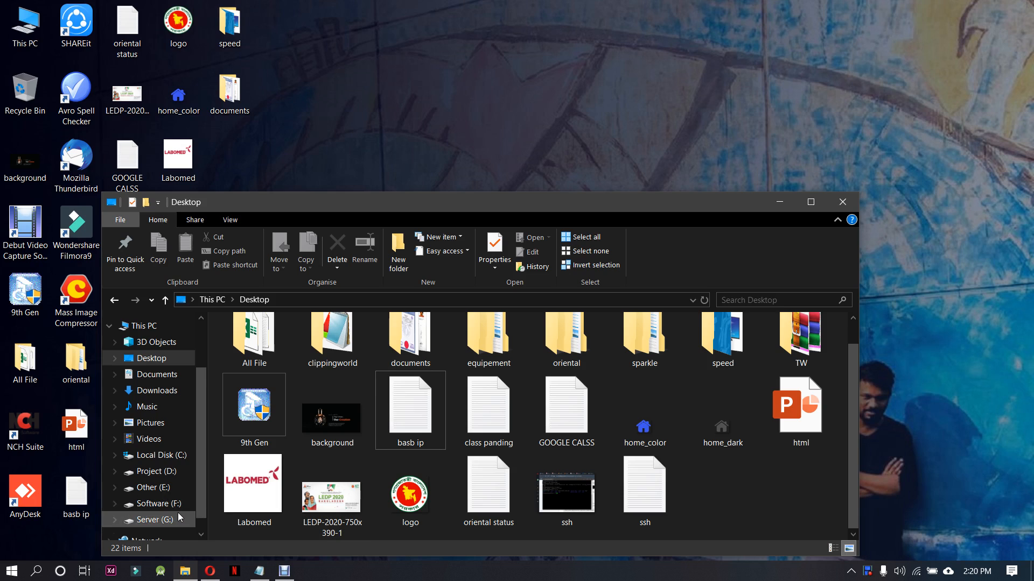
Open the xampp folder on the Project (D:) drive and launch the xampp-control application
left_click(168, 487)
left_click(161, 472)
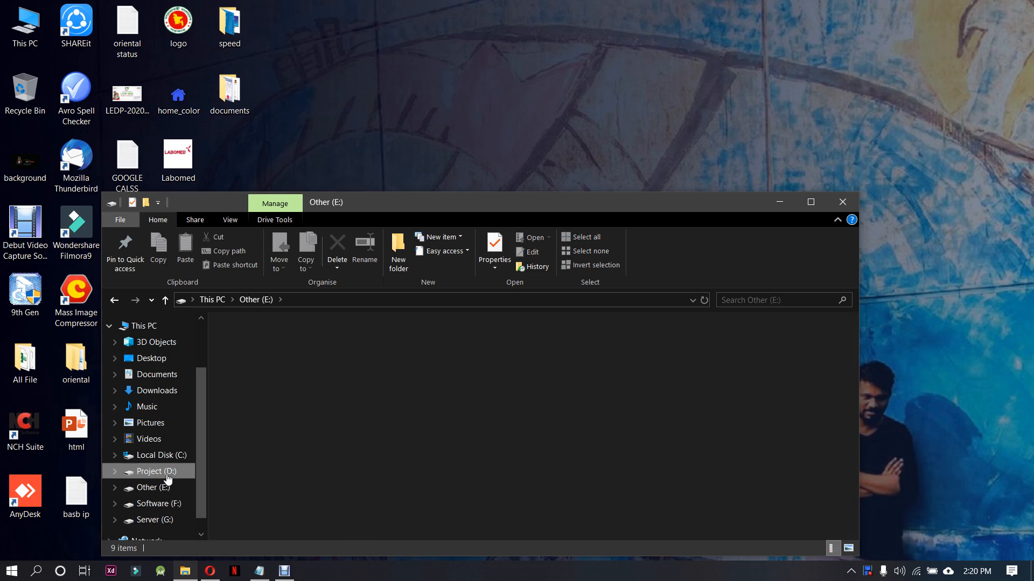
scroll(328, 400, "down", 6)
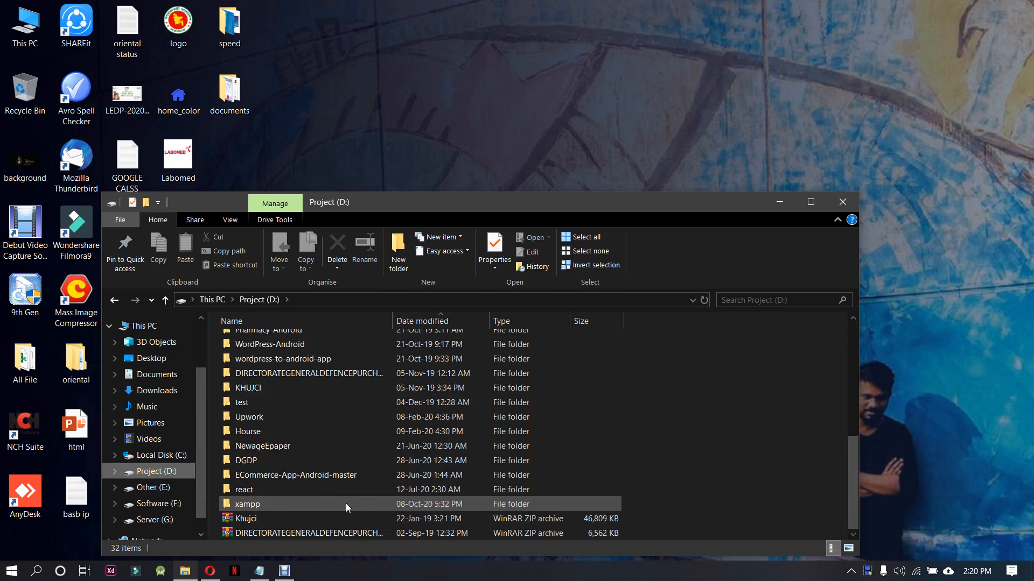
double_click(269, 502)
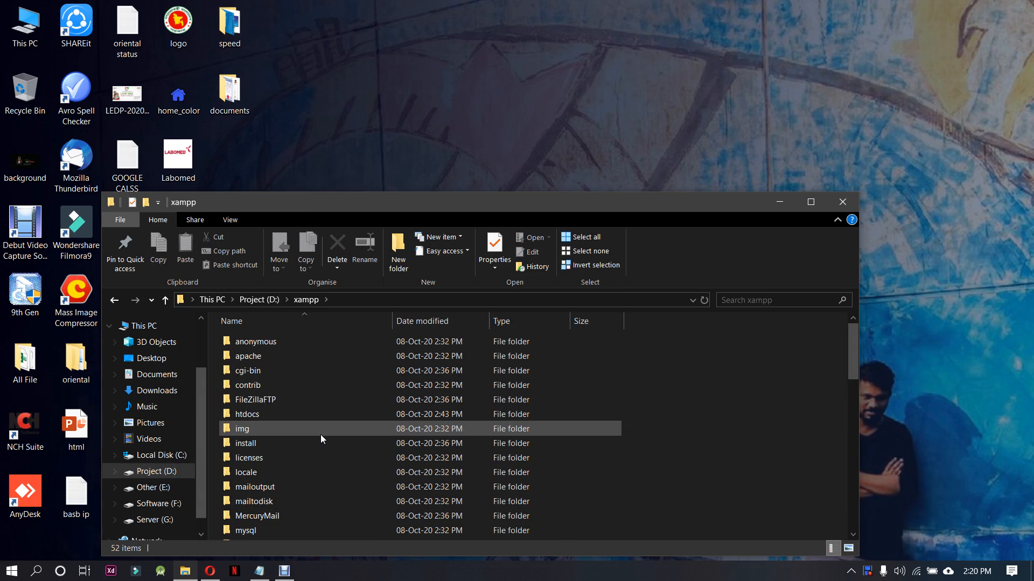
scroll(321, 434, "down", 5)
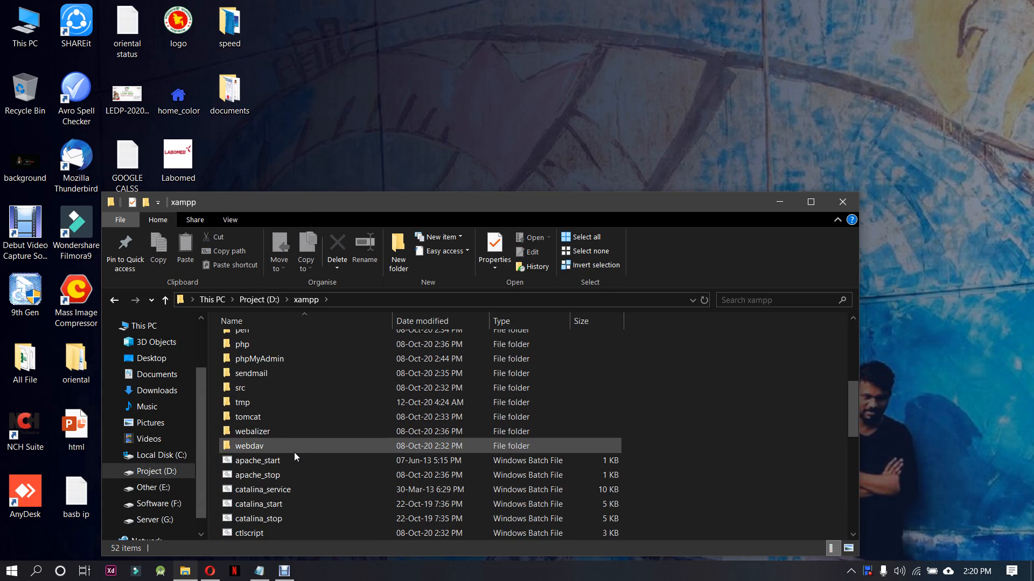
scroll(294, 457, "down", 8)
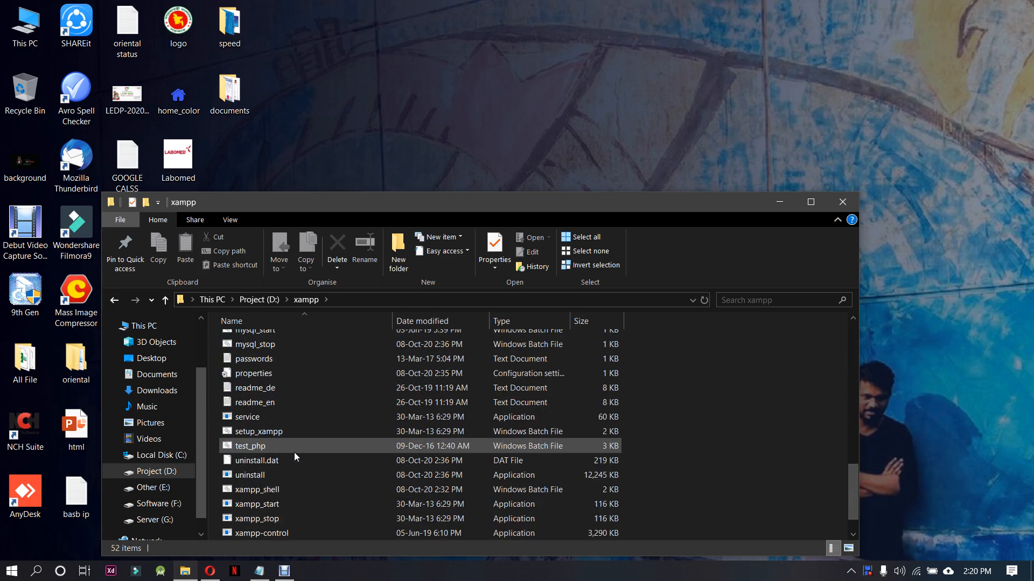
left_click(289, 504)
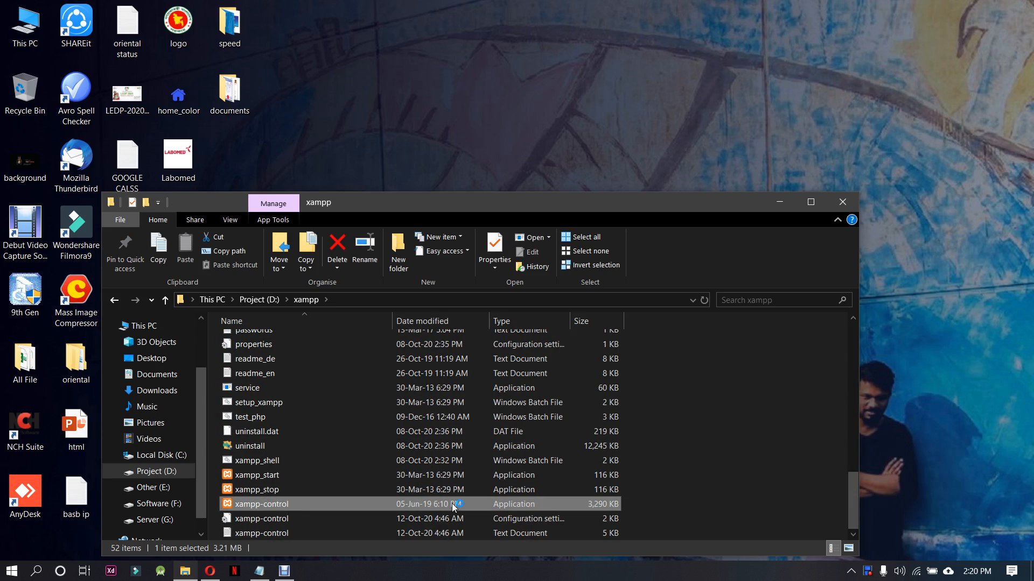
Start the Apache and MySQL modules in XAMPP, and minimise the control panel and the folder window
left_click(640, 219)
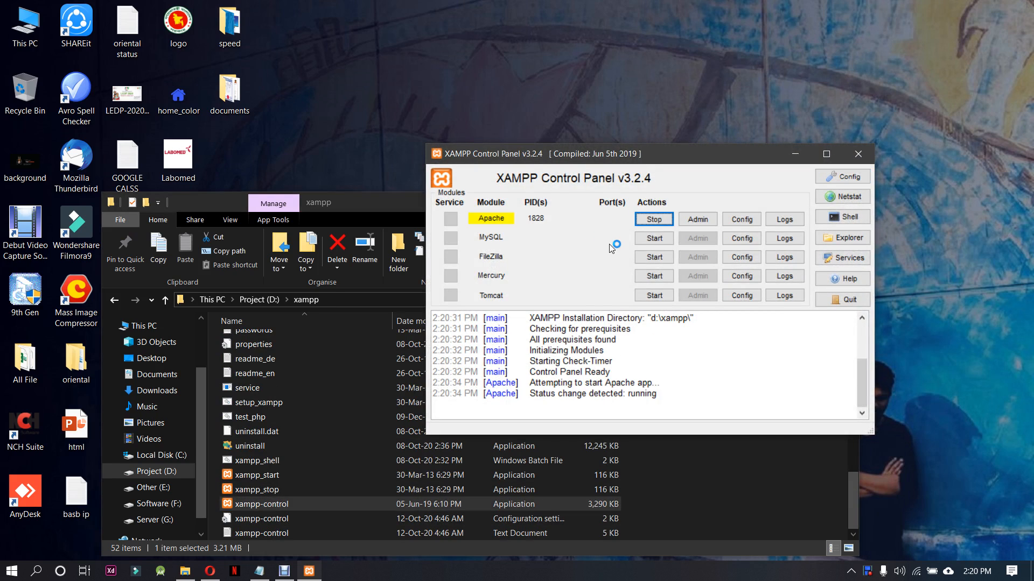
left_click(653, 238)
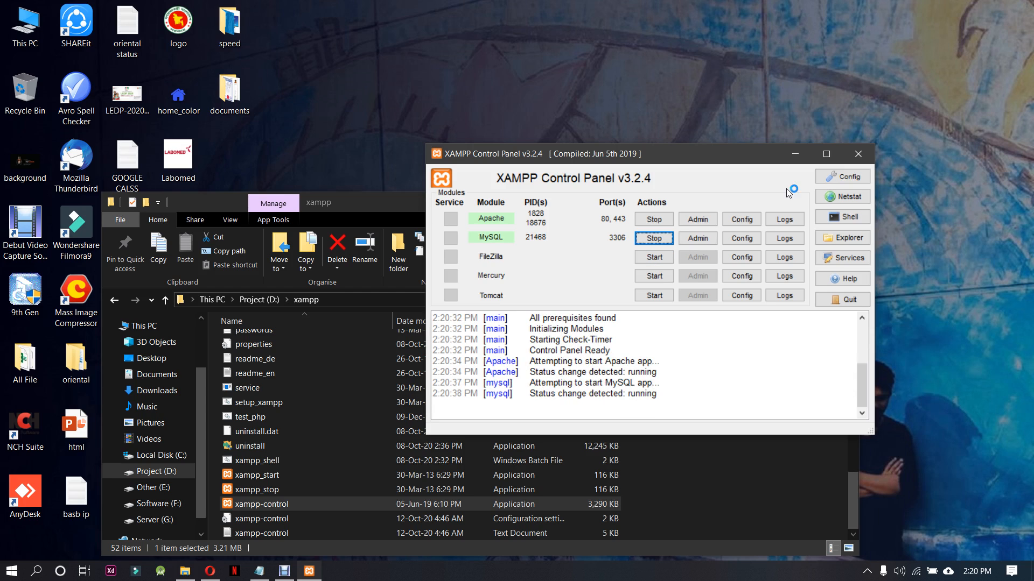
left_click(800, 153)
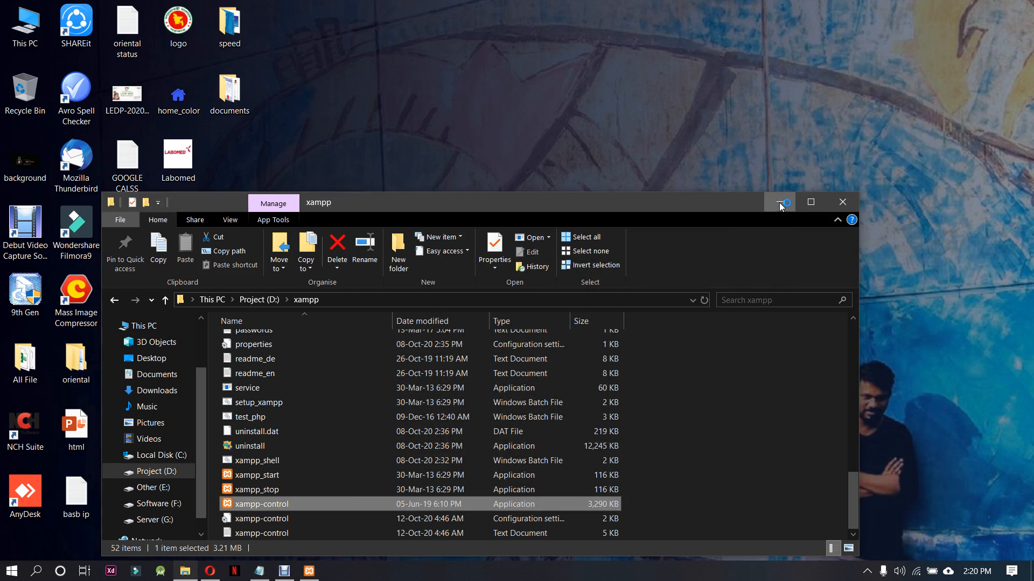
left_click(779, 201)
Switch to the Google Meet call in Opera, present the entire screen and hide the sharing notice
left_click(210, 572)
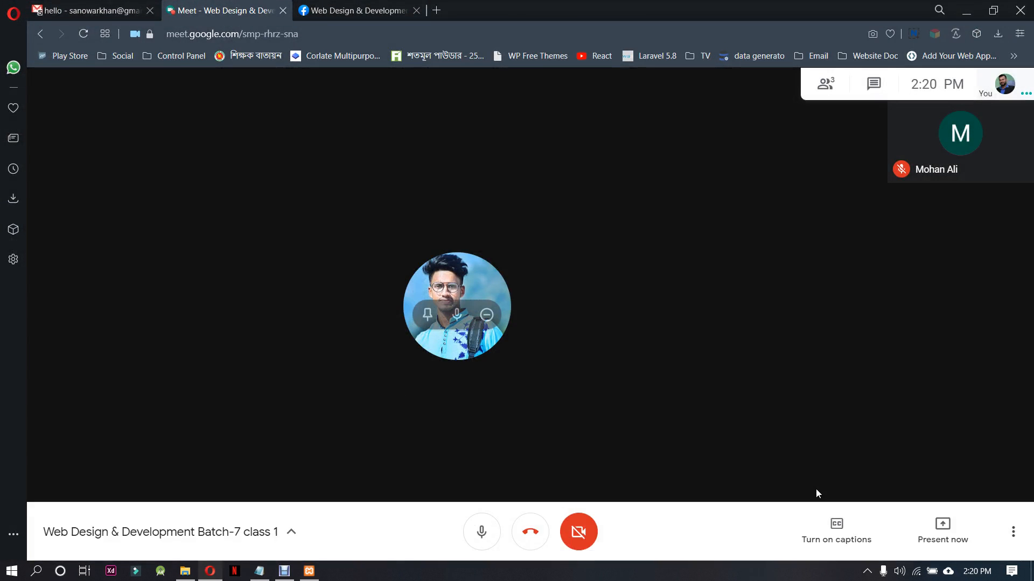
left_click(942, 527)
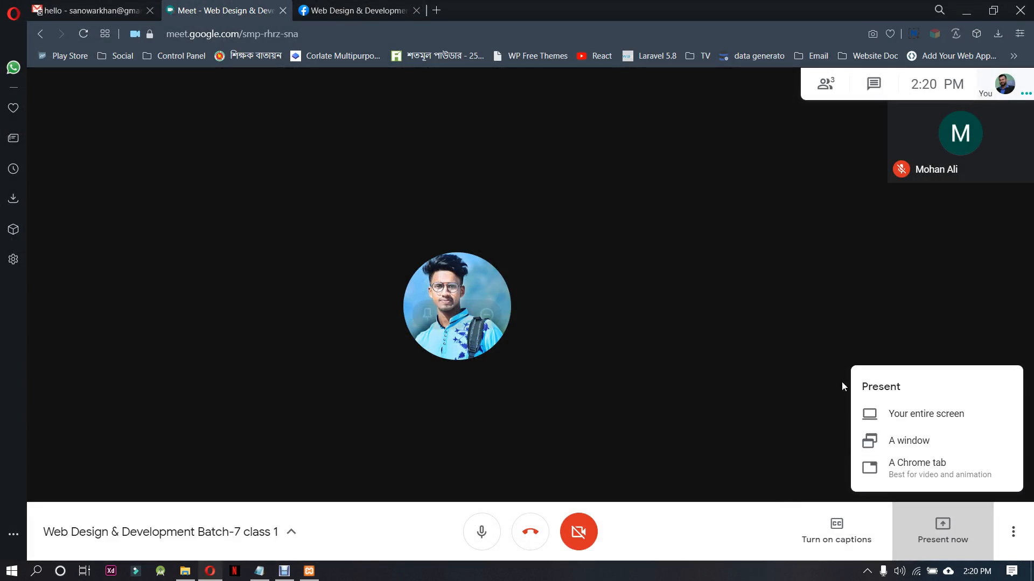
left_click(972, 431)
left_click(494, 207)
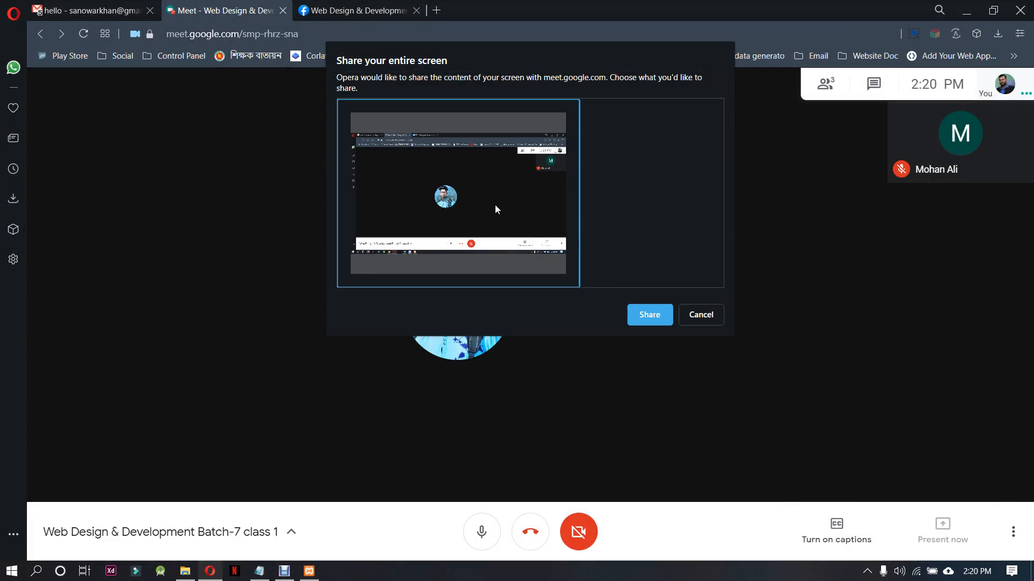
left_click(642, 315)
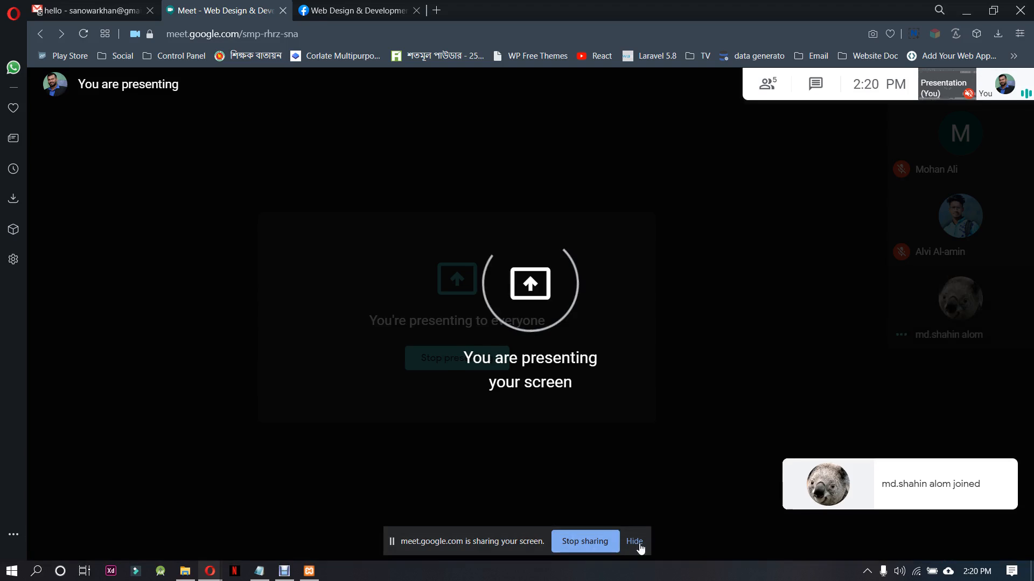
left_click(634, 541)
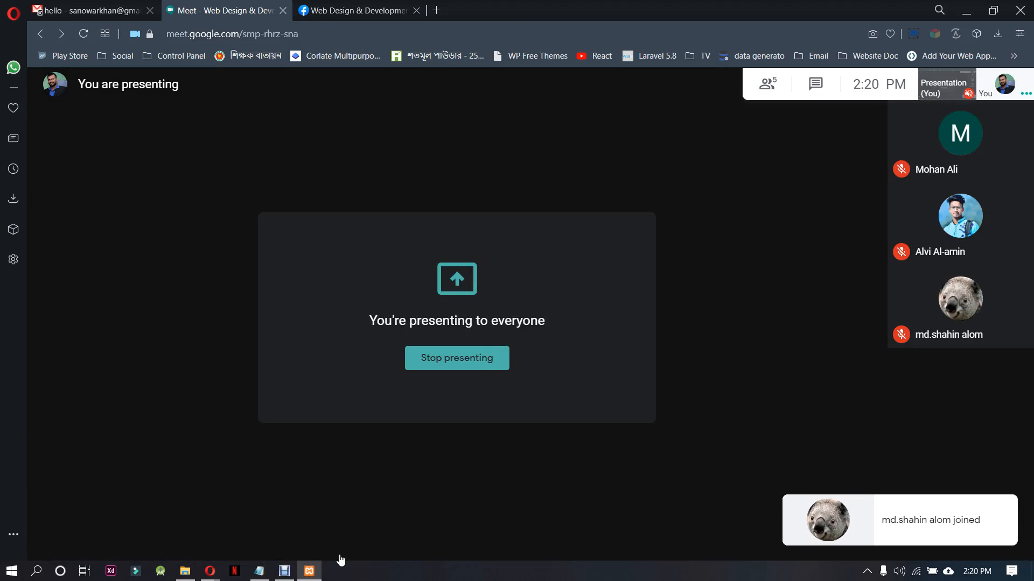
Bring up the XAMPP Control Panel to show the running modules, and minimise it again
left_click(309, 571)
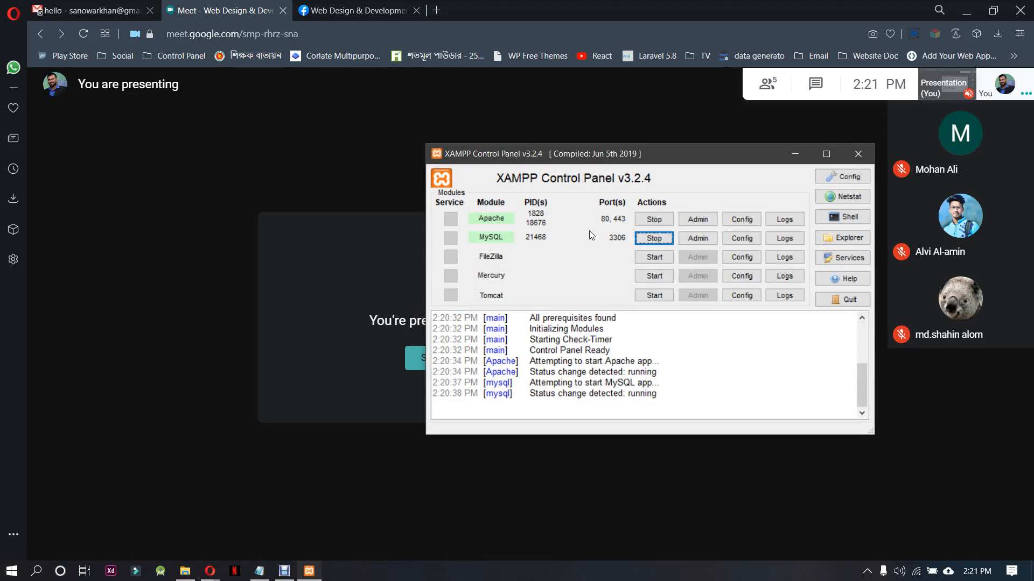
left_click(795, 157)
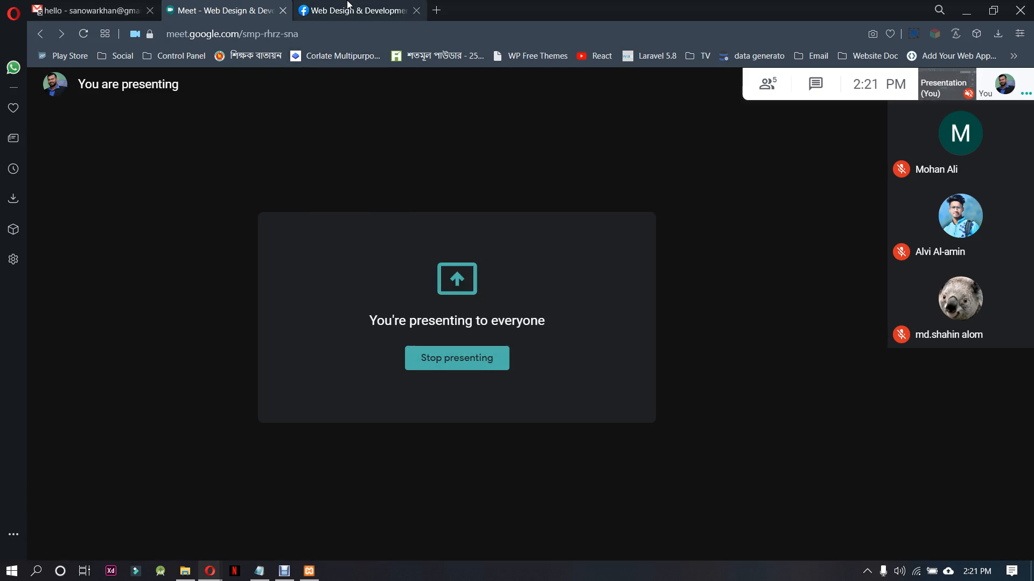
Close the Facebook tab and load localhost/class1 in a new browser tab
left_click(416, 11)
left_click(302, 11)
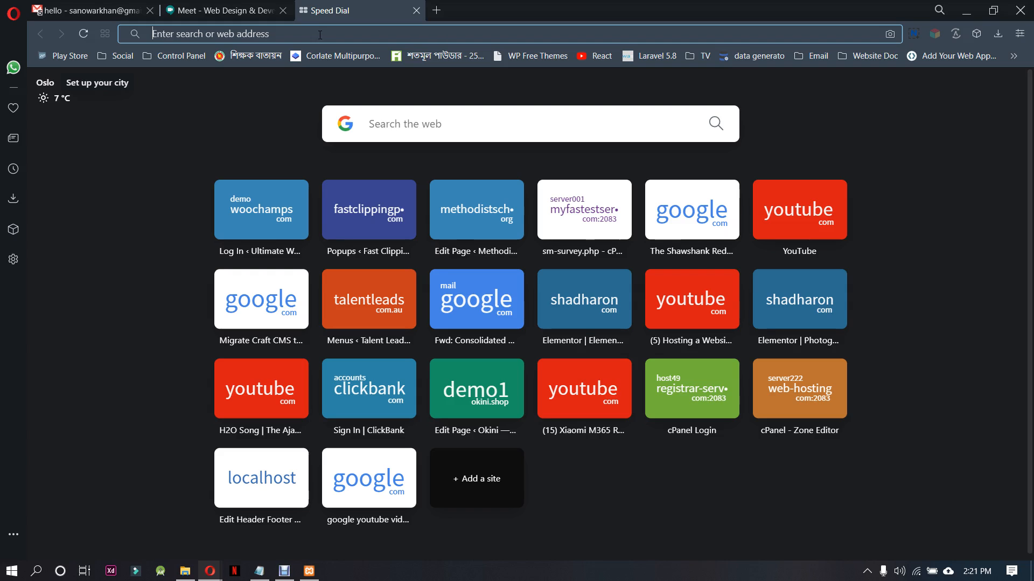
type("localhost/phpmyadmin")
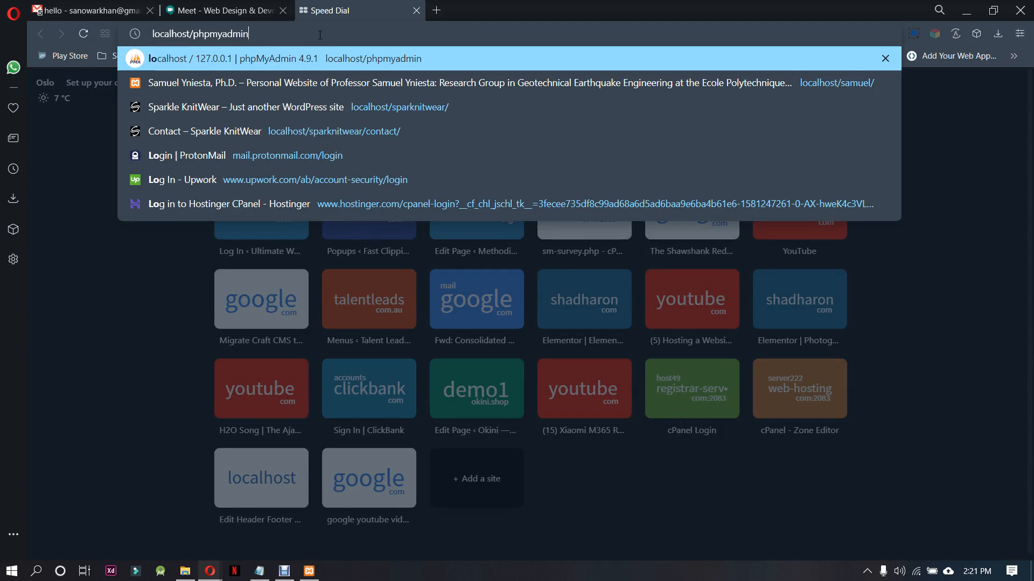
key("BackSpace")
key("BackSpace")
key("BackSpace")
key("BackSpace")
key("BackSpace")
key("BackSpace")
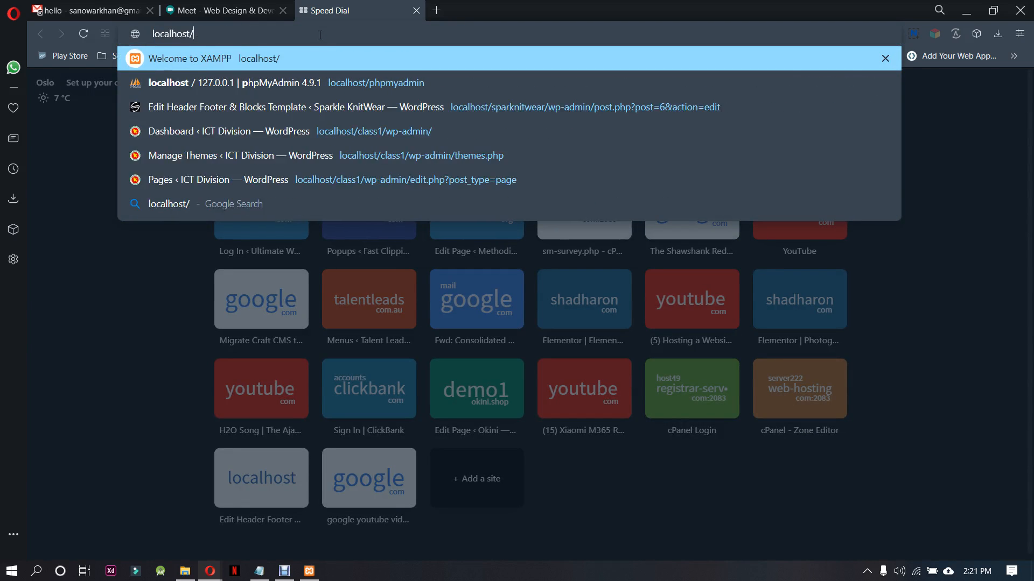
type("cla")
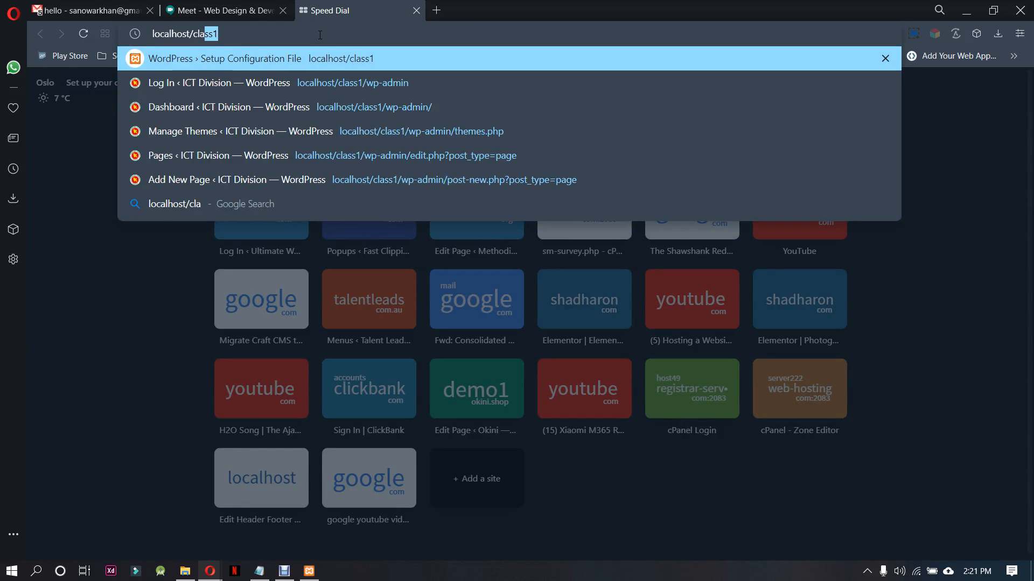
key("Return")
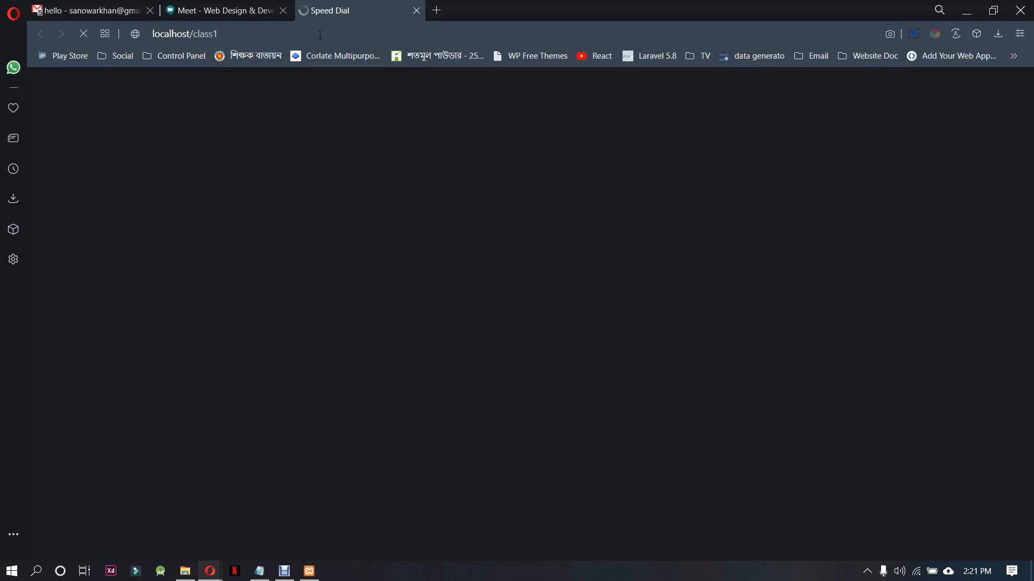
left_click(320, 35)
key("ctrl+c")
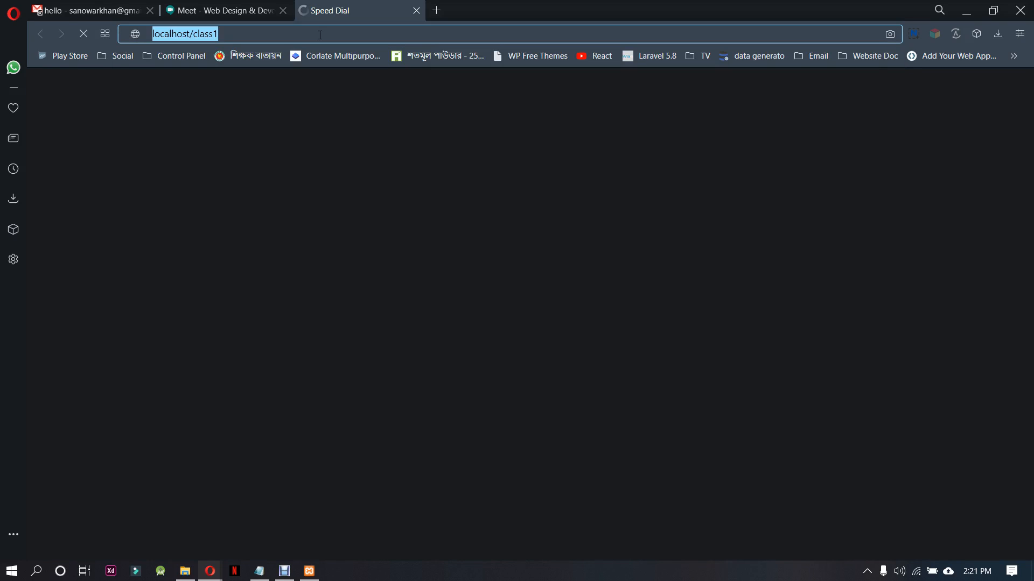
left_click(436, 10)
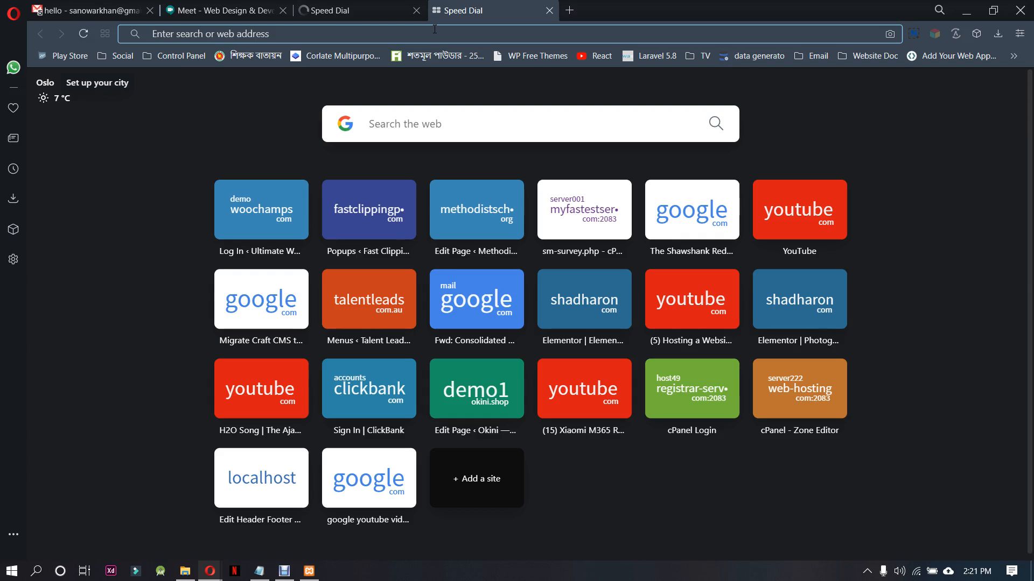
key("ctrl+v")
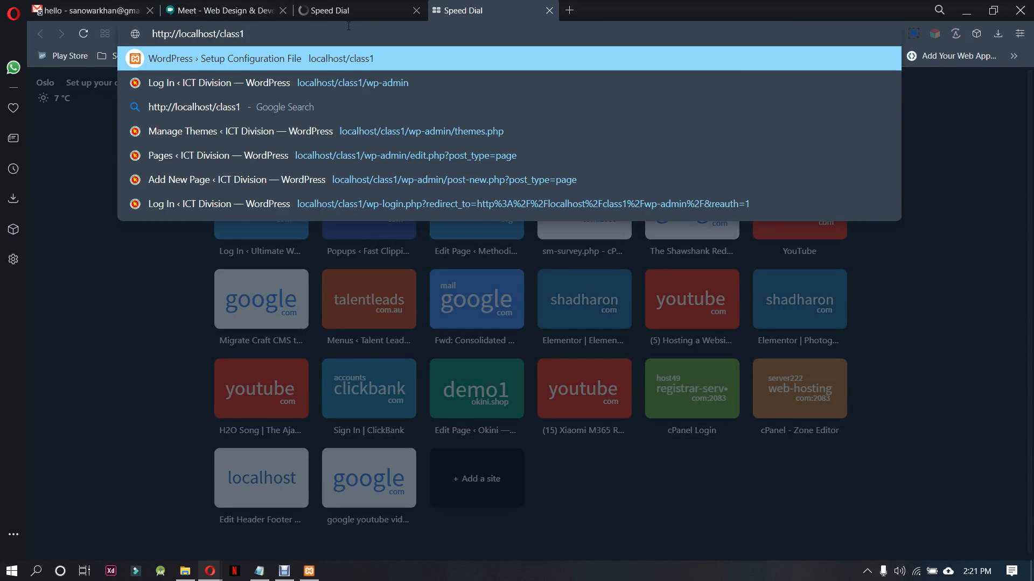
type("/")
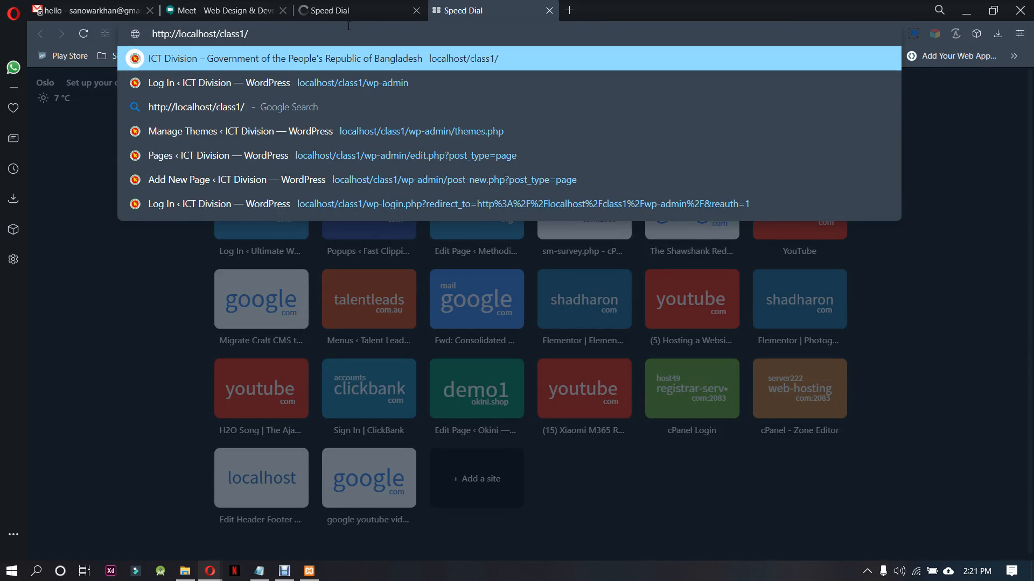
type("wp-admin")
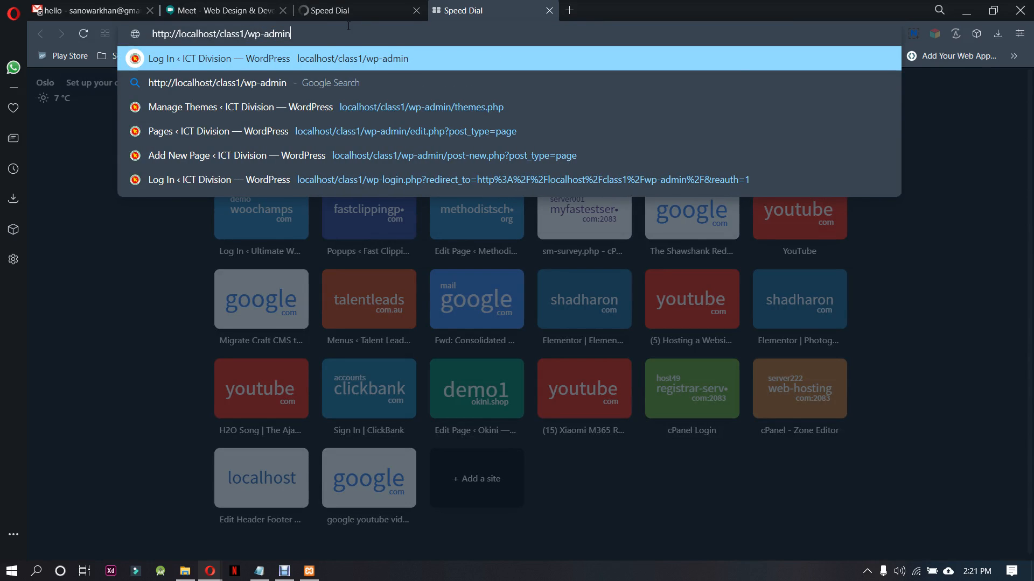
key("Return")
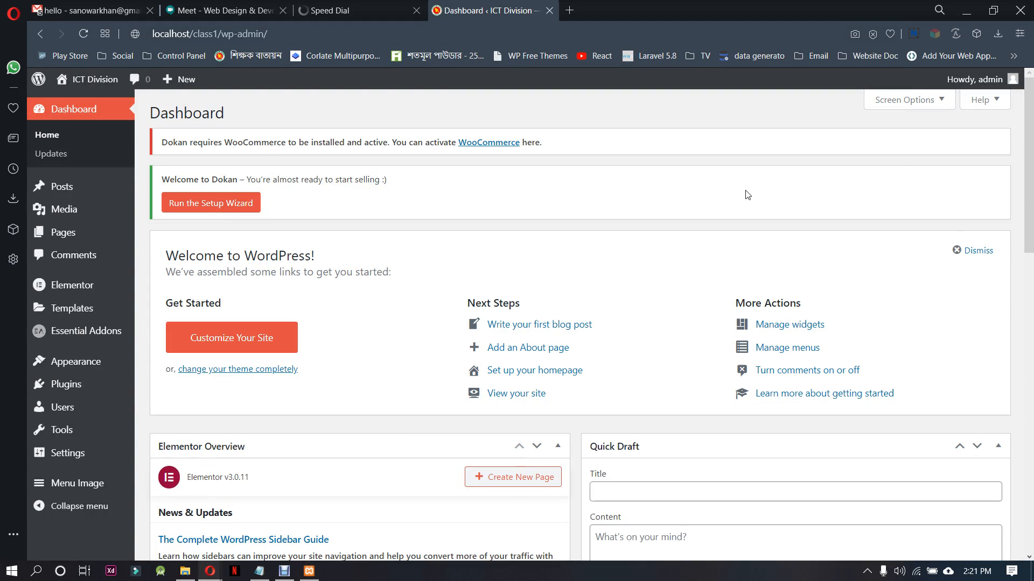
Log out of the WordPress admin account and request localhost/class1/wp-admin again
mouse_move(997, 85)
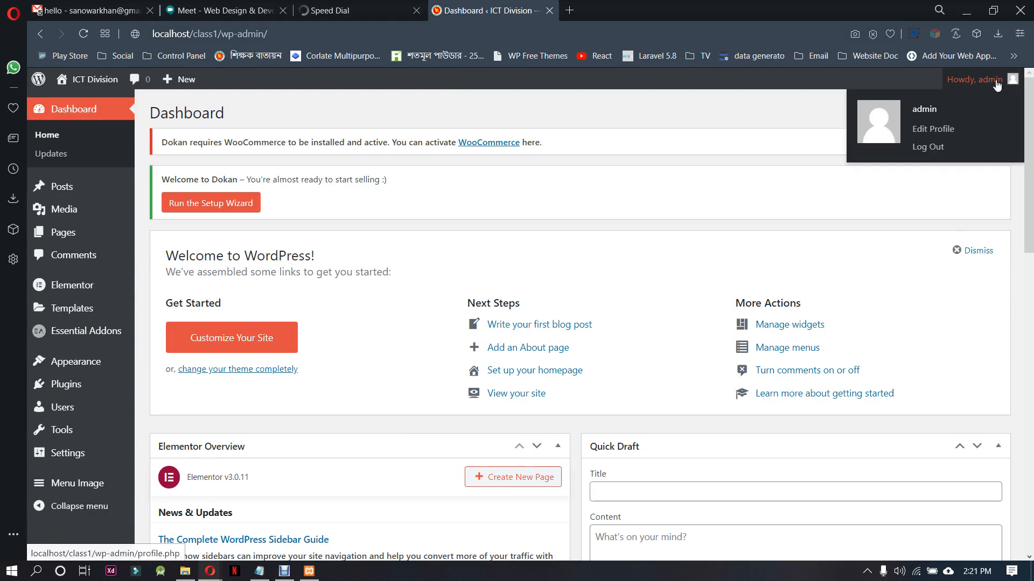
left_click(929, 147)
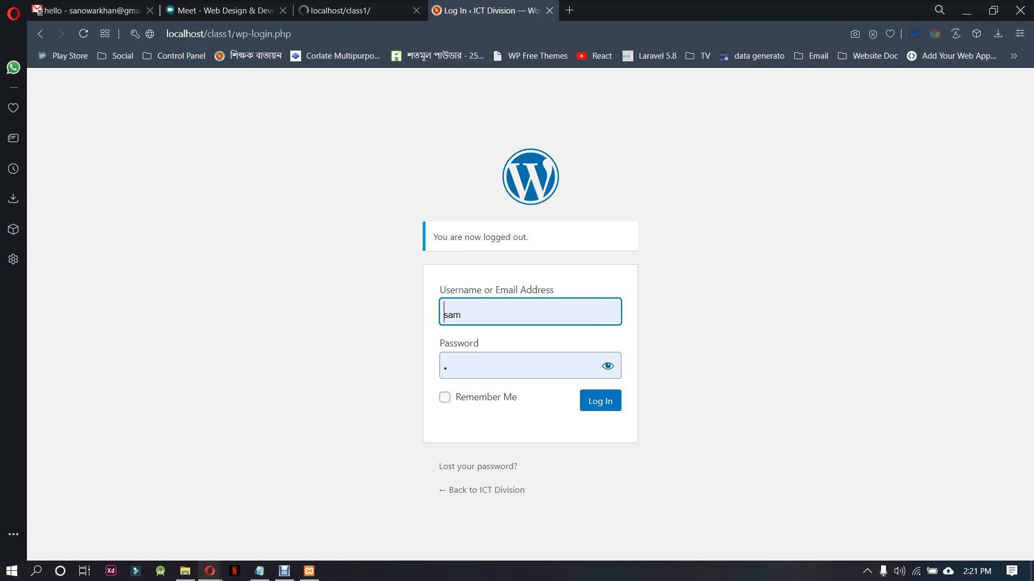
left_click_drag(234, 34, 507, 33)
key("BackSpace")
type("w")
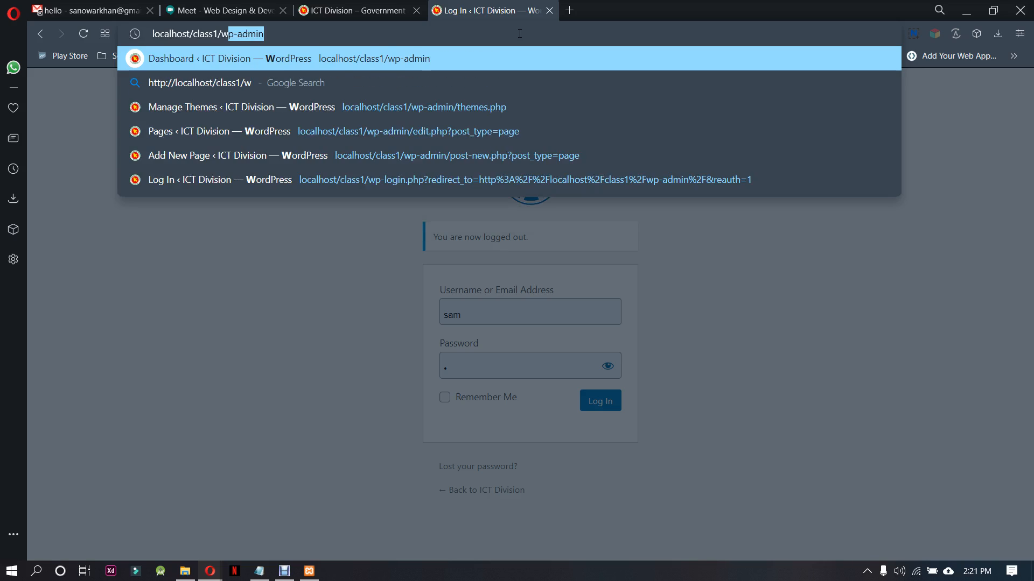
type("p-admin/")
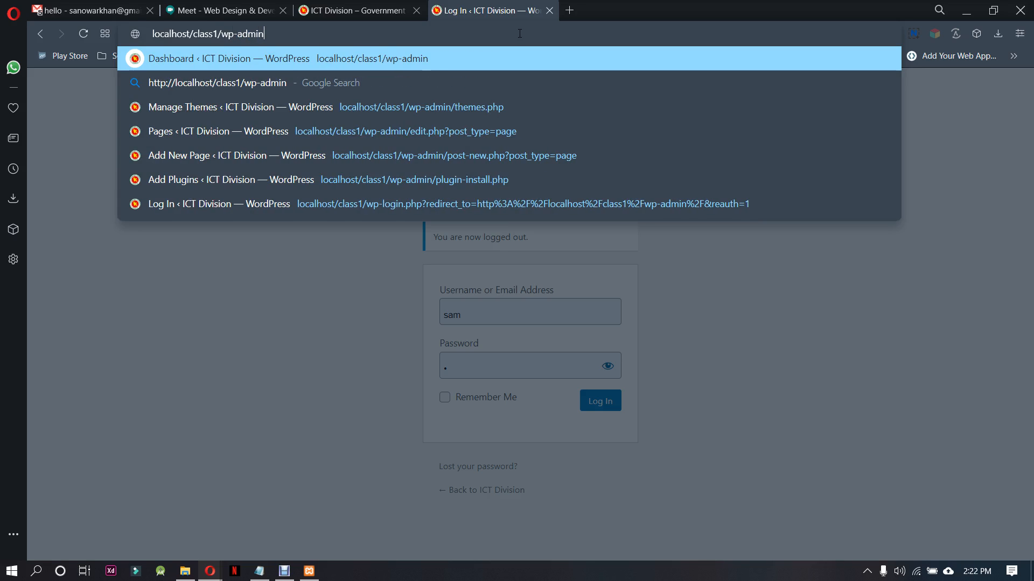
key("Return")
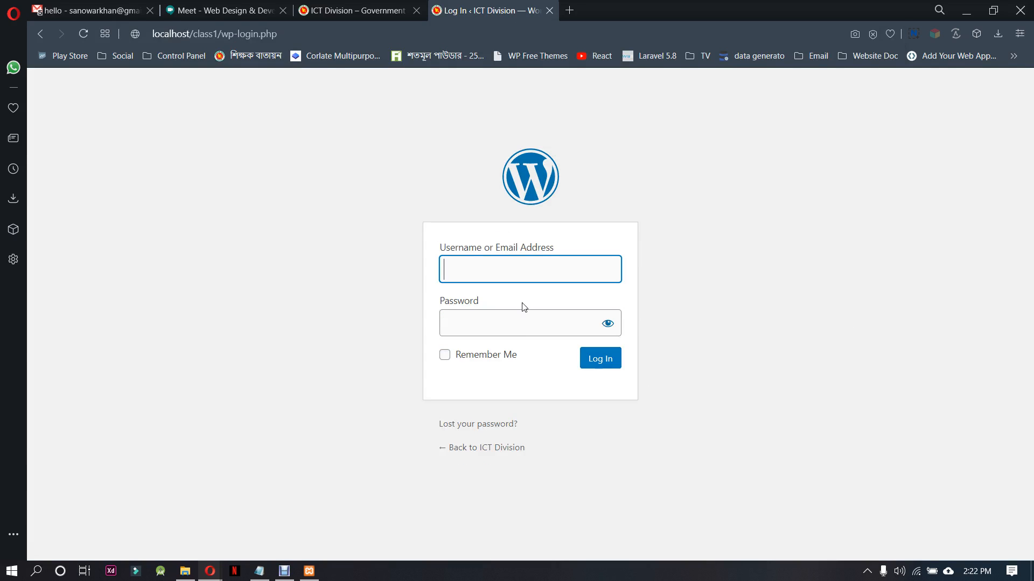
Log in to WordPress with the username admin and the account password
left_click(494, 272)
left_click_drag(494, 271, 441, 272)
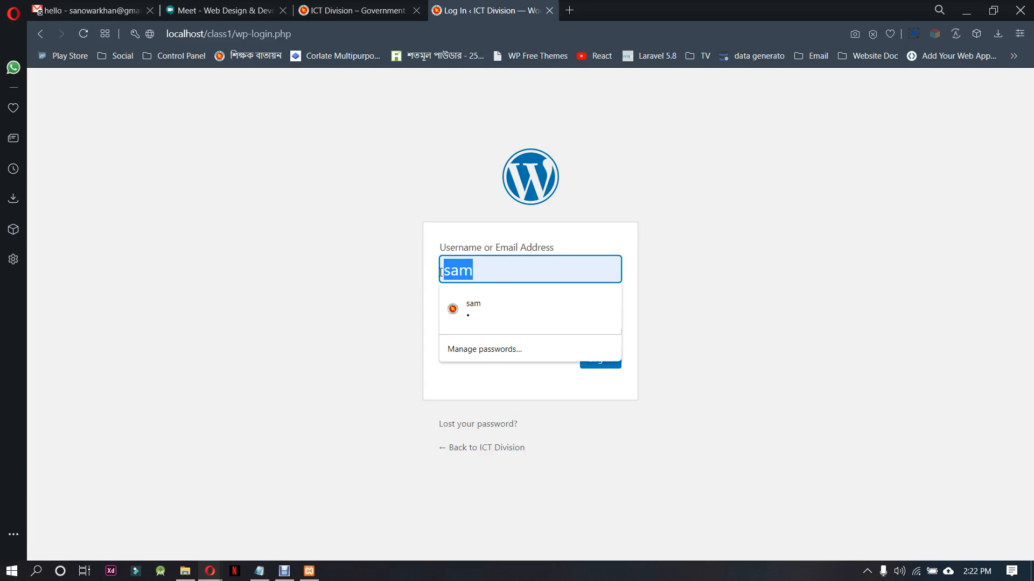
type("admin")
key("Tab")
type("123")
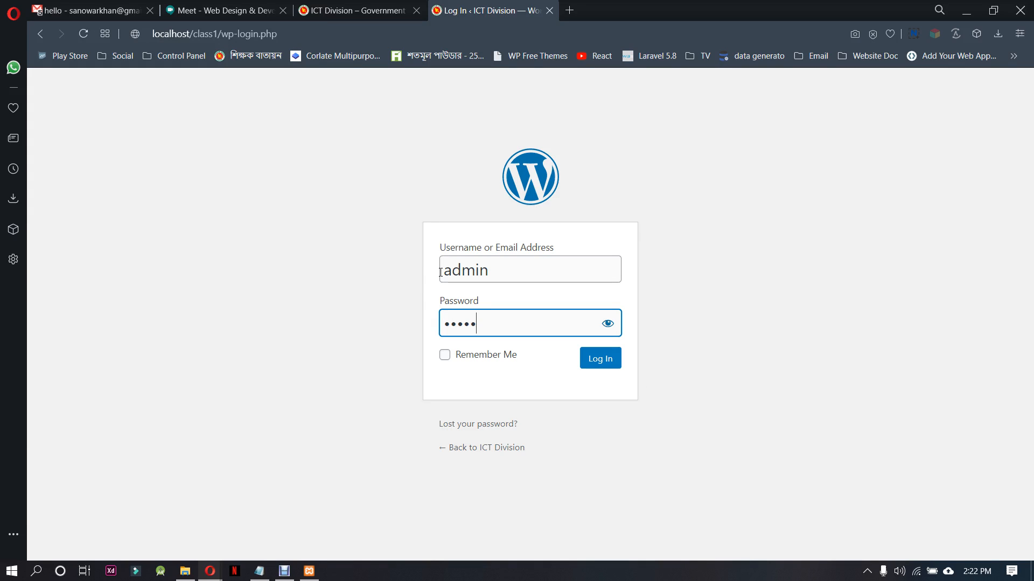
key("Return")
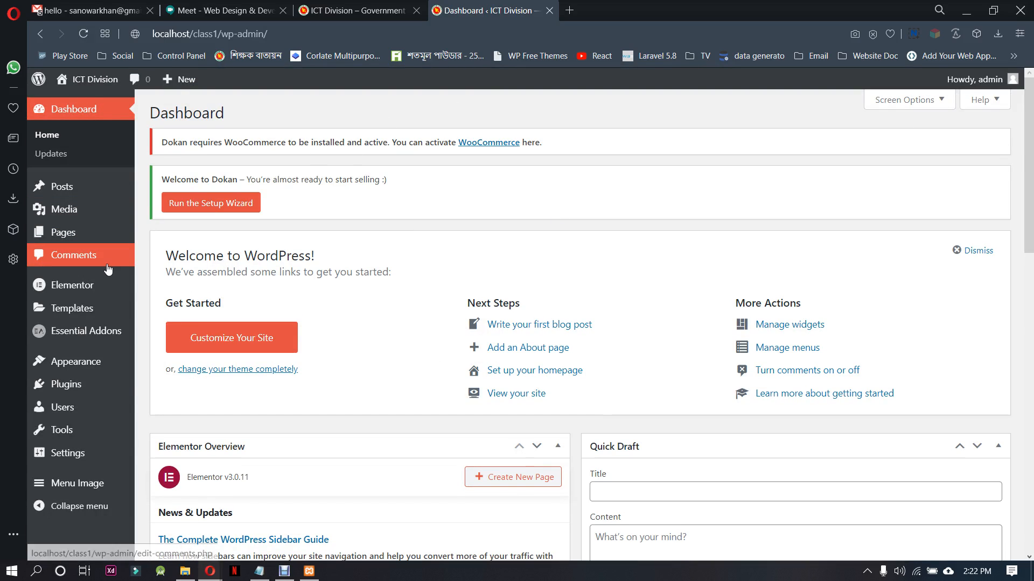
Deactivate the Dokan plugin, giving "The plugin didn't work as expected" as the reason
left_click(111, 384)
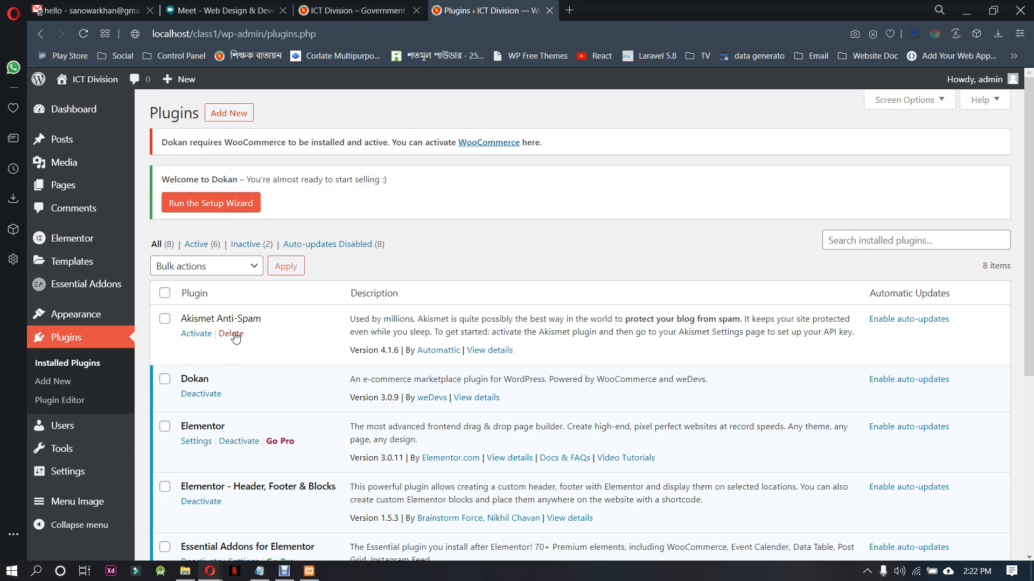
left_click(205, 394)
left_click(648, 414)
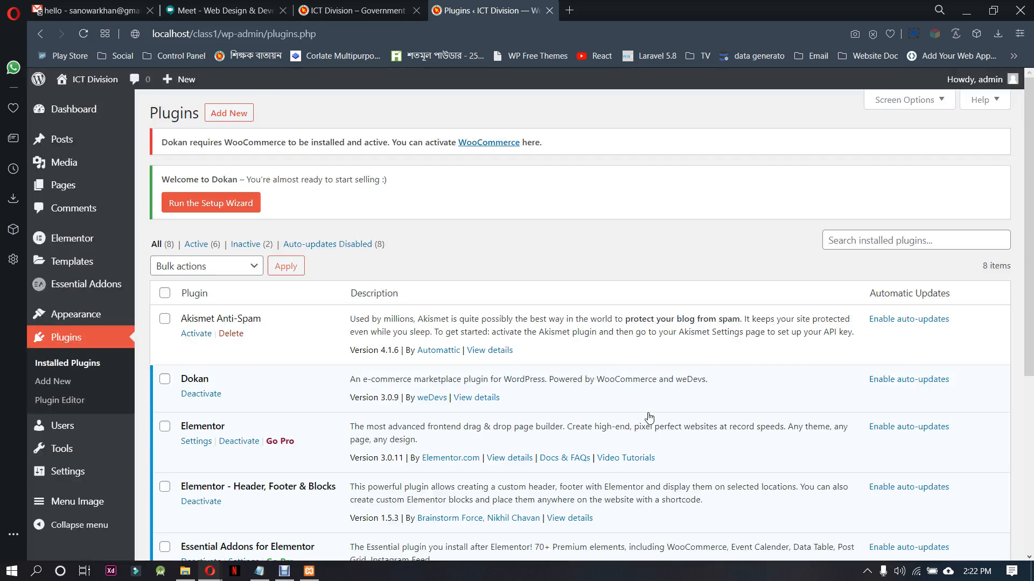
left_click(202, 394)
left_click(401, 233)
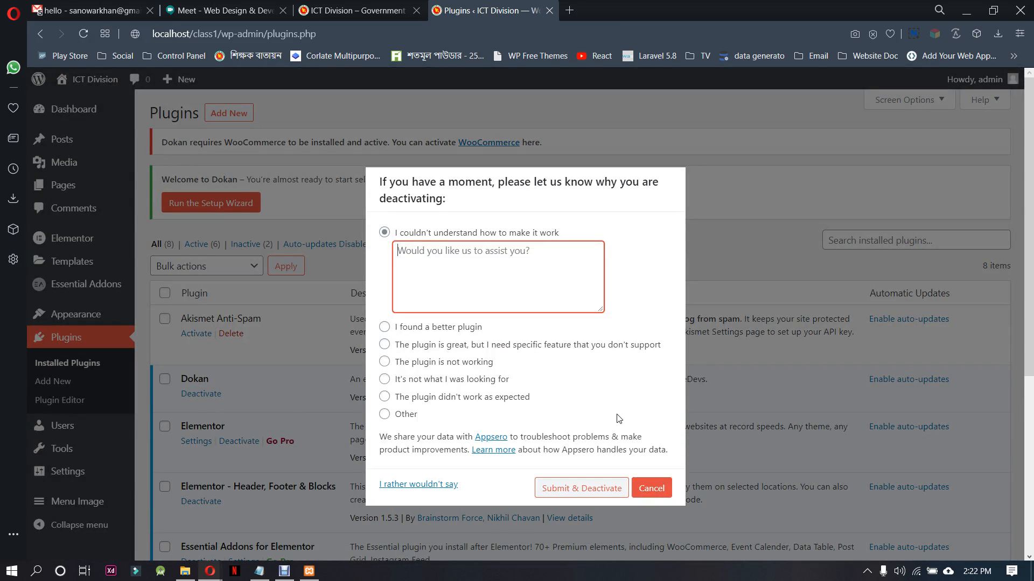
left_click(426, 396)
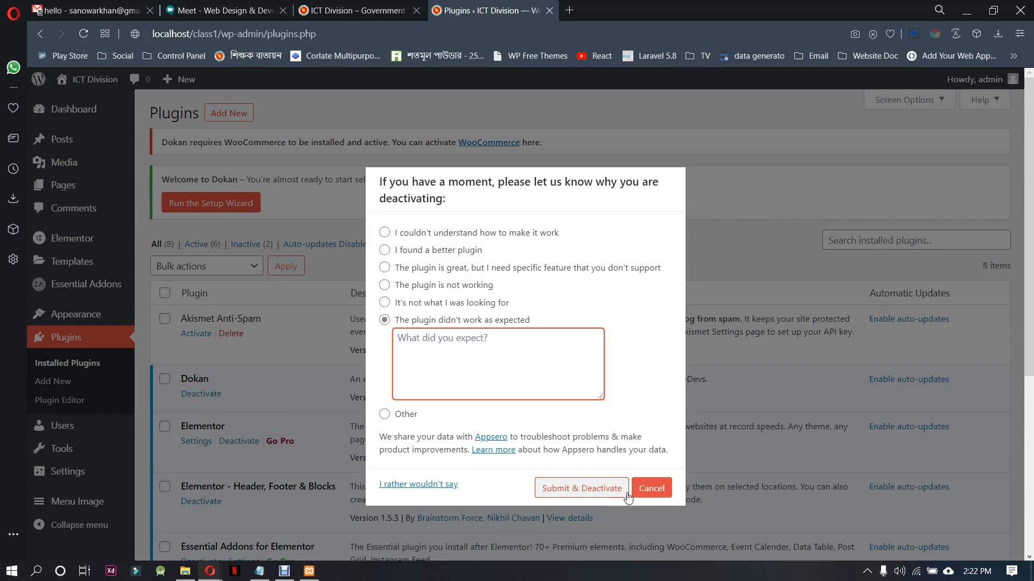
left_click(574, 495)
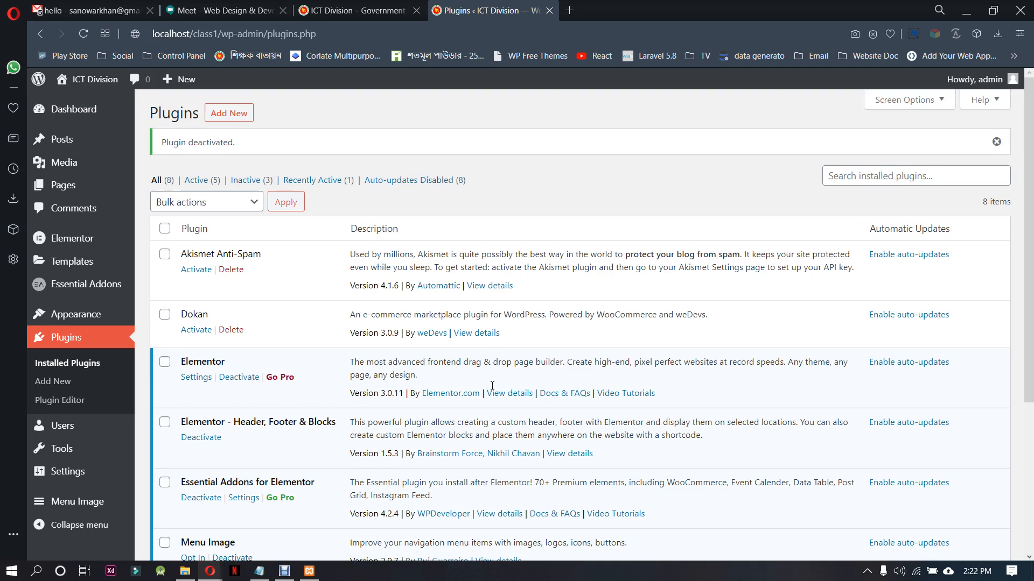
Delete the Dokan plugin, then delete the WooCommerce plugin together with its data
left_click(226, 330)
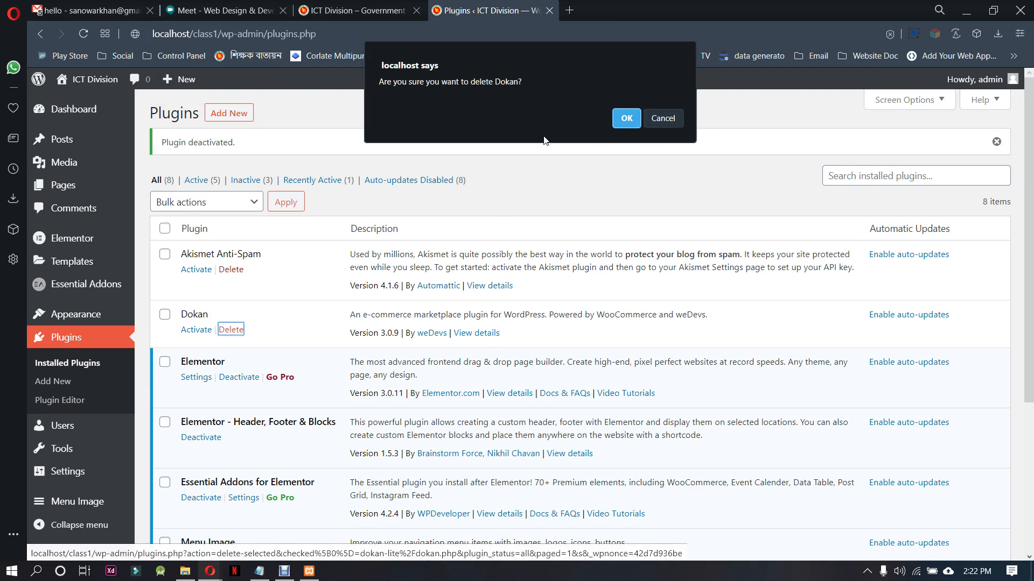
left_click(619, 116)
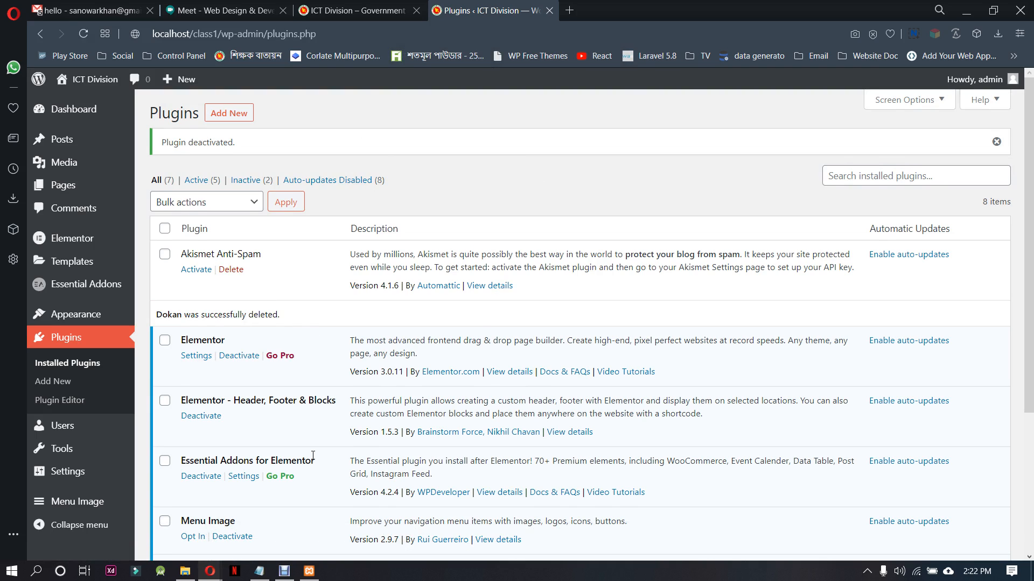
scroll(313, 455, "down", 1)
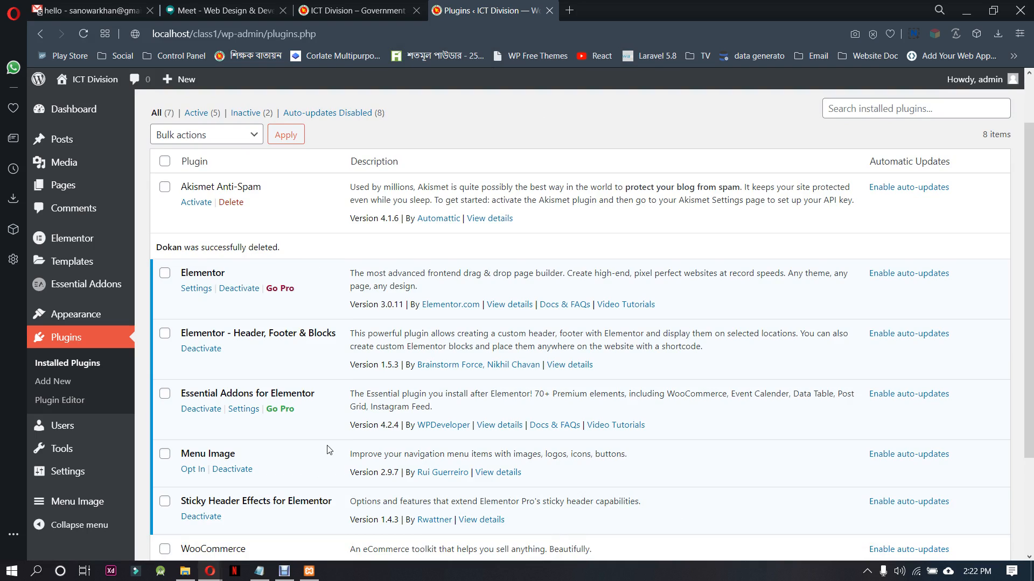
scroll(328, 449, "down", 2)
left_click(231, 430)
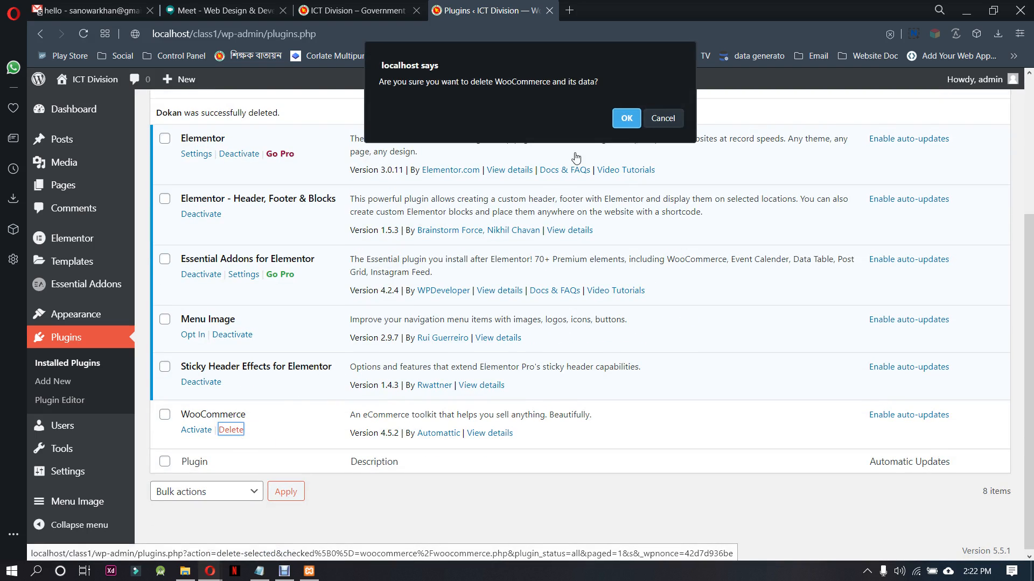
left_click(624, 117)
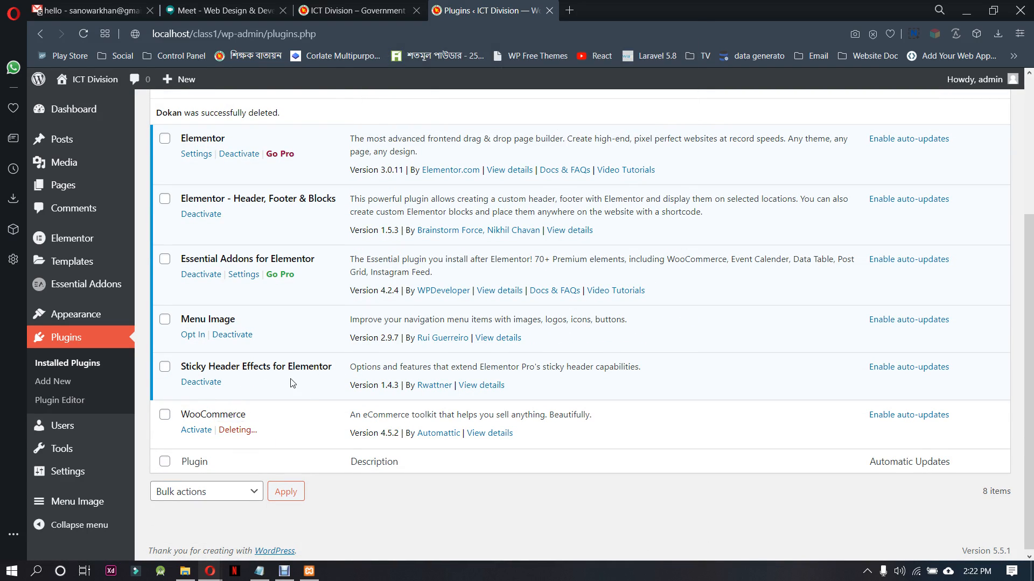
Select all the installed plugins and deactivate them with a single bulk action
scroll(307, 404, "up", 3)
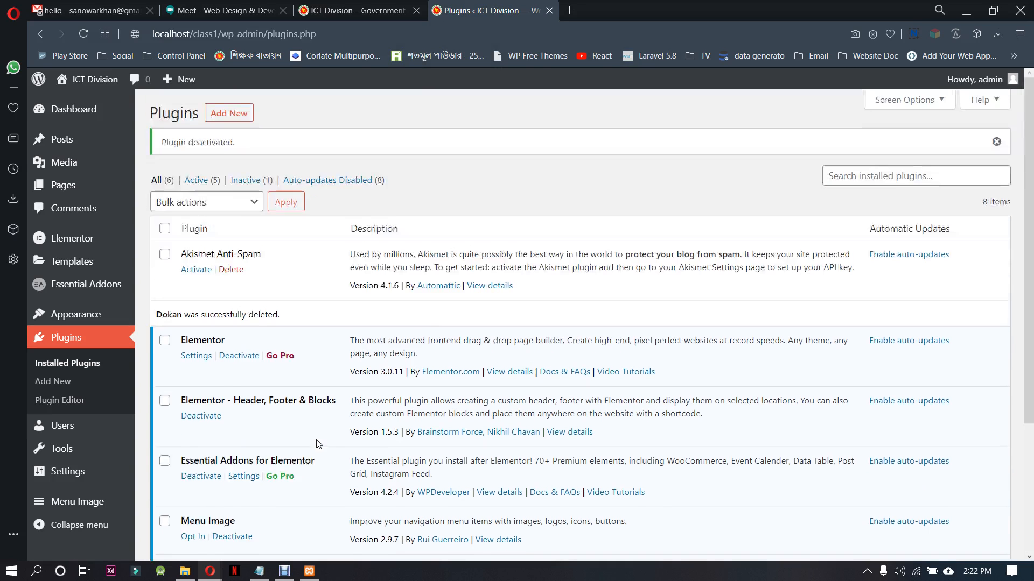
left_click(165, 228)
left_click(194, 204)
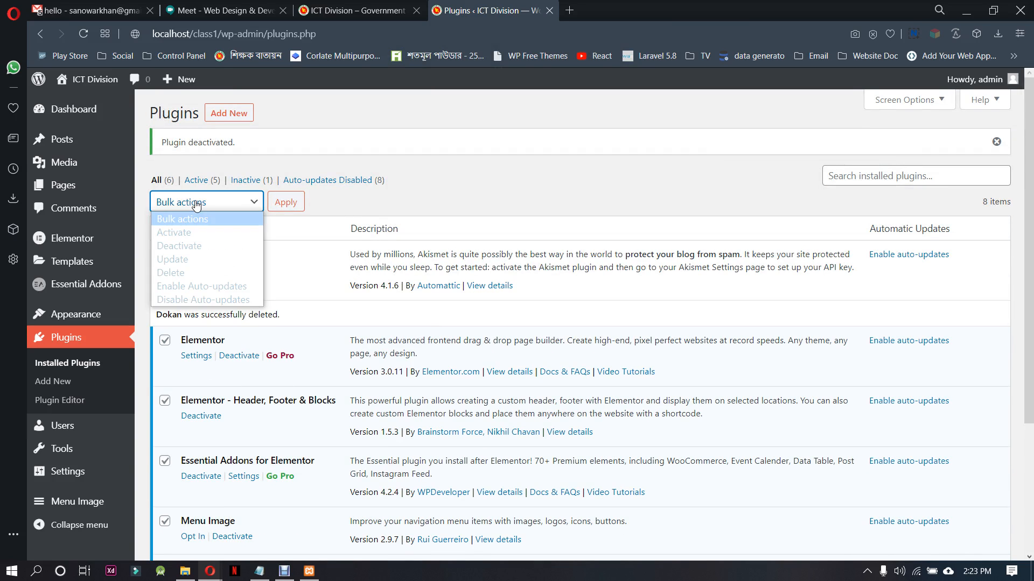
left_click(211, 256)
left_click(225, 203)
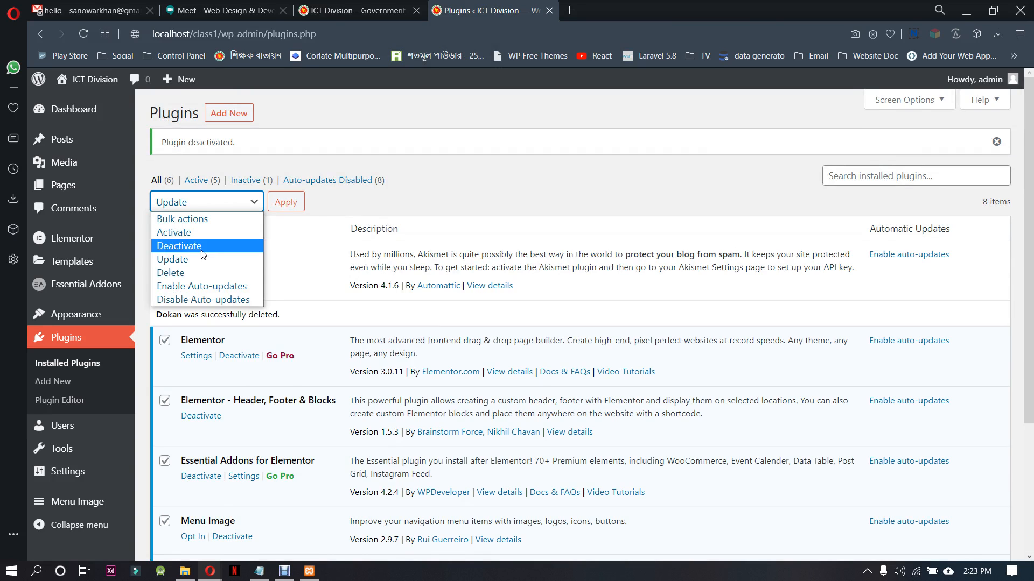
left_click(204, 245)
left_click(304, 207)
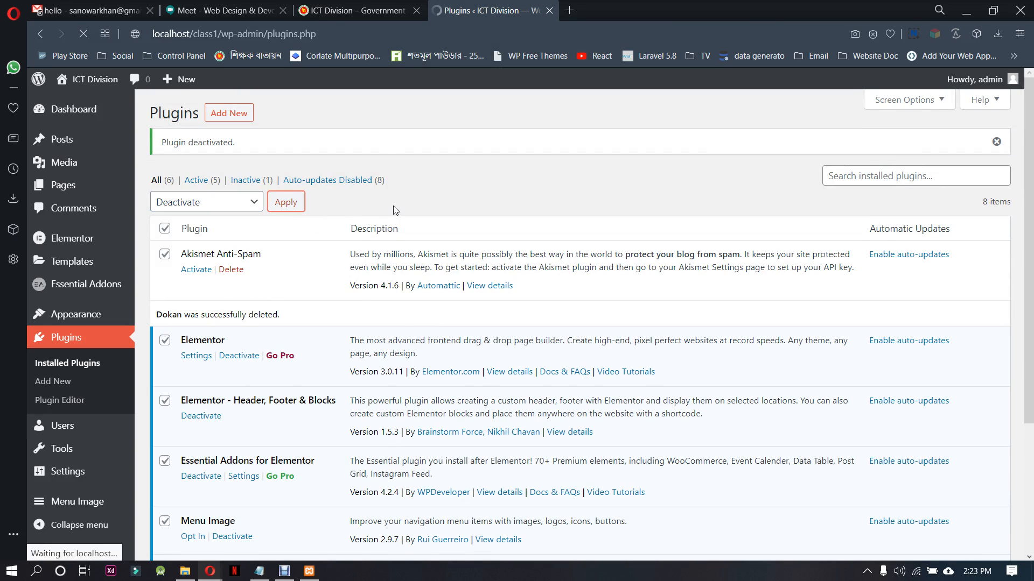
Bulk-delete Elementor, Elementor - Header, Footer & Blocks, Essential Addons for Elementor and Sticky Header Effects, leaving Akismet and Menu Image unselected
left_click(165, 228)
left_click(164, 255)
scroll(186, 392, "down", 3)
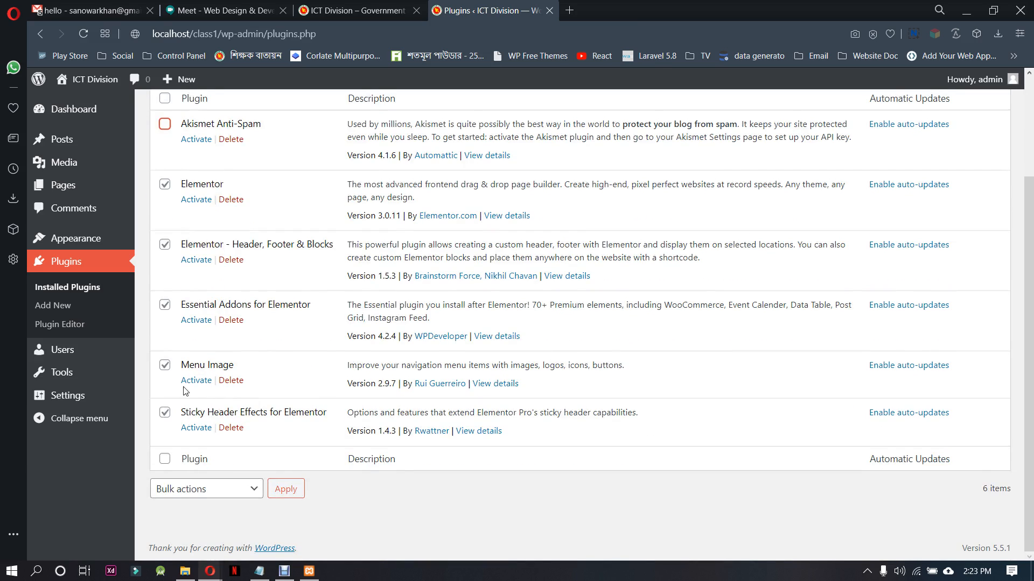
left_click(168, 370)
scroll(243, 377, "up", 3)
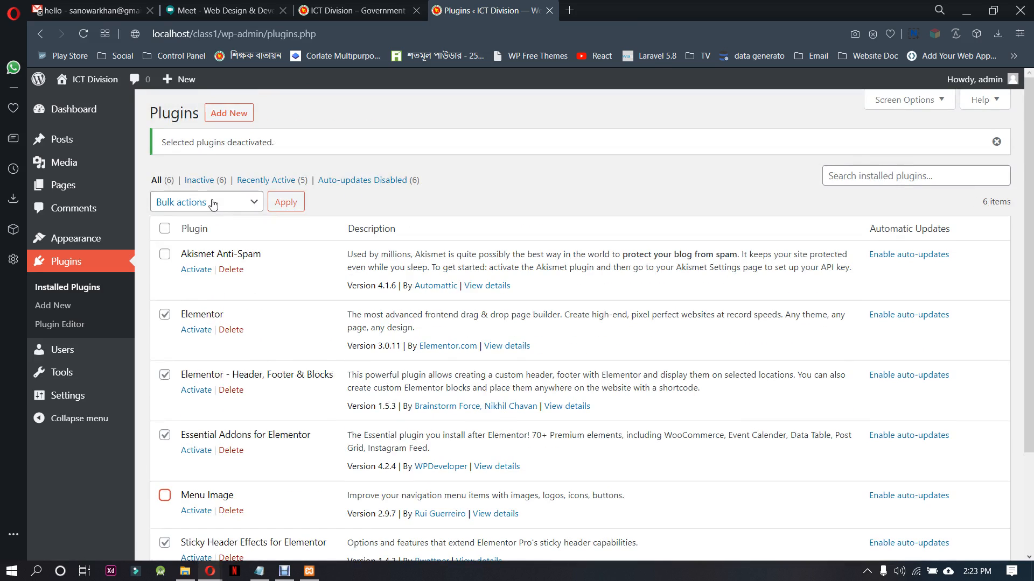
left_click(232, 201)
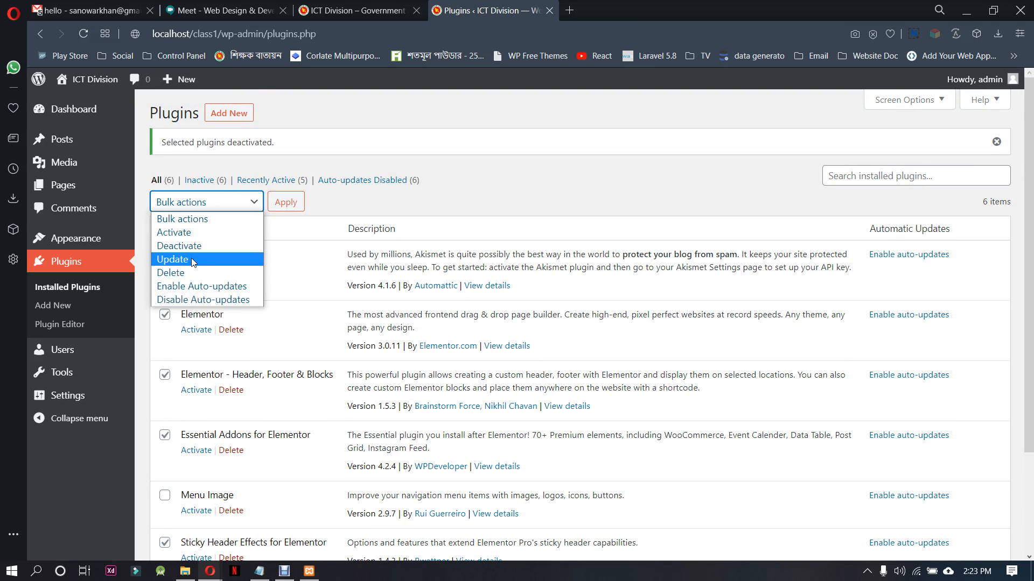
left_click(191, 272)
left_click(286, 202)
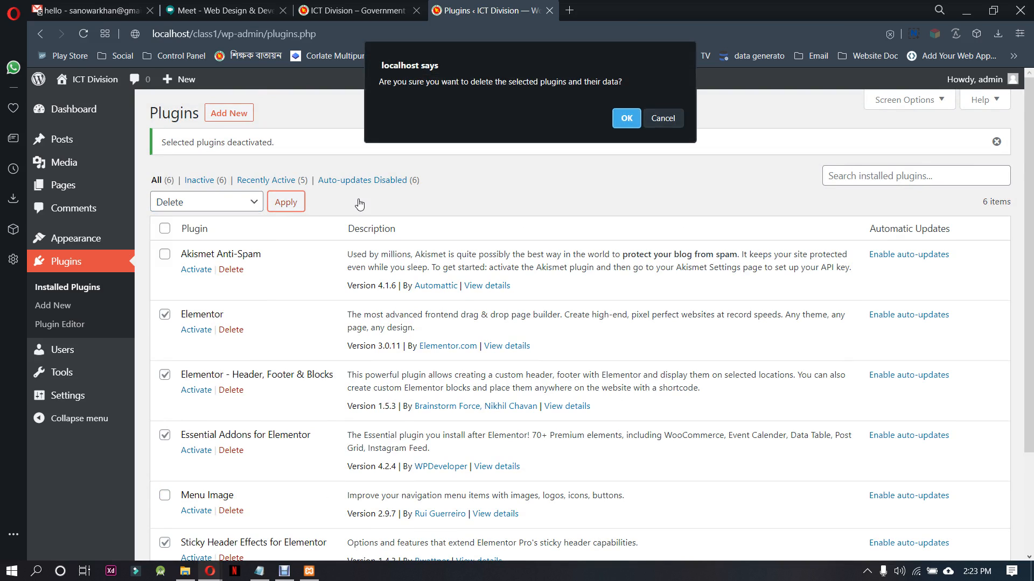
left_click(634, 120)
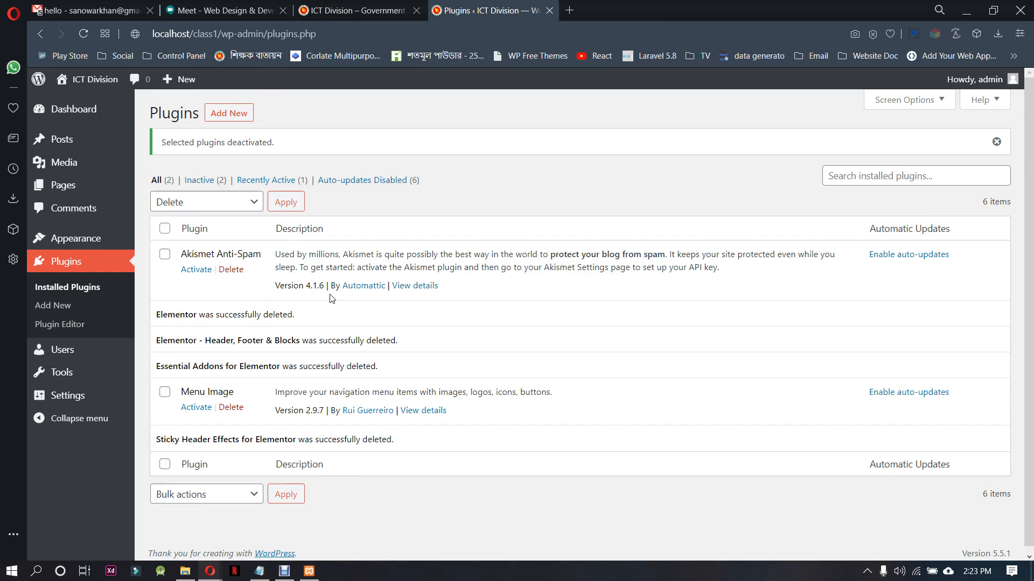
Search the plugins available to add for "elementor"
left_click(62, 306)
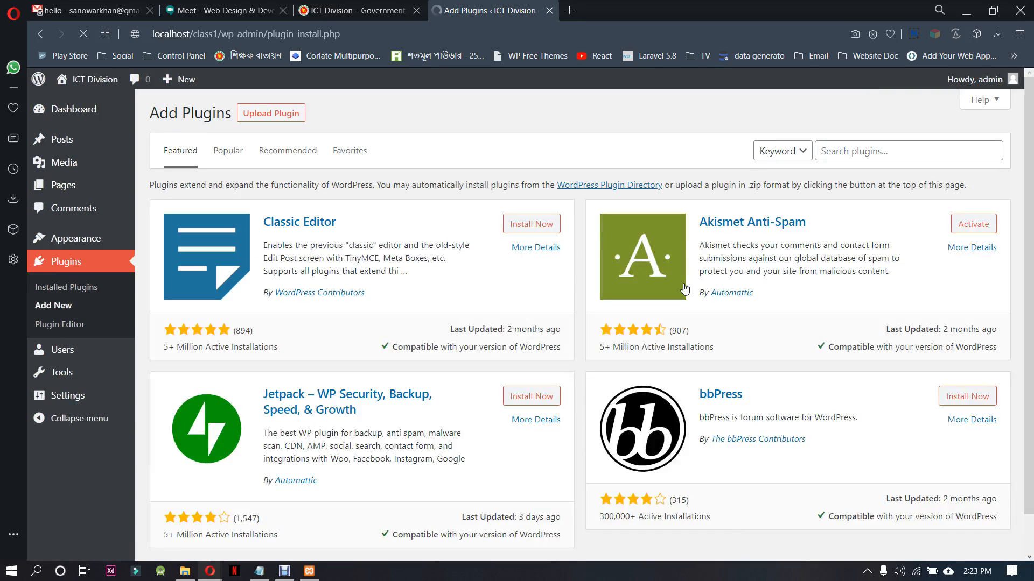
left_click(875, 151)
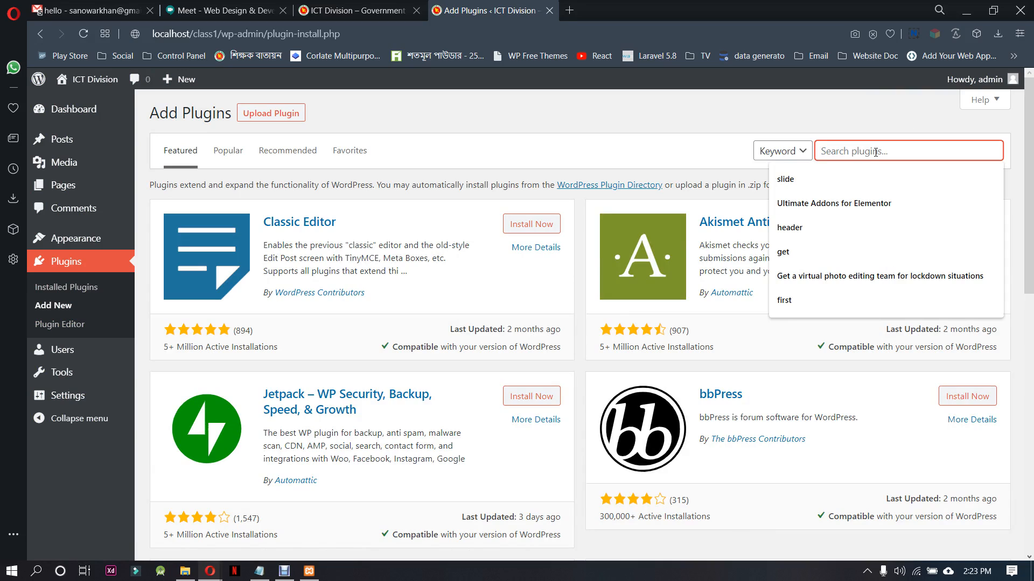
type("elementor")
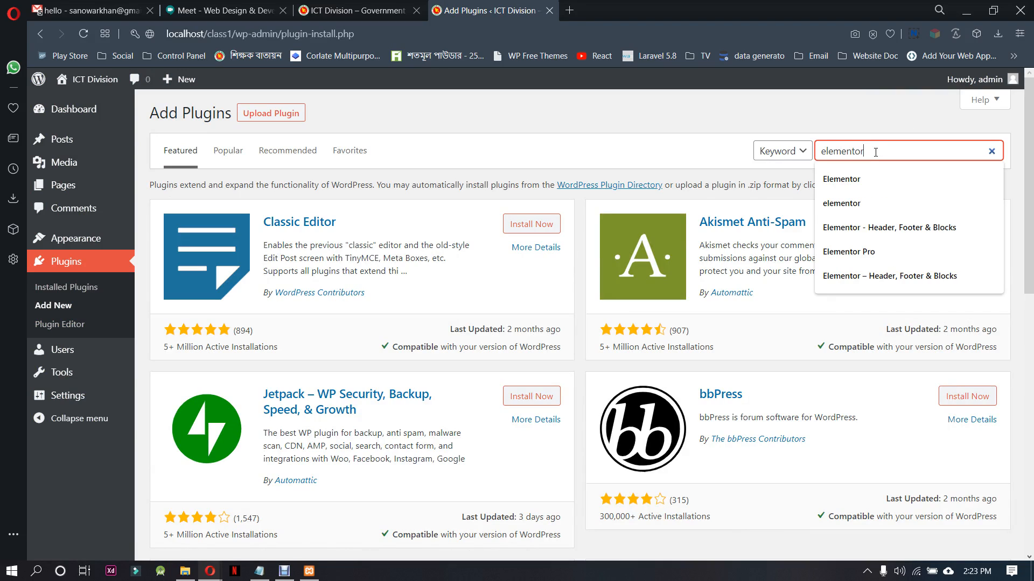
key("Return")
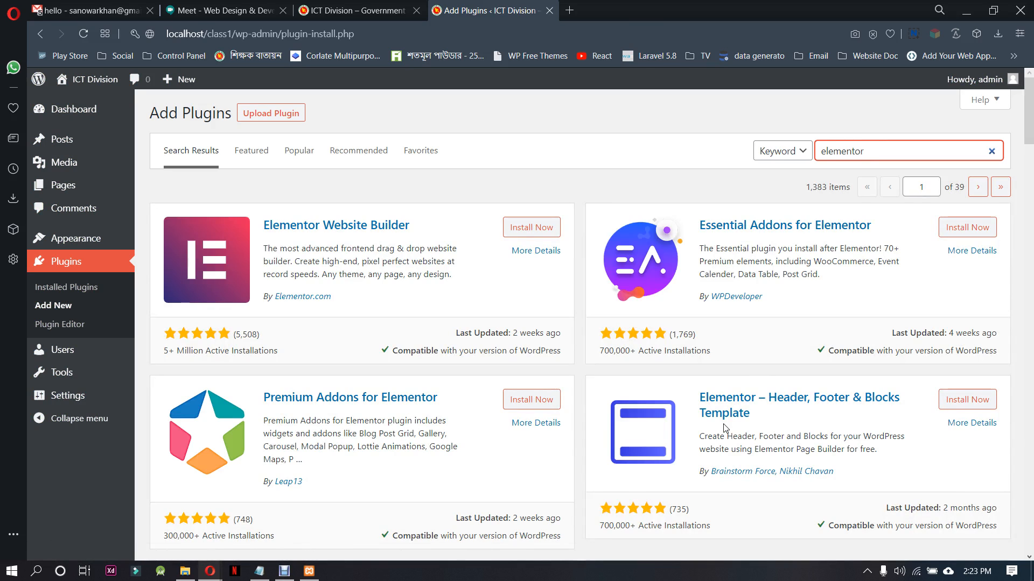
Look through the search results and start installing the Elementor Website Builder plugin
scroll(725, 428, "down", 10)
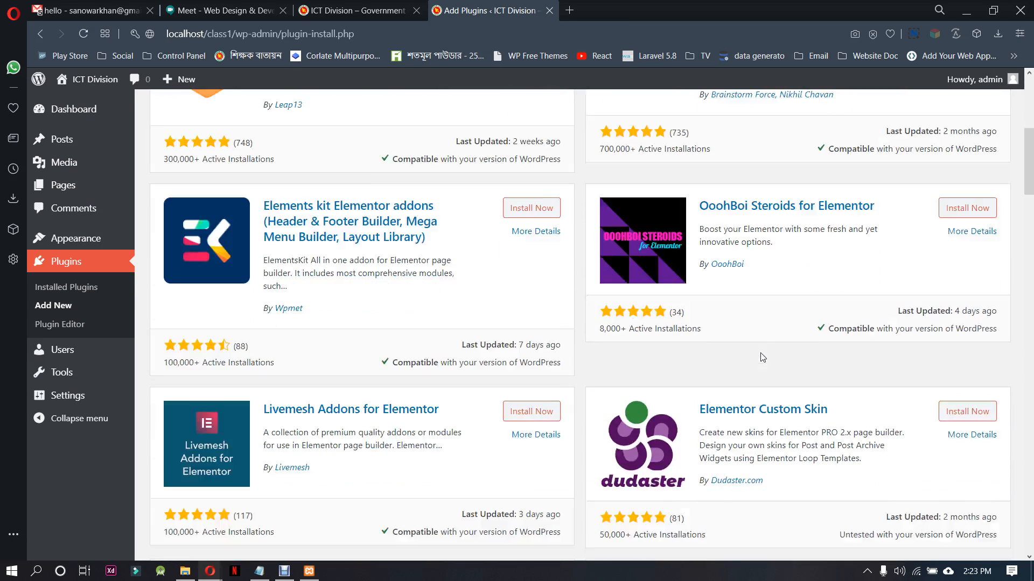
scroll(762, 357, "down", 6)
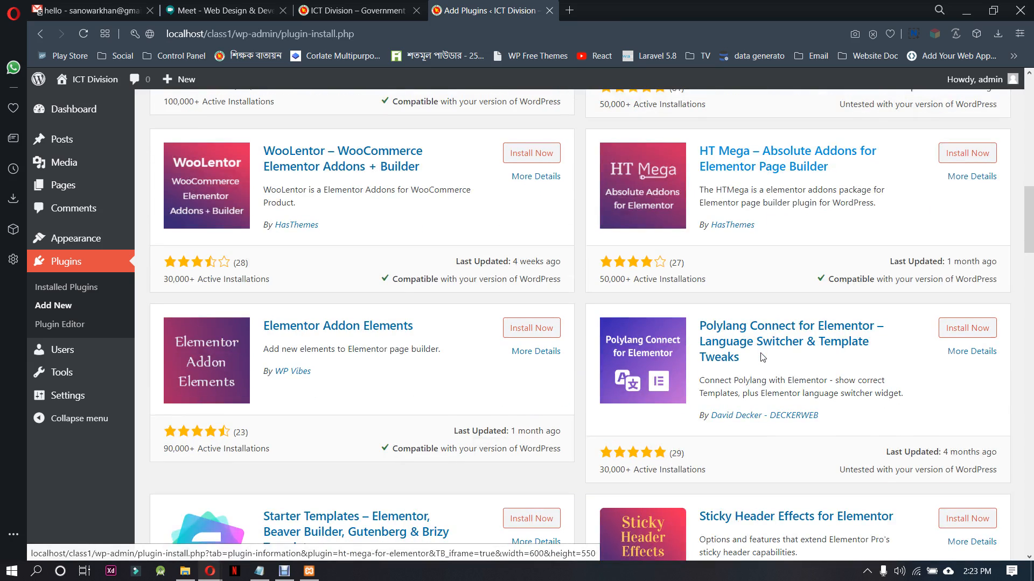
scroll(762, 357, "down", 1)
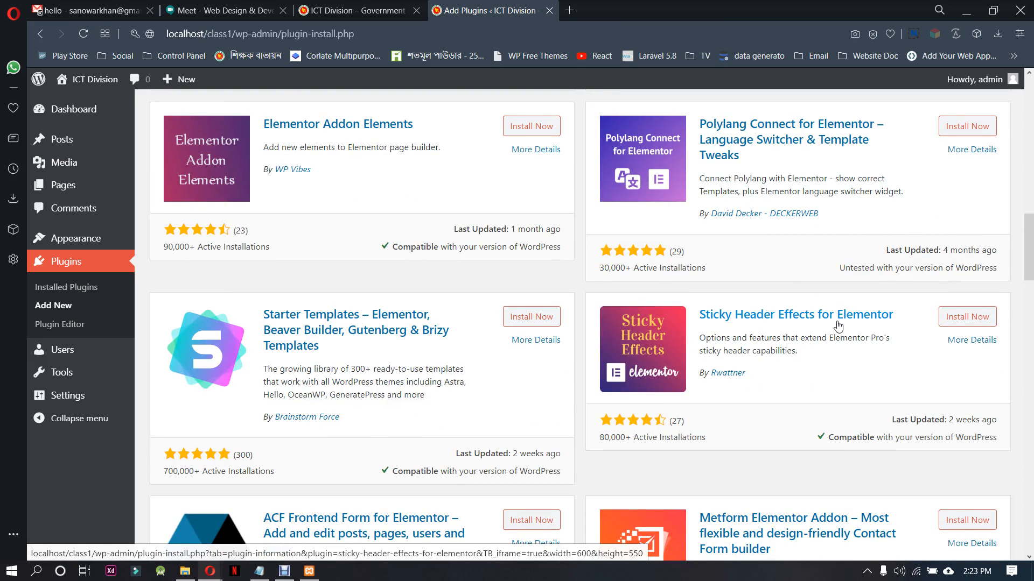
scroll(838, 326, "up", 15)
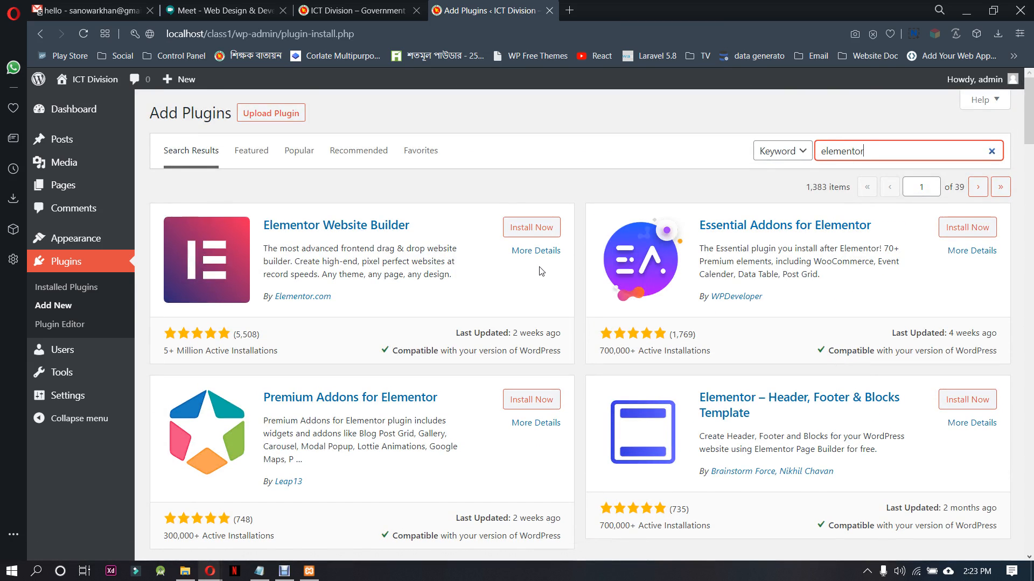
left_click(531, 227)
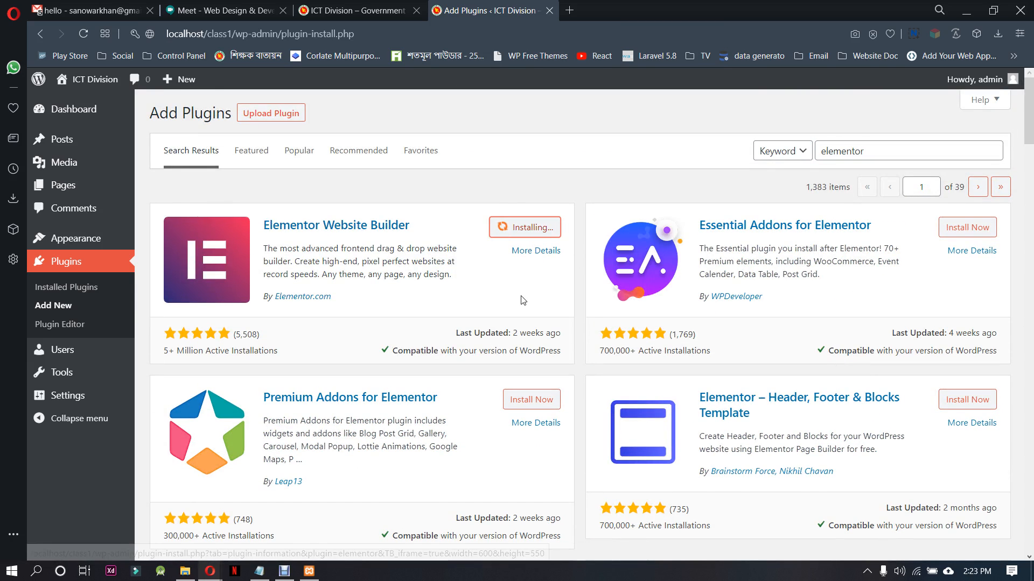
Copy the title "Elementor Website Builder" and replace all the text in the open Notepad file with it
left_click_drag(412, 225, 264, 230)
key("ctrl+c")
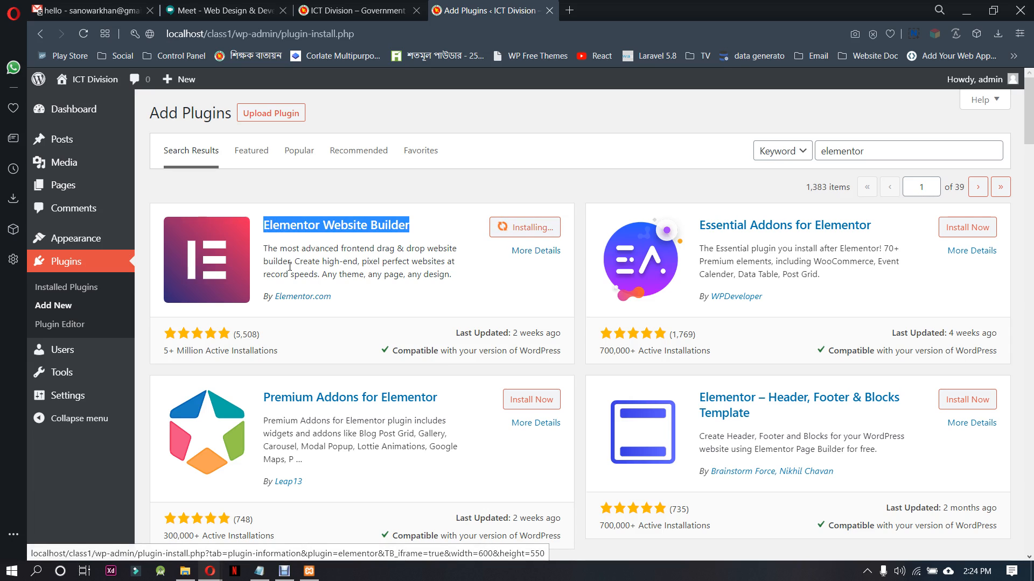
left_click(260, 571)
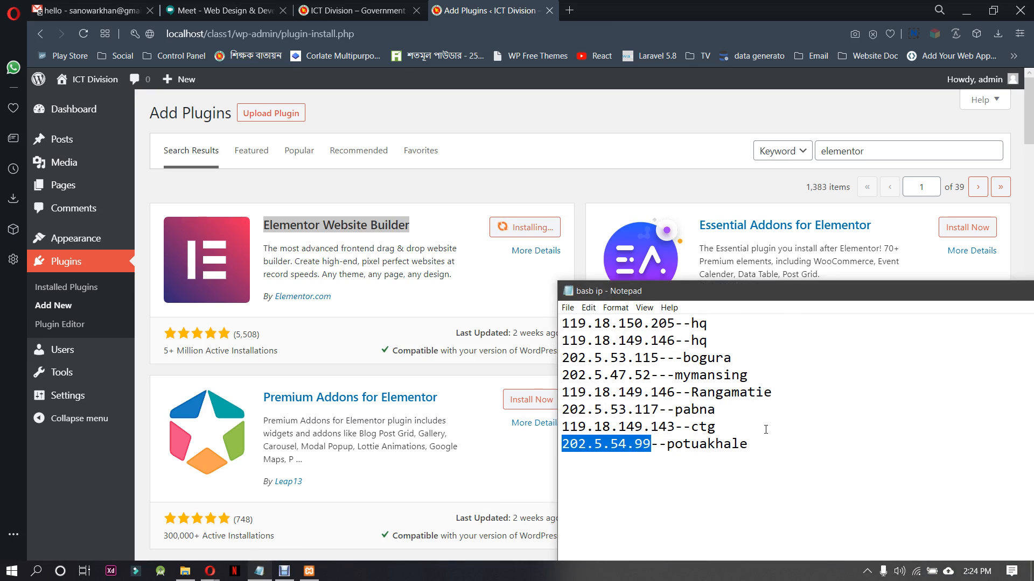
key("ctrl+a")
key("ctrl+v")
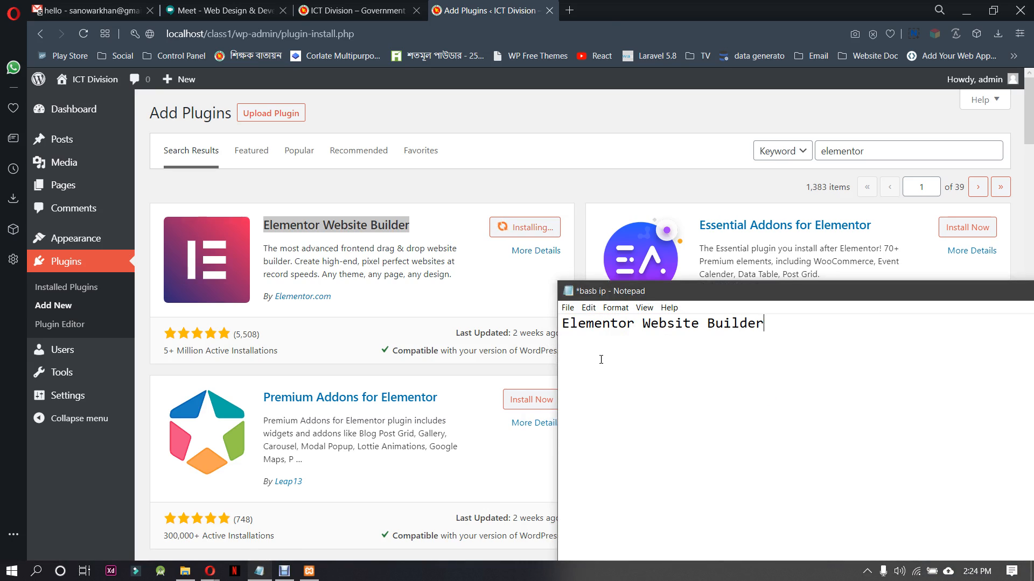
Copy the title "Essential Addons for Elementor" onto the second line in Notepad and highlight the first line
mouse_move(872, 226)
left_mouse_down()
mouse_move(702, 236)
mouse_move(723, 225)
mouse_move(873, 229)
left_mouse_up()
key("ctrl+c")
left_click(696, 177)
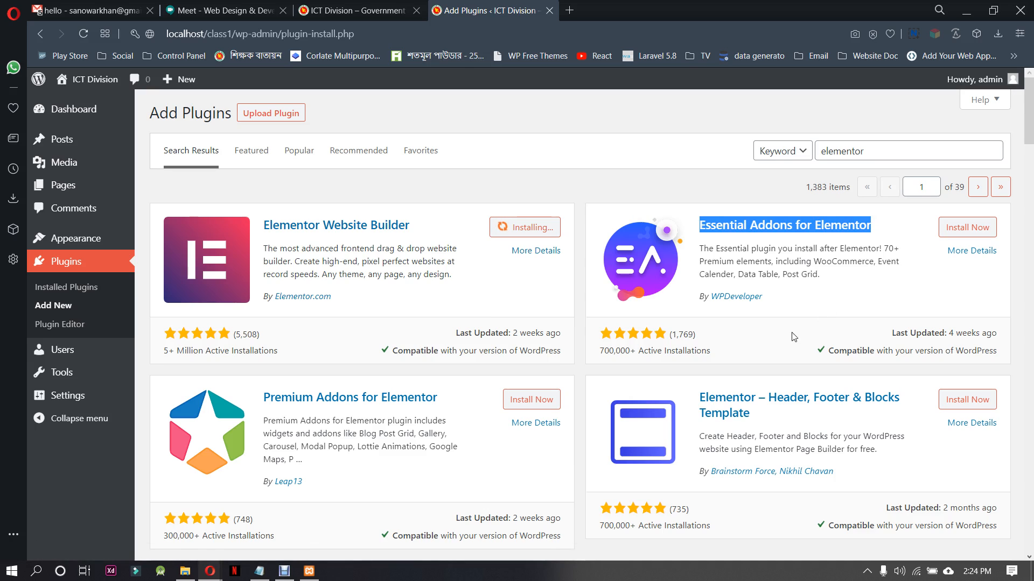
left_click(258, 571)
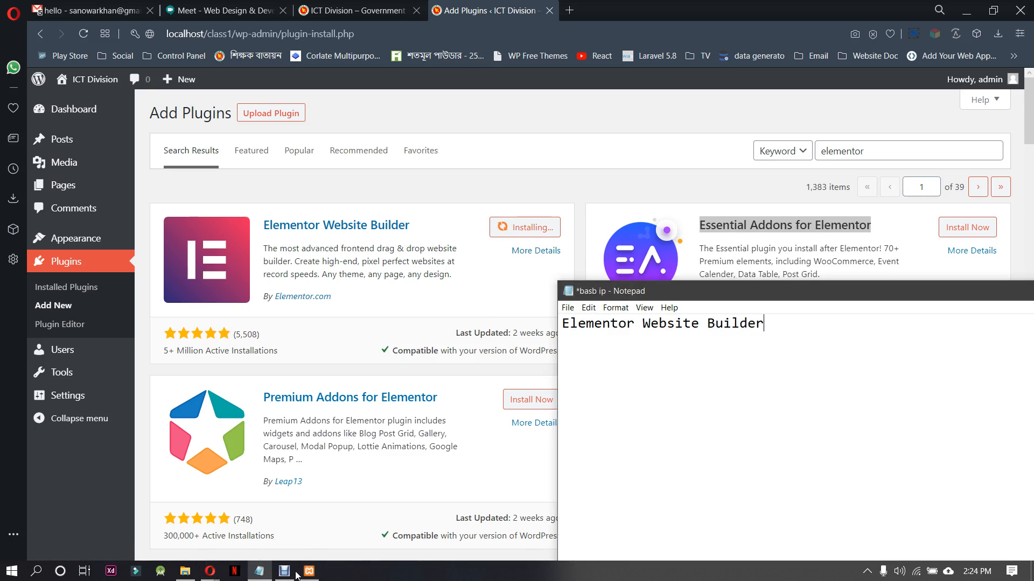
key("ctrl+v")
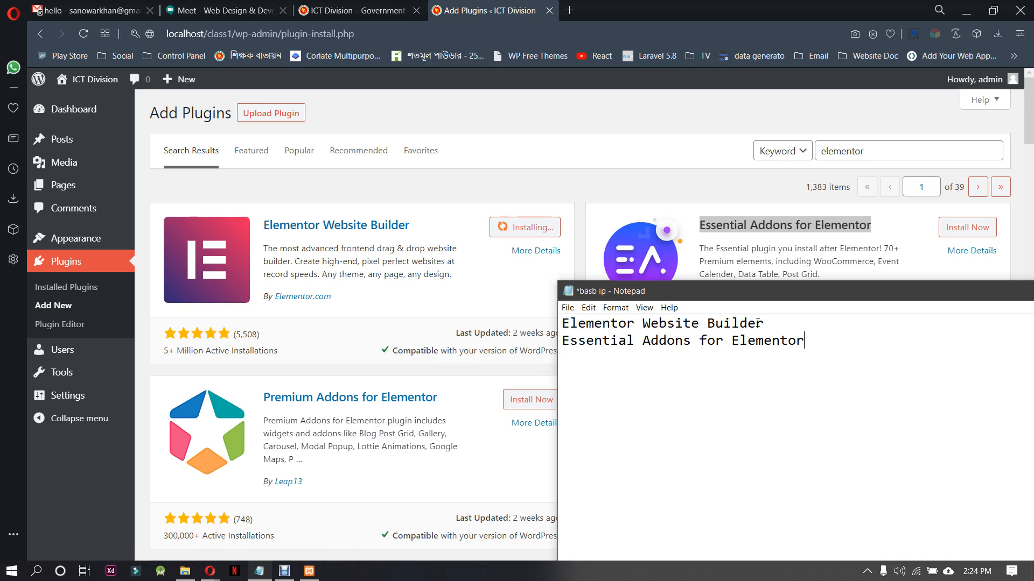
left_click_drag(768, 318, 565, 322)
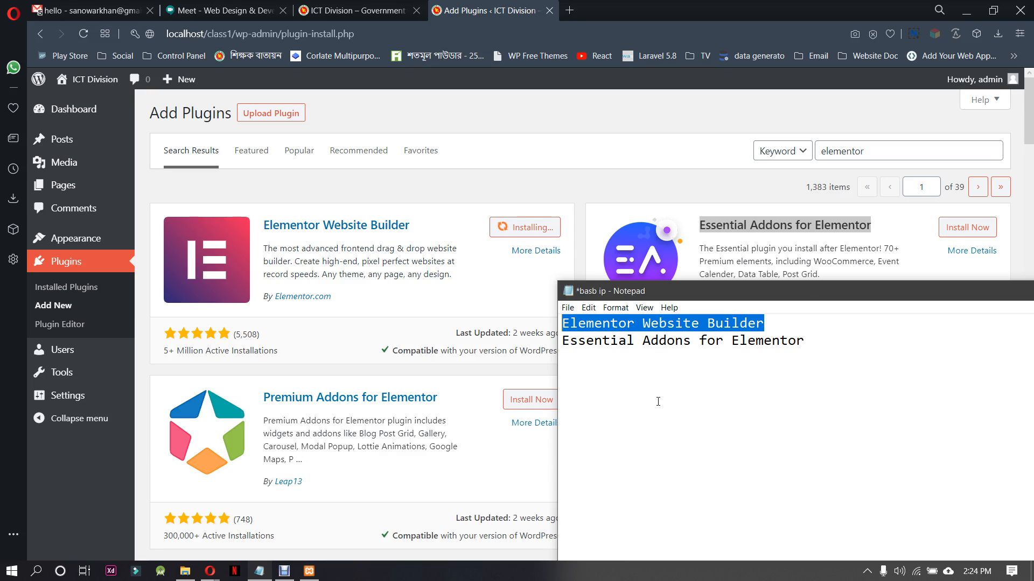
Copy the plugin title "Elementor – Header, Footer & Blocks Template" onto the third line of the Notepad list
left_click_drag(911, 293, 696, 296)
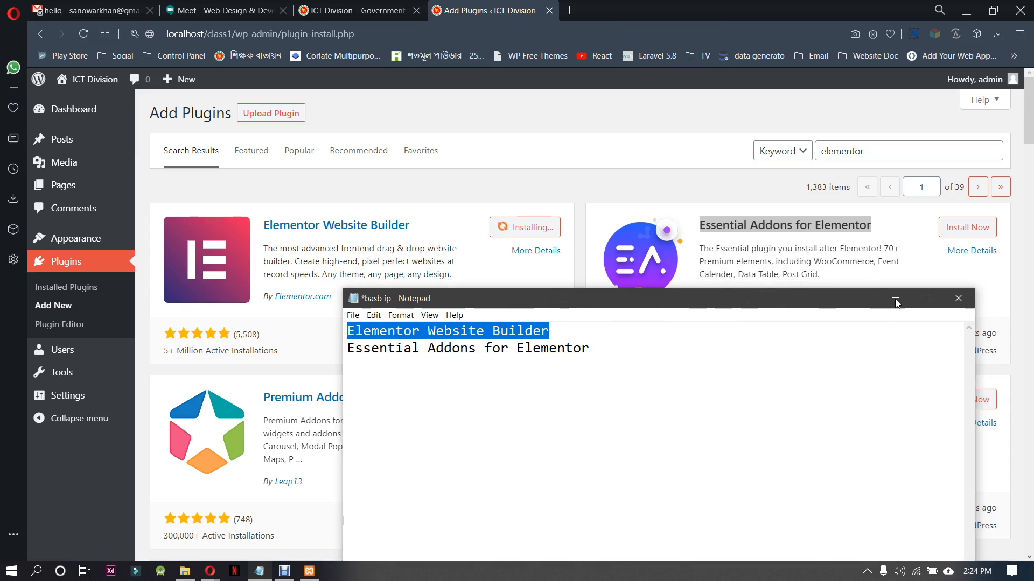
left_click(893, 295)
scroll(872, 317, "down", 3)
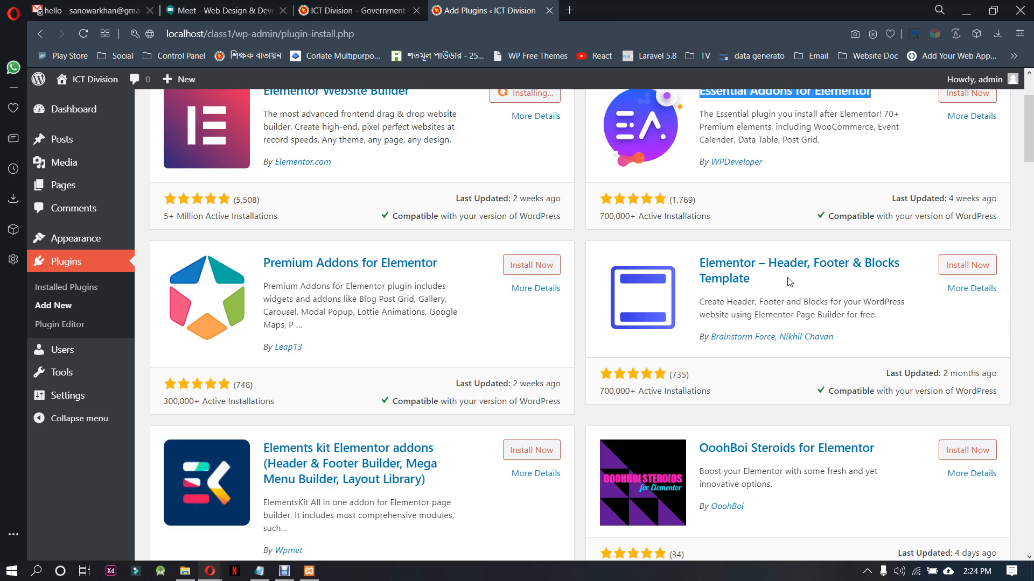
left_click_drag(770, 279, 741, 256)
left_click(741, 251)
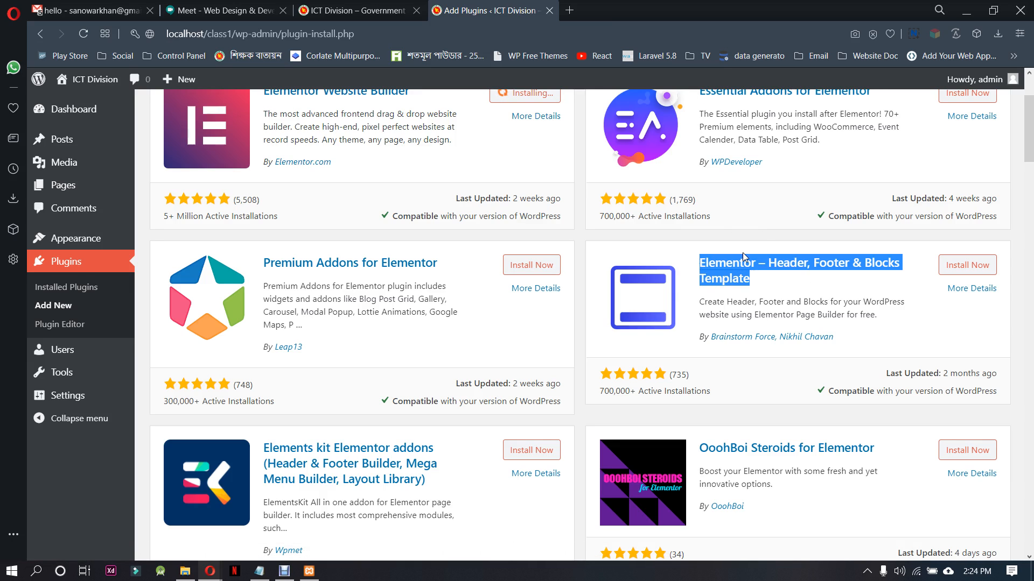
left_click(259, 571)
left_click(611, 348)
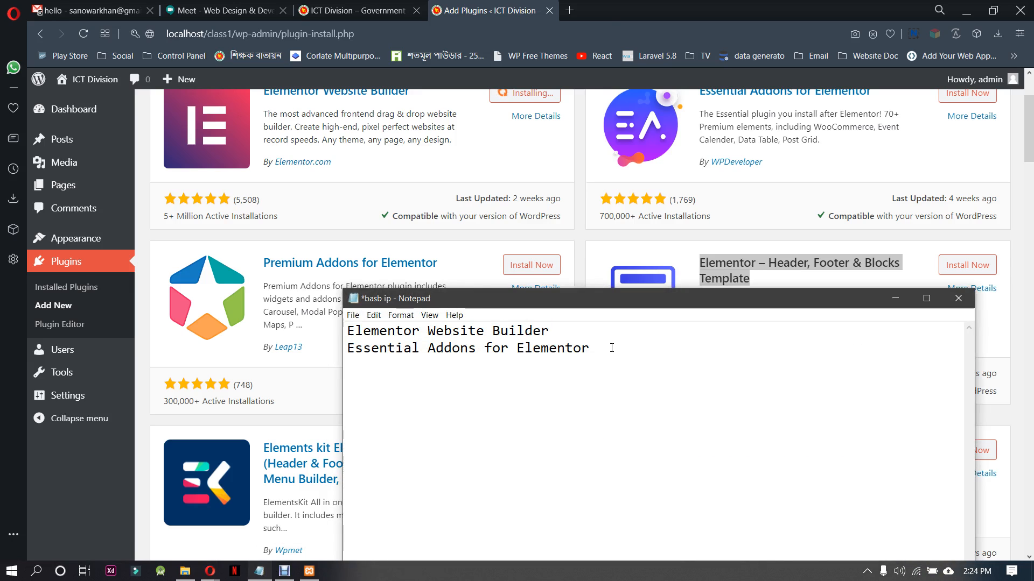
key("ctrl+v")
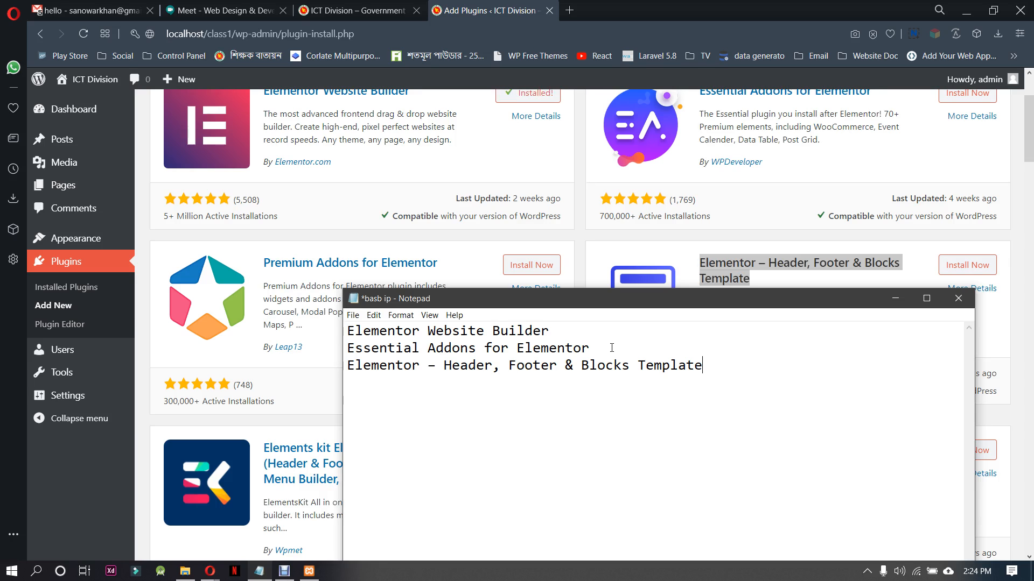
Open the ICT Division website ictd.gov.bd in a new browser tab and look through its home page from header to footer
left_click(356, 11)
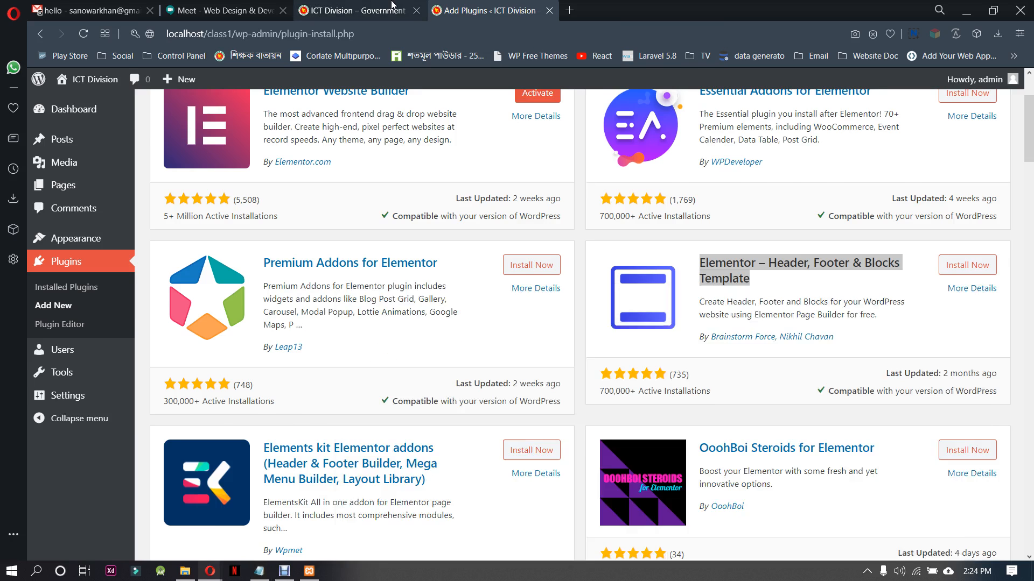
left_click(570, 10)
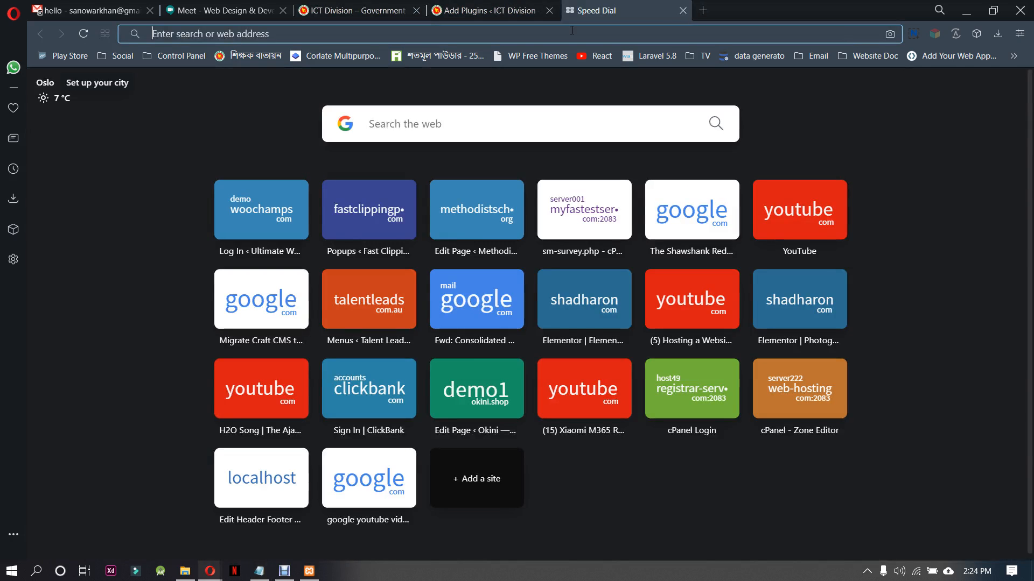
type("i")
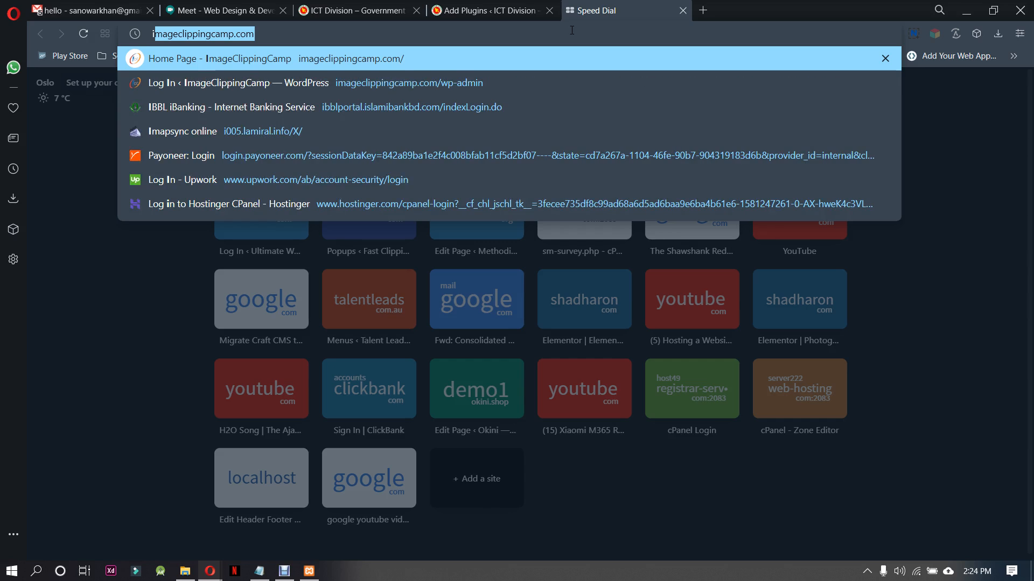
type("ct")
key("Return")
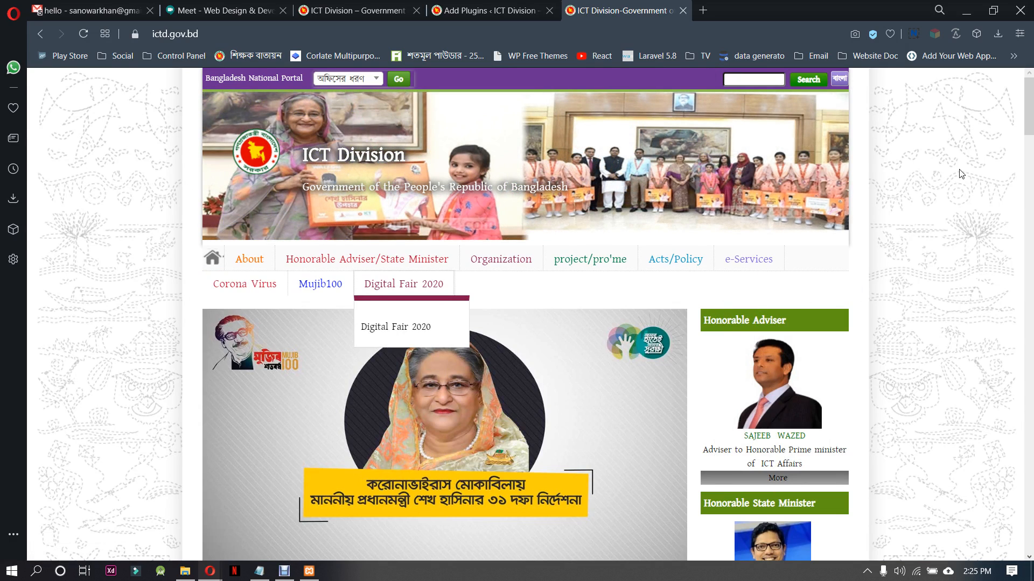
scroll(962, 174, "down", 3)
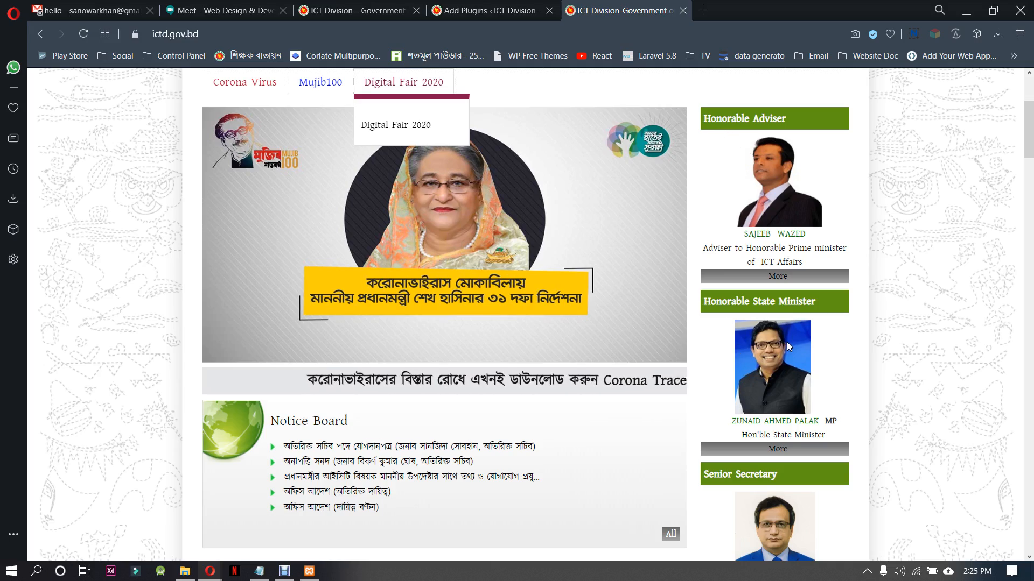
scroll(786, 342, "down", 20)
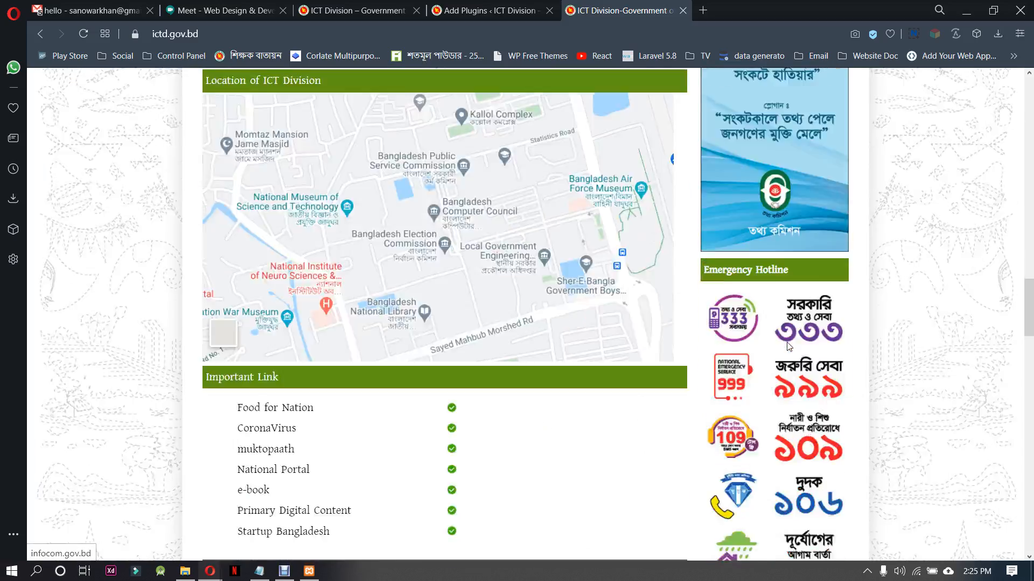
scroll(787, 346, "down", 20)
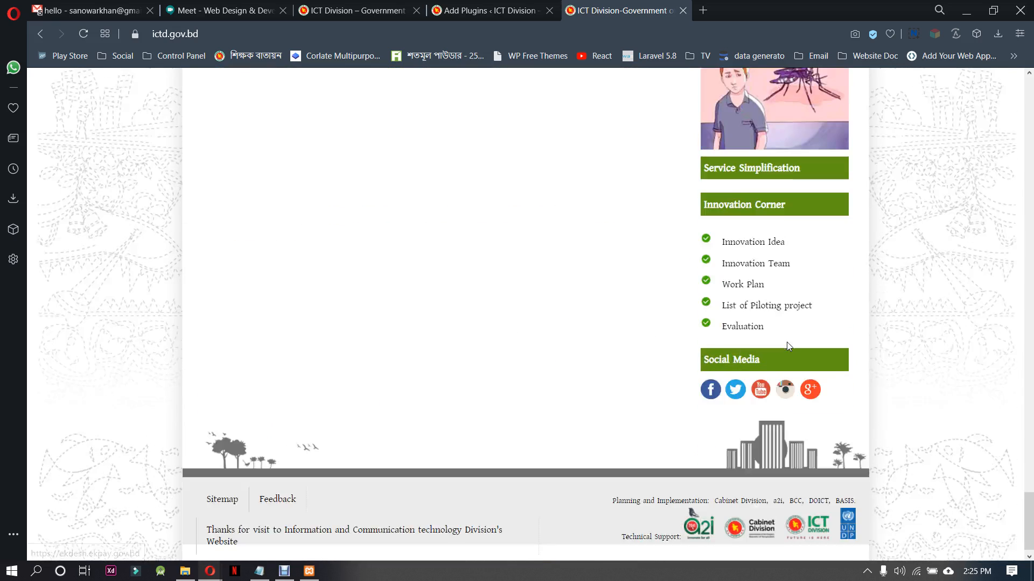
scroll(789, 347, "down", 1)
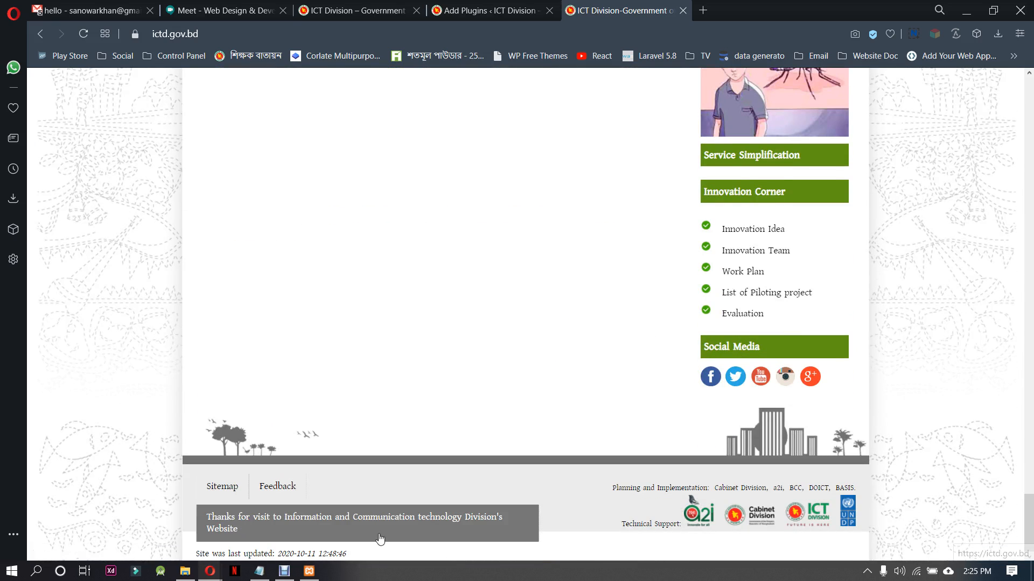
left_click_drag(1028, 517, 993, 73)
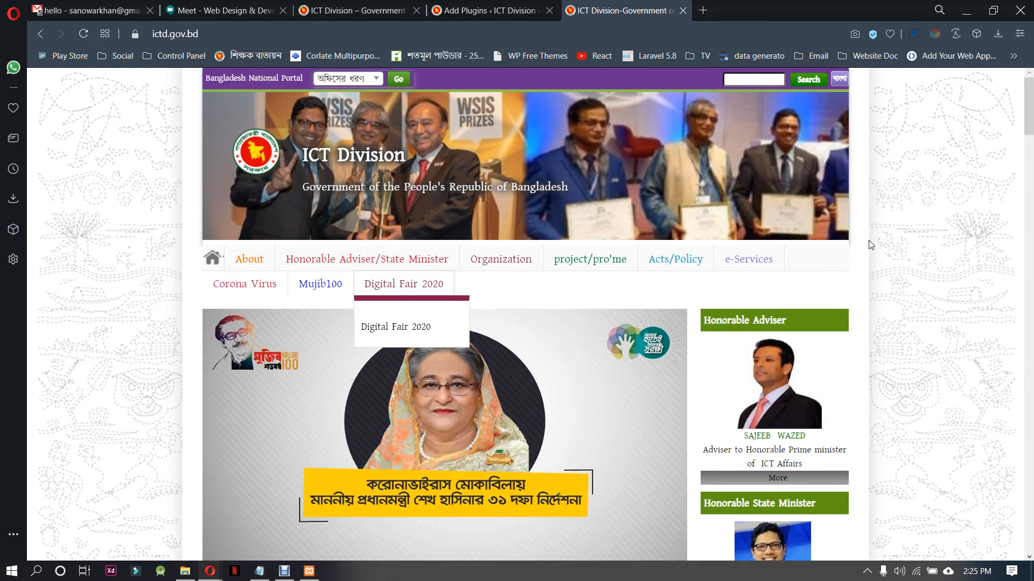
Examine the site's Organization and e-Services submenus and look through the History page under About
mouse_move(521, 260)
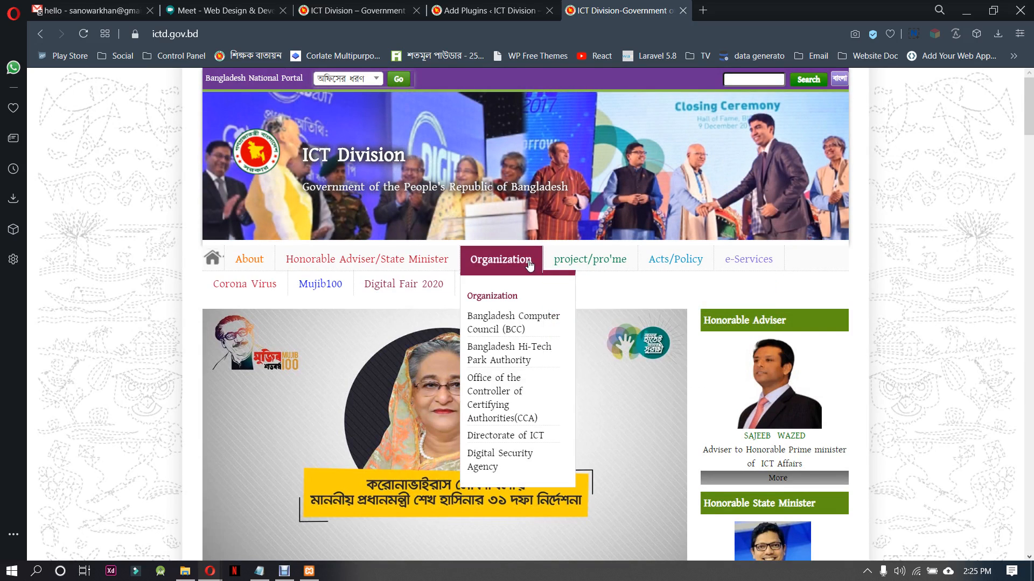
mouse_move(768, 261)
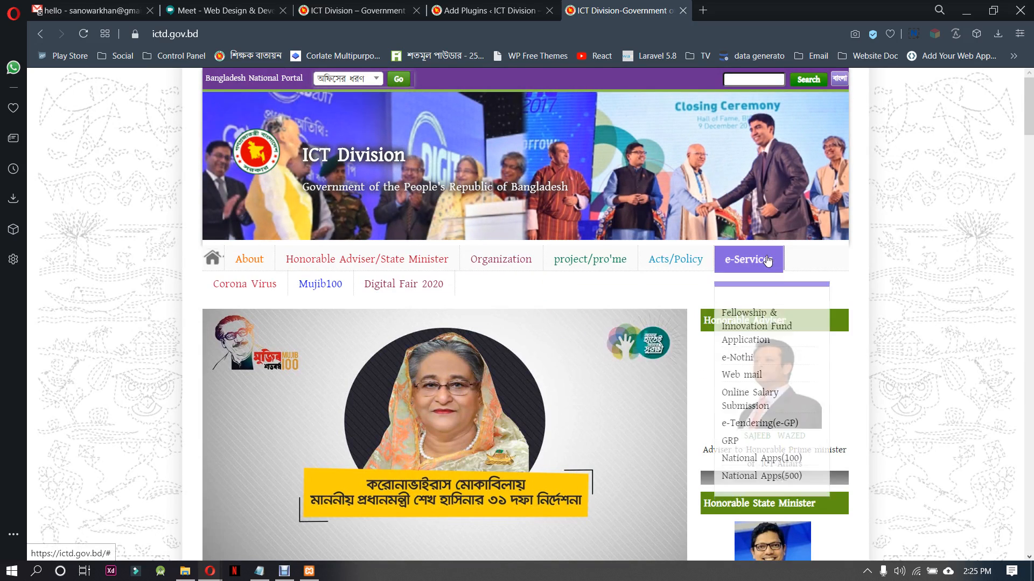
mouse_move(245, 260)
left_click(237, 309)
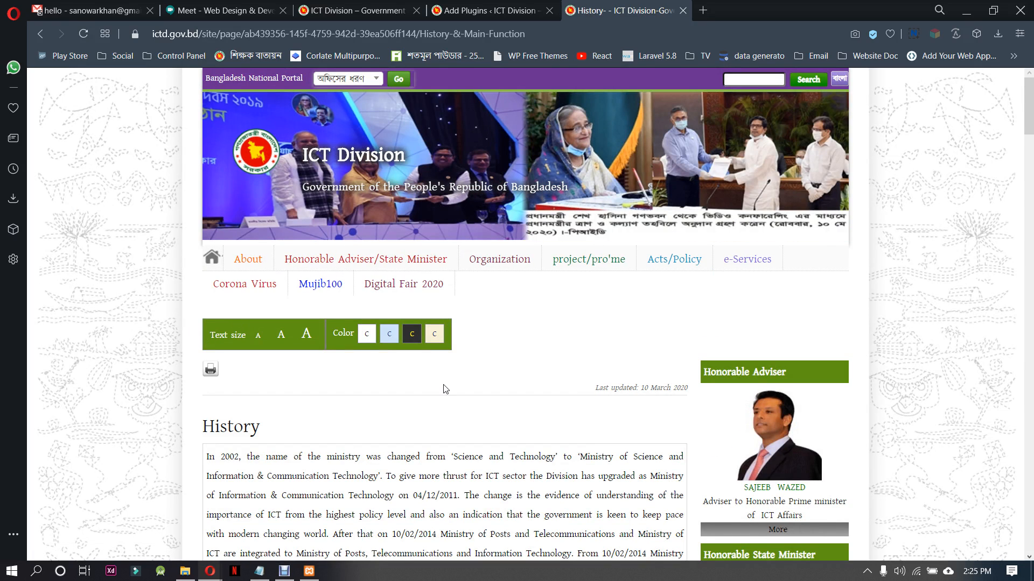
scroll(446, 389, "down", 20)
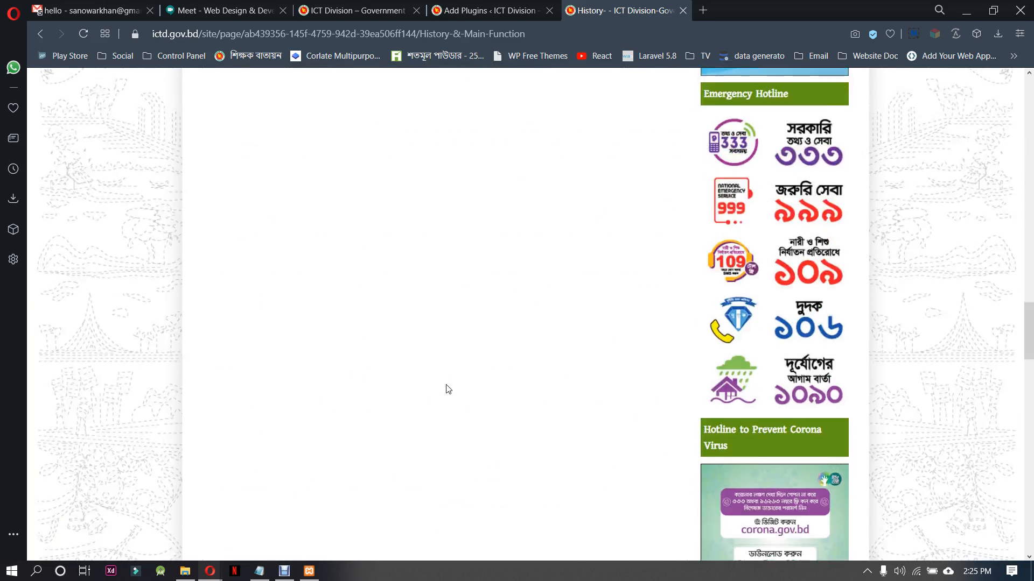
scroll(445, 389, "down", 15)
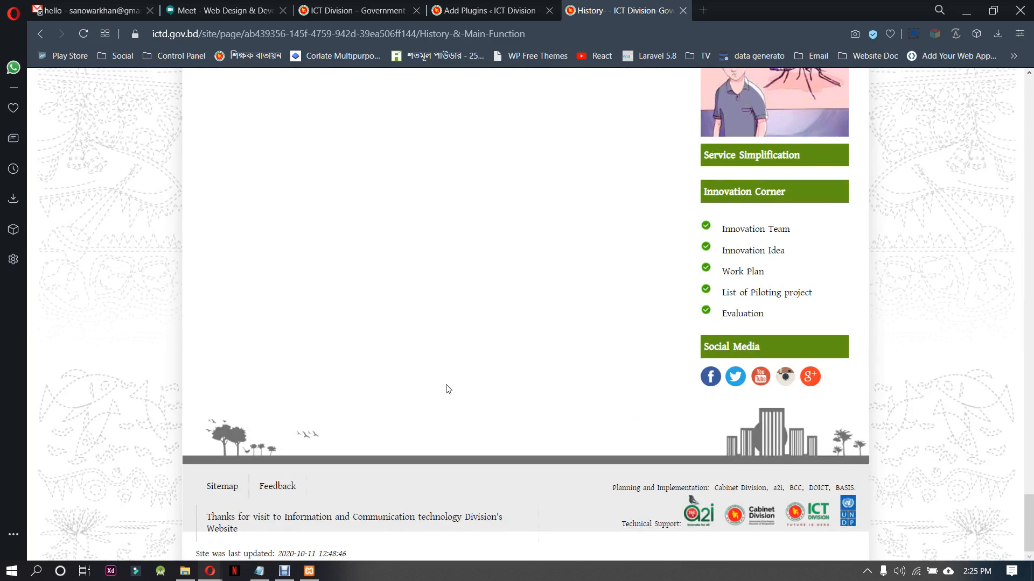
Return to the WordPress Add Plugins page and install Essential Addons for Elementor
left_click(485, 7)
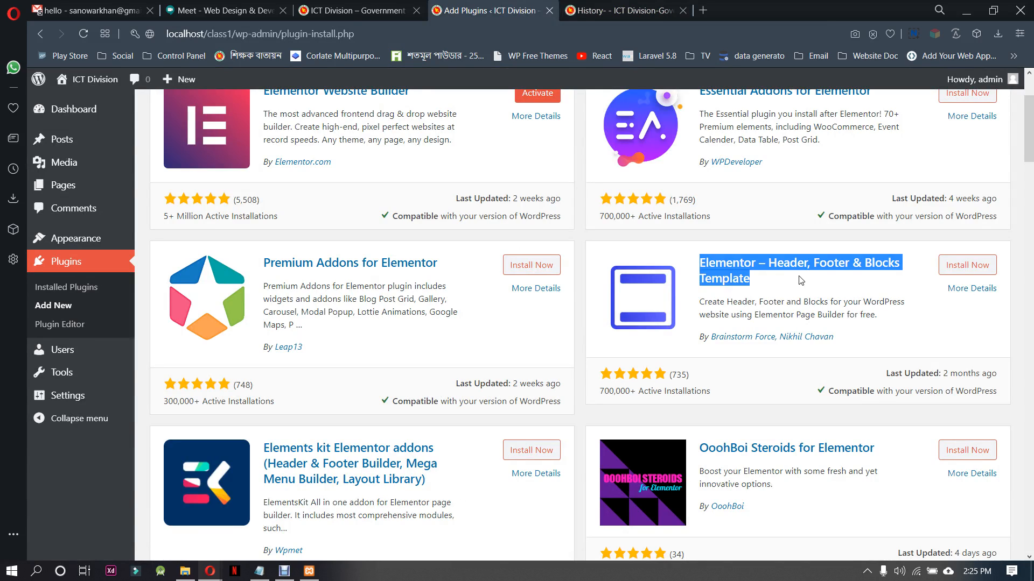
scroll(816, 280, "up", 3)
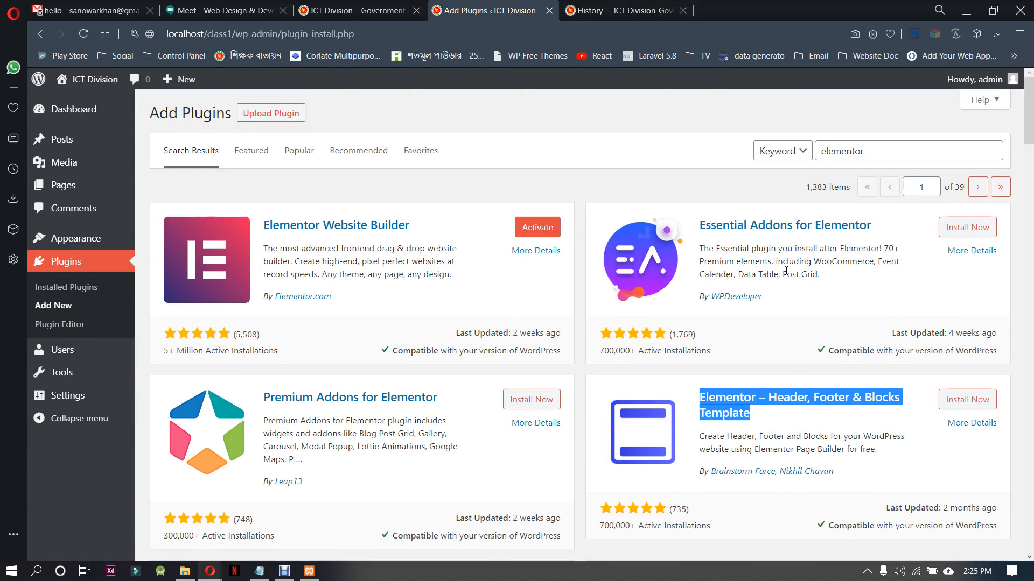
left_click(966, 228)
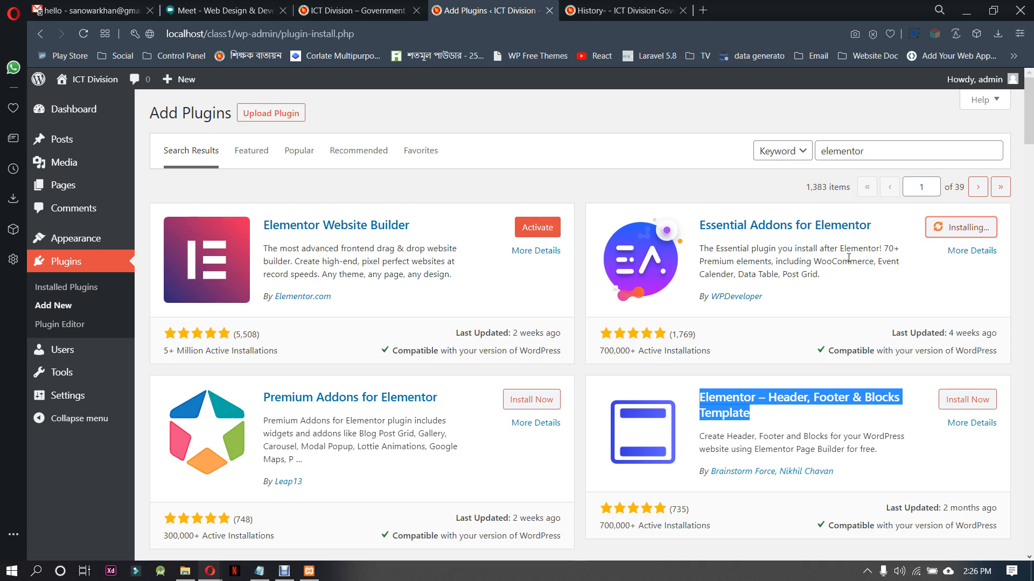
left_click(742, 362)
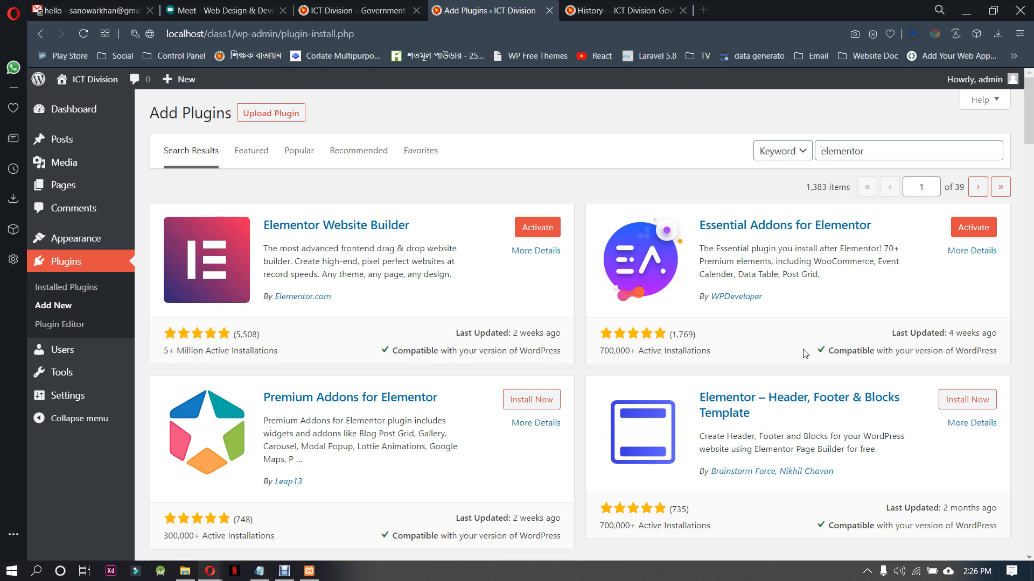
Install the Elementor – Header, Footer & Blocks Template plugin from the search results
scroll(900, 344, "down", 3)
left_click(962, 265)
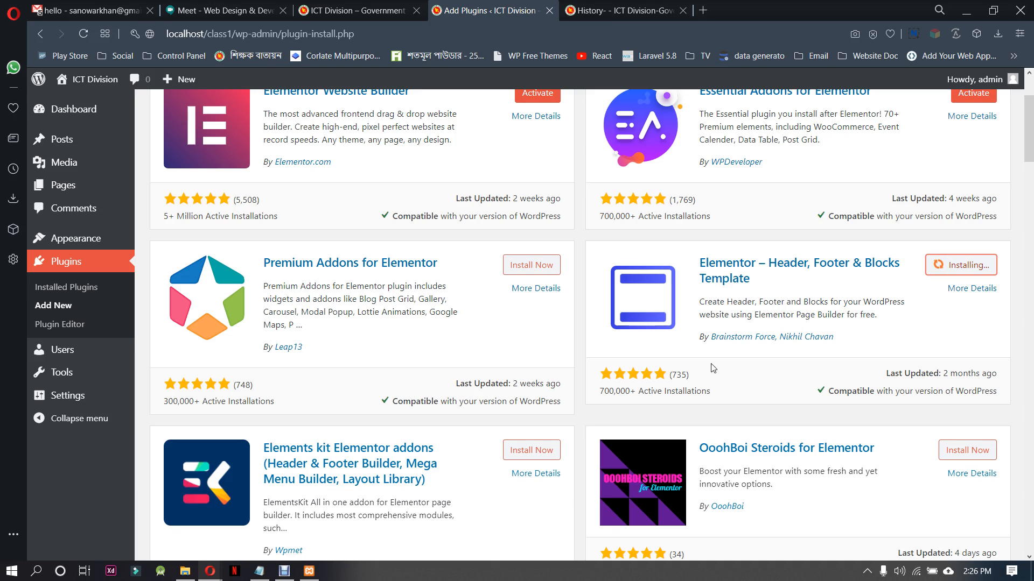
scroll(714, 368, "down", 1)
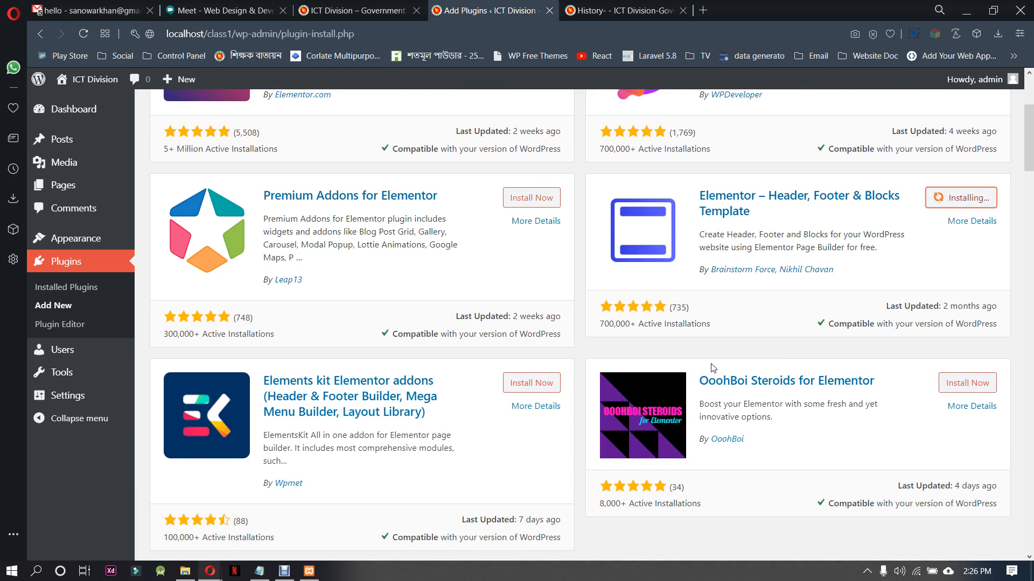
scroll(784, 338, "up", 2)
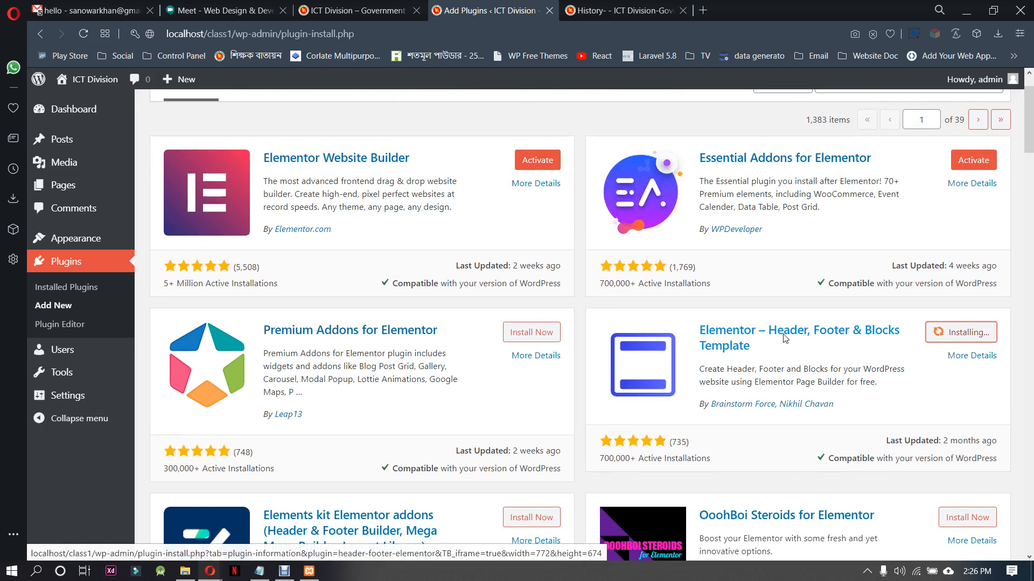
scroll(785, 338, "down", 3)
scroll(785, 338, "up", 1)
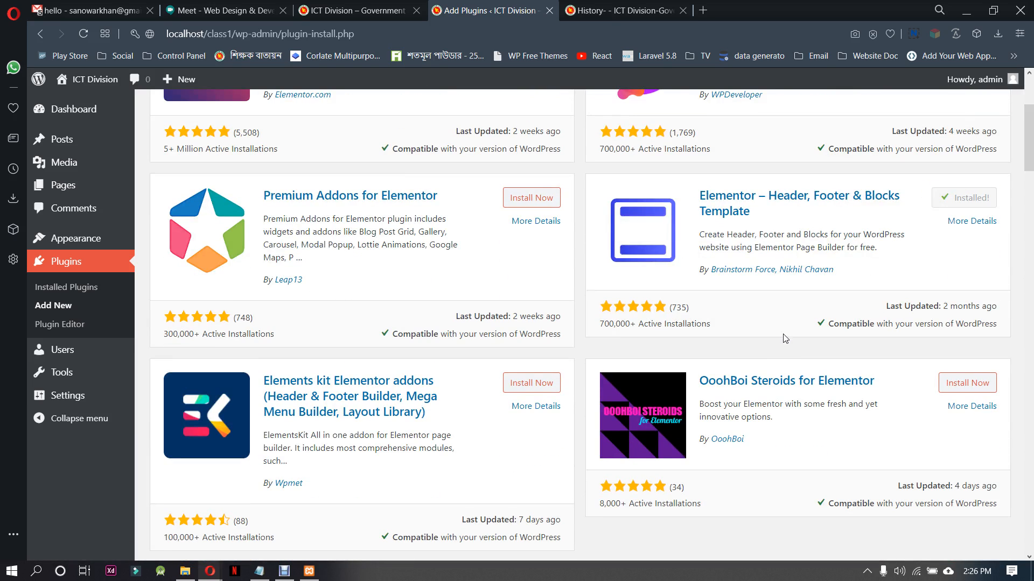
Find Sticky Header Effects for Elementor further down the search results and install it
scroll(785, 337, "down", 12)
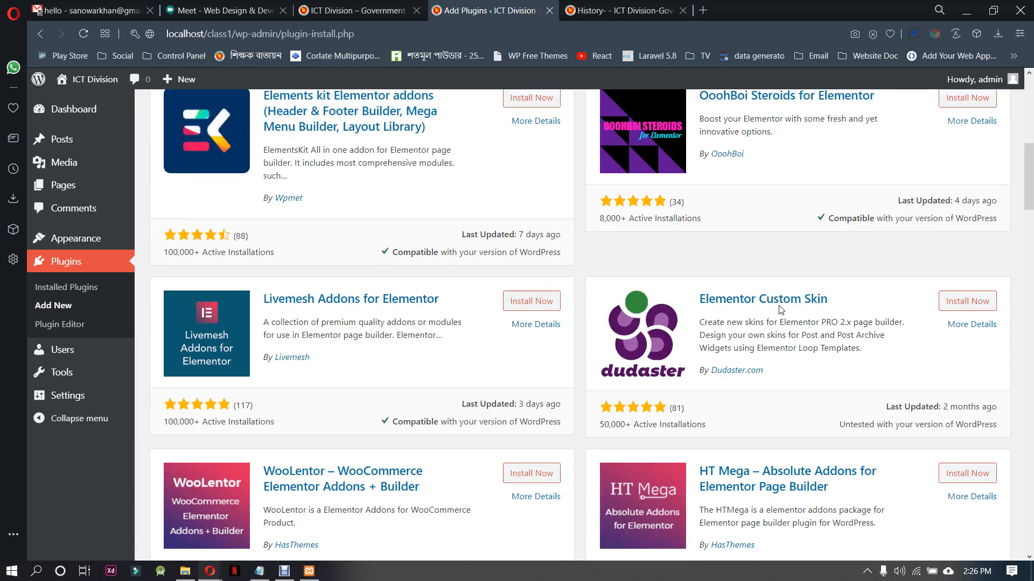
scroll(781, 310, "down", 3)
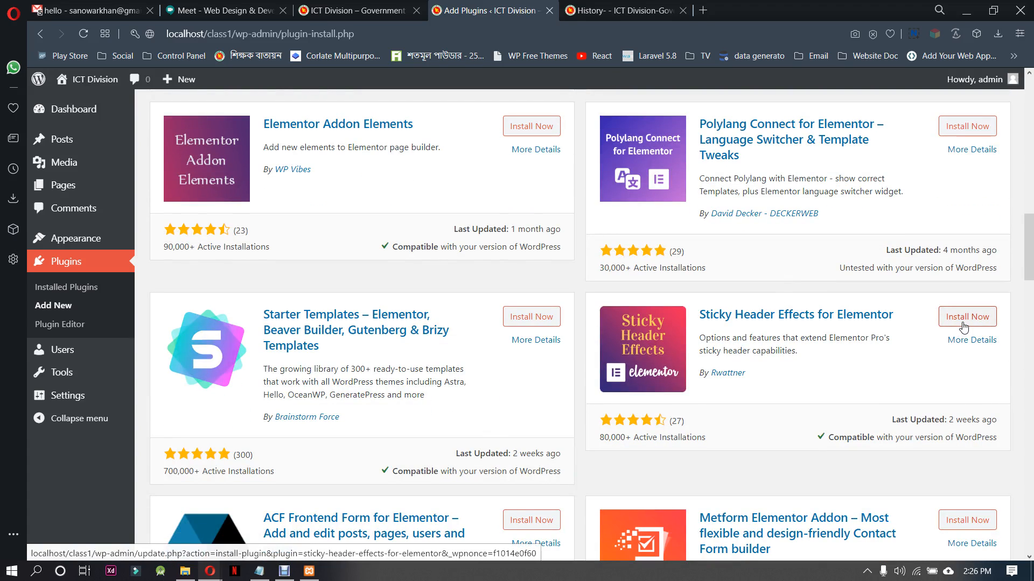
left_click(961, 317)
Copy the title "Sticky Header Effects for Elementor" onto the fourth line of the Notepad list and minimize Notepad
left_click_drag(895, 315, 700, 314)
left_click(811, 296)
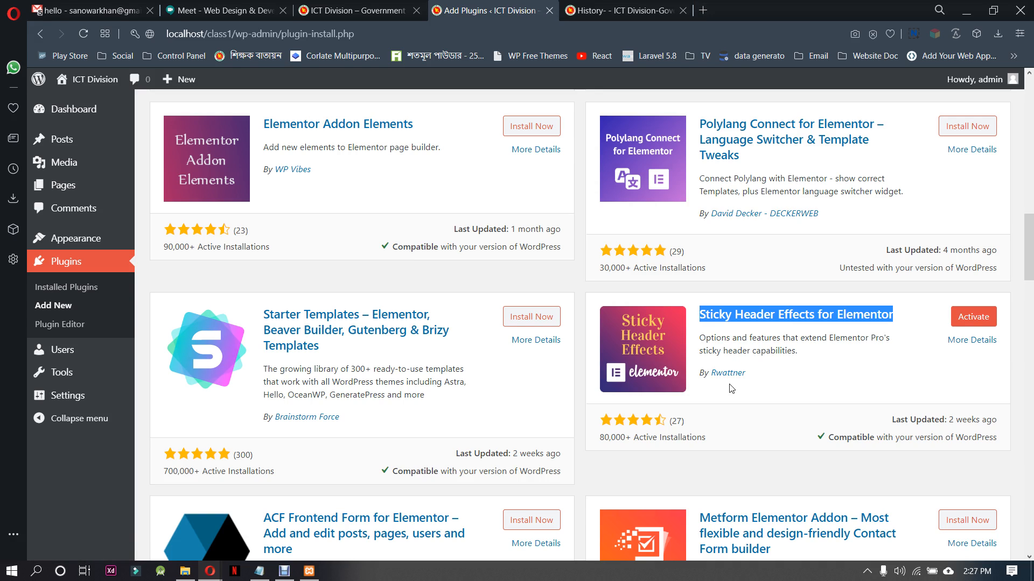
scroll(731, 388, "down", 6)
scroll(730, 389, "up", 13)
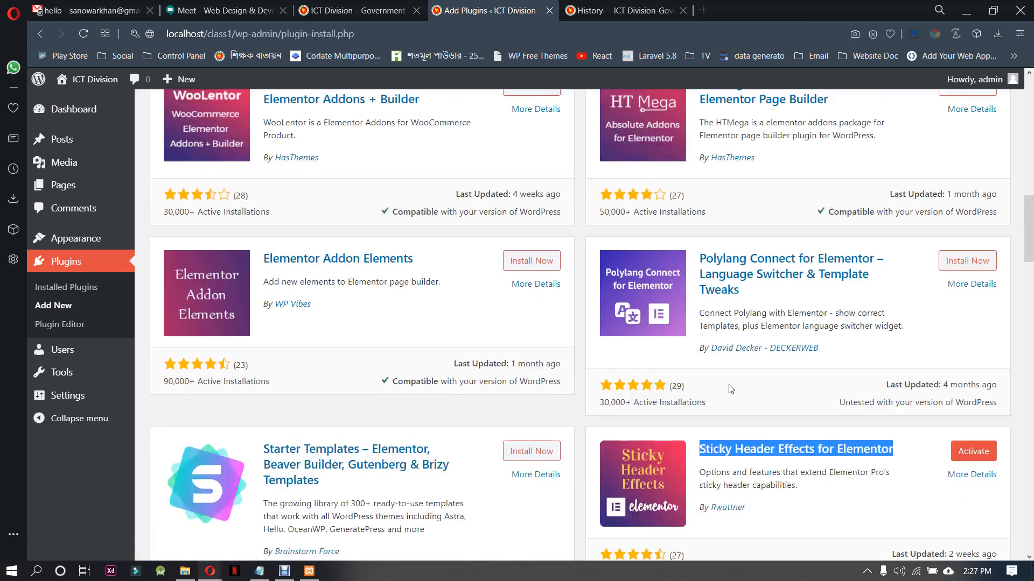
scroll(730, 389, "up", 8)
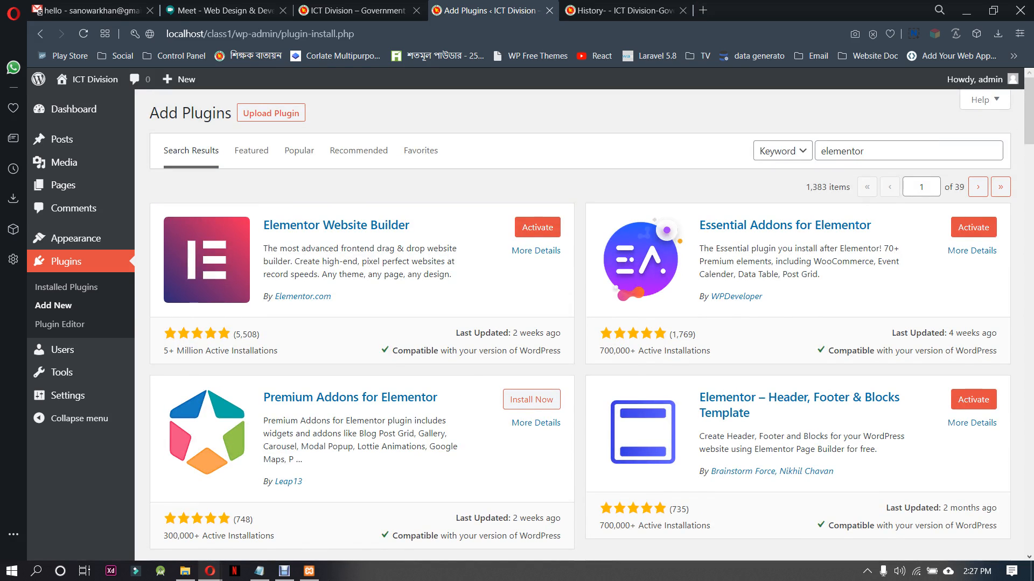
left_click(262, 574)
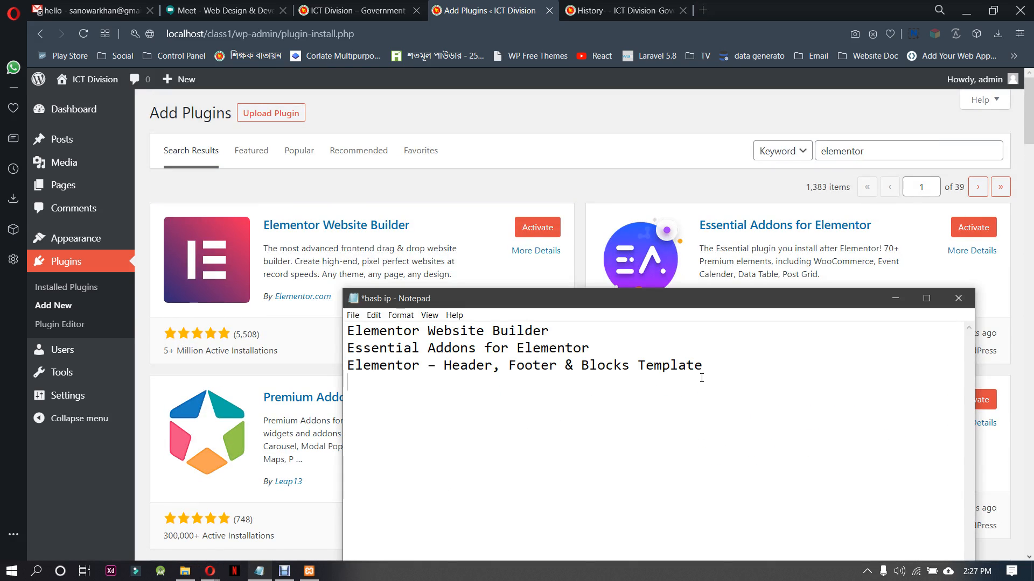
key("ctrl+v")
left_click(895, 299)
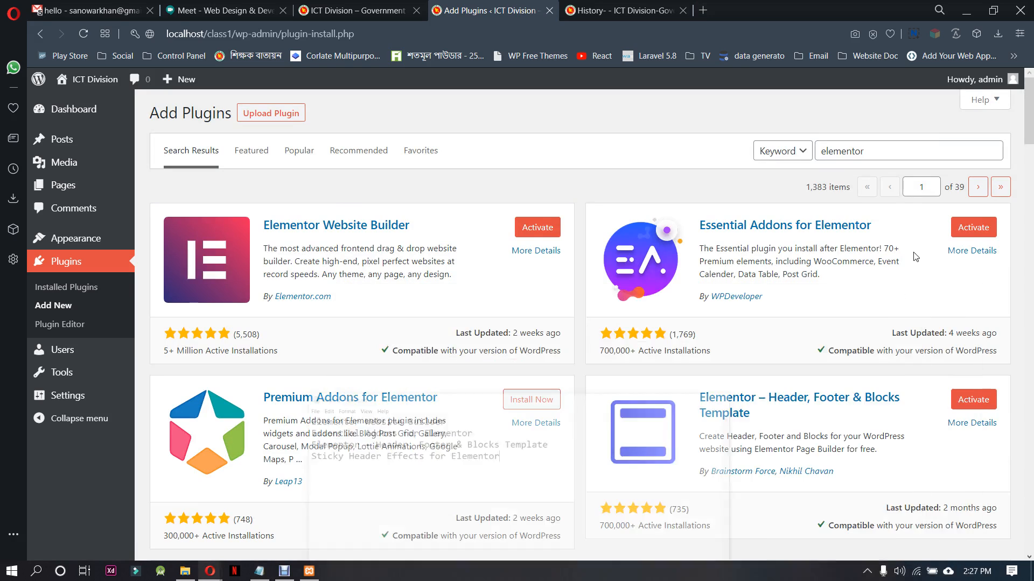
Search the plugin directory for "contact 7" and install Contact Form 7
double_click(873, 148)
type("conta")
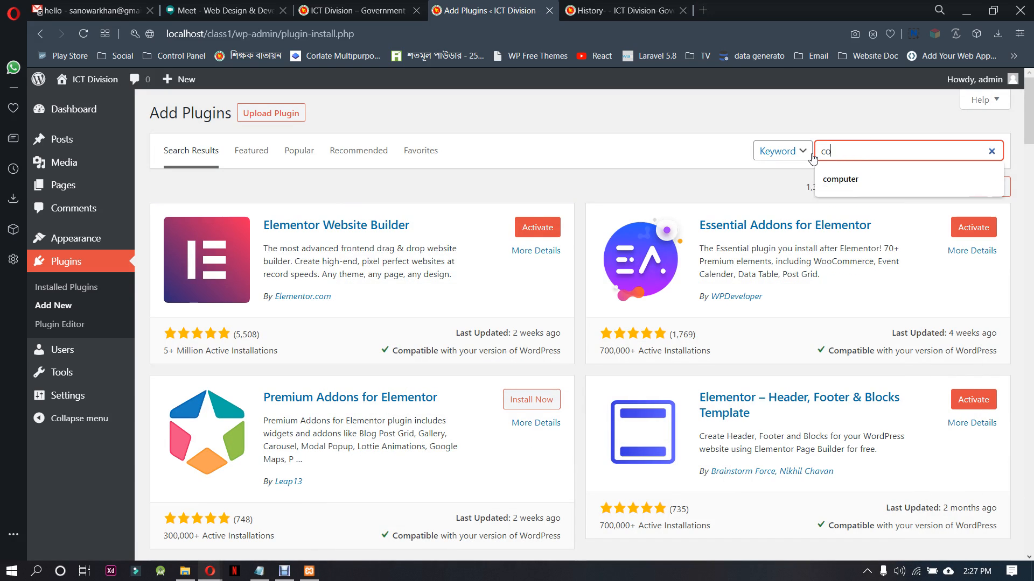
type("ct 7")
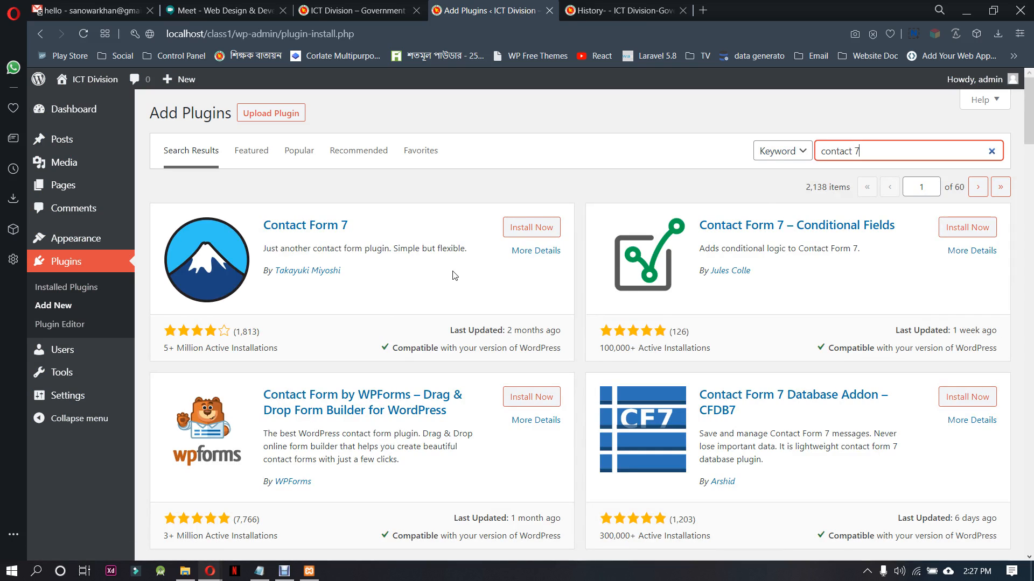
left_click(522, 231)
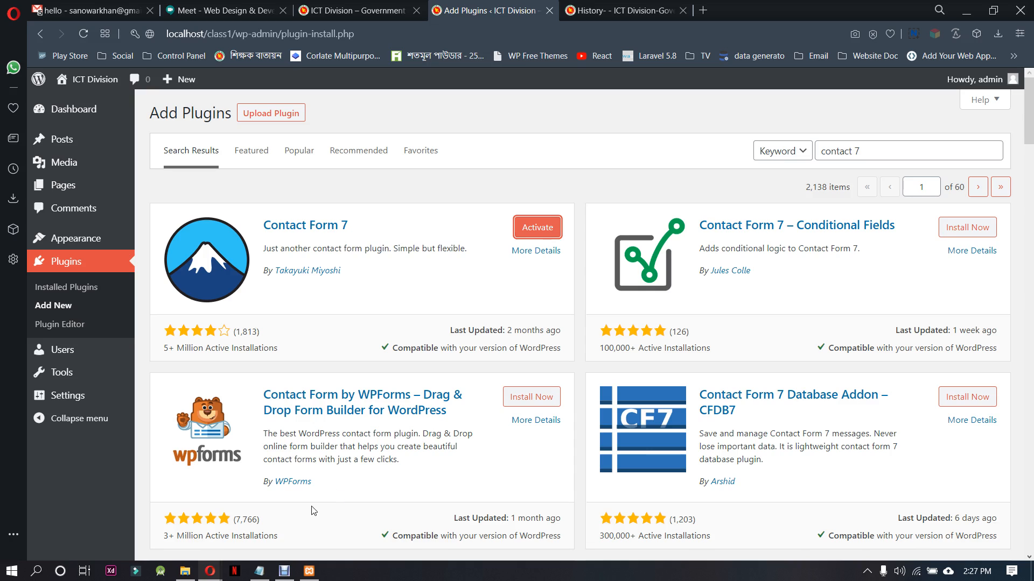
Add "contact form 7" as the fifth line of the Notepad plugin list and minimize Notepad
left_click(259, 570)
left_click(633, 383)
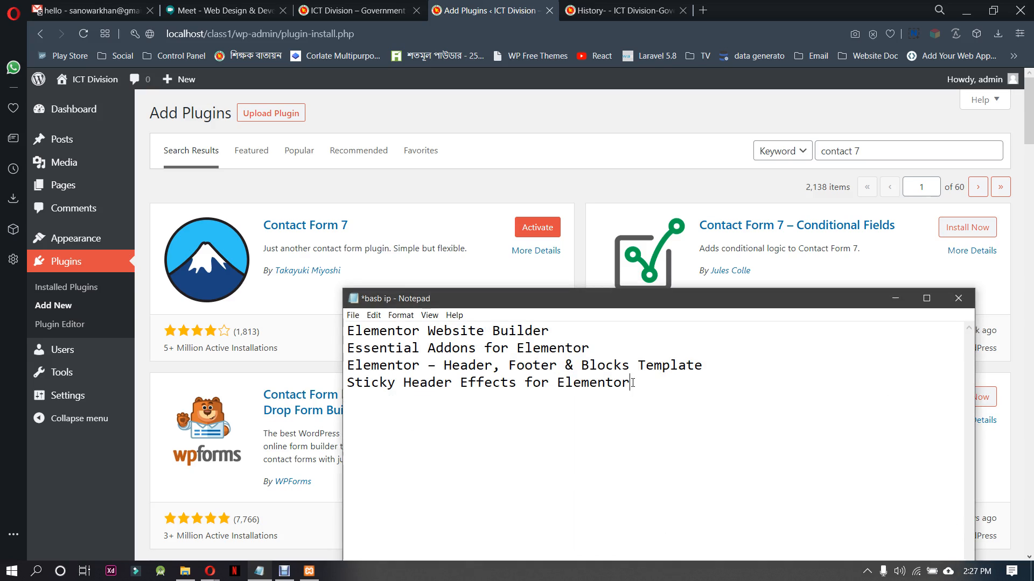
type("contact form 7")
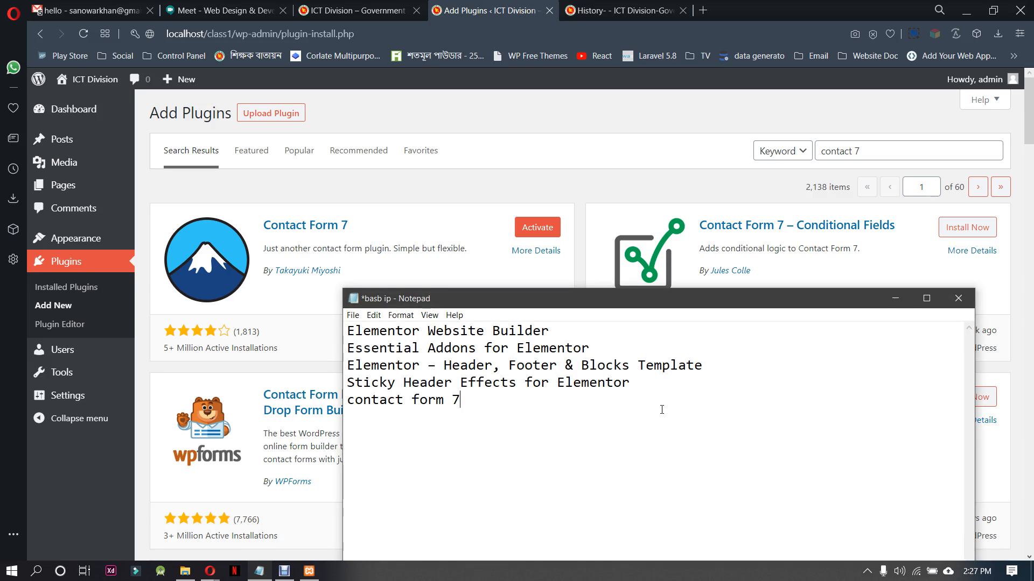
left_click(895, 299)
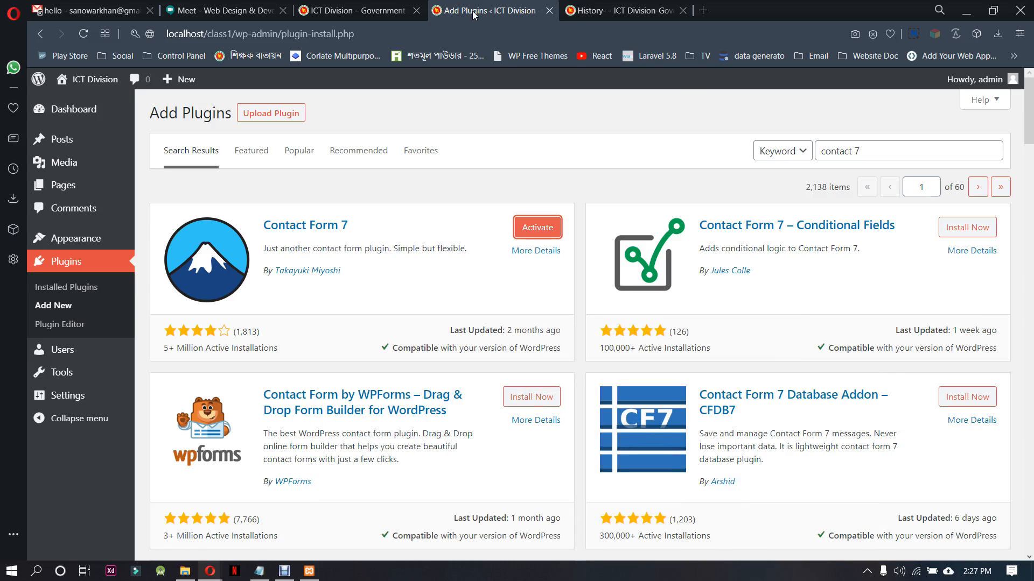
Open the installed plugins list in WordPress and bulk-activate every plugin except Akismet Anti-Spam
left_click(562, 6)
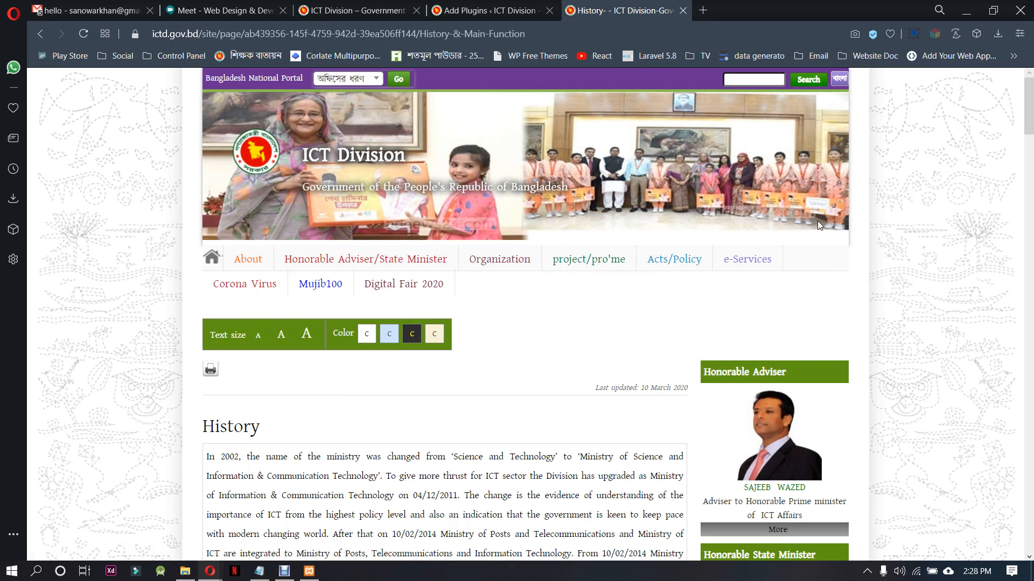
left_click(488, 8)
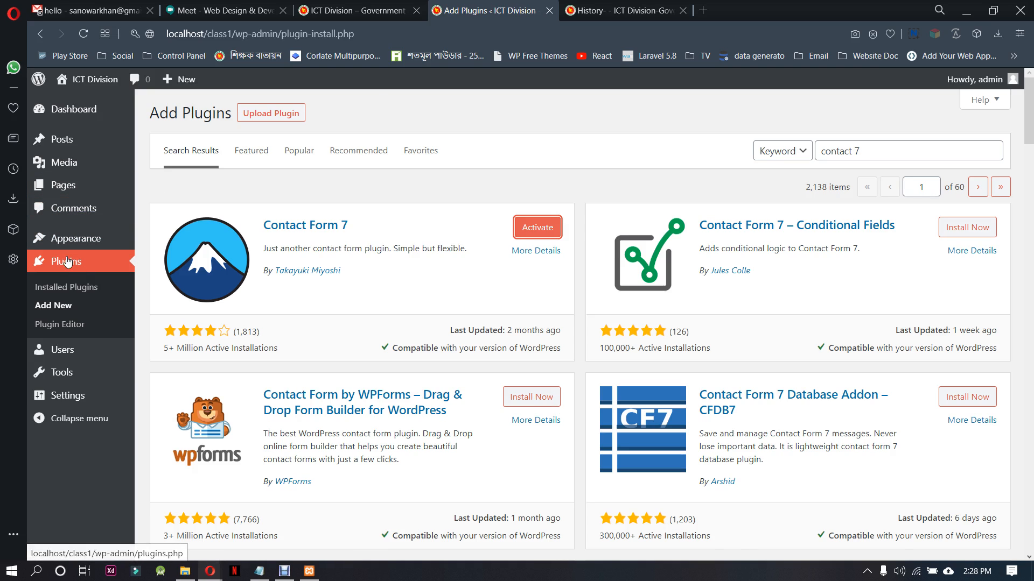
left_click(359, 152)
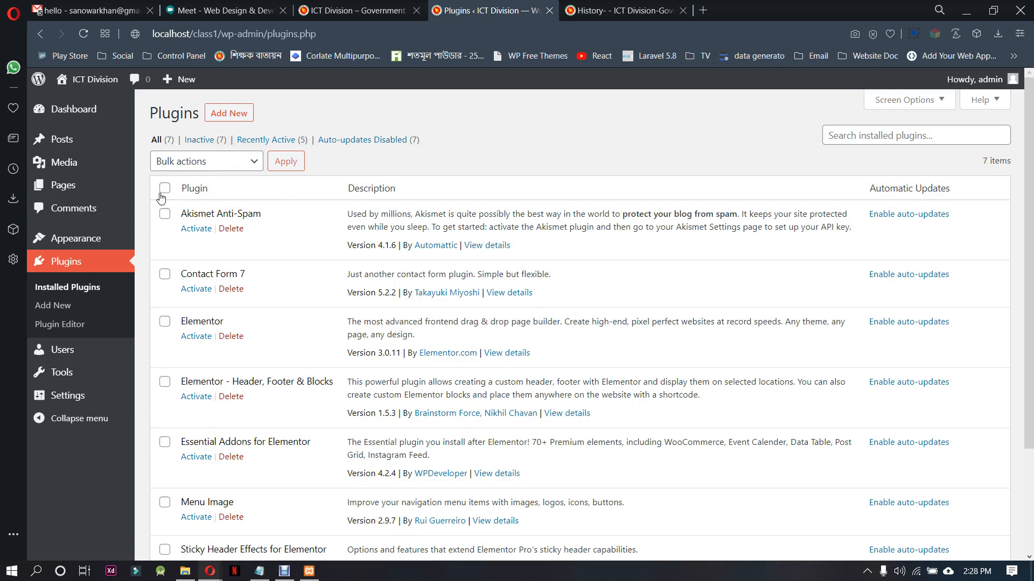
left_click(164, 190)
left_click(165, 213)
scroll(226, 370, "down", 1)
scroll(225, 370, "down", 2)
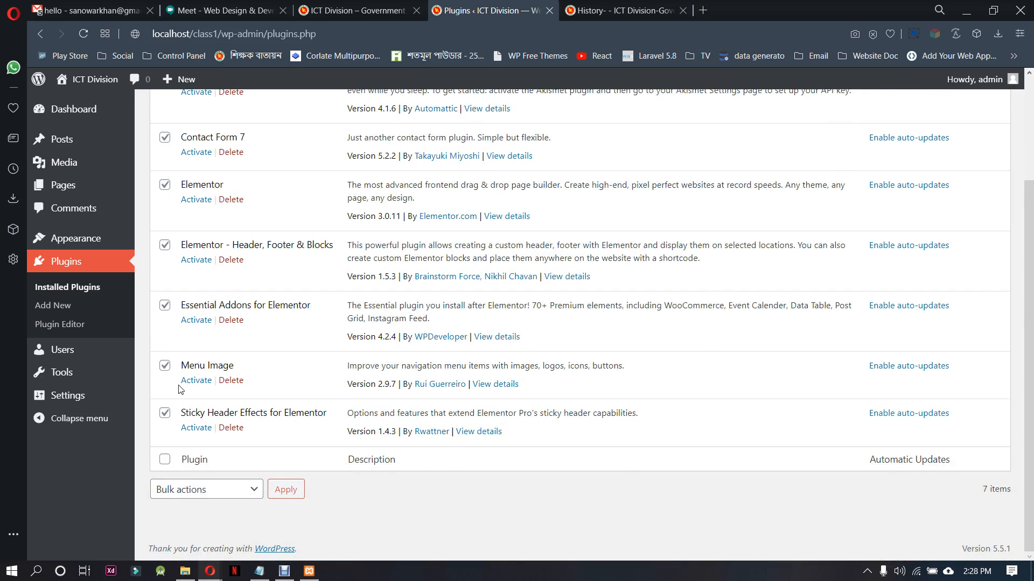
scroll(251, 451, "up", 3)
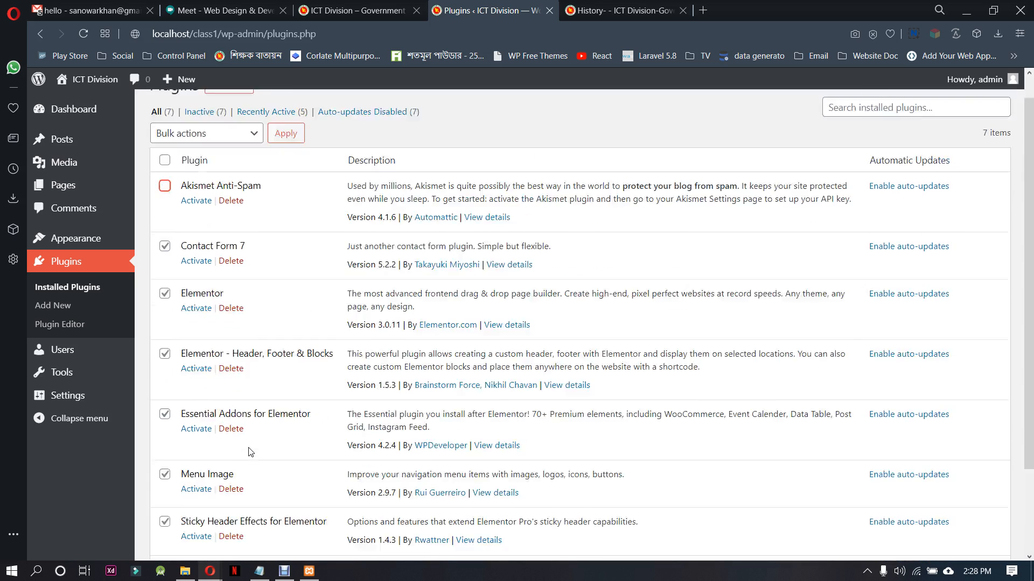
left_click(228, 166)
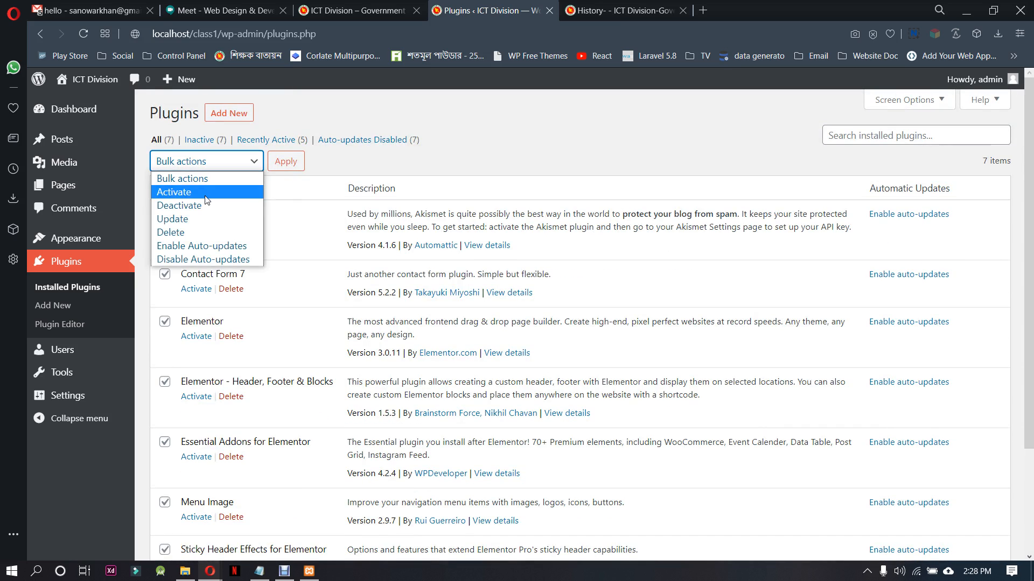
left_click(174, 192)
left_click(286, 161)
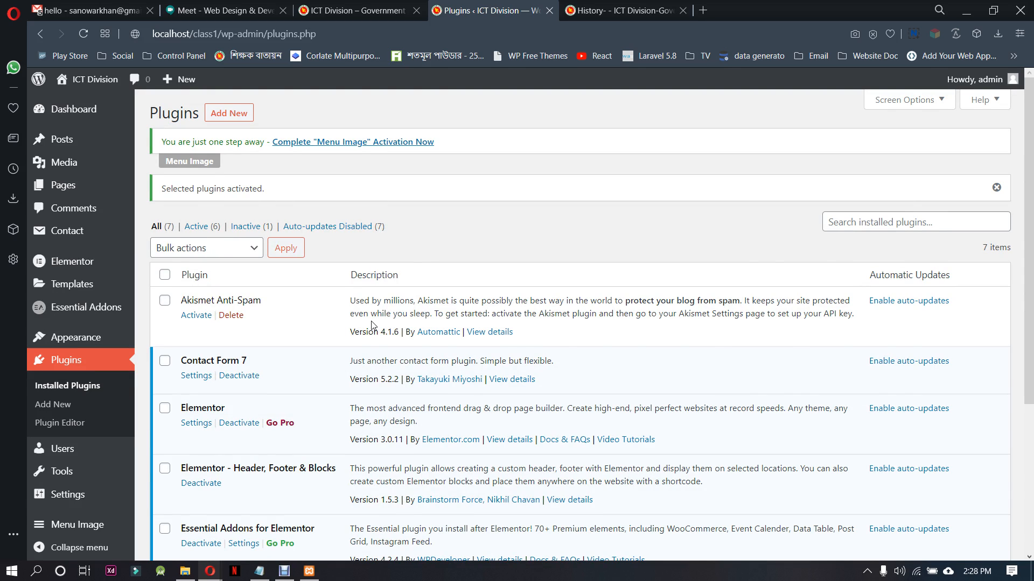
Open the Header Footer & Blocks templates and start adding a new template
scroll(372, 327, "down", 4)
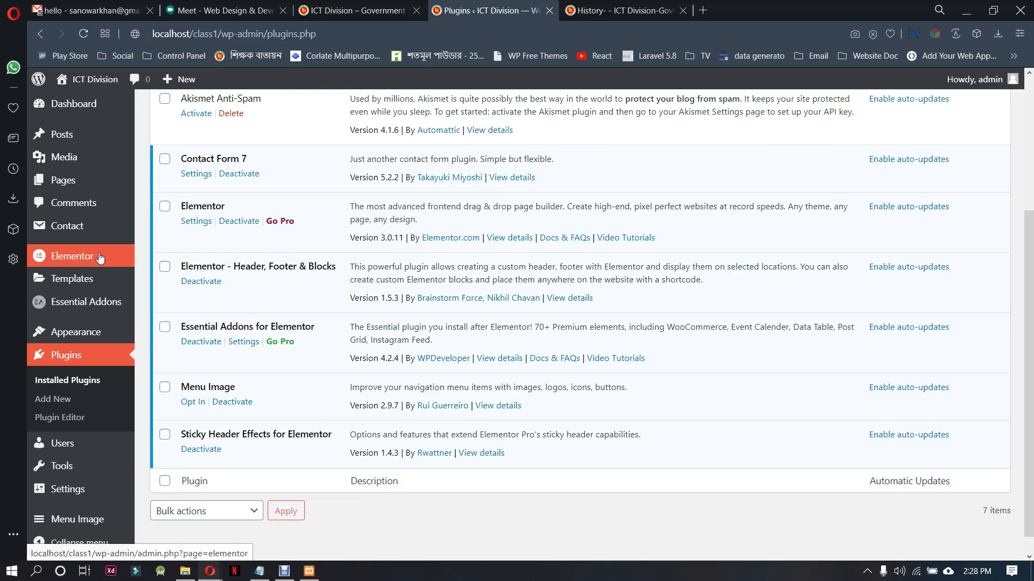
mouse_move(102, 278)
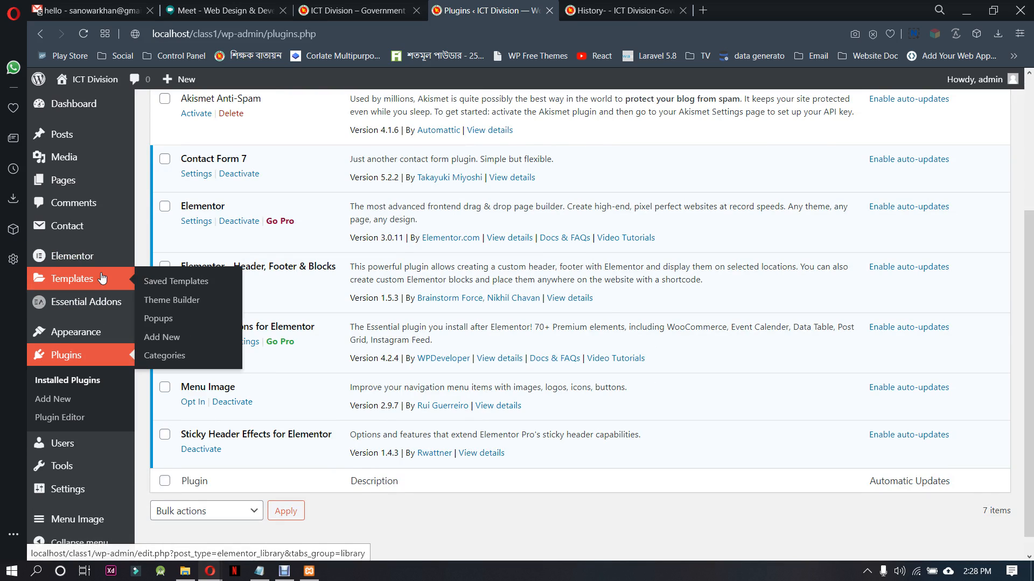
mouse_move(95, 335)
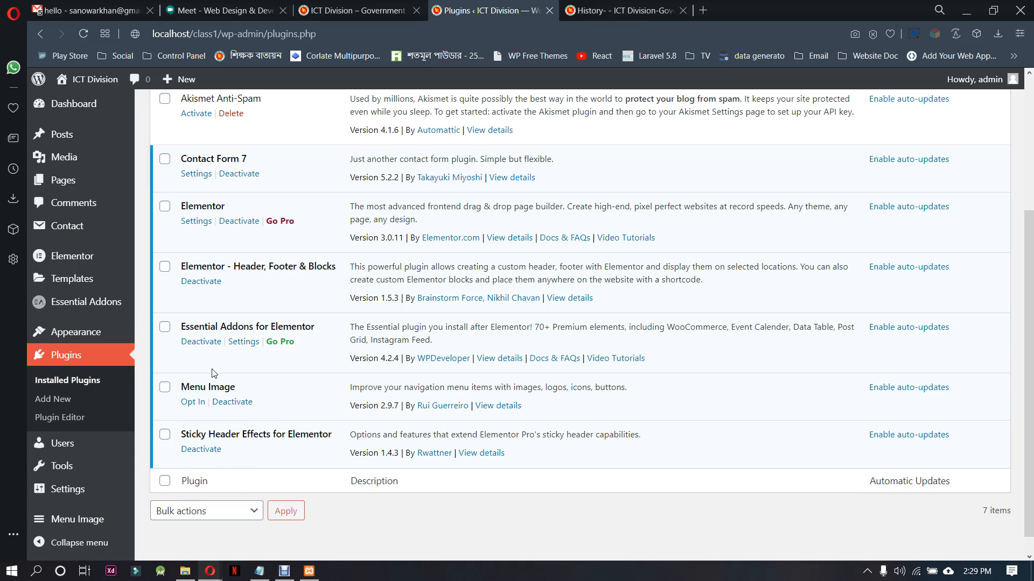
scroll(253, 417, "up", 2)
scroll(253, 417, "up", 2)
scroll(253, 377, "down", 3)
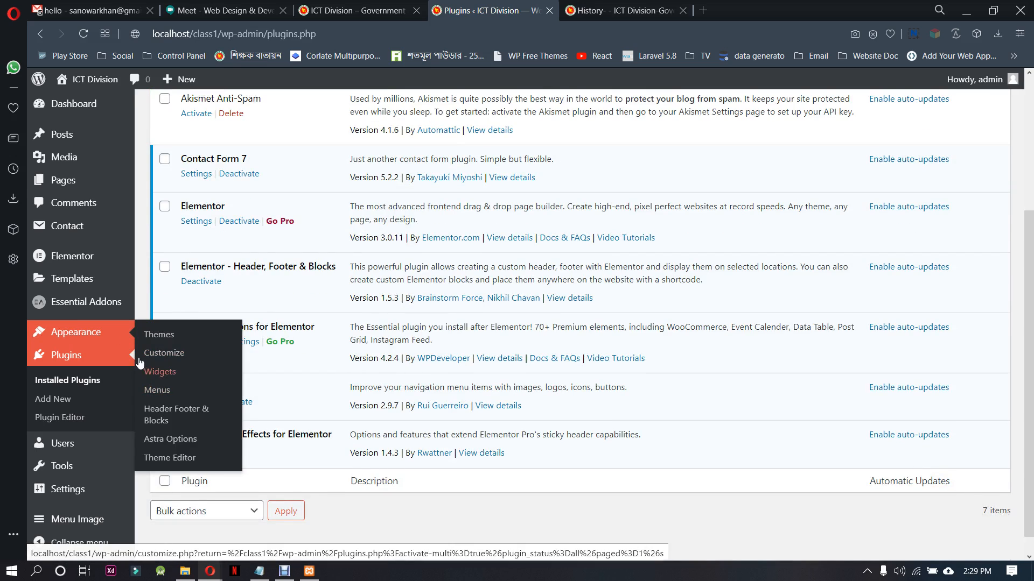
left_click(192, 413)
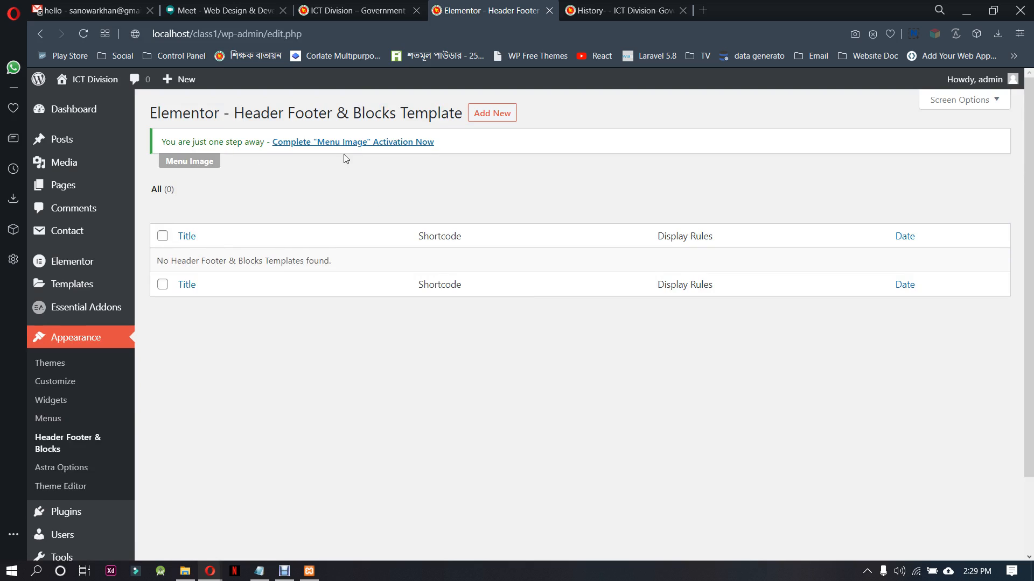
left_click(497, 112)
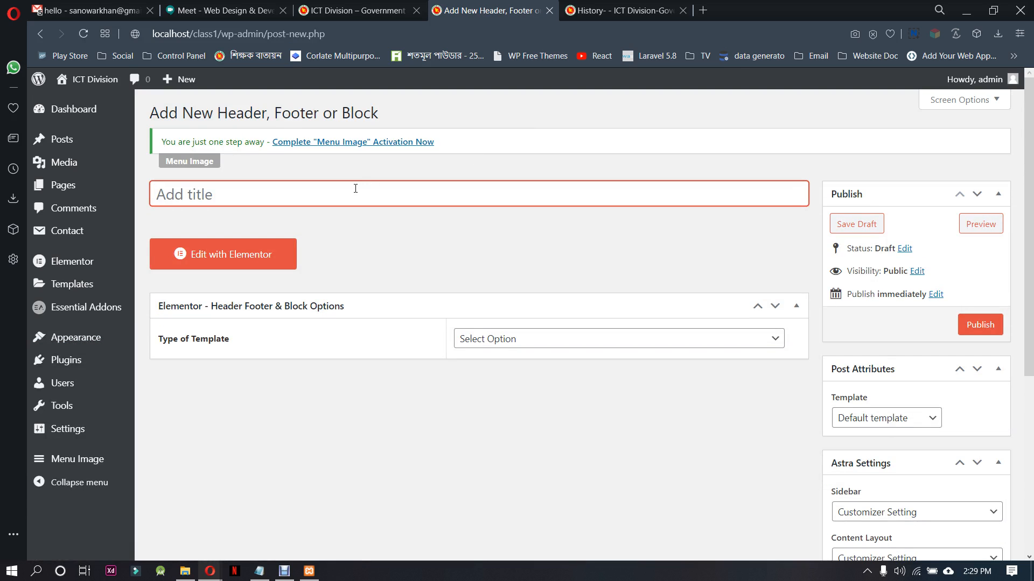
Title the template "header", set its type to Header and display it on the Entire Website
type("header")
left_click(530, 339)
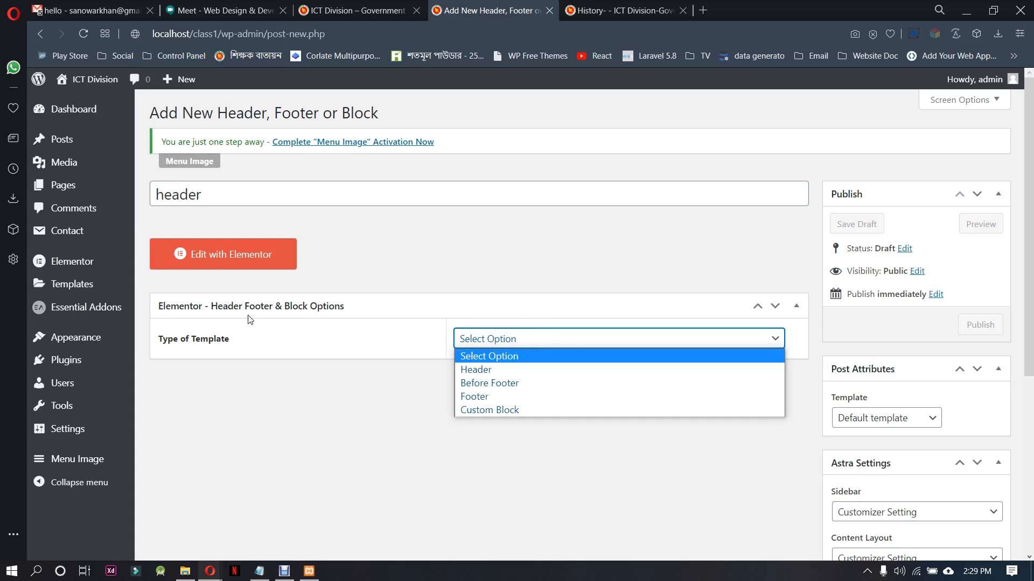
left_click(520, 370)
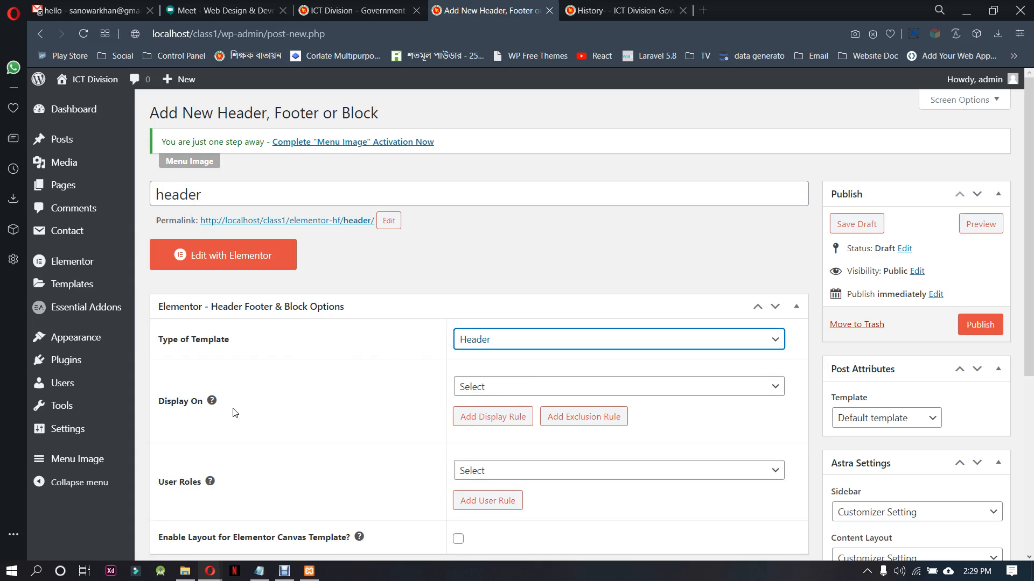
left_click(464, 387)
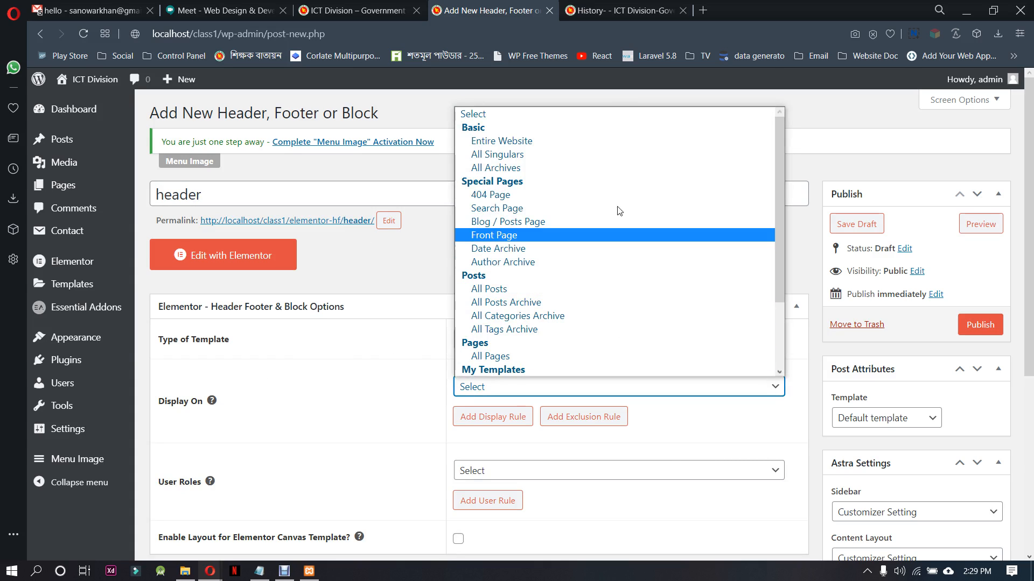
left_click(588, 141)
scroll(357, 378, "down", 2)
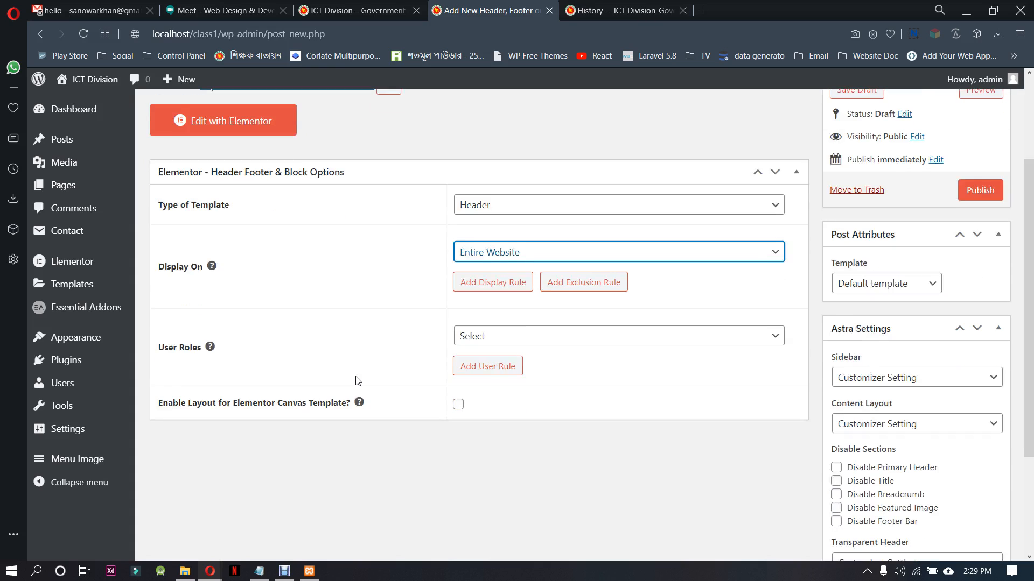
Switch to the Google Meet call, admit the waiting participant and return to the WordPress header template
left_click(226, 10)
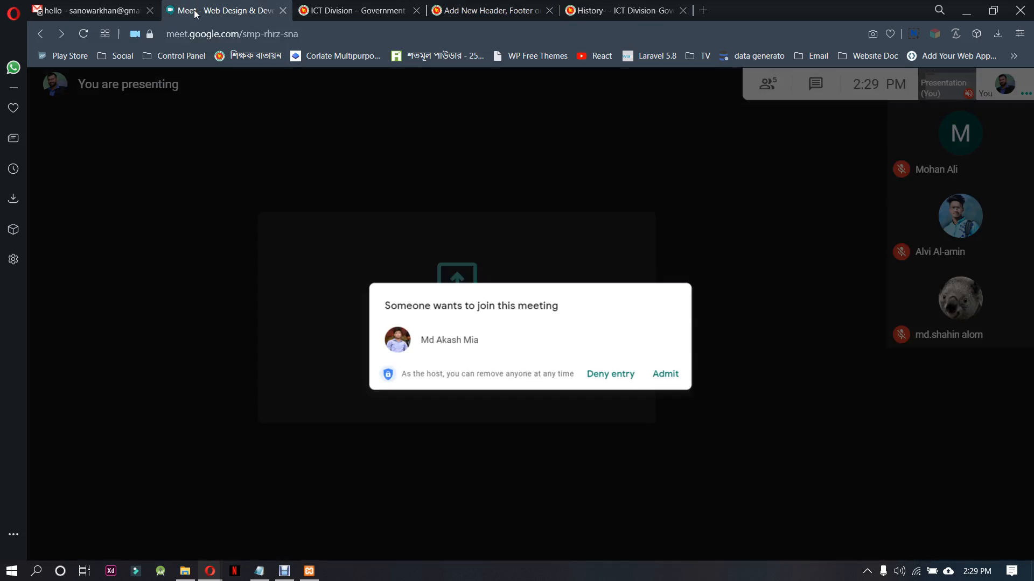
left_click(670, 354)
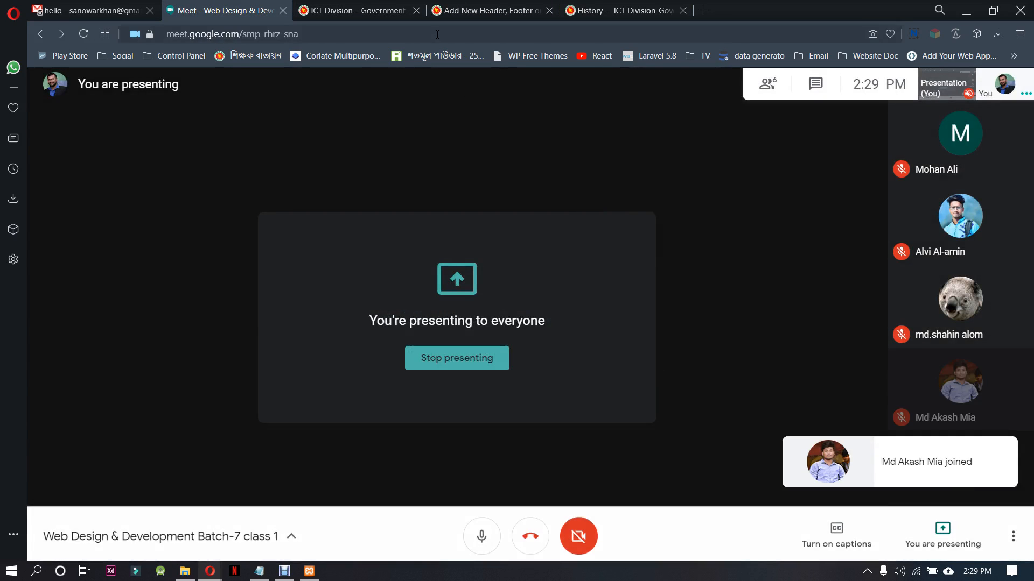
left_click(486, 7)
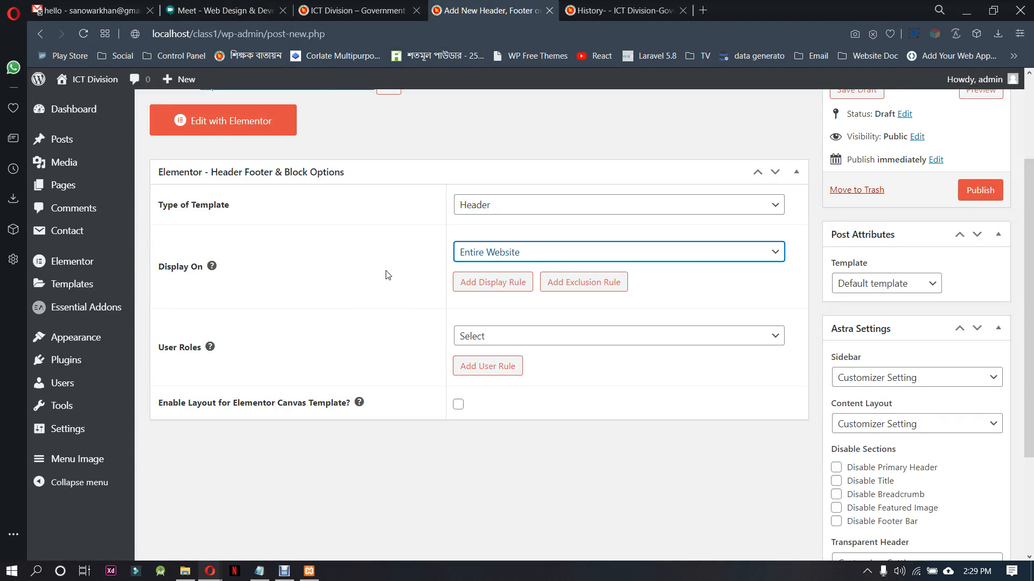
Set the header template's user roles to All and enable the layout for the Elementor Canvas Template
left_click(489, 251)
left_click(479, 251)
scroll(486, 314, "up", 3)
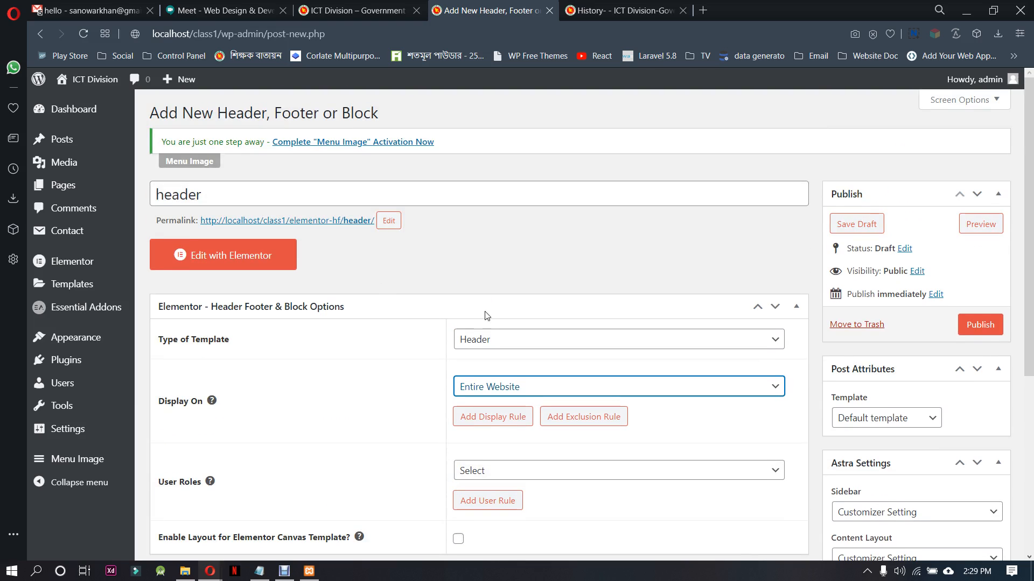
scroll(351, 359, "down", 1)
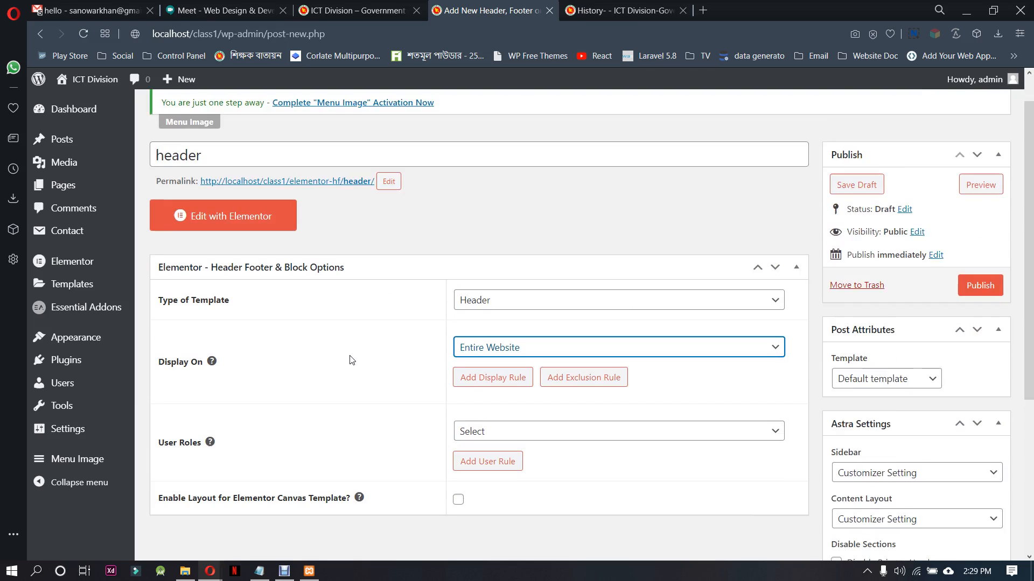
scroll(351, 360, "down", 3)
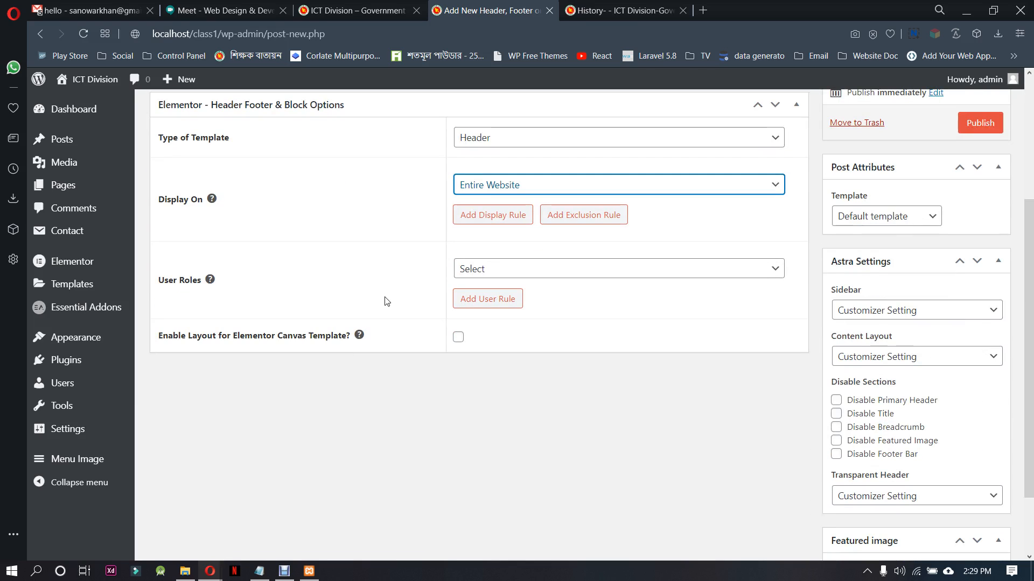
left_click(515, 269)
left_click(521, 315)
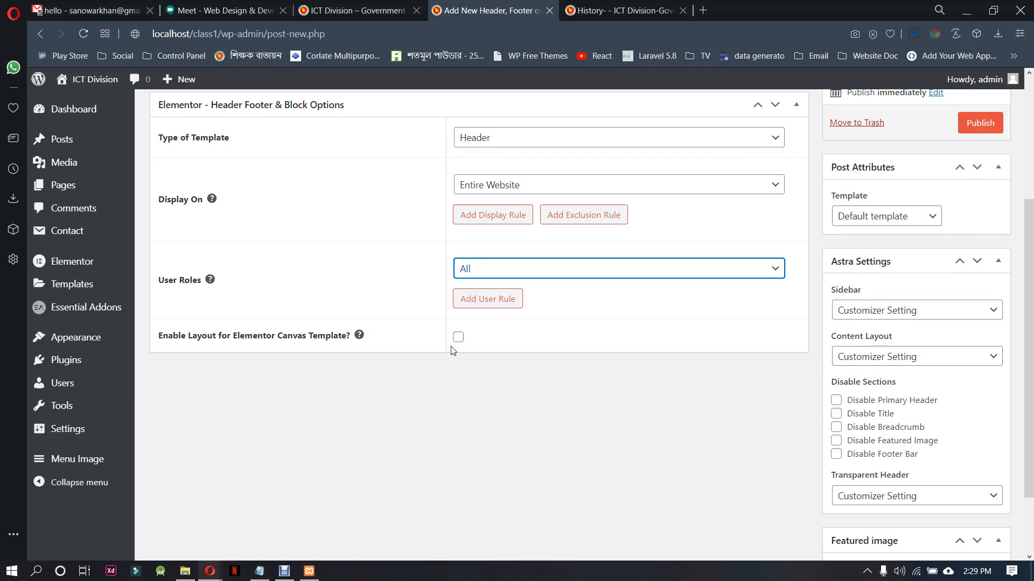
left_click(504, 270)
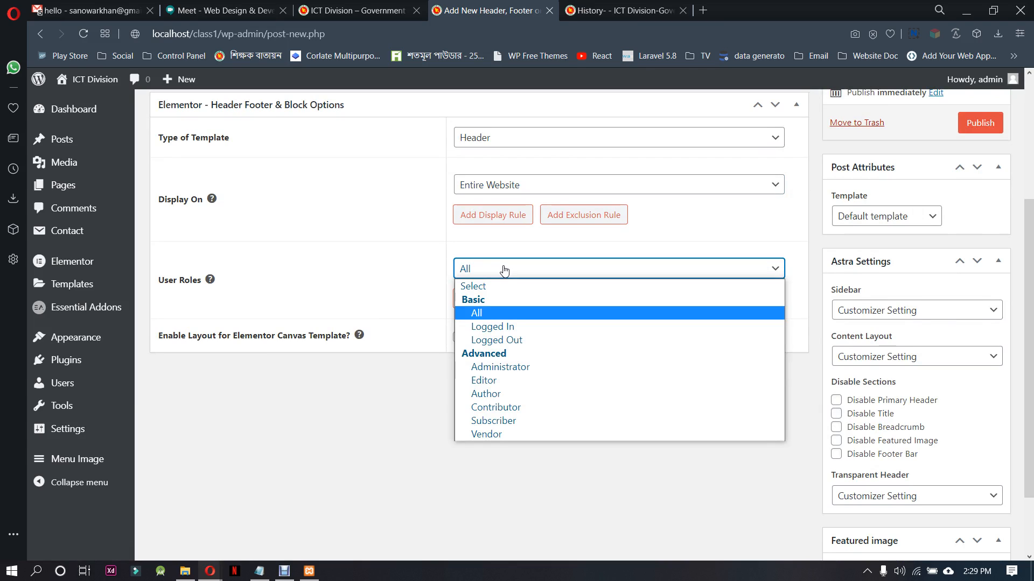
left_click(504, 270)
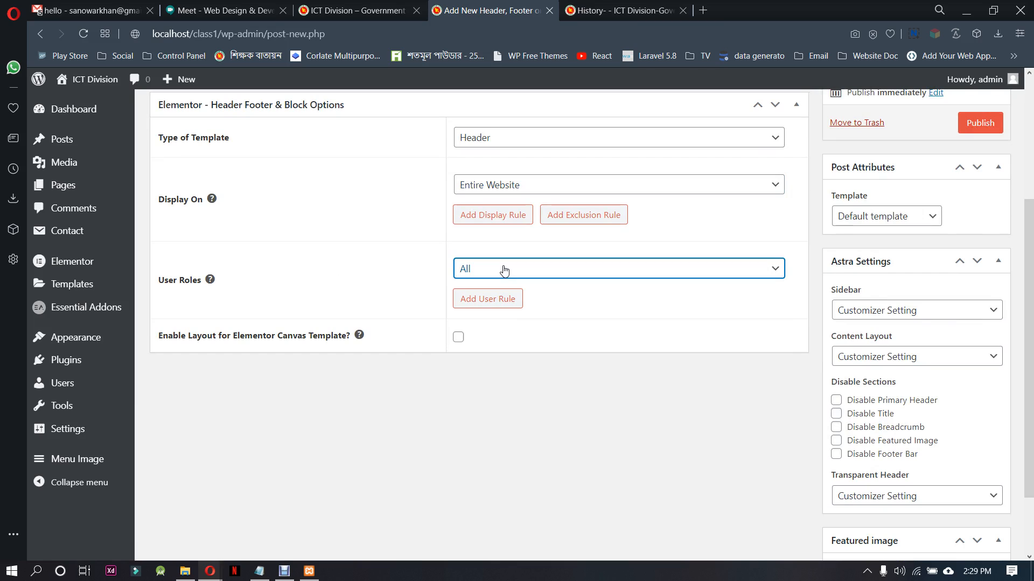
left_click(458, 337)
scroll(697, 423, "up", 1)
scroll(722, 483, "up", 1)
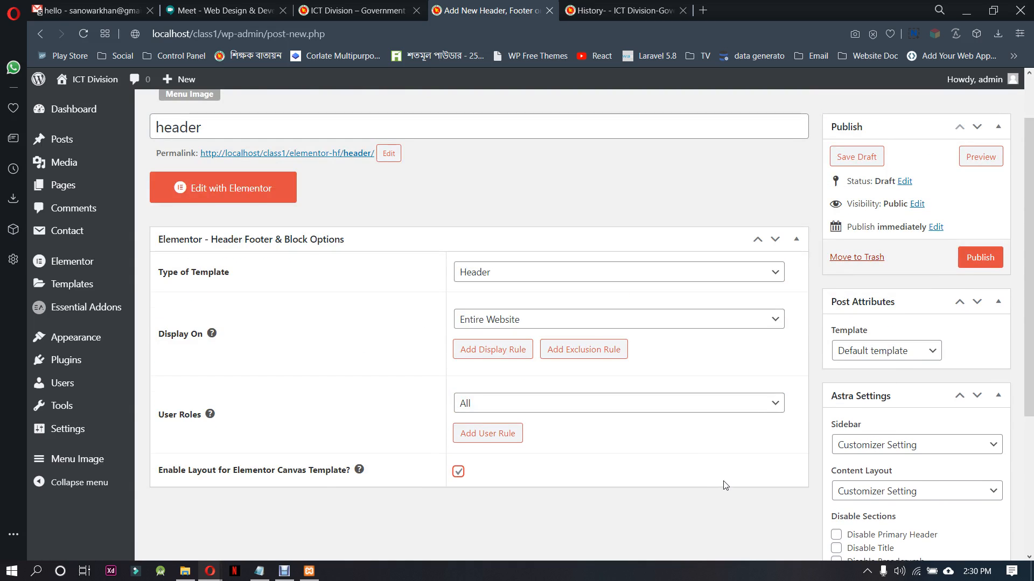
Set the header template's page template to Elementor Canvas and publish it
scroll(722, 480, "down", 1)
scroll(776, 426, "up", 2)
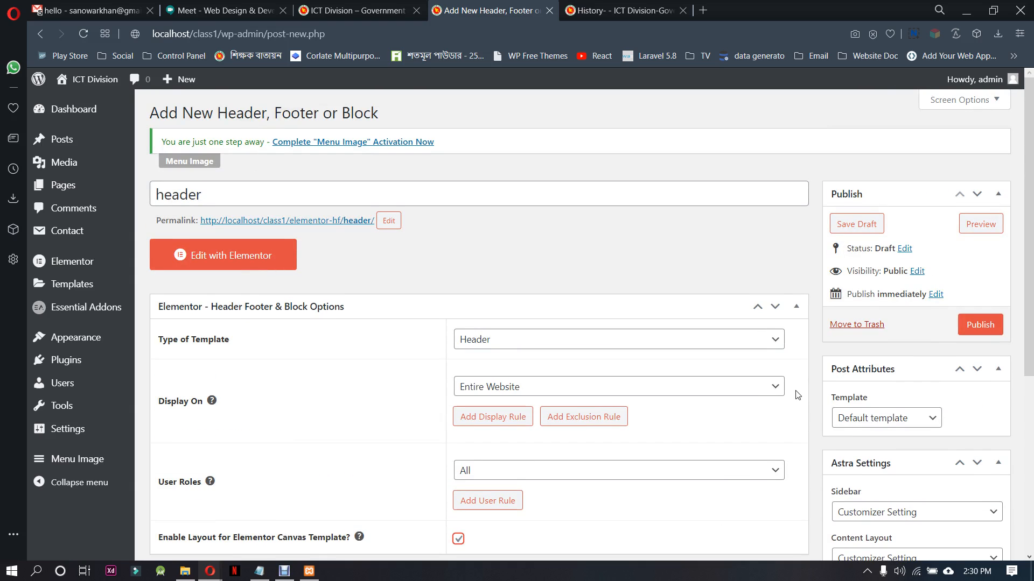
left_click(932, 424)
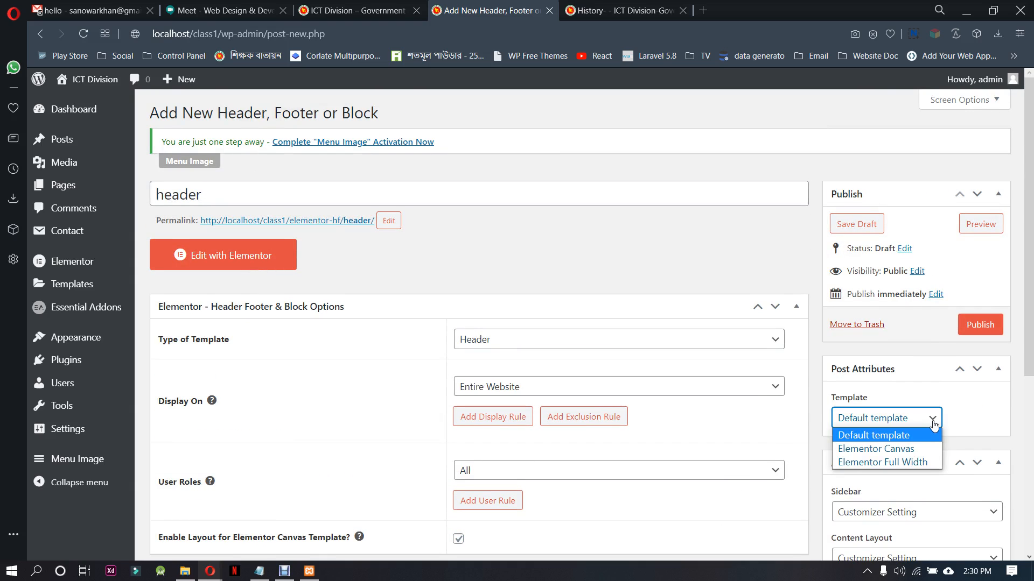
left_click(921, 449)
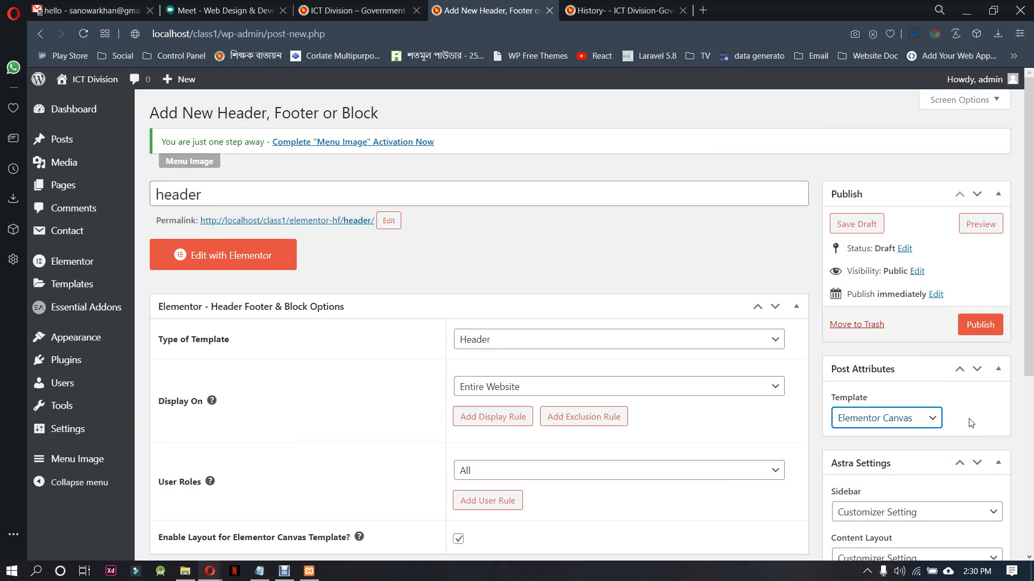
left_click(981, 326)
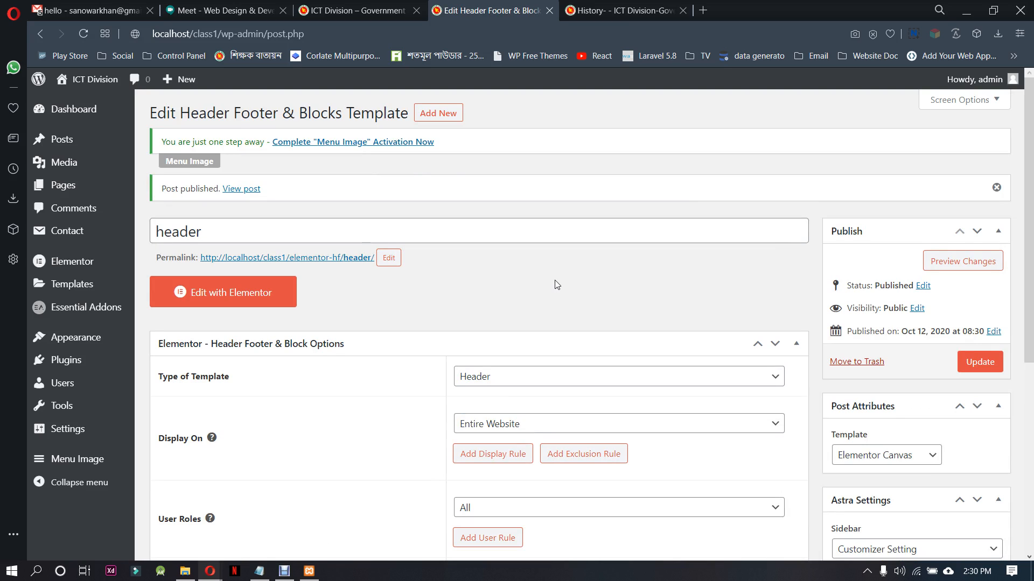
Check the plugin list in the Notepad note, highlighting the contact form 7 entry, and minimize the note
left_click(259, 571)
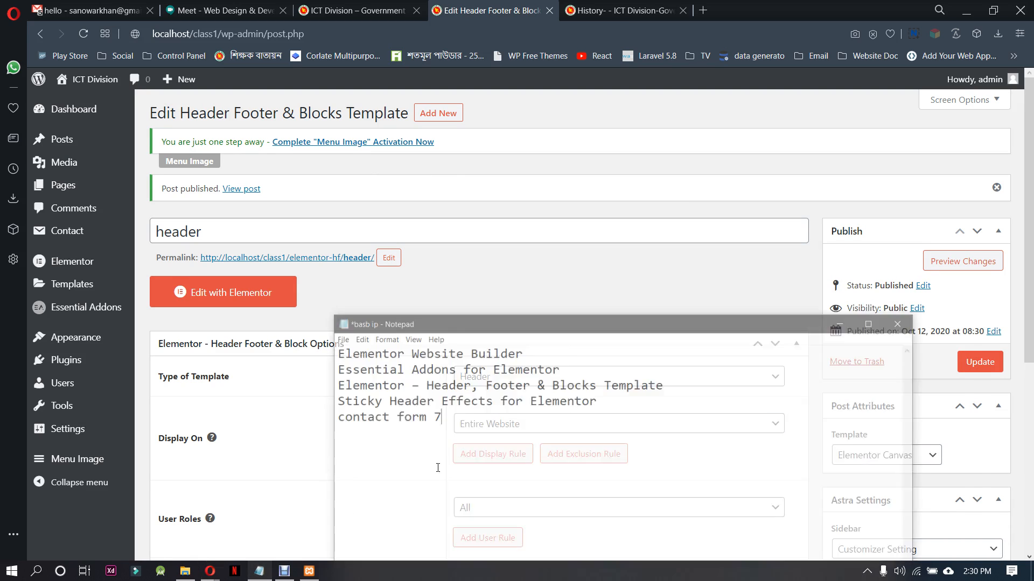
left_click_drag(462, 399, 346, 401)
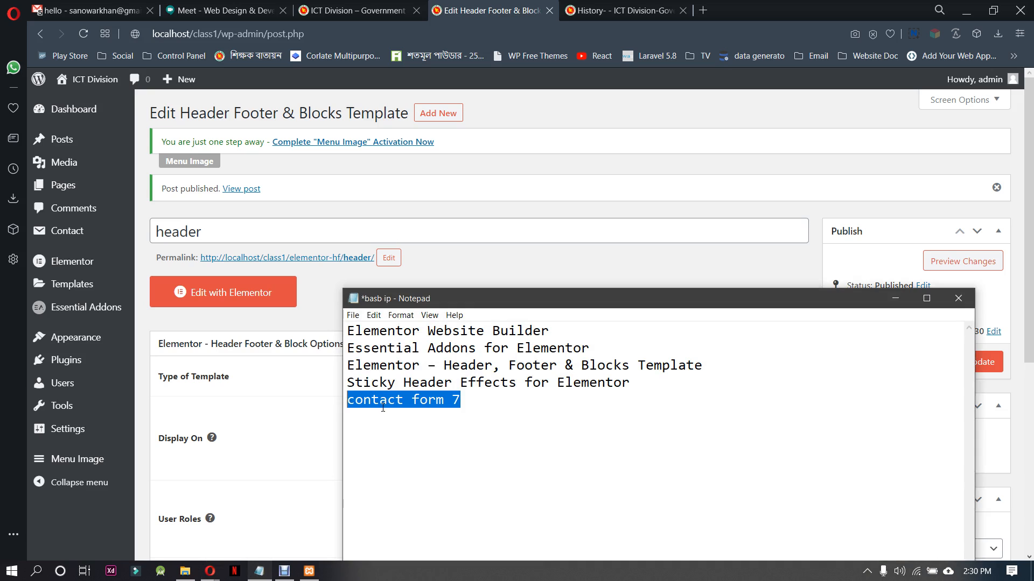
left_click(459, 400)
left_click_drag(458, 399, 357, 408)
left_click(895, 298)
mouse_move(75, 338)
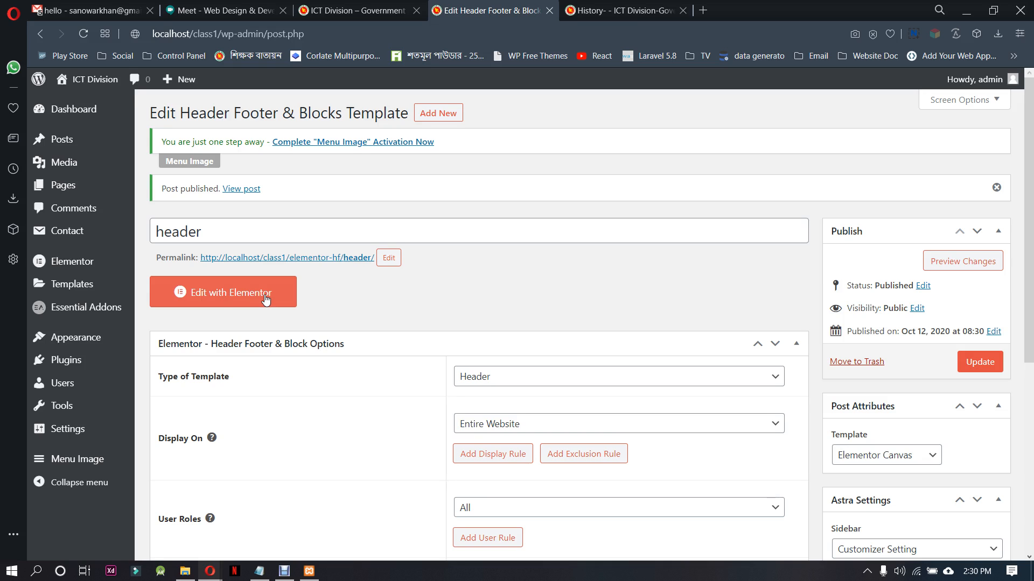
Examine the top bar and About submenu on the ictd.gov.bd home page, and return to the header template
left_click(584, 11)
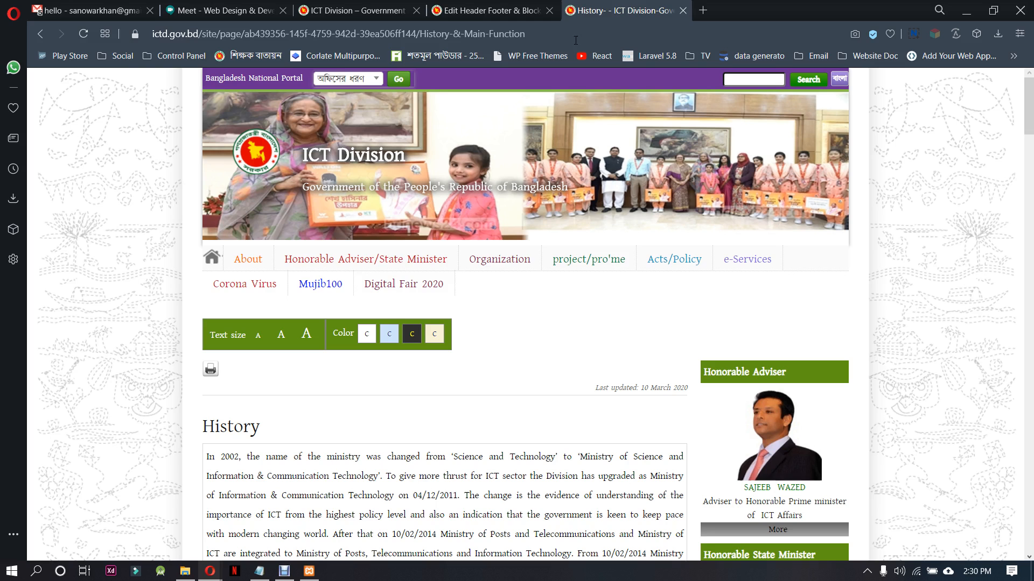
left_click(251, 301)
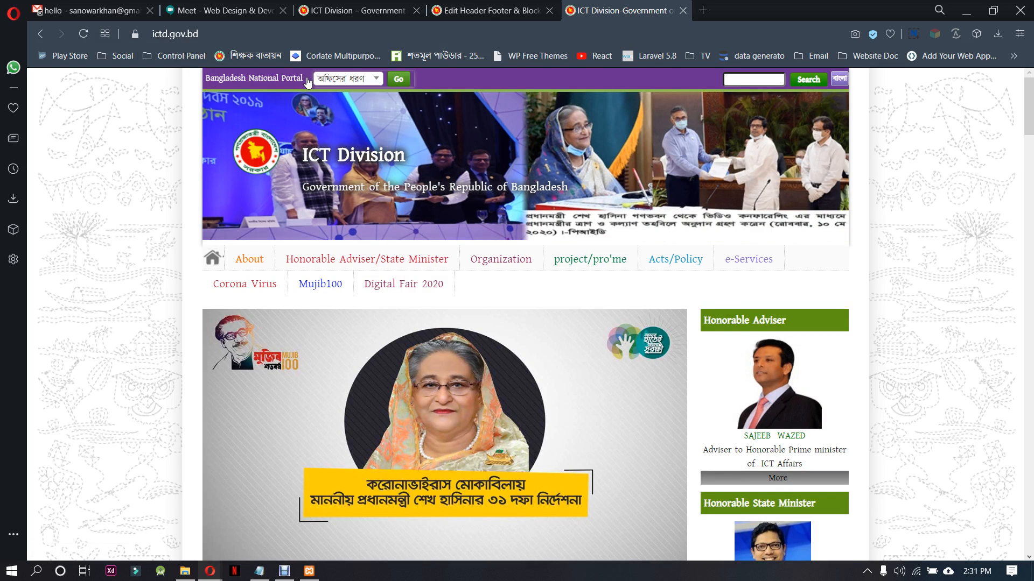
left_click_drag(303, 79, 193, 78)
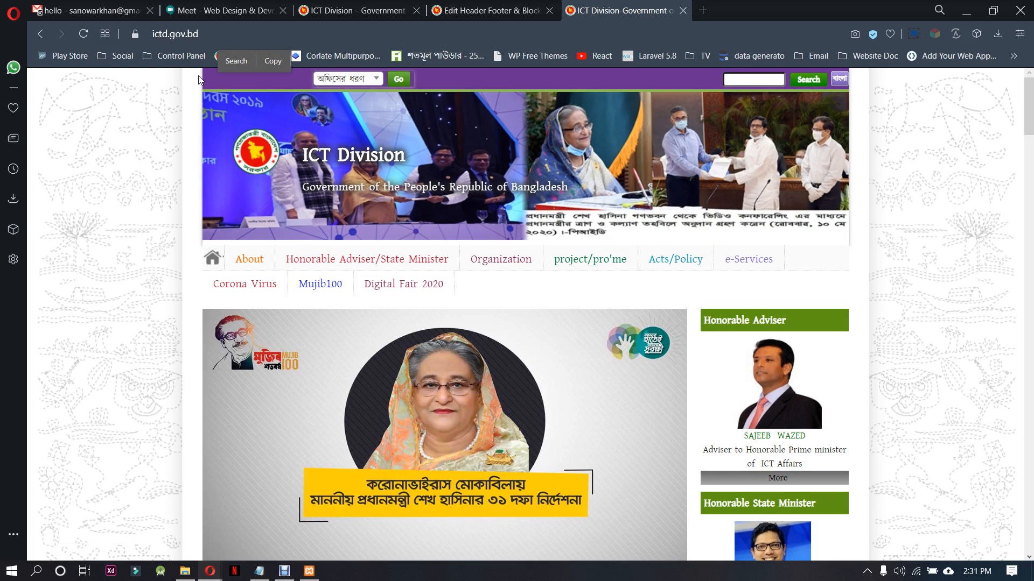
mouse_move(308, 278)
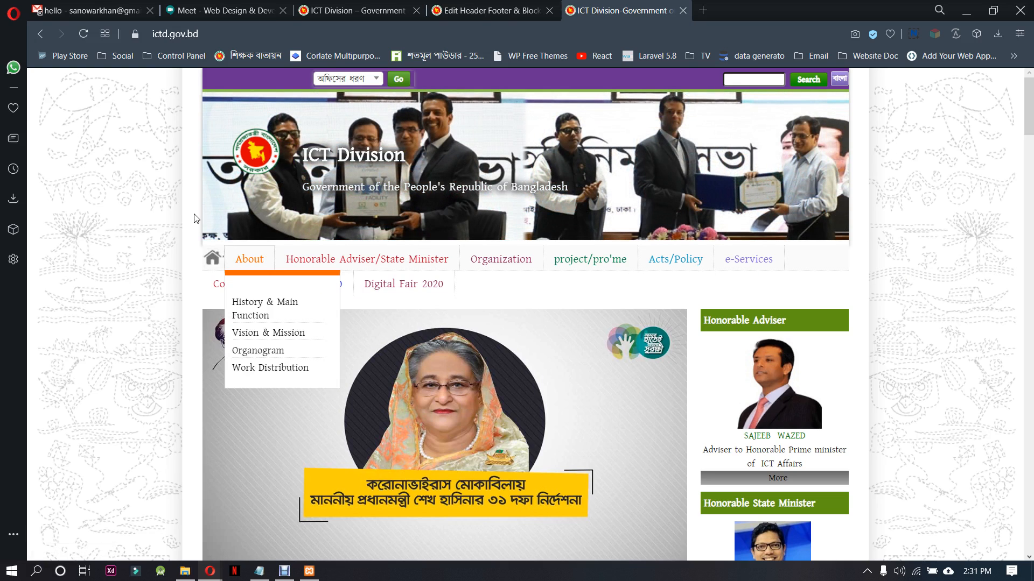
left_click(445, 12)
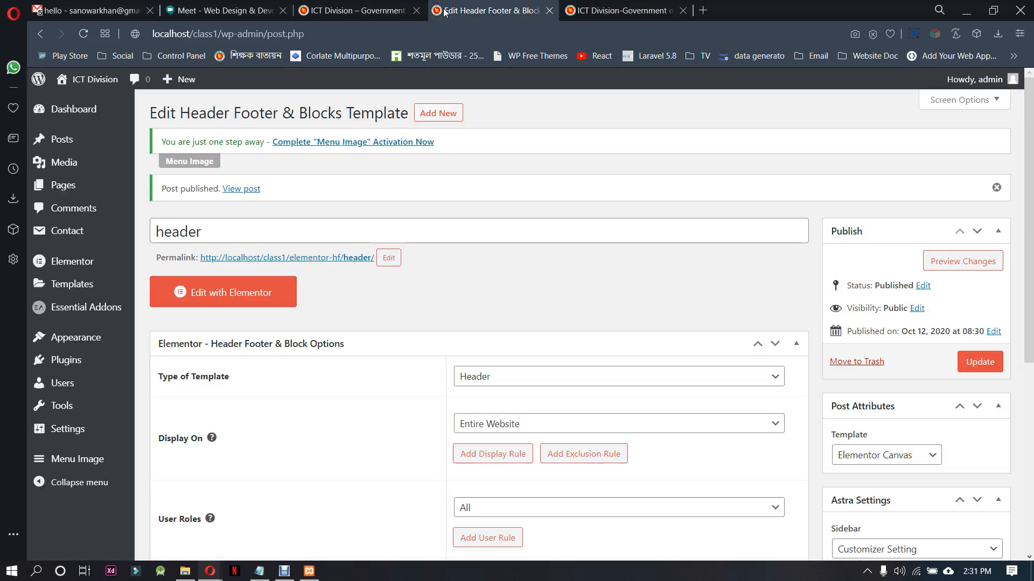
Try to open the header template in the Elementor editor, going back to its edit page for a second attempt
left_click(271, 299)
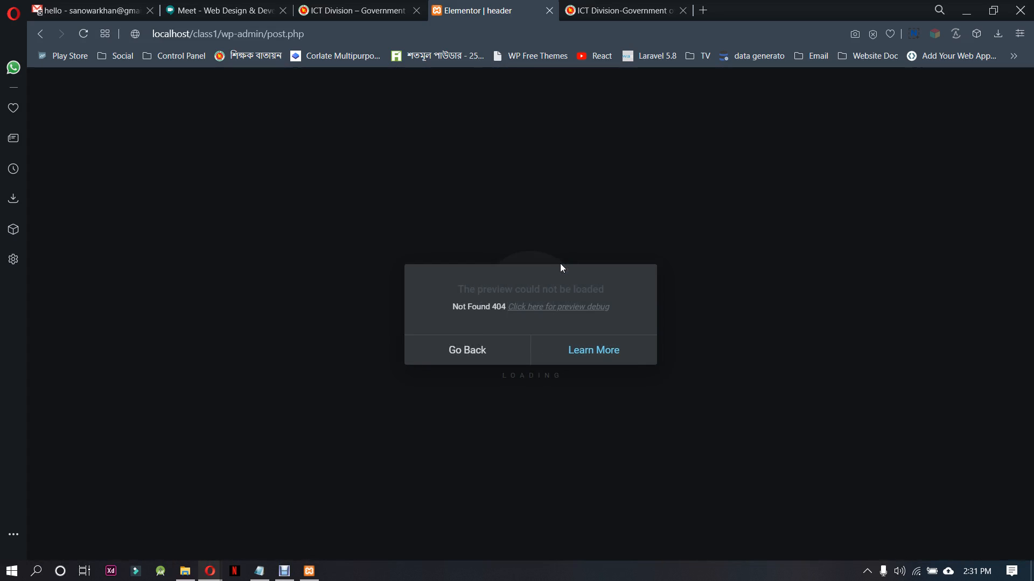
left_click(469, 351)
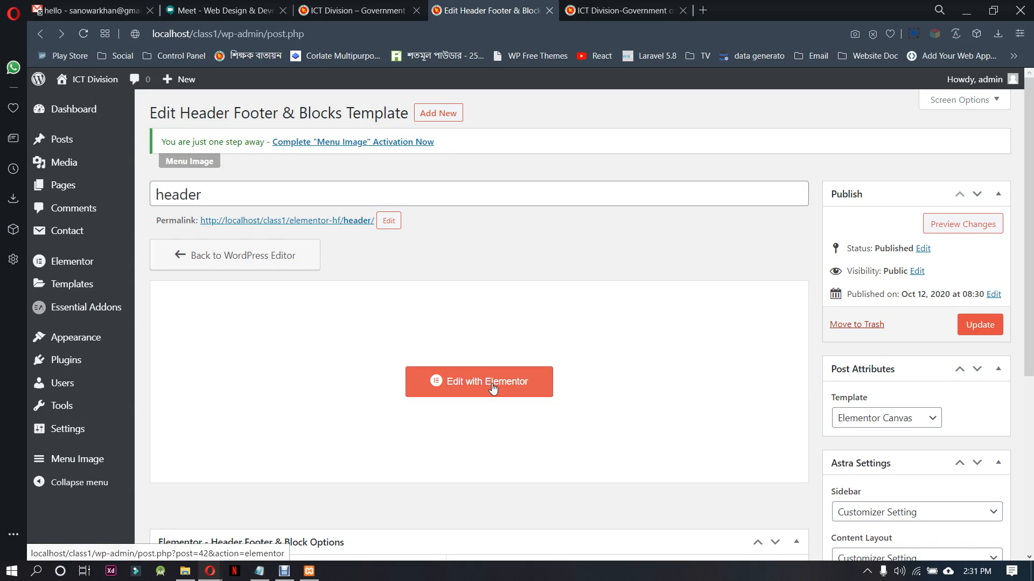
left_click(491, 384)
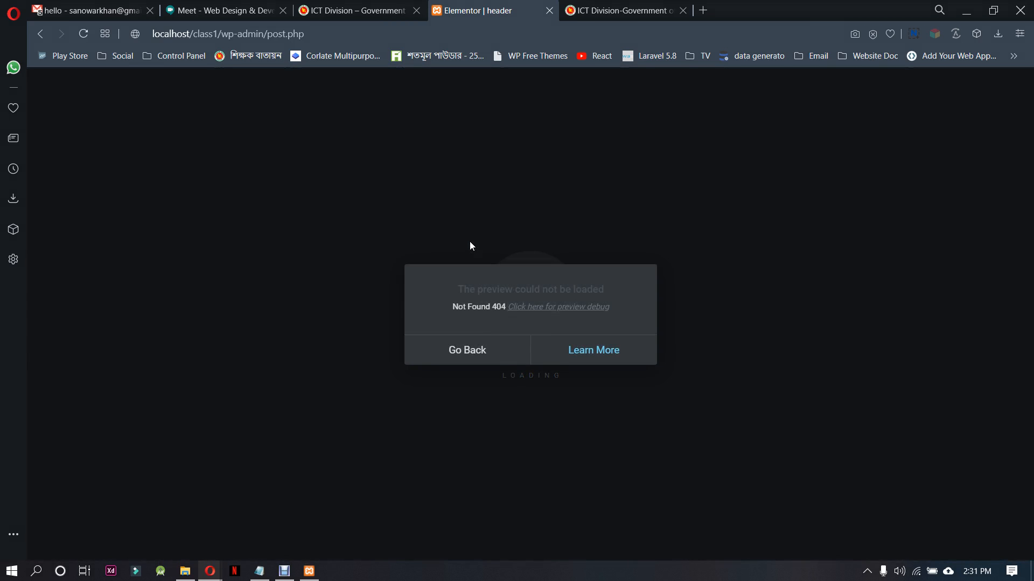
Open the preview debug page for the header template, inspect it and return to the template's edit page
left_click(588, 307)
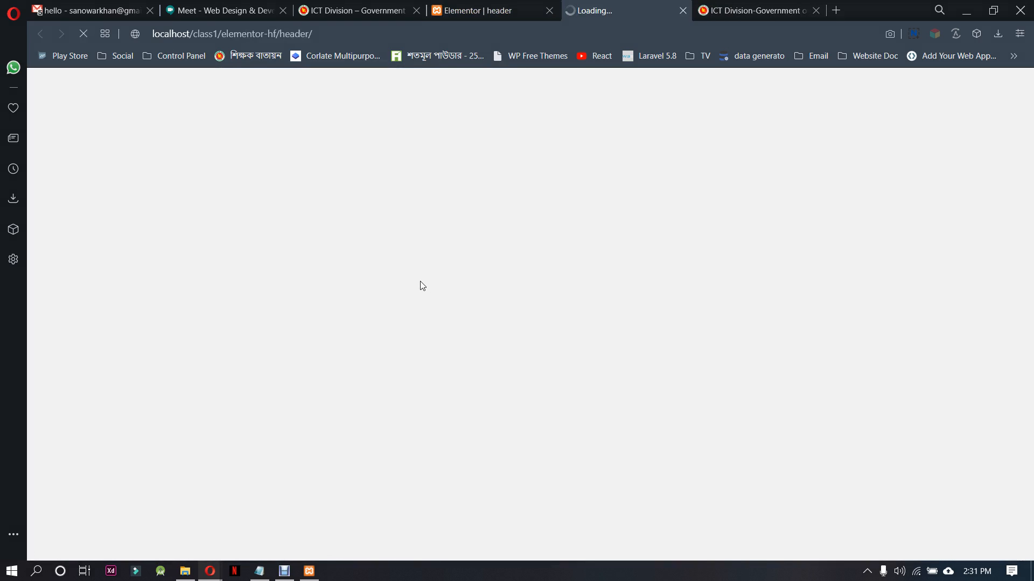
left_click(503, 4)
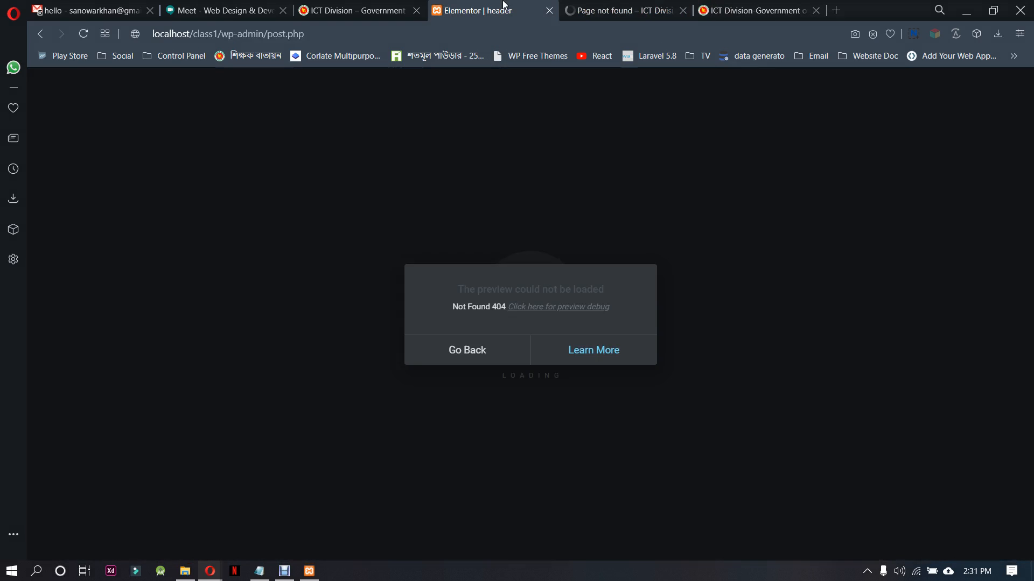
left_click(487, 353)
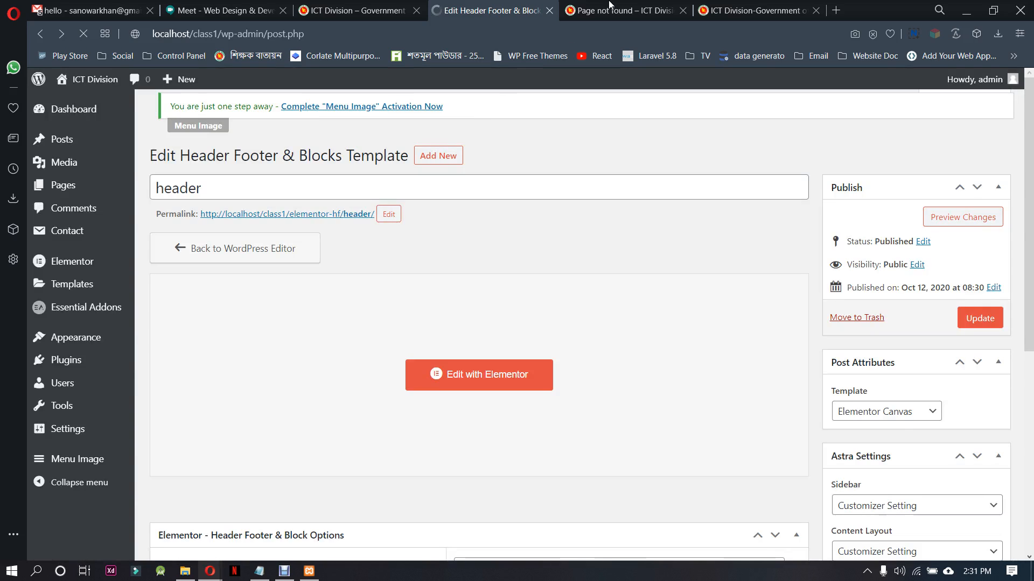
left_click(620, 7)
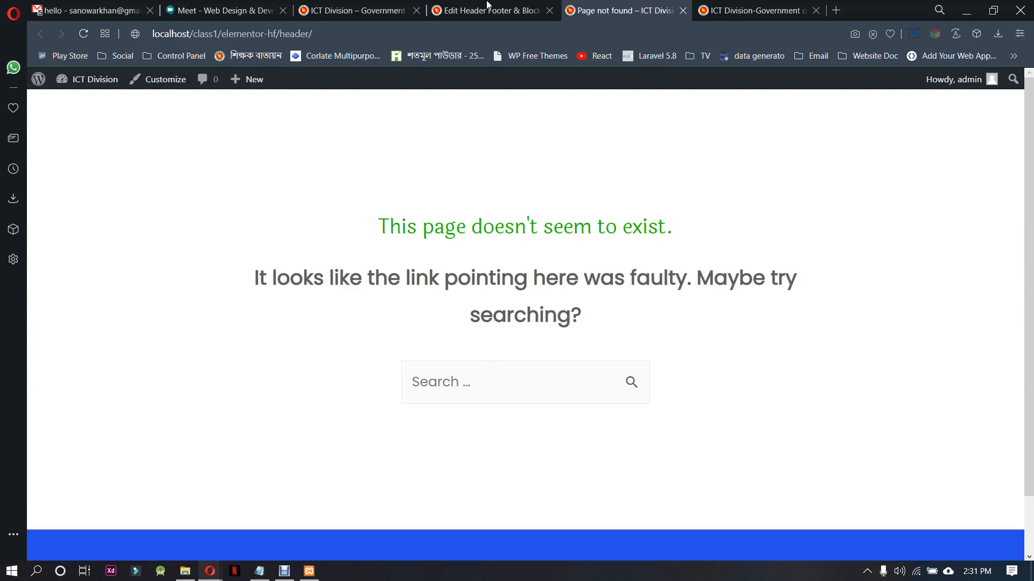
left_click(487, 6)
Try to edit the header template with Elementor from the Header Footer & Blocks list, closing the debug page and returning to the list
mouse_move(66, 333)
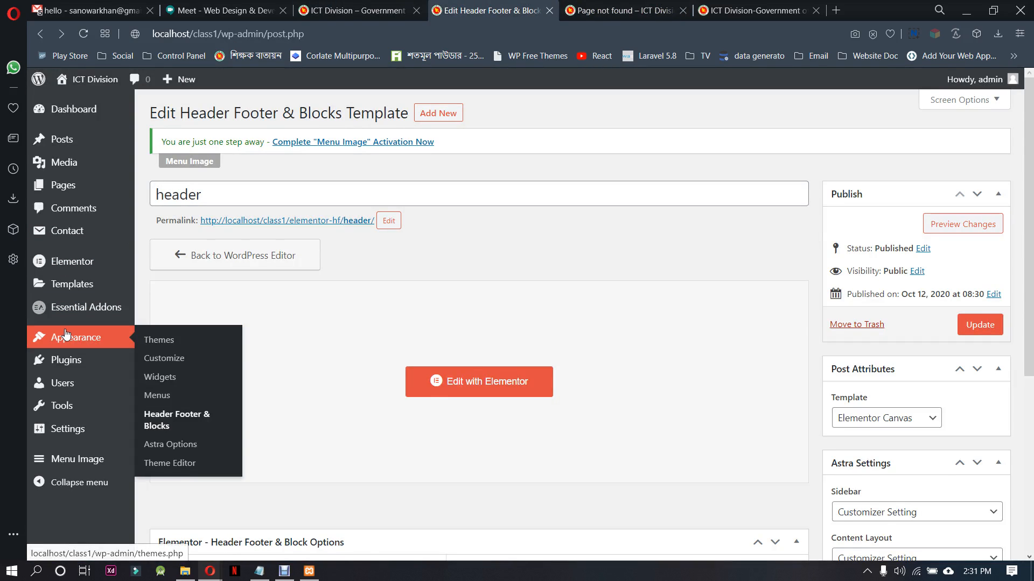
left_click(168, 420)
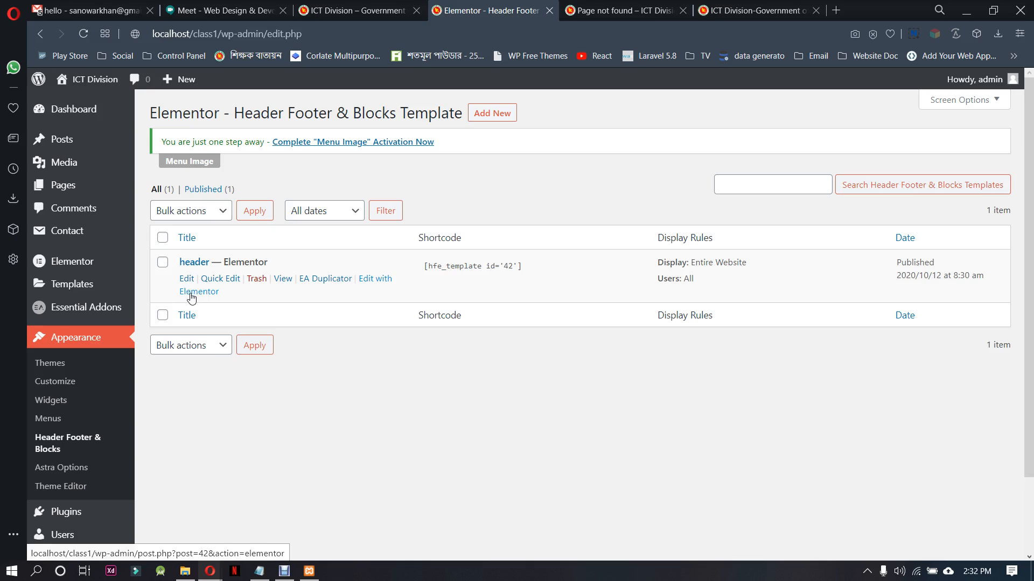
left_click(378, 281)
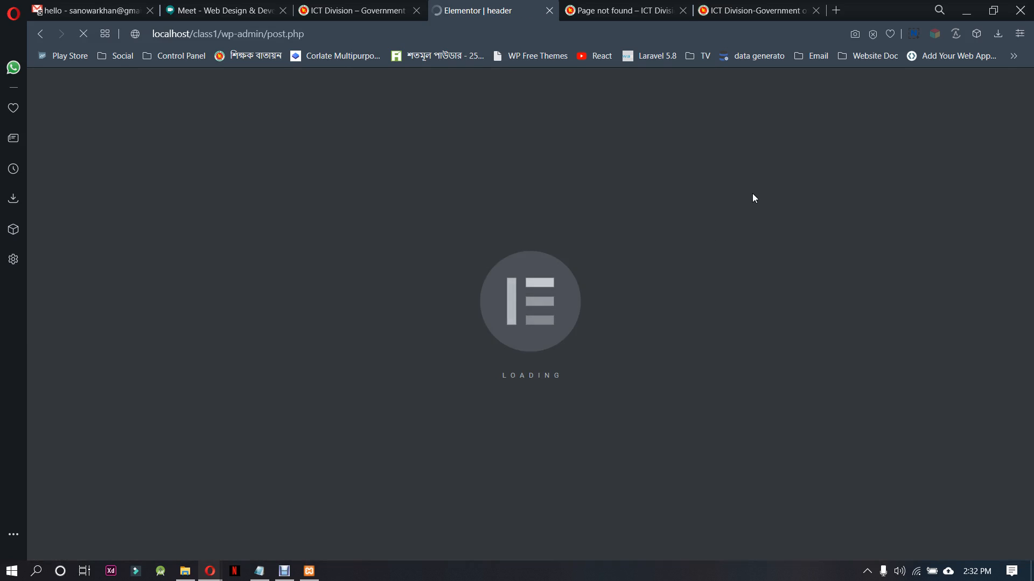
left_click(666, 6)
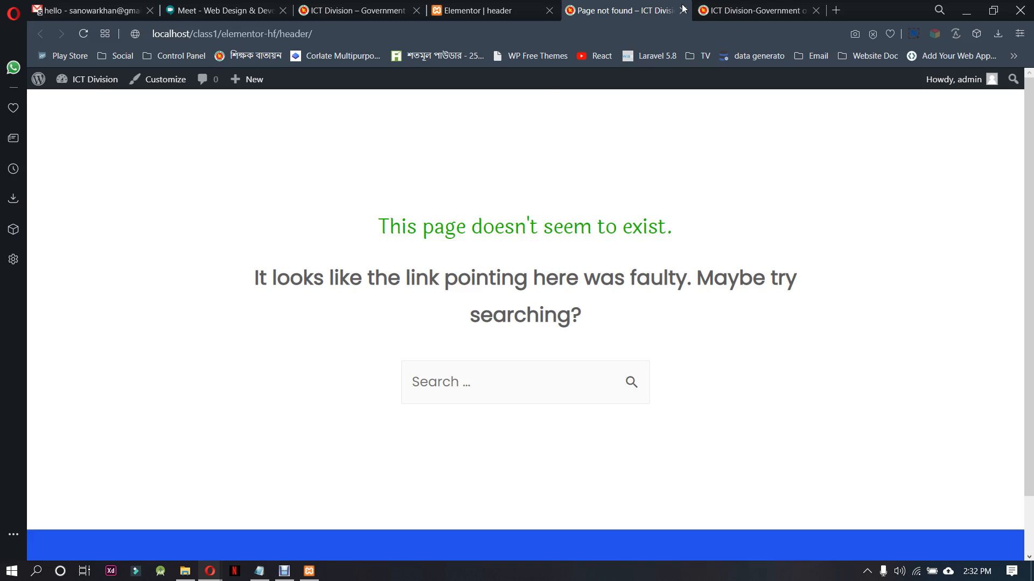
left_click(682, 11)
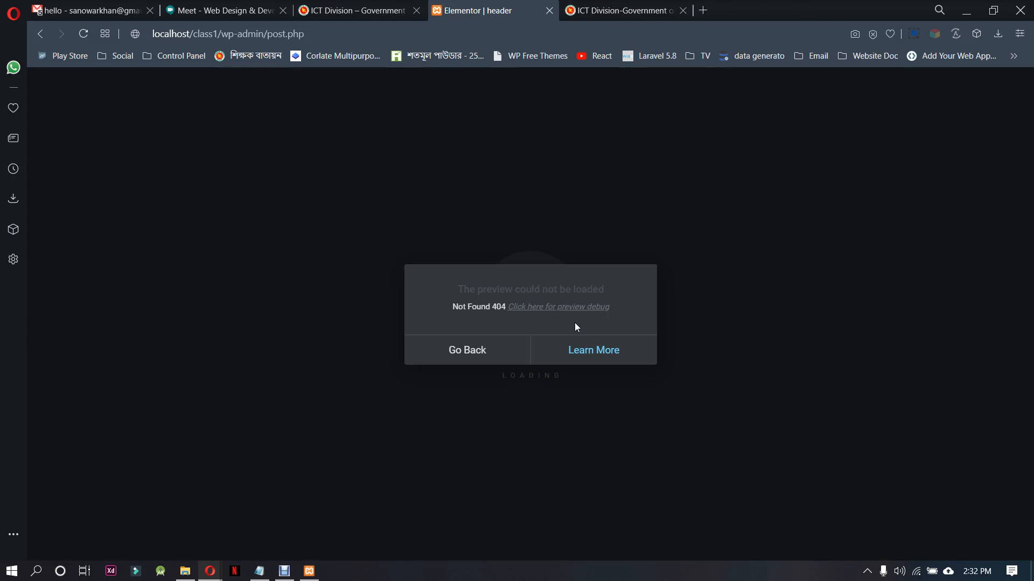
left_click(495, 355)
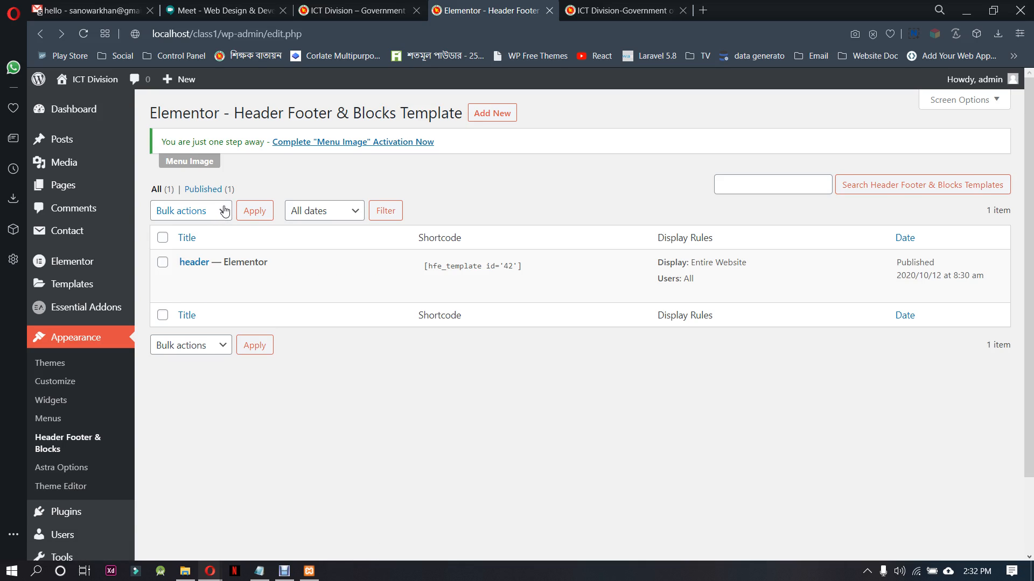
Enable the Elementor - Header Footer & Blocks Template post type in Elementor's general settings and save the changes
mouse_move(104, 268)
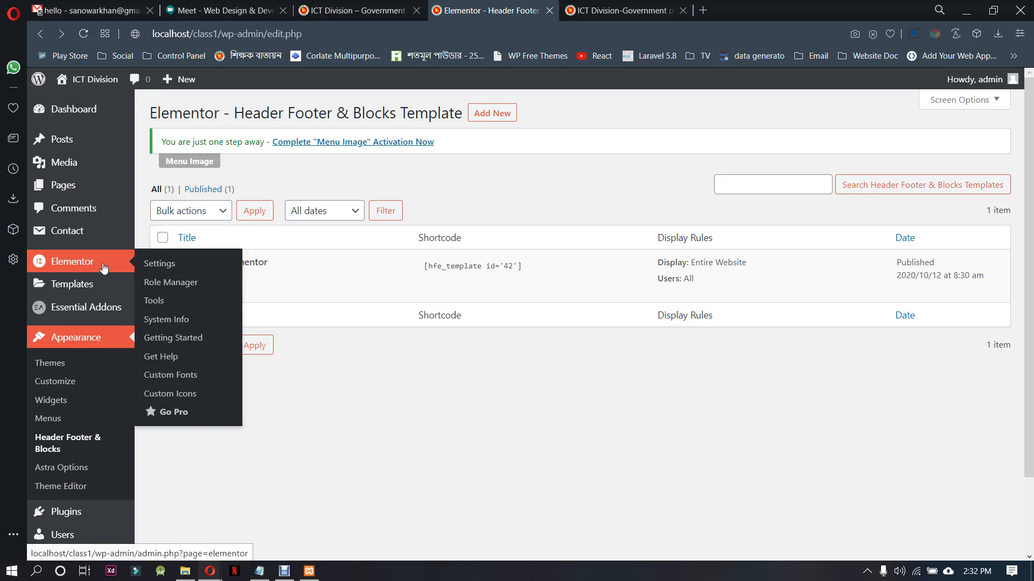
left_click(208, 263)
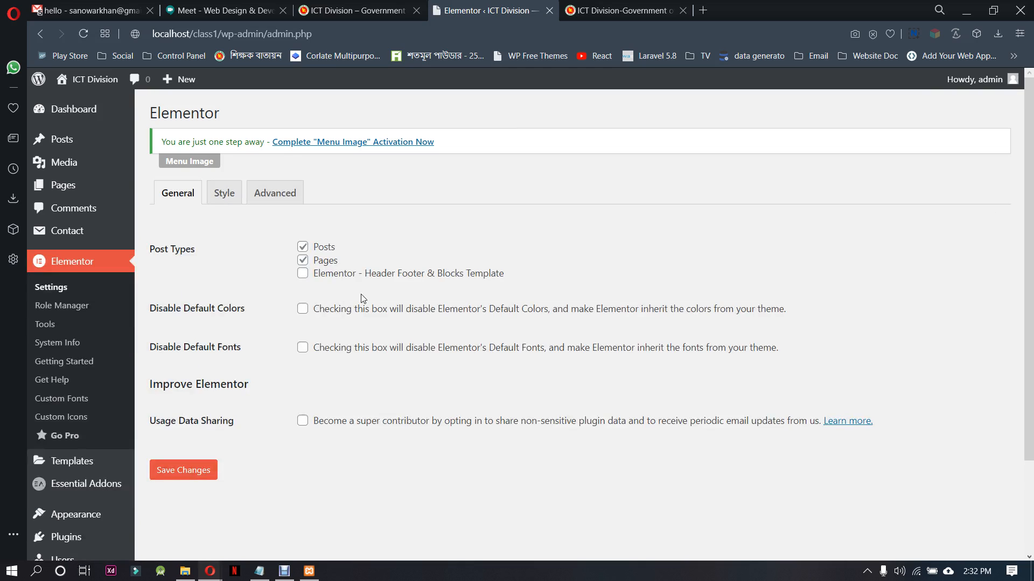
left_click(303, 274)
left_click(199, 470)
left_click(178, 470)
Retry editing the header template with Elementor from the Header Footer & Blocks list, and go back to the list
scroll(54, 390, "down", 2)
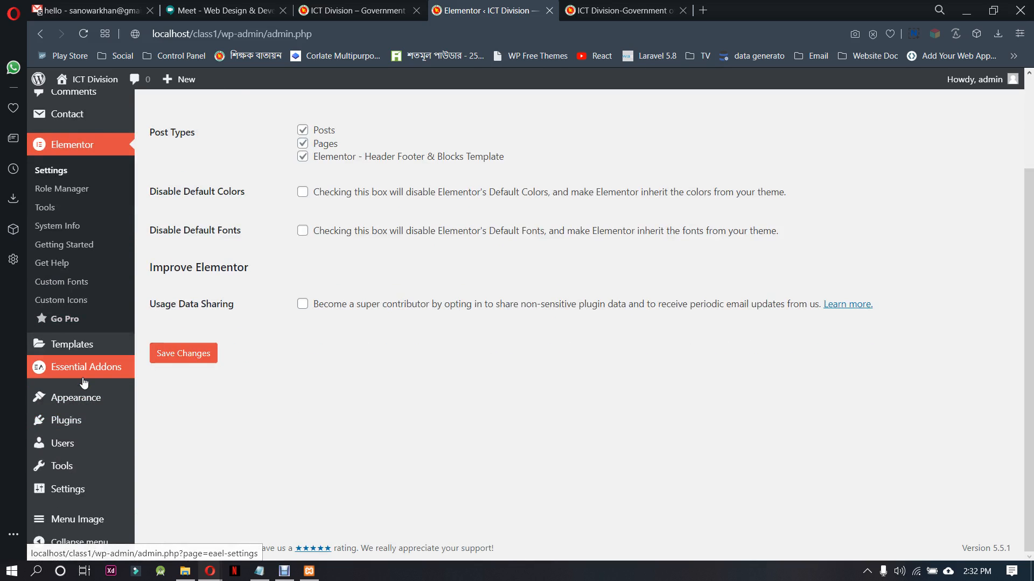
mouse_move(81, 397)
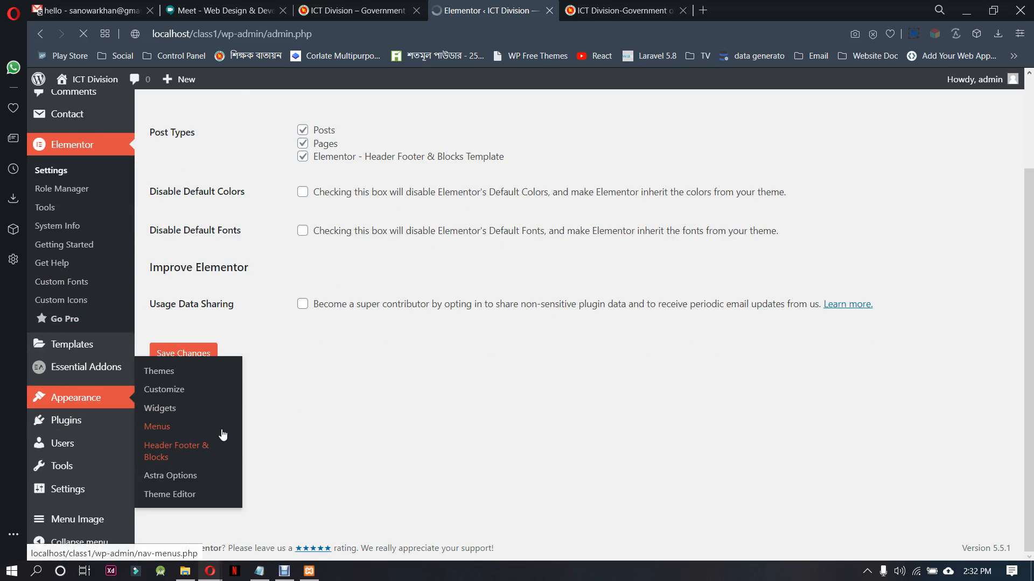
left_click(175, 447)
left_click(375, 282)
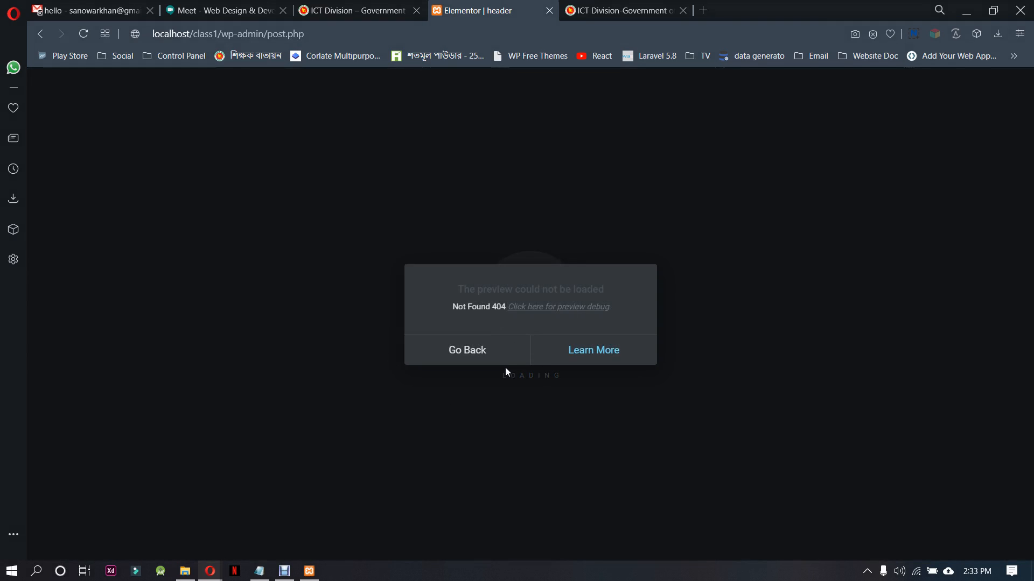
left_click(477, 353)
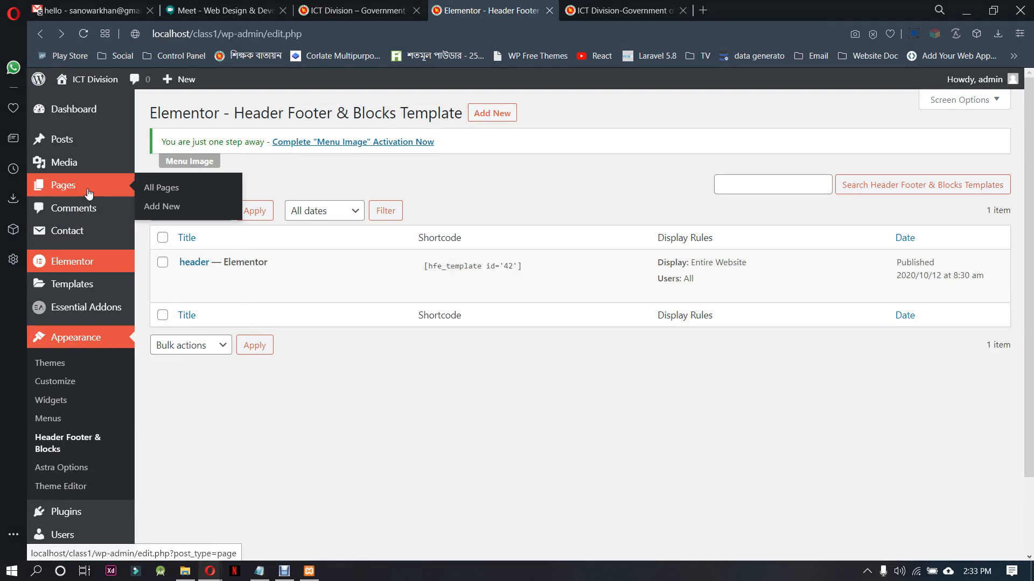
Open the About page in the Elementor editor to test whether it loads, and return to the Pages list
left_click(145, 188)
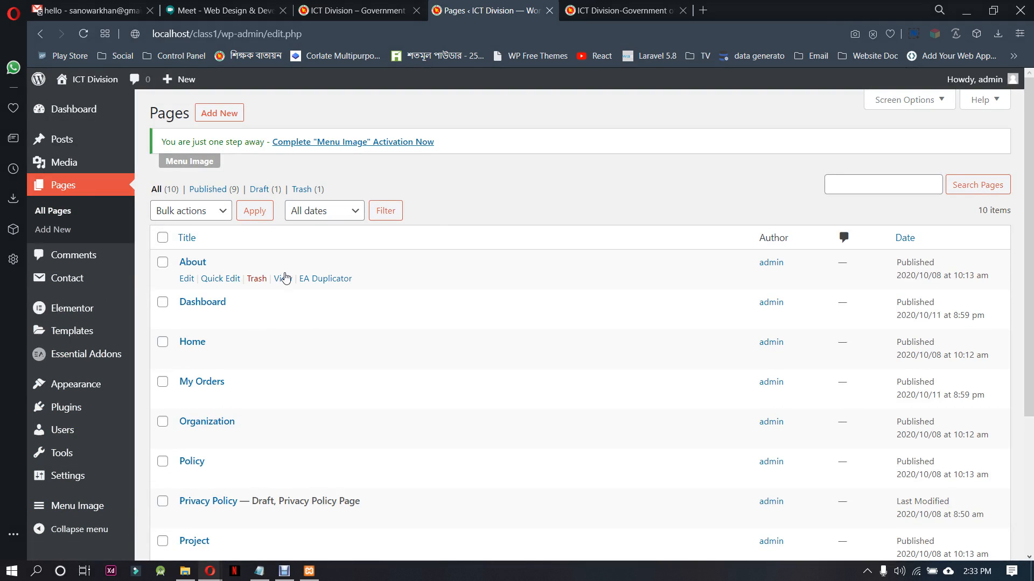
left_click(186, 278)
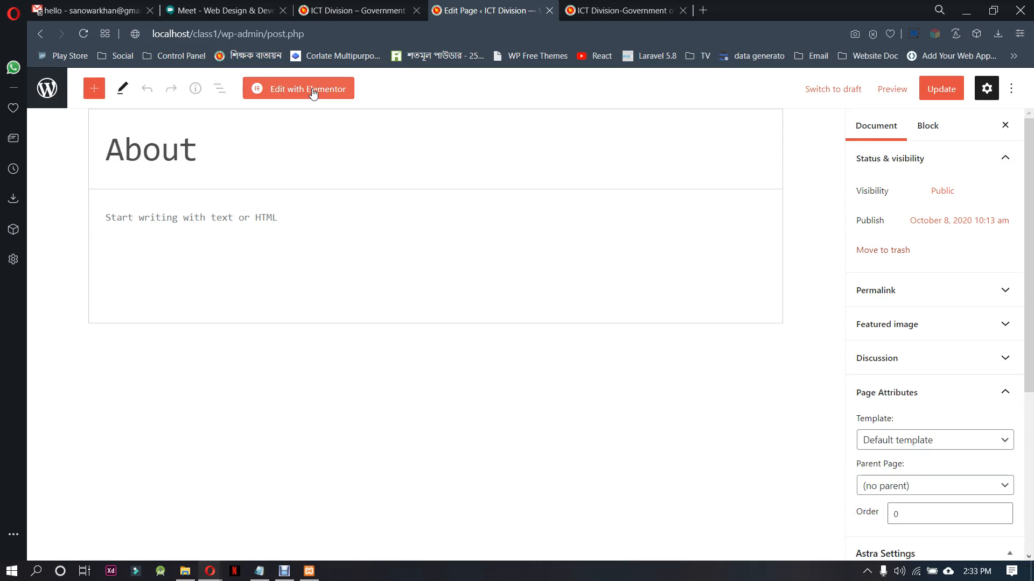
left_click(313, 89)
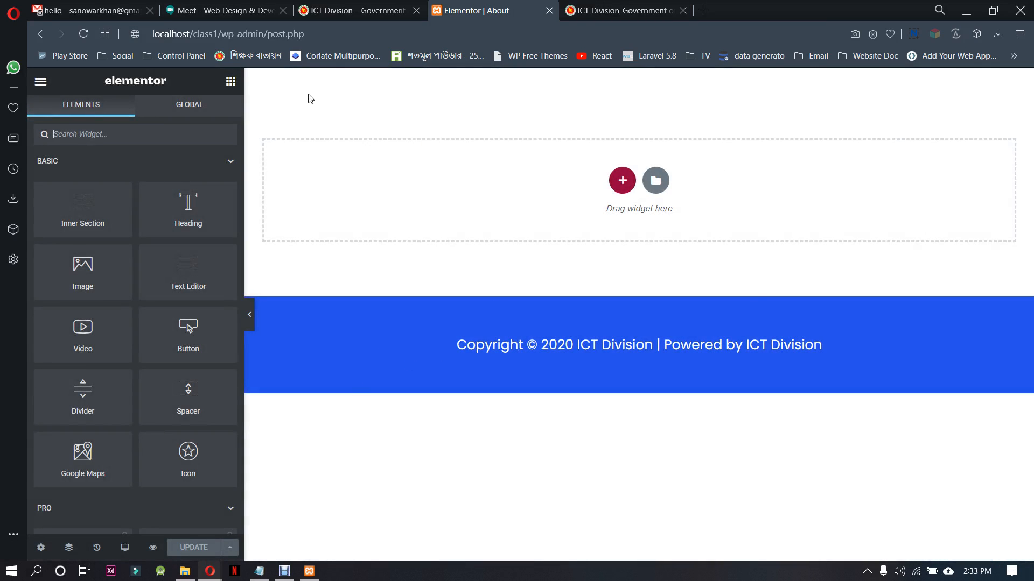
left_click(48, 35)
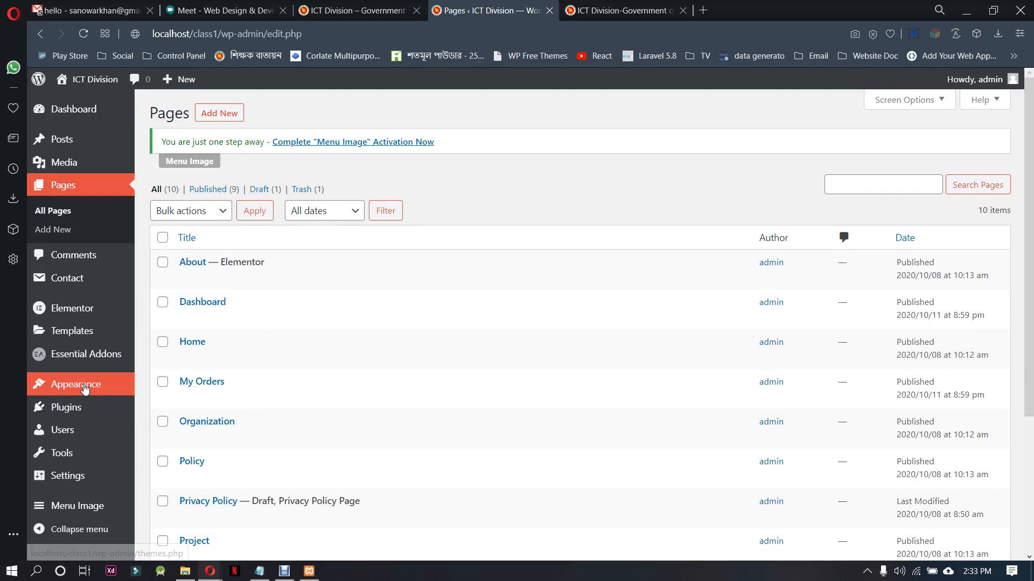
Review the Astra Options page, from the customizer links down to the free plugins that extend the theme
mouse_move(100, 360)
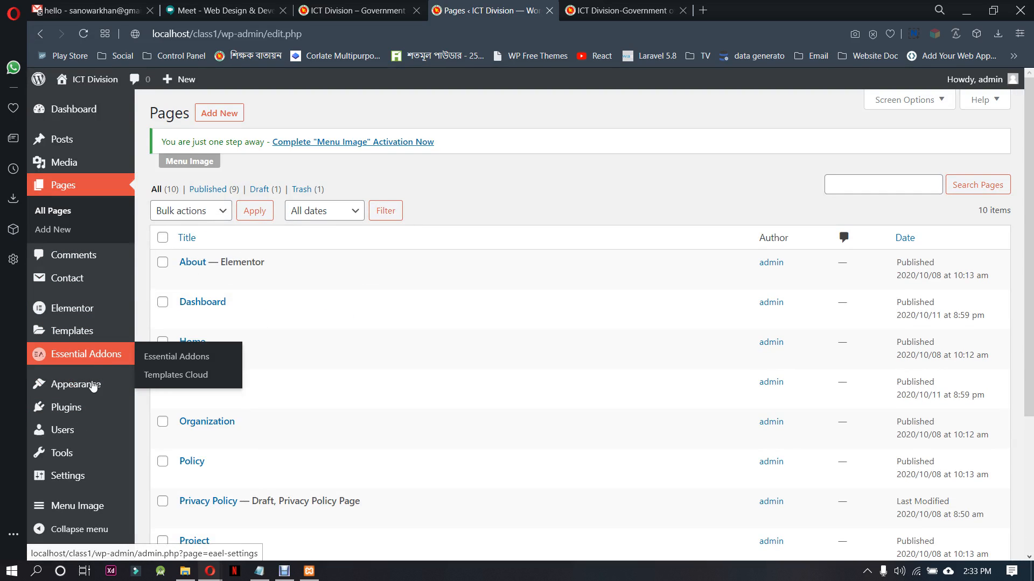
mouse_move(92, 385)
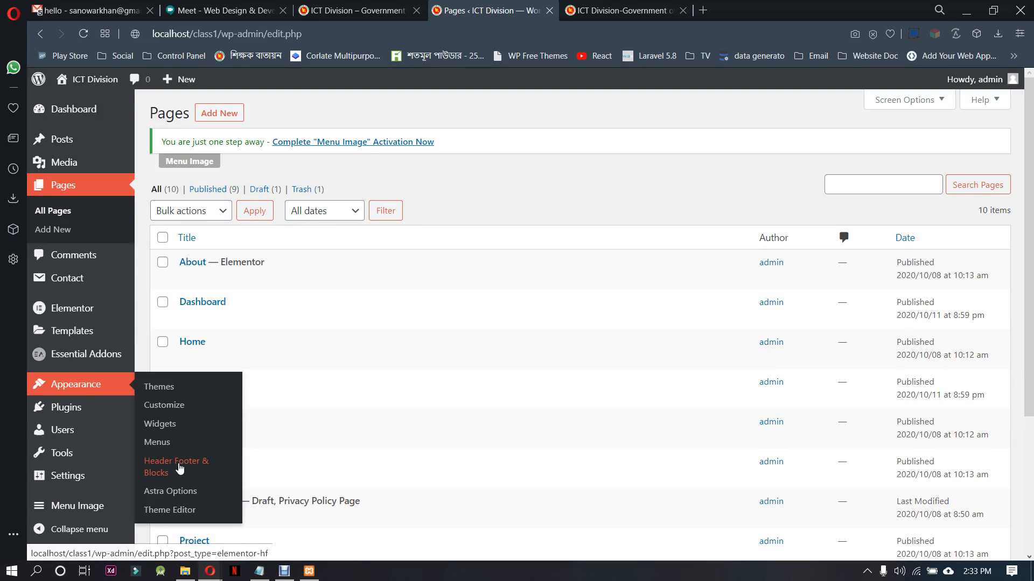
left_click(172, 491)
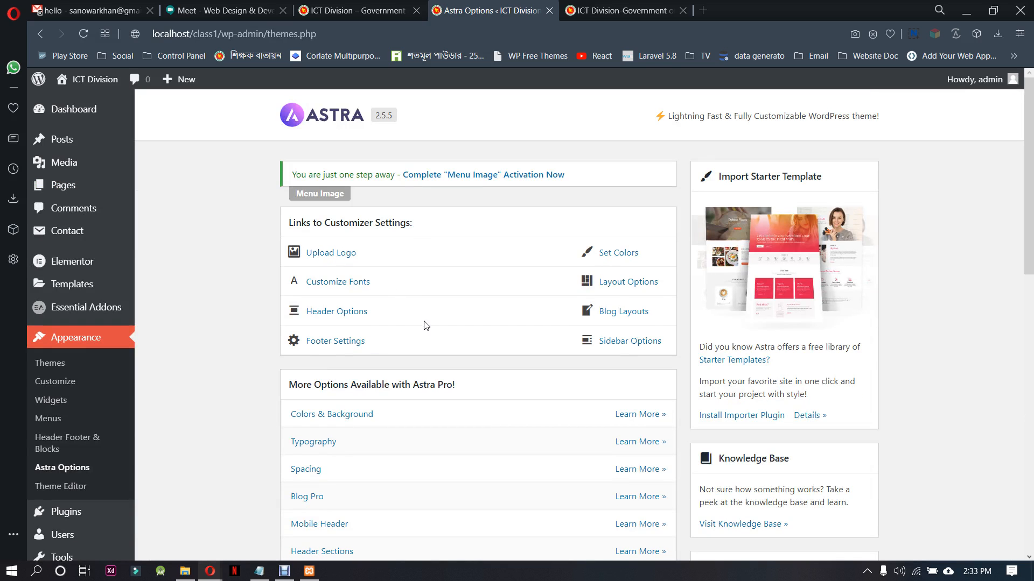
scroll(425, 325, "down", 3)
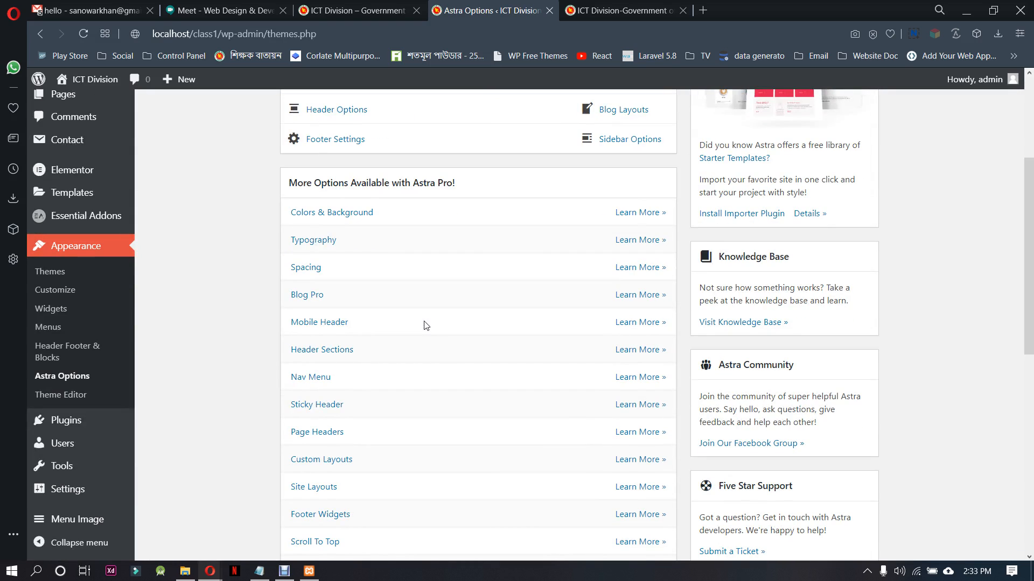
scroll(425, 325, "down", 5)
scroll(425, 325, "down", 3)
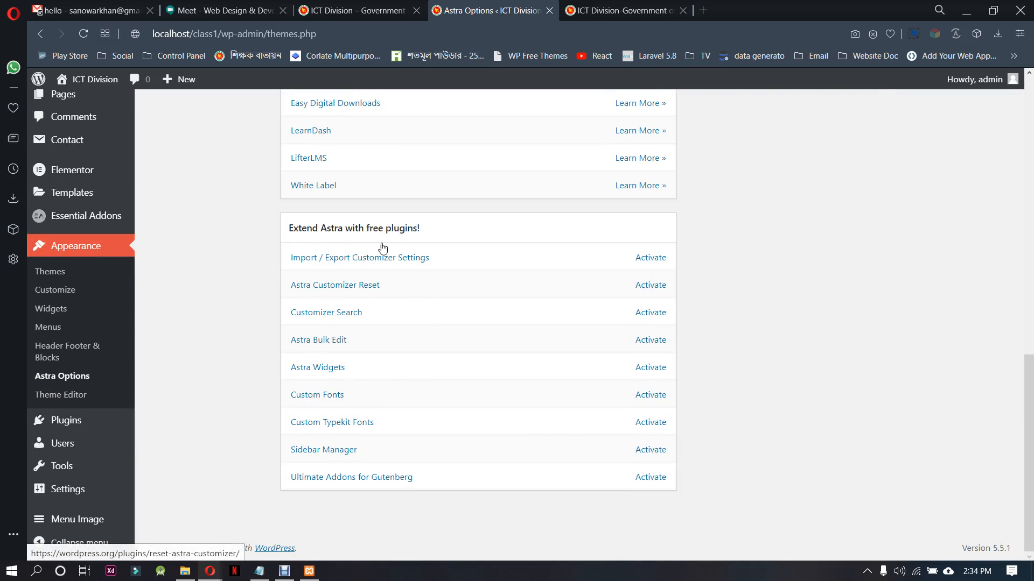
Open the header template's edit page and disable the primary header, title, breadcrumb, featured image and footer bar in its Astra settings
left_click(69, 349)
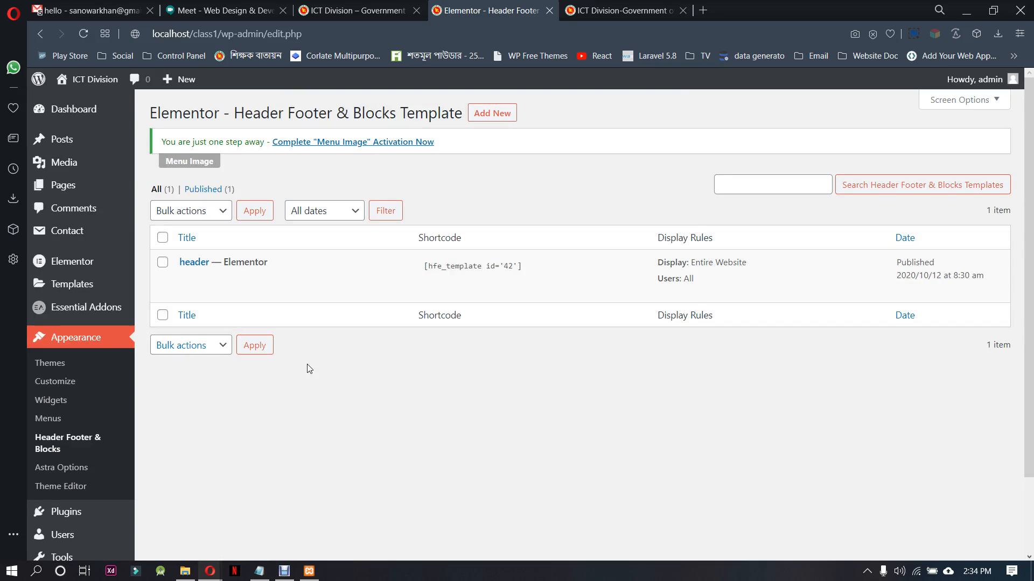
left_click(186, 278)
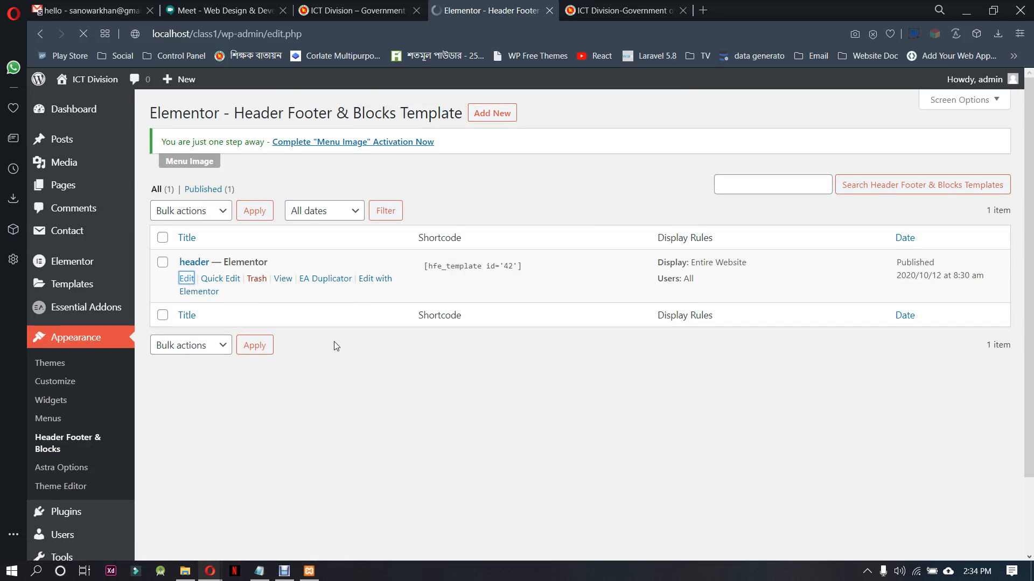
scroll(967, 363, "down", 5)
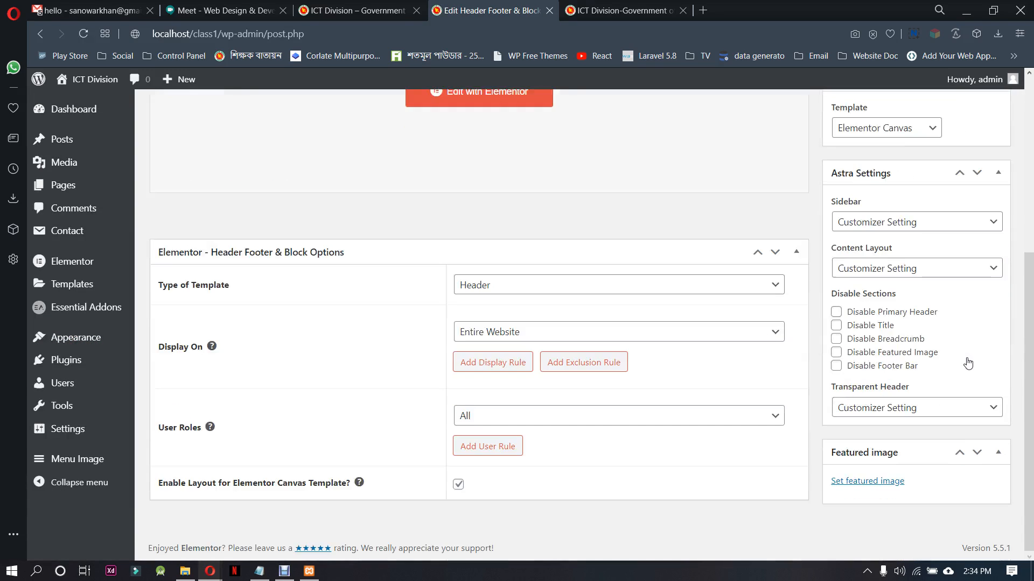
left_click(915, 314)
left_click(883, 327)
left_click(860, 340)
left_click(860, 353)
left_click(861, 367)
left_click(896, 413)
left_click(893, 413)
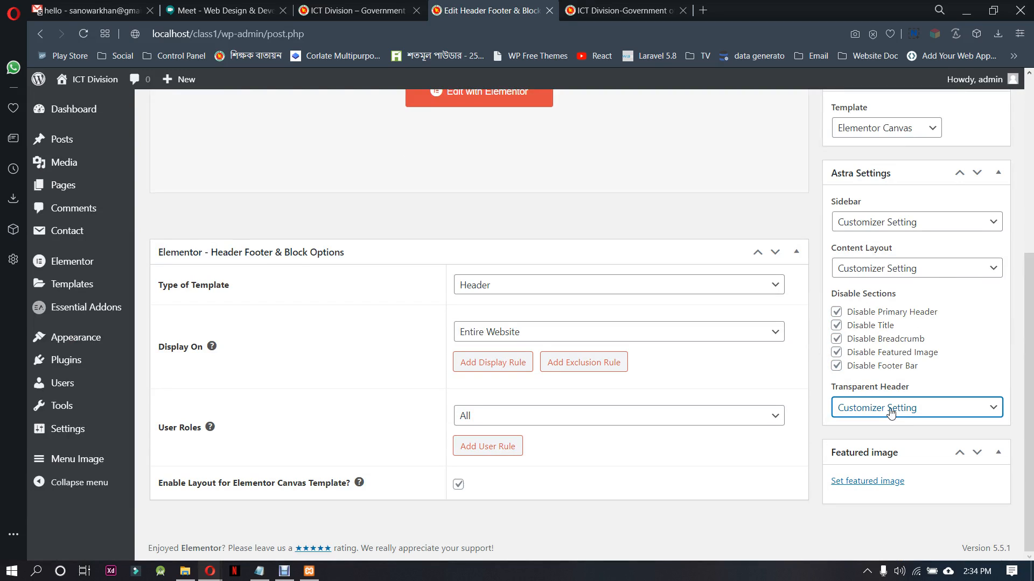
Reset the header template's User Roles rule to Select and update the template
left_click(524, 422)
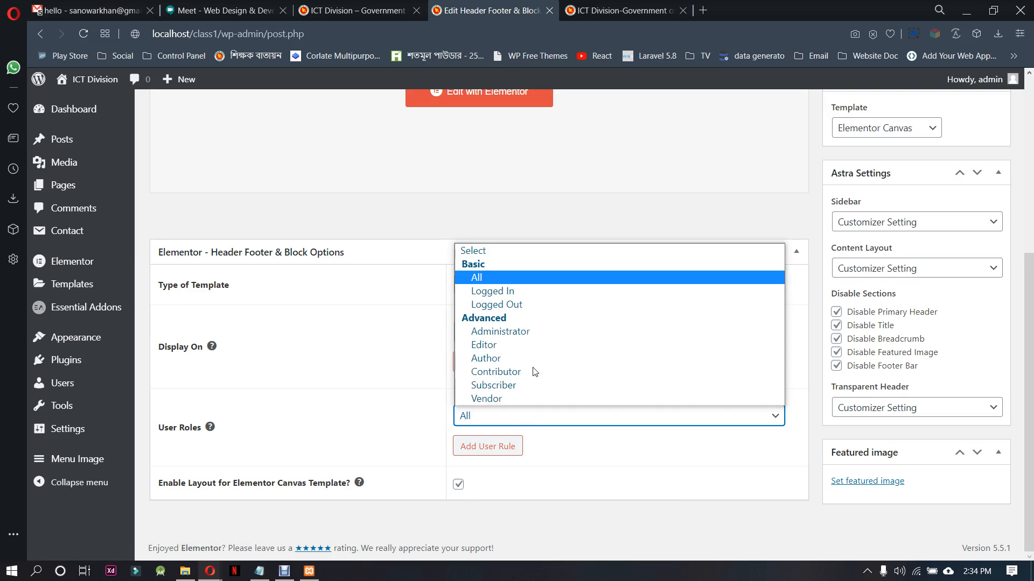
left_click(523, 249)
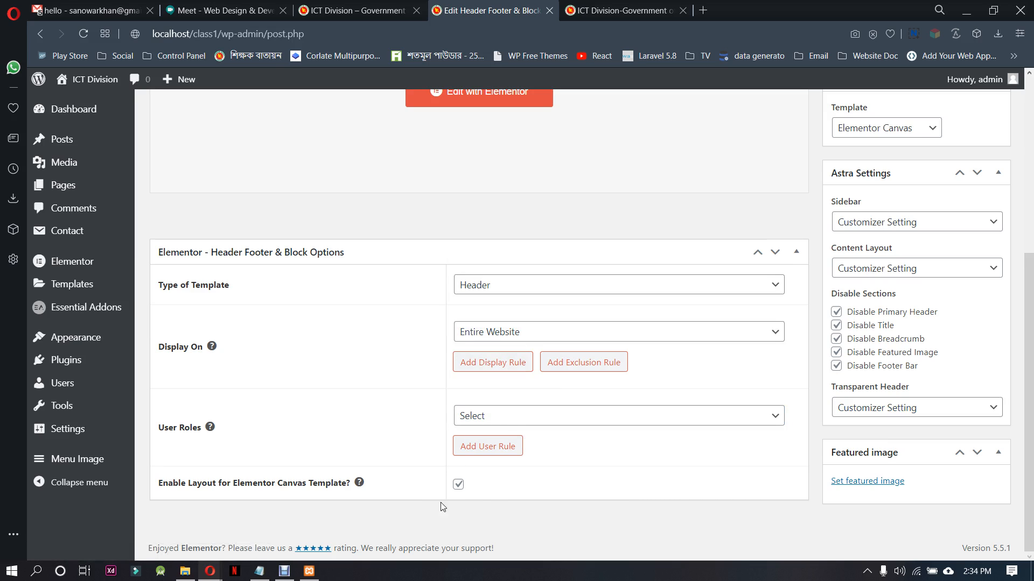
scroll(550, 492, "up", 5)
left_click(980, 304)
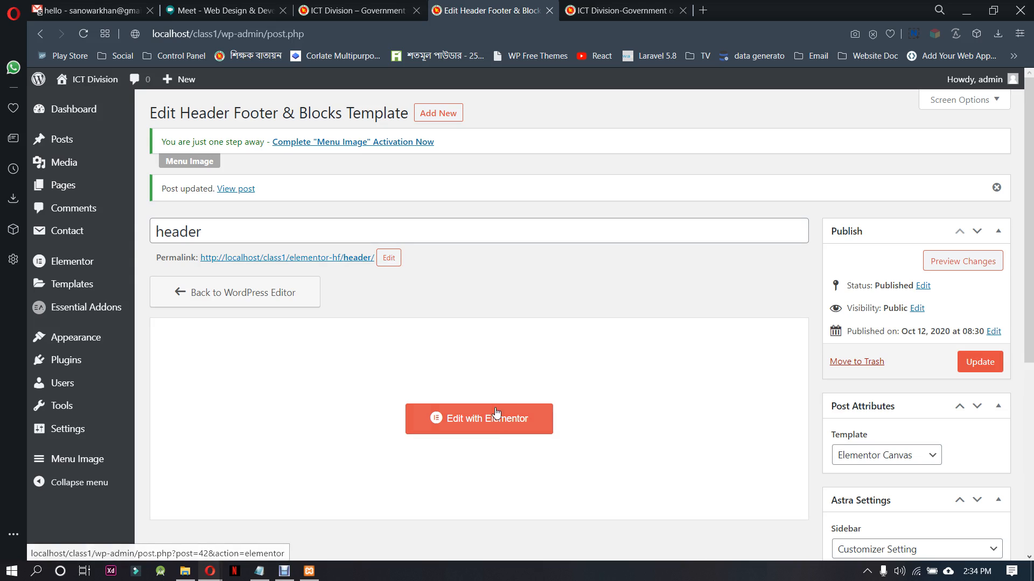
Try to open the updated header template in the Elementor editor from its edit page, and go back
left_click(499, 429)
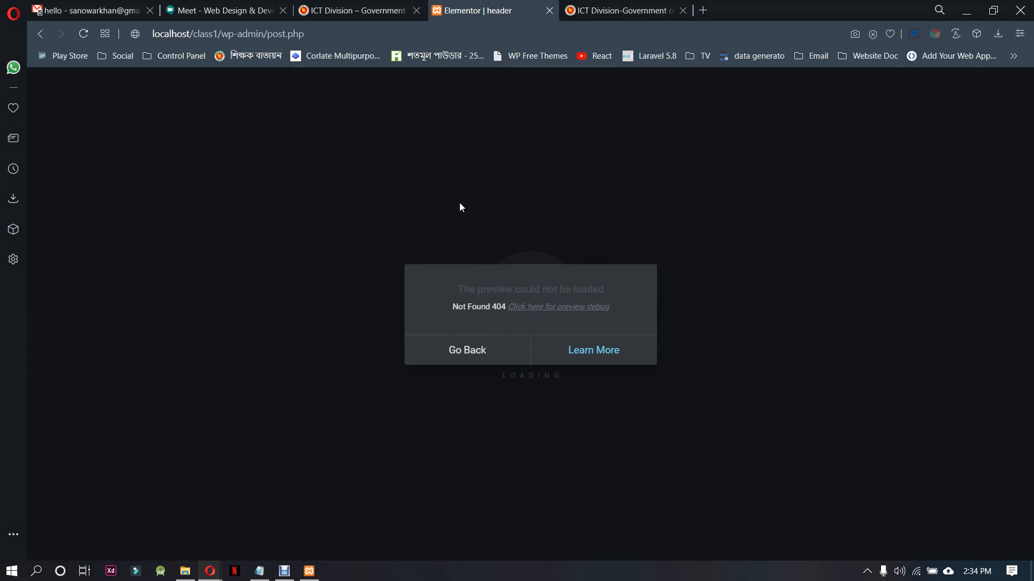
left_click(429, 341)
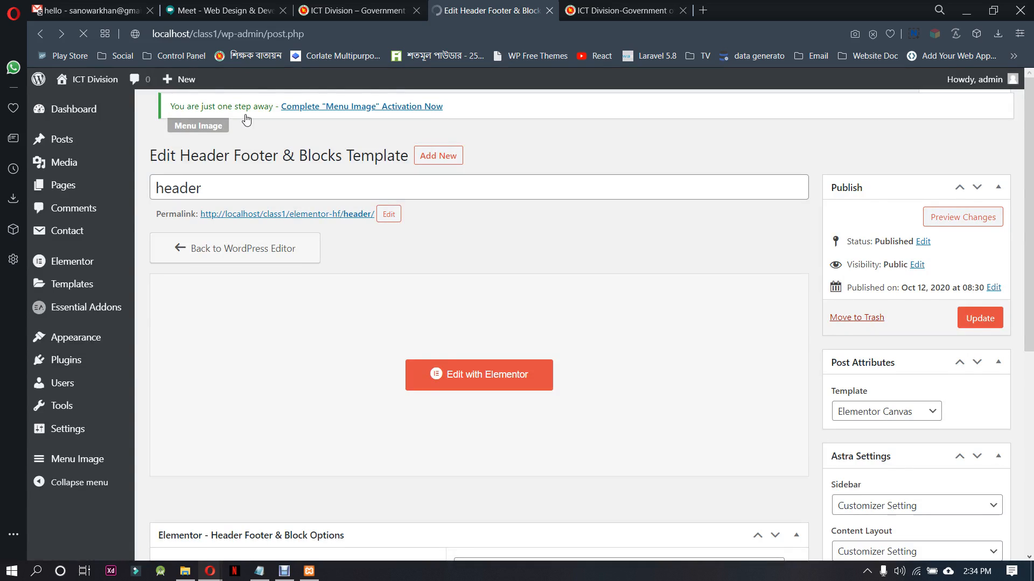
Deactivate and reactivate the Elementor - Header, Footer & Blocks plugin
left_click(65, 359)
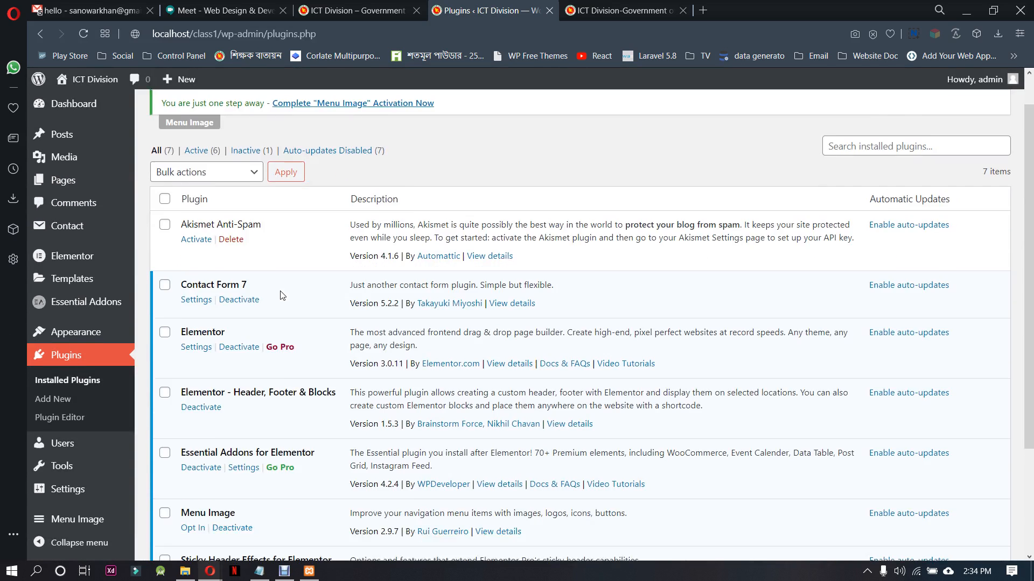
scroll(280, 295, "down", 5)
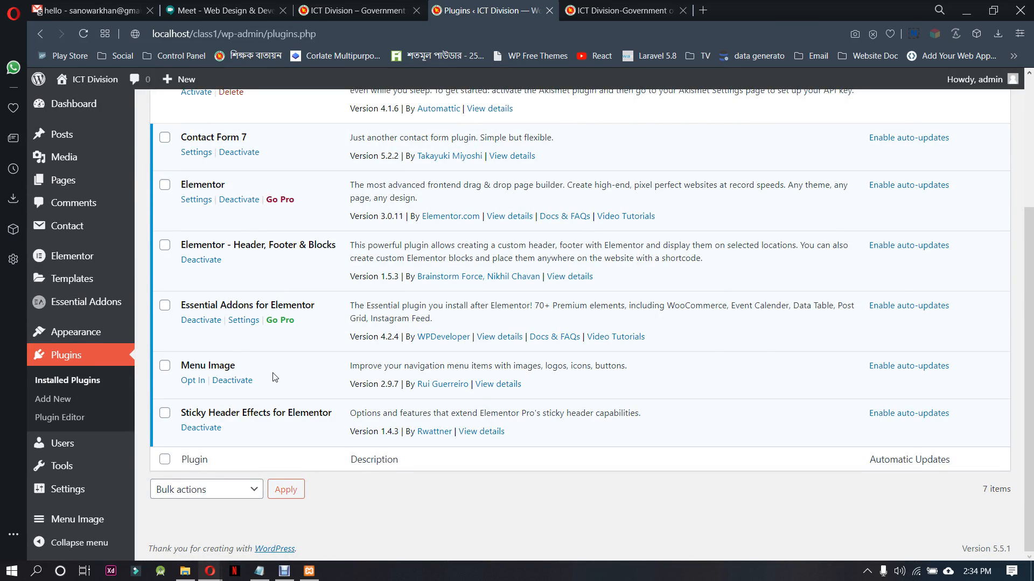
left_click(204, 260)
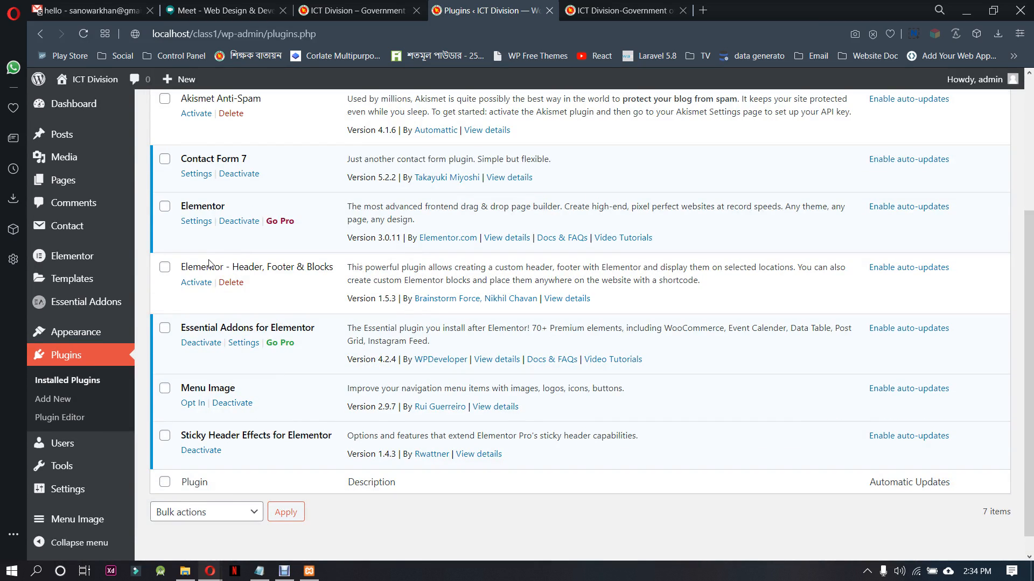
left_click(197, 282)
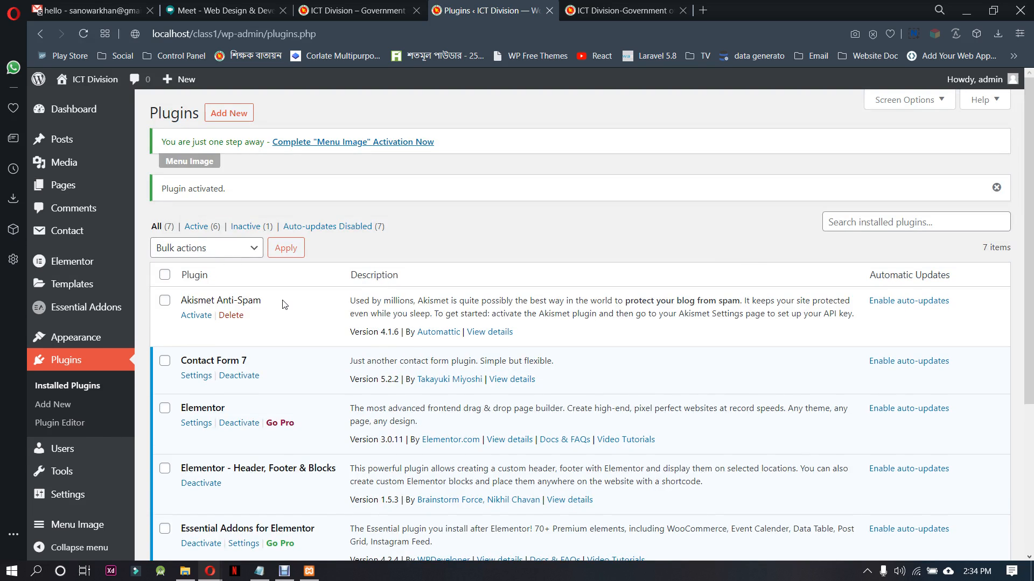
scroll(284, 304, "down", 4)
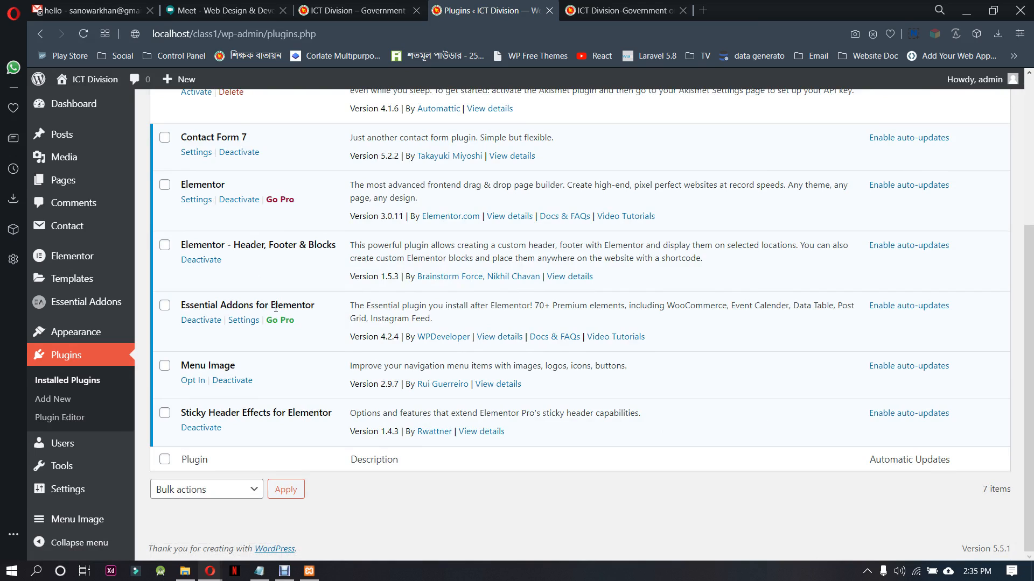
Check the Header Footer & Blocks list, and review Elementor's General, Style and Advanced settings
mouse_move(65, 332)
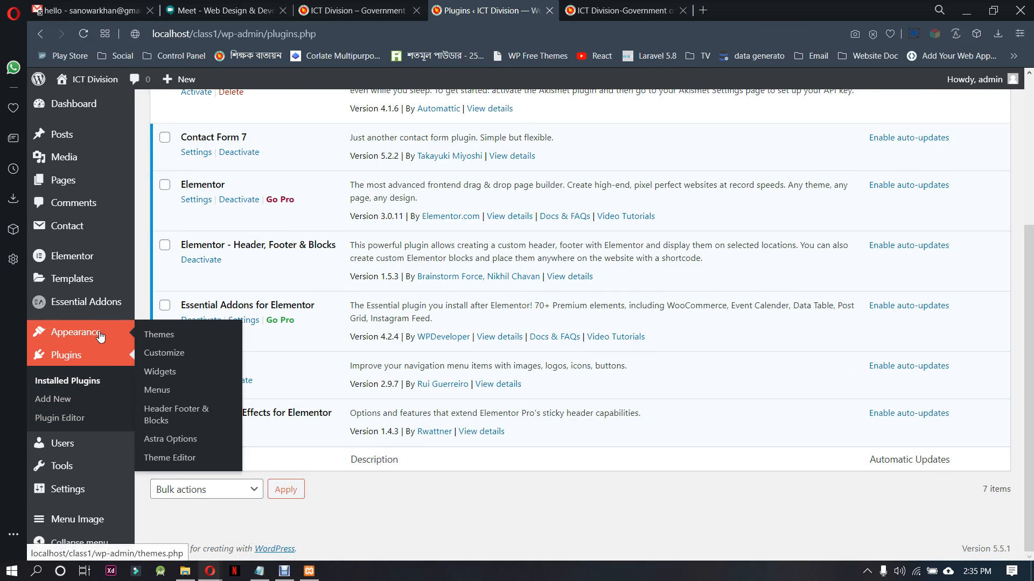
left_click(169, 414)
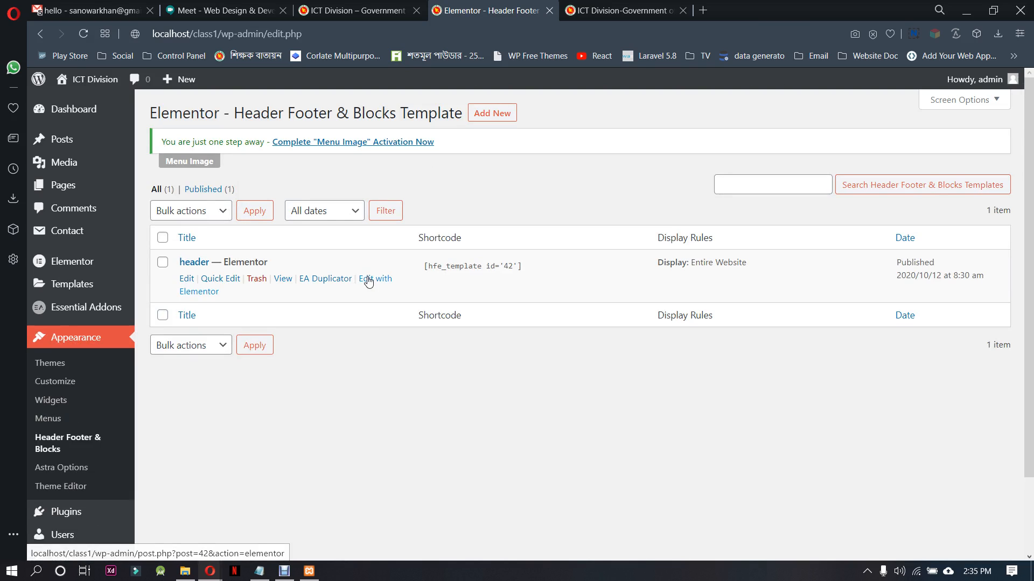
mouse_move(75, 264)
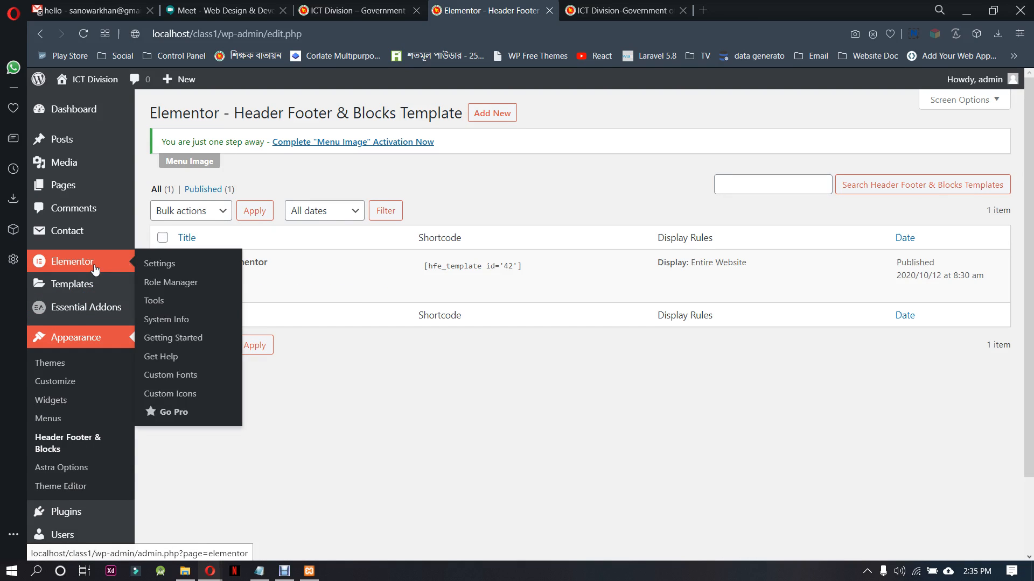
left_click(160, 265)
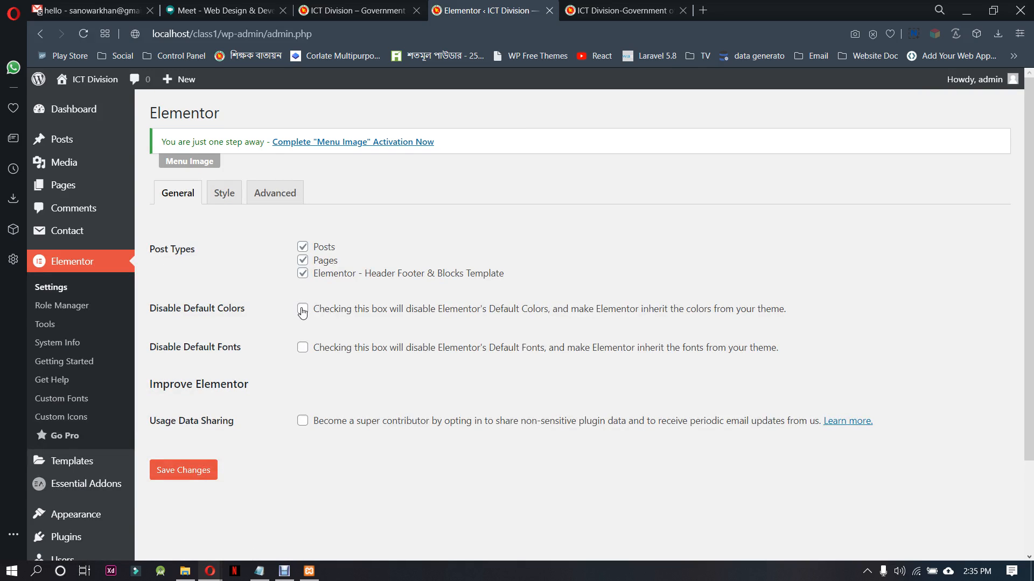
left_click(228, 196)
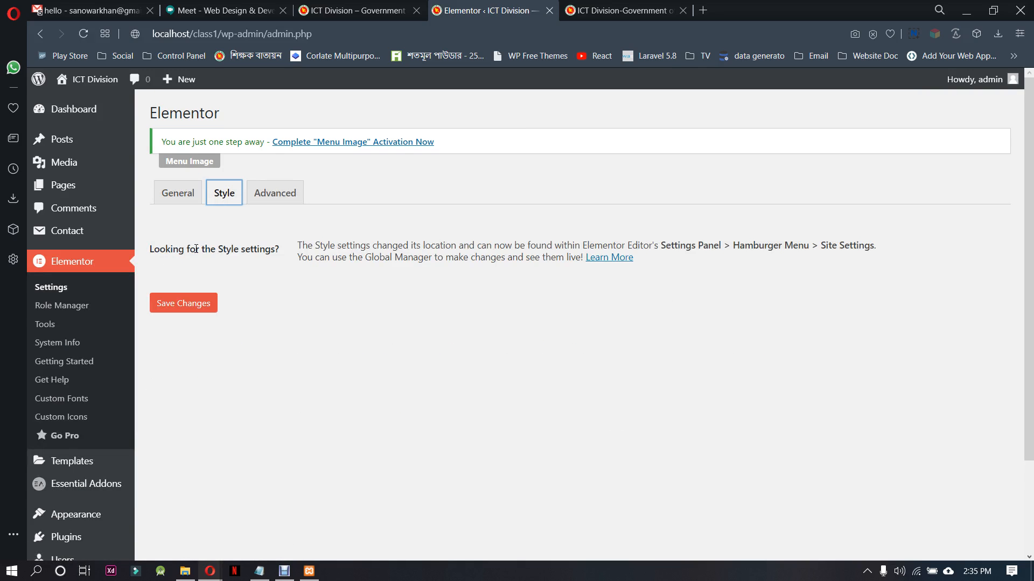
left_click(280, 203)
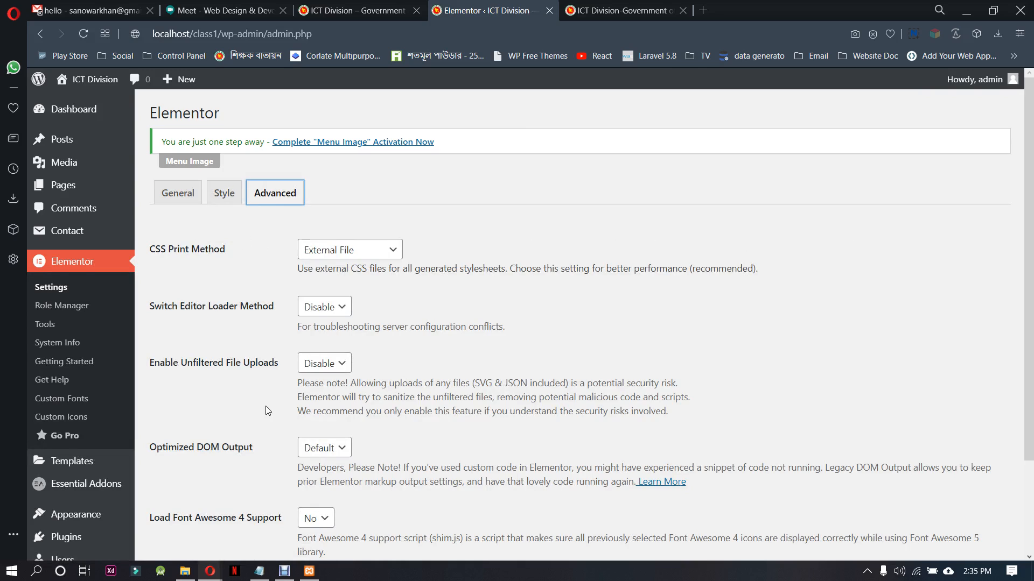
scroll(267, 411, "down", 2)
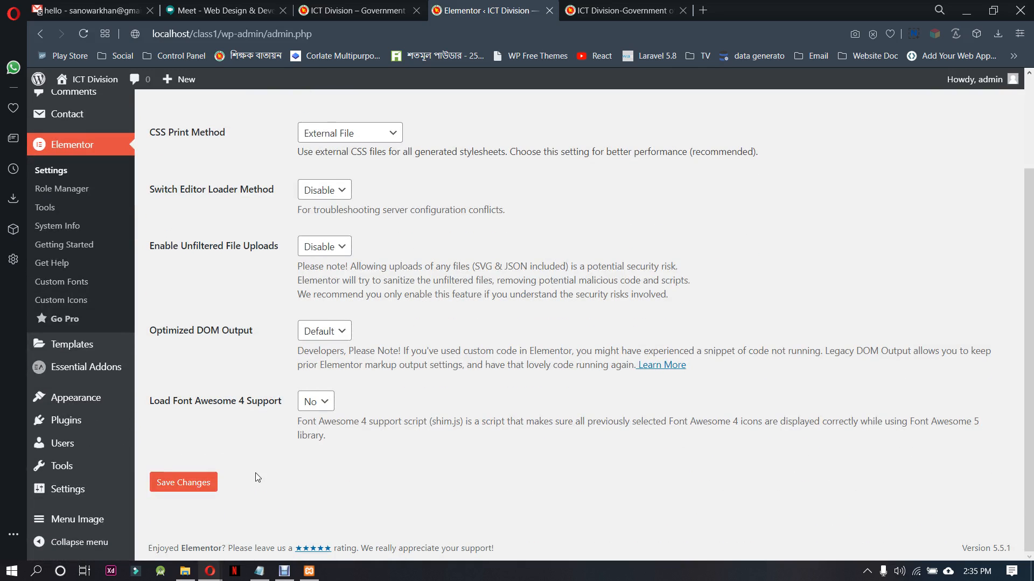
scroll(257, 478, "up", 3)
left_click(171, 197)
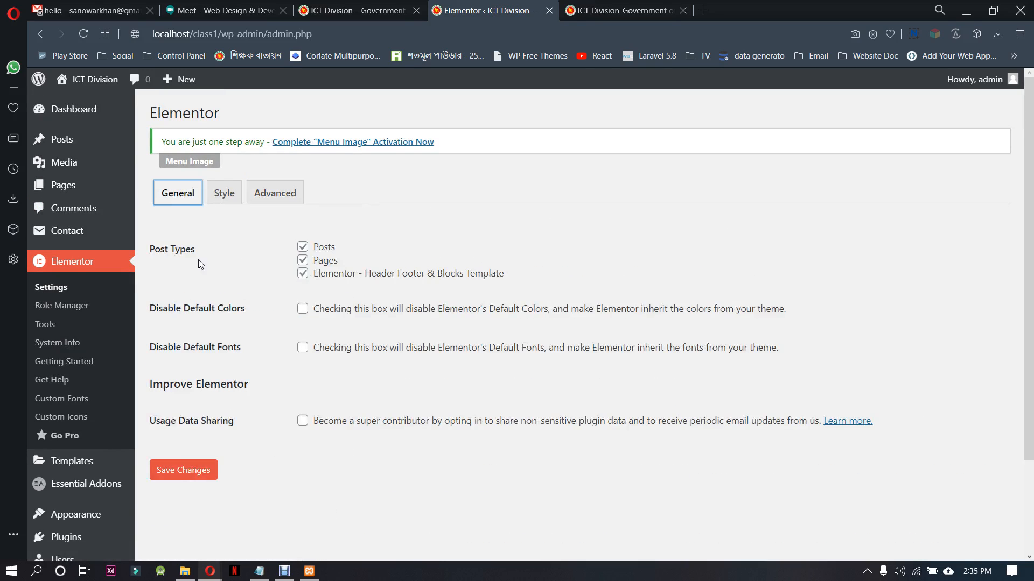
Complete the Menu Image activation by skipping the opt-in, and save the Menu Image settings with their default sizes
left_click(332, 146)
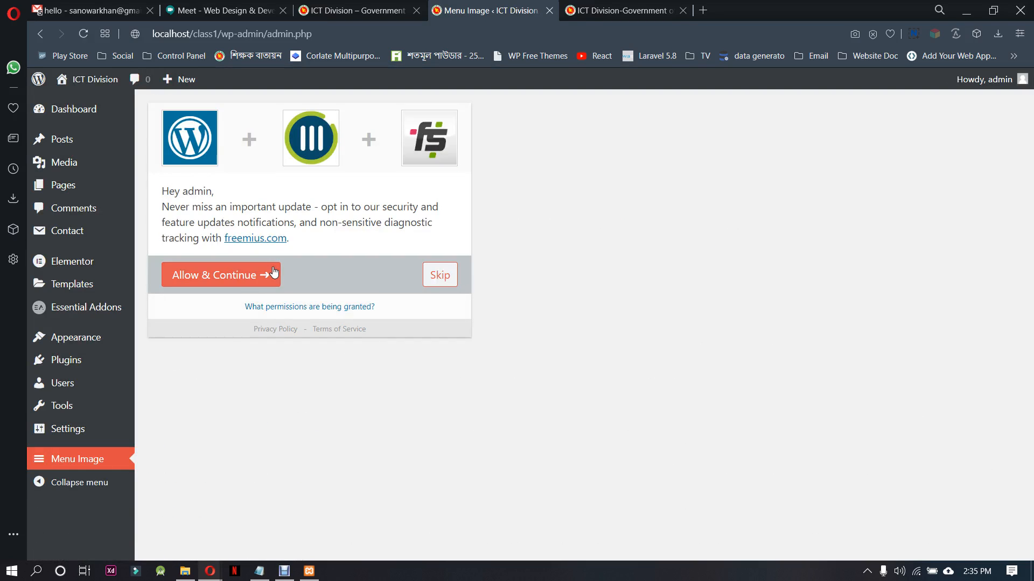
left_click(439, 273)
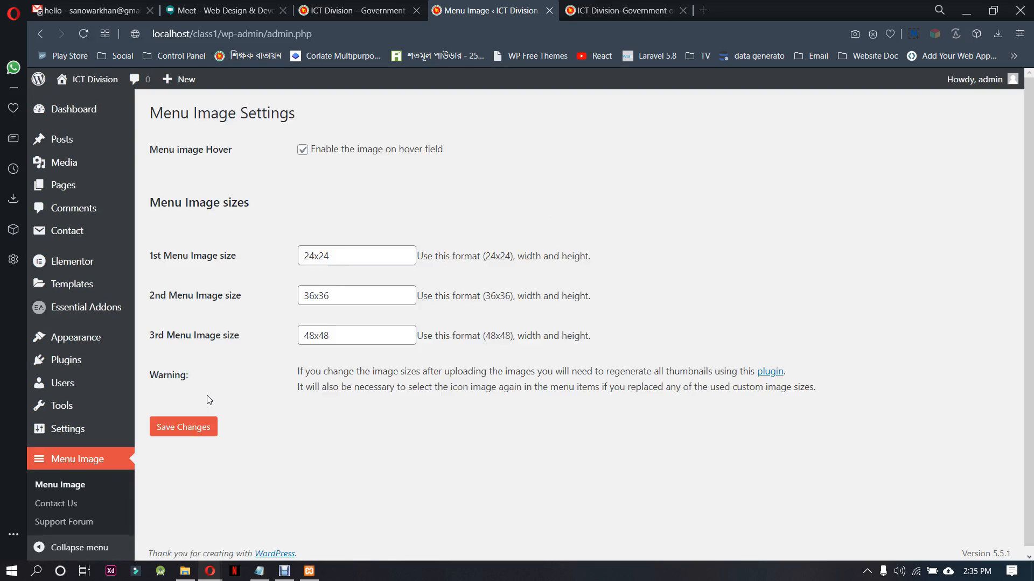
left_click(188, 427)
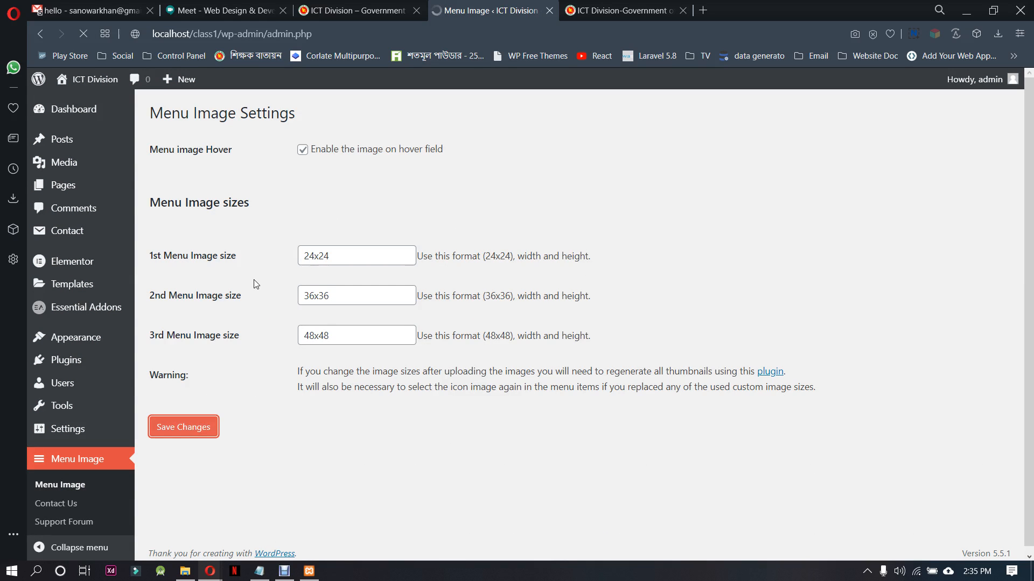
Retry editing the header template with Elementor from the Header Footer & Blocks list after the Menu Image activation
mouse_move(97, 338)
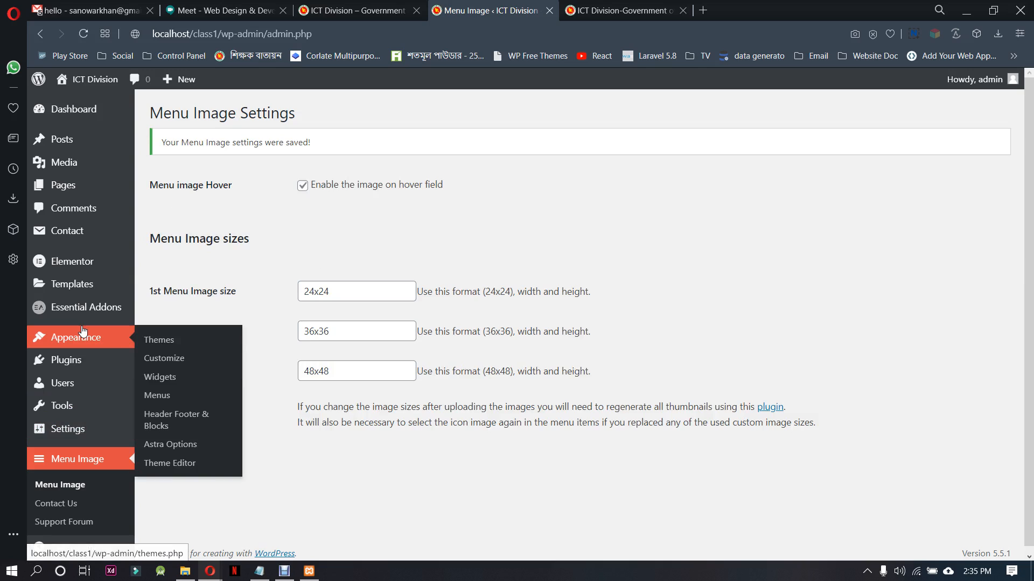
left_click(178, 416)
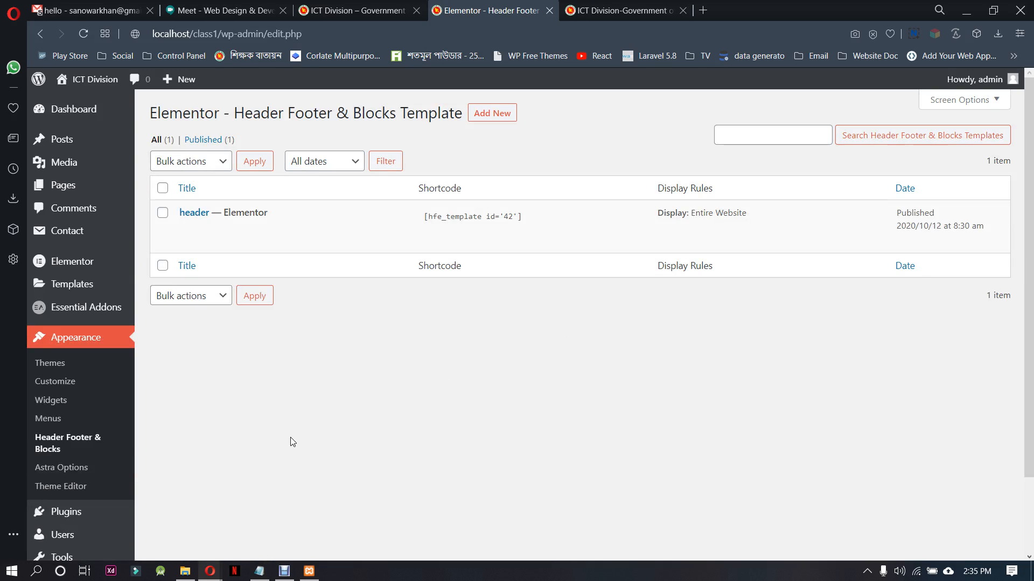
left_click(198, 242)
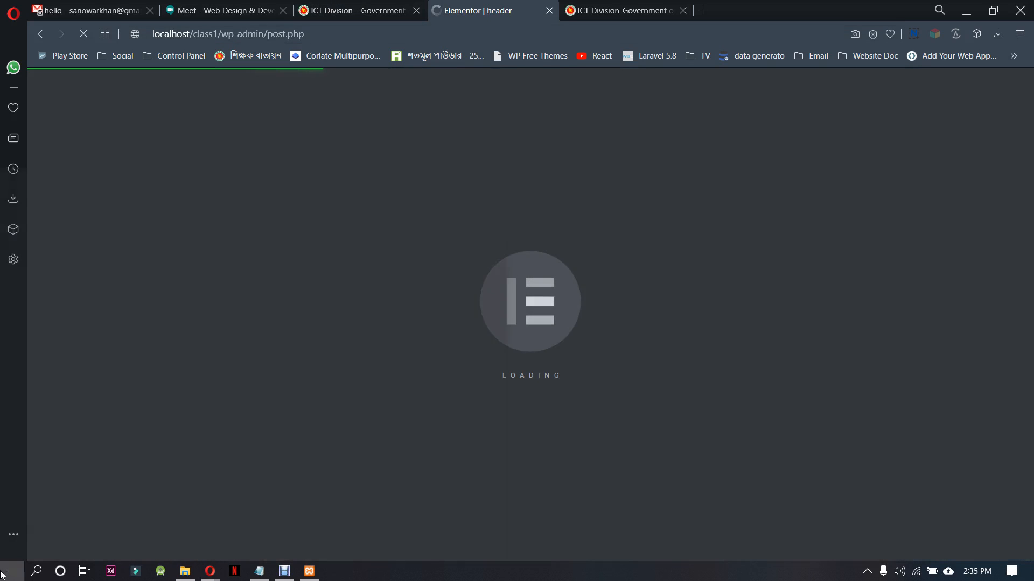
Switch to Firefox and load the local site's WordPress admin at localhost/class1/wp-admin
left_click(2, 575)
type("mea")
key("Return")
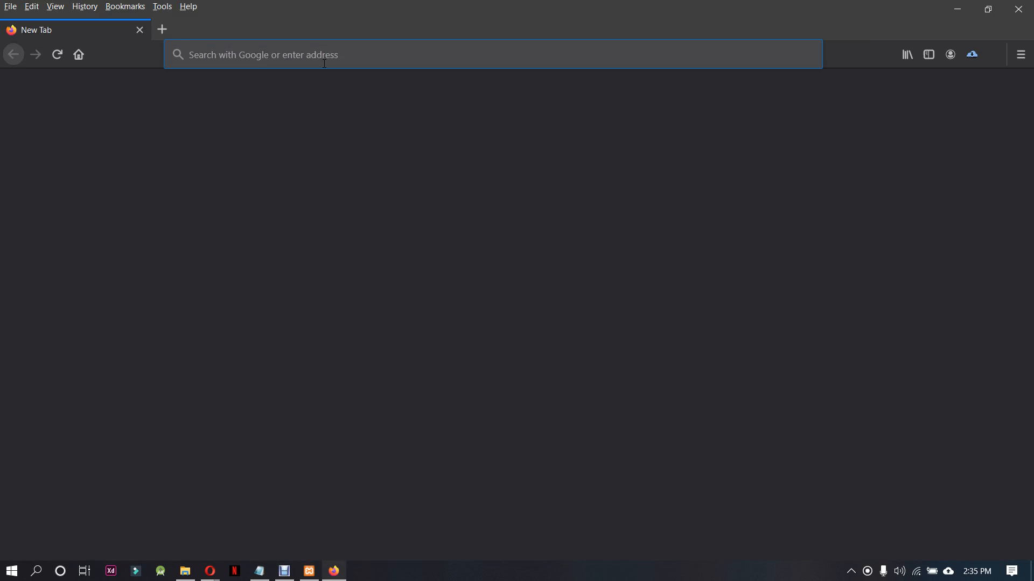
type("loca")
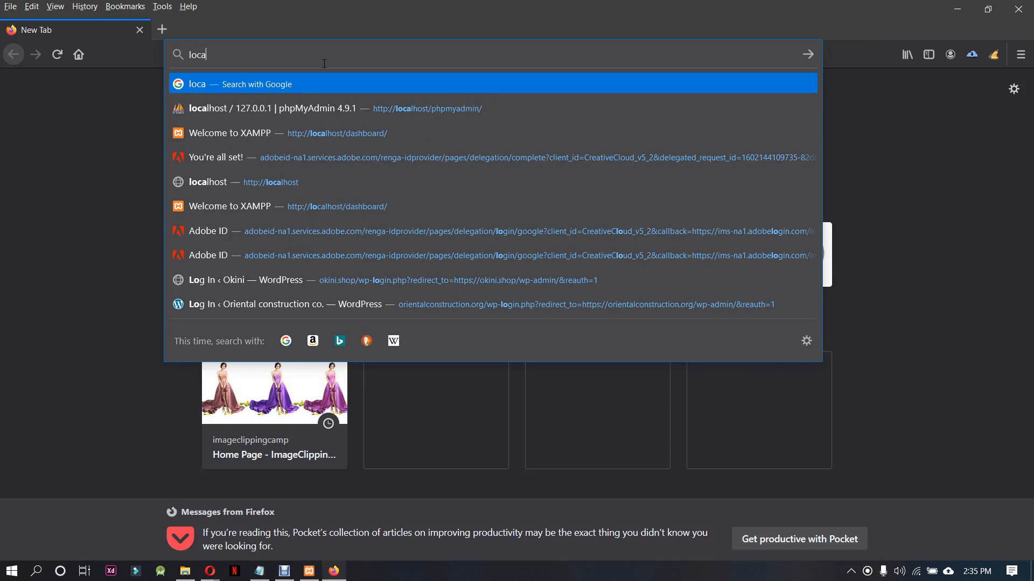
type("lhos")
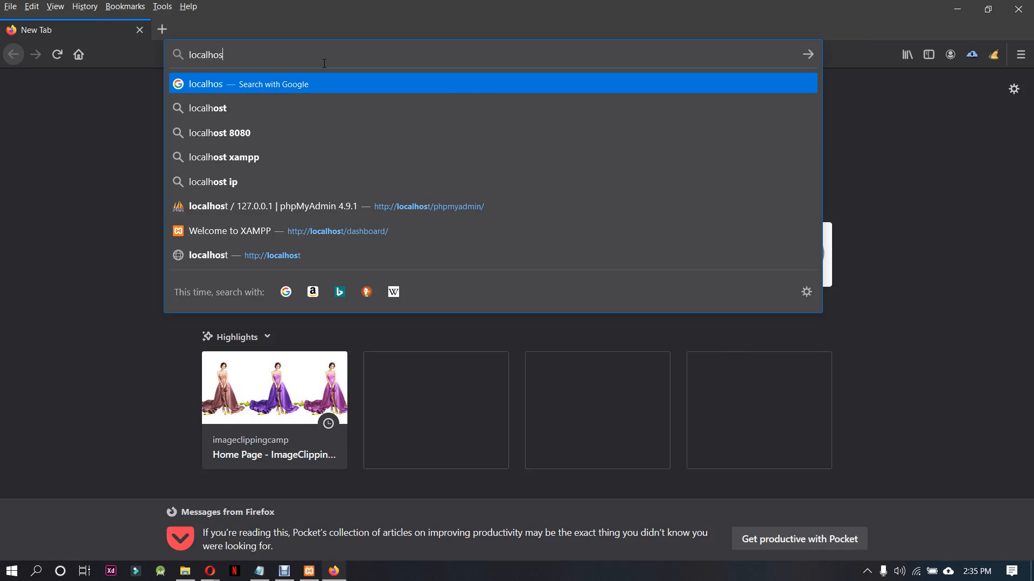
type("t/class1")
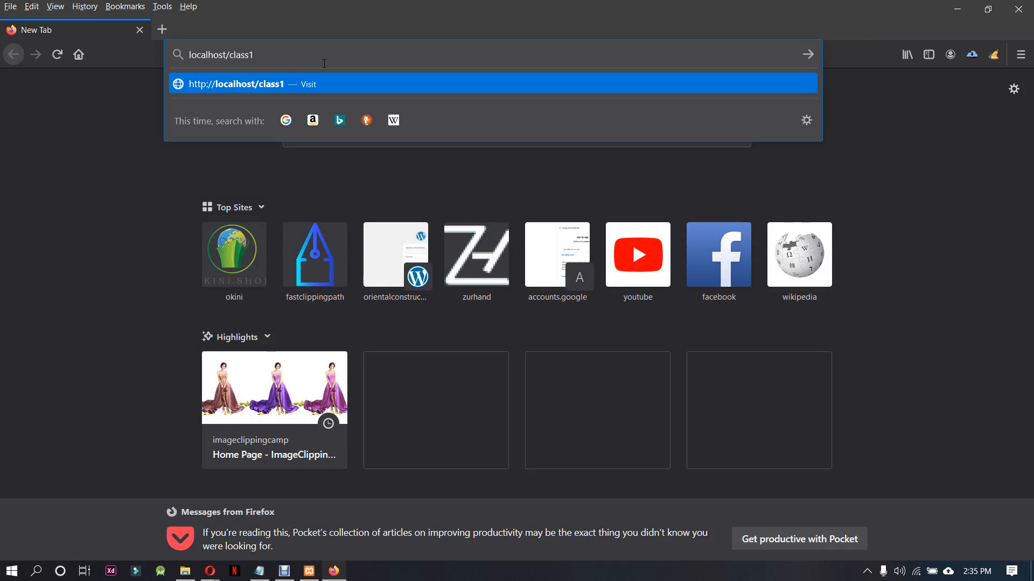
type("/wp-admin")
key("Return")
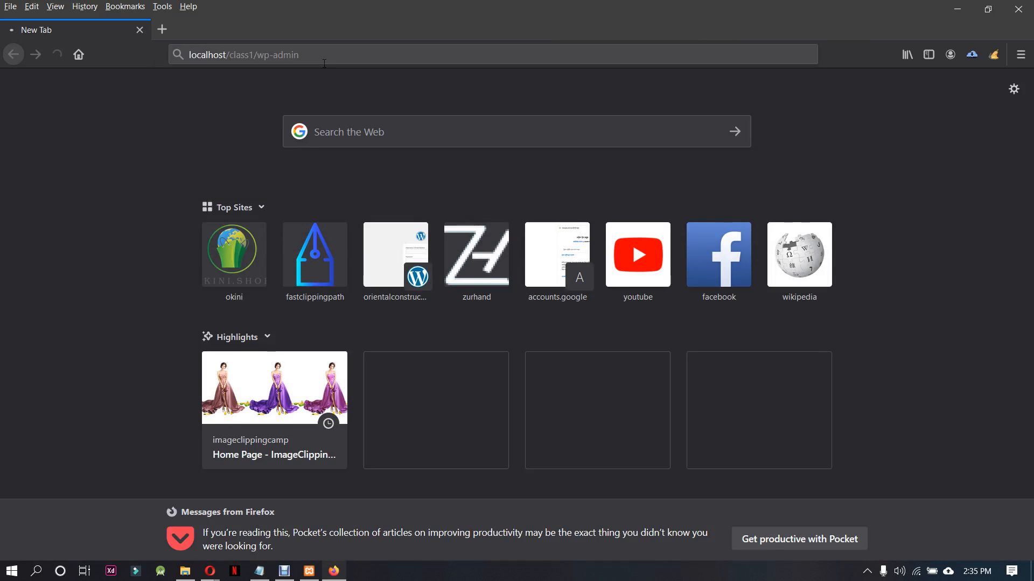
Back in Opera, read the HTTP error solutions in Elementor's preview error help article, and return to the Header Footer & Blocks list
mouse_move(210, 570)
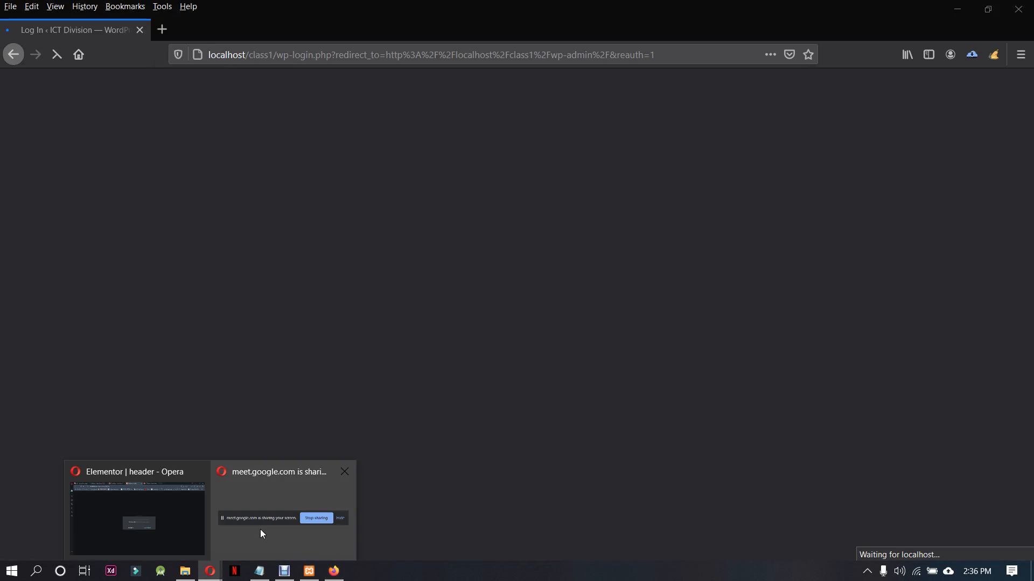
left_click(135, 520)
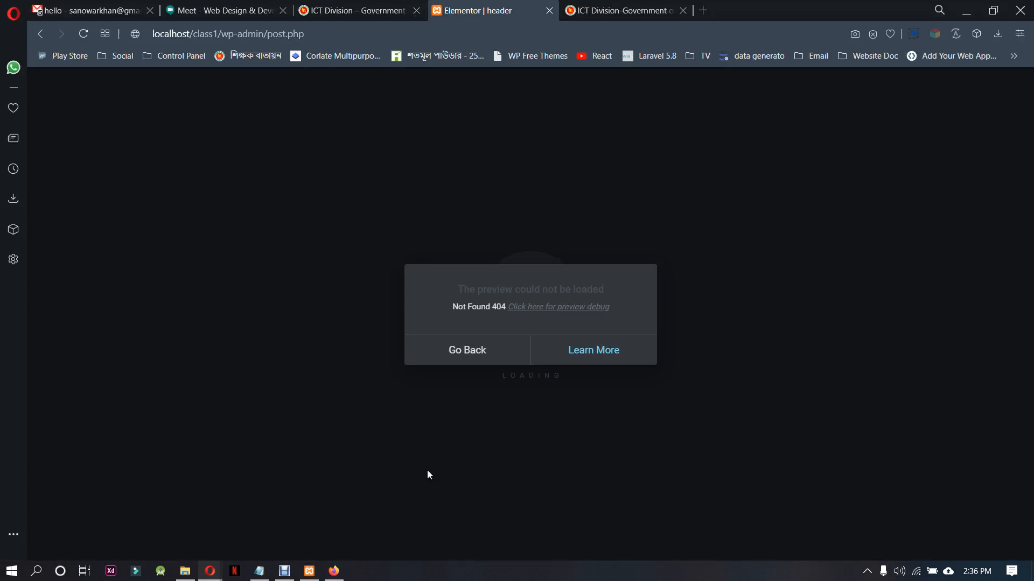
left_click(556, 355)
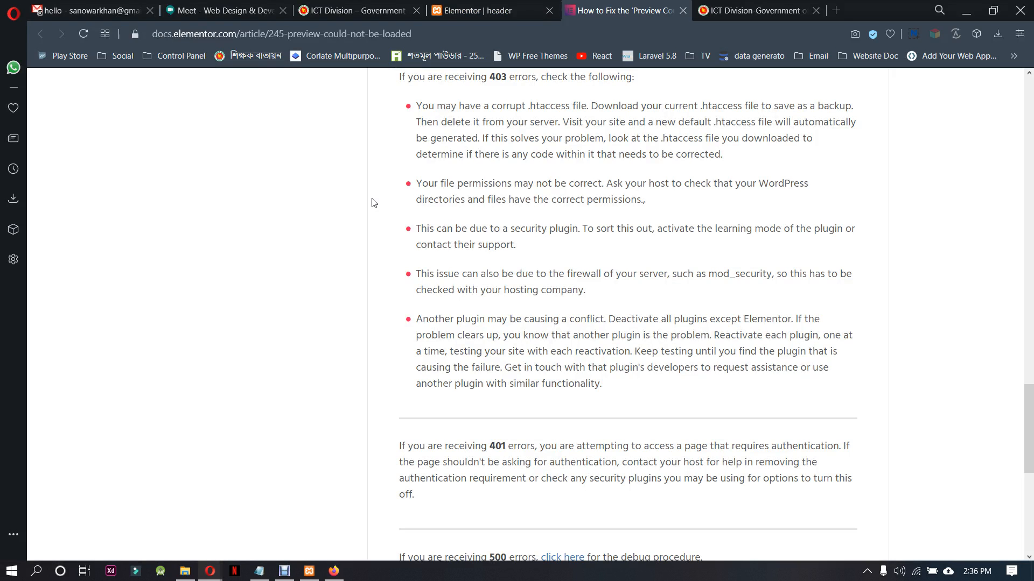
scroll(502, 348, "up", 3)
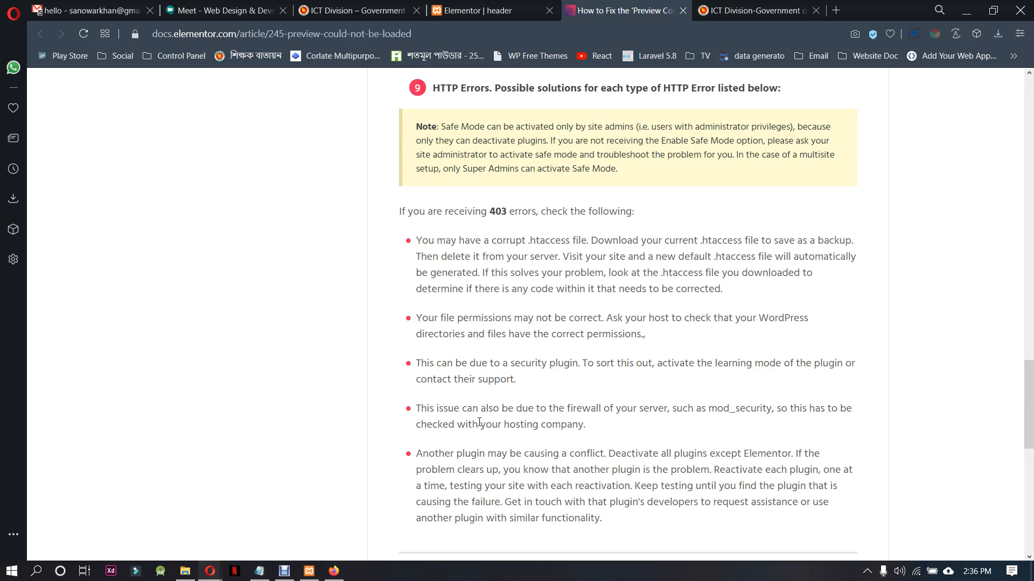
scroll(593, 434, "up", 1)
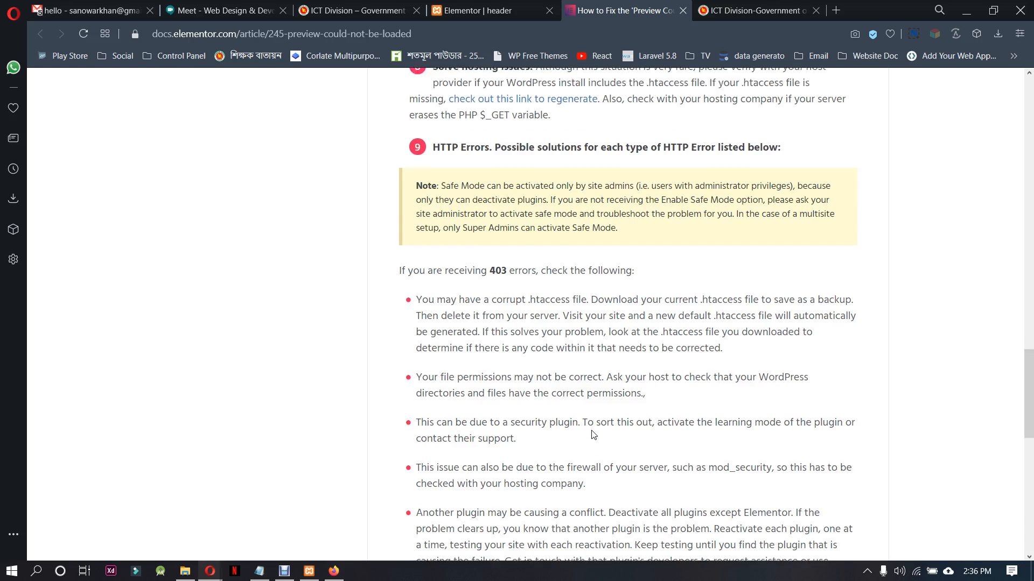
scroll(593, 435, "down", 2)
scroll(581, 391, "down", 3)
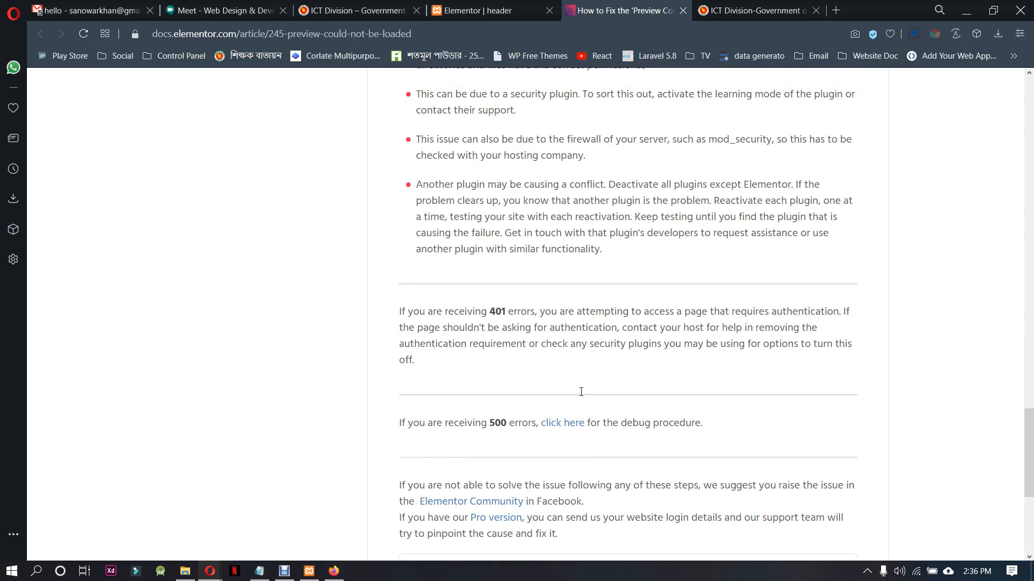
scroll(581, 391, "down", 3)
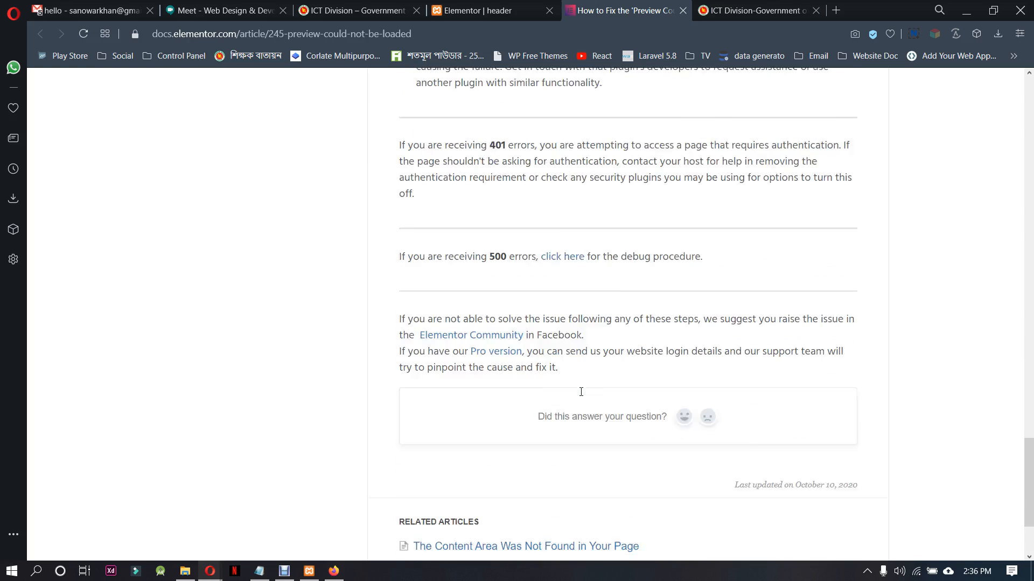
left_click(683, 12)
left_click(469, 354)
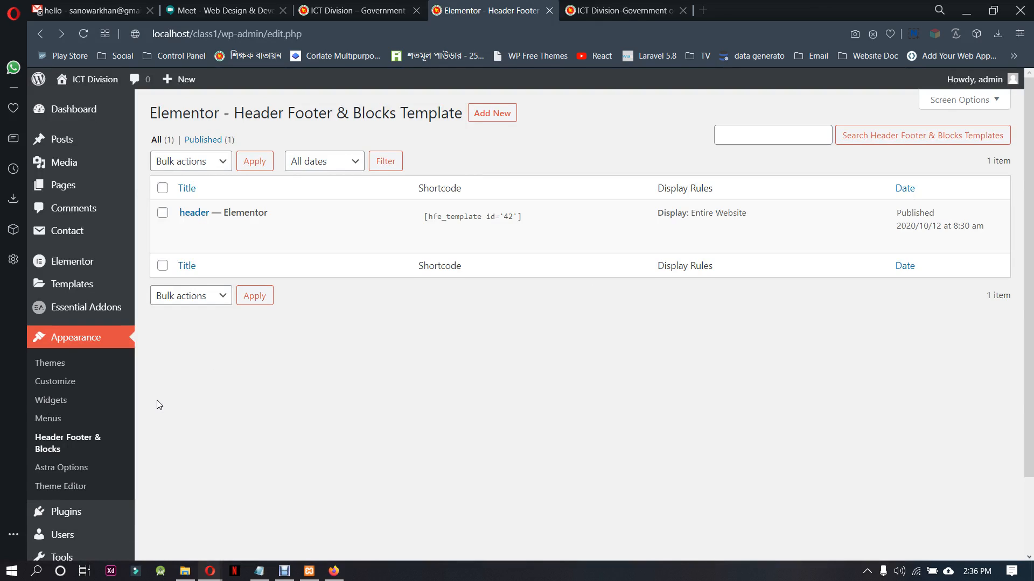
Open the .htaccess file from D:\xampp\htdocs\class1 in Visual Studio Code and examine its WordPress rewrite rules
left_click(185, 571)
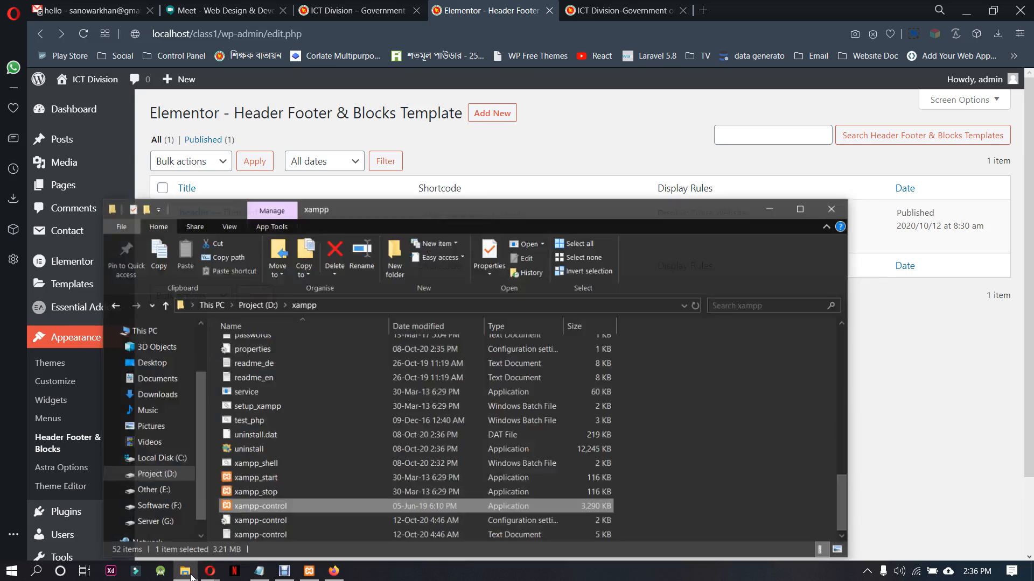
scroll(304, 467, "up", 13)
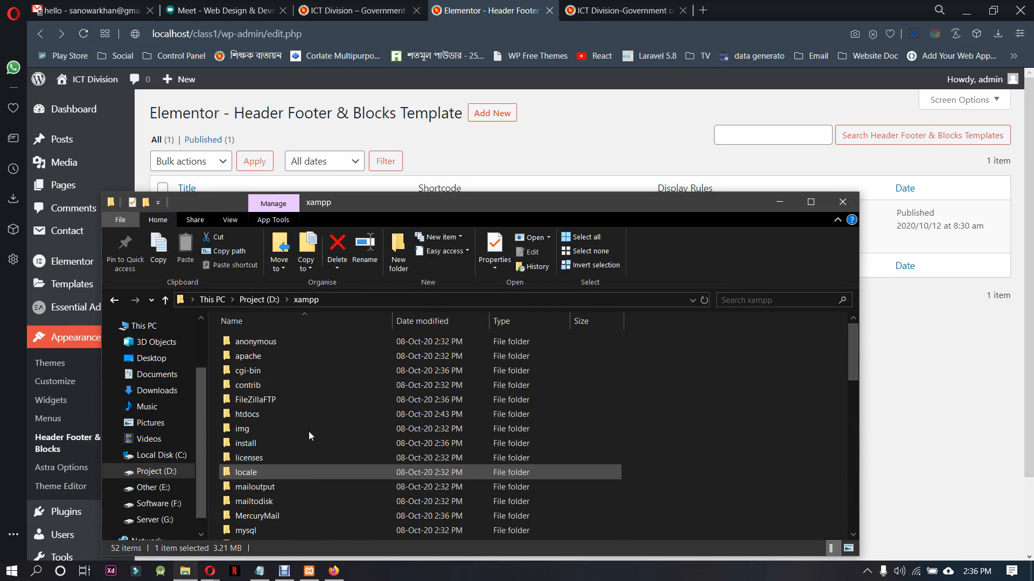
double_click(295, 408)
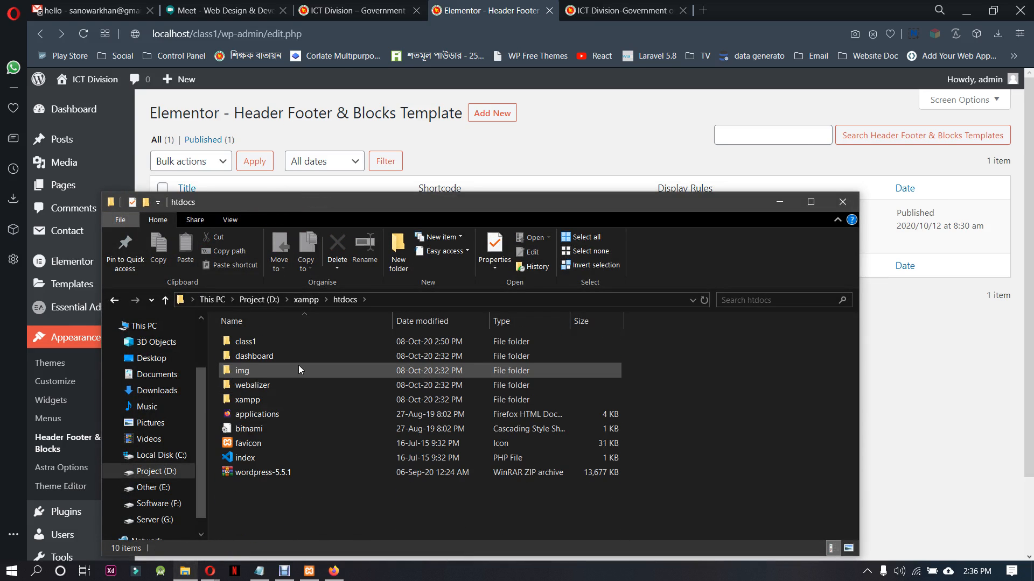
double_click(305, 342)
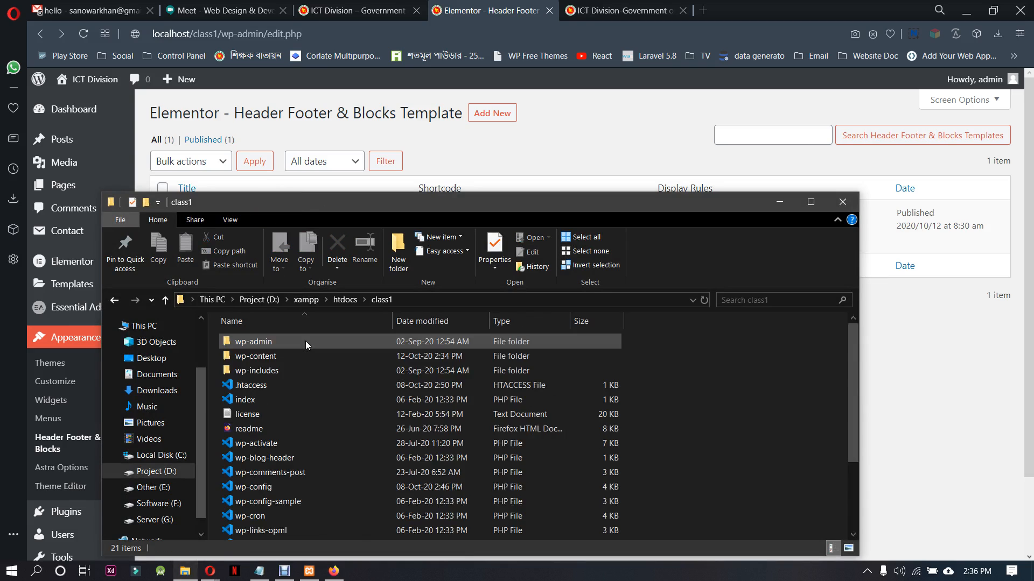
left_click(403, 385)
right_click(403, 383)
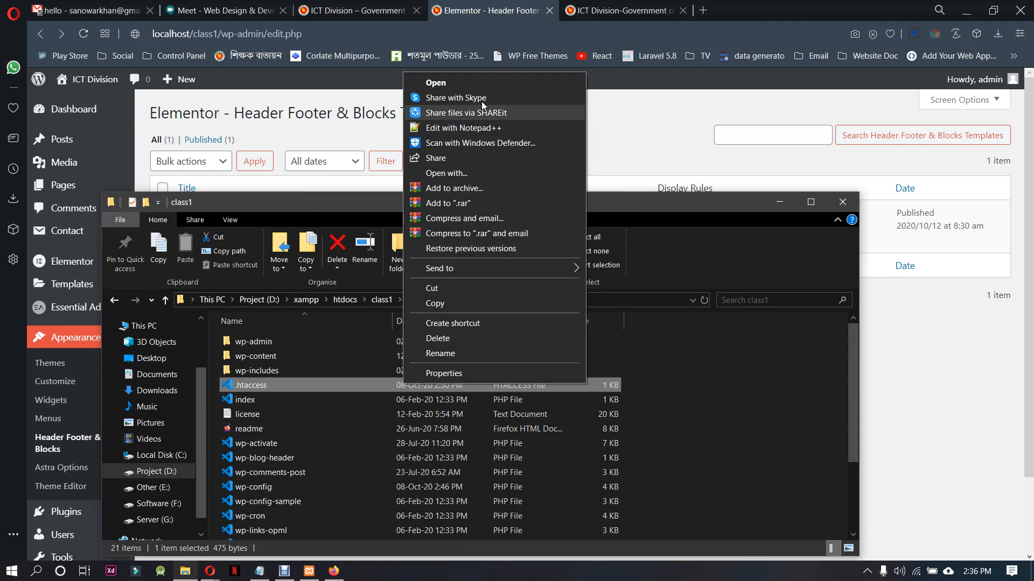
left_click(482, 83)
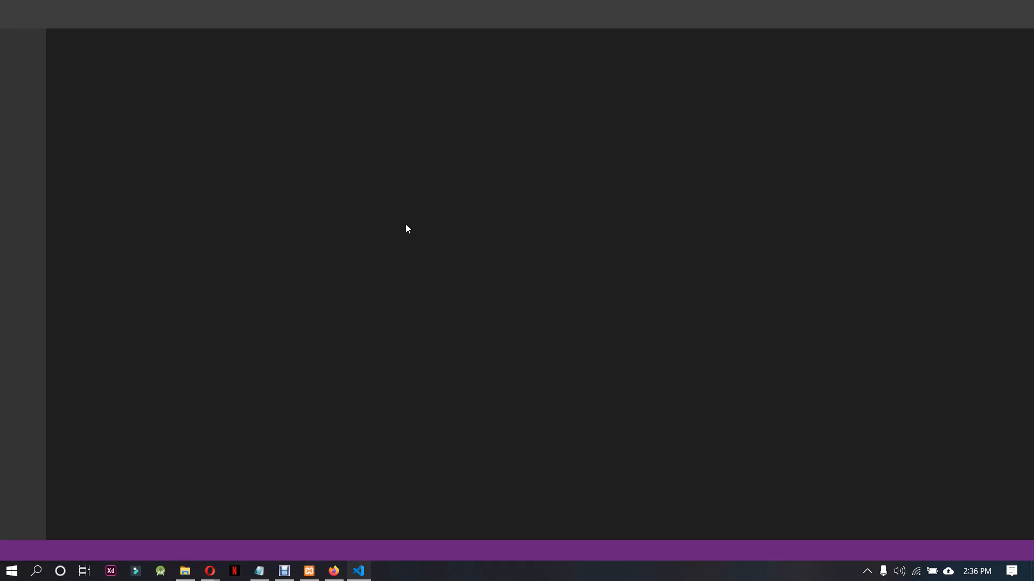
left_click(404, 258)
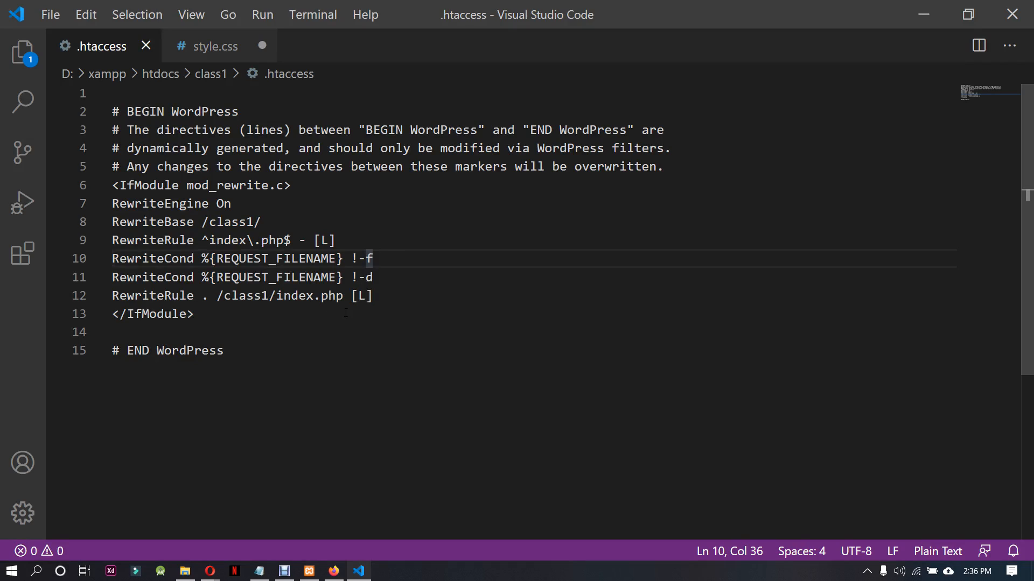
left_click_drag(289, 358, 301, 94)
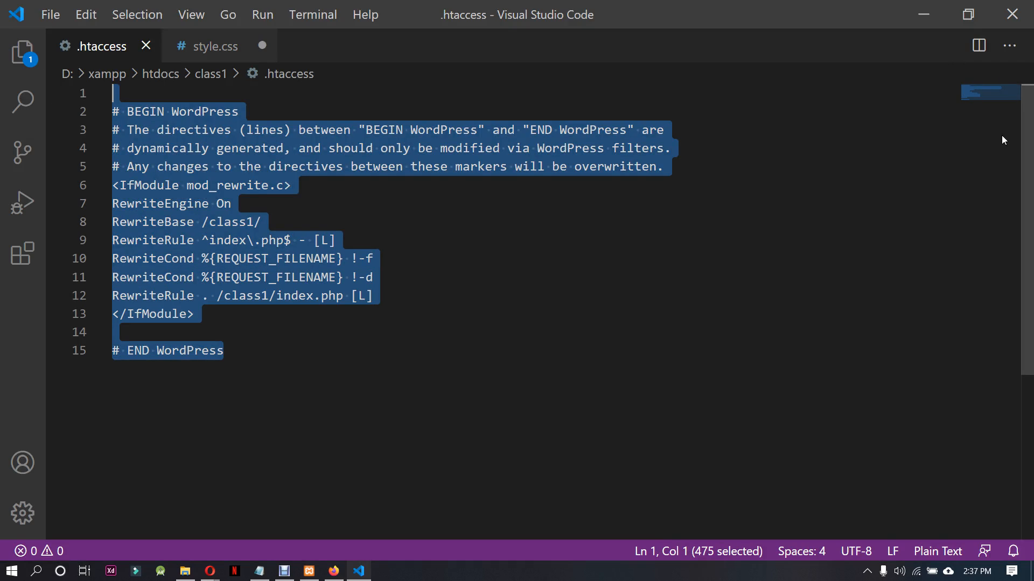
left_click(923, 15)
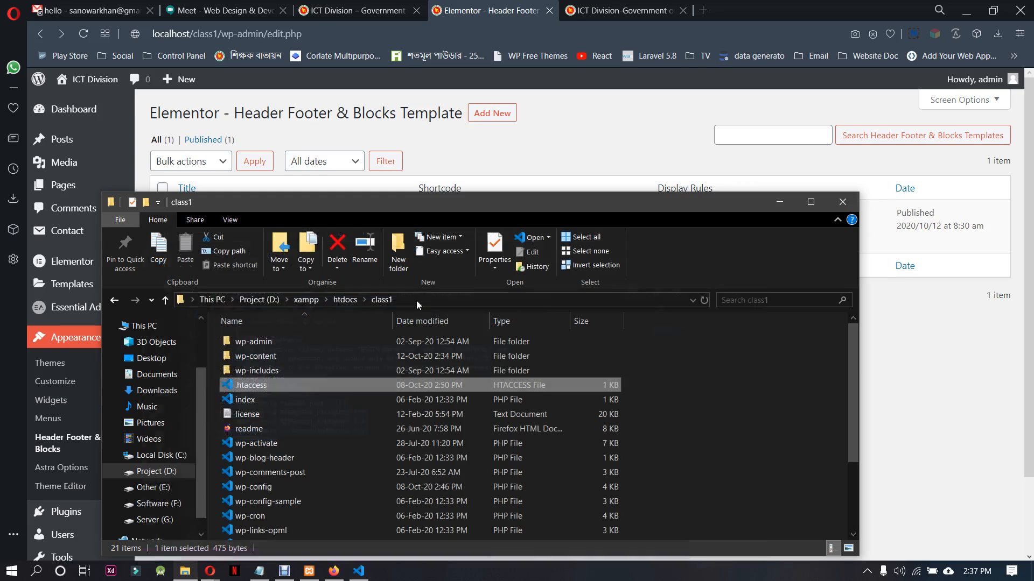
Back up the class1 site's .htaccess file by copying it to the Desktop
right_click(299, 381)
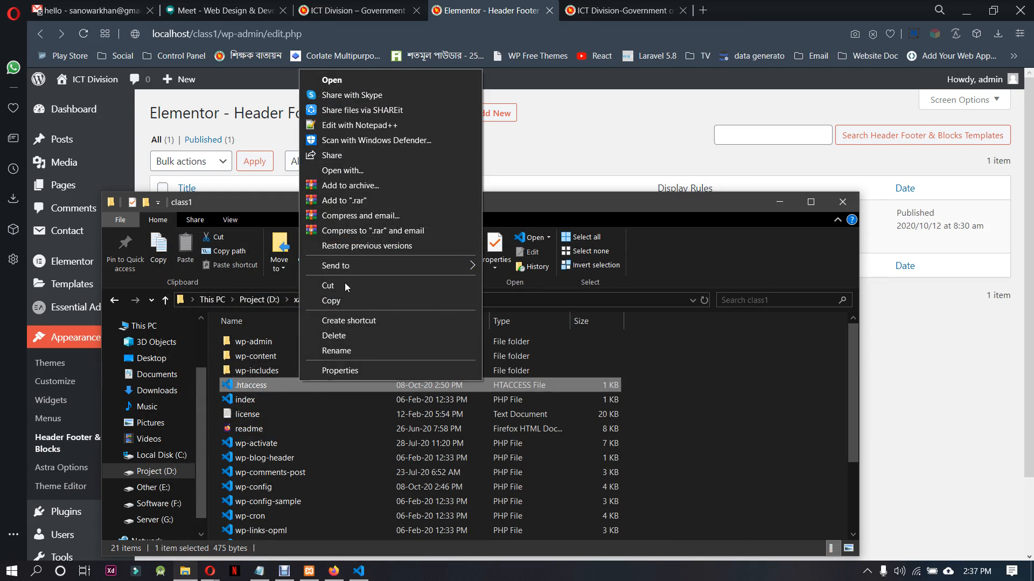
left_click(341, 299)
left_click(152, 358)
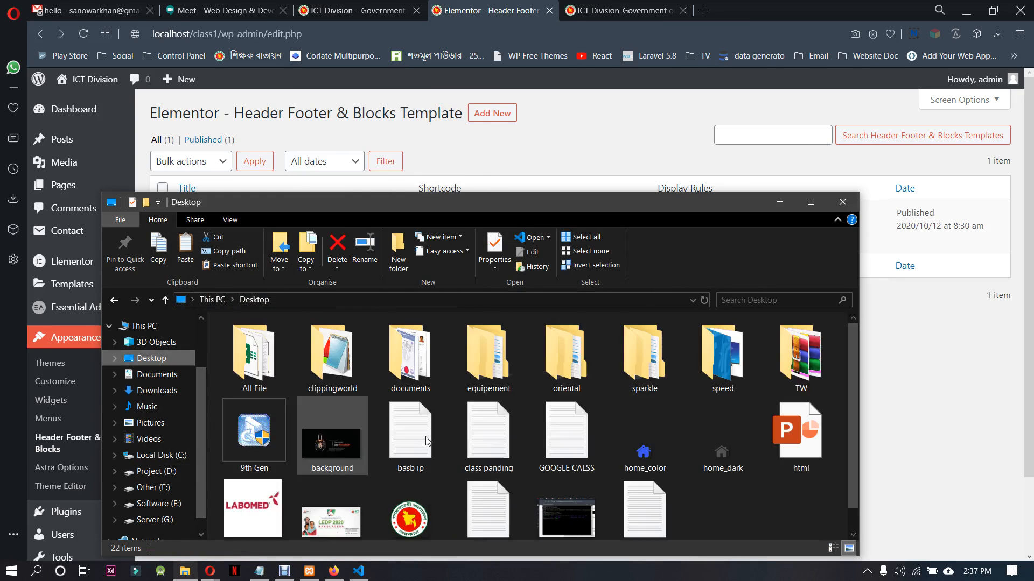
key("ctrl+v")
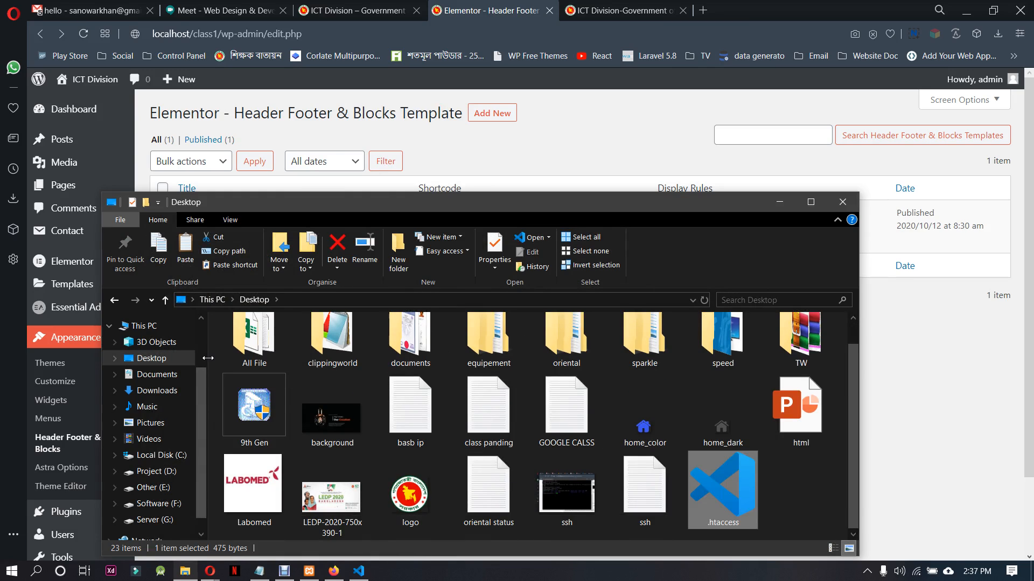
left_click(115, 300)
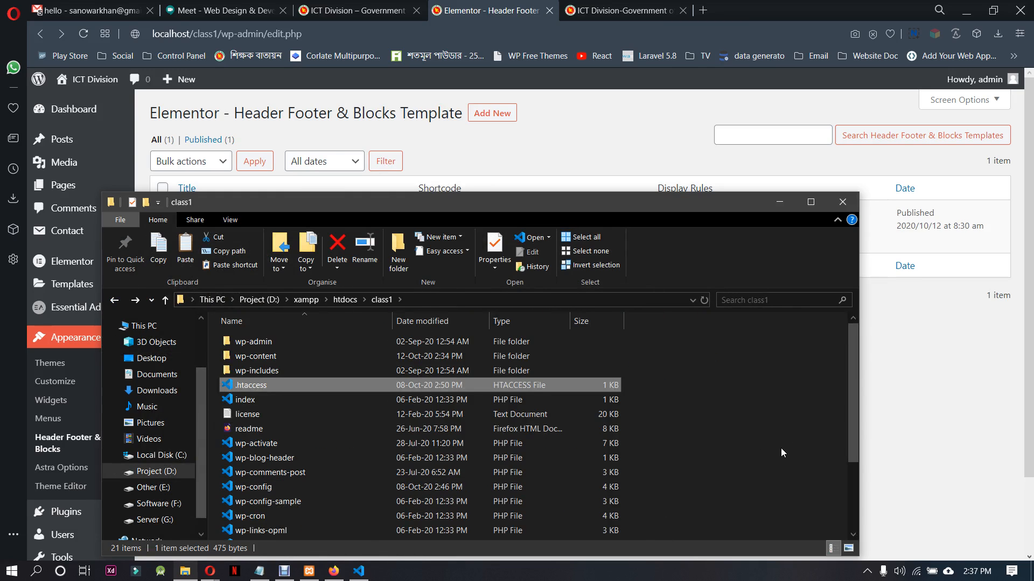
left_click(780, 200)
Reload the Header Footer & Blocks list and try again to open the header template in the Elementor editor
left_click(65, 343)
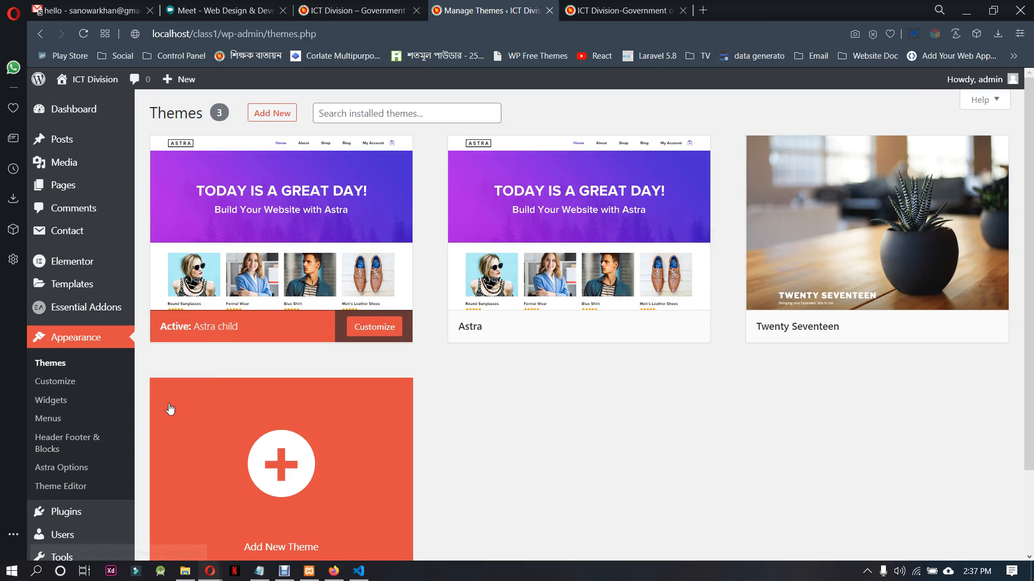
left_click(67, 438)
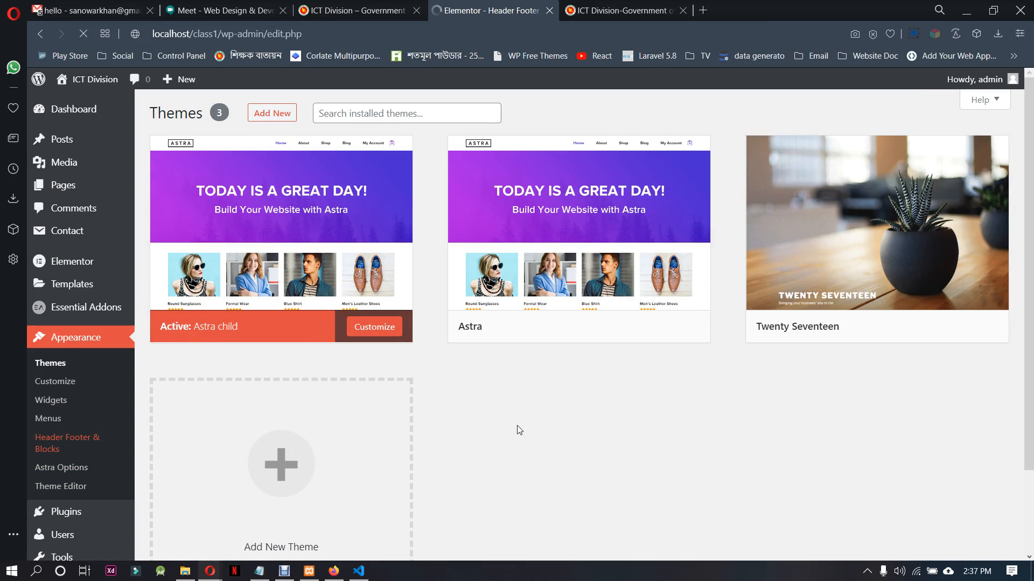
left_click(379, 233)
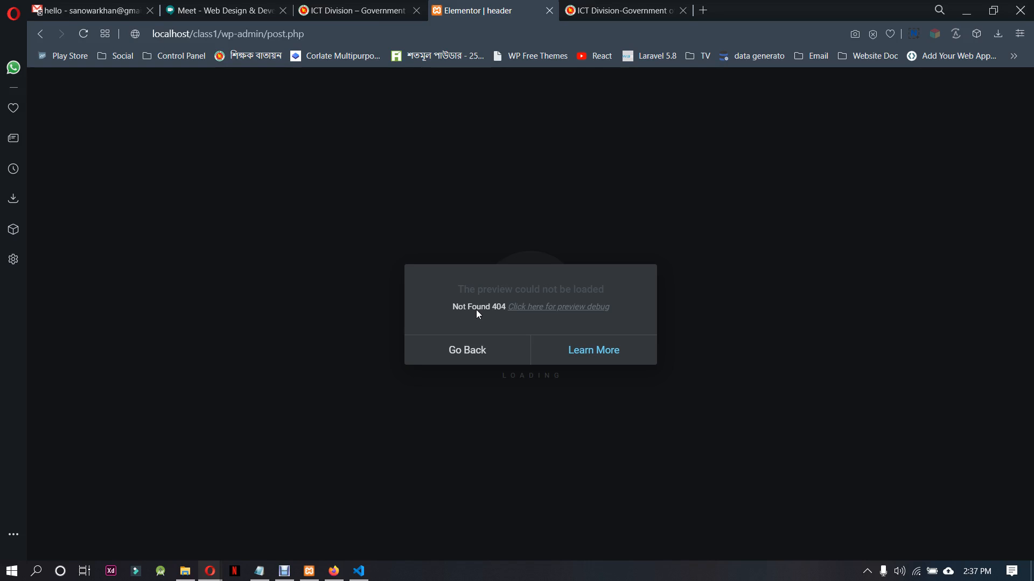
Open Elementor's help article on the preview error, read its troubleshooting advice, and return to the header template's error page
left_click(566, 352)
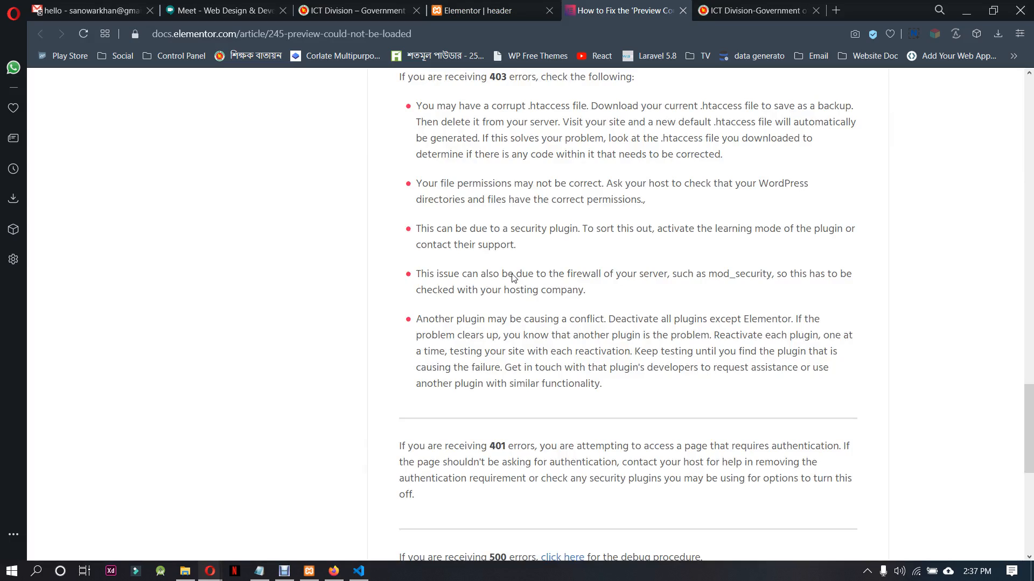
scroll(513, 279, "down", 5)
scroll(526, 375, "down", 3)
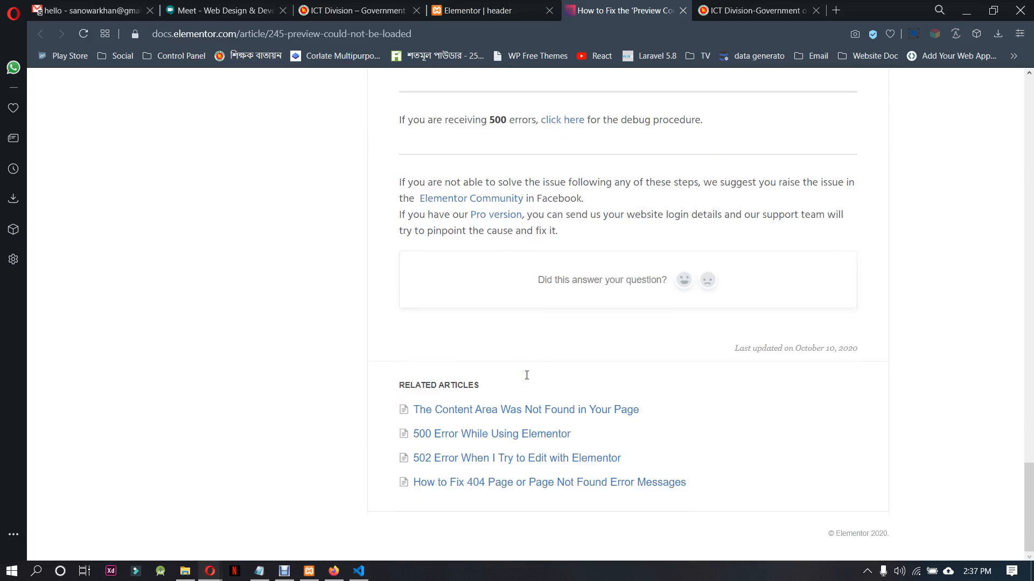
scroll(526, 375, "up", 20)
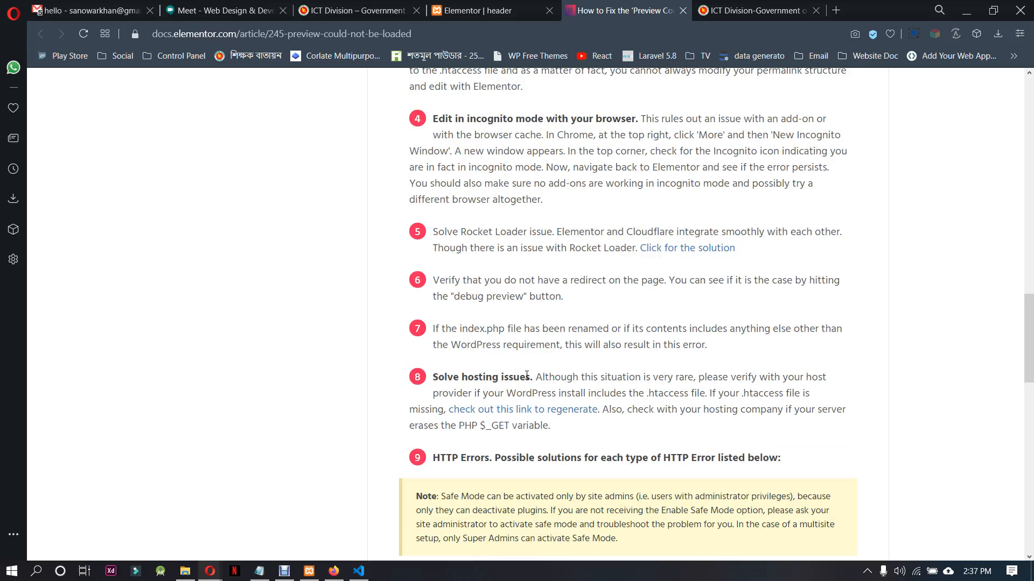
scroll(527, 375, "up", 9)
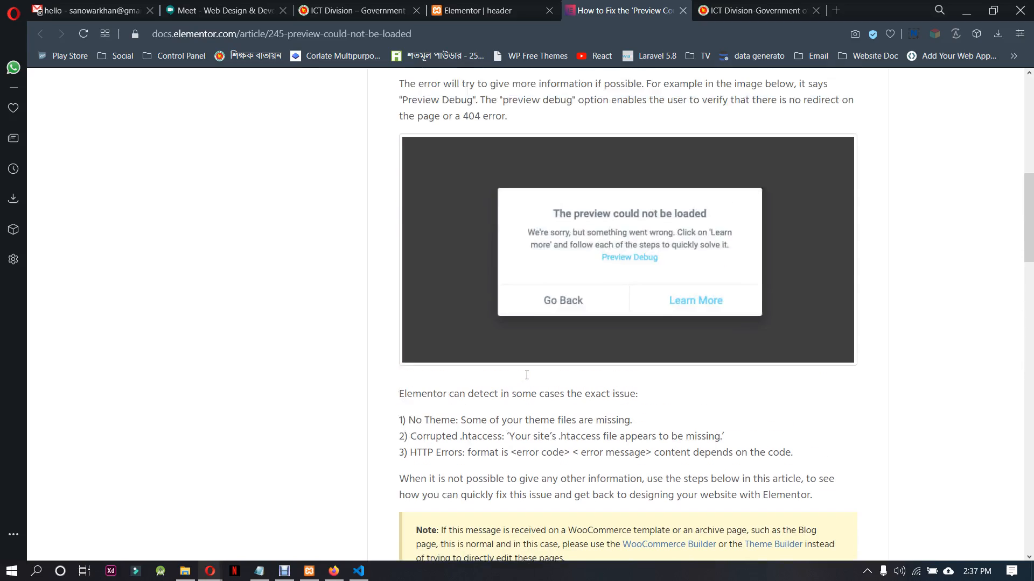
scroll(526, 375, "up", 10)
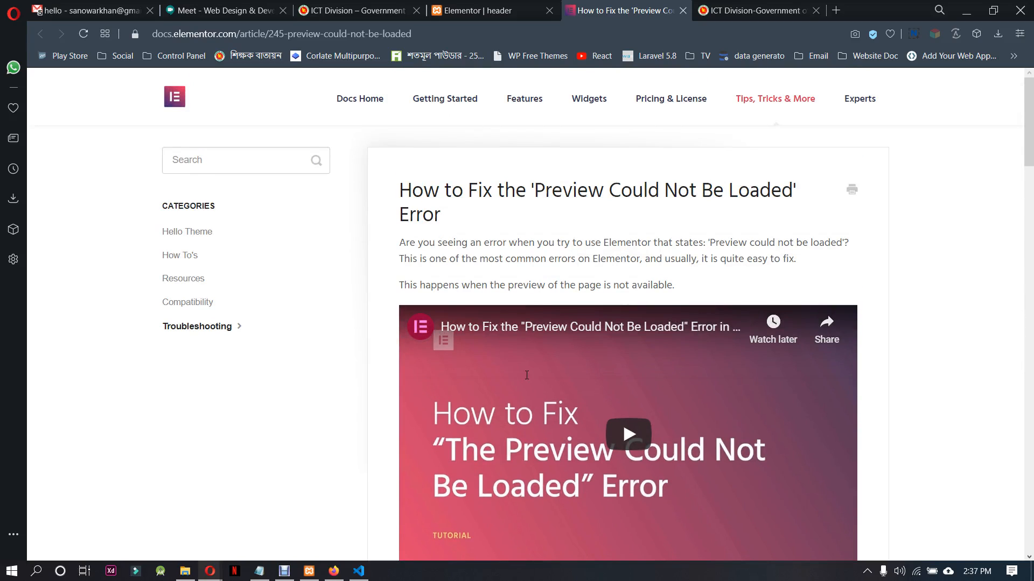
scroll(527, 376, "down", 6)
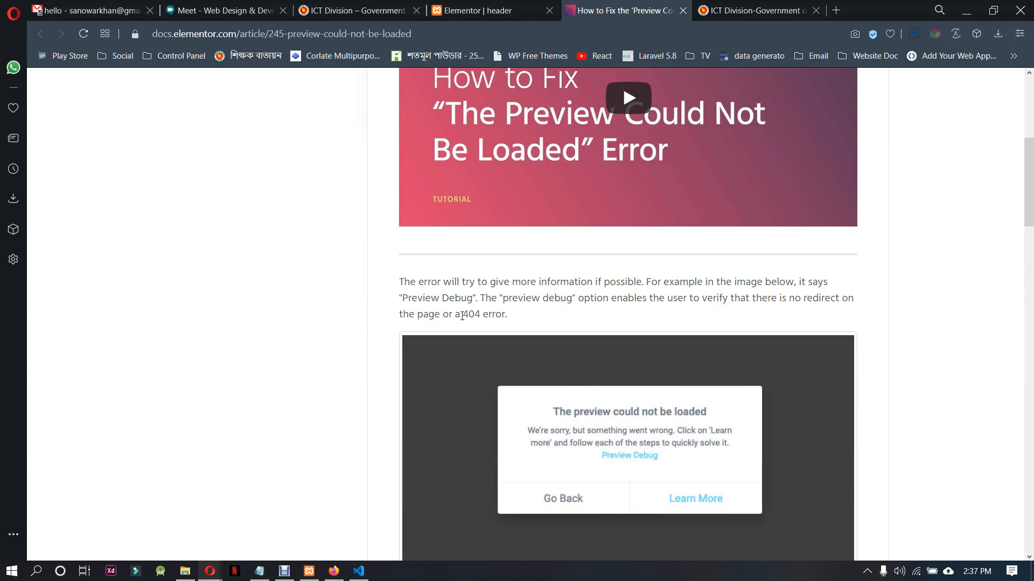
scroll(527, 353, "down", 5)
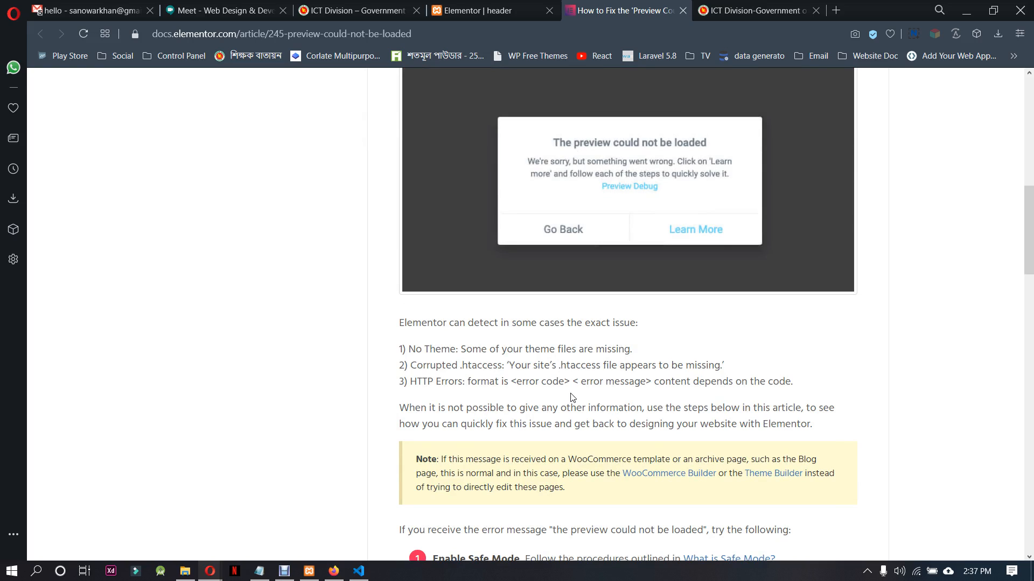
left_click(254, 5)
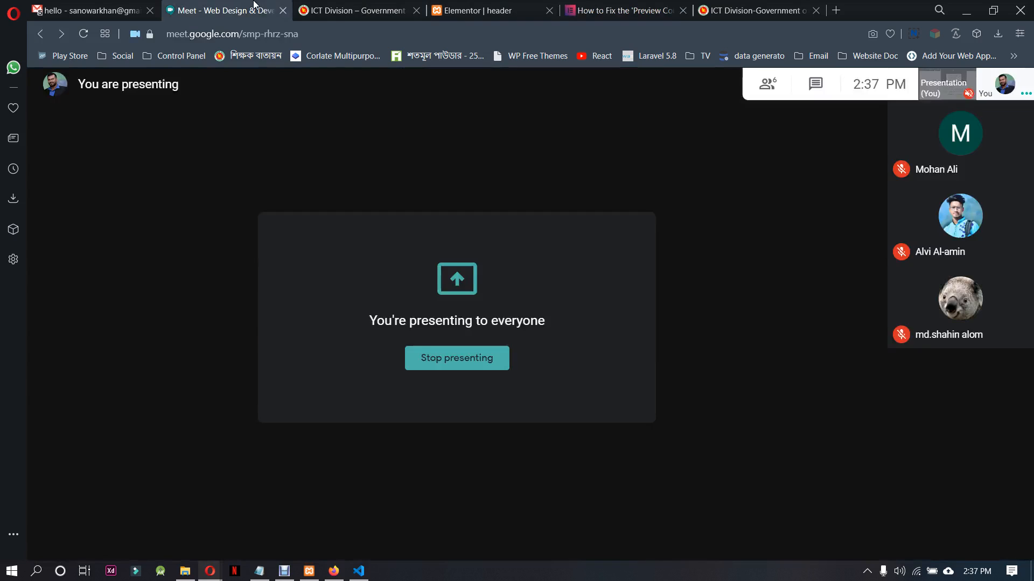
left_click(469, 10)
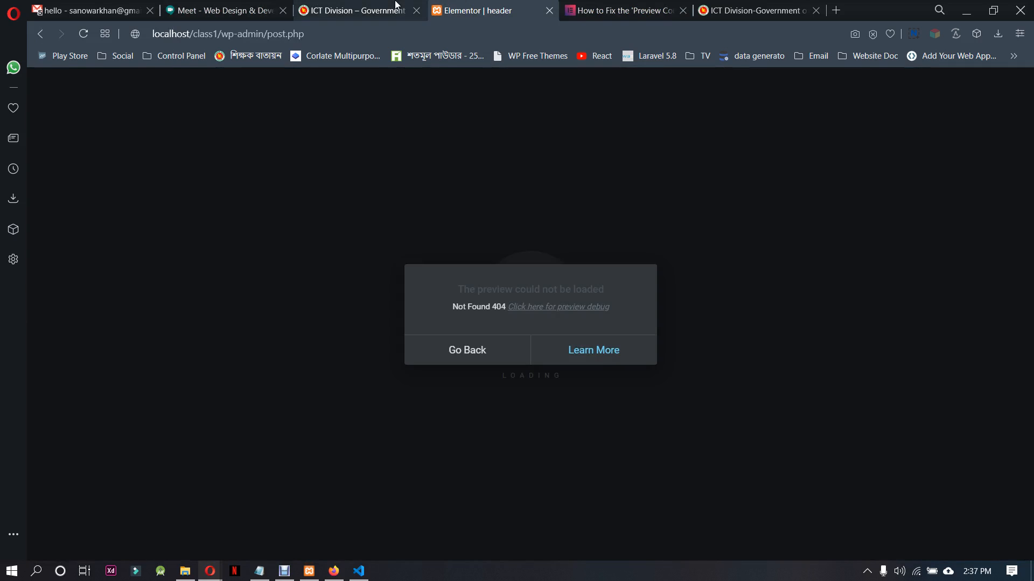
Activate the Twenty Seventeen theme and try again to open the header template in the Elementor editor
left_click(468, 350)
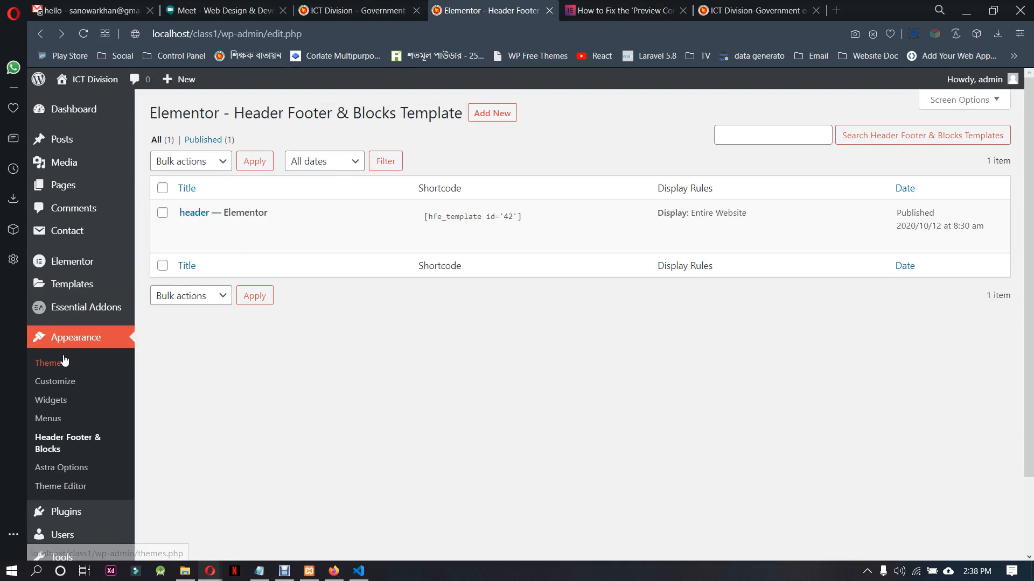
left_click(63, 365)
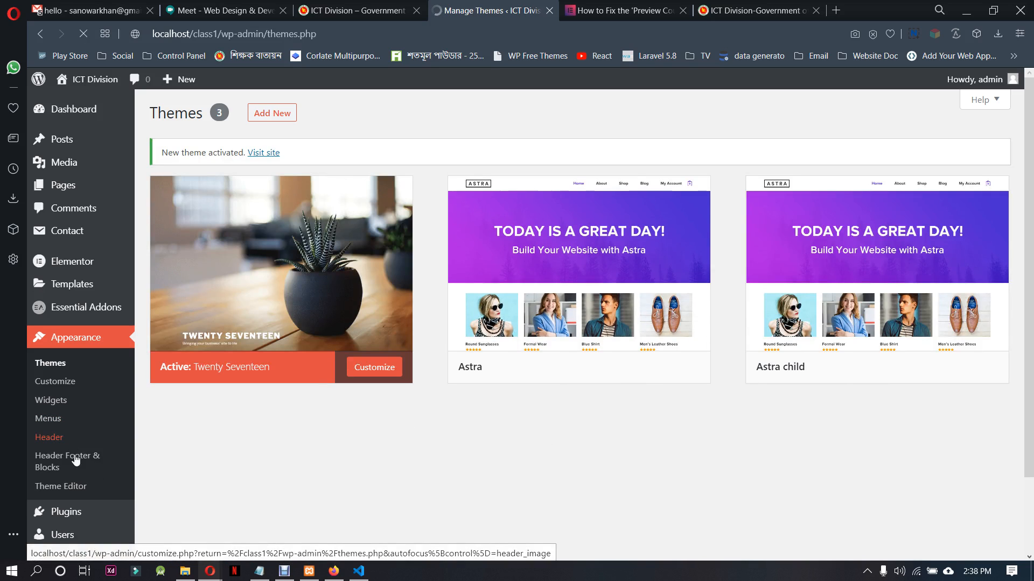
left_click(76, 460)
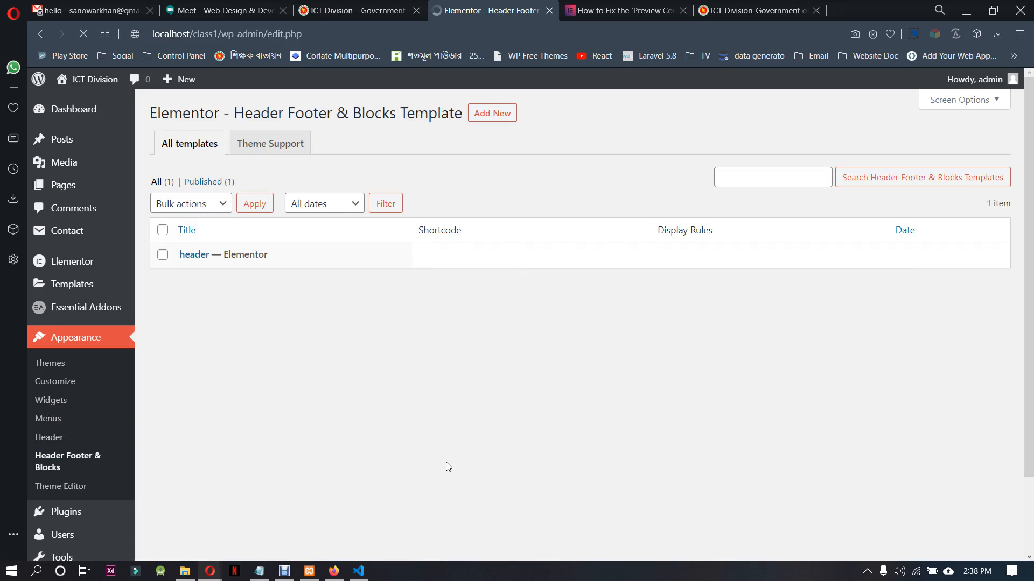
left_click(383, 272)
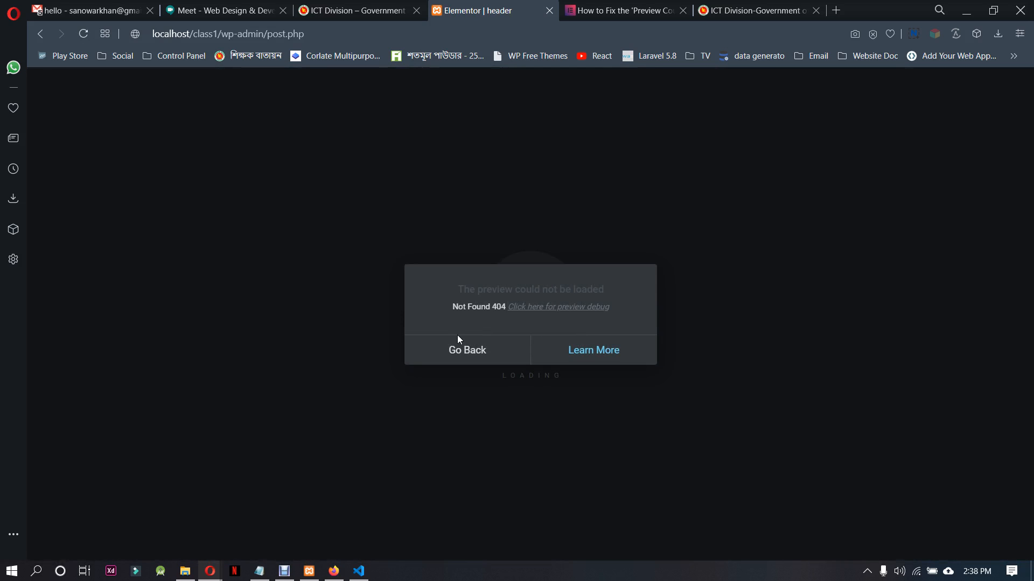
Leave the failed header preview and activate the Astra child theme
left_click(438, 347)
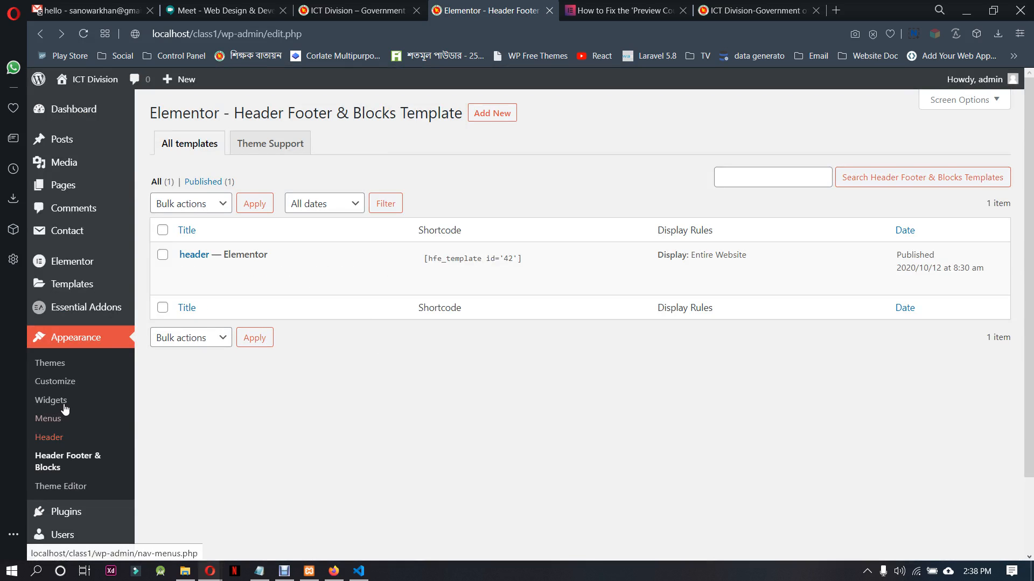
left_click(45, 364)
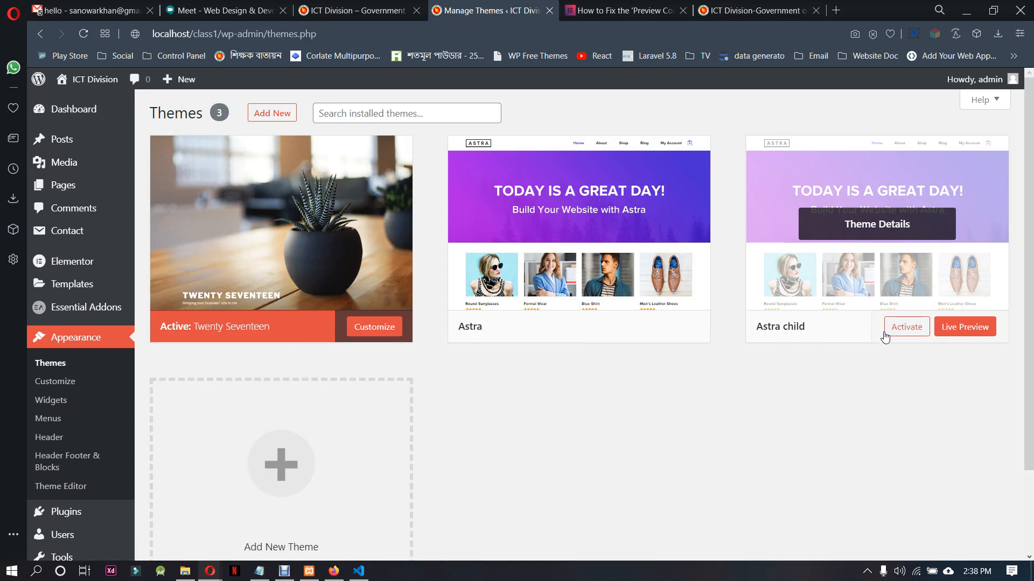
left_click(895, 327)
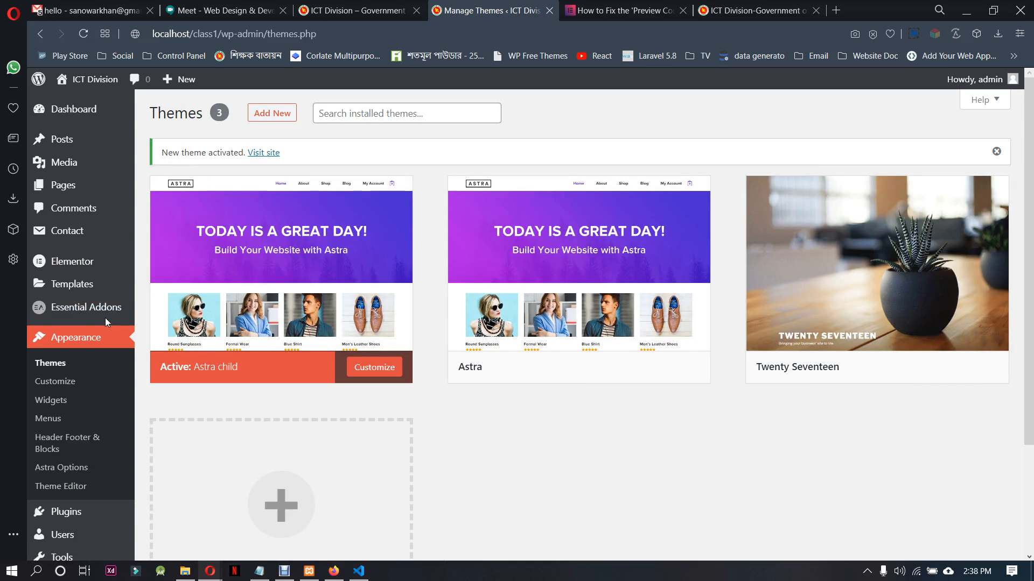
Examine the Editor role's access option in Elementor's Role Manager and look through the Getting Started page
mouse_move(84, 286)
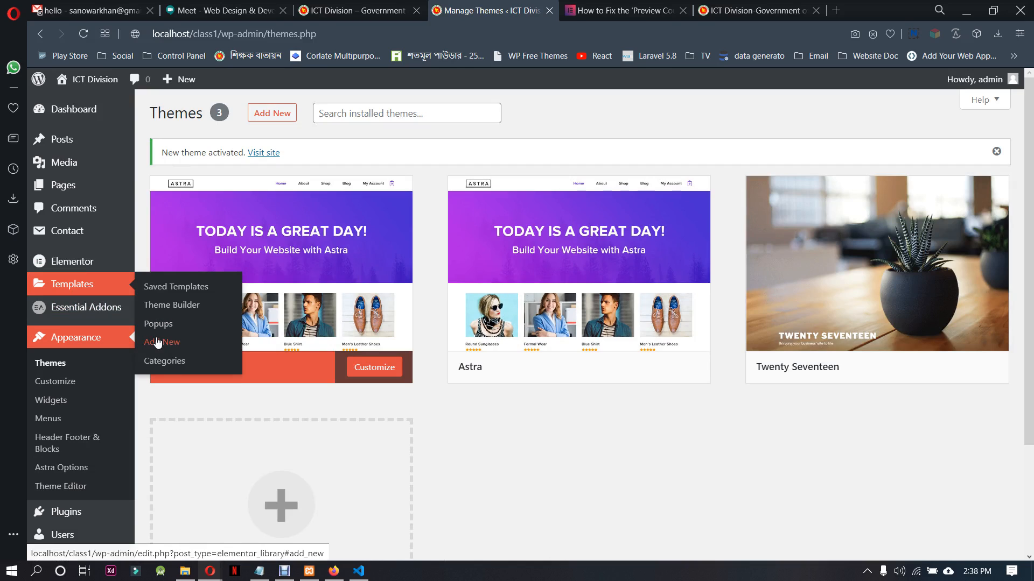
mouse_move(109, 271)
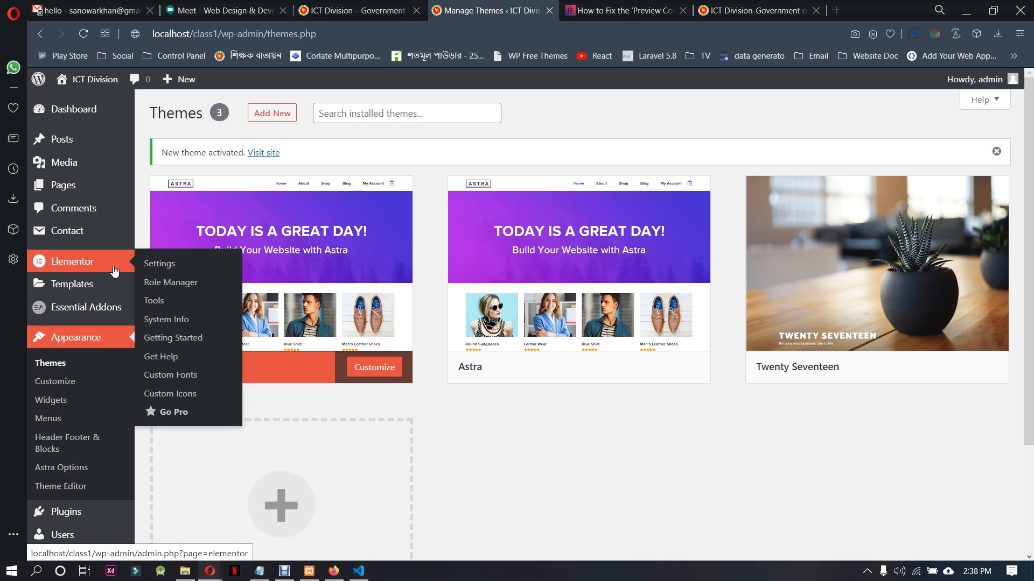
left_click(147, 282)
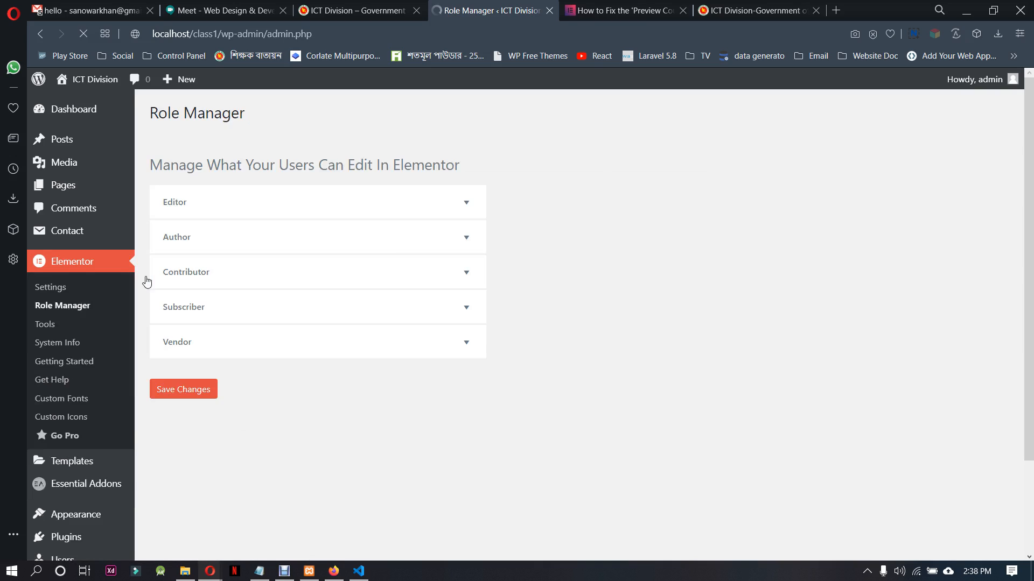
left_click(408, 215)
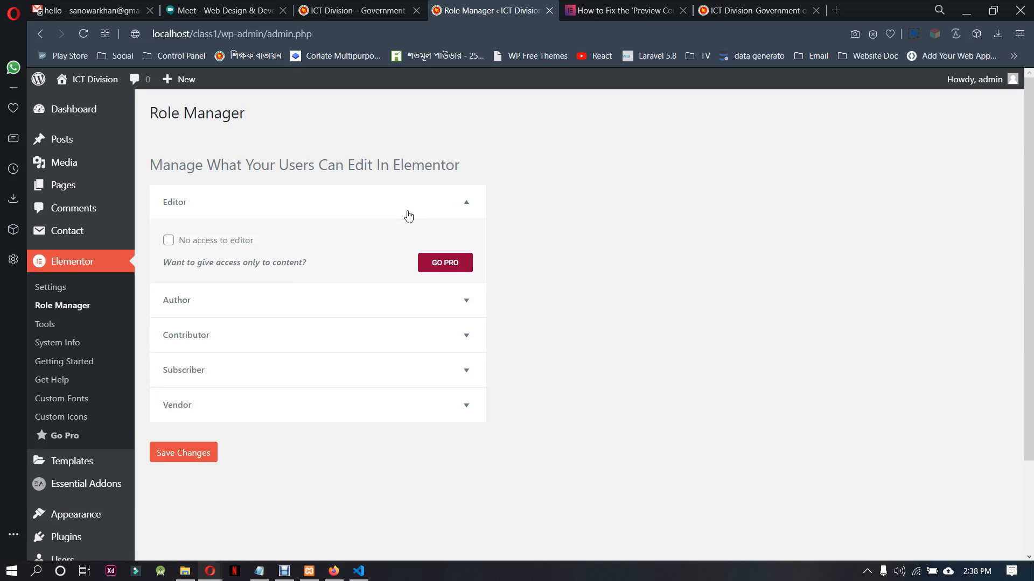
left_click(167, 242)
left_click(166, 242)
left_click(78, 363)
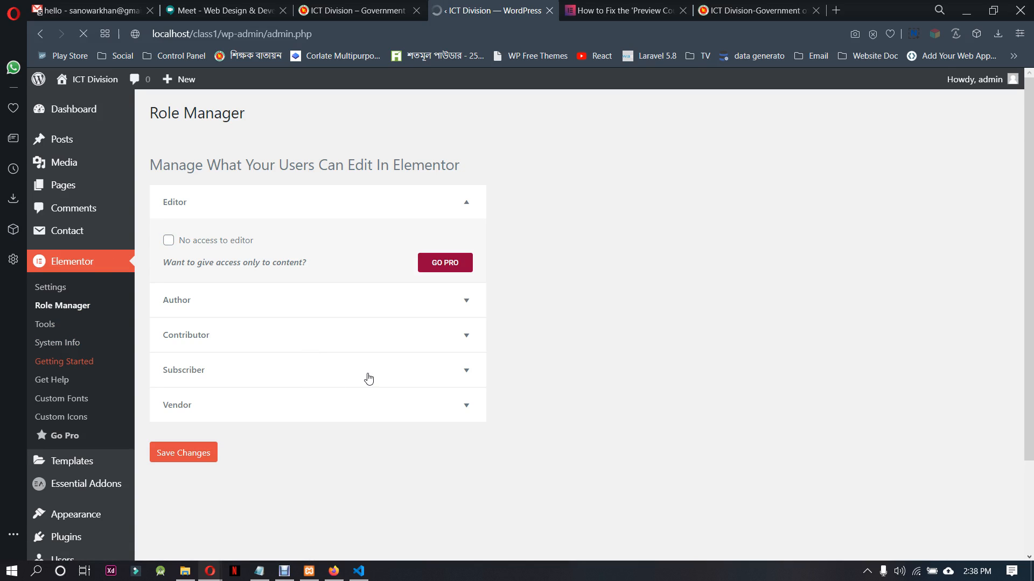
scroll(376, 372, "down", 3)
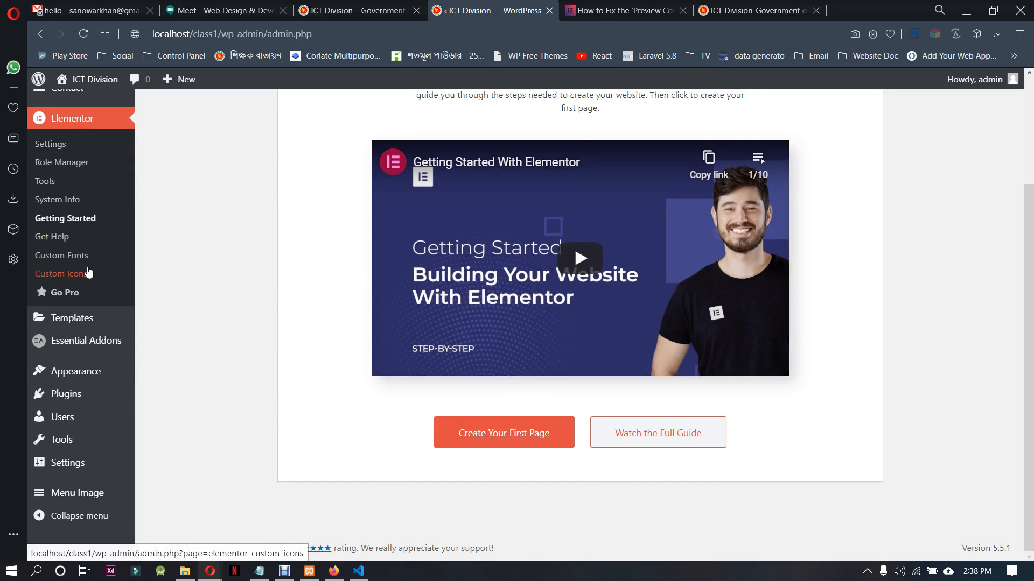
Enable all elements in the Essential Addons settings and save the settings
mouse_move(104, 326)
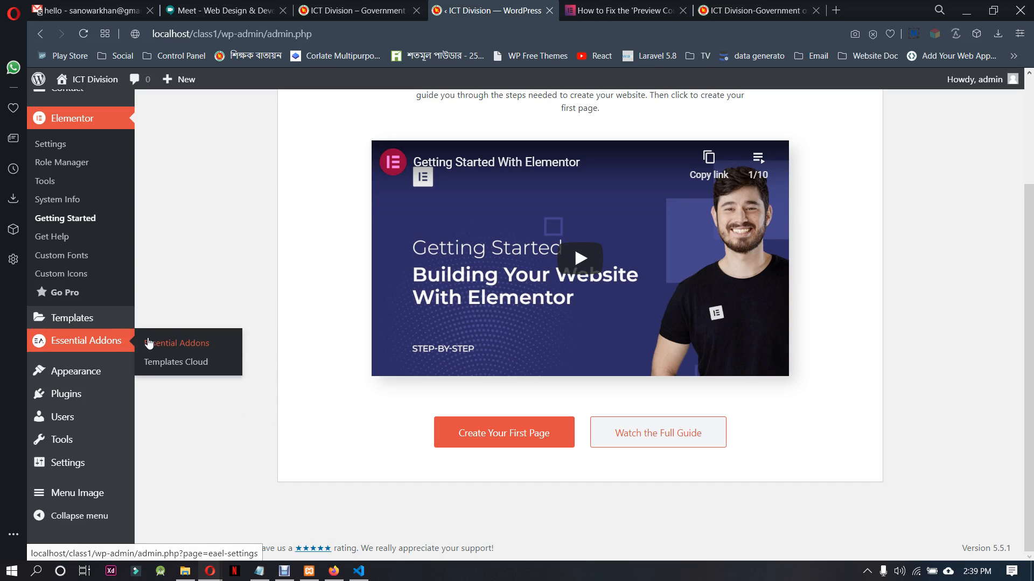
left_click(101, 345)
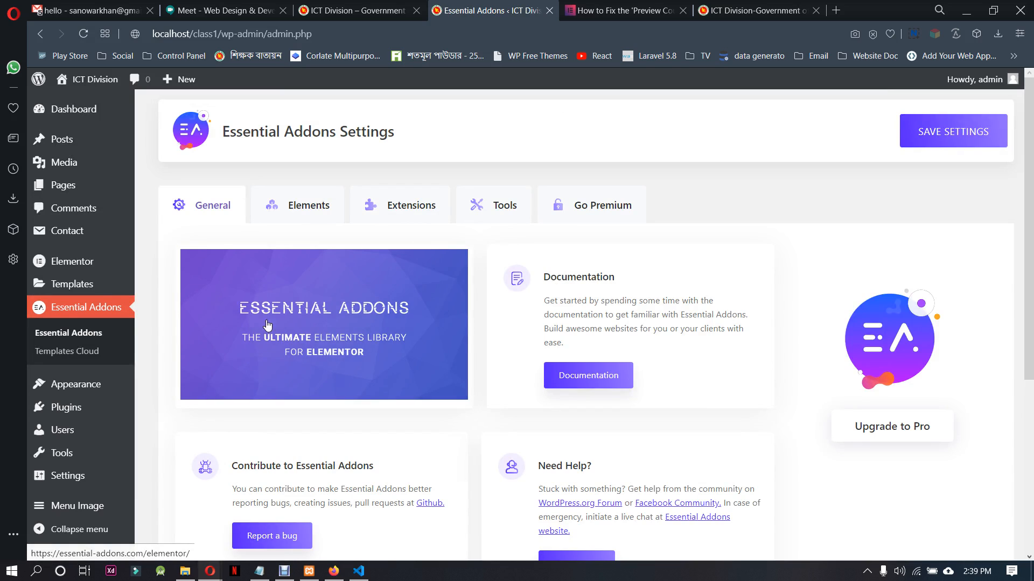
left_click(279, 209)
scroll(349, 321, "down", 5)
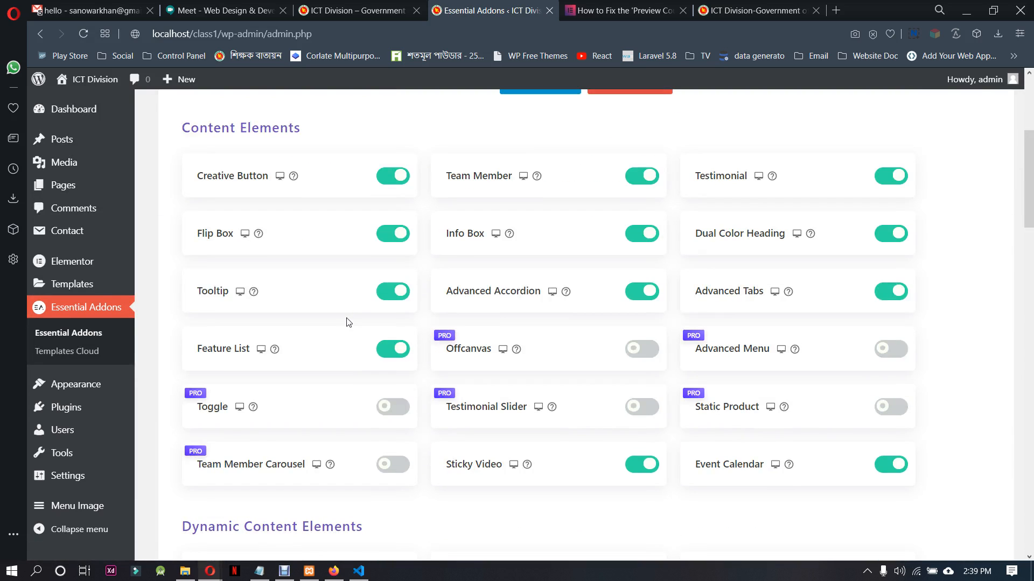
scroll(347, 321, "down", 1)
scroll(347, 322, "up", 6)
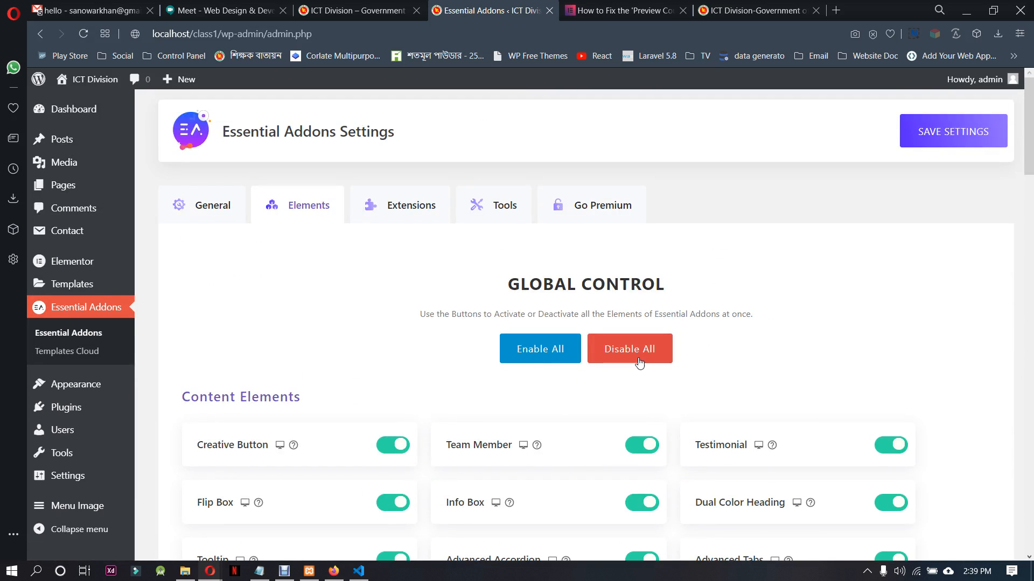
left_click(550, 348)
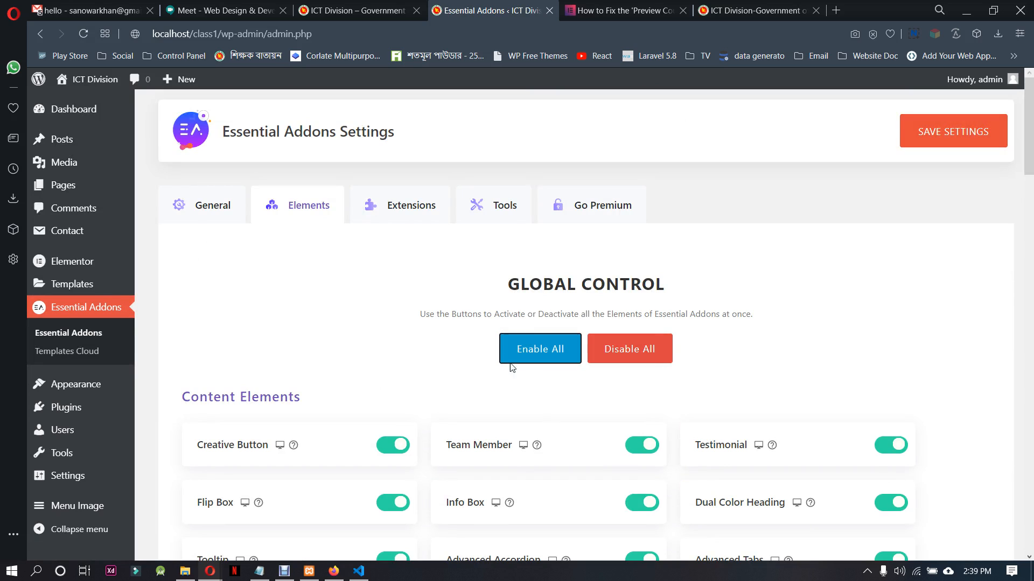
left_click(963, 136)
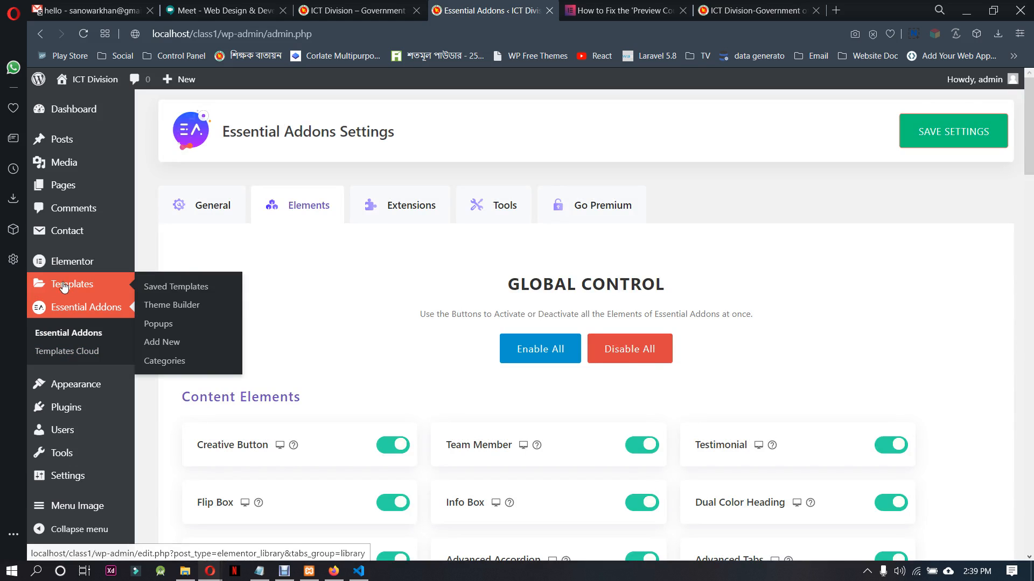
Start a new Elementor template with Section as its type, ready for a template name
left_click(180, 342)
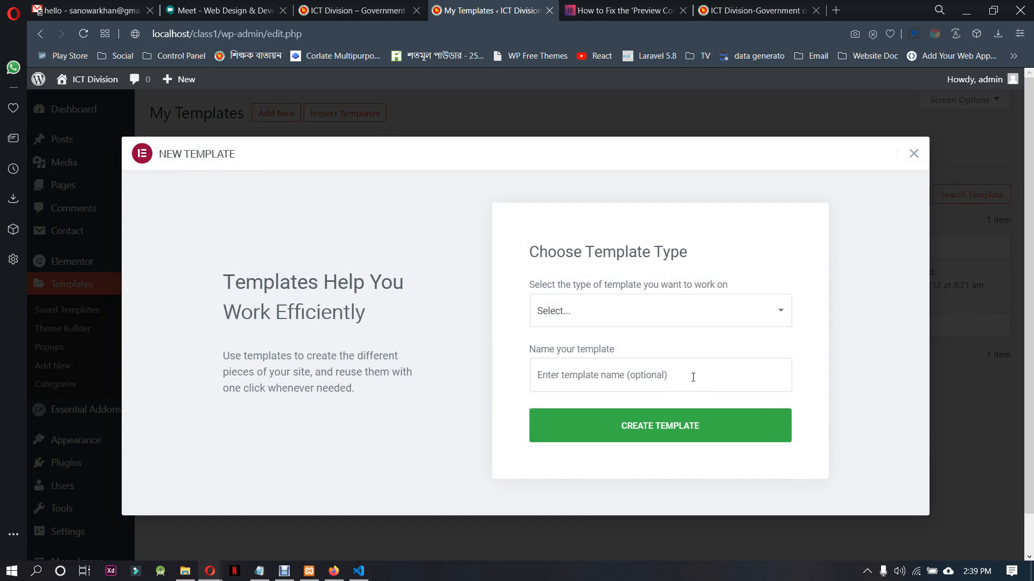
left_click(652, 322)
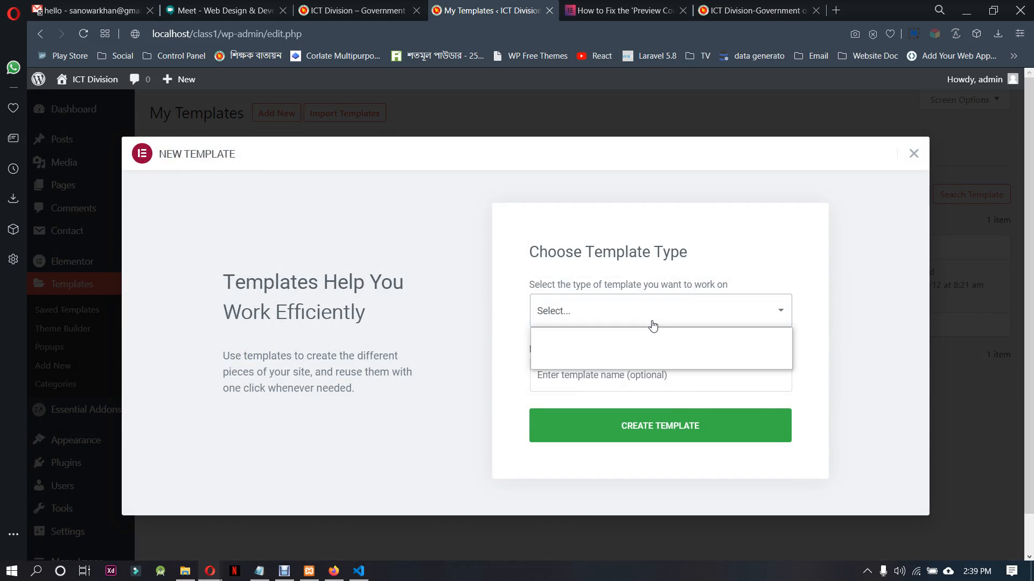
left_click(645, 361)
left_click(595, 384)
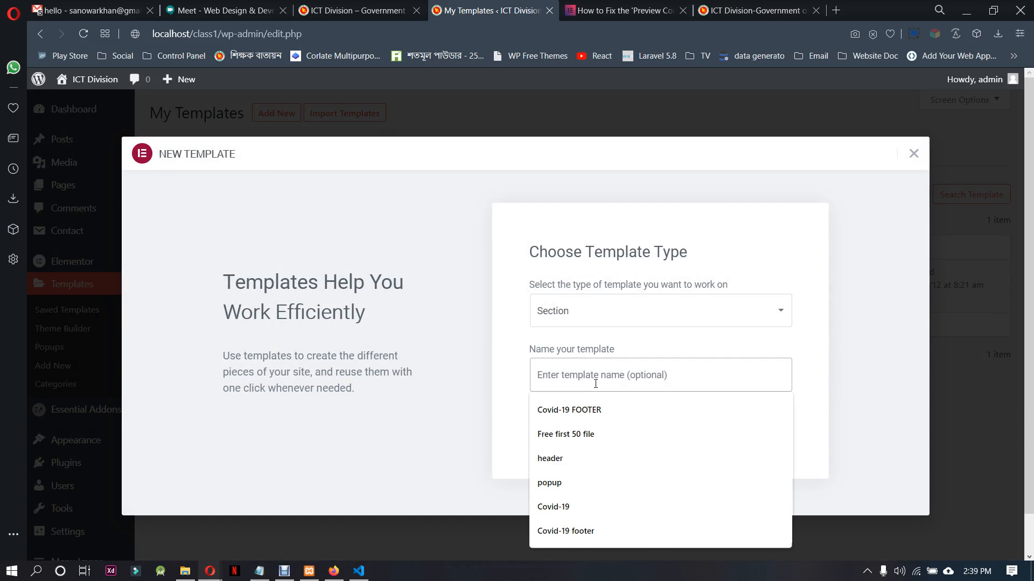
Check the required plugin list in the Notepad file, including the contact form 7 entry, and return to the new template dialog
left_click(259, 570)
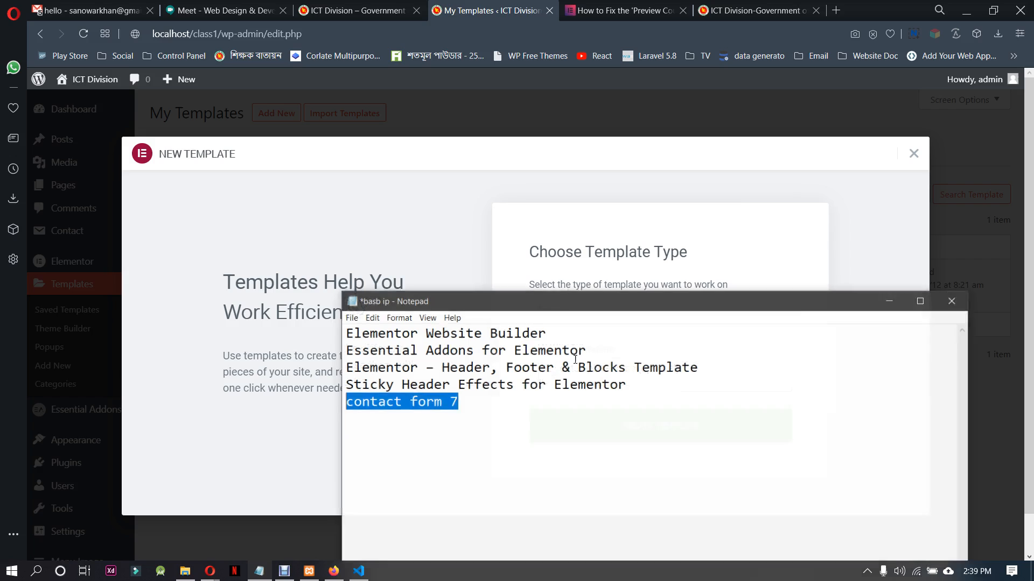
left_click(470, 404)
left_click_drag(479, 404, 350, 407)
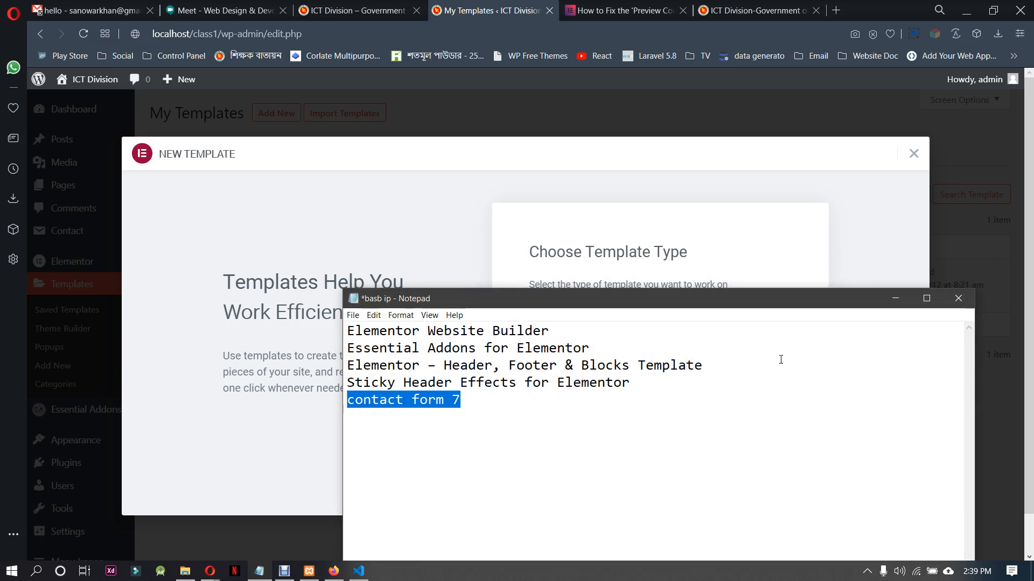
left_click(896, 298)
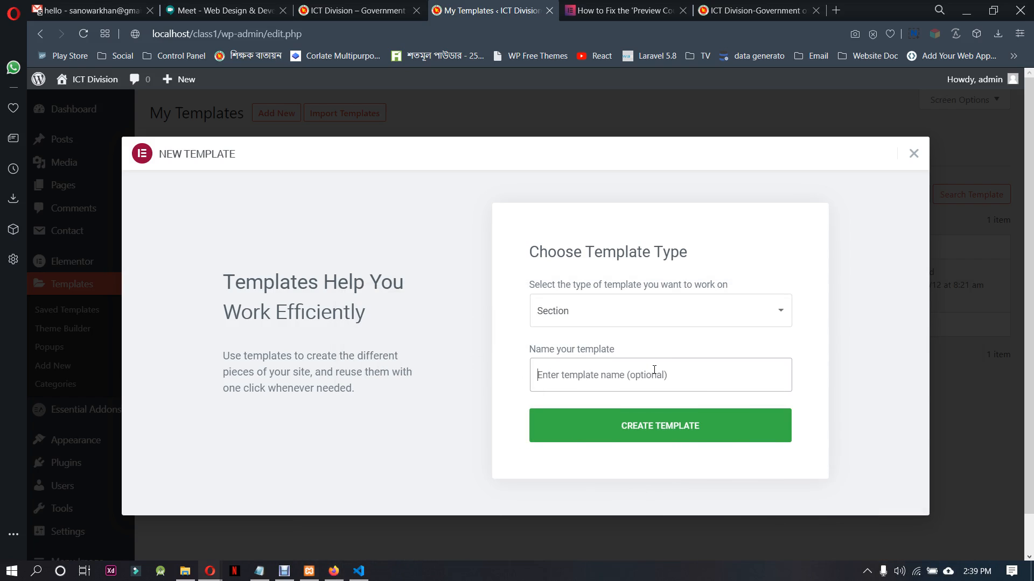
Name the Section template "header", create it, and close the article on fixing the preview error
left_click(655, 372)
type("header")
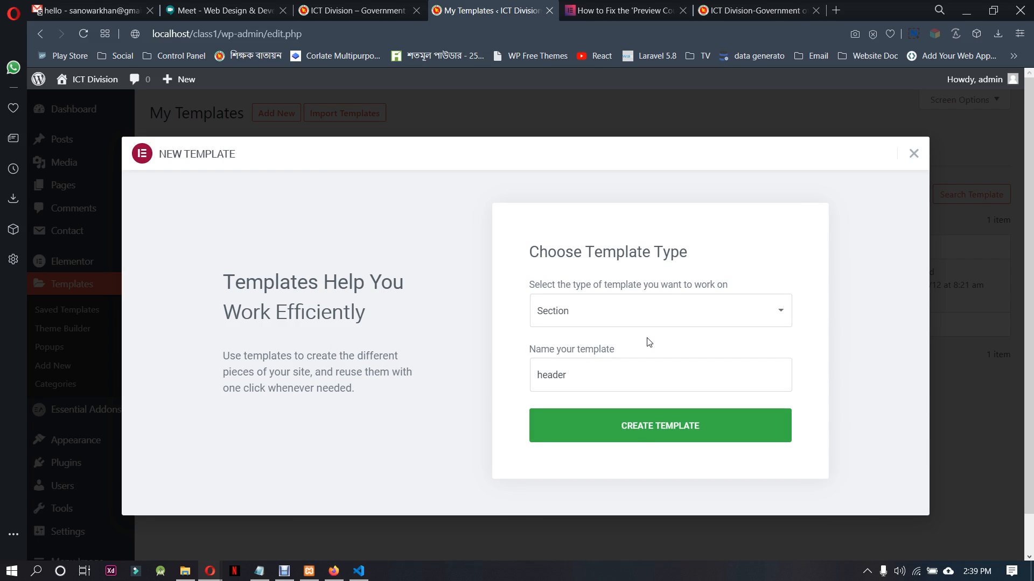
left_click(666, 434)
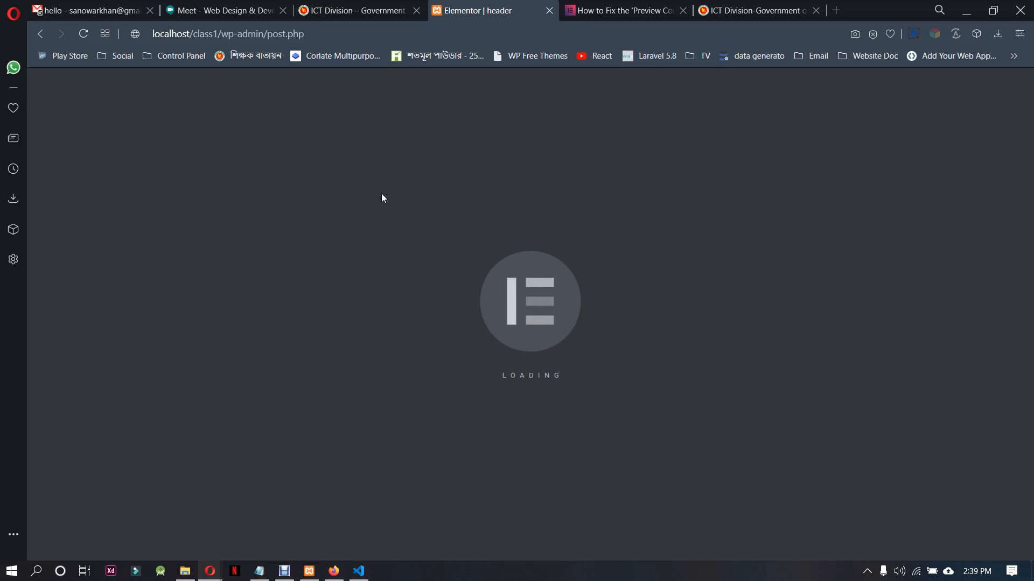
left_click(682, 11)
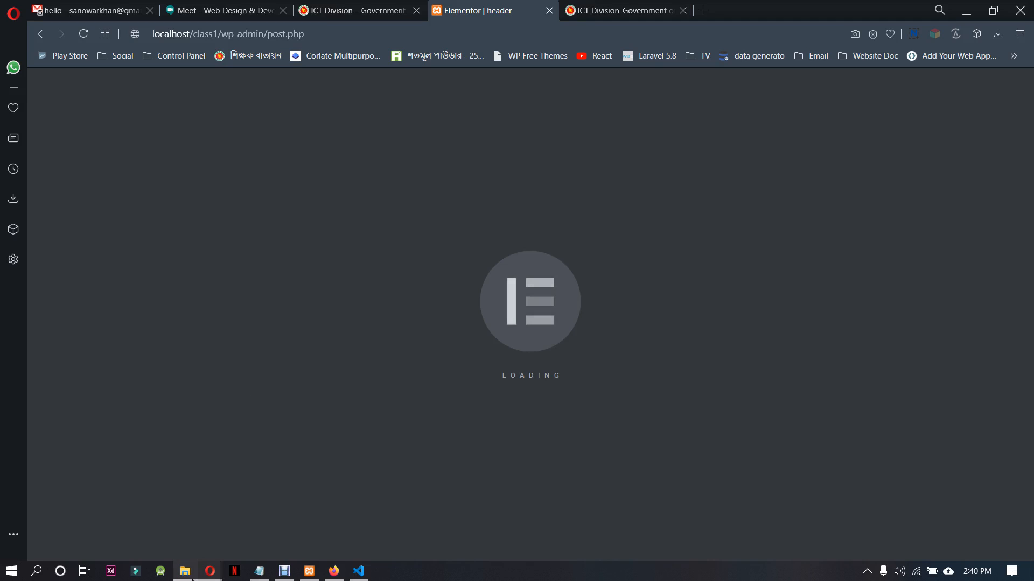
Refresh and look through the class1 site folder in File Explorer, and return to the browser
left_click(185, 570)
scroll(299, 438, "down", 1)
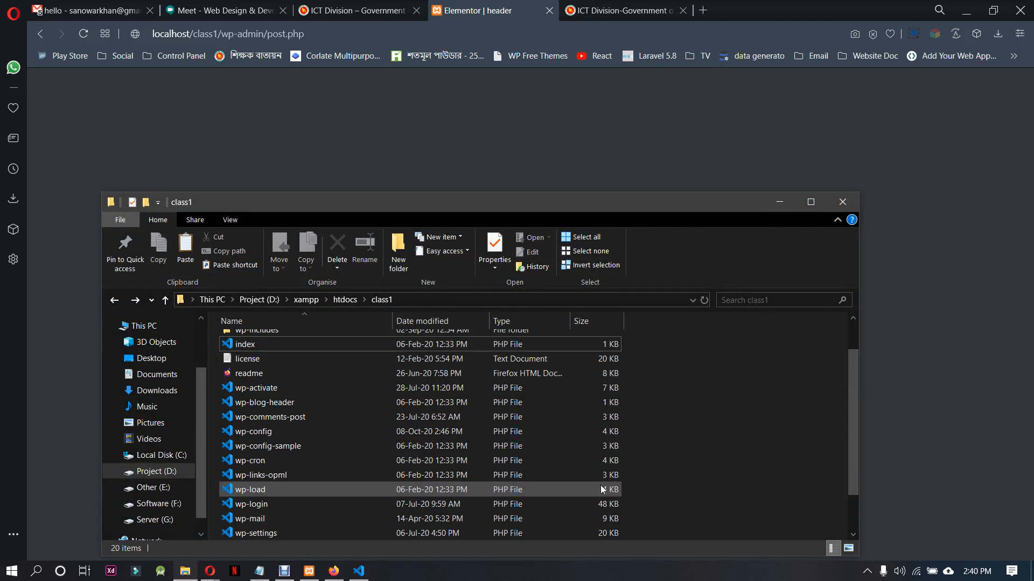
right_click(703, 396)
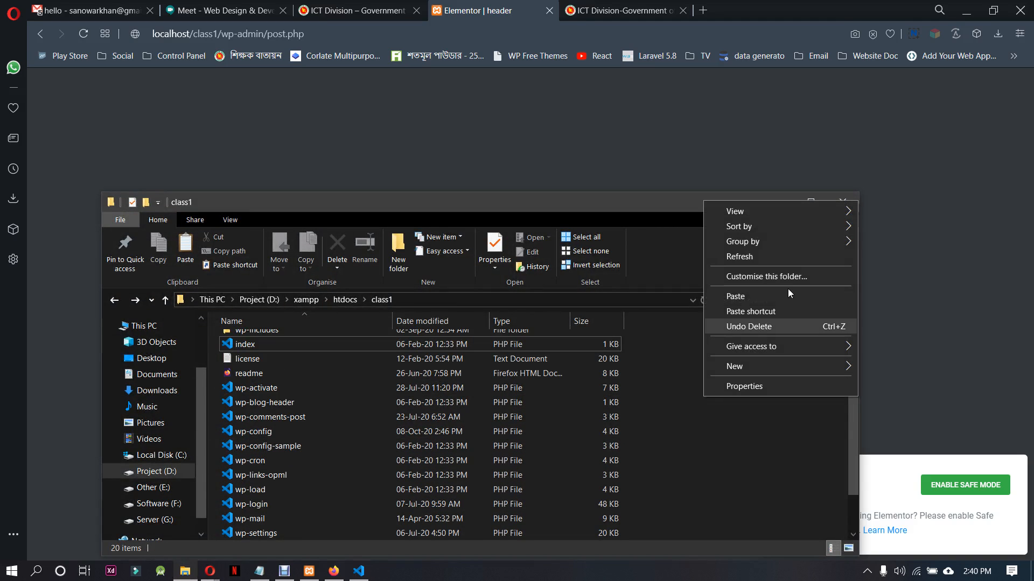
left_click(778, 257)
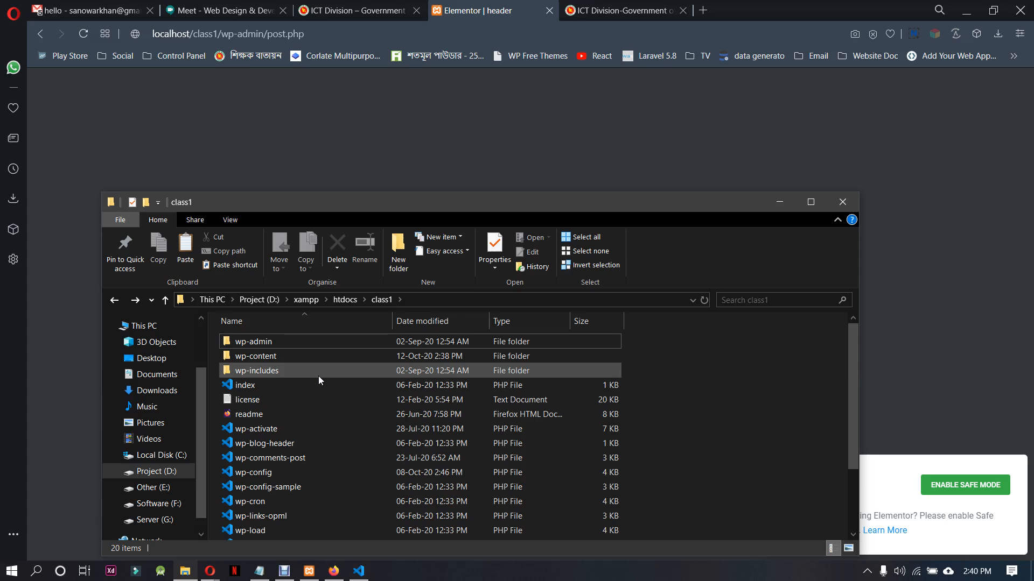
scroll(318, 377, "down", 2)
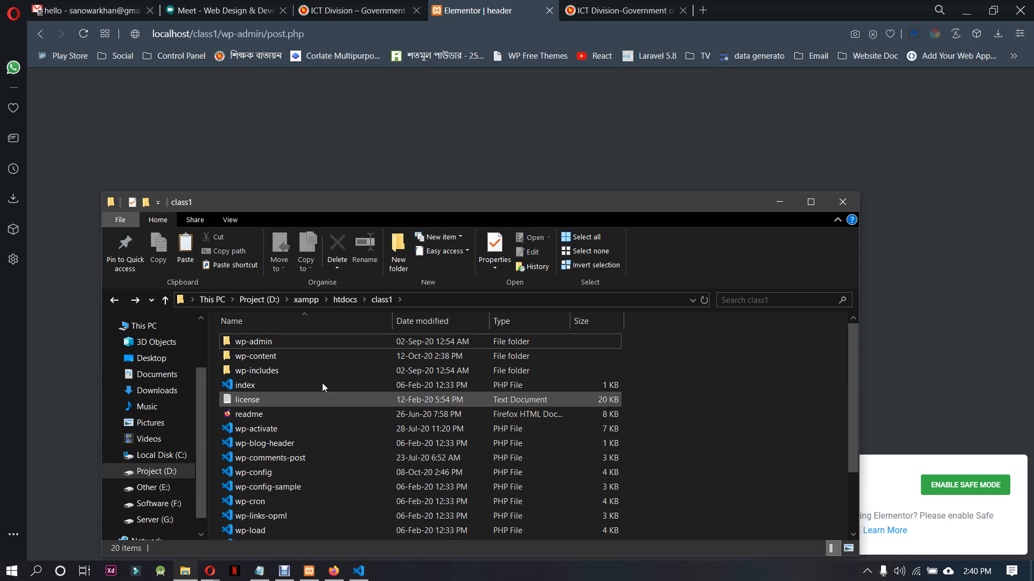
left_click(785, 204)
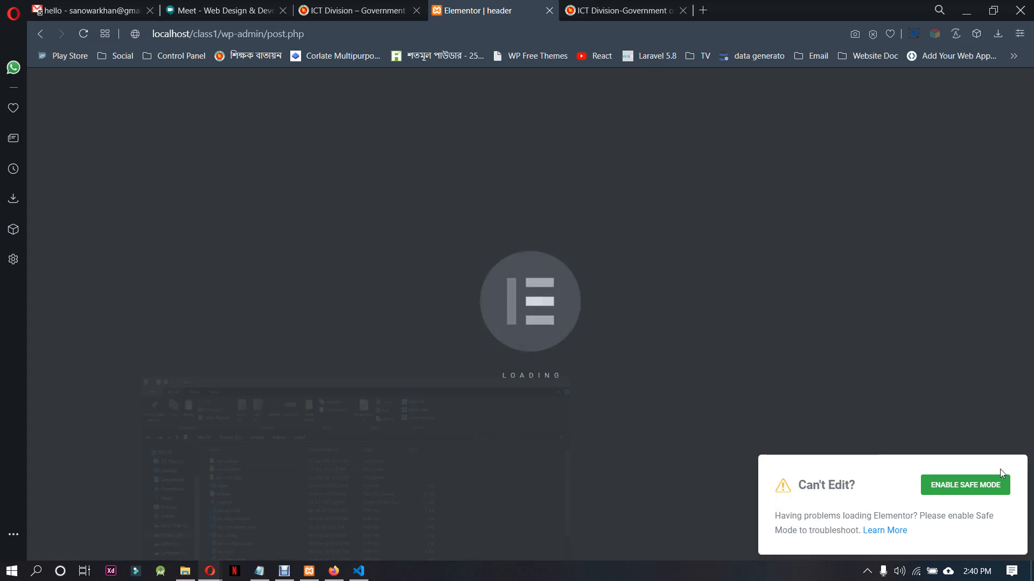
Try loading the header template's editor in Elementor Safe Mode, and disable Safe Mode again
key("F5")
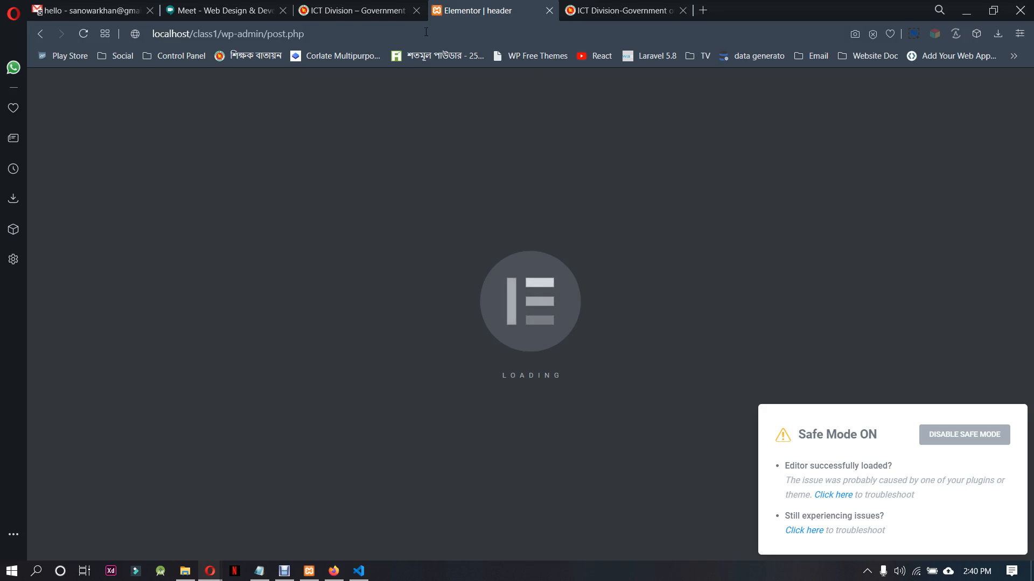
left_click(353, 11)
left_click(474, 10)
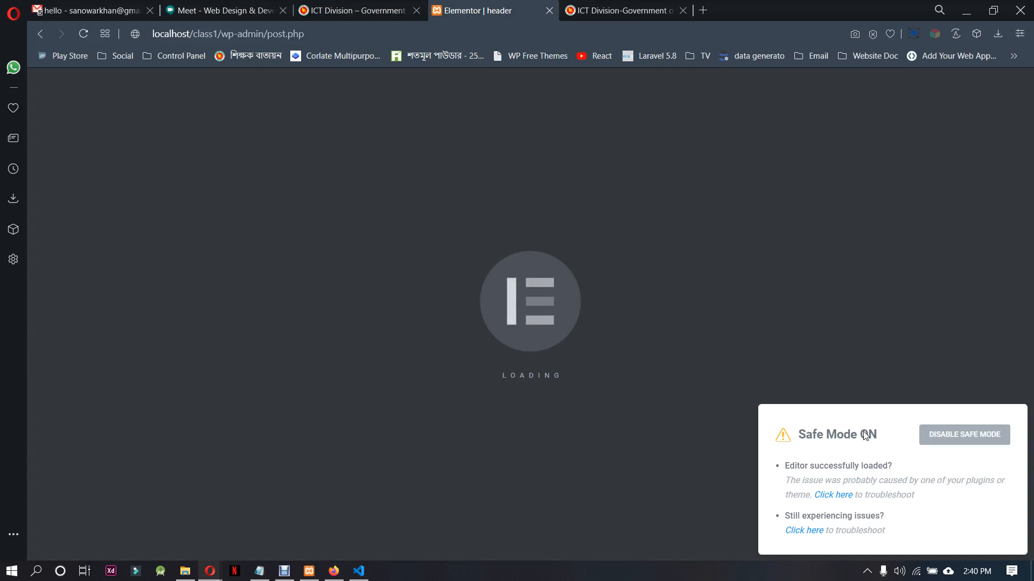
left_click(977, 434)
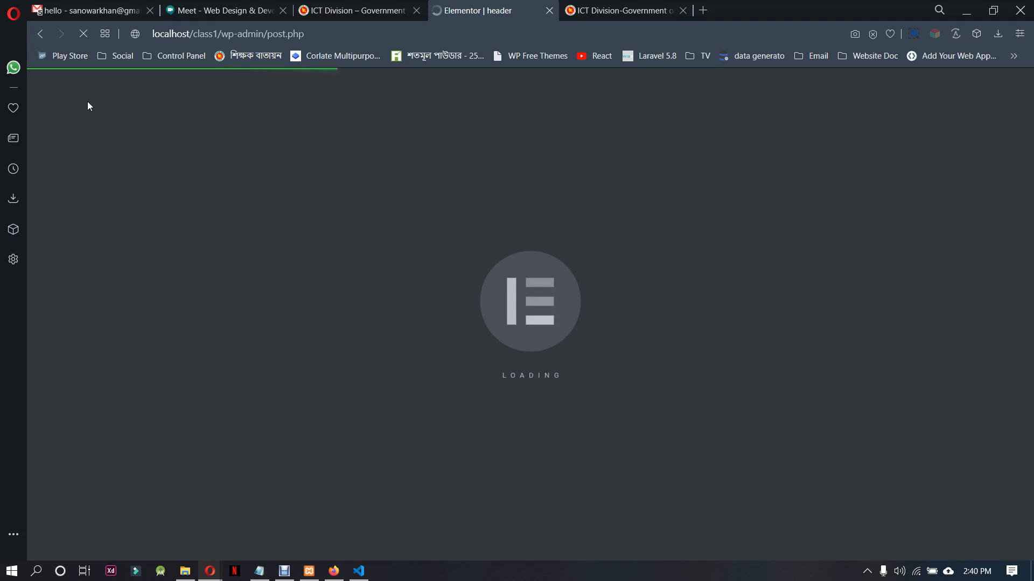
Leave the loading editor and open the Header Footer & Blocks template list to reach the existing header template
left_click(41, 33)
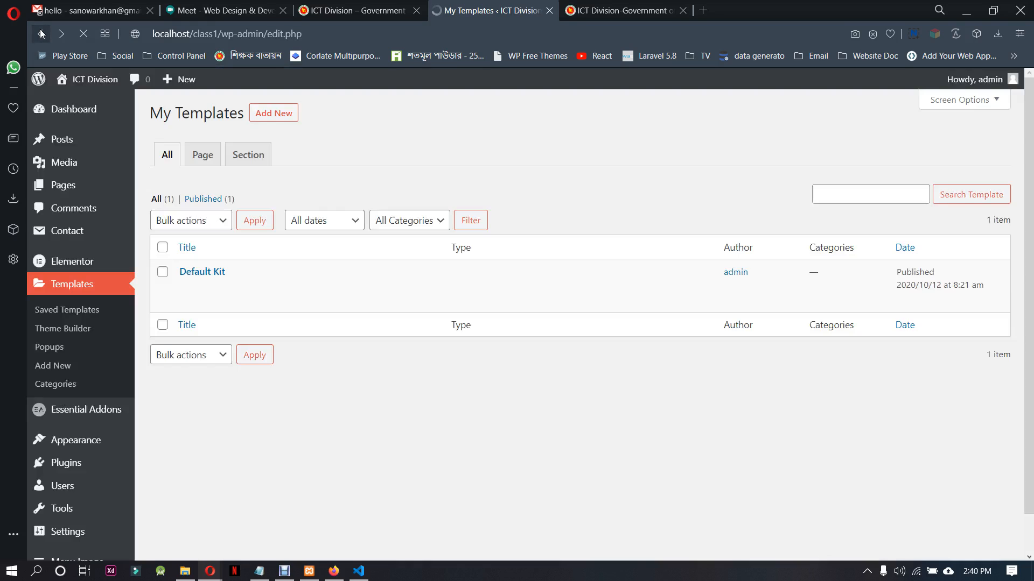
left_click(81, 469)
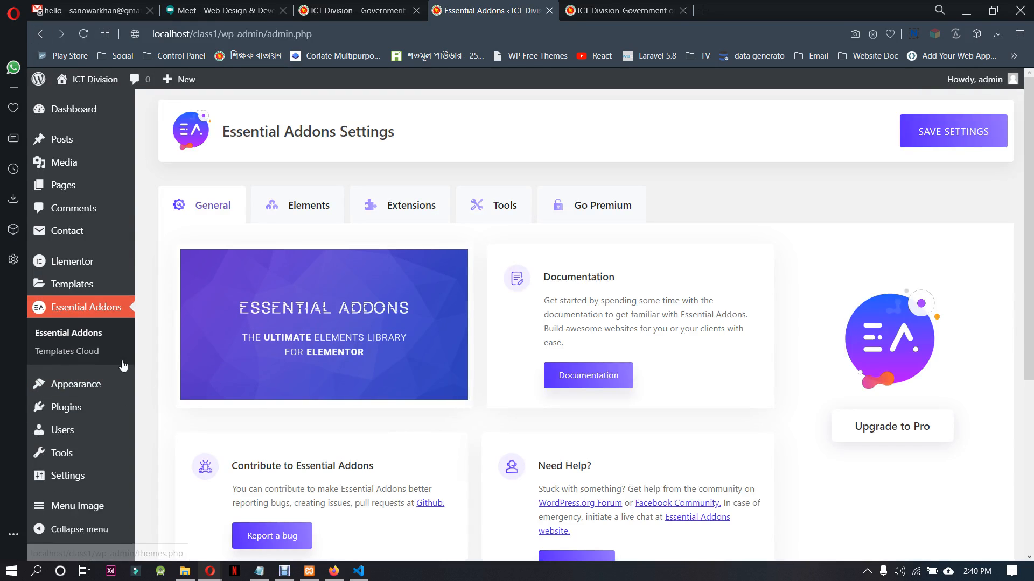
mouse_move(103, 387)
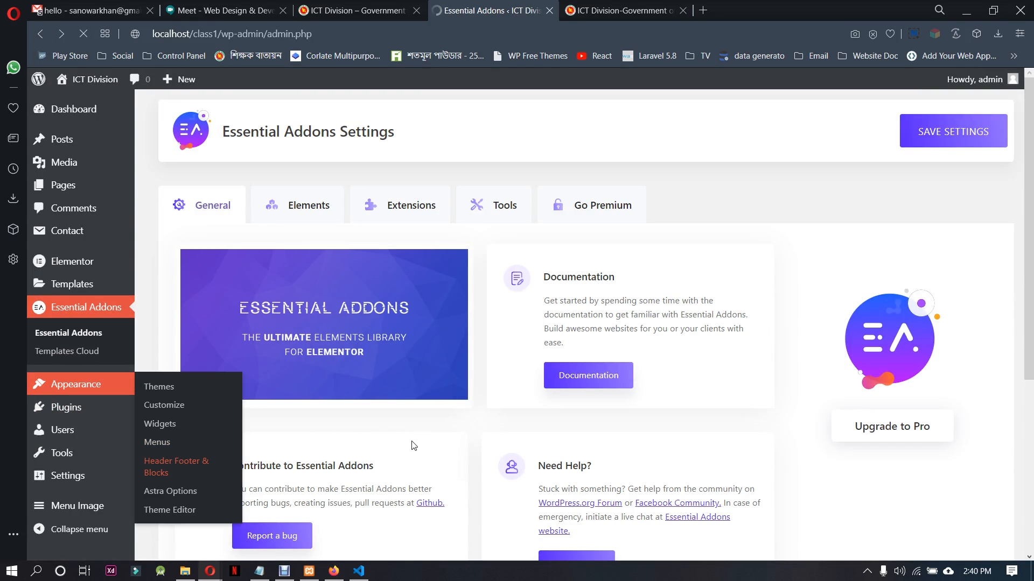
left_click(204, 466)
mouse_move(353, 300)
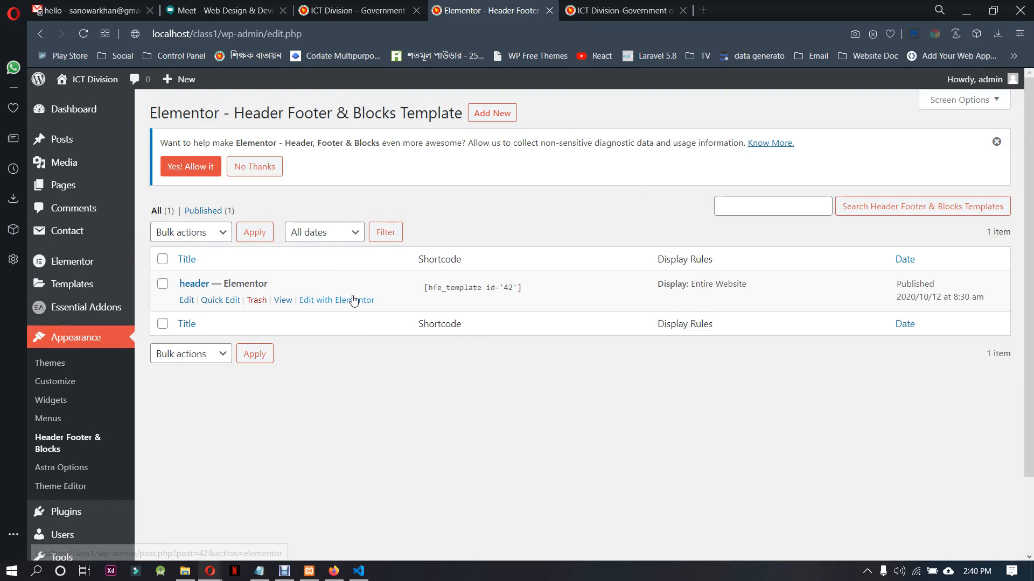
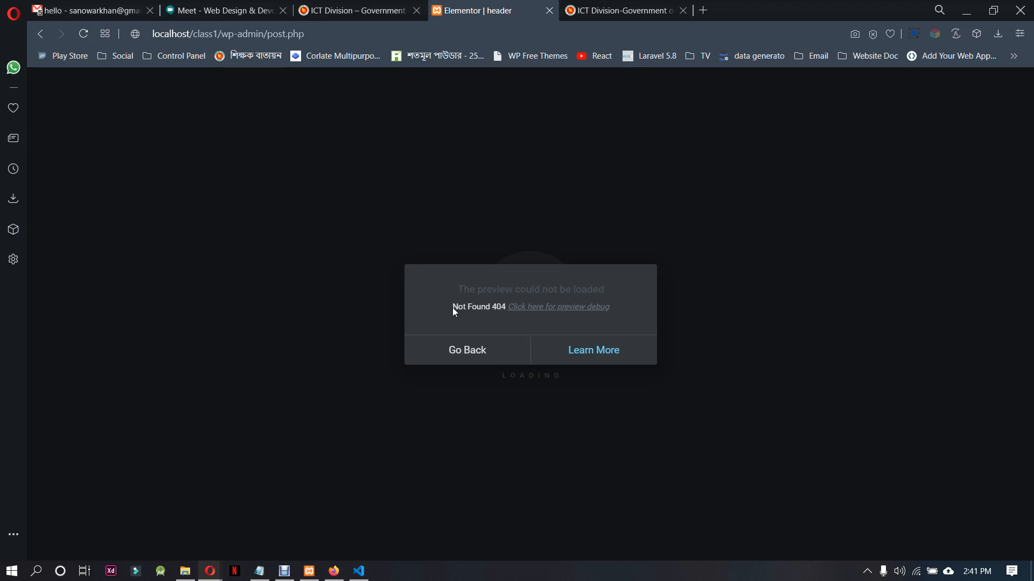
Switch to Firefox and log in to the ICT Division WordPress dashboard with the saved username and the account password
left_click(135, 34)
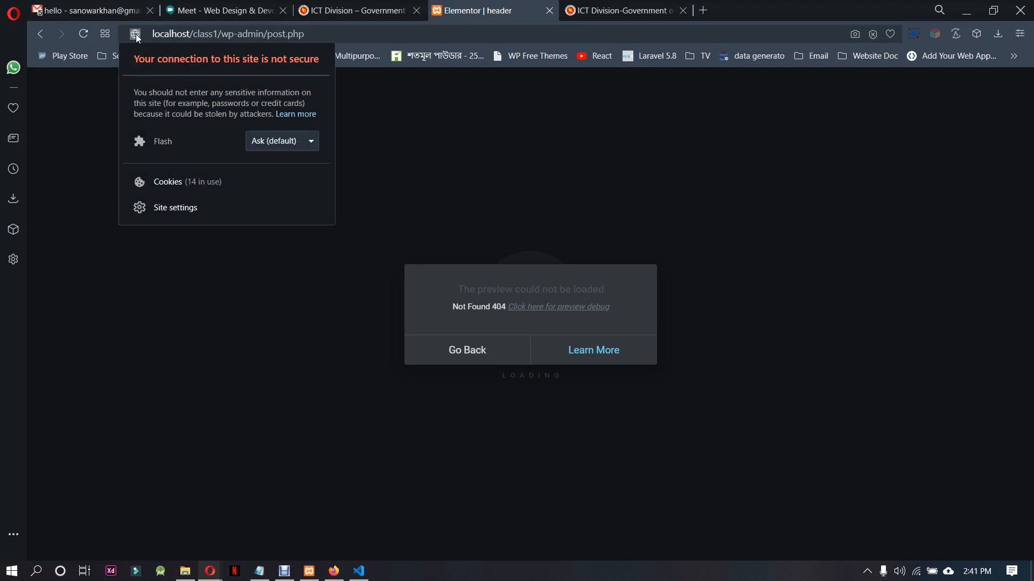
left_click(135, 35)
left_click(343, 574)
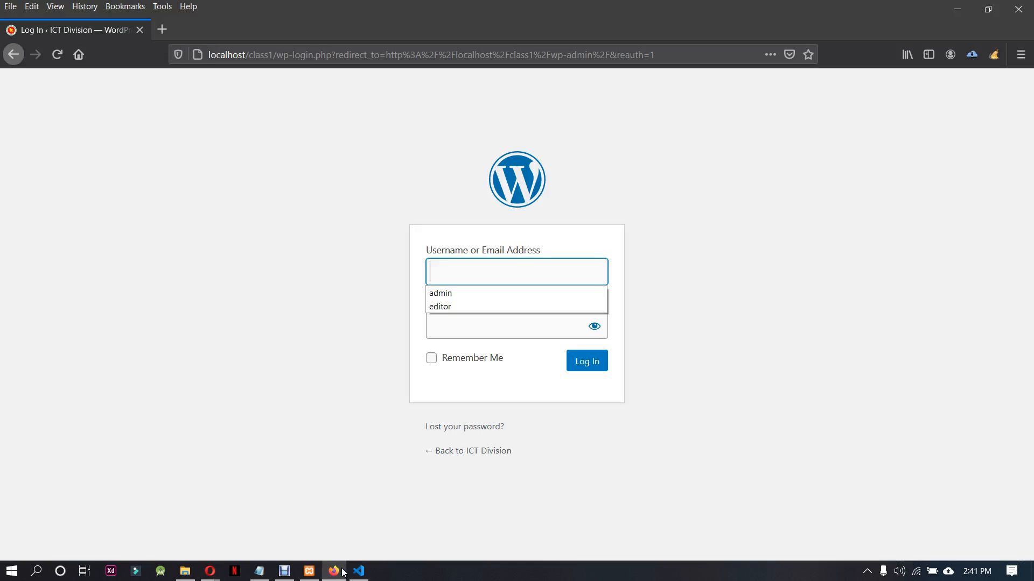
left_click(468, 293)
left_click(463, 328)
type("ad")
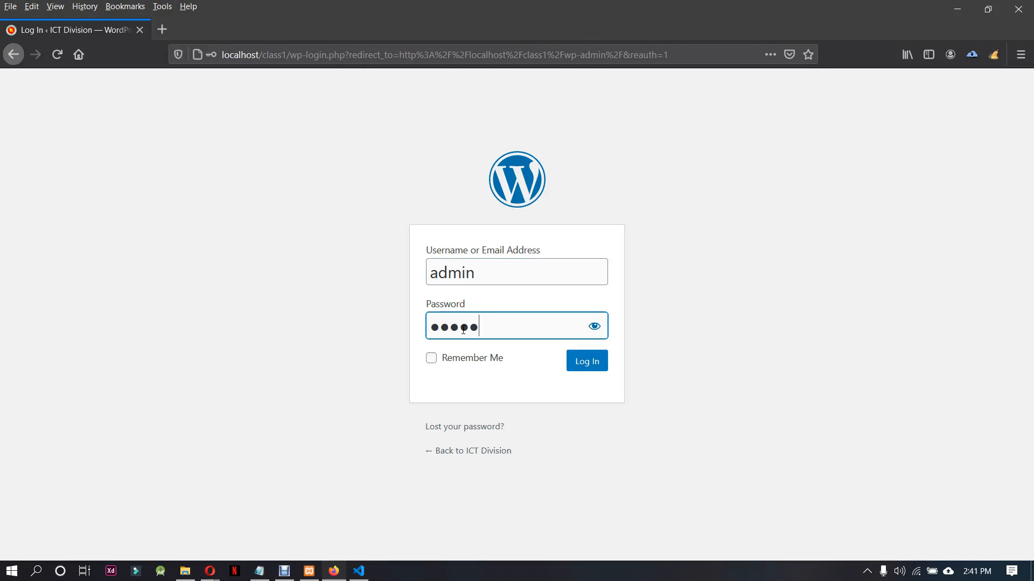
type("min")
key("Return")
left_click(369, 171)
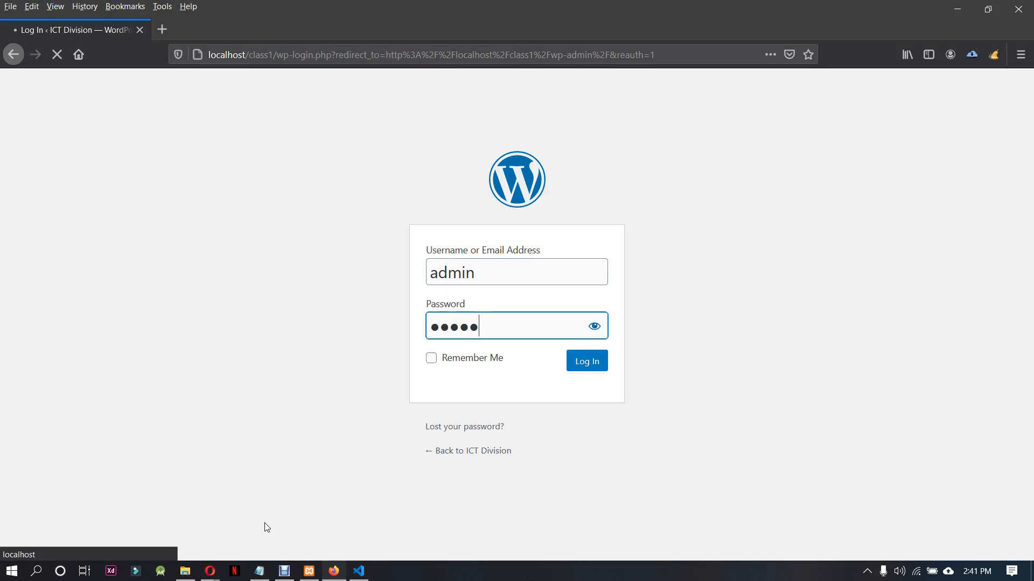
Return to the Google Meet call in Opera and admit the waiting participant
mouse_move(217, 574)
left_click(181, 519)
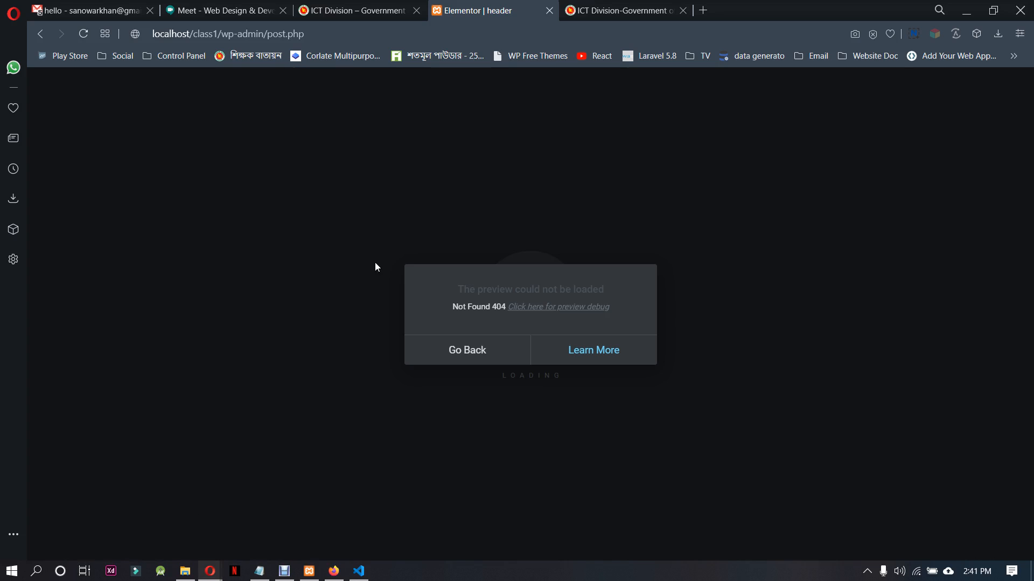
left_click(257, 7)
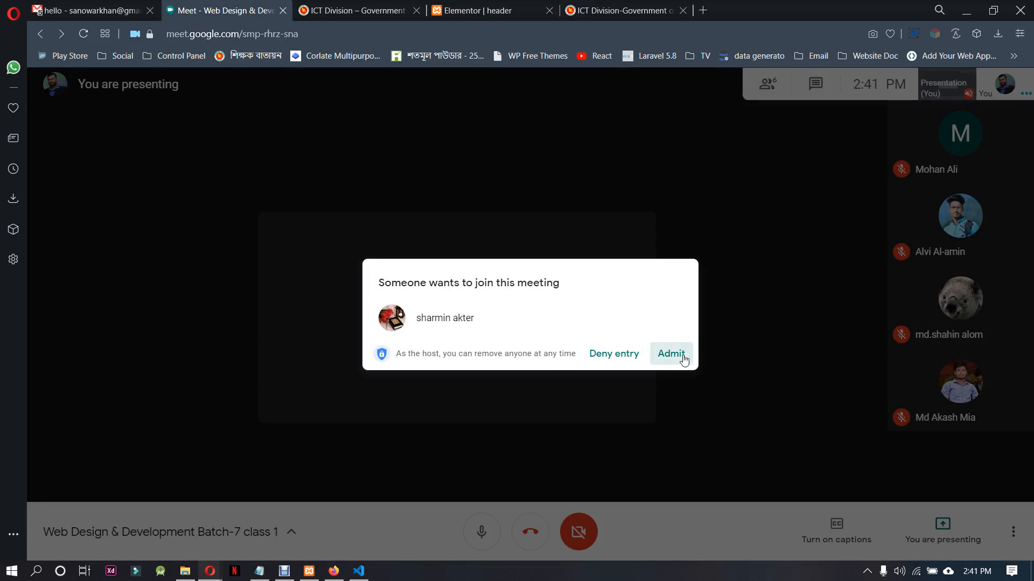
left_click(671, 354)
In Firefox, open the Header Footer & Blocks list and try loading the header template in Elementor twice, returning to the list each time
left_click(334, 571)
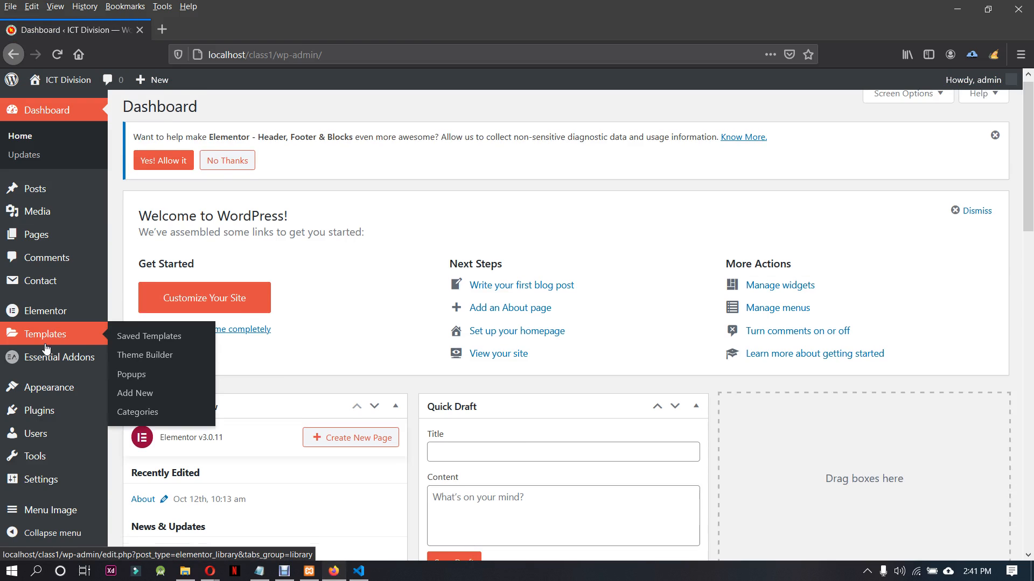
scroll(3, 484, "down", 3)
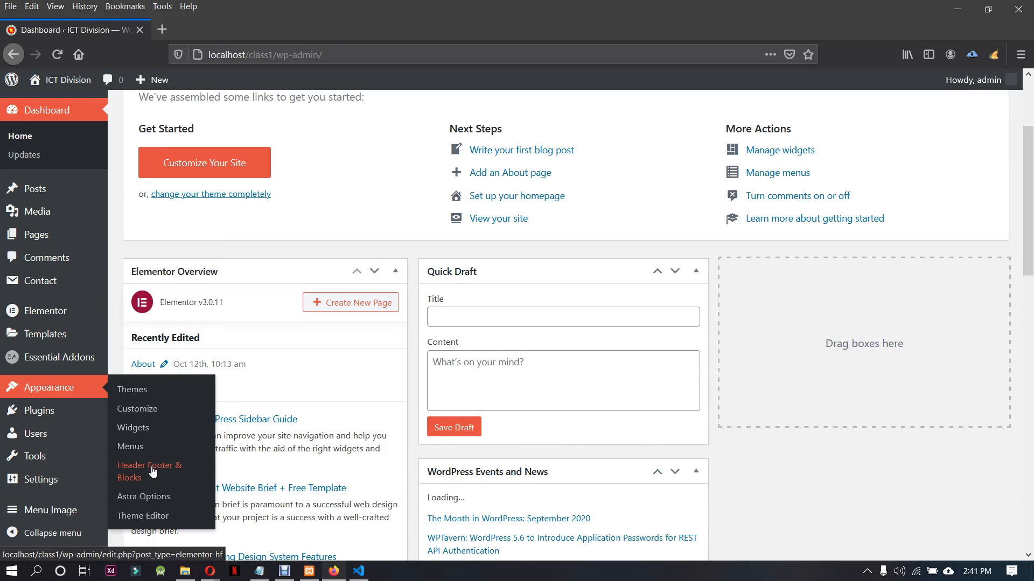
left_click(151, 467)
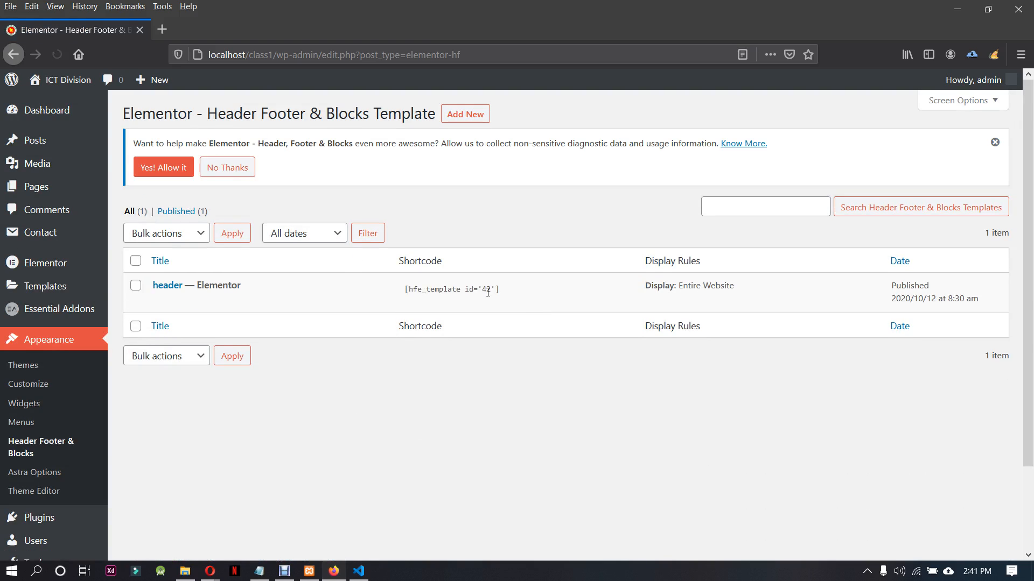
left_click(330, 302)
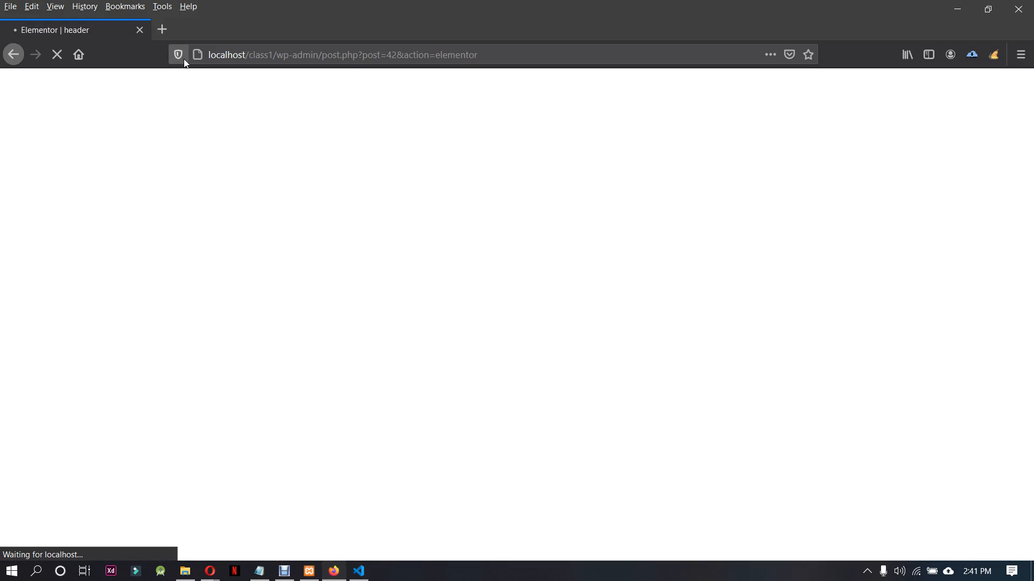
left_click(183, 57)
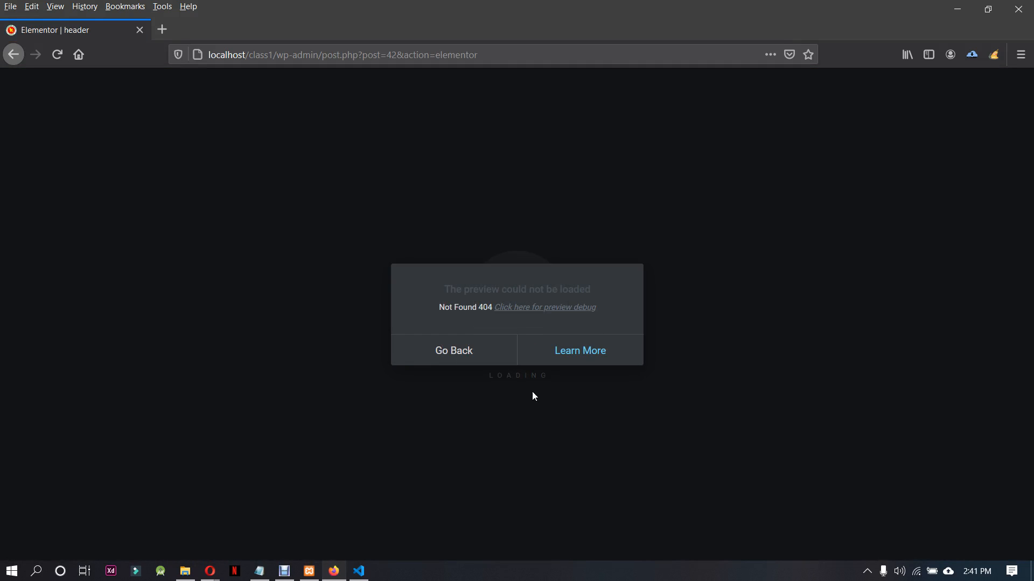
left_click(434, 353)
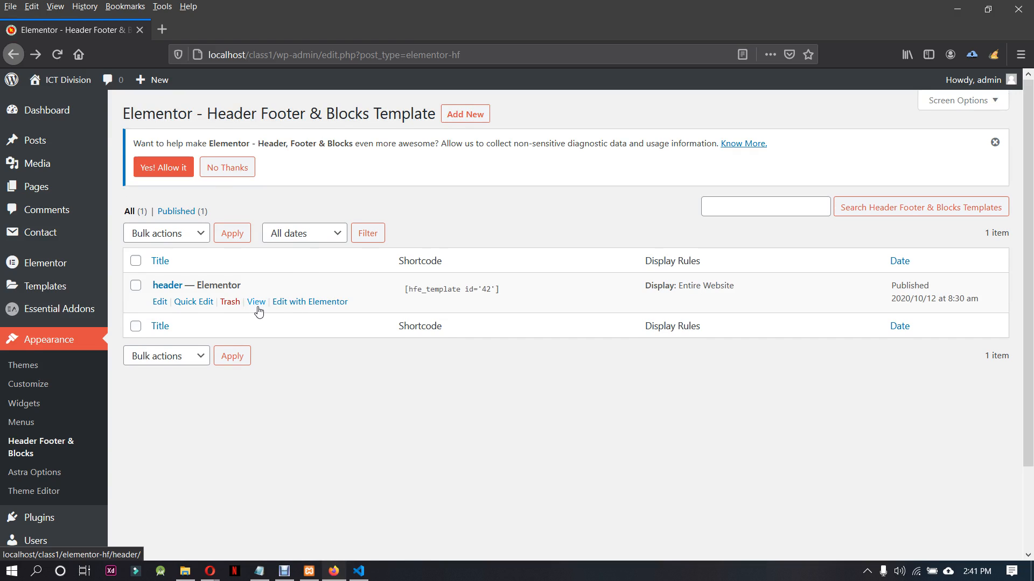
mouse_move(71, 298)
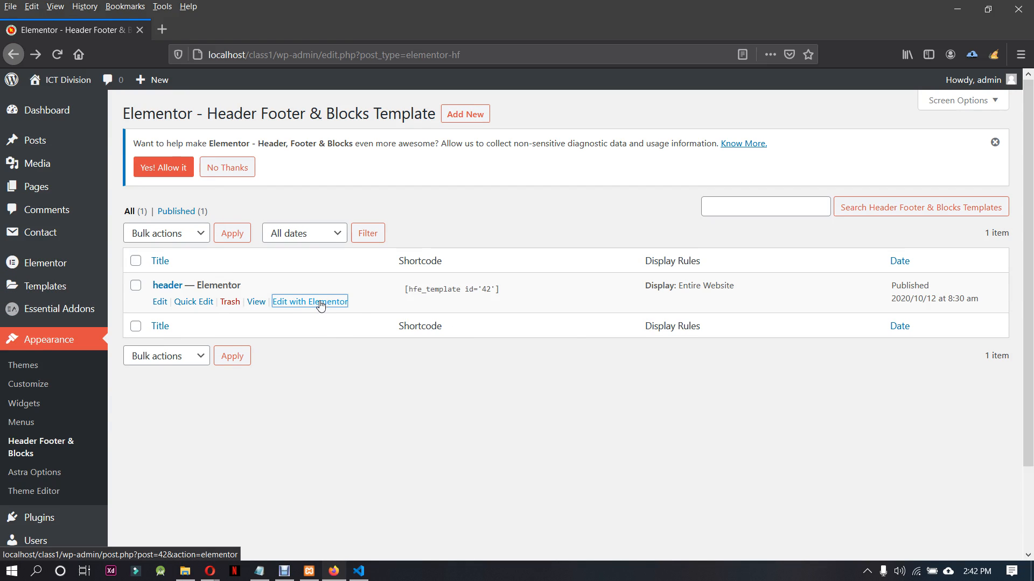
left_click(321, 303)
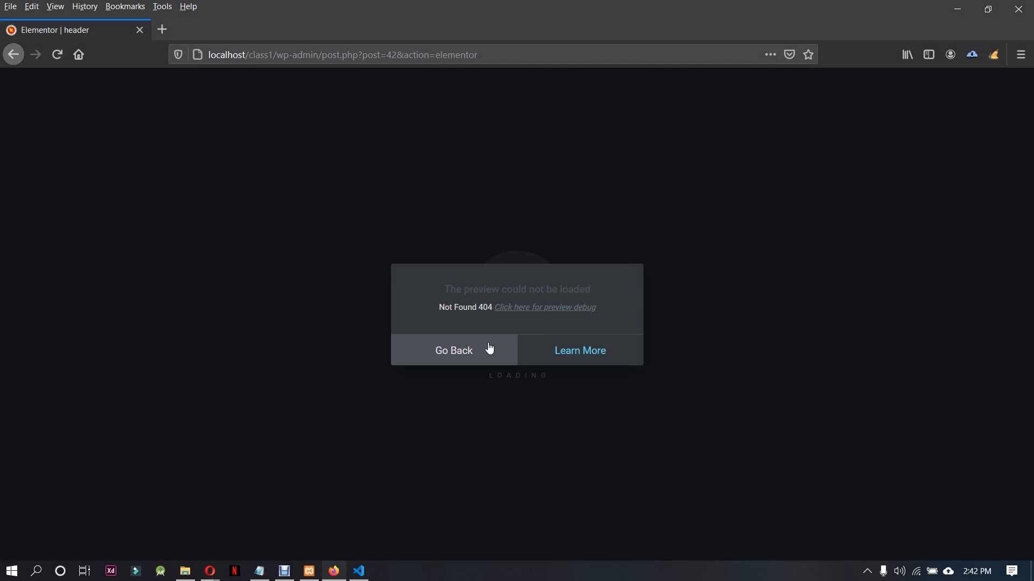
left_click(489, 348)
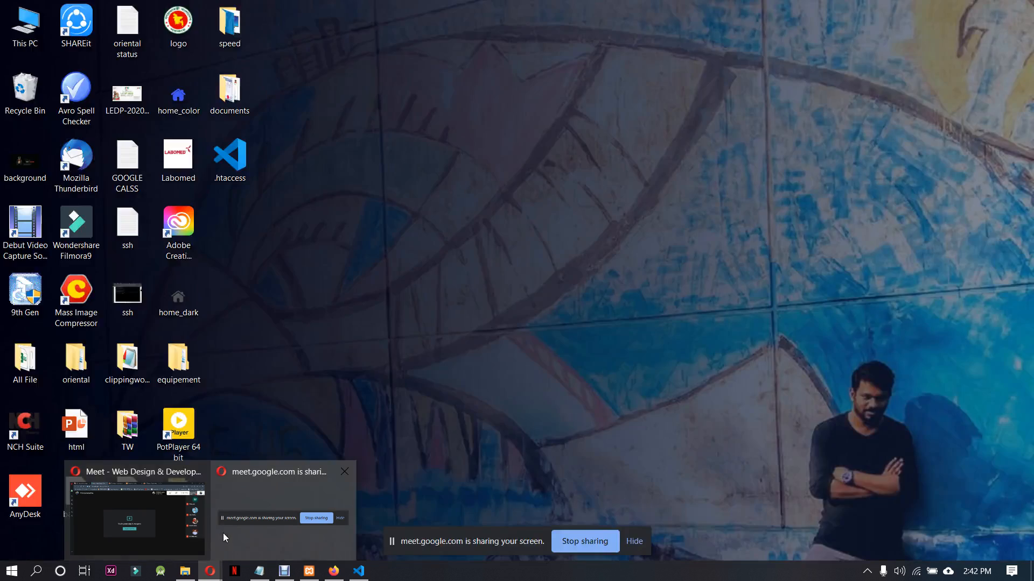
Back in Opera, decline the plugin's diagnostic data request and try loading the header template in Elementor again
left_click(194, 516)
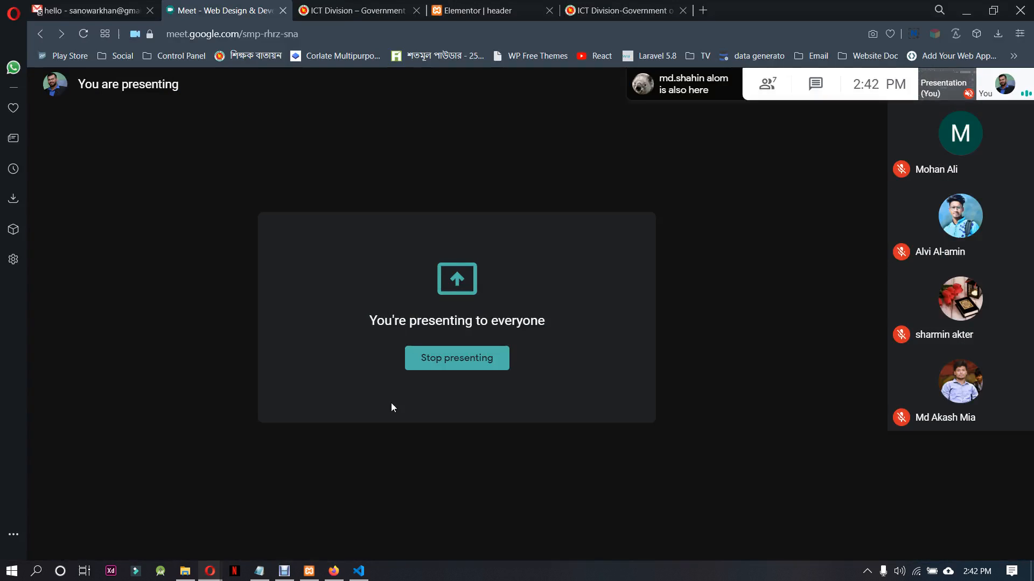
left_click(484, 11)
left_click(409, 347)
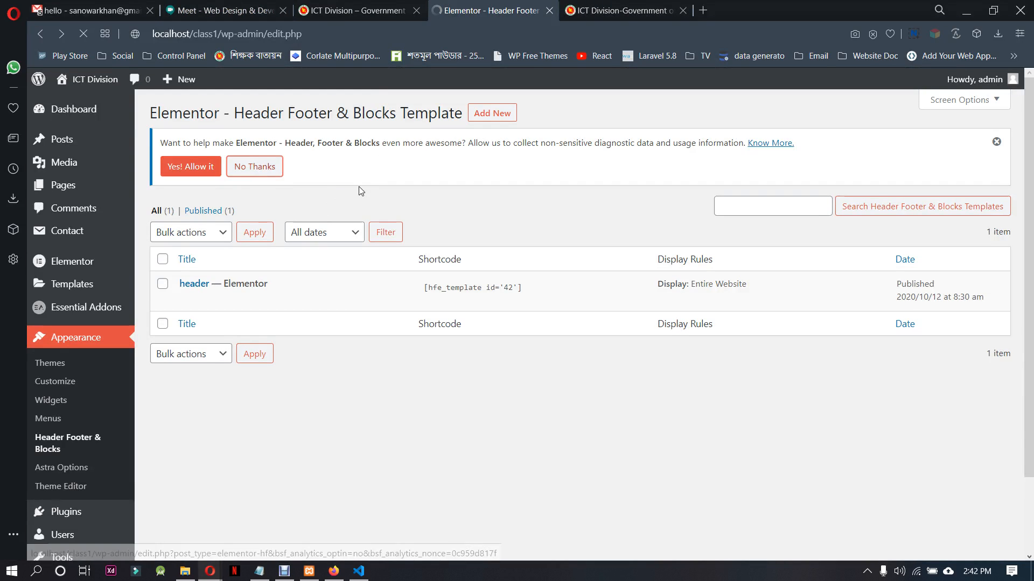
left_click(268, 171)
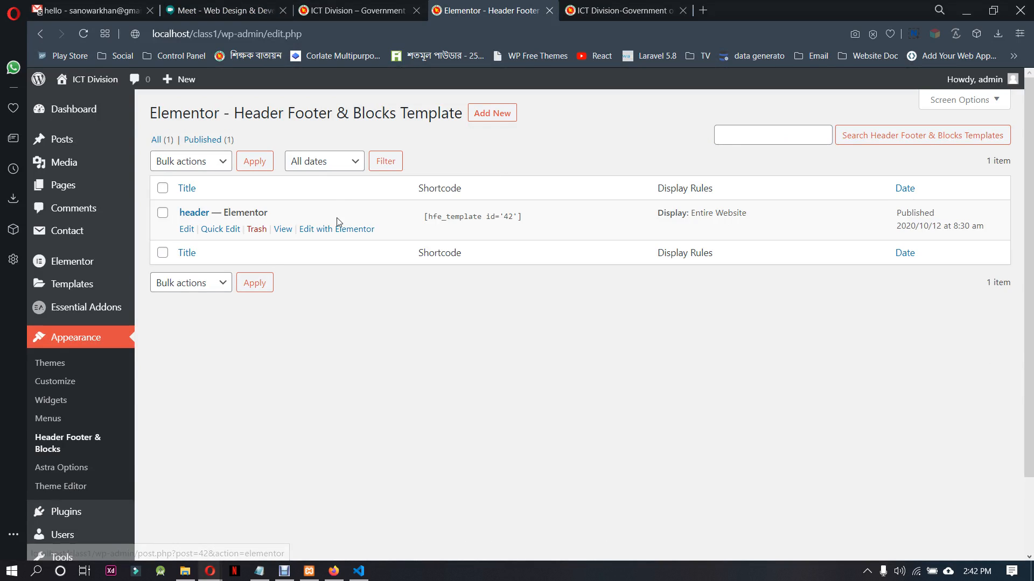
left_click(341, 228)
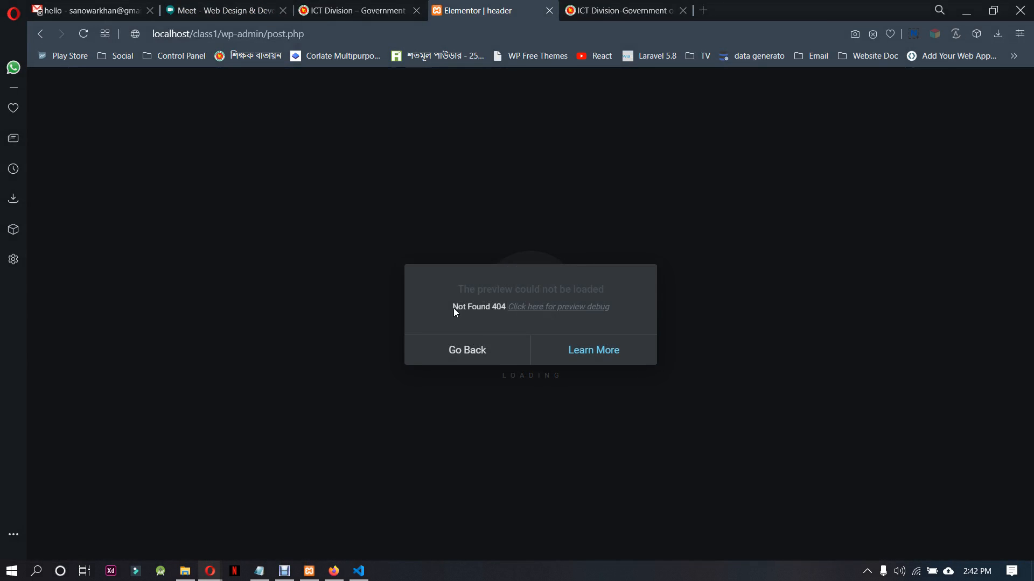
Examine the preview debug page for the header template, close it, and go back to the template list
left_click(528, 306)
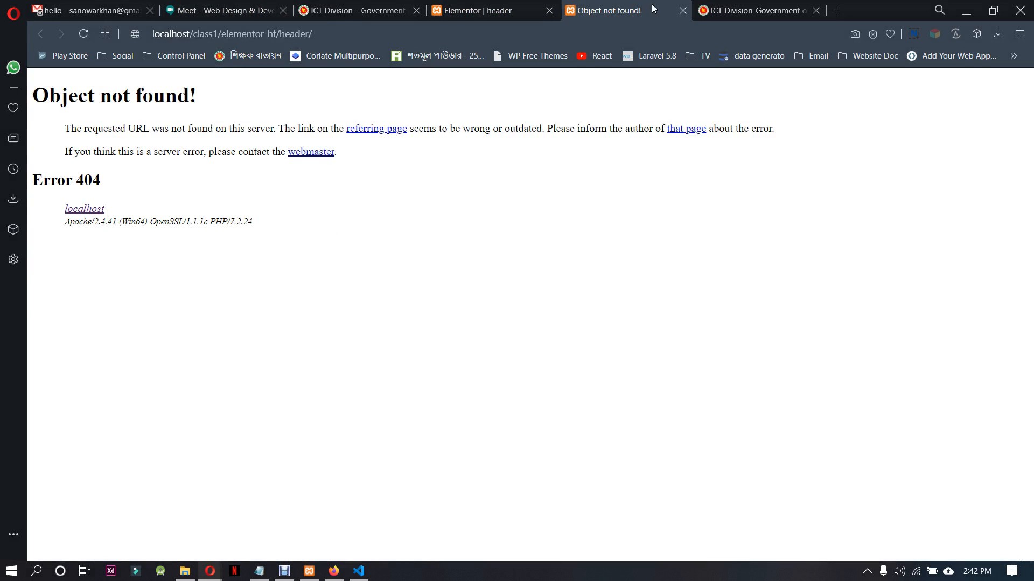
left_click(682, 11)
left_click(540, 308)
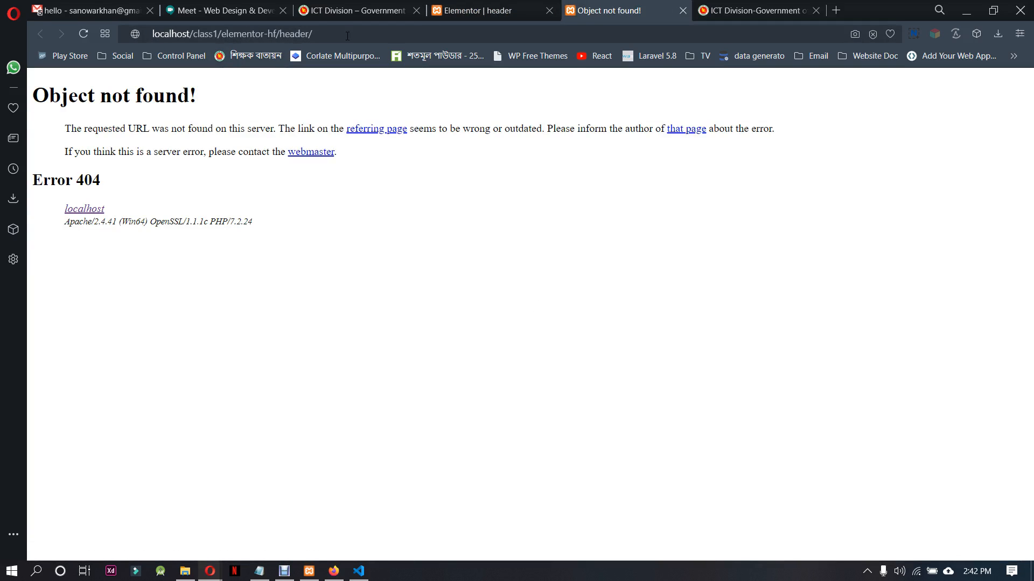
left_click(685, 12)
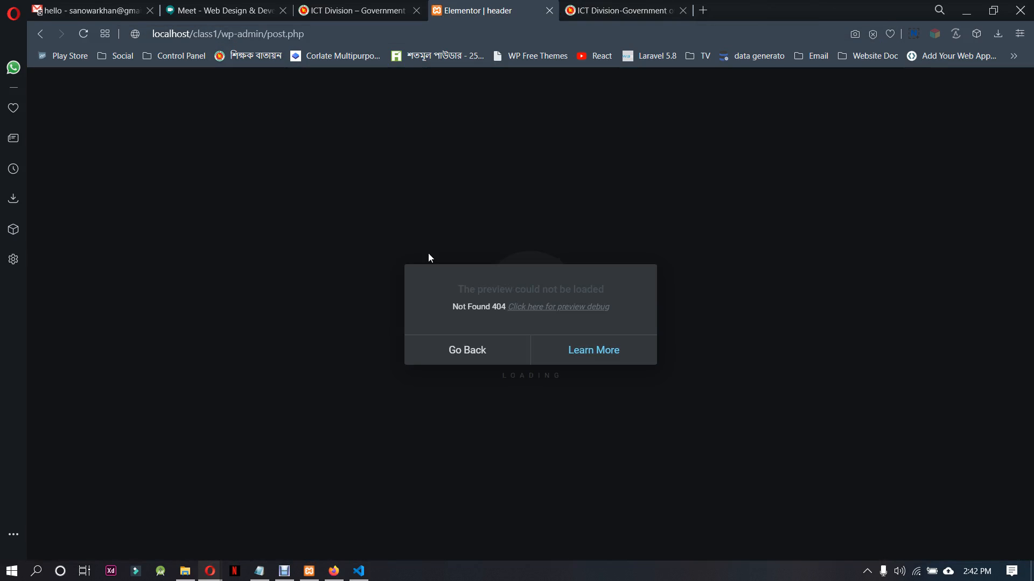
left_click(462, 348)
Move the header template to the trash and publish a new Custom Block template titled "side bar"
left_click(256, 229)
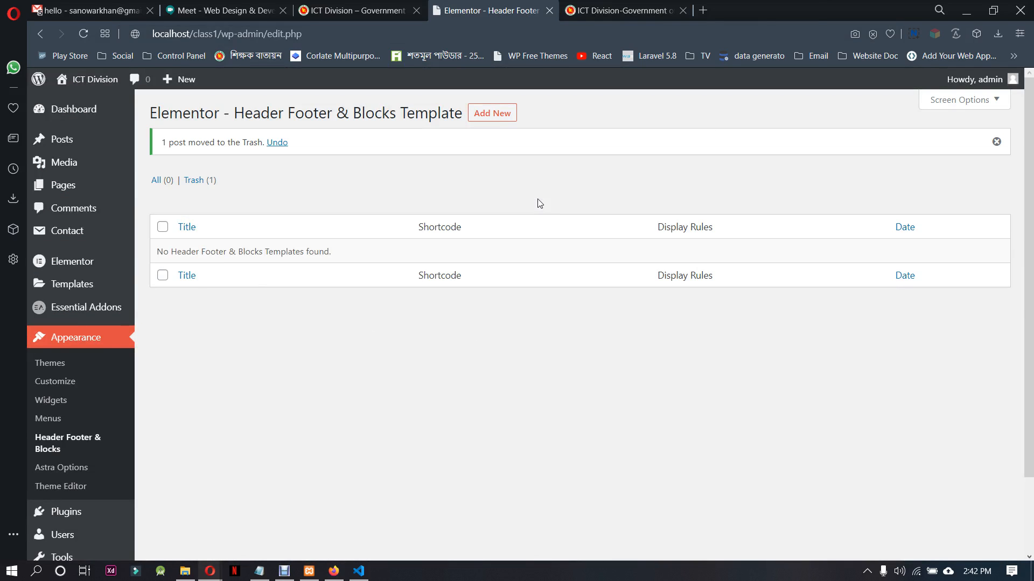
left_click(492, 113)
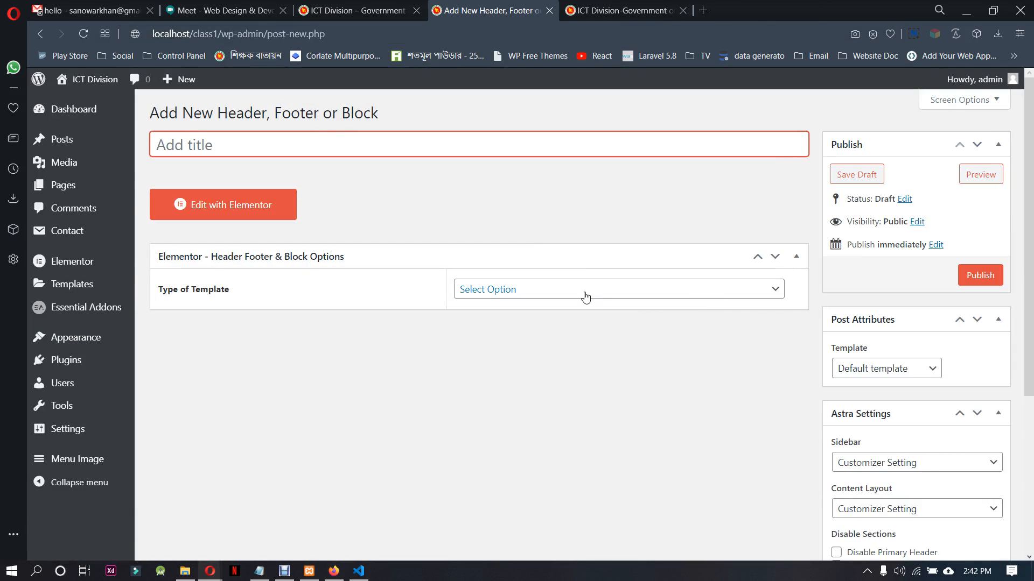
left_click(582, 291)
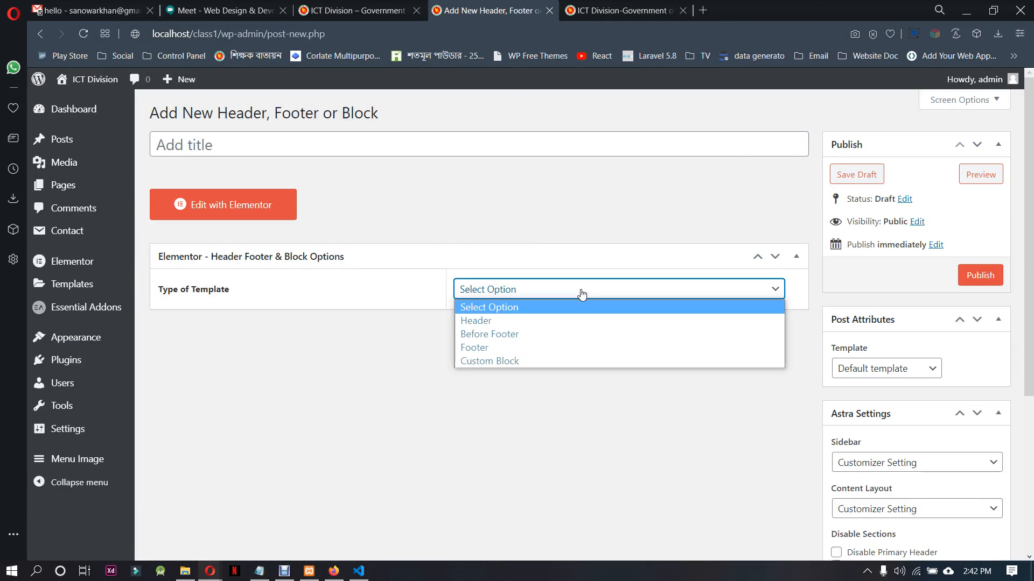
left_click(563, 360)
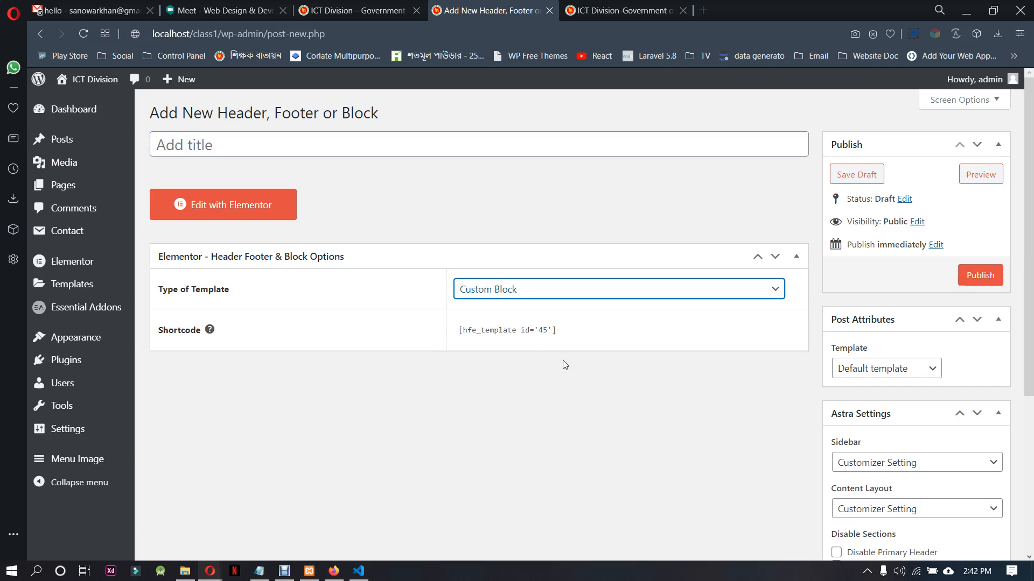
left_click(256, 143)
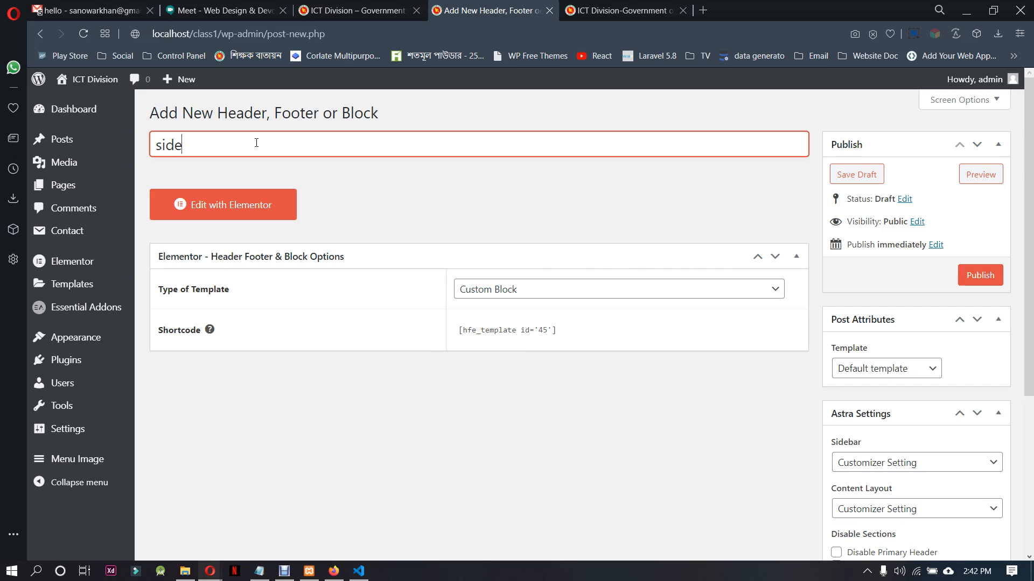
left_click(980, 274)
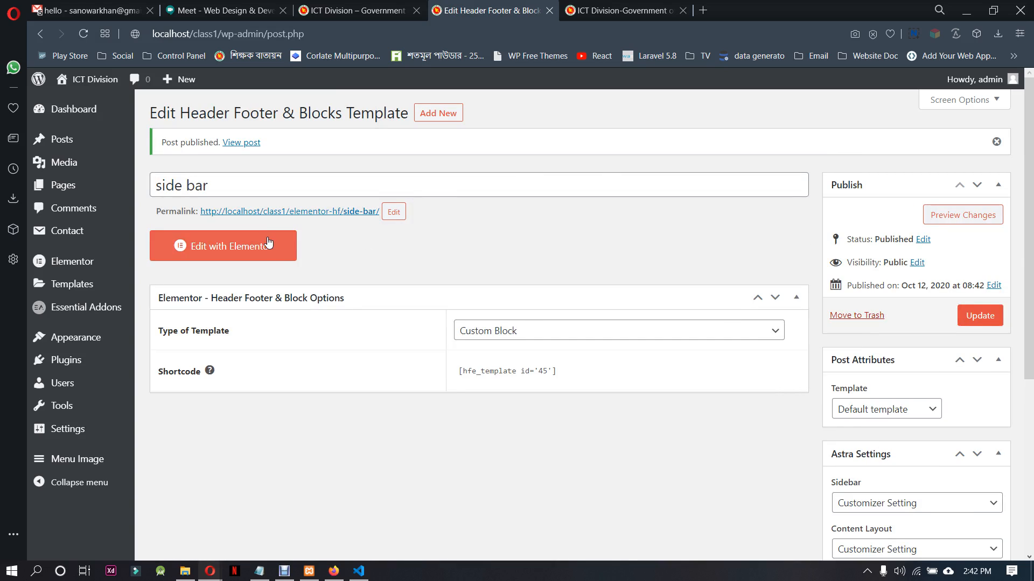
Try loading the side bar block, and the draft header Section from Saved Templates, in the Elementor editor
left_click(268, 245)
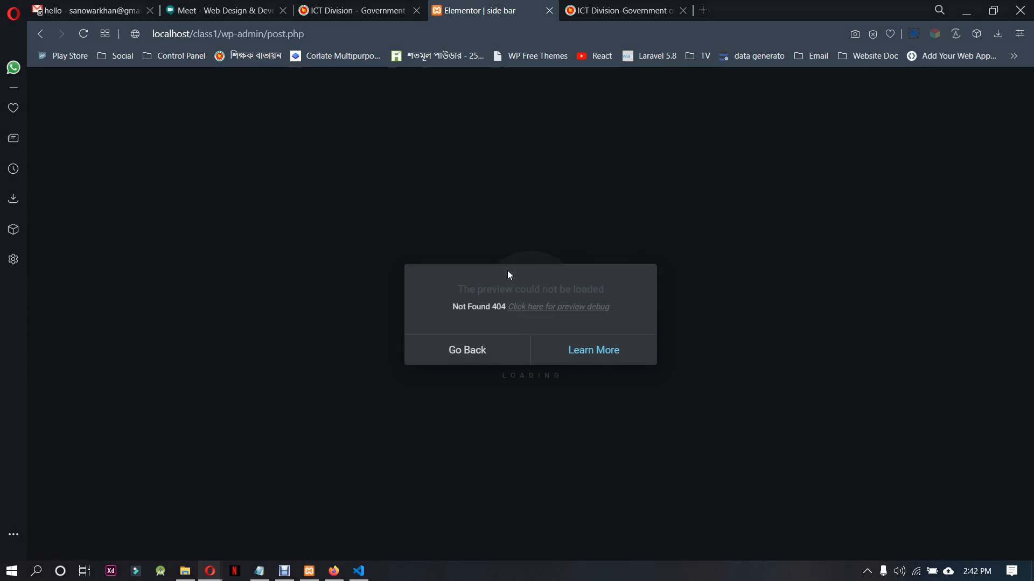
left_click(467, 354)
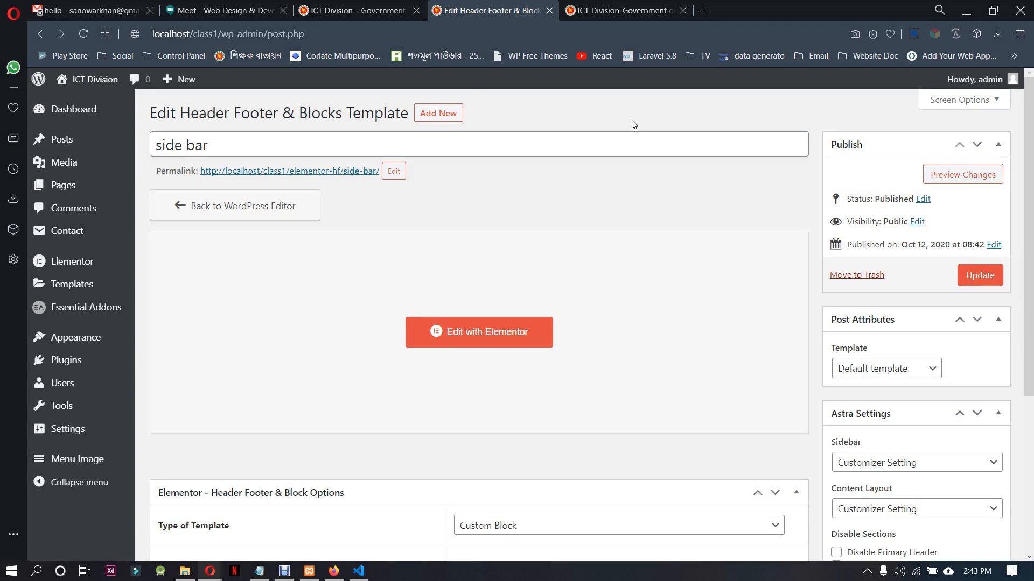
mouse_move(75, 280)
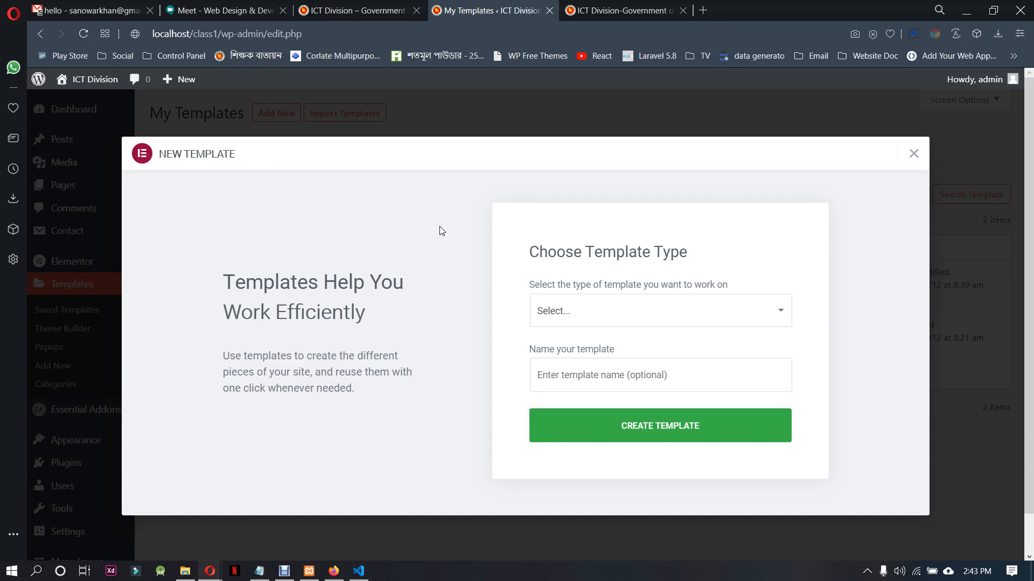
left_click(915, 158)
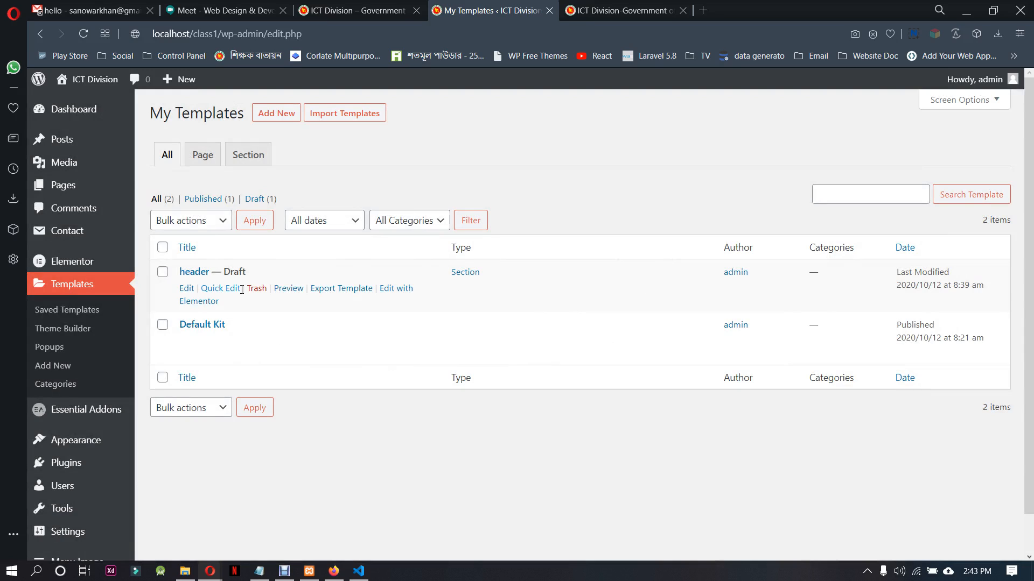
left_click(395, 291)
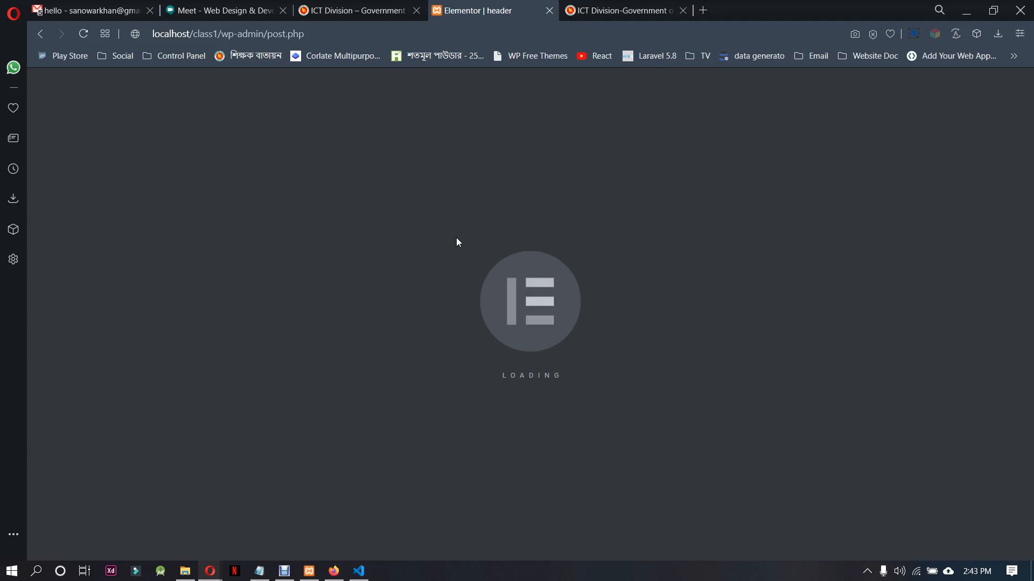
Switch to Firefox and allow the Elementor Header, Footer & Blocks plugin to collect diagnostic data
left_click(334, 571)
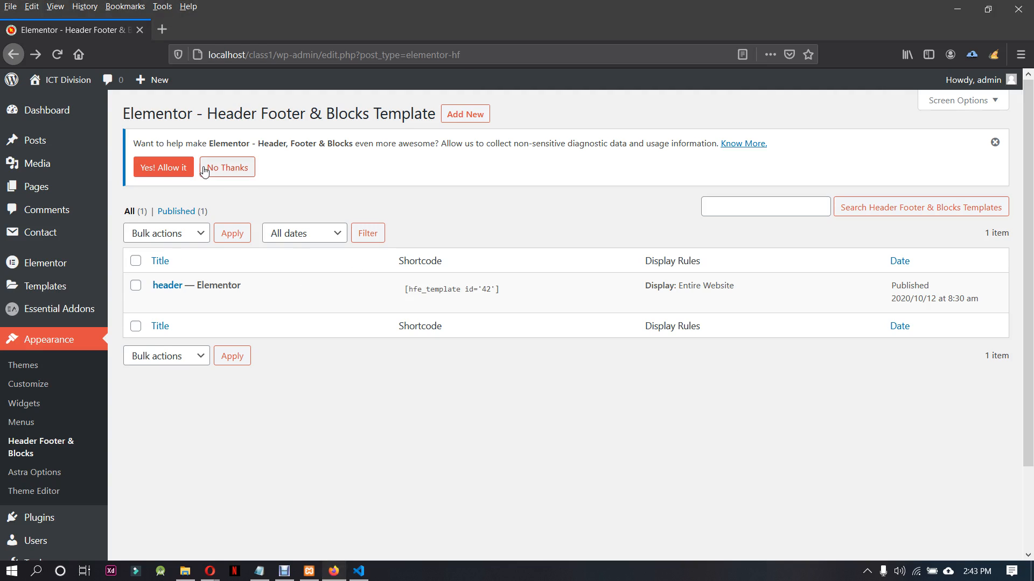
left_click(163, 168)
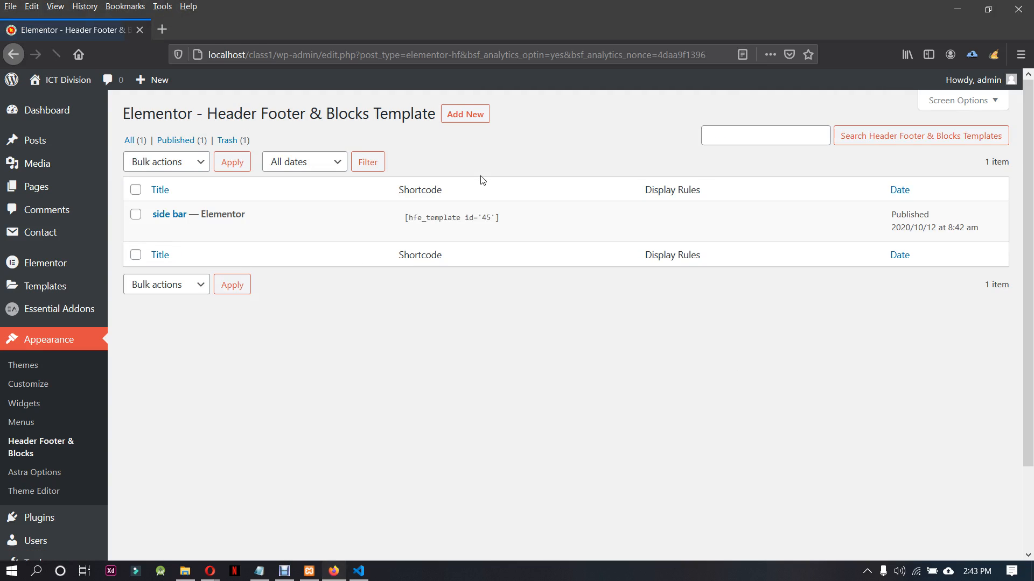
Try loading the side bar block and the draft header Section from Saved Templates in the Elementor editor in Firefox
mouse_move(241, 234)
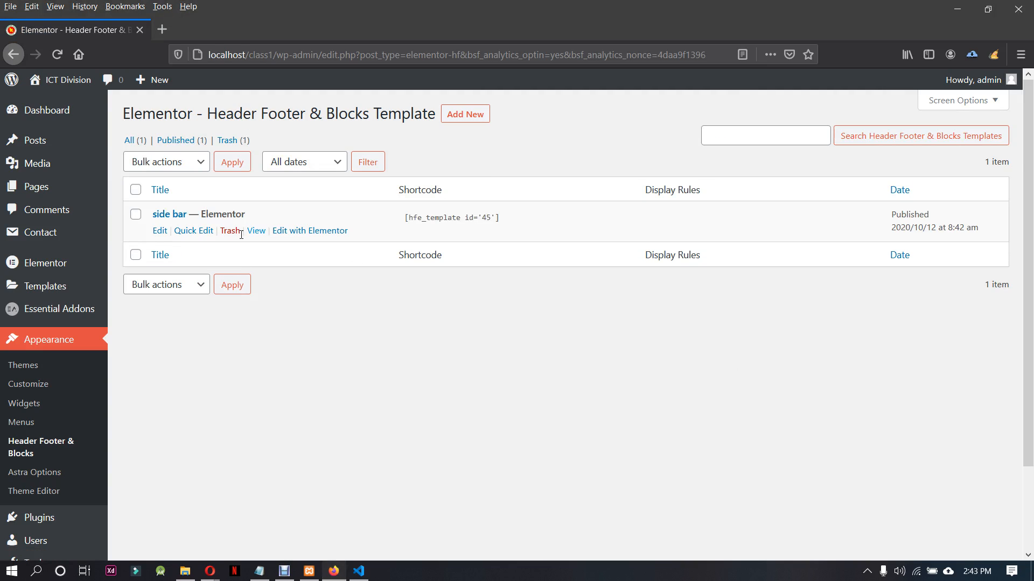
left_click(330, 230)
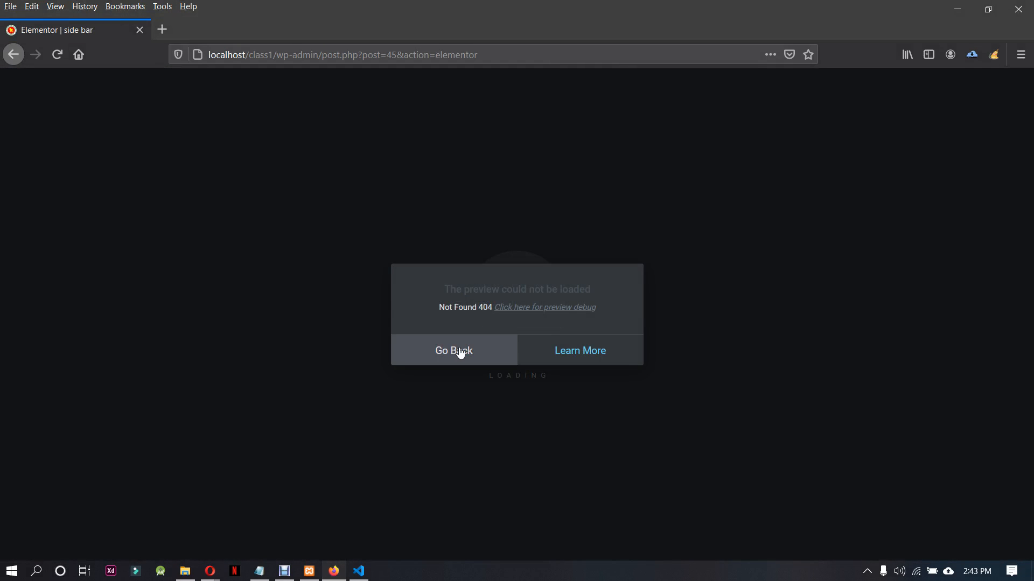
left_click(458, 351)
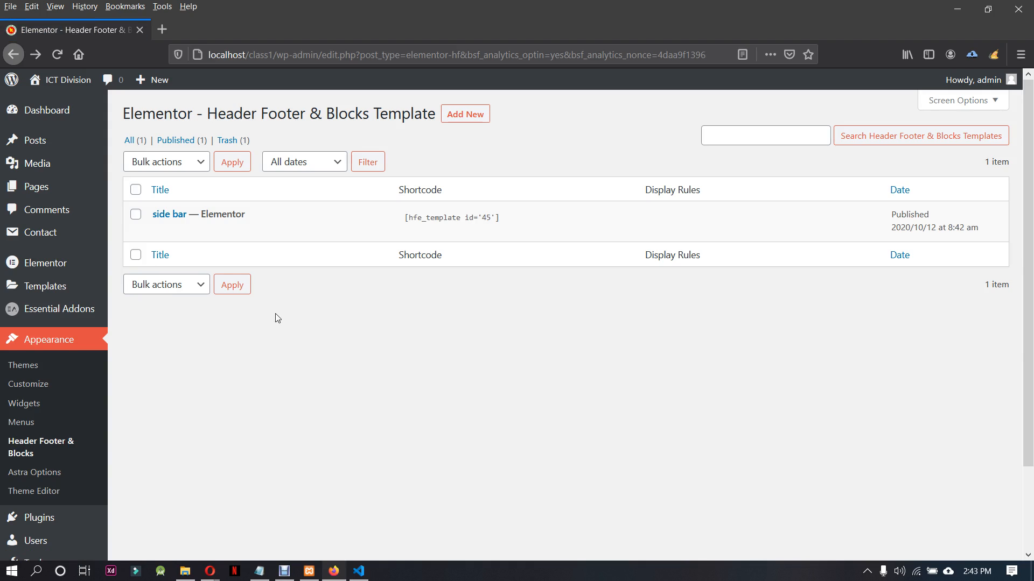
left_click(53, 284)
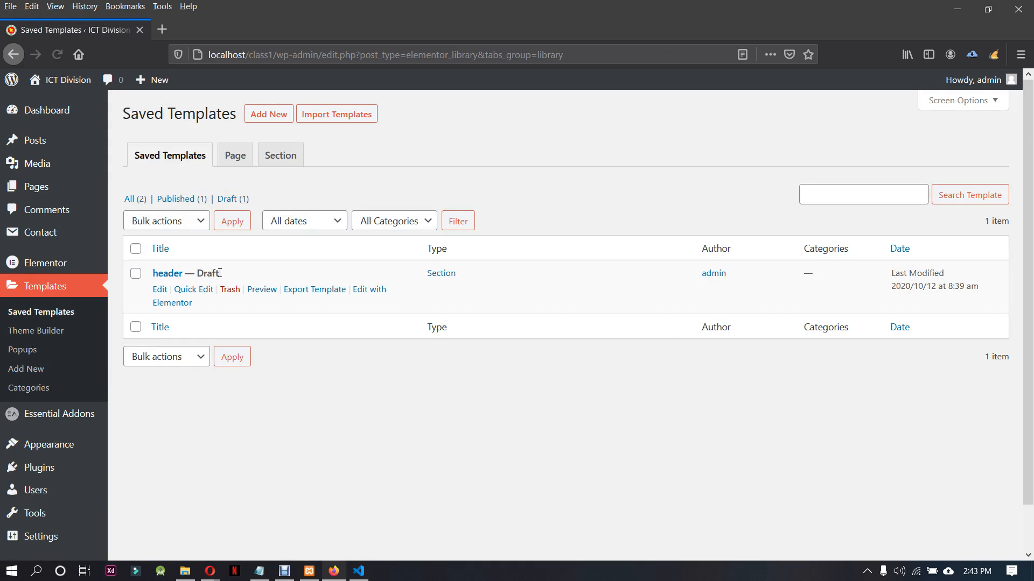
left_click(372, 290)
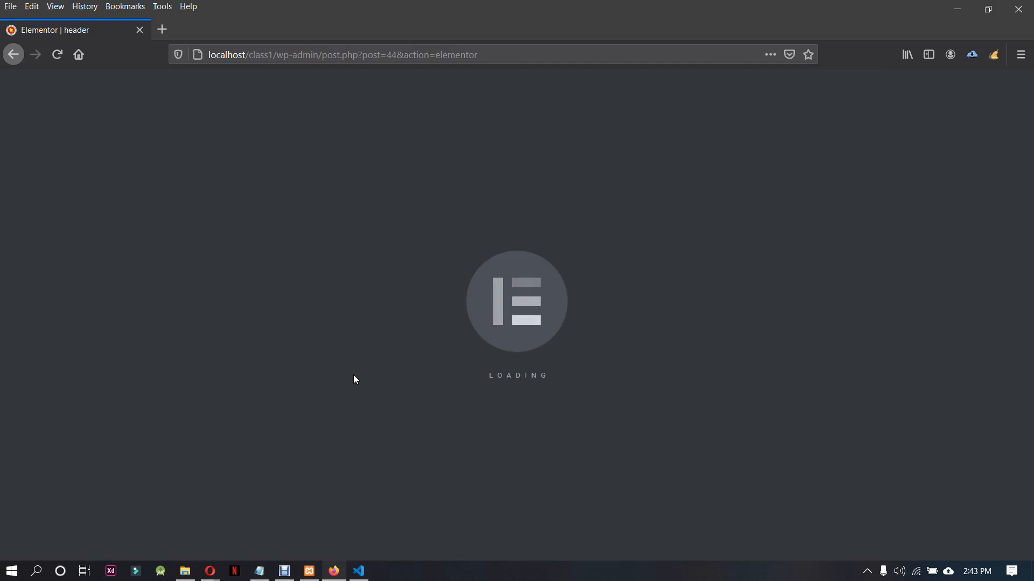
Switch to Opera, enable Elementor's Safe Mode for the header template, and open the troubleshooting guide for plugin or theme issues
left_click(210, 571)
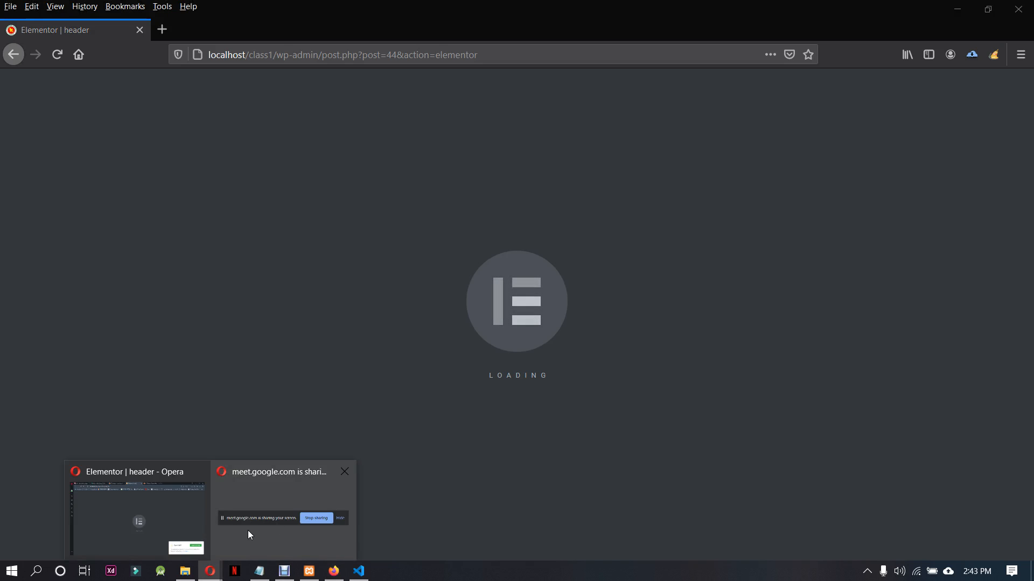
left_click(186, 531)
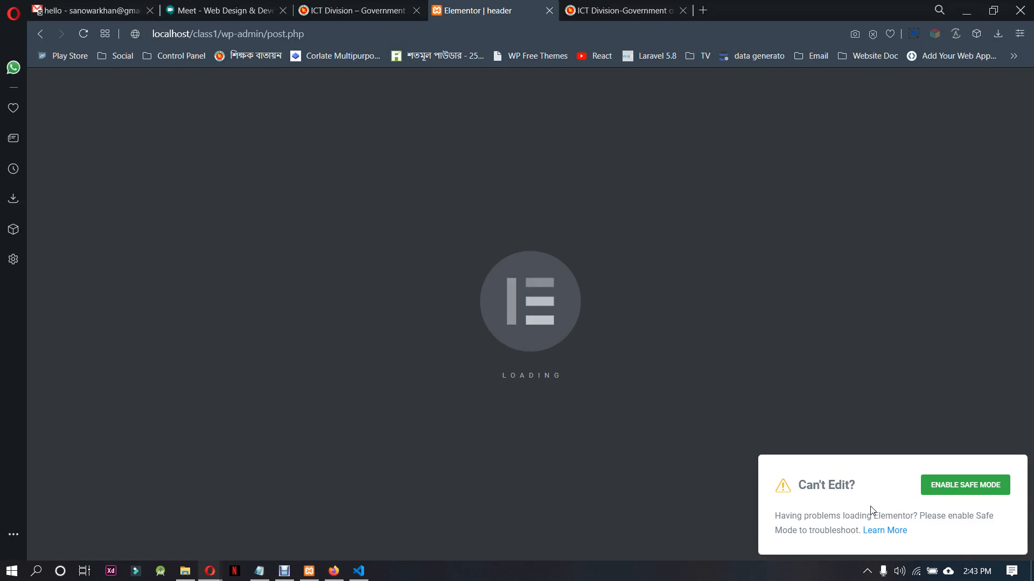
left_click(948, 489)
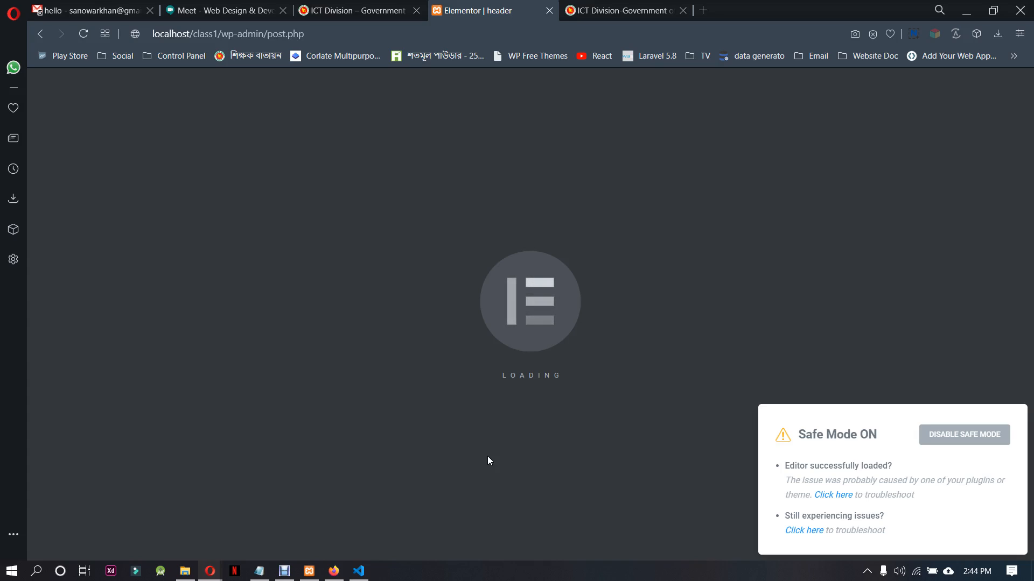
left_click(832, 495)
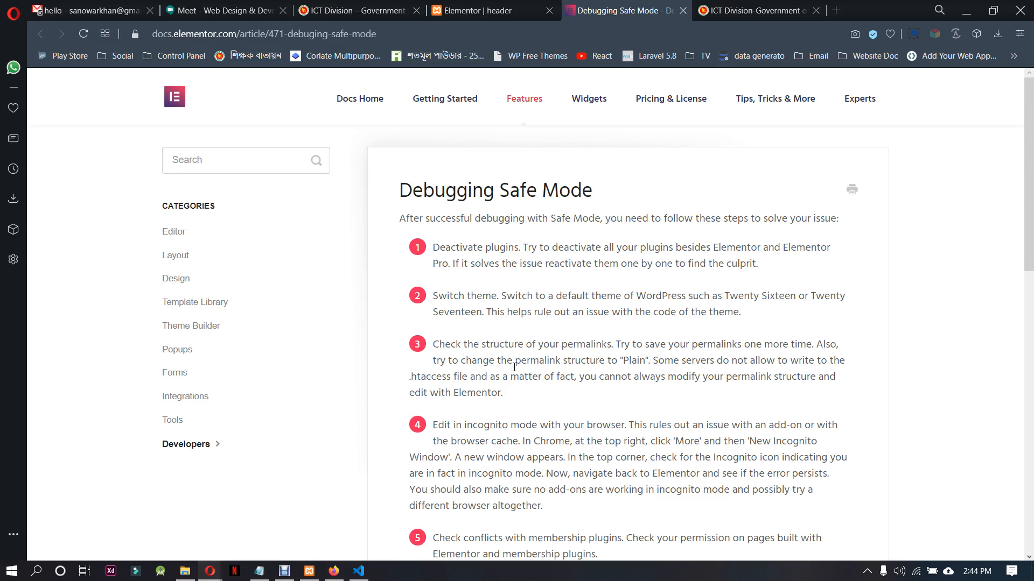
Switch to File Explorer and open the plugins folder inside wp-content of the class1 site
left_click(184, 570)
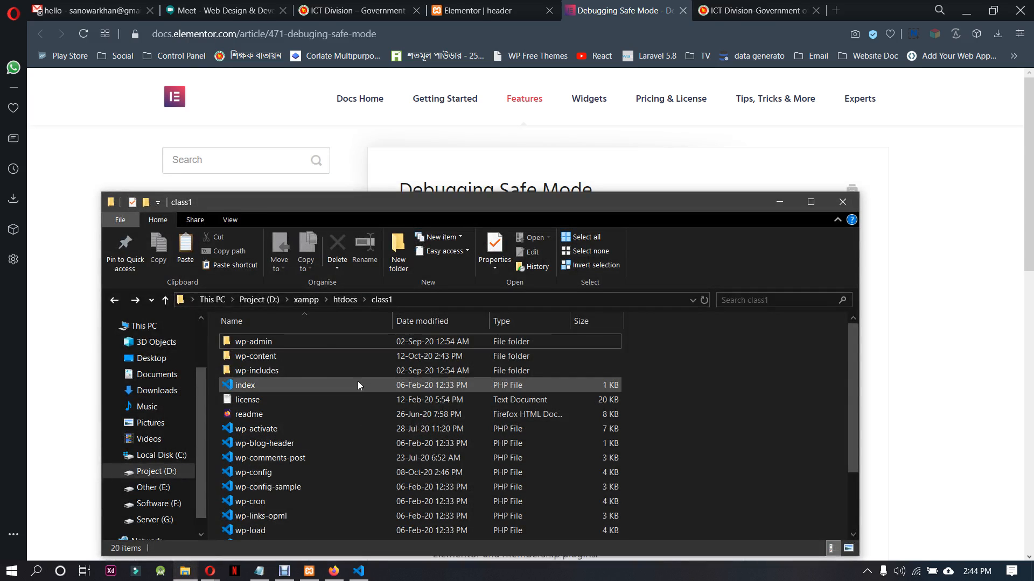
double_click(281, 356)
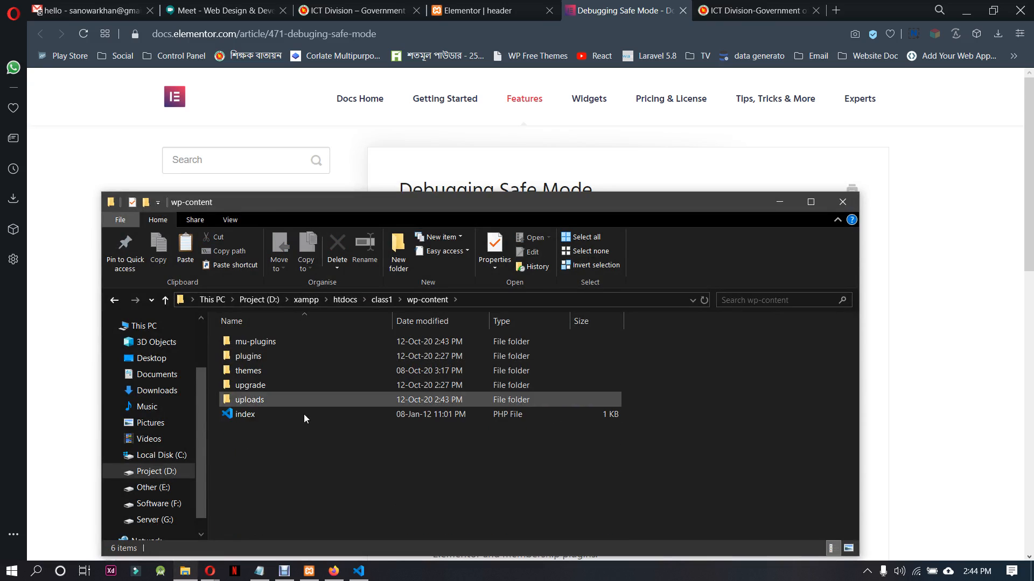
double_click(303, 357)
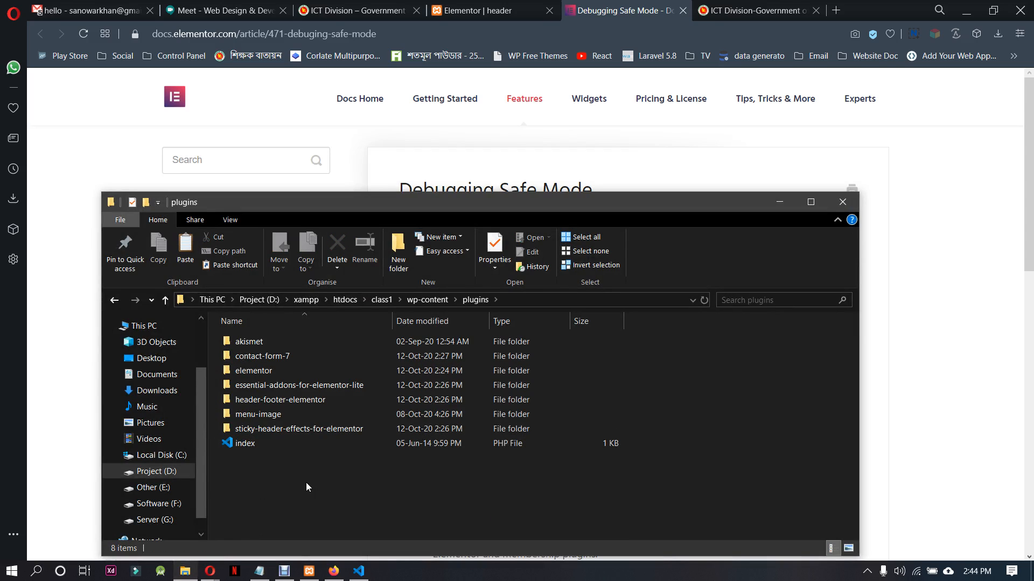
Try renaming the akismet and menu-image plugin folders together as "menu-image--"
left_click(306, 418)
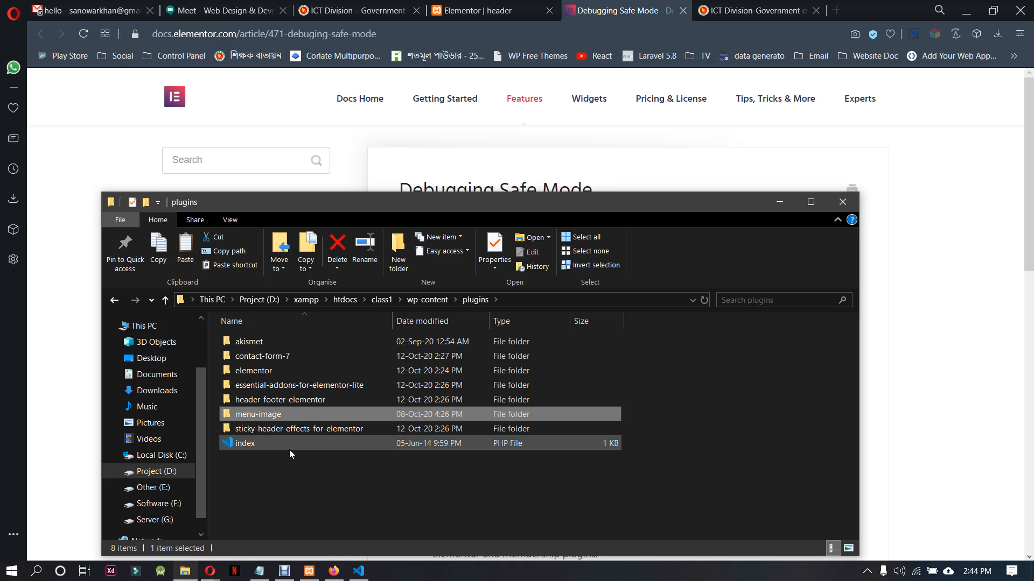
left_click(302, 347)
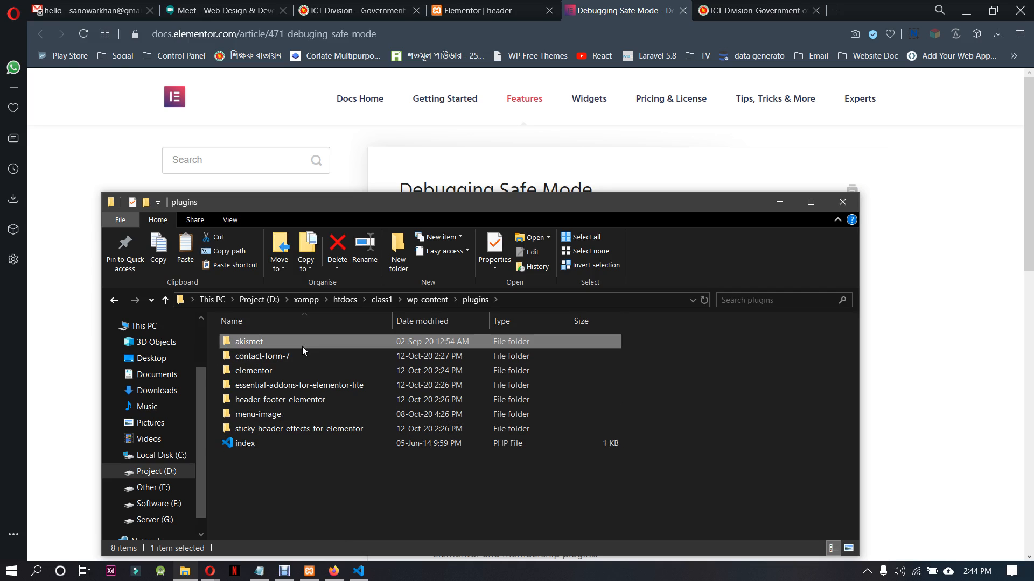
left_click(332, 410, "ctrl")
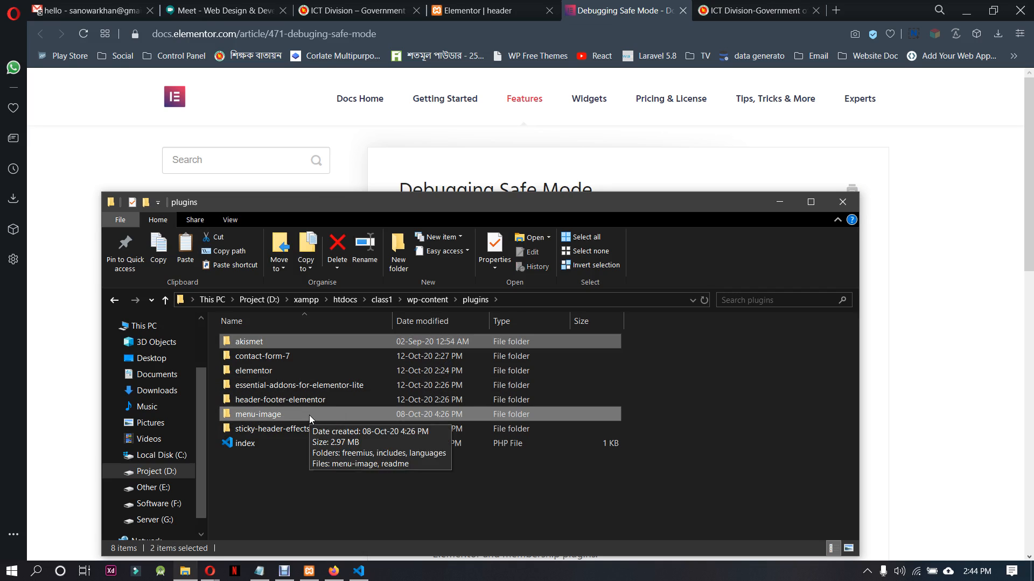
right_click(309, 415)
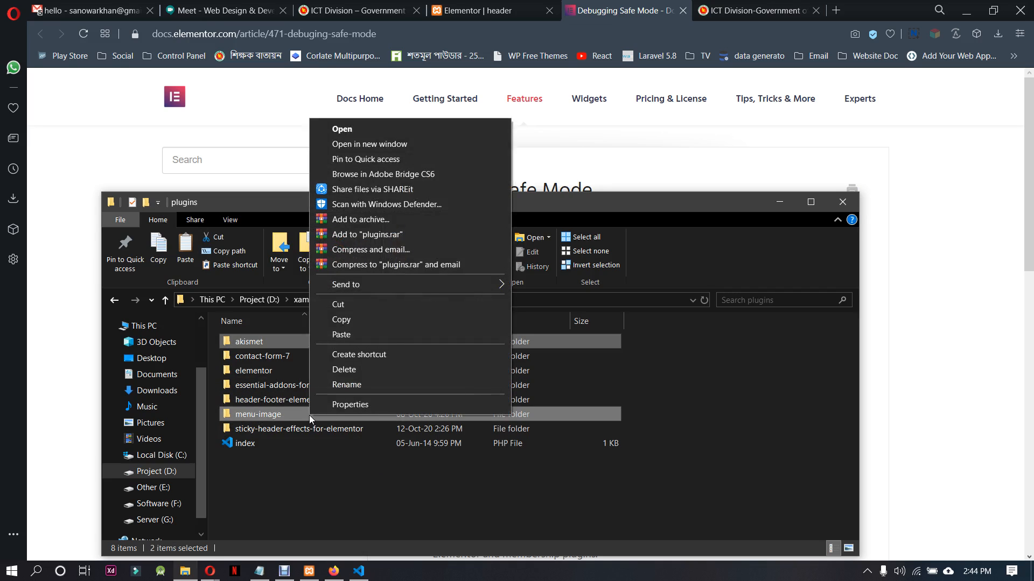
left_click(346, 385)
key("End")
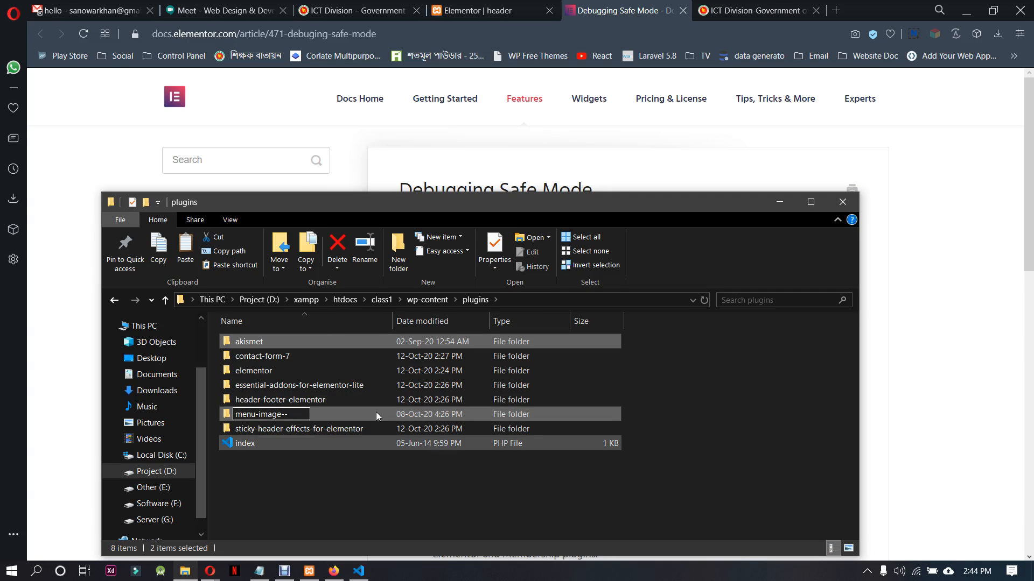
type("--")
key("Return")
left_click(348, 447)
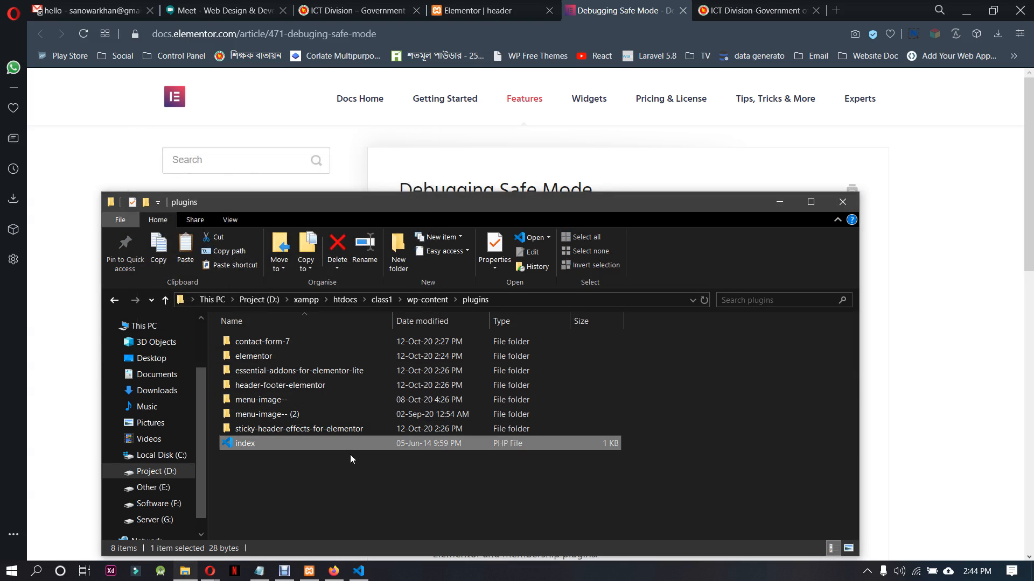
Delete the "menu-image-- (2)" folder, and undo both the deletion and the batch rename
left_click(305, 415)
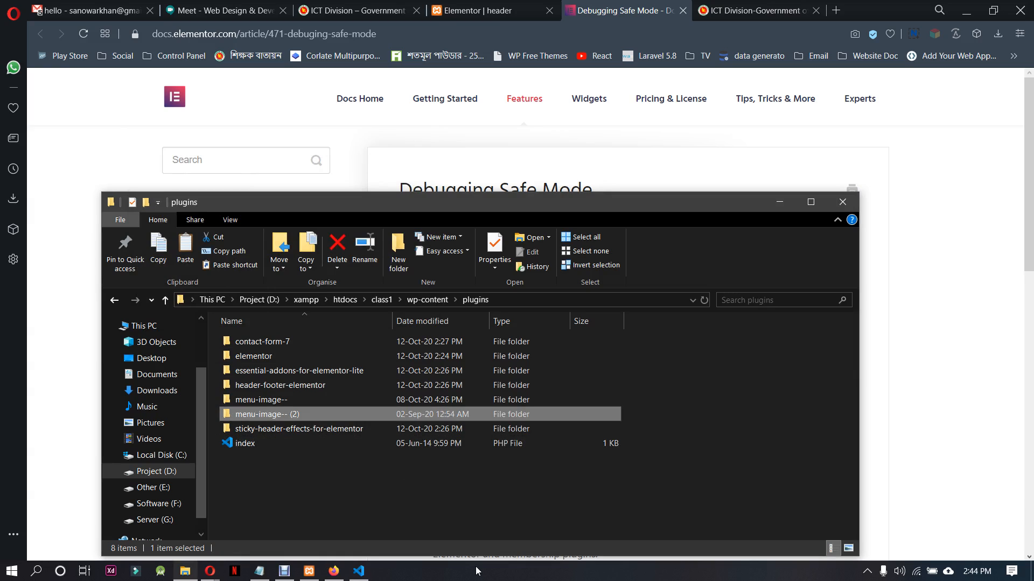
key("Delete")
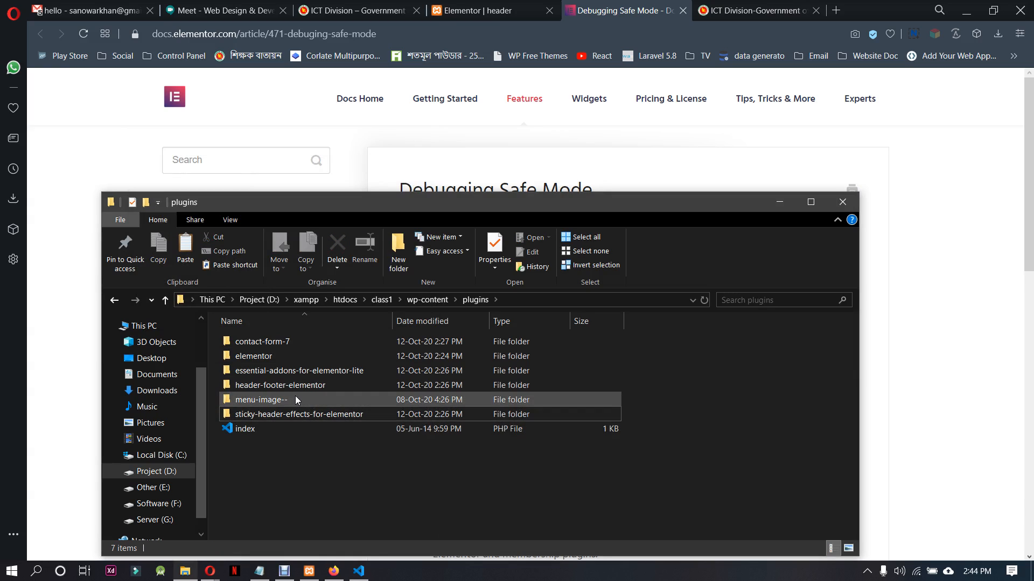
key("ctrl+z")
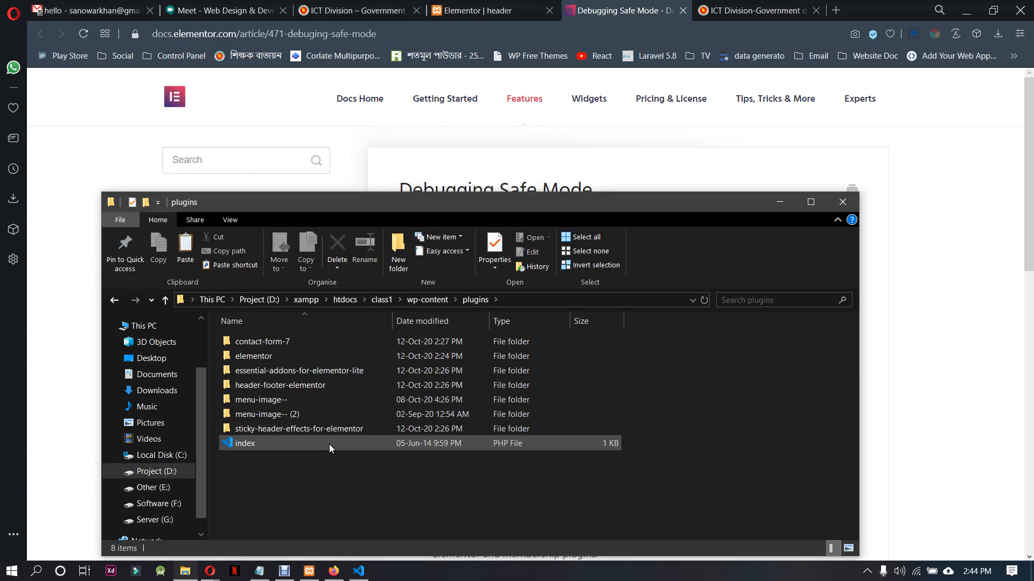
key("ctrl+z")
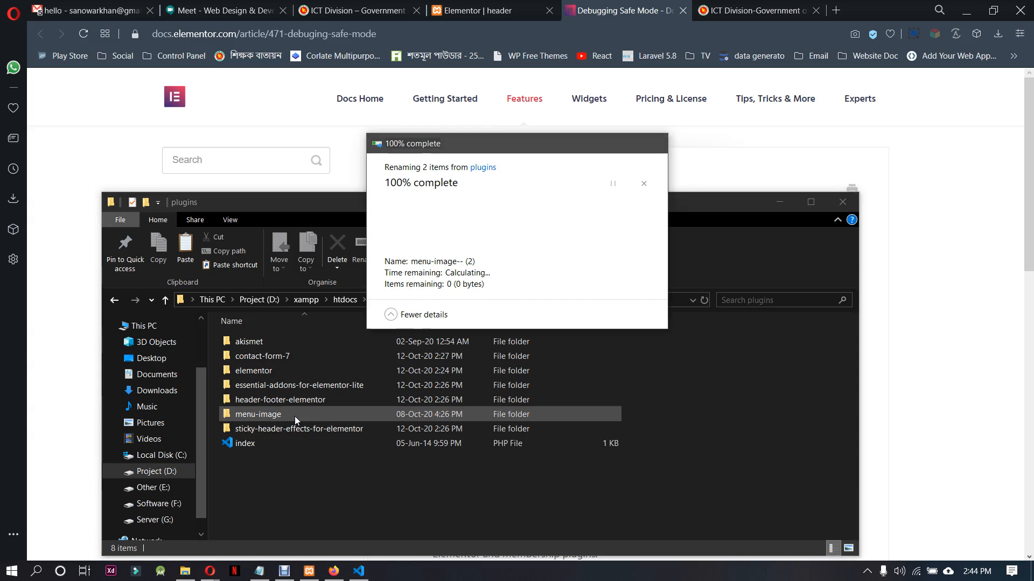
Rename only the menu-image plugin folder to "menu-image--"
key("F2")
key("End")
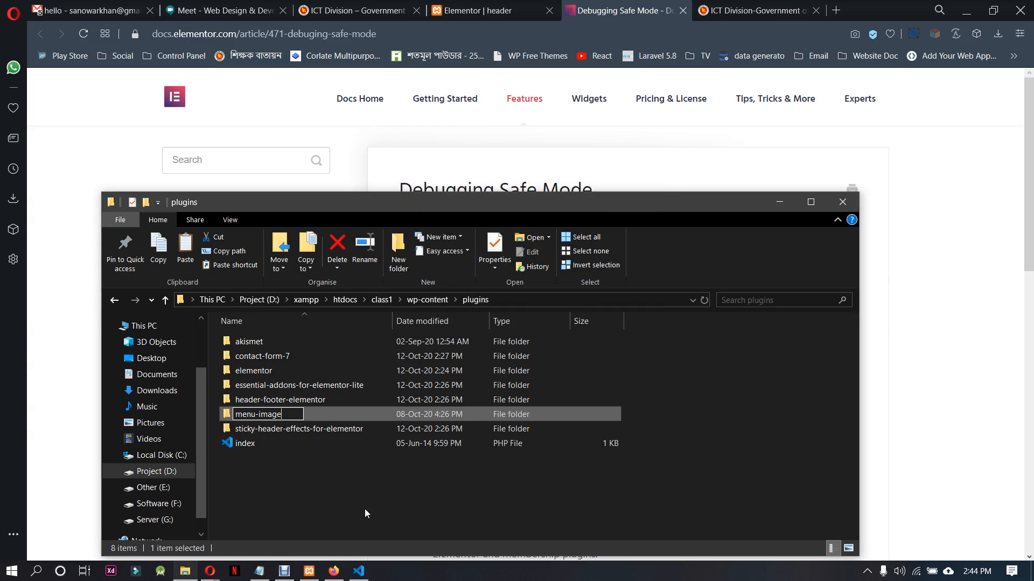
type("--")
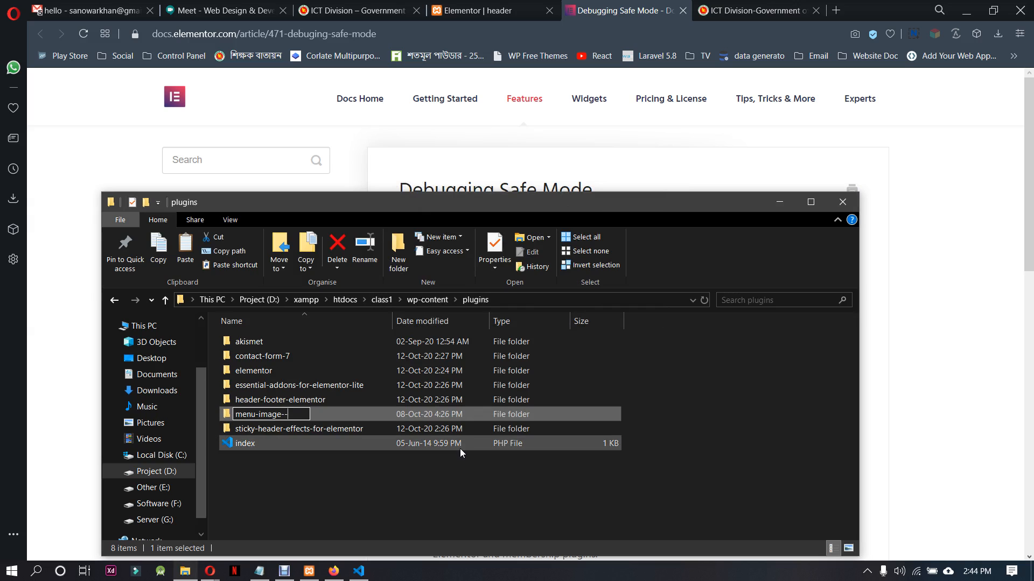
left_click(293, 441)
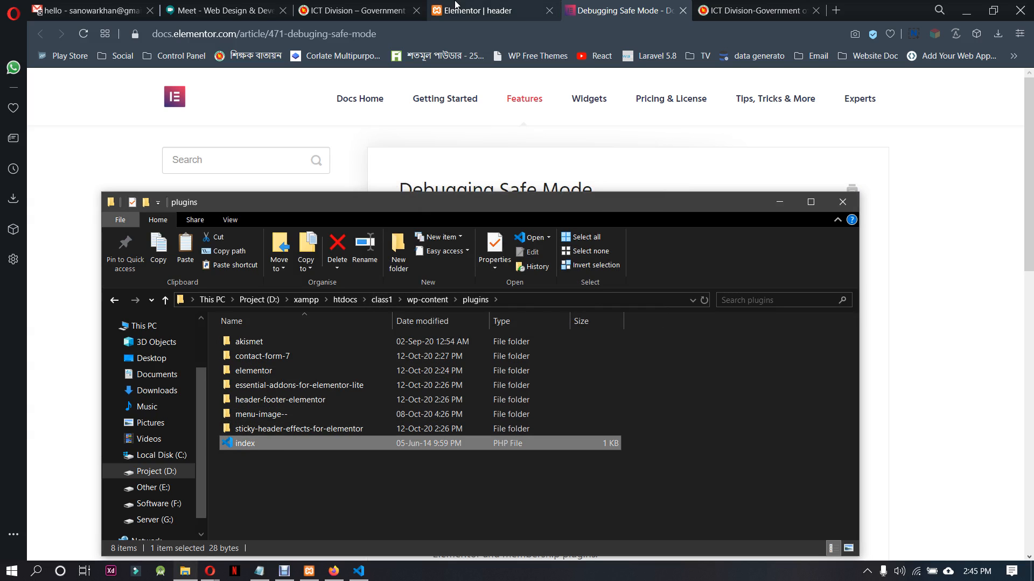
Switch to Opera, close the Debugging Safe Mode guide, and go back from the Elementor editor to the My Templates list
left_click(455, 7)
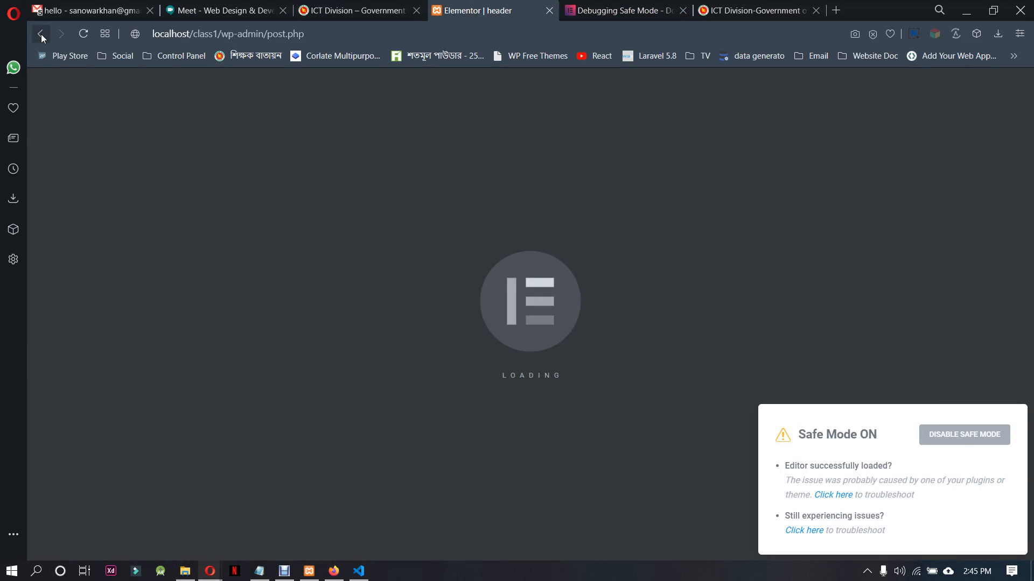
left_click(622, 12)
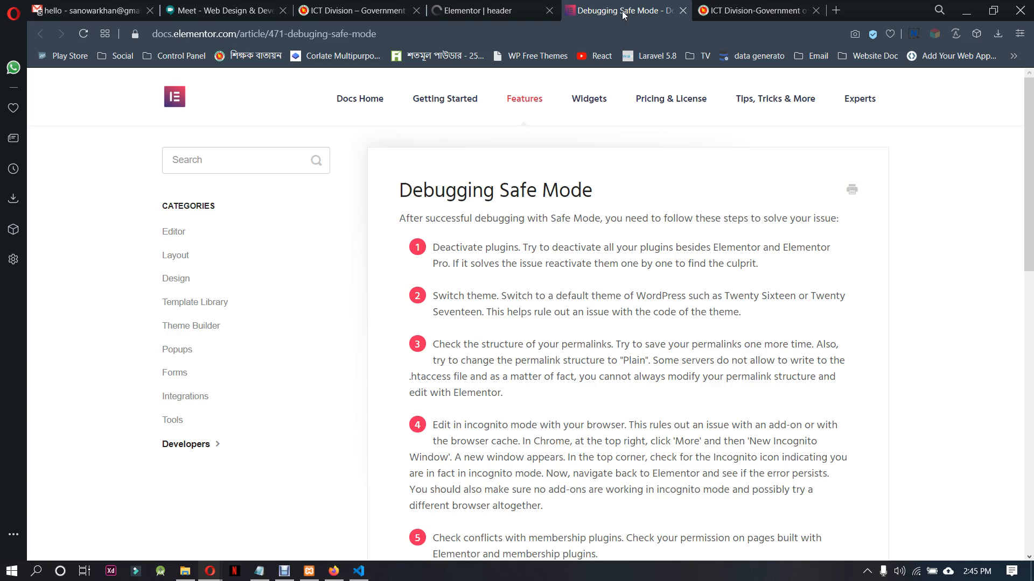
left_click(683, 11)
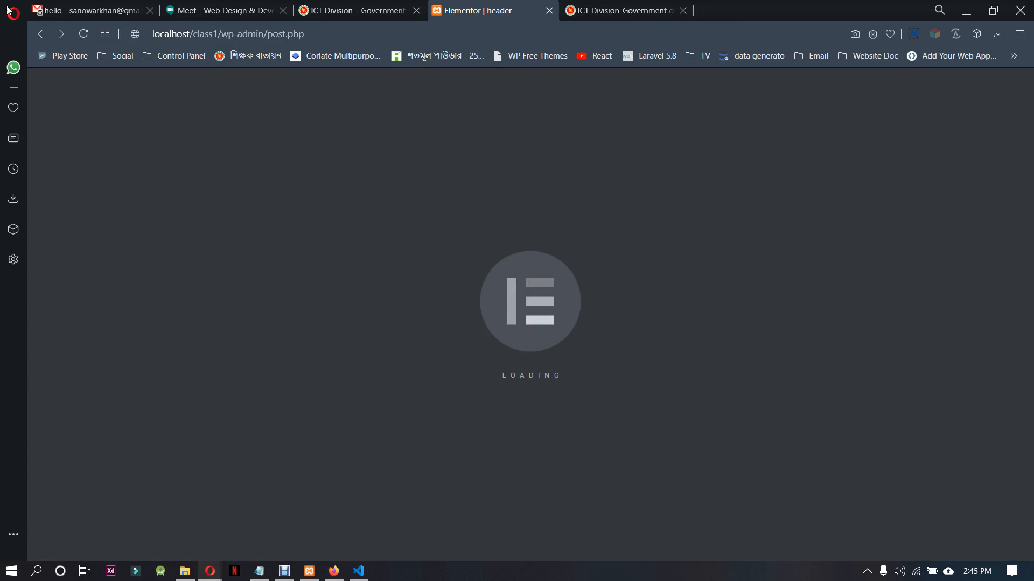
left_click(41, 34)
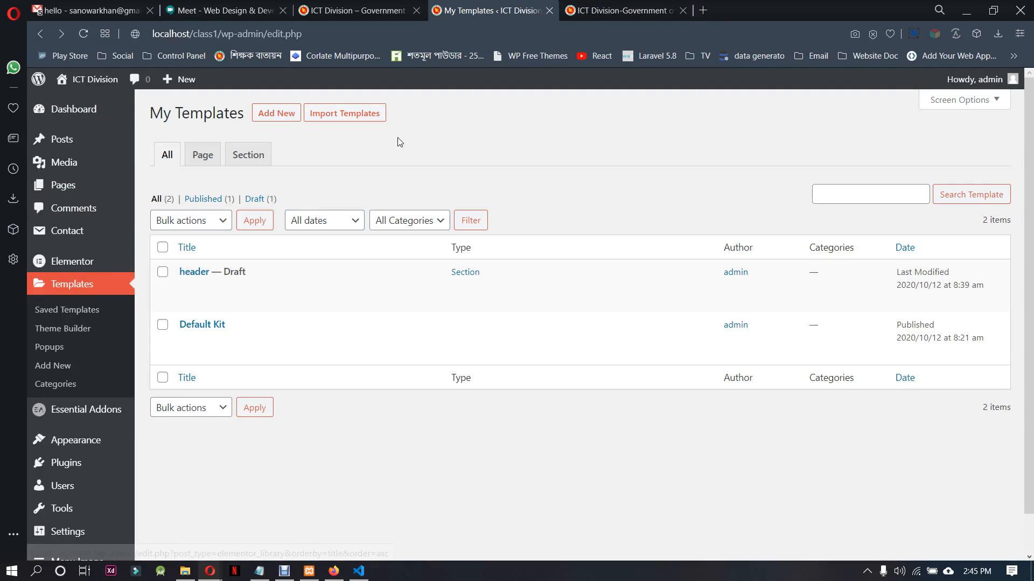
Examine the installed plugins list and the notice about the menu-image plugin
left_click(87, 473)
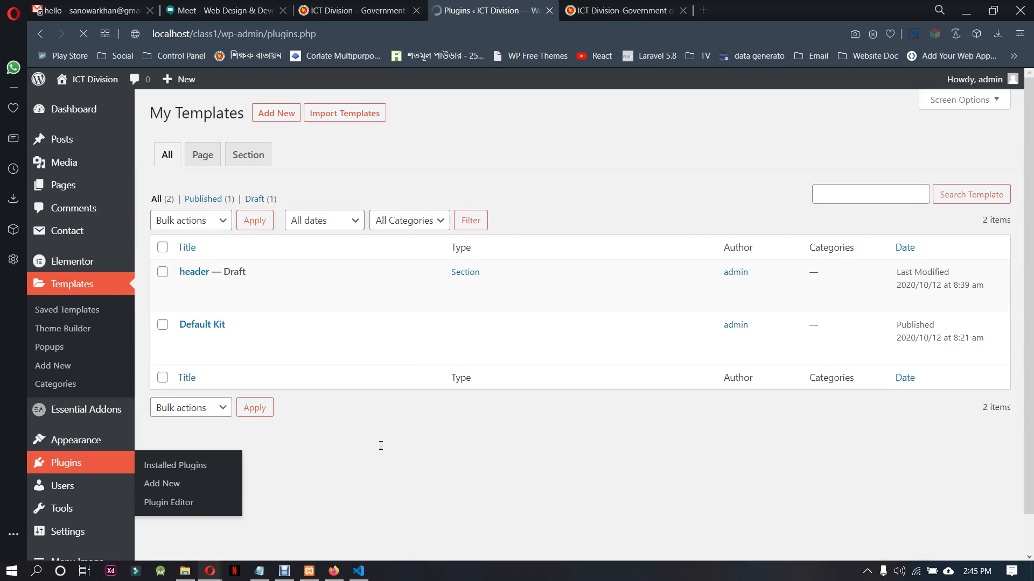
scroll(473, 349, "down", 3)
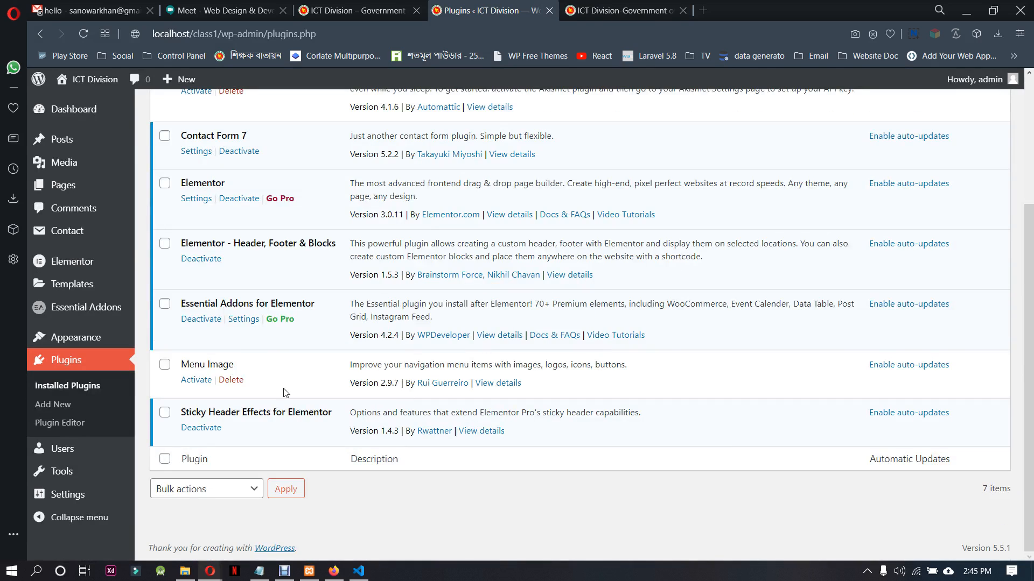
scroll(459, 525, "up", 3)
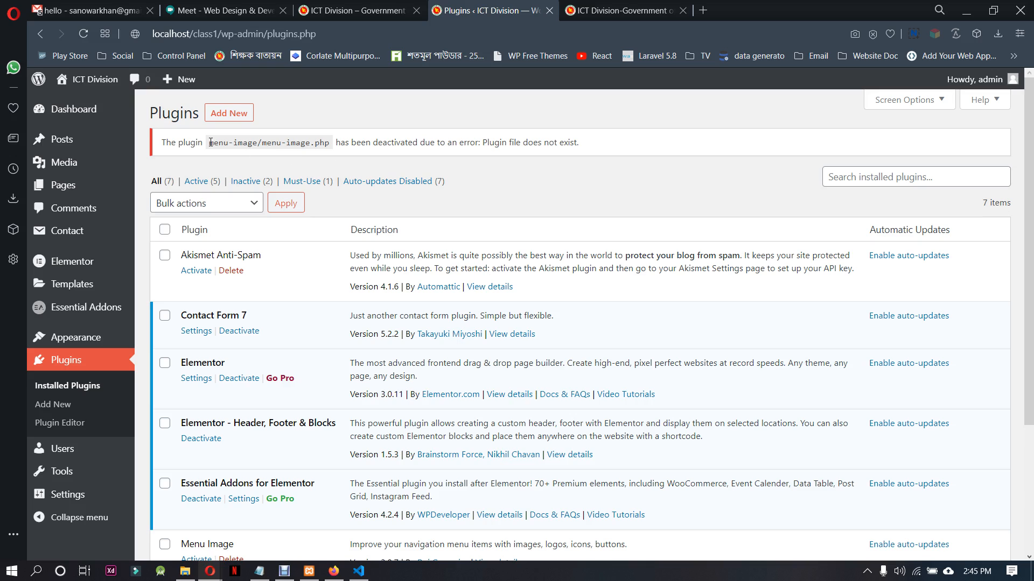
left_click_drag(170, 145, 338, 145)
left_click(603, 158)
left_click_drag(614, 147, 272, 143)
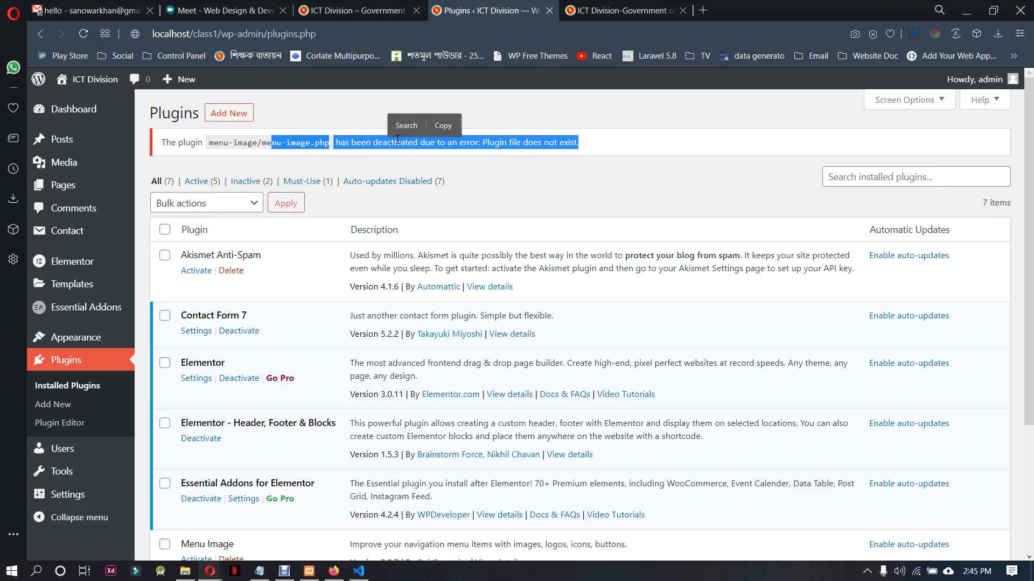
Open the Header Footer & Blocks template list
mouse_move(69, 337)
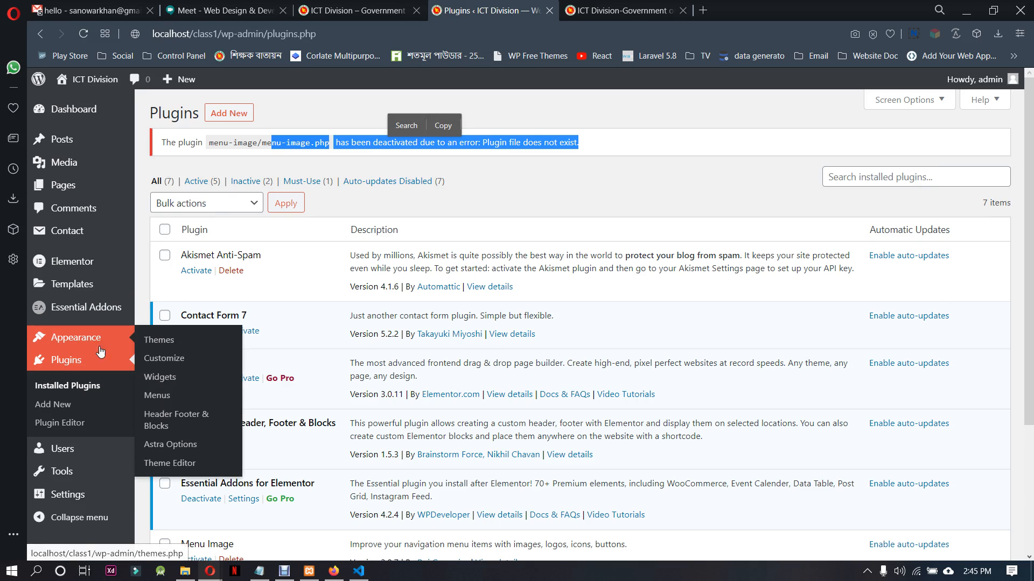
left_click(160, 426)
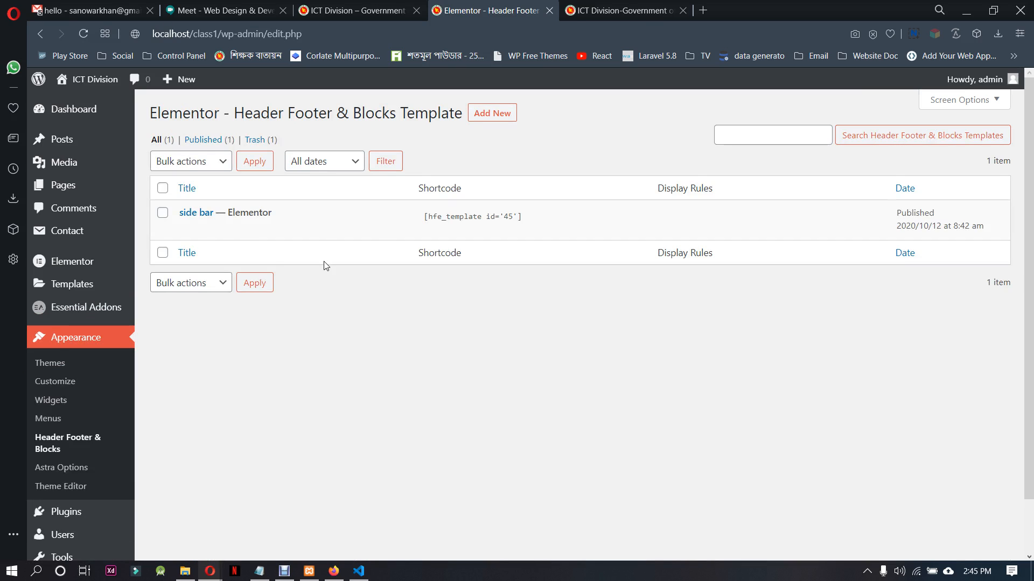
Open the side bar template in Elementor, and copy the .htaccess file from the Desktop folder
left_click(376, 229)
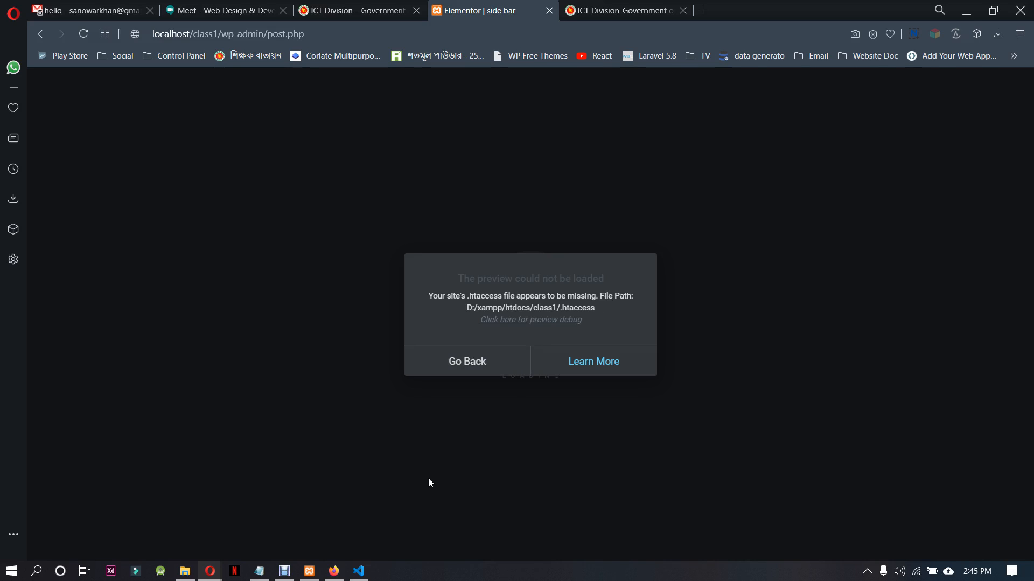
left_click(185, 571)
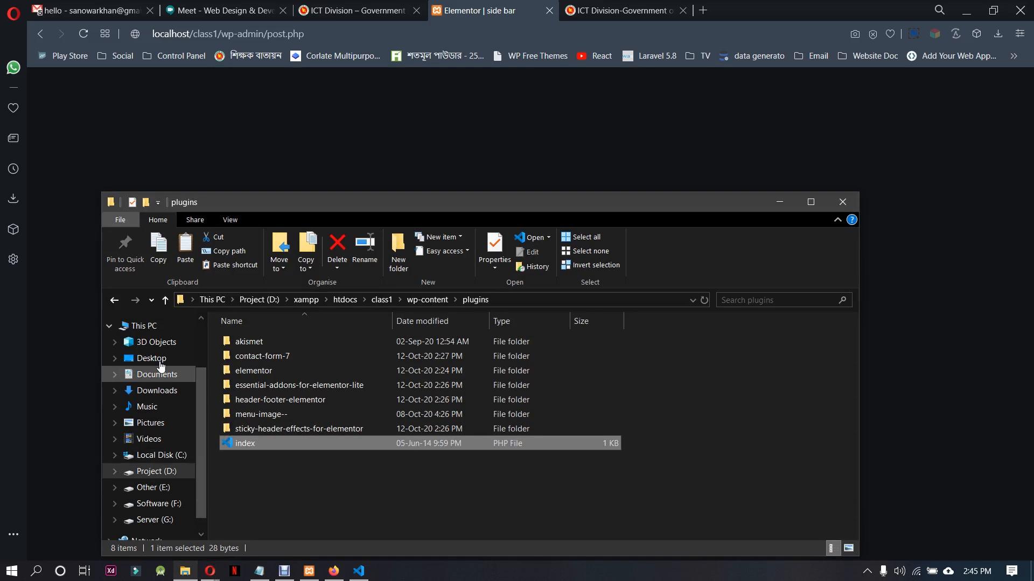
left_click(153, 358)
left_click(274, 417)
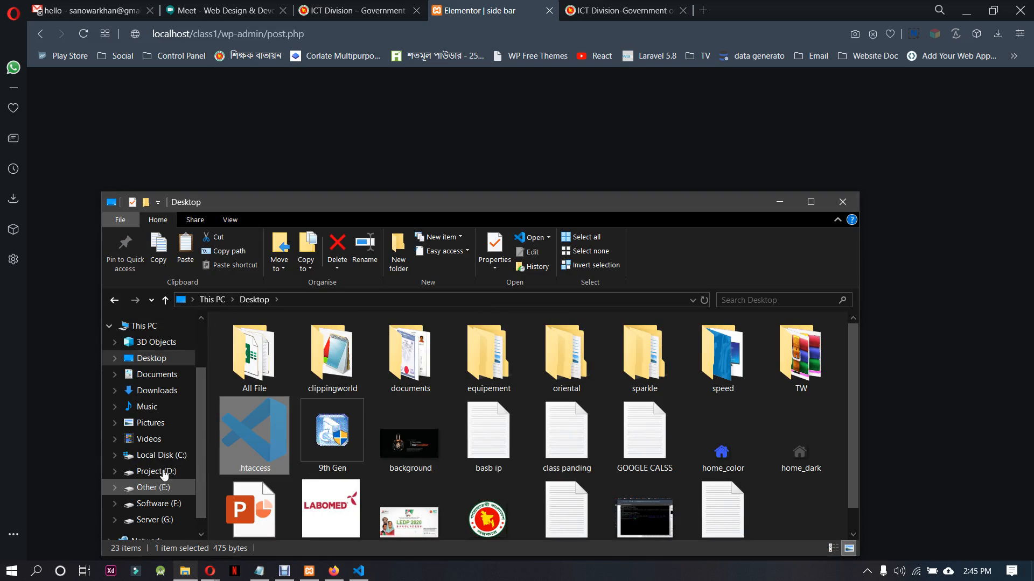
Paste the .htaccess file into the site's class1 root folder and reload the side bar template's Elementor editor
left_click(114, 300)
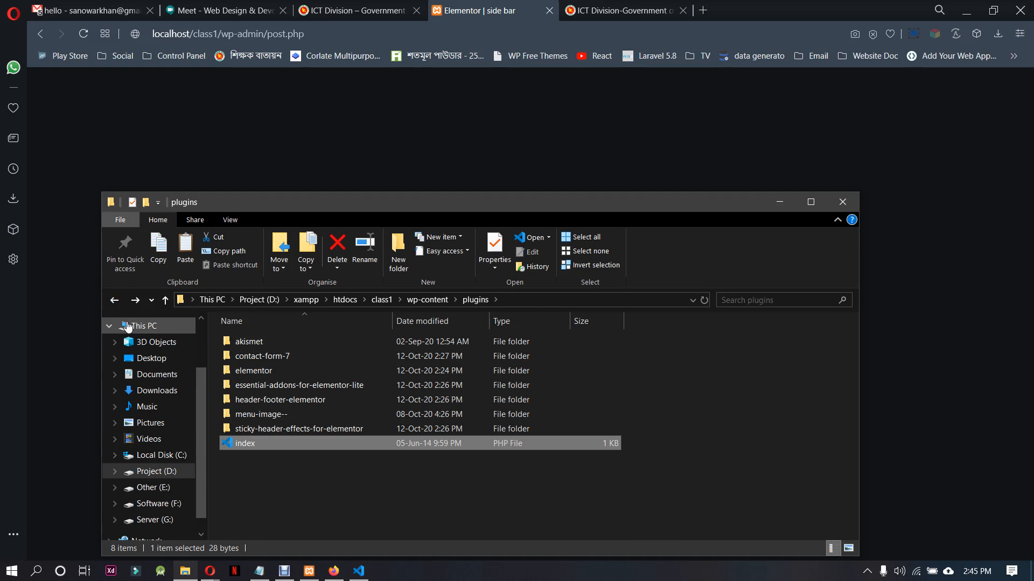
left_click(116, 300)
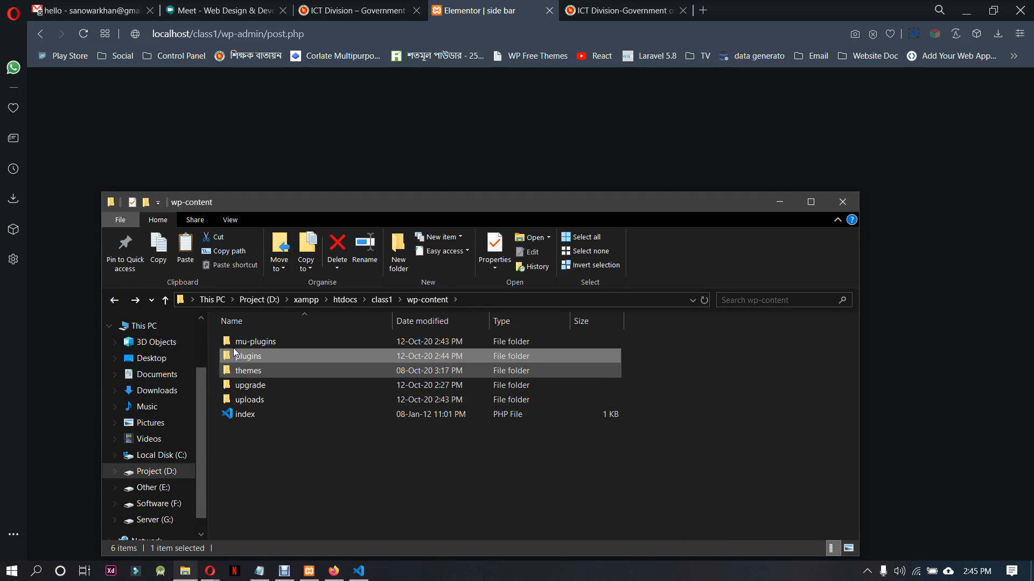
left_click(115, 300)
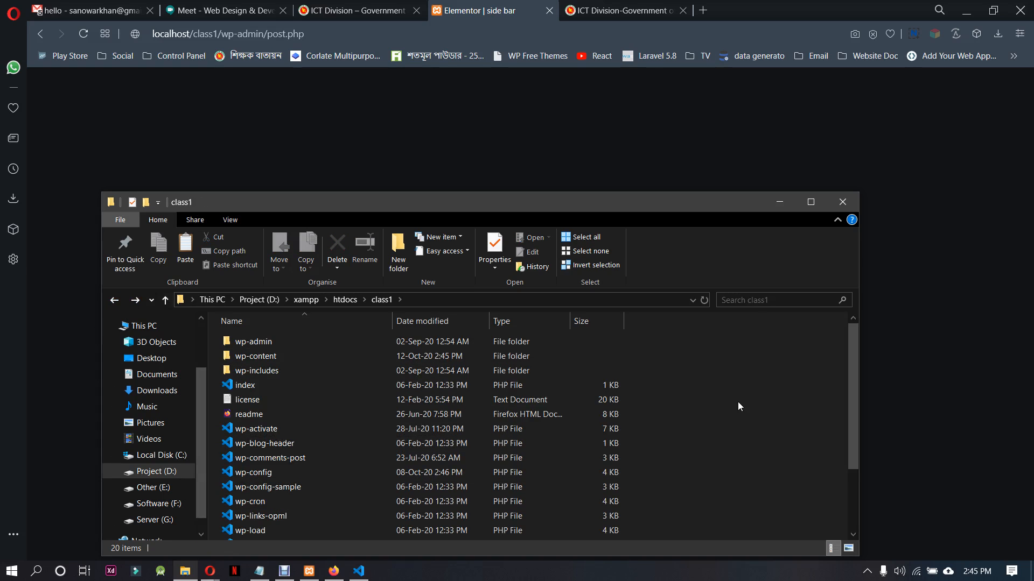
key("ctrl+v")
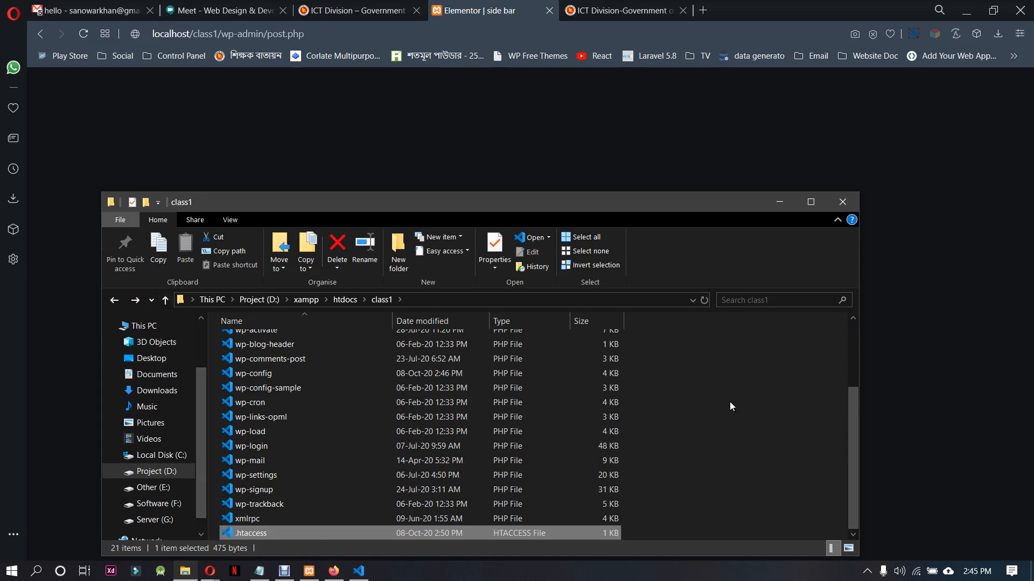
right_click(728, 402)
left_click(753, 260)
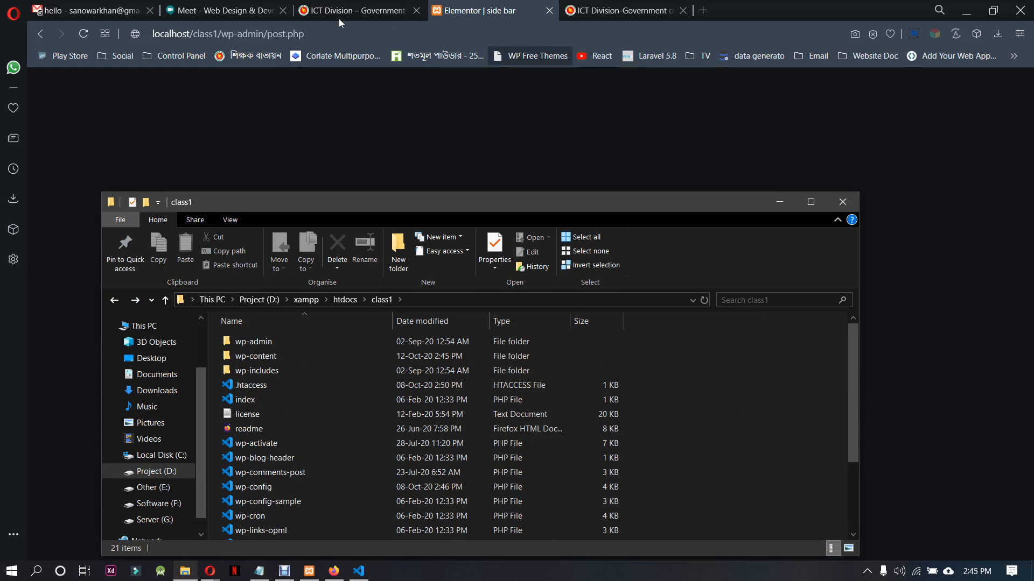
left_click(344, 35)
key("Return")
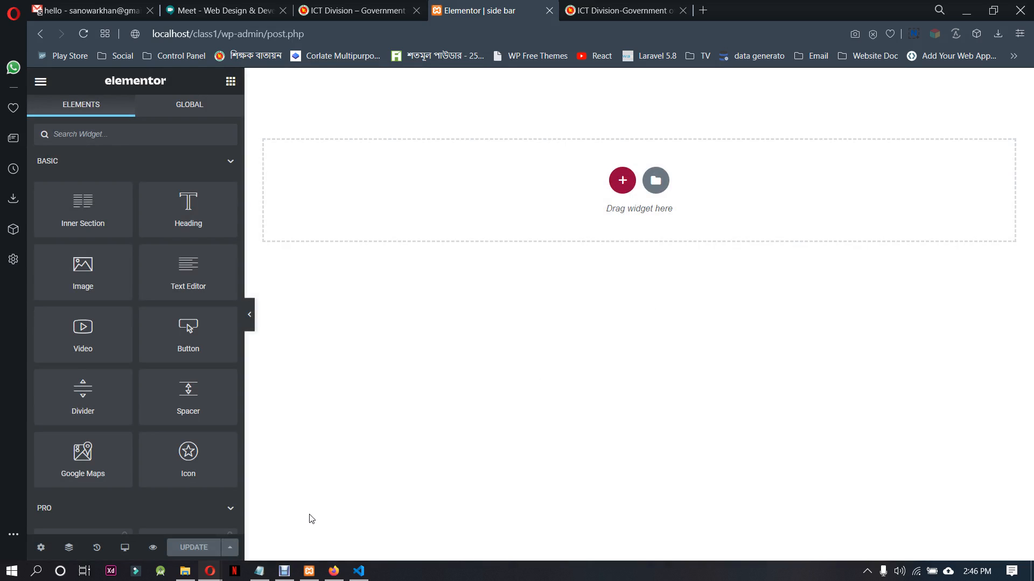
Close the Visual Studio Code window and the Firefox window with the header template's editor
left_click(357, 570)
left_click(333, 571)
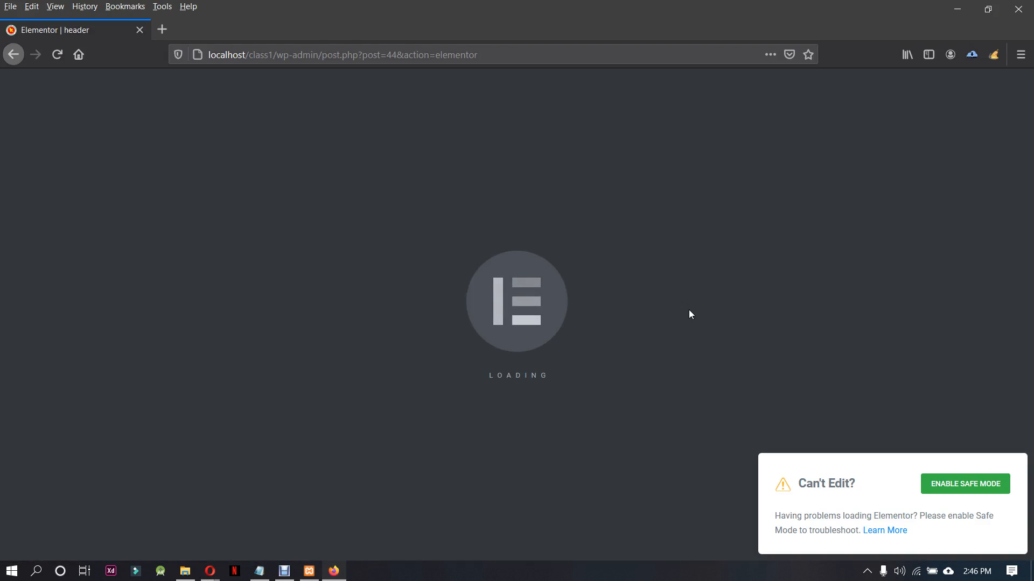
left_click(1017, 8)
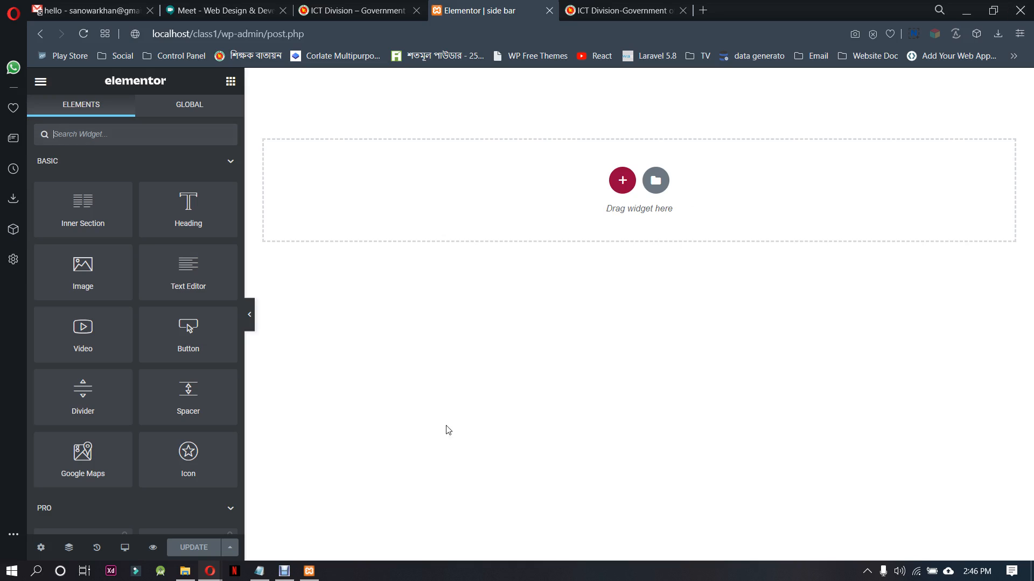
Rename the "menu-image--" folder in class1/wp-content/plugins to "menu-image" and put the file window away
left_click(185, 571)
double_click(274, 356)
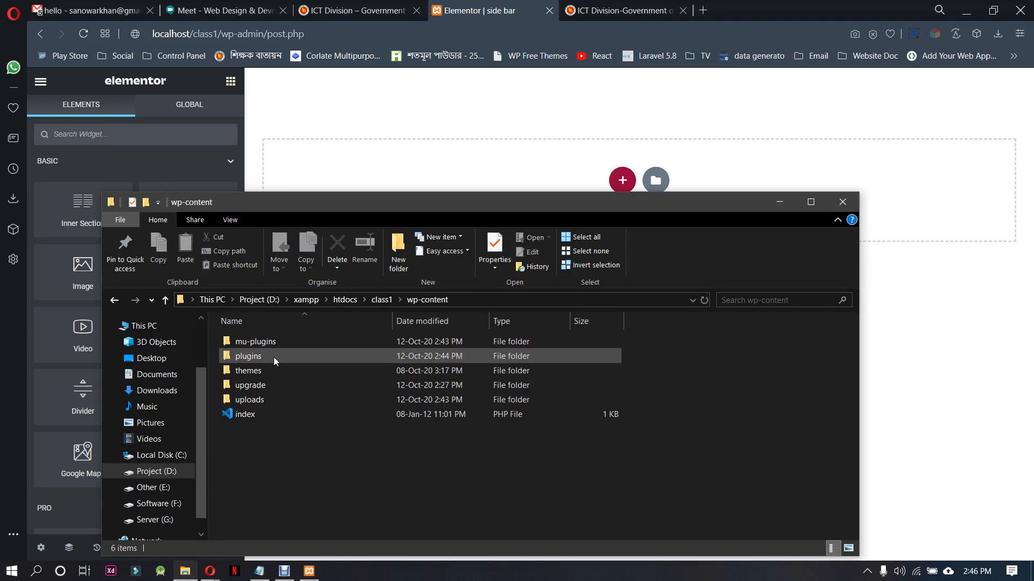
double_click(275, 356)
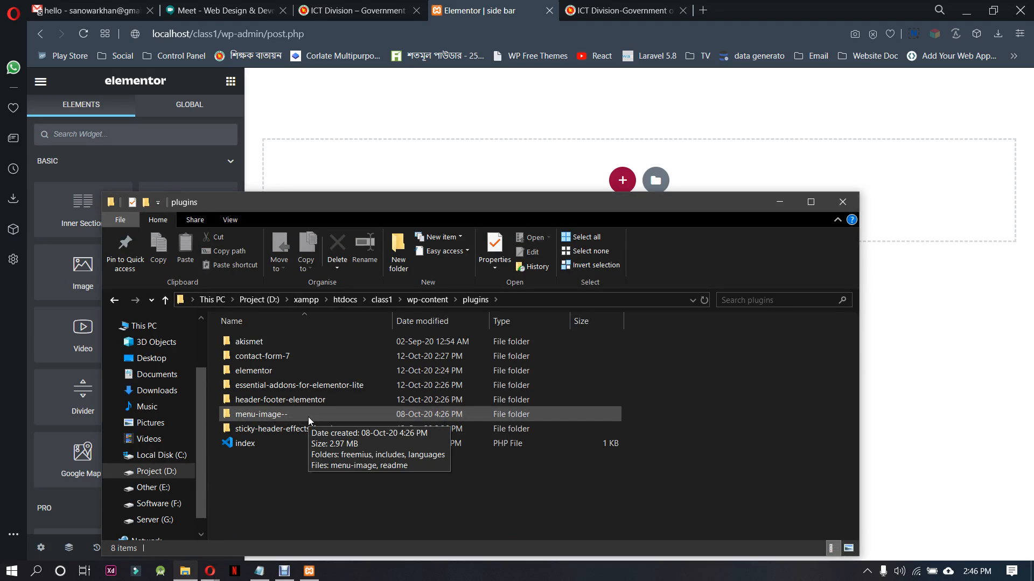
left_click(258, 415)
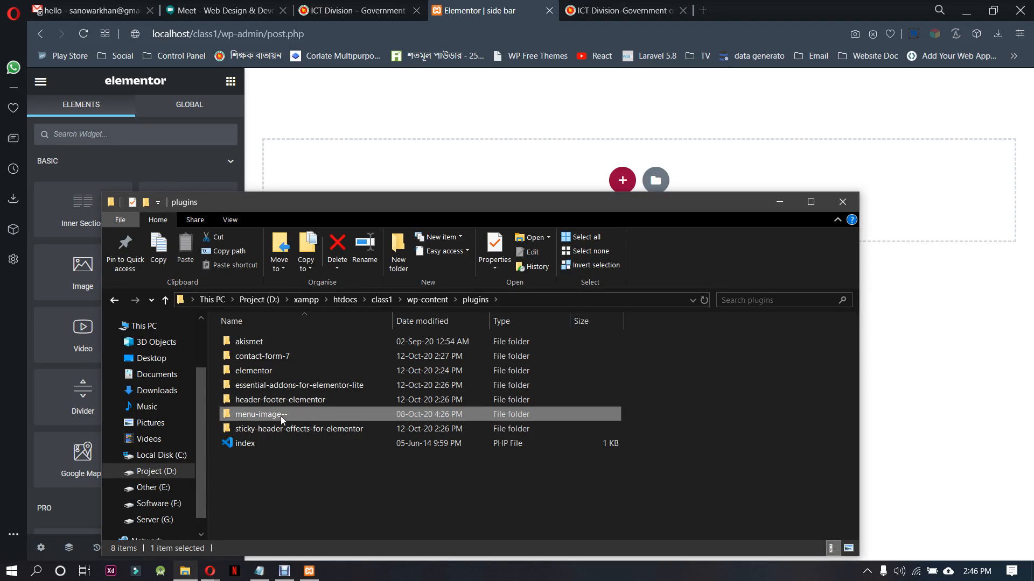
mouse_move(281, 419)
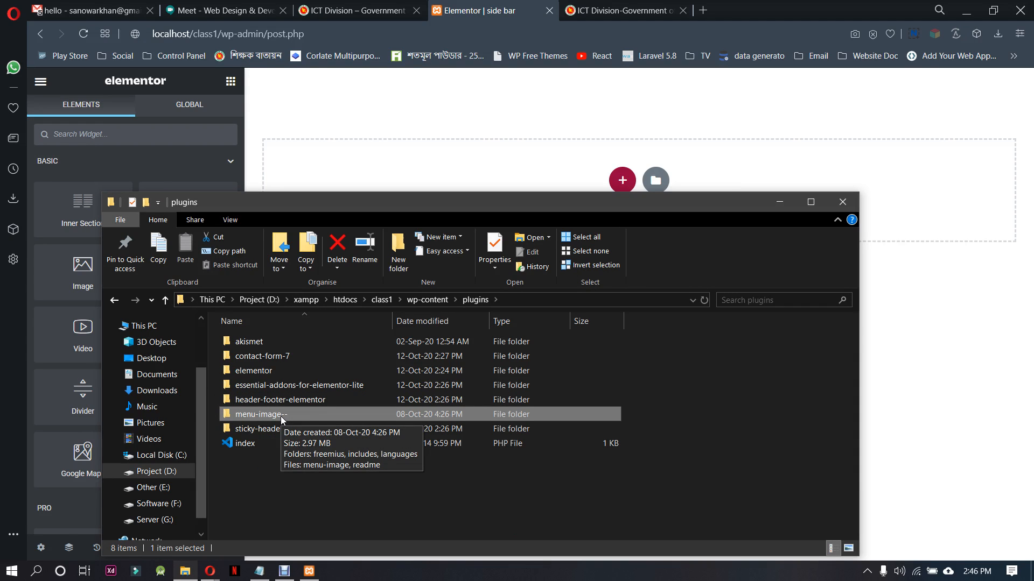
left_click(770, 201)
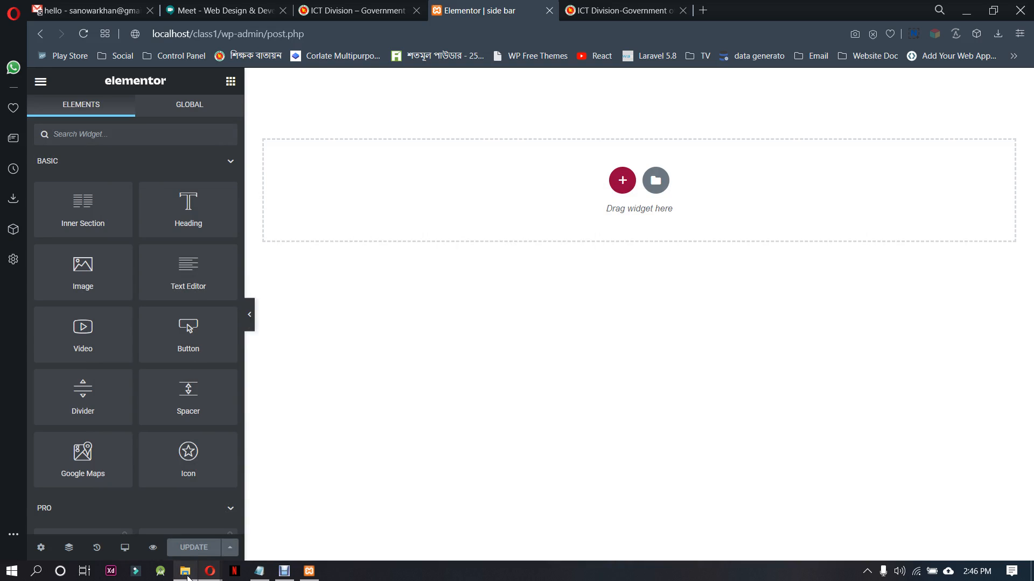
left_click(185, 571)
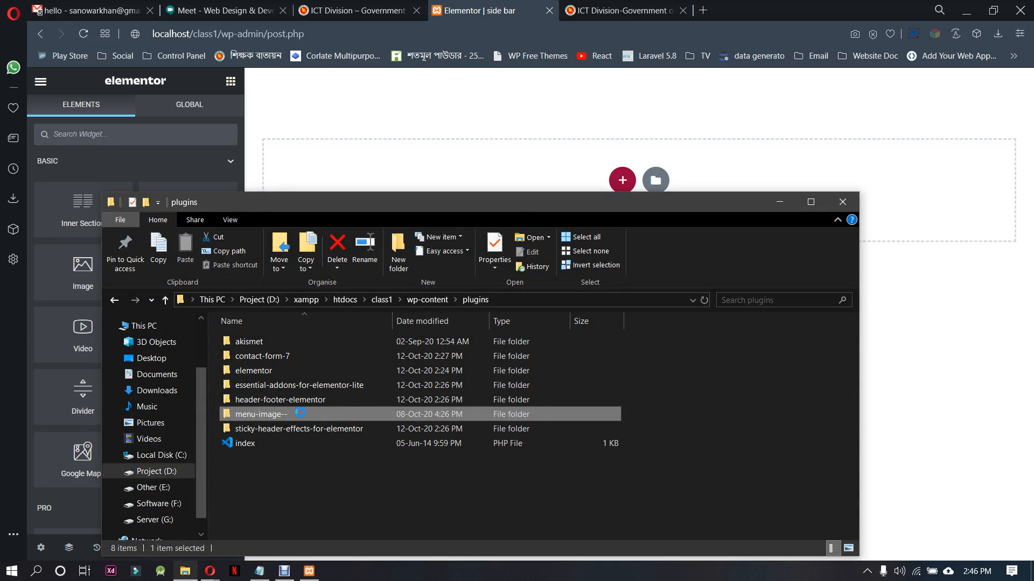
right_click(291, 413)
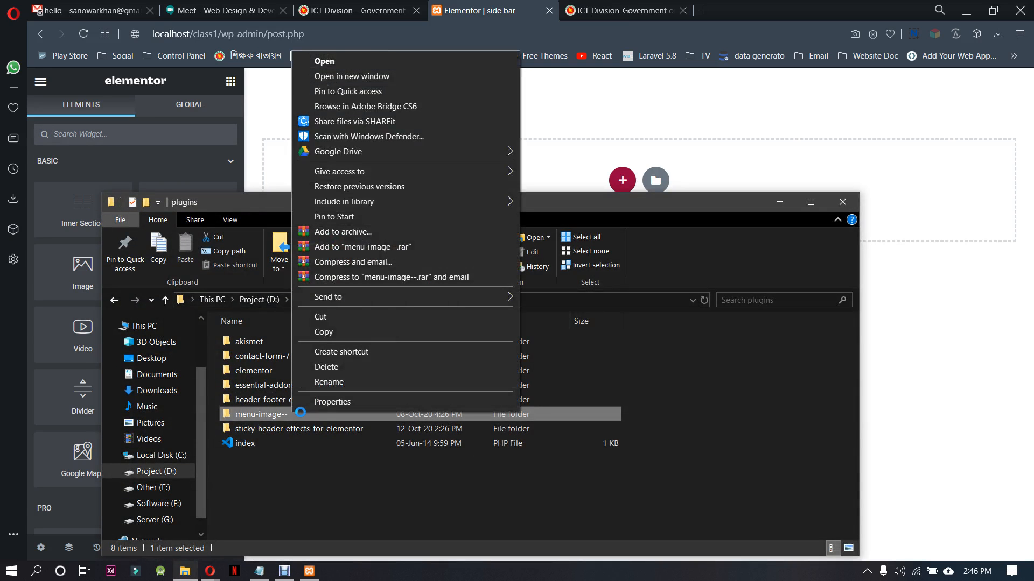
left_click(354, 384)
key("End")
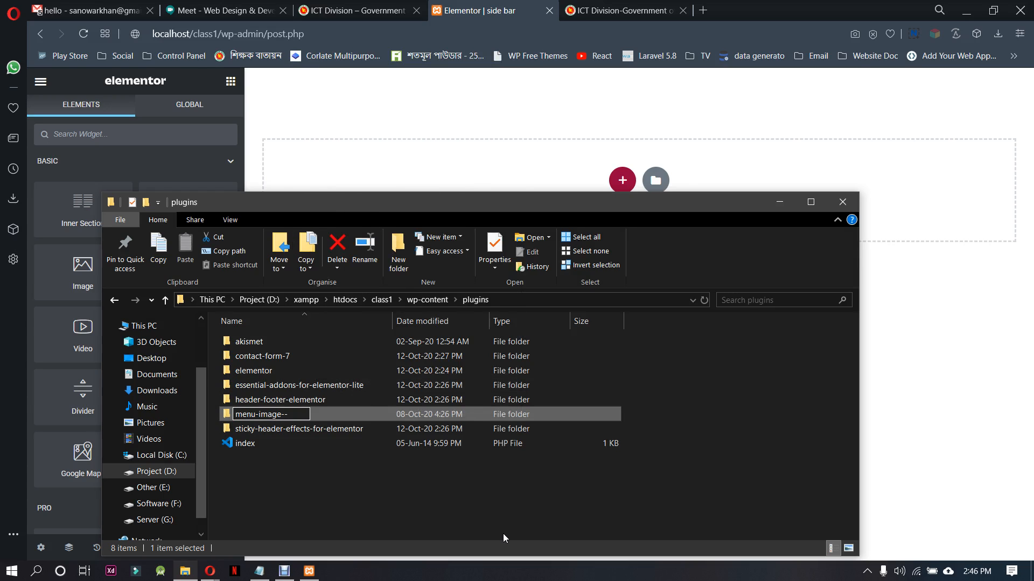
key("Return")
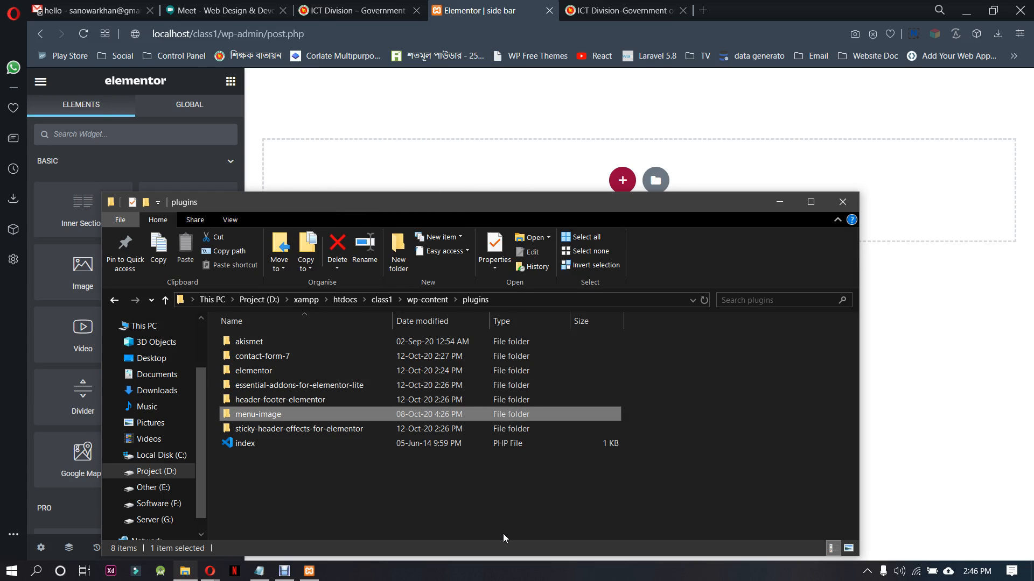
left_click(779, 203)
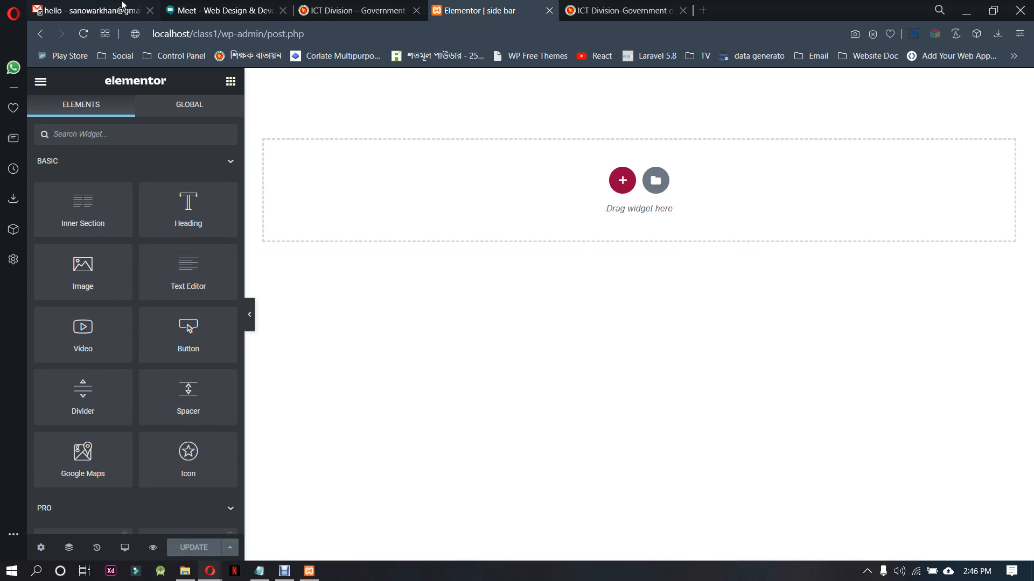
Return to the Header Footer & Blocks template list and move the side bar template to the Trash
left_click(34, 34)
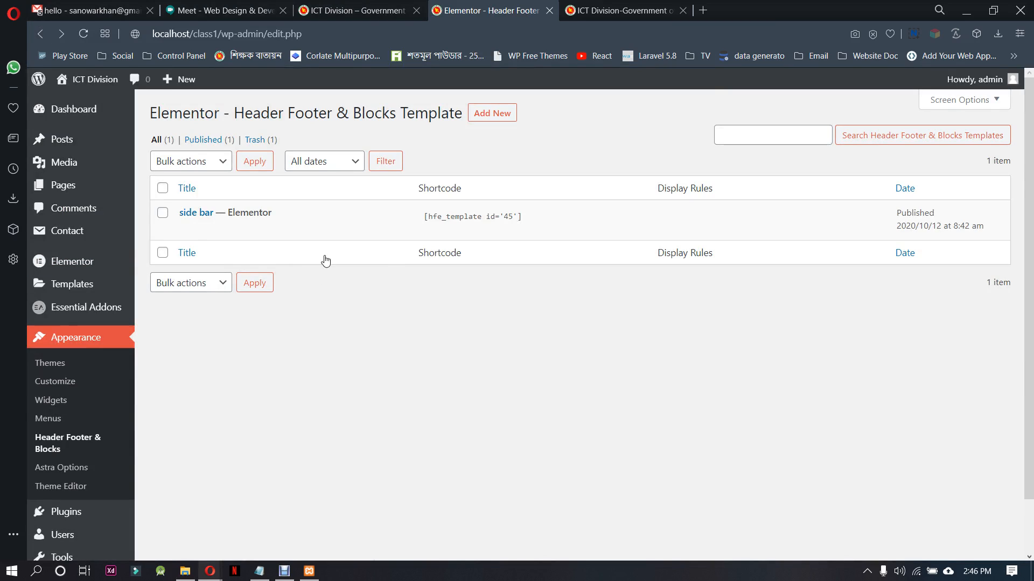
left_click(256, 228)
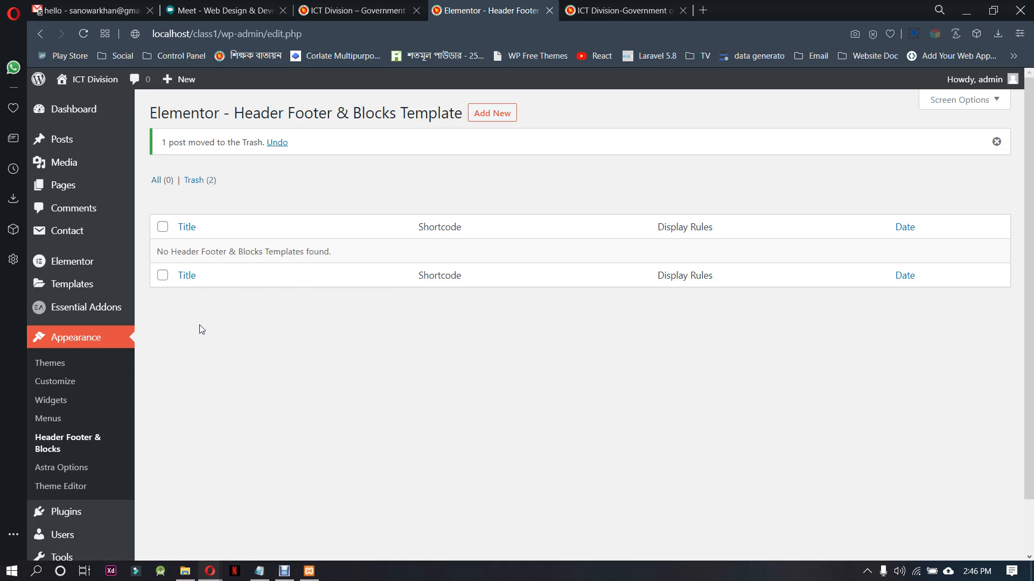
Delete the Menu Image plugin from the installed plugins
scroll(127, 463, "down", 1)
left_click(99, 455)
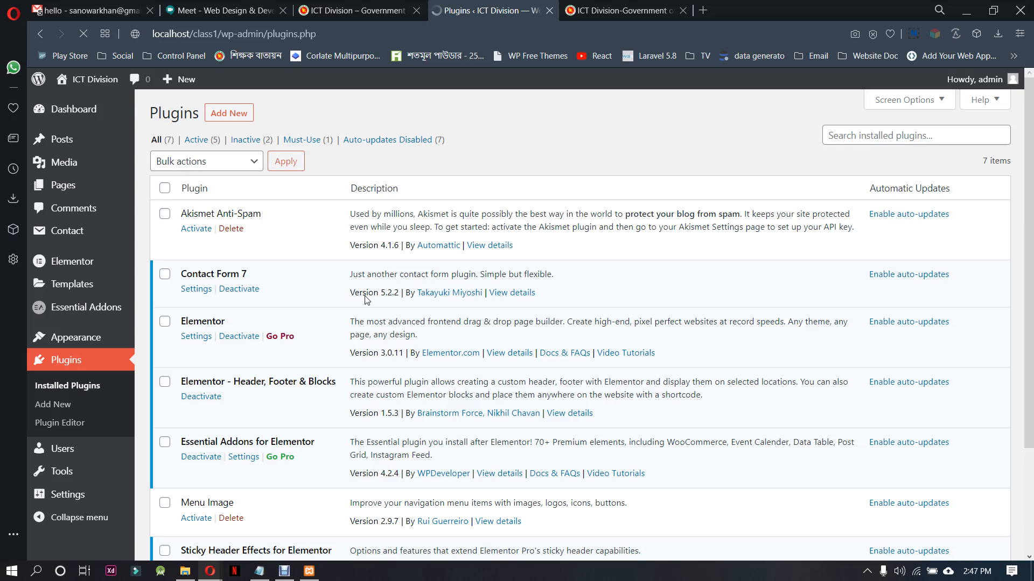
scroll(284, 444, "down", 4)
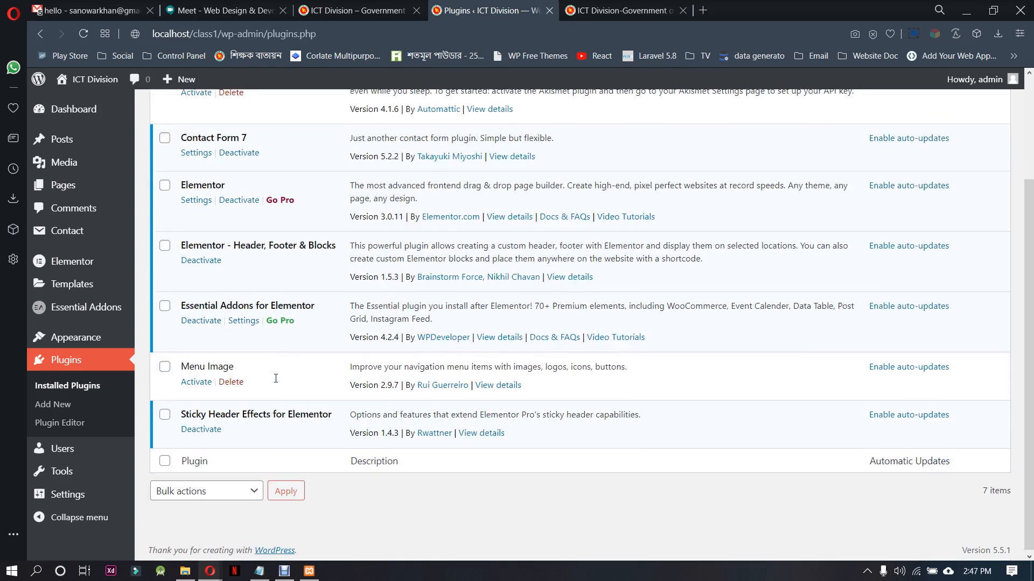
left_click(231, 380)
left_click(619, 118)
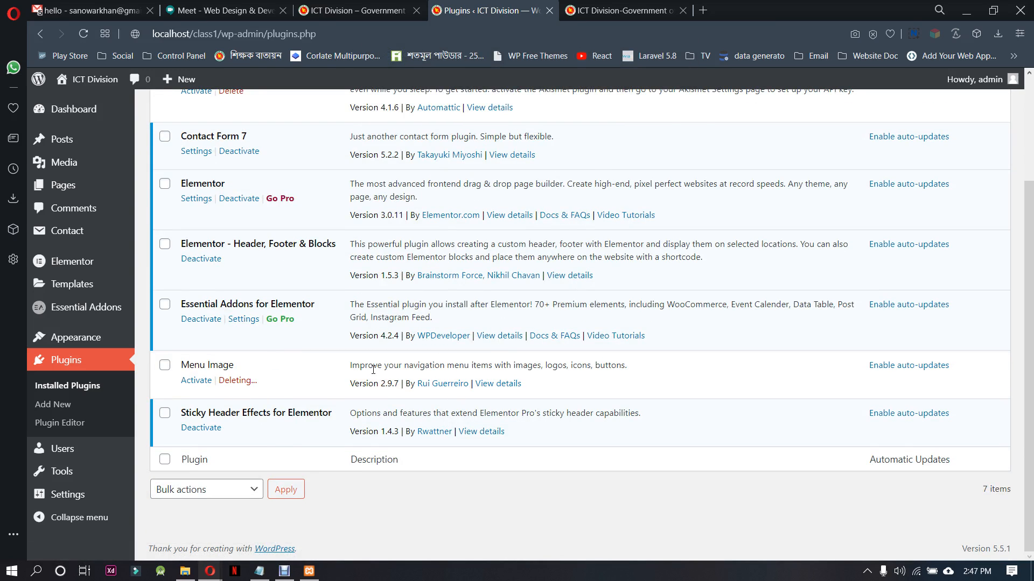
scroll(355, 371, "up", 3)
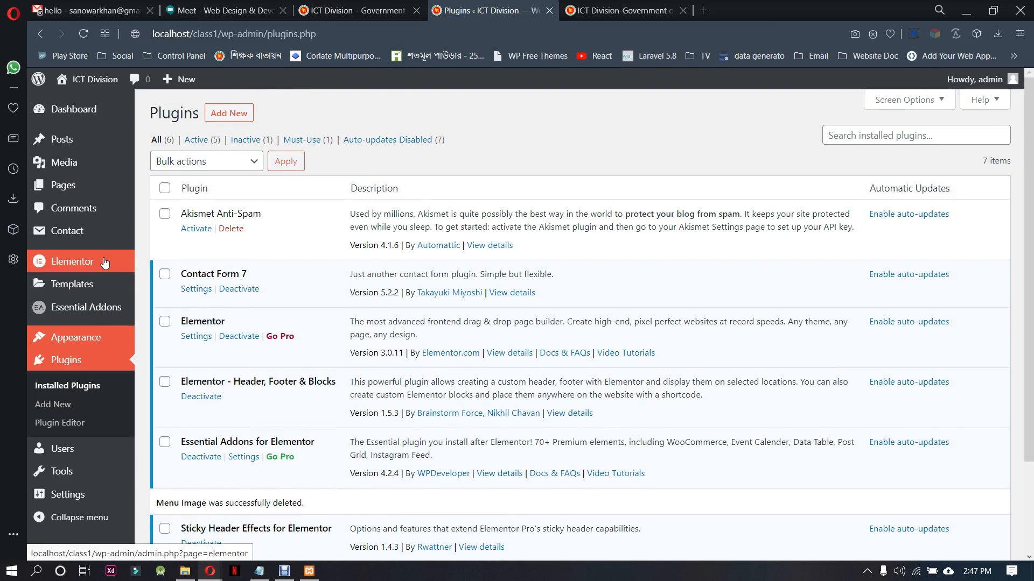
Add a new Header Footer & Blocks template titled "header"
mouse_move(108, 337)
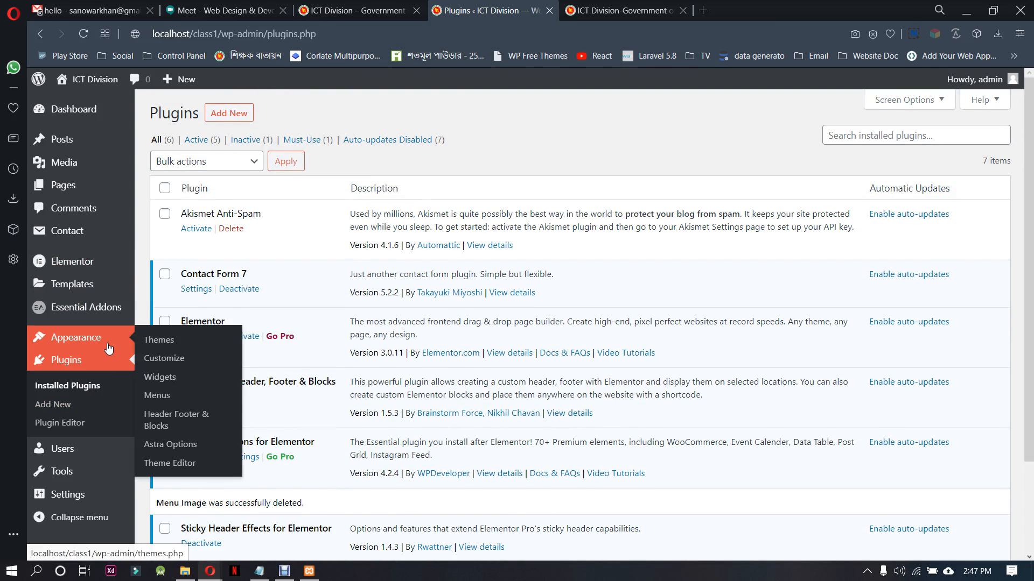
left_click(209, 416)
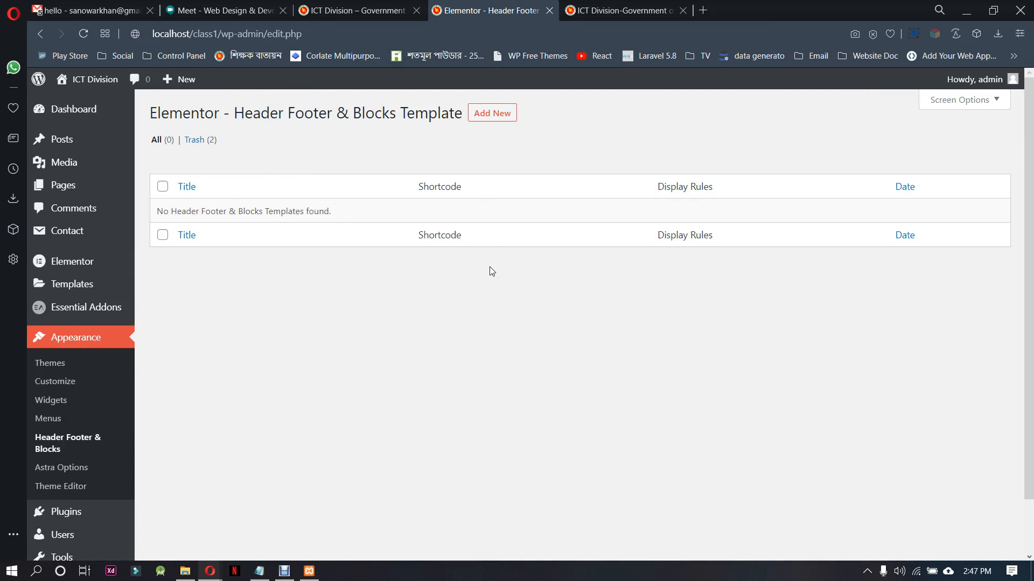
left_click(491, 114)
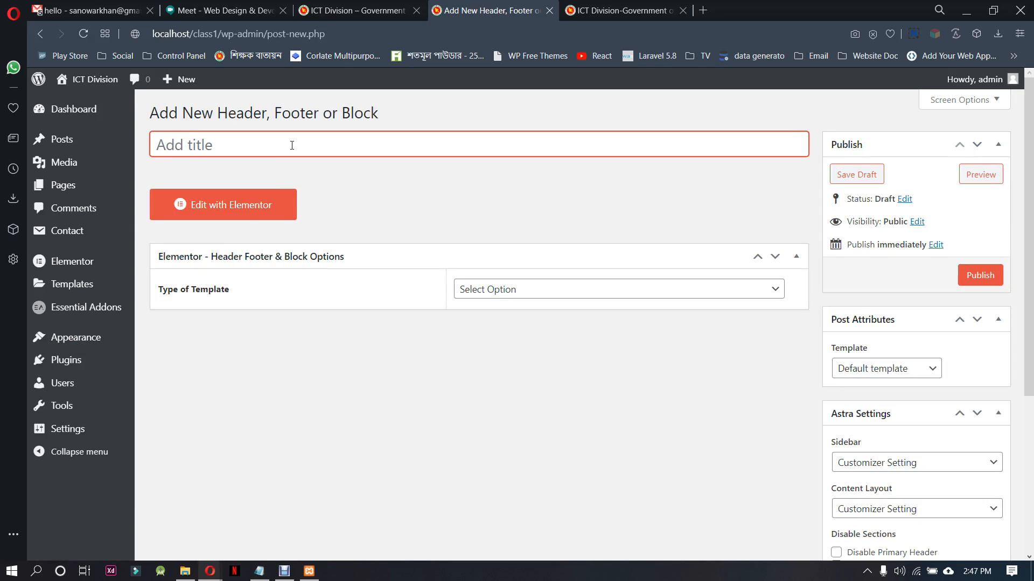
type("header")
Set the template's type to Header, its display location to Entire Website and its user roles to All
left_click(556, 289)
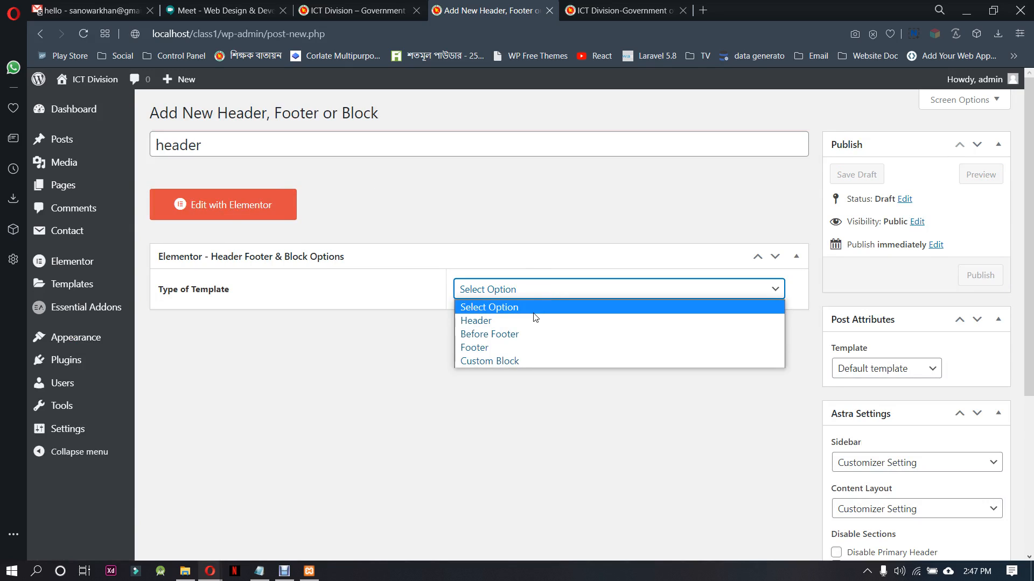
left_click(535, 316)
left_click(518, 337)
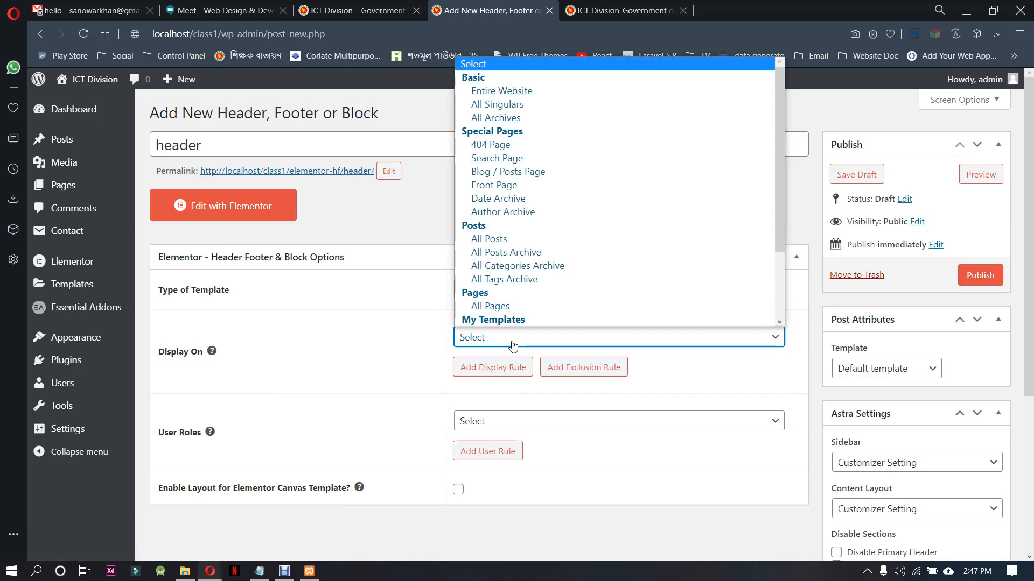
left_click(479, 90)
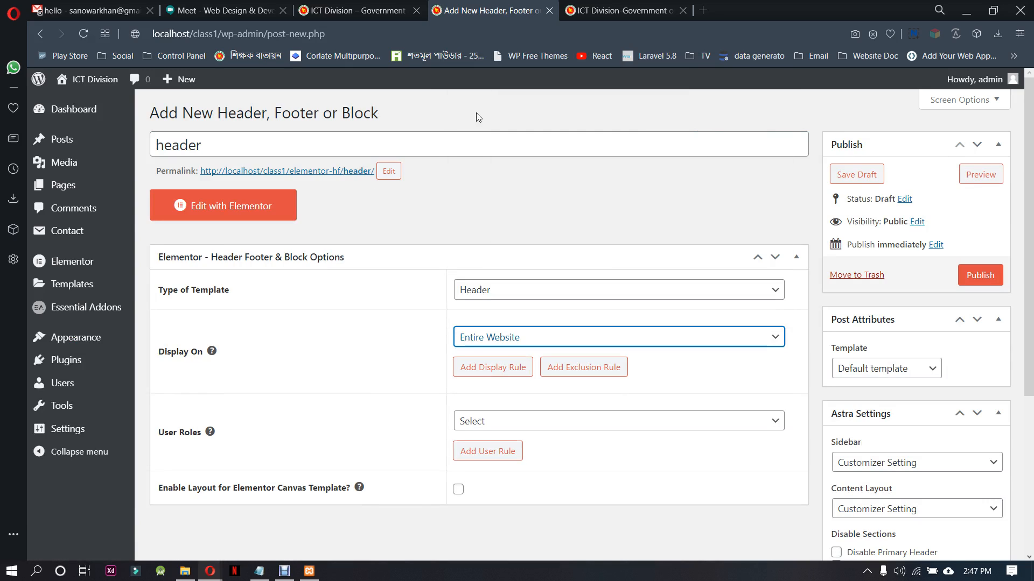
left_click(576, 422)
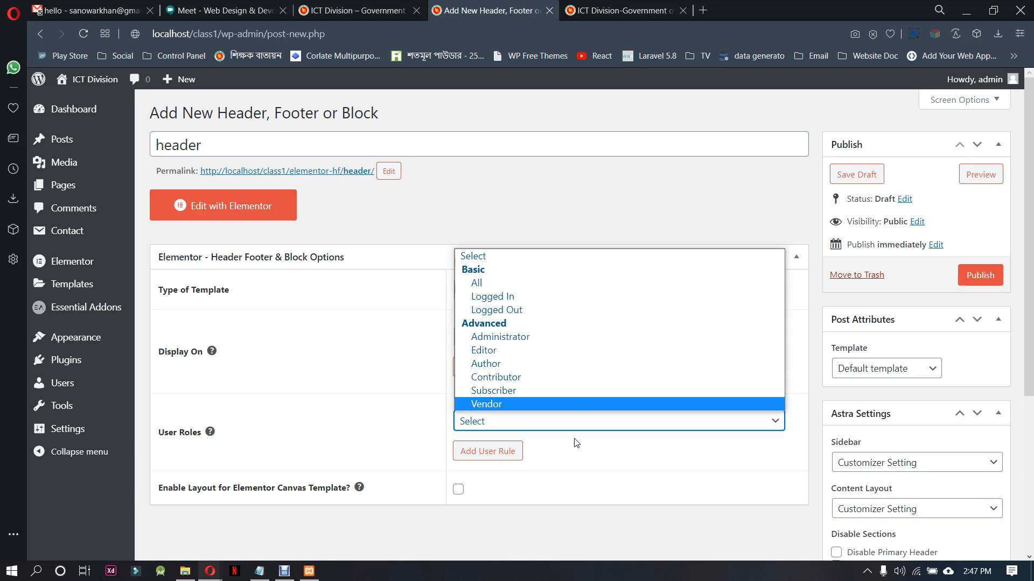
left_click(479, 282)
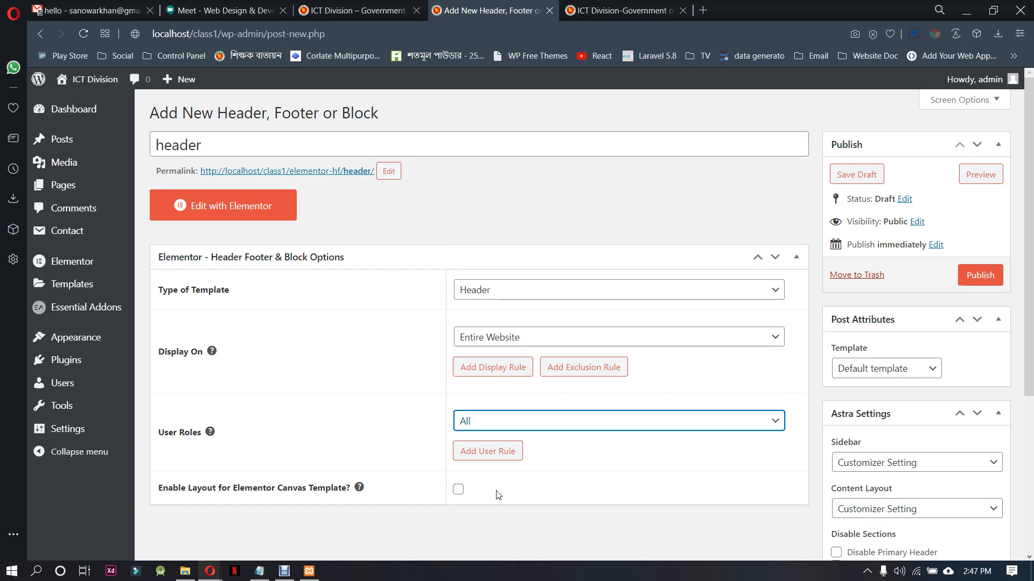
Enable the header's layout for the Elementor Canvas template and set its page template to Elementor Canvas
left_click(458, 490)
left_click(915, 369)
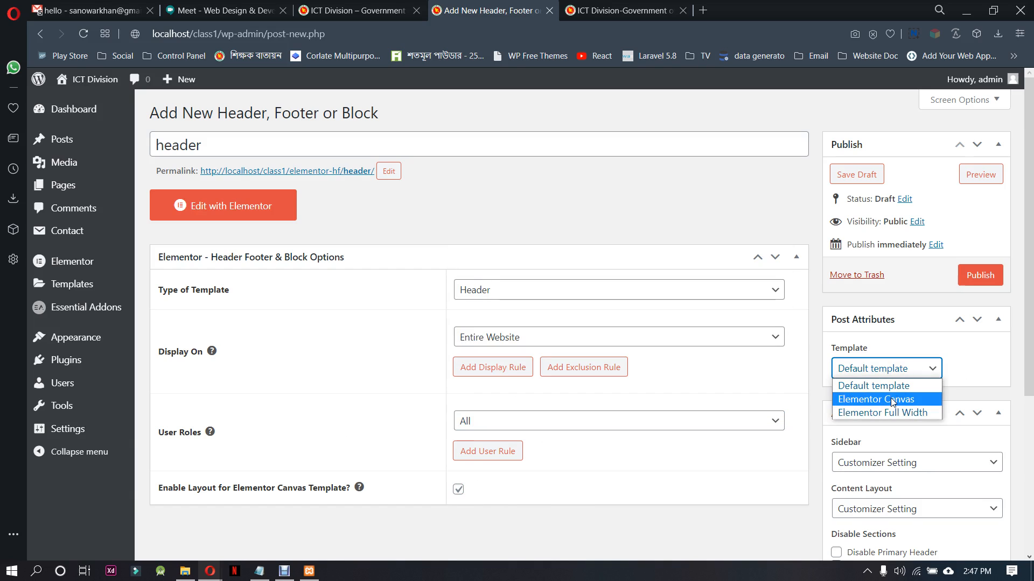
left_click(885, 399)
Publish the header template and open it for editing with Elementor
left_click(979, 275)
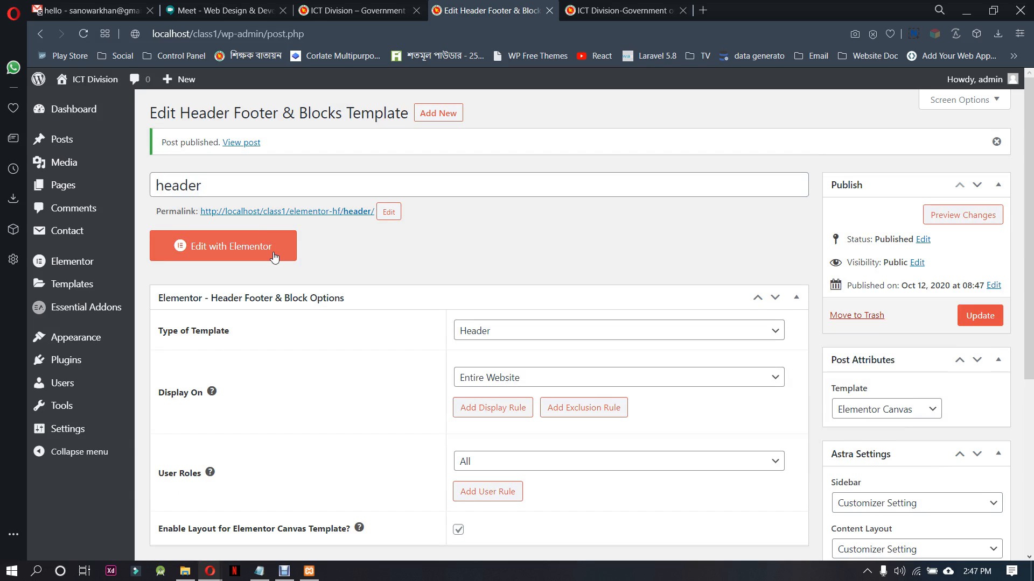
left_click(274, 257)
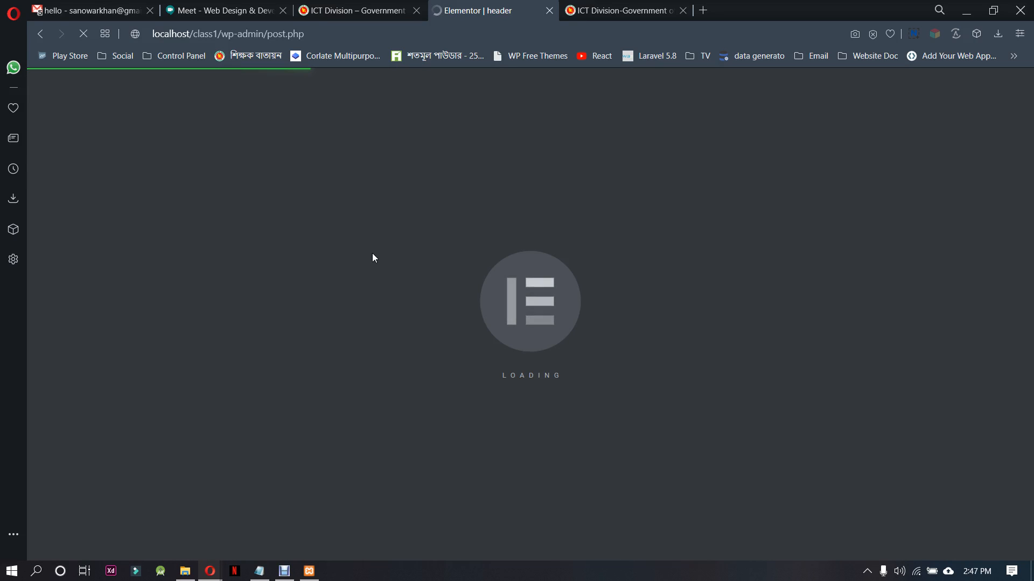
Reload the reference site ictd.gov.bd and examine its top bar, including the office-type dropdown and the Bangladesh National Portal text
left_click(590, 10)
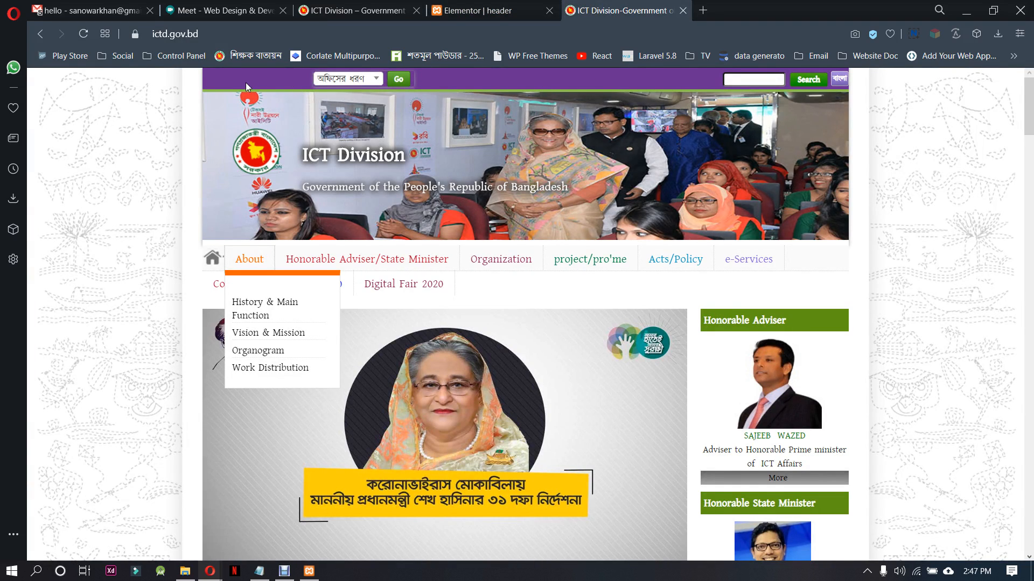
left_click(224, 27)
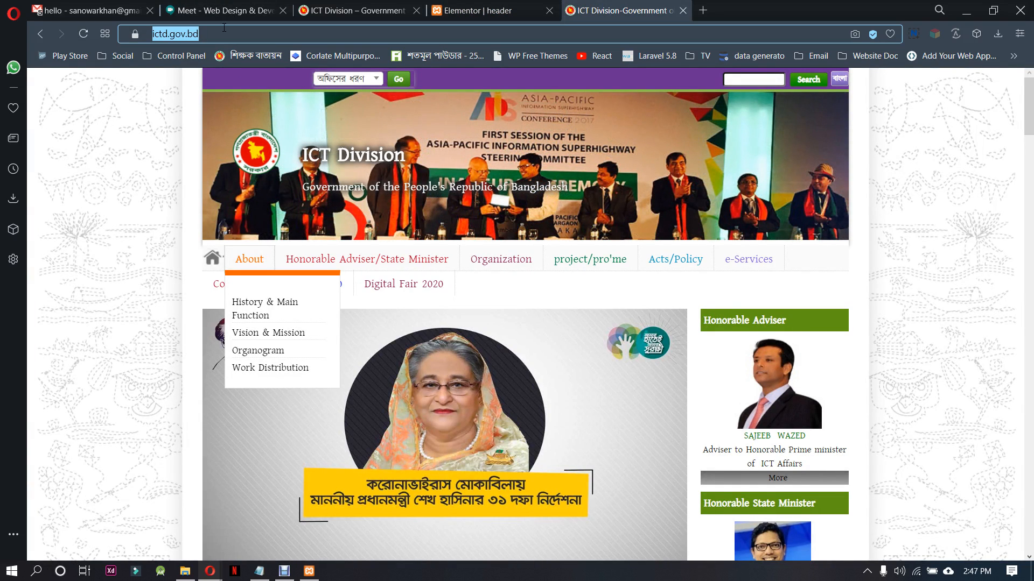
key("Return")
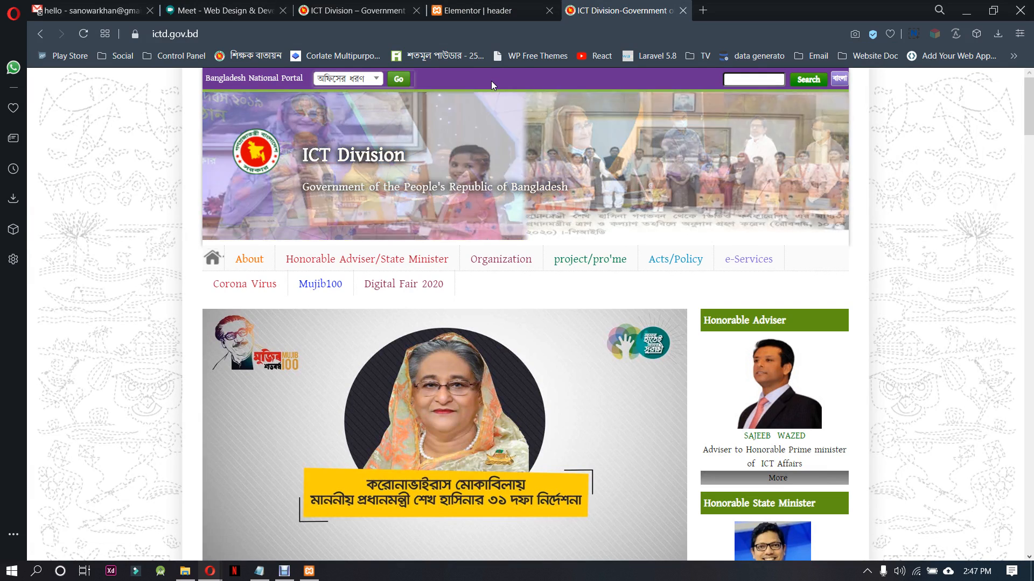
left_click(361, 80)
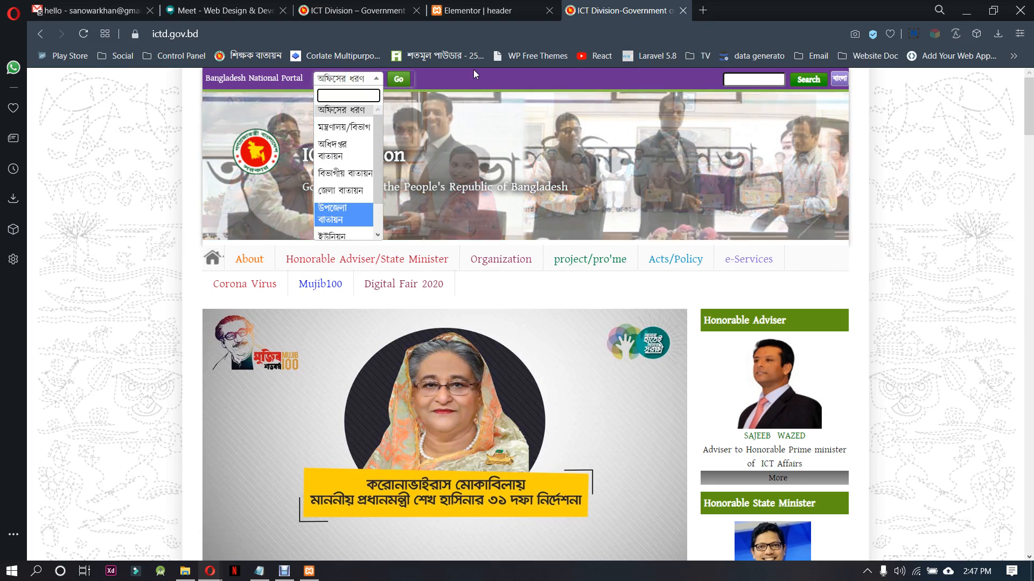
left_click(469, 77)
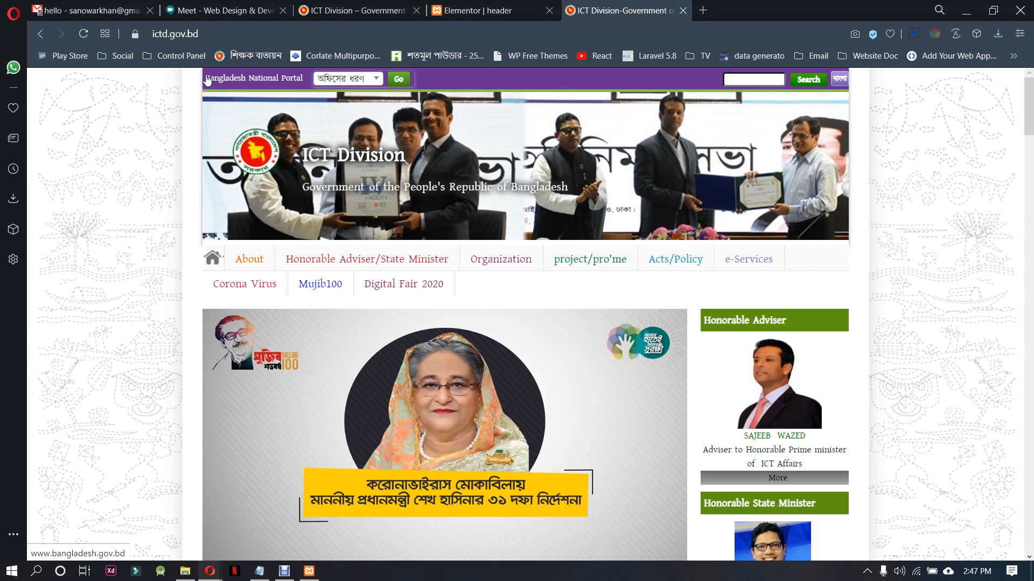
left_click_drag(206, 80, 307, 81)
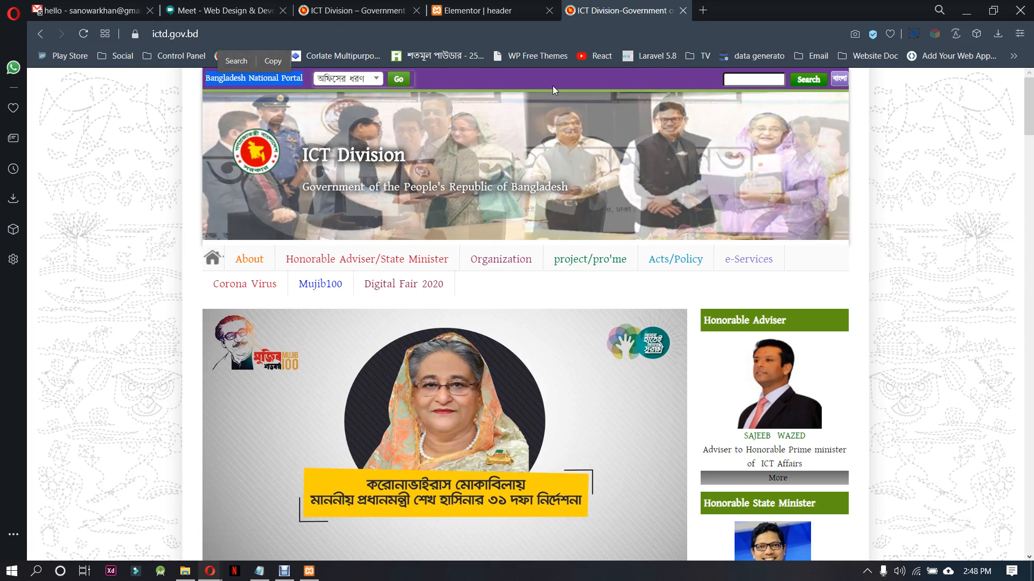
Inspect the reference site's purple top bar and copy its background color #683091 into the Notepad notes, below a blank line
right_click(547, 83)
left_click(622, 321)
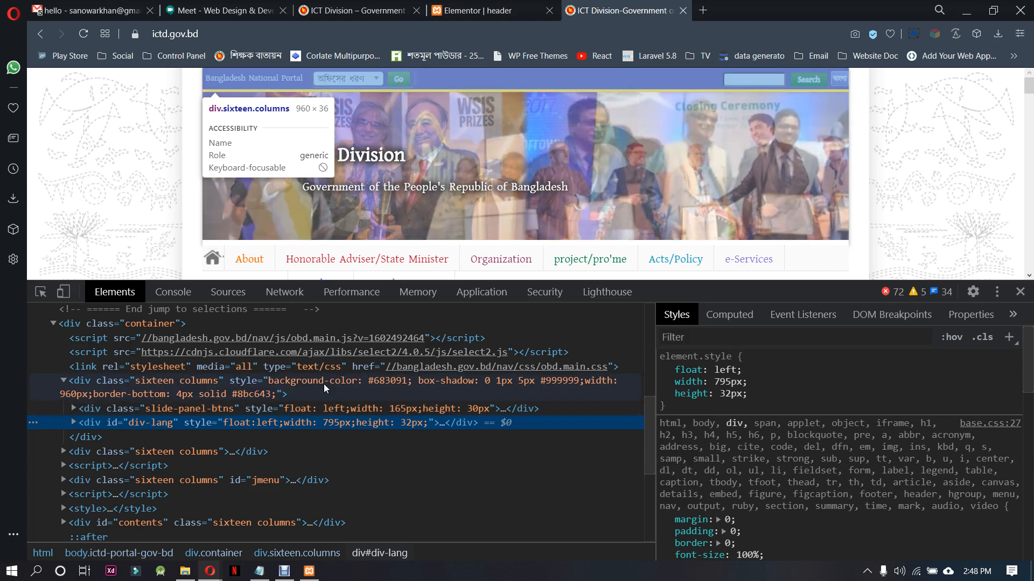
left_click(325, 383)
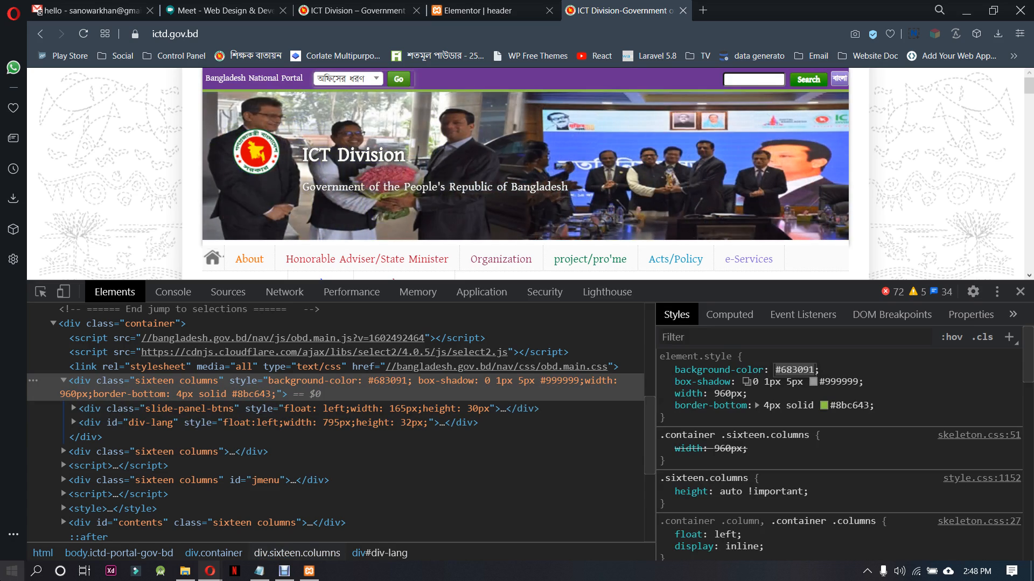
left_click(6, 578)
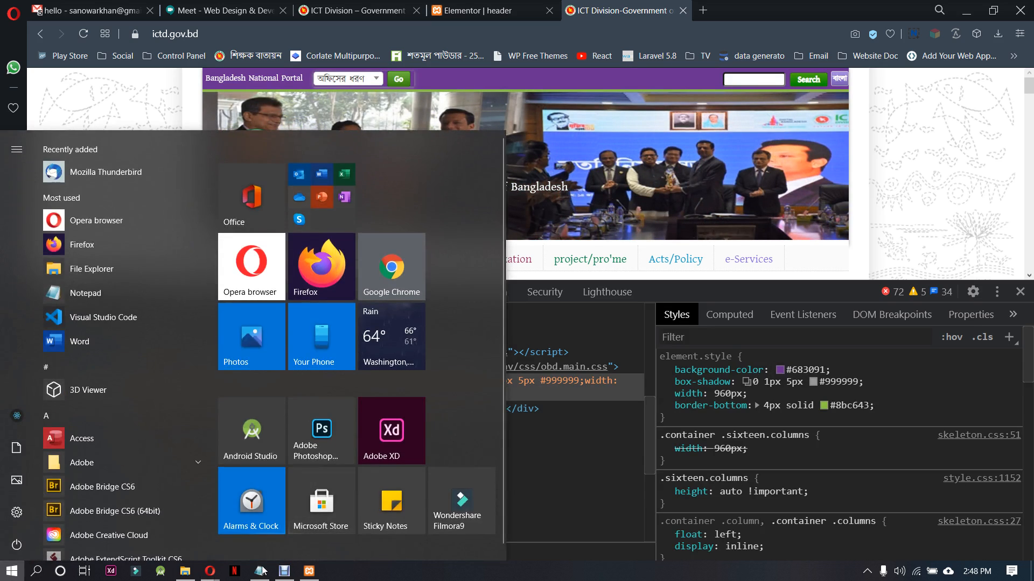
left_click(260, 571)
left_click(614, 415)
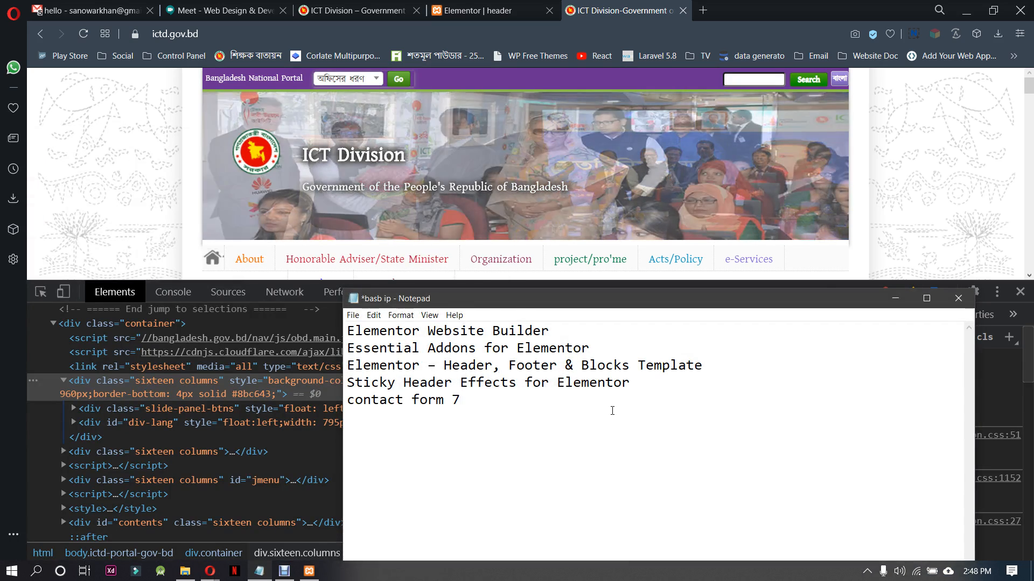
key("Return")
key("Return")
type("#683091")
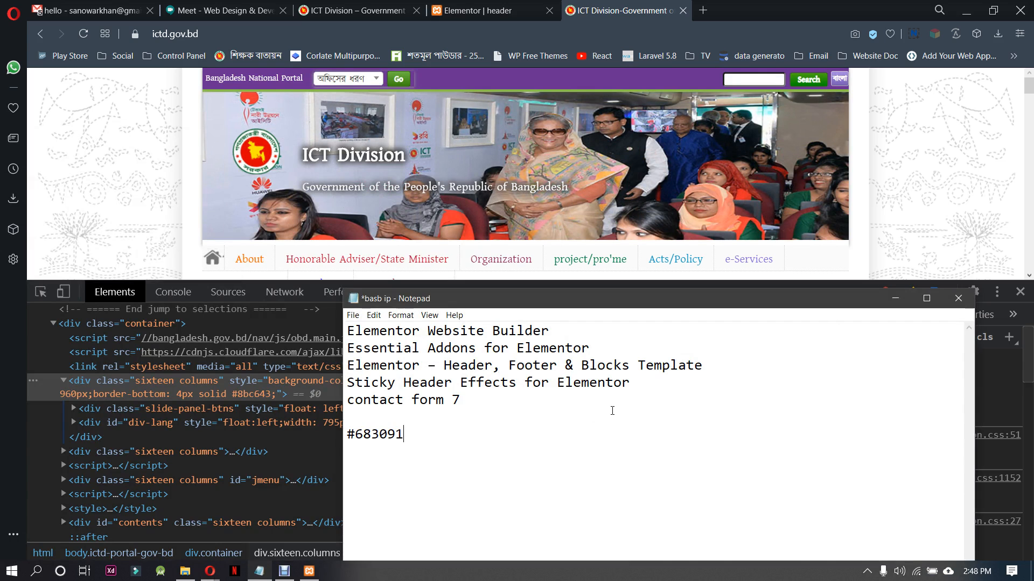
Label the #683091 note "--purpel", then put away Notepad and close the developer tools
type("--")
key("Left")
key("Left")
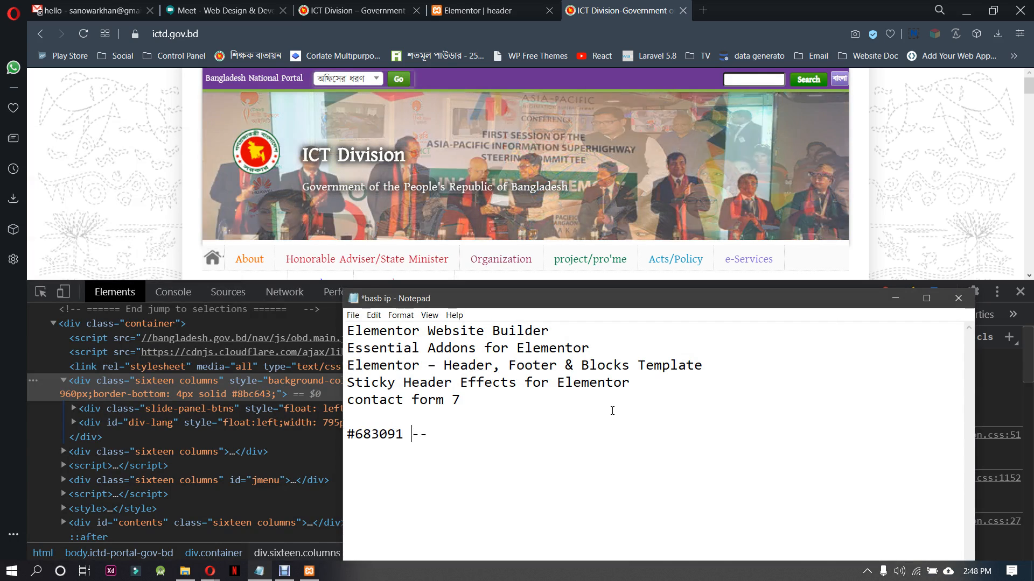
type("pu")
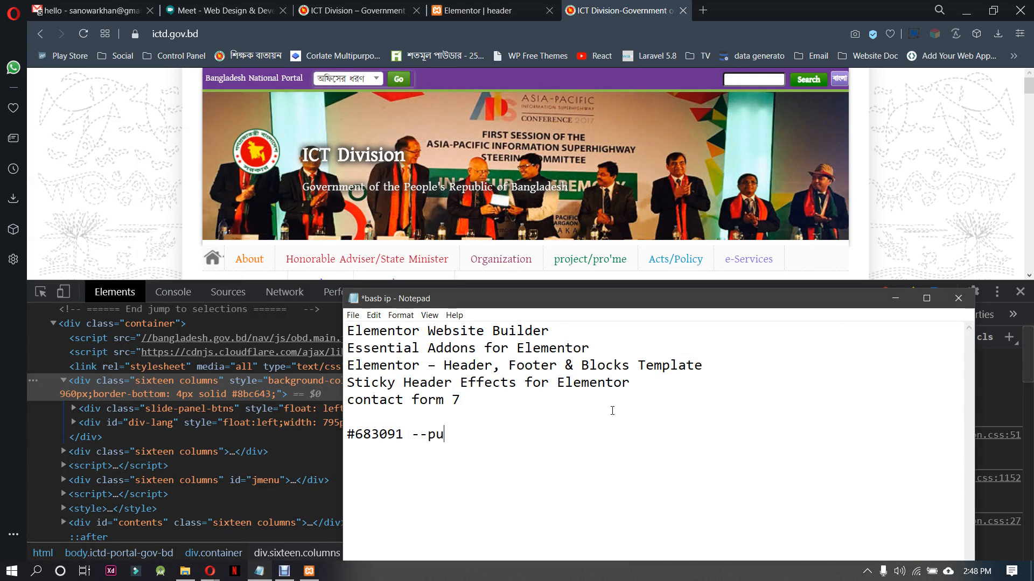
type("rpa")
key("BackSpace")
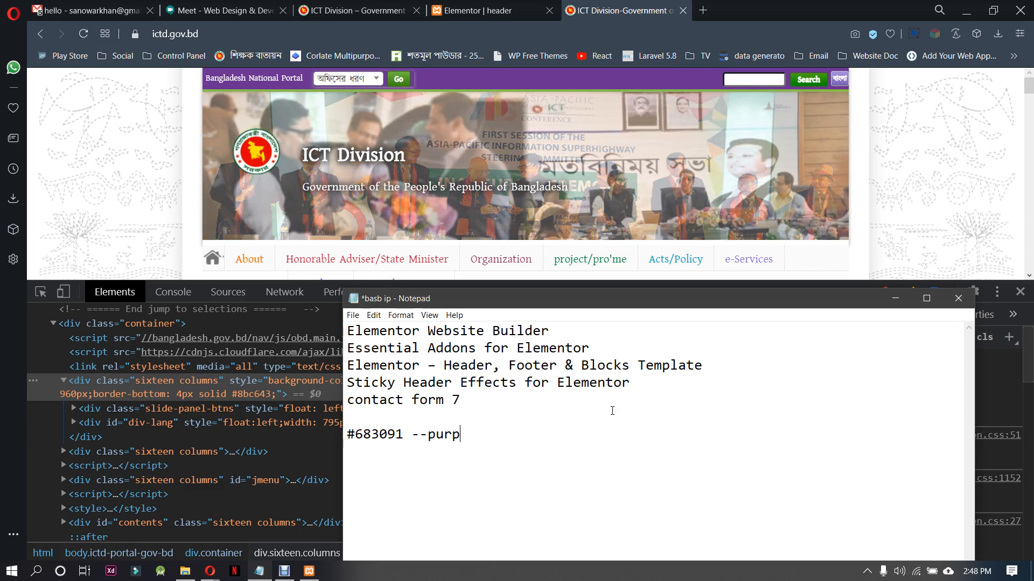
type("el")
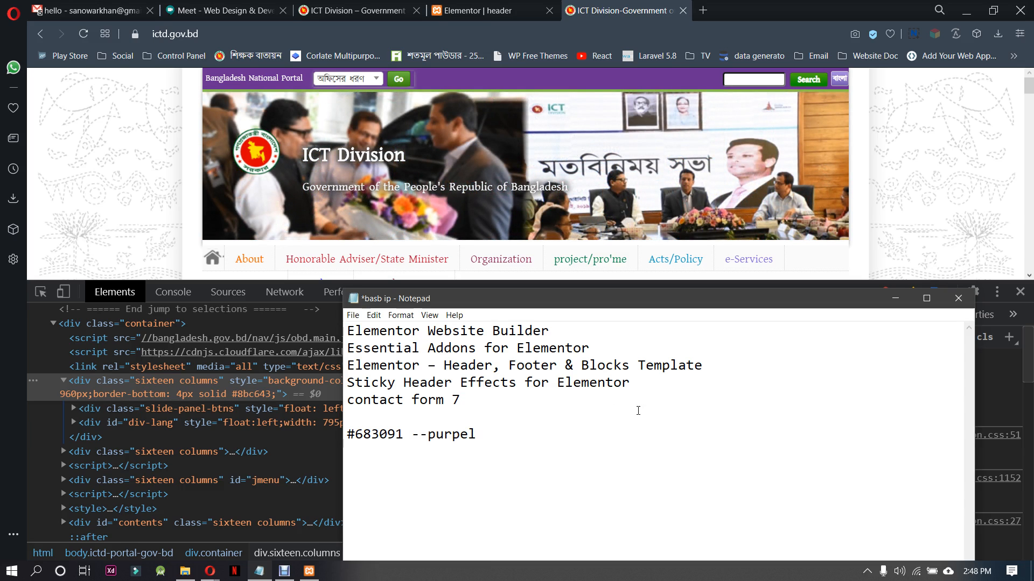
left_click(895, 298)
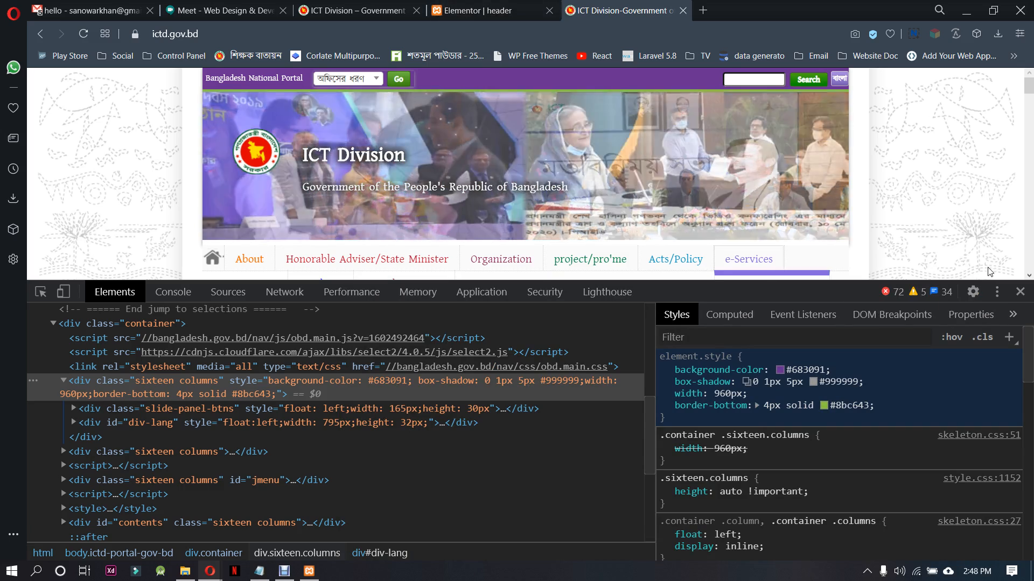
key("F12")
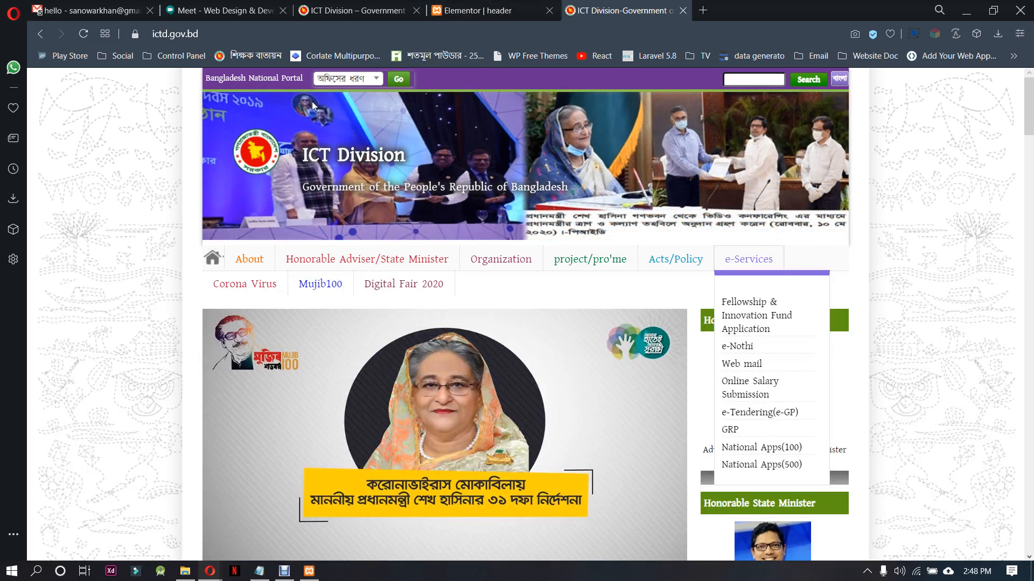
Inspect the top bar again and copy its bottom border value 4px solid #8bc643 into the Notepad notes, then close the developer tools
right_click(428, 89)
left_click(515, 327)
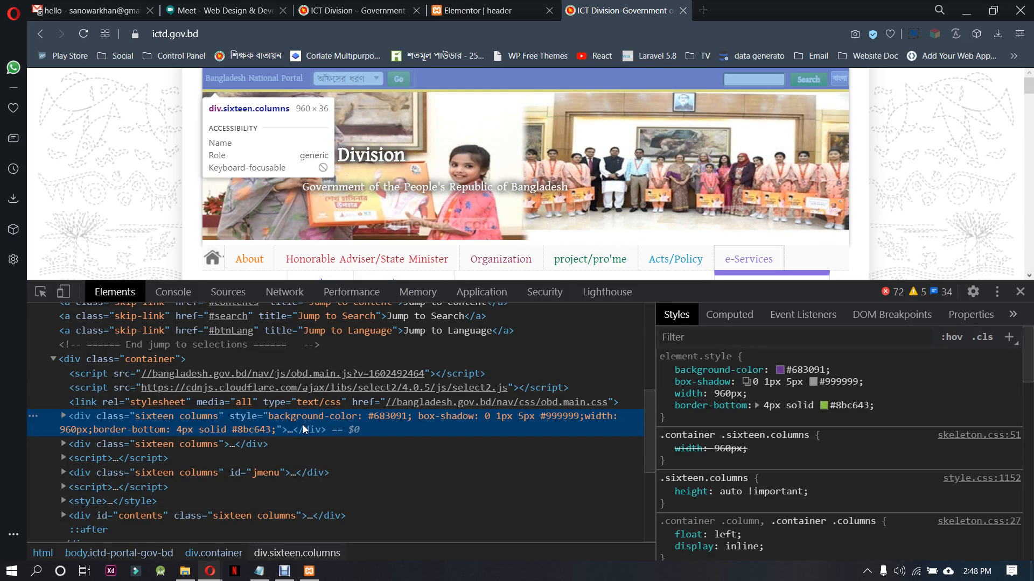
left_click(851, 406)
key("ctrl+c")
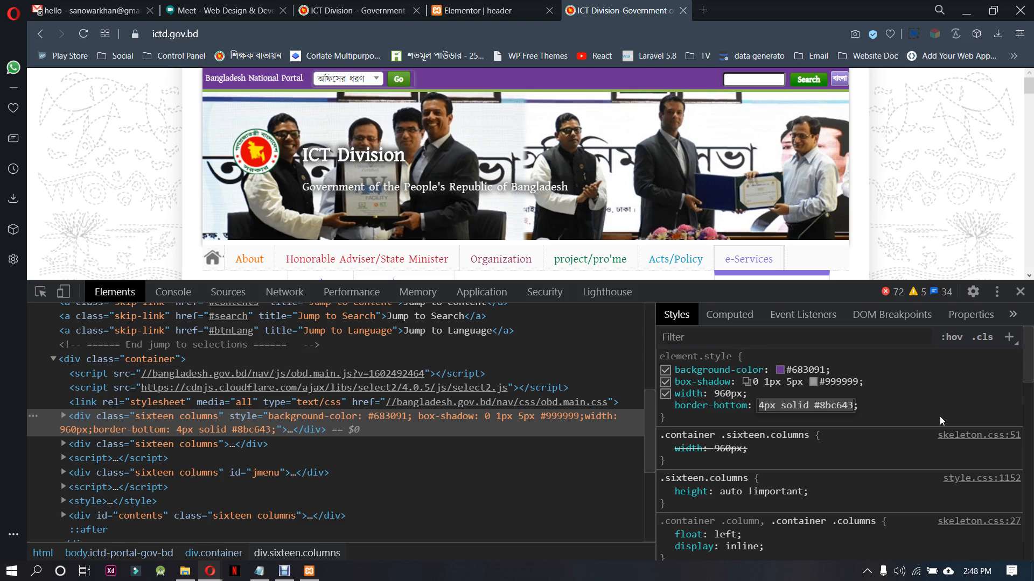
left_click(259, 571)
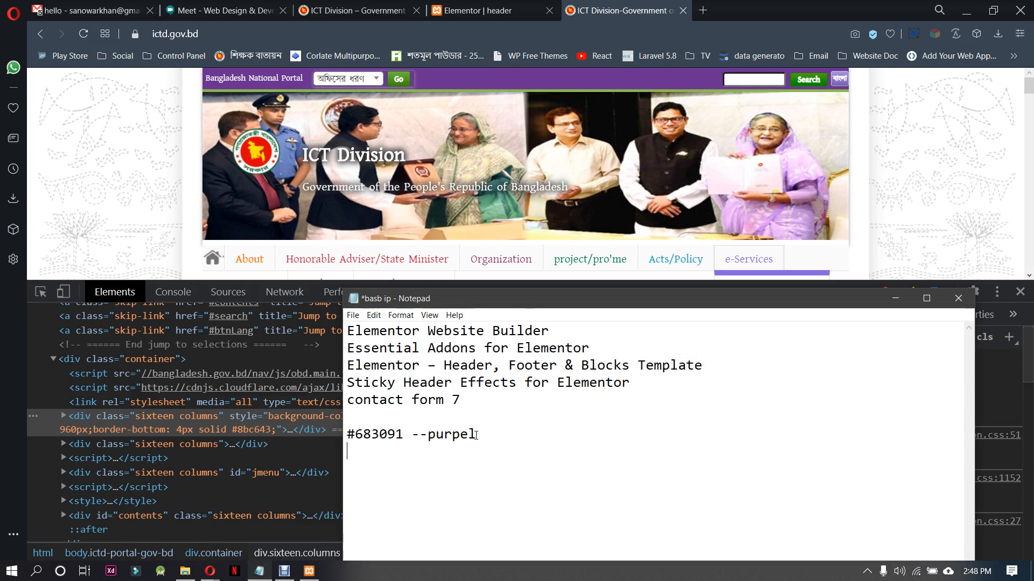
key("Return")
key("Return")
key("ctrl+v")
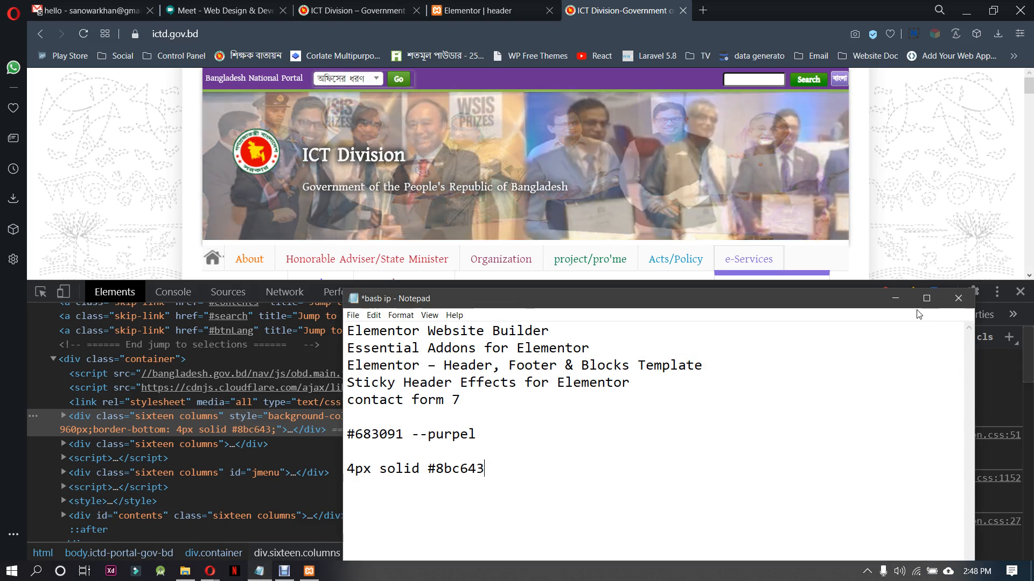
left_click(897, 299)
left_click(1020, 292)
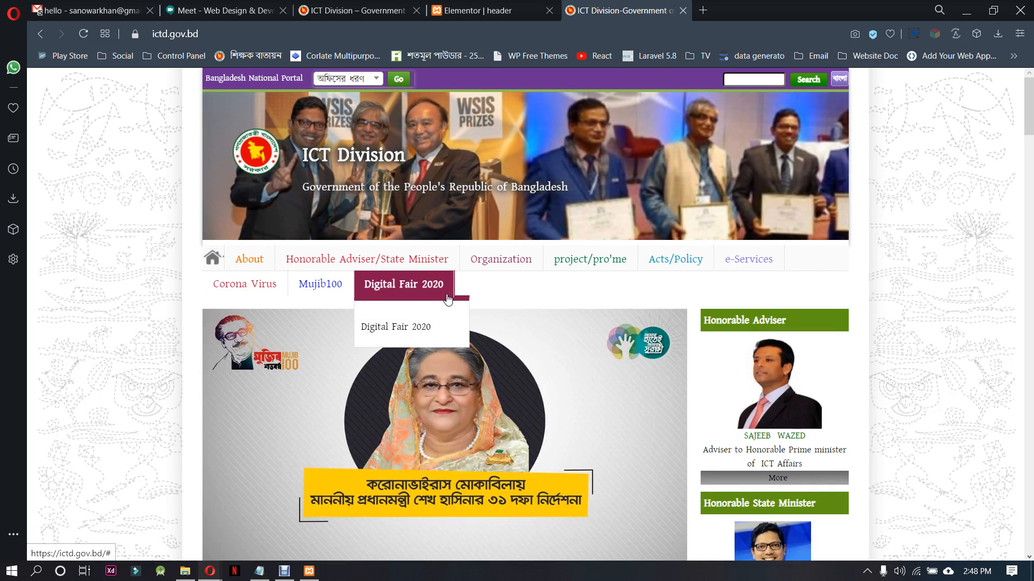
Compare the empty Elementor header with the reference site and examine how the top bar's content is arranged
left_click(523, 6)
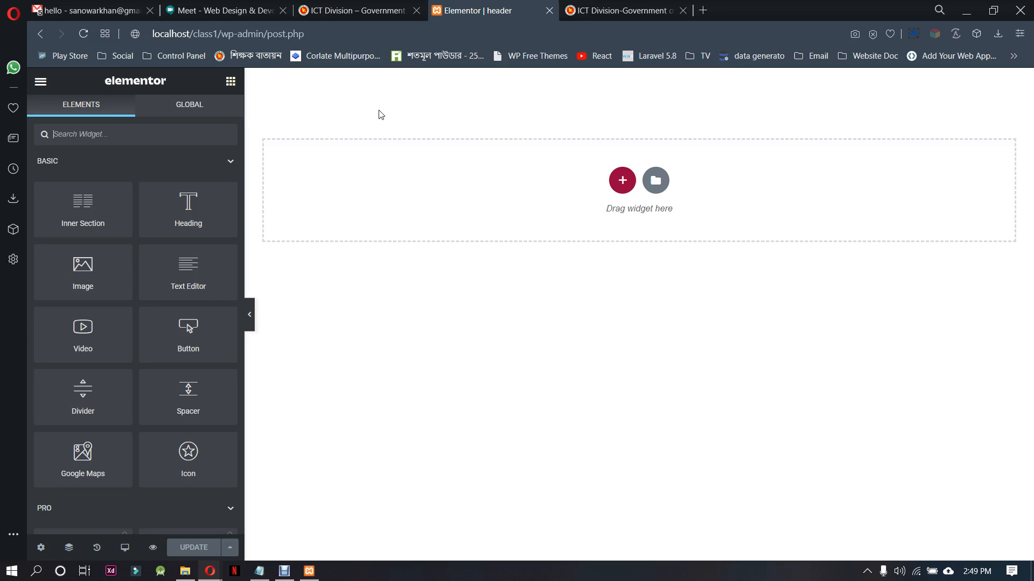
left_click(615, 9)
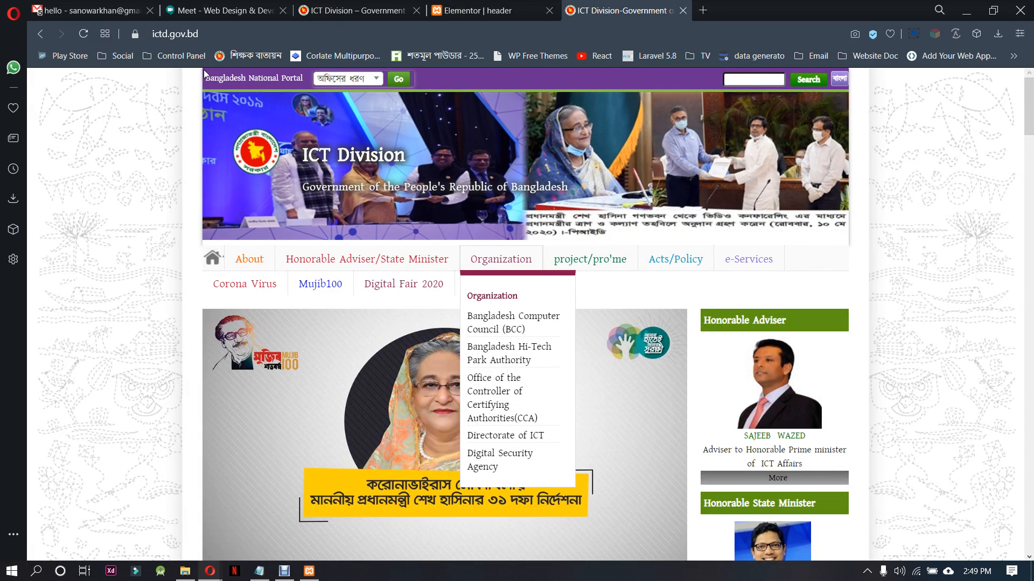
left_click_drag(204, 74, 660, 89)
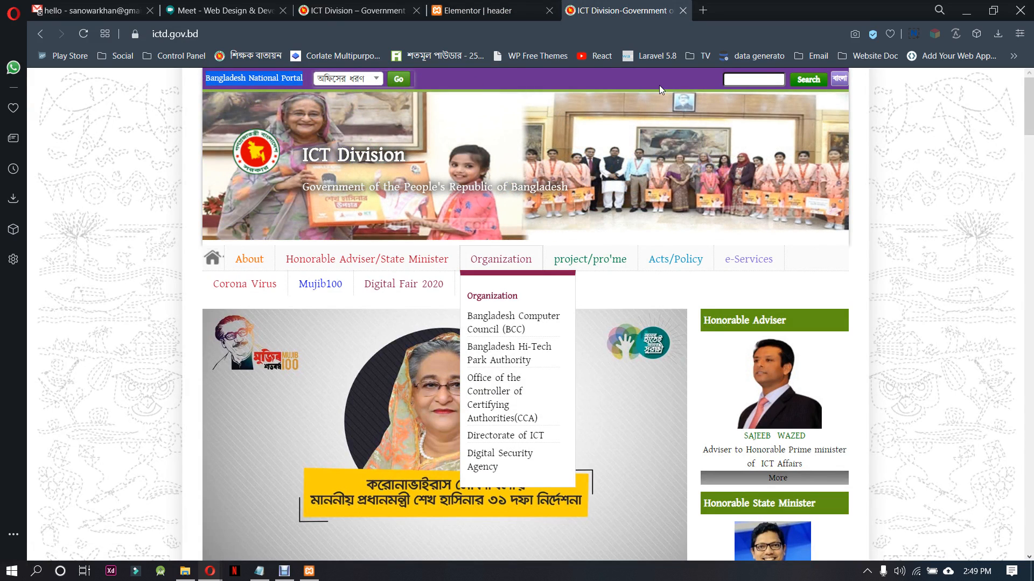
left_click(871, 91)
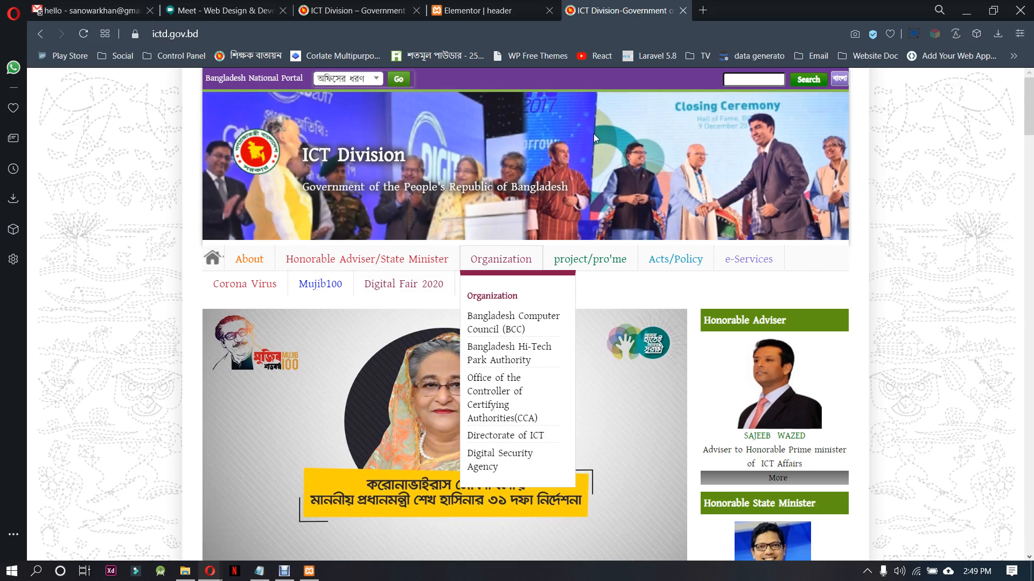
mouse_move(657, 260)
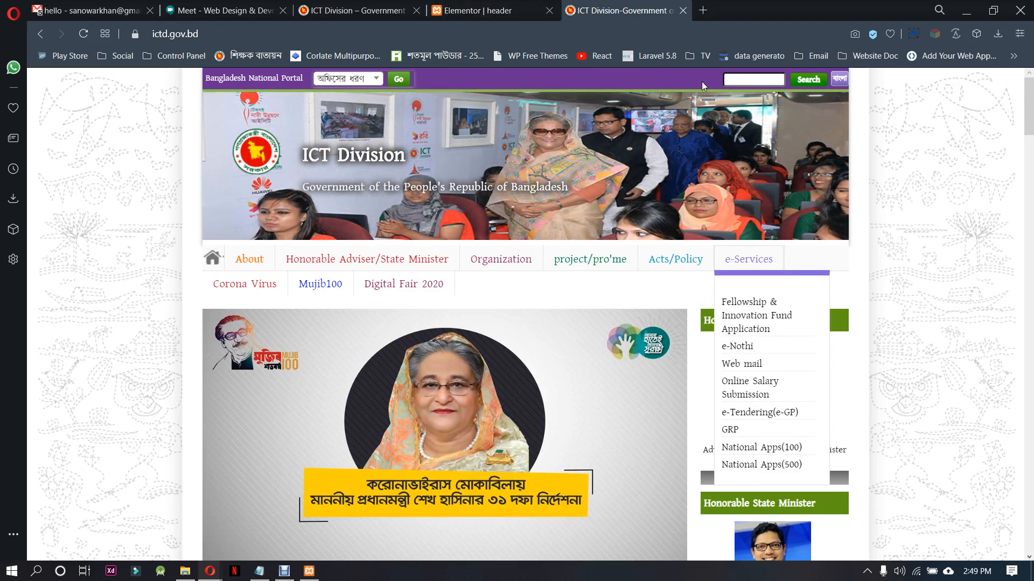
Add a section with two equal columns to the header in Elementor, checking the layout against the reference site's top bar
left_click(481, 10)
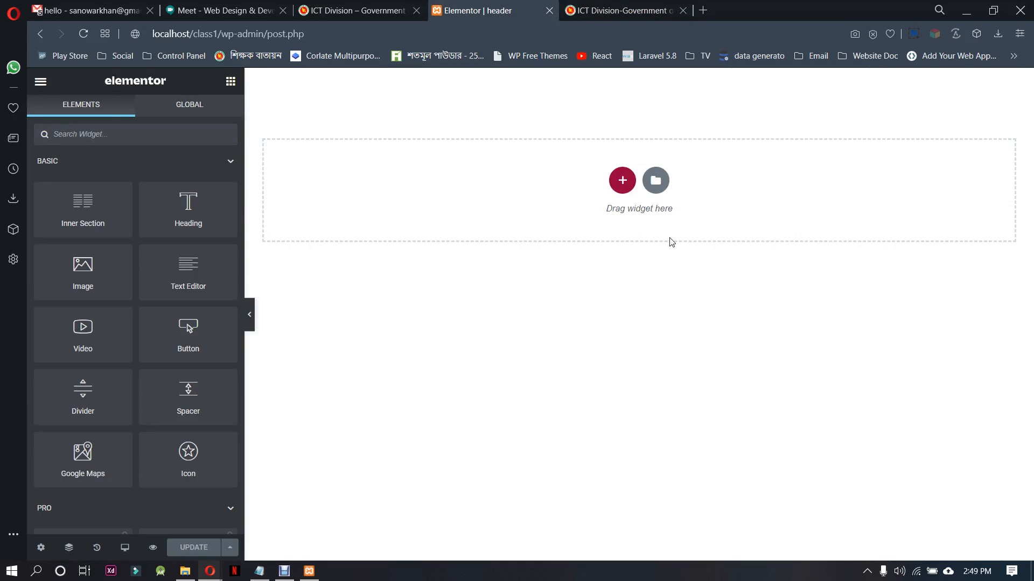
left_click(620, 181)
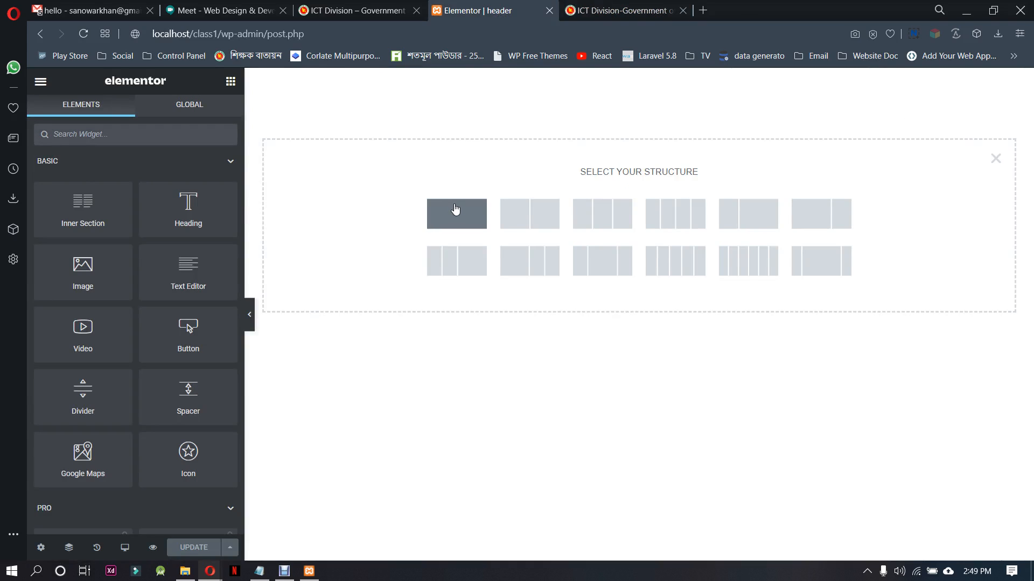
left_click(585, 14)
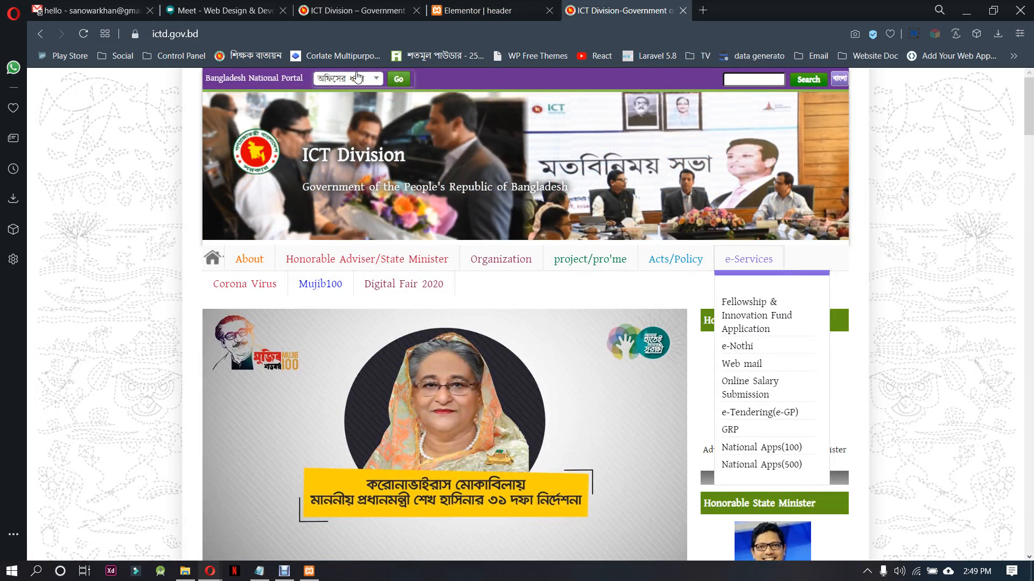
left_click(479, 10)
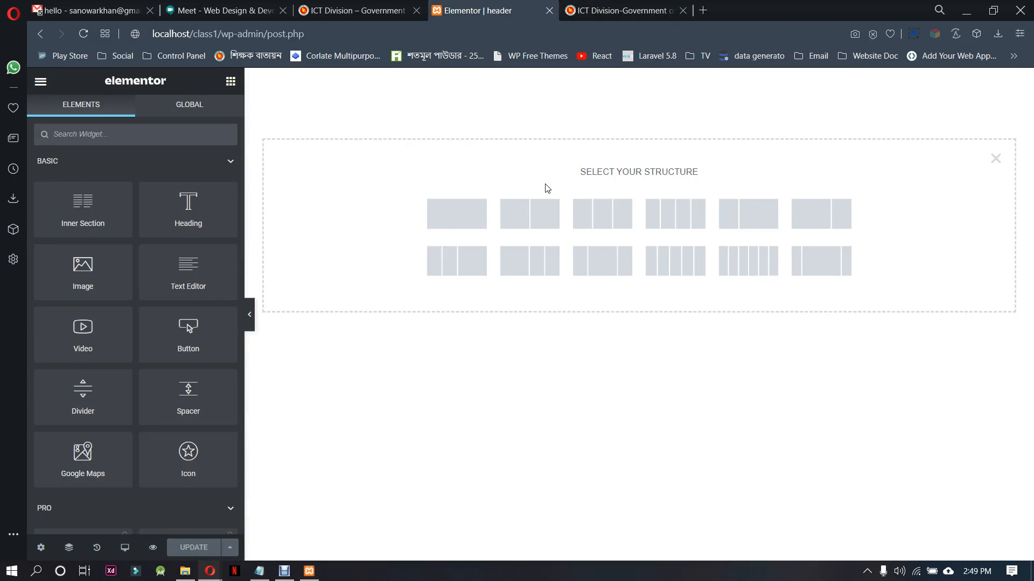
left_click(526, 216)
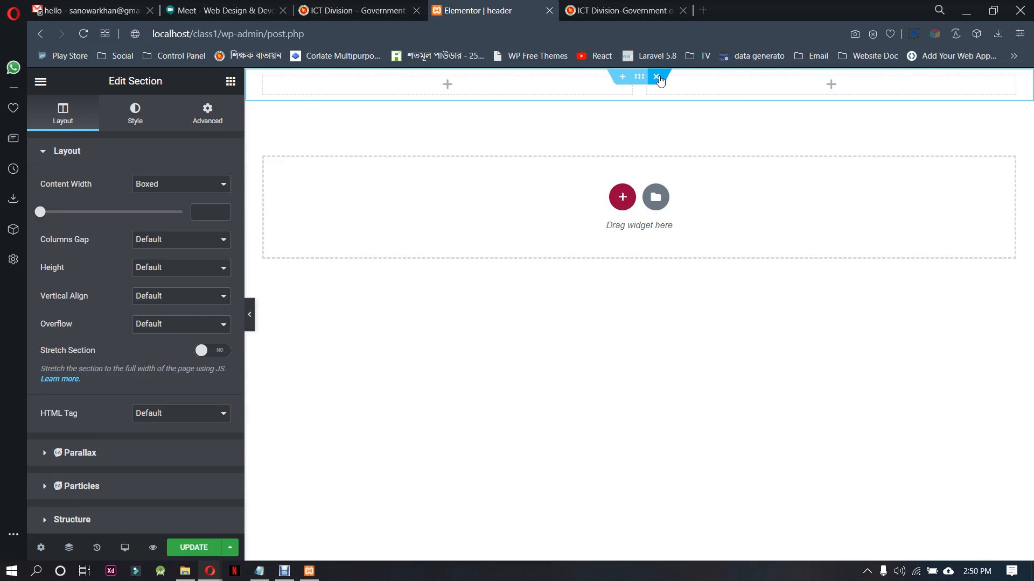
Delete the first column and the whole section, and restore the two-column section from the editing history
right_click(269, 84)
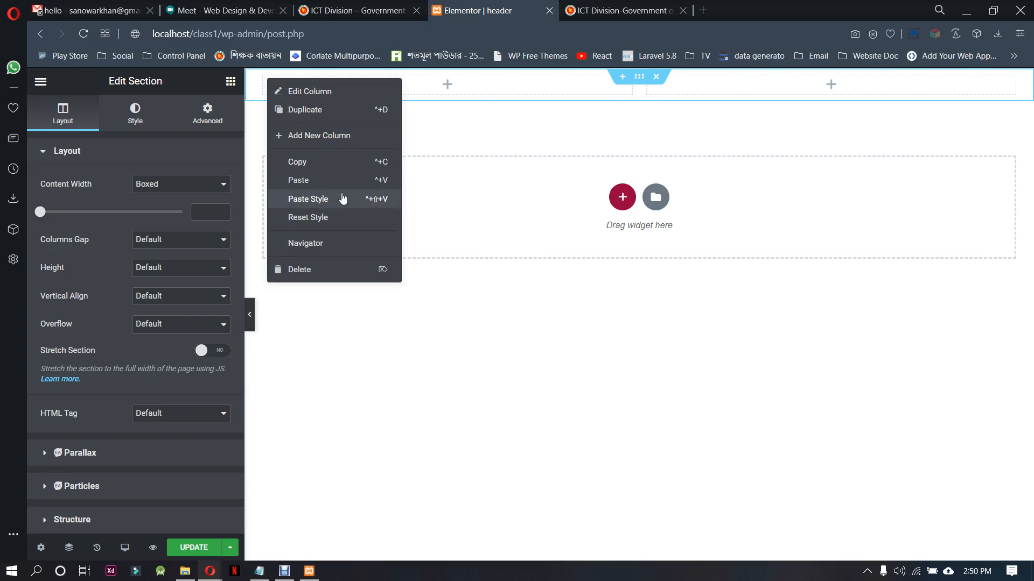
left_click(335, 269)
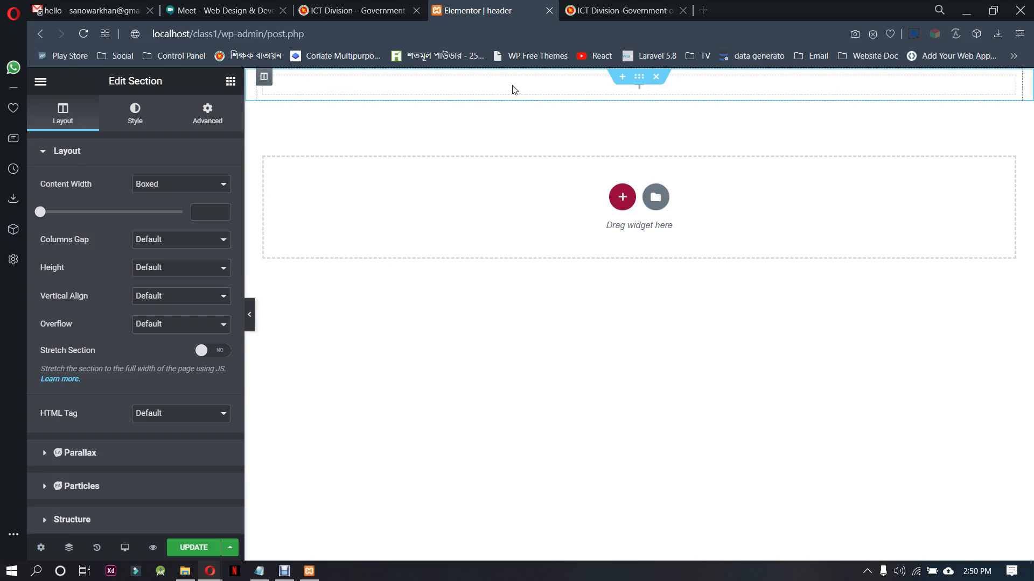
left_click(656, 77)
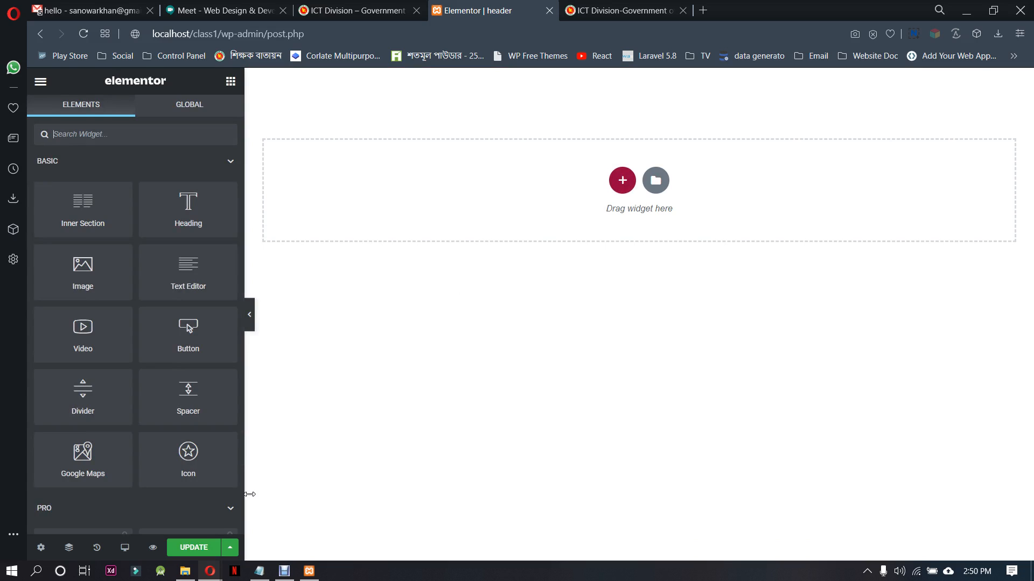
left_click(96, 548)
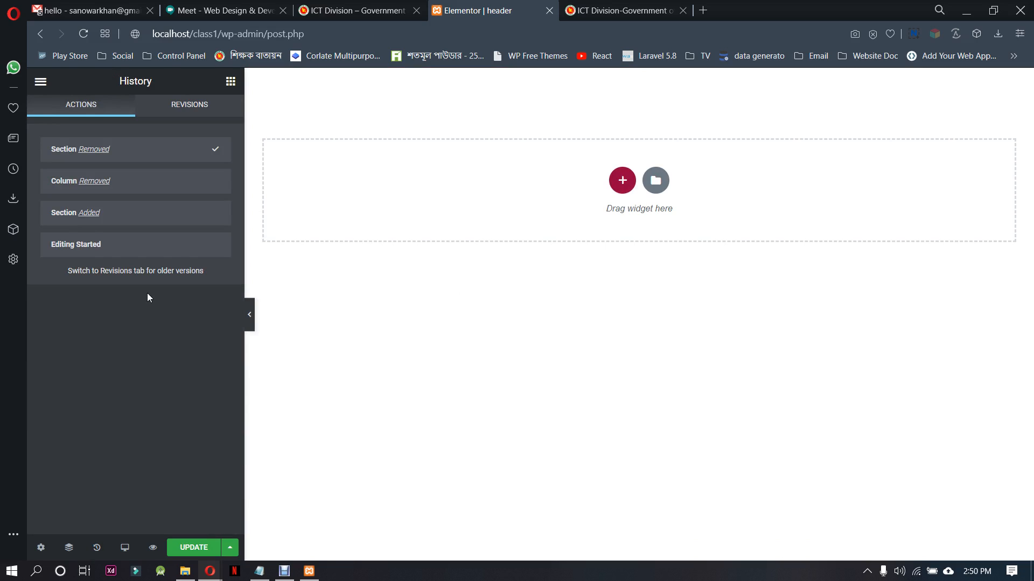
left_click(181, 220)
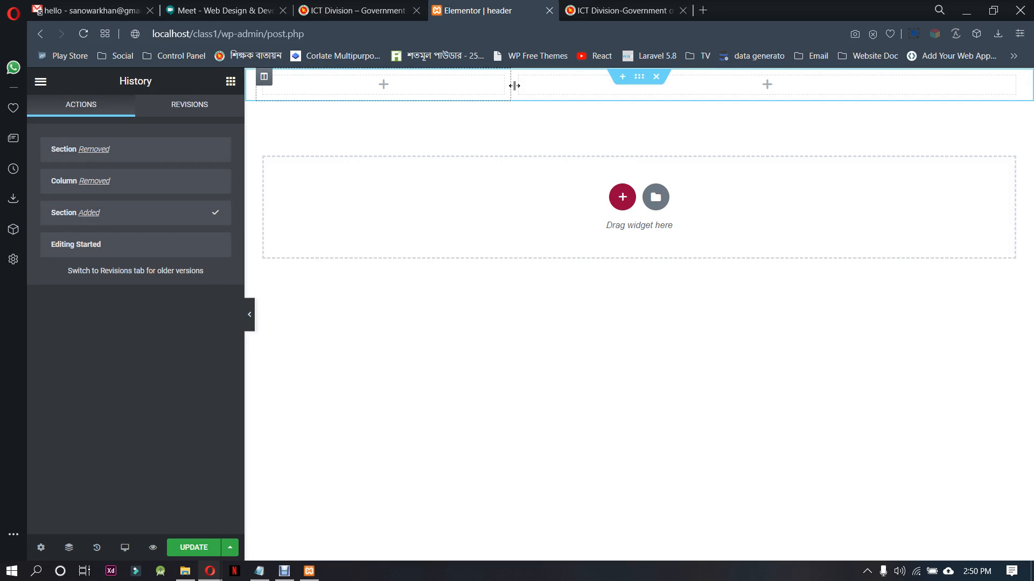
Set the first column's width to 50% and then the second column's width to 50%
left_click(264, 78)
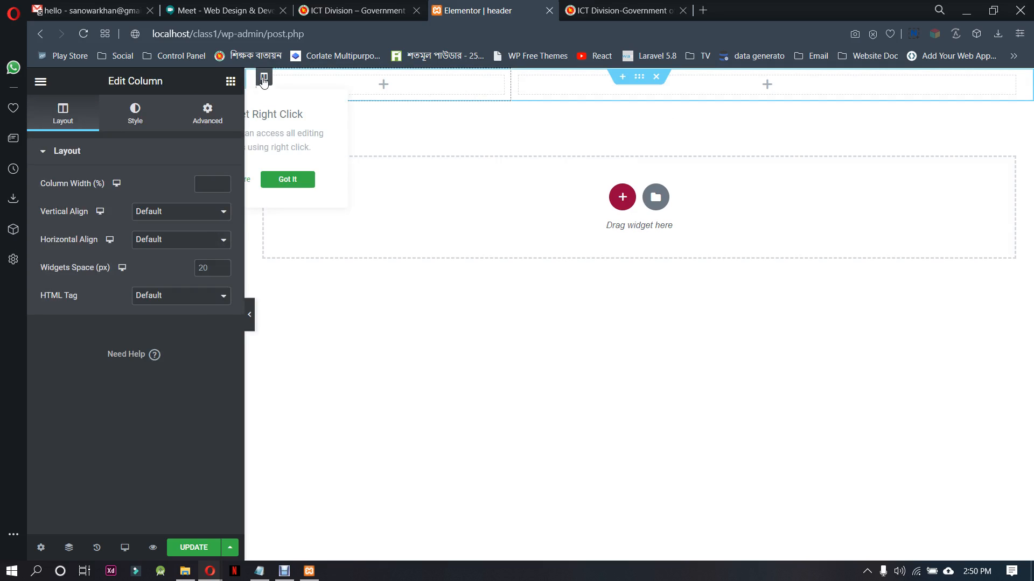
left_click(220, 184)
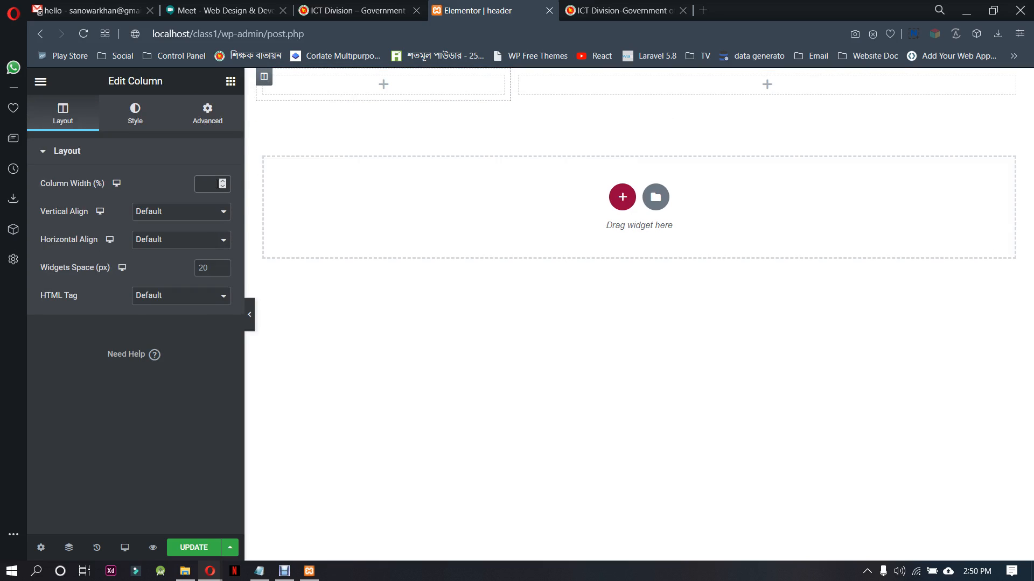
type("50")
left_click(528, 76)
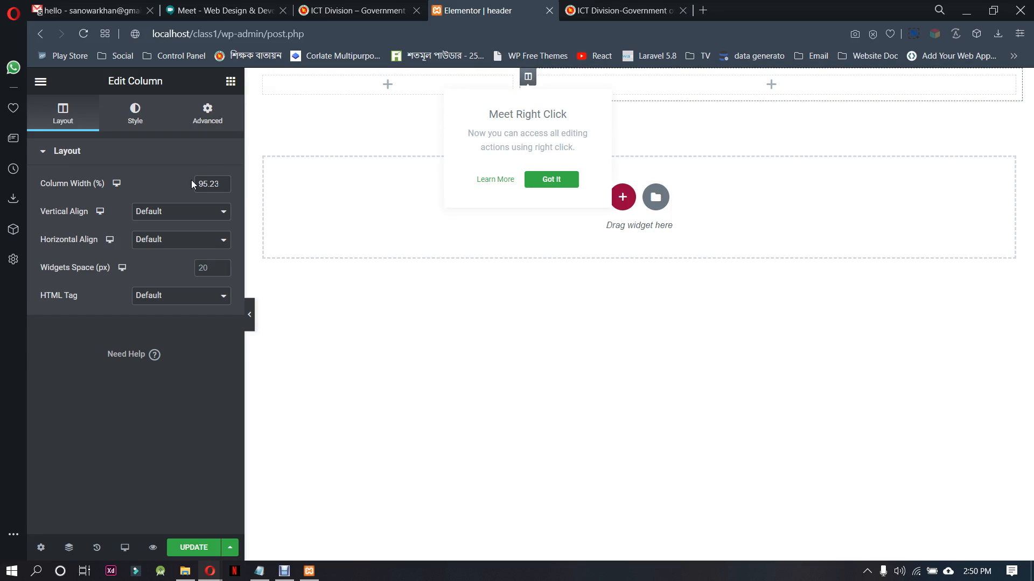
left_click(216, 183)
left_click_drag(200, 183, 301, 192)
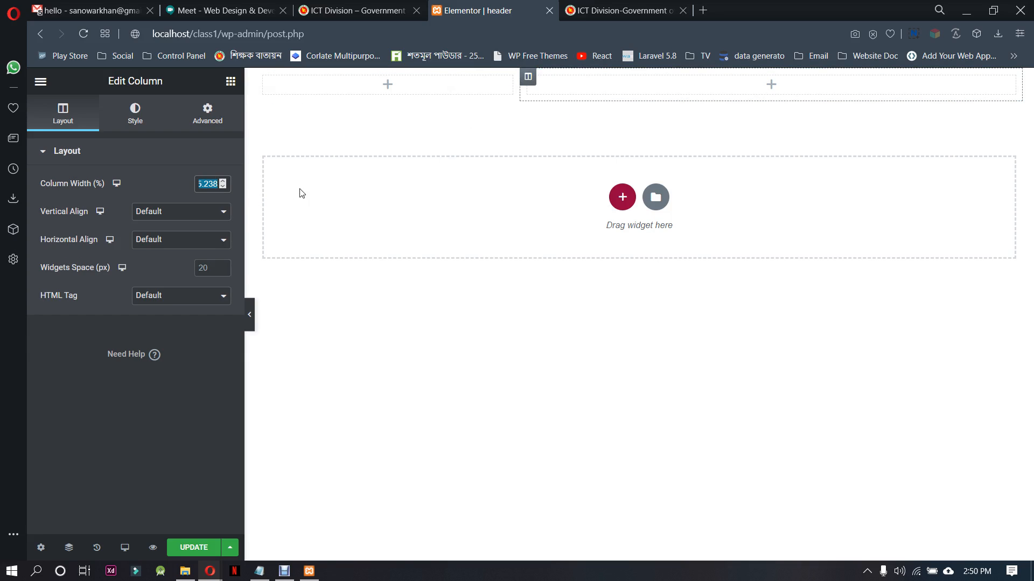
type("50")
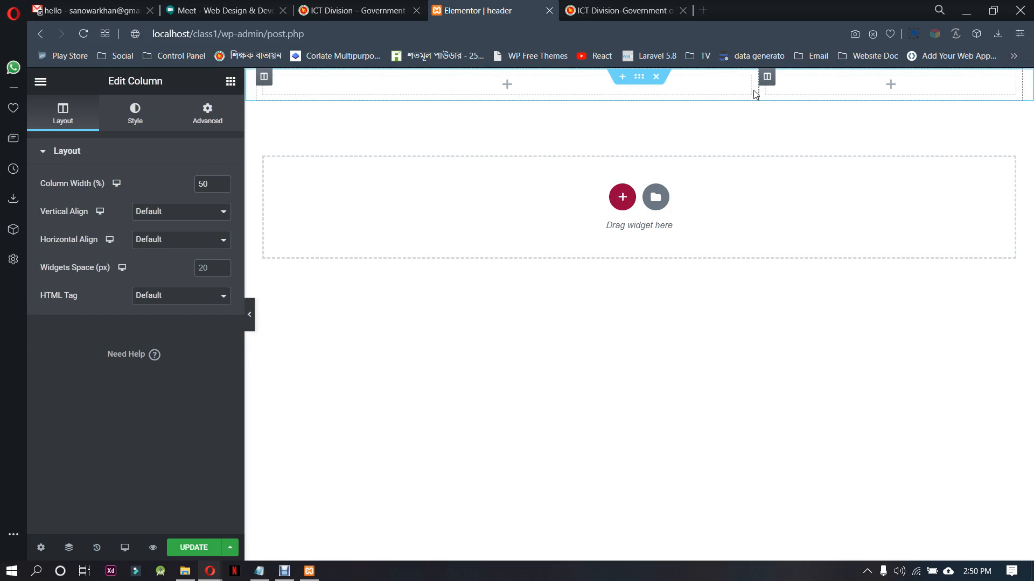
Adjust the split between the two columns, entering a width of 61% for the first and 81% for the second
left_click_drag(759, 92, 806, 98)
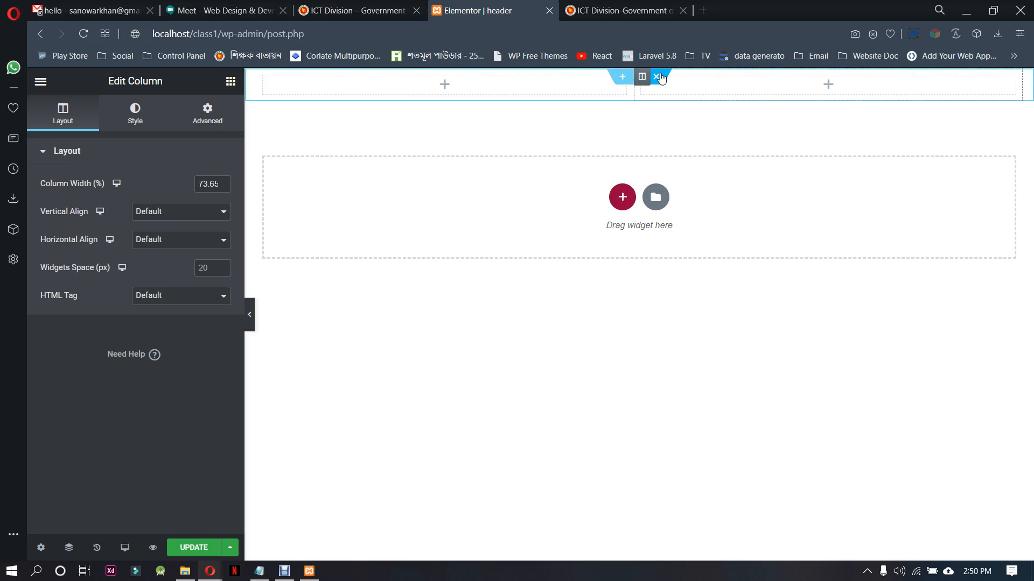
left_click(264, 78)
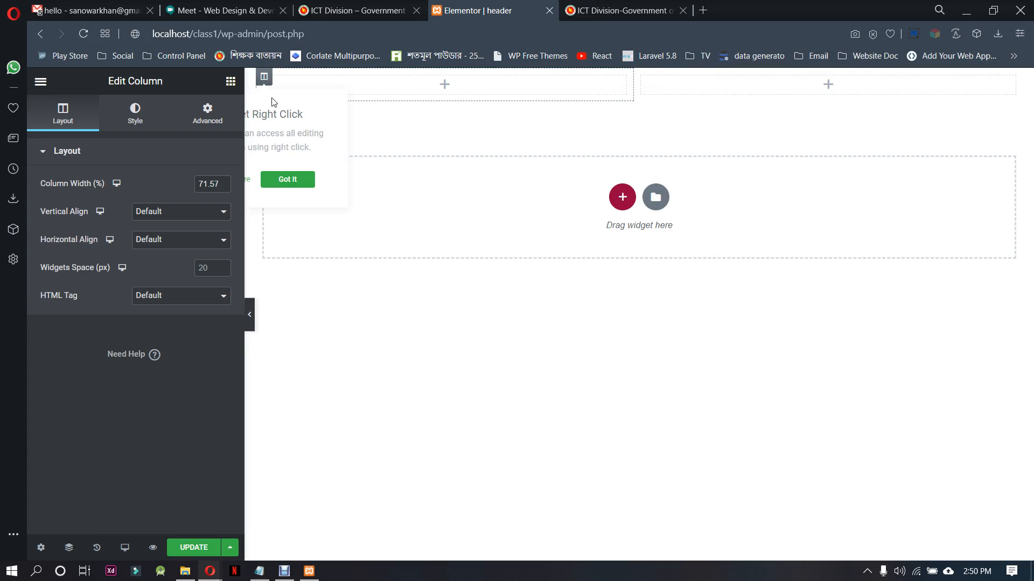
left_click_drag(222, 186, 223, 184)
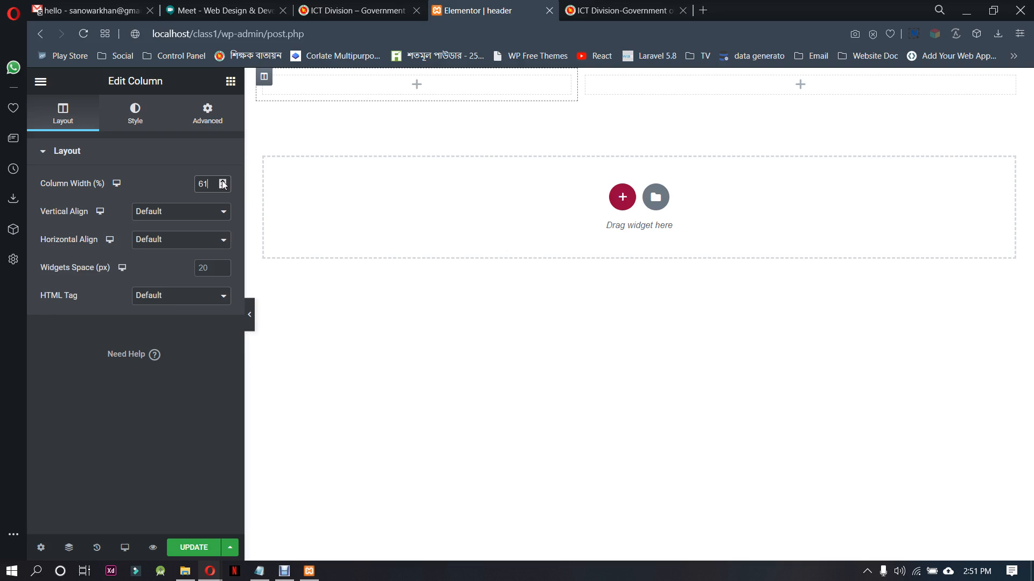
left_click(187, 225)
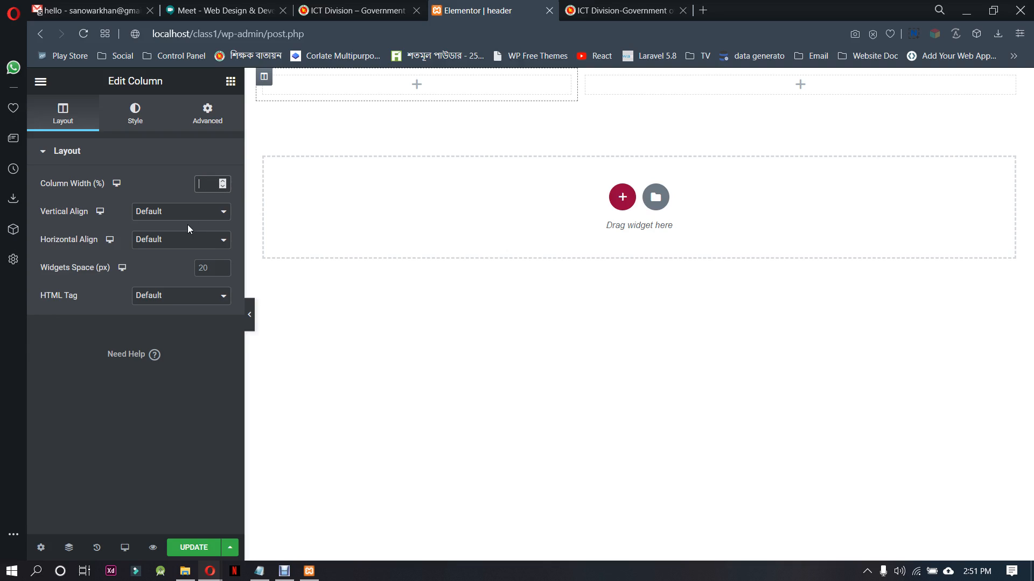
left_click(625, 101)
double_click(220, 188)
type("81")
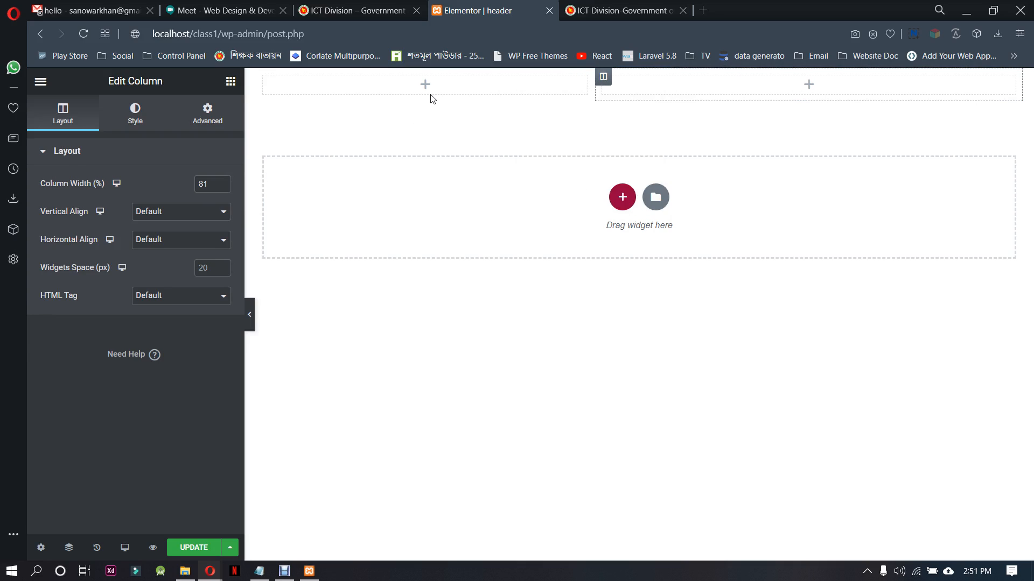
Check the reference site's top bar and set the header section's boxed content width to 1000
left_click(662, 10)
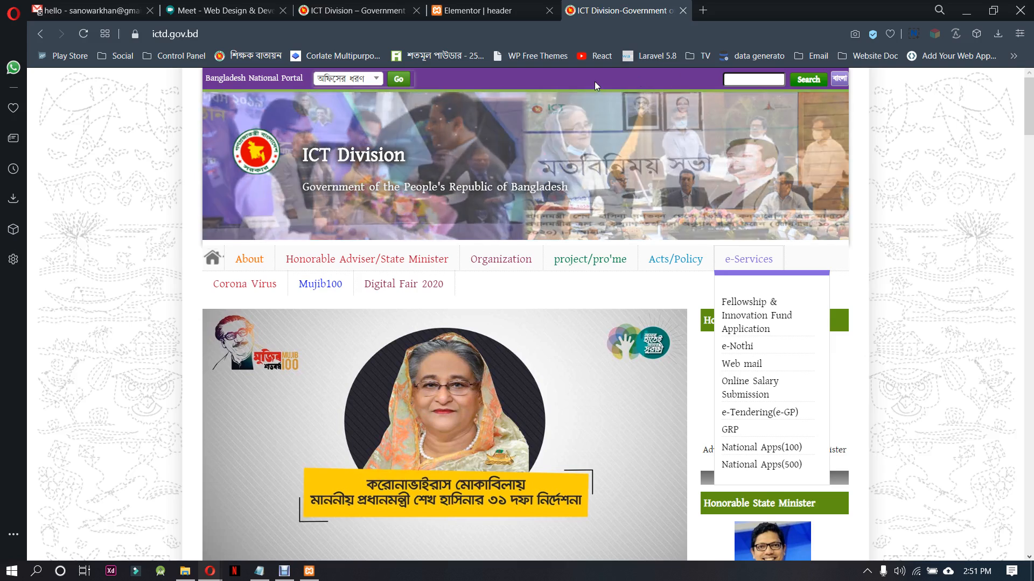
left_click(476, 6)
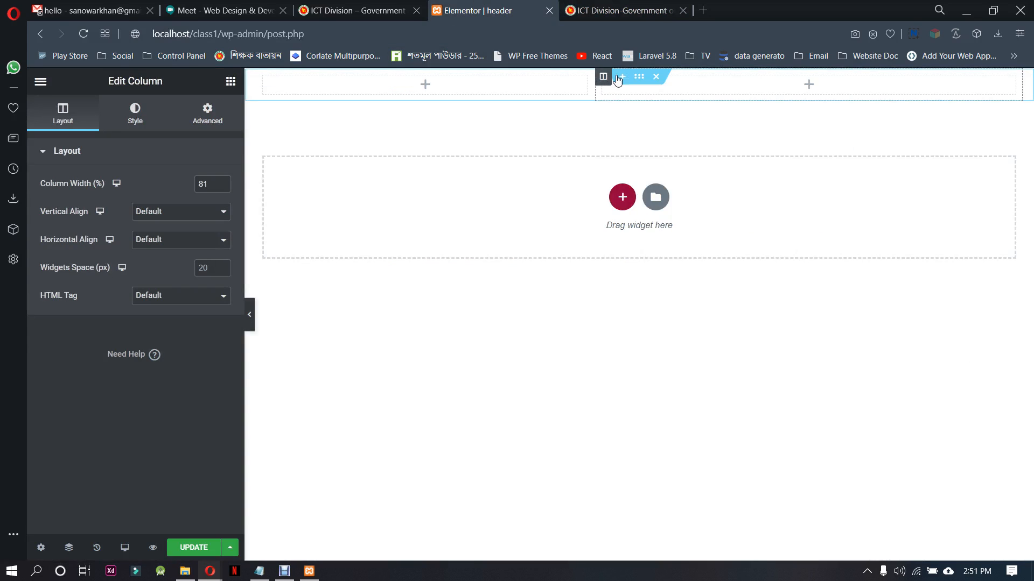
left_click(639, 76)
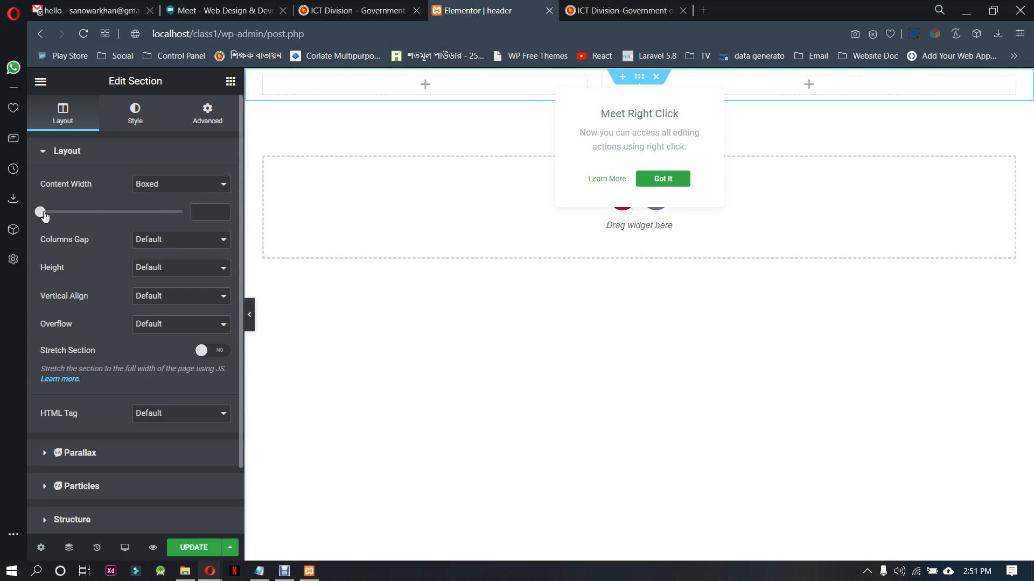
left_click_drag(44, 215, 93, 211)
left_click(251, 316)
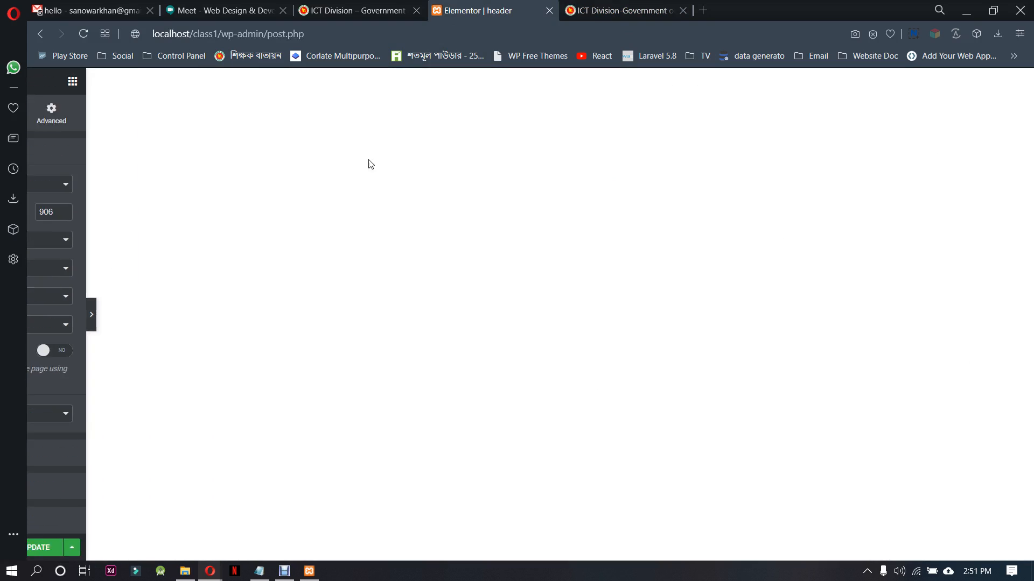
left_click(32, 314)
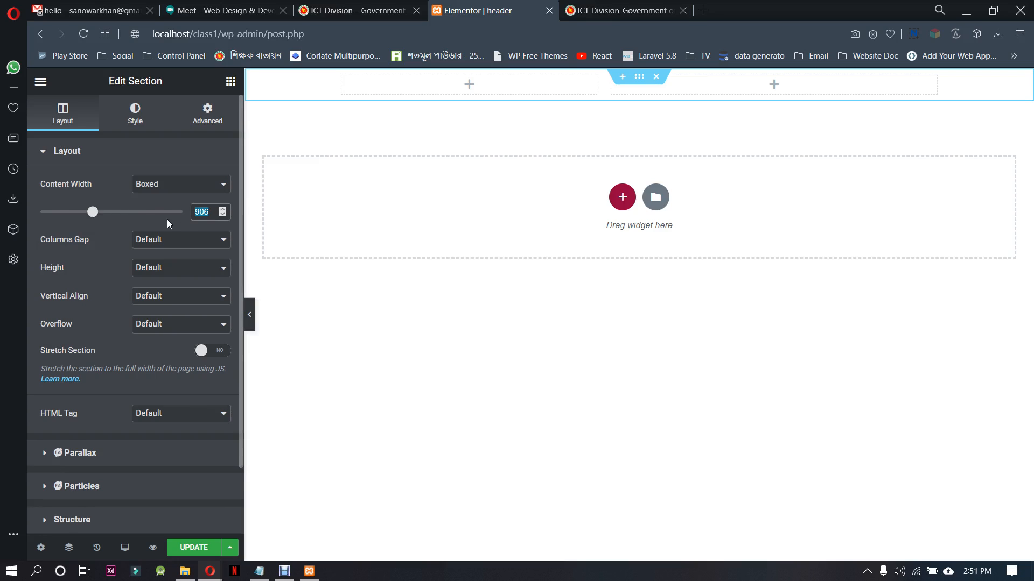
type("1000")
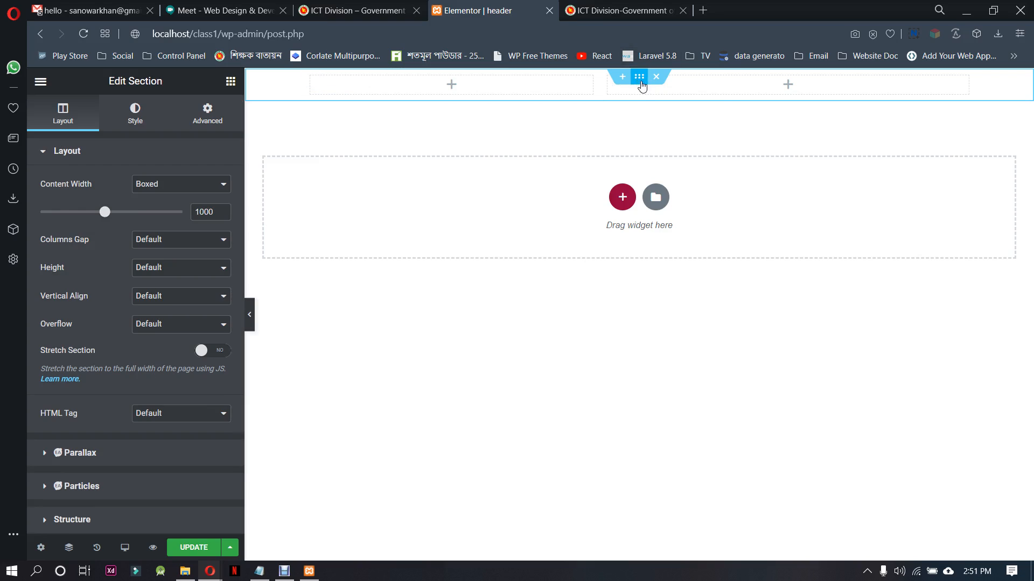
Give the section a classic background in the purple #683091 copied from the Notepad notes
left_click(641, 76)
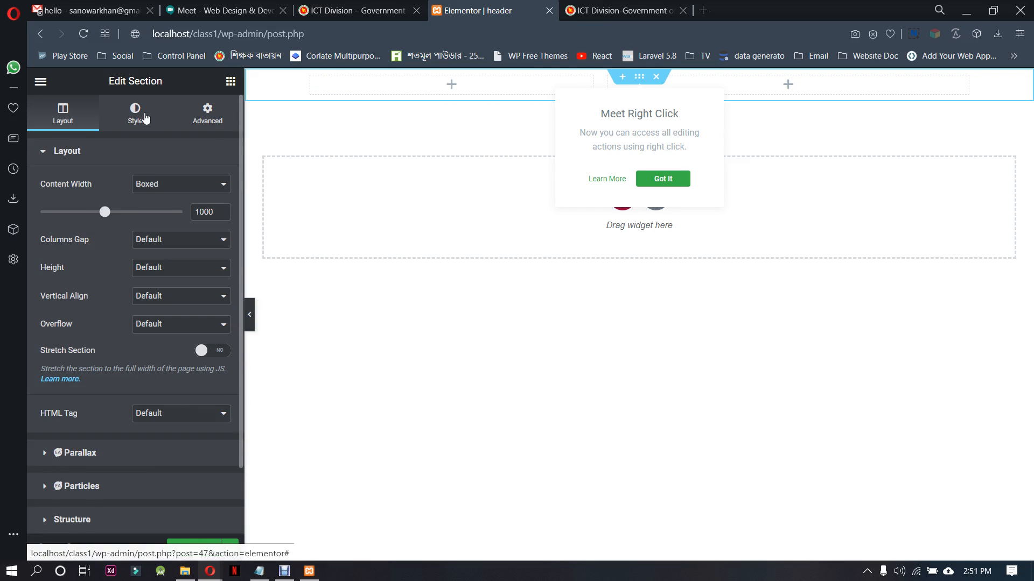
left_click(144, 118)
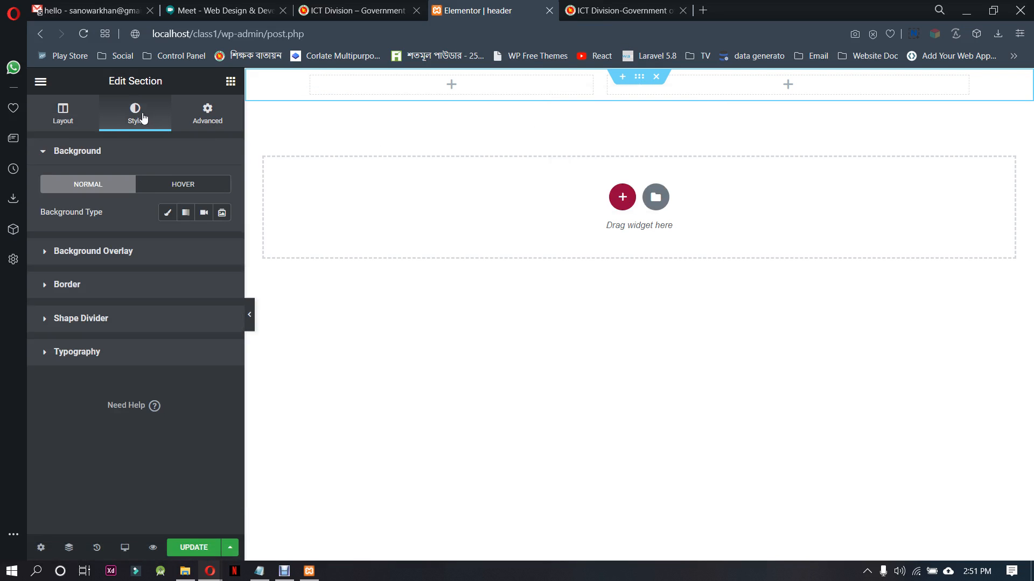
left_click(168, 213)
left_click(219, 246)
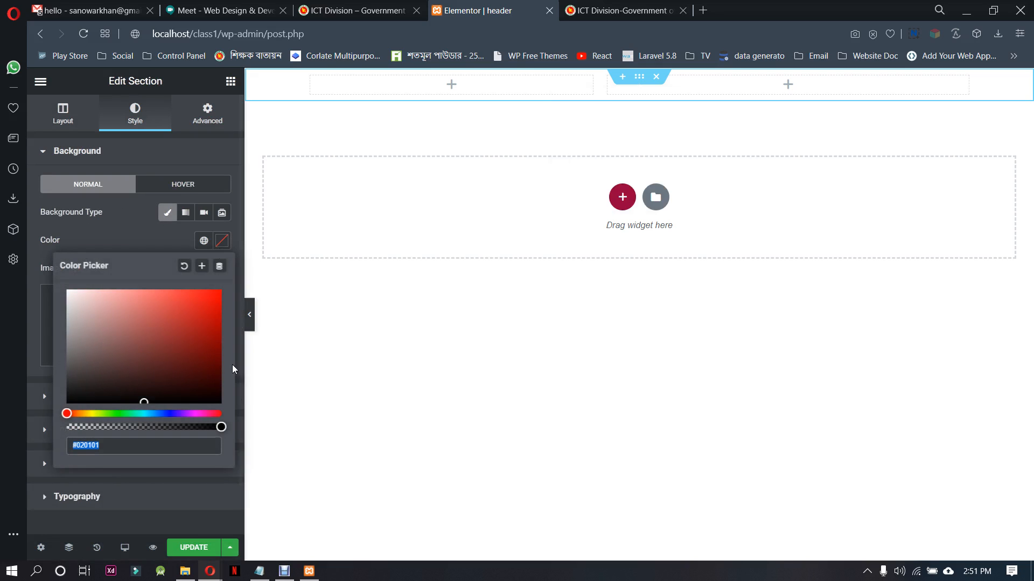
left_click(259, 571)
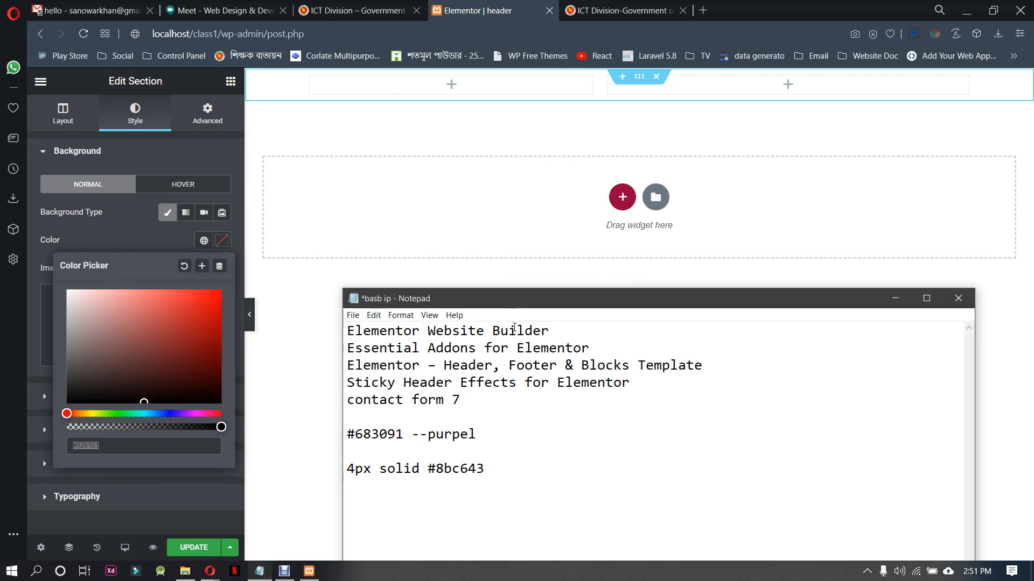
left_click_drag(411, 429, 349, 435)
key("ctrl+c")
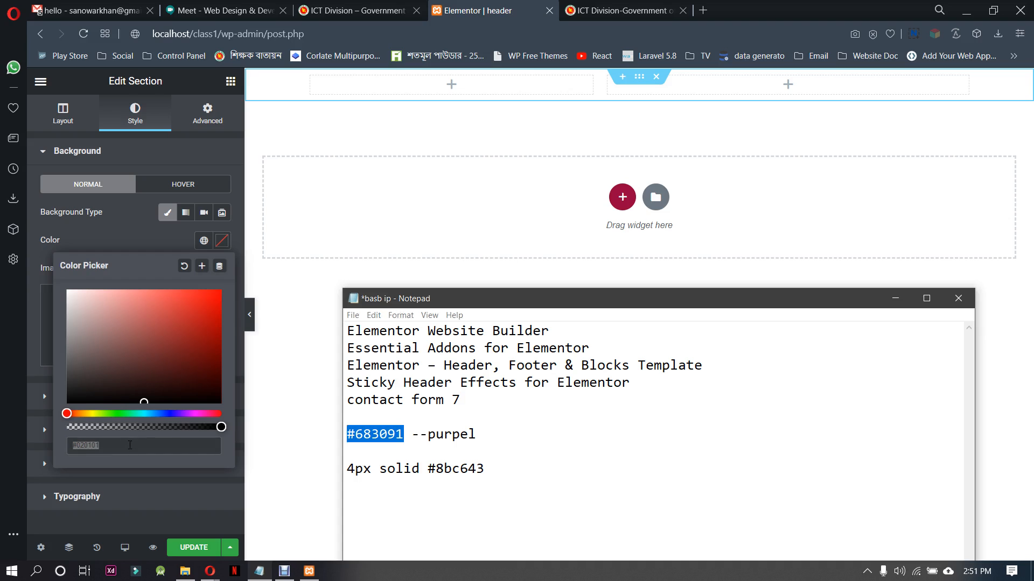
left_click(70, 445)
key("ctrl+v")
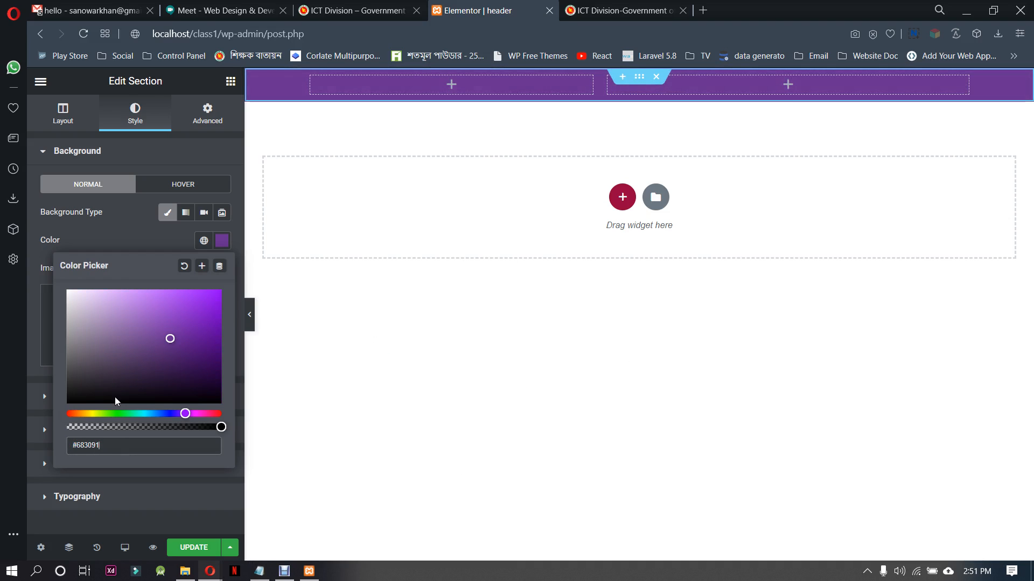
left_click(127, 229)
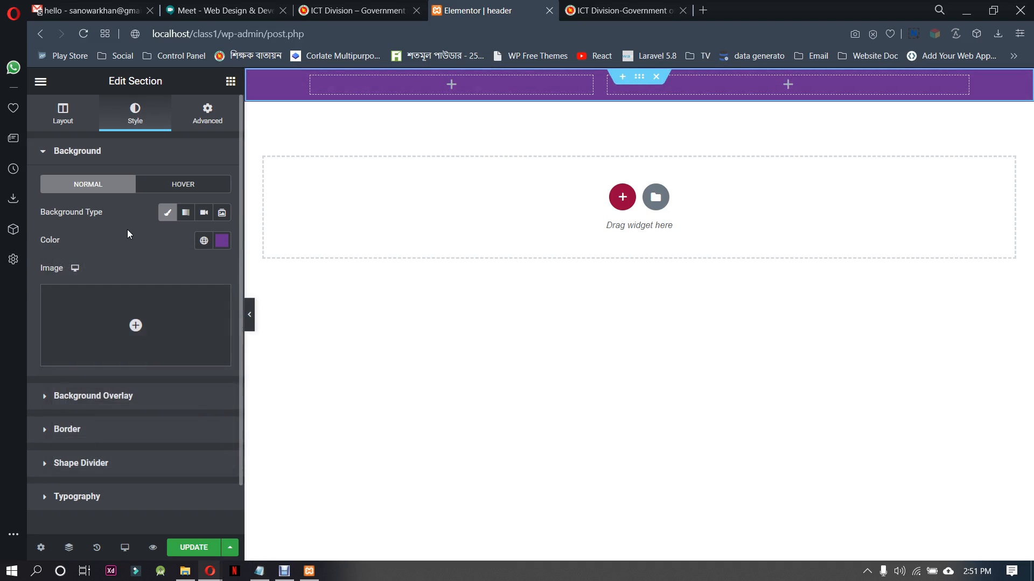
Preview the purple bar without the editing controls and save the header template
left_click(251, 319)
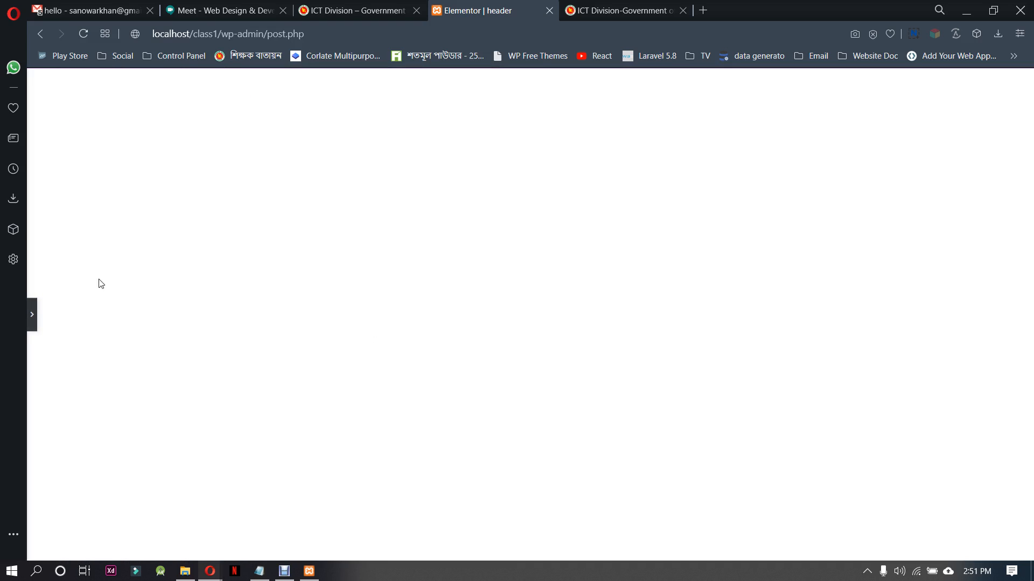
left_click(30, 316)
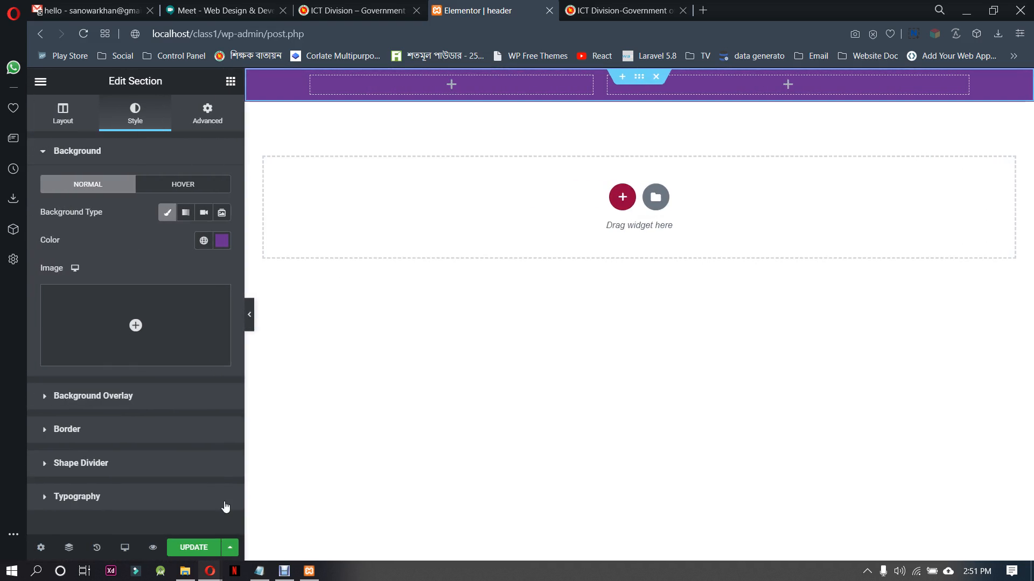
left_click(203, 548)
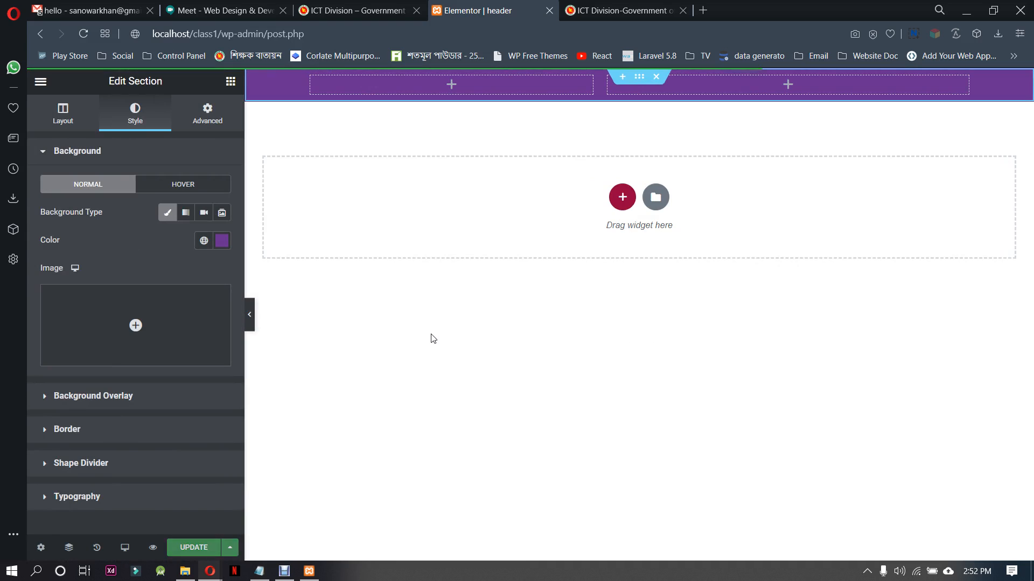
left_click(249, 314)
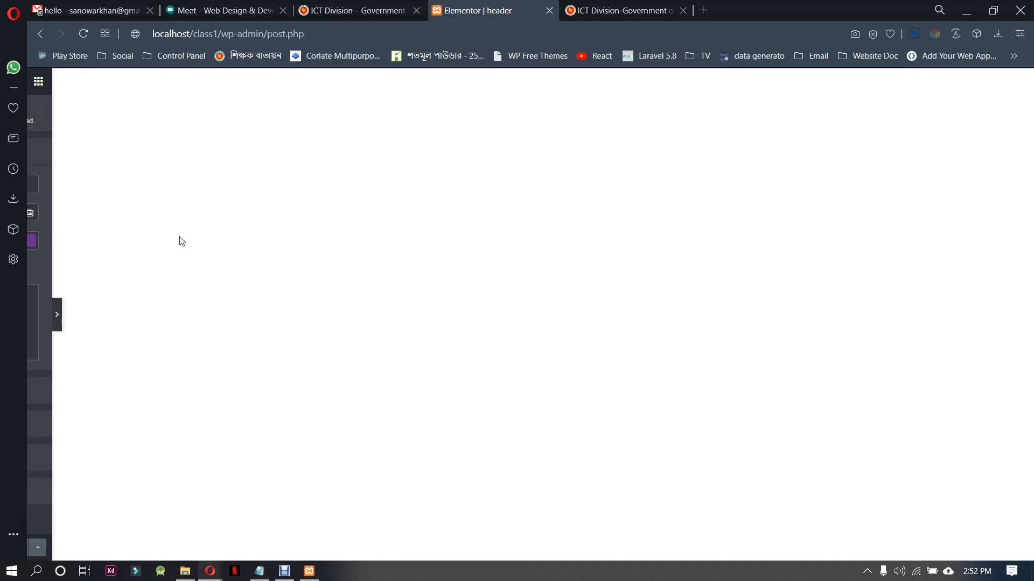
left_click(34, 314)
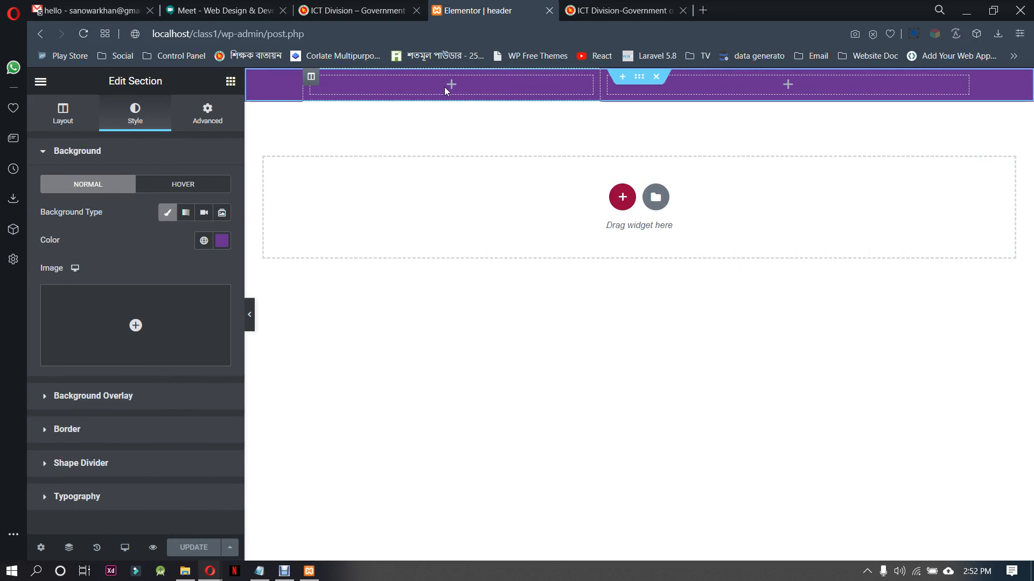
Copy the text "Bangladesh National Portal" from the top bar of the reference ictd.gov.bd site and return to the header template
left_click(63, 111)
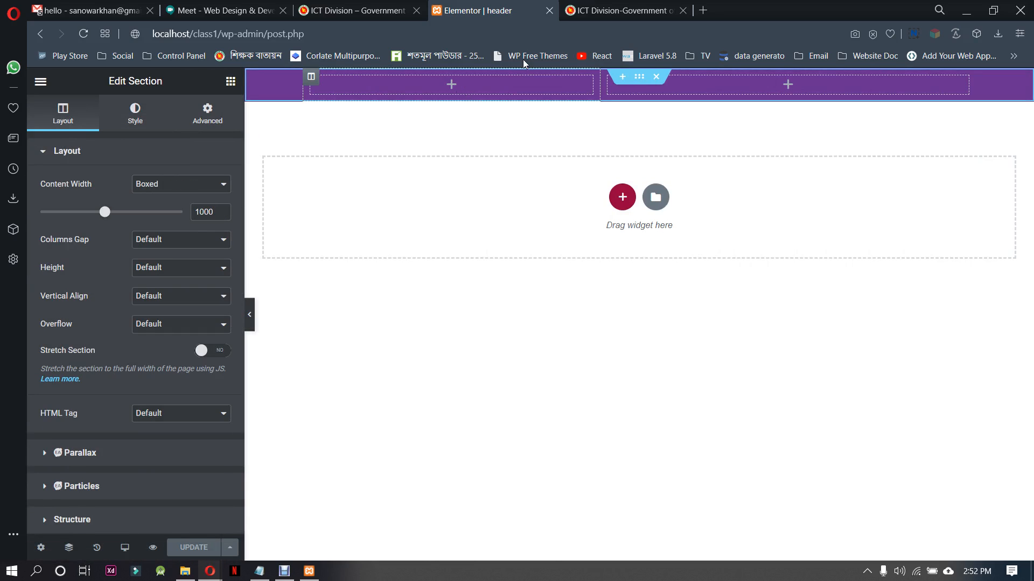
left_click(622, 10)
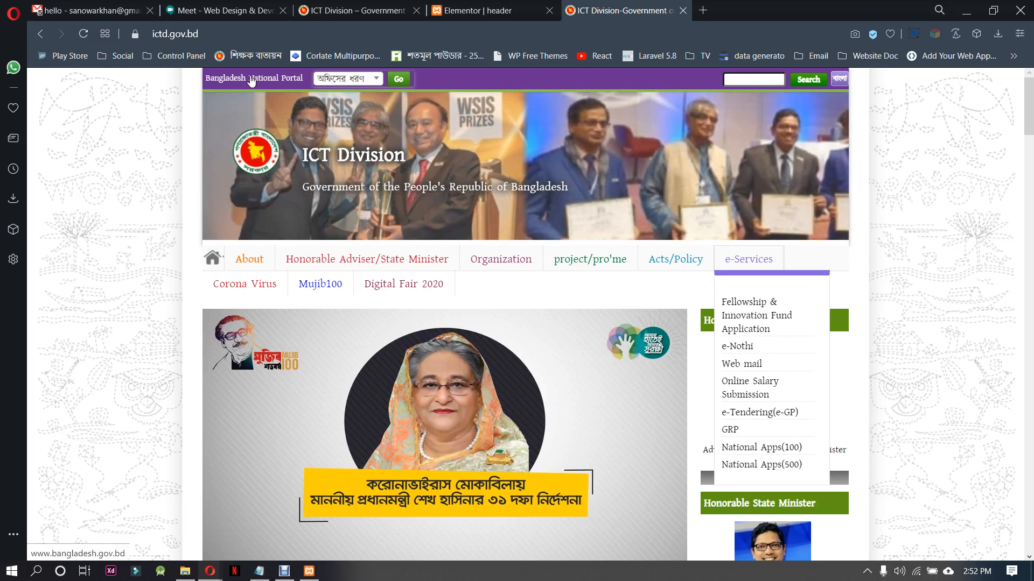
left_click_drag(207, 80, 303, 82)
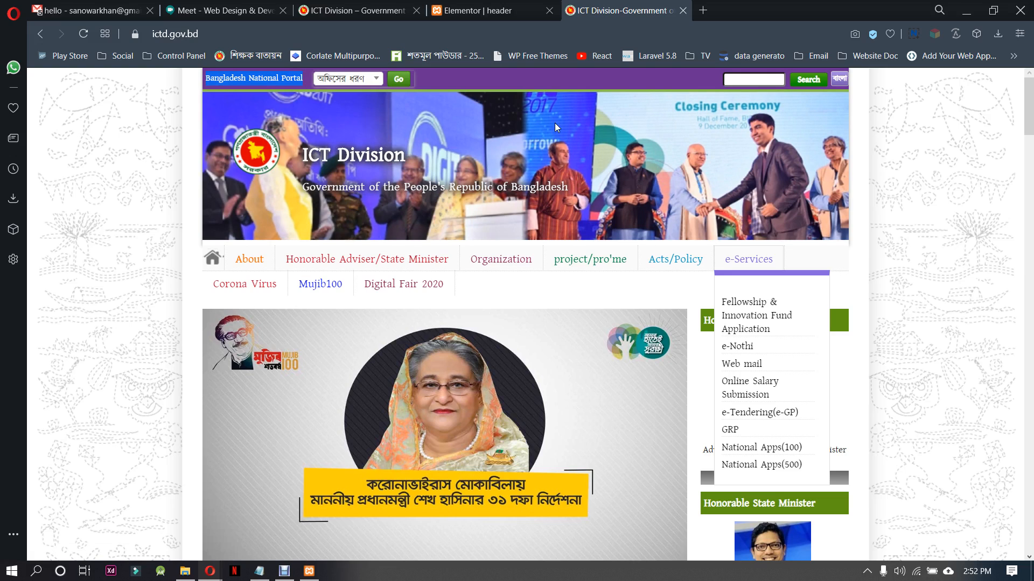
left_click(529, 5)
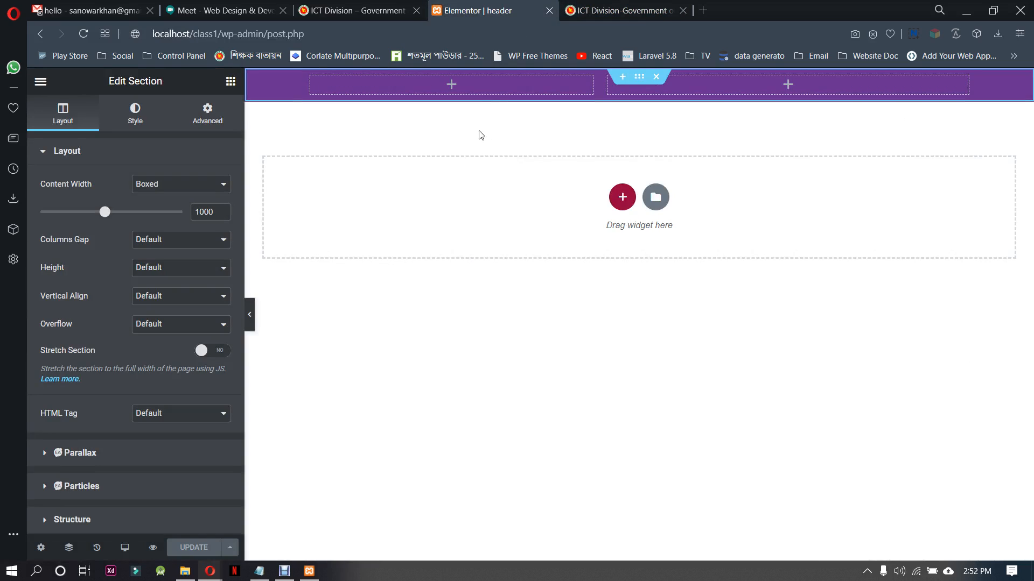
Look through all the widget categories available for the first column, expanding the Site and WordPress groups
left_click(439, 89)
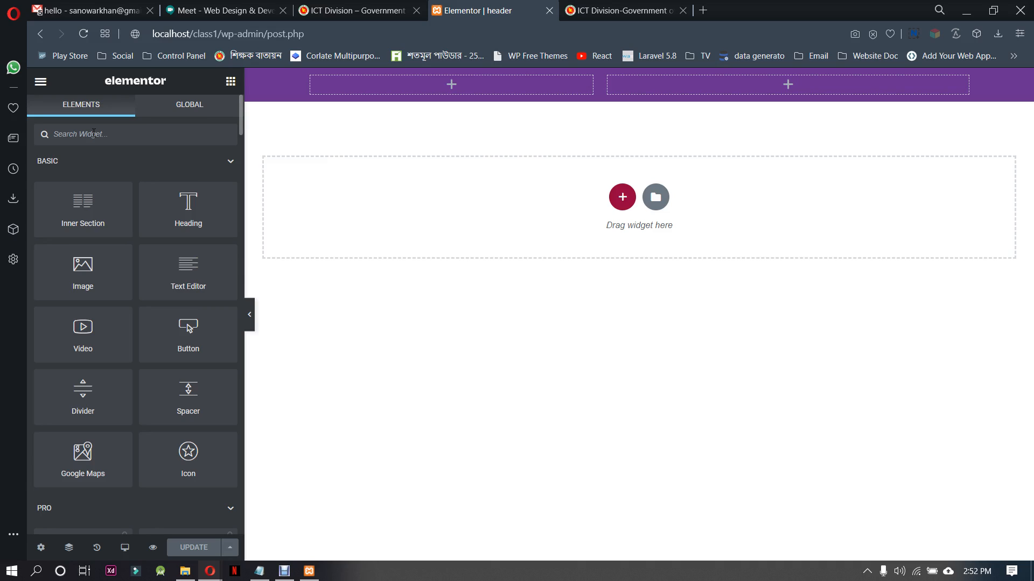
scroll(178, 205, "down", 6)
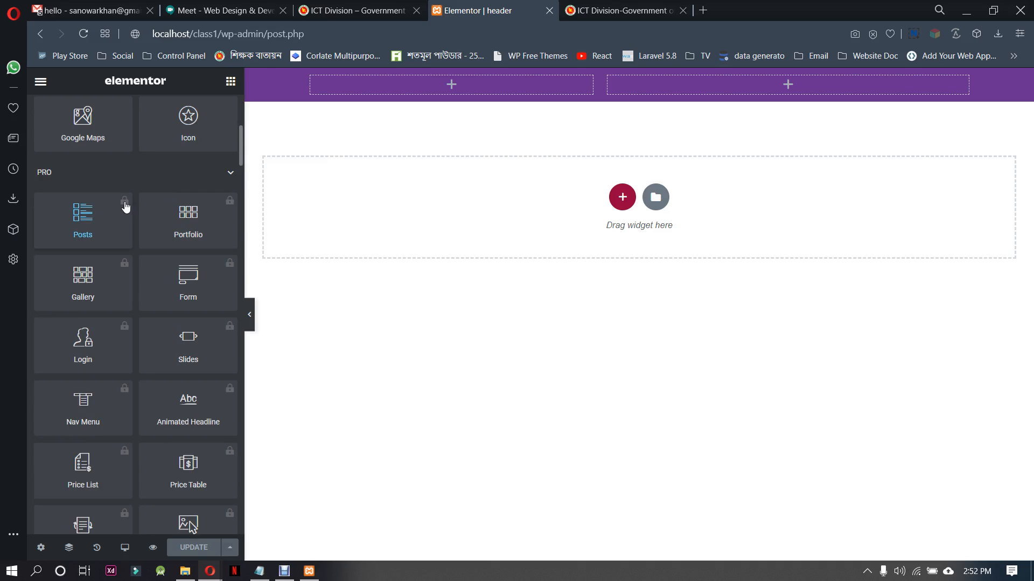
scroll(128, 269, "down", 8)
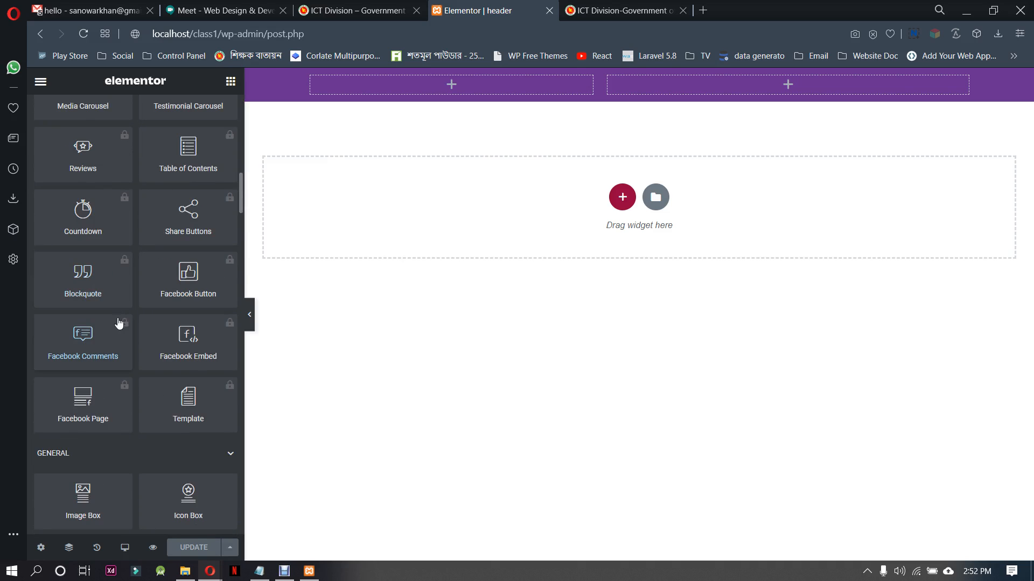
scroll(119, 322, "down", 5)
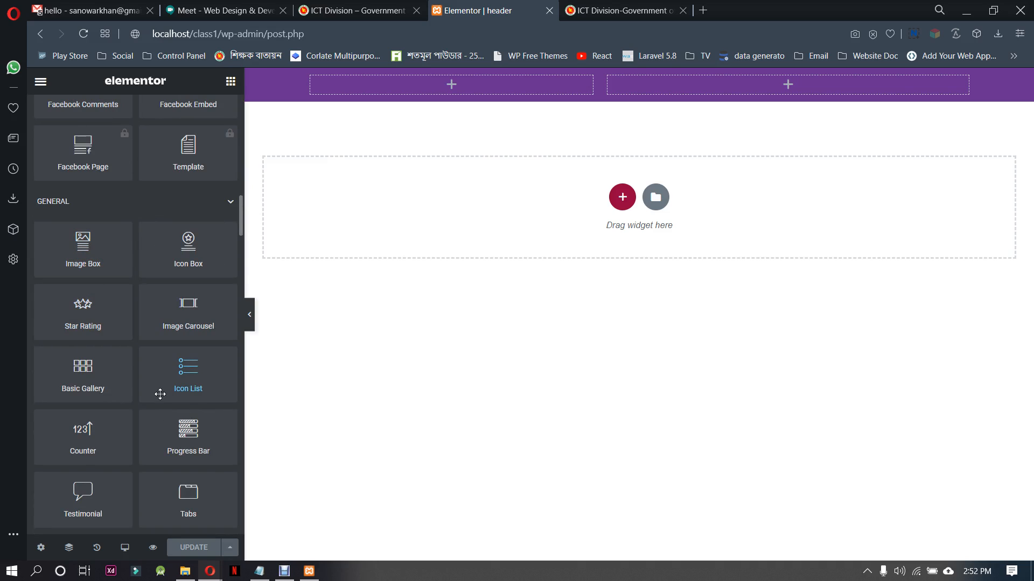
scroll(156, 377, "down", 4)
scroll(152, 361, "down", 3)
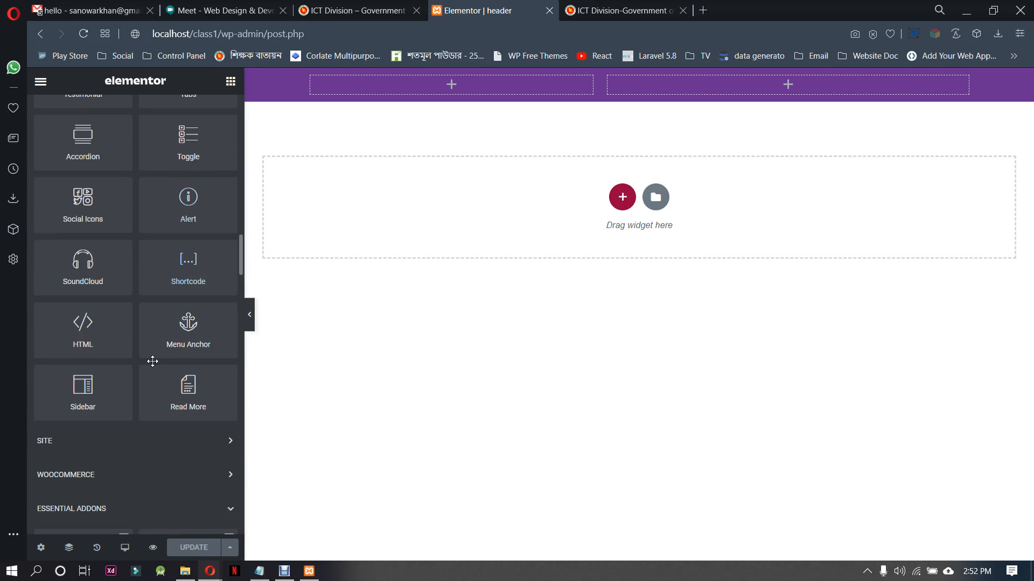
scroll(152, 361, "down", 4)
left_click(215, 192)
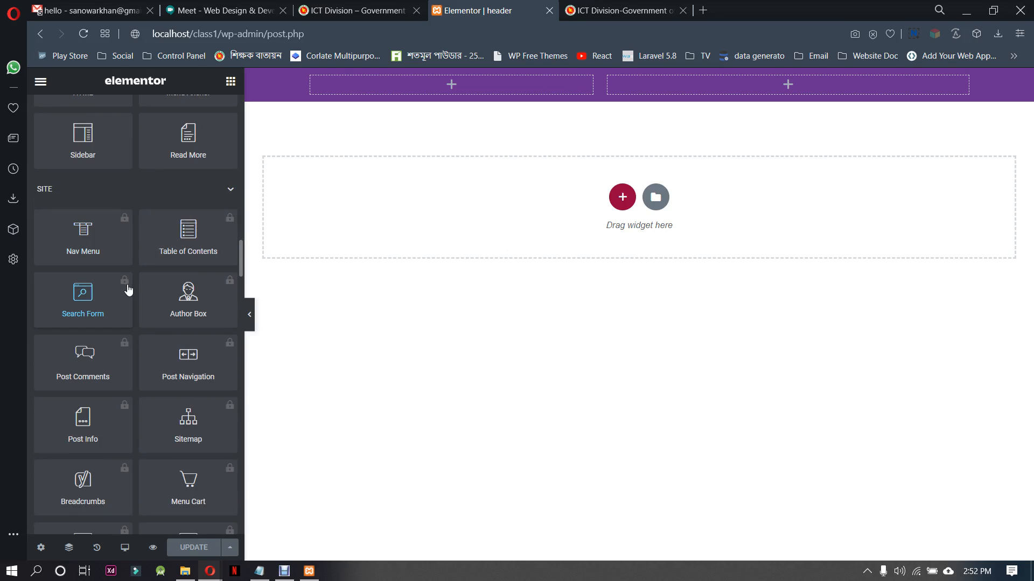
scroll(186, 372, "down", 12)
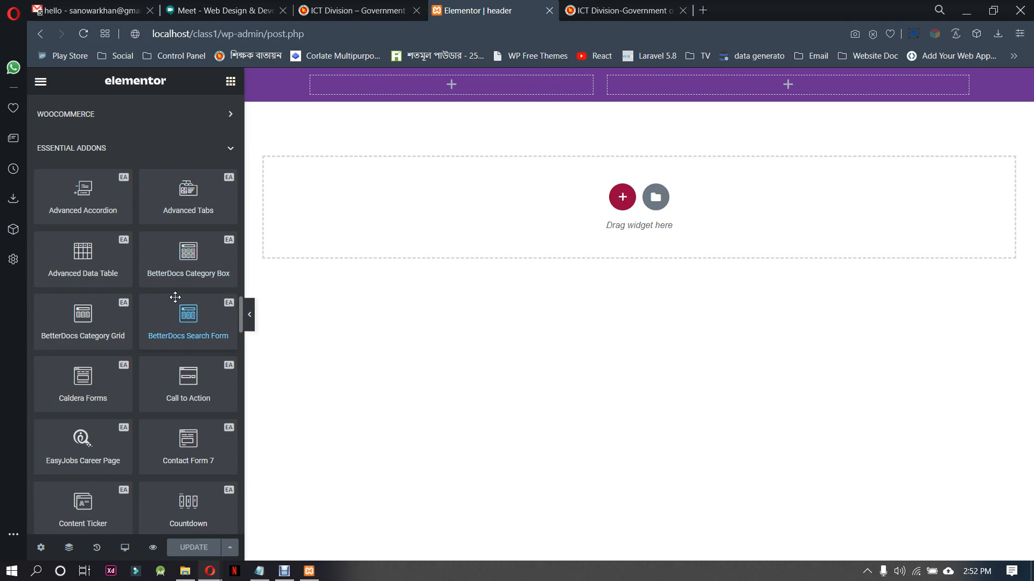
scroll(175, 297, "down", 15)
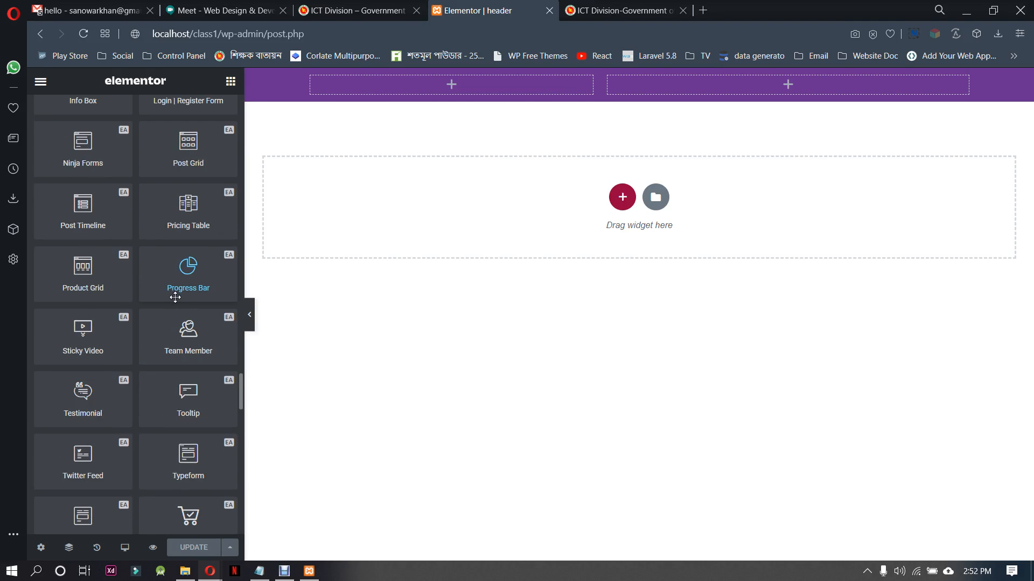
scroll(175, 298, "down", 4)
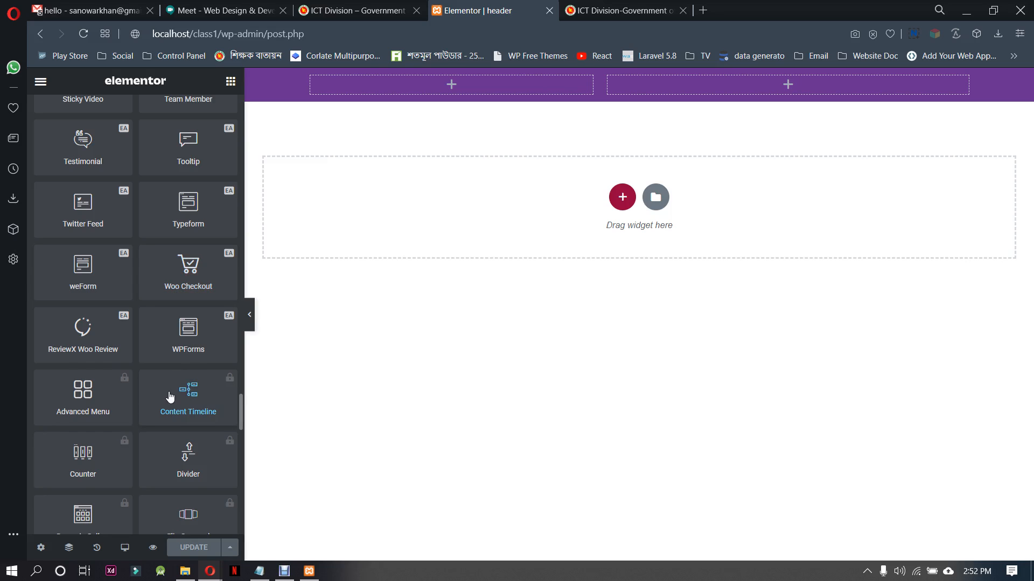
scroll(170, 396, "down", 6)
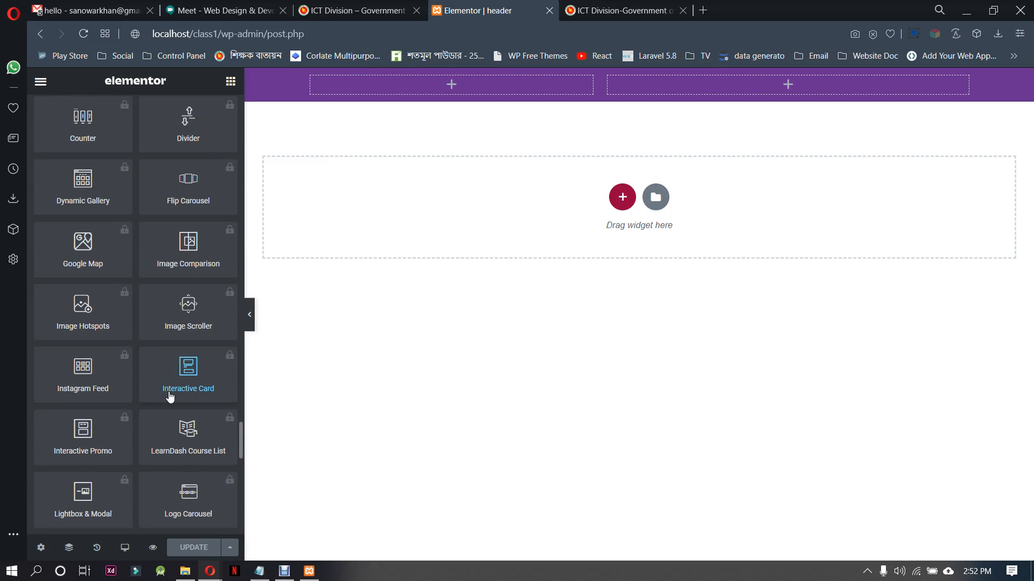
scroll(170, 397, "down", 10)
scroll(170, 397, "down", 2)
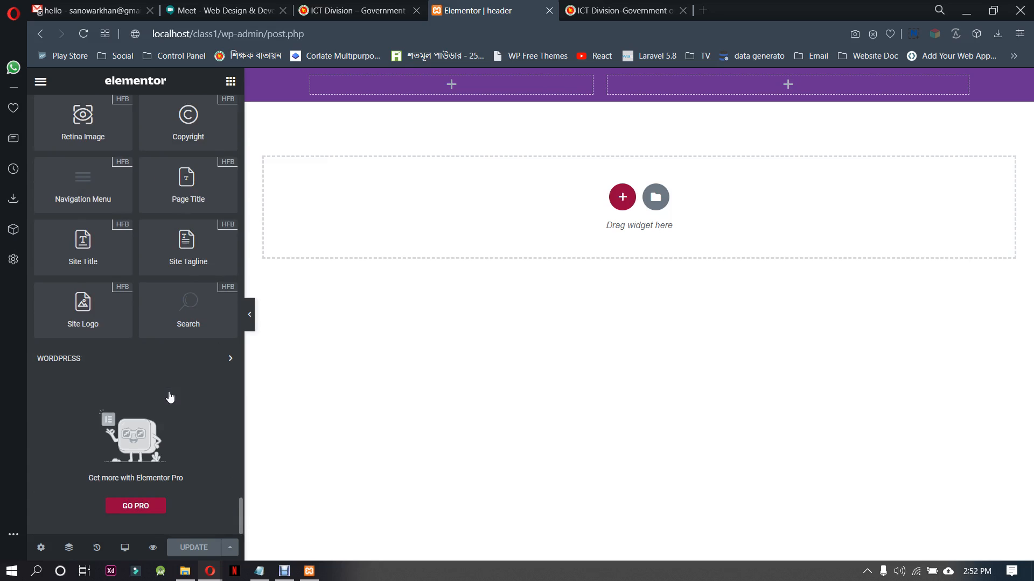
scroll(194, 429, "up", 6)
scroll(195, 429, "down", 5)
left_click(196, 447)
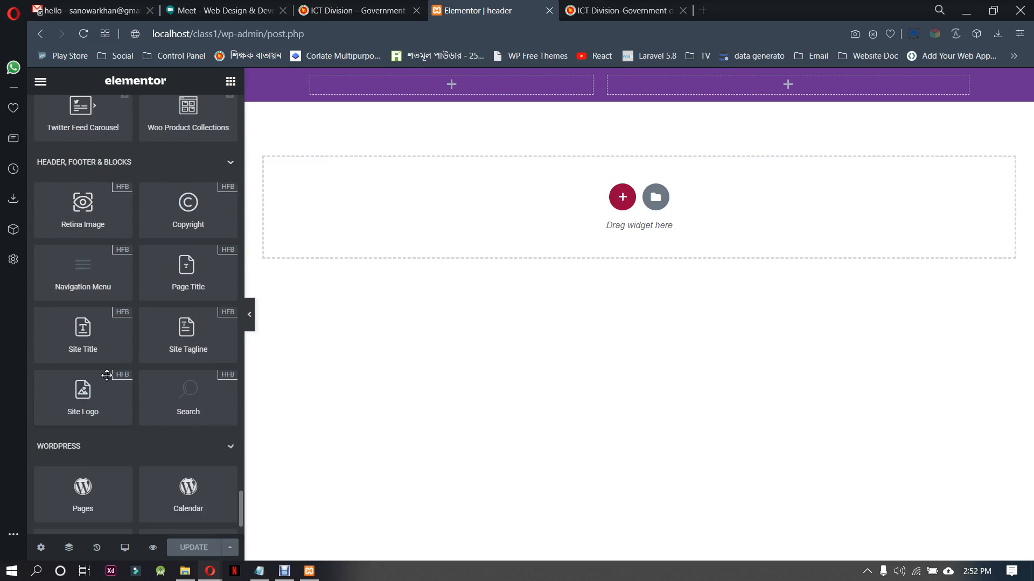
scroll(111, 405, "down", 8)
scroll(155, 418, "down", 4)
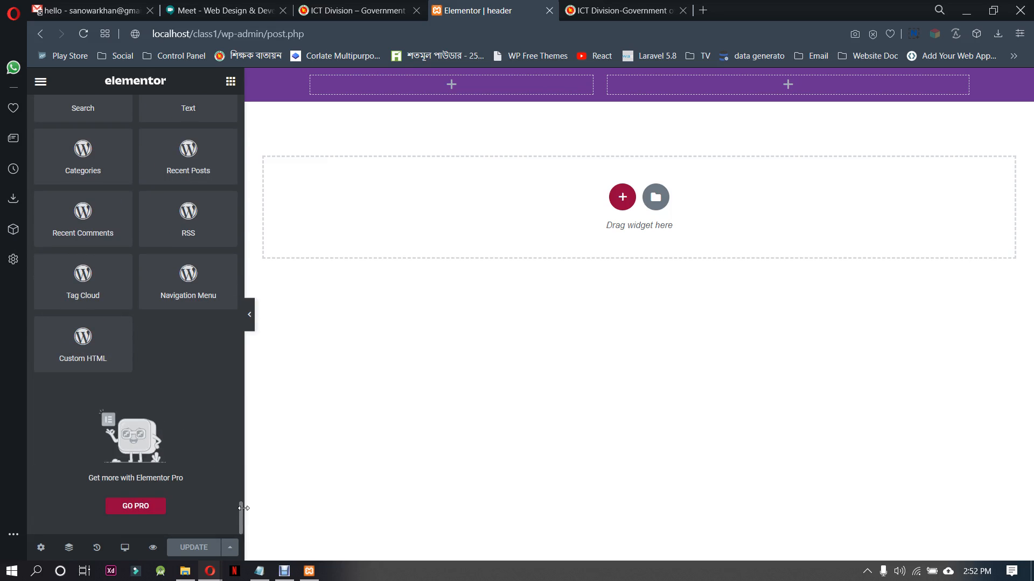
Go back over the widget list to the Basic group and check the Global widgets
left_click_drag(238, 514, 248, 86)
scroll(162, 269, "down", 15)
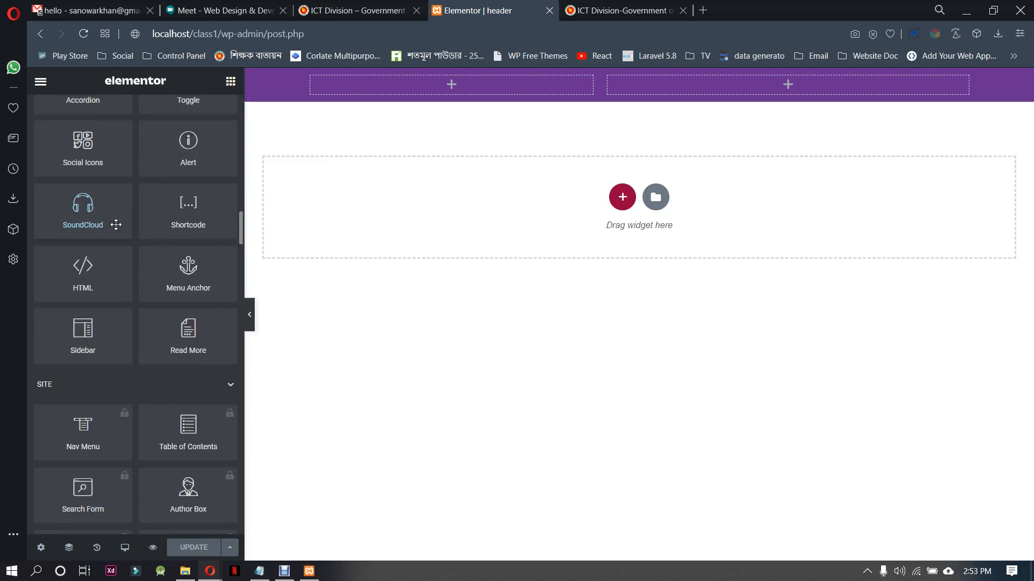
scroll(177, 225, "up", 6)
scroll(177, 225, "up", 12)
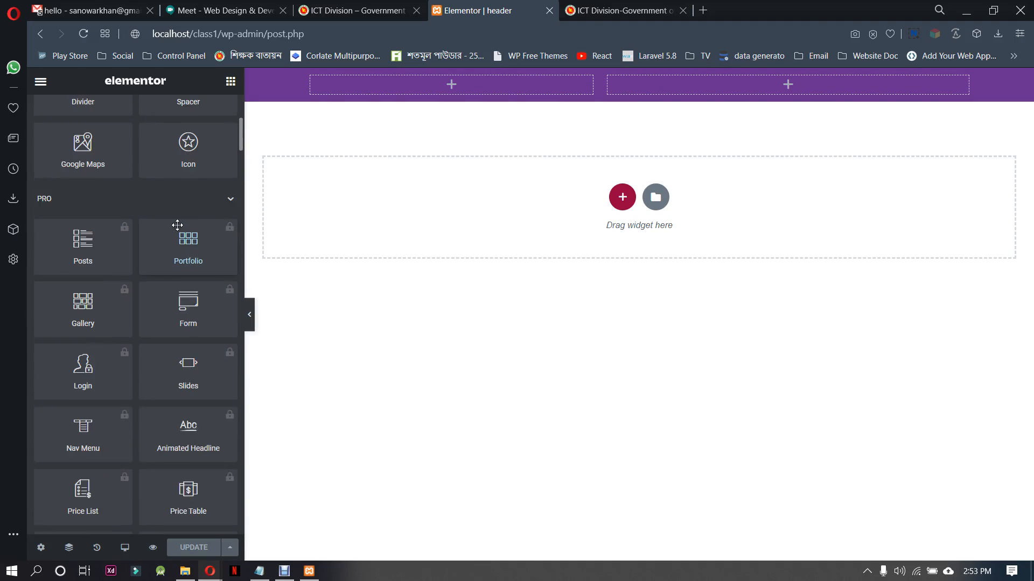
scroll(185, 203, "down", 18)
scroll(205, 203, "up", 8)
scroll(211, 129, "up", 10)
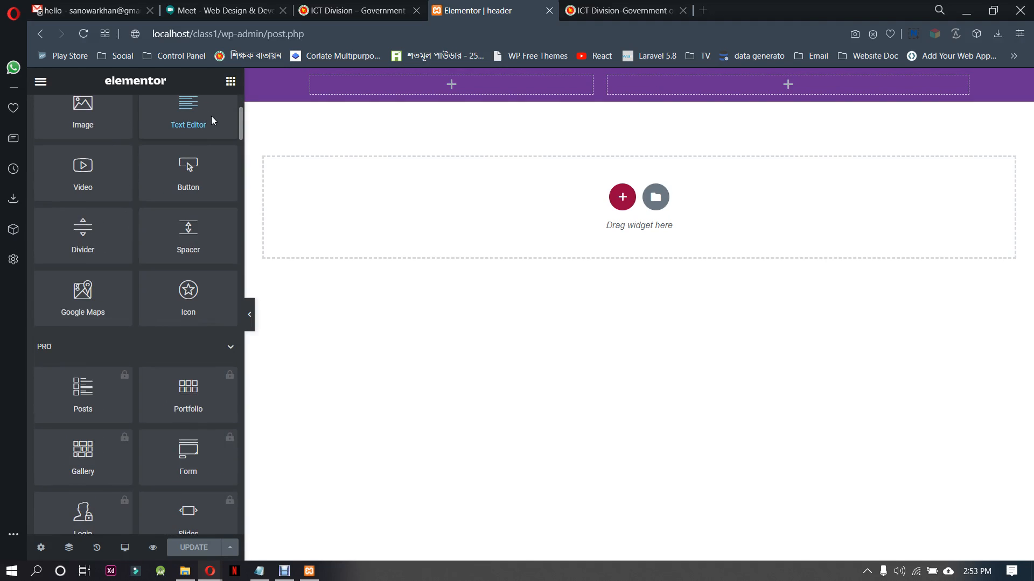
left_click(211, 112)
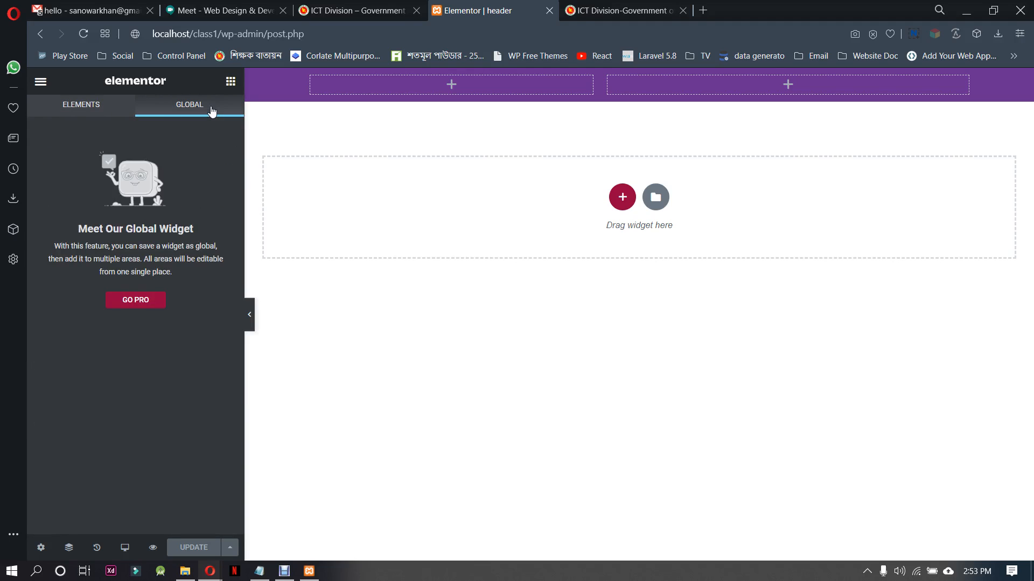
left_click(97, 107)
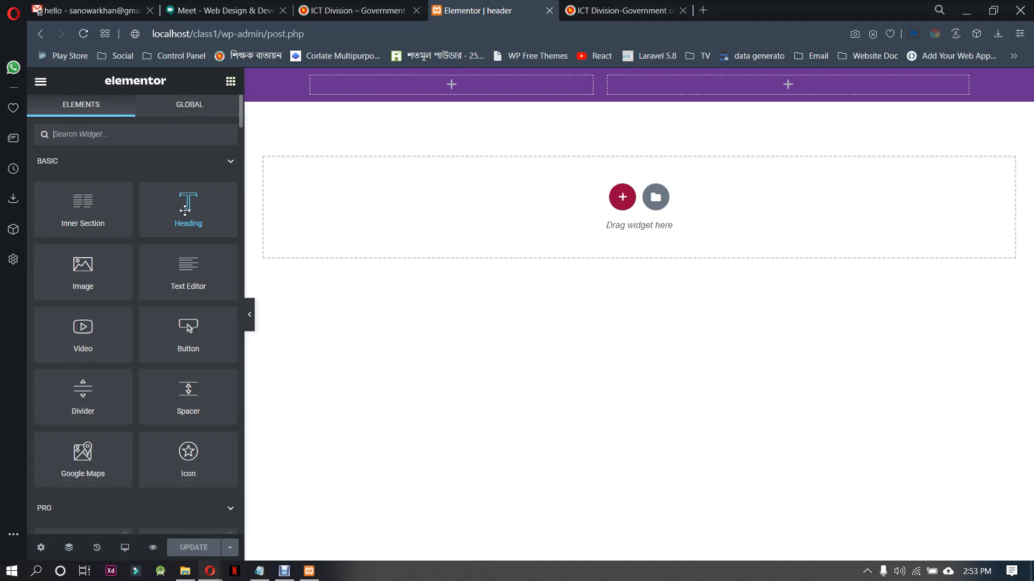
Try a Heading widget in the top bar's first column and delete it
left_click_drag(184, 211, 409, 118)
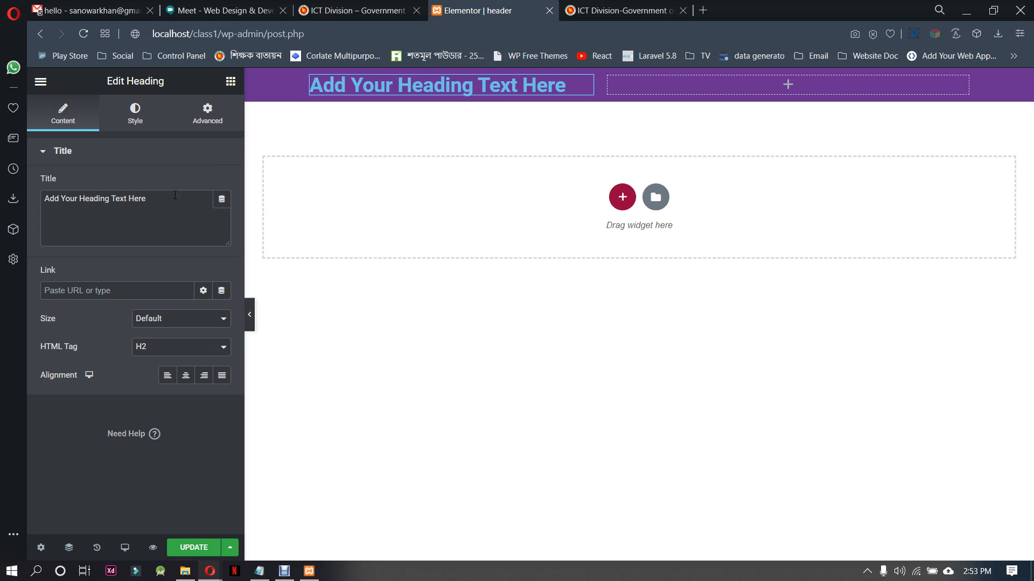
right_click(411, 84)
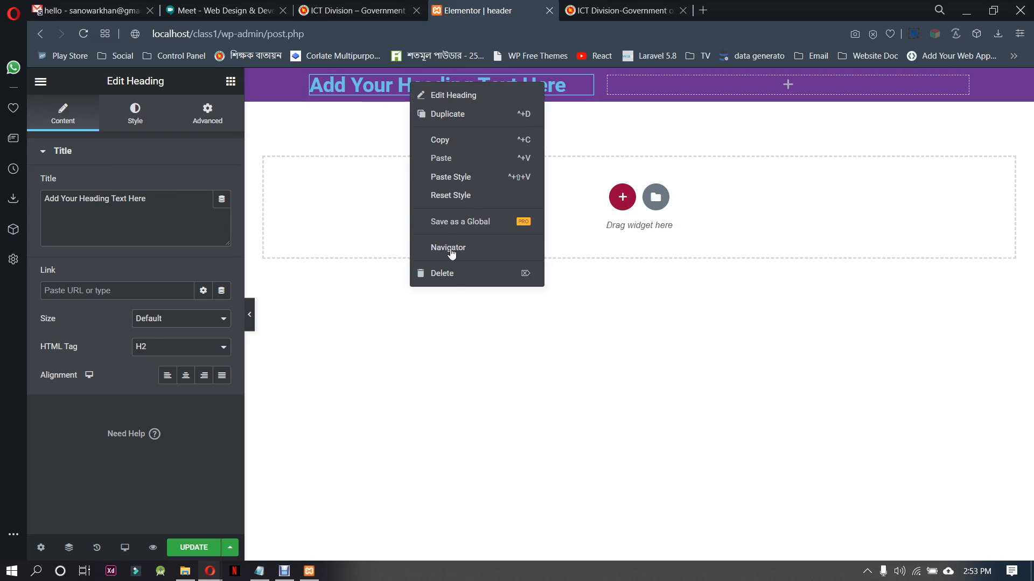
left_click(453, 275)
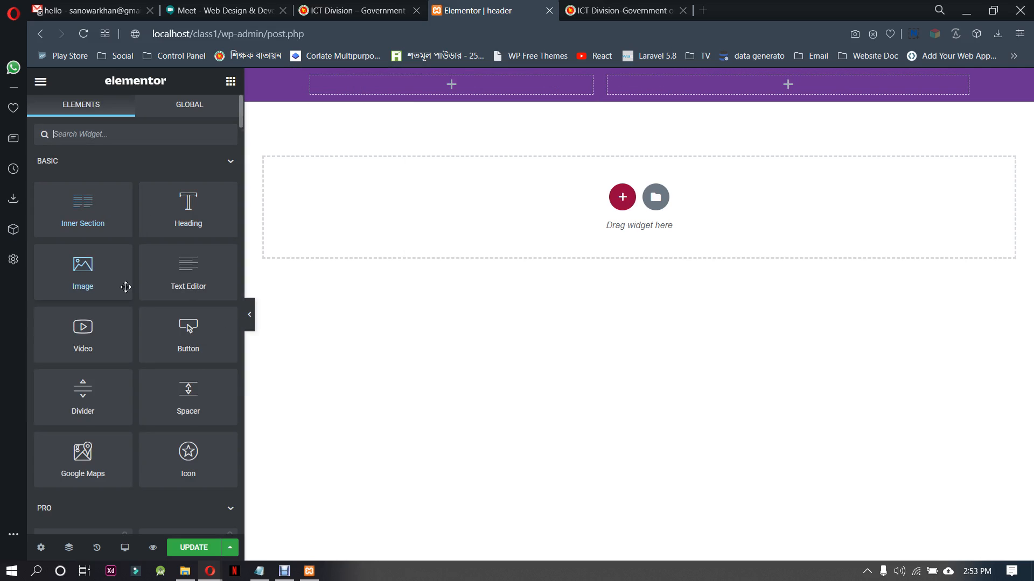
Try a Text Editor widget in the top bar's first column, look over its placeholder content and delete it
left_click_drag(186, 270, 438, 83)
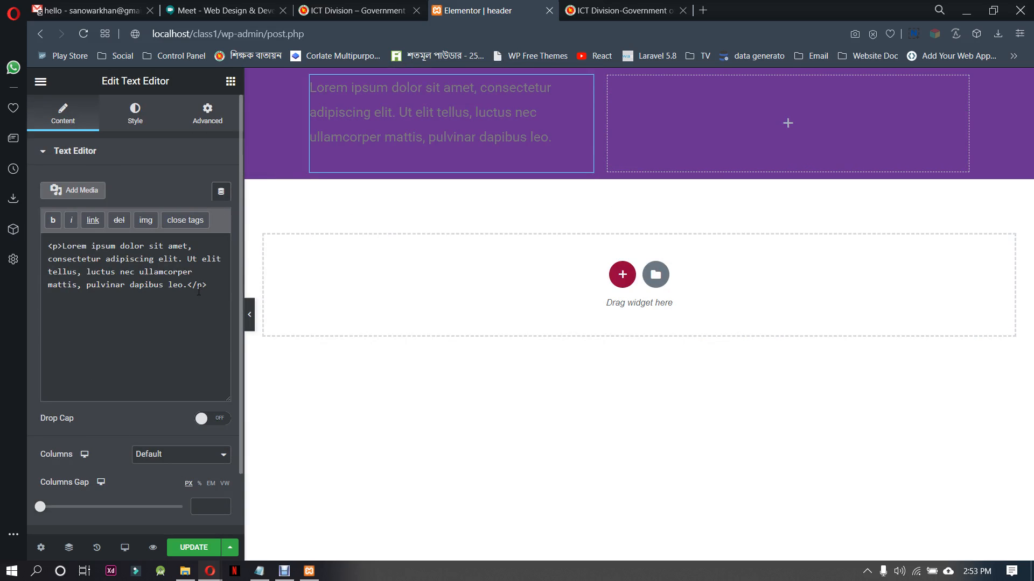
left_click_drag(208, 286, 47, 264)
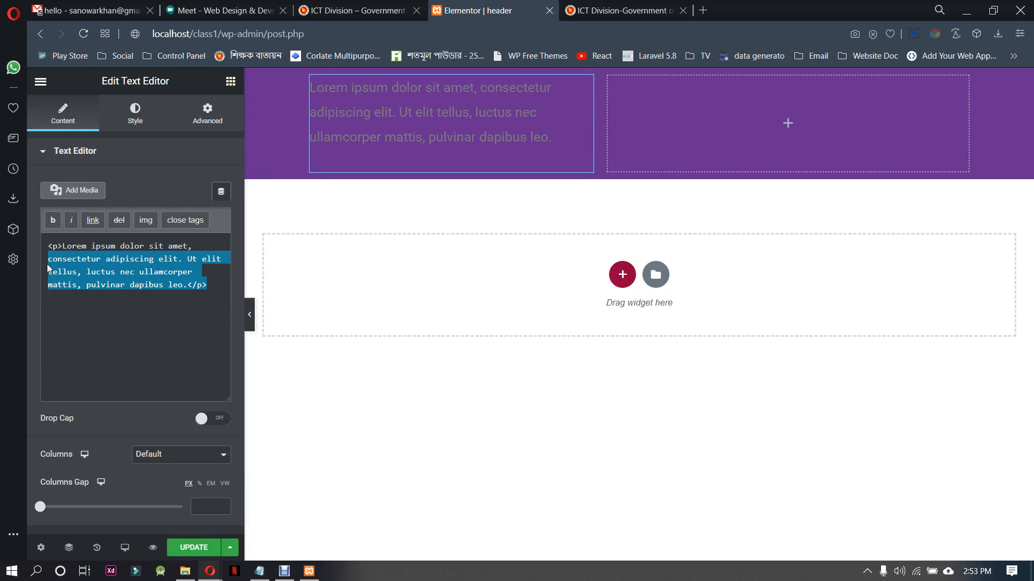
left_click(147, 179)
left_click(54, 152)
left_click(53, 153)
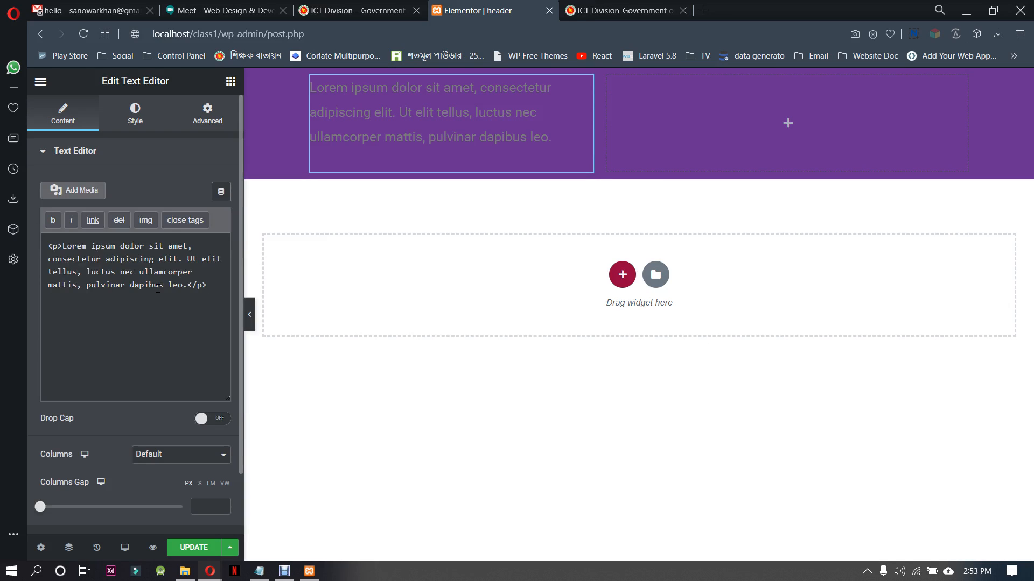
right_click(408, 115)
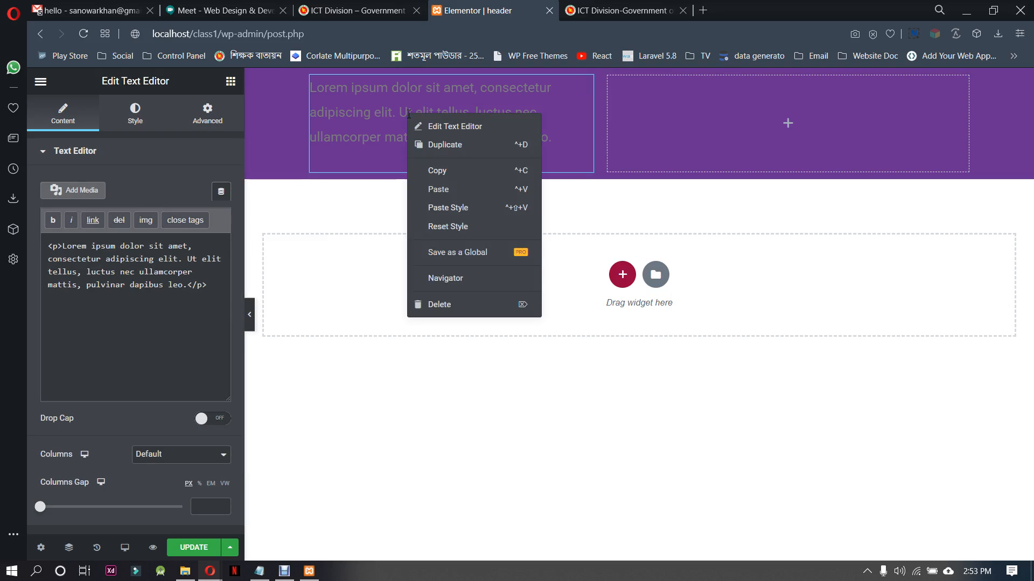
key("Delete")
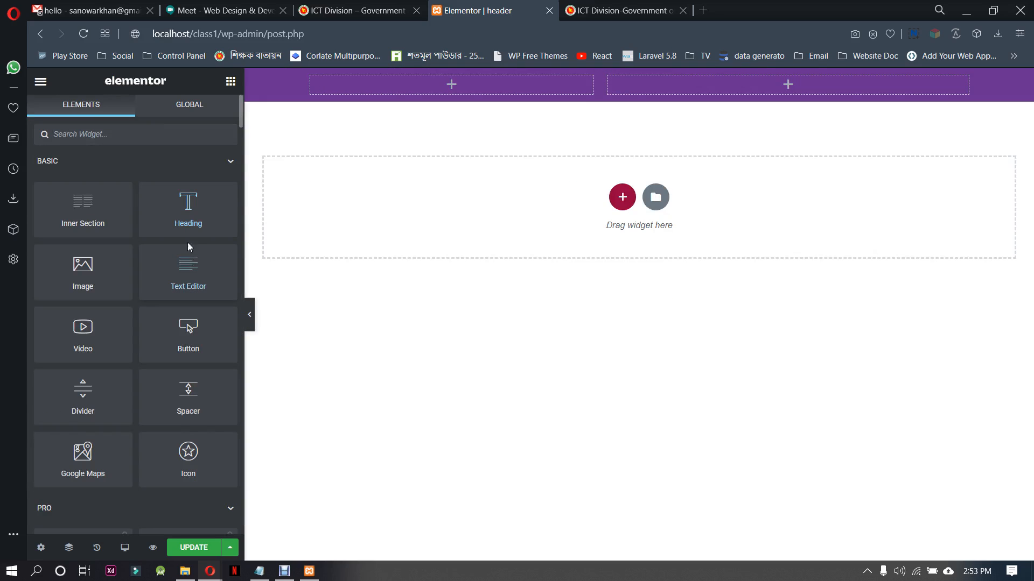
Add a Heading widget to the first column with the title "Bangladesh National Portal" and open its style settings
left_click_drag(188, 224, 429, 141)
left_click_drag(155, 204, 38, 225)
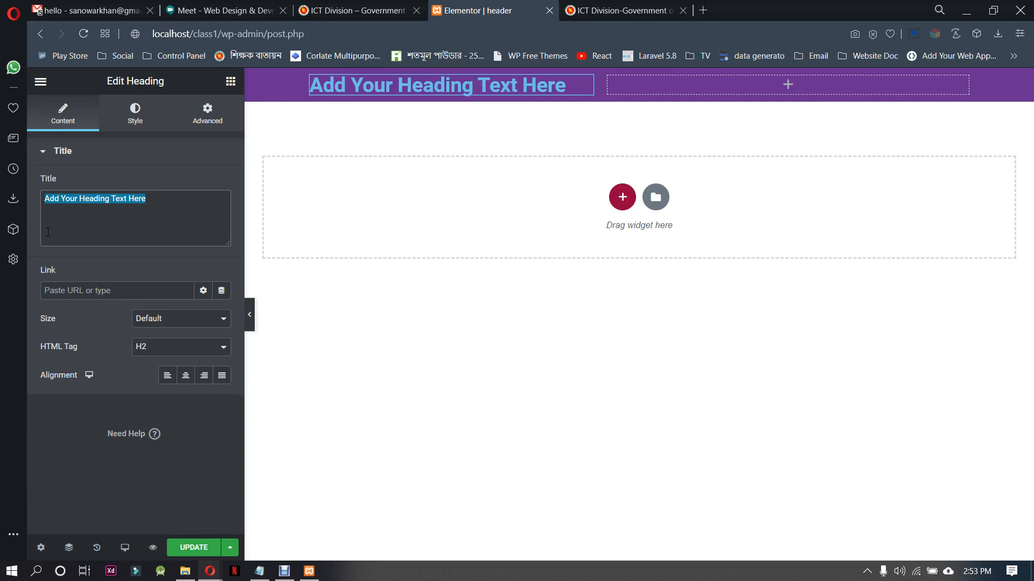
type("Bangladesh National Portal")
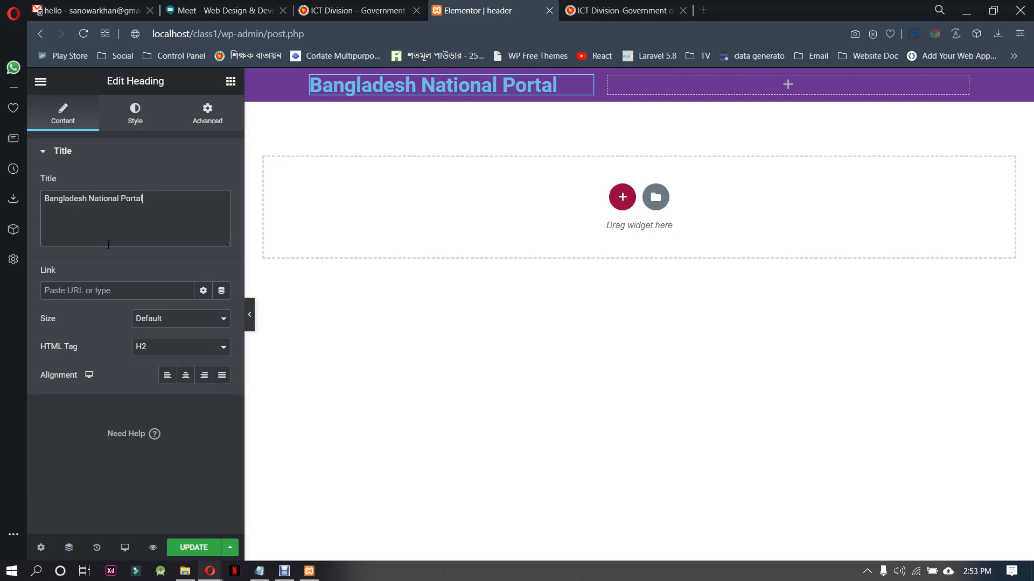
left_click(231, 152)
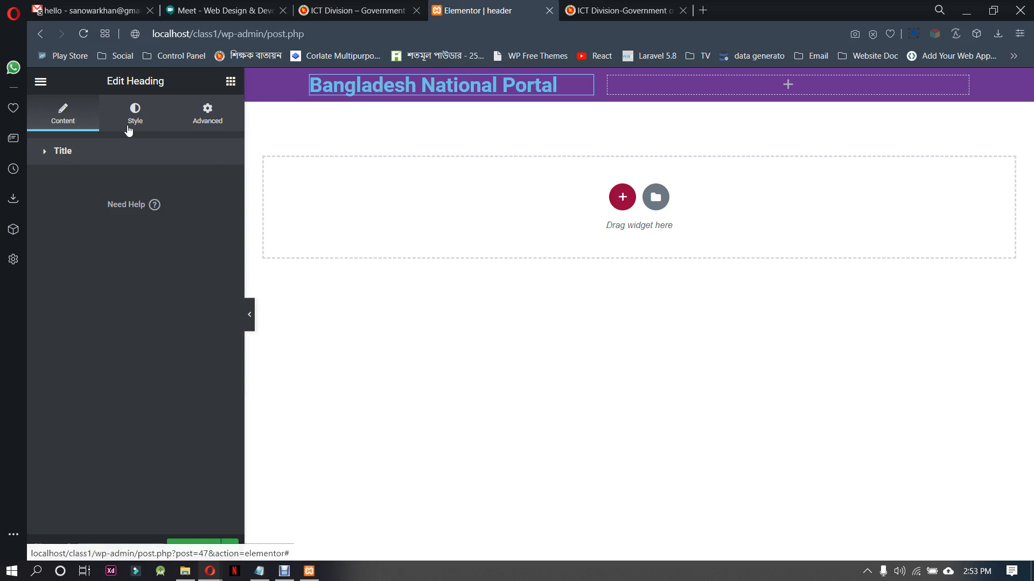
left_click(65, 155)
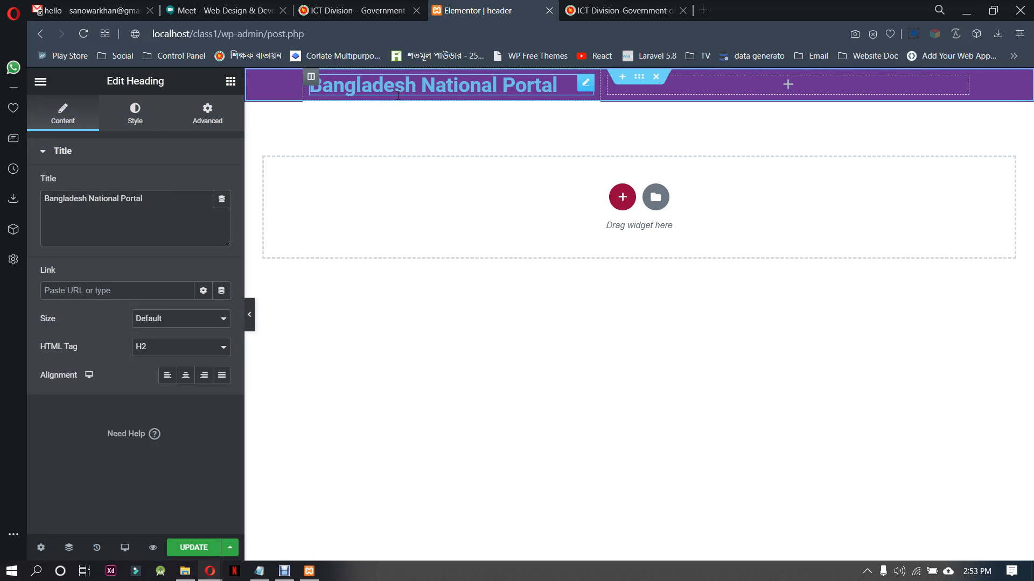
left_click(142, 120)
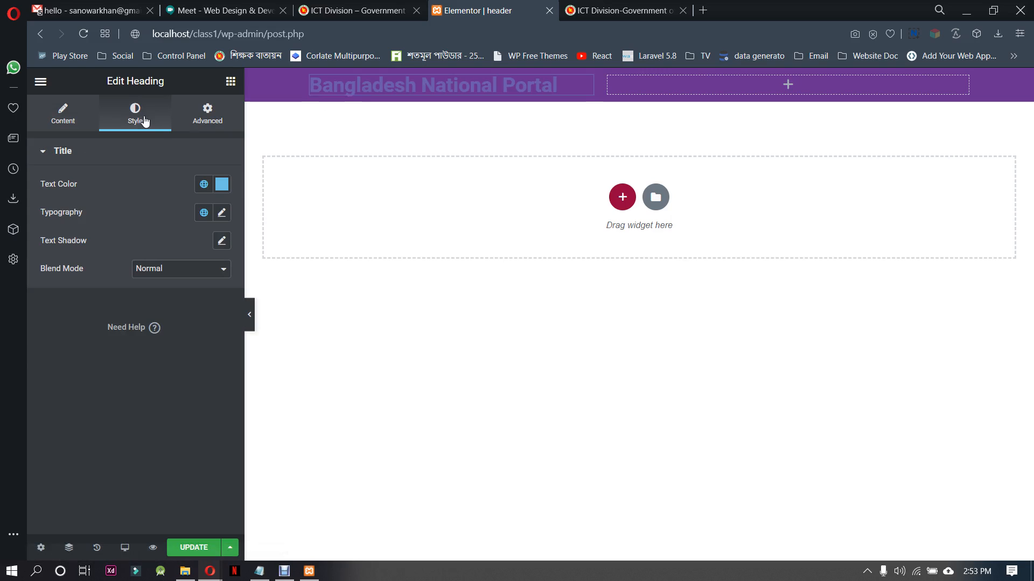
Set the "Bangladesh National Portal" heading's text color to #FFFFFF and its font weight to 300
left_click(222, 184)
type("#FFFFFF")
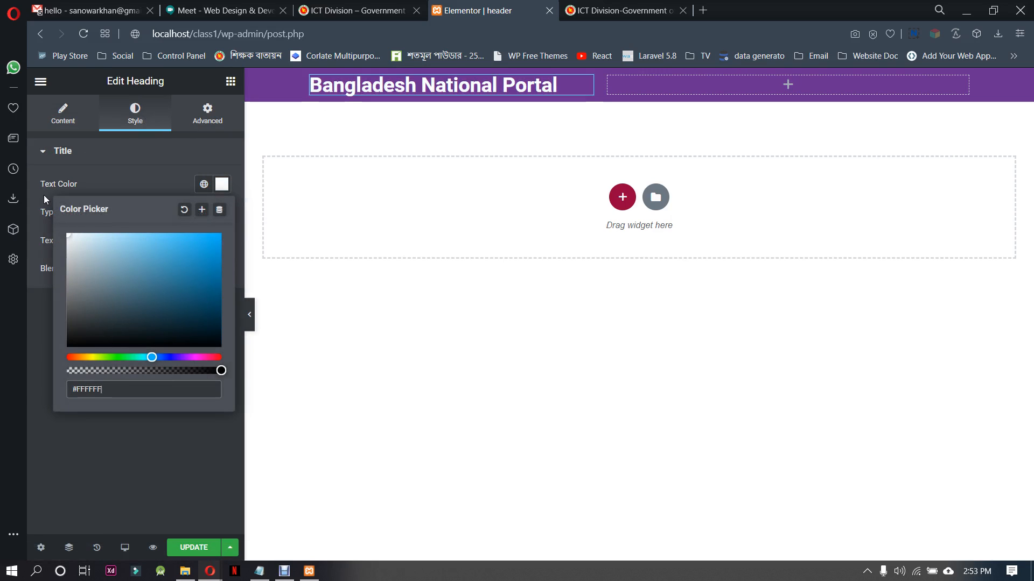
left_click(140, 182)
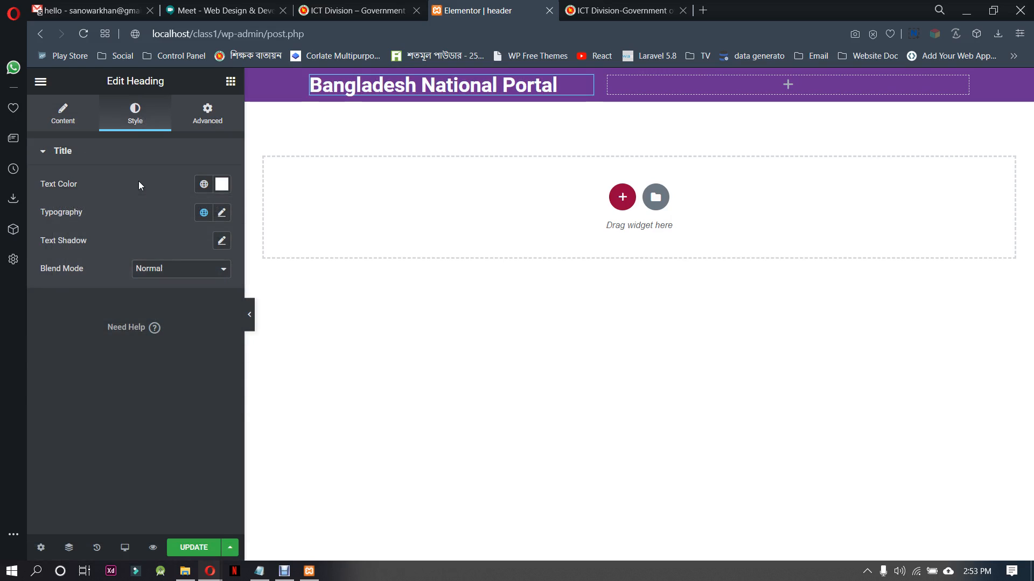
left_click(221, 213)
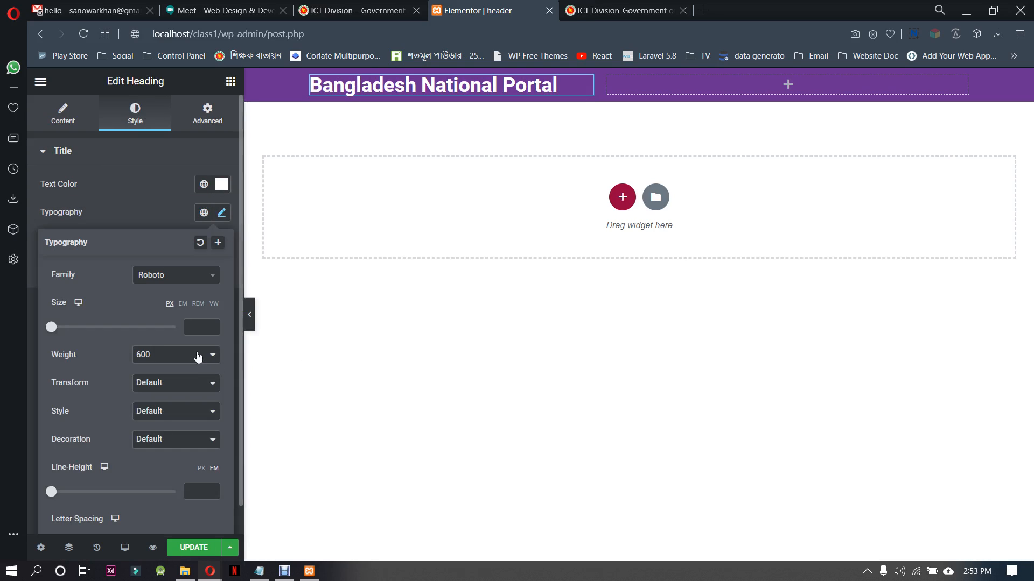
left_click(182, 281)
left_click(183, 280)
left_click(190, 356)
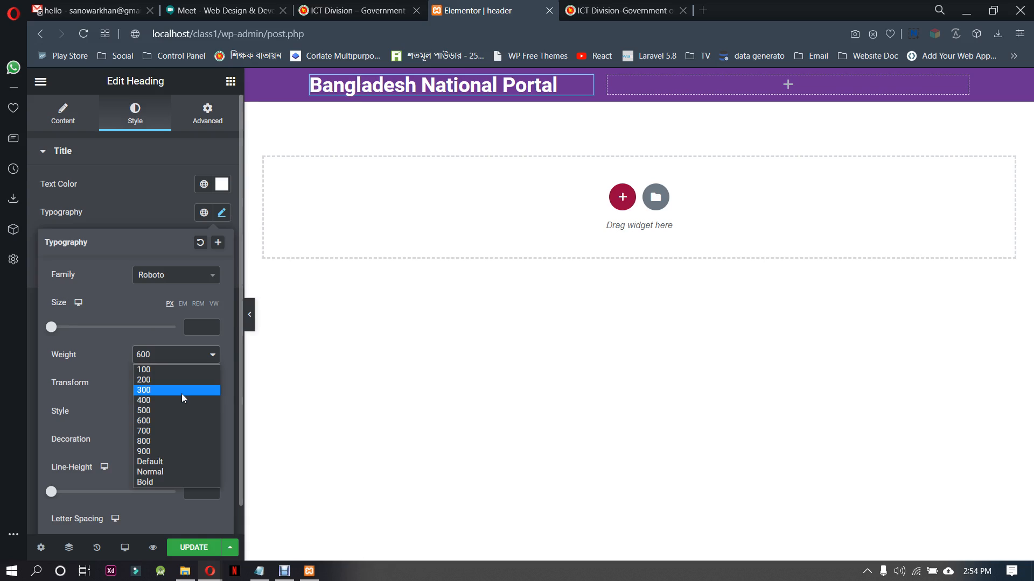
left_click(182, 392)
Set the portal heading's font size to 20 px and save the header template
left_click(212, 326)
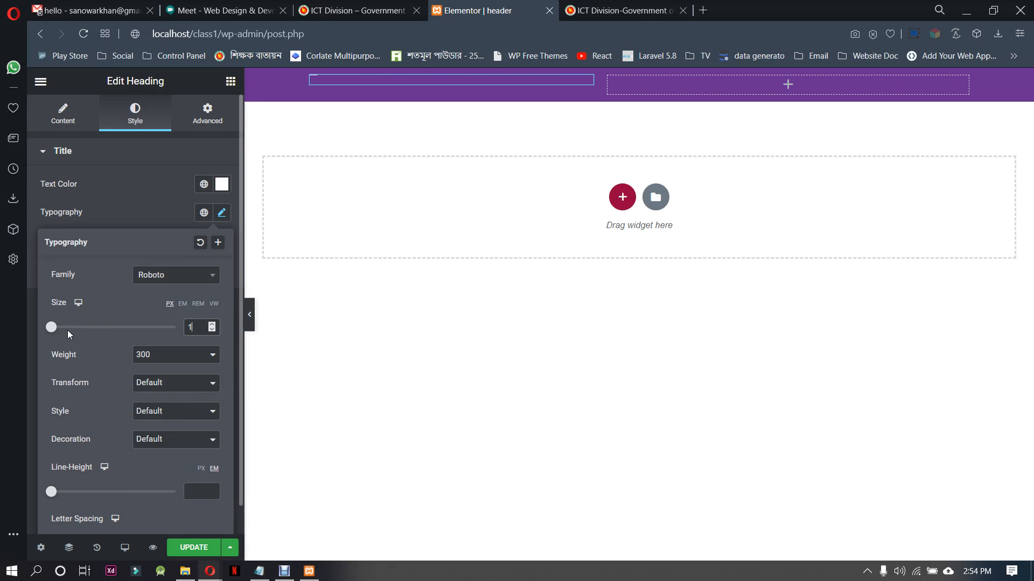
left_click_drag(51, 326, 67, 329)
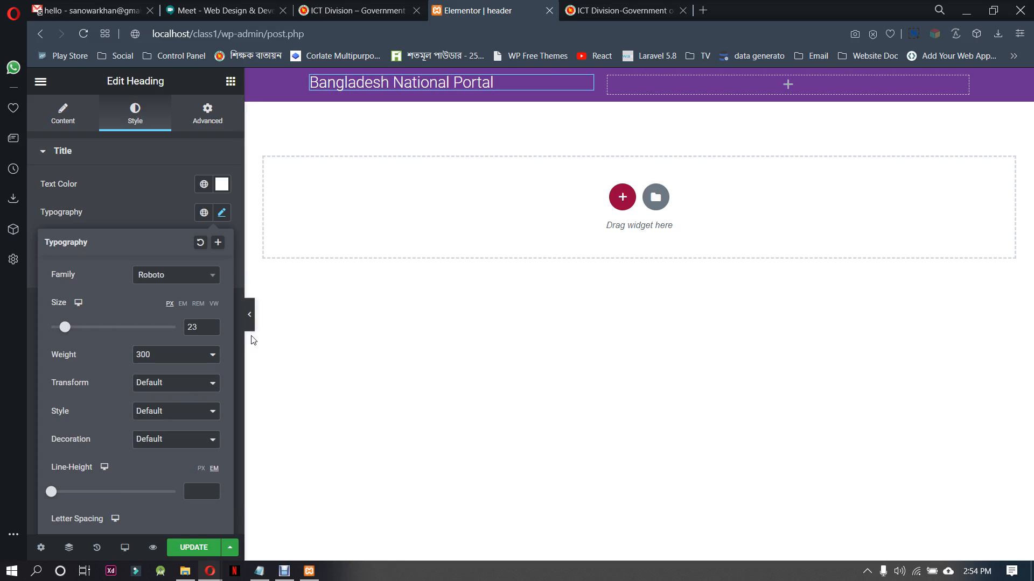
left_click(212, 330)
left_click(212, 330)
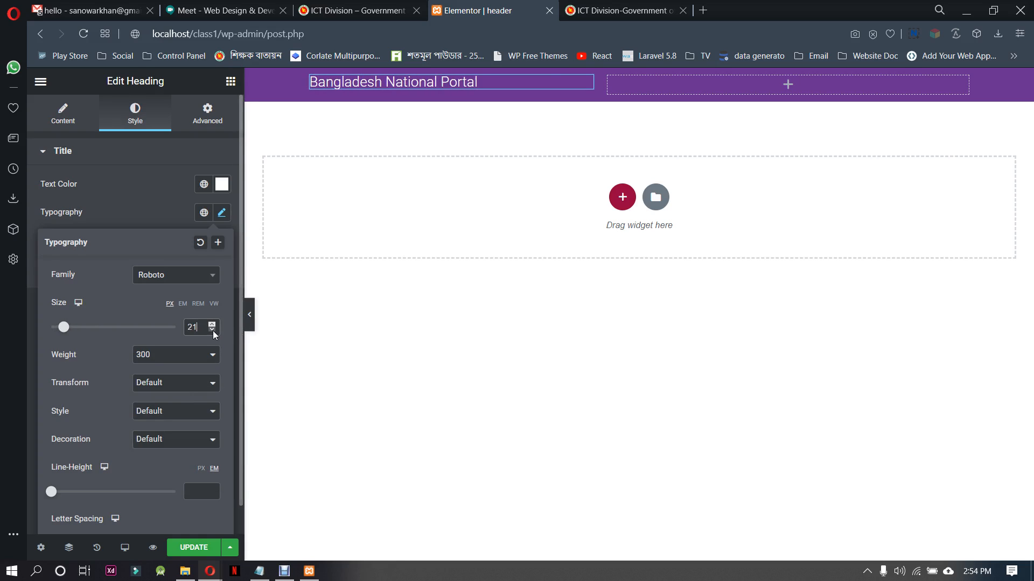
left_click(212, 330)
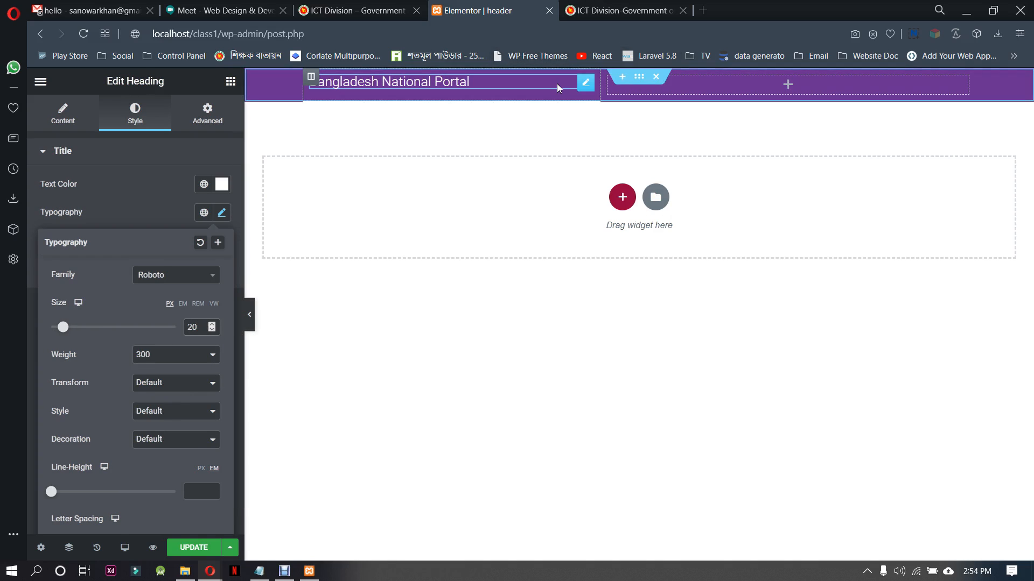
key("ctrl+s")
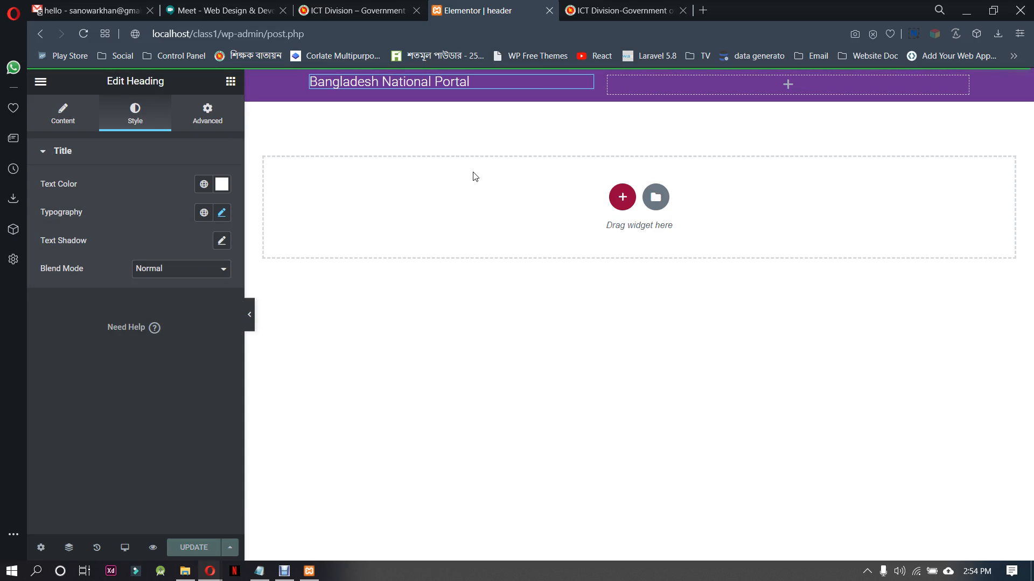
Try the HFB Search widget in the top bar's second column and delete it
left_click(787, 87)
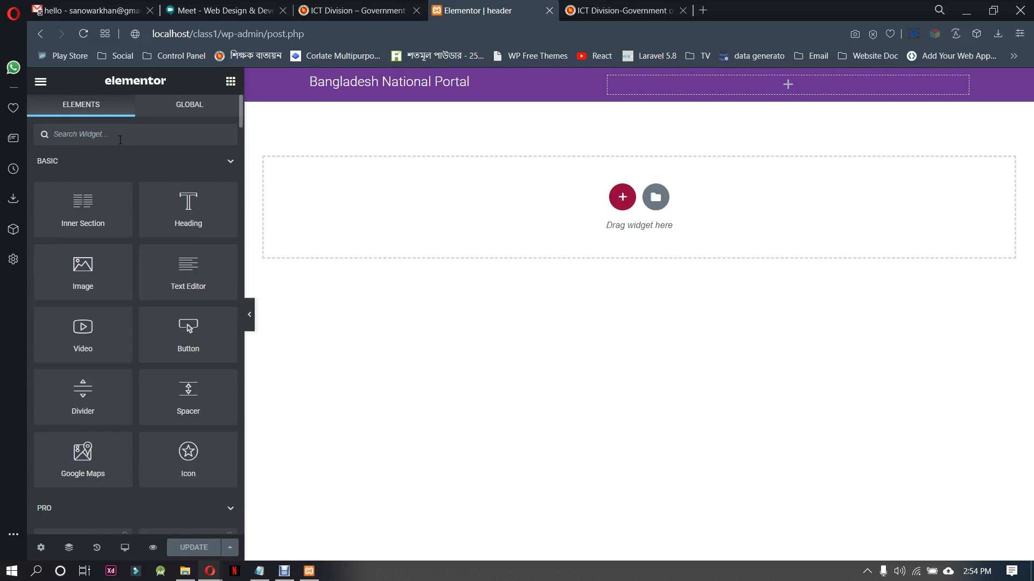
type("sea")
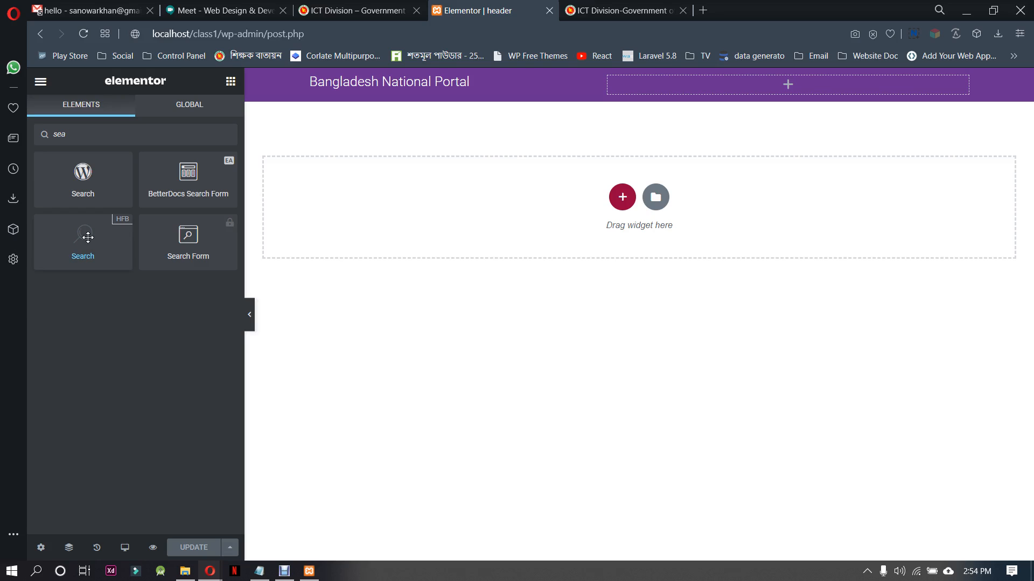
left_click_drag(88, 237, 790, 78)
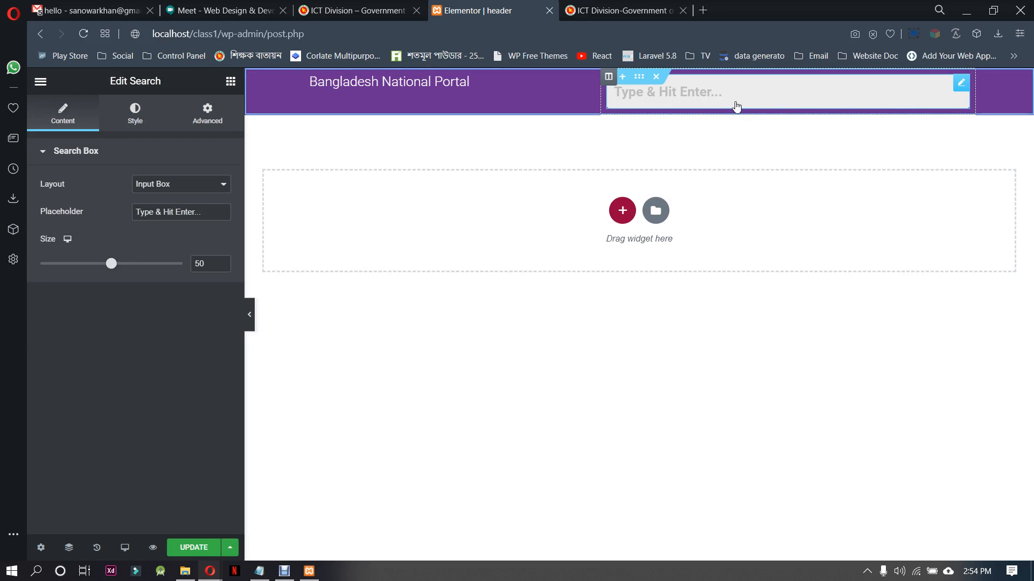
right_click(746, 94)
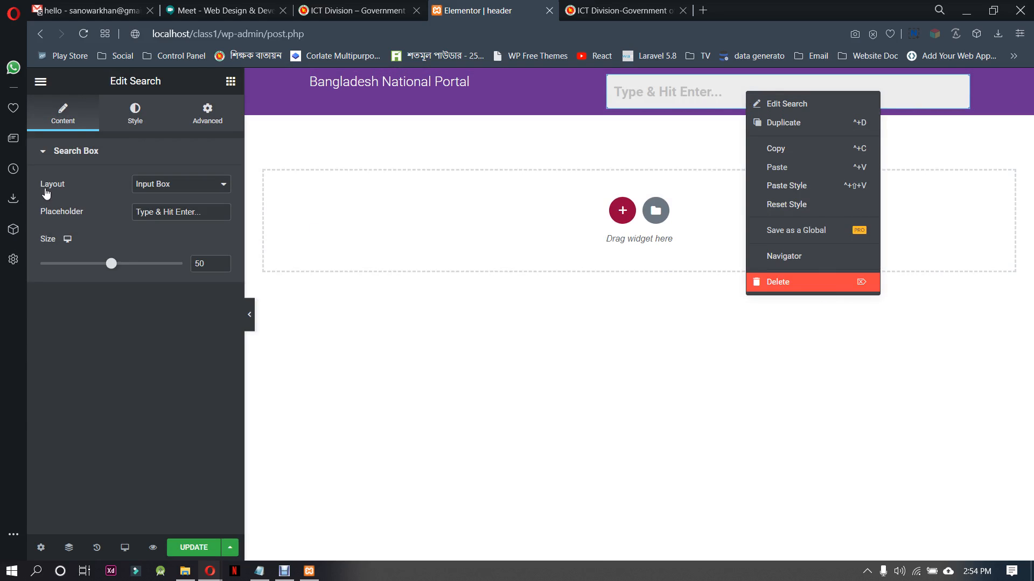
key("Delete")
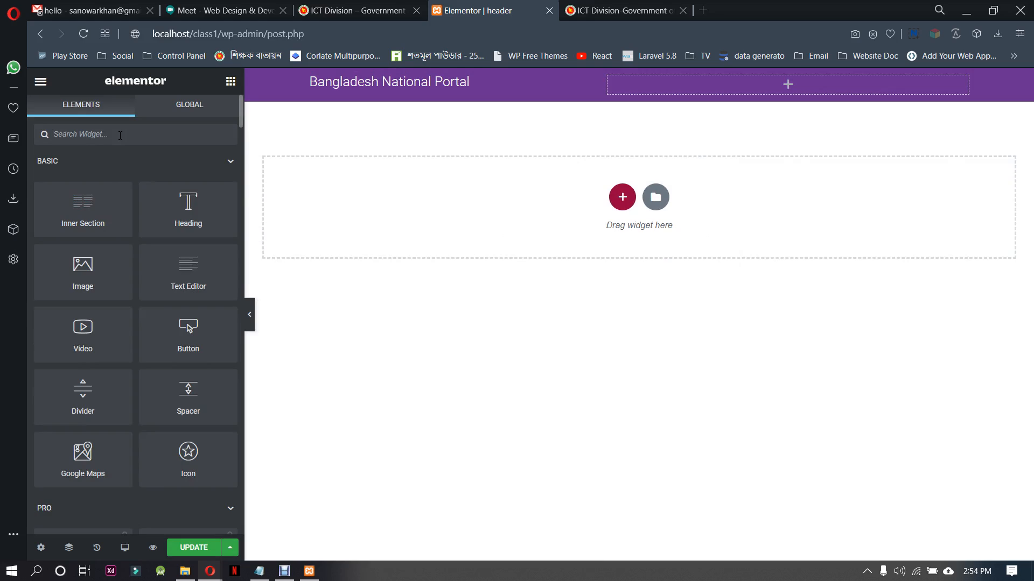
Try the WordPress Search widget in the top bar's second column and delete it
left_click(120, 135)
type("sear")
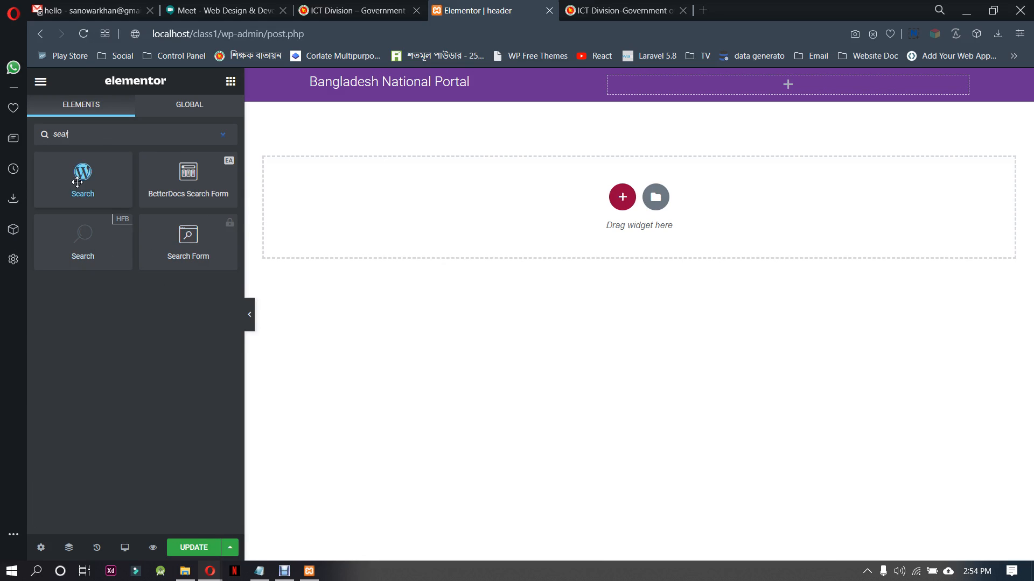
left_click_drag(77, 182, 867, 88)
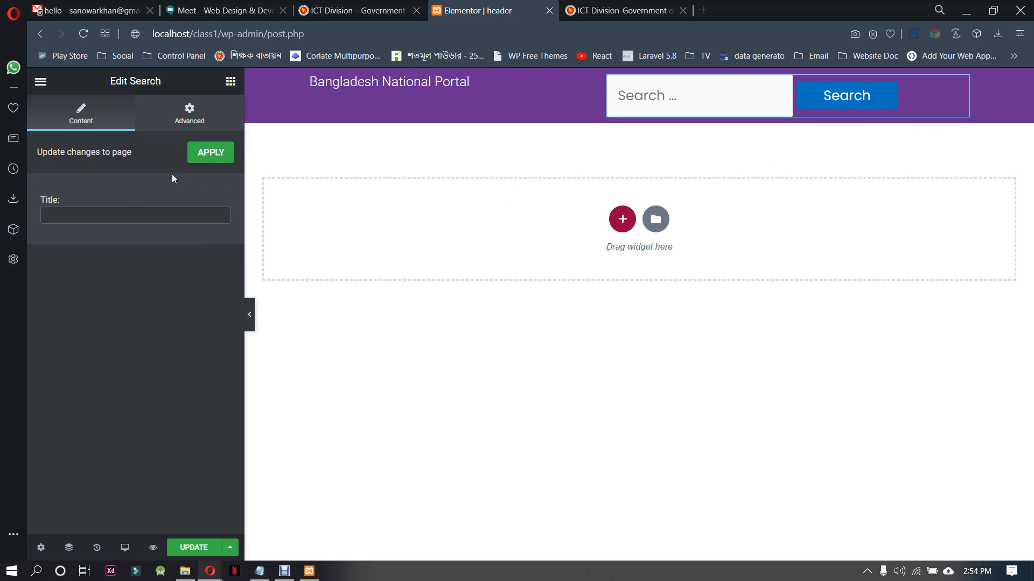
right_click(909, 93)
left_click(958, 281)
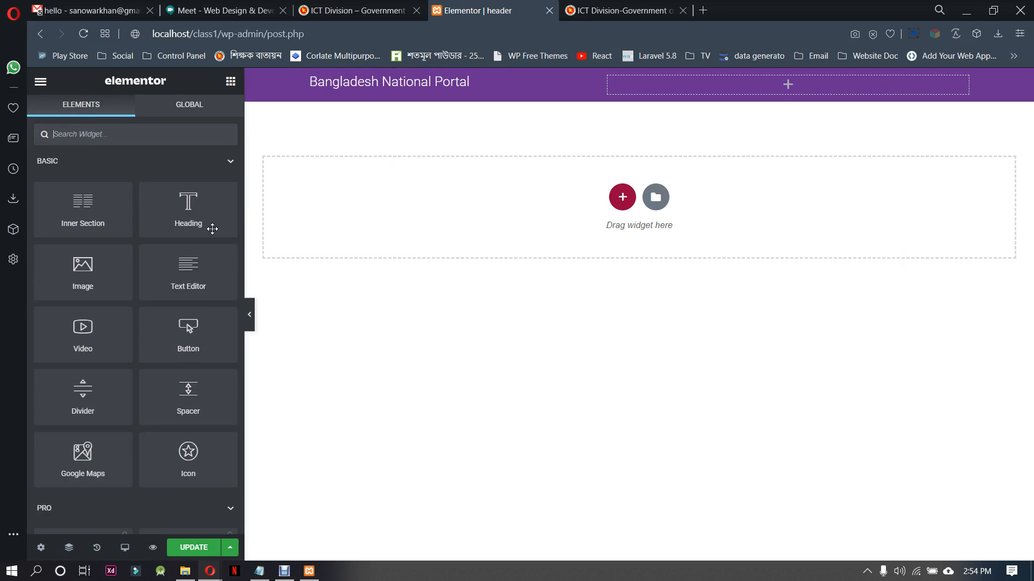
Add the HFB Search widget to the second column with the Input Box With Button layout and size 36
left_click(132, 140)
type("sea")
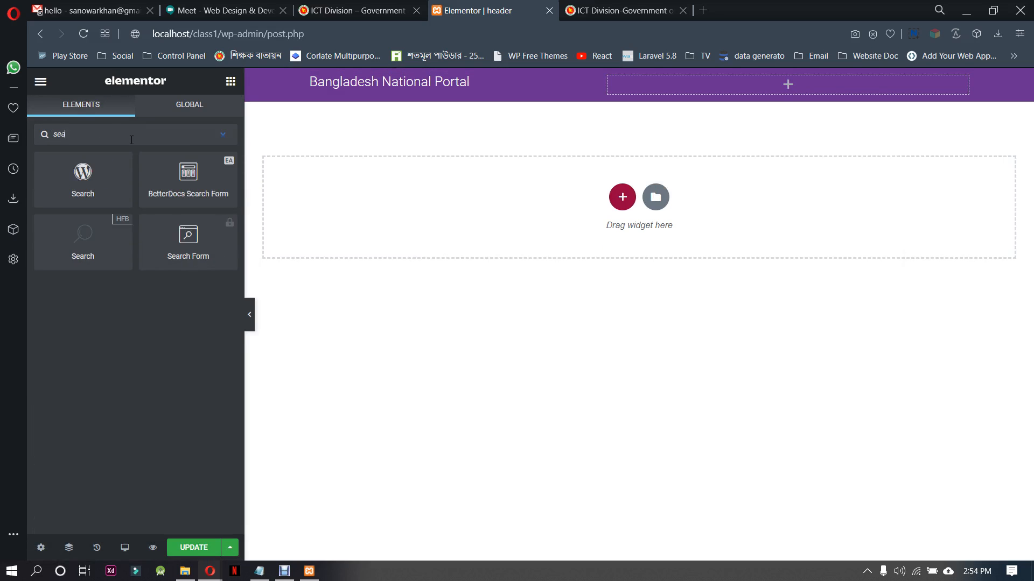
left_click_drag(83, 237, 845, 88)
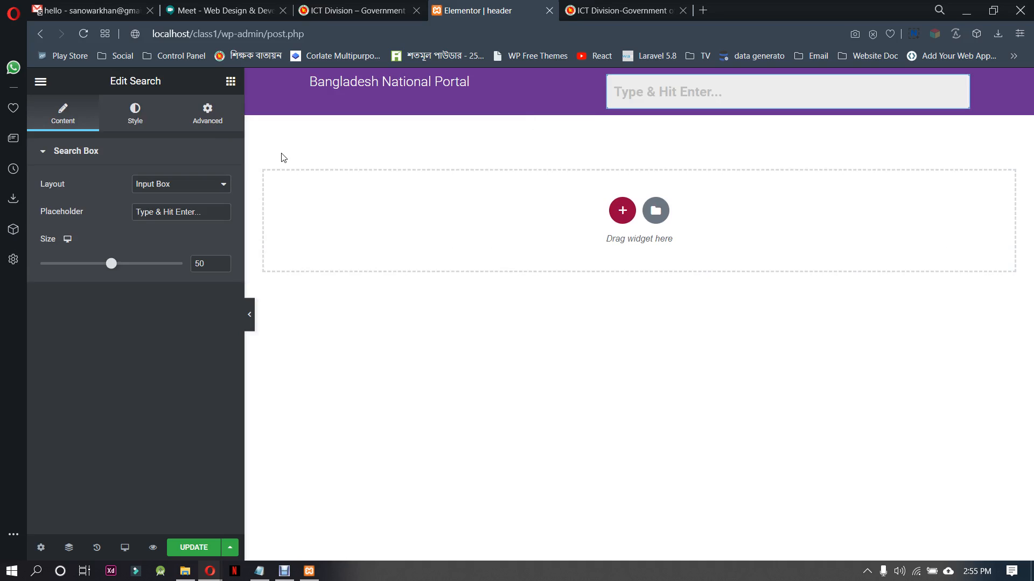
left_click(220, 188)
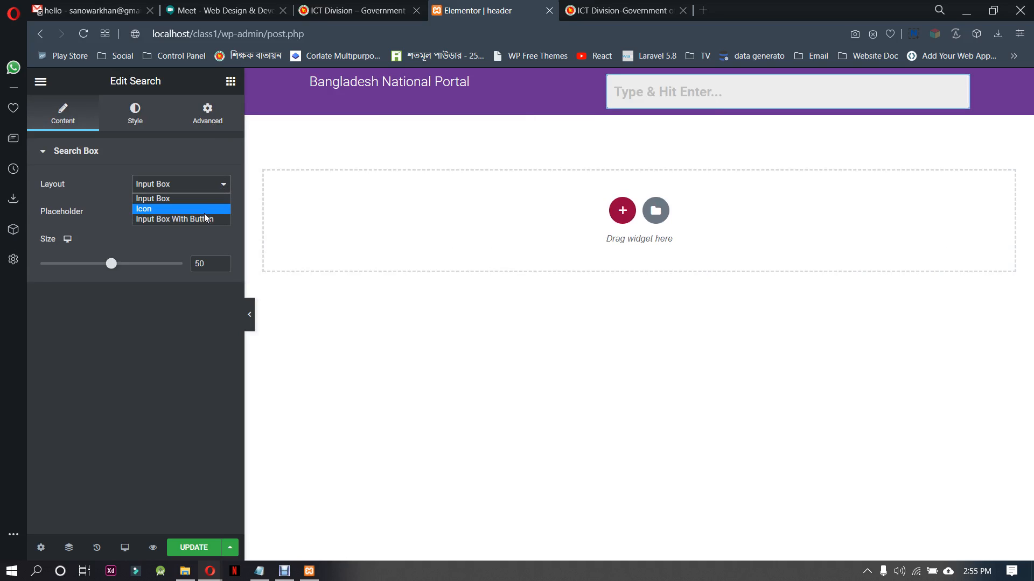
left_click(178, 219)
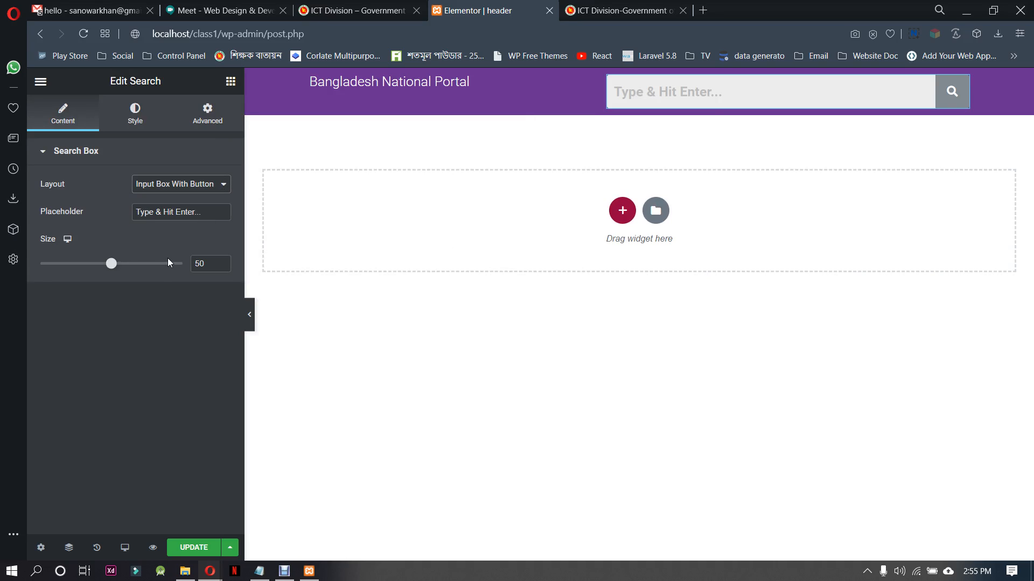
mouse_move(110, 264)
left_mouse_down()
mouse_move(69, 272)
mouse_move(134, 270)
mouse_move(91, 269)
left_mouse_up()
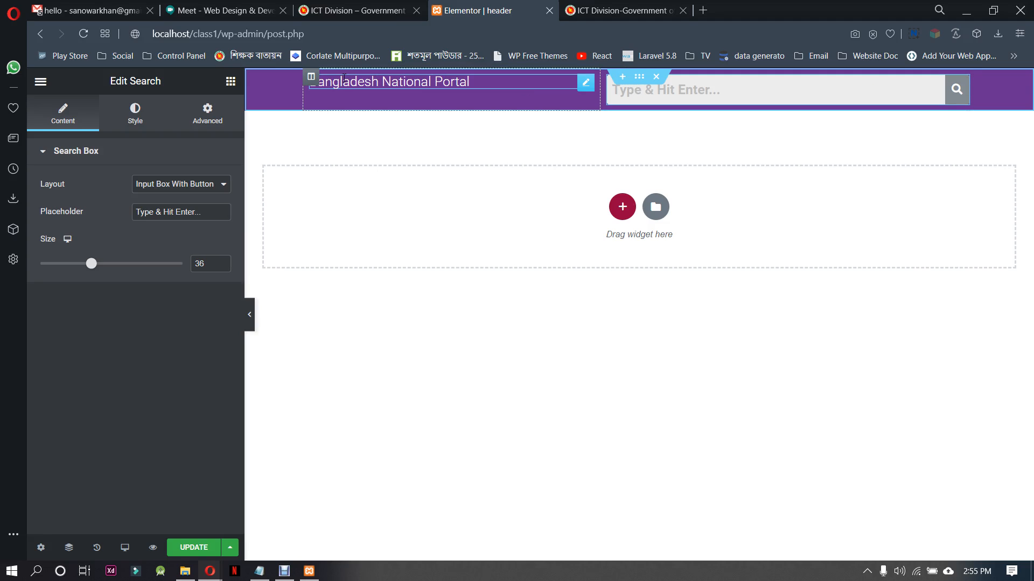
Set the vertical alignment of both top bar columns to Middle
left_click(311, 79)
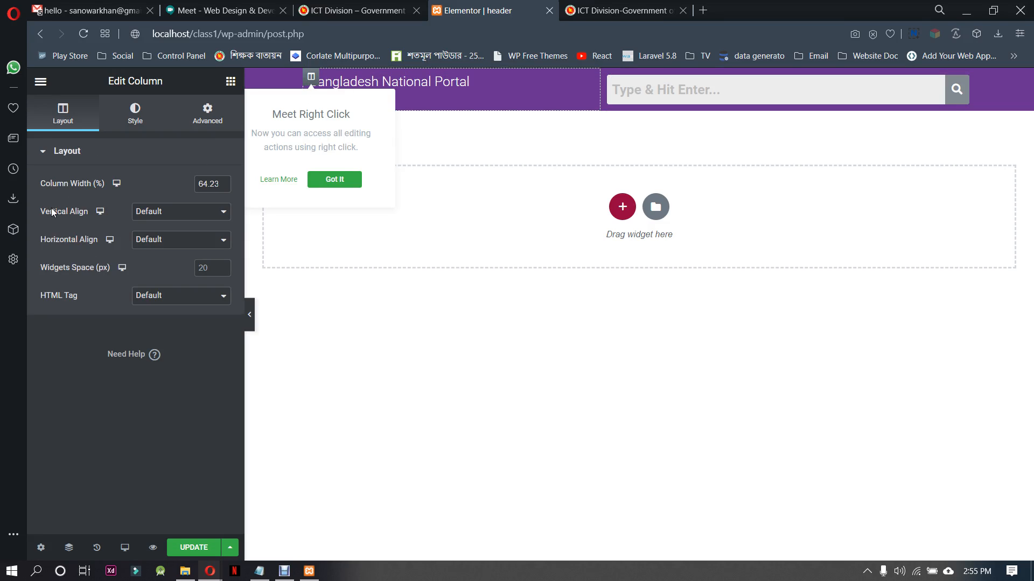
left_click(182, 214)
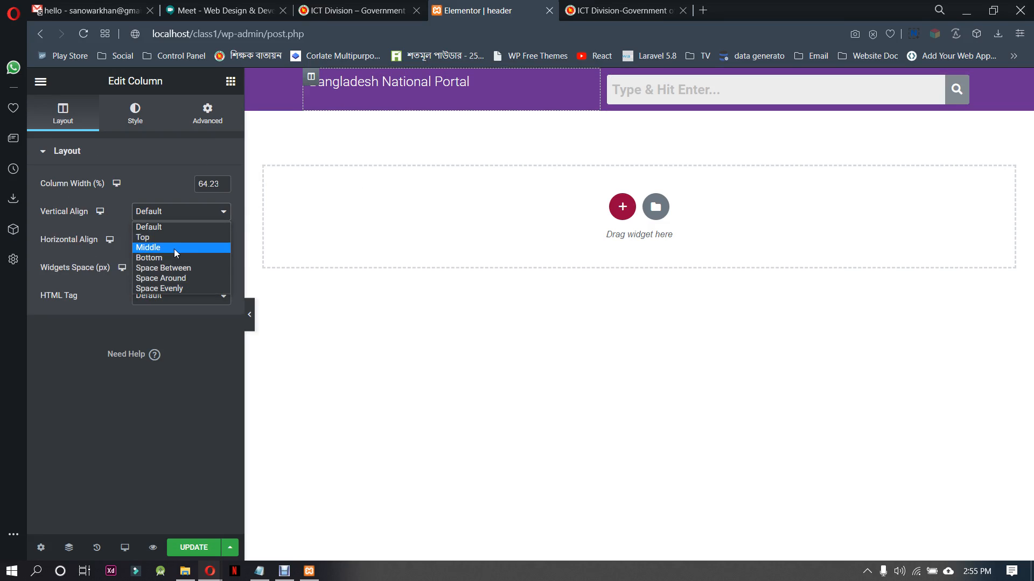
left_click(174, 249)
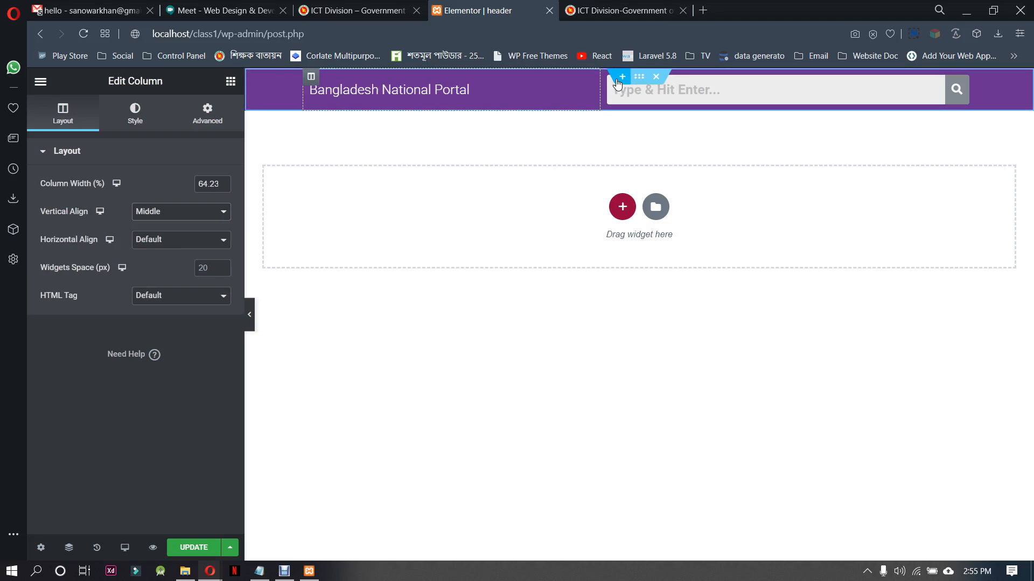
left_click(607, 84)
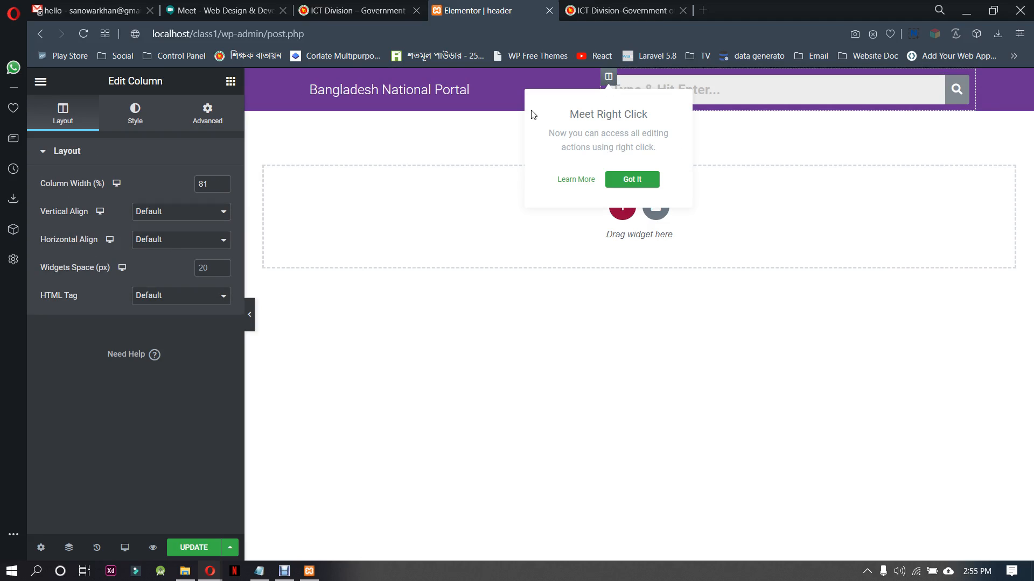
left_click(158, 212)
left_click(159, 248)
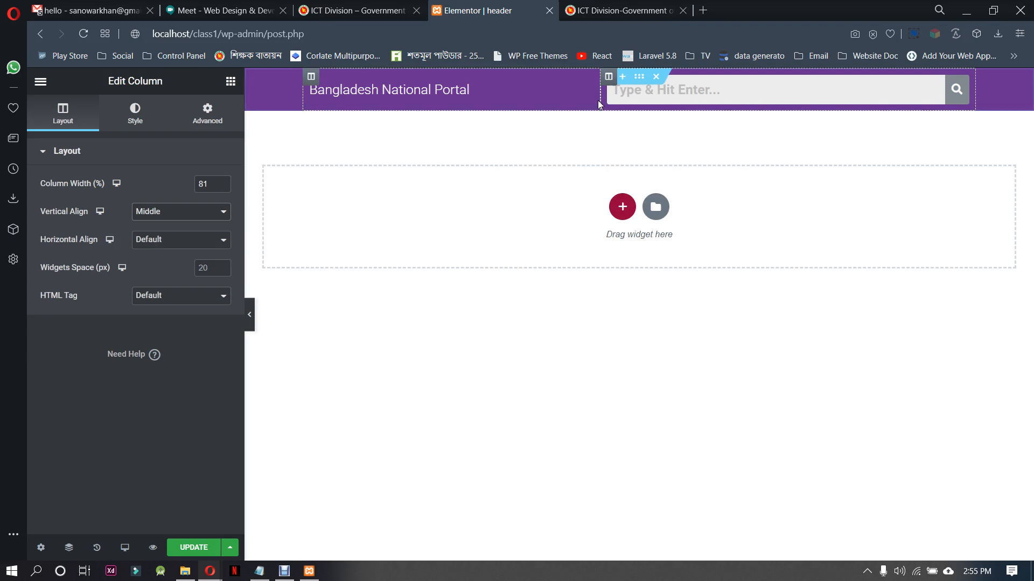
Narrow the search column to a width of about 68% and open the search widget's style settings
left_click_drag(603, 100, 826, 113)
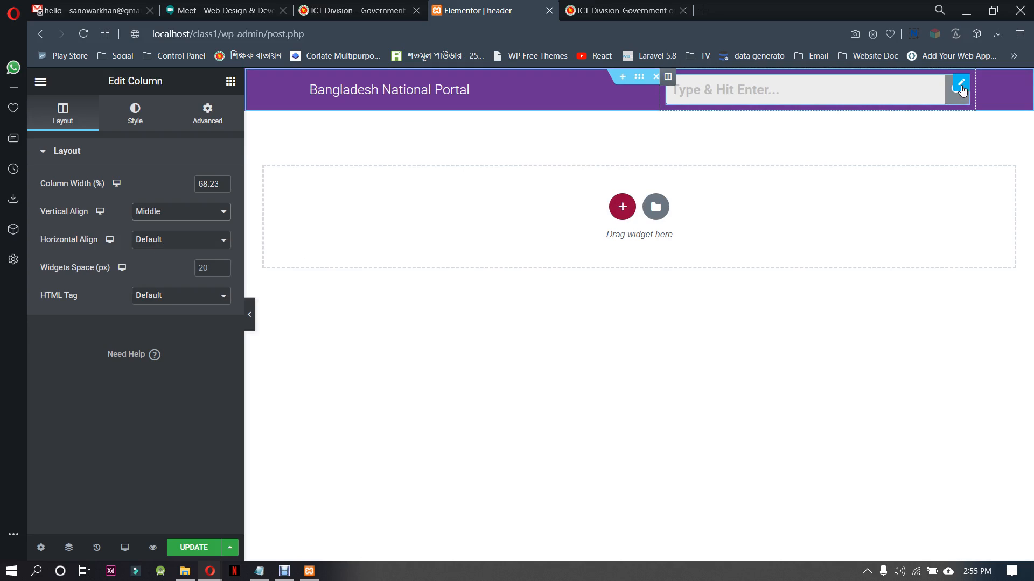
left_click(960, 86)
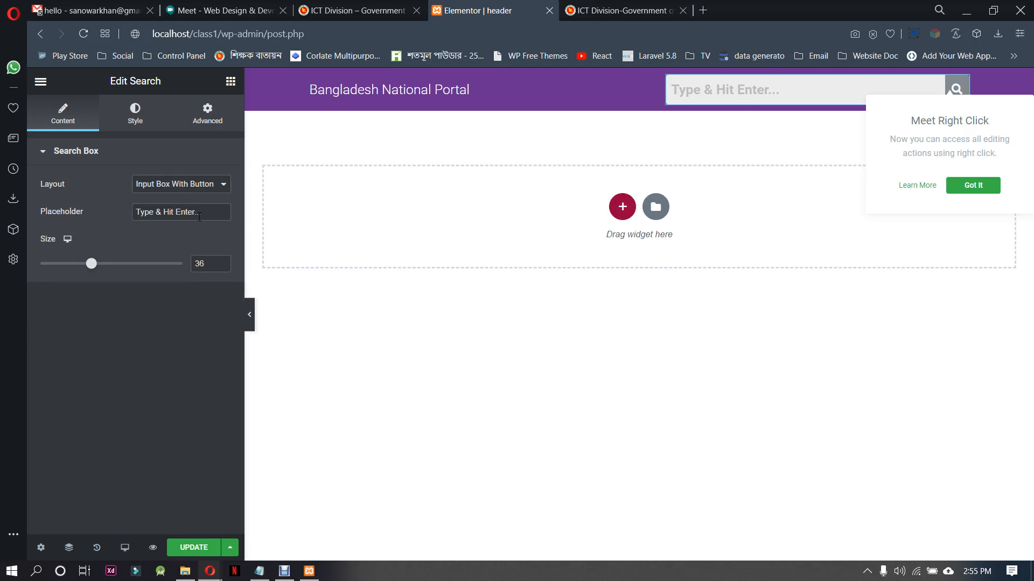
left_click(130, 115)
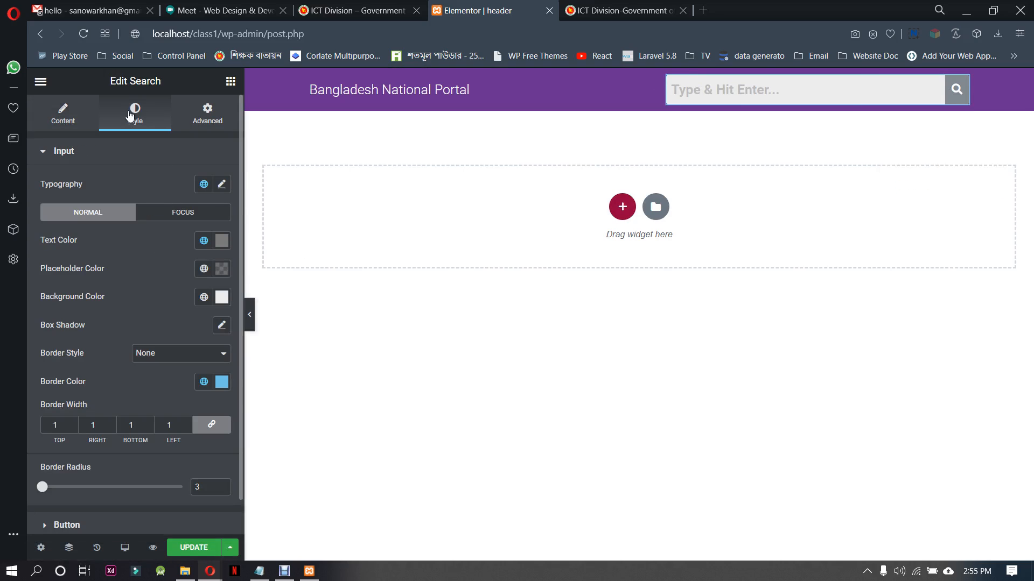
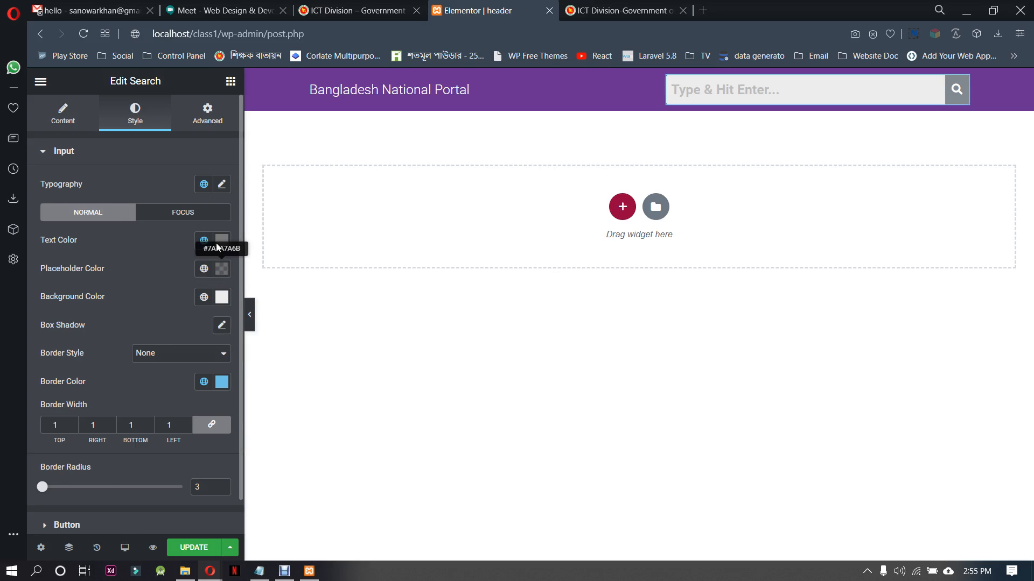
Set the font weight of the search input's typography to 300
left_click(222, 185)
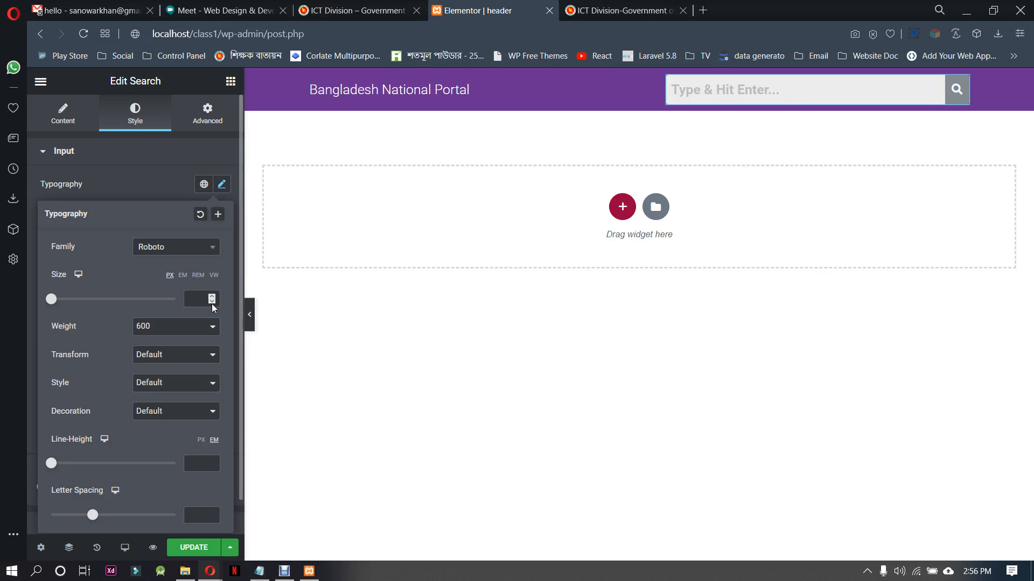
left_click(204, 327)
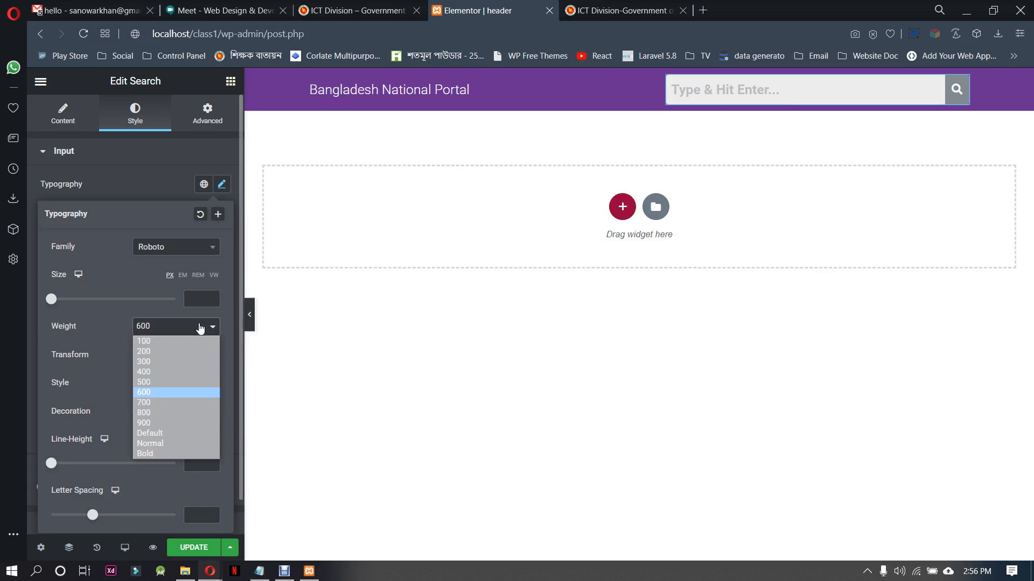
left_click(168, 363)
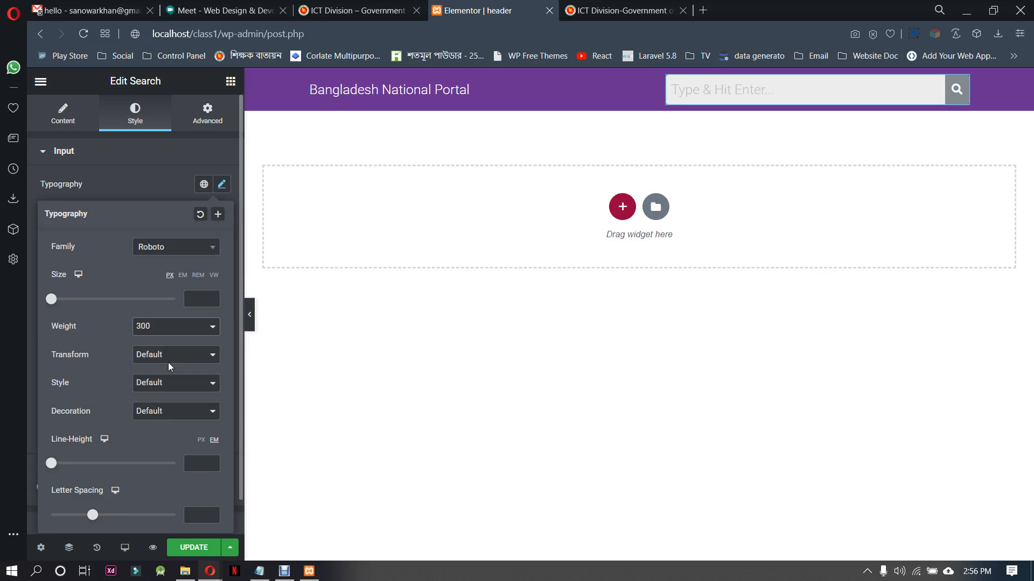
left_click(154, 186)
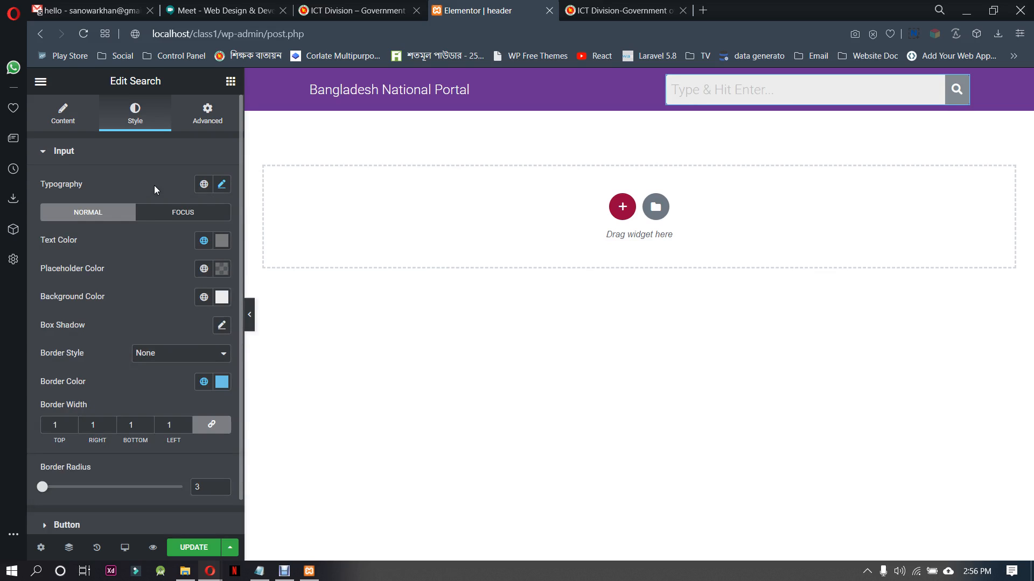
Set the search button's icon size to 21 and its width to 45, and check the close icon settings
scroll(149, 319, "down", 1)
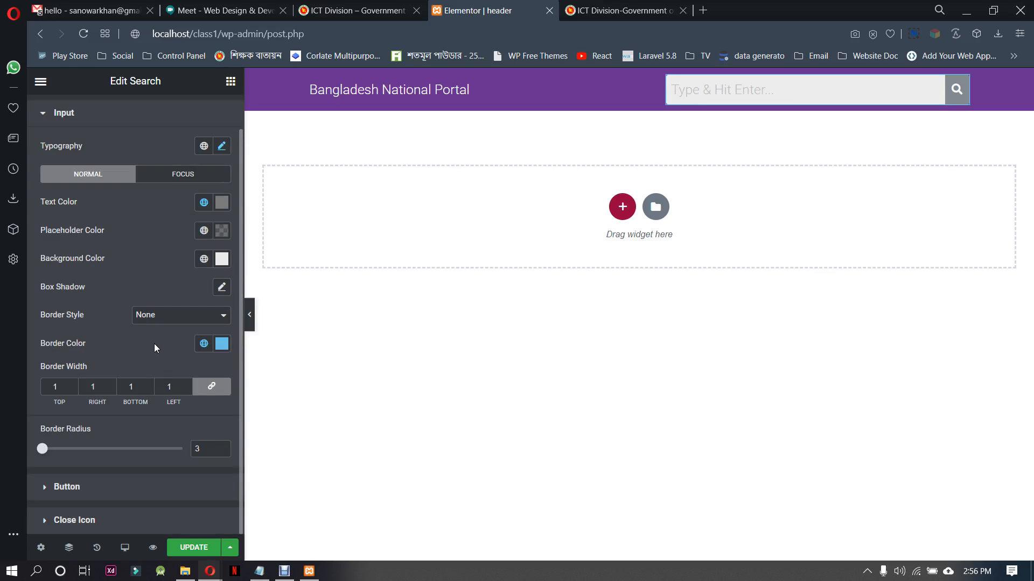
left_click(131, 491)
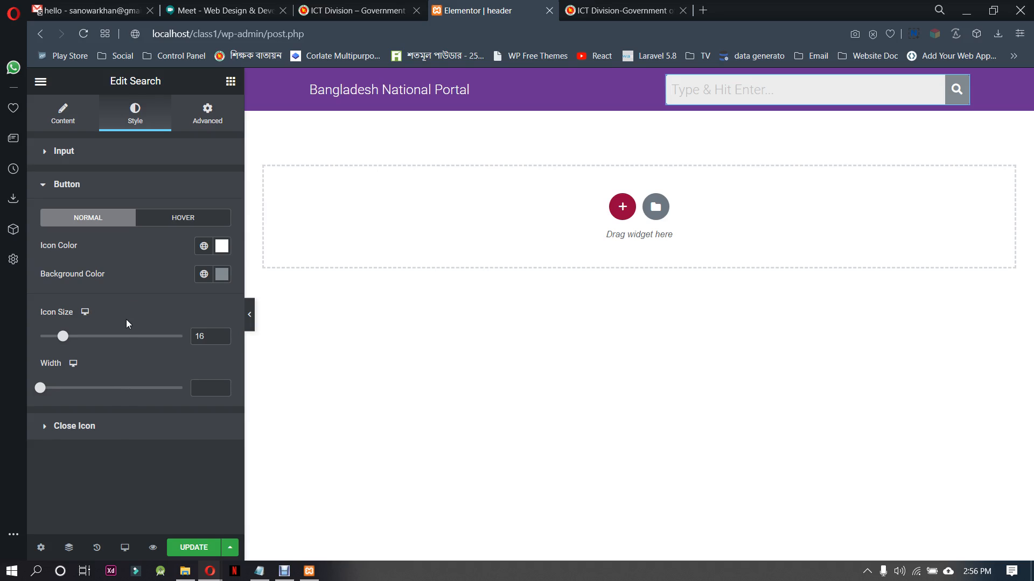
left_click_drag(64, 340, 72, 340)
mouse_move(40, 388)
left_mouse_down()
mouse_move(73, 383)
mouse_move(53, 387)
left_mouse_up()
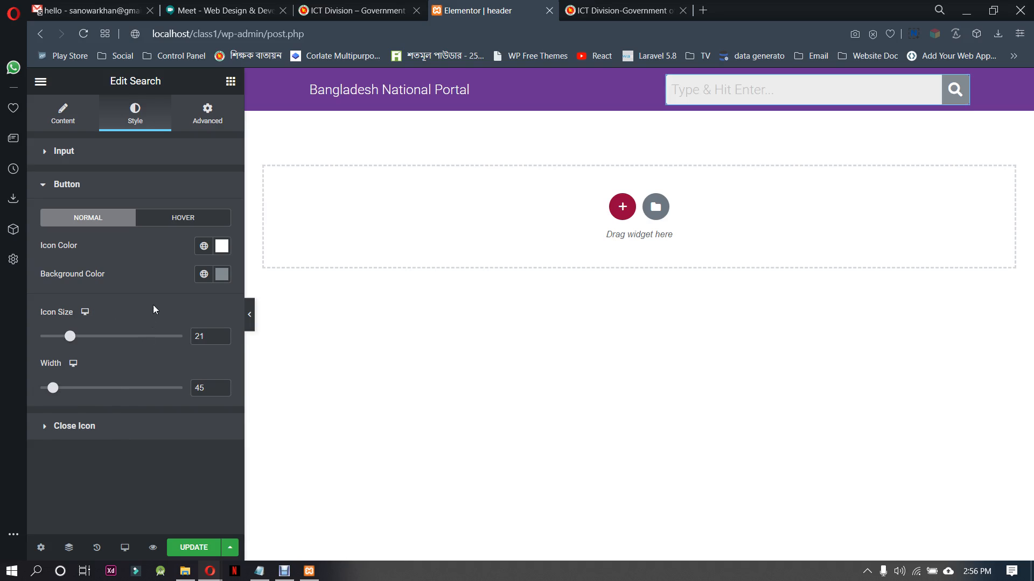
left_click(98, 425)
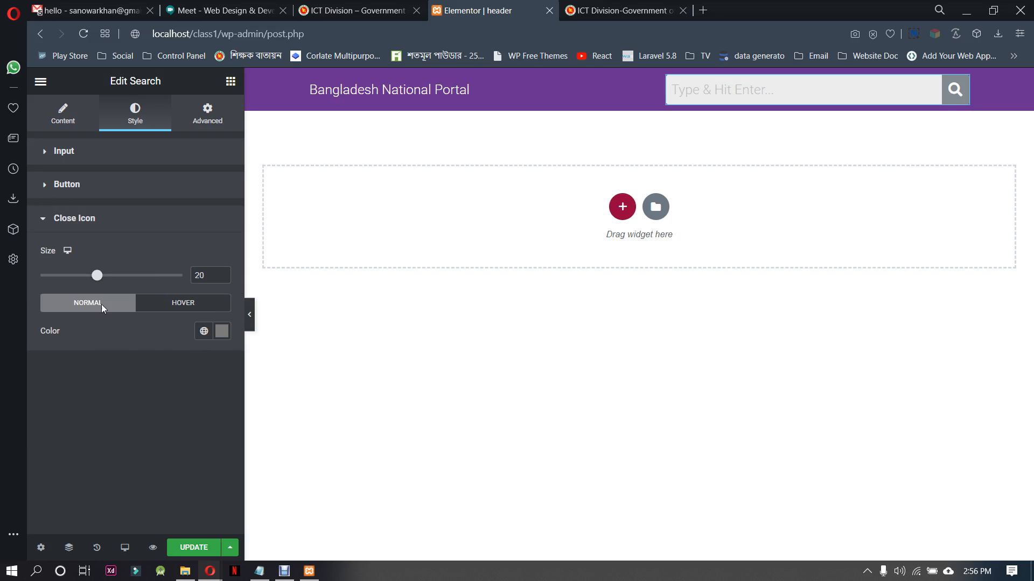
left_click(87, 220)
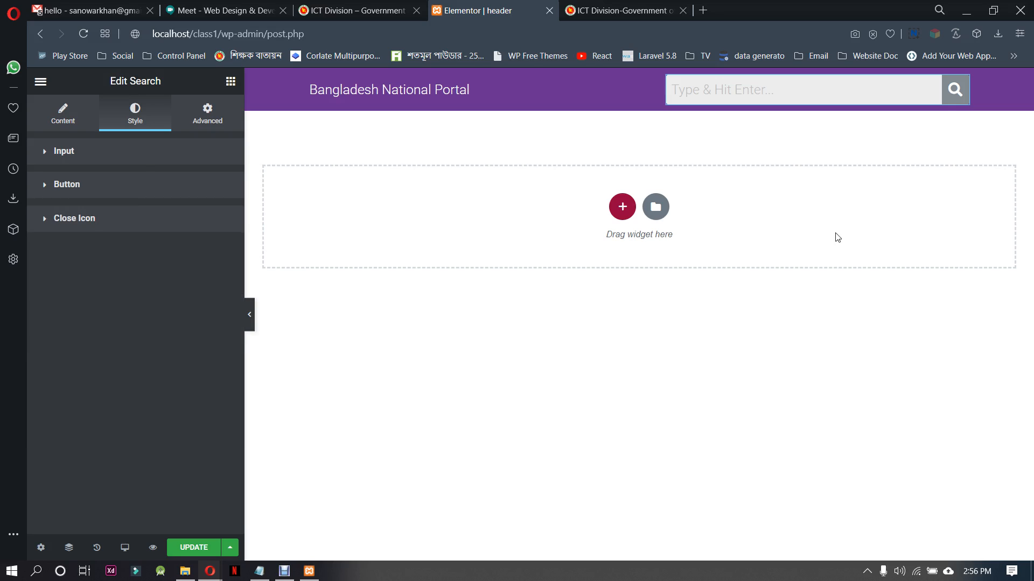
Set the search input's border color to white (#FFFFFF)
left_click(70, 155)
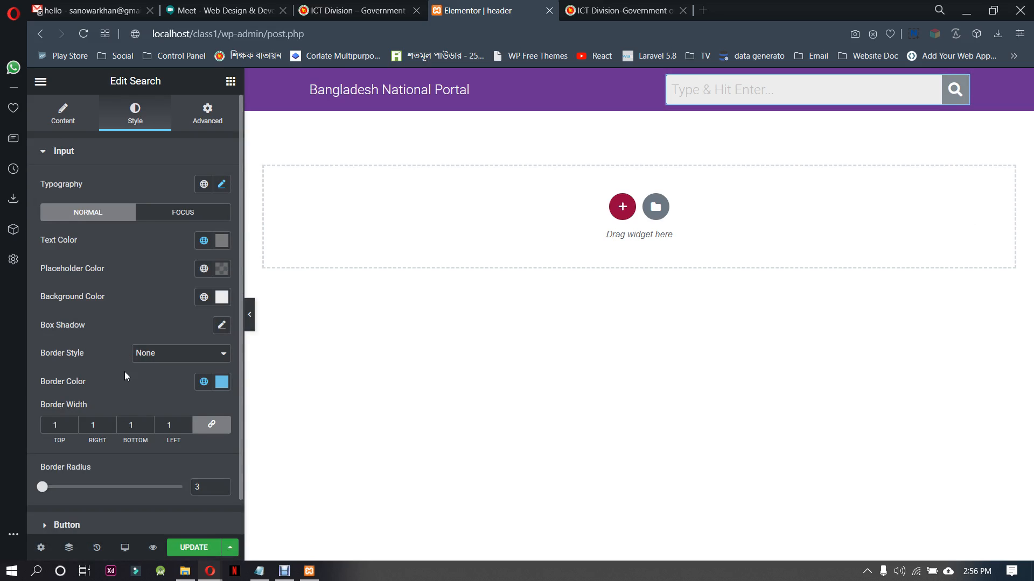
scroll(138, 470, "down", 1)
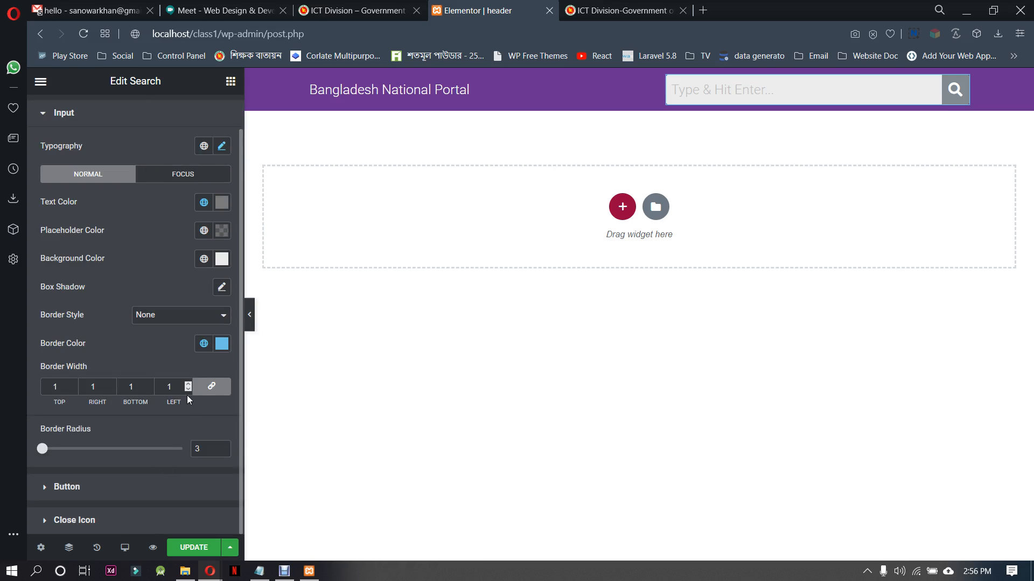
left_click(222, 344)
left_click_drag(123, 183, 57, 144)
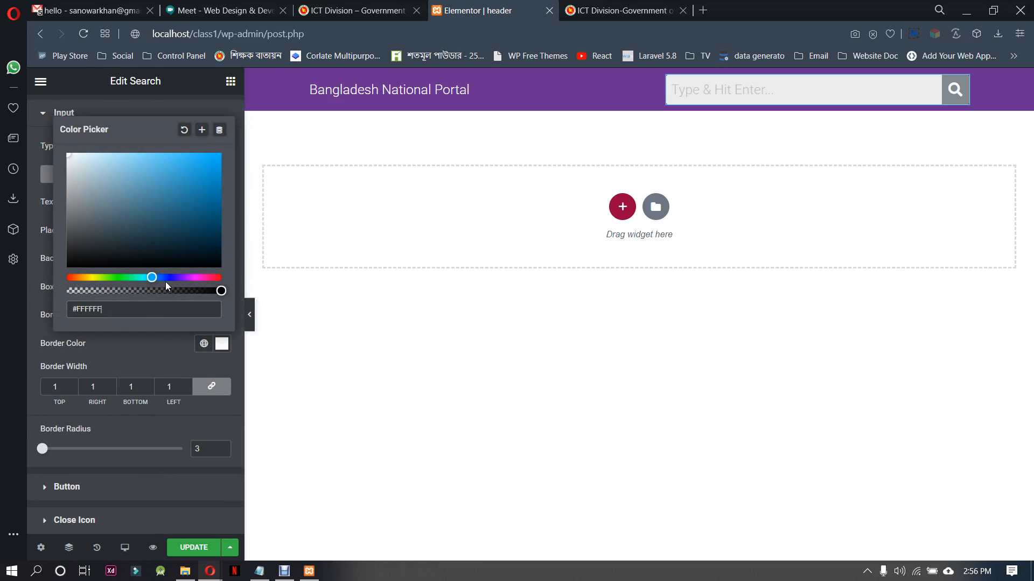
Try a fully transparent border color on the search input and return it to opaque #FFFFFF
left_click_drag(219, 289, 63, 283)
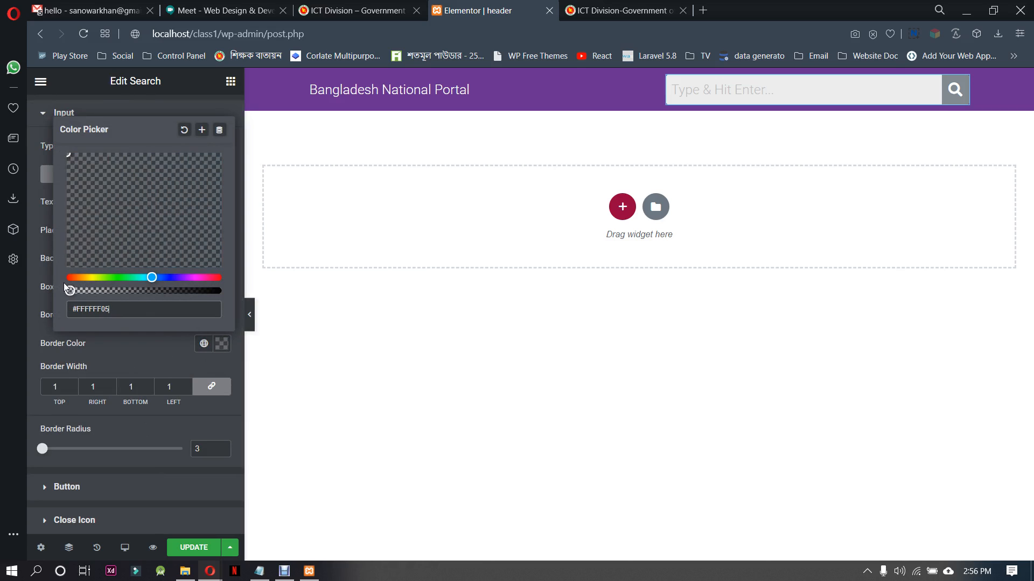
left_click(124, 352)
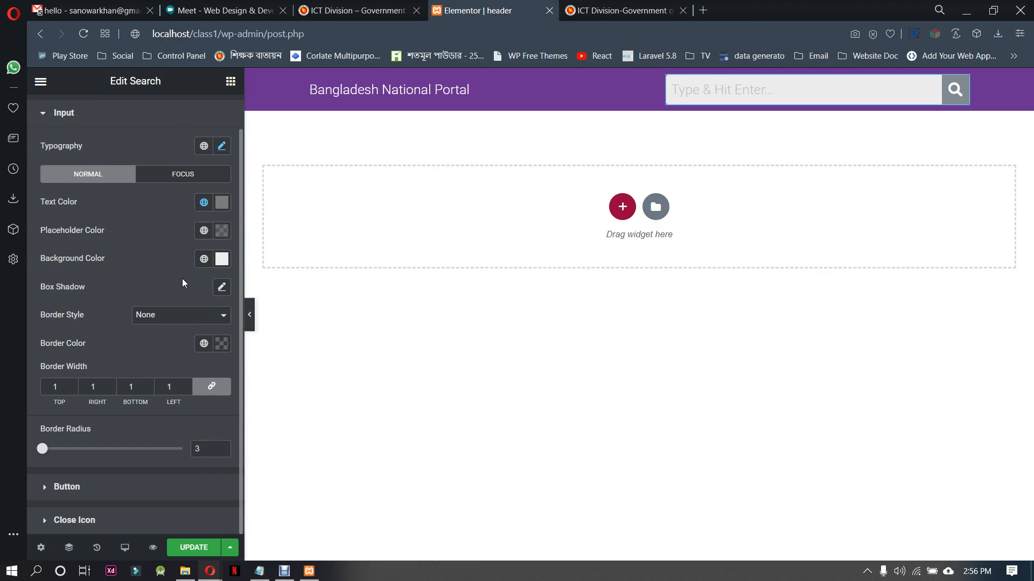
left_click(221, 259)
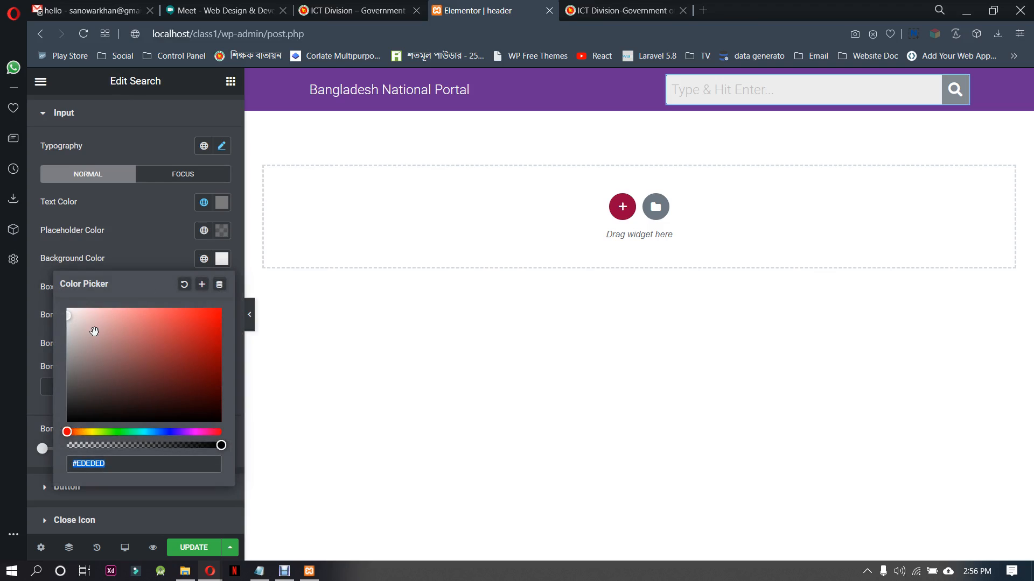
left_click(135, 250)
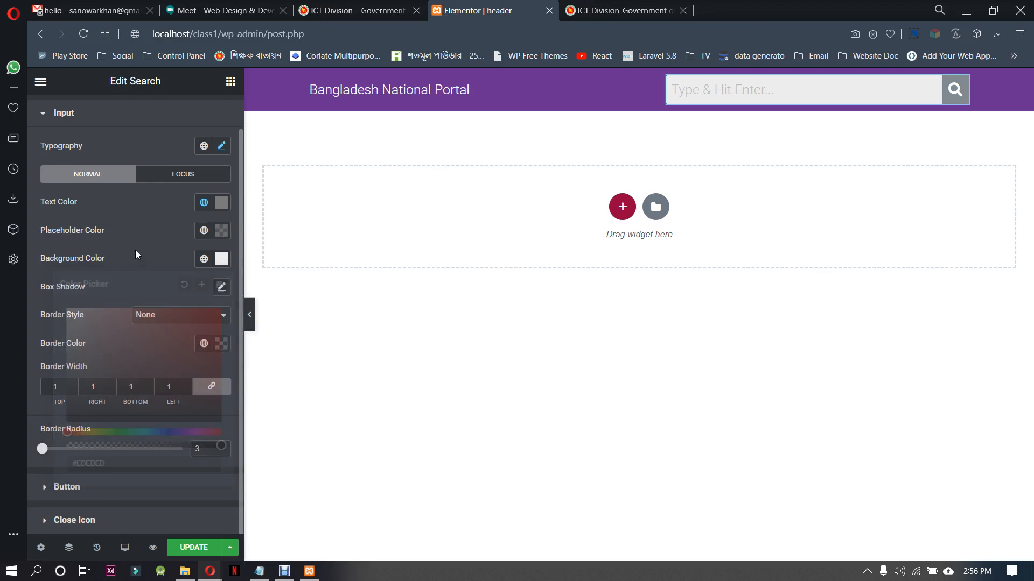
left_click(221, 345)
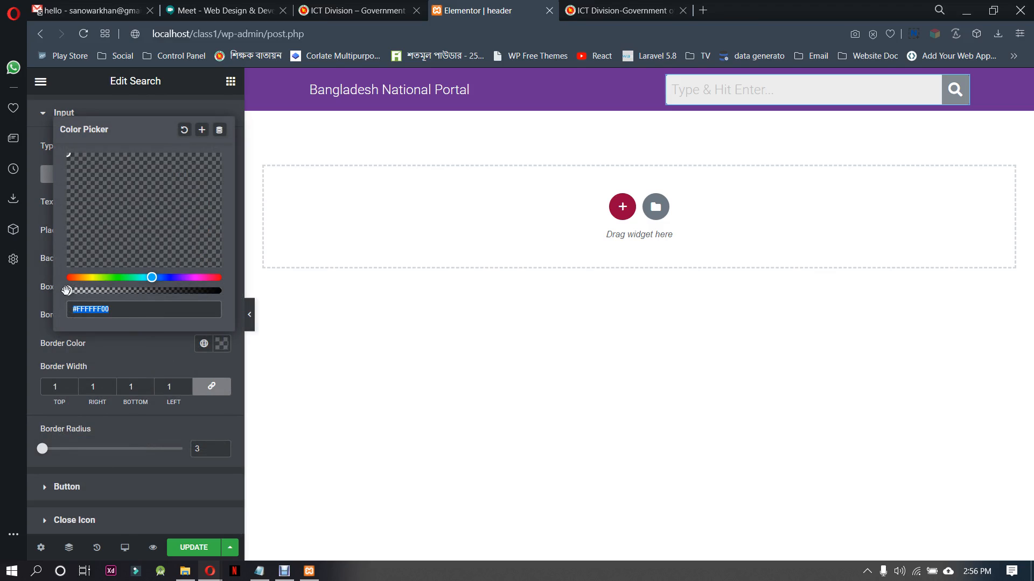
left_click_drag(67, 290, 221, 291)
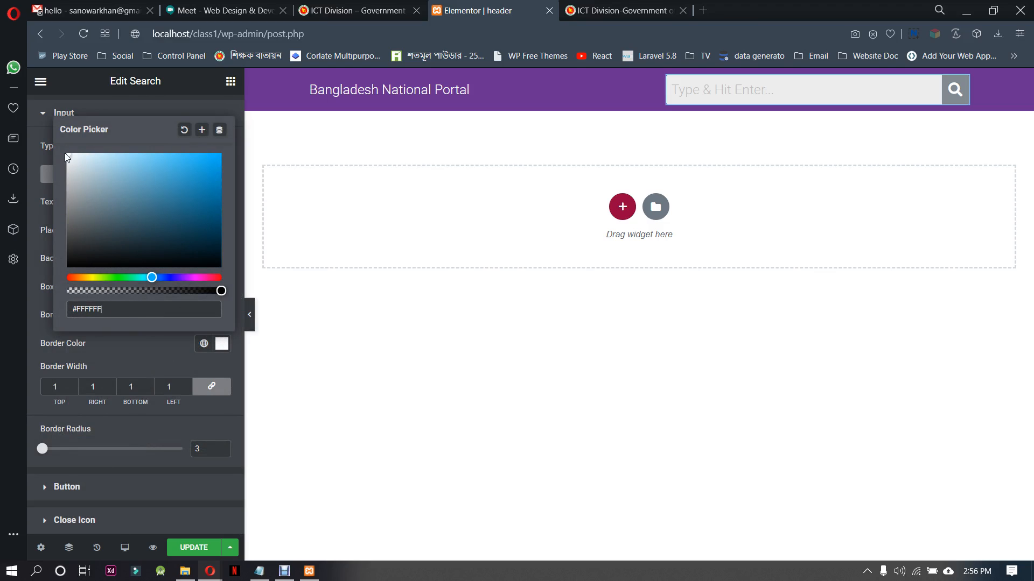
left_click(137, 344)
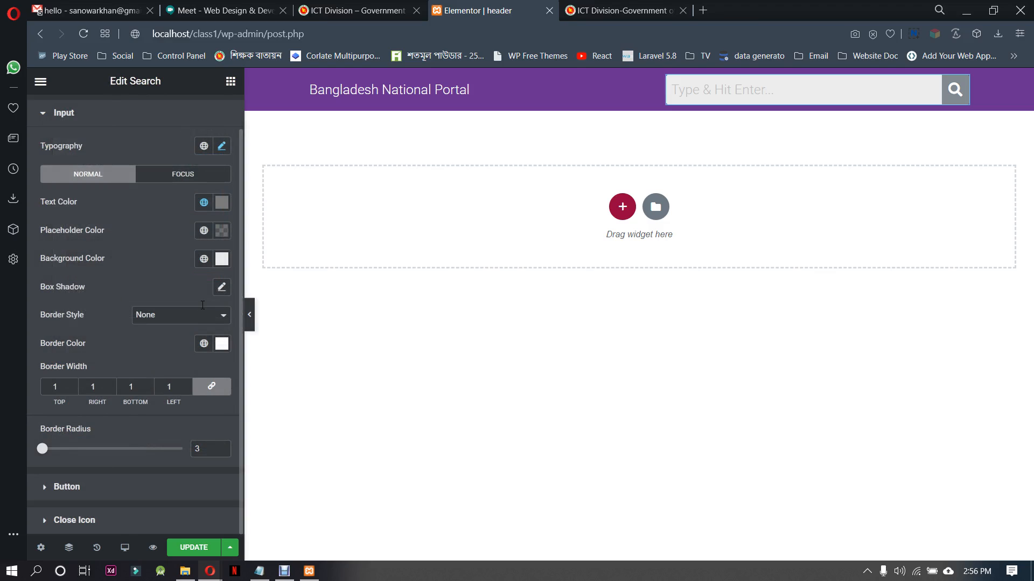
Make the search input's background color almost fully transparent (#EDEDED03)
left_click(221, 260)
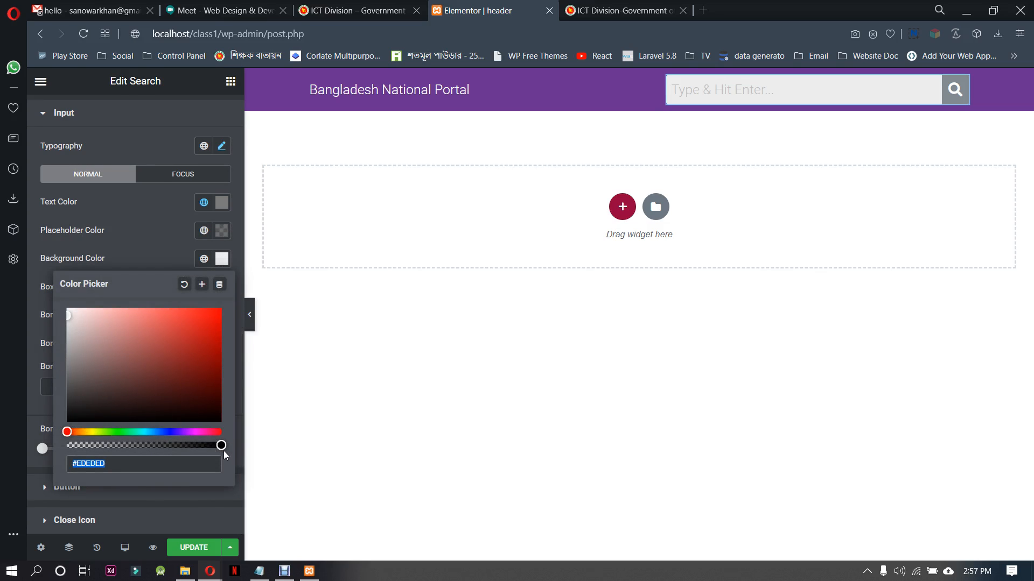
left_click_drag(222, 445, 69, 429)
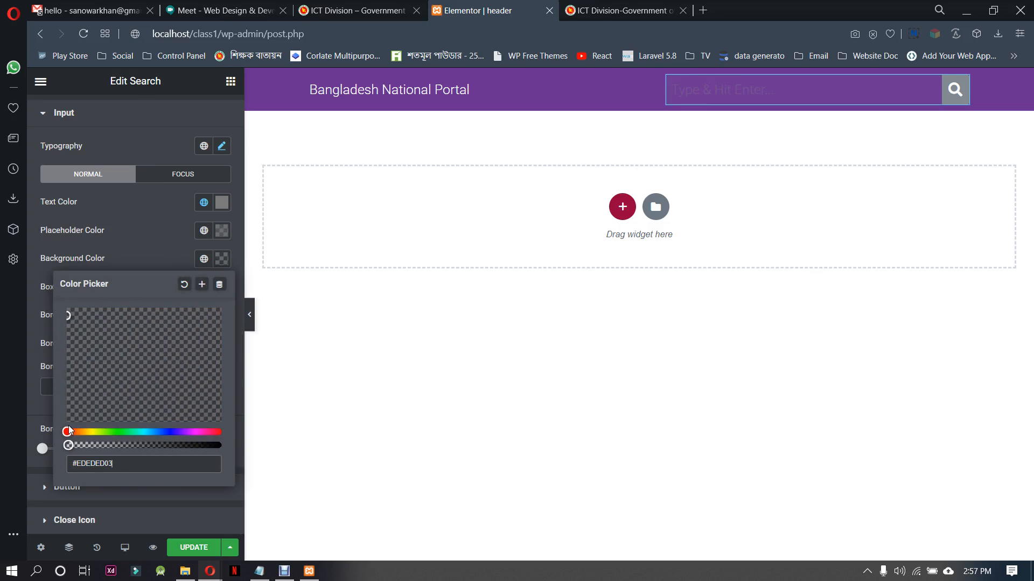
left_click(171, 240)
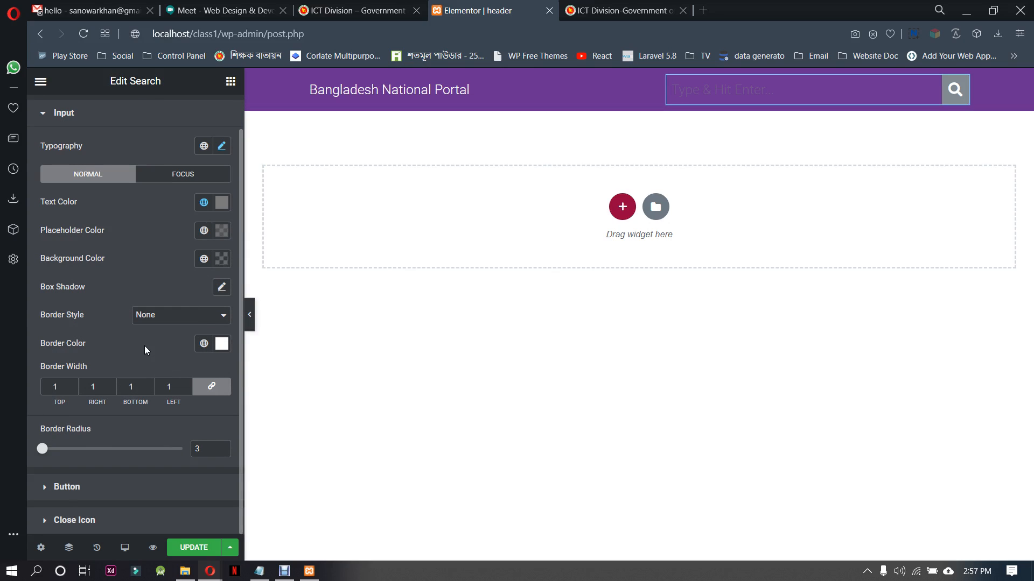
Make the search button's background color fully transparent (#818A9100)
left_click(122, 487)
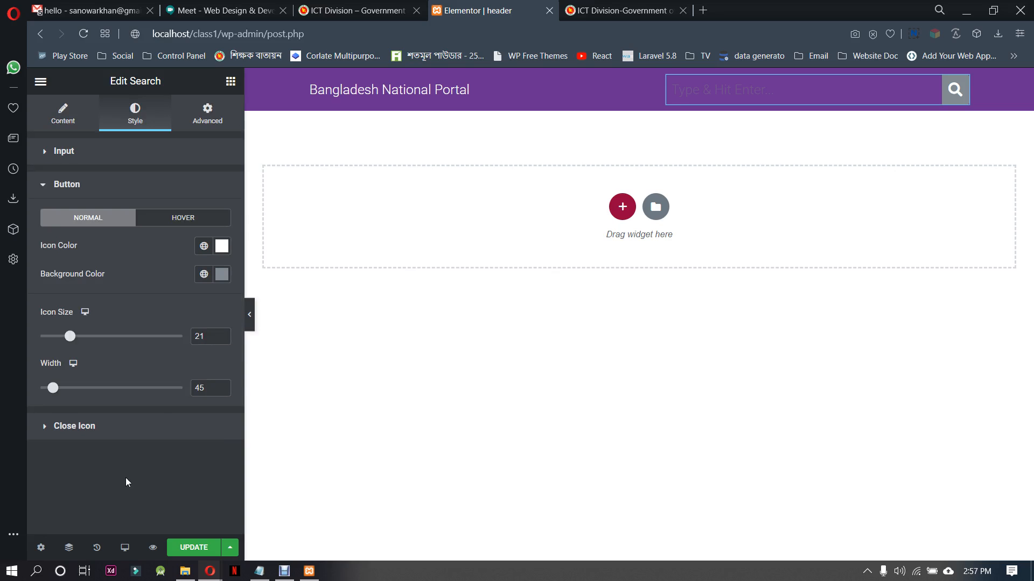
left_click(220, 277)
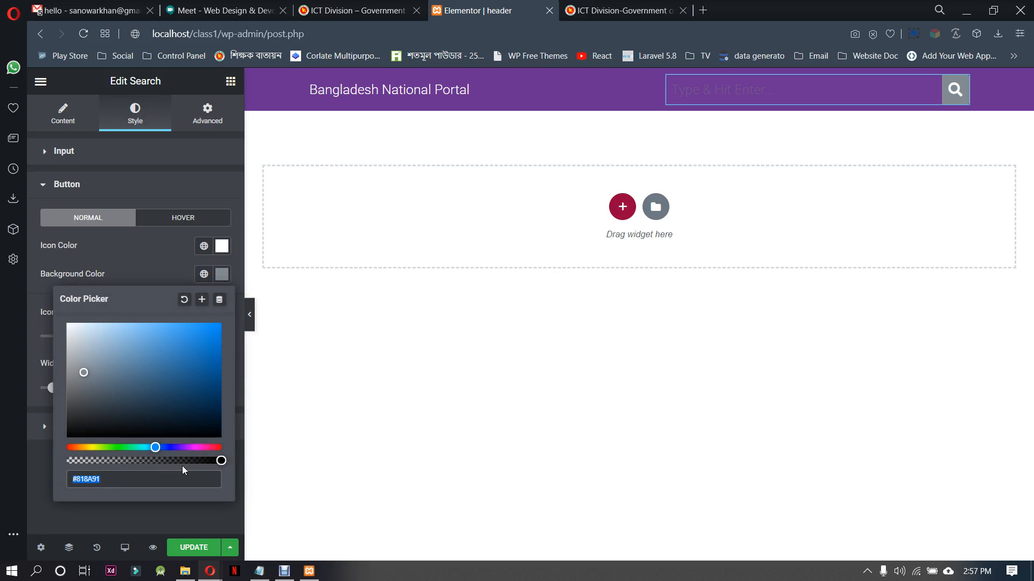
left_click_drag(221, 461, 37, 454)
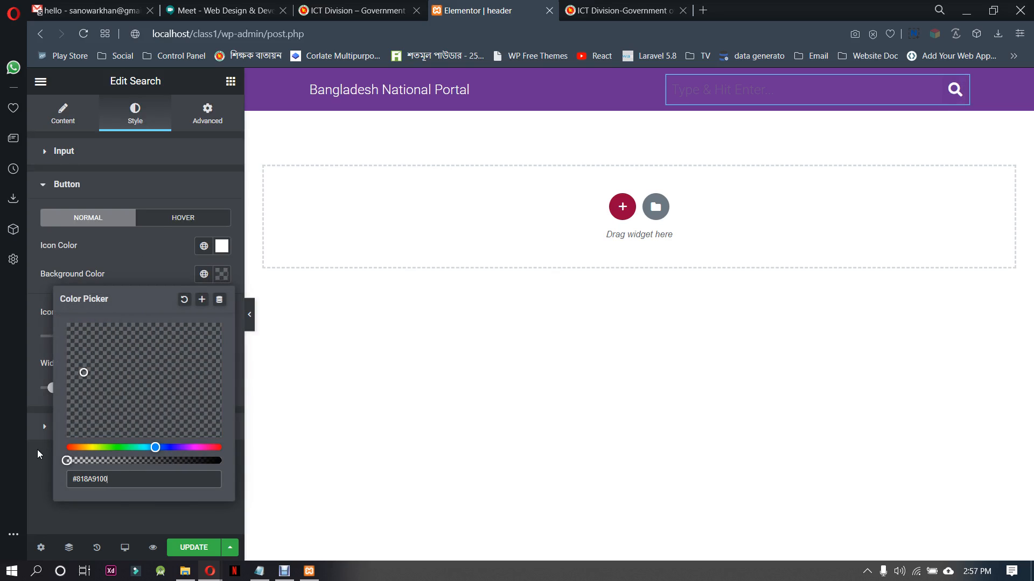
left_click(138, 259)
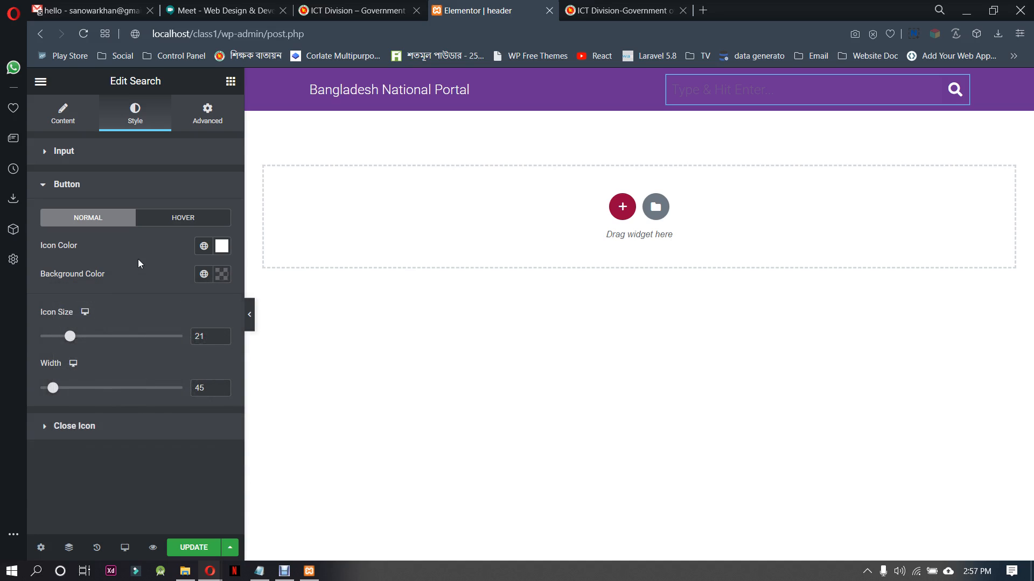
Set the search input's border radius to 33 and its border style to Solid
left_click(131, 160)
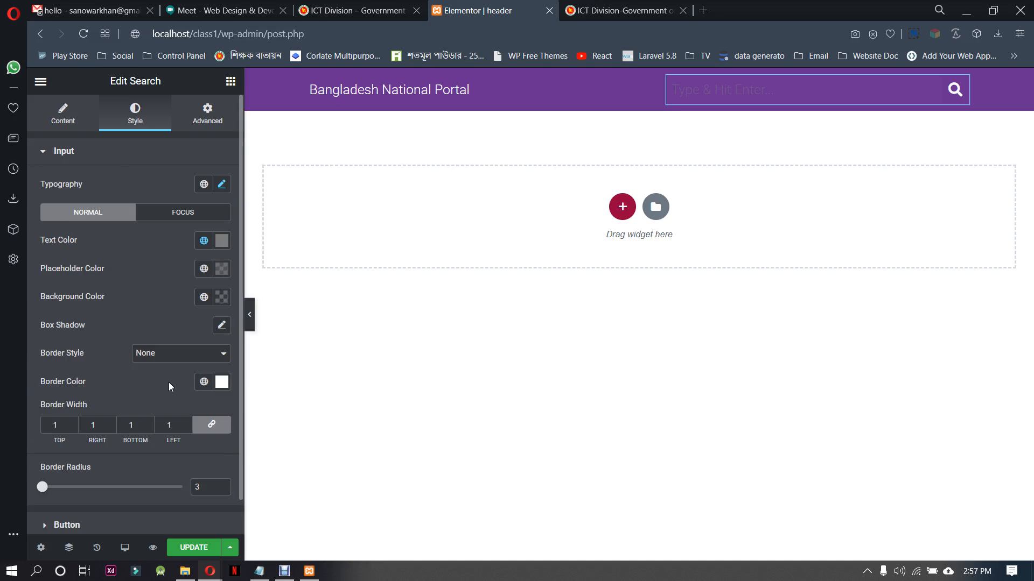
scroll(169, 383, "down", 1)
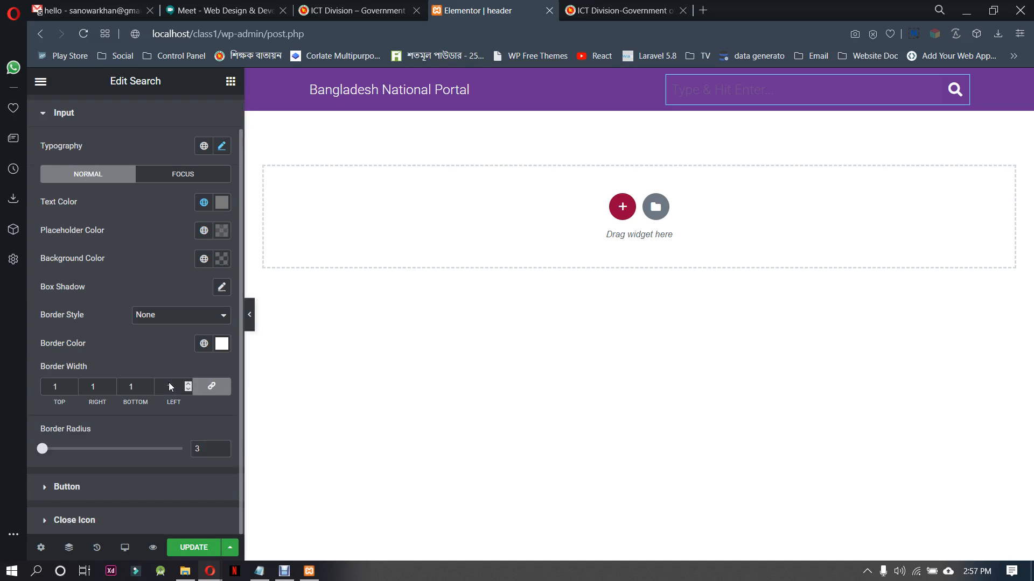
left_click(222, 446)
mouse_move(76, 449)
left_mouse_down()
mouse_move(110, 449)
mouse_move(67, 451)
left_mouse_up()
left_click(162, 317)
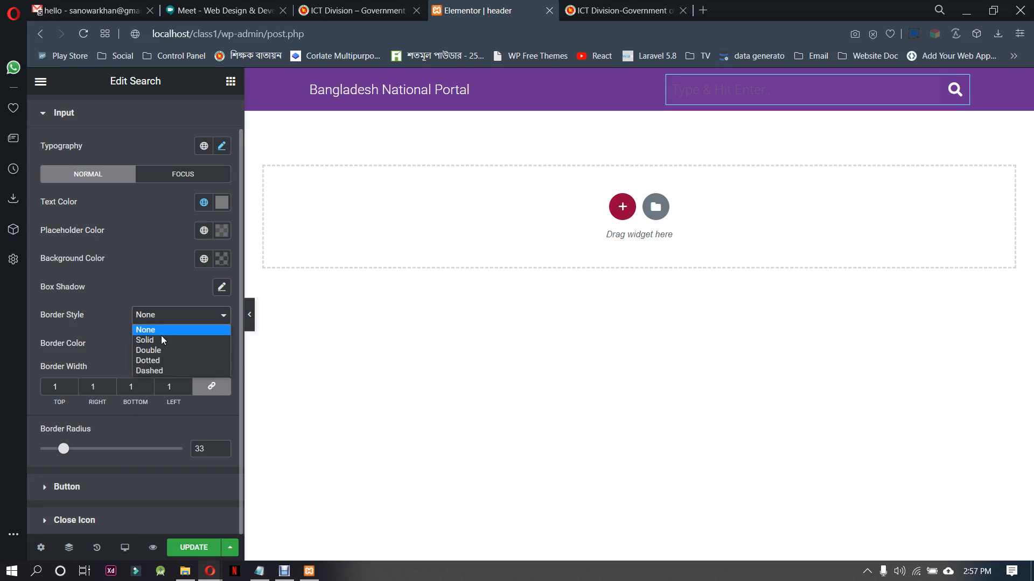
left_click(159, 339)
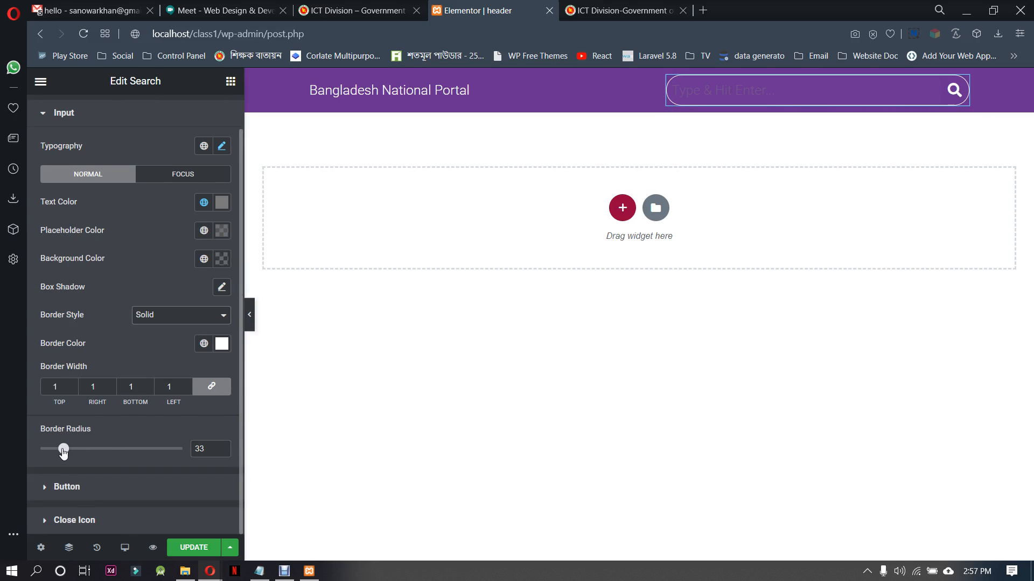
Try a border width of 0 on the search input, restore it to 1, and set the border radius to 86
left_click(188, 390)
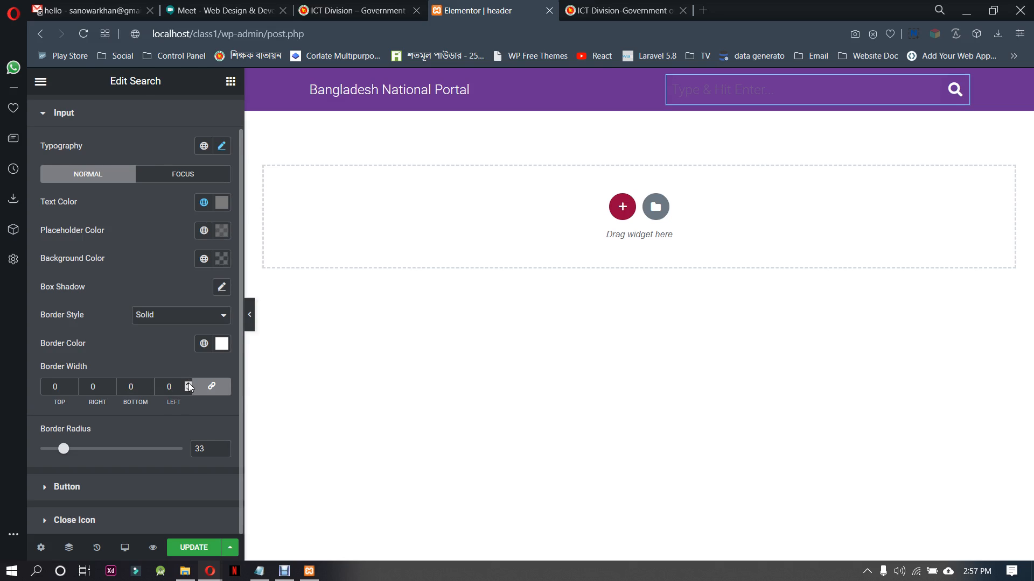
left_click(189, 385)
left_click_drag(62, 451, 41, 453)
left_click(101, 451)
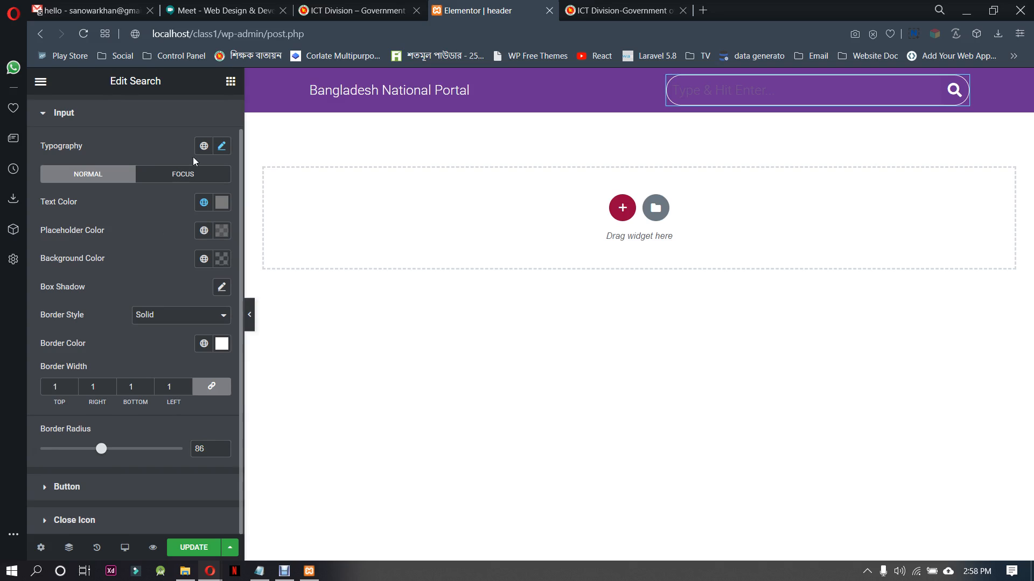
Set the search input's normal text color to white
left_click(115, 521)
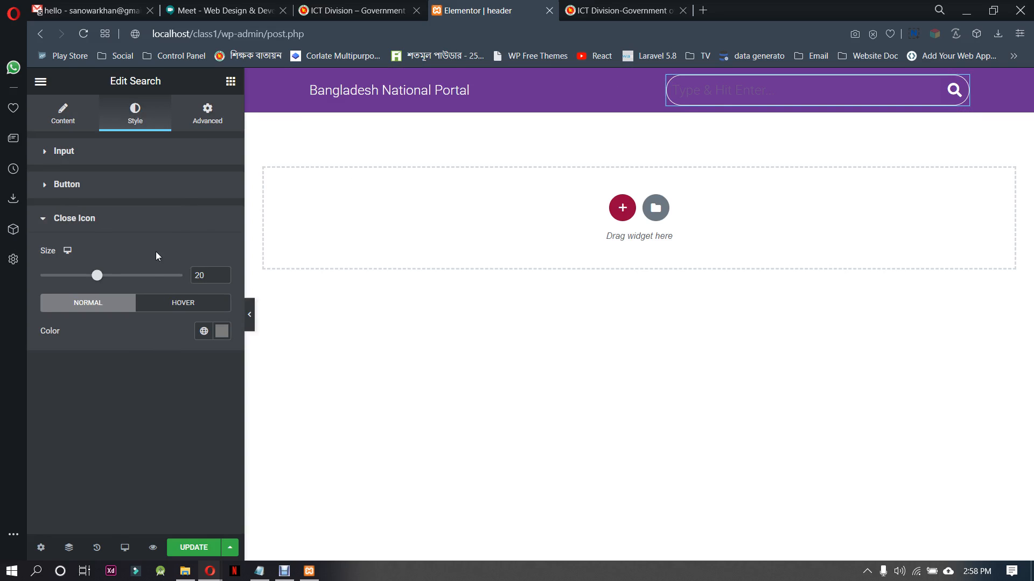
left_click(85, 157)
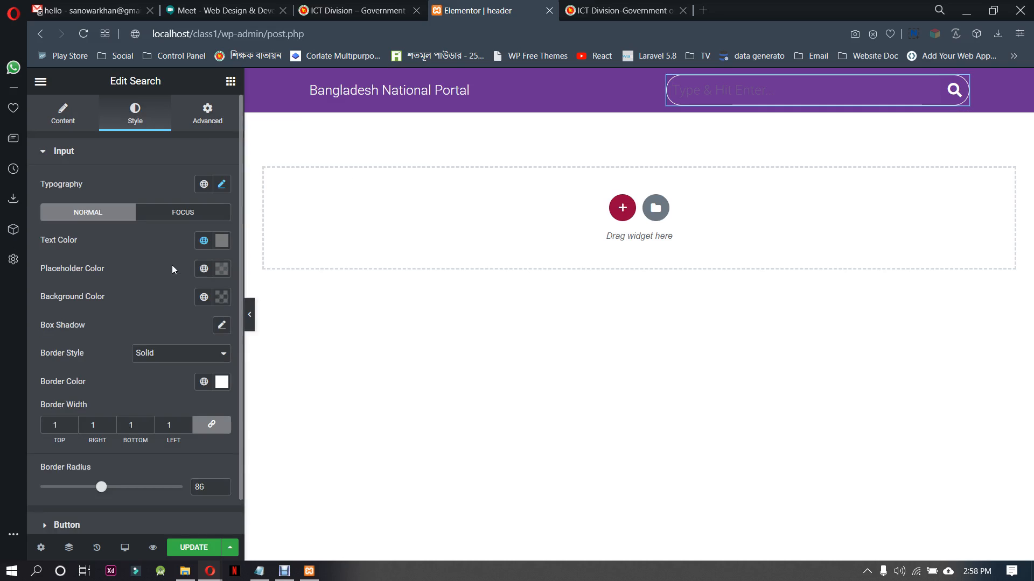
left_click(222, 241)
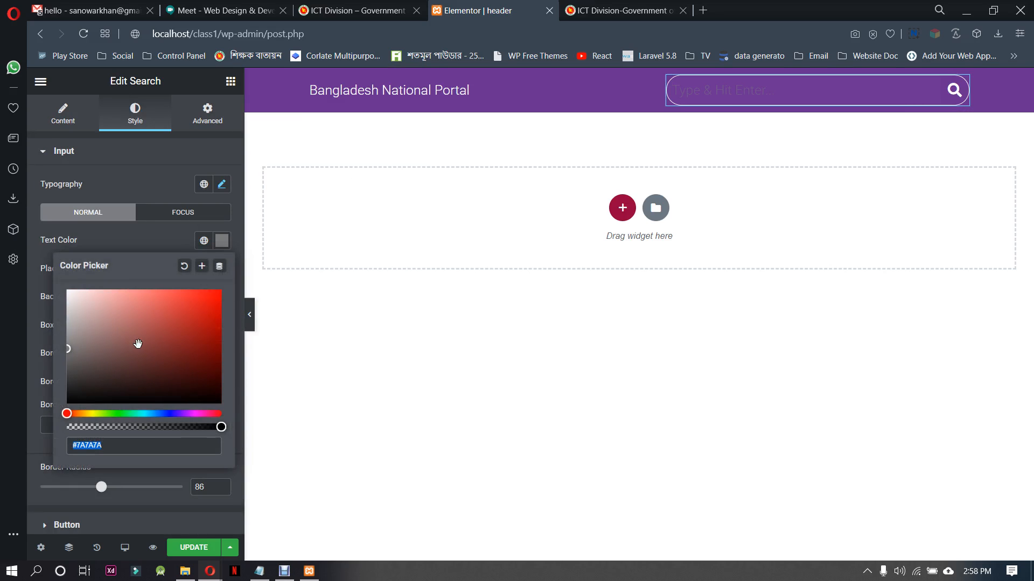
left_click_drag(138, 342, 64, 279)
left_click(115, 241)
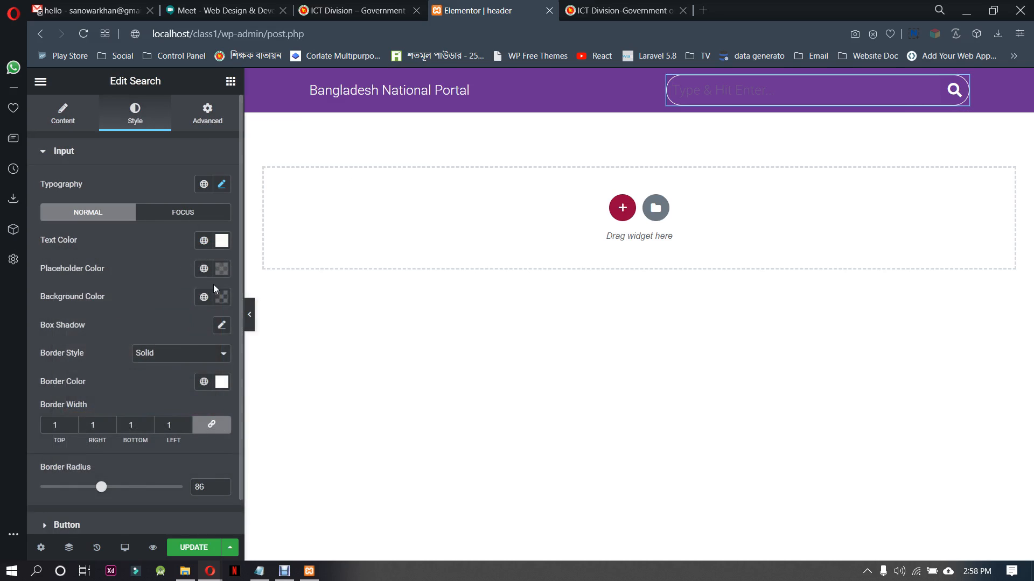
Change the search input's placeholder color to a lighter, more opaque grey (#BABABABF)
left_click(222, 269)
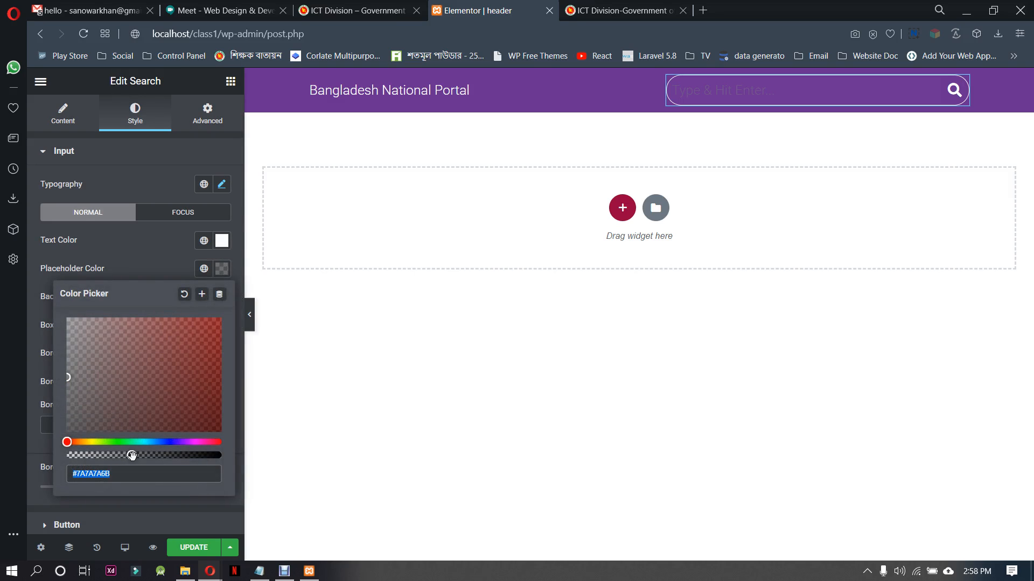
left_click_drag(133, 455, 186, 452)
left_click_drag(97, 361, 59, 349)
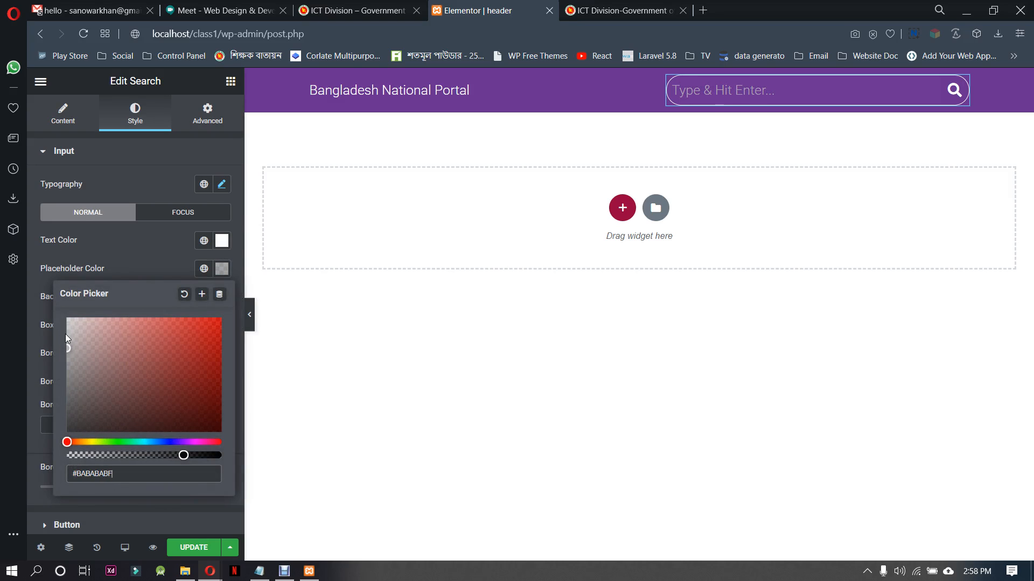
left_click(125, 248)
Set the search input's typography size to 14 px and update the header template
left_click(220, 185)
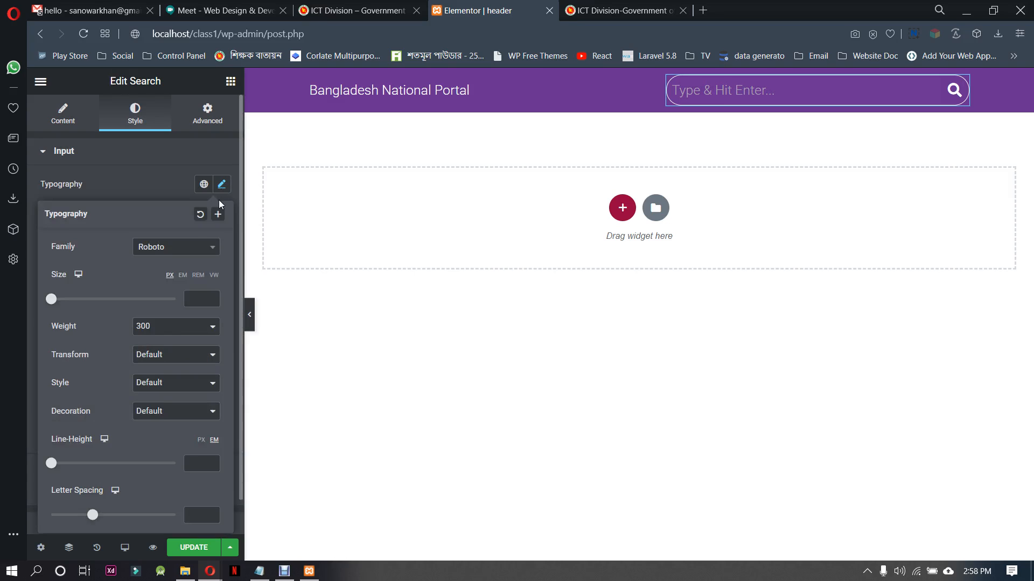
left_click(212, 300)
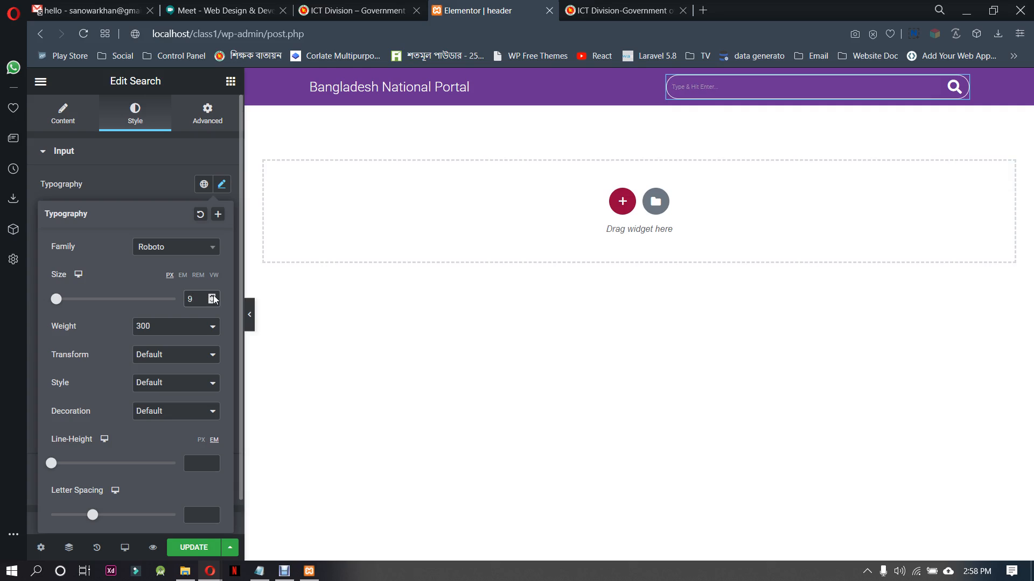
left_click(212, 296)
left_click(212, 297)
left_click(212, 297)
left_click(211, 296)
left_click(211, 296)
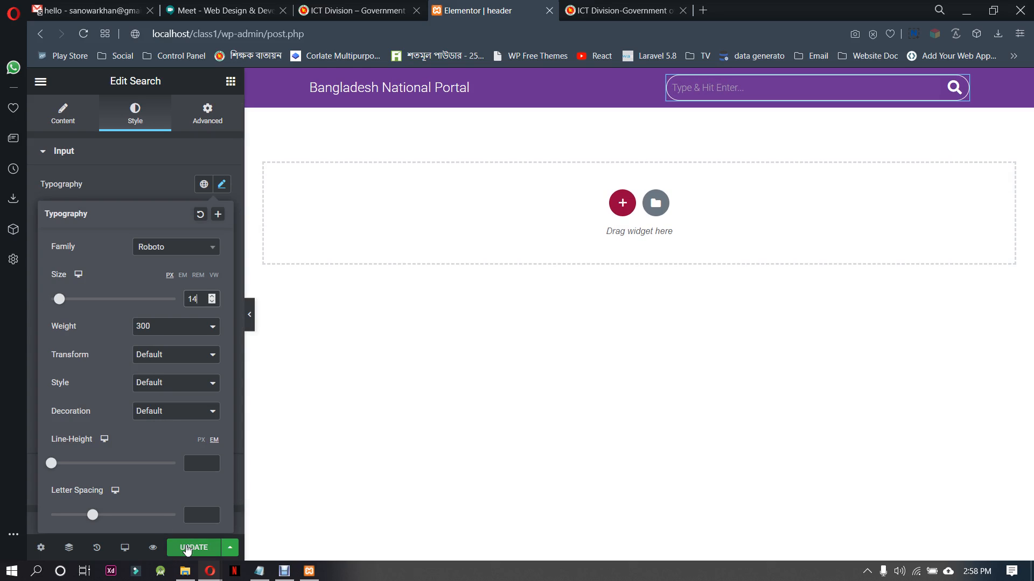
left_click(187, 549)
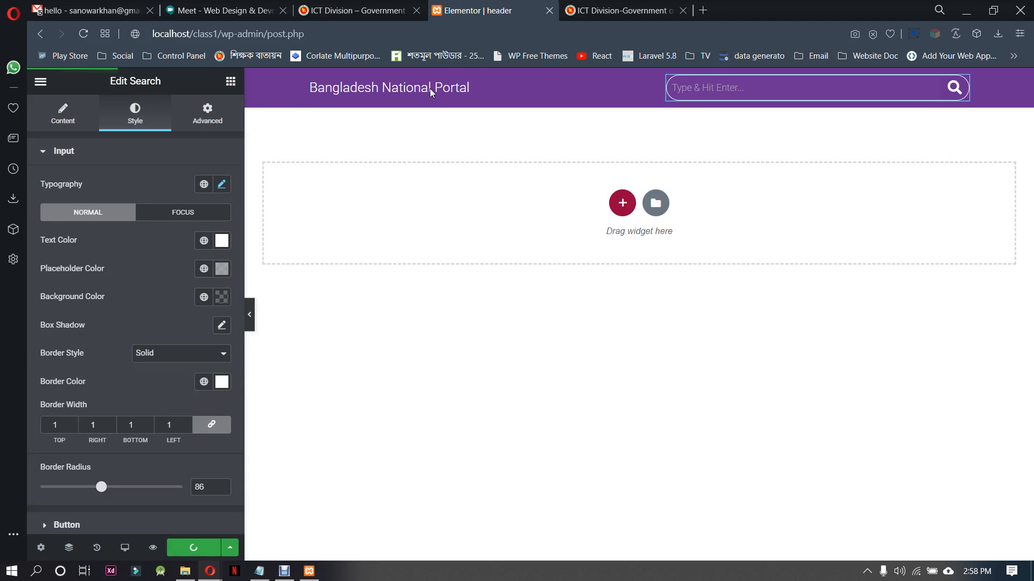
Compare with the search box on the ICT Division reference site and set the header search box's size to 28
left_click(374, 15)
left_click(619, 10)
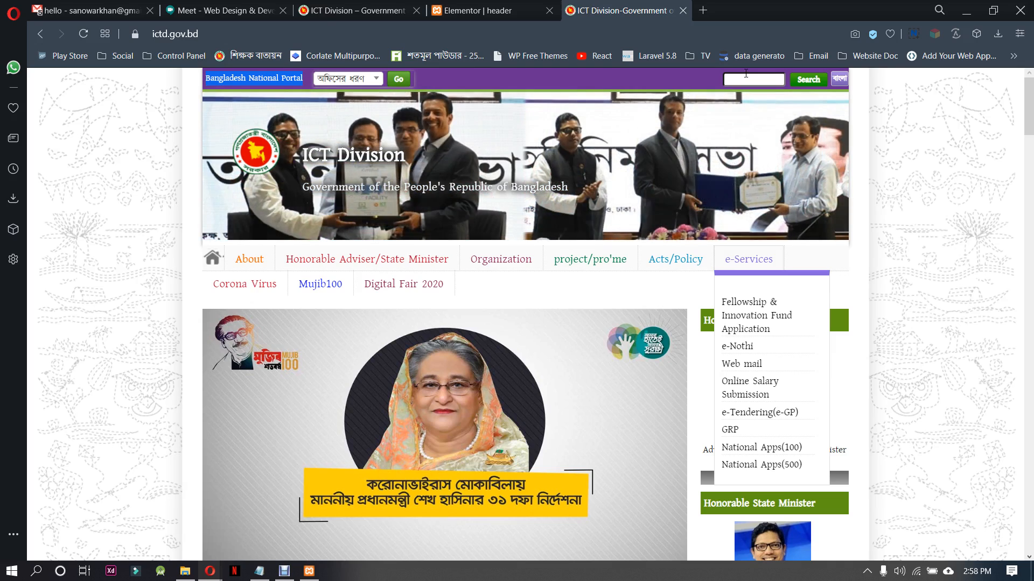
left_click(521, 6)
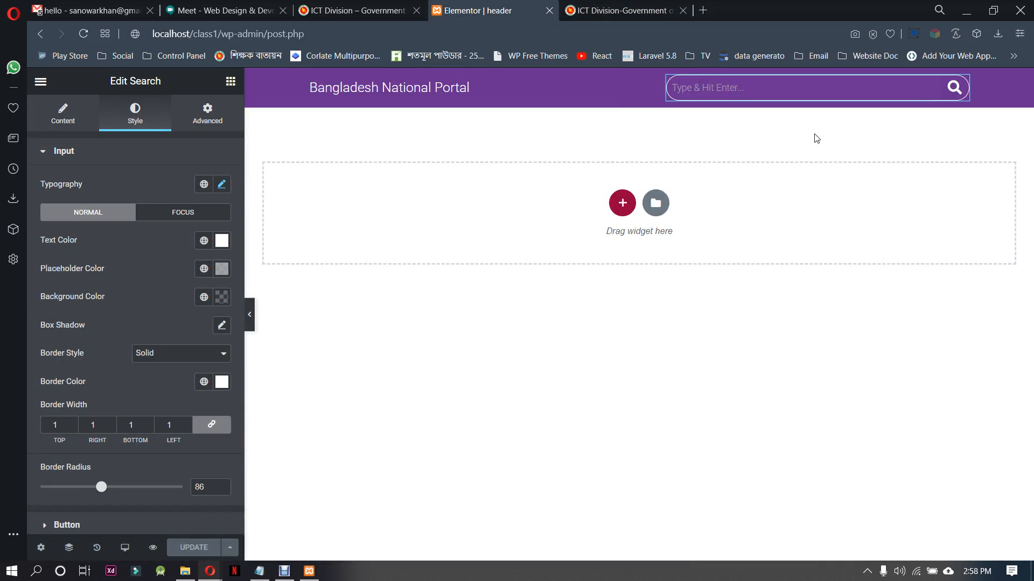
left_click(67, 114)
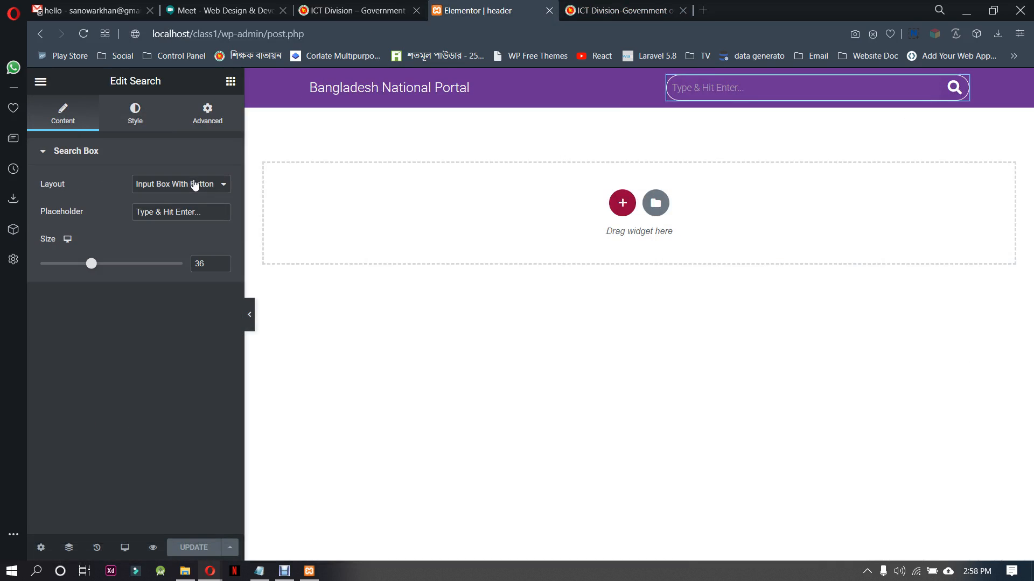
left_click(193, 185)
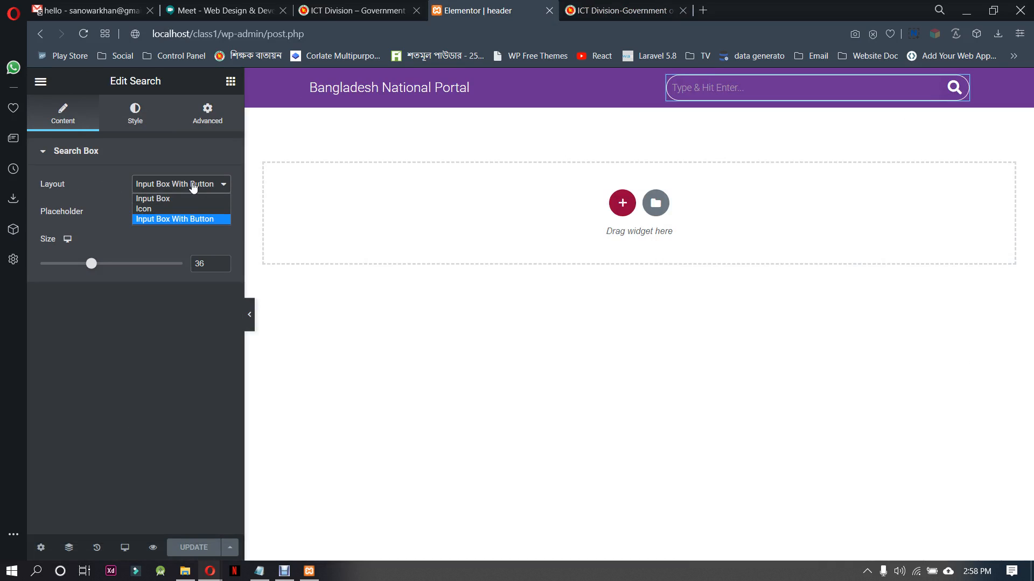
left_click(193, 185)
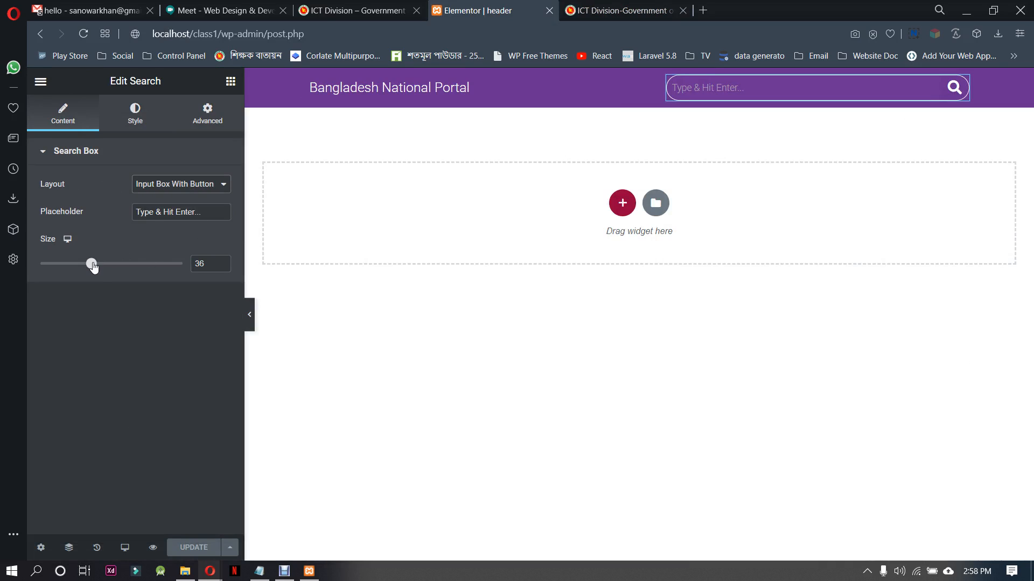
mouse_move(91, 263)
left_mouse_down()
mouse_move(43, 267)
mouse_move(81, 266)
left_mouse_up()
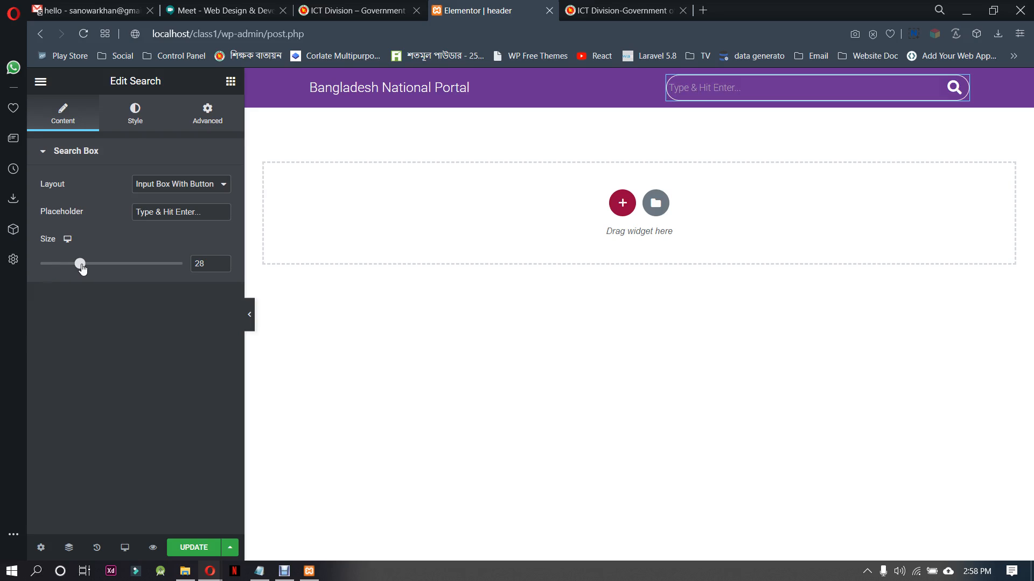
Examine the top bar of the ICT Division reference site for the elements beside the search box
left_click(137, 108)
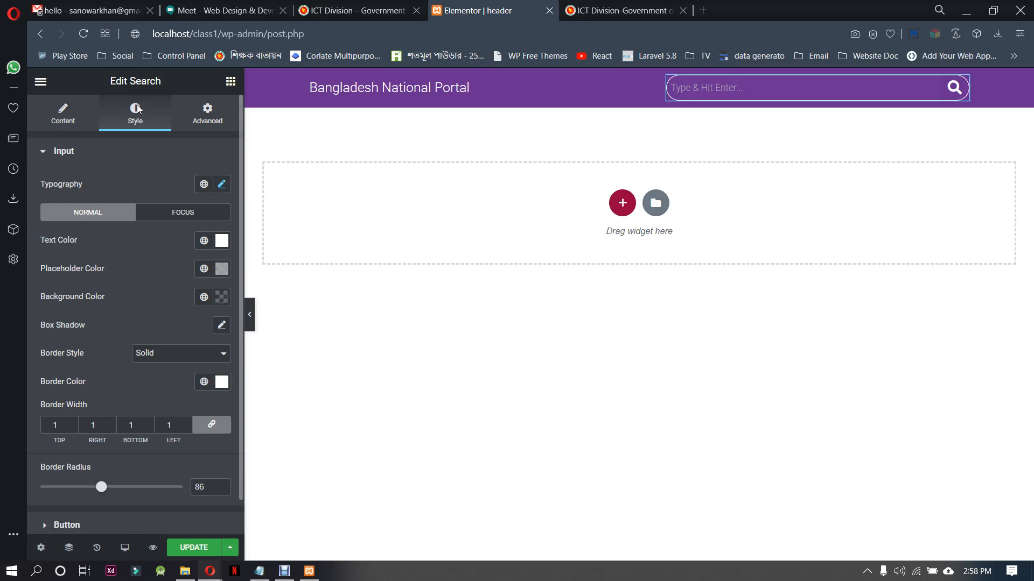
left_click(63, 114)
left_click(646, 8)
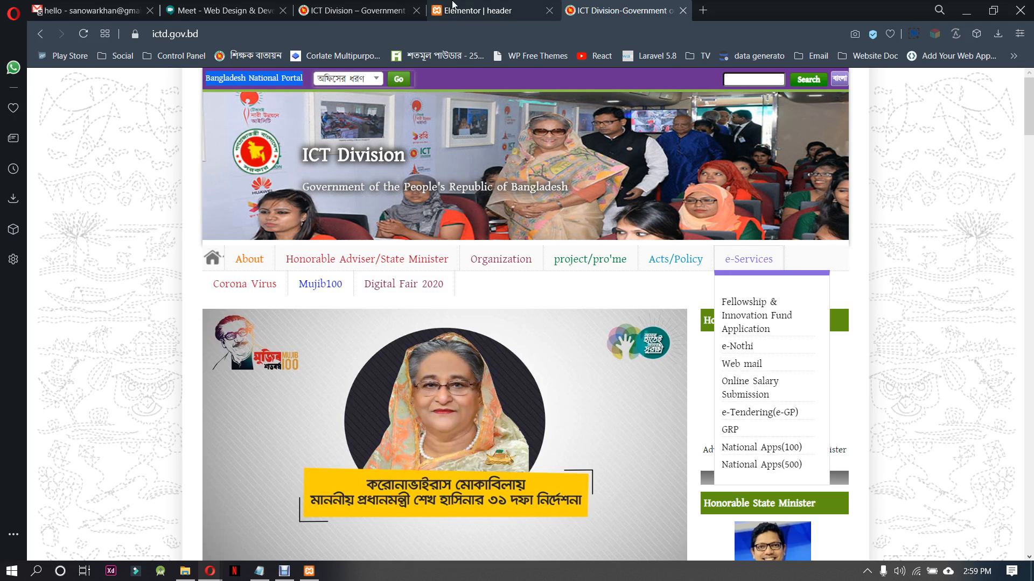
left_click(344, 8)
left_click(466, 6)
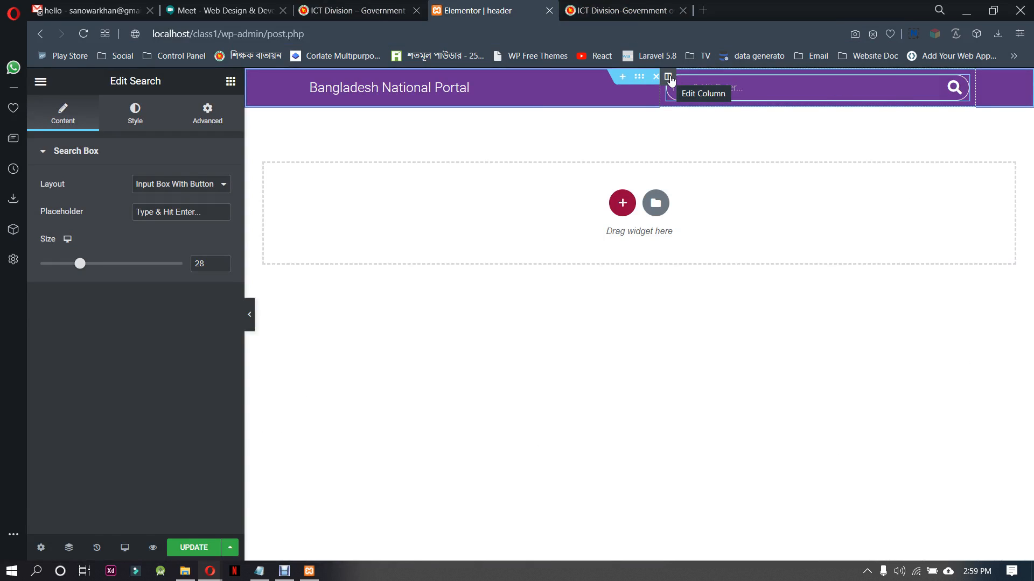
Duplicate the column holding the search box and delete the search widget from the right-hand copy
right_click(670, 79)
left_click(708, 106)
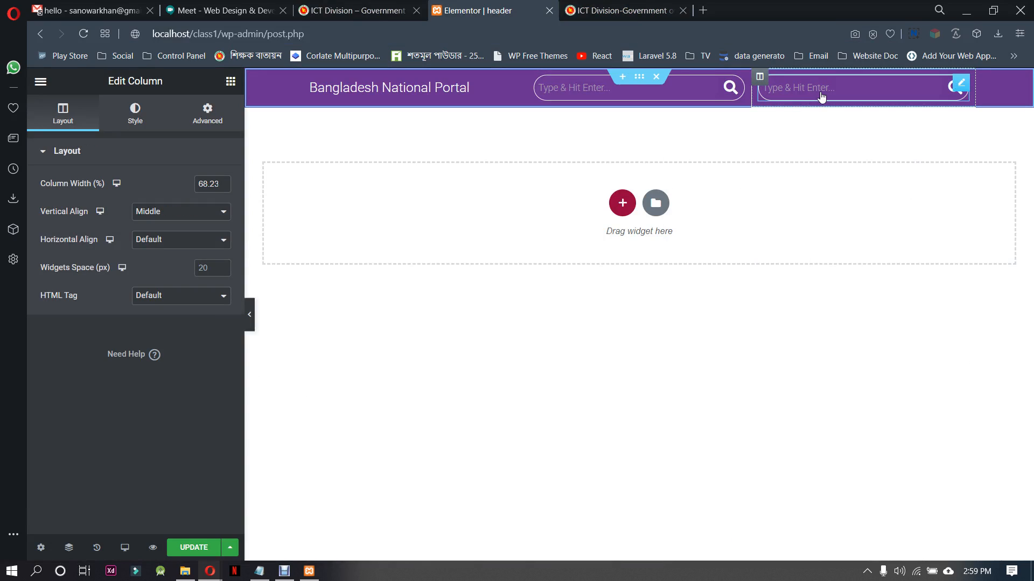
right_click(820, 94)
left_click(897, 283)
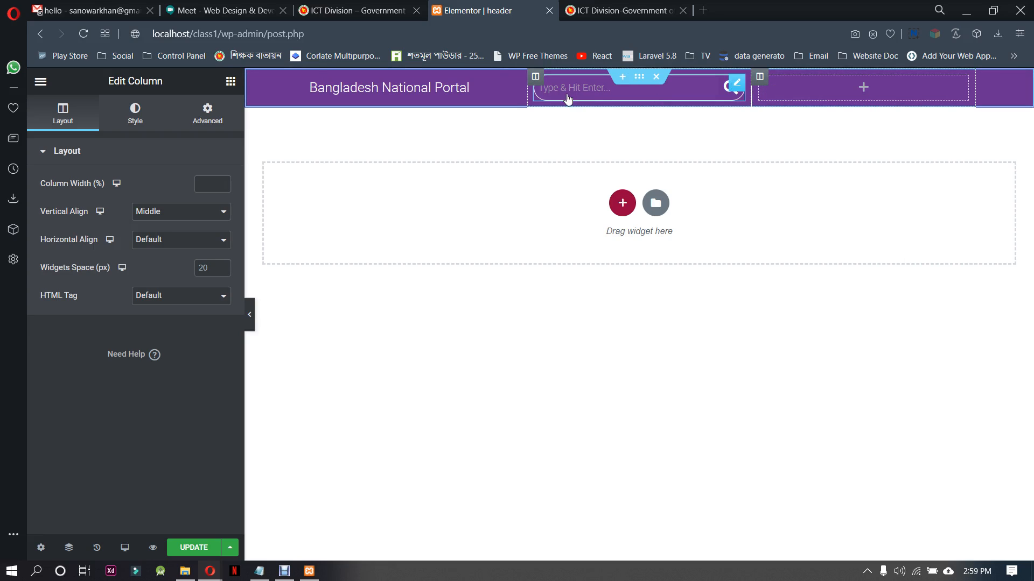
Resize the top bar's columns, narrowing the empty last column to about 10.4% and moving the search column's left edge further right
left_click_drag(545, 90, 614, 89)
left_click_drag(749, 92, 904, 88)
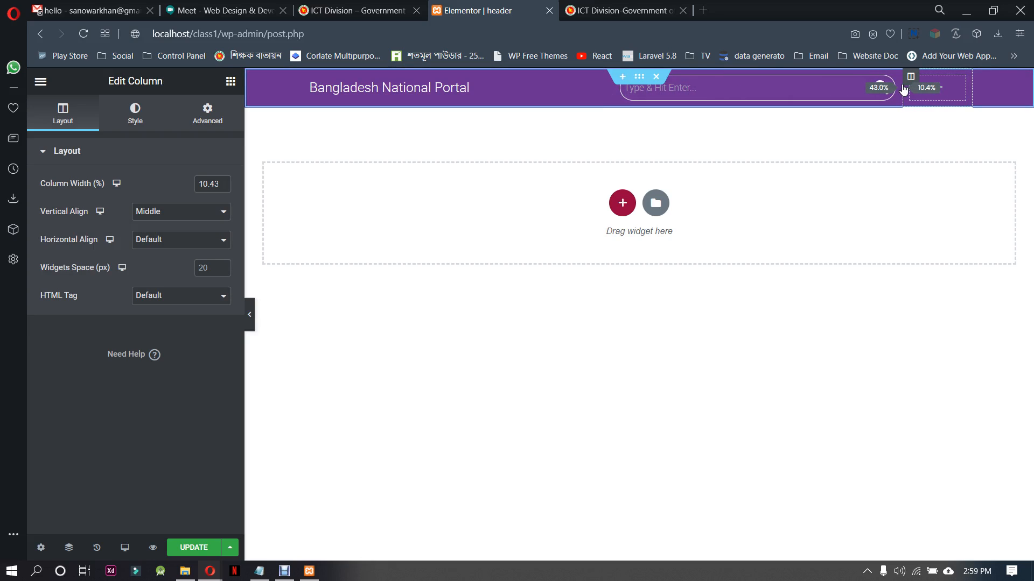
left_click_drag(616, 99, 655, 101)
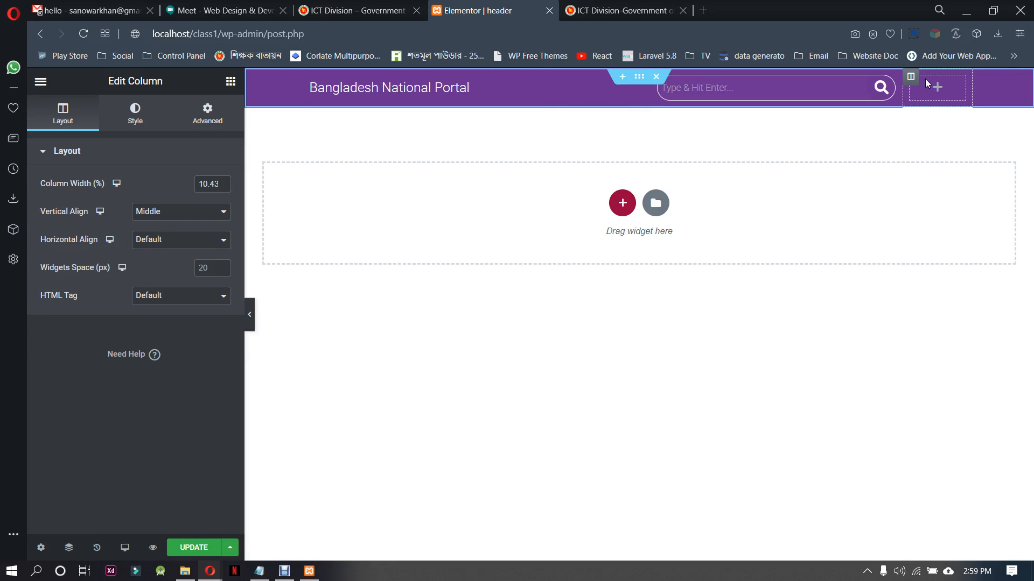
Add a Button widget to the top bar's empty last column and set its text to "bangla"
left_click(938, 90)
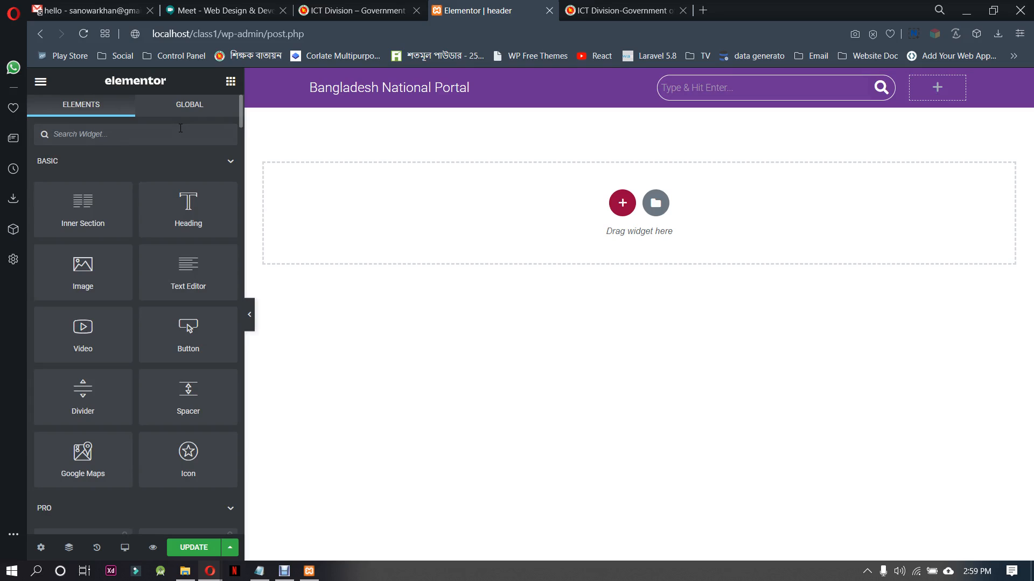
type("butt")
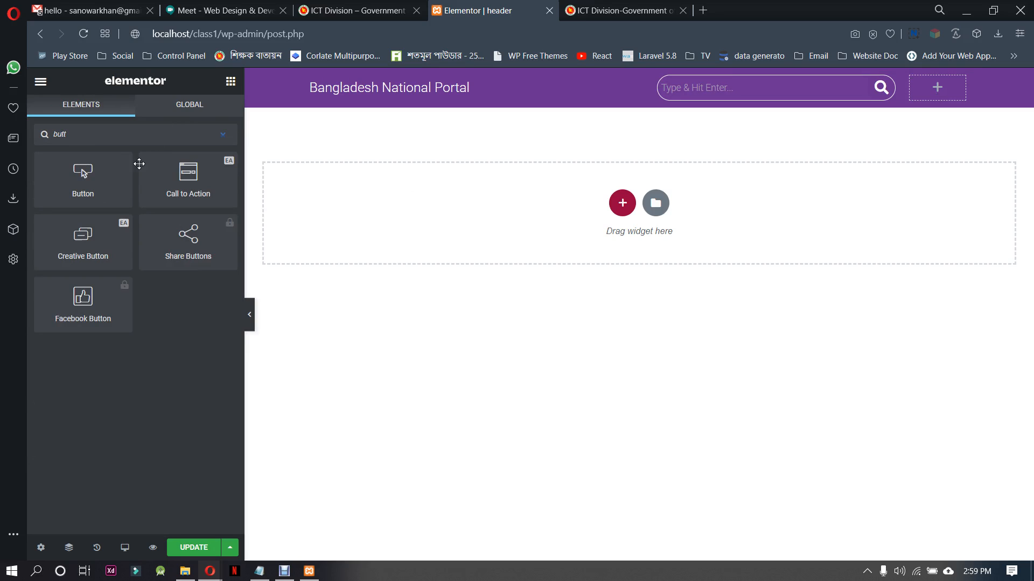
left_click_drag(78, 183, 938, 90)
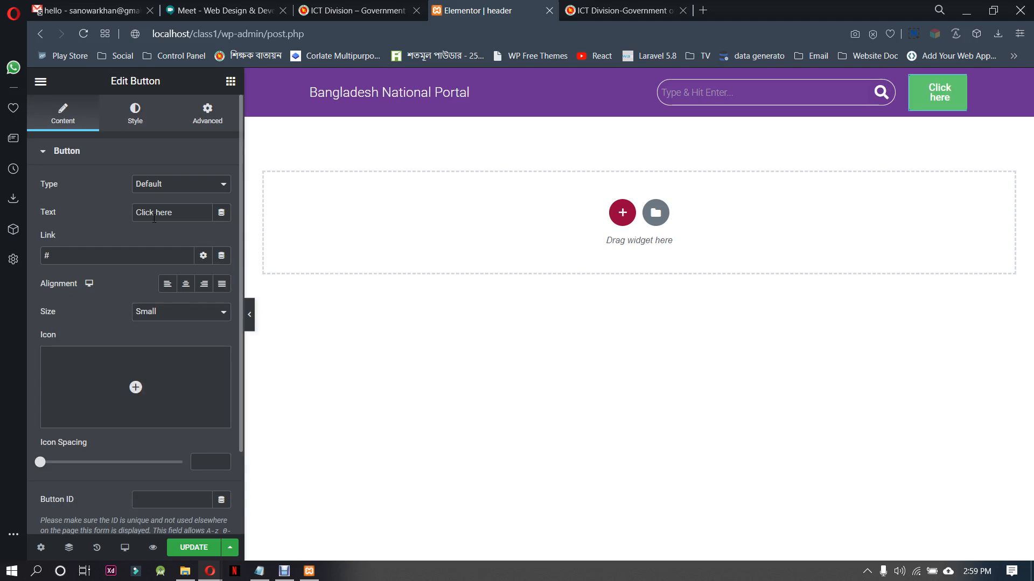
left_click_drag(178, 213, 127, 216)
type("bangla")
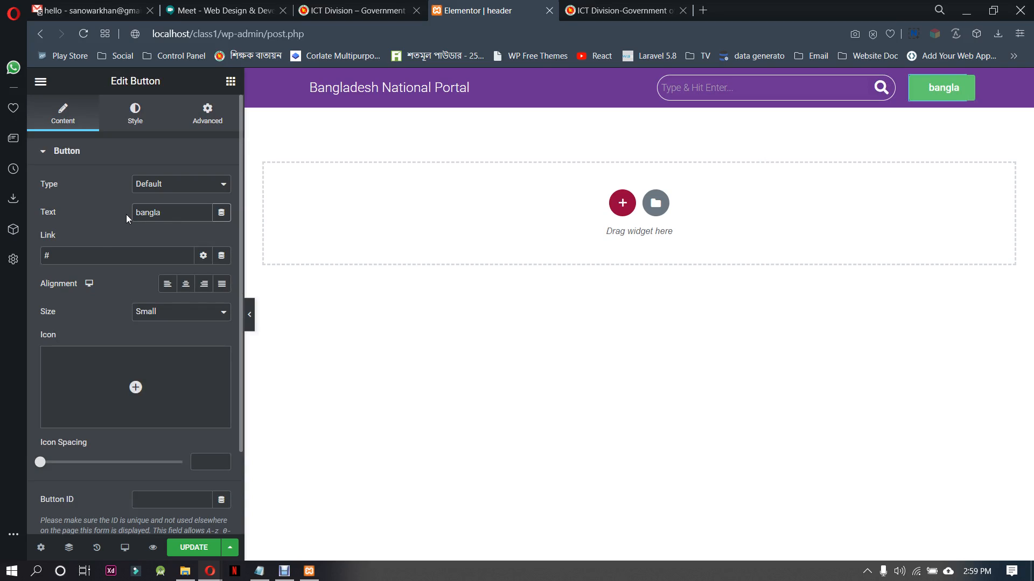
Try the Info type on the bangla button and settle on the Success type
left_click(179, 185)
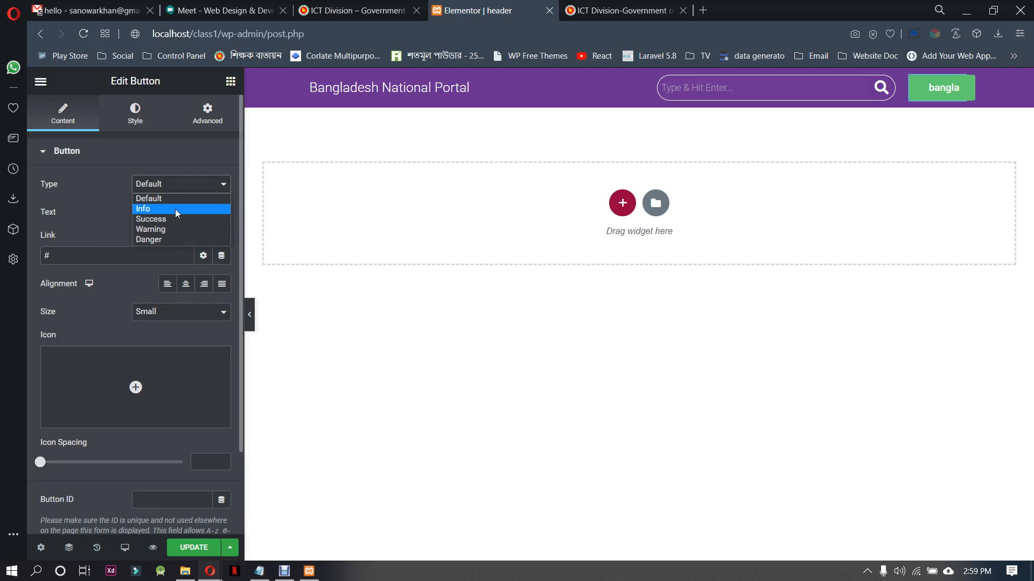
left_click(176, 209)
left_click(175, 185)
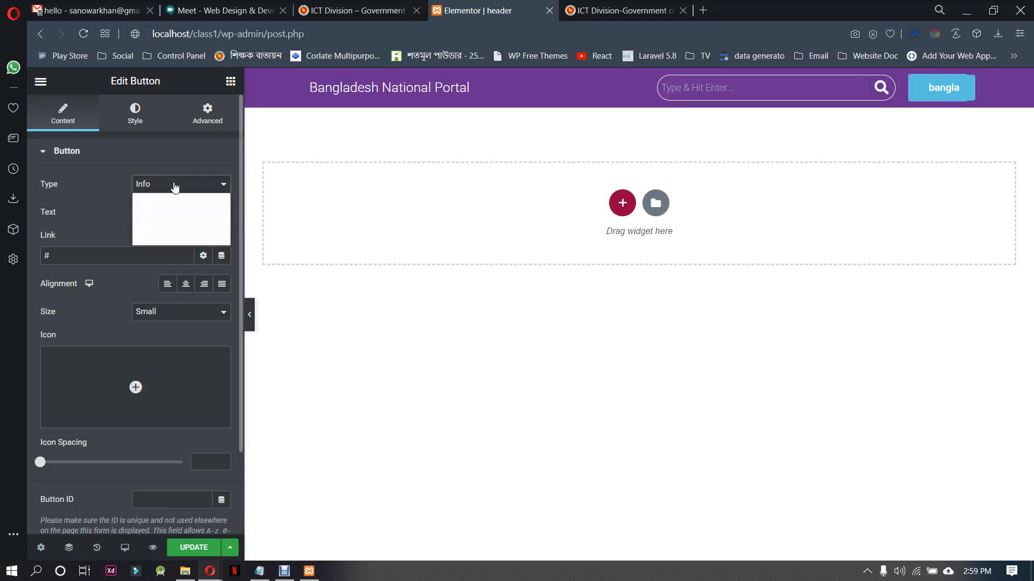
left_click(165, 221)
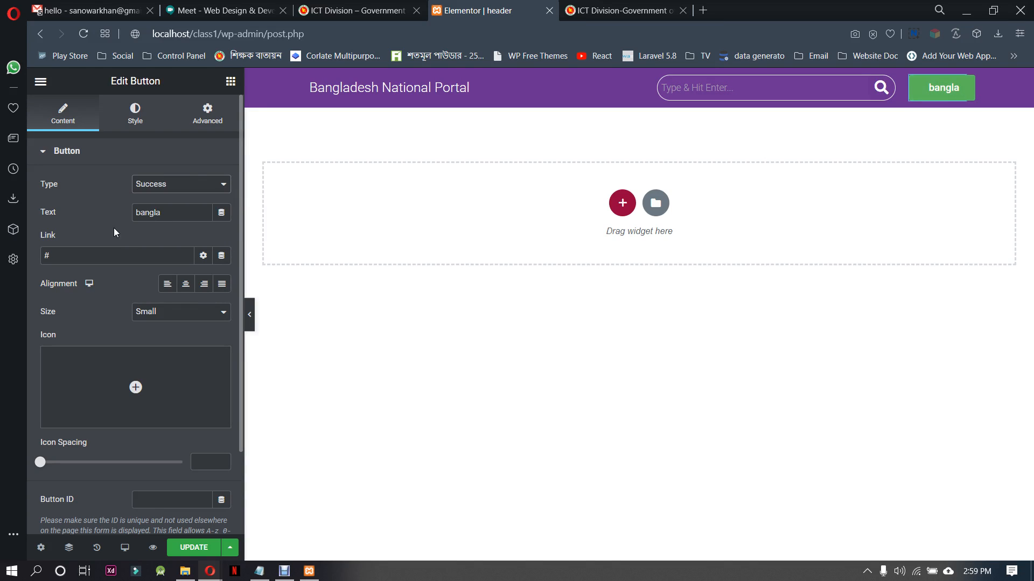
Center the bangla button's alignment and set its size to Extra Small
left_click(187, 287)
scroll(102, 305, "down", 2)
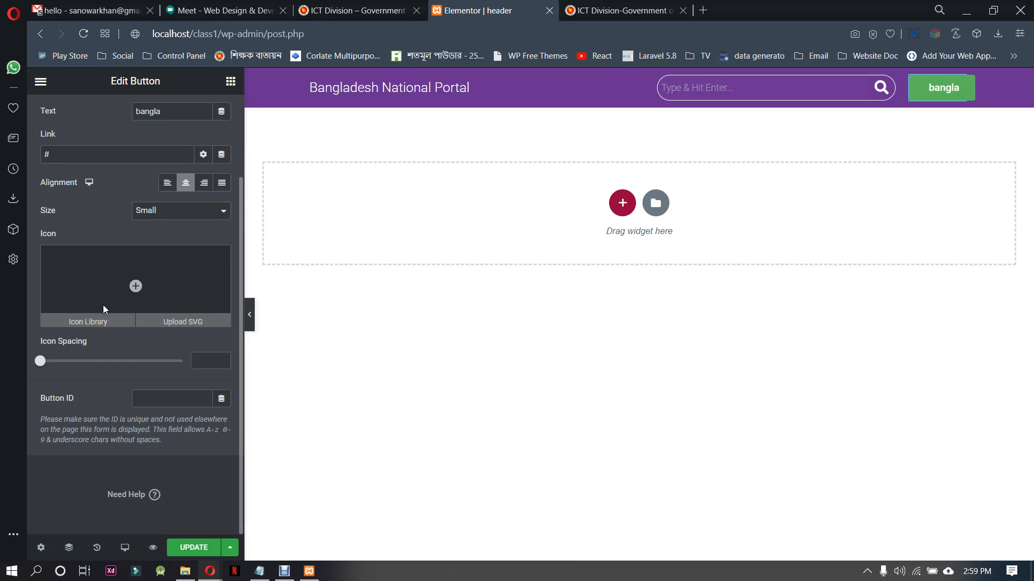
left_click(158, 211)
left_click(163, 229)
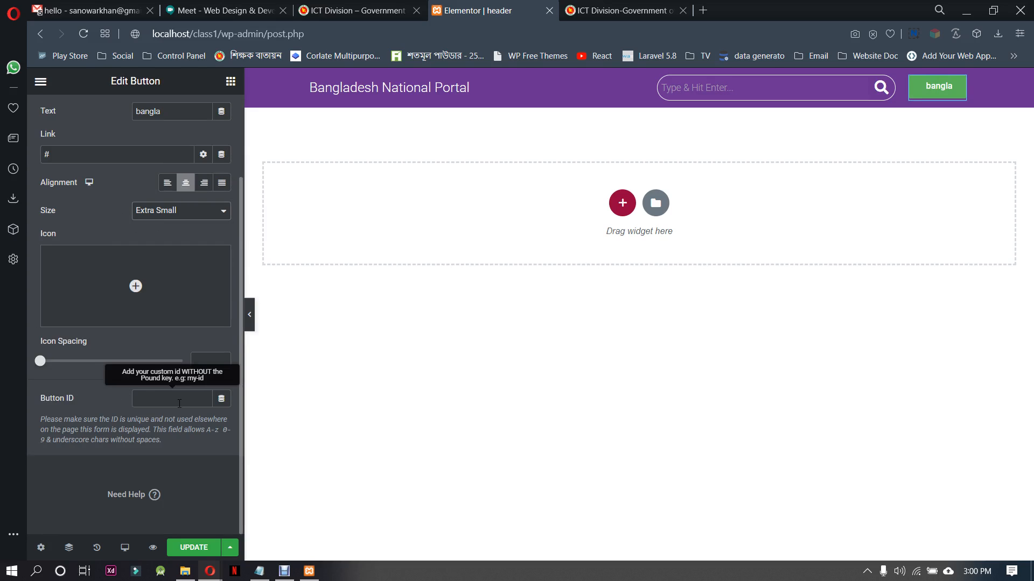
Set the bangla button's padding to 9 px on all four sides, with the values linked
scroll(181, 445, "up", 2)
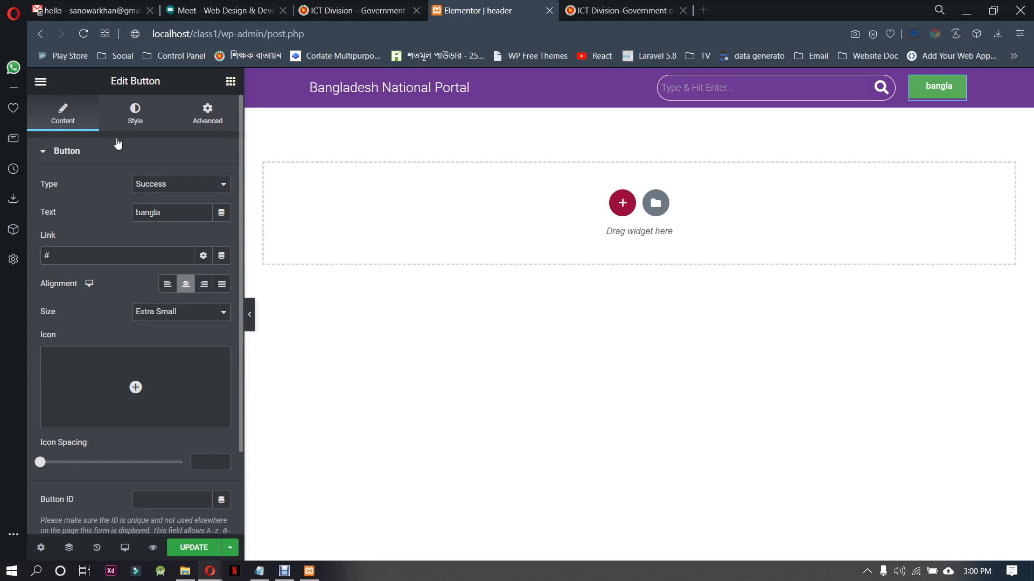
left_click(137, 110)
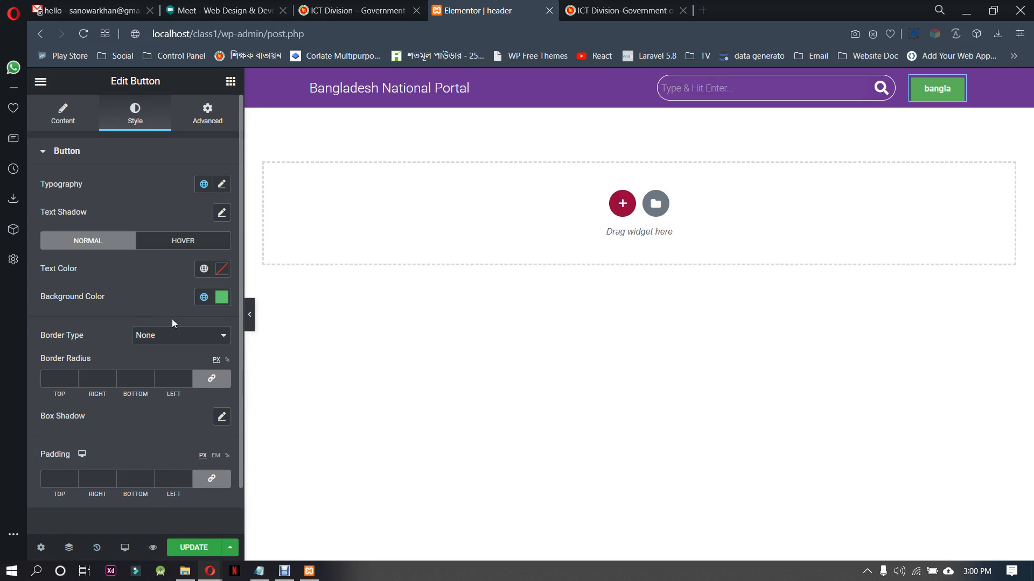
scroll(172, 319, "down", 1)
left_click(213, 429)
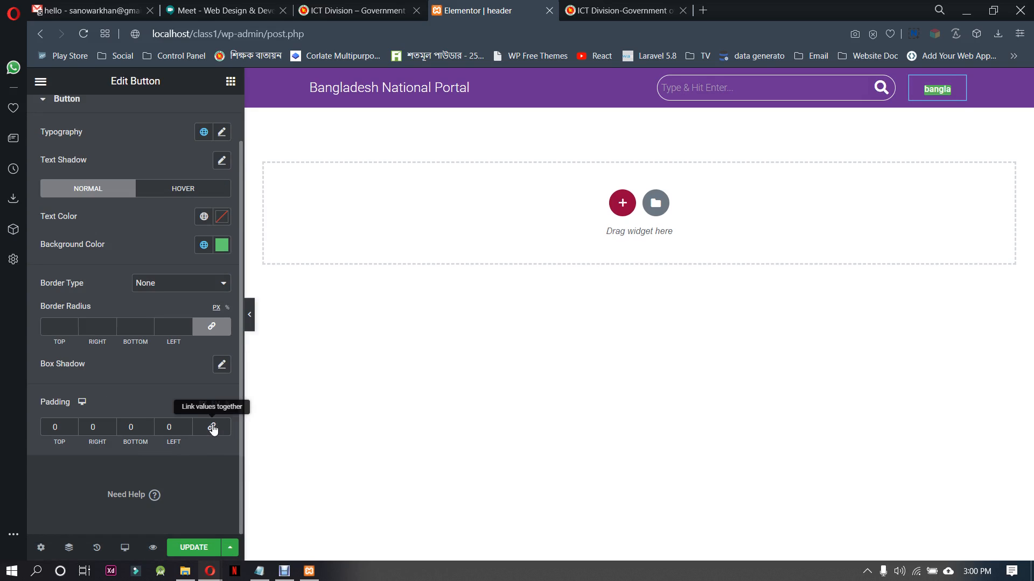
left_click(207, 428)
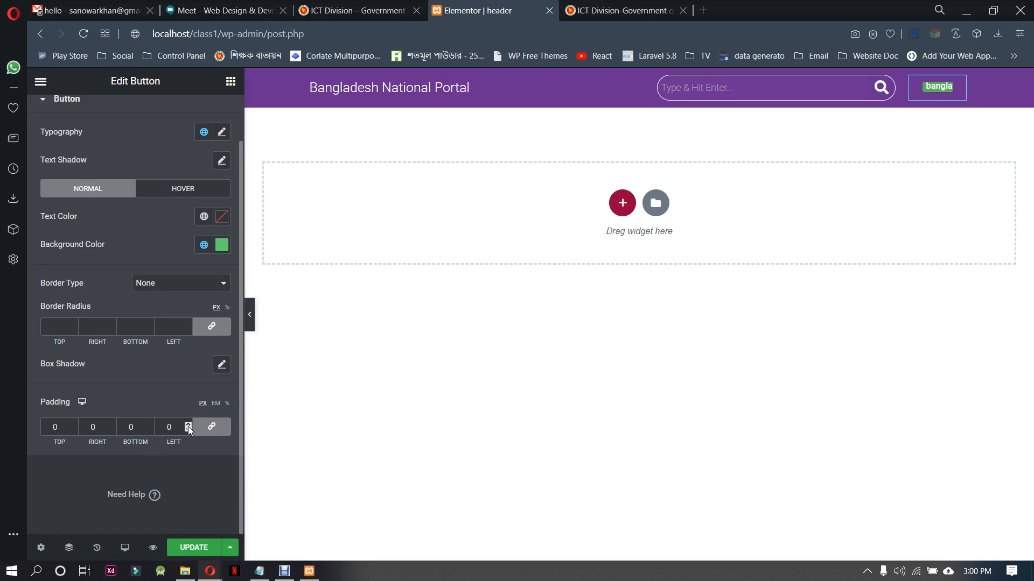
left_click(189, 425)
left_click(189, 424)
left_click(188, 425)
left_click(188, 424)
left_click(188, 425)
left_click(189, 425)
left_click(188, 425)
left_click(188, 424)
left_click(188, 425)
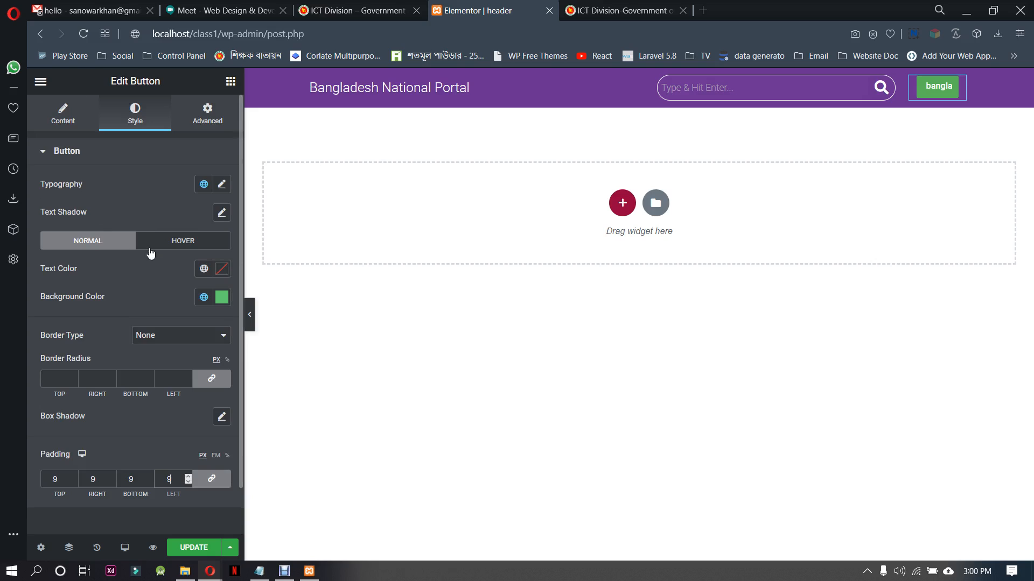
Change the button's text to "Bangla", check the header in full-width preview and save the template
left_click(68, 128)
left_click_drag(167, 215, 92, 218)
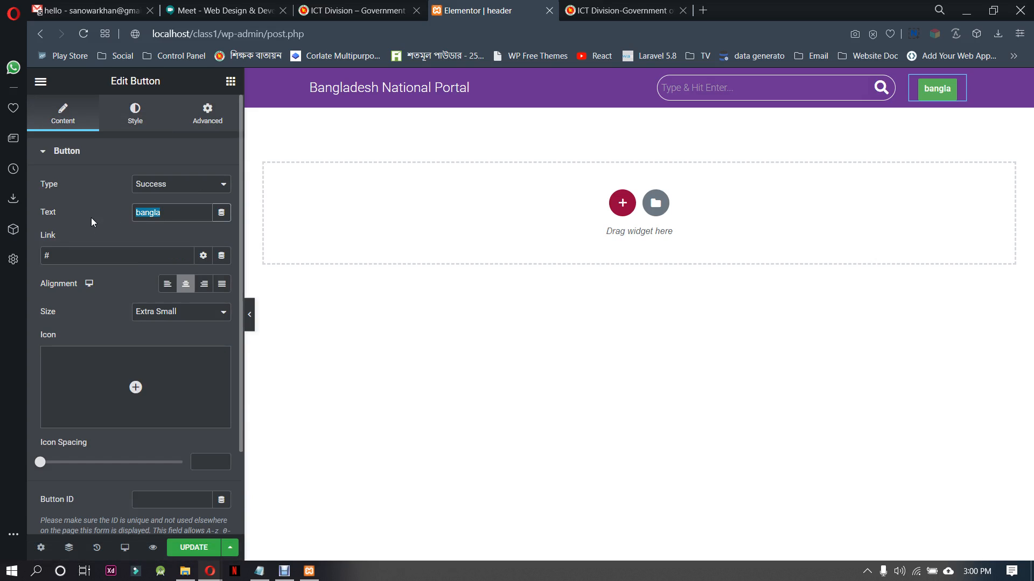
type("Ba")
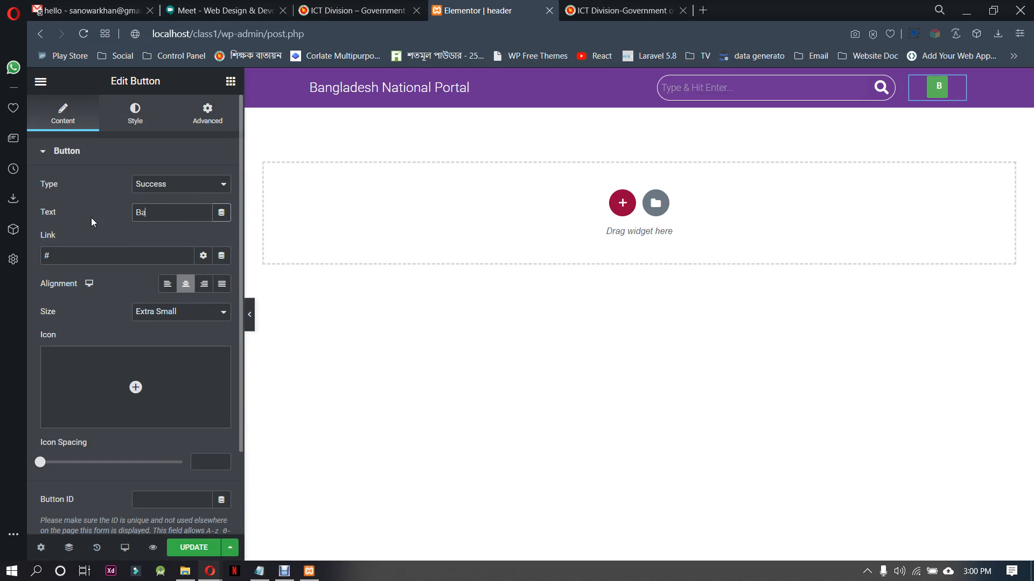
type("ngla")
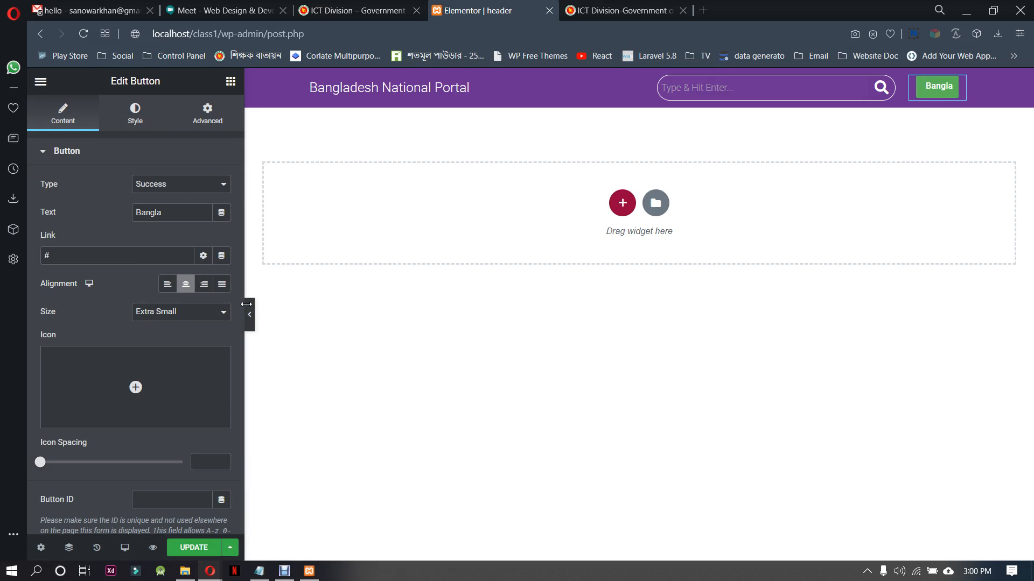
left_click(250, 314)
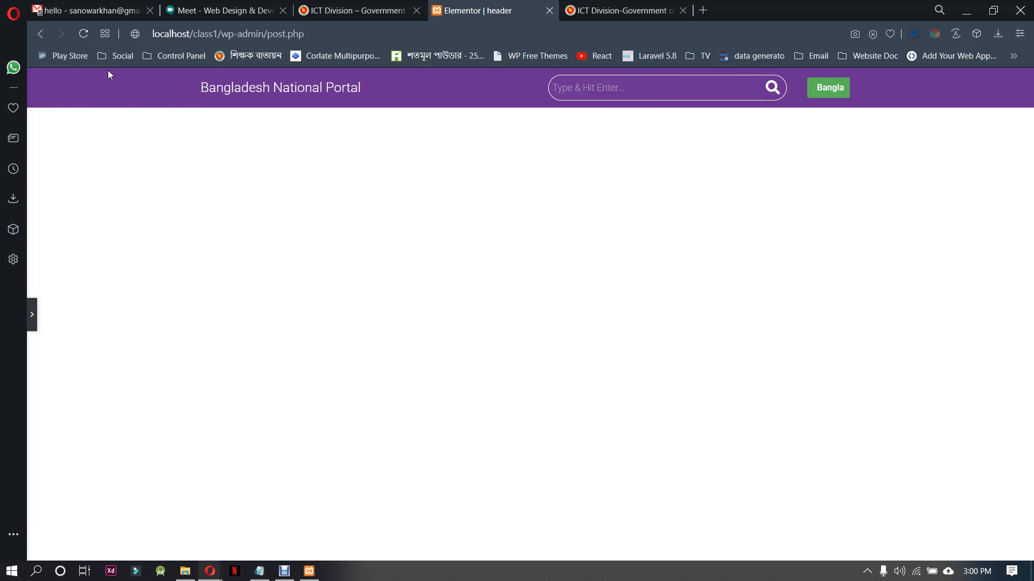
left_click(31, 314)
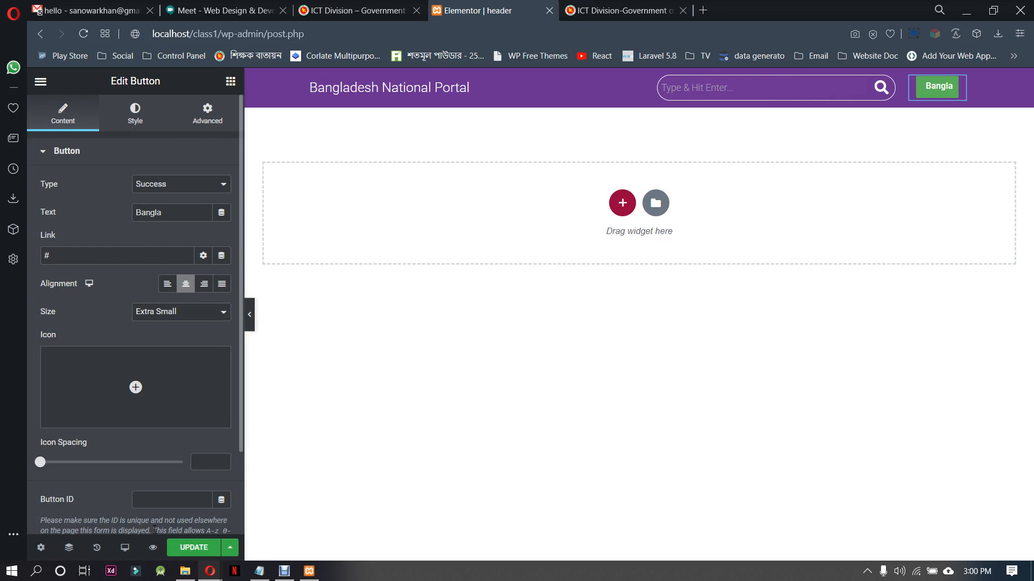
left_click(193, 555)
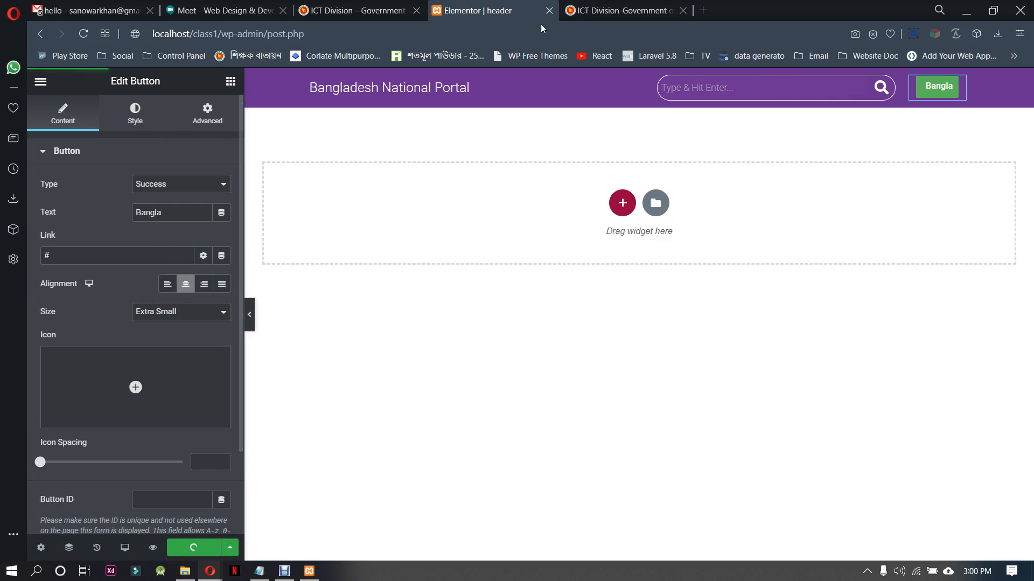
Check the top bar on the ictd.gov.bd reference site and open the border settings of the purple top bar section
left_click(575, 8)
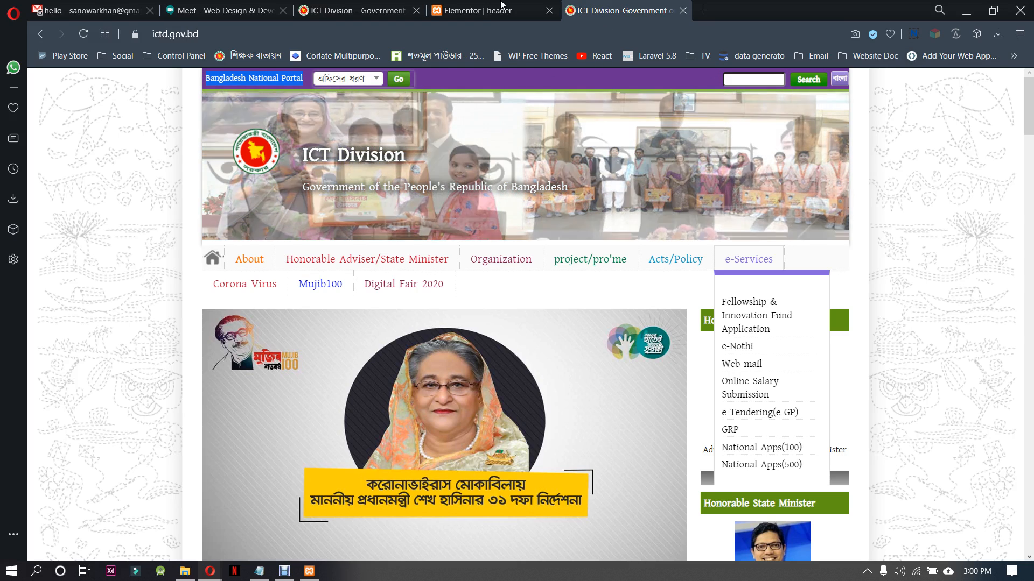
left_click(502, 7)
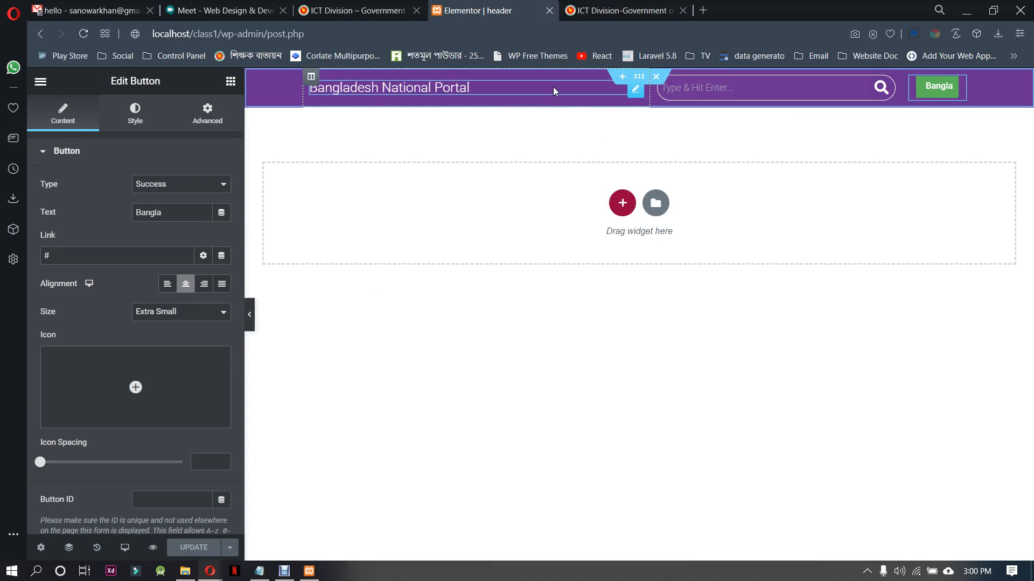
left_click(640, 79)
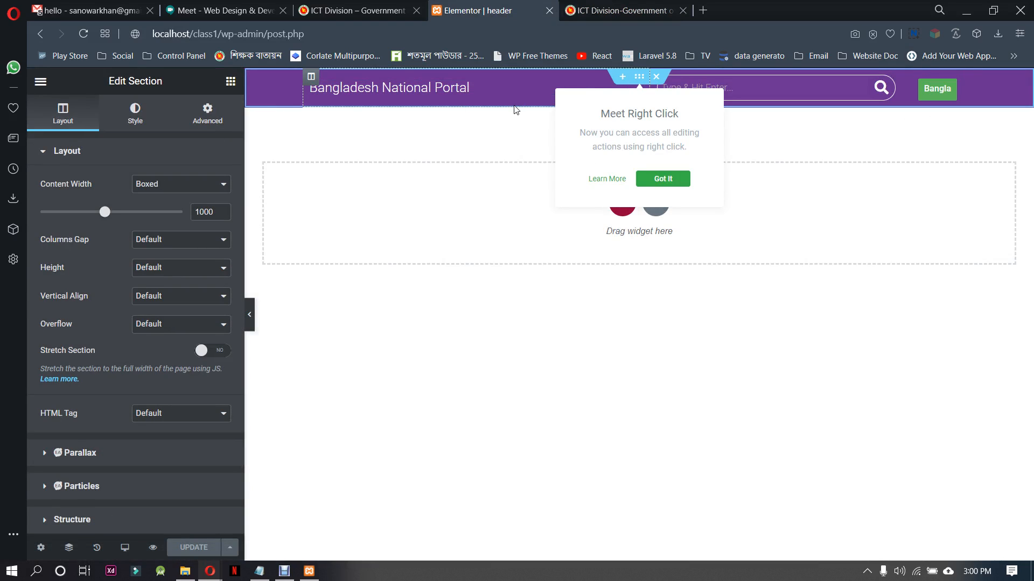
left_click(663, 179)
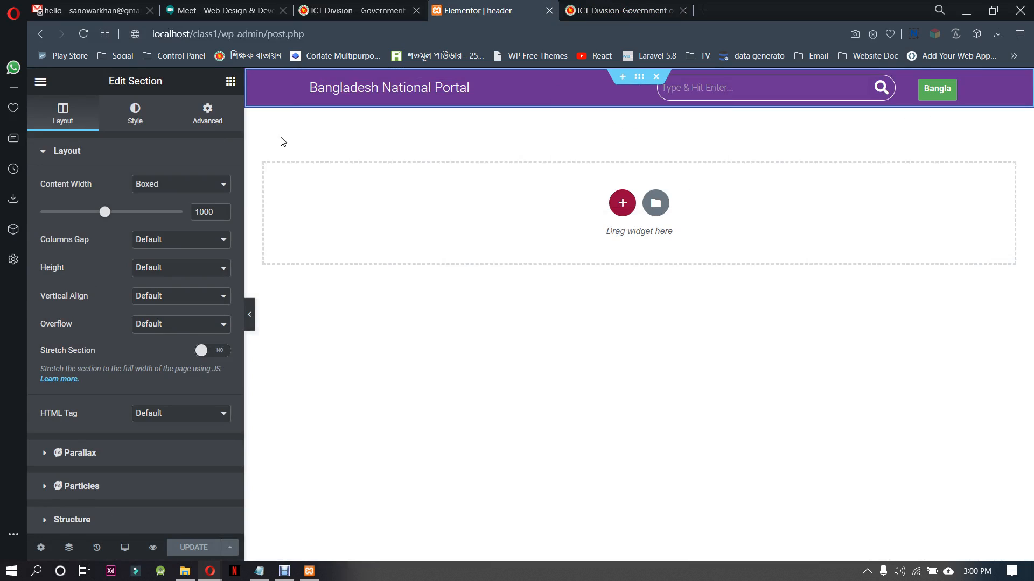
left_click(136, 114)
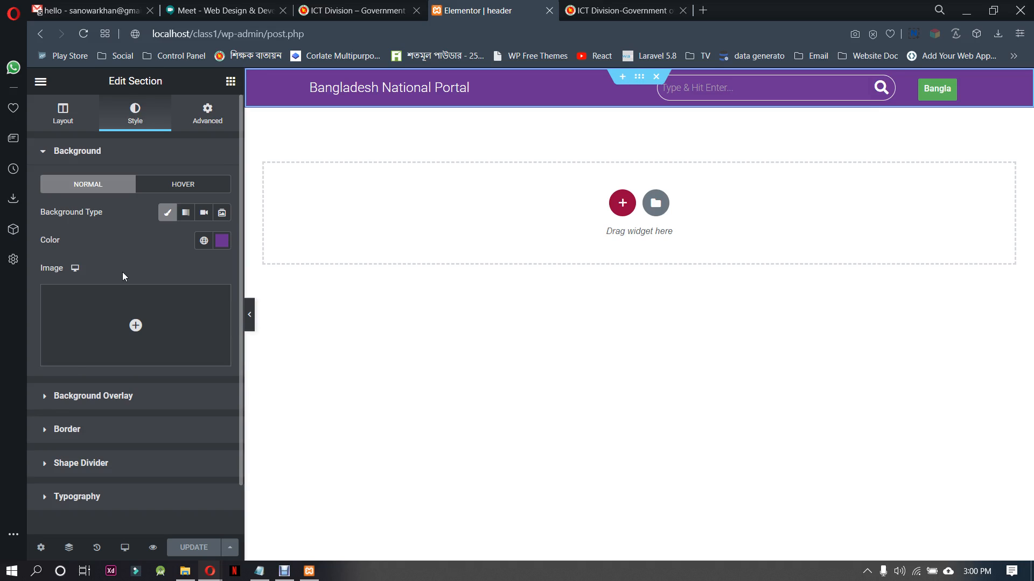
scroll(93, 393, "down", 1)
left_click(94, 377)
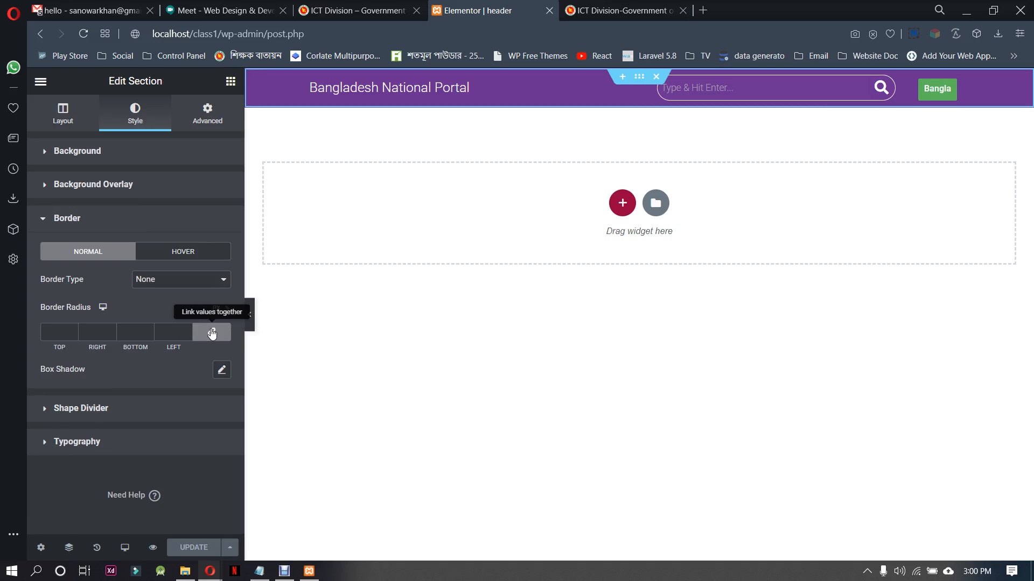
Unlink the section's border radius values and try a bottom radius of 4 px
left_click(195, 337)
left_click(149, 331)
left_click(148, 331)
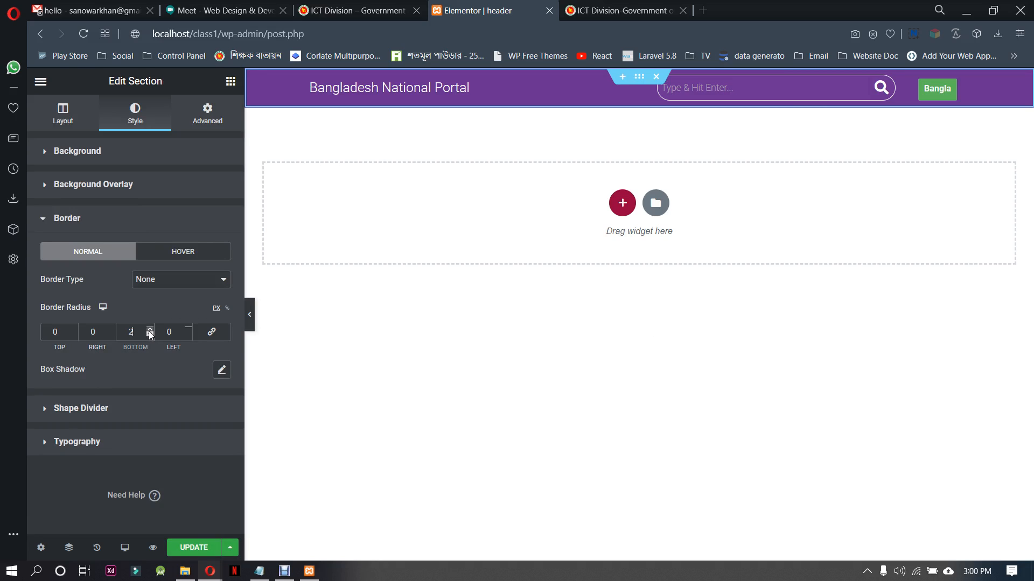
left_click(149, 331)
Give the top bar section a Solid border coloured #8bc643, copying the hex code from the Notepad notes
left_click(169, 284)
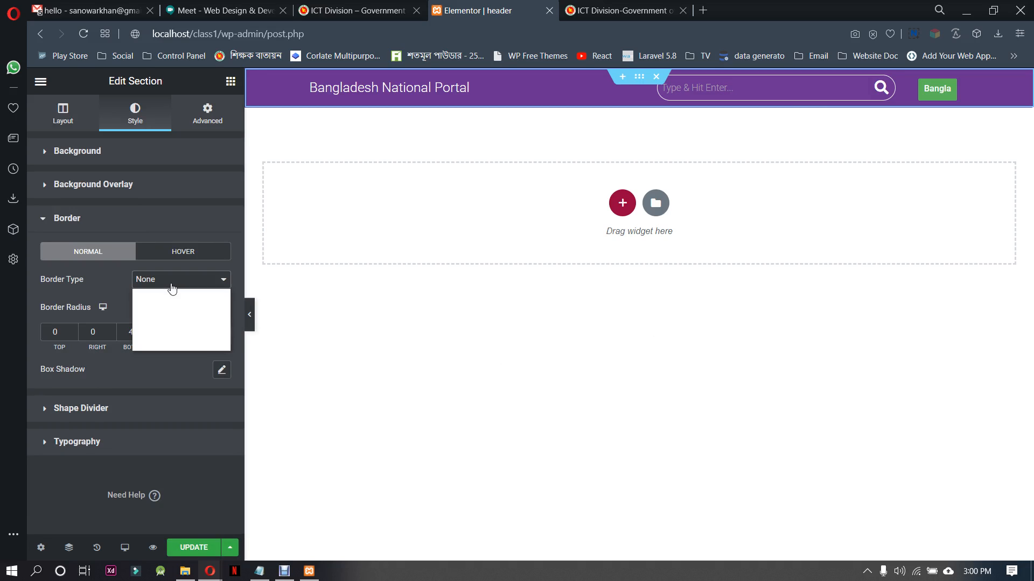
left_click(169, 304)
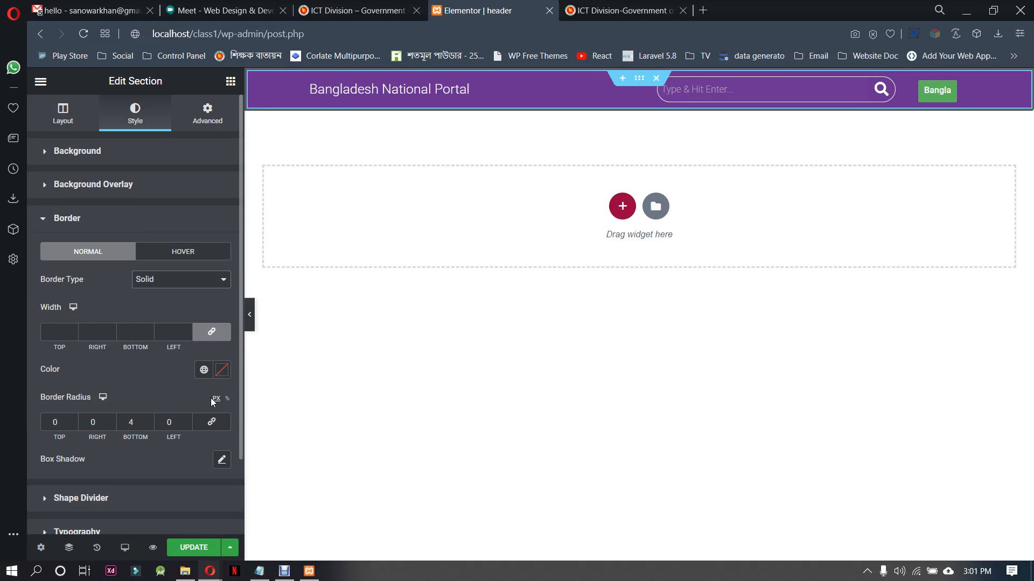
left_click(221, 370)
left_click(259, 571)
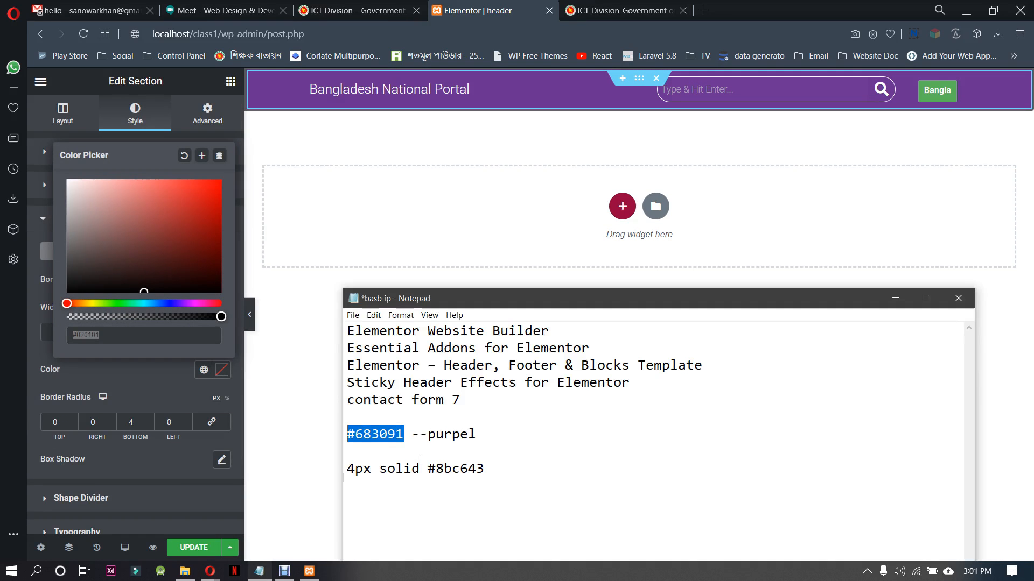
left_click_drag(502, 468, 430, 474)
key("ctrl+c")
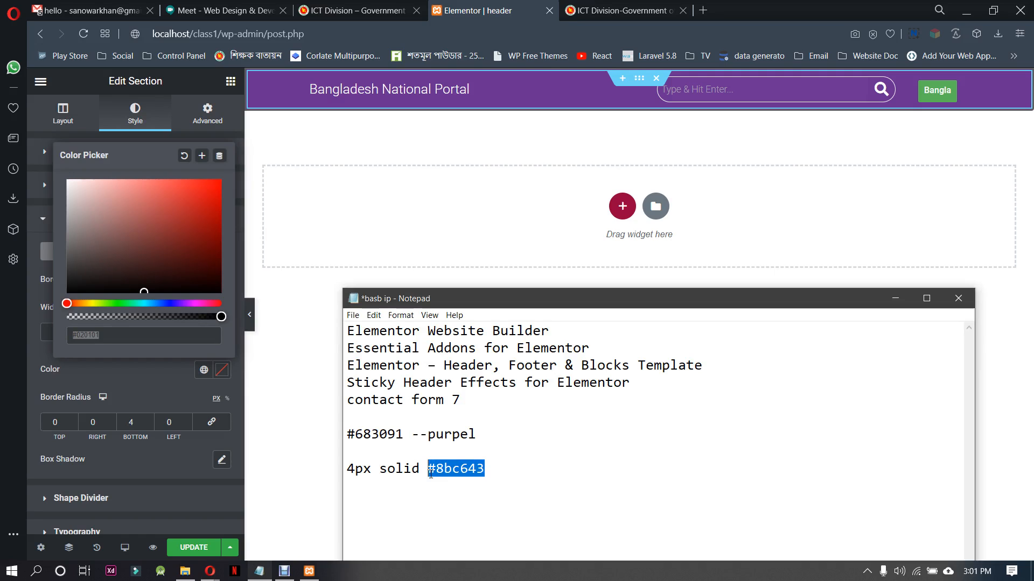
left_click(115, 335)
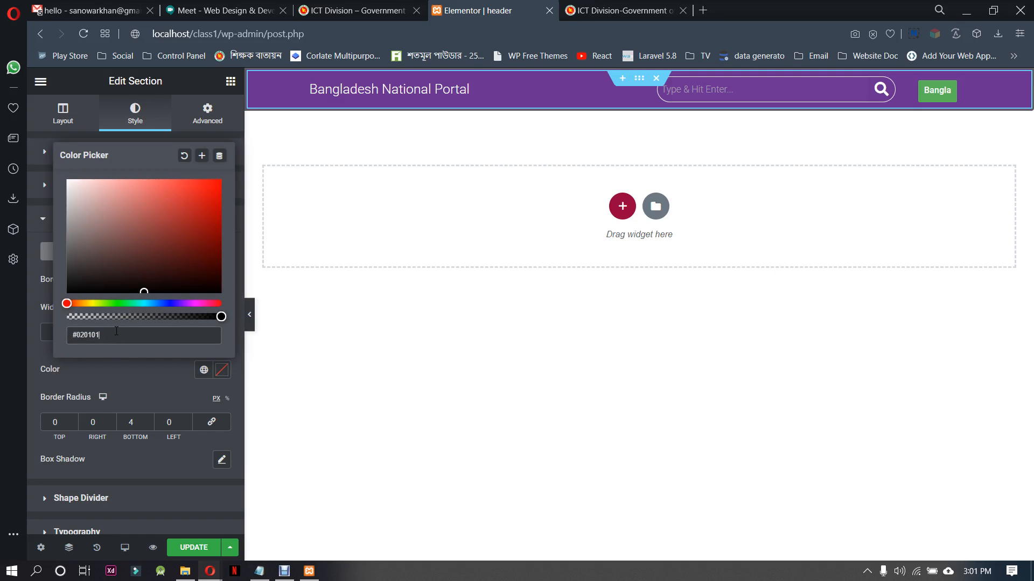
left_click_drag(115, 334, 67, 331)
key("ctrl+v")
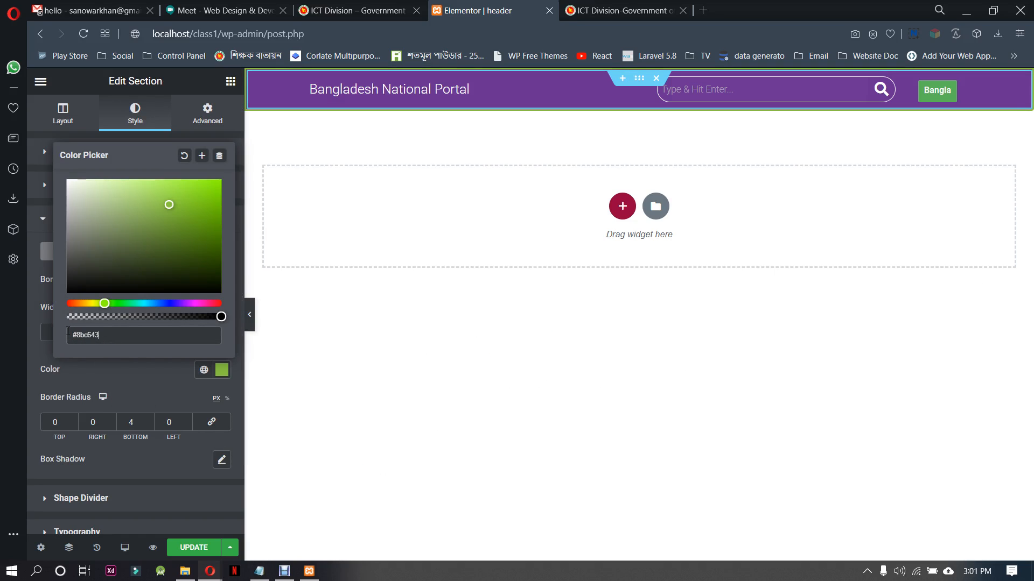
left_click(141, 379)
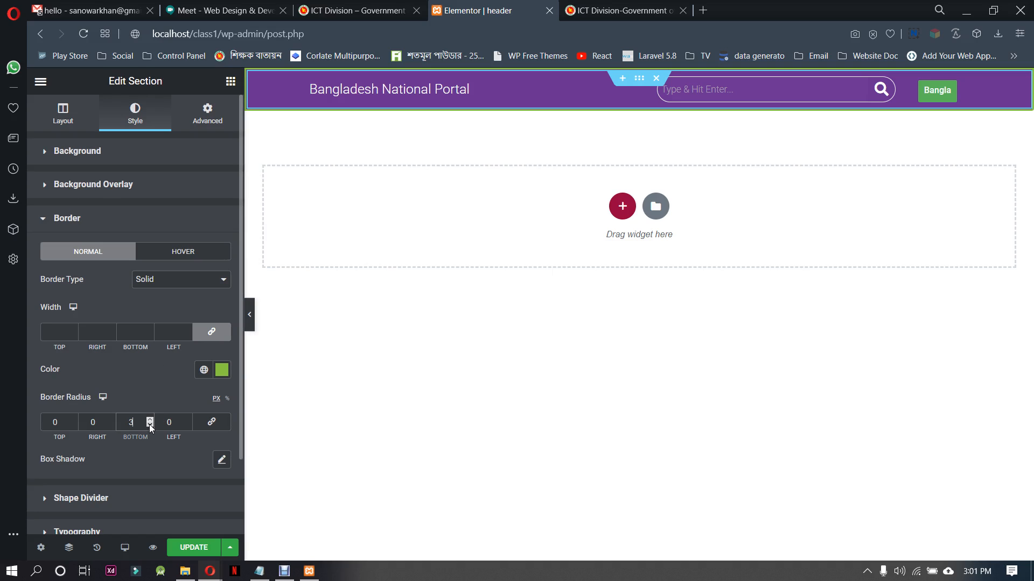
Set only the bottom border width to 4 px with the bottom radius reset to 0, and save the template
left_click(150, 332)
left_click(150, 329)
left_click(150, 329)
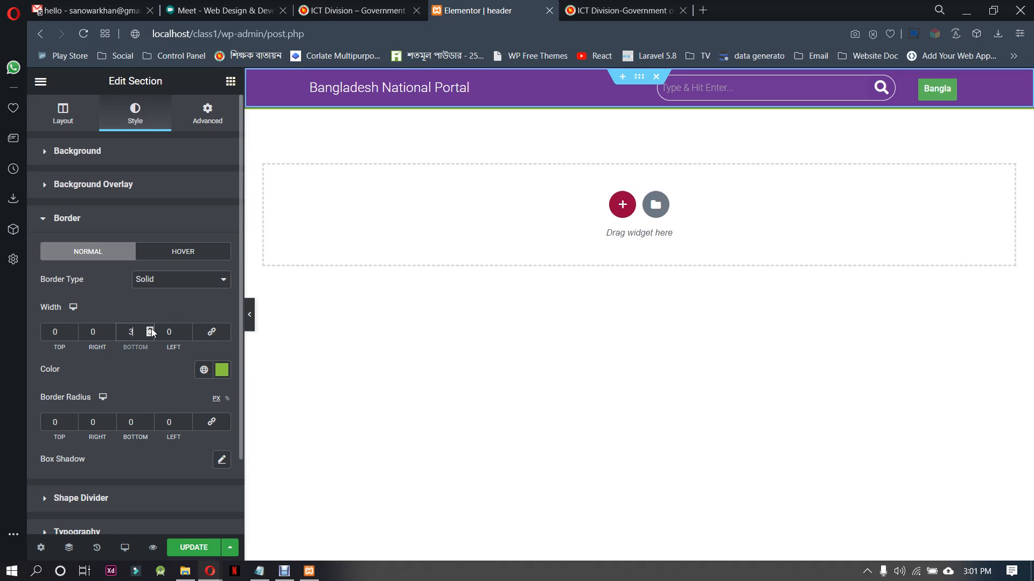
left_click(151, 328)
left_click(150, 329)
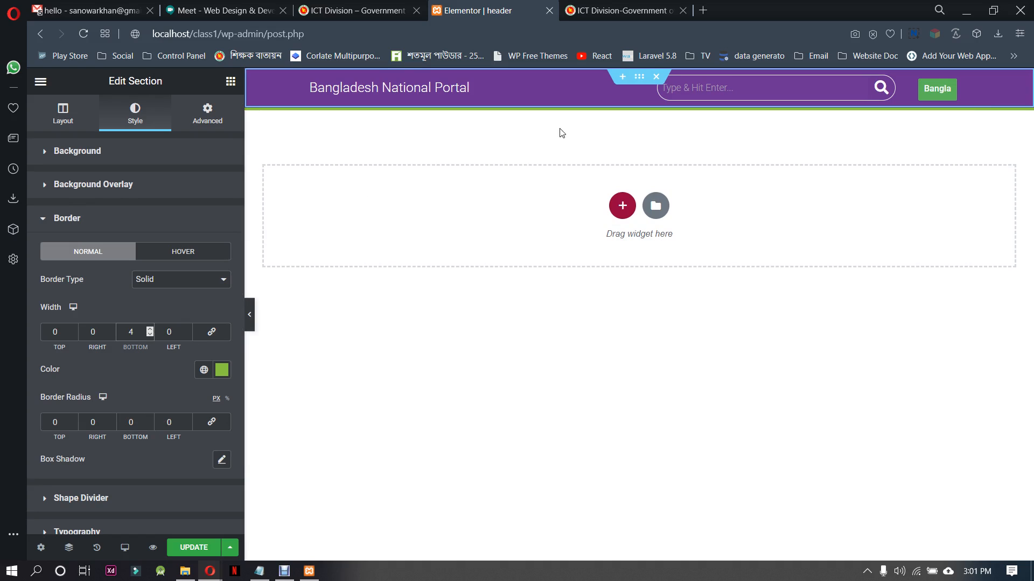
scroll(123, 382, "down", 2)
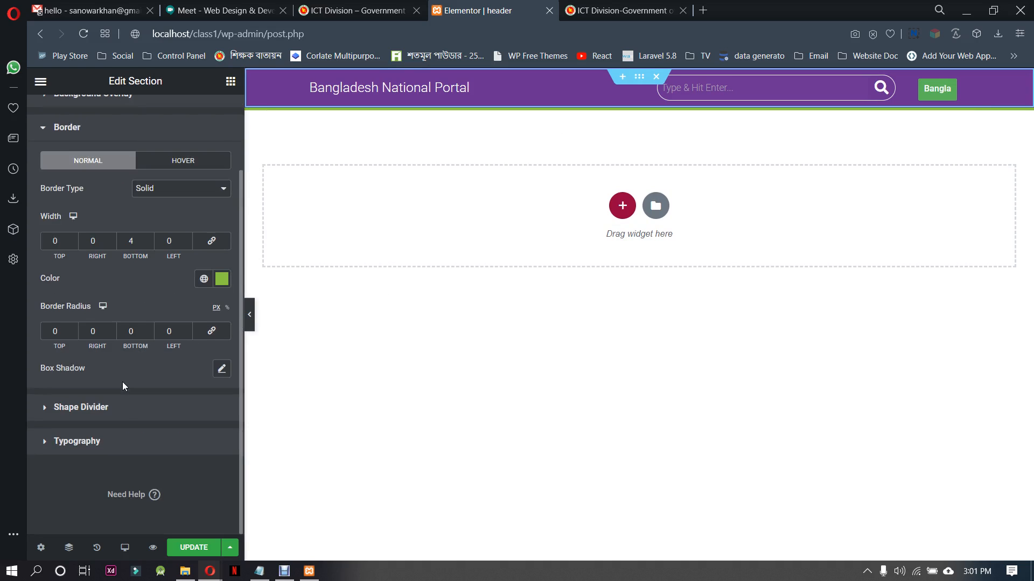
scroll(169, 464, "up", 2)
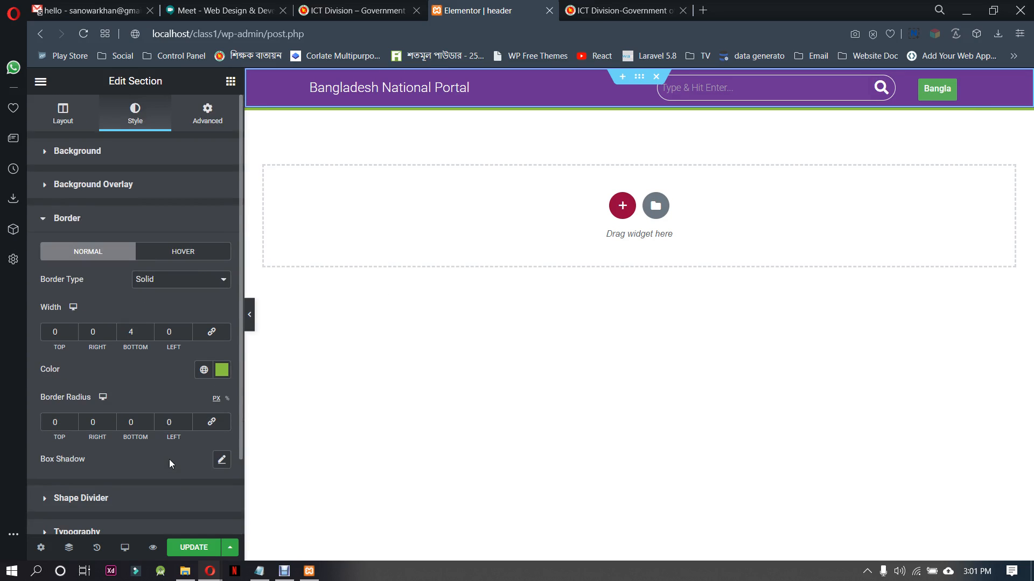
left_click(212, 554)
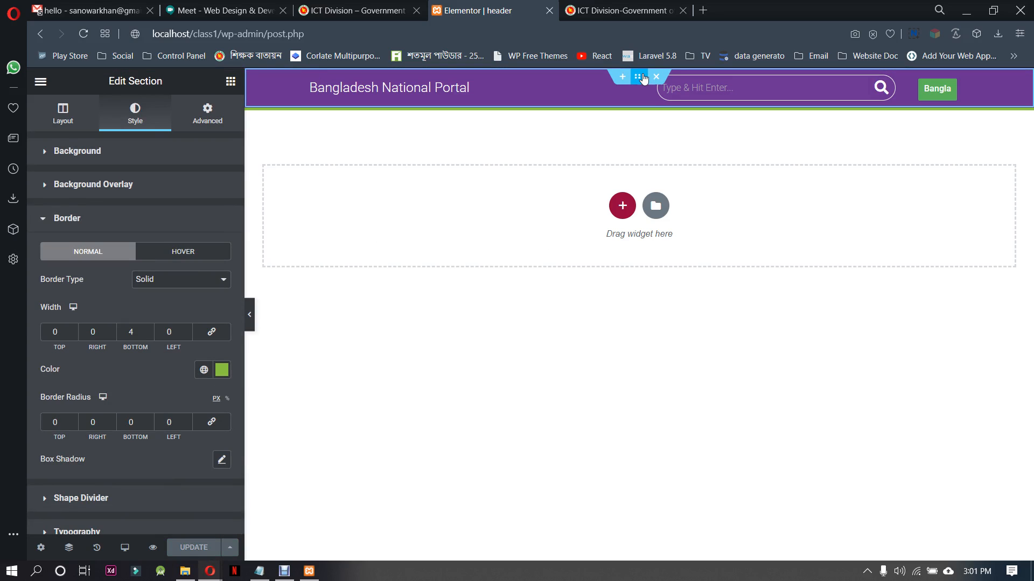
Clear the top bar section's custom boxed width and change its content width to Full Width
left_click(81, 128)
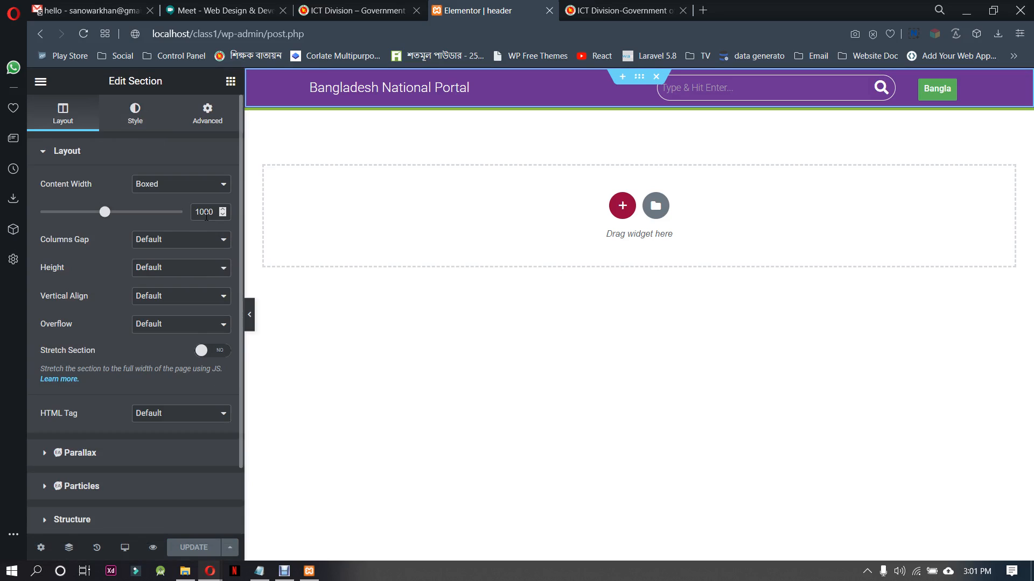
double_click(211, 211)
key("BackSpace")
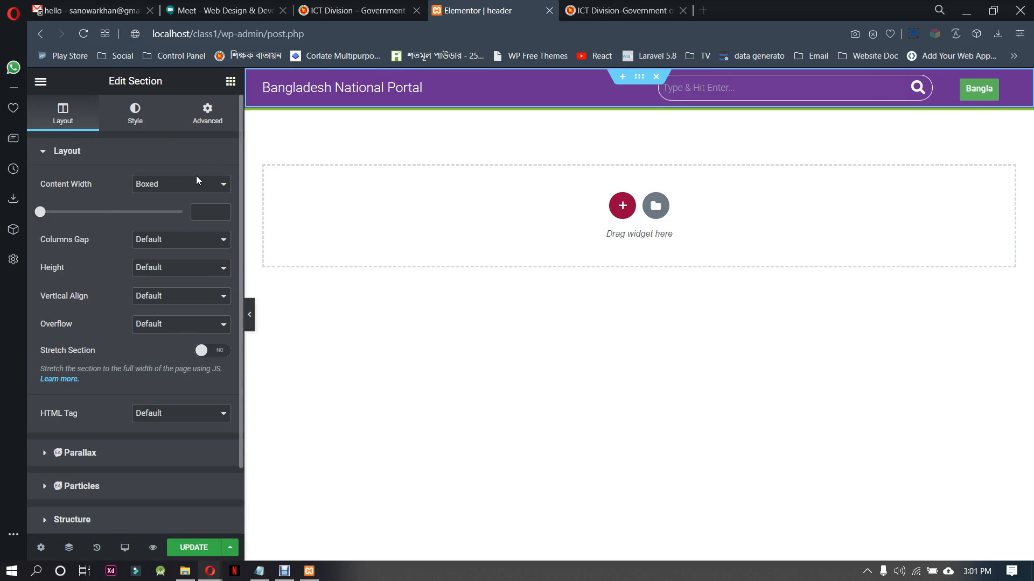
left_click(250, 316)
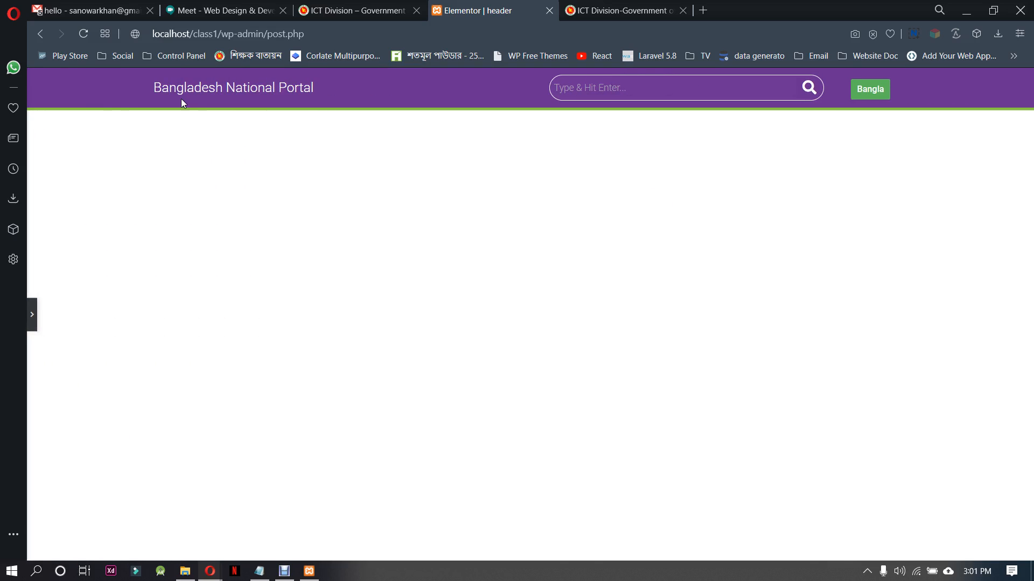
left_click(32, 315)
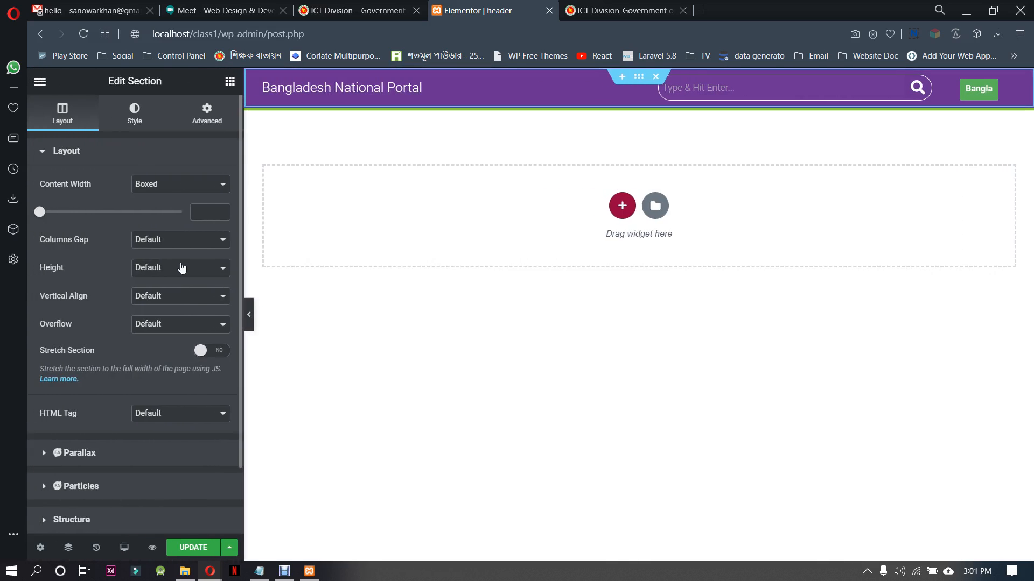
left_click(170, 187)
left_click(169, 206)
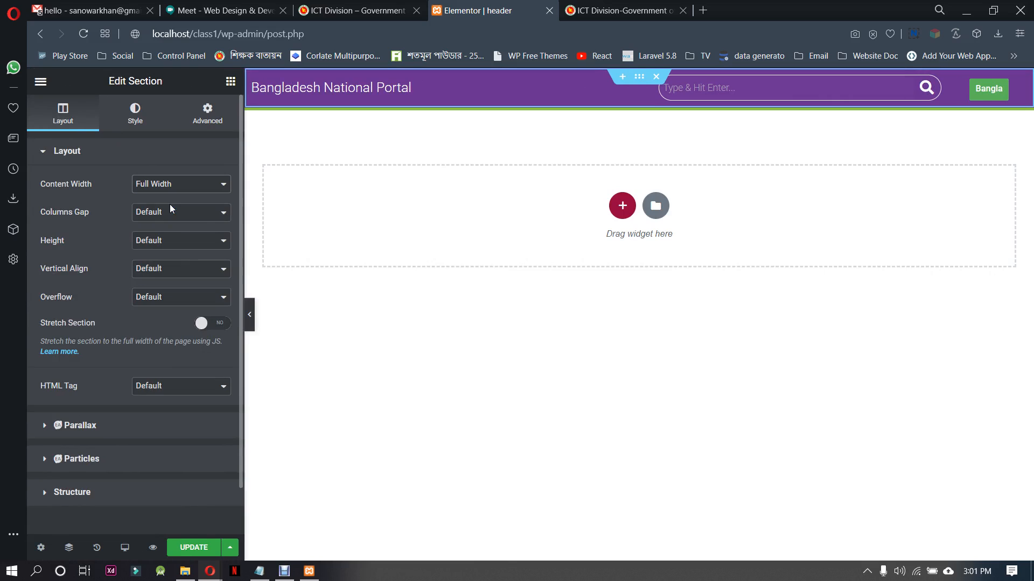
Preview the full-width top bar without the editing panel, and set its section's content width back to Boxed
left_click(249, 315)
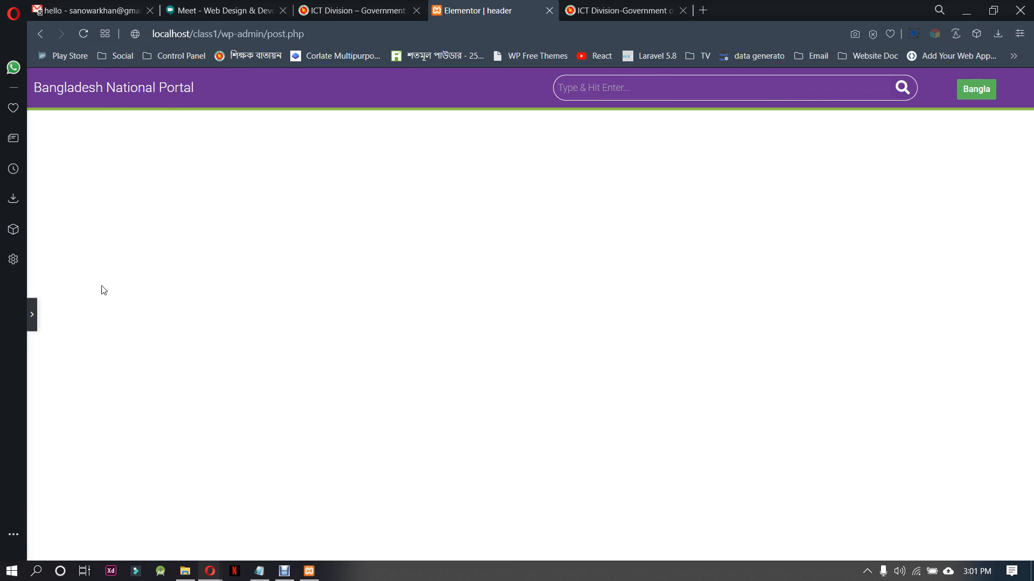
left_click(32, 314)
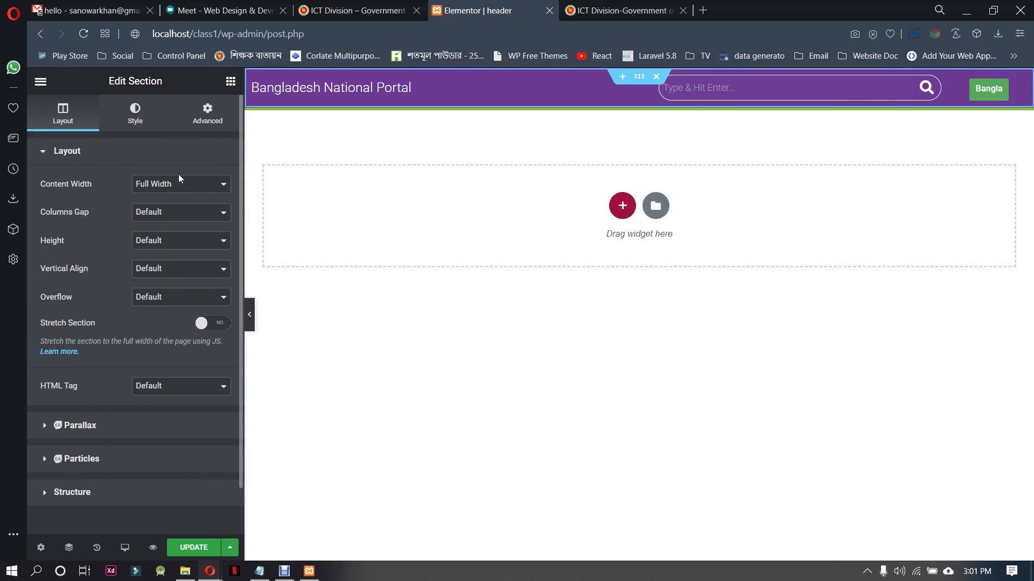
left_click(177, 159)
left_click(163, 157)
left_click(175, 184)
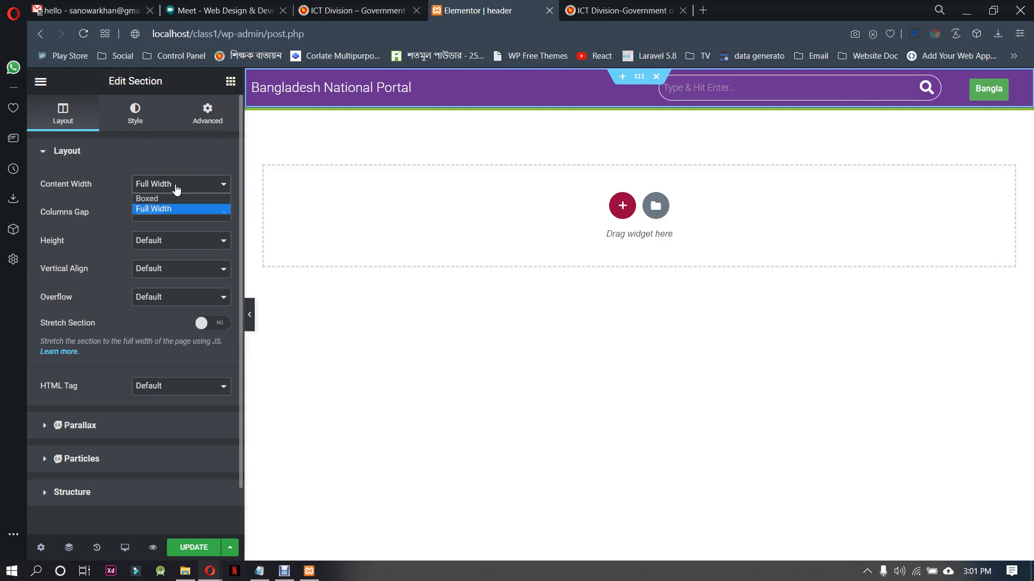
left_click(176, 198)
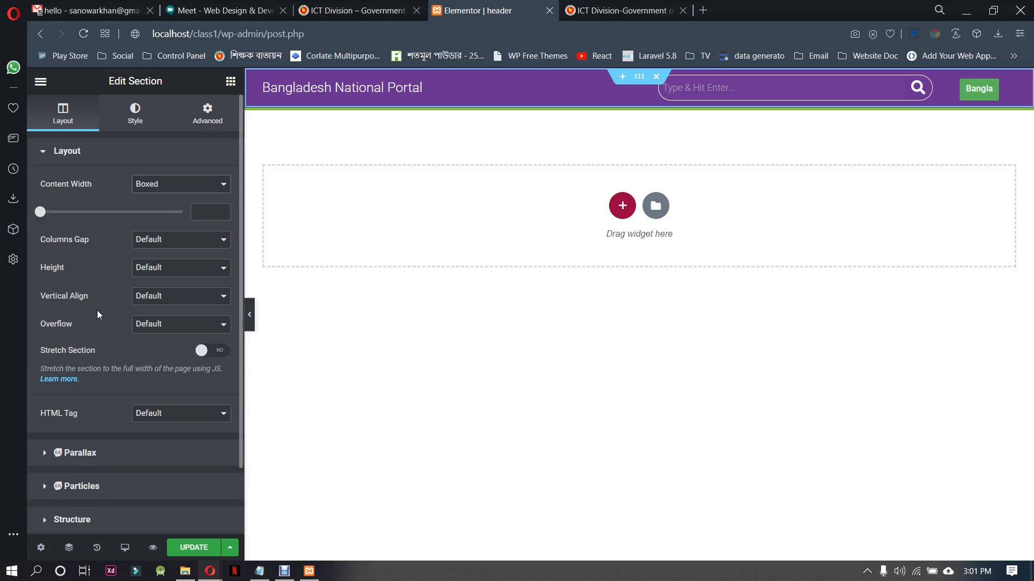
Try the No Gap columns gap on the top bar section and restore it to Default
left_click(146, 244)
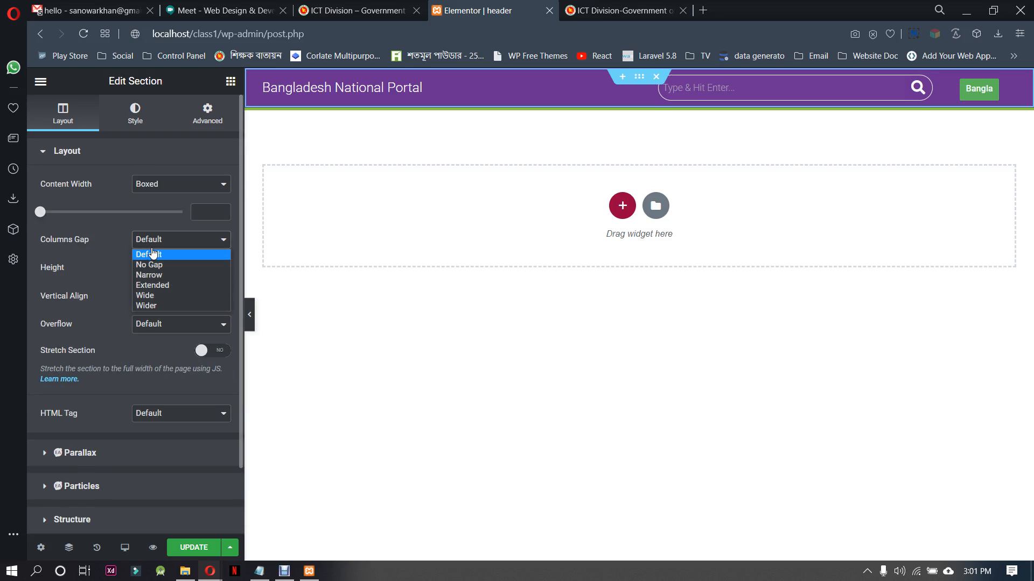
left_click(153, 266)
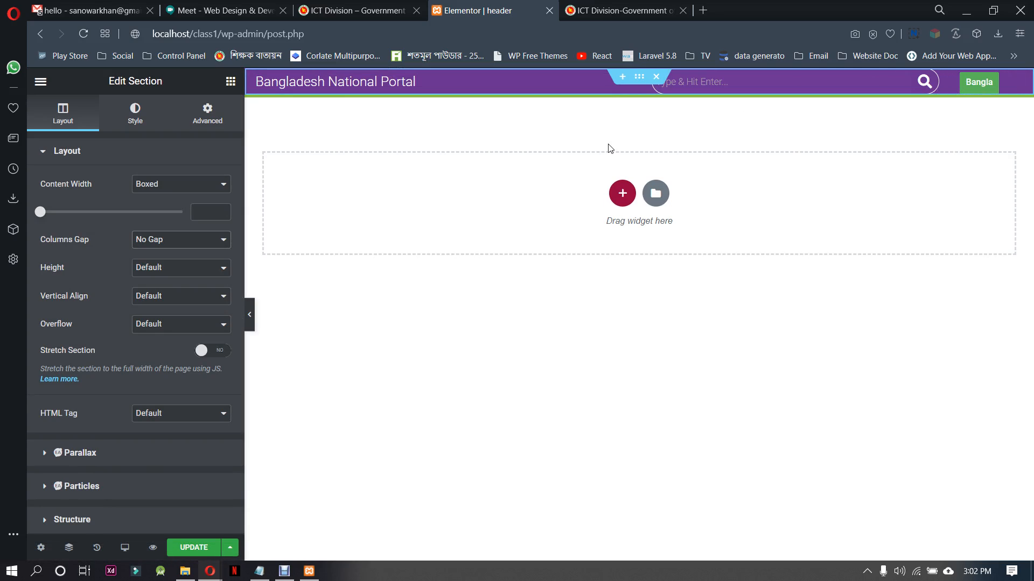
left_click(190, 240)
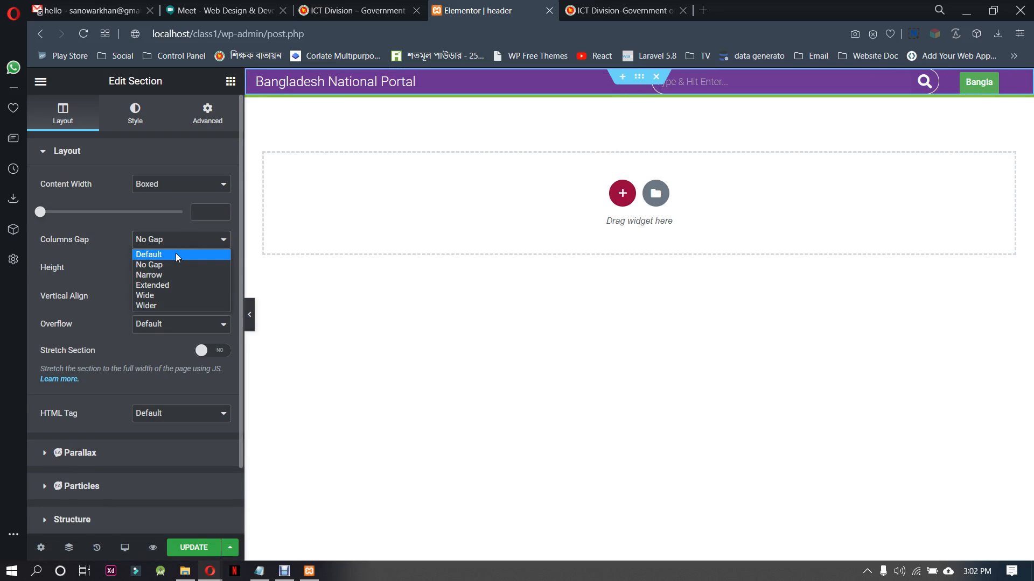
left_click(178, 256)
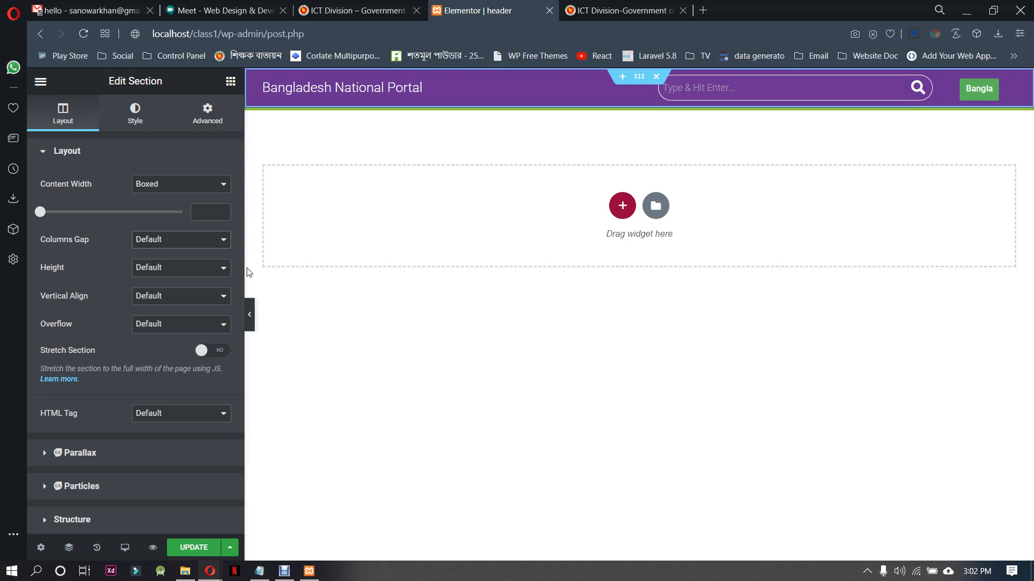
Set the top bar section's columns gap to Narrow and save the template
left_click(173, 243)
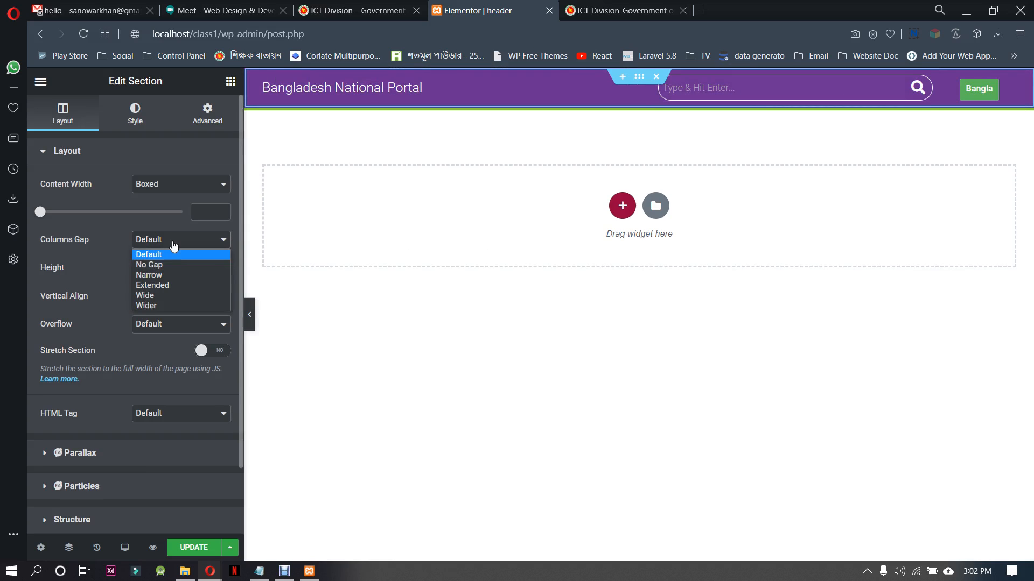
left_click(168, 274)
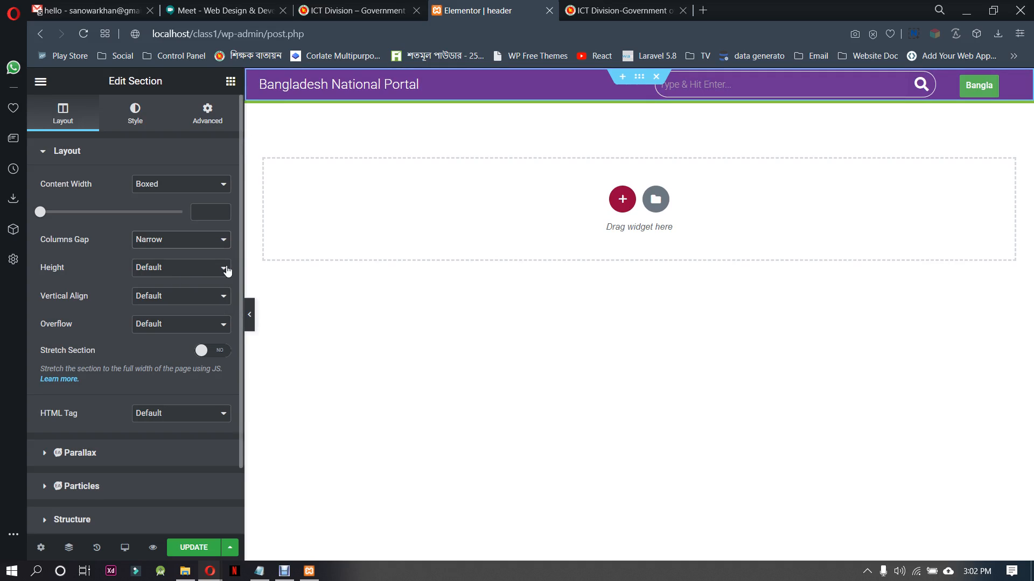
left_click(191, 548)
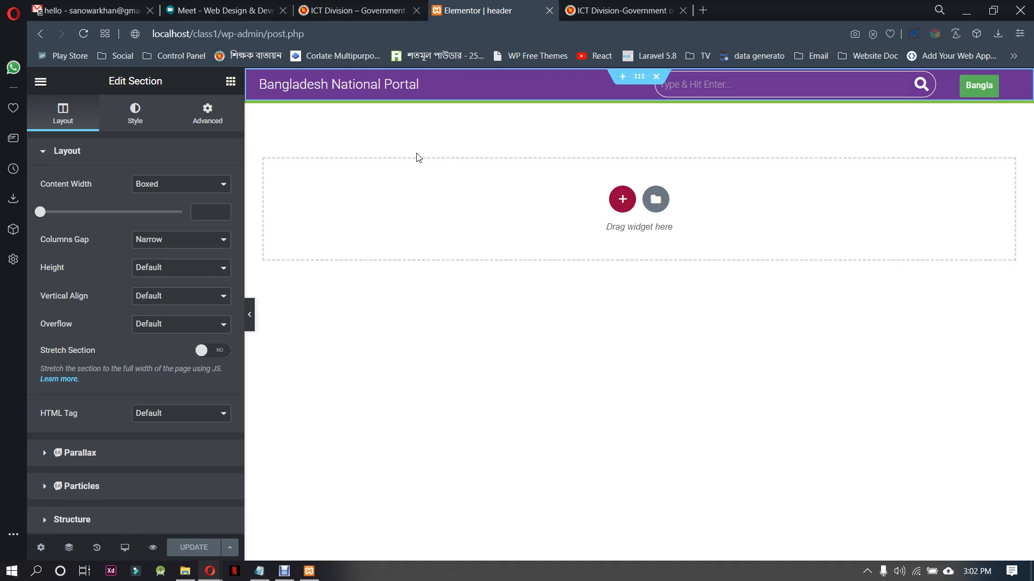
left_click(619, 11)
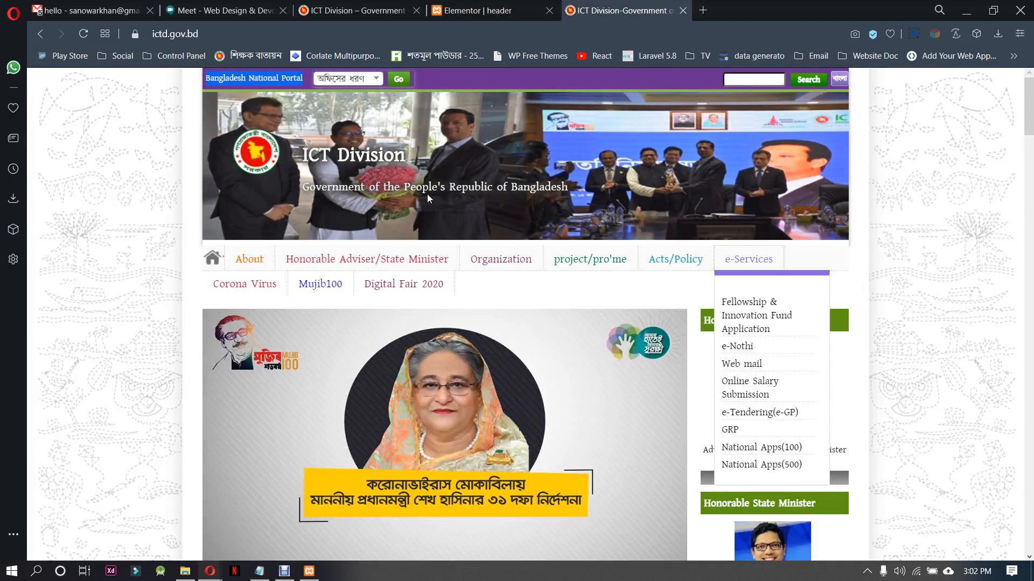
left_click(466, 11)
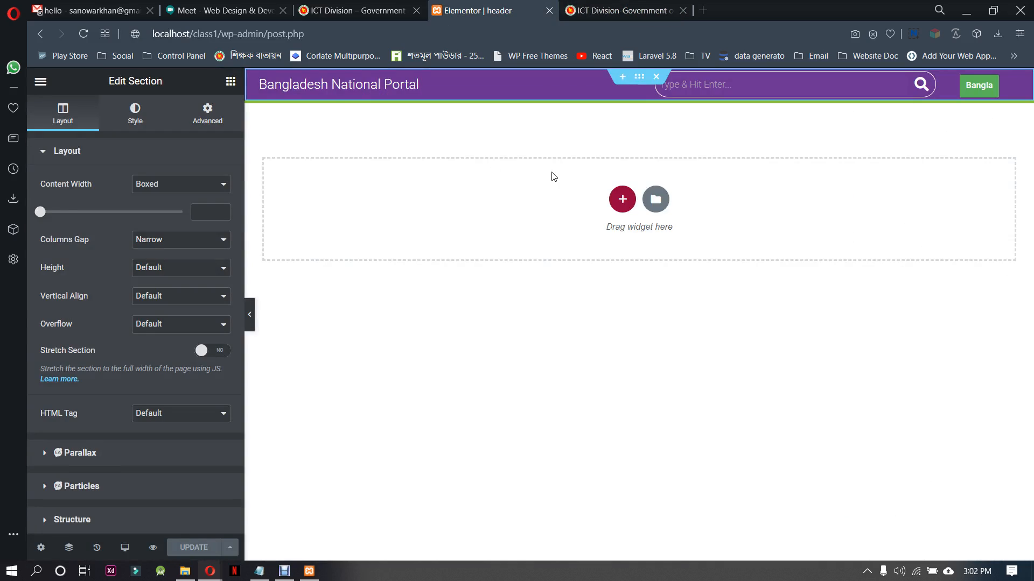
left_click(619, 198)
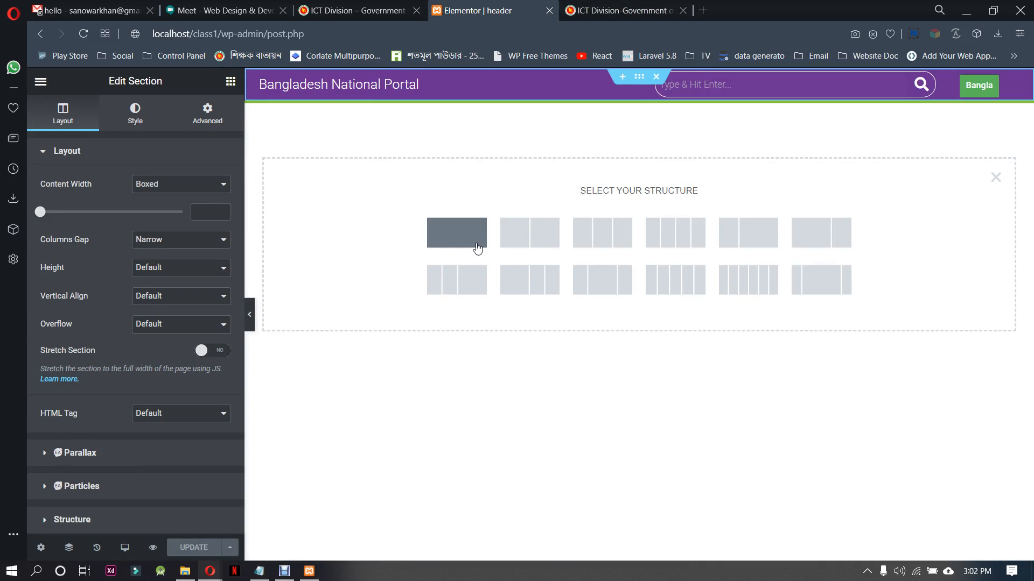
left_click(477, 248)
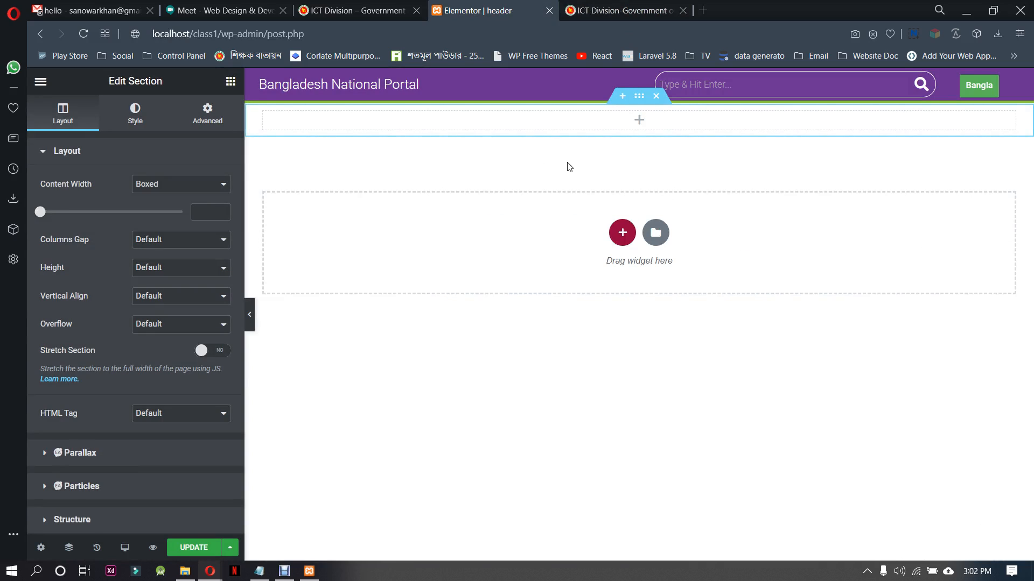
left_click(642, 124)
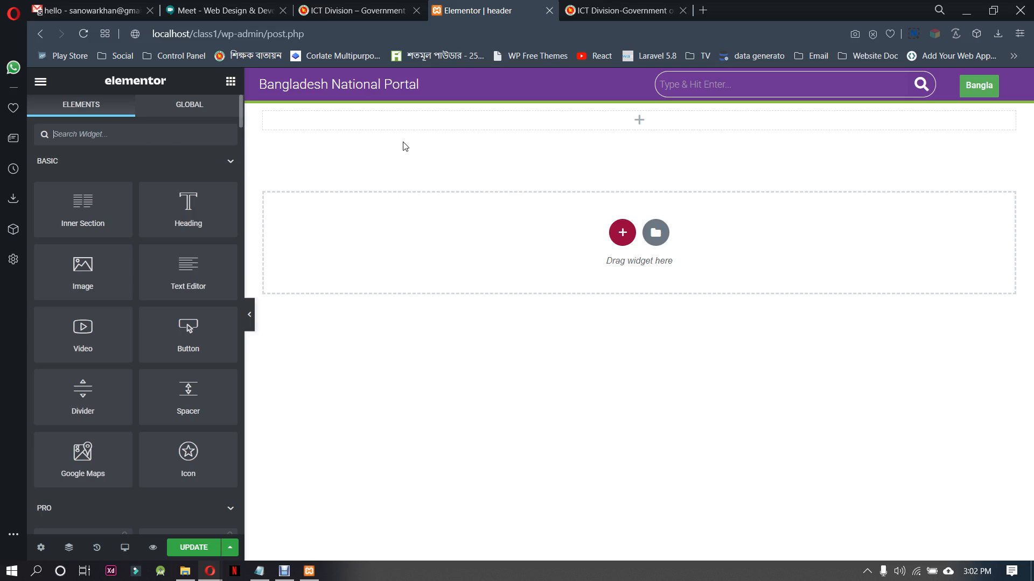
left_click(639, 96)
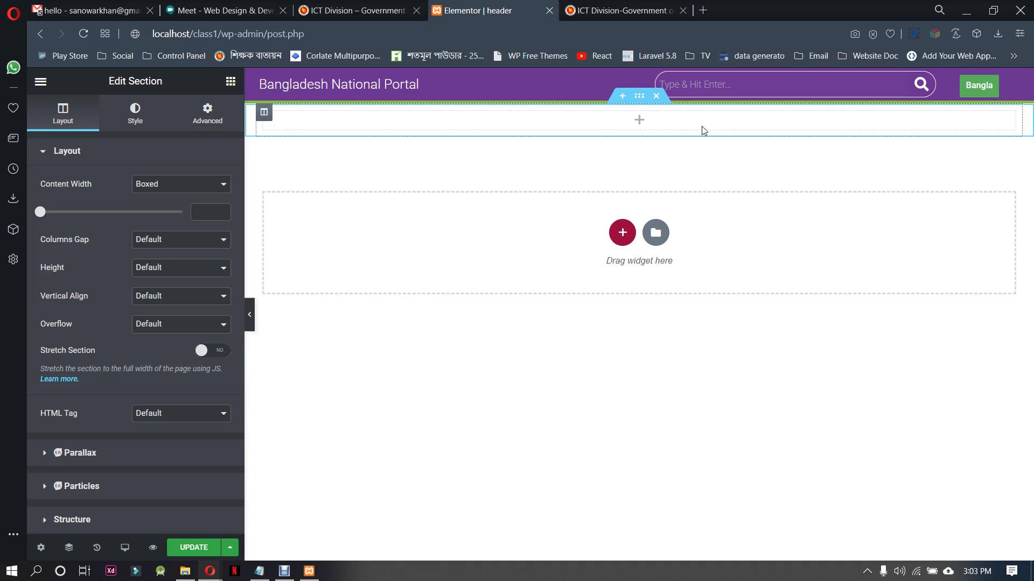
left_click(137, 120)
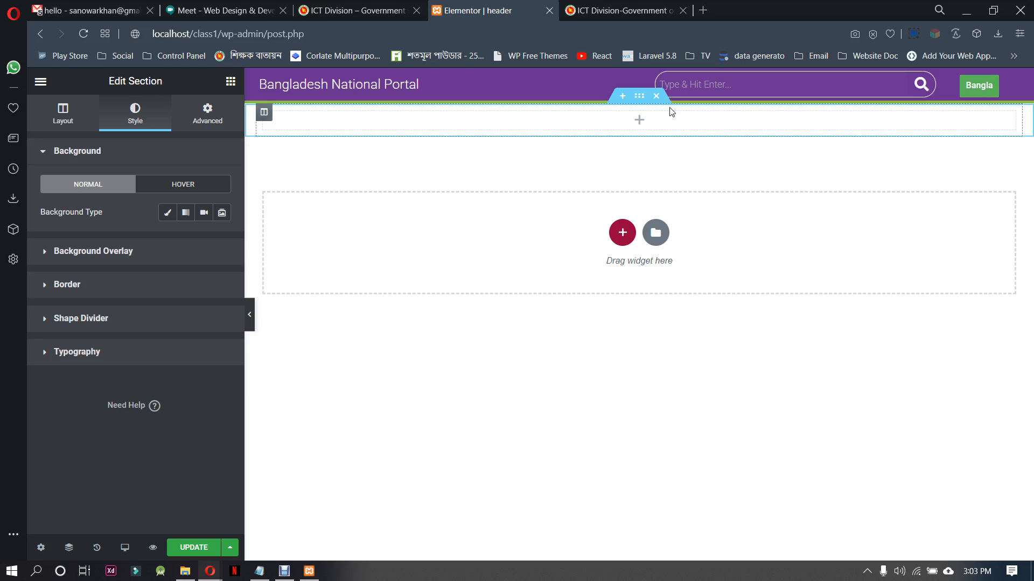
left_click(657, 97)
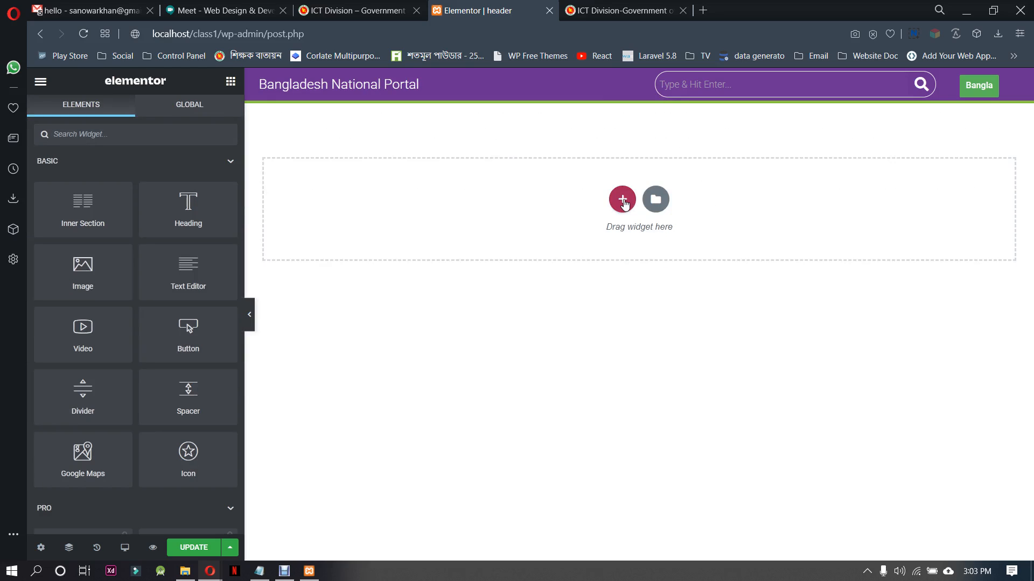
Add a single-column section below the top bar and set its background type to Slideshow
left_click(623, 201)
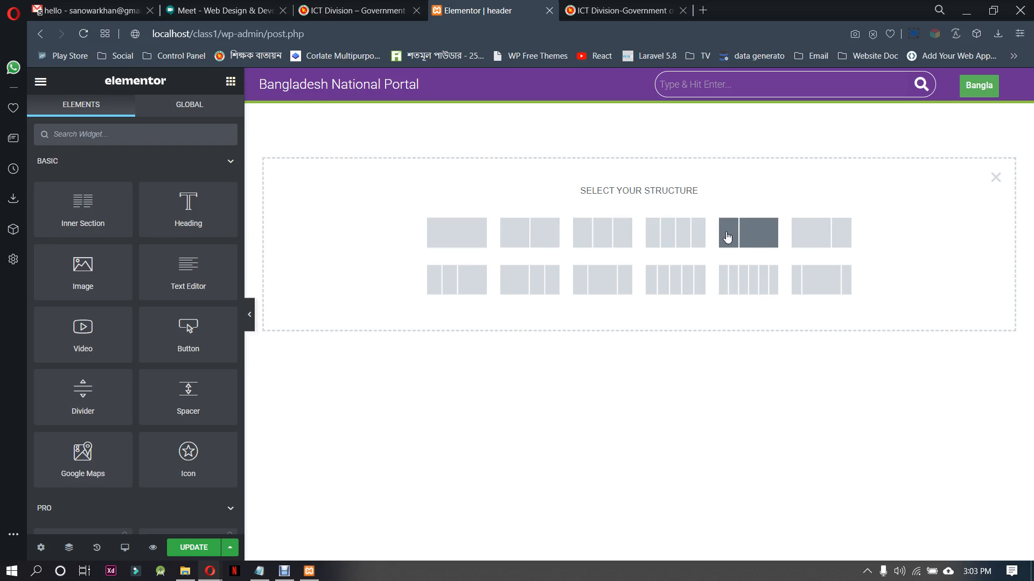
left_click(466, 239)
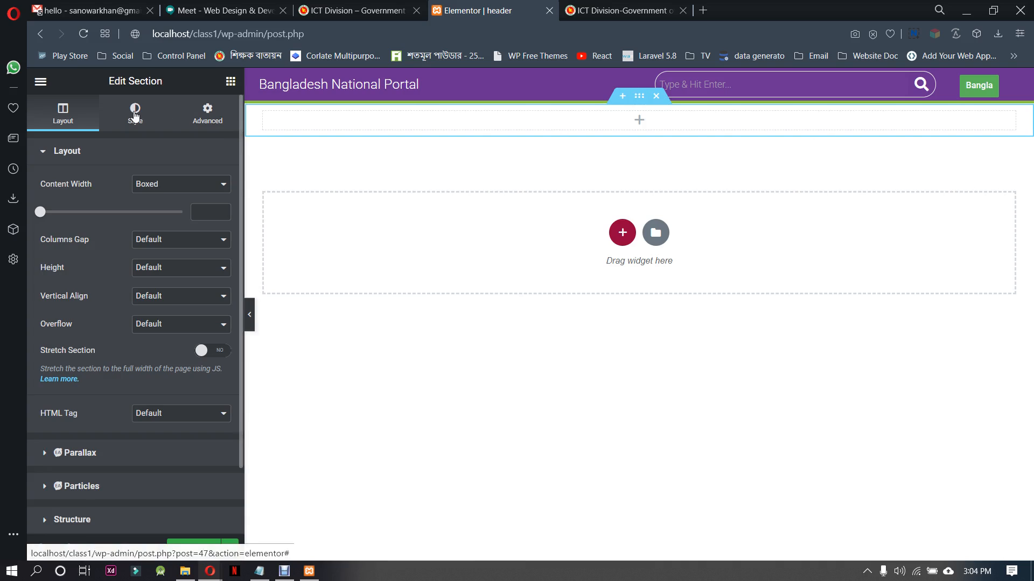
left_click(135, 115)
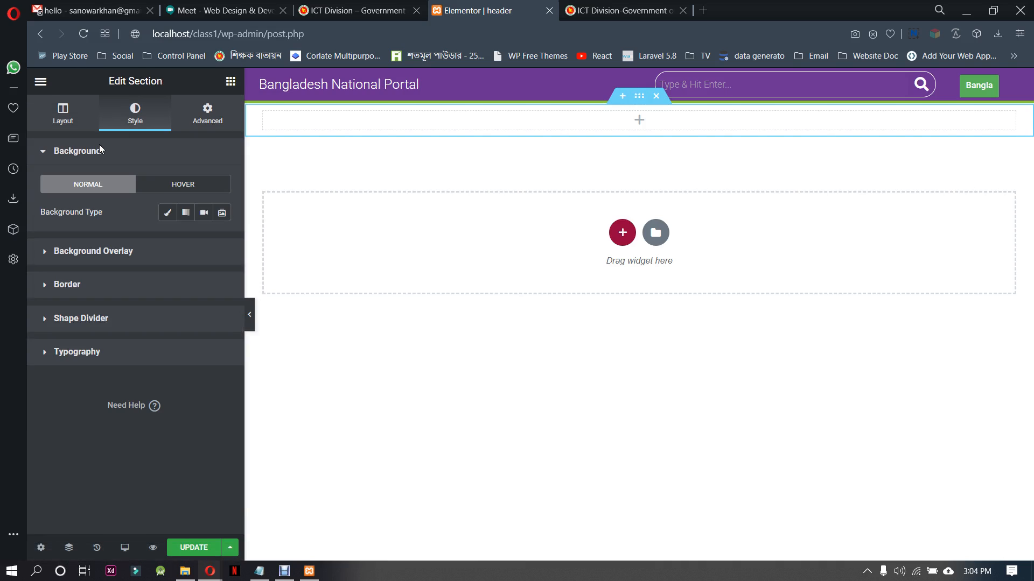
left_click(222, 214)
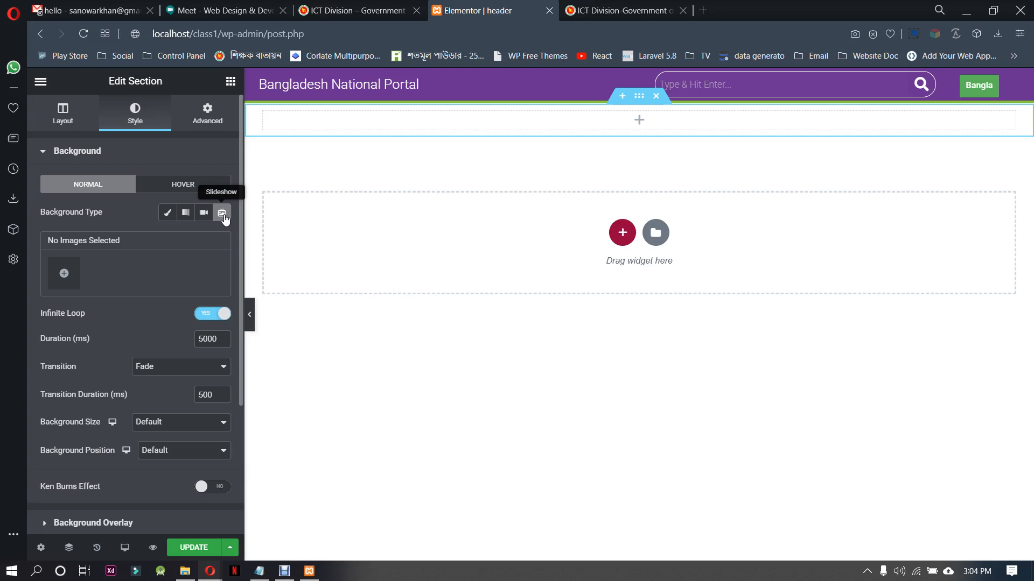
Upload Banner1, Banner2, banner4, Check1 and wsis prize from the Desktop's TW > TW-7-day9 folder for the section's slideshow
left_click(63, 274)
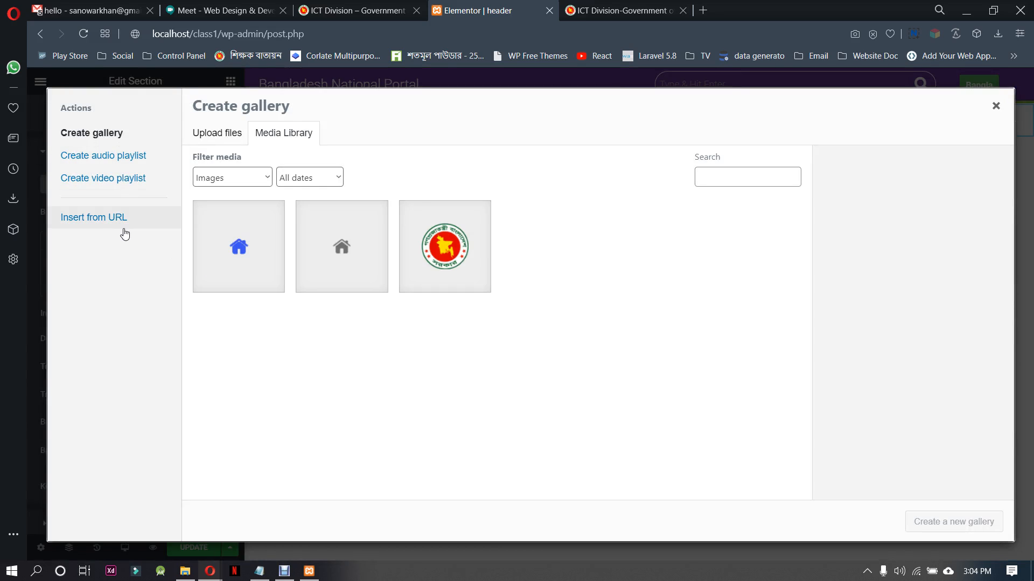
left_click(206, 137)
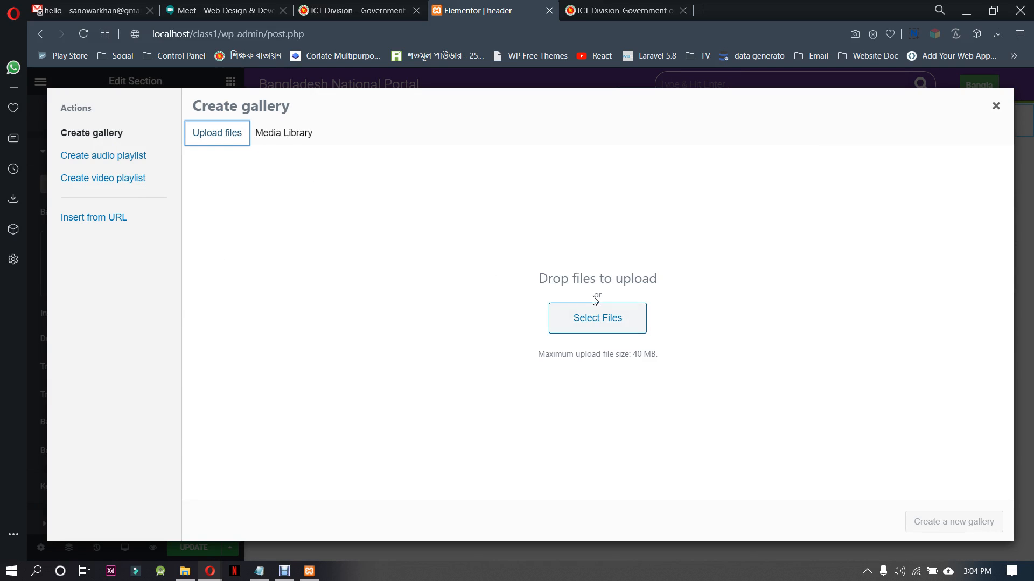
left_click(604, 326)
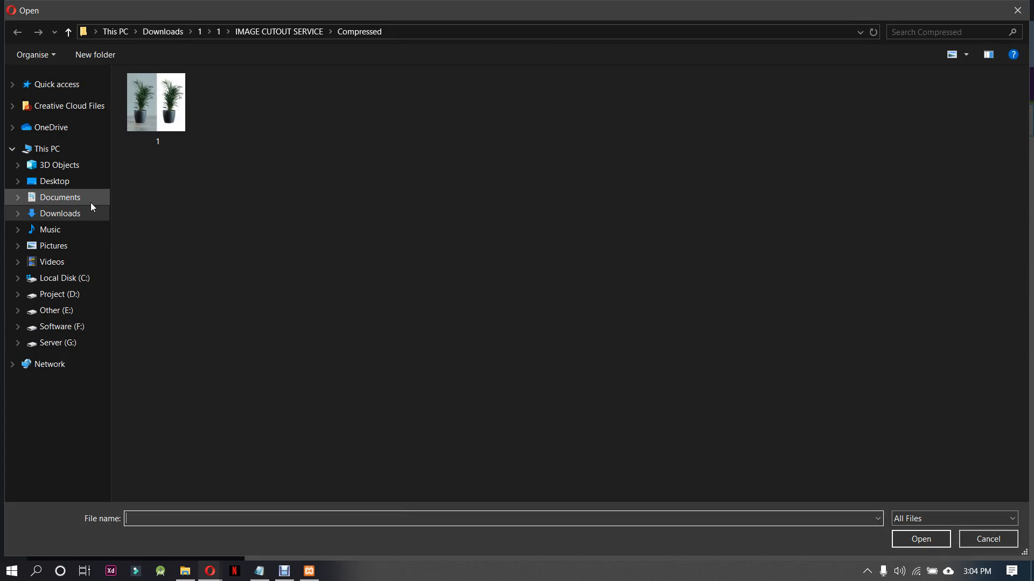
left_click(54, 182)
double_click(694, 132)
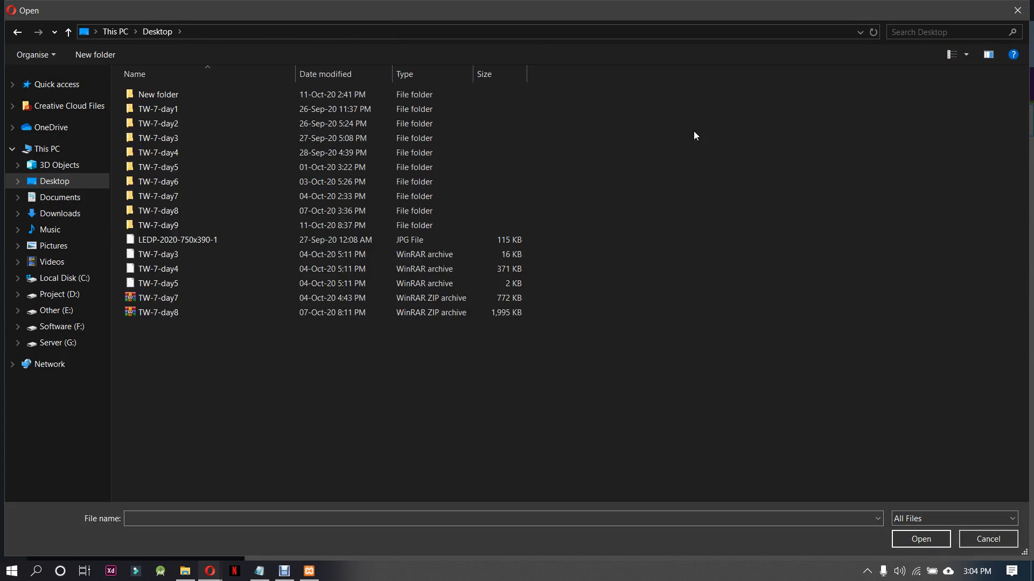
left_click(192, 226)
double_click(192, 225)
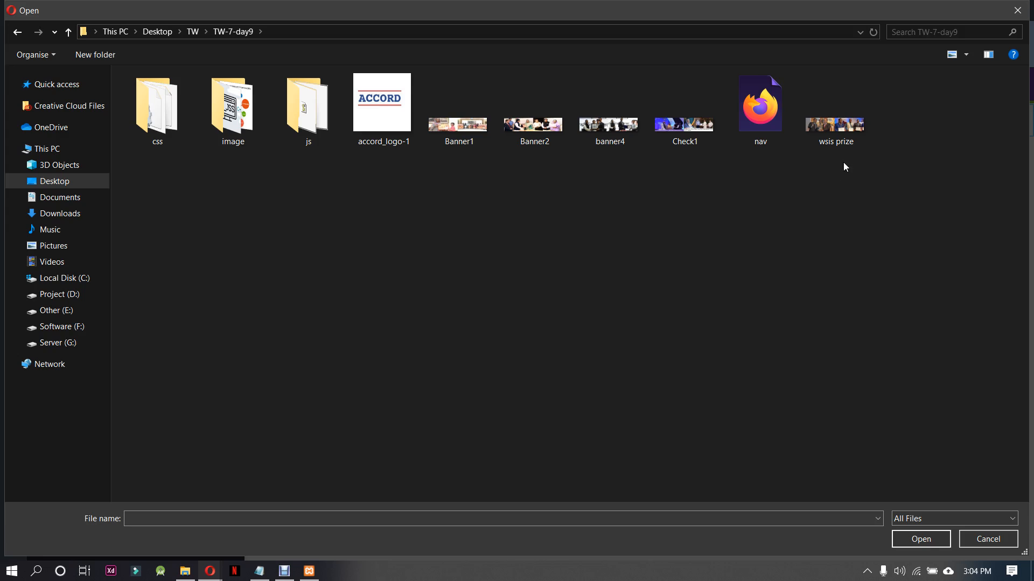
left_click(846, 141)
left_click(688, 141, "ctrl")
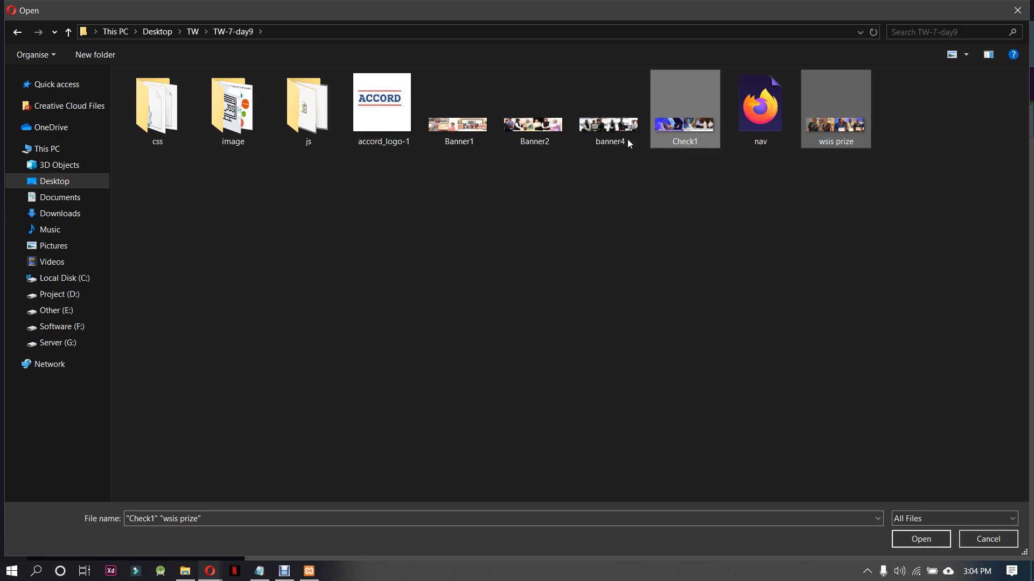
left_click(625, 139, "ctrl")
left_click(543, 136, "ctrl")
left_click(481, 140, "ctrl")
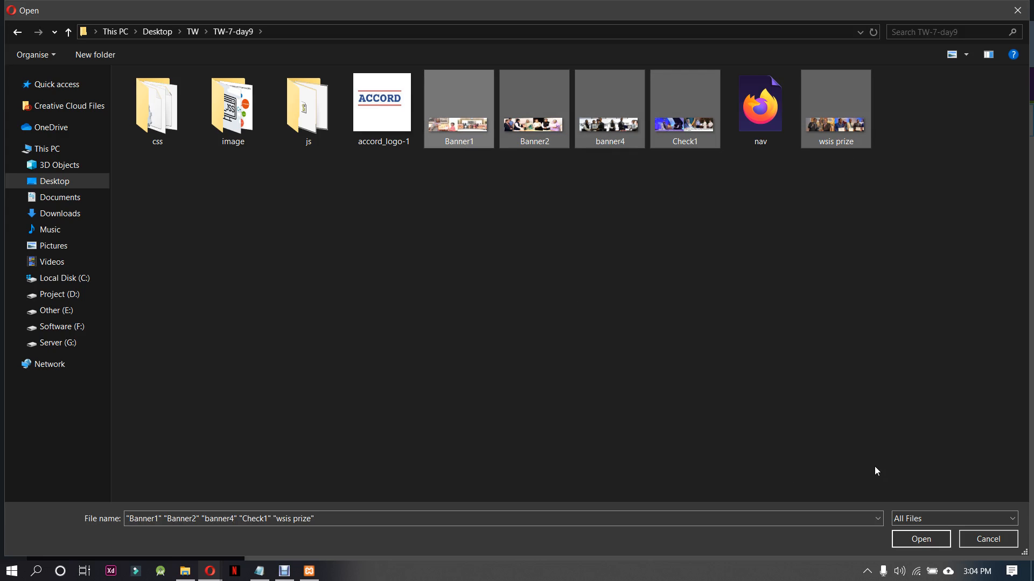
left_click(920, 538)
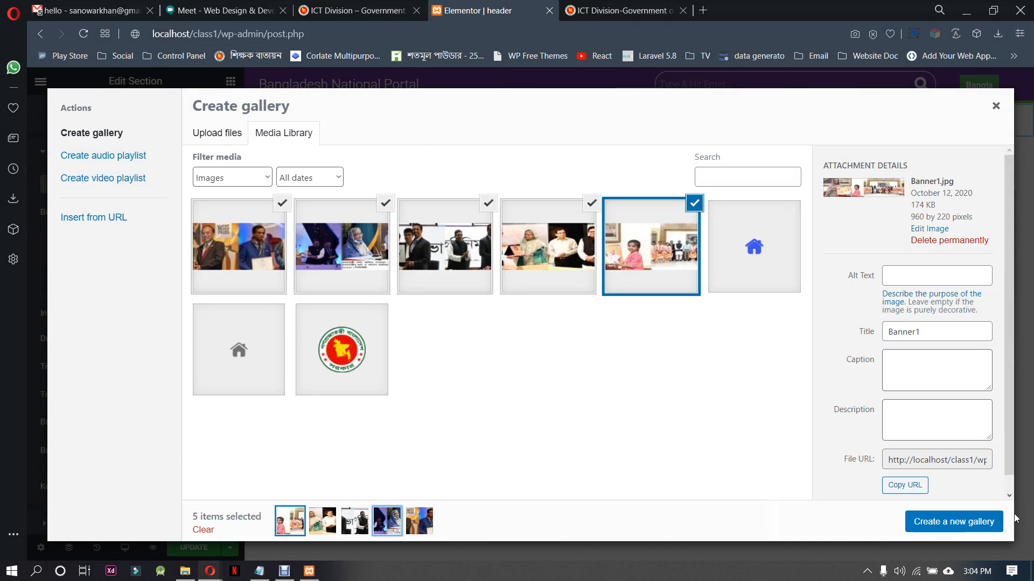
Create a gallery from the five uploaded images with Check1 moved first, insert it as the slideshow, and compare with the ICT Division site's banner
left_click(971, 526)
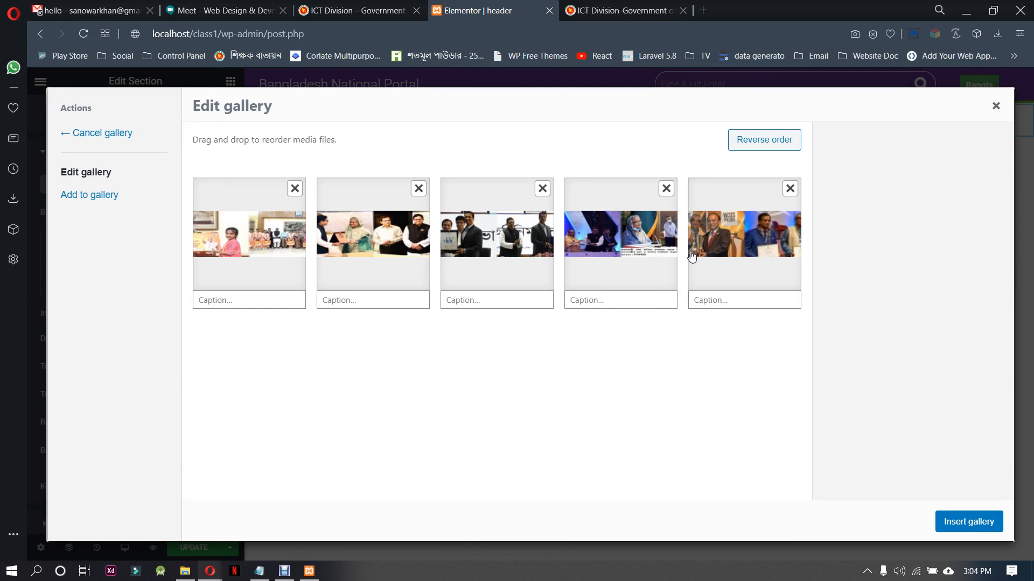
left_click_drag(625, 236, 291, 242)
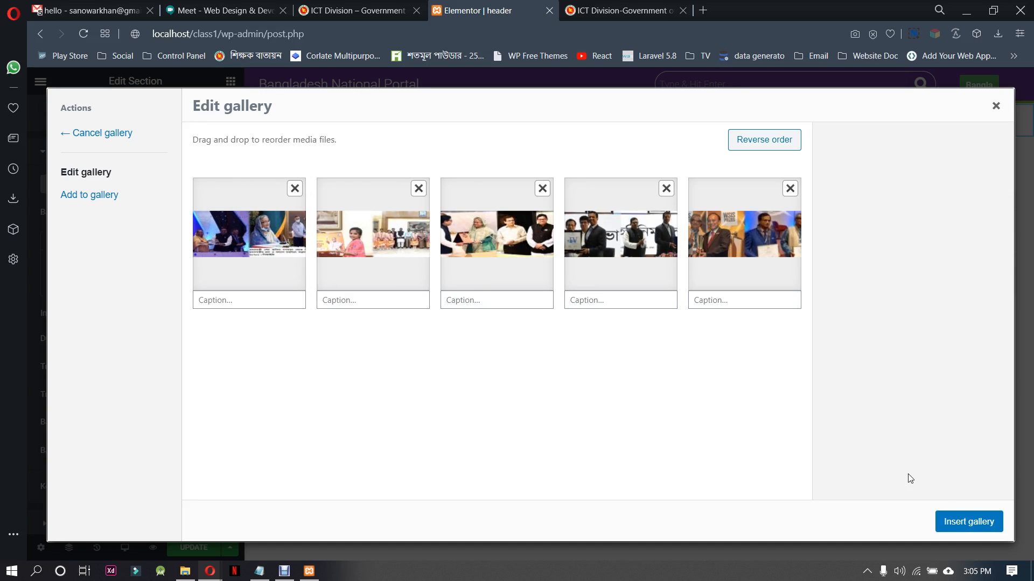
left_click(958, 523)
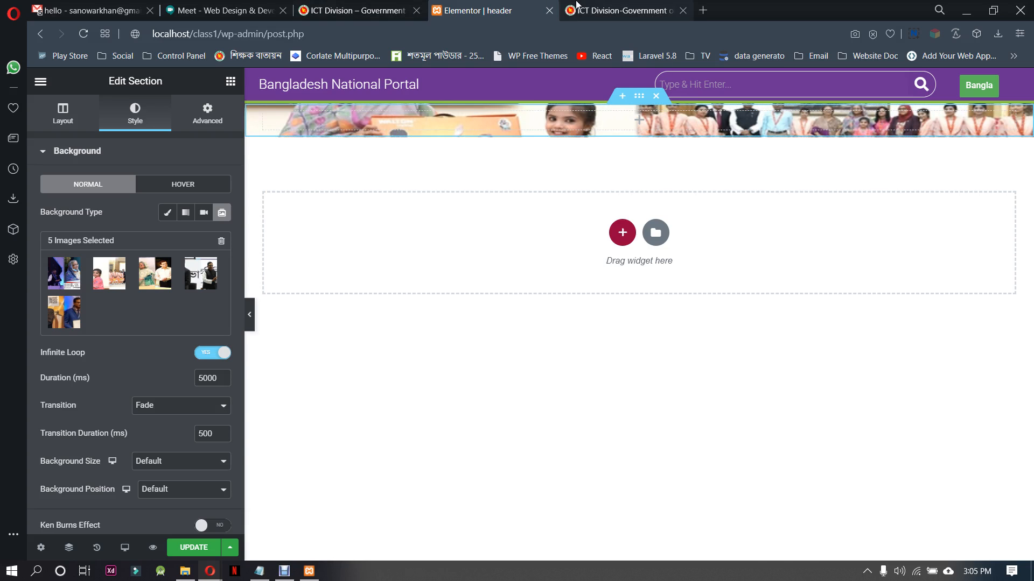
left_click(620, 11)
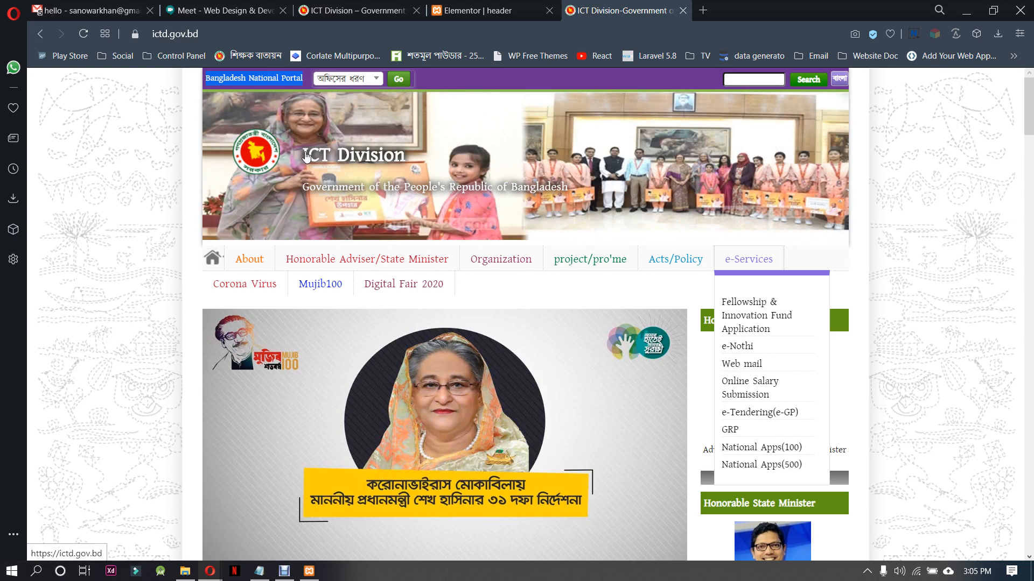
Copy the title "ICT Division Government of the People's Republic of Bangladesh" from the ICT Division site's banner and return to the Elementor header template
left_click_drag(301, 152, 583, 183)
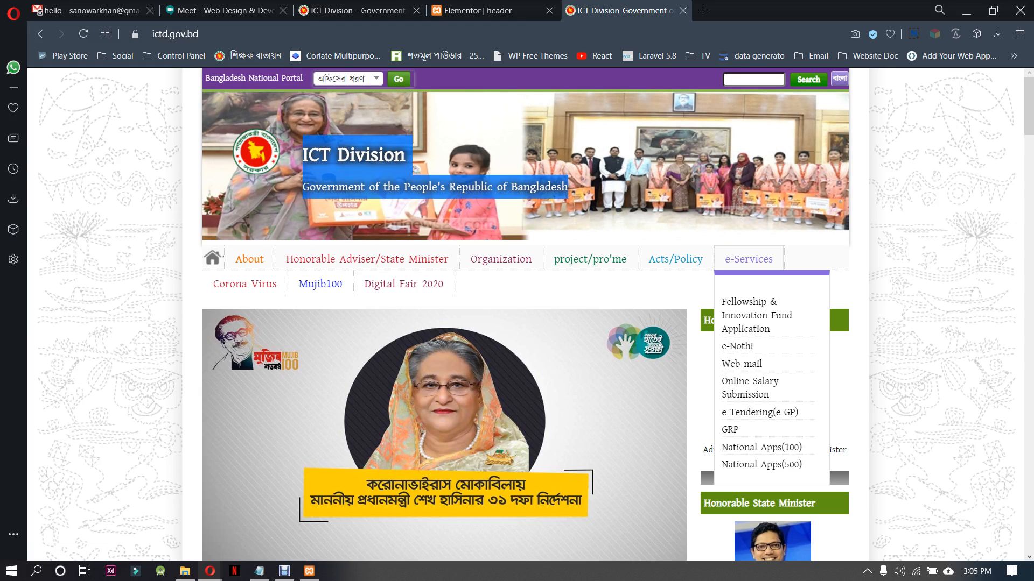
left_click(454, 132)
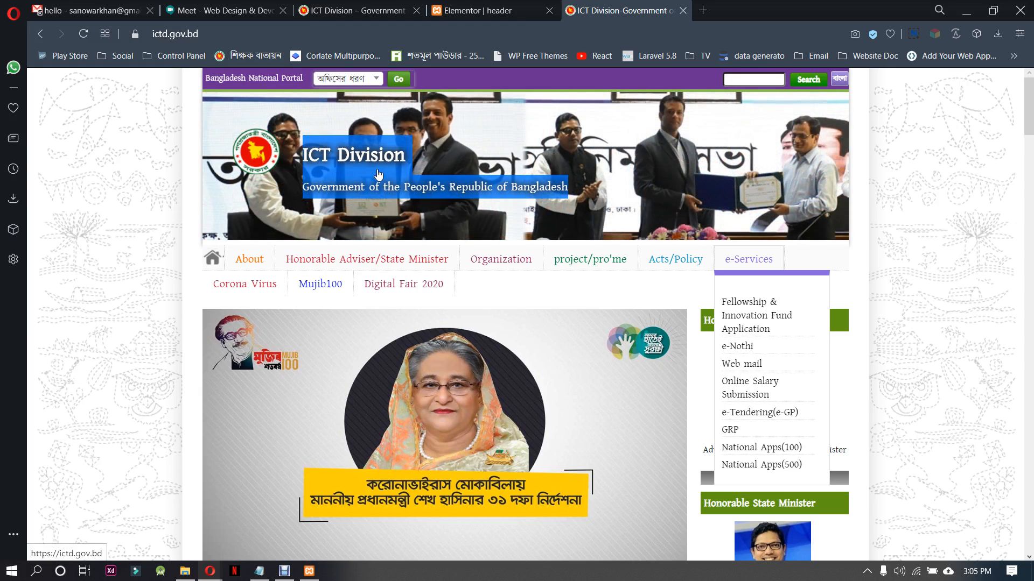
left_click(513, 7)
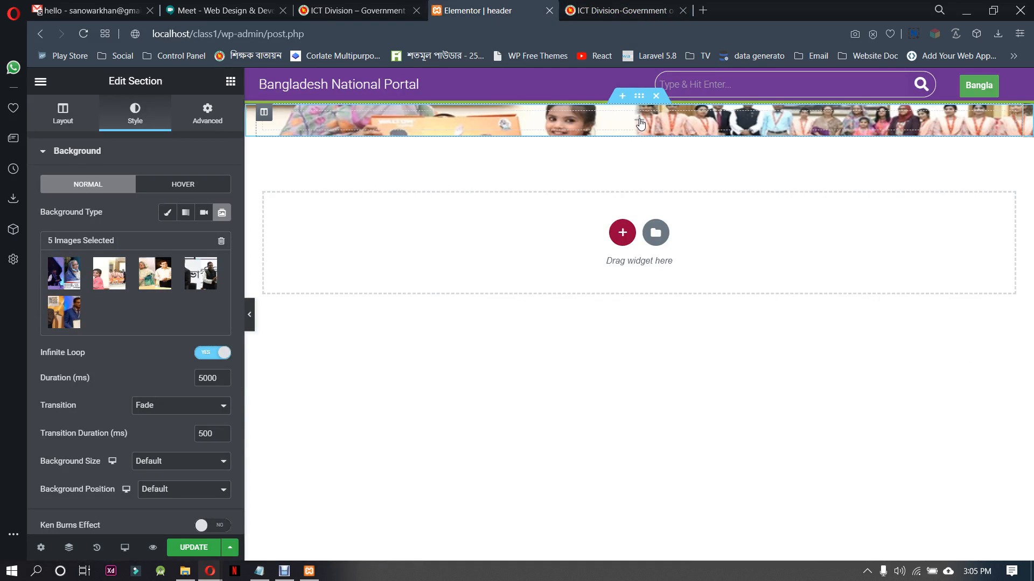
Add an Image widget to the slideshow banner section and insert logo.png from the media library
left_click(394, 254)
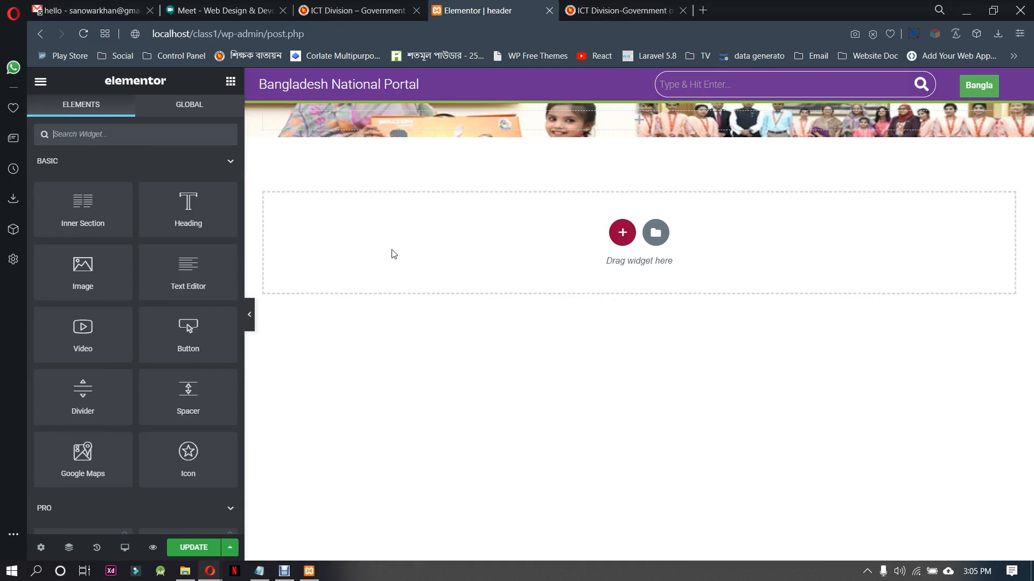
left_click(120, 133)
type("ima")
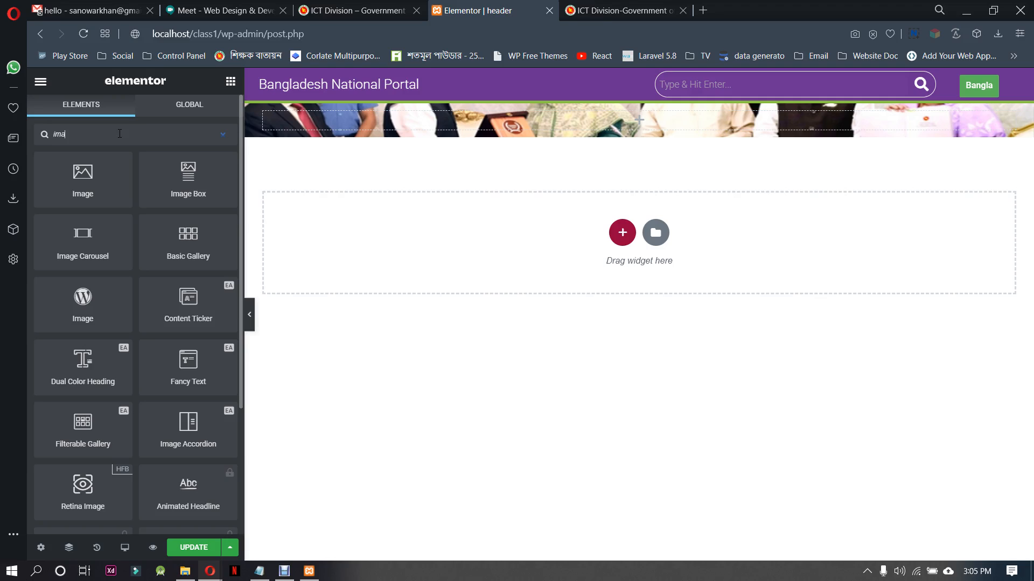
left_click_drag(83, 173, 593, 160)
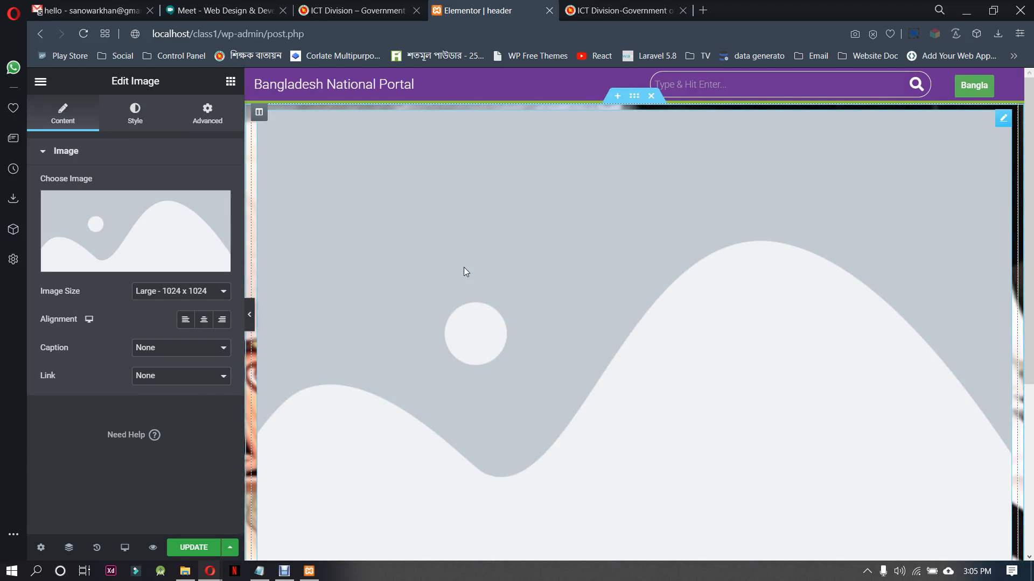
left_click(159, 241)
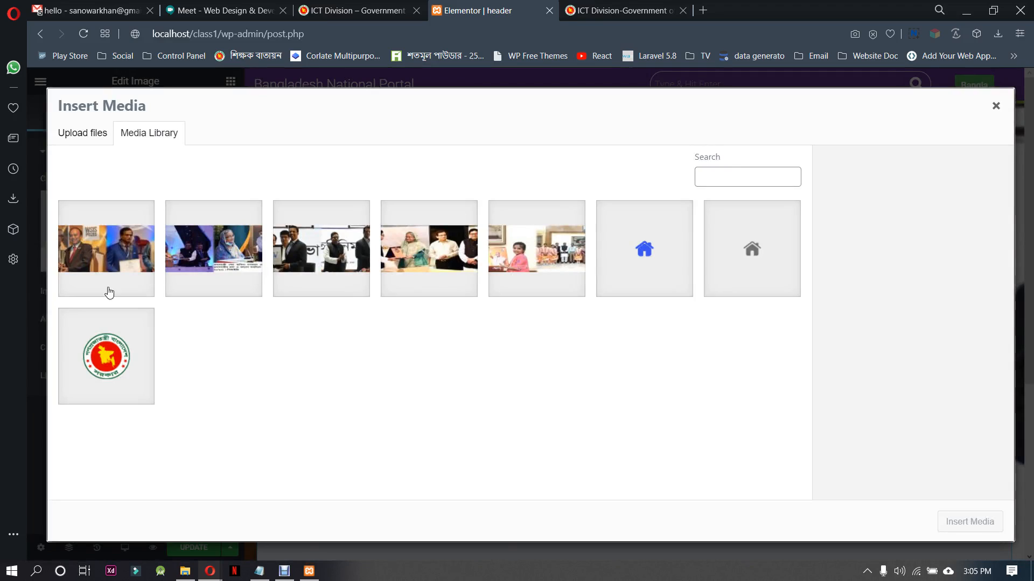
left_click(114, 343)
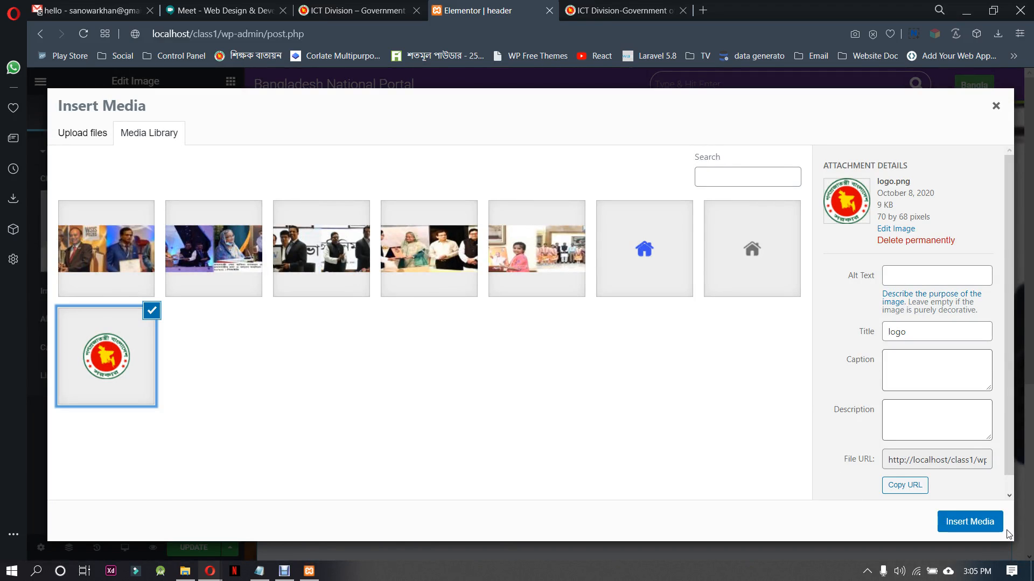
left_click(996, 106)
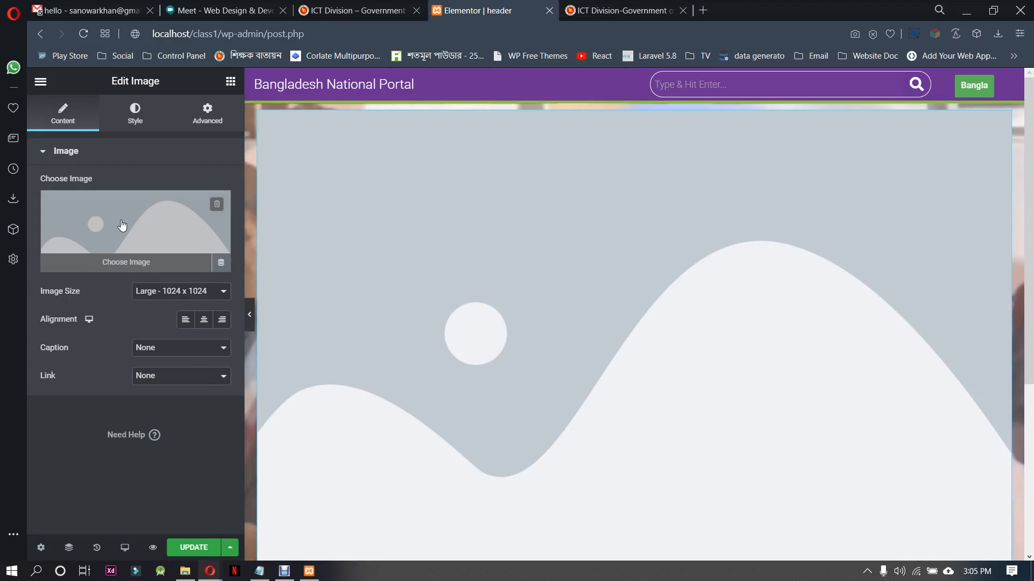
left_click(108, 263)
left_click(975, 521)
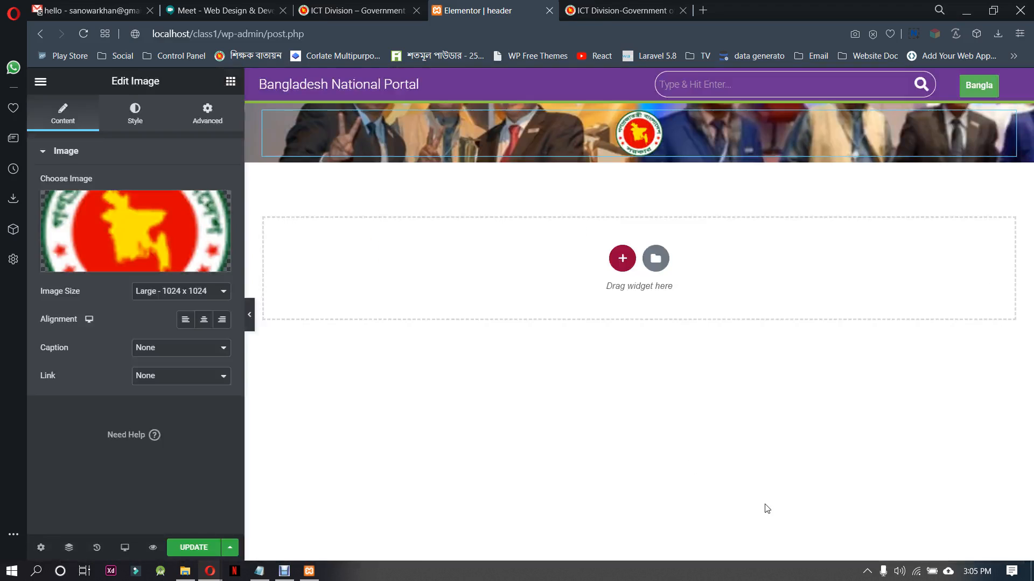
Set the logo's image size to Medium - 300 x 300 and align it left
left_click(200, 295)
left_click(189, 326)
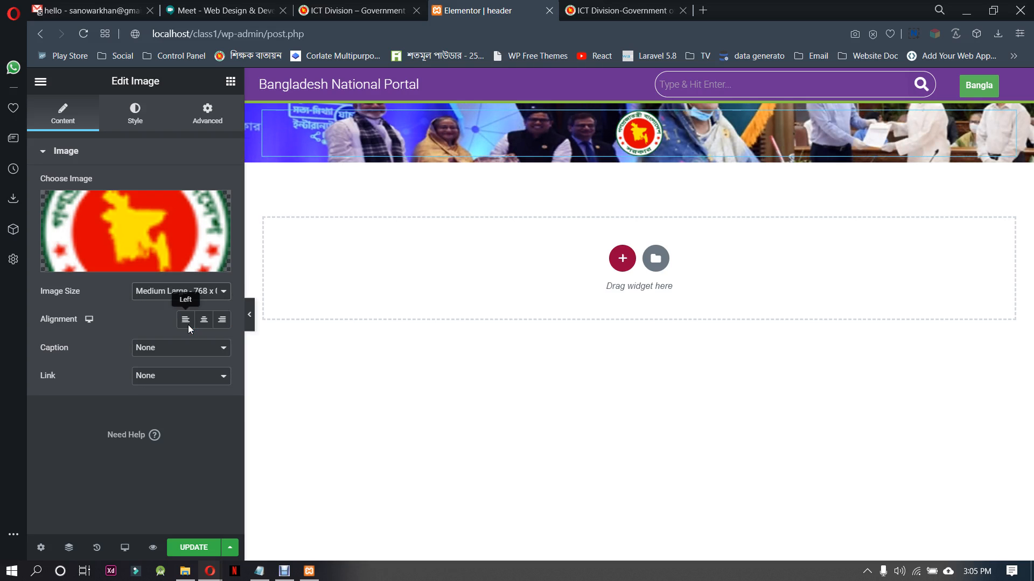
left_click(153, 294)
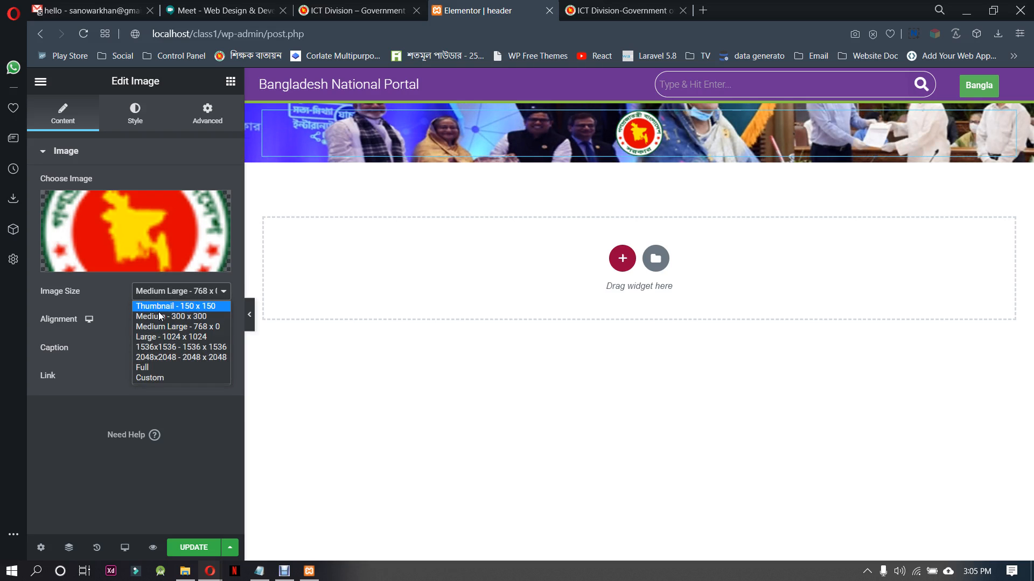
left_click(158, 316)
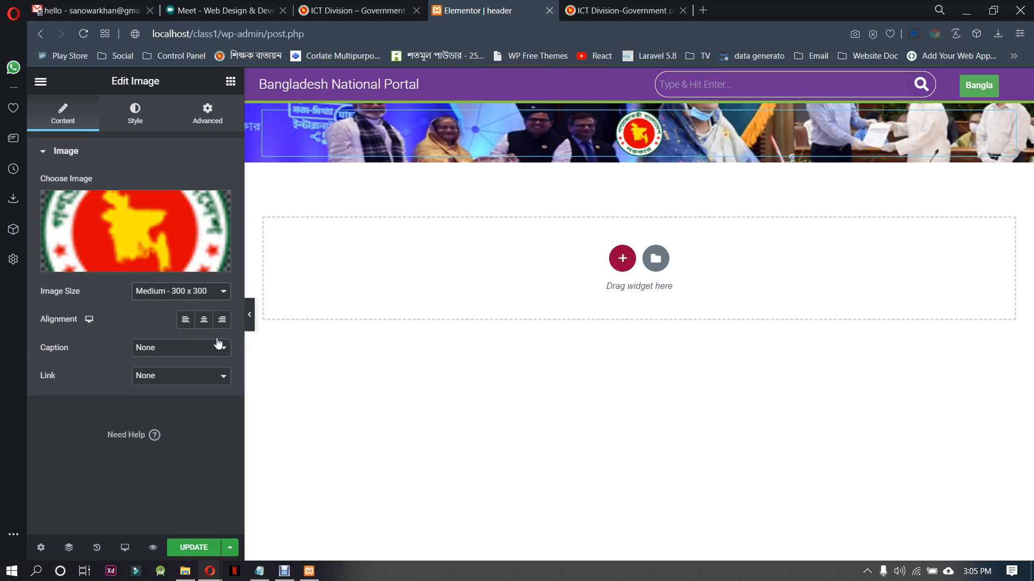
left_click(186, 323)
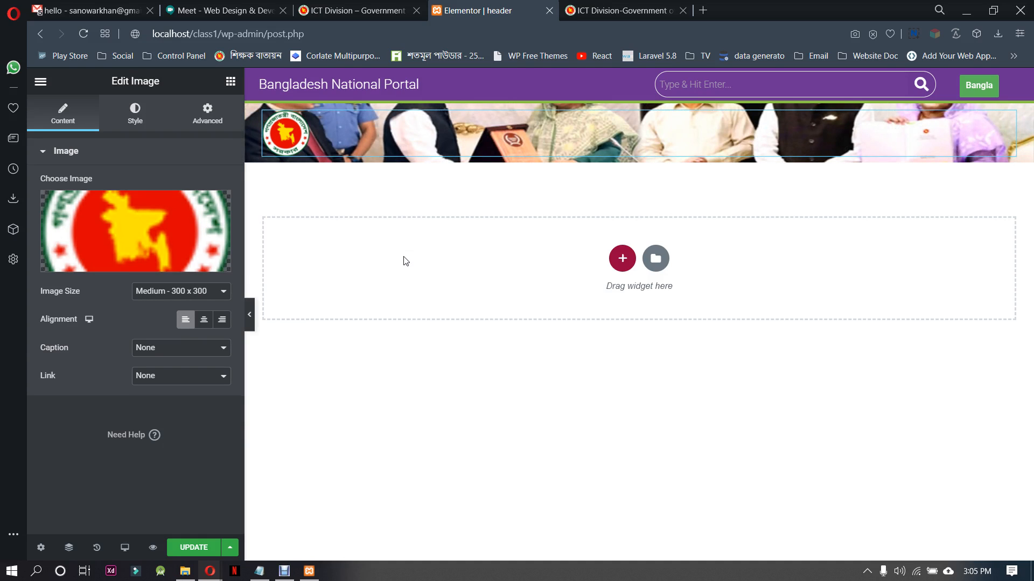
Create an empty second column by duplicating the logo column and deleting the copied image, and narrow the first column to about the logo's width
mouse_move(343, 144)
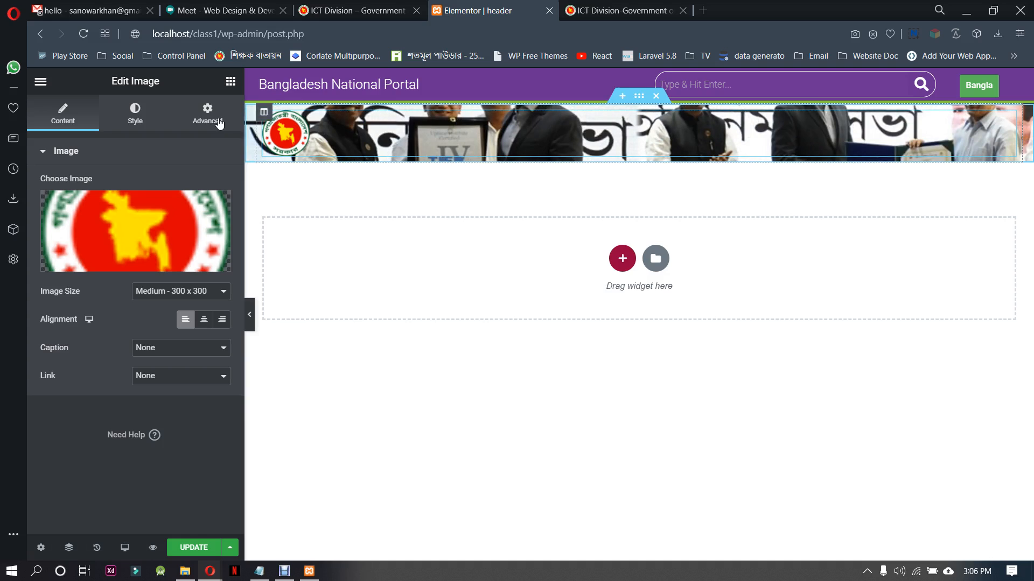
right_click(267, 116)
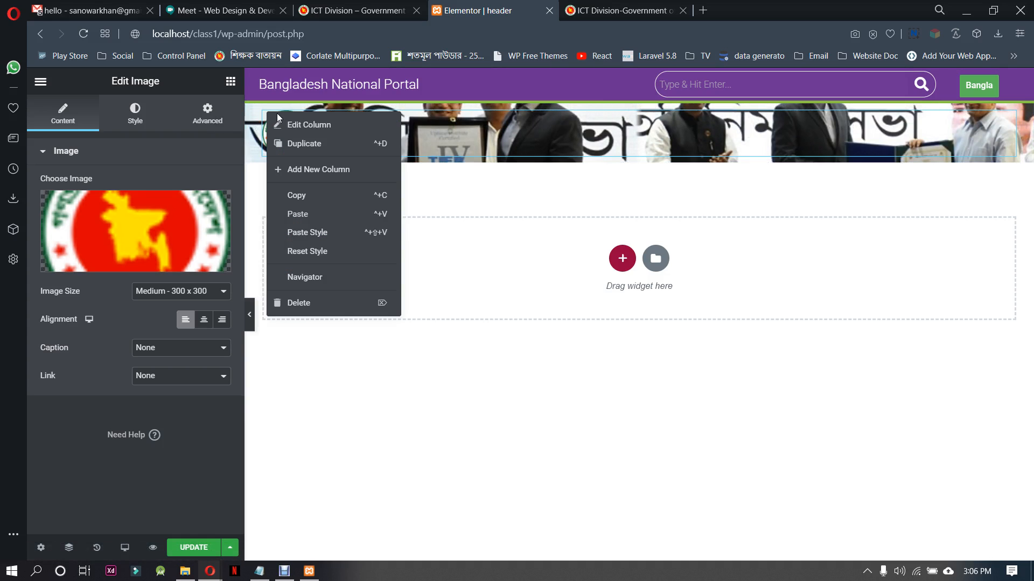
left_click(303, 143)
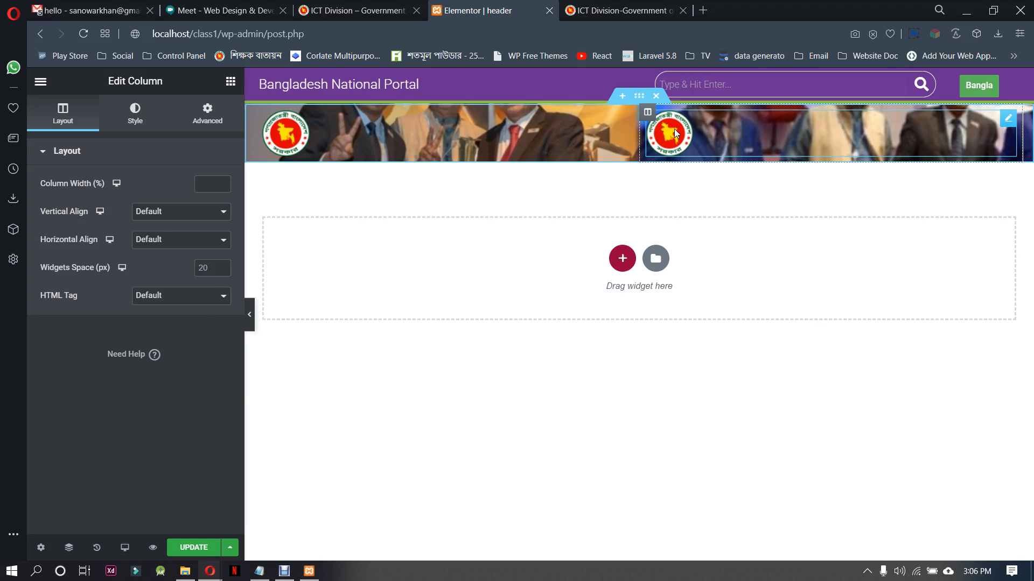
left_click(676, 134)
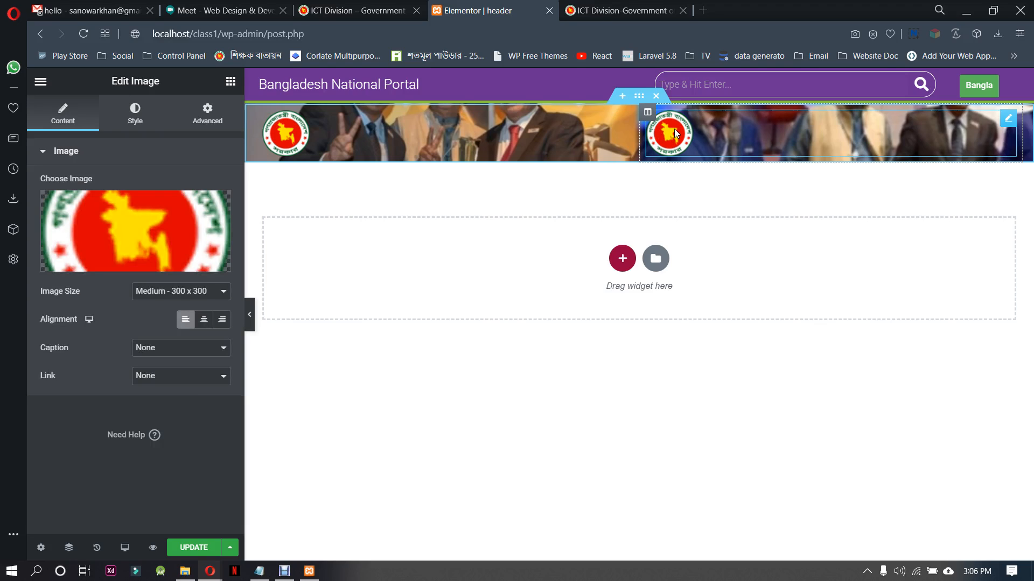
key("Delete")
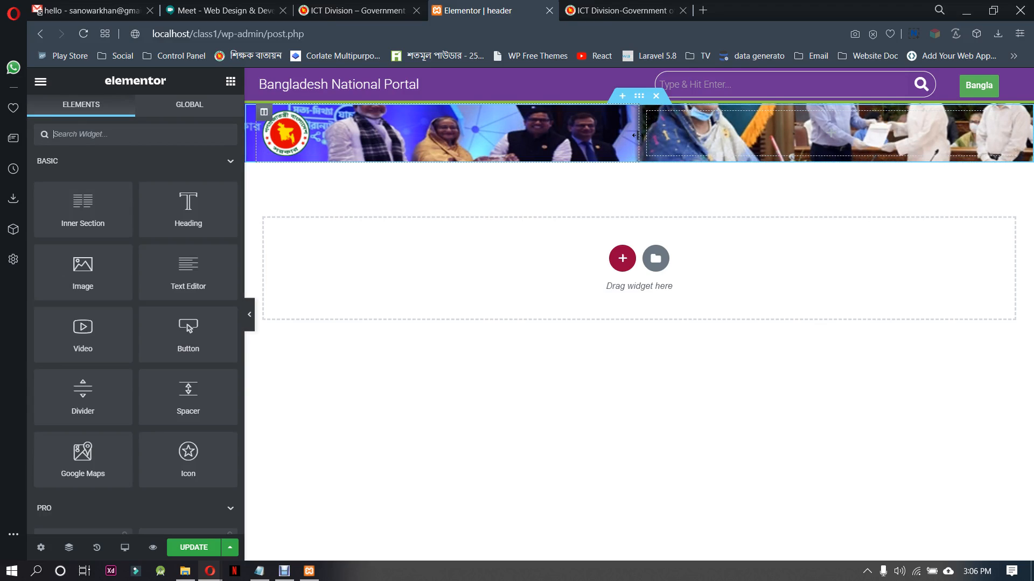
left_click_drag(637, 135, 312, 144)
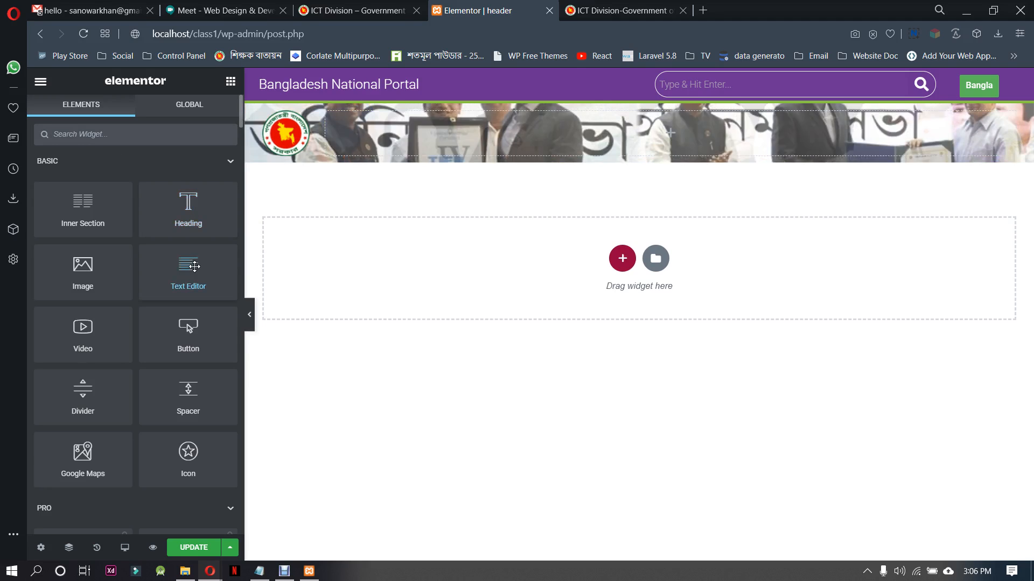
left_click_drag(188, 266, 535, 135)
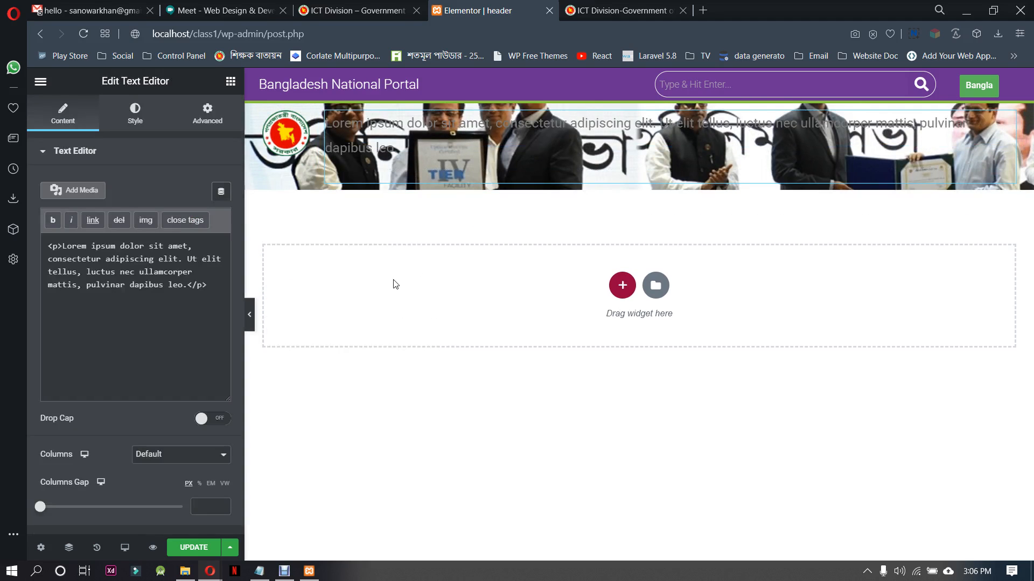
right_click(544, 142)
left_click(597, 335)
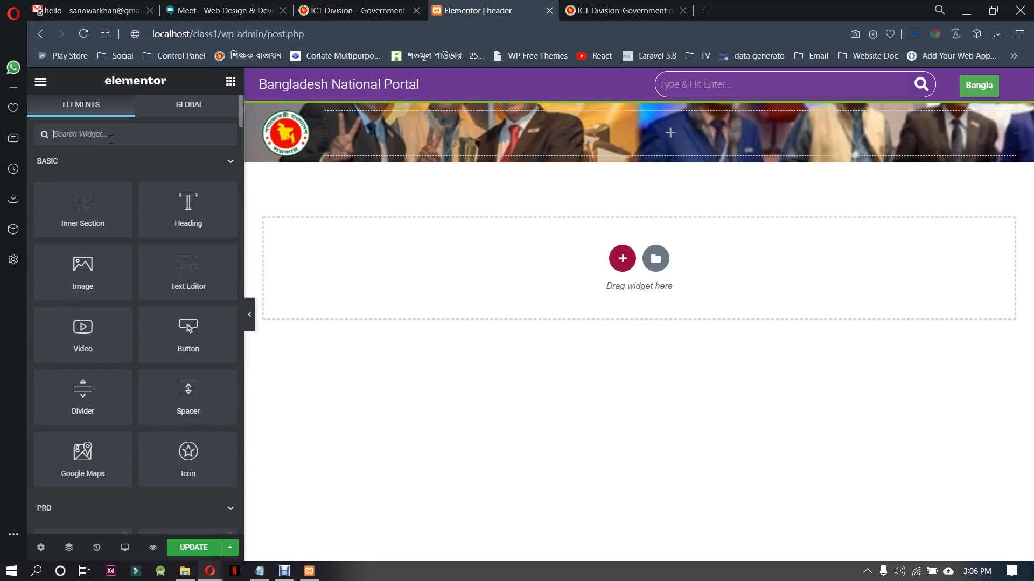
Add a Heading widget to the empty banner column and replace its placeholder title with the copied ICT Division text
type("text")
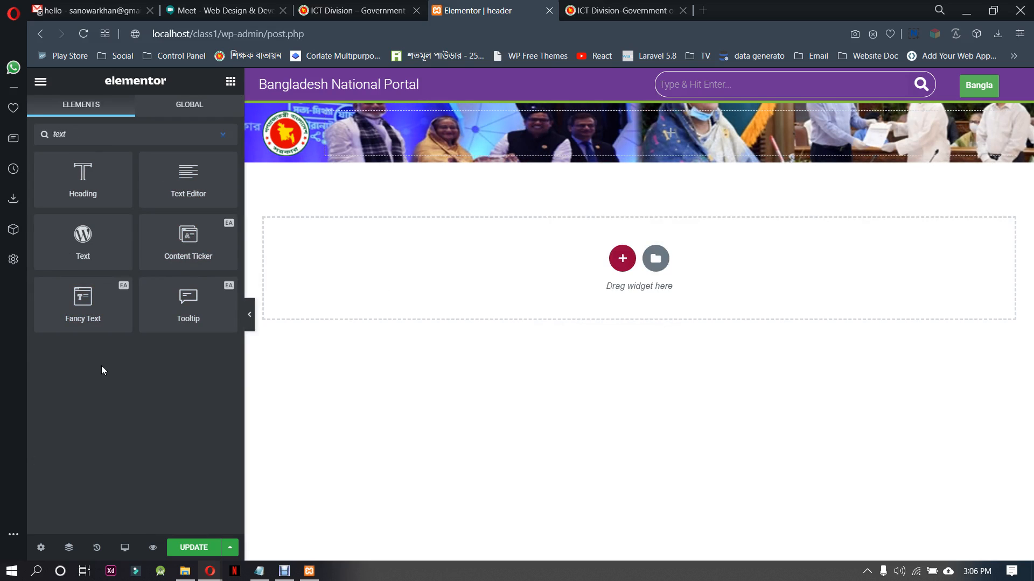
left_click_drag(94, 173, 623, 111)
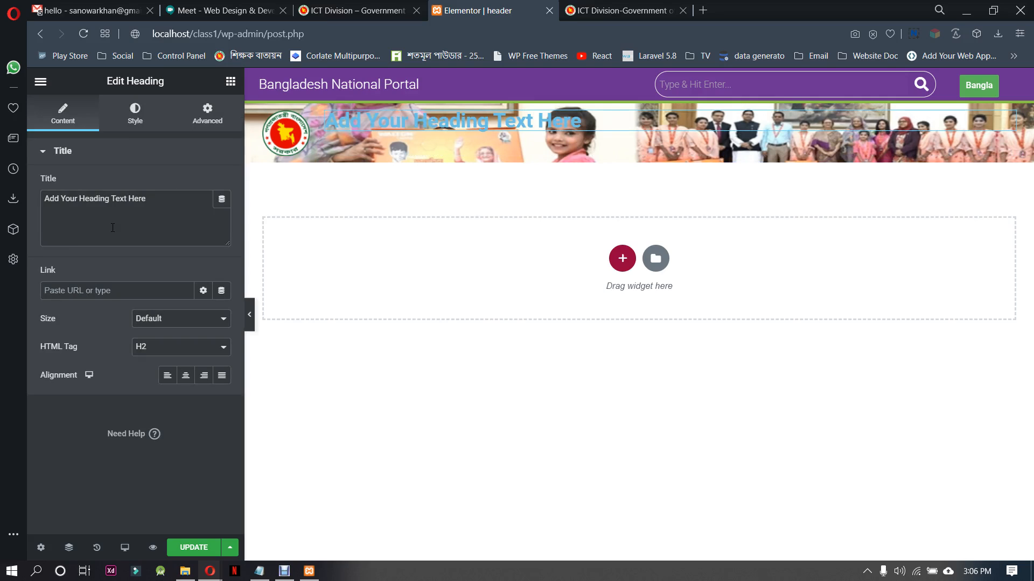
left_click_drag(167, 193, 26, 191)
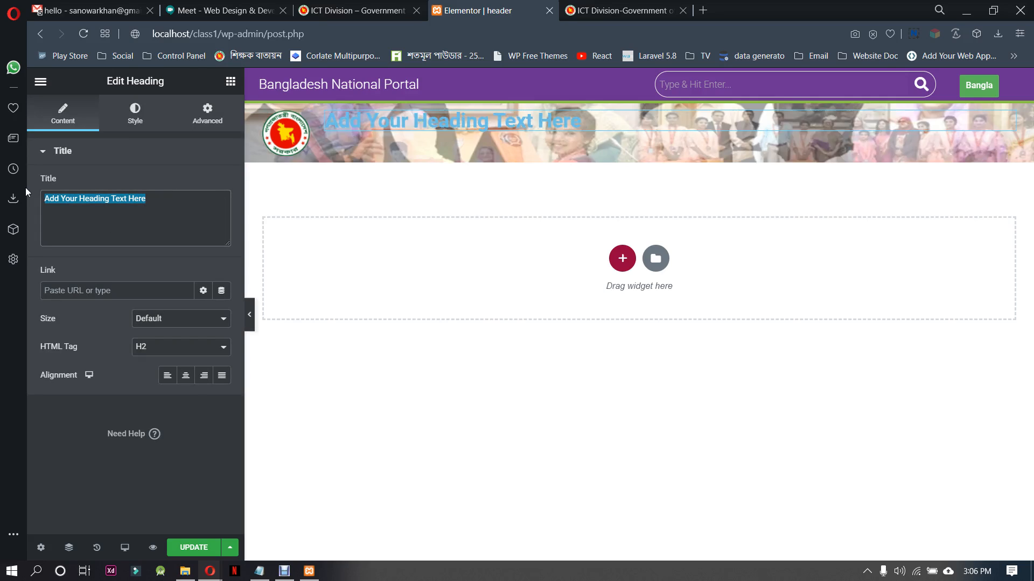
type("ICT Division Government of the People's Republic of Bangladesh")
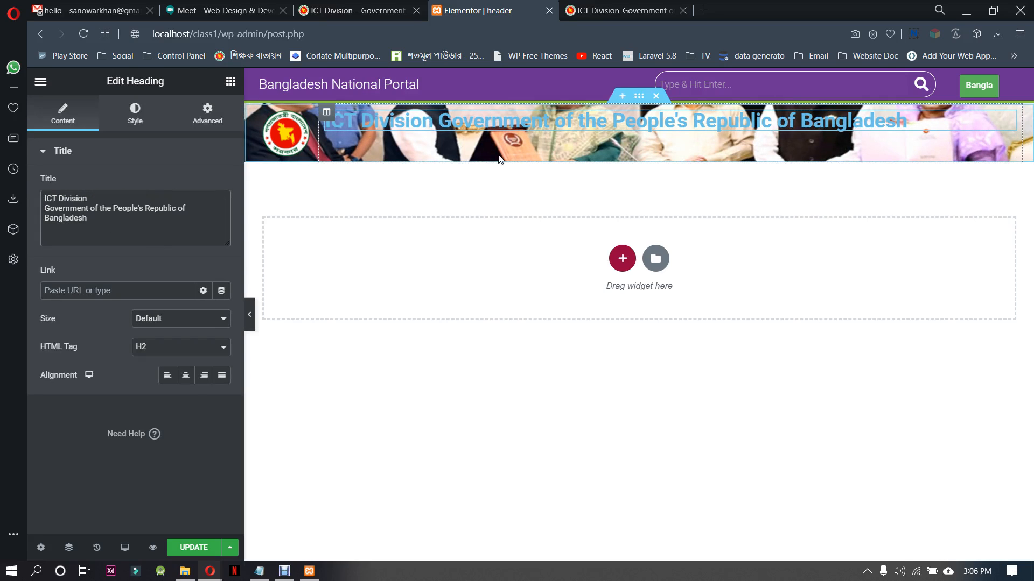
Insert a <br> after "ICT Division" in the heading's title and left-align the heading
left_click(97, 199)
type("<br>")
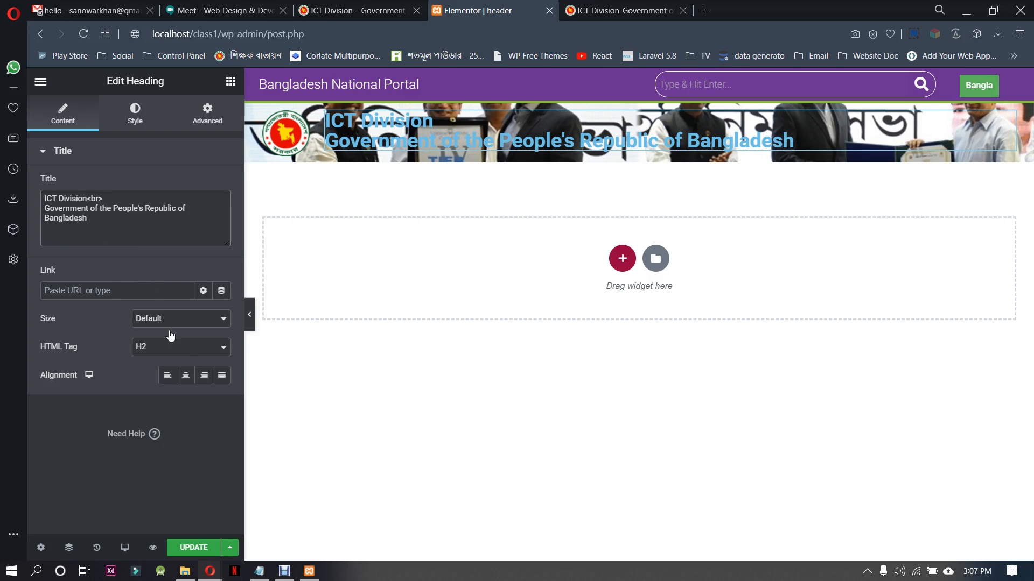
left_click(168, 375)
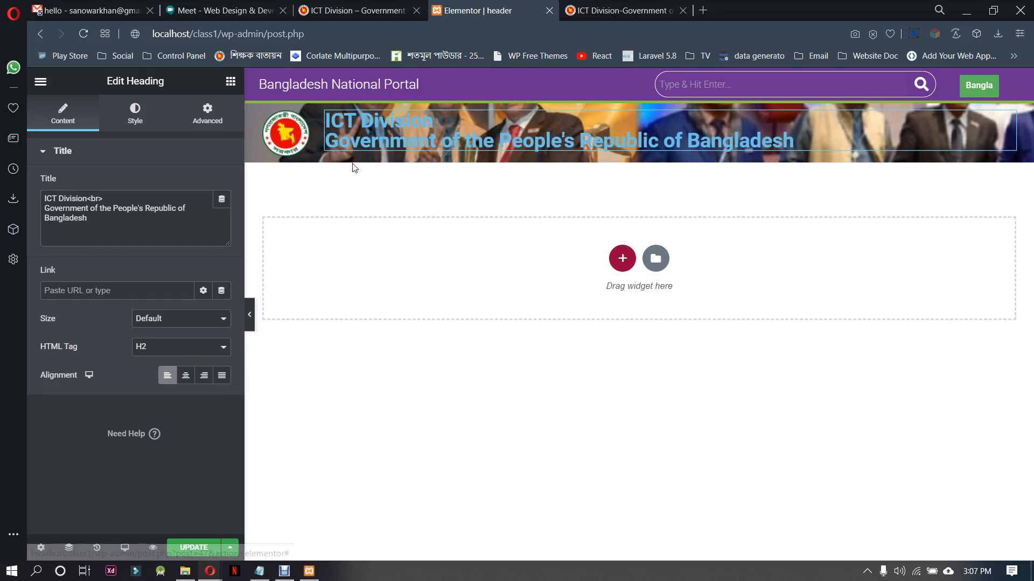
Set the banner heading's text color to #FFFFFF
left_click(136, 114)
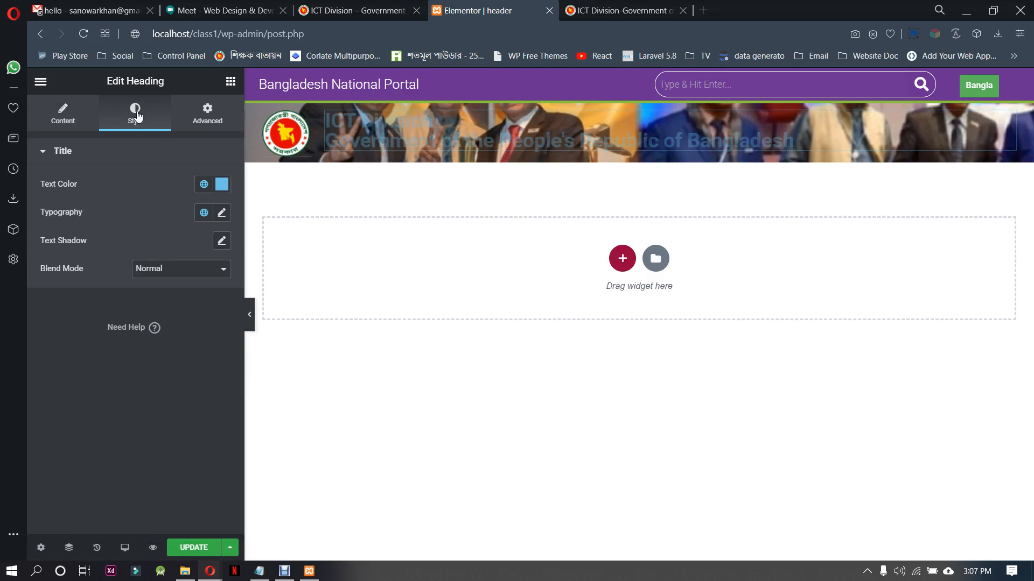
left_click(222, 185)
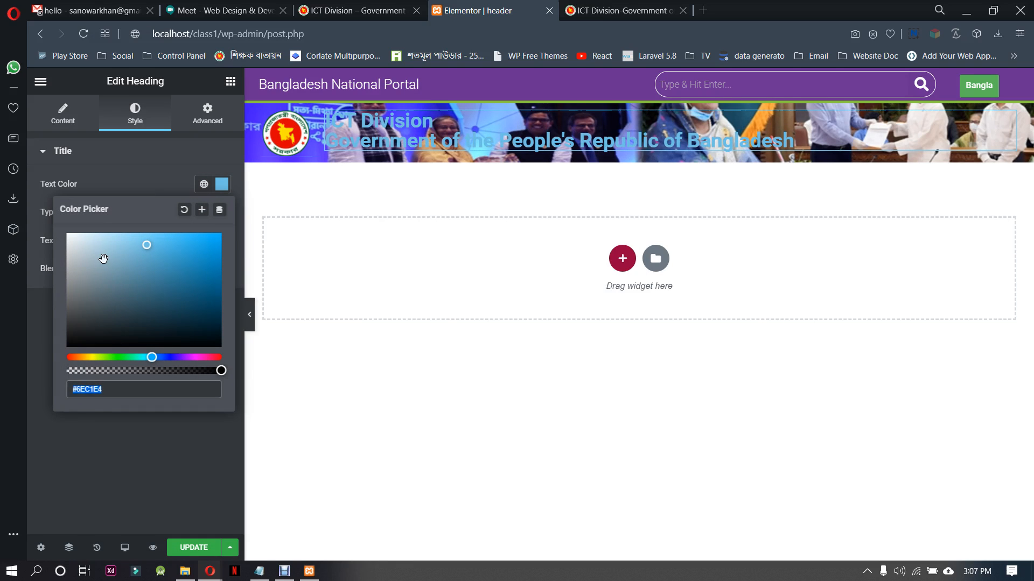
type("#FFFFFF")
left_click(144, 168)
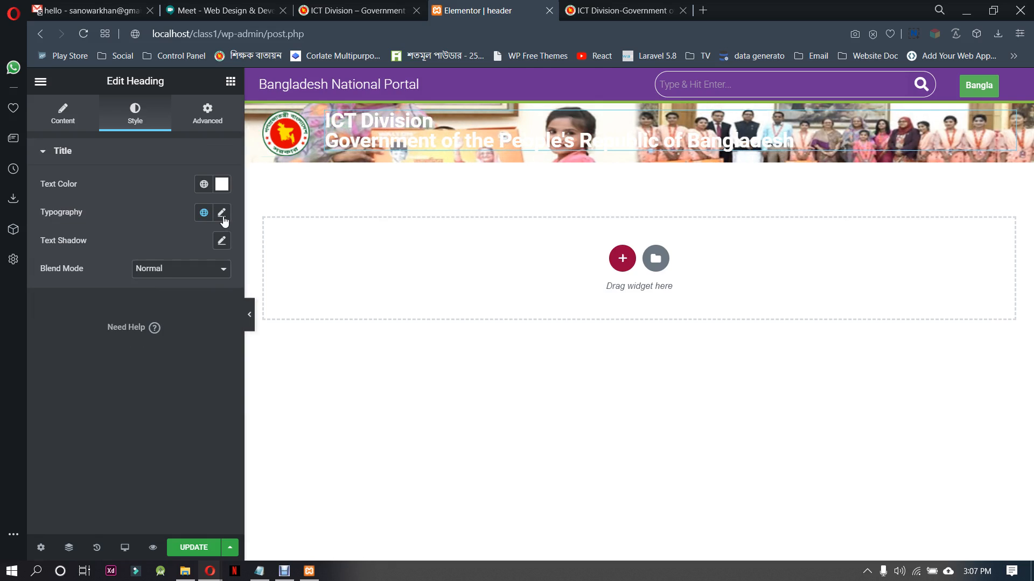
Set the banner heading's typography size to 19 px
left_click(222, 214)
left_click(211, 326)
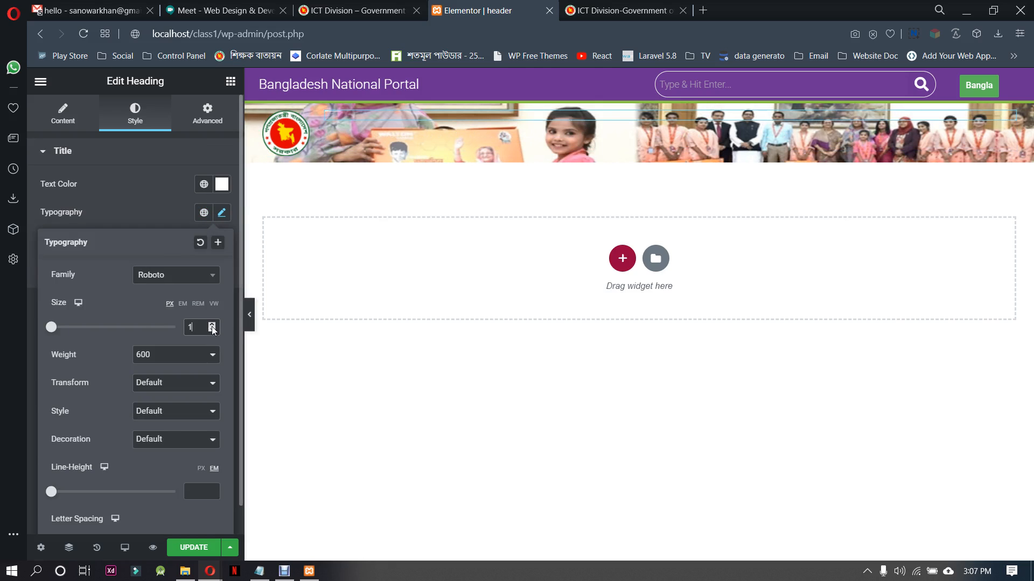
left_click(212, 326)
left_click(212, 326)
left_click(212, 326)
left_click(212, 326)
left_click(212, 326)
left_click(212, 326)
left_click(212, 327)
left_click(212, 327)
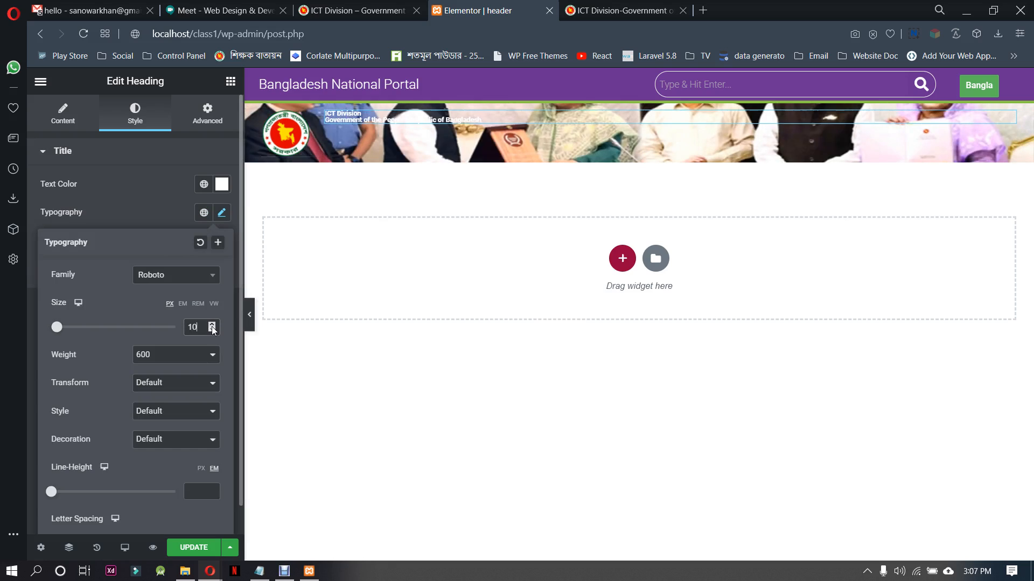
left_click(212, 326)
left_click(213, 326)
left_click(212, 327)
left_click(212, 326)
left_click(213, 327)
left_click(212, 326)
left_click(212, 326)
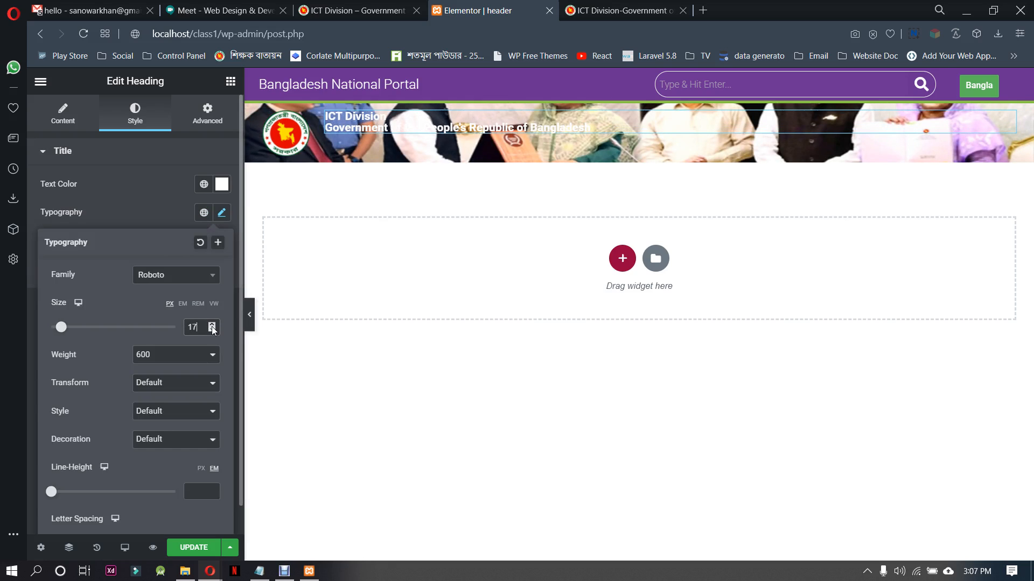
left_click(212, 326)
Set the banner heading's typography to size 20 px, weight 500 and Uppercase transform
left_click(212, 326)
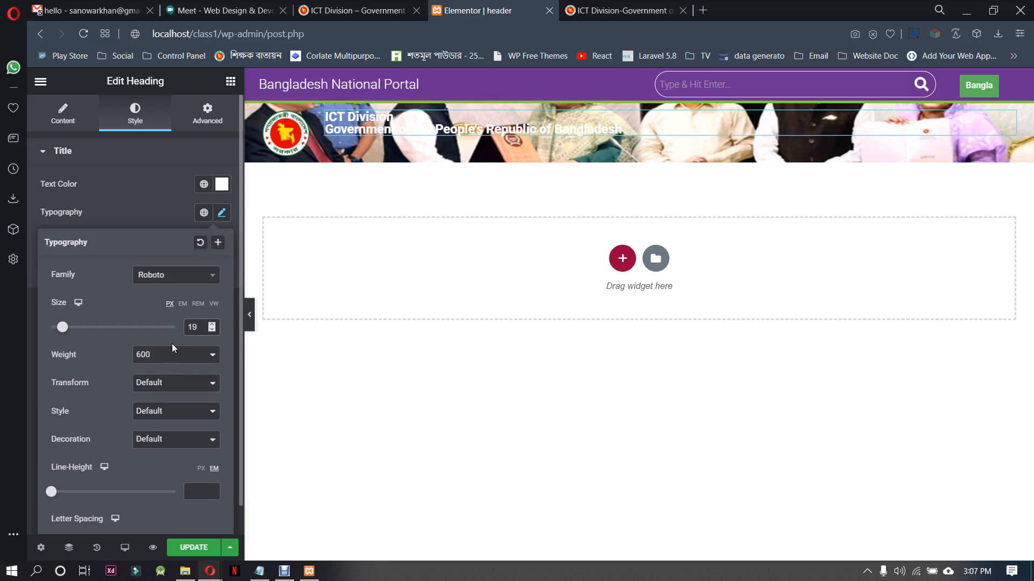
left_click(212, 327)
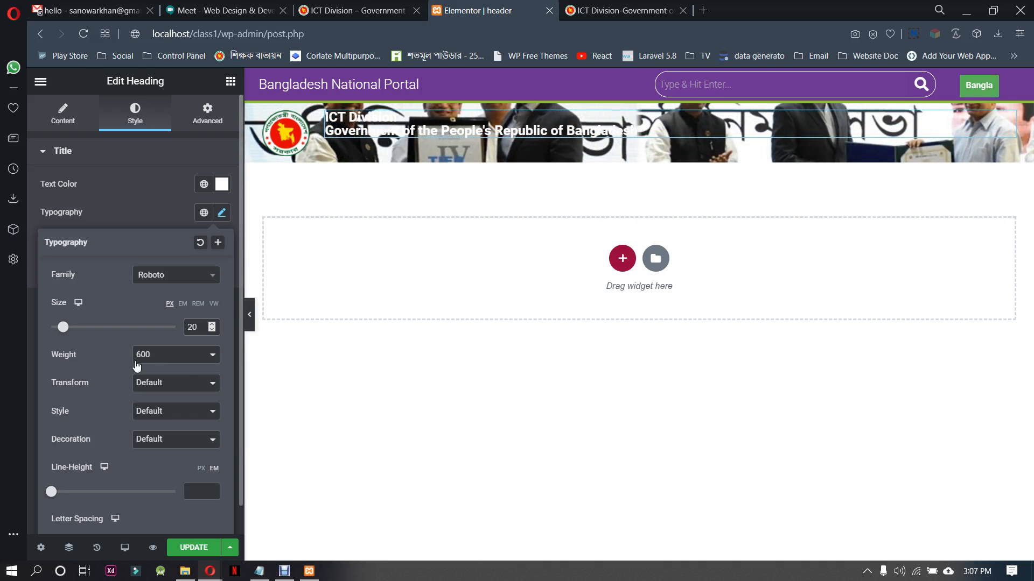
left_click(185, 358)
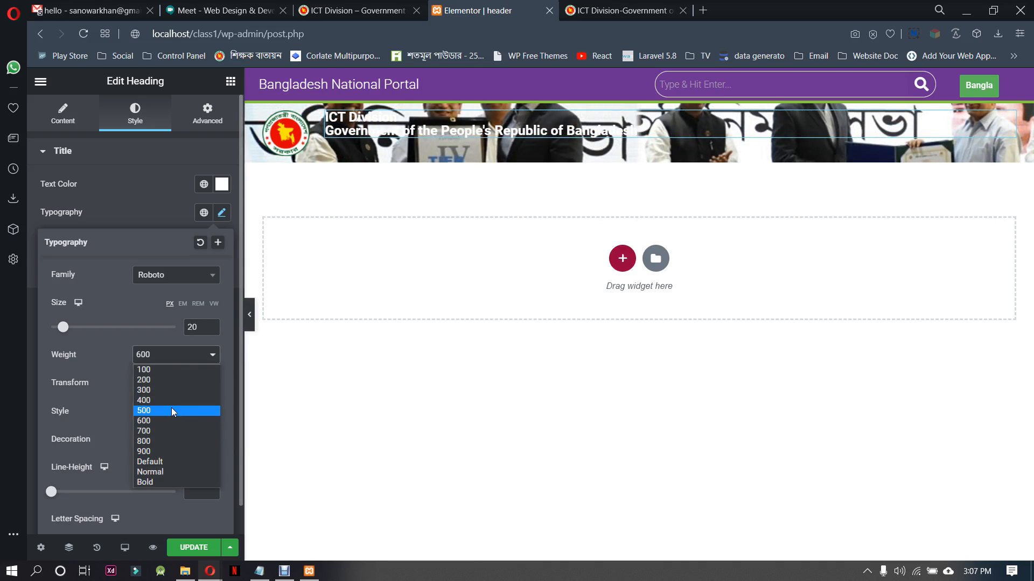
left_click(171, 410)
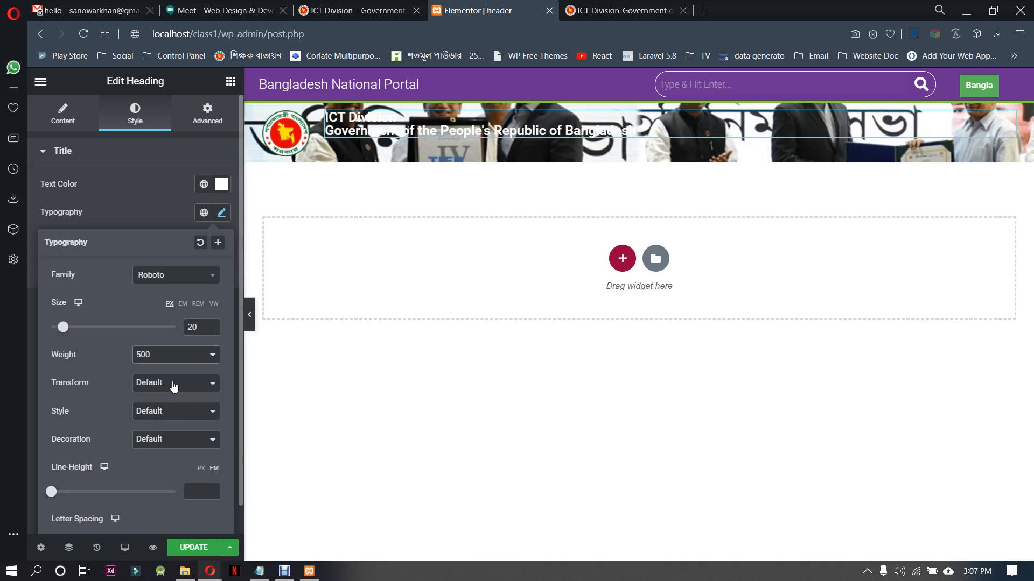
left_click(173, 387)
left_click(163, 406)
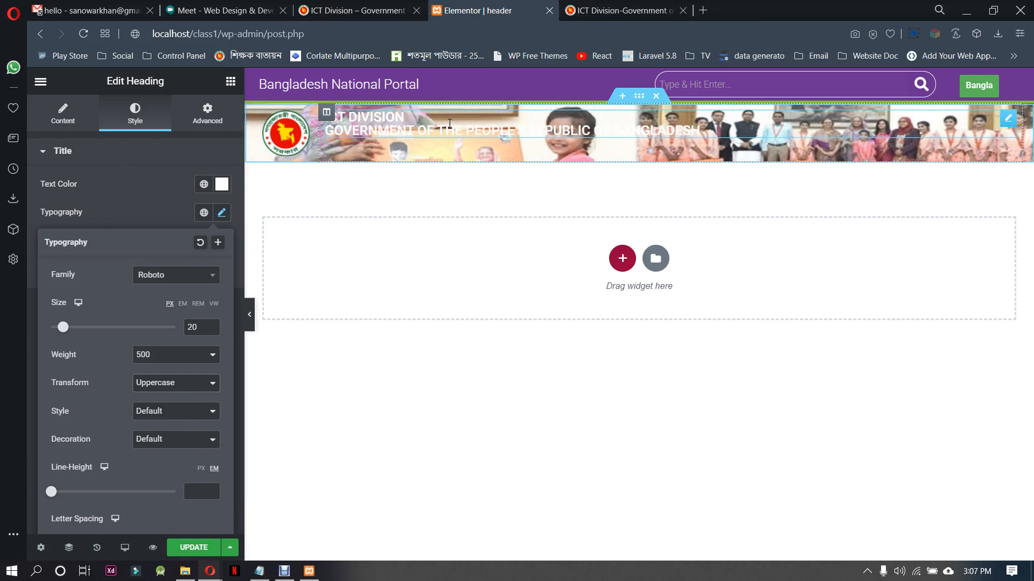
Set the banner section's height to Min Height with a minimum of 264 px and preview the full-width result
left_click(619, 11)
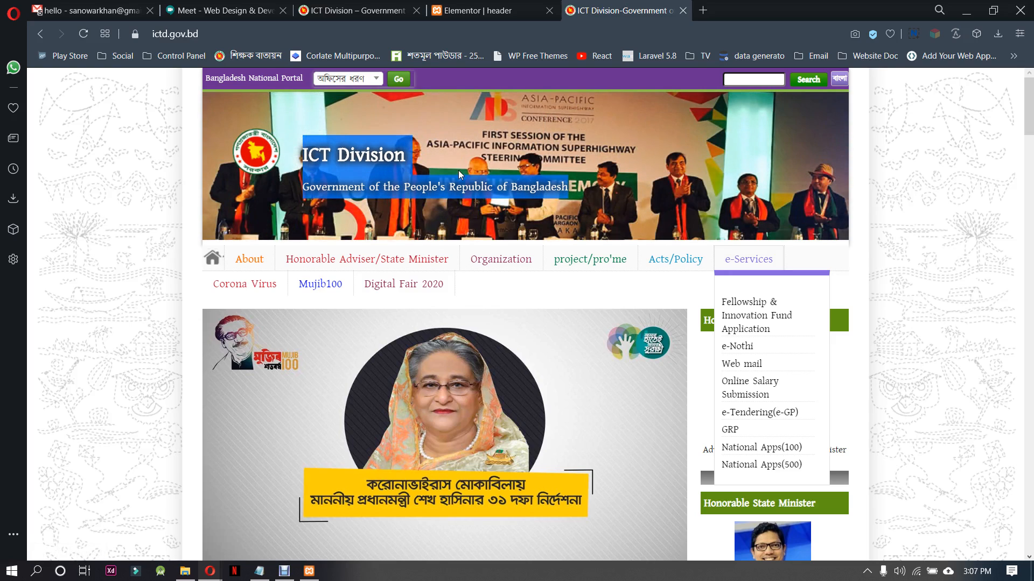
left_click(452, 10)
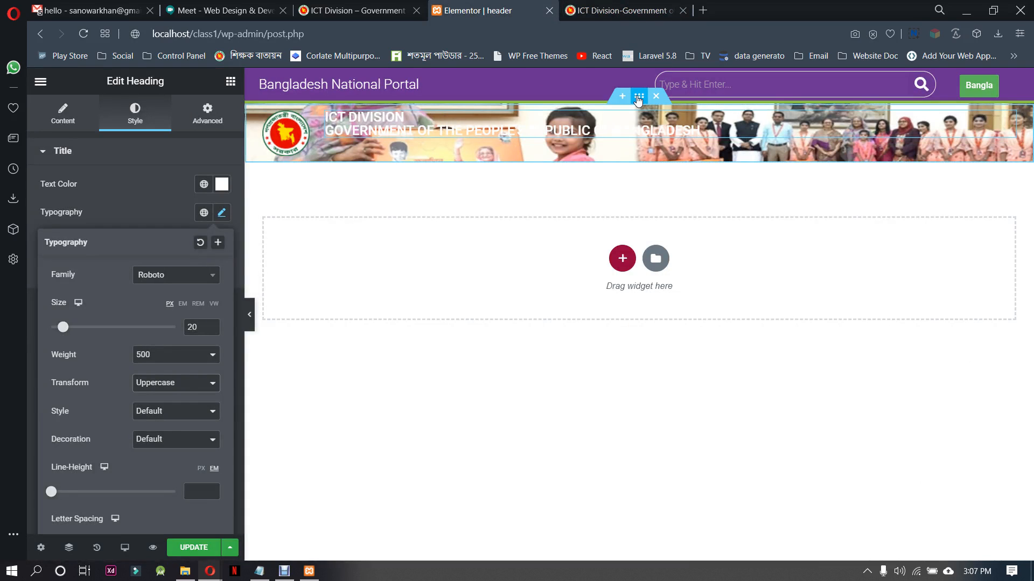
left_click(638, 97)
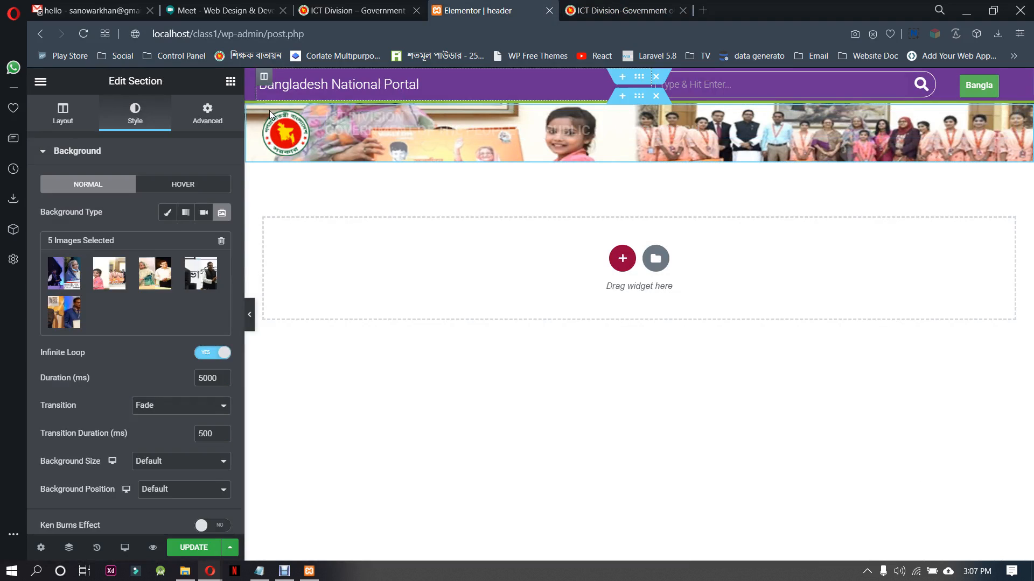
left_click(70, 114)
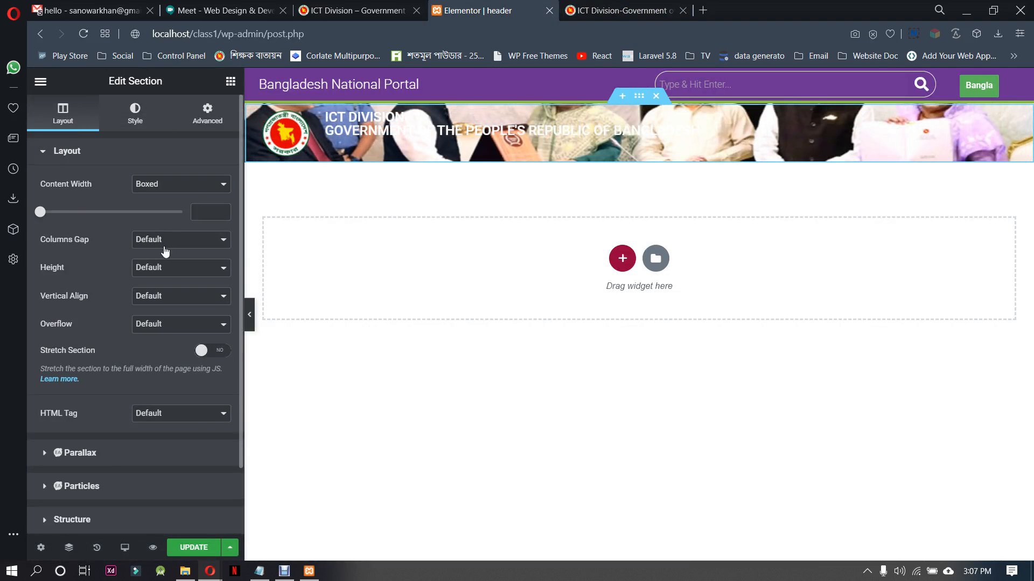
left_click(166, 272)
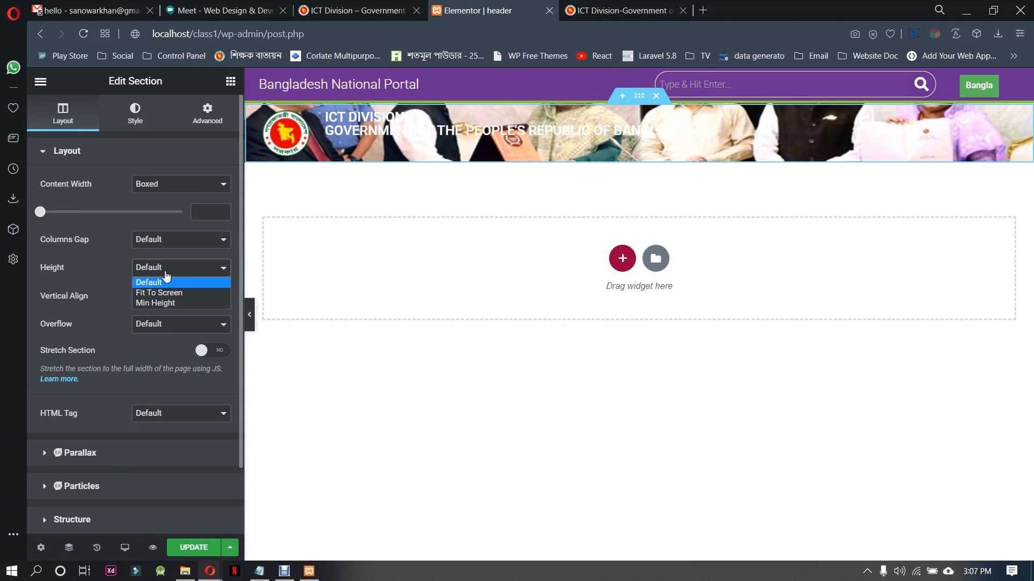
left_click(166, 305)
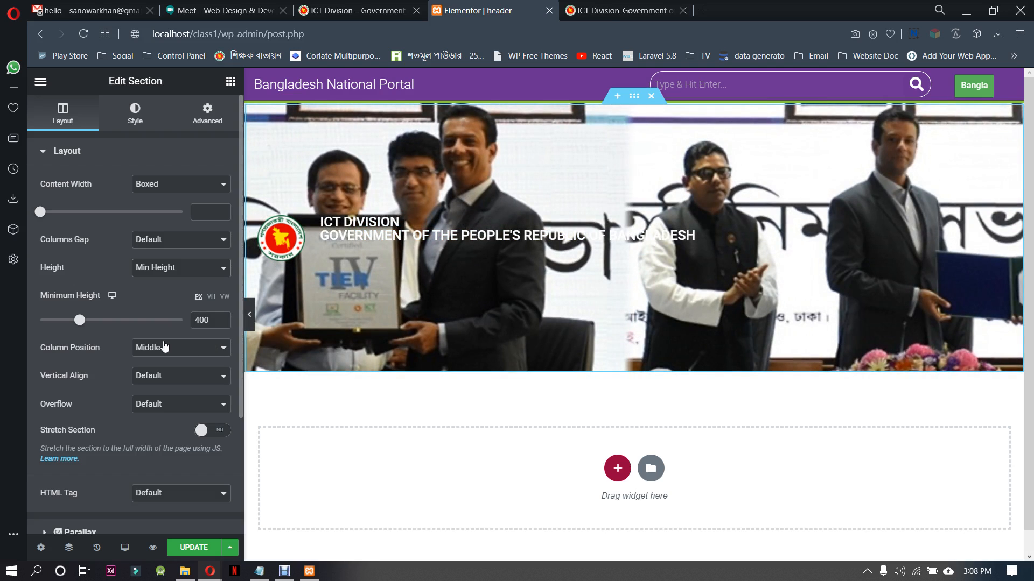
left_click_drag(81, 323, 68, 321)
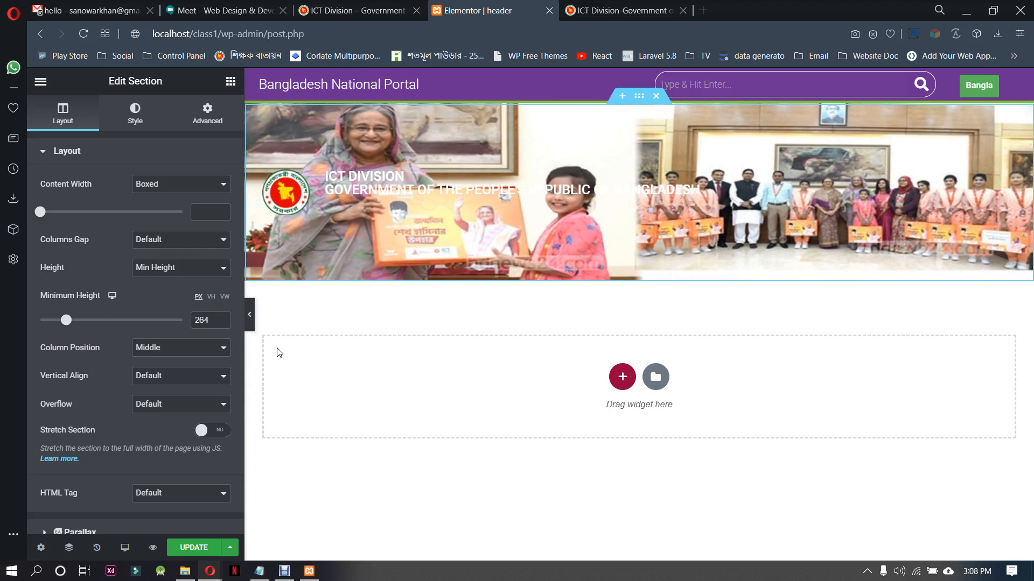
left_click(250, 317)
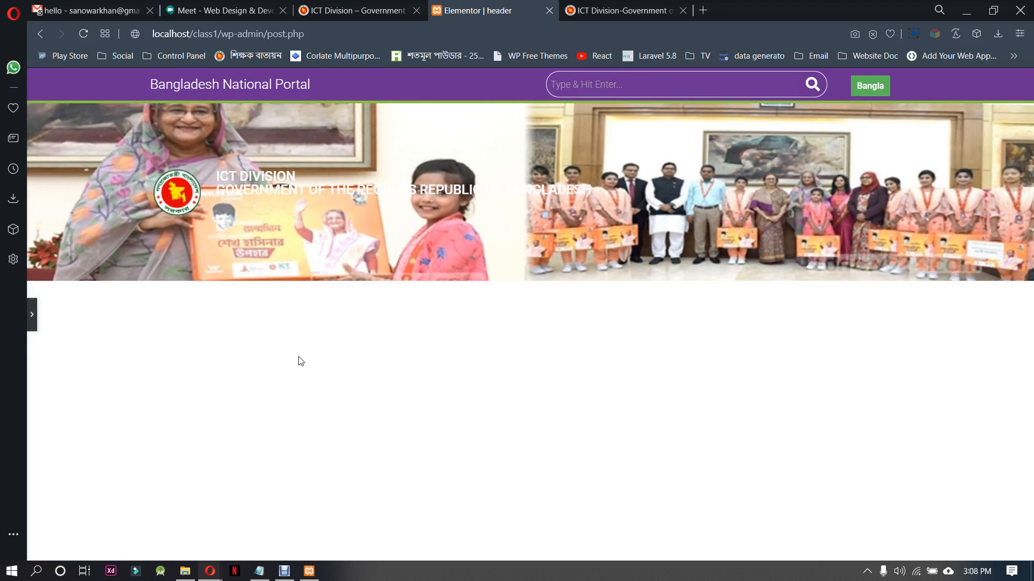
left_click(32, 315)
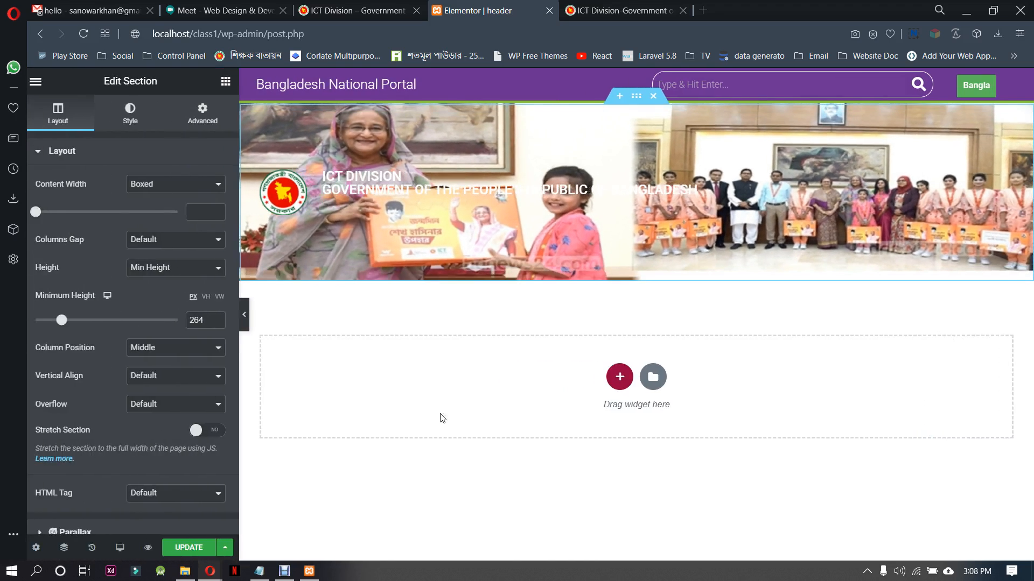
Set the boxed content width of the purple top bar section to 1000
left_click(638, 79)
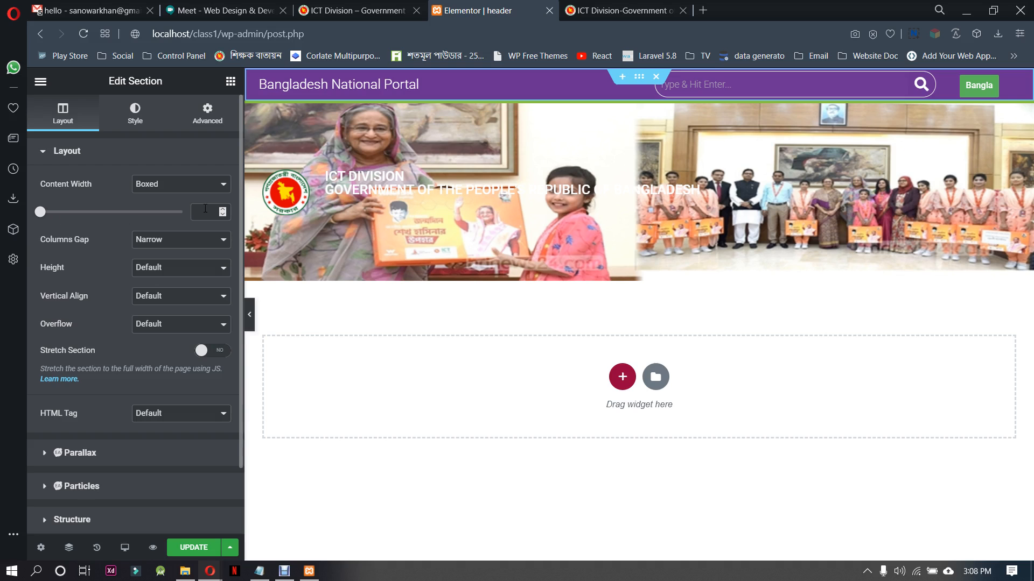
left_click(206, 211)
type("1")
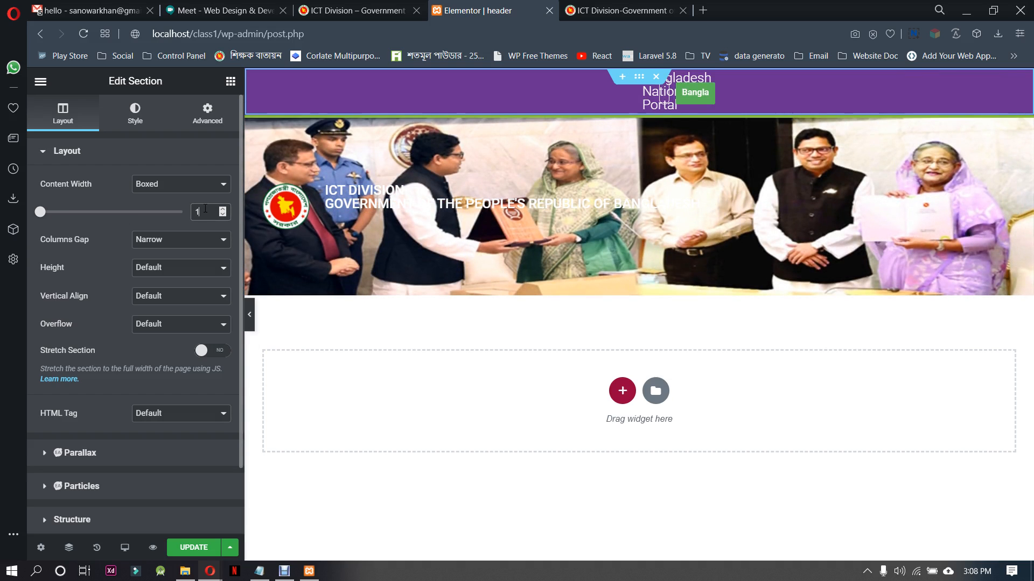
type("000")
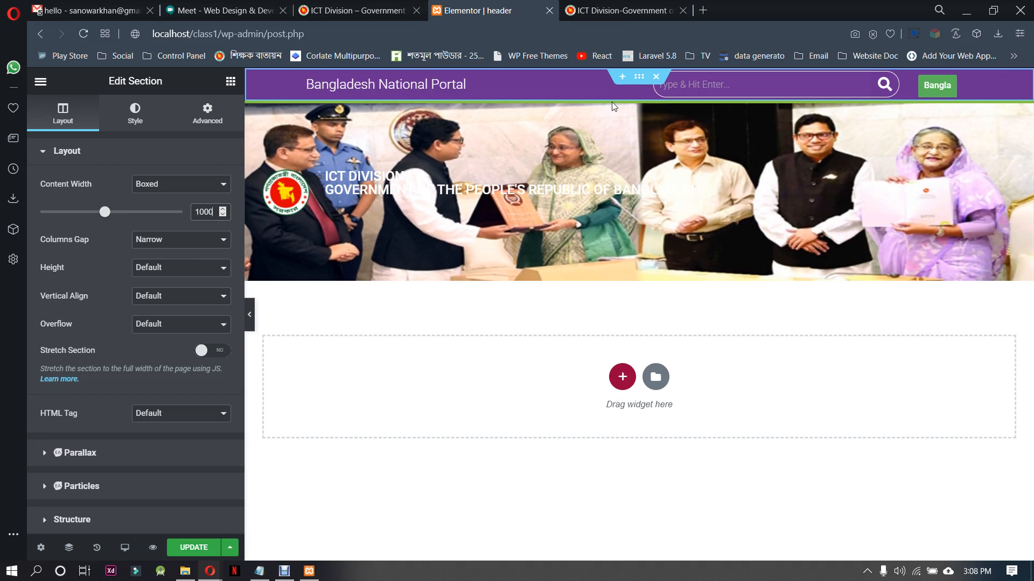
Set the banner section's boxed content width to 1000 and preview the header at full width
left_click(638, 101)
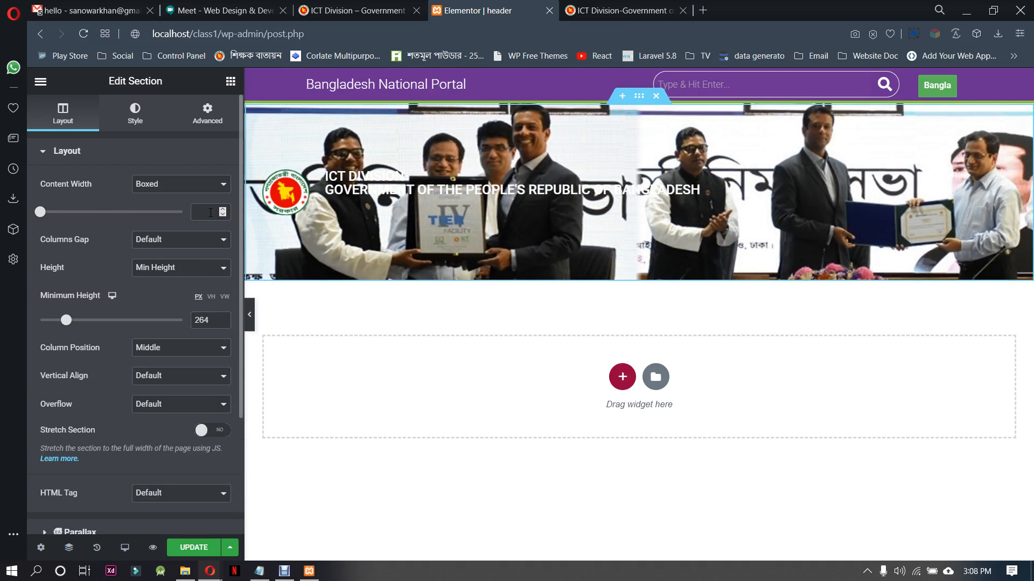
left_click(211, 214)
type("1000")
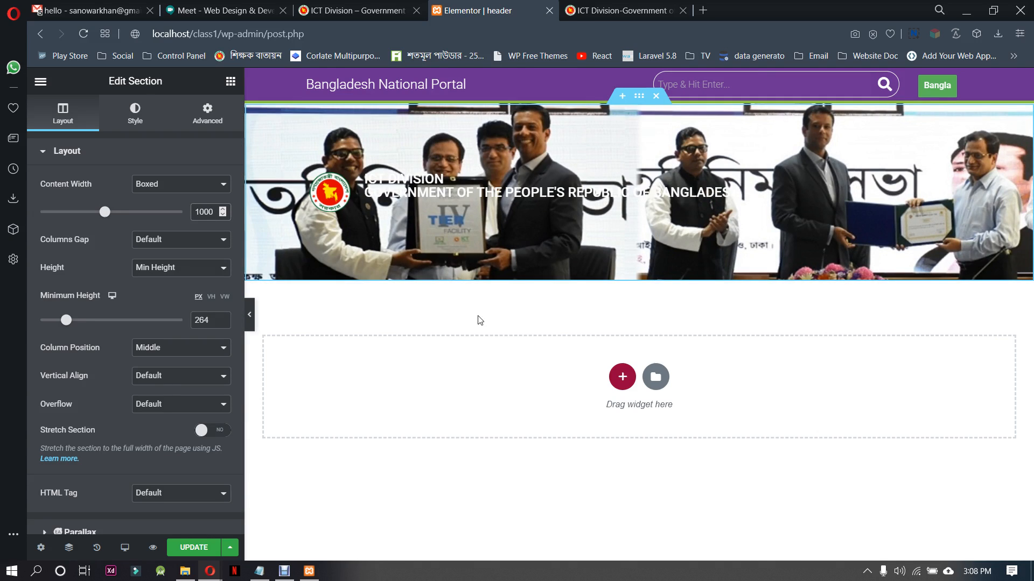
left_click(251, 309)
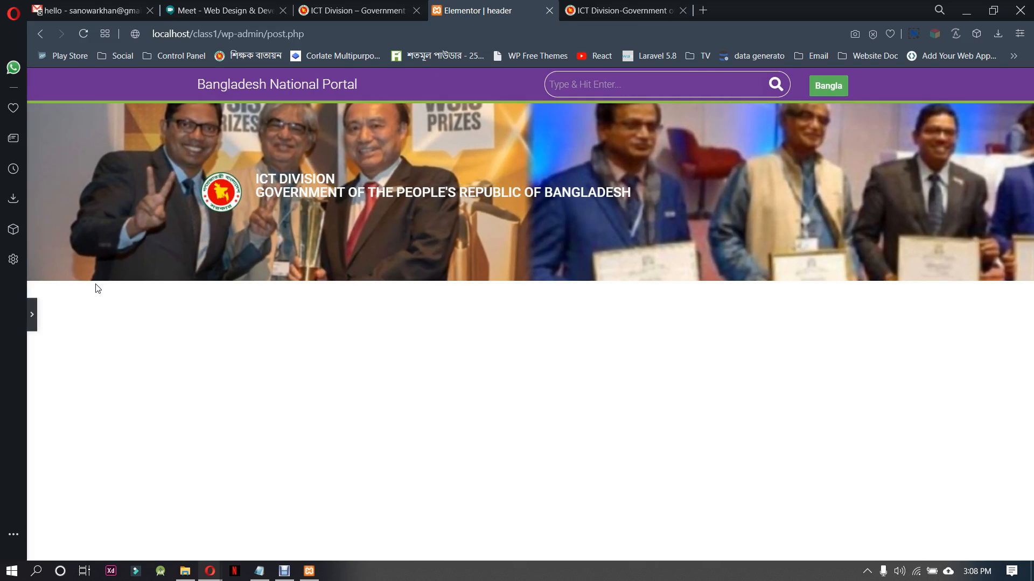
left_click(32, 314)
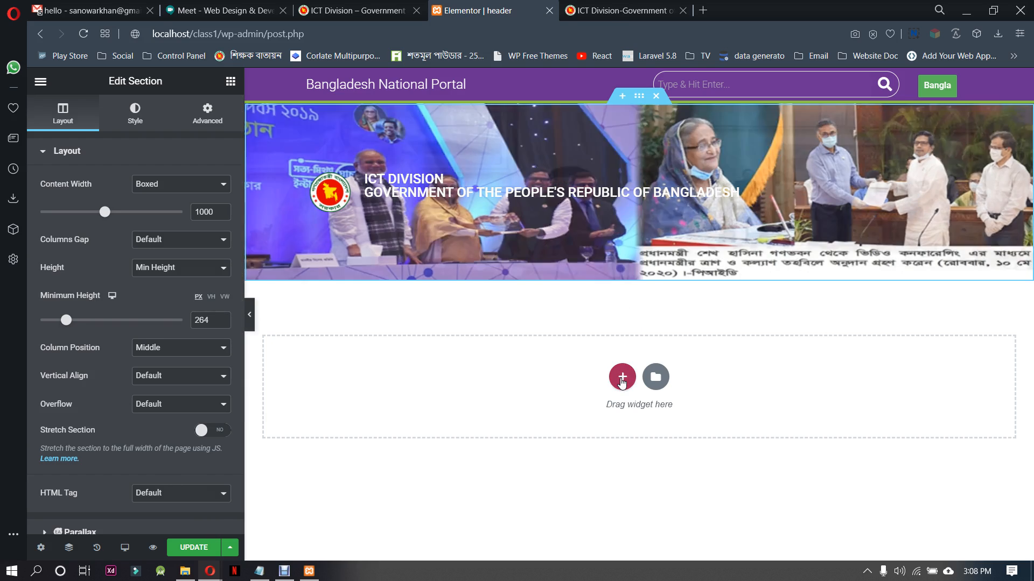
Add a single-column section below the banner and place the HFB Navigation Menu widget in it
left_click(622, 377)
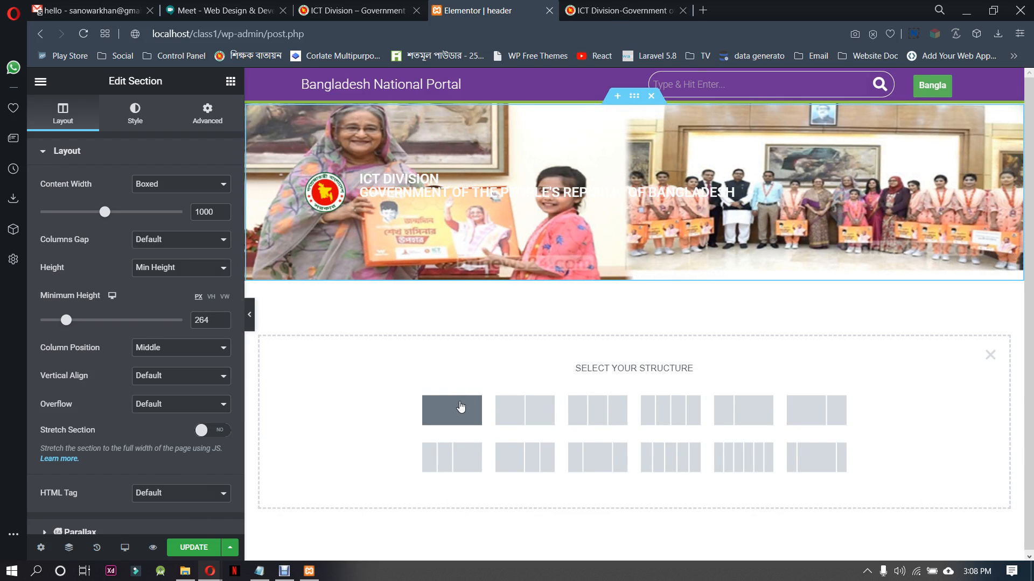
left_click(460, 407)
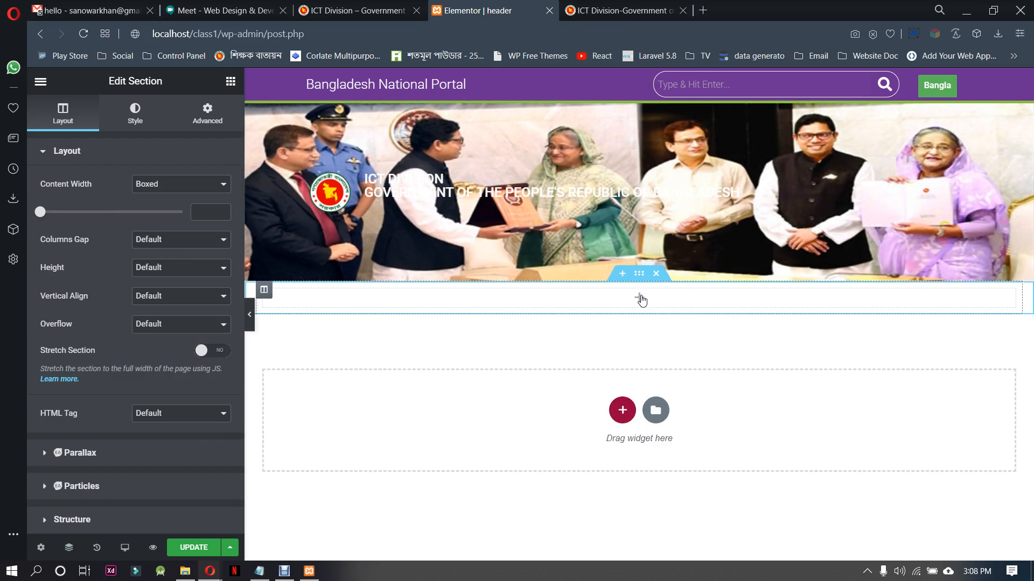
left_click(639, 298)
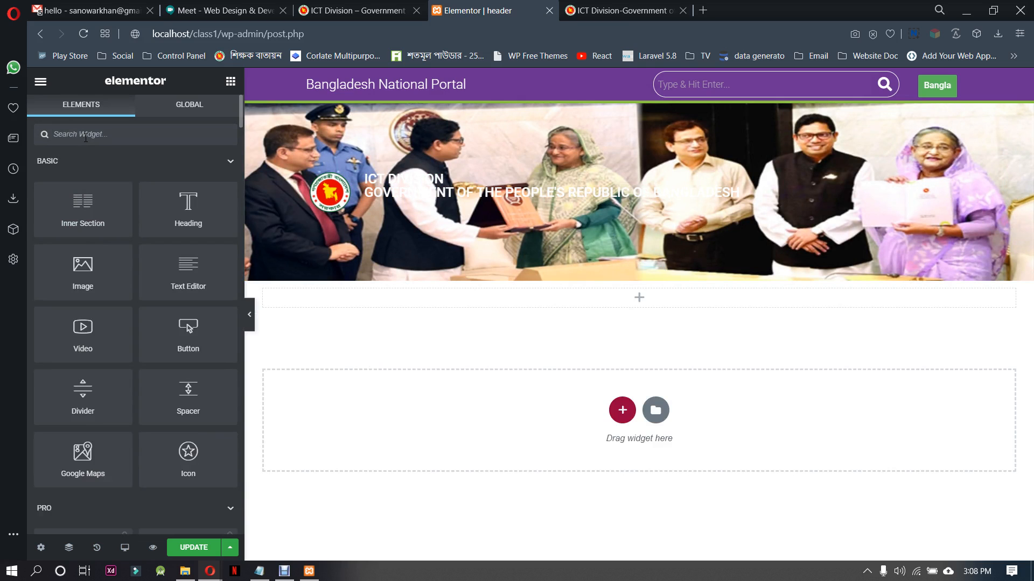
type("nav")
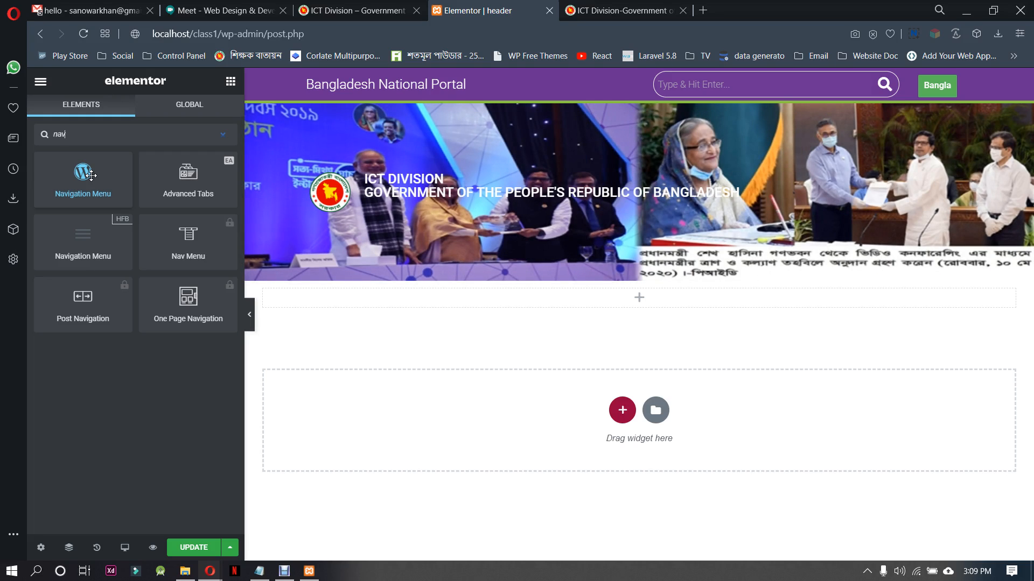
left_click_drag(95, 244, 614, 309)
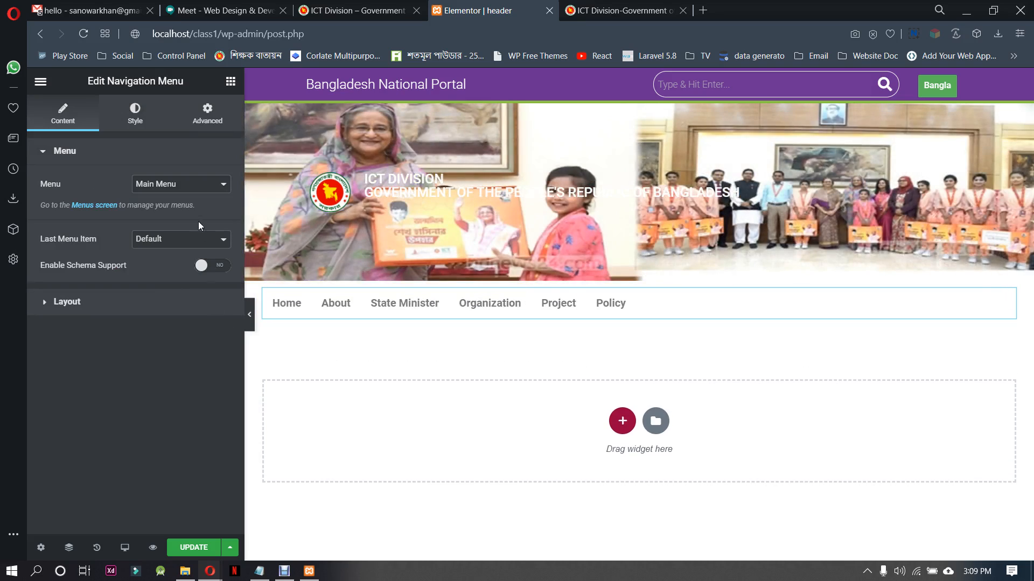
Enable schema support for the navigation menu below the banner
left_click(192, 194)
left_click(193, 195)
left_click(189, 239)
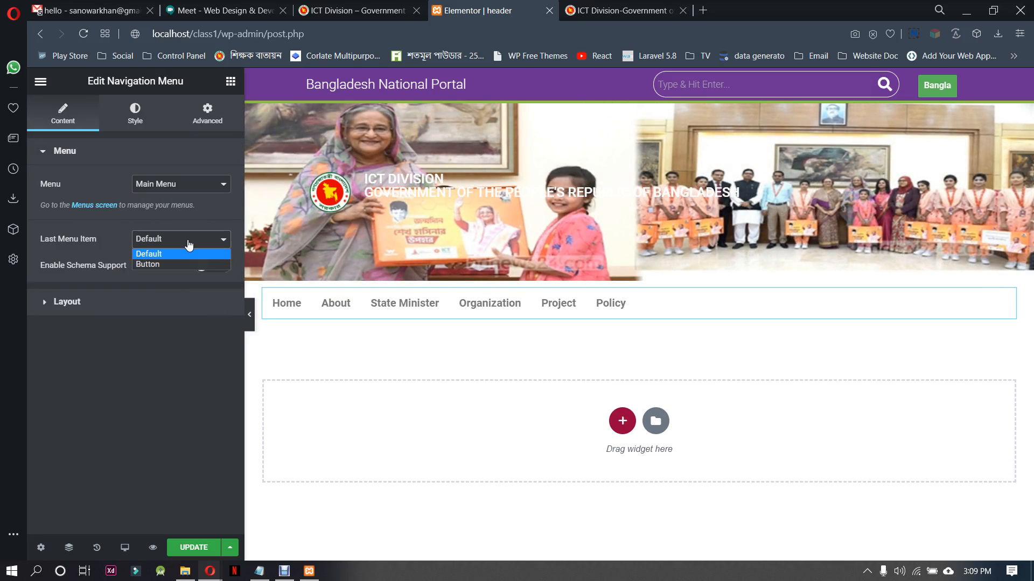
left_click(189, 245)
left_click(208, 266)
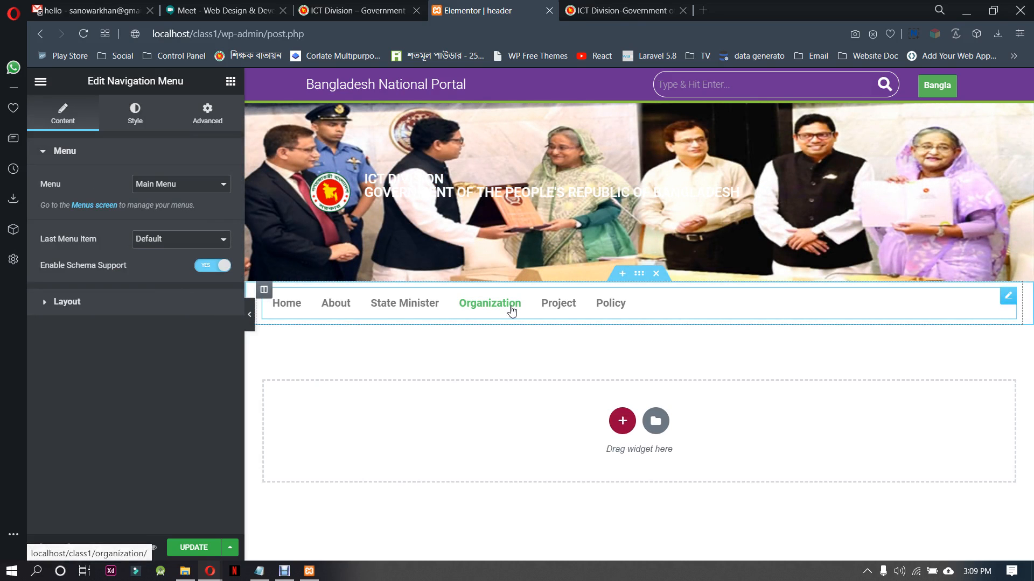
Try center and justified alignment for the navigation menu, restore left alignment, and review the remaining layout options
left_click(174, 310)
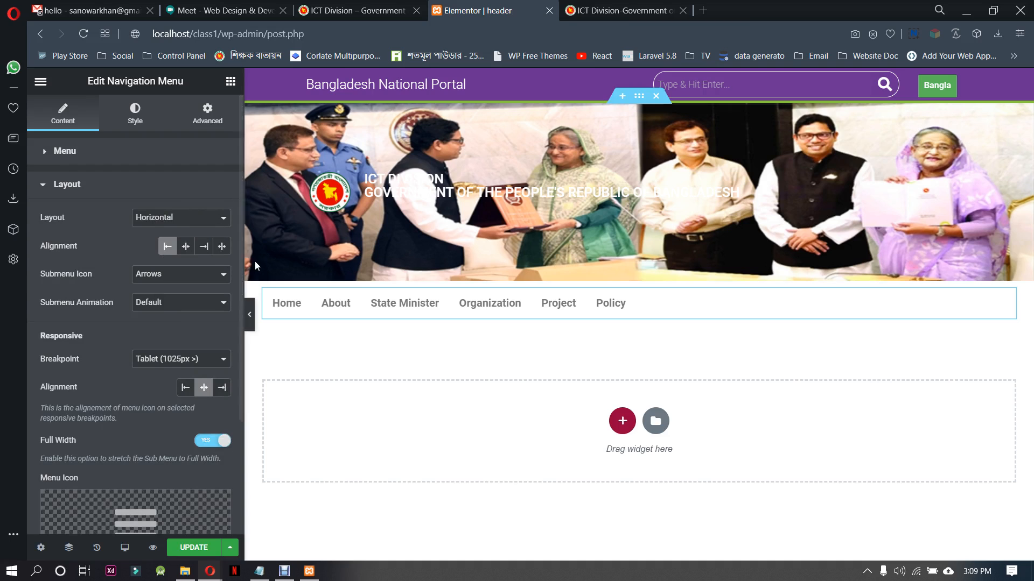
left_click(183, 219)
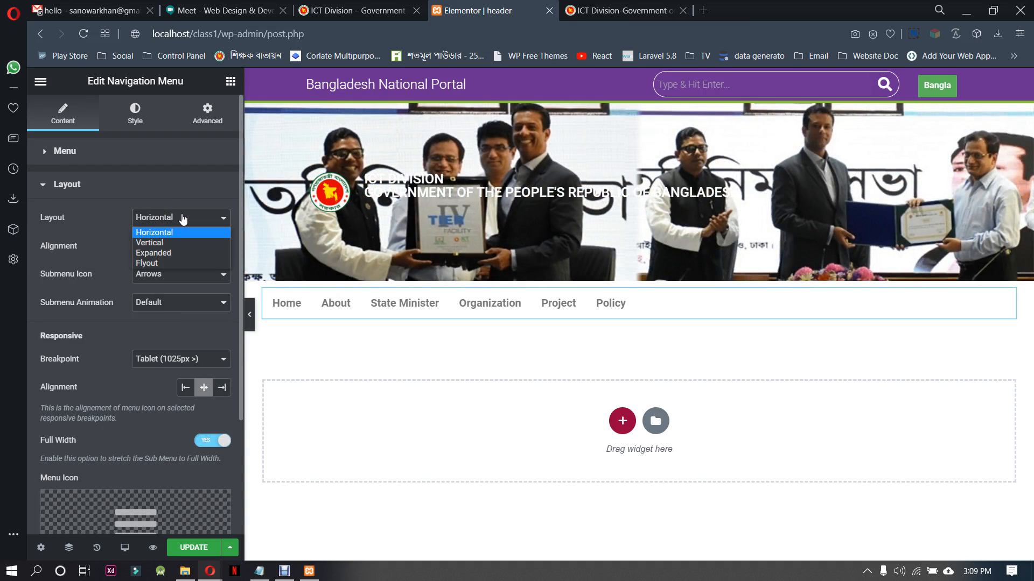
left_click(183, 218)
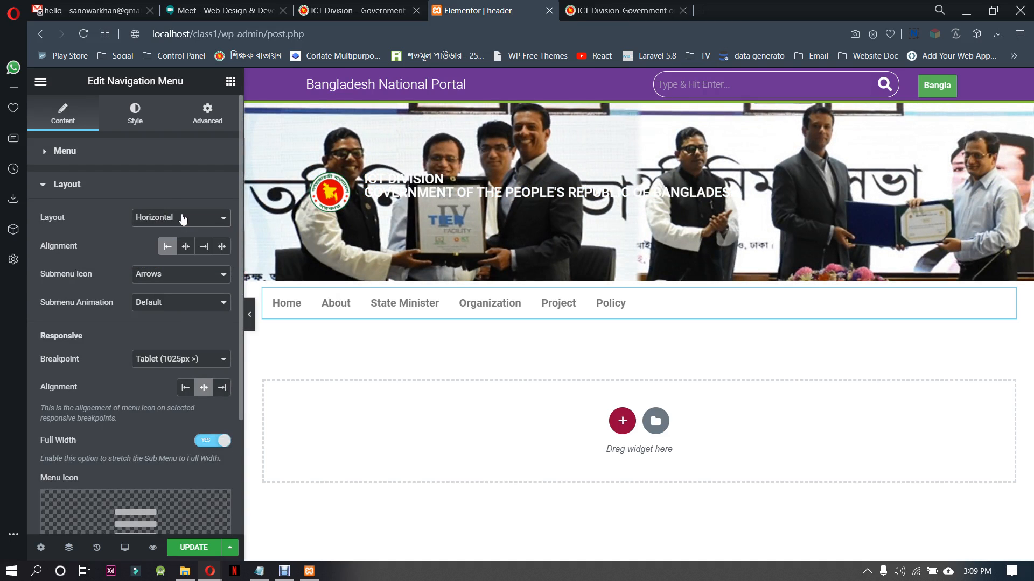
left_click(186, 247)
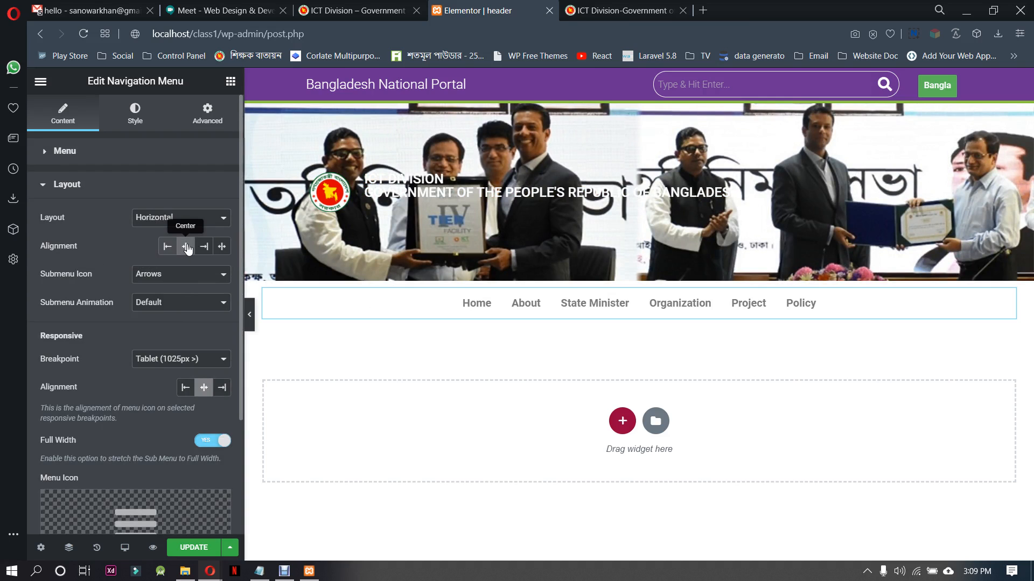
left_click(222, 249)
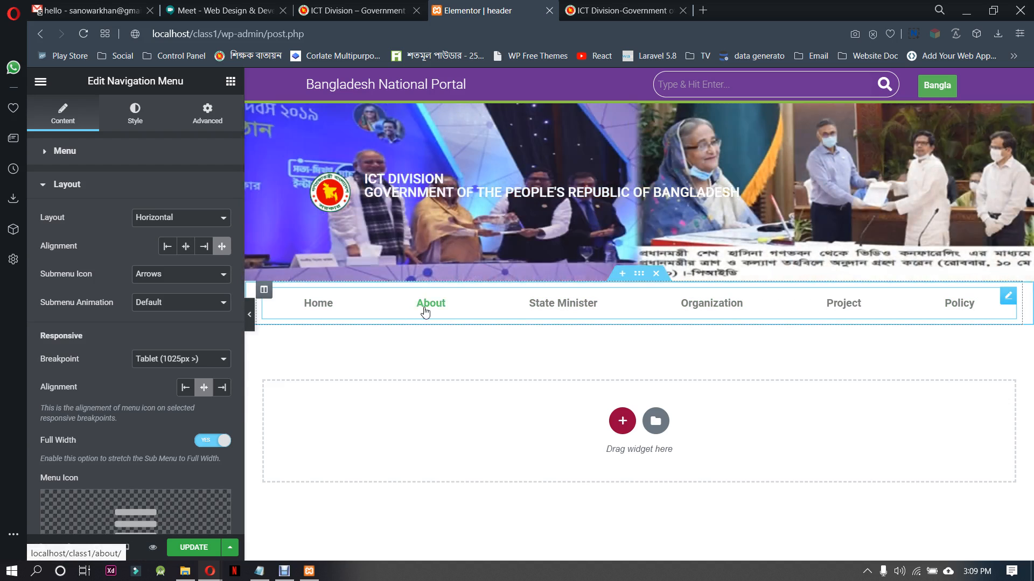
left_click(167, 247)
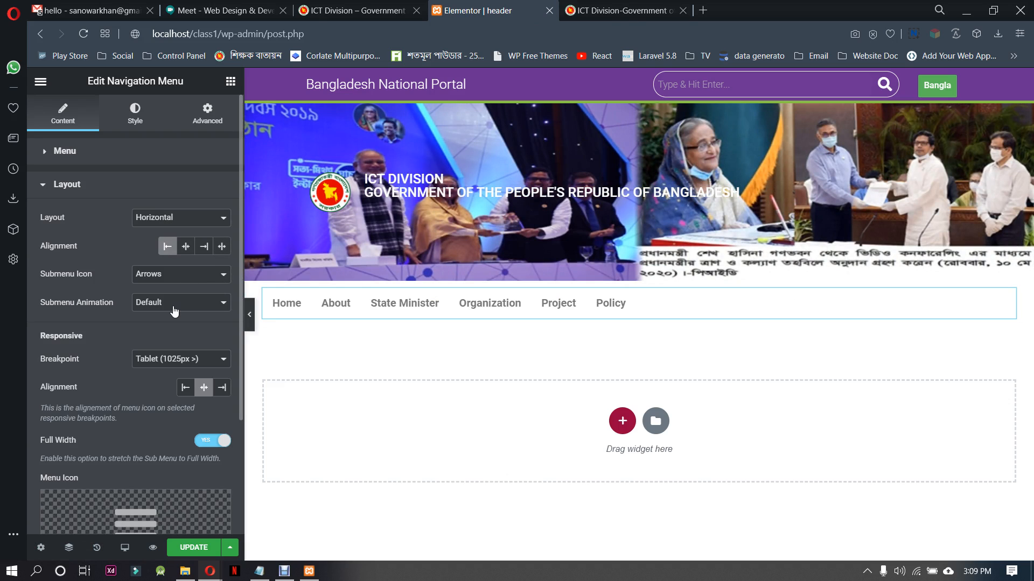
scroll(127, 327, "down", 3)
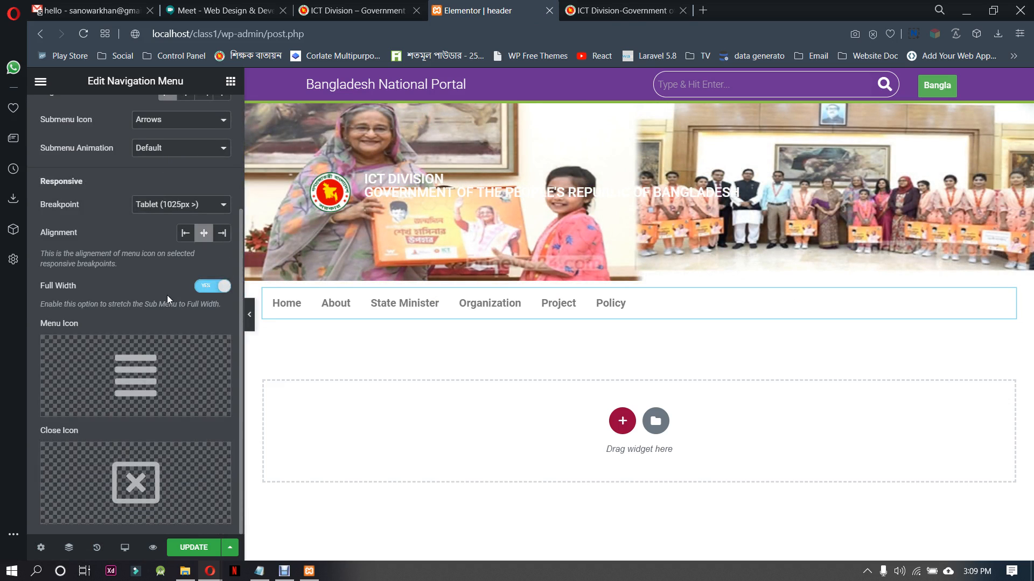
scroll(162, 433, "up", 3)
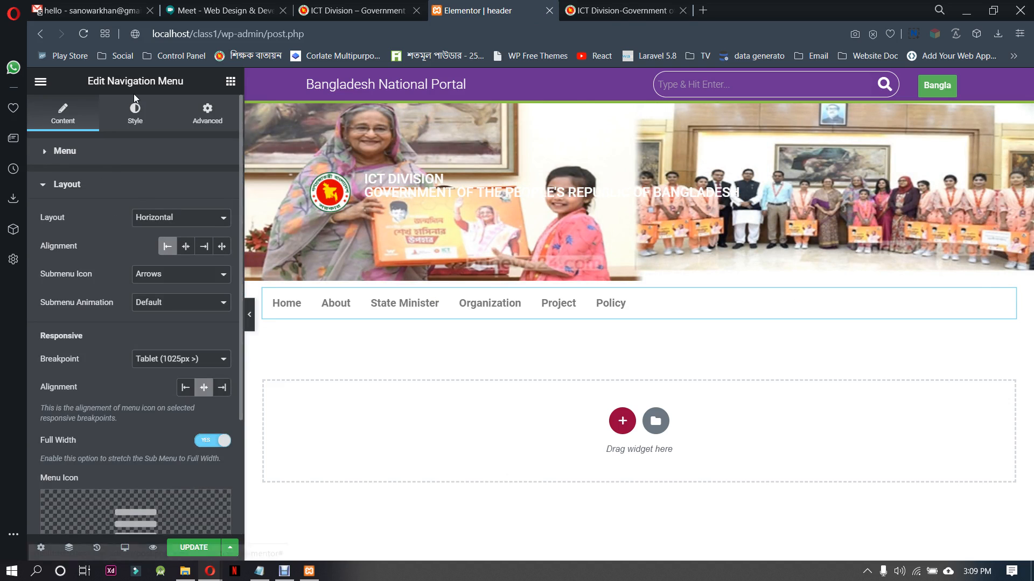
Set the navigation menu's horizontal padding to 27 and its normal text color to #202020
left_click(143, 116)
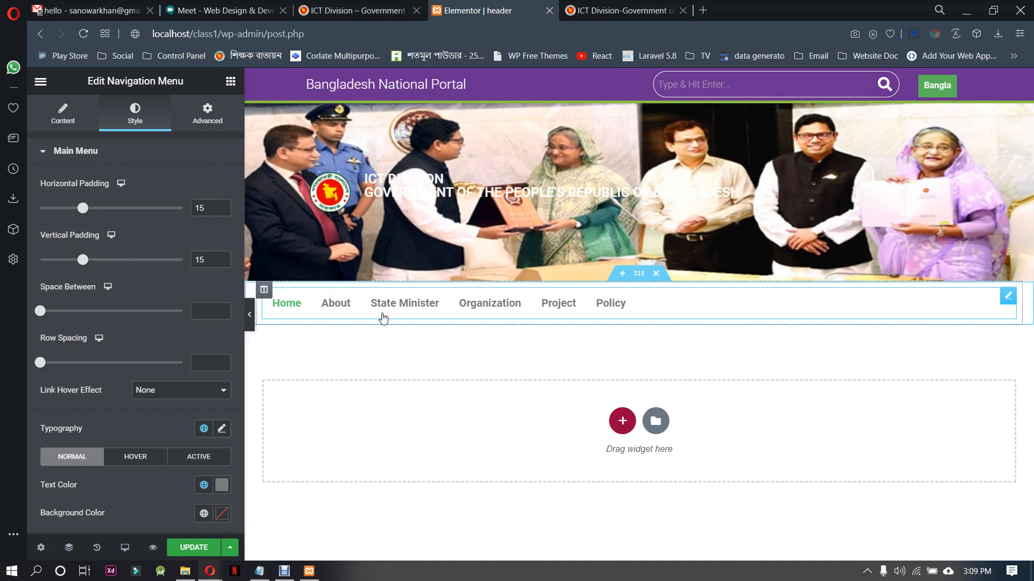
left_click_drag(82, 208, 117, 210)
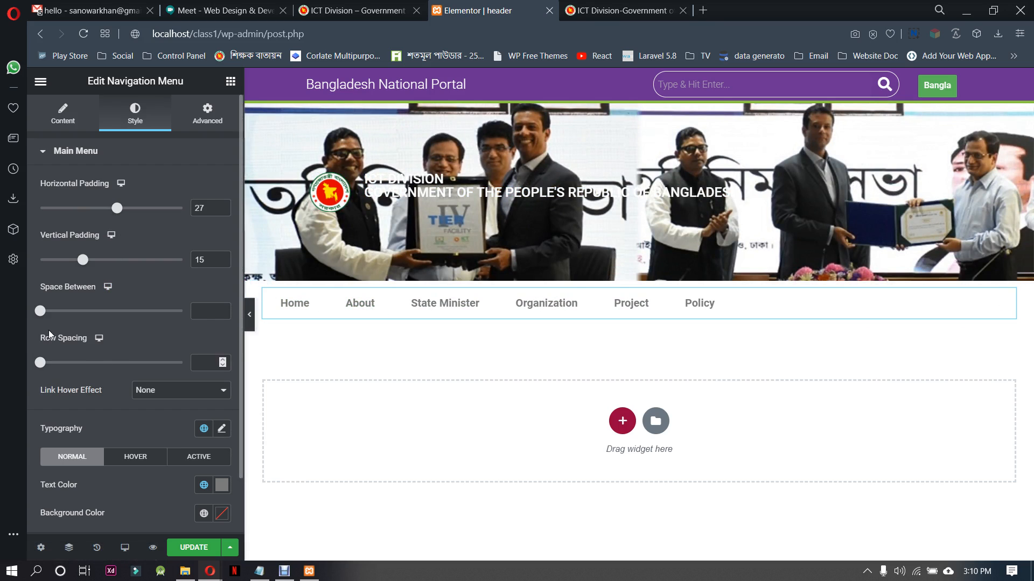
scroll(118, 340, "down", 1)
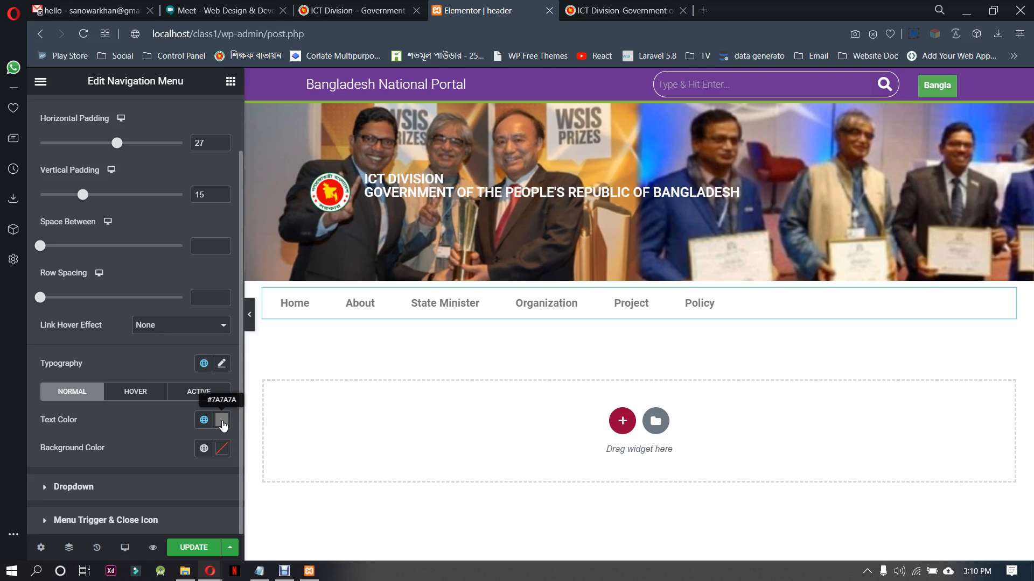
left_click(228, 425)
left_click_drag(87, 322, 61, 329)
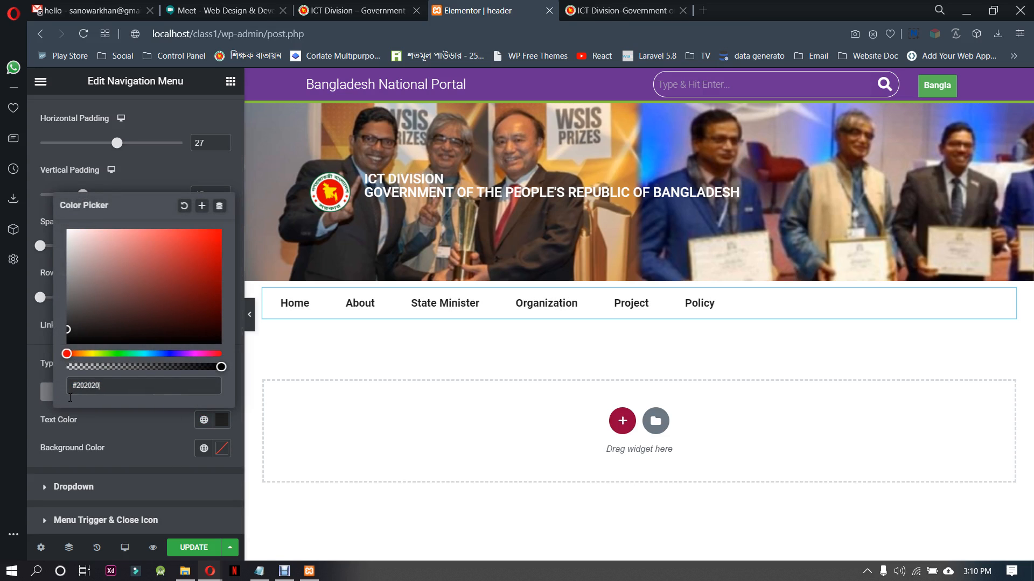
left_click(124, 435)
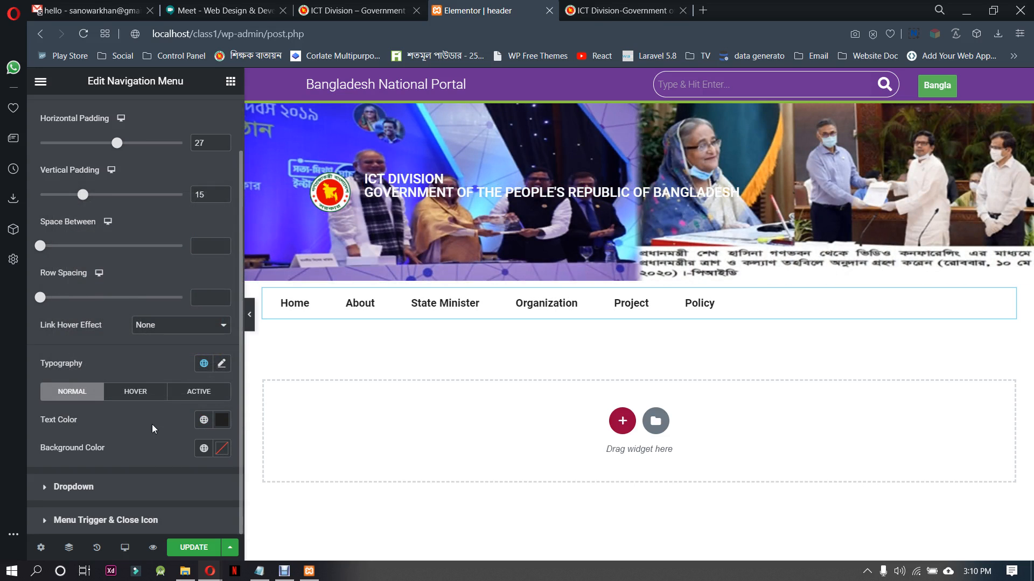
Copy the purple code #683091 from the Notepad notes and apply it as the menu's hover text color
left_click(141, 393)
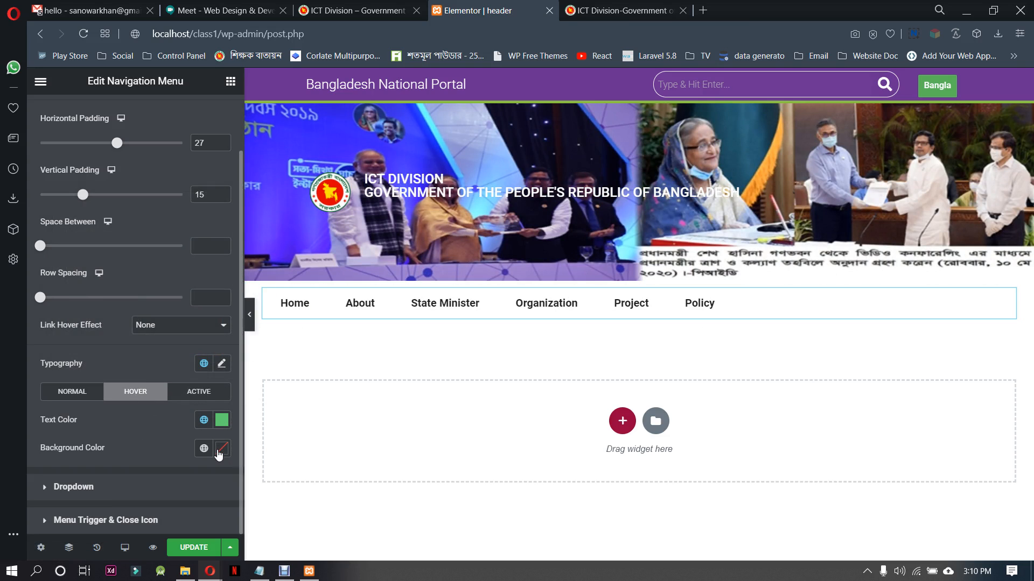
left_click(221, 420)
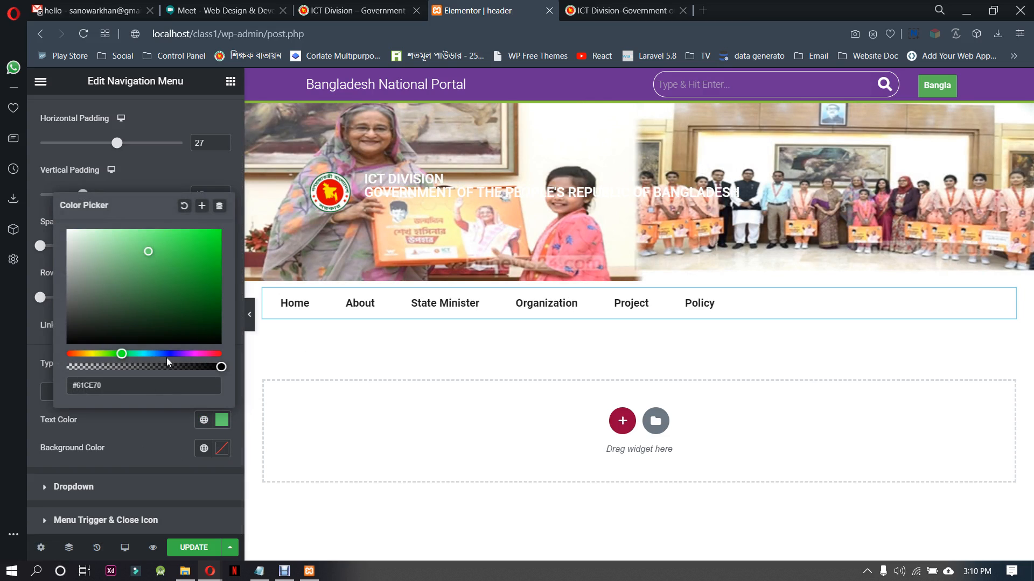
left_click(269, 574)
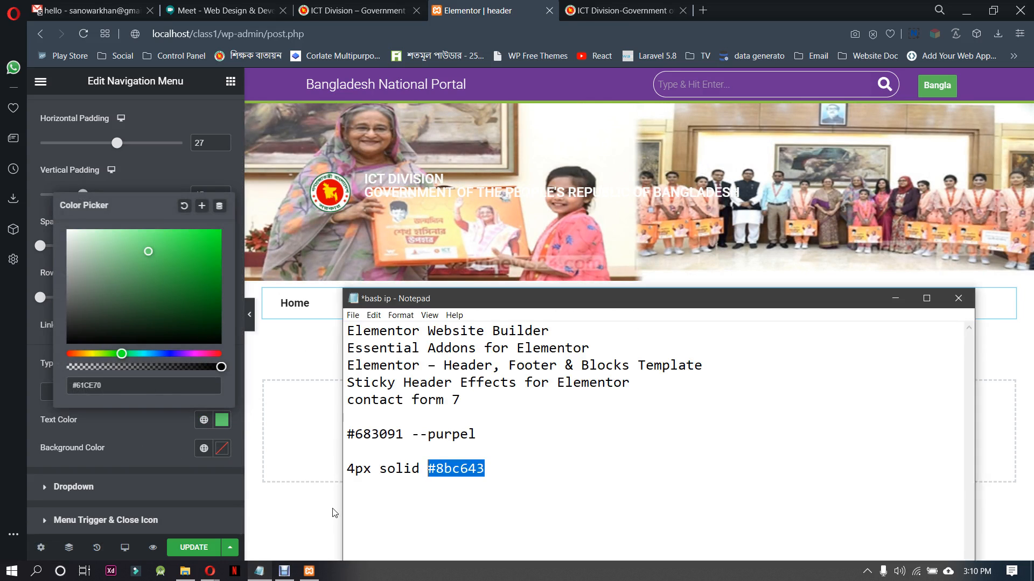
left_click_drag(394, 431, 333, 431)
key("ctrl+c")
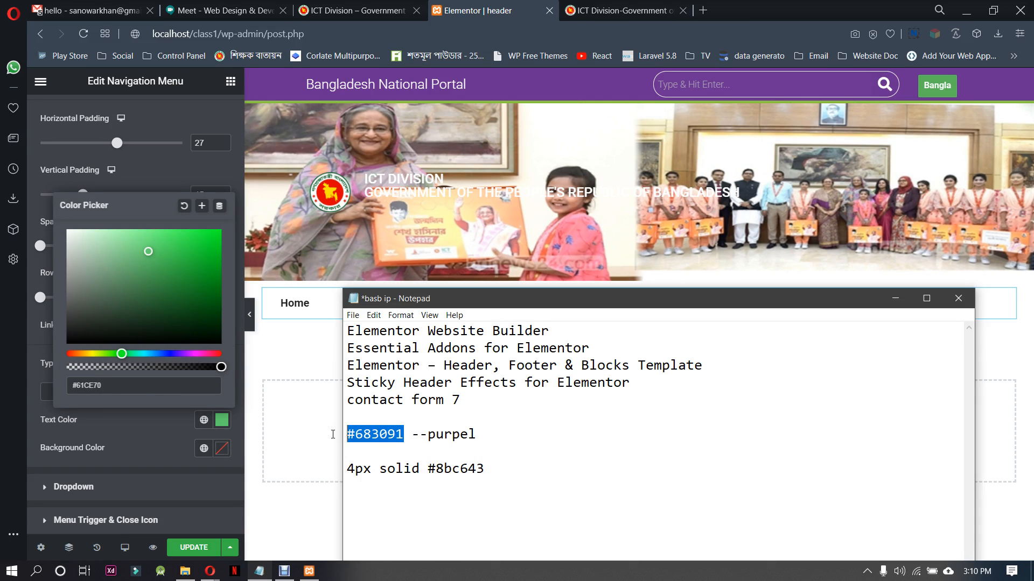
left_click(124, 386)
key("ctrl+a")
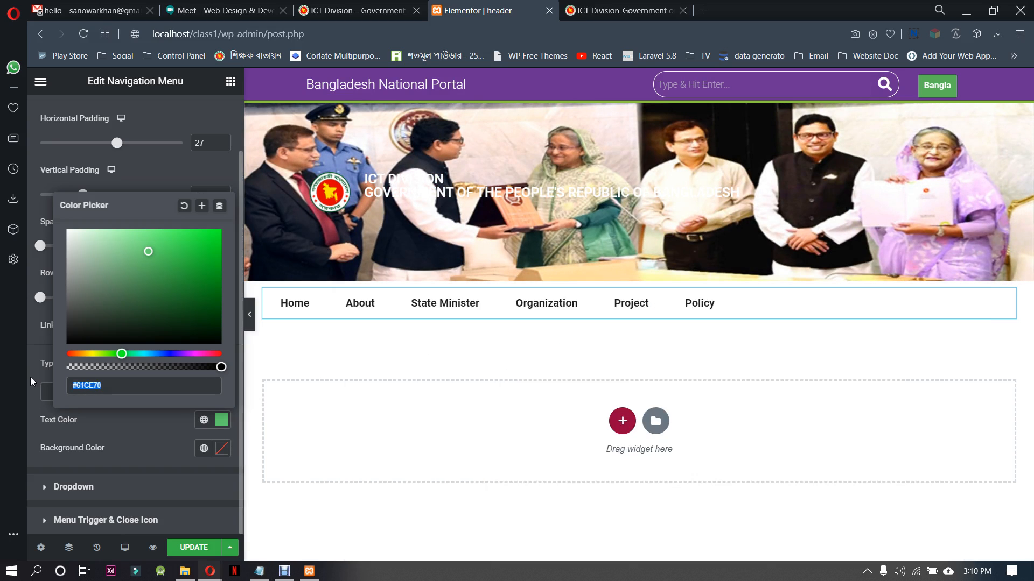
key("ctrl+v")
left_click(127, 448)
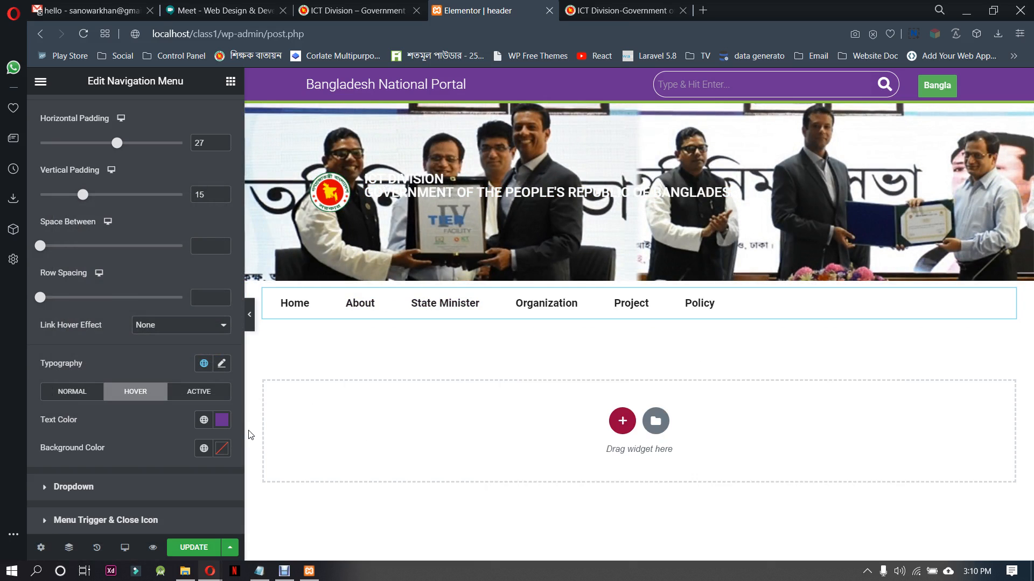
Set the menu's hover text color to white #FFFFFF and its hover background color to purple #683091
left_click(222, 420)
key("ctrl+c")
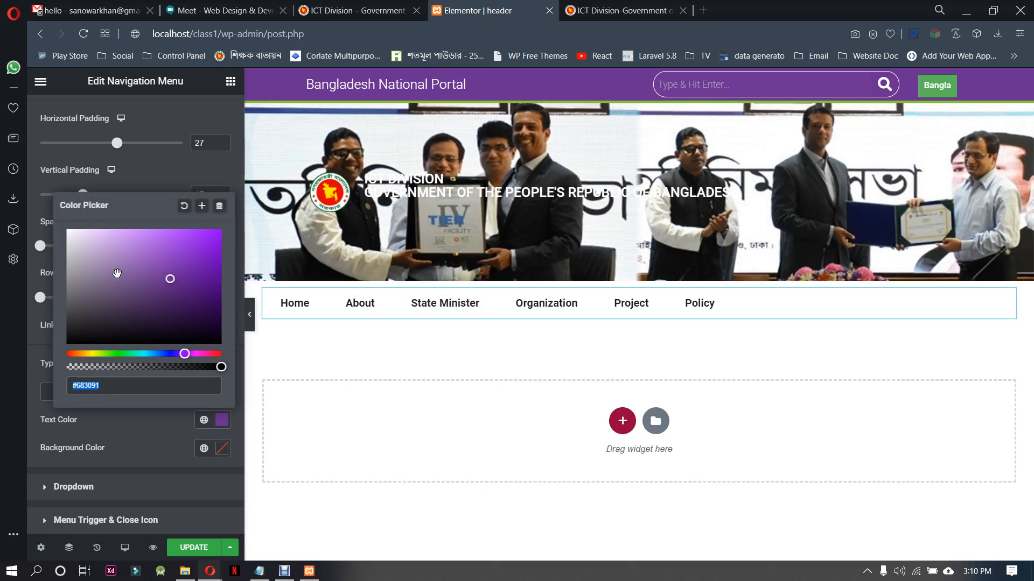
left_click_drag(116, 273, 41, 229)
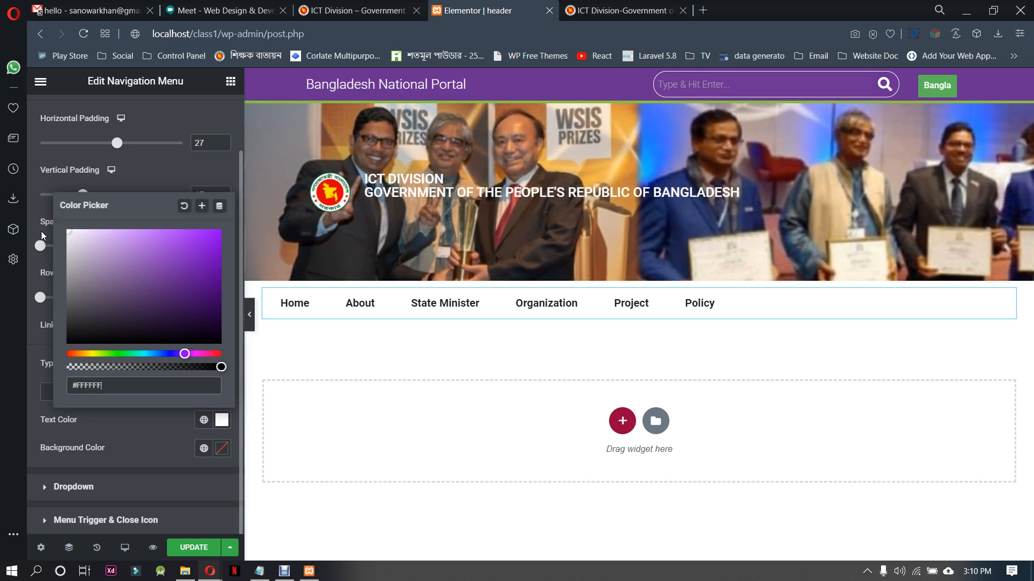
left_click(153, 435)
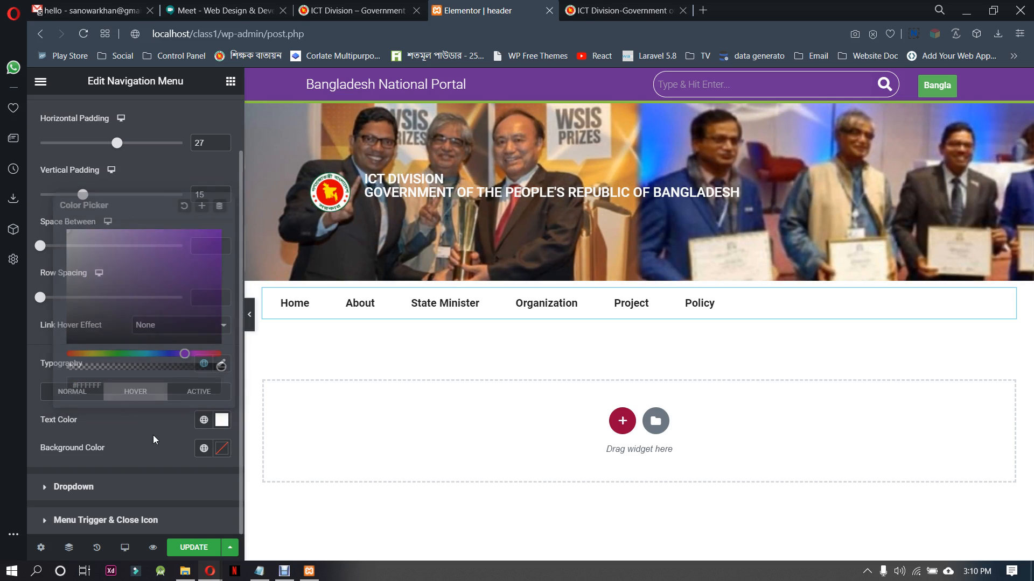
left_click(222, 448)
key("ctrl+v")
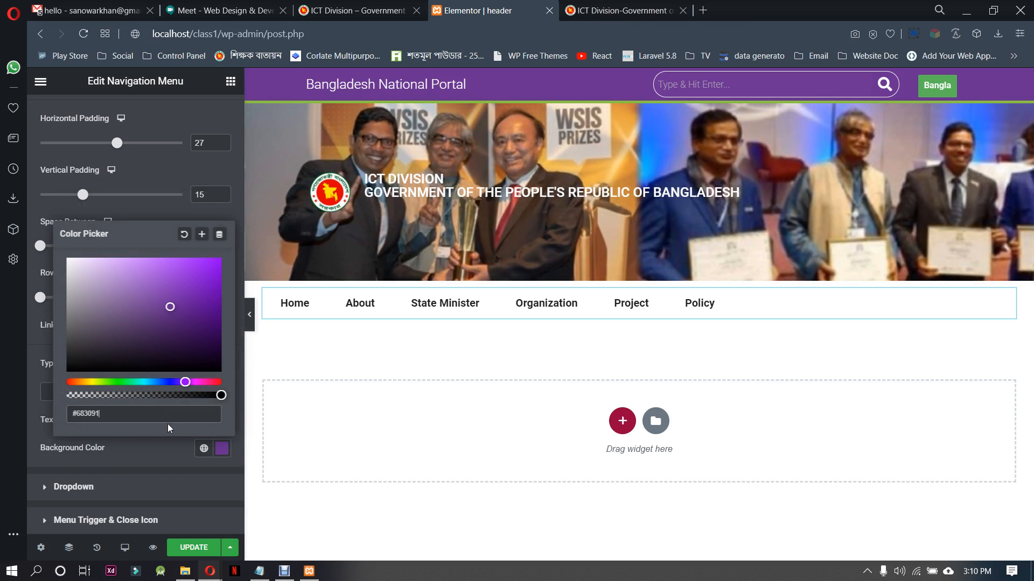
left_click(141, 445)
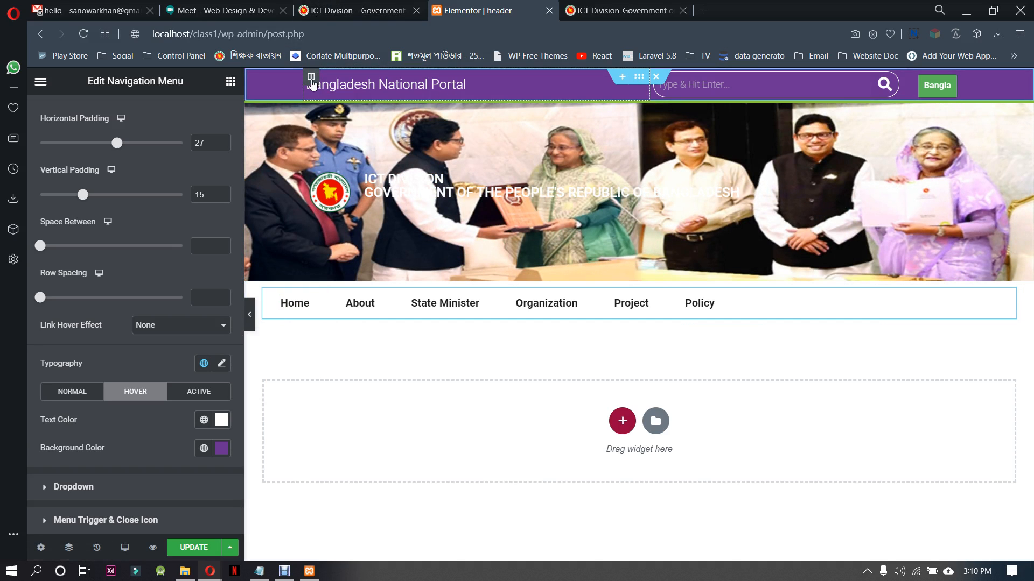
Set the boxed content width of the navigation menu's section to 1000
left_click(638, 274)
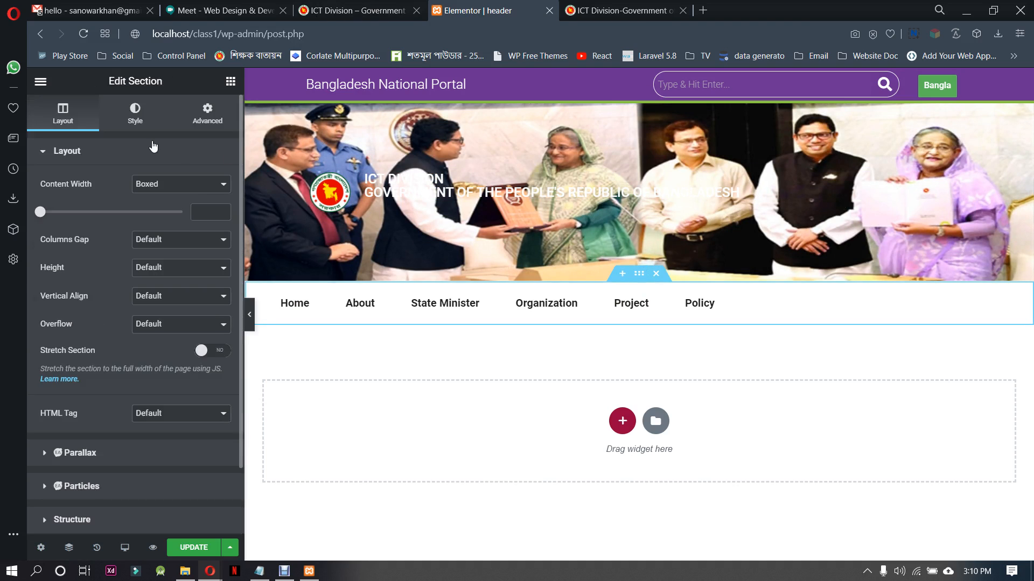
left_click(201, 211)
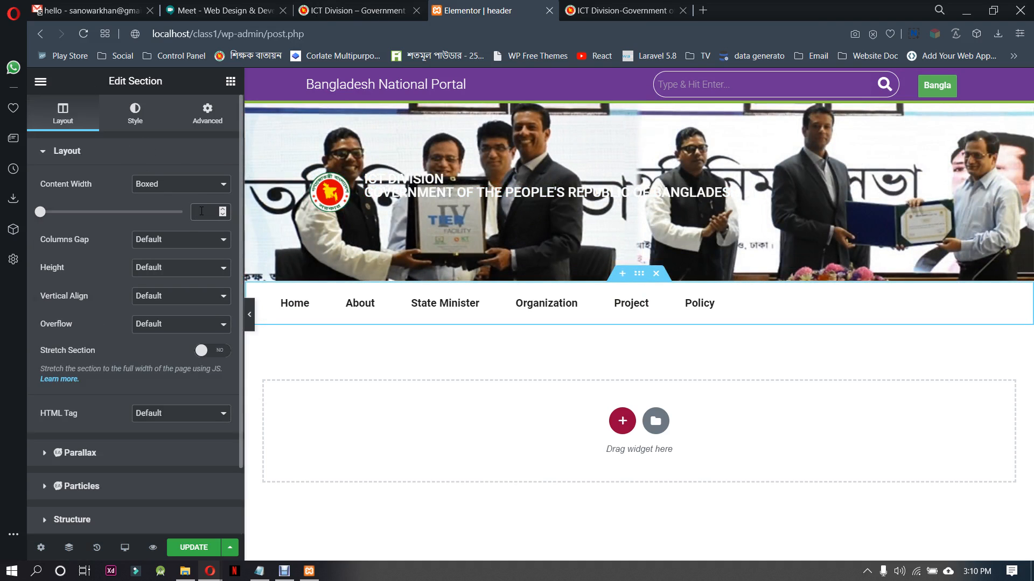
type("1000")
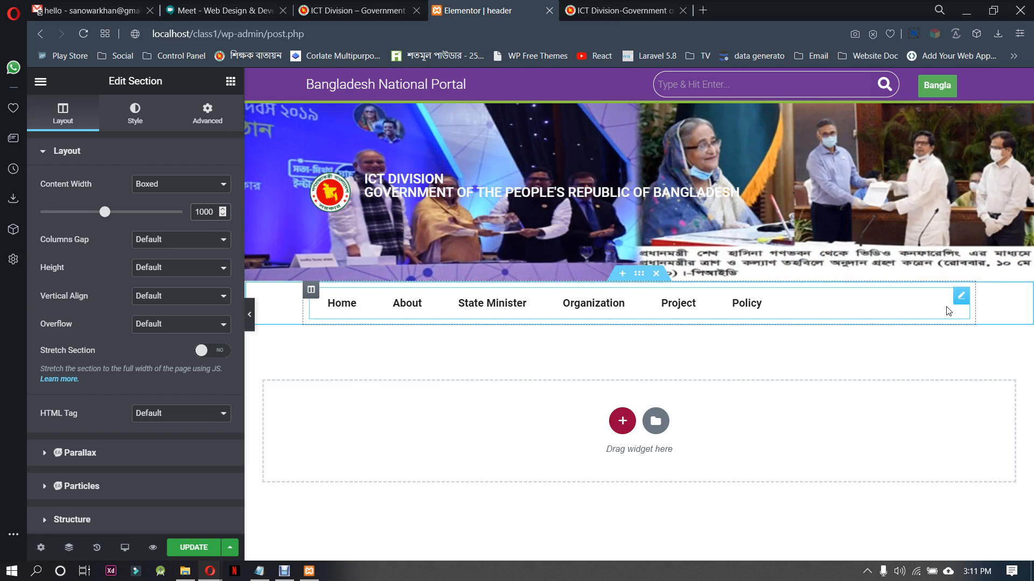
Review the navigation menu's source menu and submenu animation choices, keeping the animation at Default
left_click(961, 296)
left_click(69, 116)
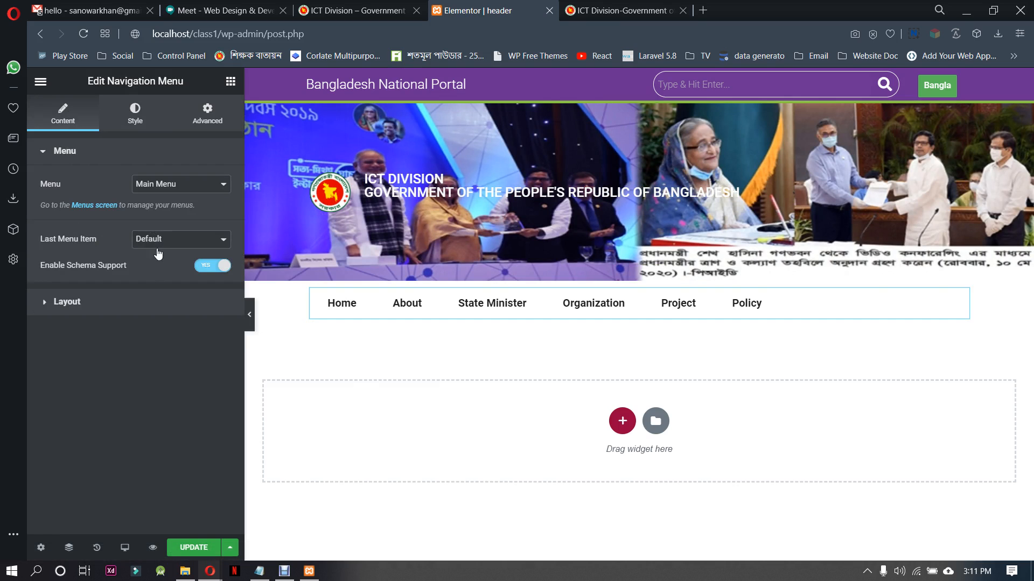
left_click(154, 180)
left_click(154, 180)
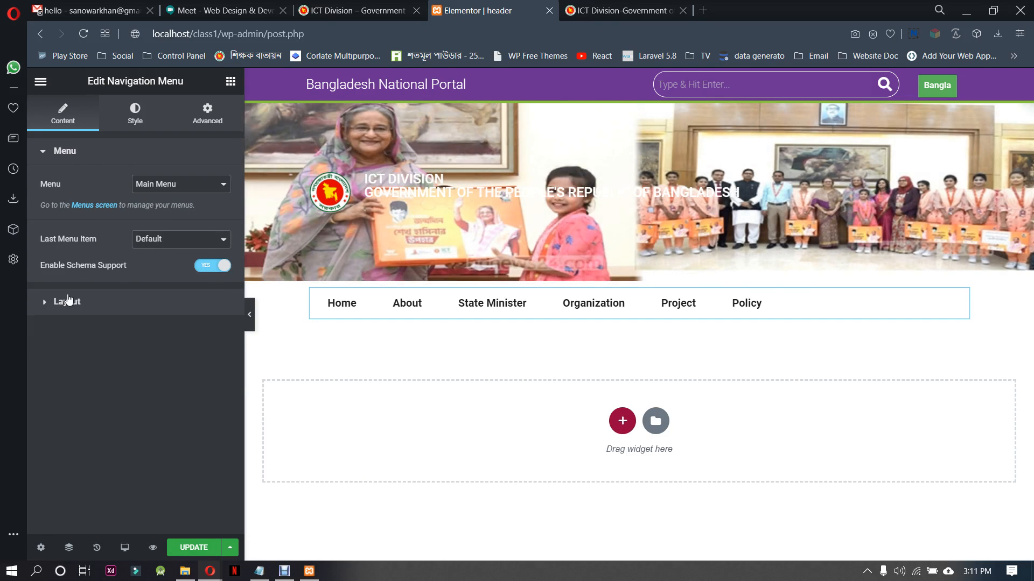
left_click(67, 301)
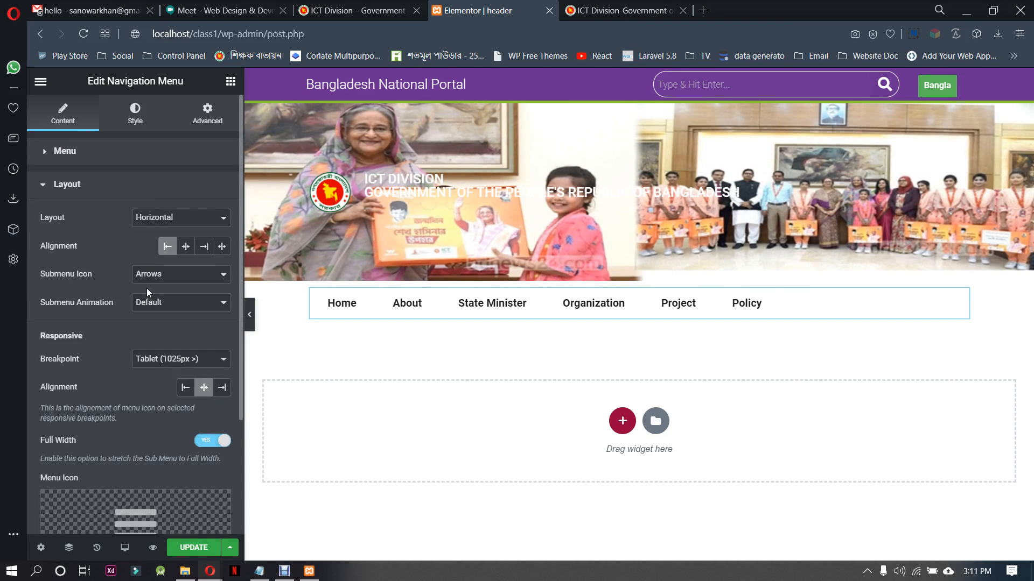
left_click(181, 304)
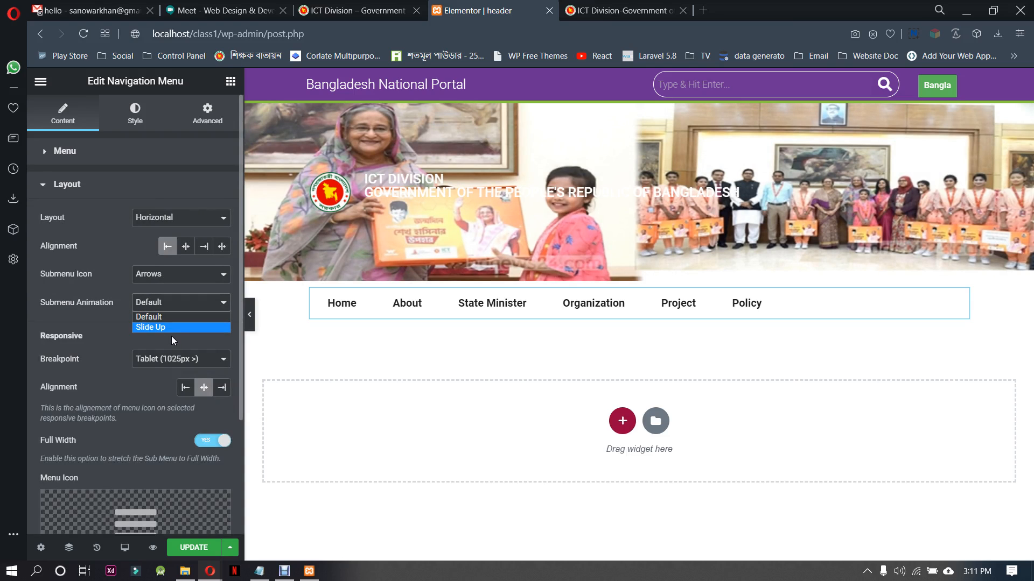
left_click(170, 316)
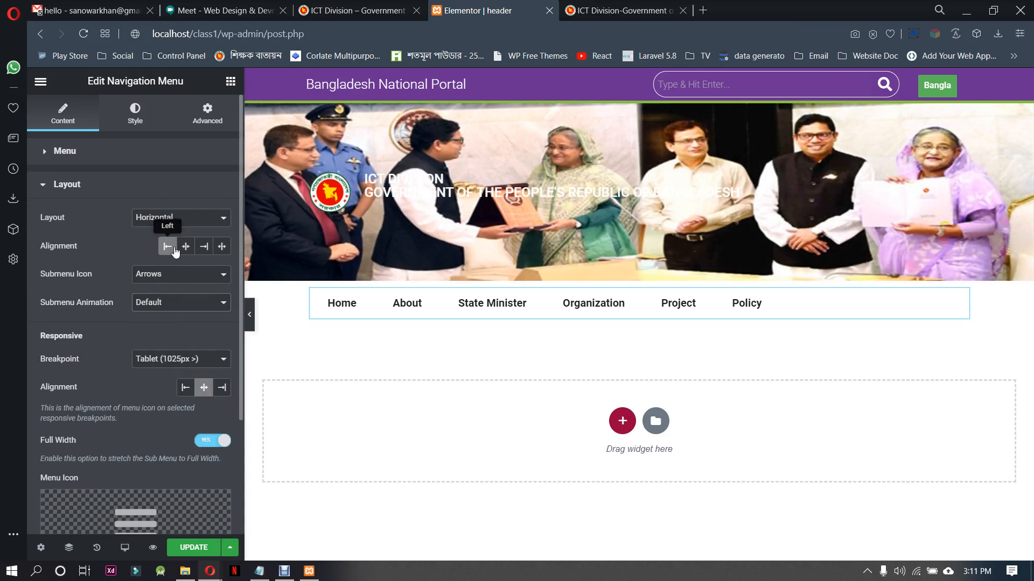
Clear the navigation menu's left alignment and set its responsive menu icon alignment to left
left_click(169, 250)
left_click(186, 388)
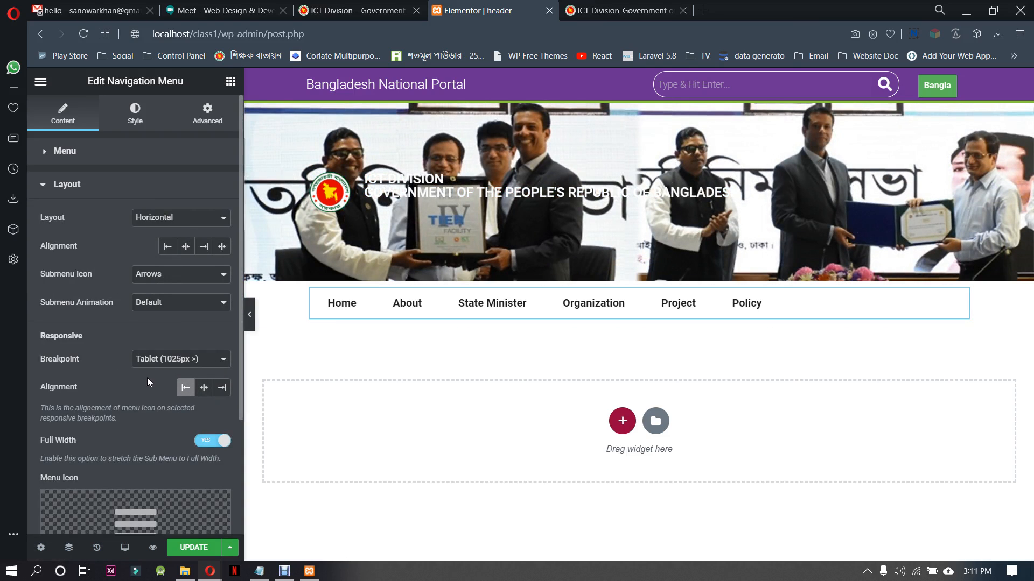
scroll(131, 386, "down", 3)
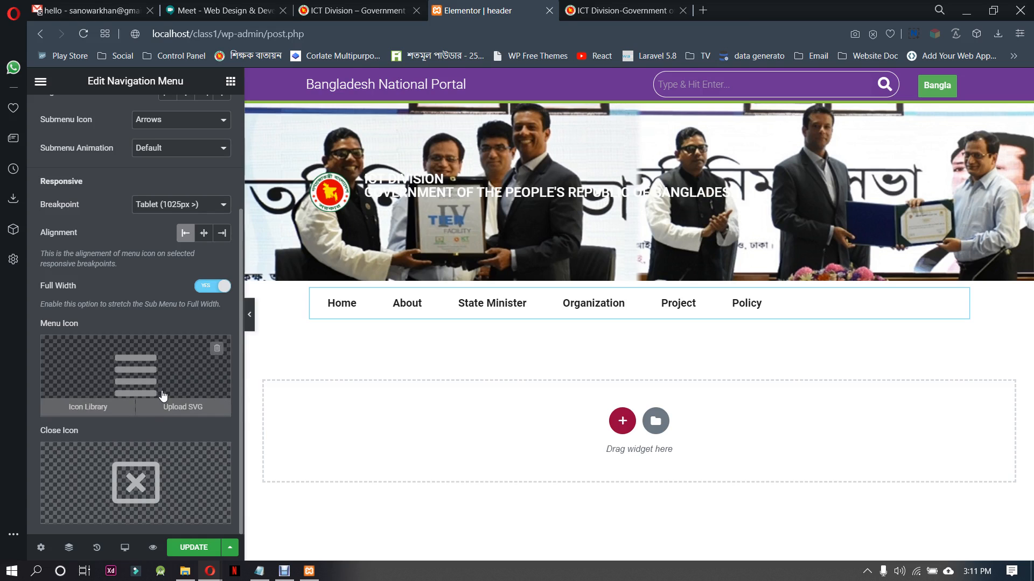
scroll(164, 401, "up", 3)
Set the navigation menu's link hover effect to Text
left_click(135, 114)
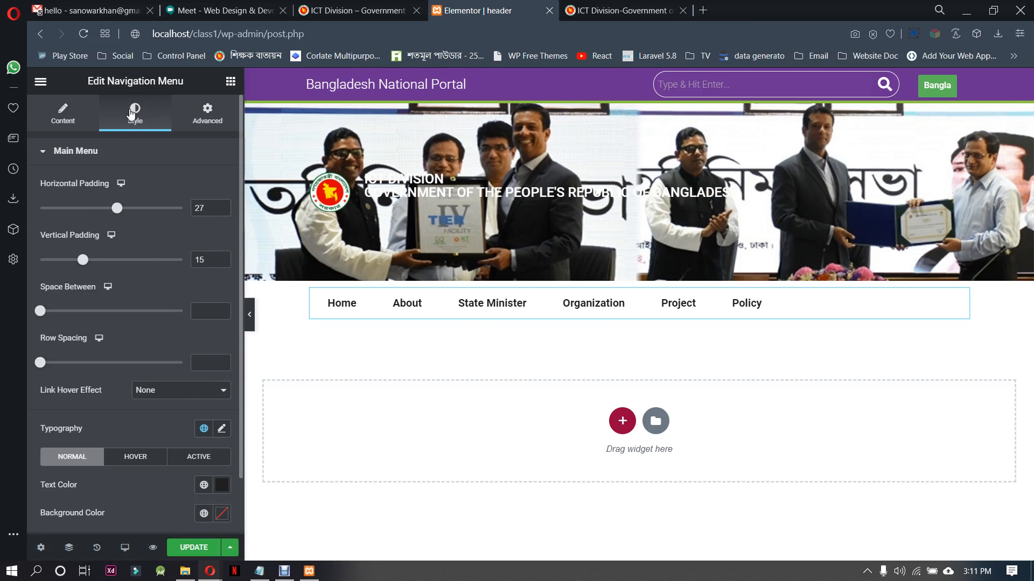
scroll(140, 367, "down", 1)
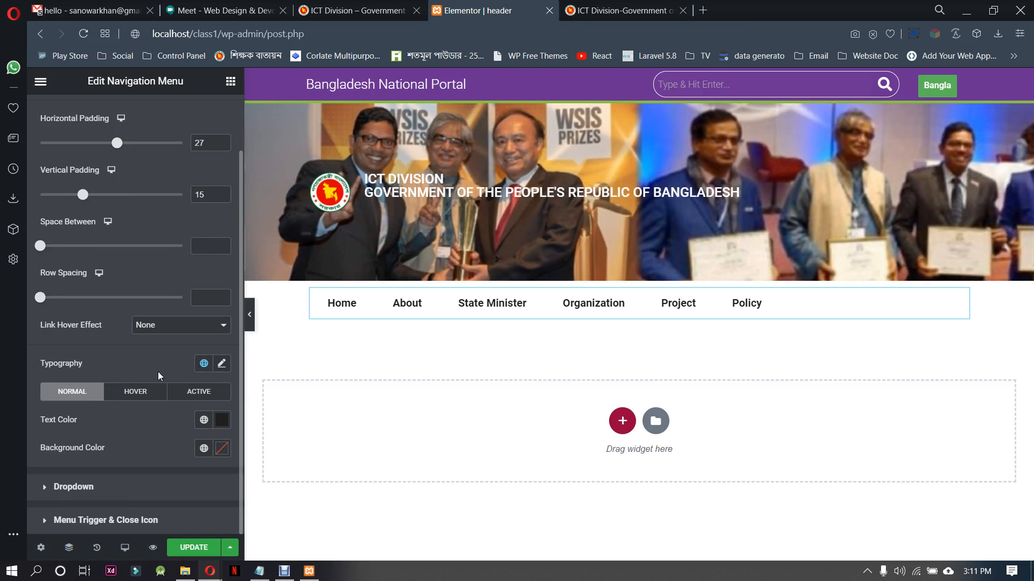
left_click(178, 326)
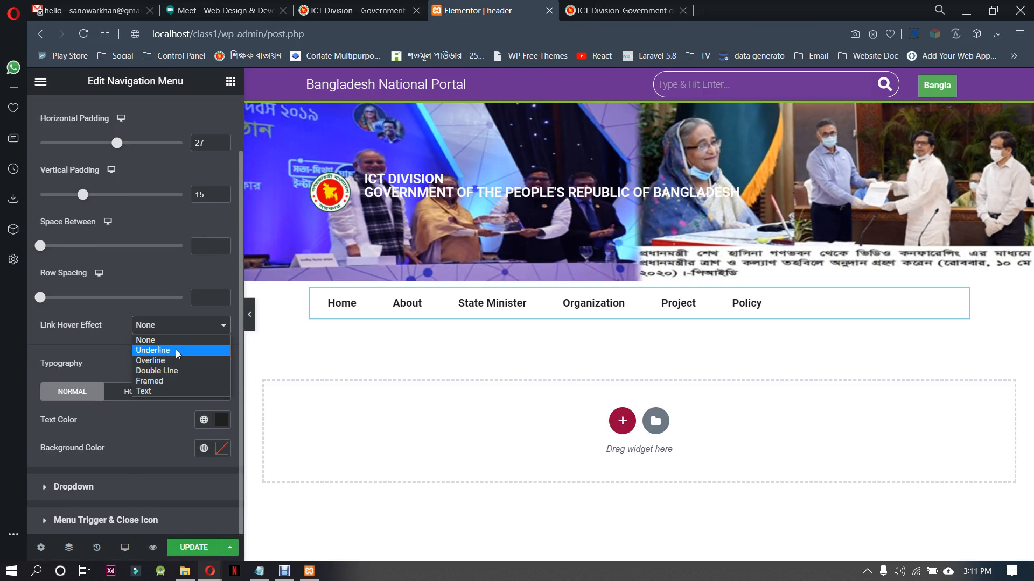
left_click(156, 392)
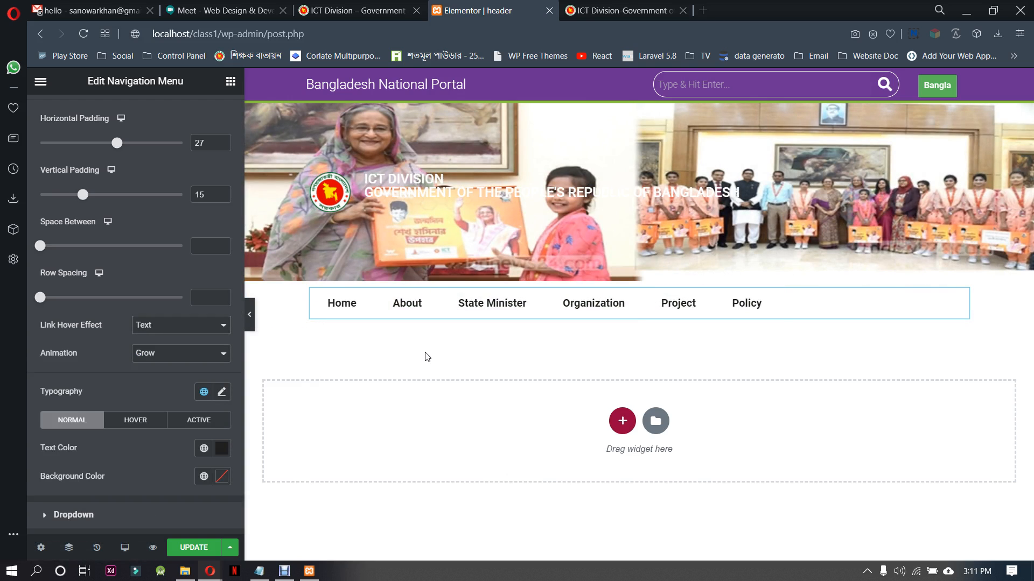
Save the updated header template and compare the design with the original ictd.gov.bd site
left_click(624, 10)
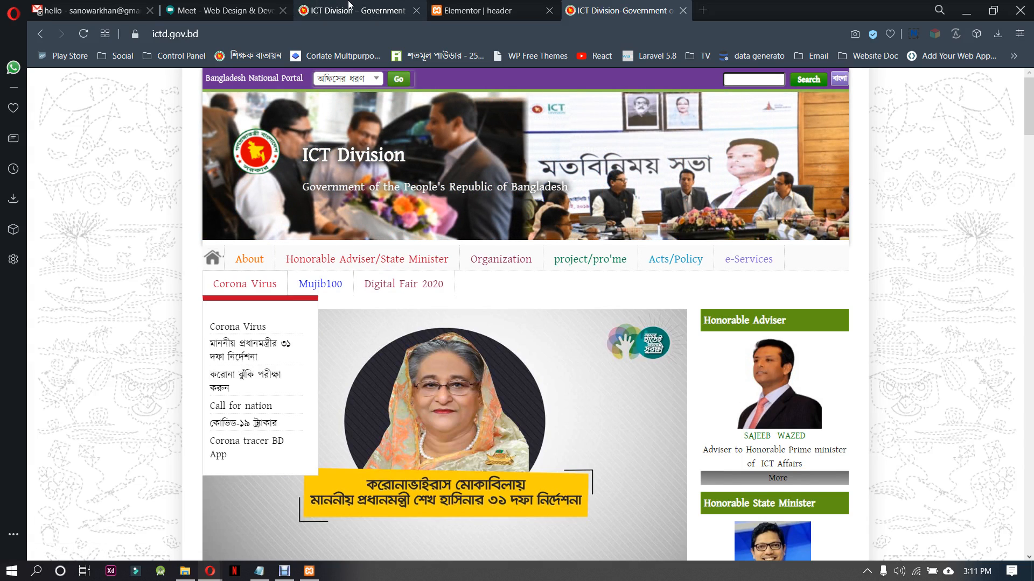
left_click(474, 10)
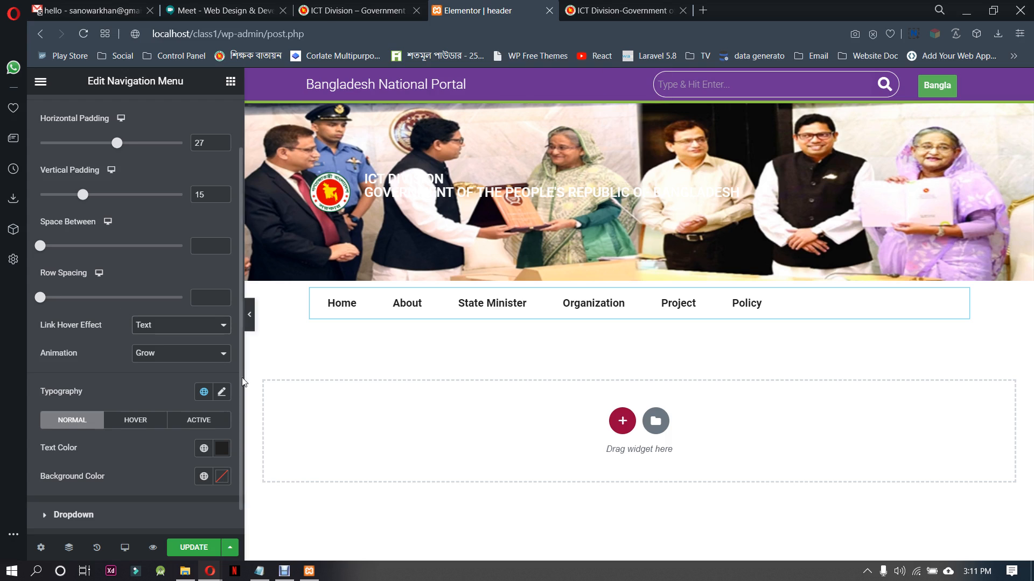
left_click(192, 552)
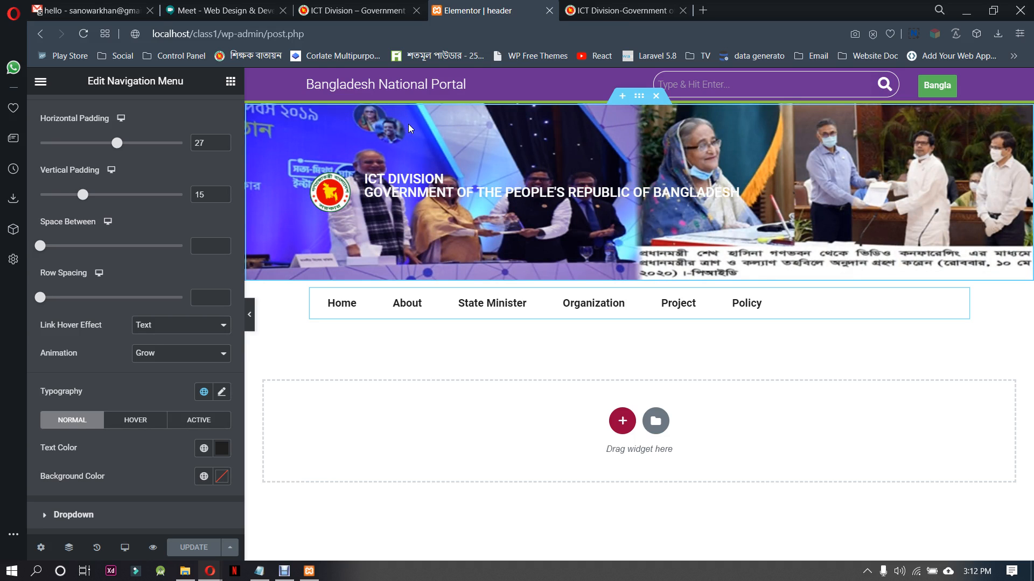
left_click(620, 10)
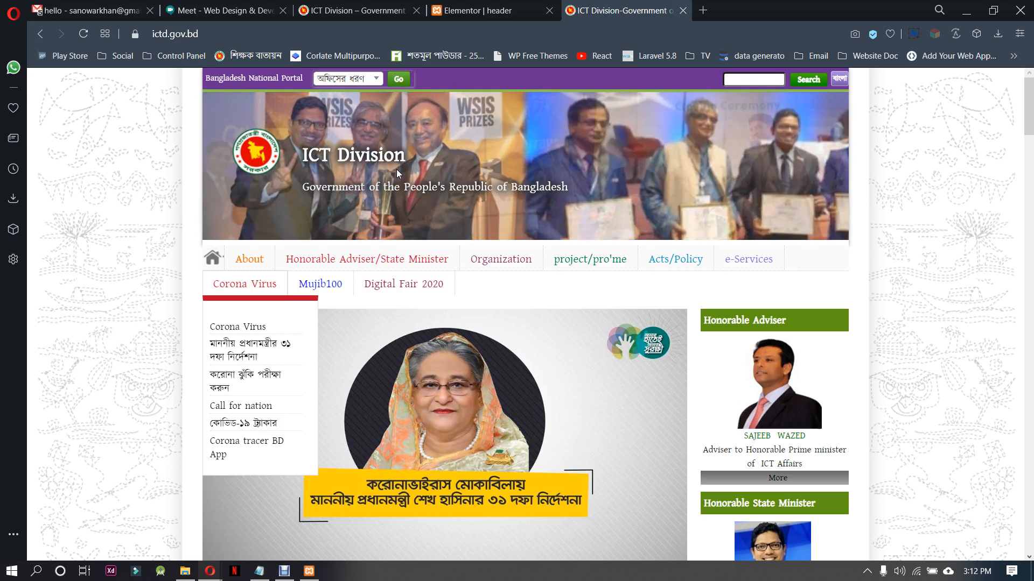
Review the local ICT Division homepage, checking the slideshow header, the navigation menu's hover effect and the content below
left_click(341, 8)
left_click(151, 133)
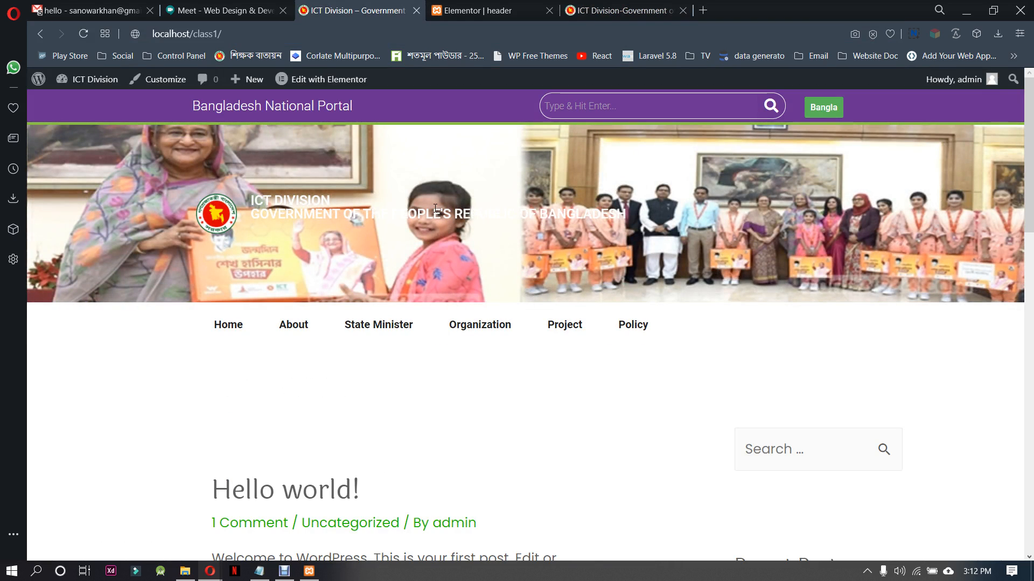
scroll(681, 365, "down", 10)
scroll(630, 485, "up", 10)
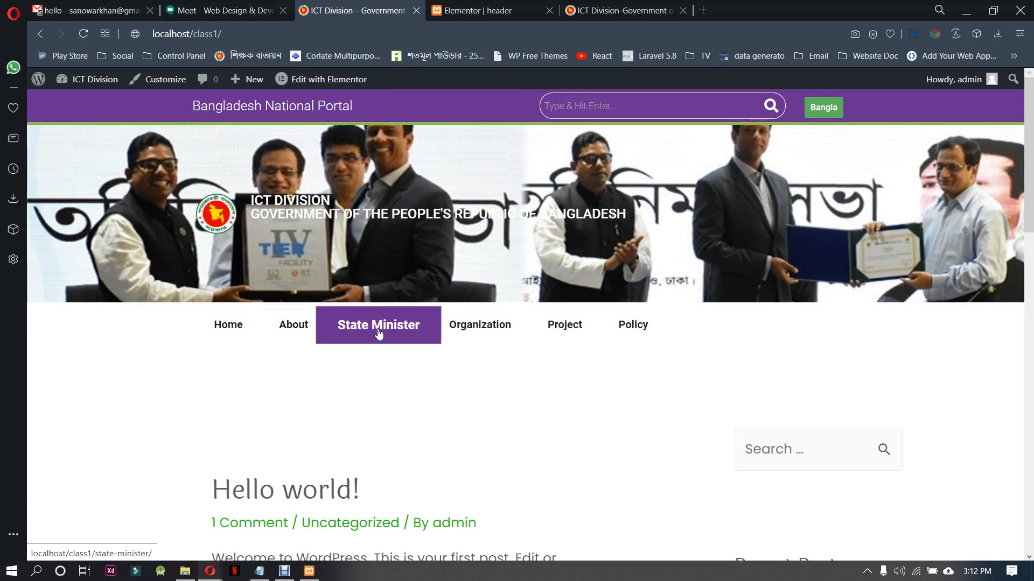
scroll(621, 460, "down", 10)
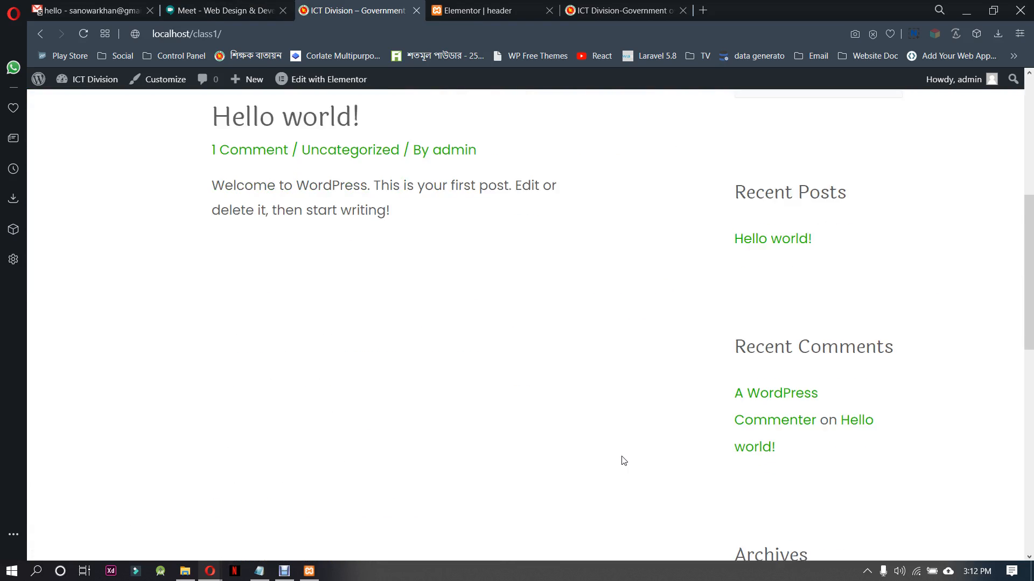
scroll(622, 460, "up", 10)
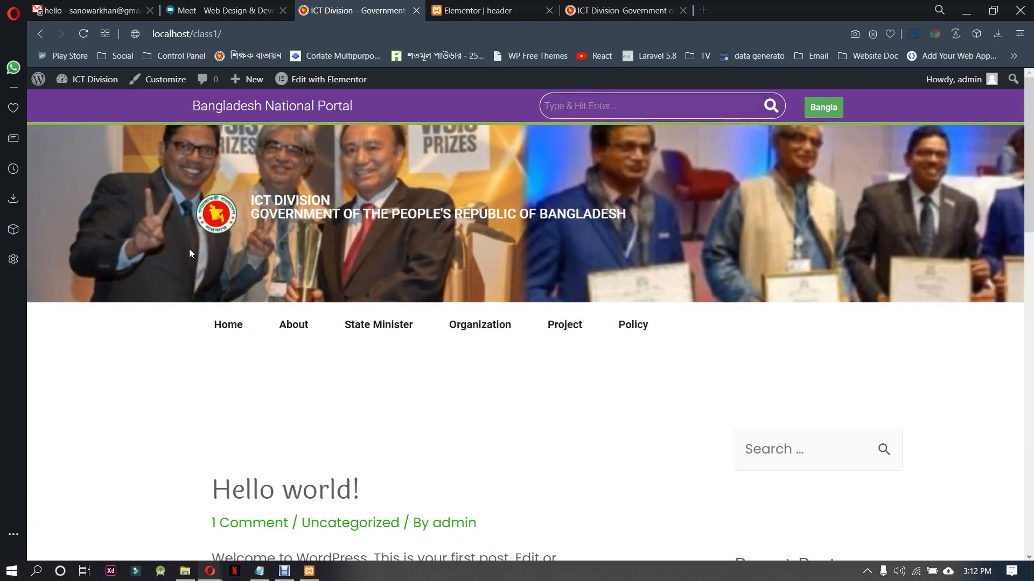
Exit the Elementor editor of the header template to its WordPress dashboard edit page
left_click(493, 5)
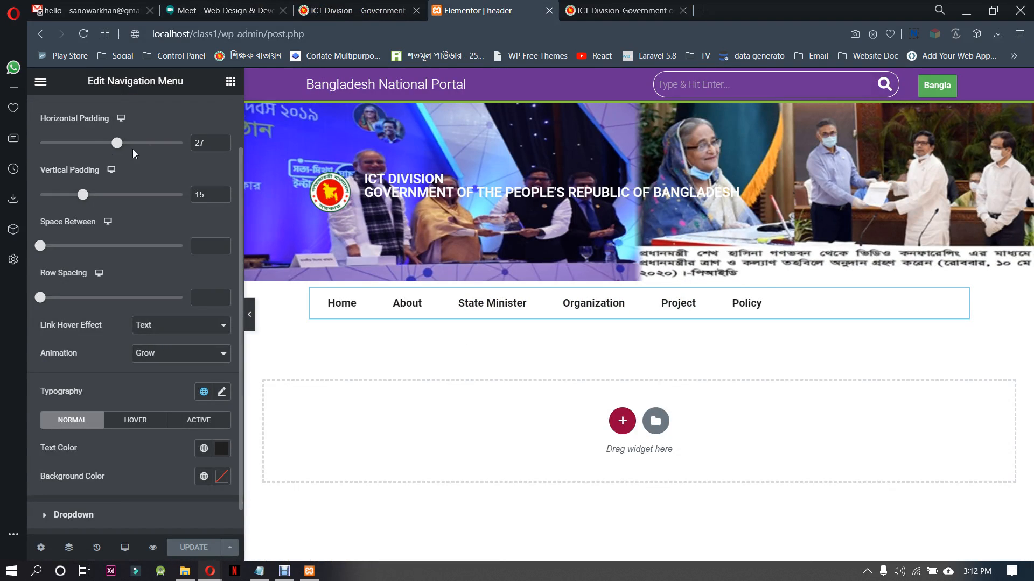
left_click(41, 81)
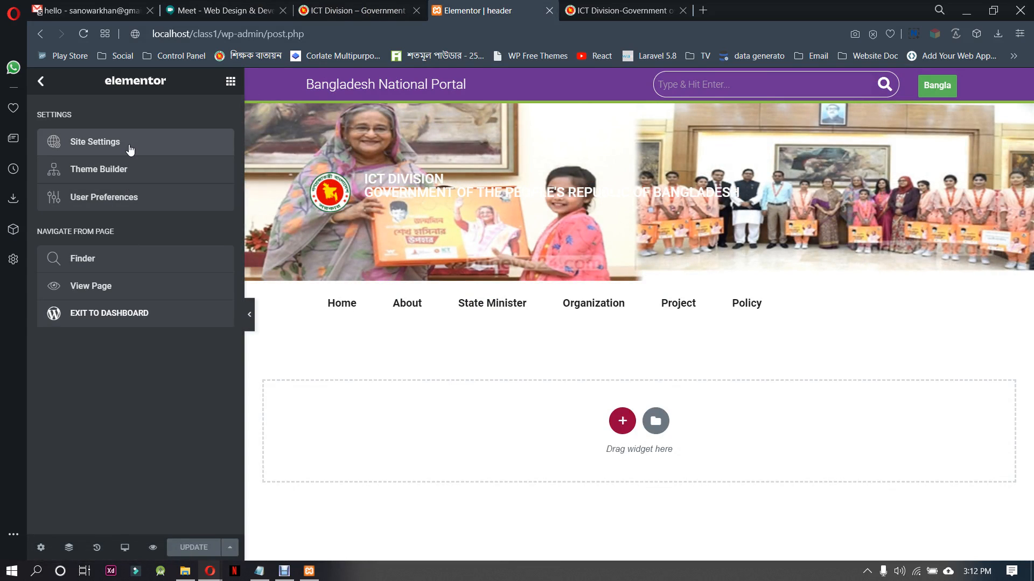
left_click(134, 321)
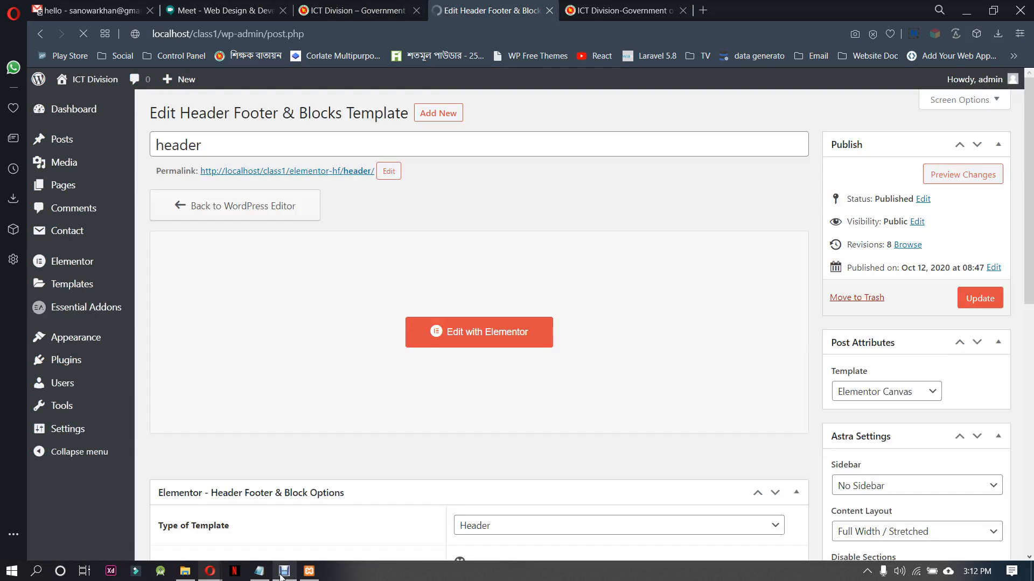
Switch to the Google Meet call and turn the microphone off
left_click(232, 10)
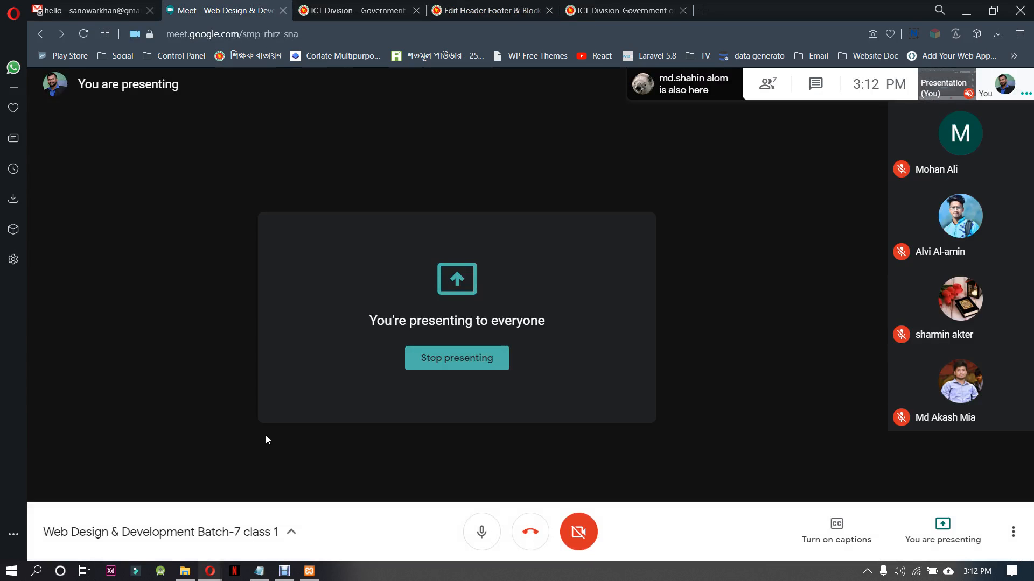
left_click(481, 532)
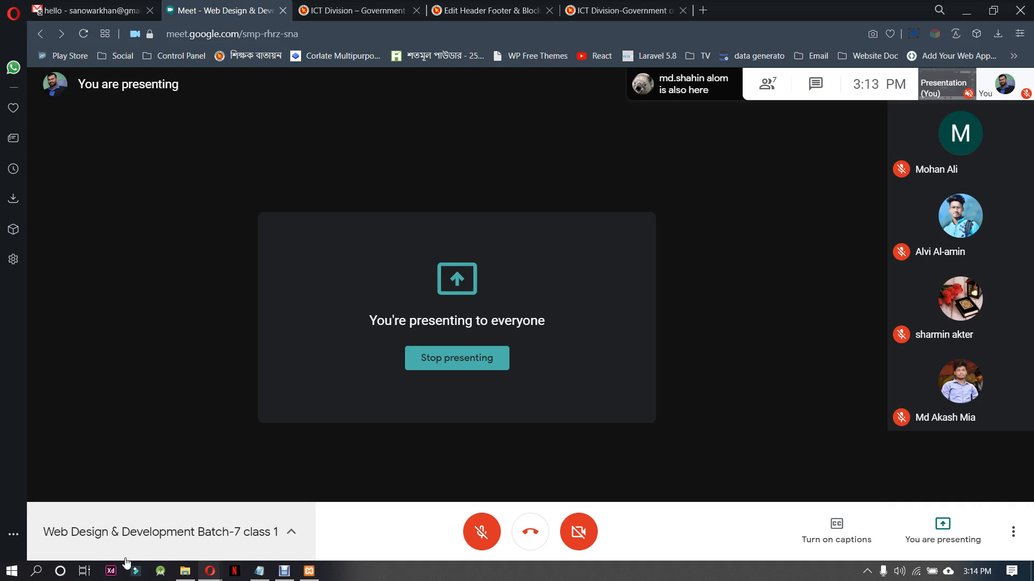
left_click(481, 532)
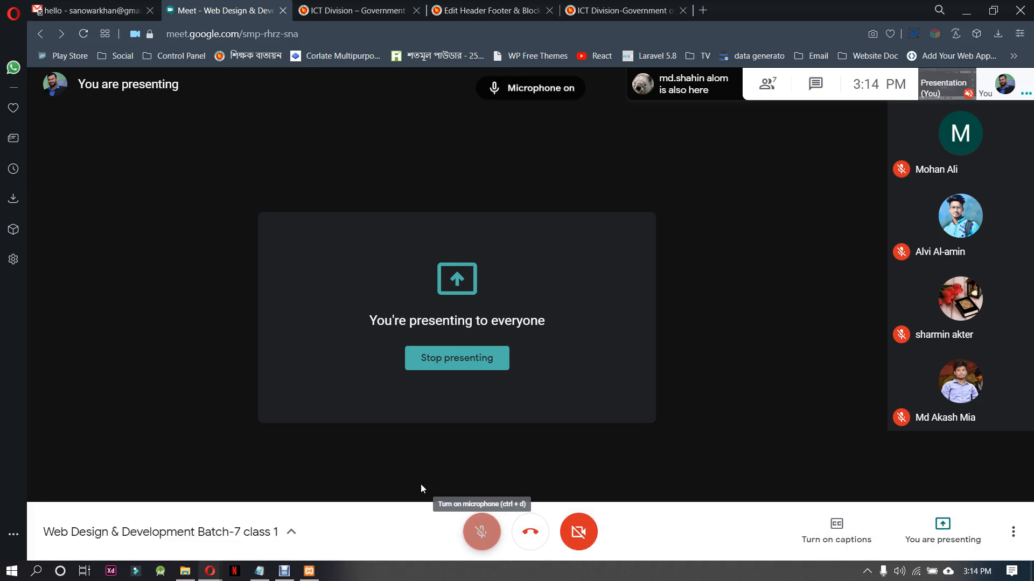
left_click(482, 533)
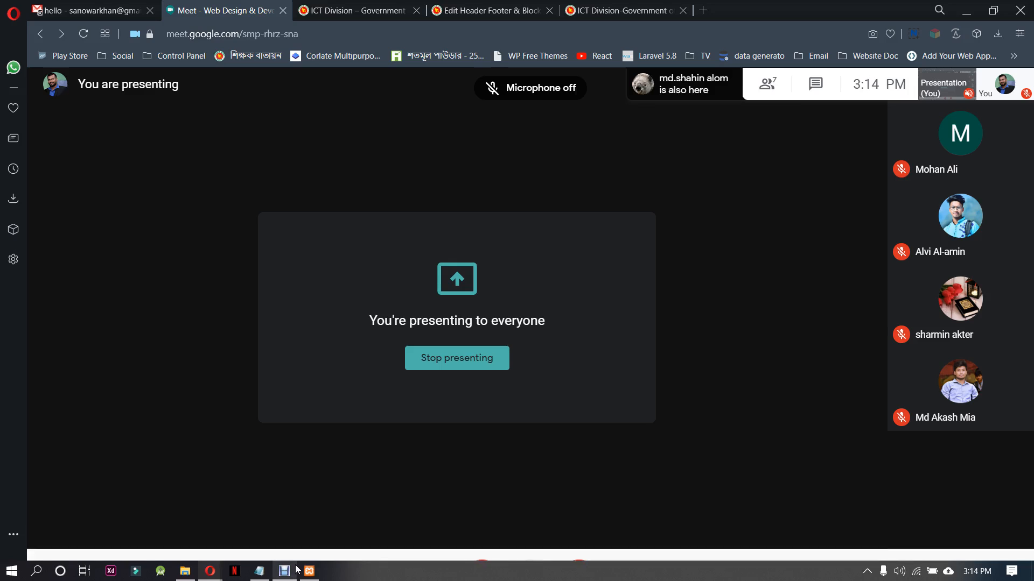
left_click(481, 536)
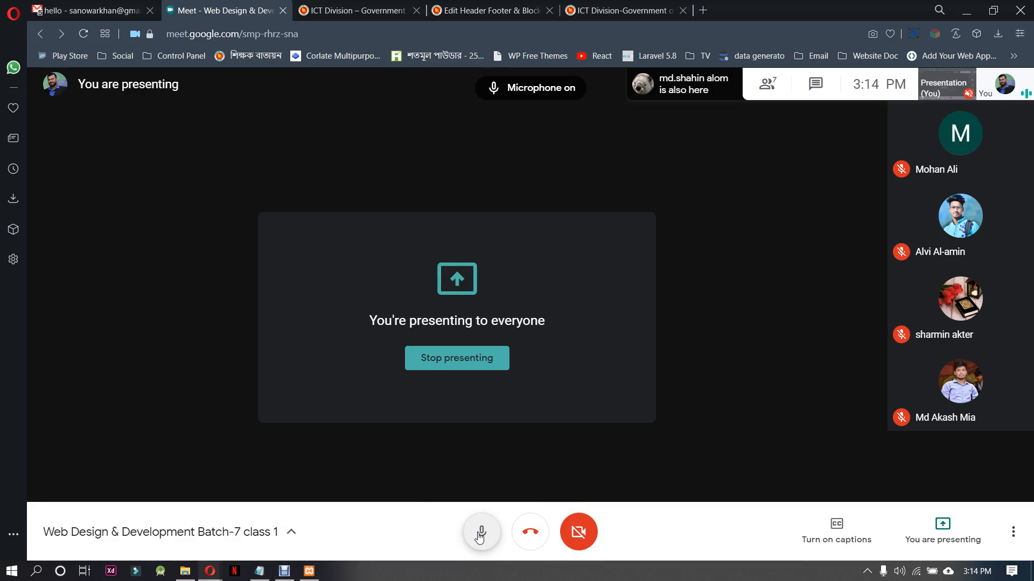
left_click(480, 536)
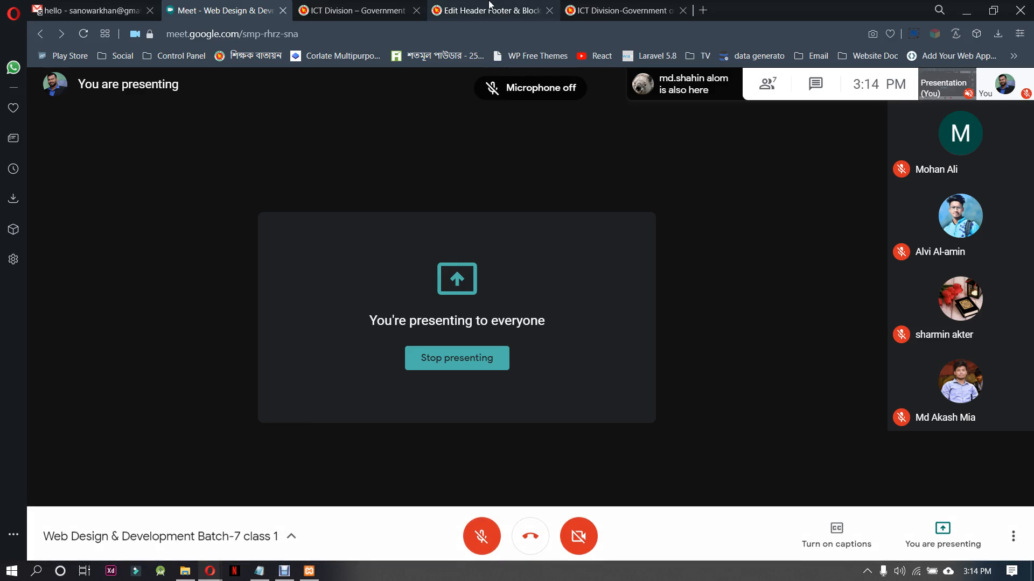
Look at the header template's edit page and return to the Google Meet call to turn the microphone on
left_click(487, 7)
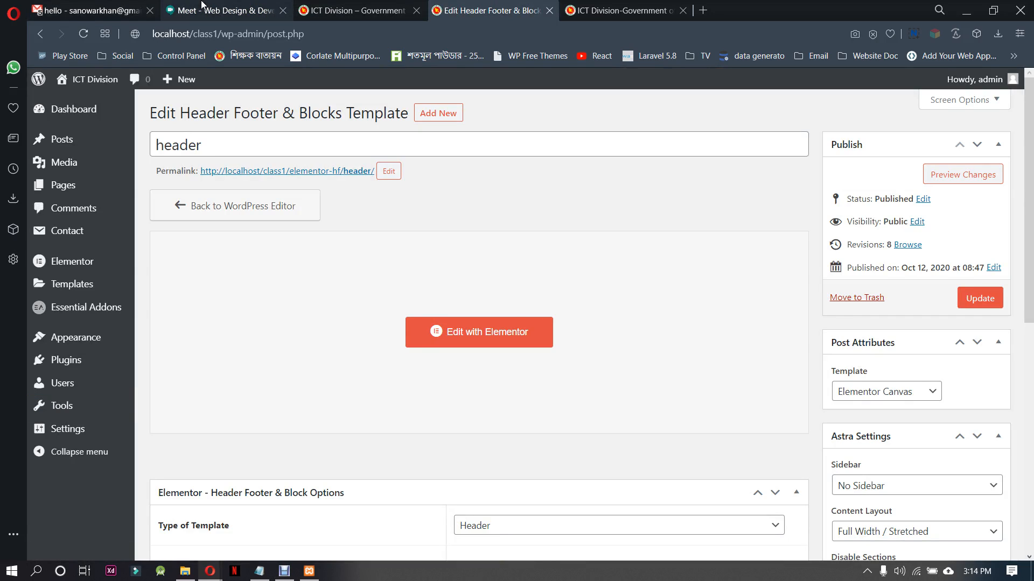
left_click(221, 11)
left_click(480, 533)
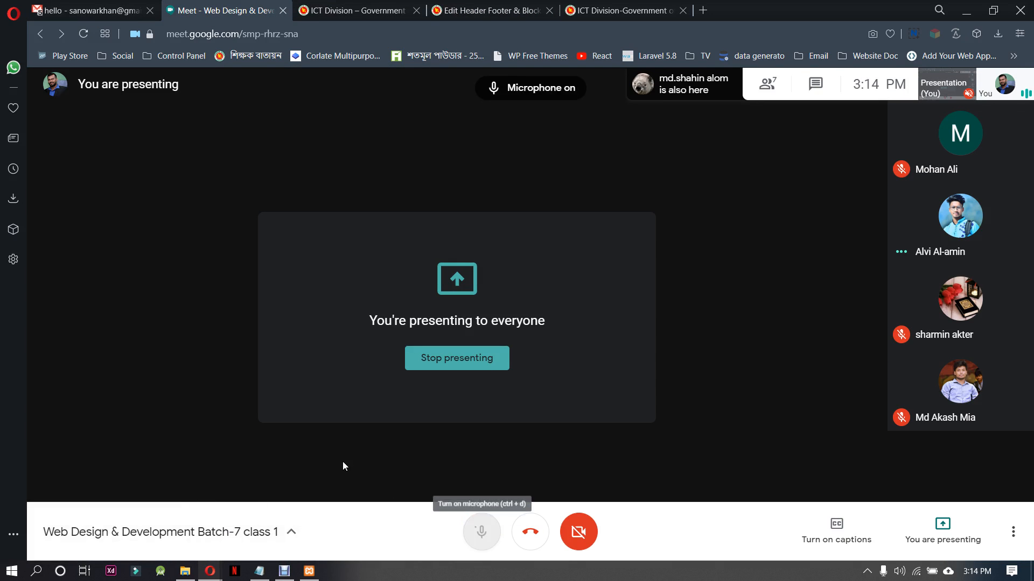
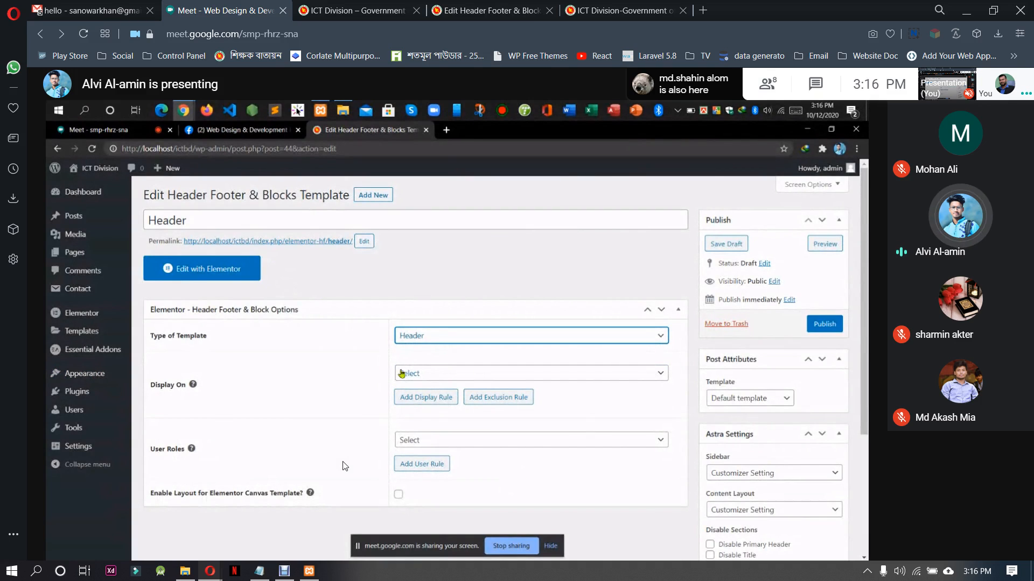
Set the Header template to display on Entire Website for All user roles, enable its Elementor Canvas layout, and publish it
left_click(428, 377)
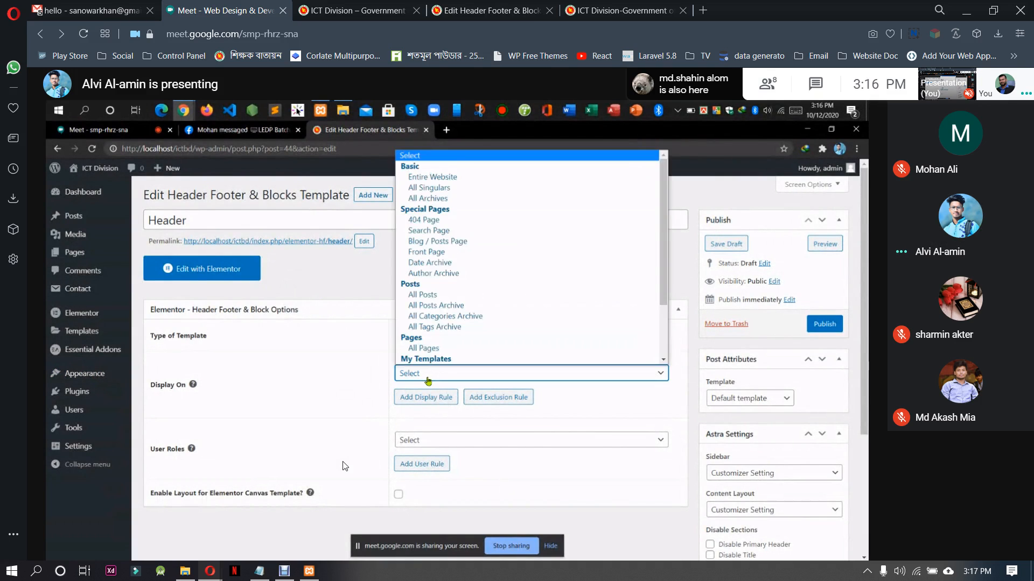
left_click(433, 178)
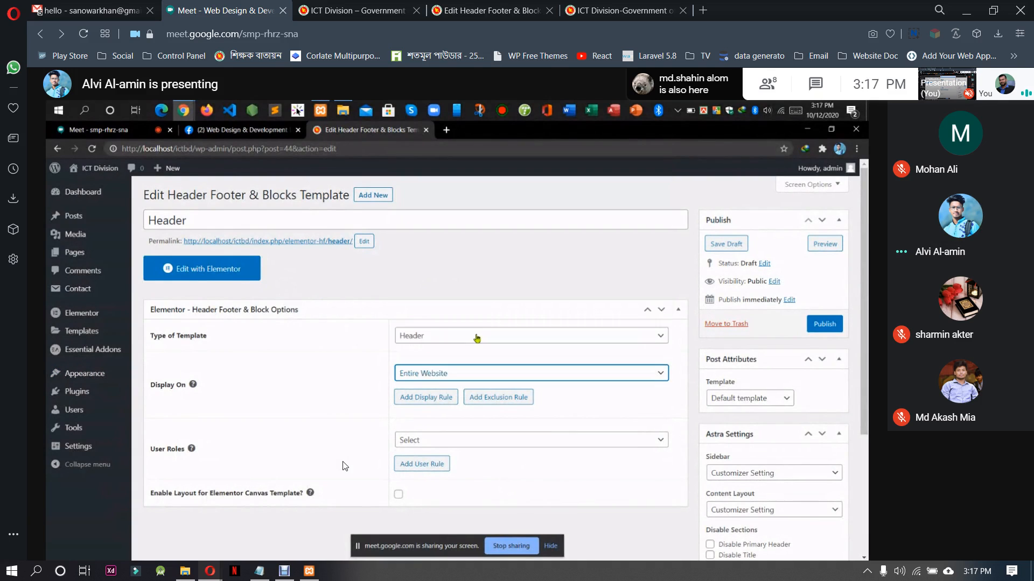
left_click(428, 440)
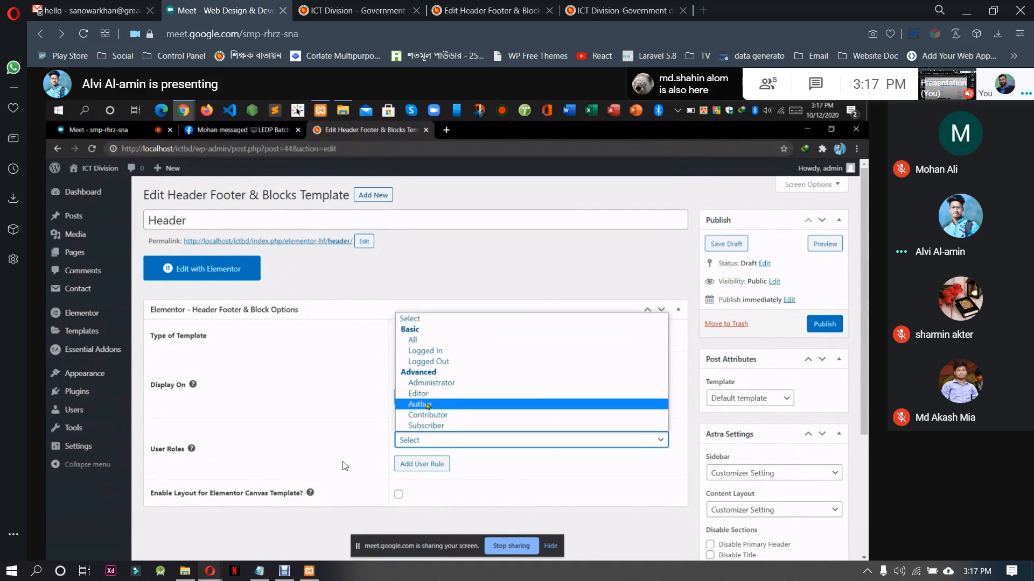
left_click(447, 340)
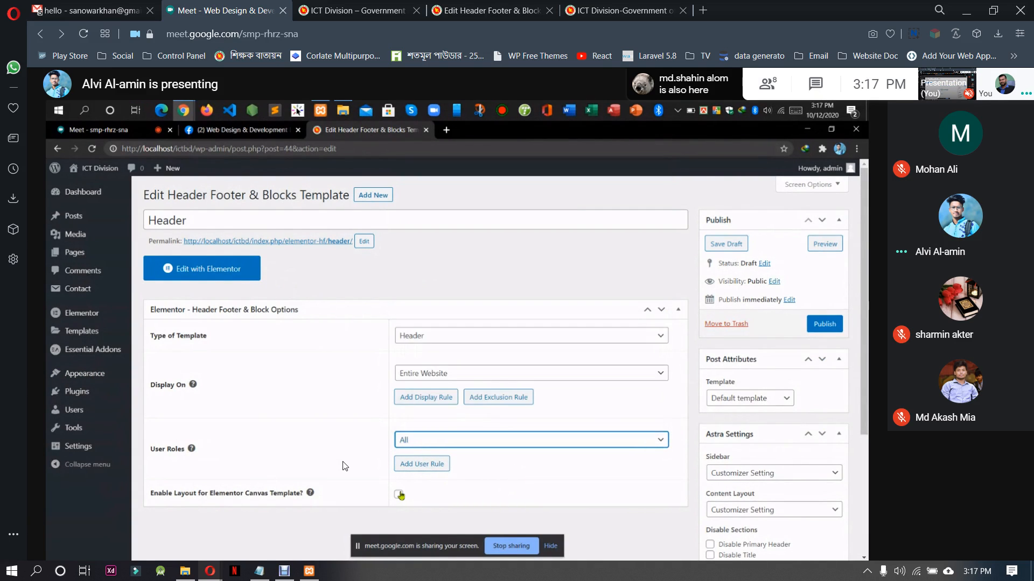
left_click(398, 494)
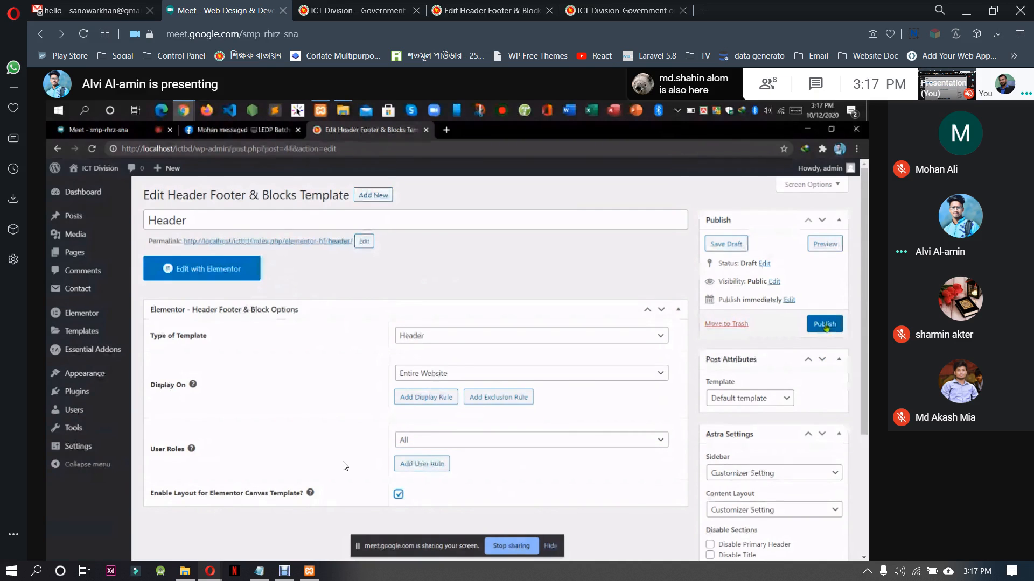
left_click(826, 327)
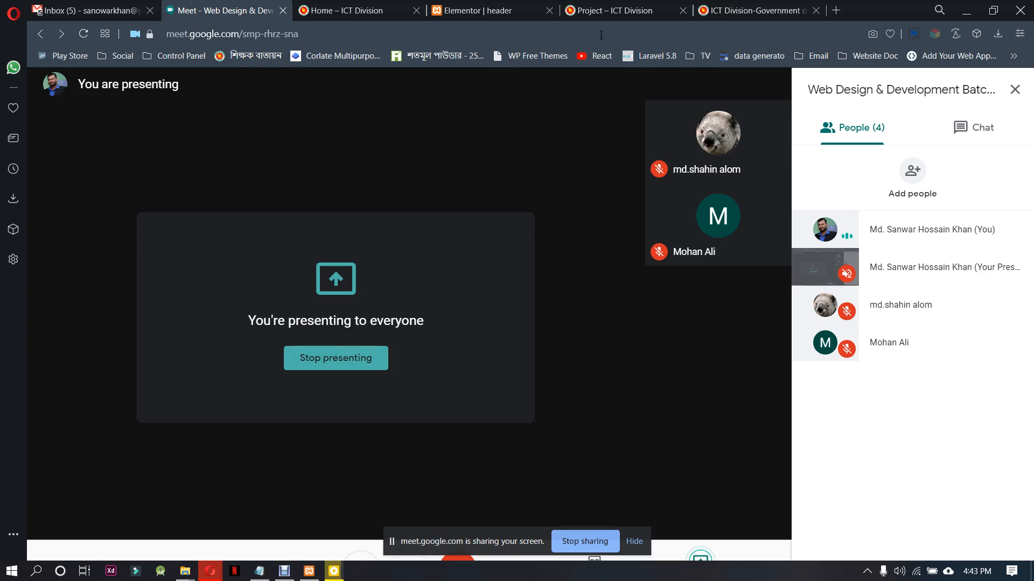
Switch to the ictd.gov.bd site, hide the screen-sharing notice, and inspect the artwork strip above the footer
left_click(770, 7)
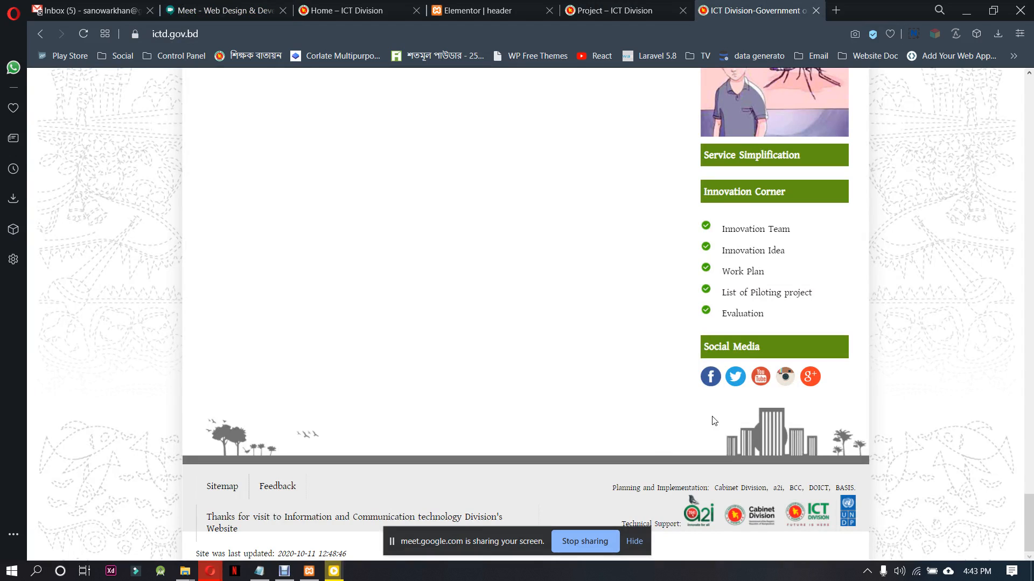
left_click(637, 541)
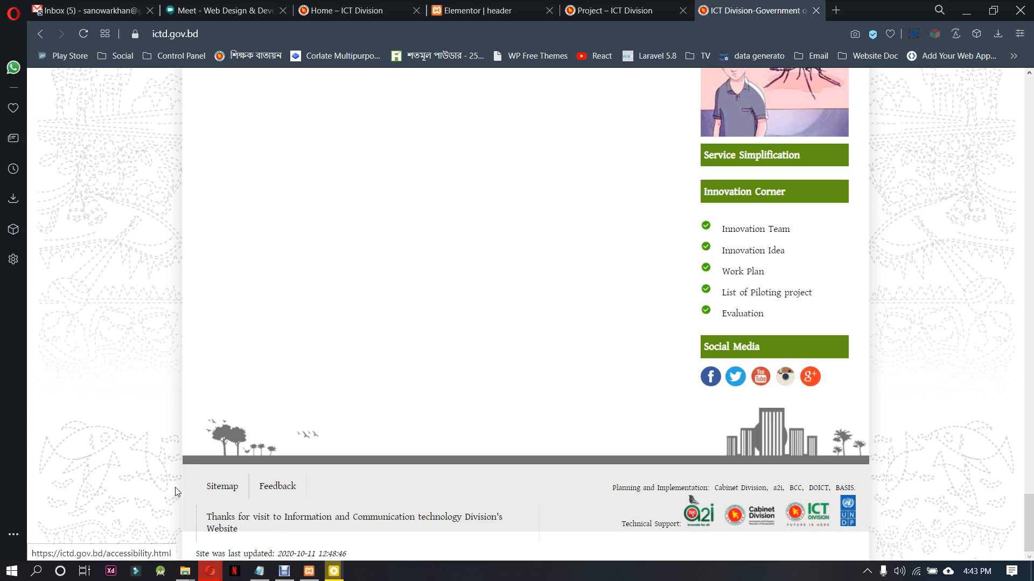
right_click(244, 456)
left_click(237, 460)
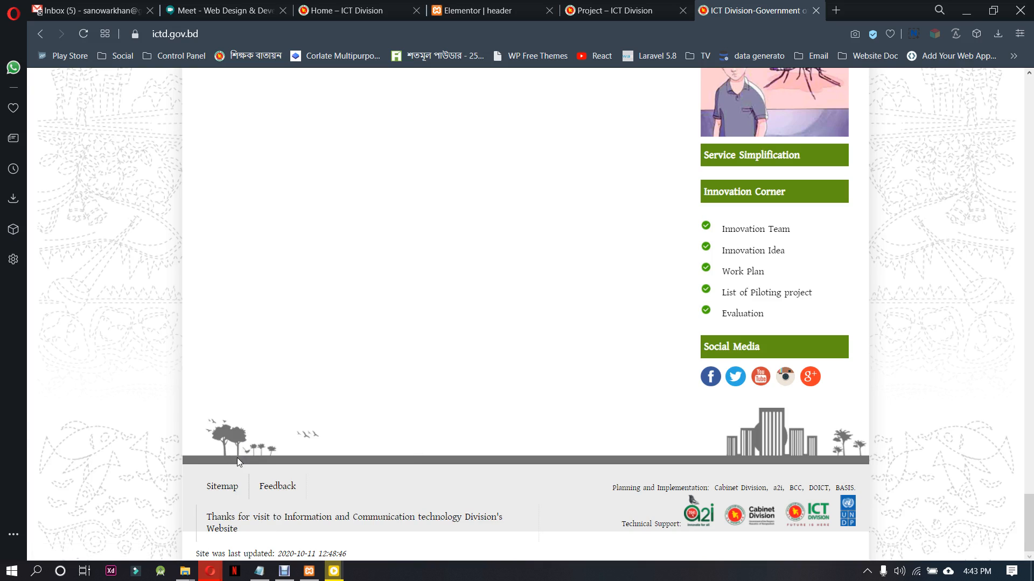
right_click(237, 458)
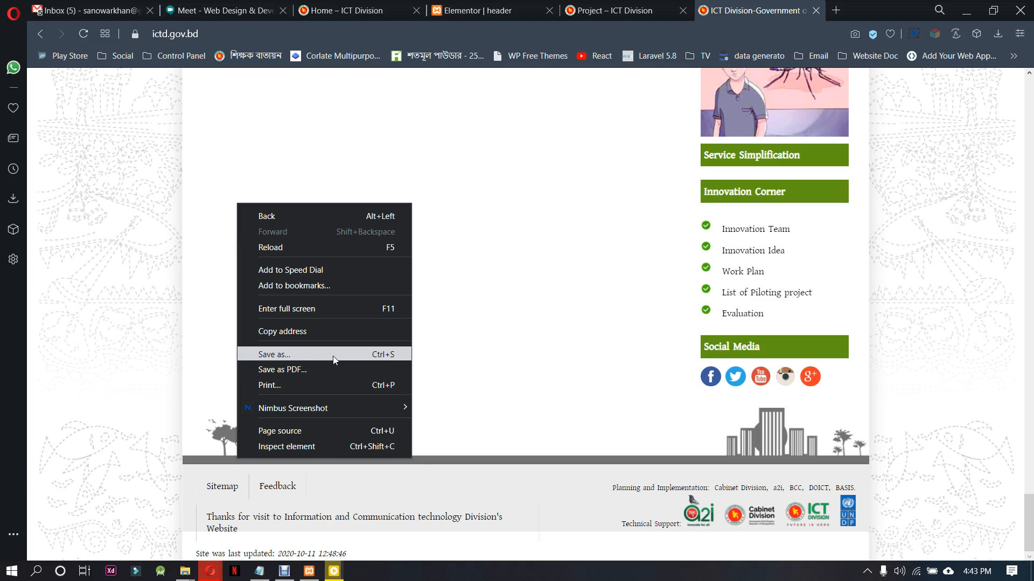
left_click(321, 447)
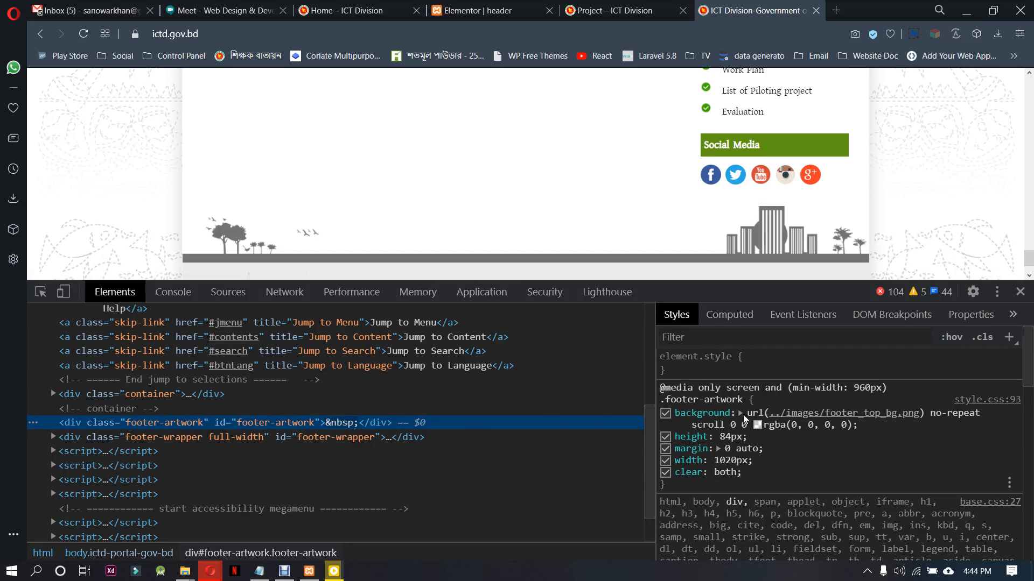
Open the footer artwork's background image separately, save it as footer_top_bg PNG in the TW-7-day9 folder, and close the image
right_click(785, 413)
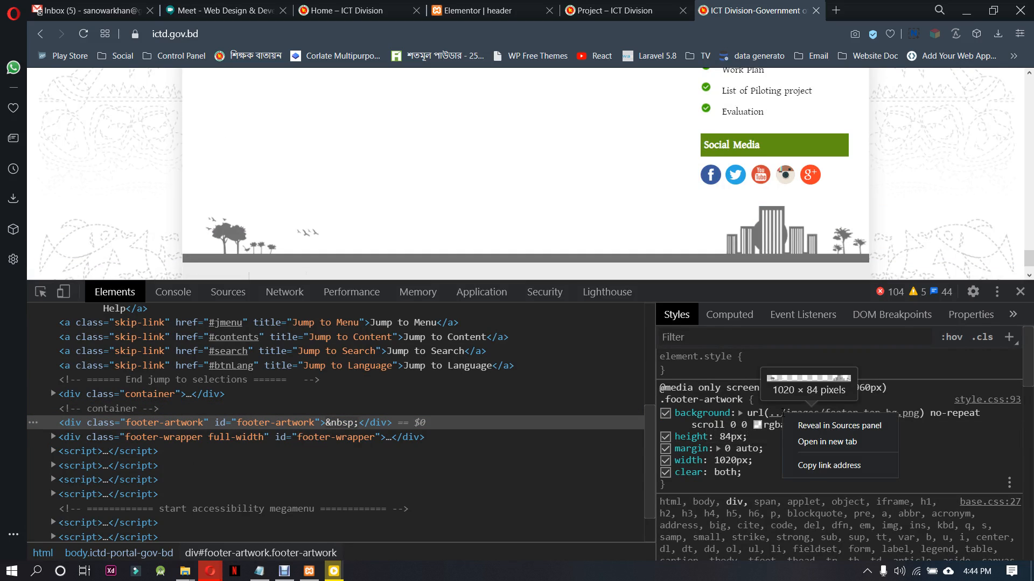
left_click(805, 440)
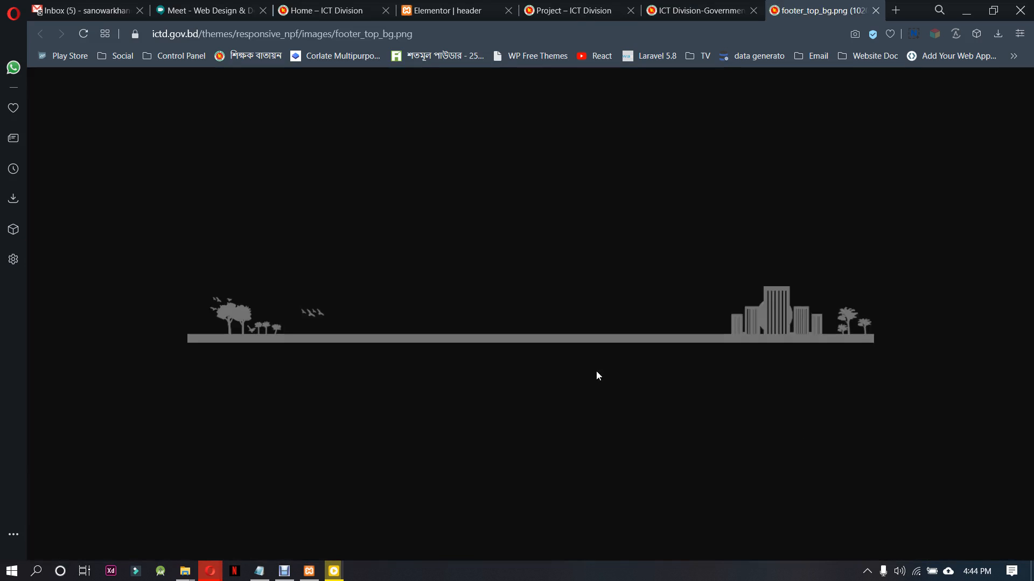
right_click(767, 325)
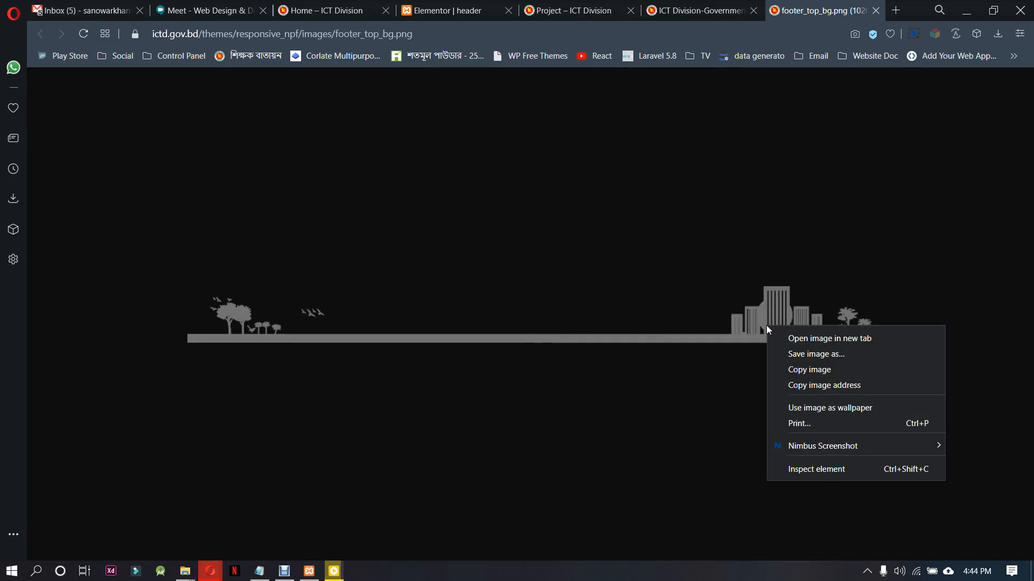
left_click(798, 353)
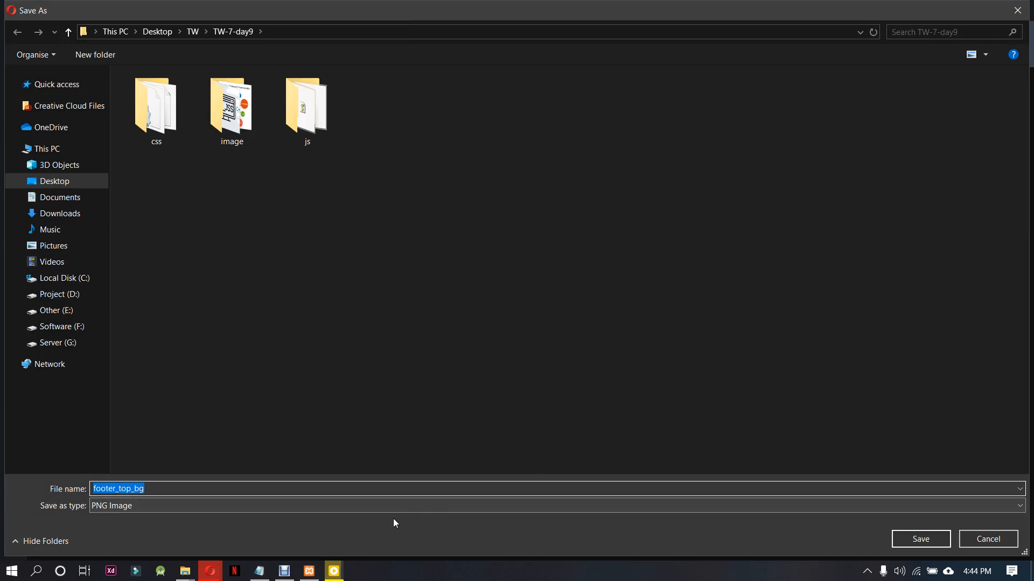
left_click(920, 539)
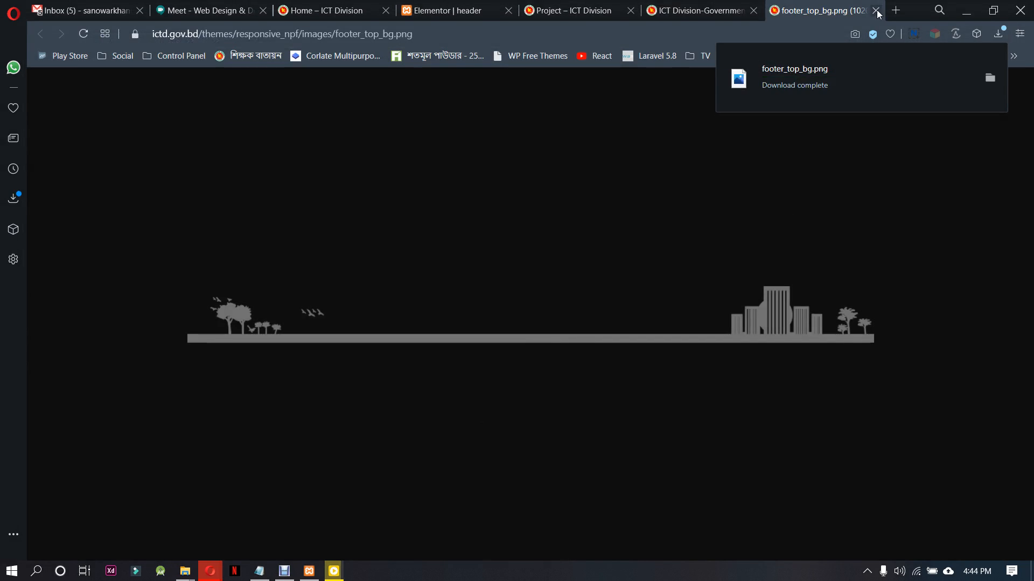
left_click(875, 10)
Save the technical support logo image from the ictd.gov.bd footer as np-logo-set PNG in the TW-7-day9 folder
scroll(538, 221, "down", 3)
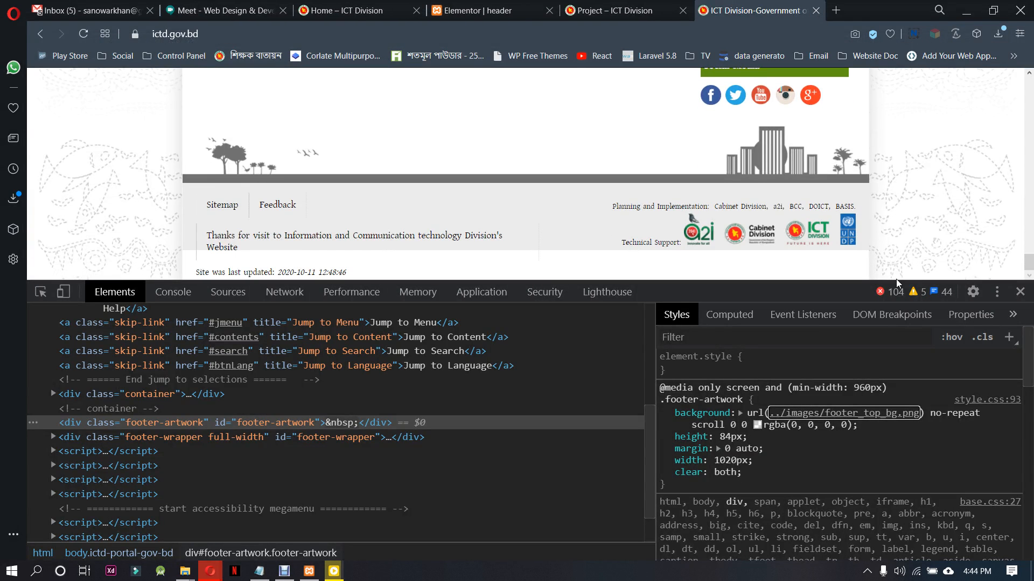
right_click(697, 233)
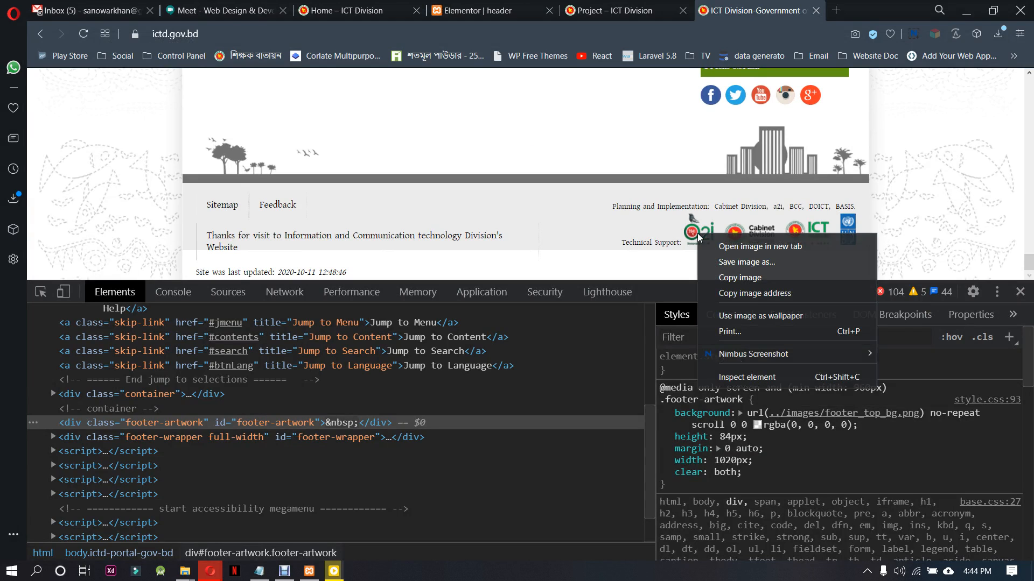
left_click(746, 262)
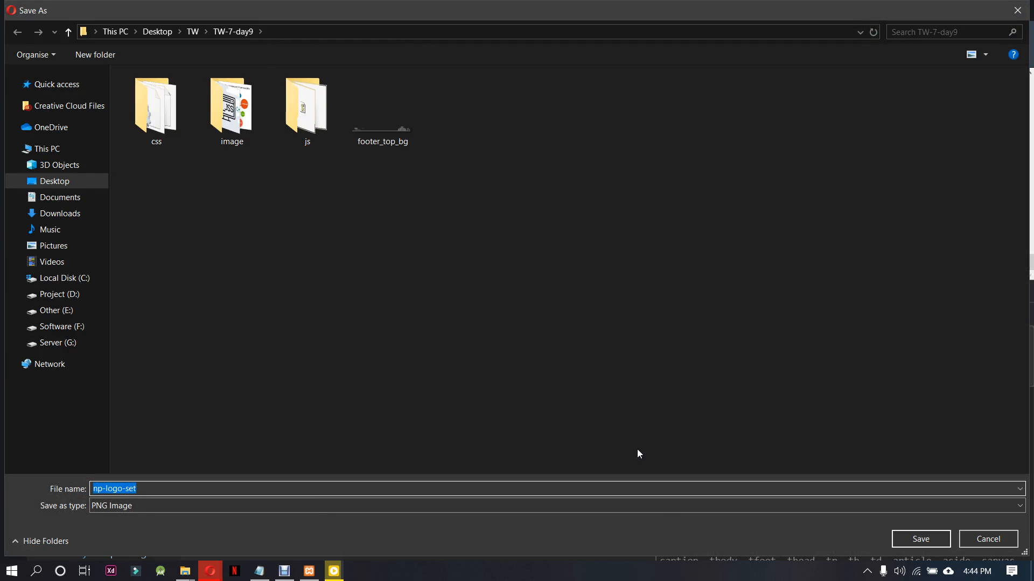
left_click(903, 542)
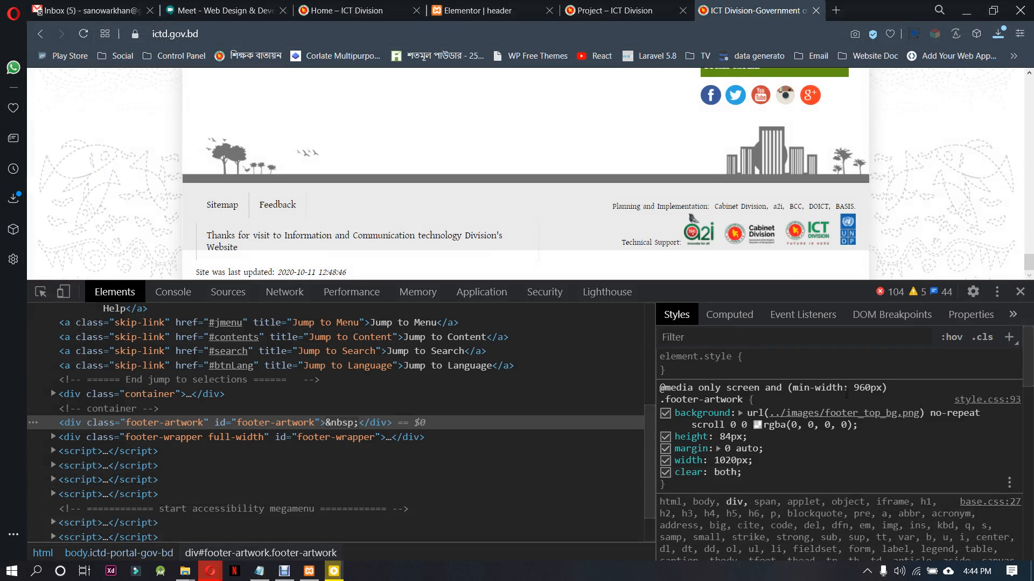
right_click(758, 237)
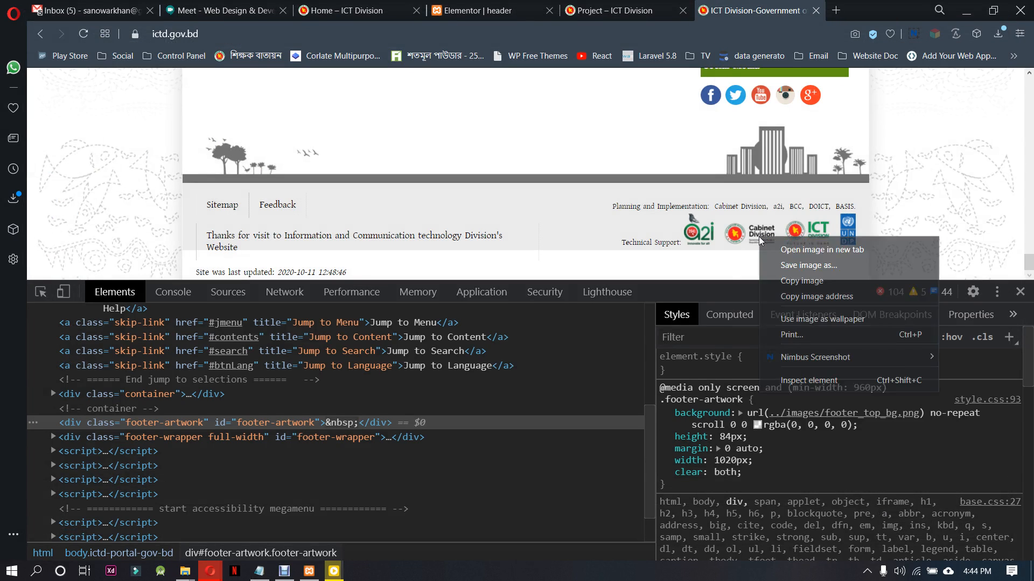
left_click(818, 266)
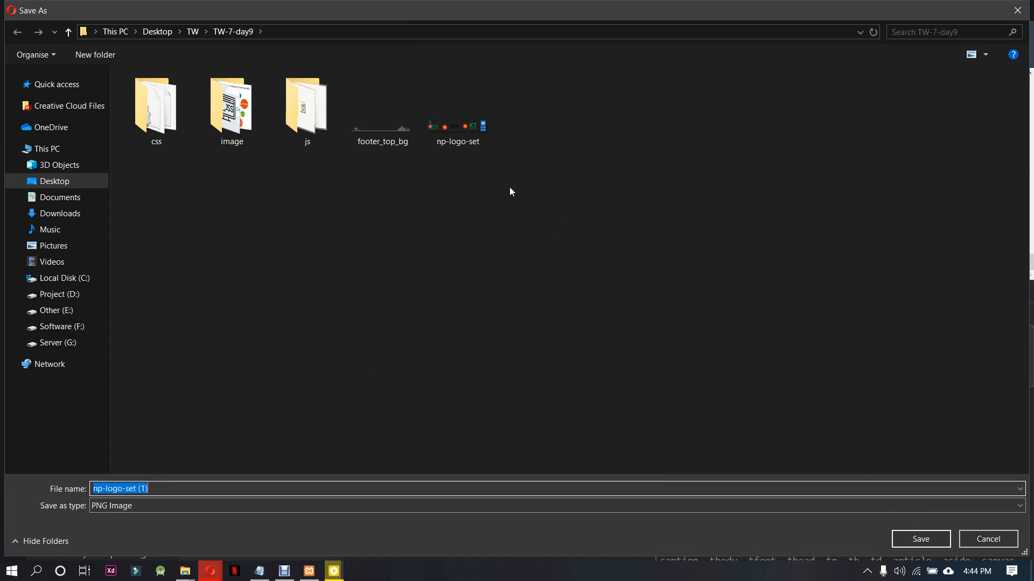
left_click(1001, 545)
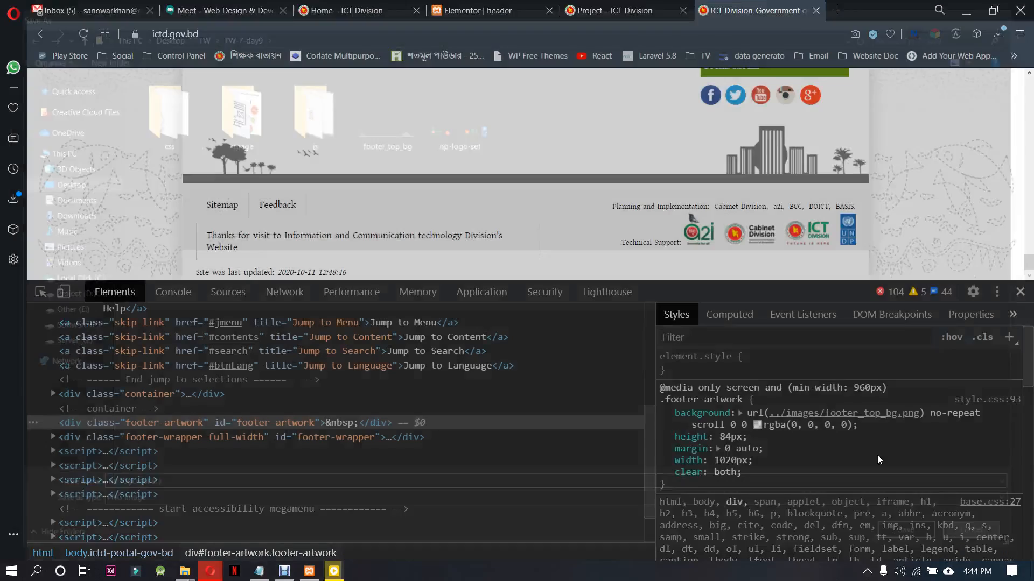
Close the developer tools and the header's Elementor editor, and return to the local ICT Division homepage
left_click(1020, 291)
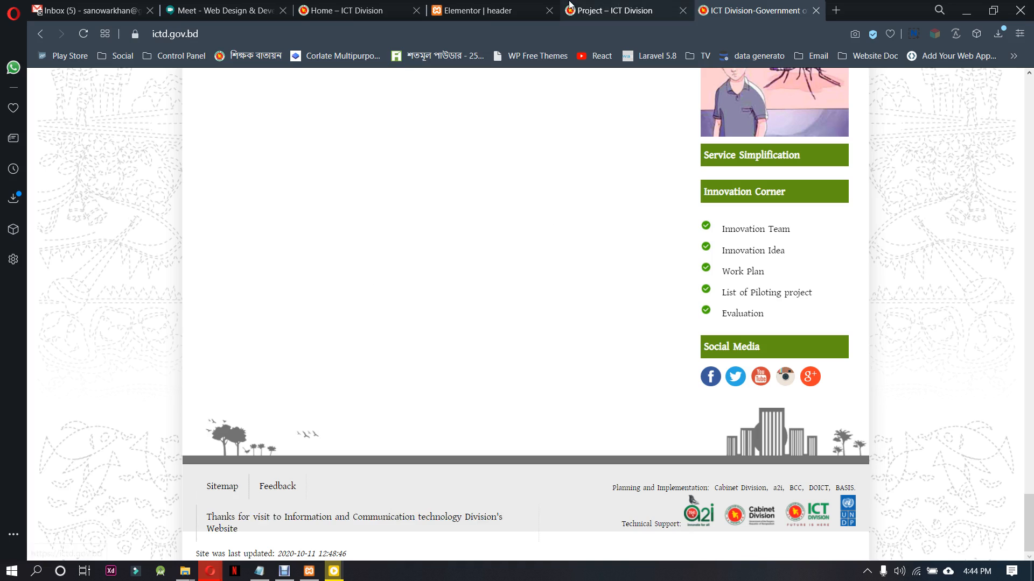
left_click(460, 7)
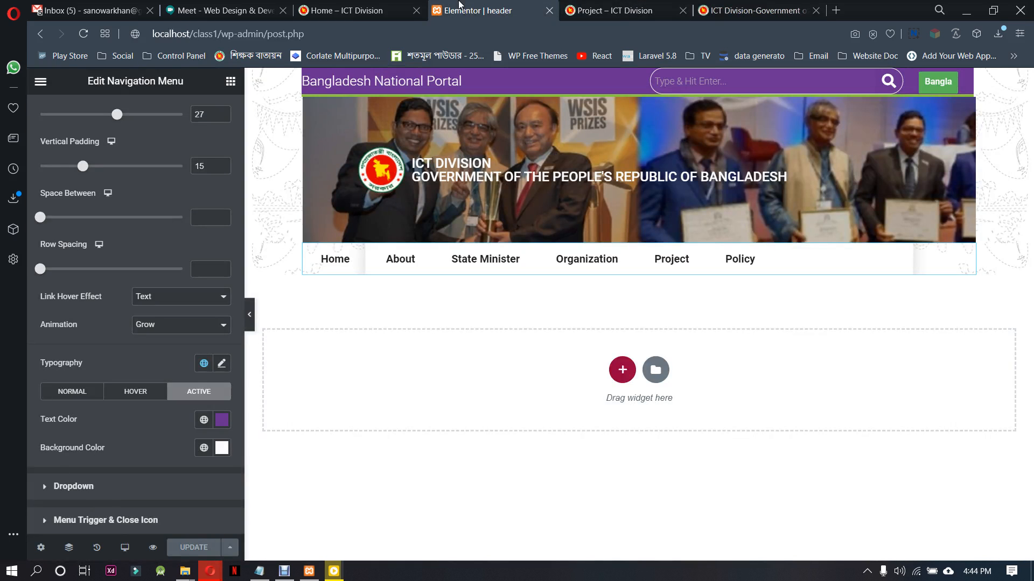
left_click(549, 11)
left_click(401, 11)
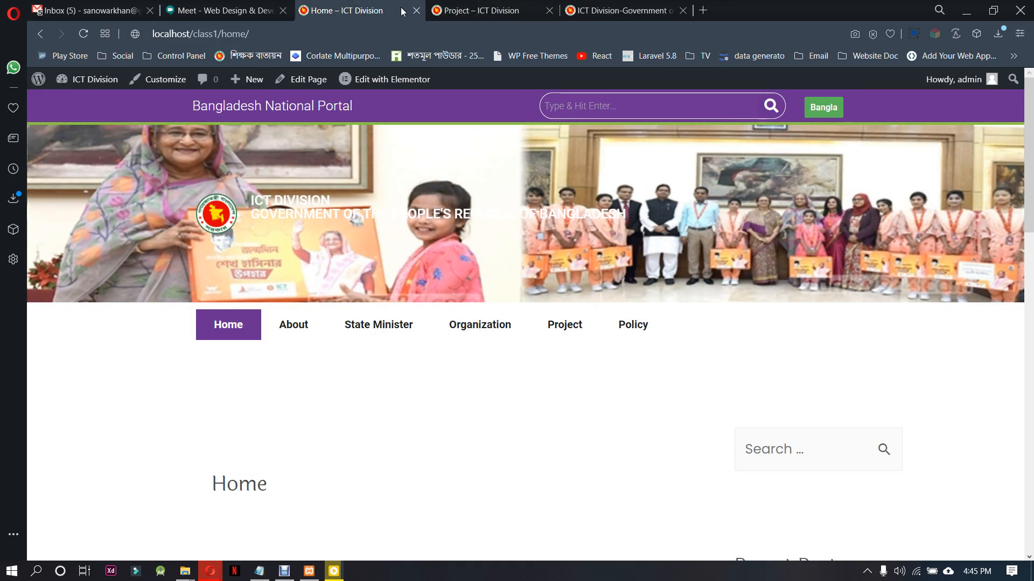
Go to the local site's WordPress dashboard and open its Header Footer & Blocks template list
mouse_move(63, 84)
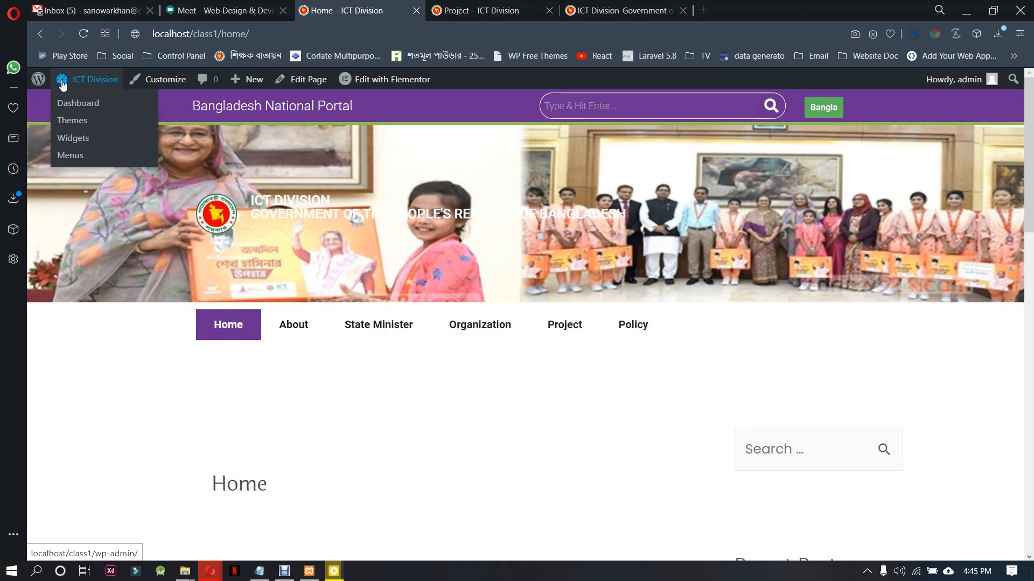
left_click(76, 103)
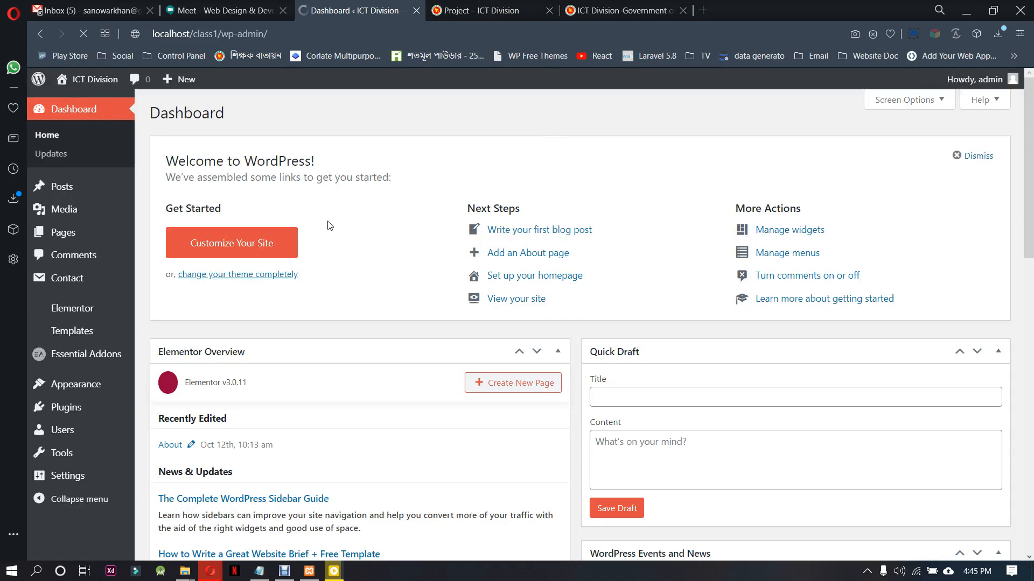
mouse_move(80, 384)
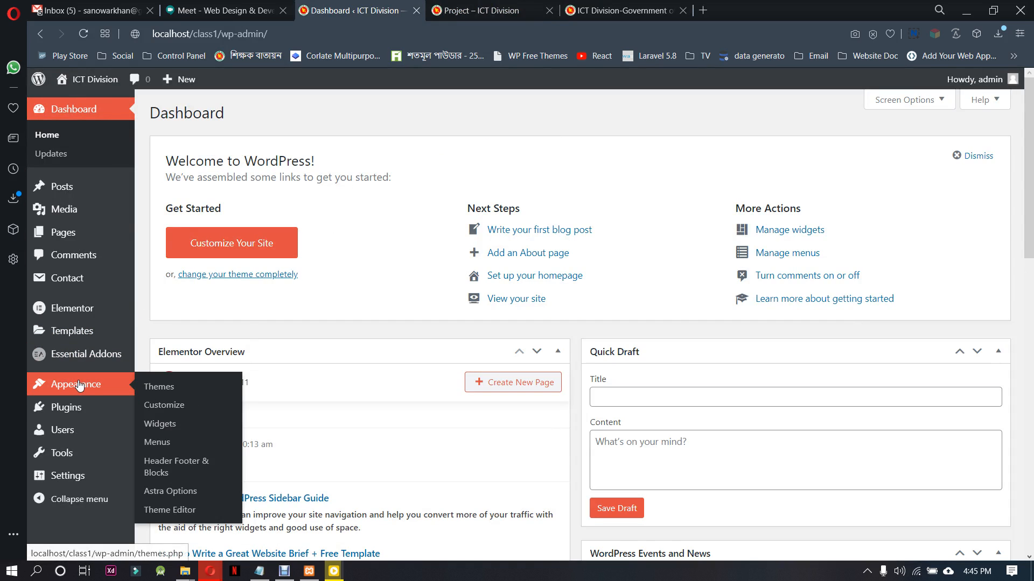
left_click(178, 469)
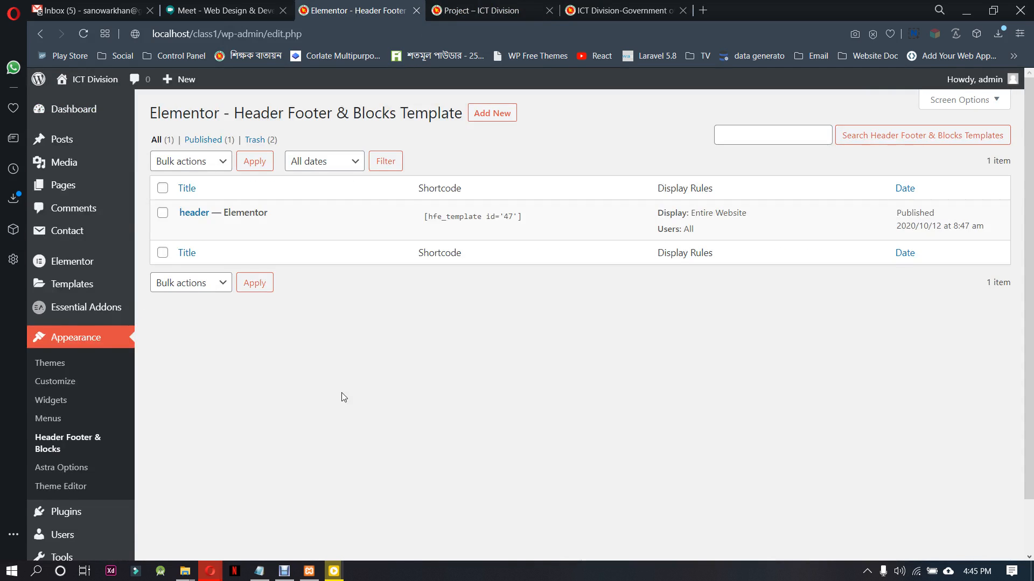
Add a new template titled "footer" and set its template type to Footer
left_click(484, 118)
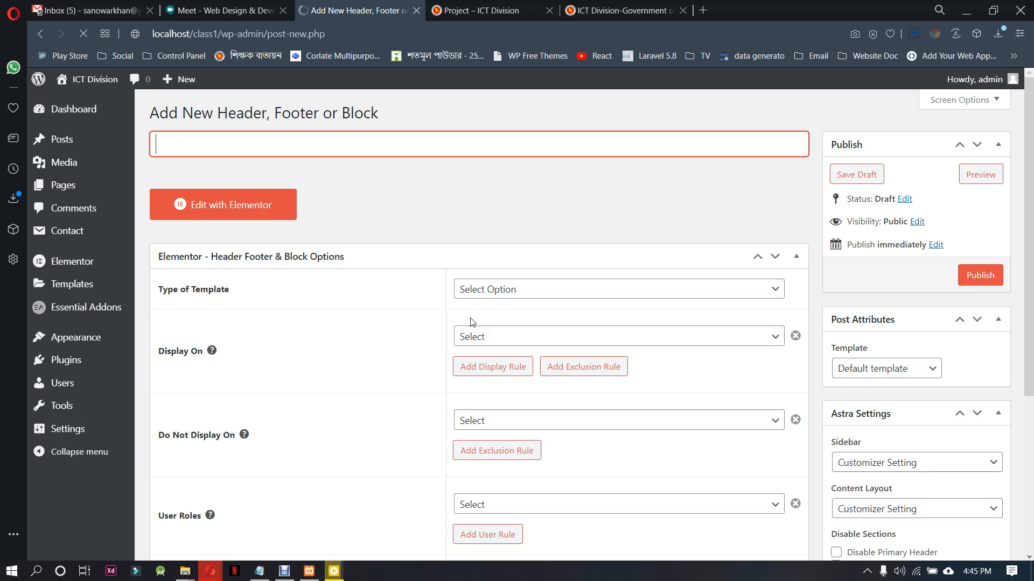
type("footer")
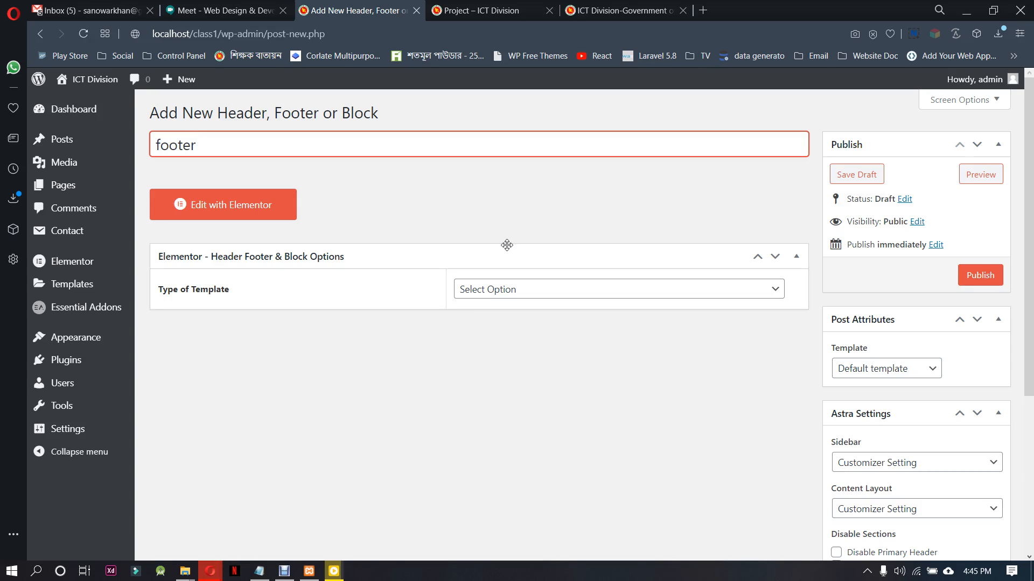
left_click(503, 290)
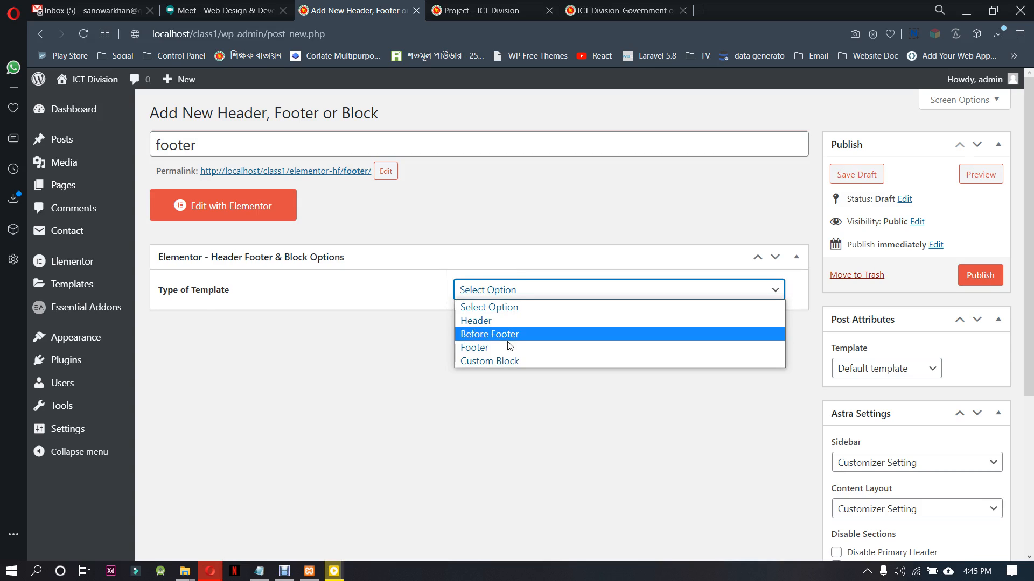
left_click(509, 347)
Set the footer template's display rule to Entire Website
left_click(521, 337)
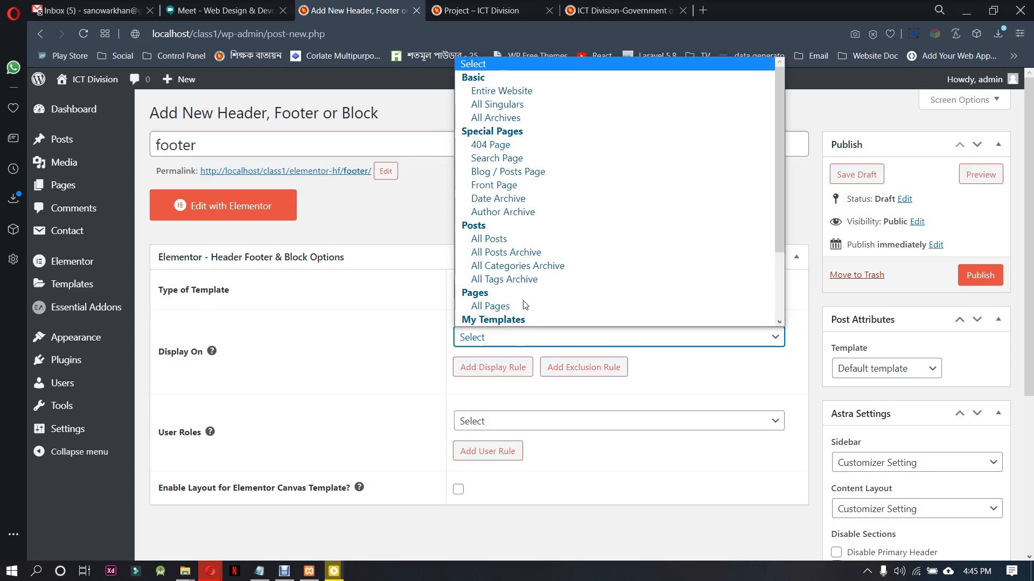
left_click(518, 91)
scroll(392, 404, "down", 4)
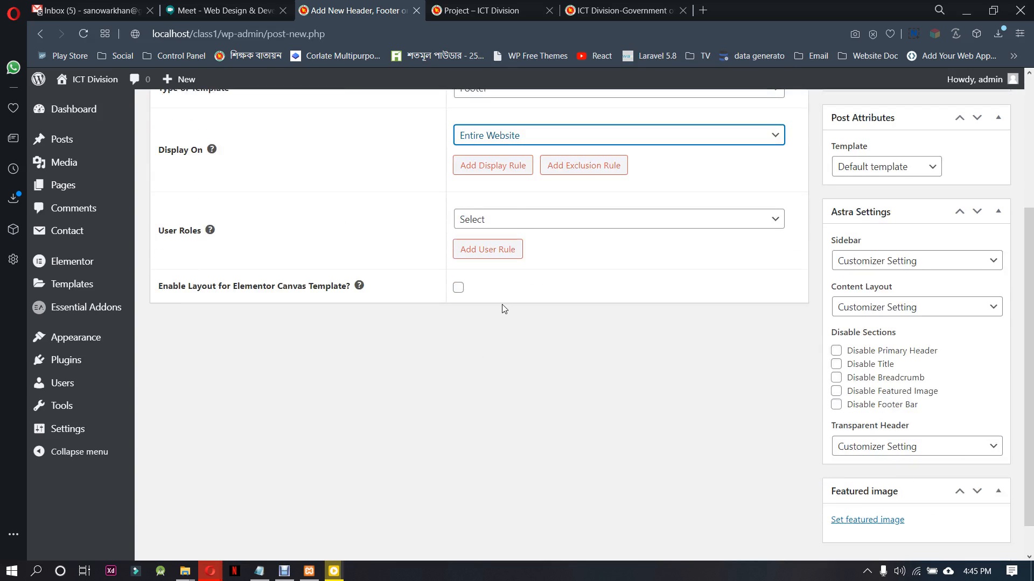
Set the footer template's user role to All and enable its layout for the Elementor Canvas template
left_click(519, 221)
left_click(514, 261)
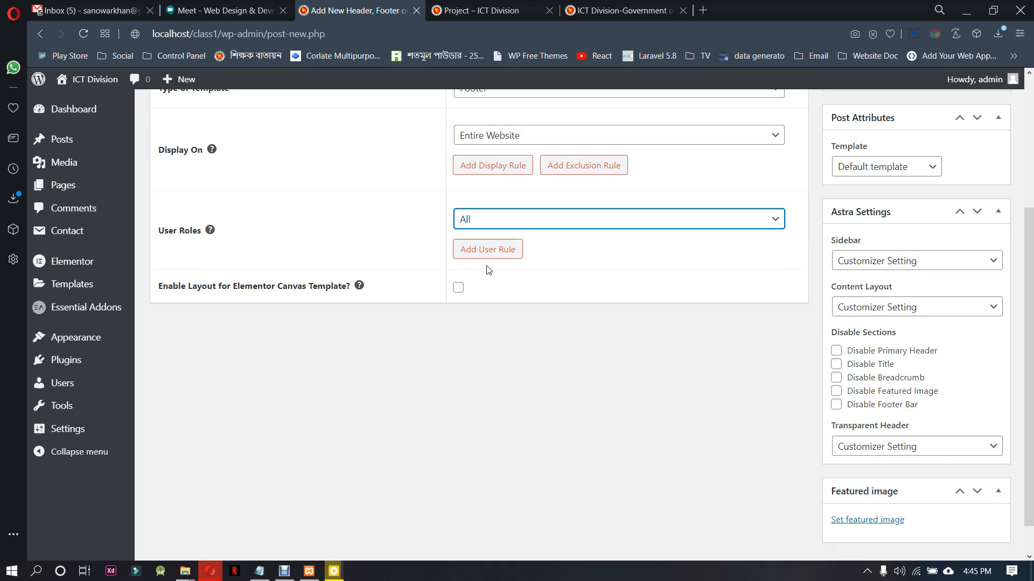
left_click(460, 291)
scroll(838, 459, "up", 4)
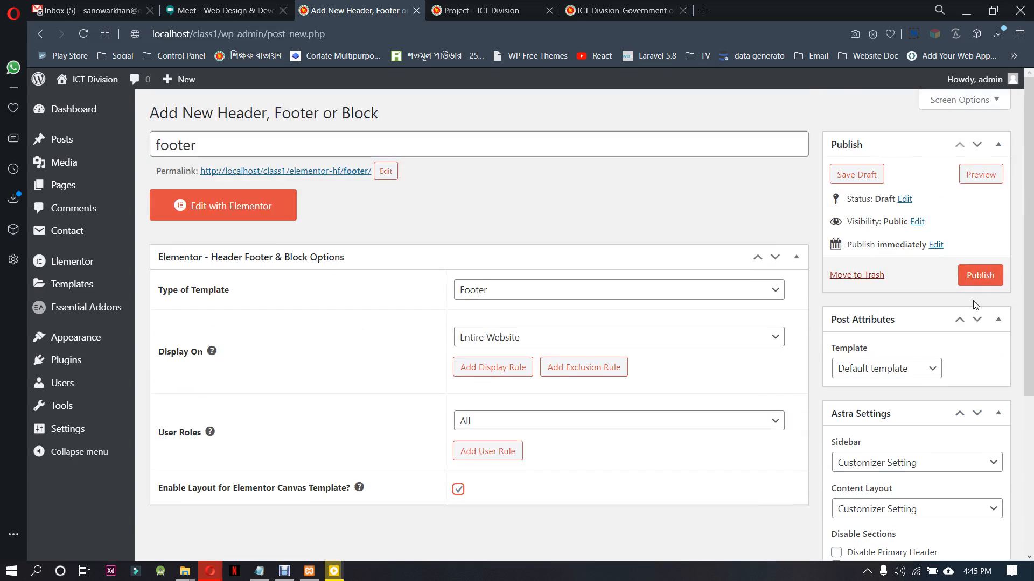
Set the footer's post template to Elementor Canvas and publish it
left_click(925, 371)
left_click(896, 402)
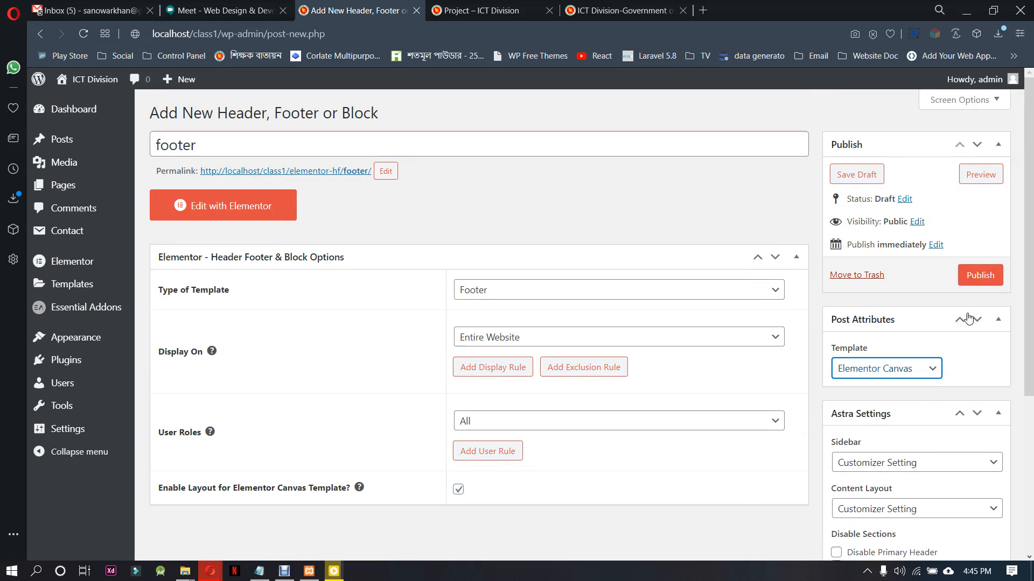
left_click(980, 275)
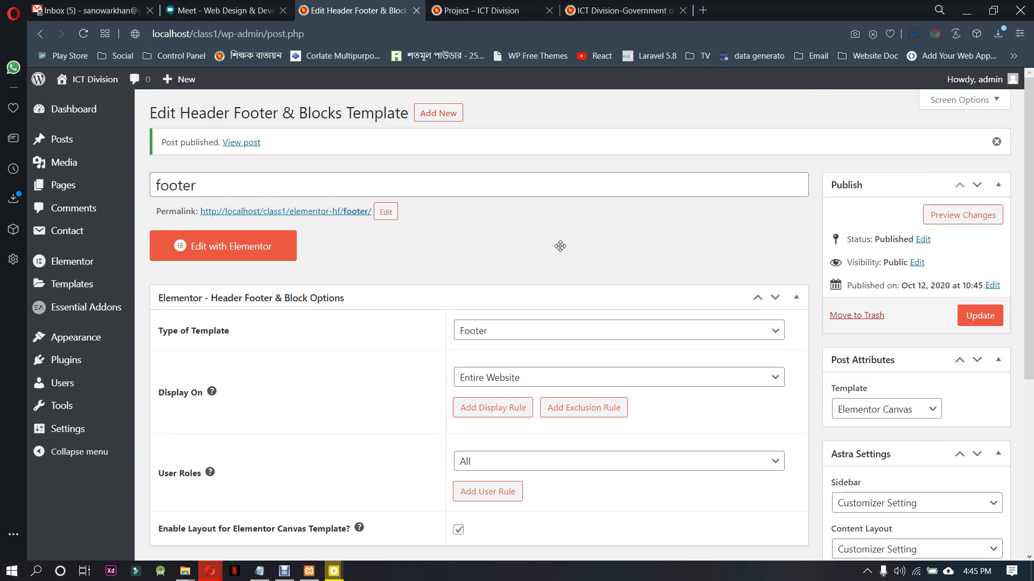
Open the footer template in Elementor and add a single-column section, checking the original ictd.gov.bd footer for reference
left_click(276, 246)
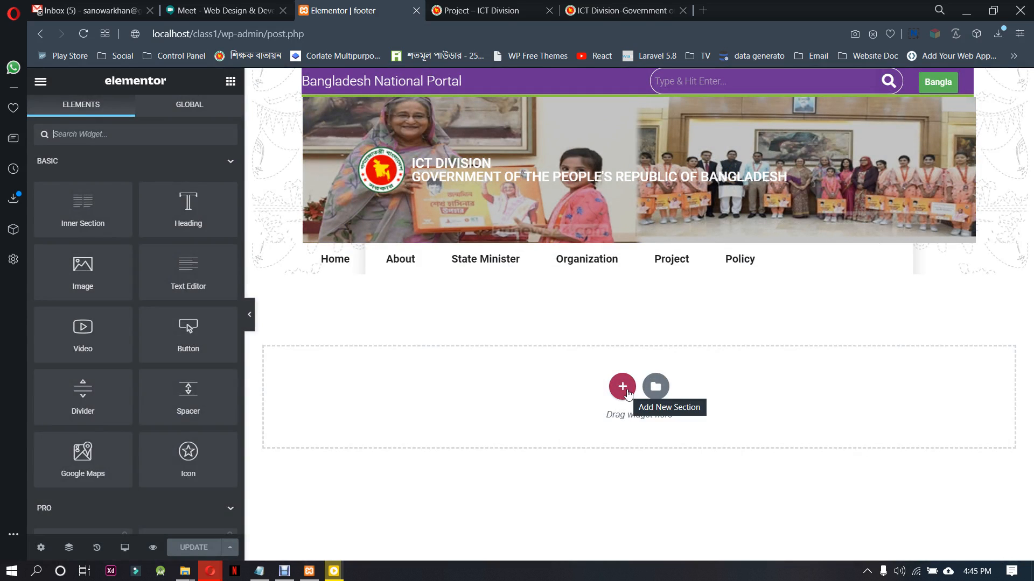
left_click(622, 386)
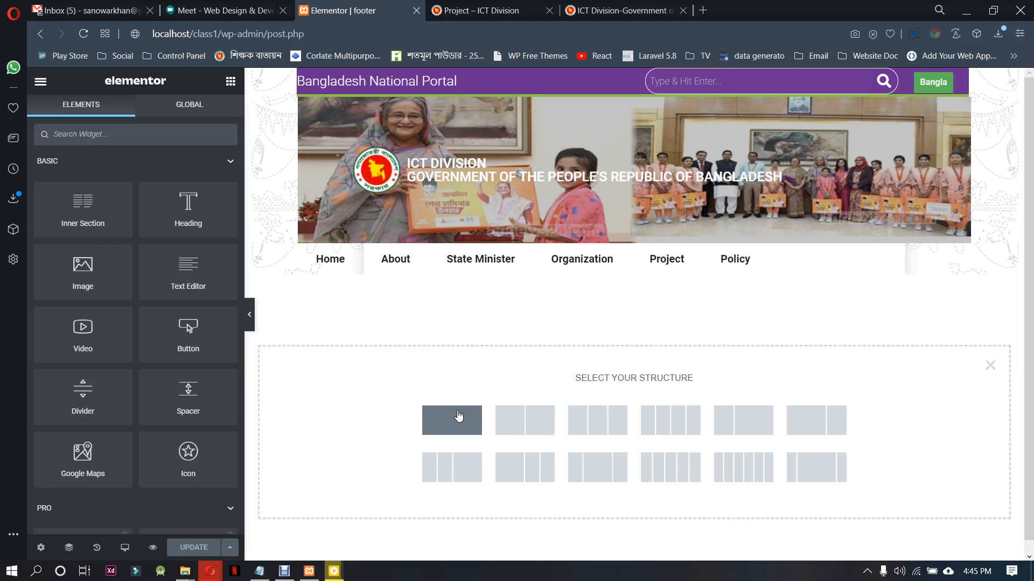
left_click(570, 11)
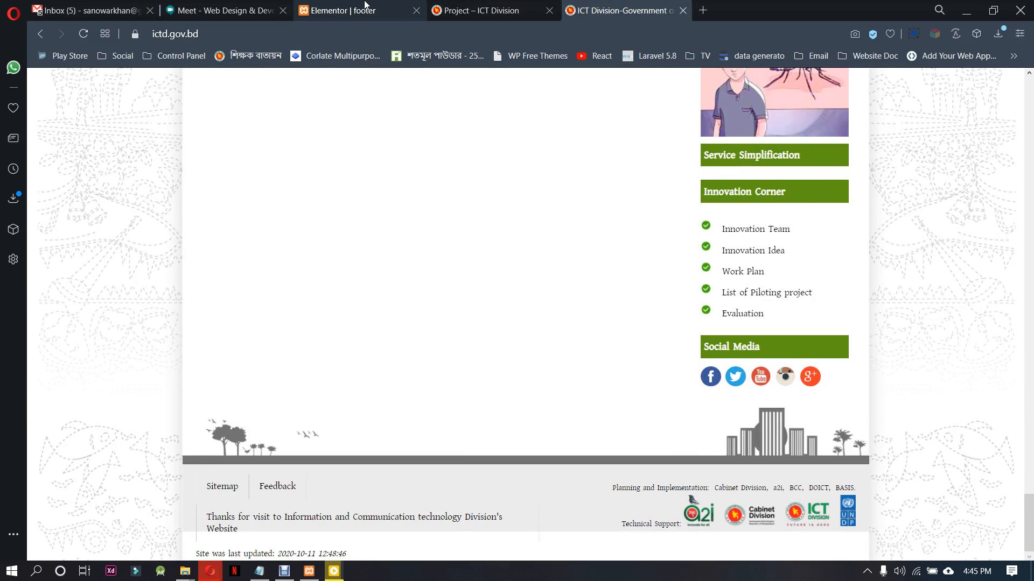
left_click(344, 10)
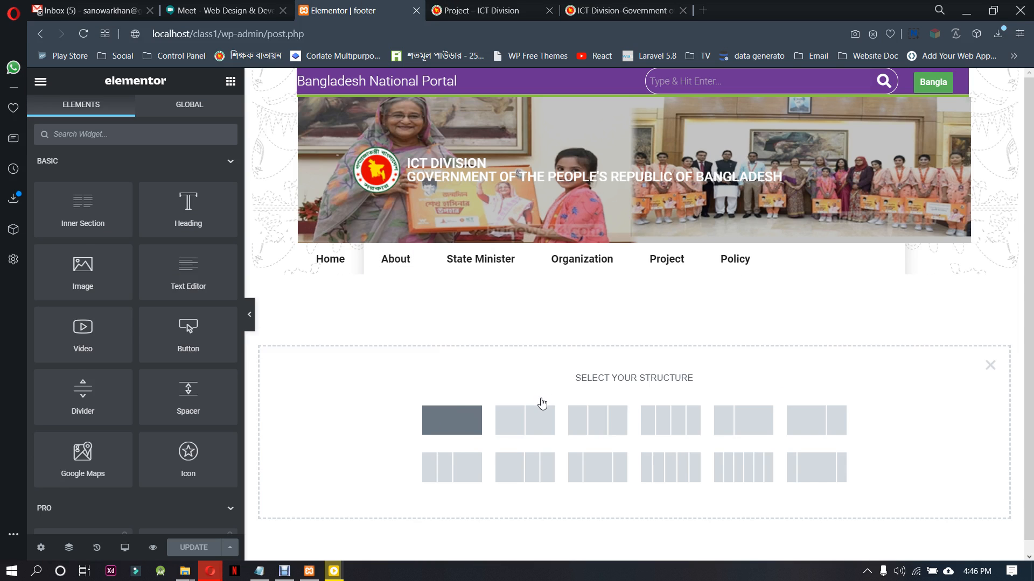
left_click(452, 419)
Find the Image widget and place it in the new single-column section
left_click(640, 292)
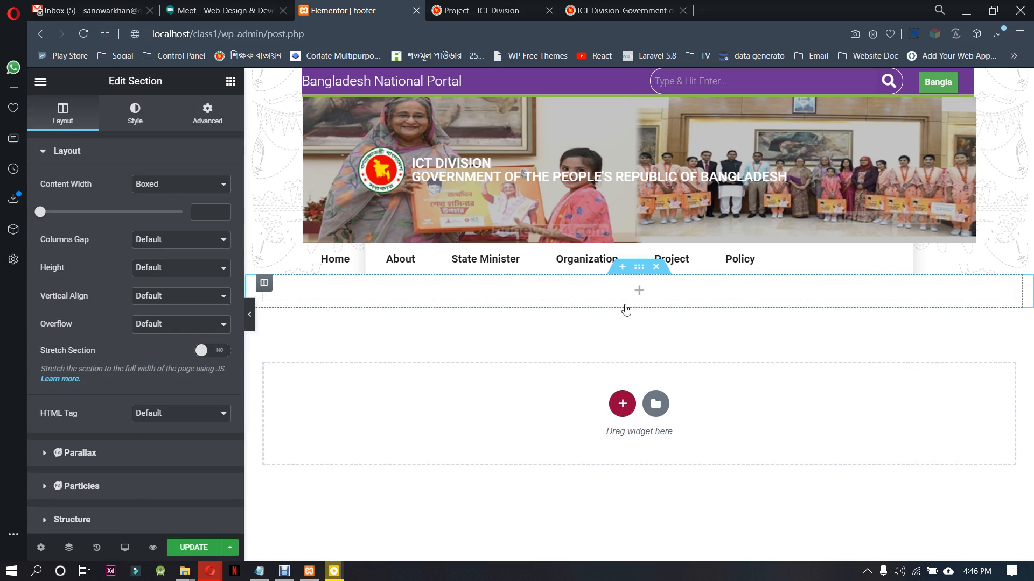
left_click(145, 134)
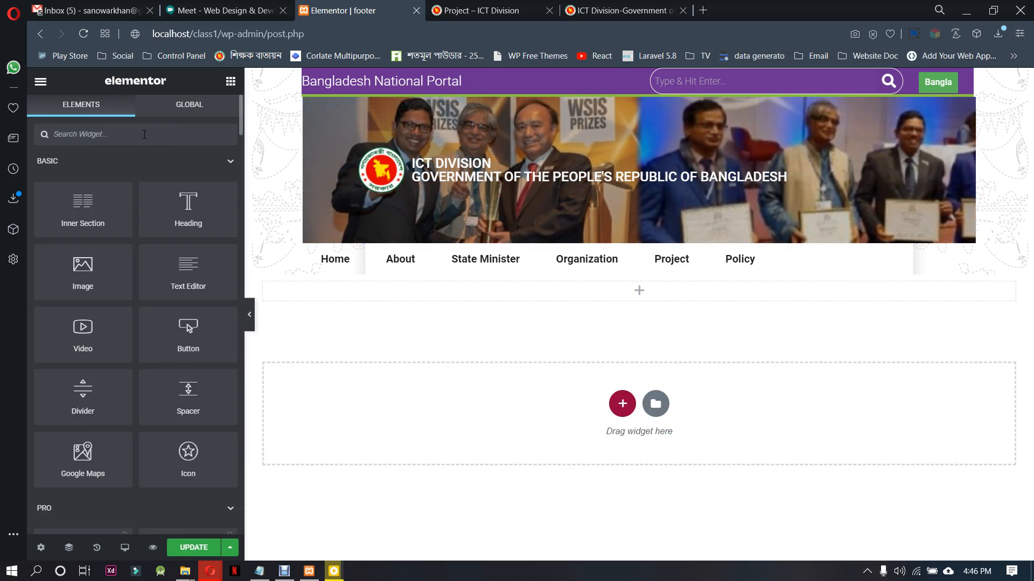
type("ima")
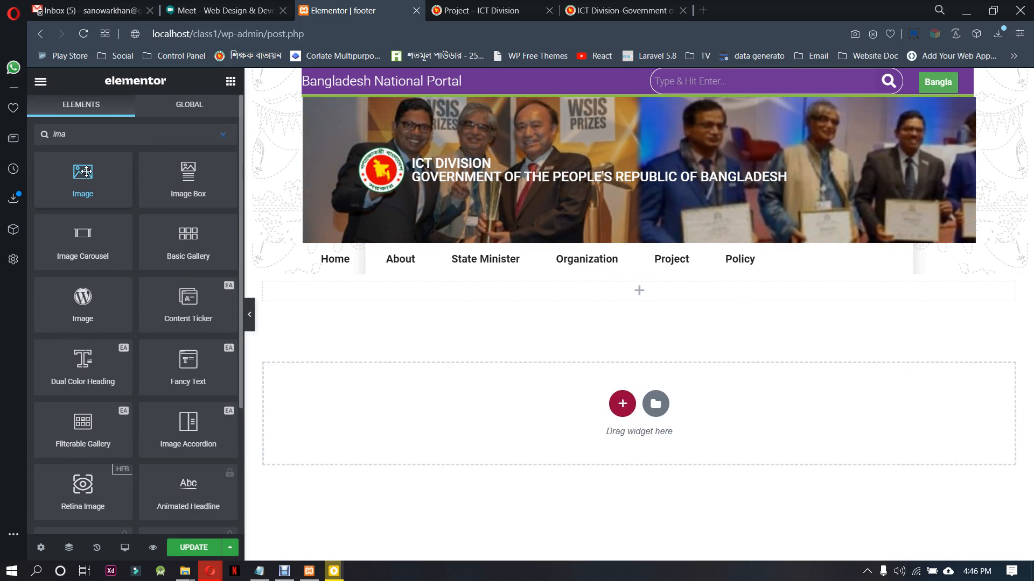
left_click_drag(86, 172, 604, 290)
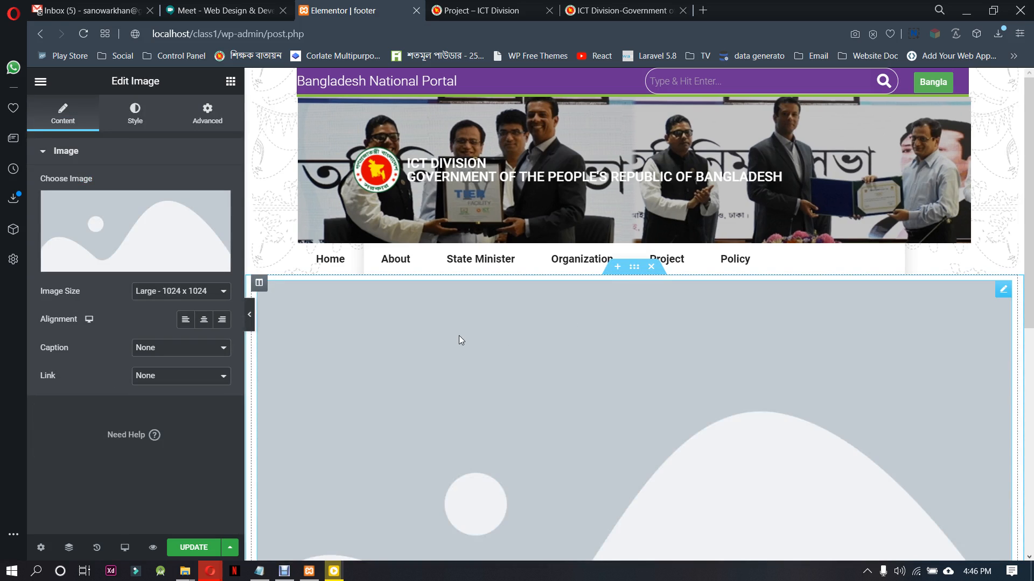
Set the image section's boxed content width to 1000
left_click(259, 283)
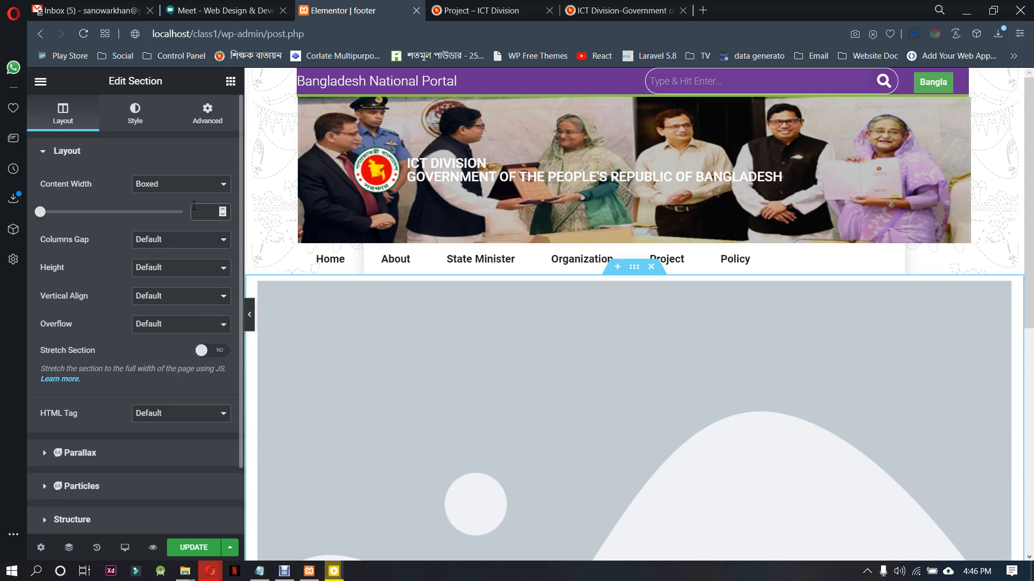
left_click(194, 207)
type("1000")
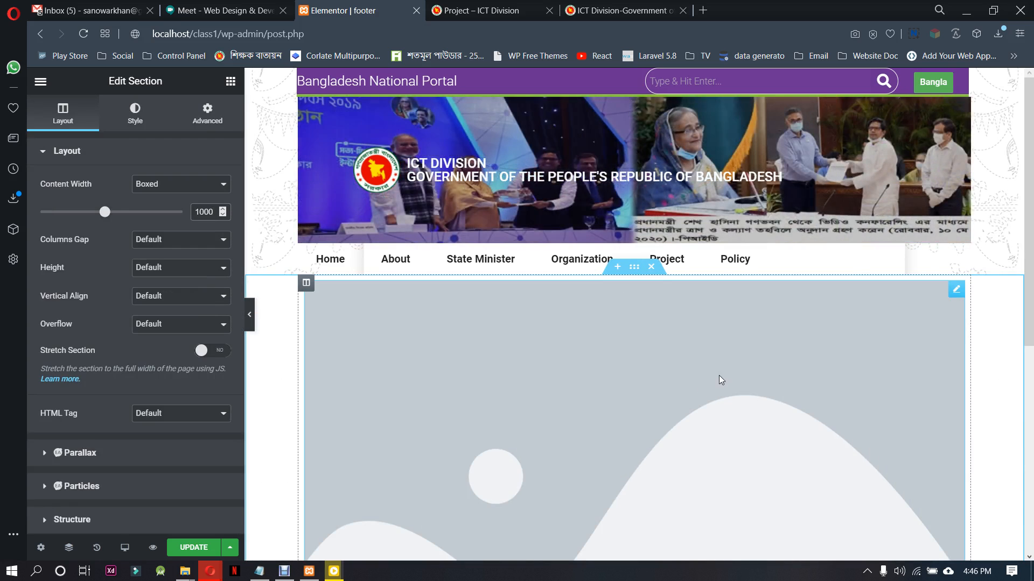
Start choosing the Image widget's picture and upload footer_top_bg.png from the recent downloads
left_click(657, 376)
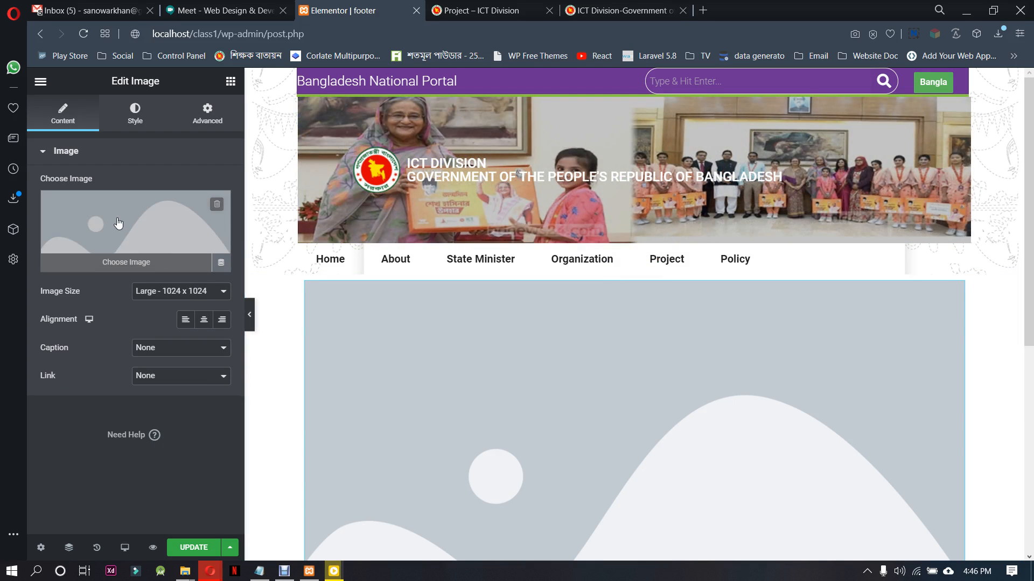
left_click(118, 222)
left_click(89, 139)
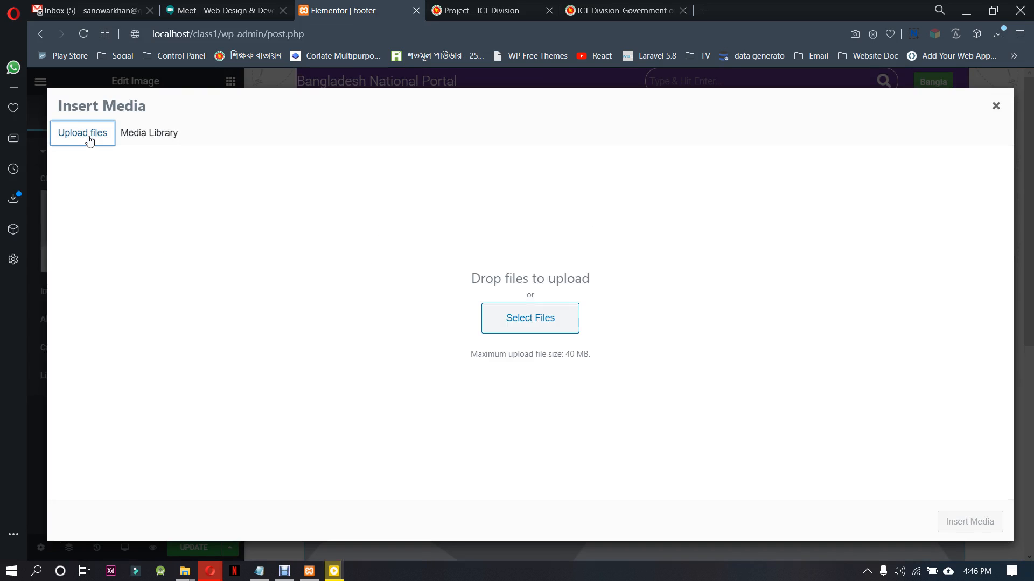
left_click(999, 34)
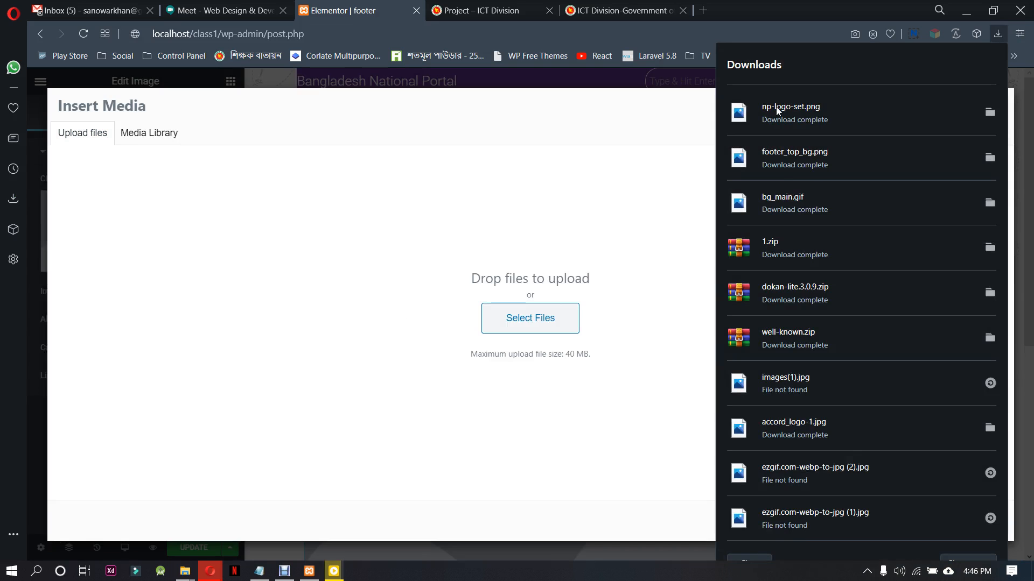
left_click_drag(783, 157, 321, 273)
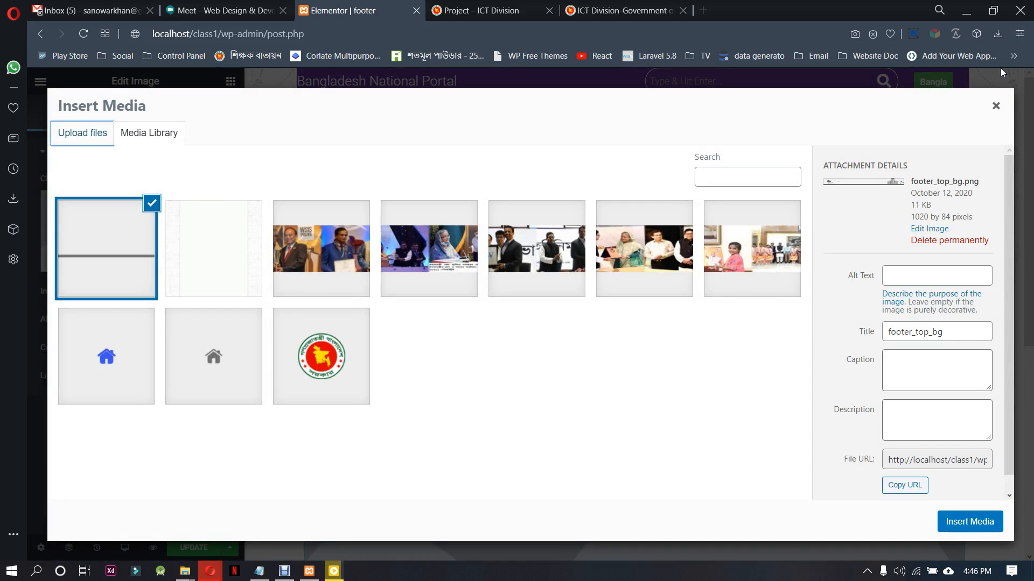
Upload np-logo-set.png to the media library as well, and insert footer_top_bg.png into the Image widget
left_click(998, 36)
left_click_drag(791, 102, 425, 269)
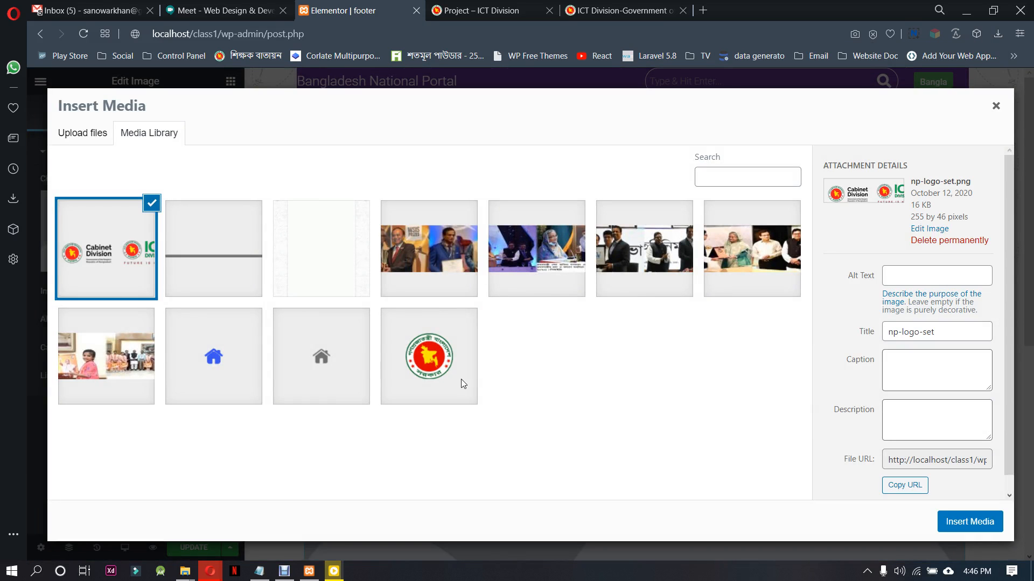
left_click(189, 242)
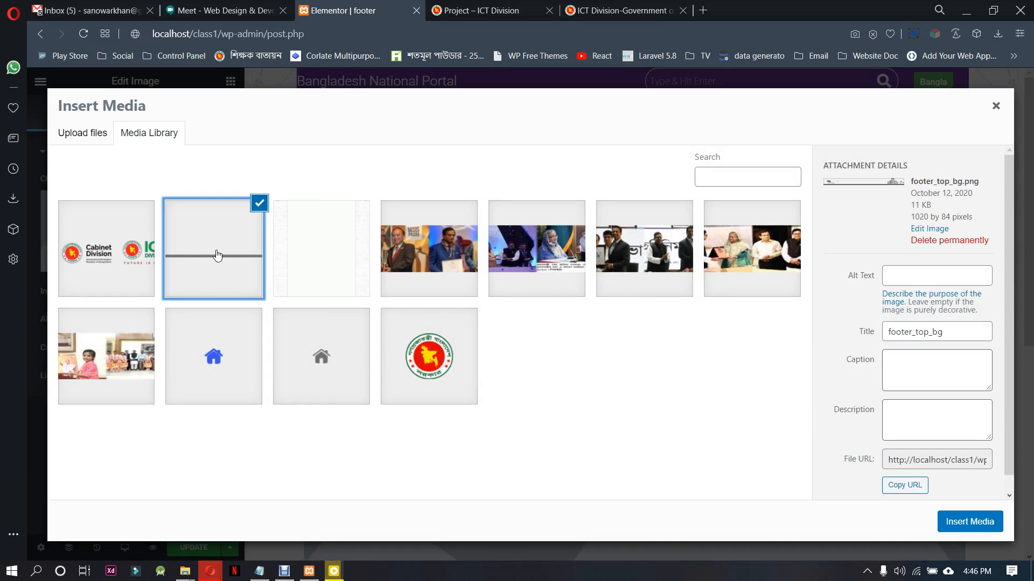
left_click(997, 525)
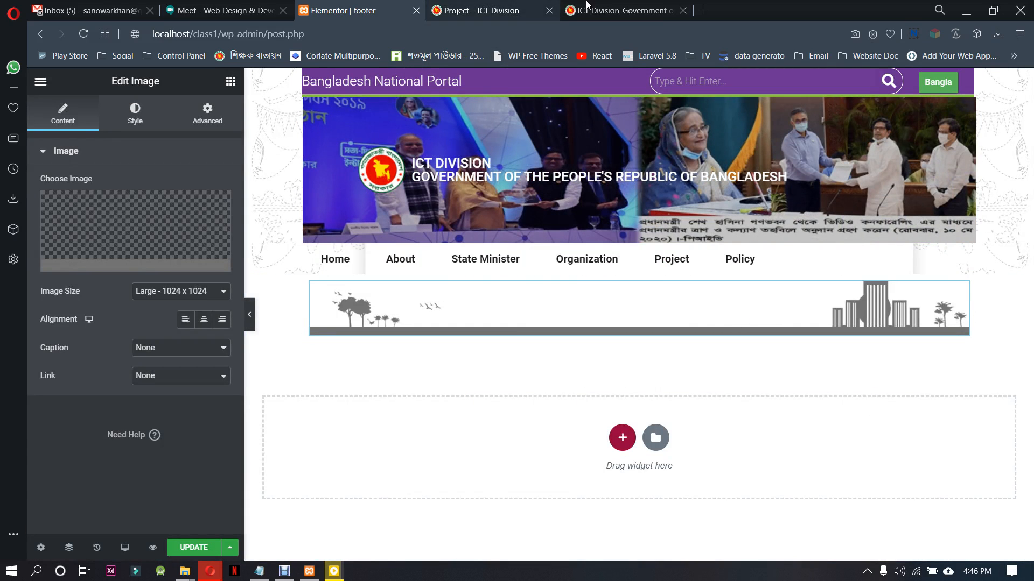
Check the text row in the original ictd.gov.bd footer and add a two-column section below the skyline image
left_click(619, 10)
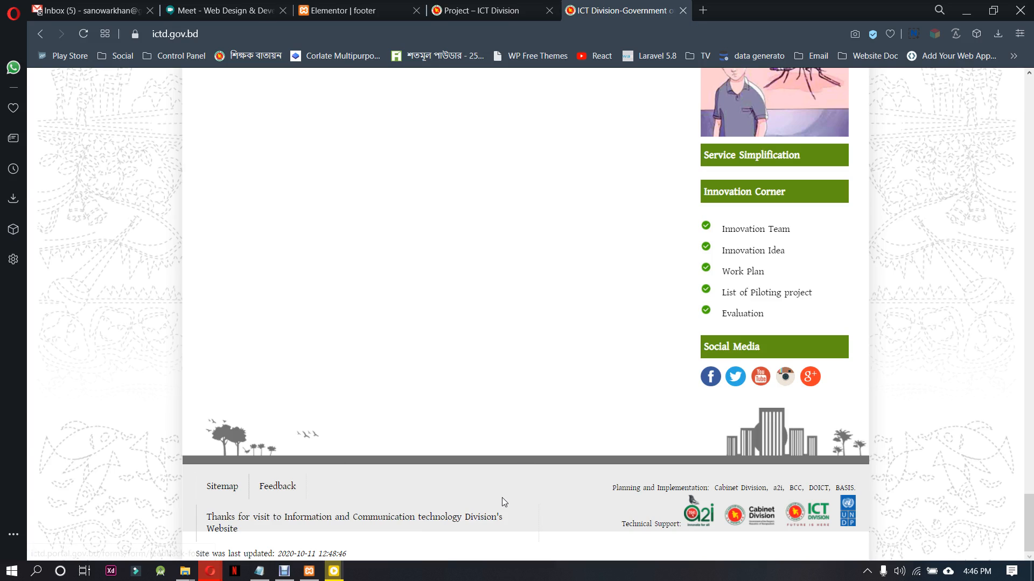
left_click_drag(606, 489, 851, 483)
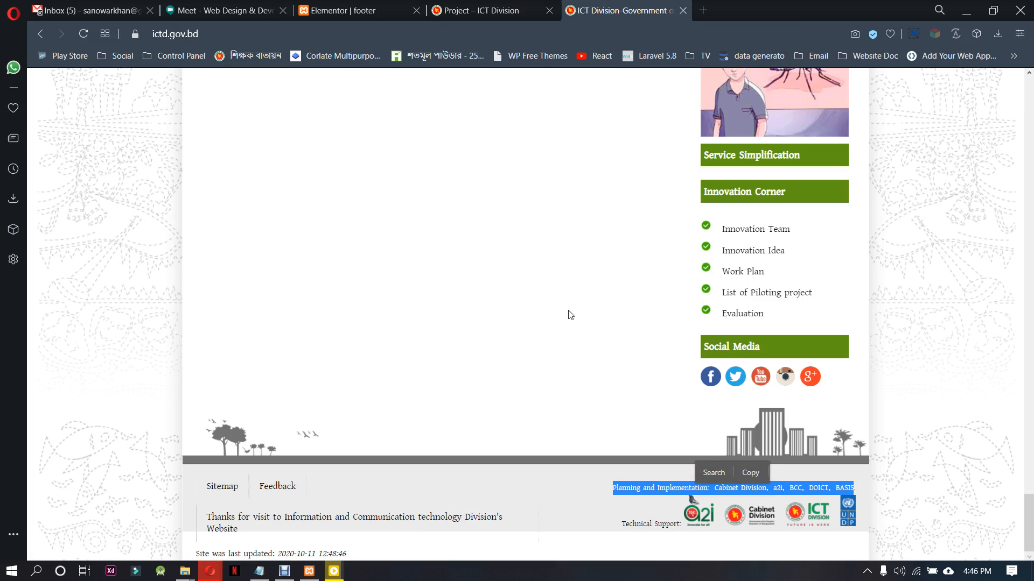
left_click(350, 10)
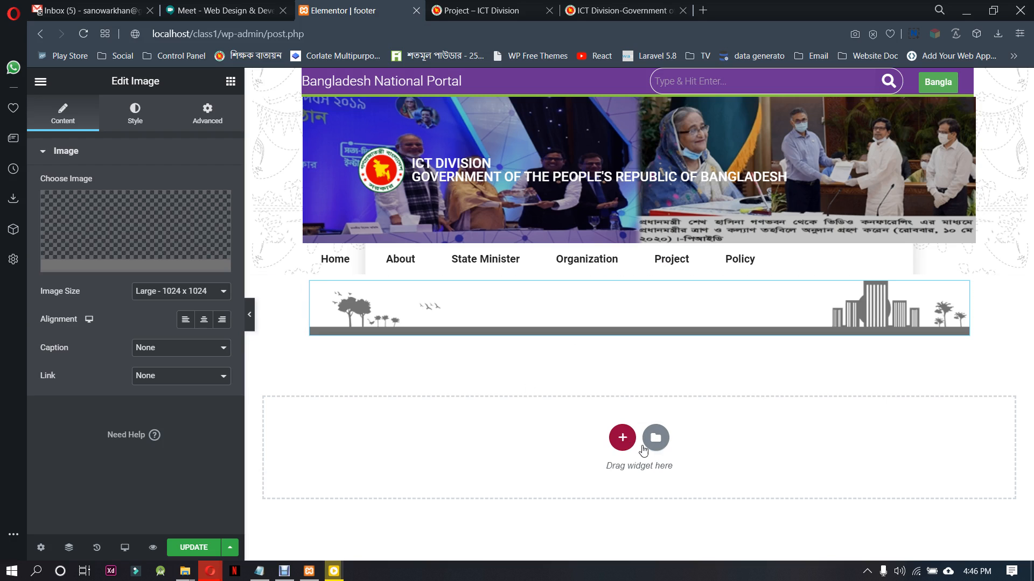
left_click(621, 439)
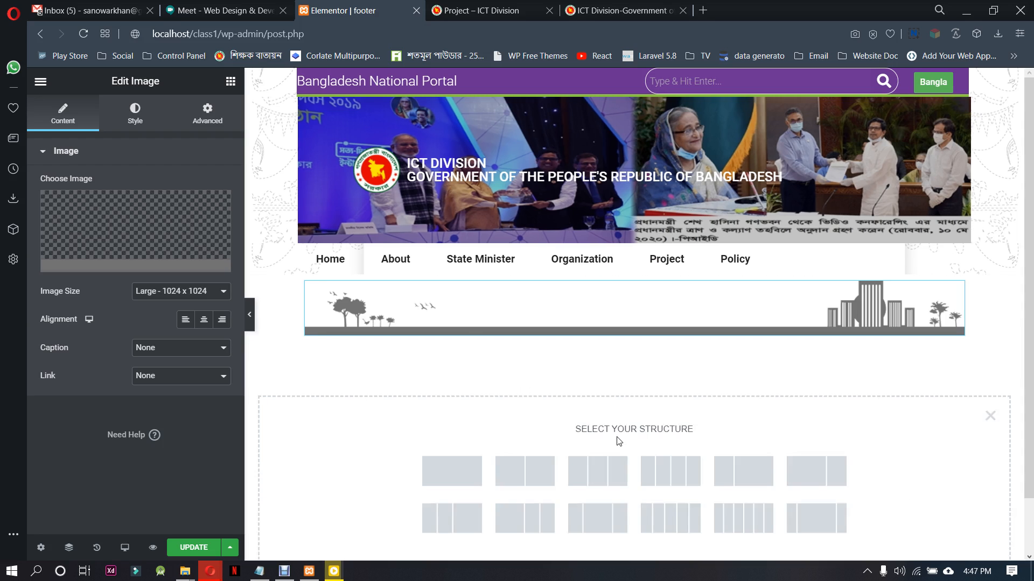
left_click(533, 471)
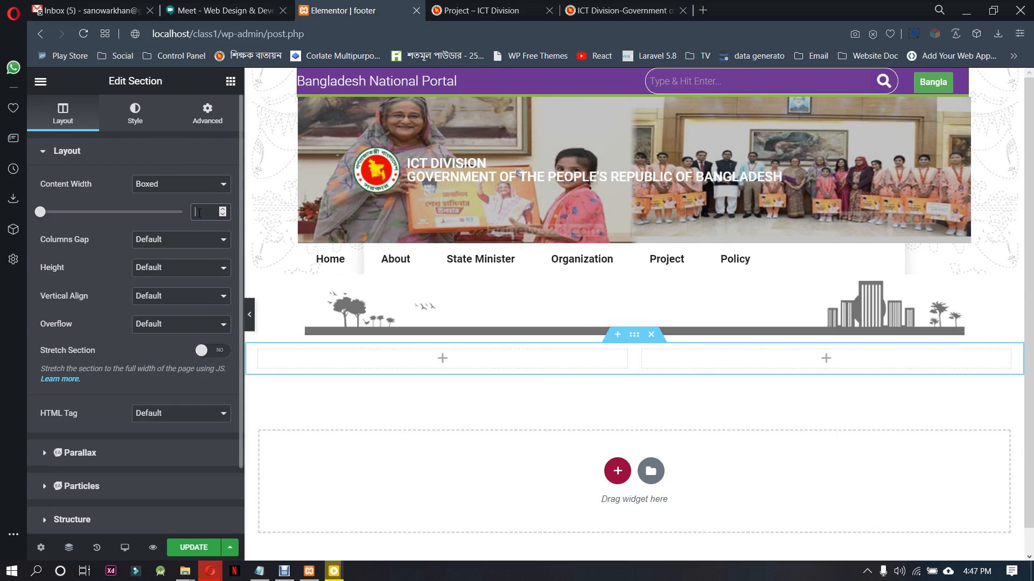
Set the two-column section's boxed content width to 1000
left_click(199, 213)
type("1000")
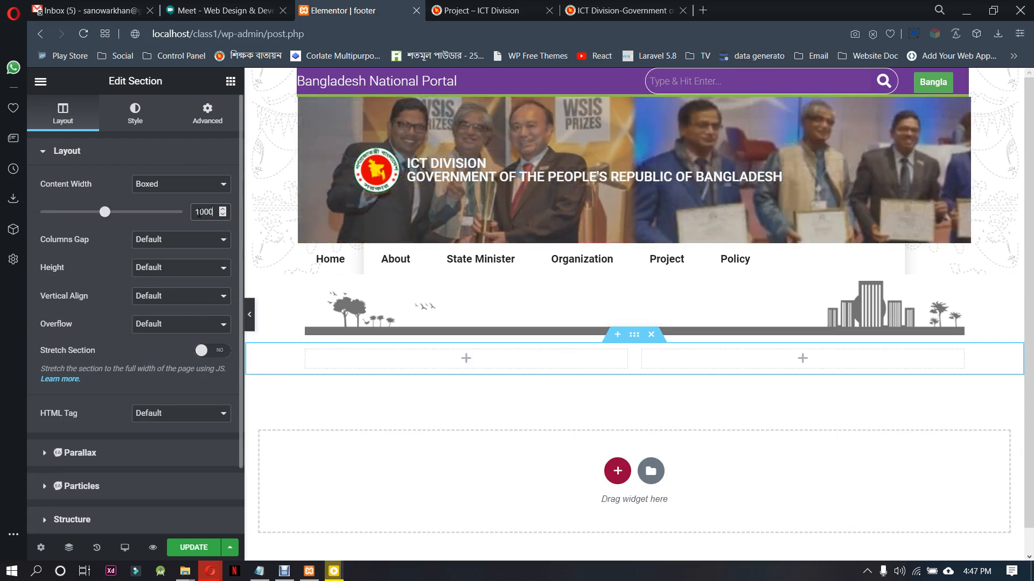
Add a Text Editor widget to the first column of the two-column section and delete its placeholder text
left_click(478, 364)
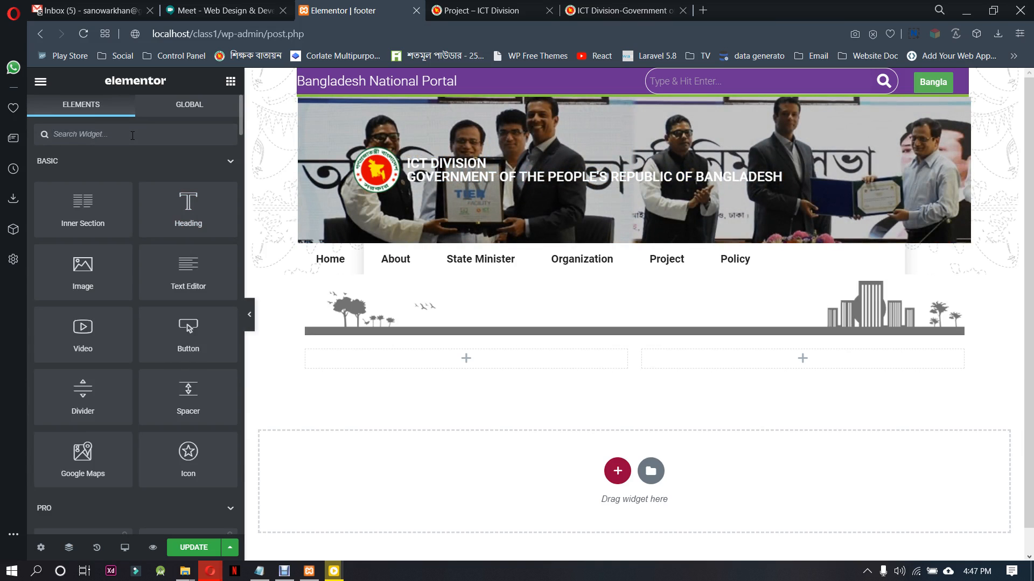
type("tex")
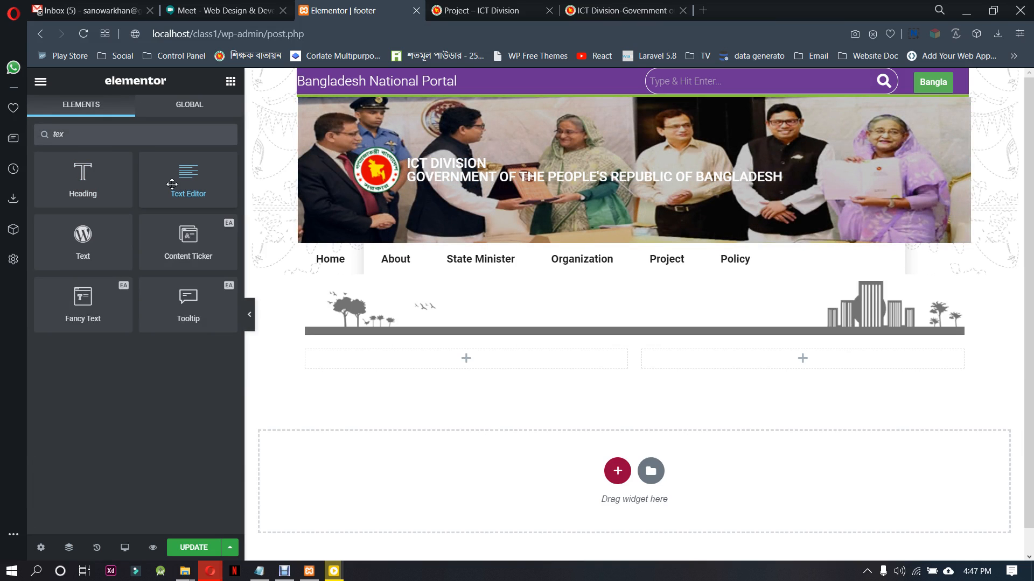
left_click_drag(172, 184, 428, 360)
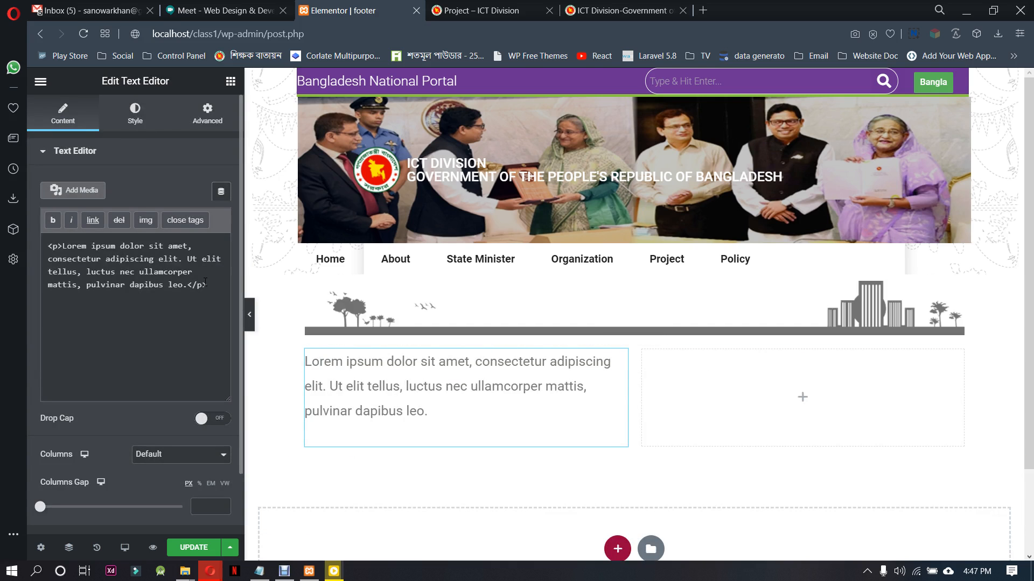
left_click_drag(206, 285, 48, 246)
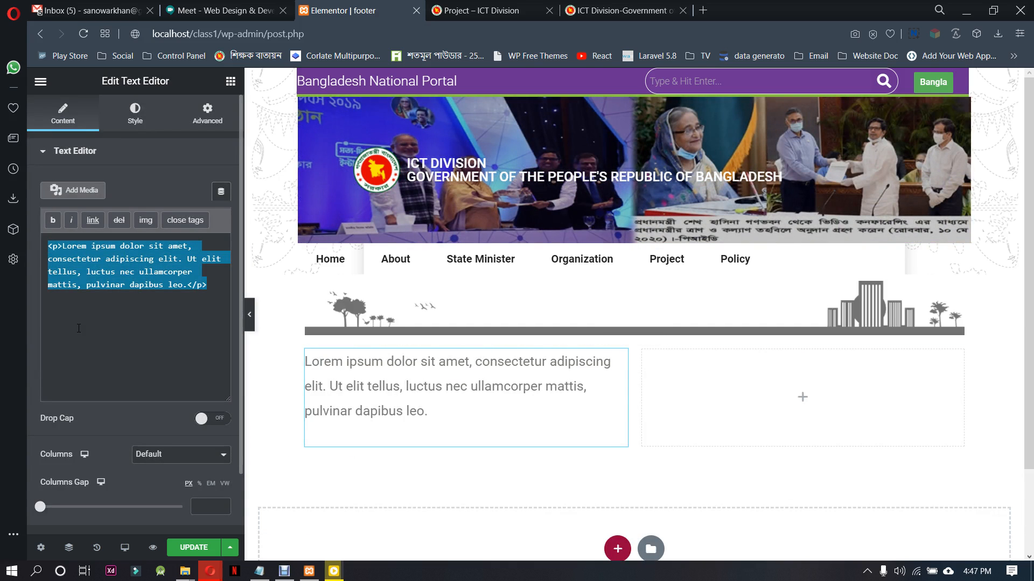
key("BackSpace")
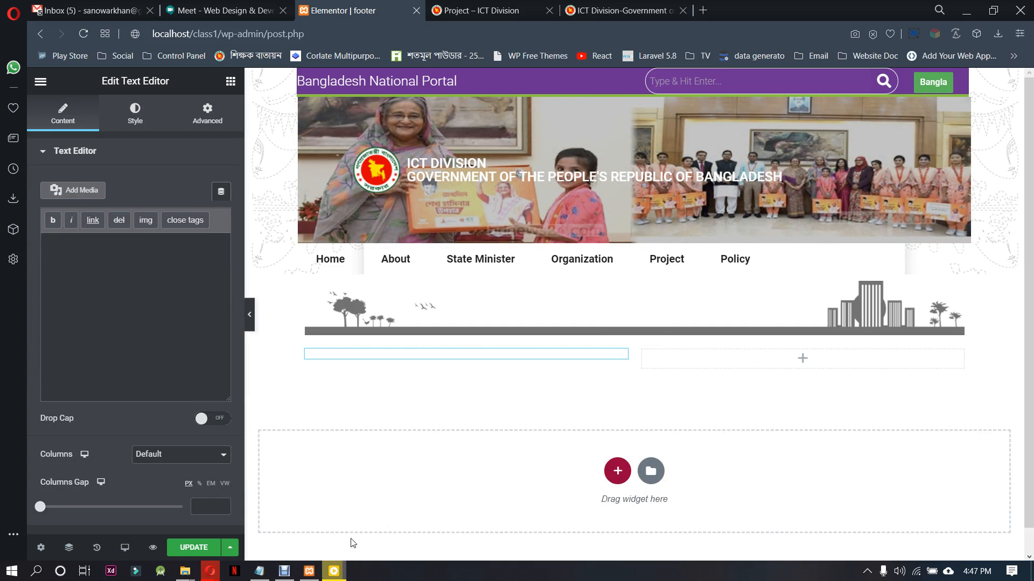
left_click(335, 572)
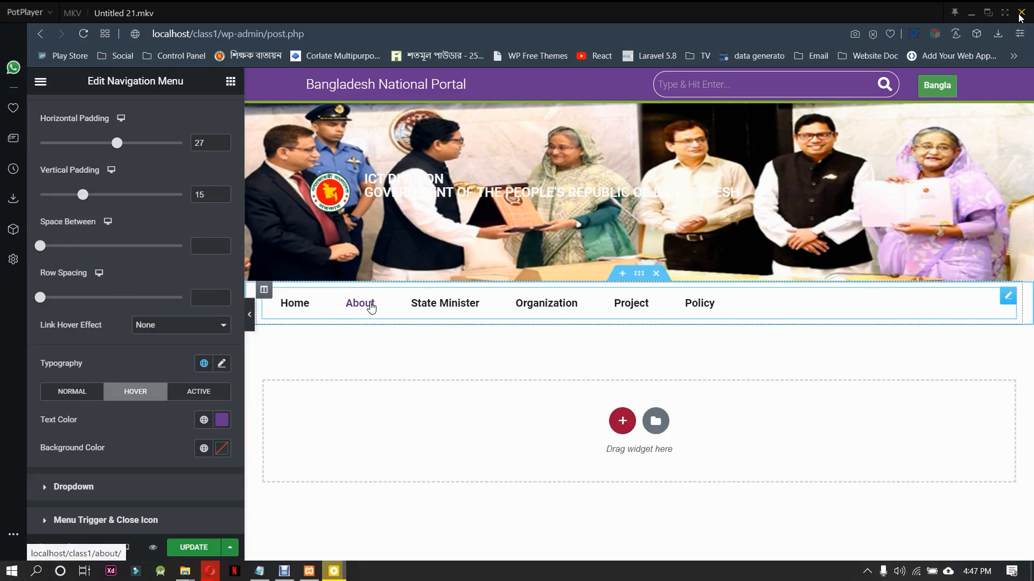
left_click(1020, 13)
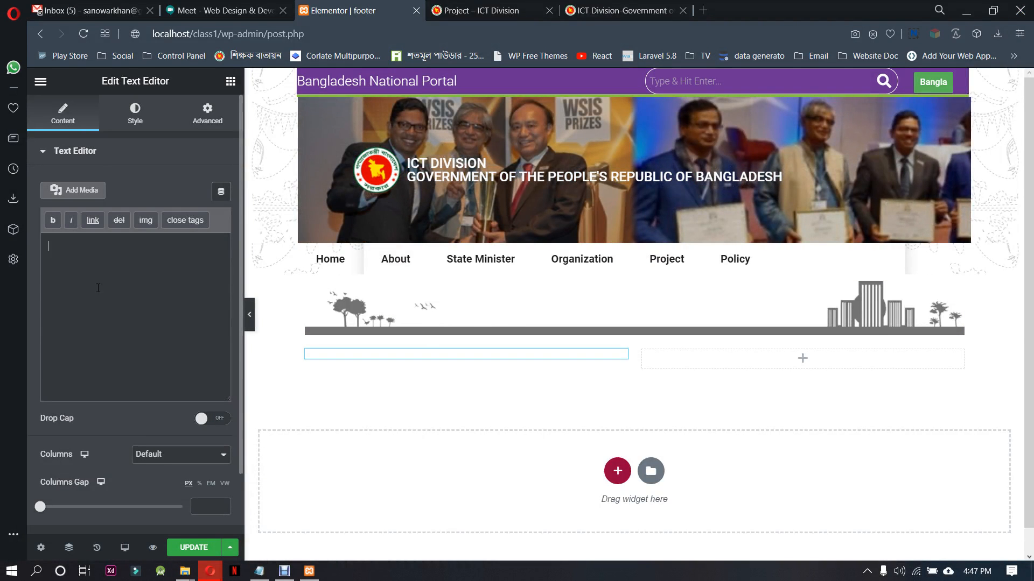
Check the Sitemap and Feedback links in the original ictd.gov.bd footer
key("ctrl+Tab")
key("ctrl+Tab")
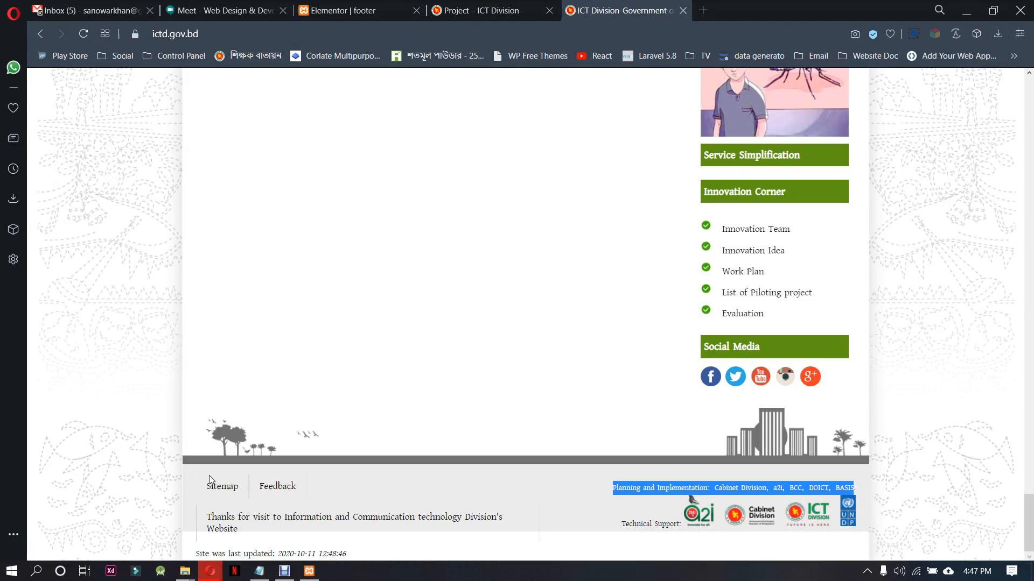
left_click_drag(193, 485, 243, 486)
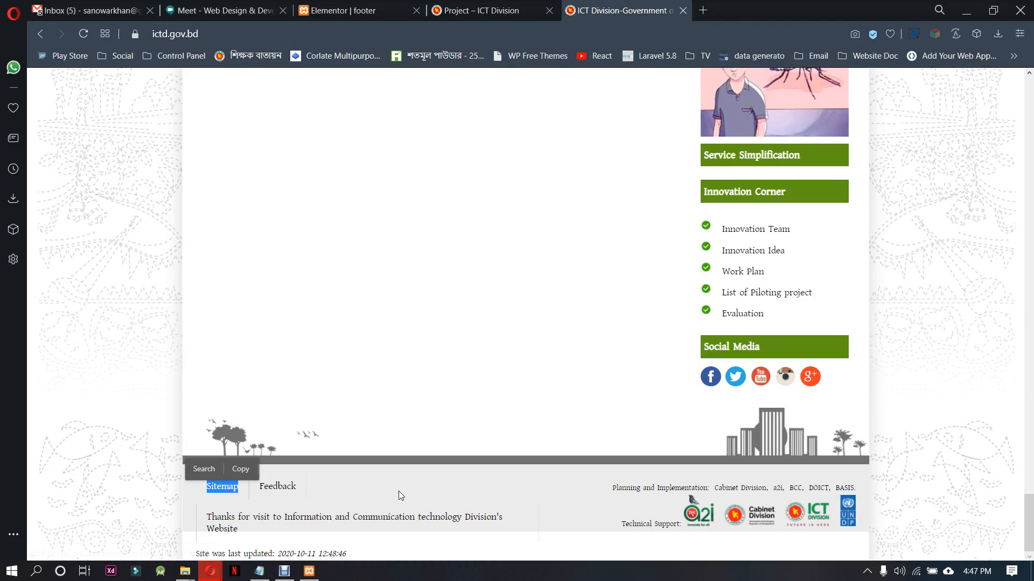
left_click(399, 490)
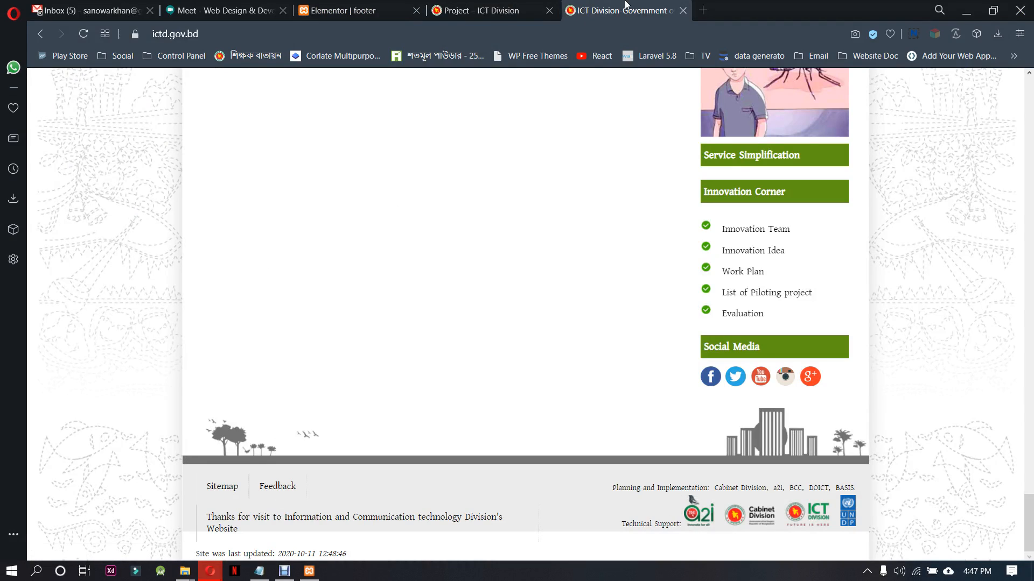
Go to the local ICT Division site's WordPress dashboard and open its menu management page
left_click(430, 6)
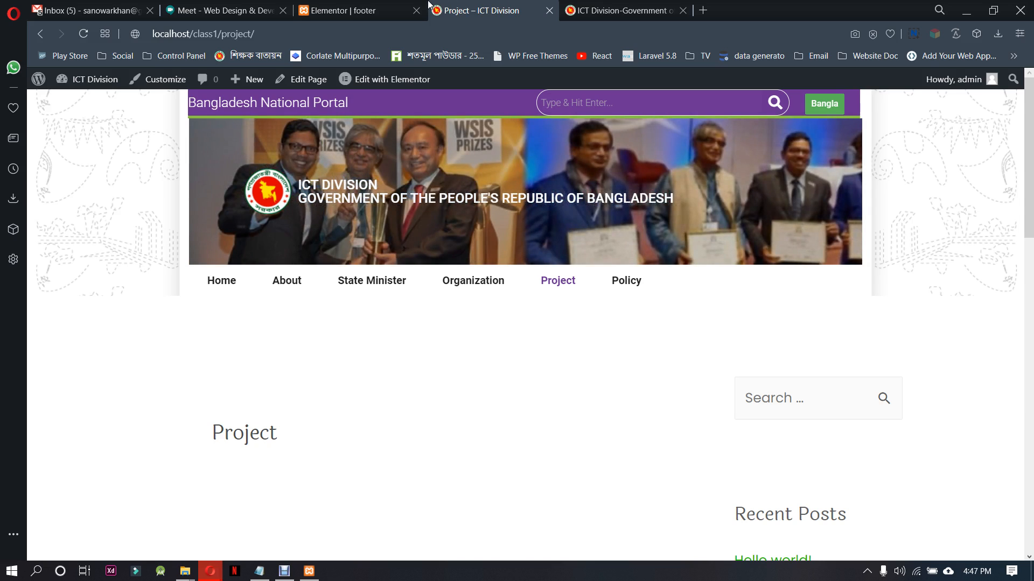
left_click(397, 8)
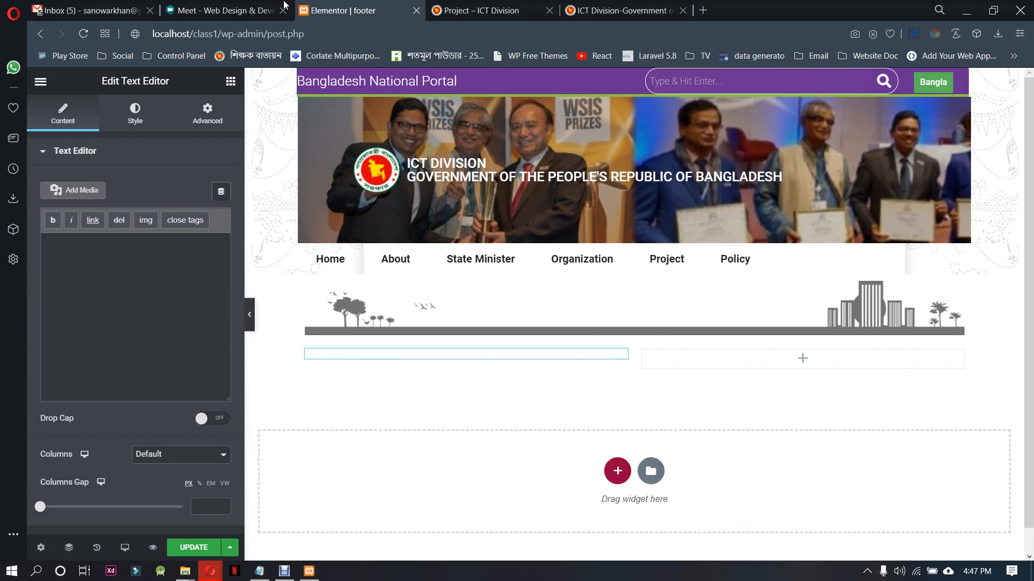
left_click(497, 6)
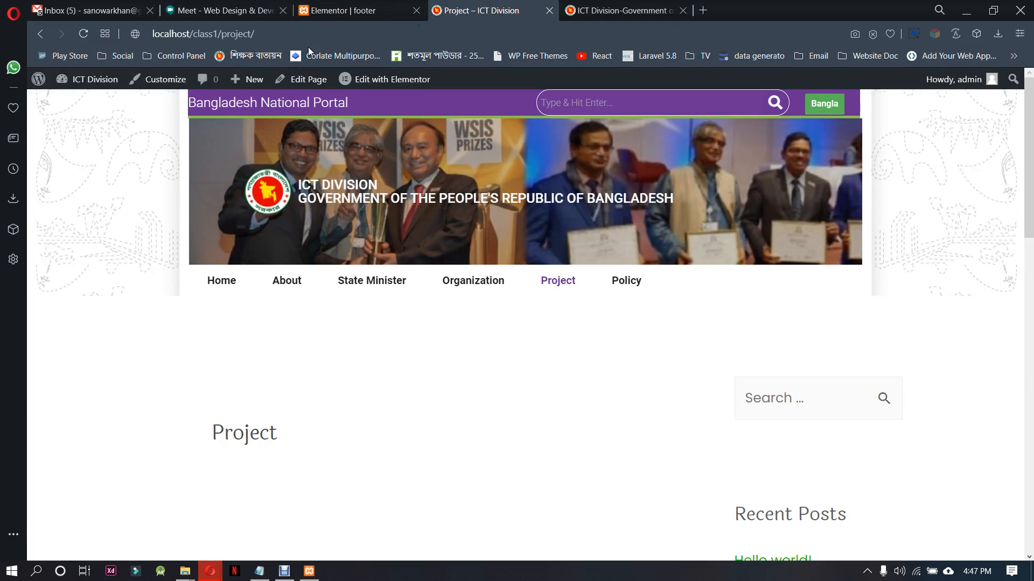
mouse_move(94, 90)
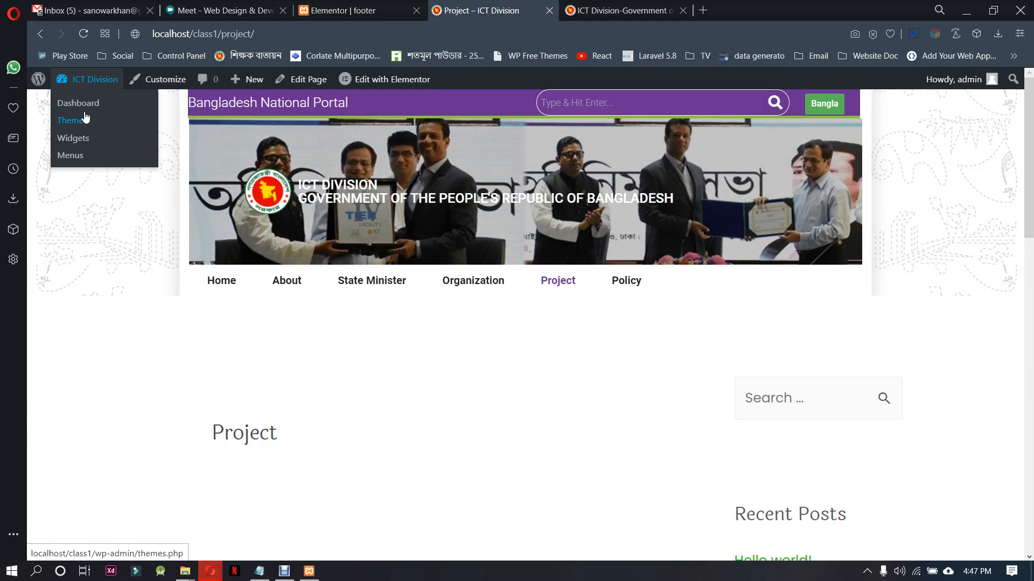
left_click(86, 109)
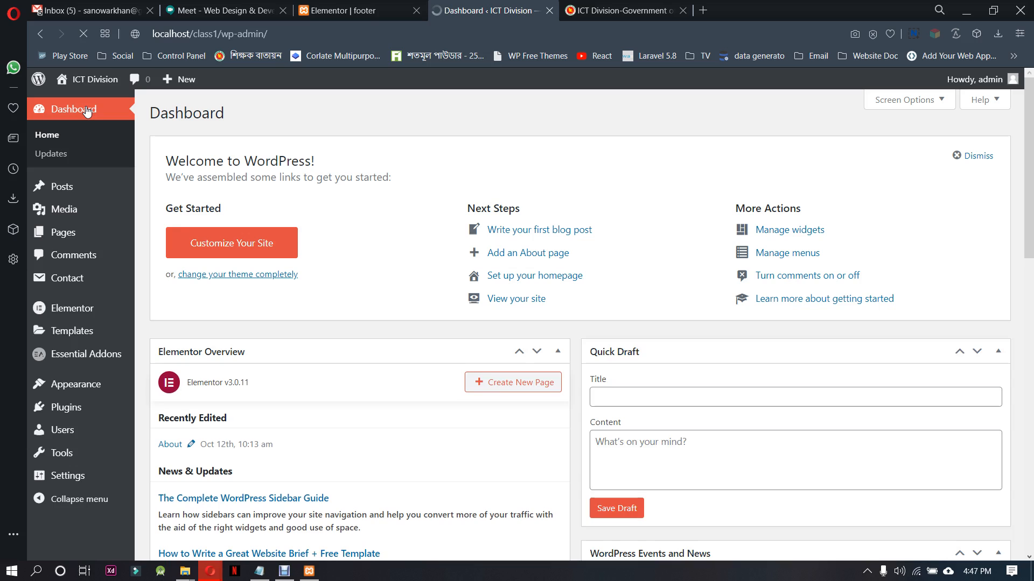
mouse_move(104, 384)
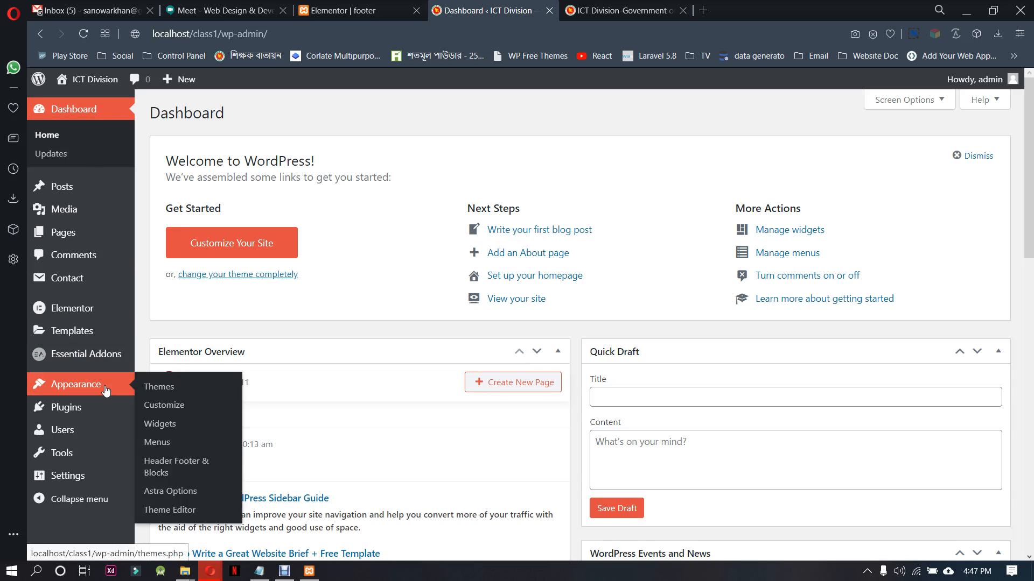
left_click(178, 443)
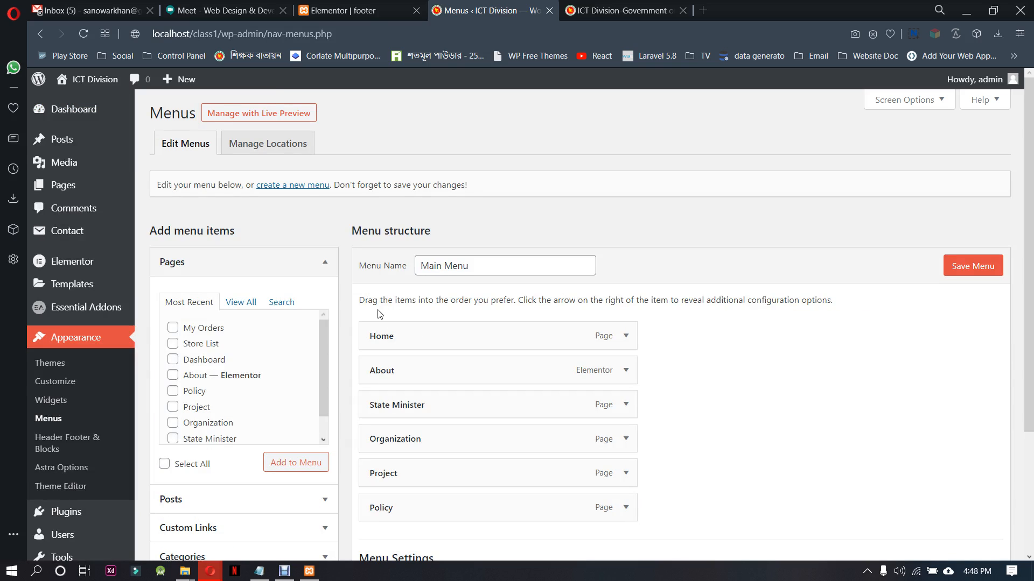
Create a new navigation menu named footer
left_click(316, 186)
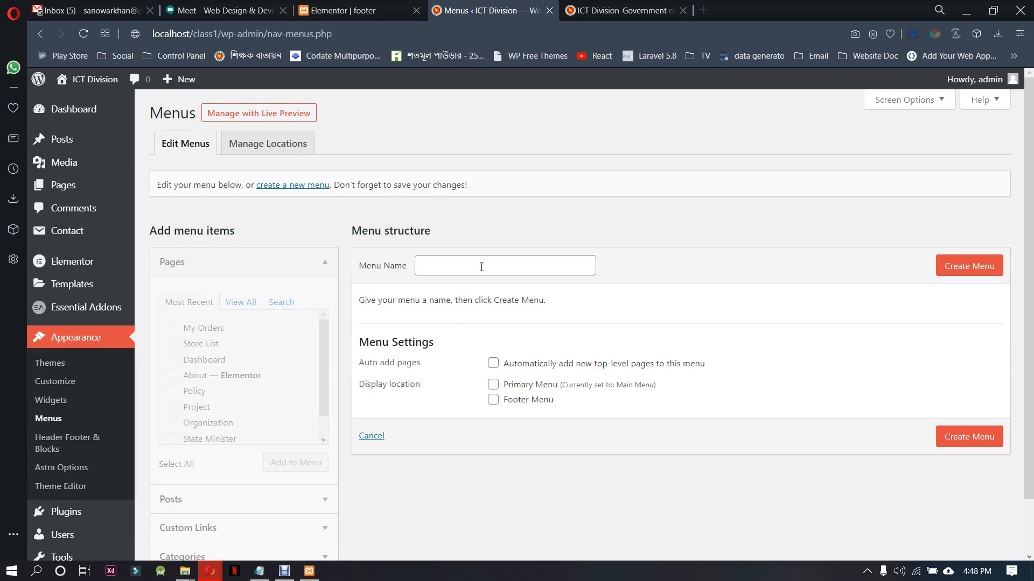
left_click(482, 267)
type("footer")
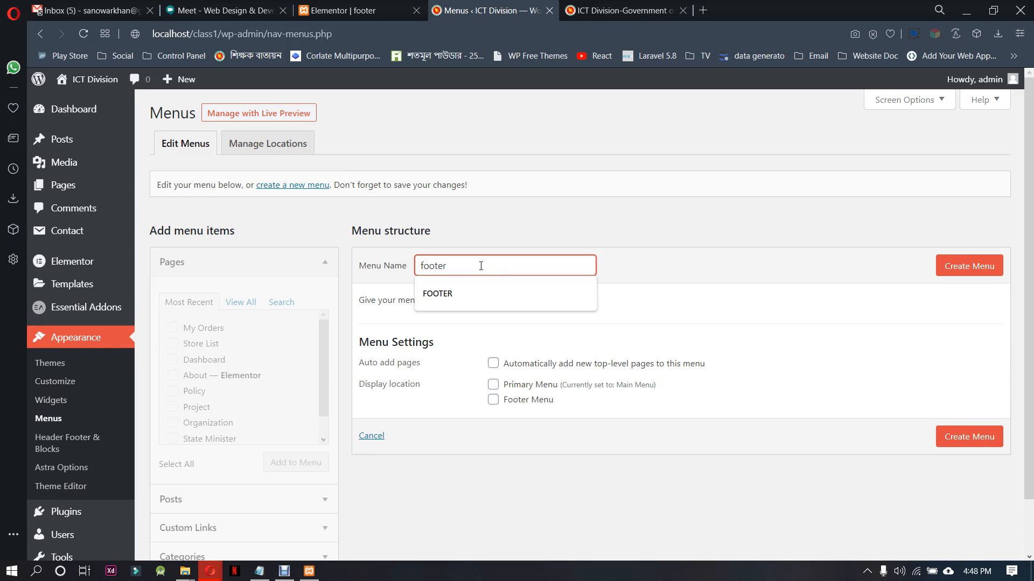
left_click(680, 269)
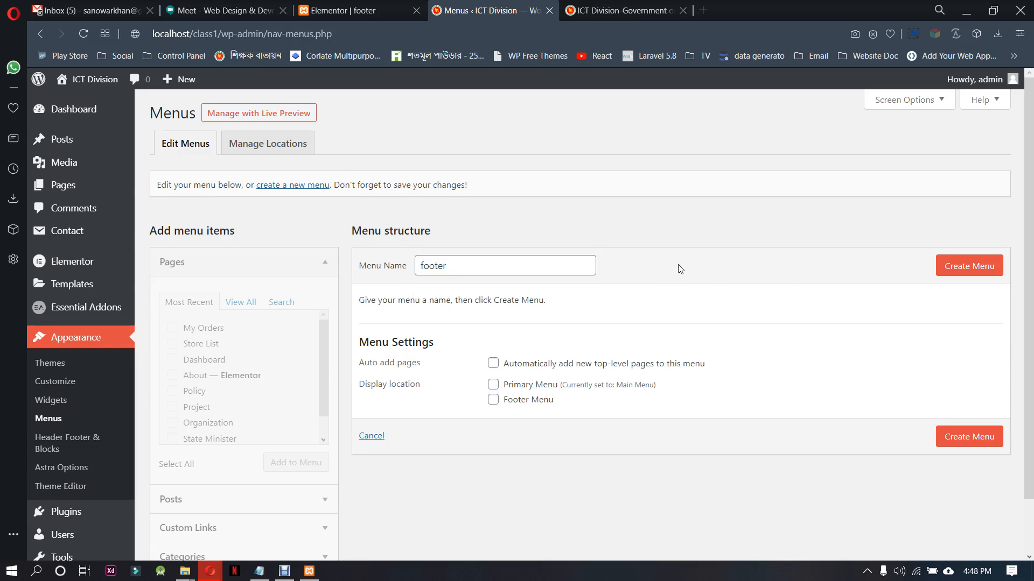
left_click(981, 266)
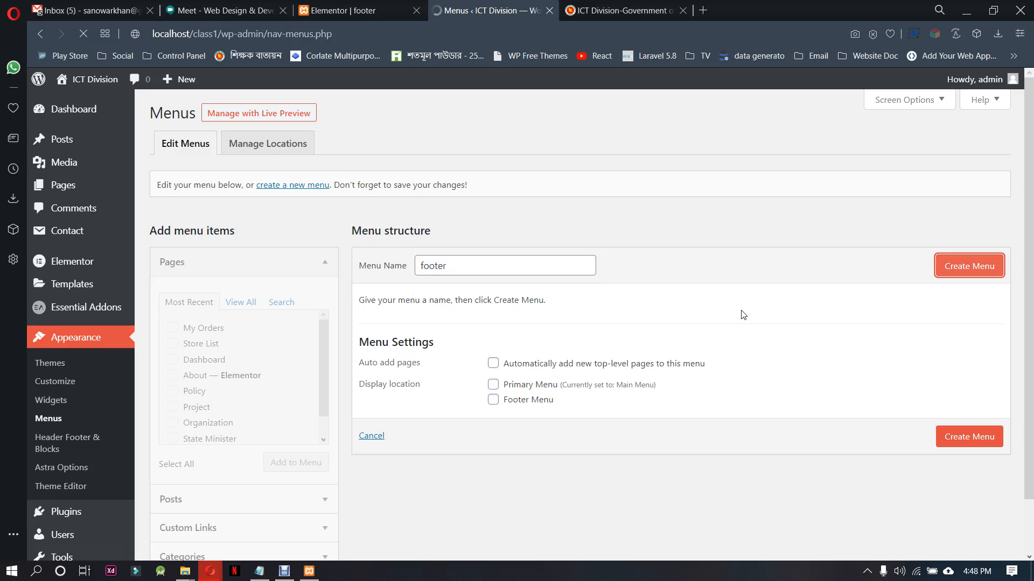
scroll(427, 371, "down", 2)
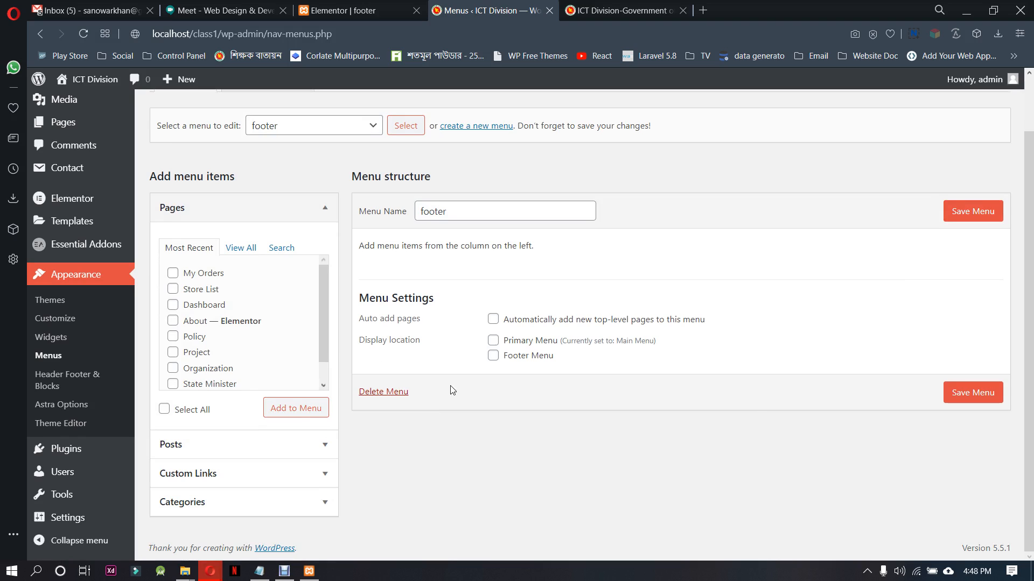
Recheck the link names in the original footer, and publish a new blank page titled Sitemap
key("ctrl+Tab")
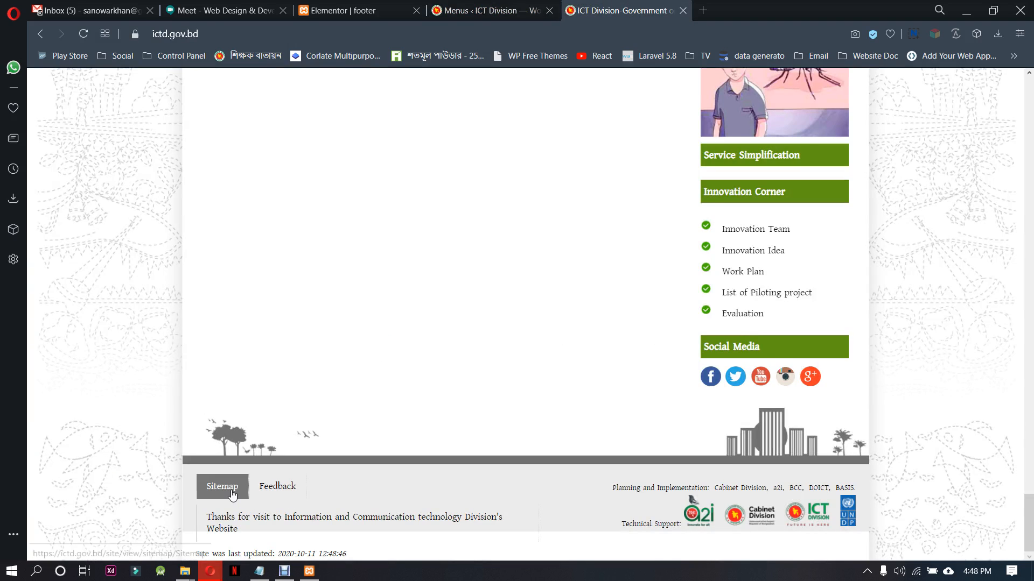
left_click(536, 5)
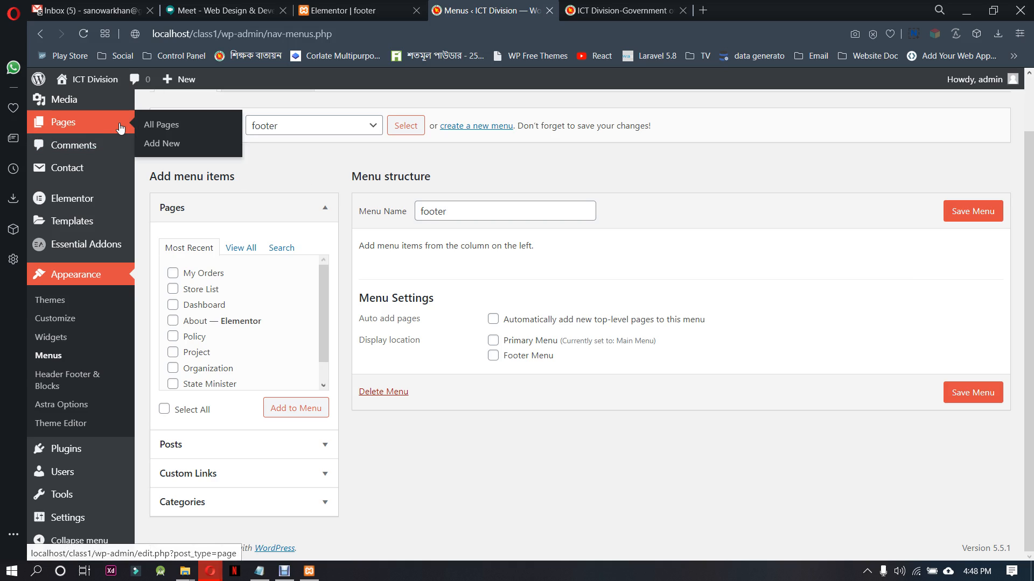
left_click(148, 124)
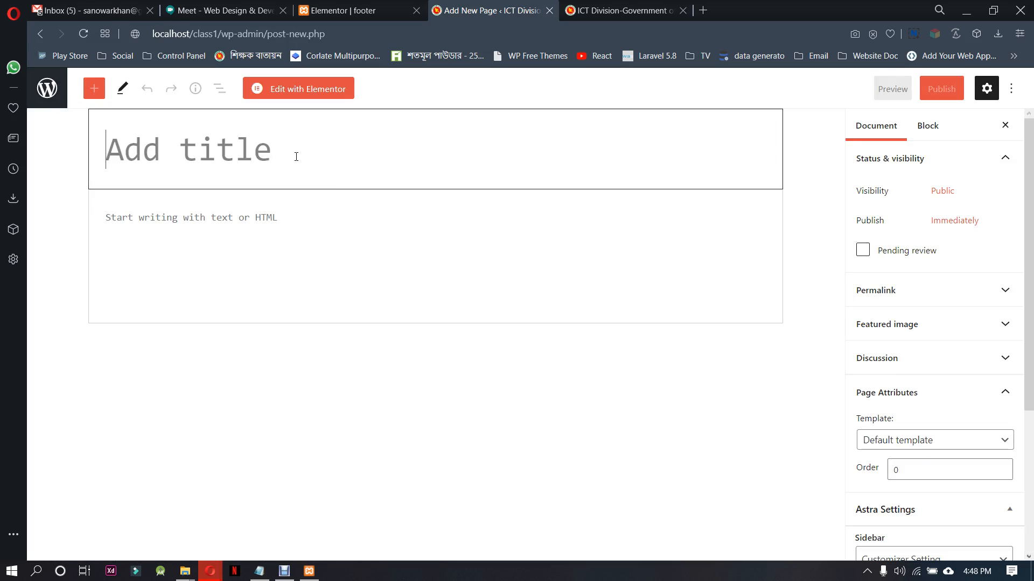
type("Site")
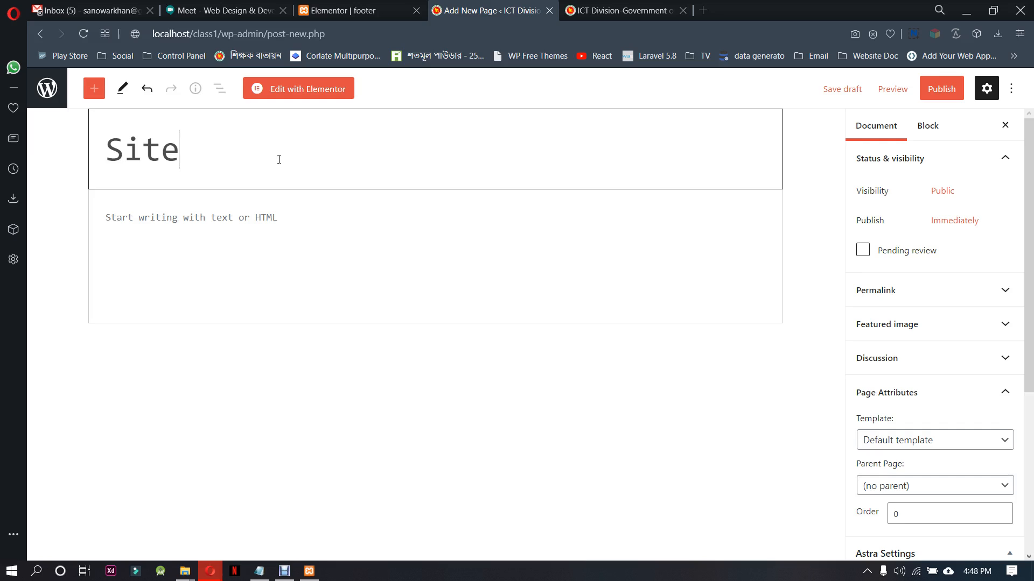
type("map")
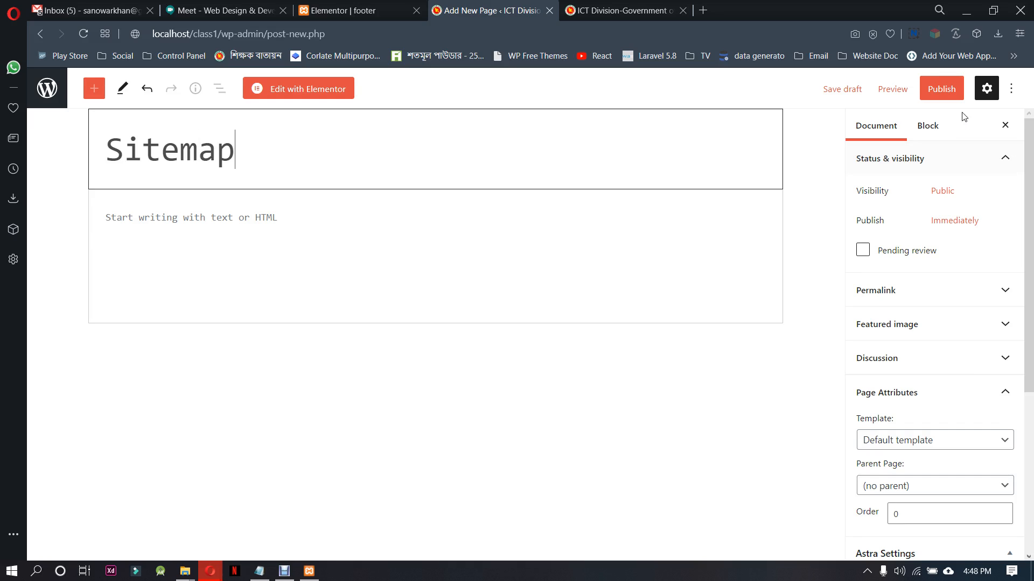
left_click(941, 88)
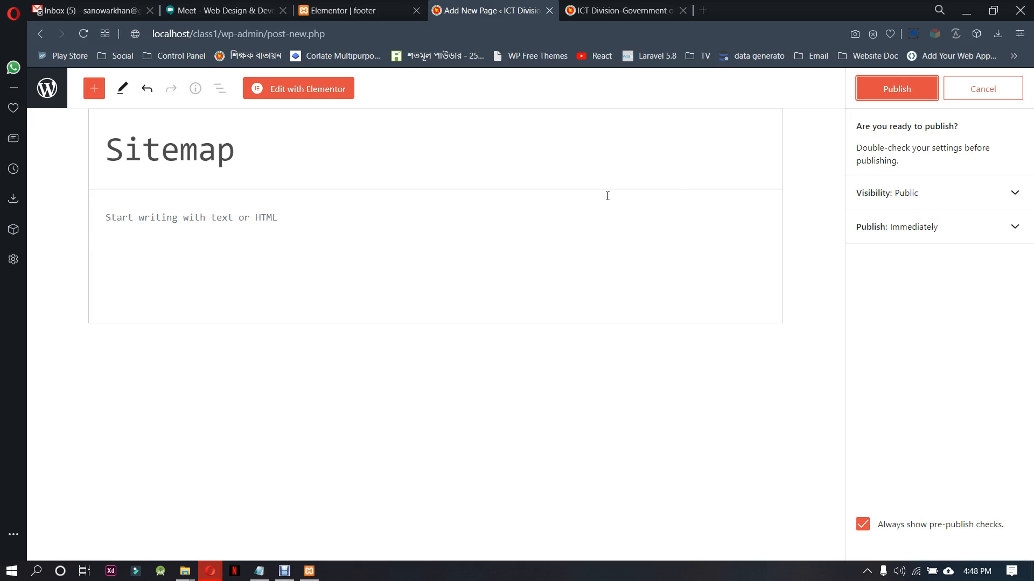
left_click(889, 88)
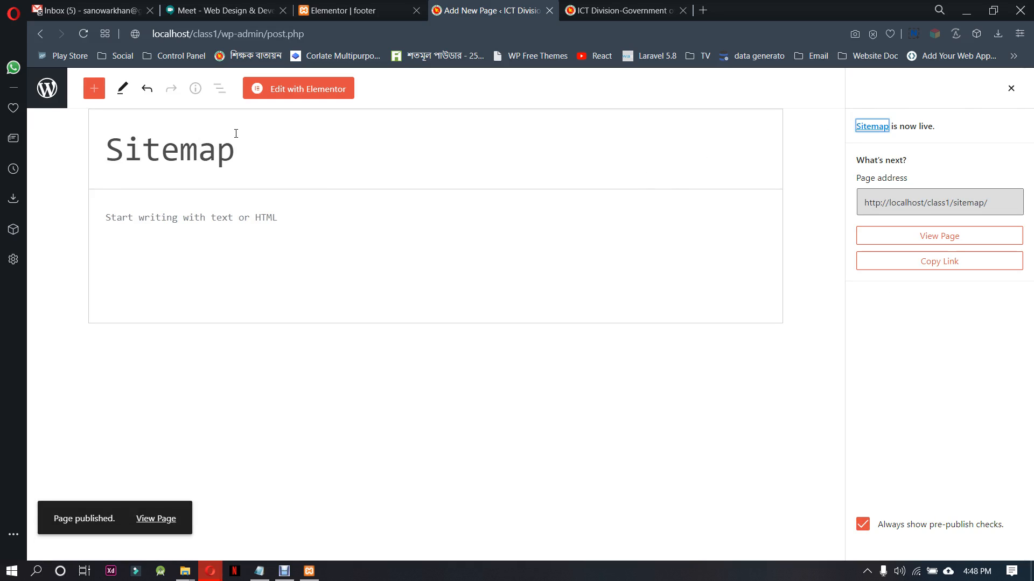
Publish another new blank page, titled Feedback
left_click(47, 92)
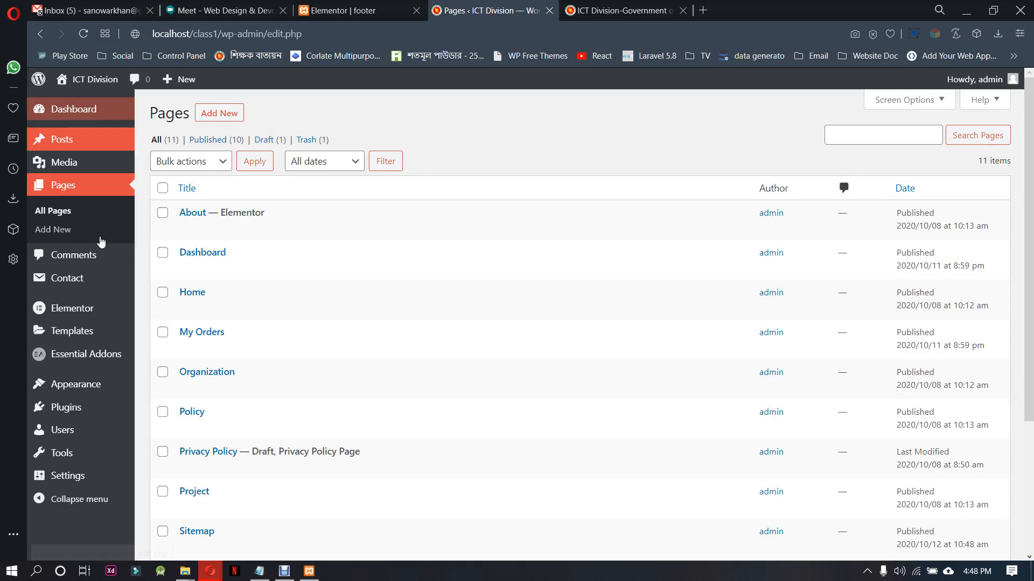
left_click(221, 112)
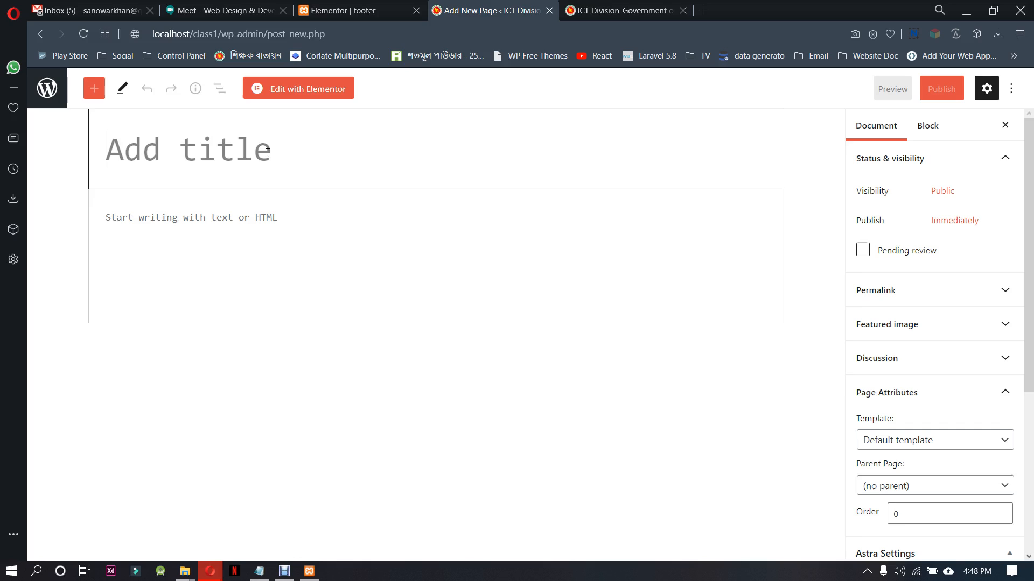
type("Feedba")
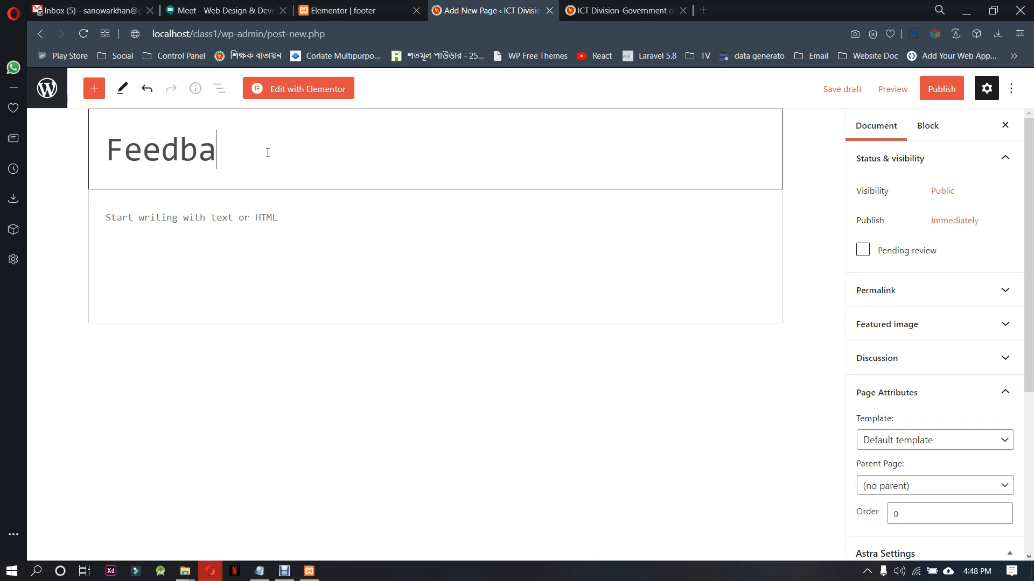
type("ck")
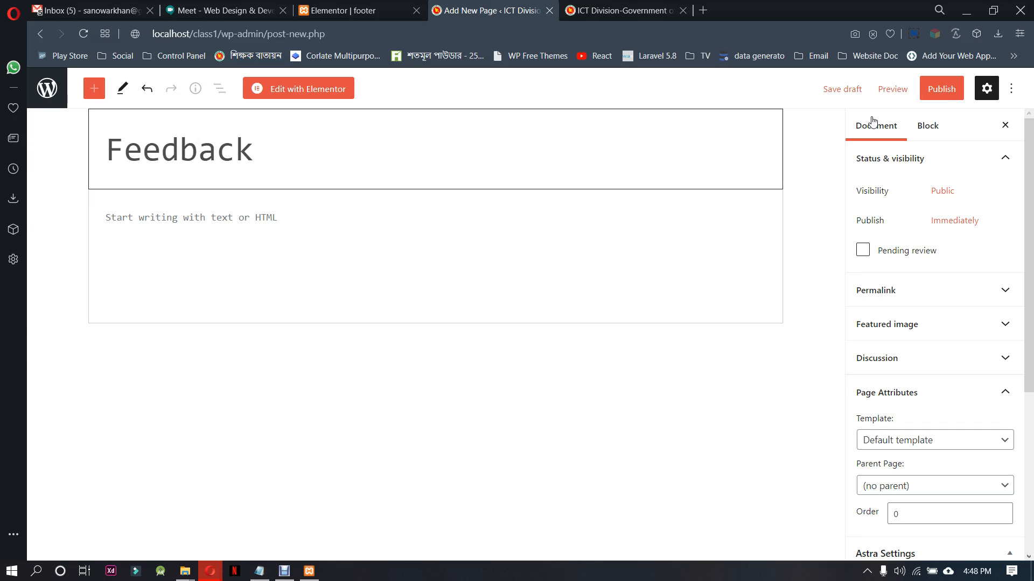
left_click(941, 89)
left_click(896, 89)
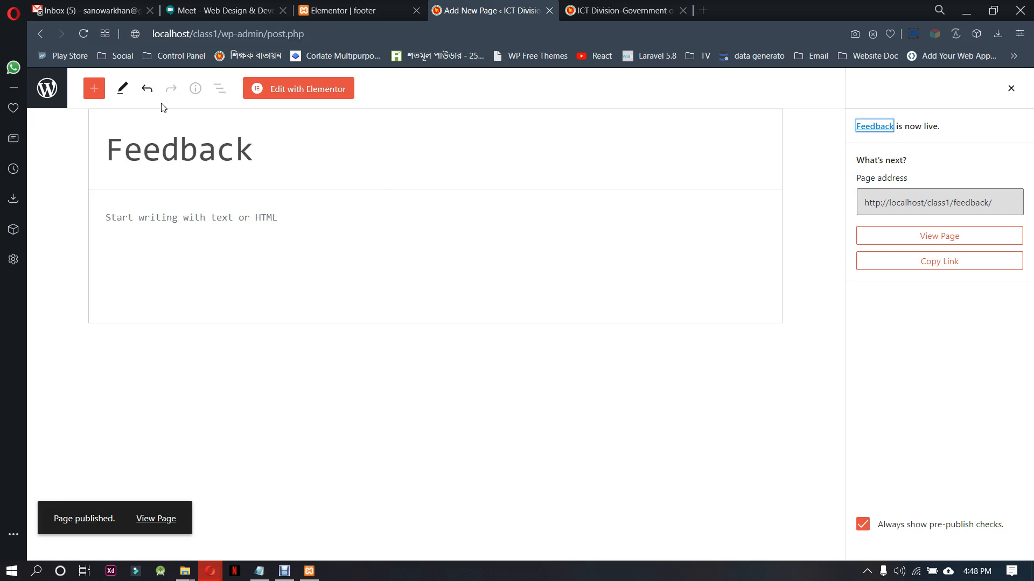
Add the Feedback and Sitemap pages to the footer menu, save it, and return to the Elementor footer template
left_click(46, 89)
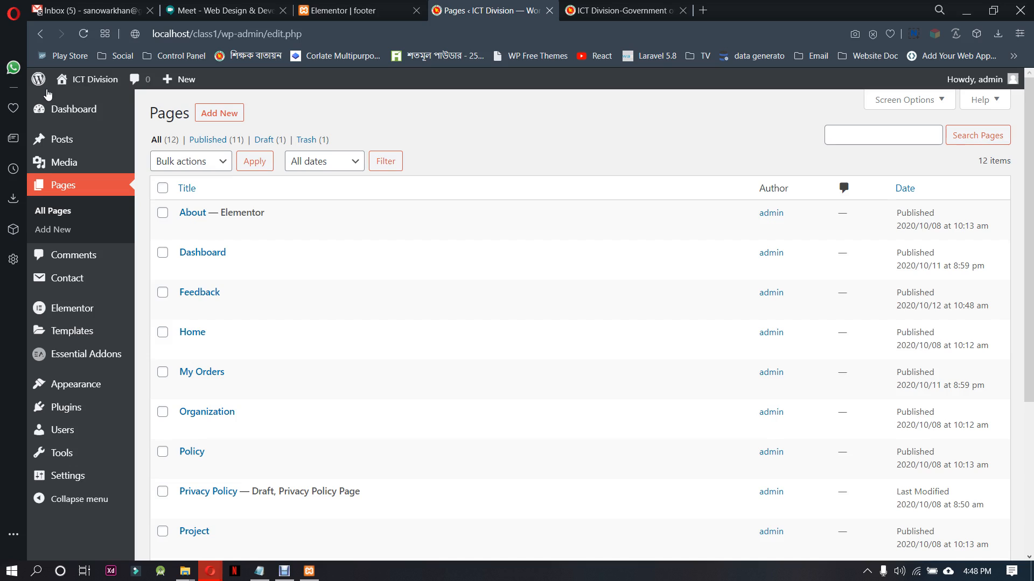
mouse_move(92, 384)
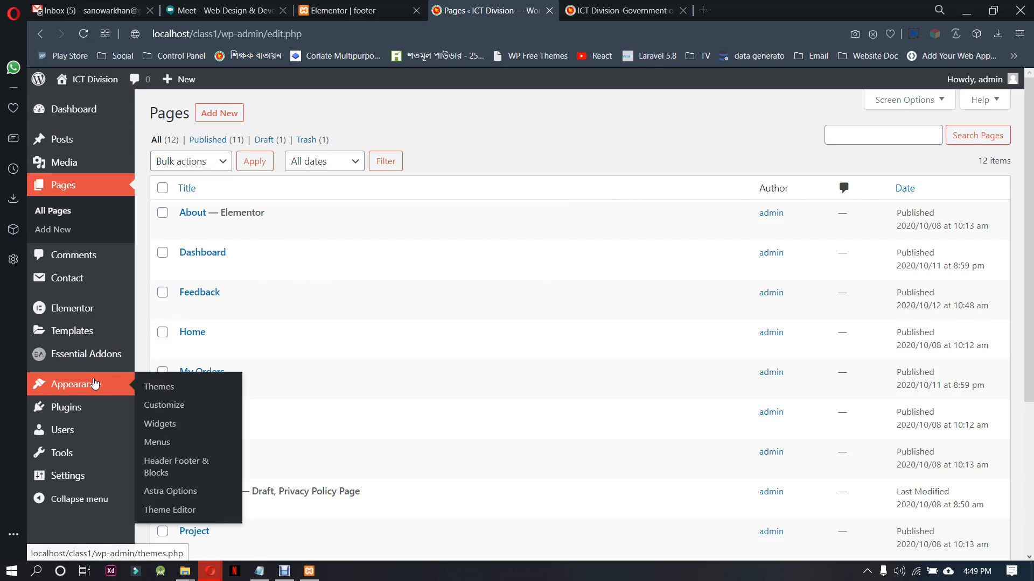
left_click(158, 442)
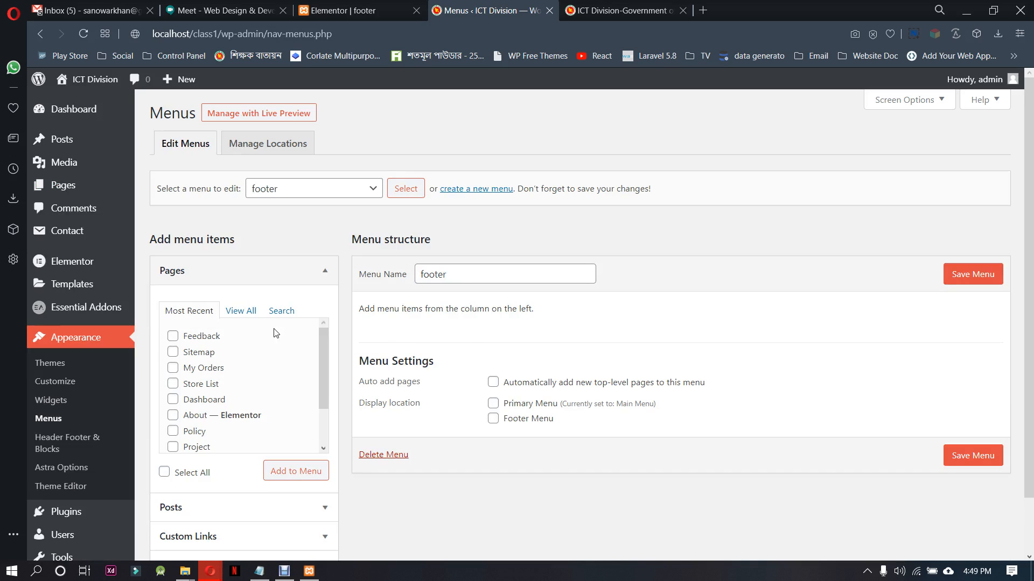
left_click(172, 354)
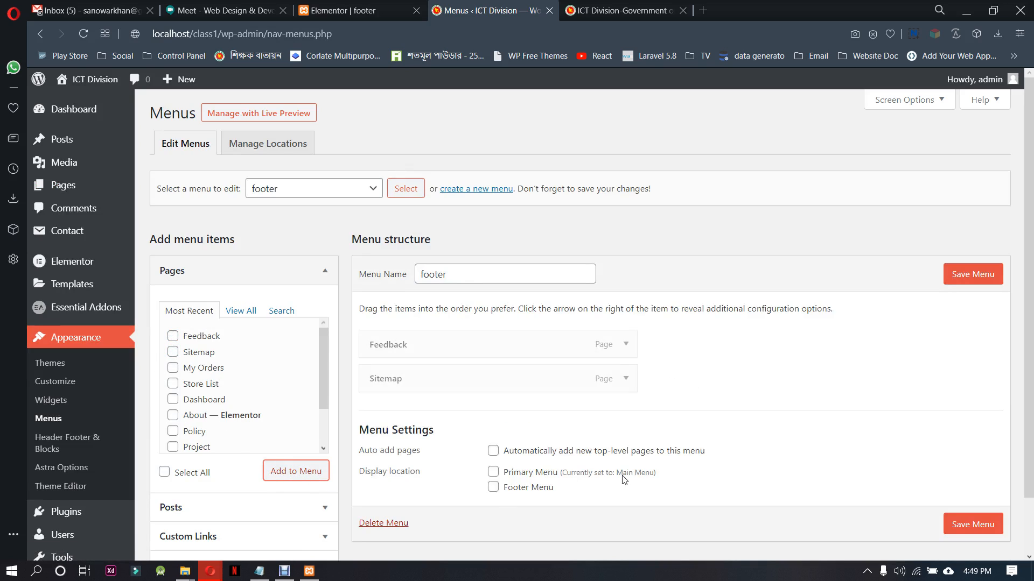
left_click(970, 525)
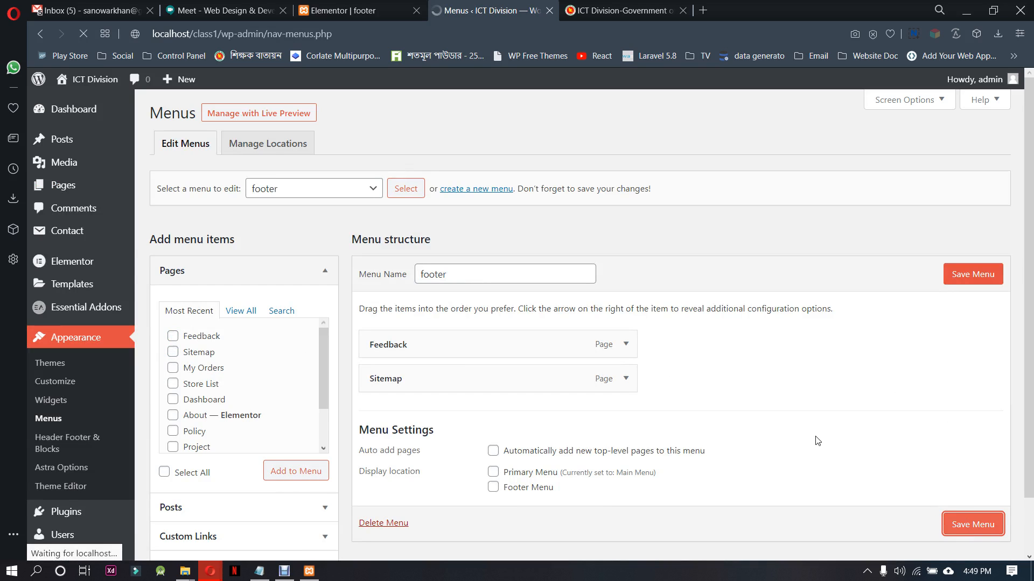
left_click(376, 11)
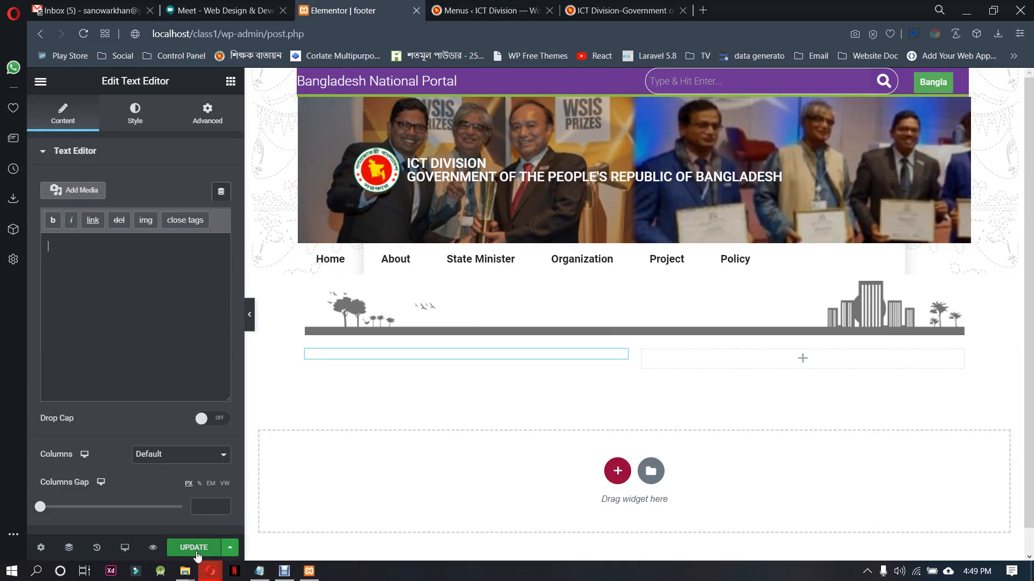
Save the footer template and delete the empty text editor widget from the first column below the skyline image
left_click(195, 548)
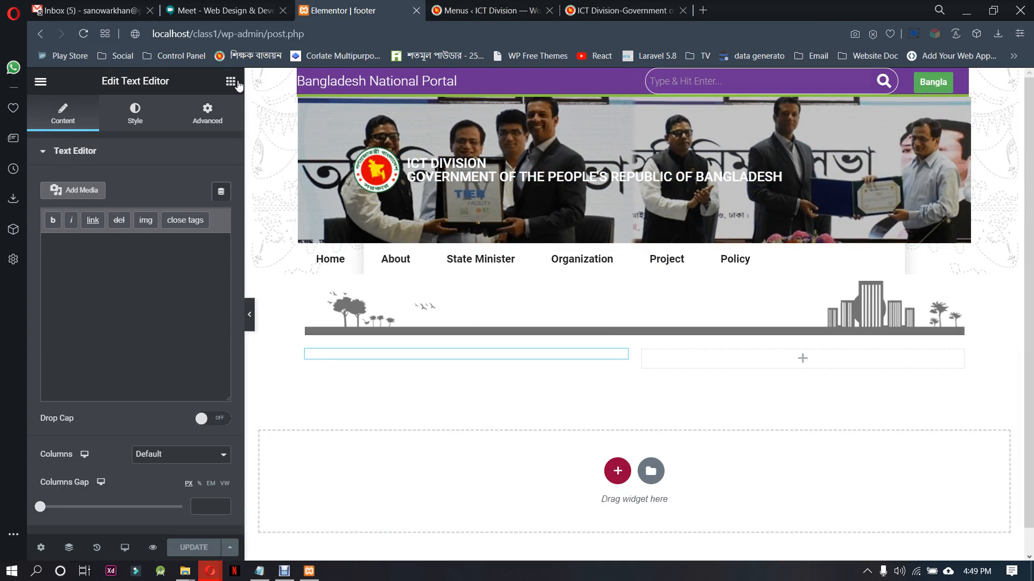
left_click(439, 359)
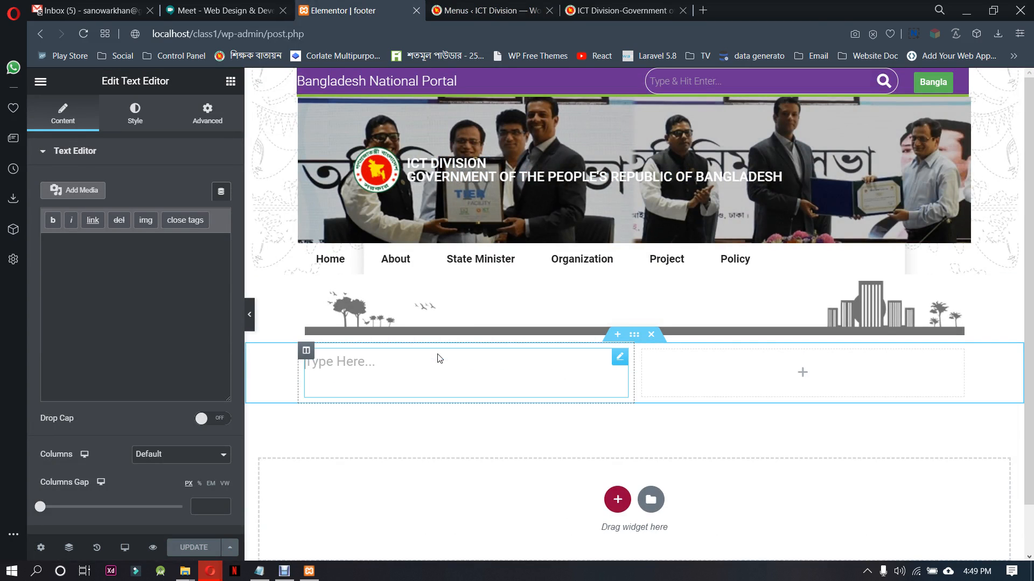
right_click(555, 361)
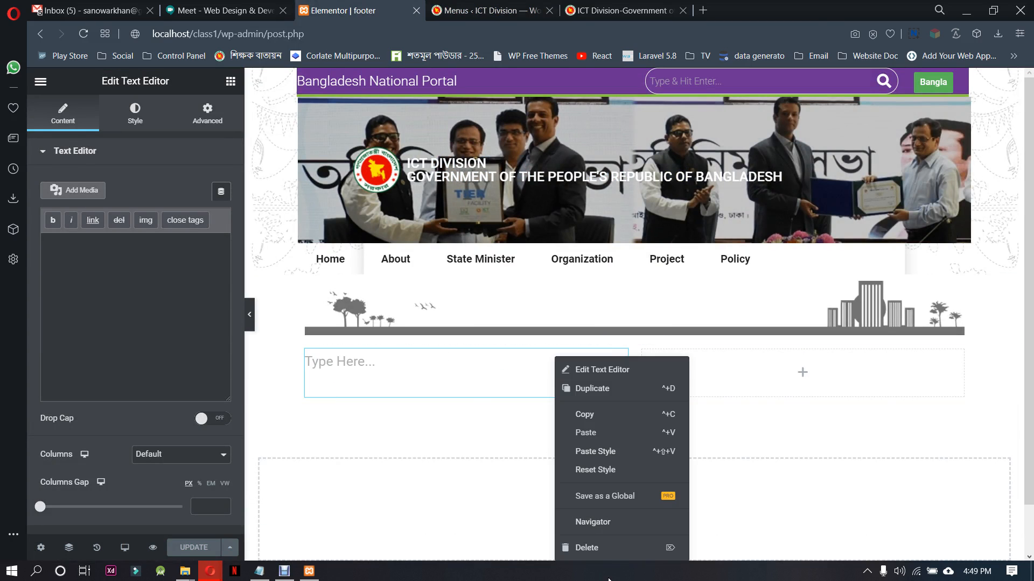
left_click(579, 547)
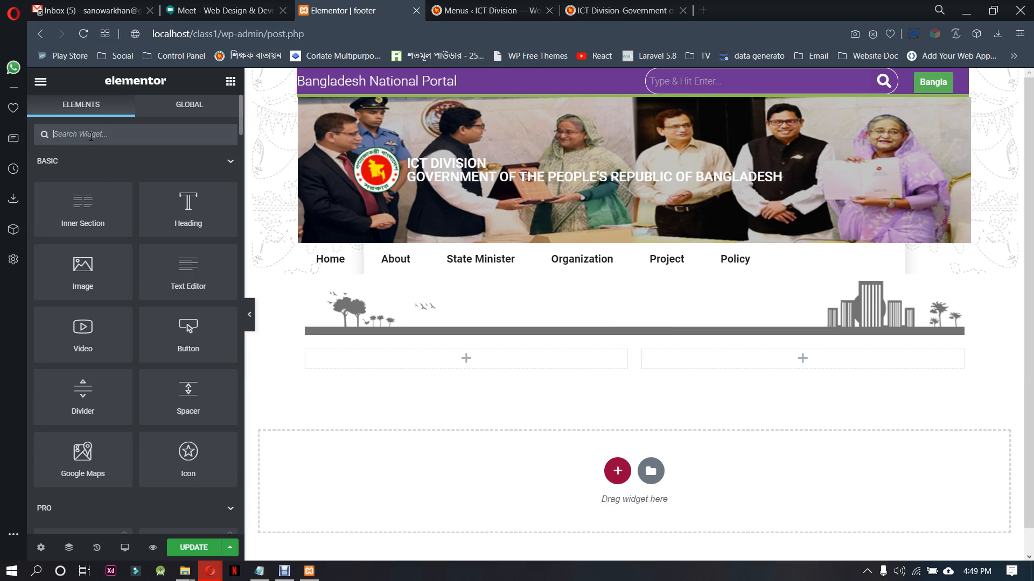
Try adding the HFB Navigation Menu widget to the first column and choosing its menu
type("nav")
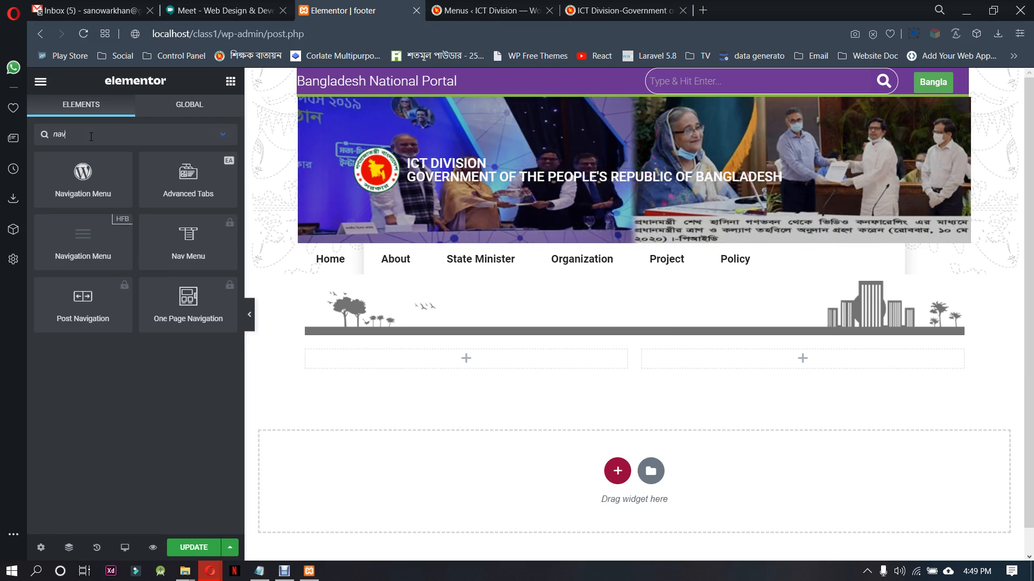
left_click_drag(99, 238, 483, 356)
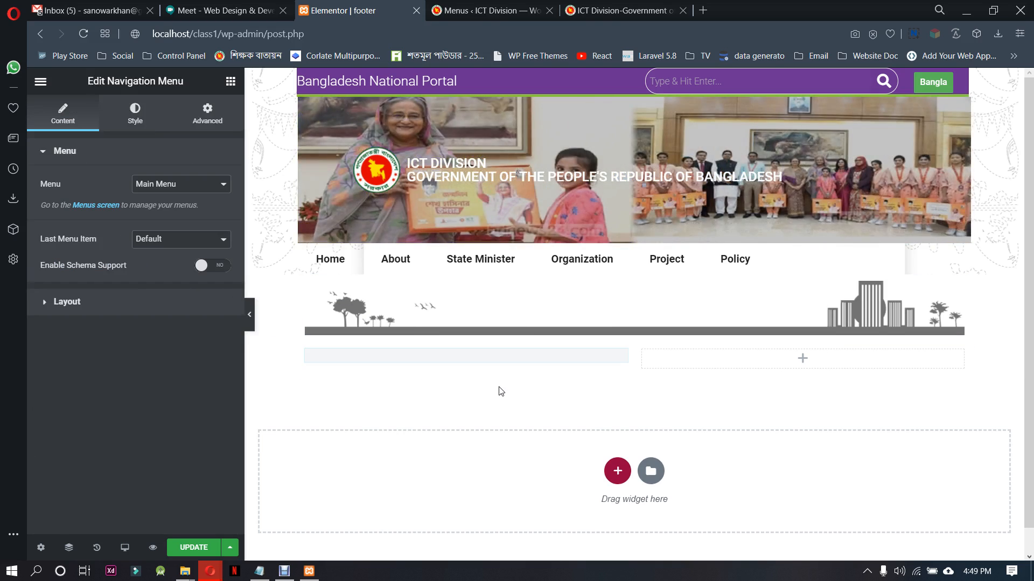
left_click(173, 185)
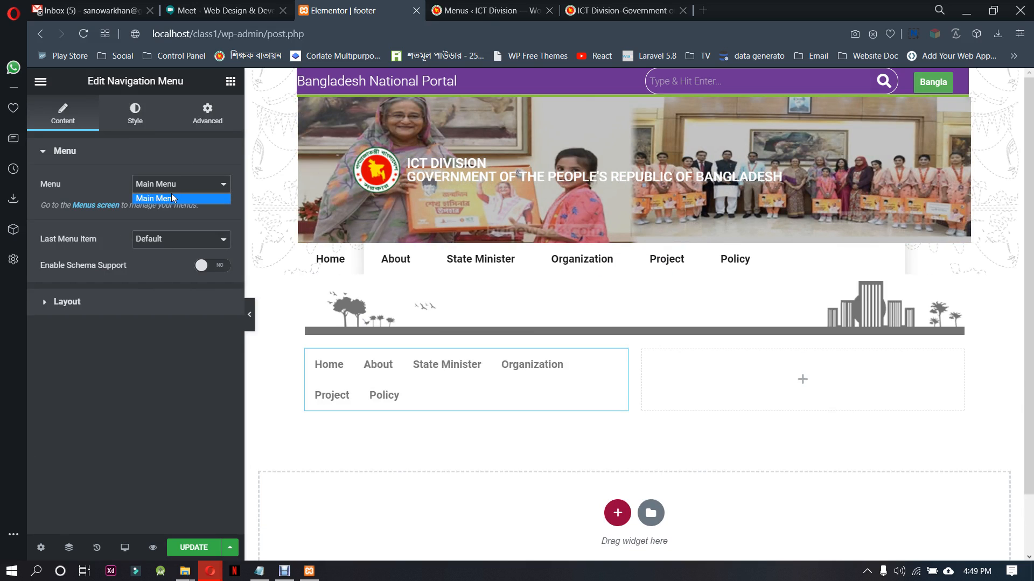
left_click(172, 198)
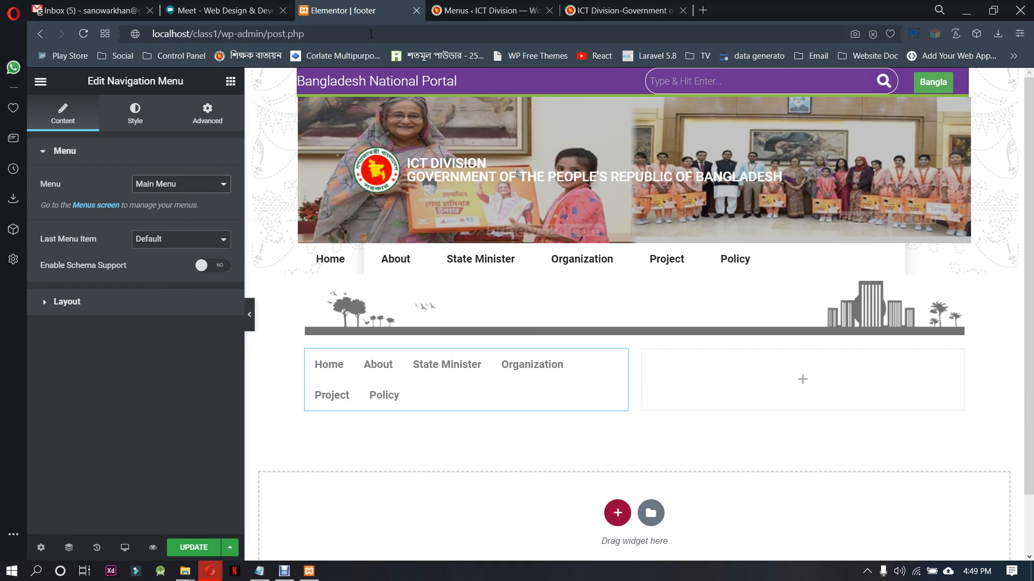
Reload the footer template editor, discarding the unsaved changes, to refresh the list of available menus
left_click(371, 34)
key("Return")
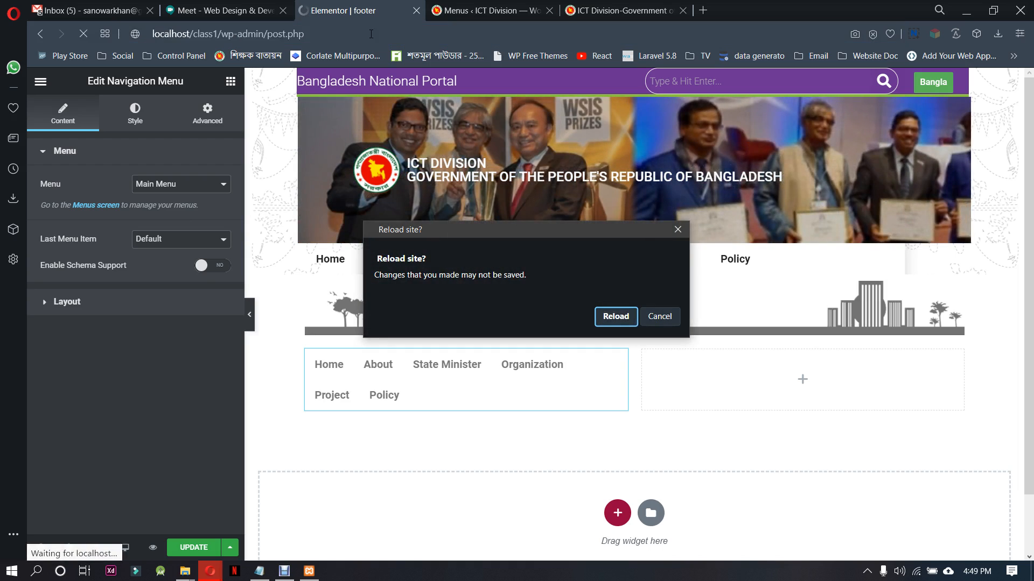
left_click(616, 317)
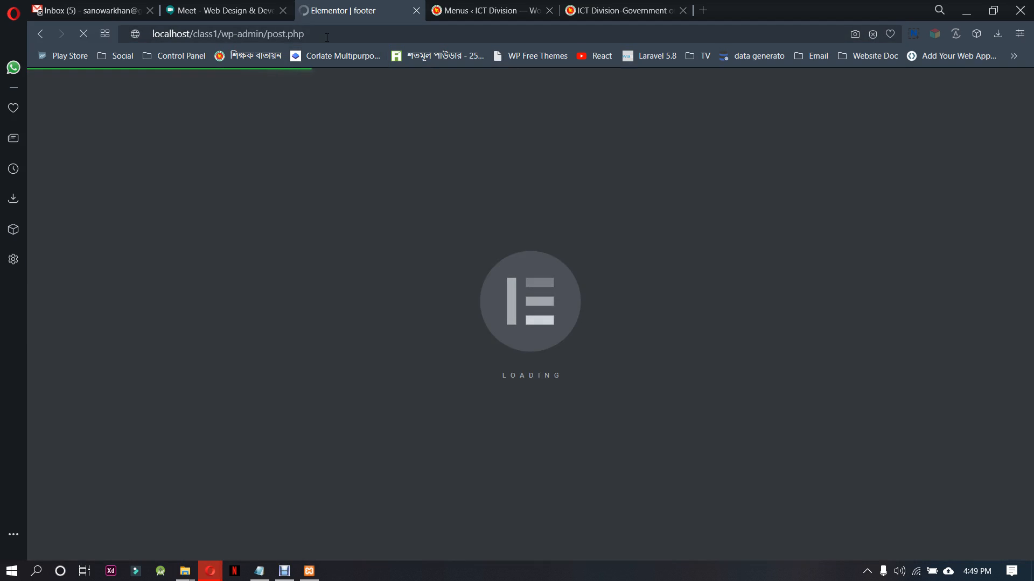
left_click(327, 35)
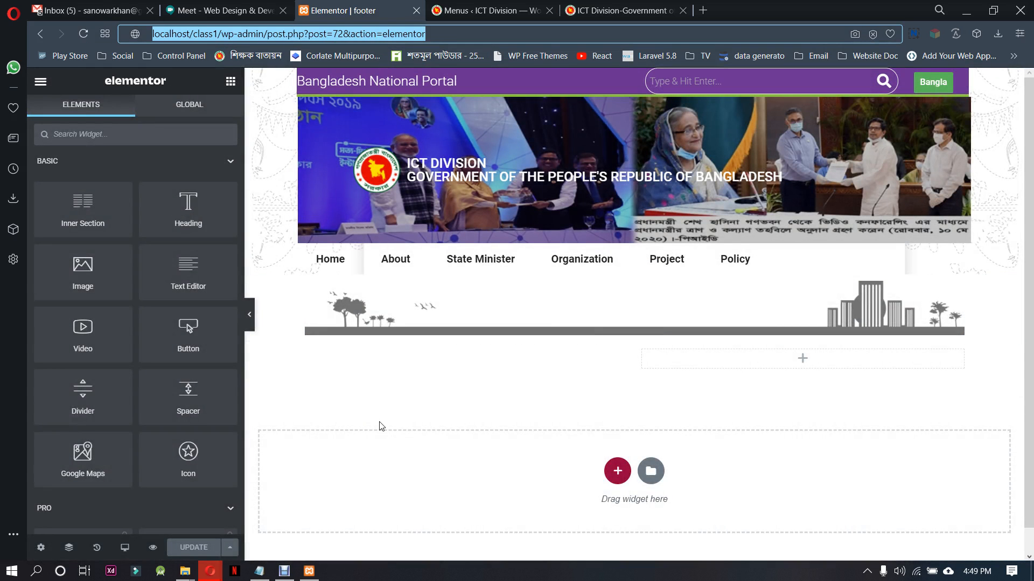
Replace the empty text editor in the first column with the HFB Navigation Menu widget for the footer menu
left_click(478, 360)
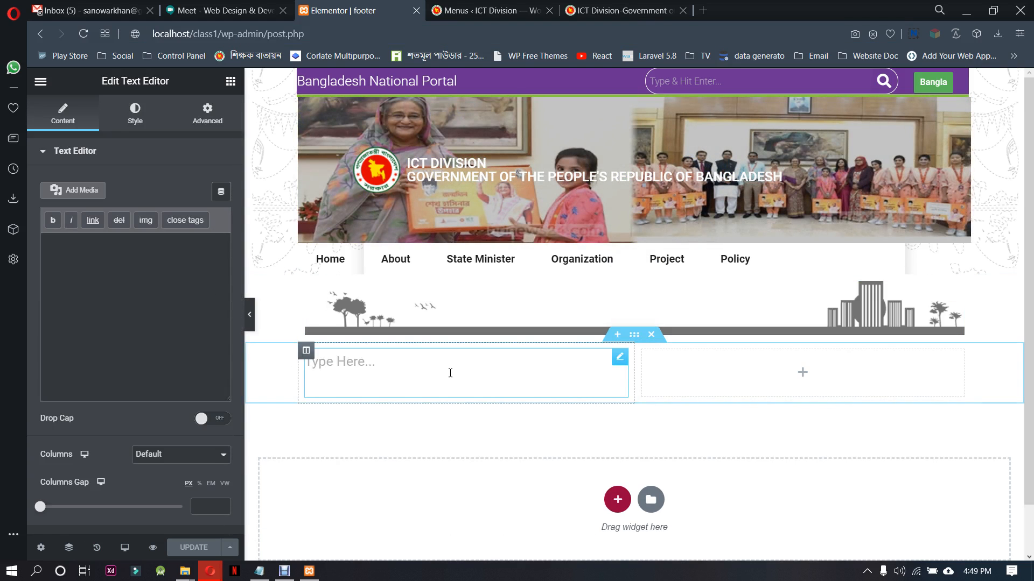
right_click(452, 369)
left_click(482, 548)
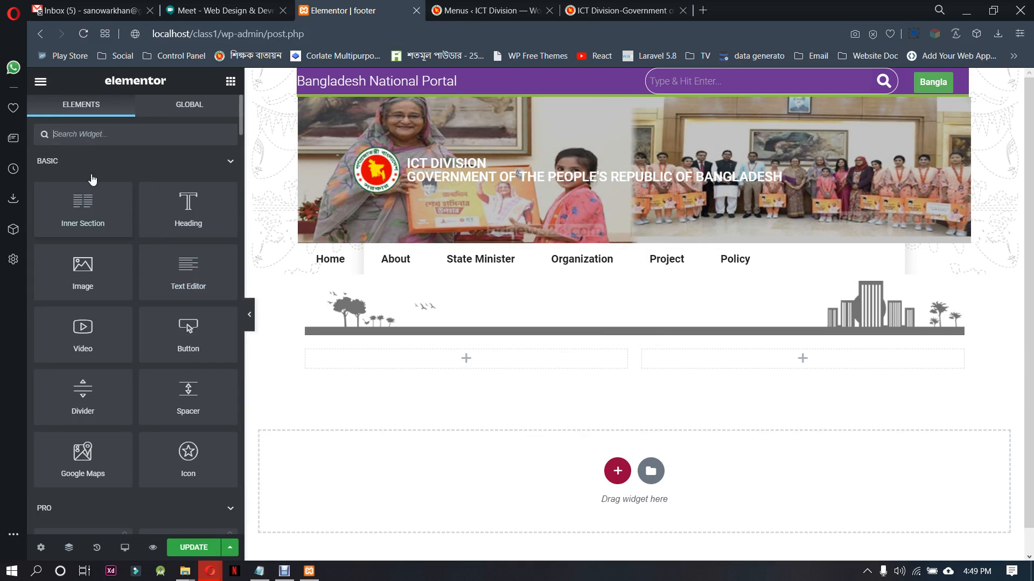
left_click(74, 134)
type("nav")
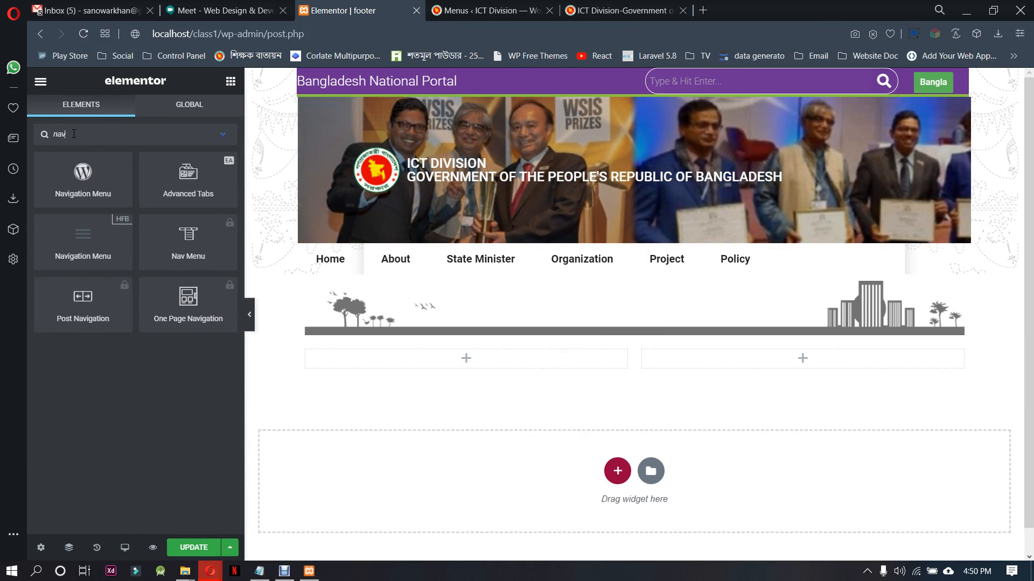
left_click_drag(83, 239, 444, 353)
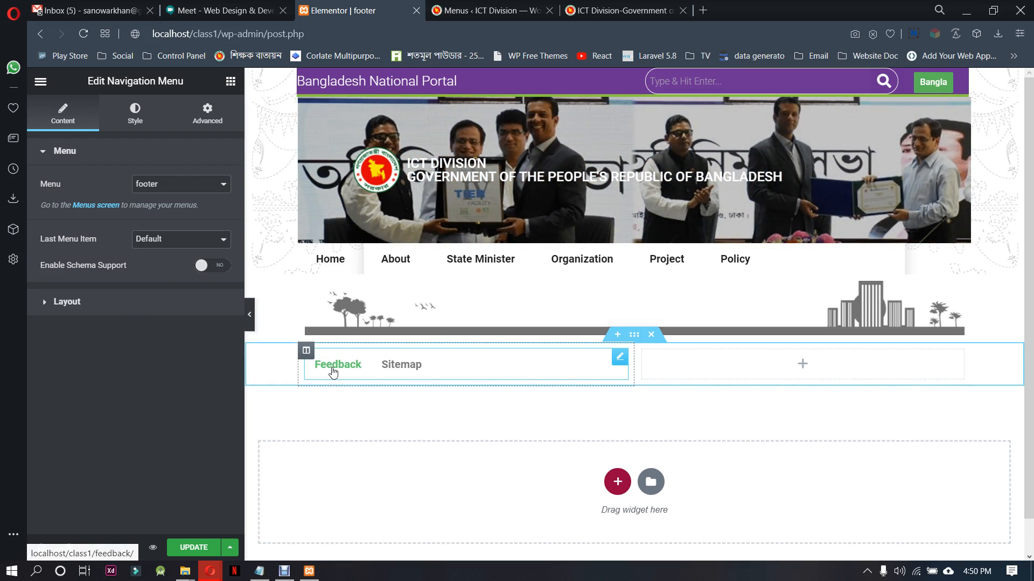
Set the font weight of the footer navigation menu's typography to 400
left_click(135, 112)
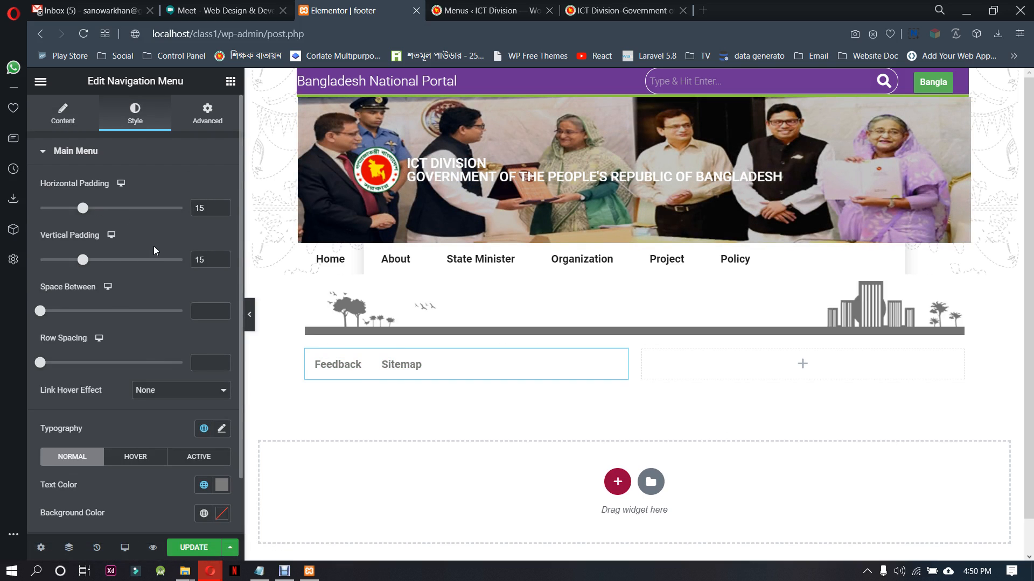
scroll(155, 292, "down", 1)
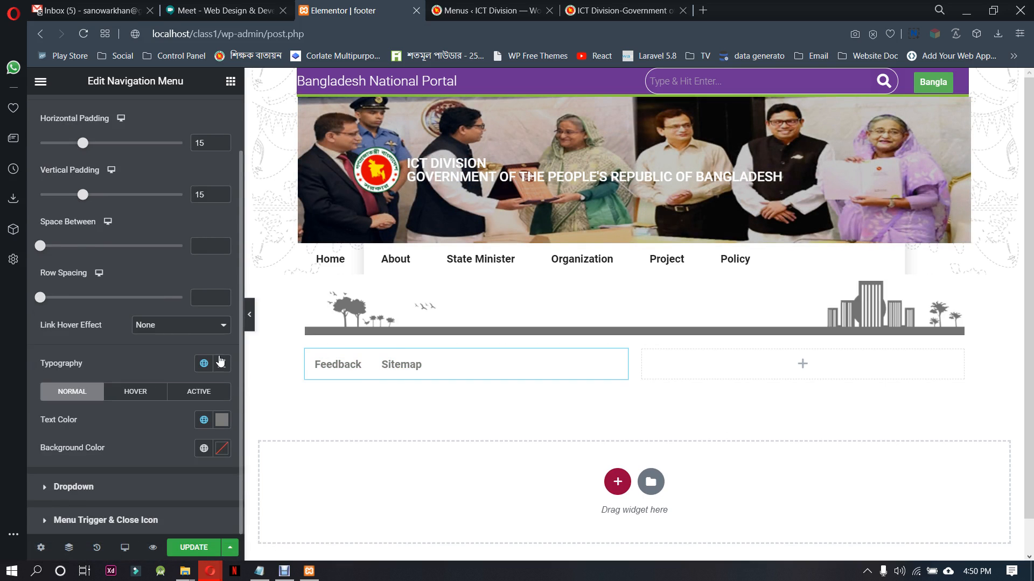
left_click(221, 363)
scroll(200, 445, "down", 3)
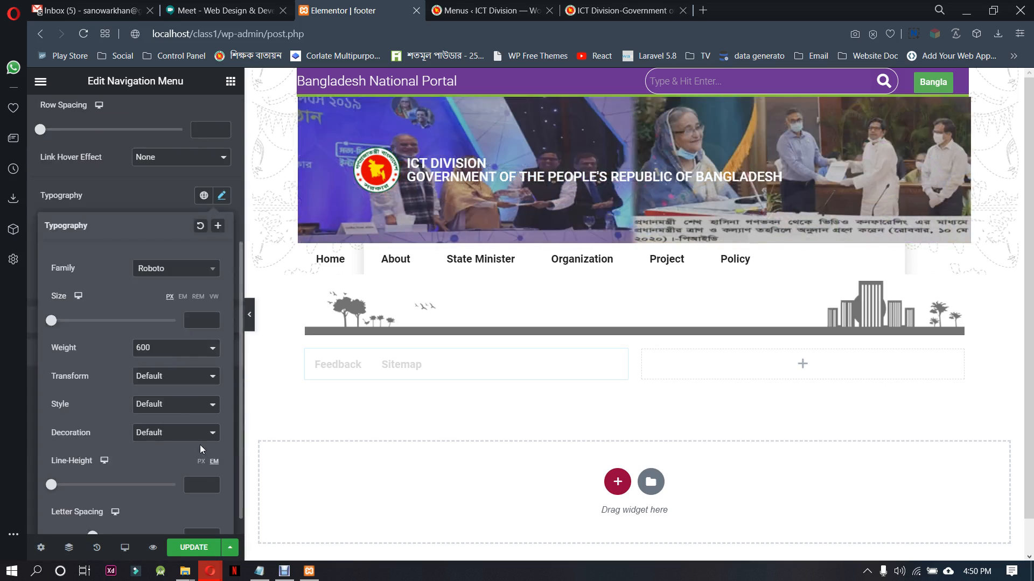
left_click(207, 349)
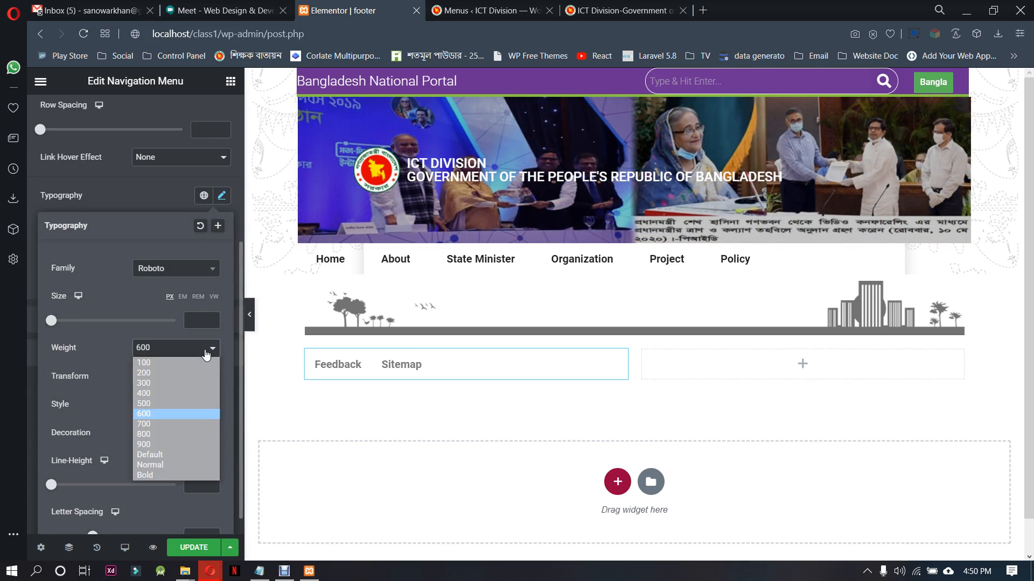
left_click(176, 393)
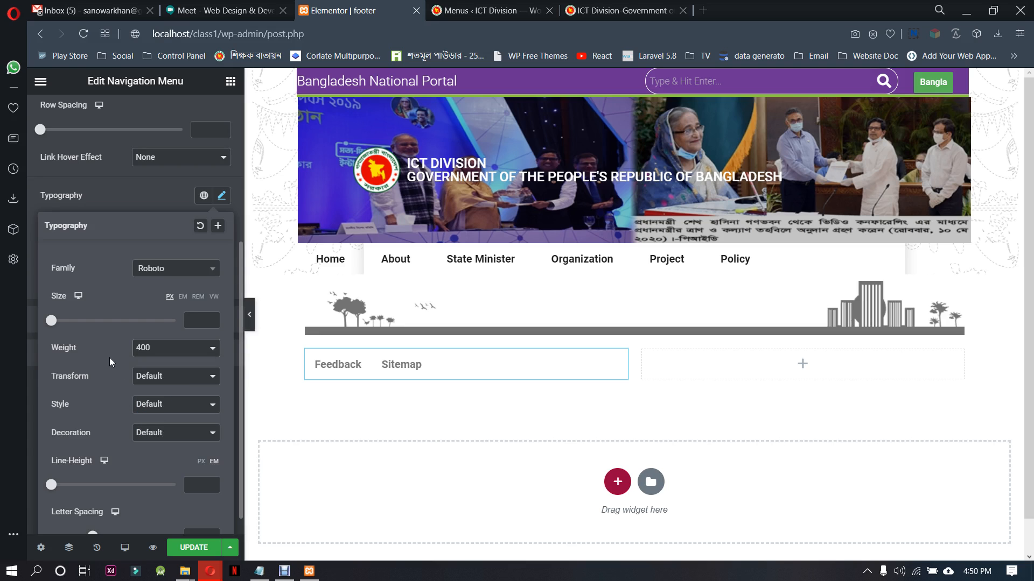
Set the footer navigation menu's font size to 12 px
left_click(213, 318)
left_click(213, 318)
left_click(213, 318)
left_click(213, 318)
left_click(213, 317)
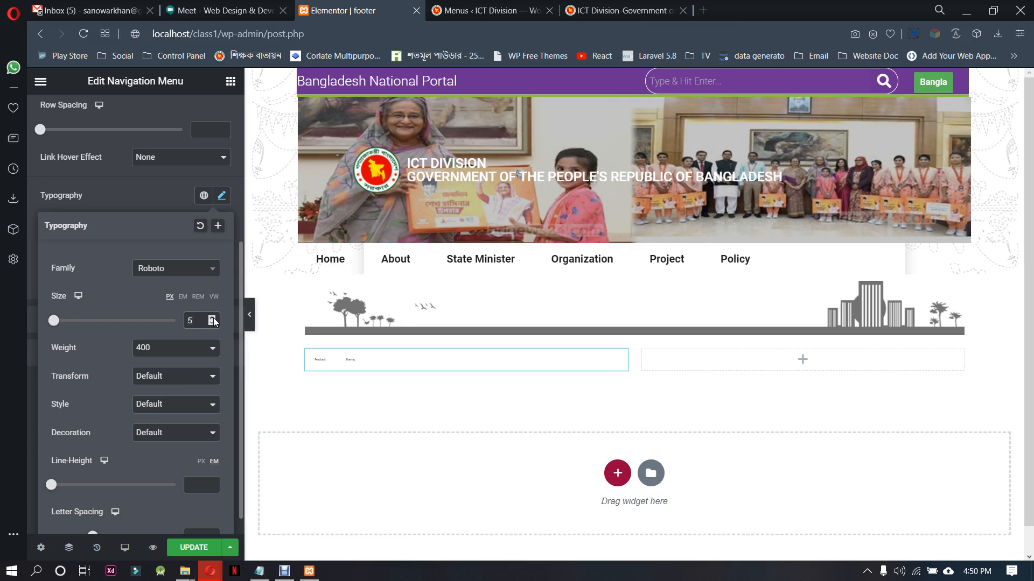
left_click(213, 317)
left_click(213, 318)
left_click(213, 319)
left_click(213, 319)
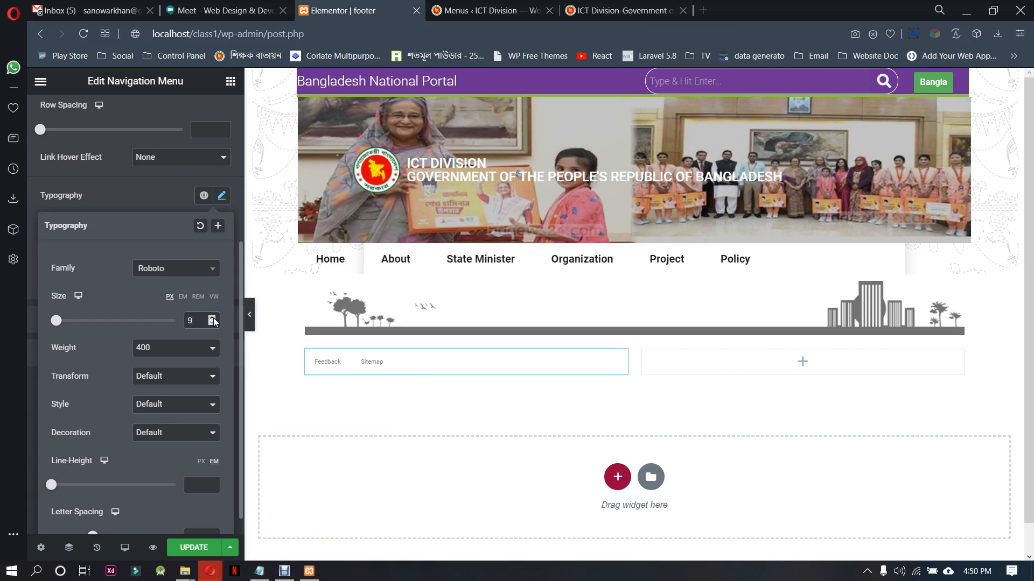
left_click(214, 318)
left_click(213, 318)
left_click(213, 318)
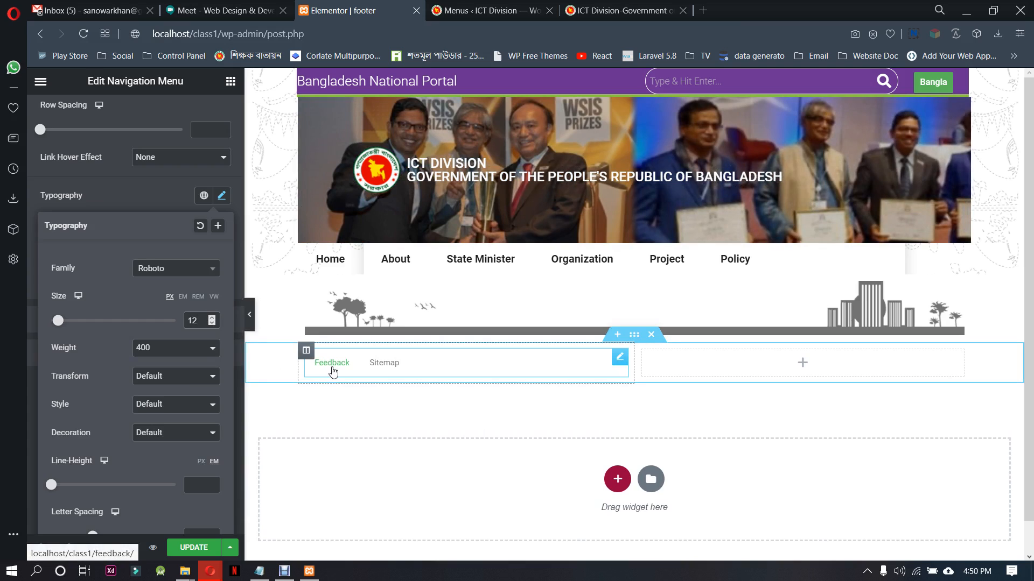
left_click(70, 208)
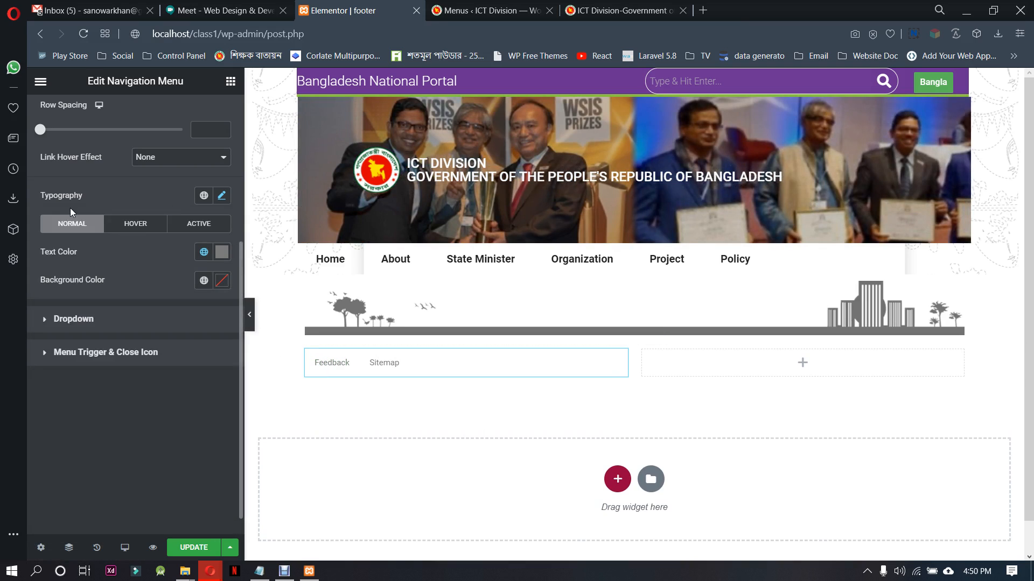
Set the normal text color of the footer menu items to dark gray #202020
left_click(221, 253)
left_click_drag(85, 295, 59, 331)
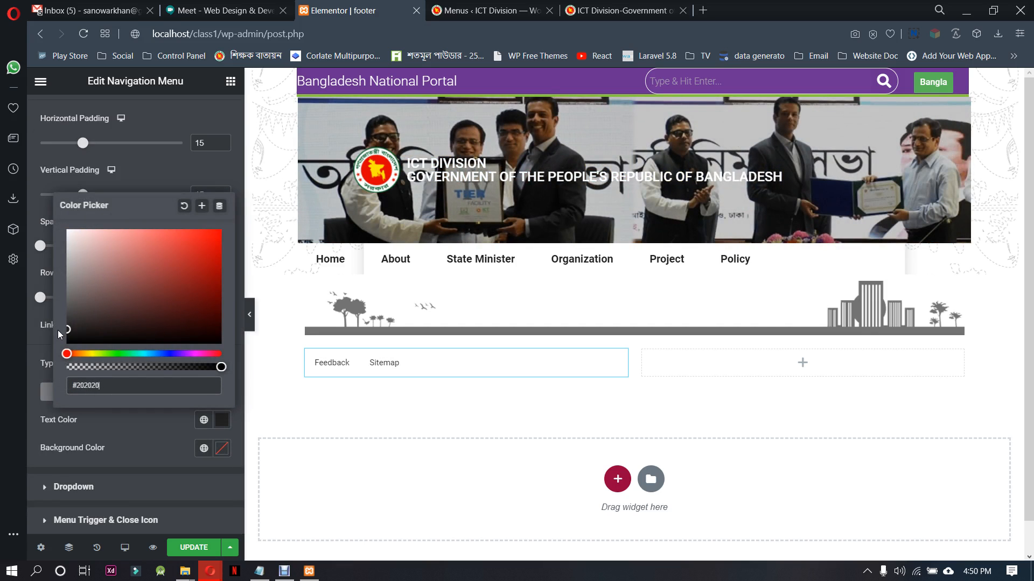
left_click(147, 175)
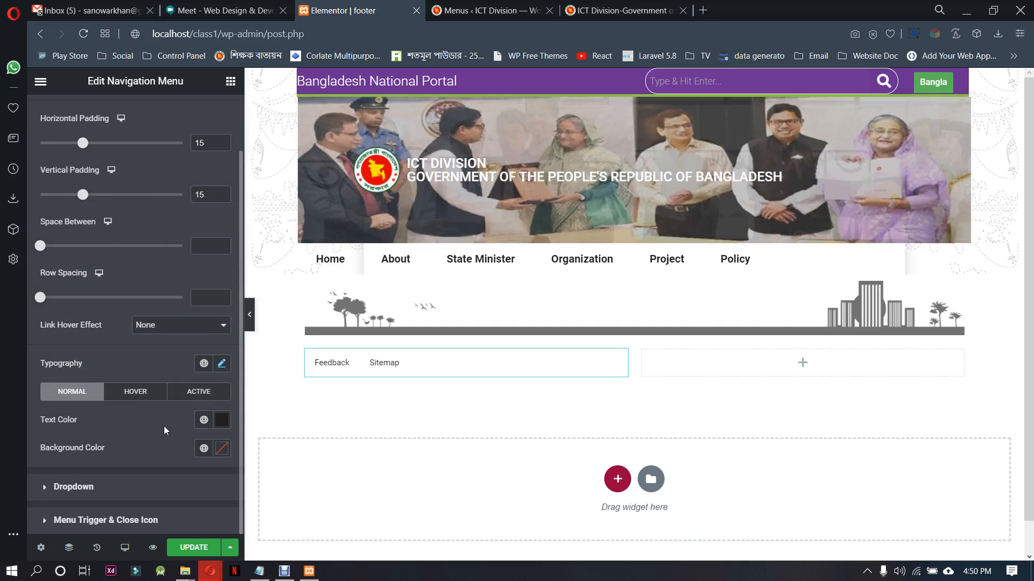
Try a gray #B0B0B0 background for the footer menu items in their normal state, and reset it
left_click(220, 452)
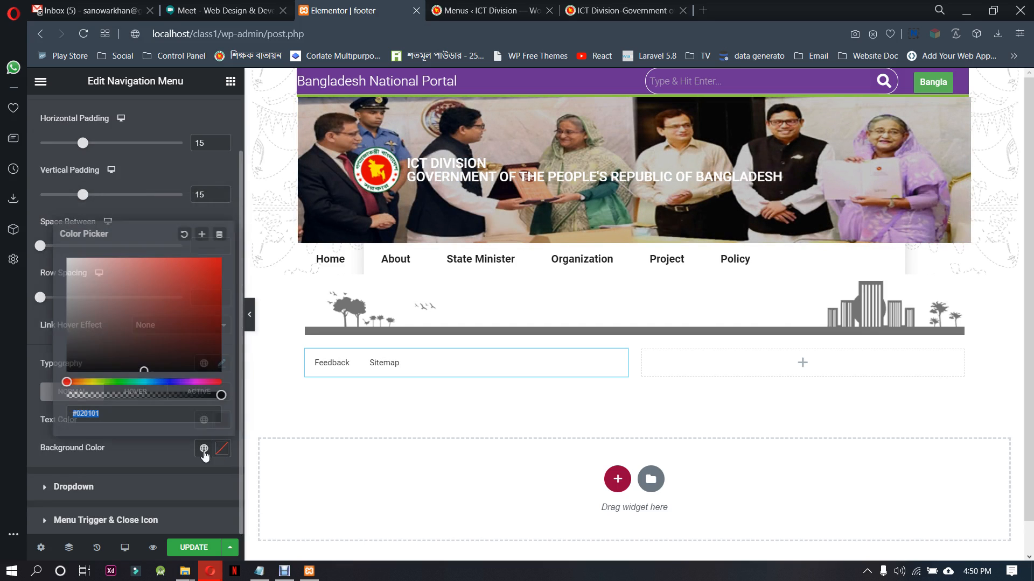
left_click_drag(104, 339, 63, 293)
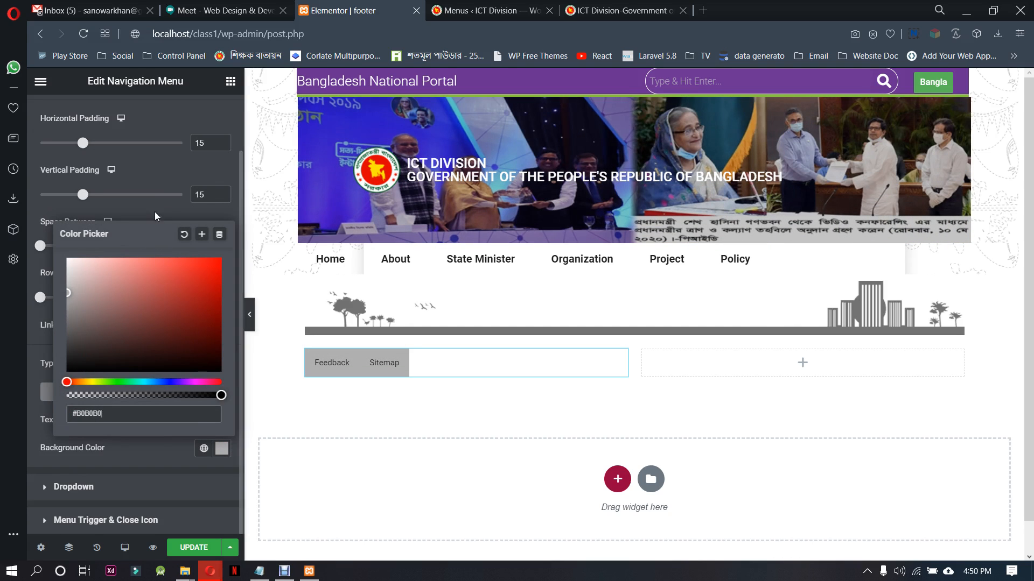
left_click(154, 212)
left_click(222, 451)
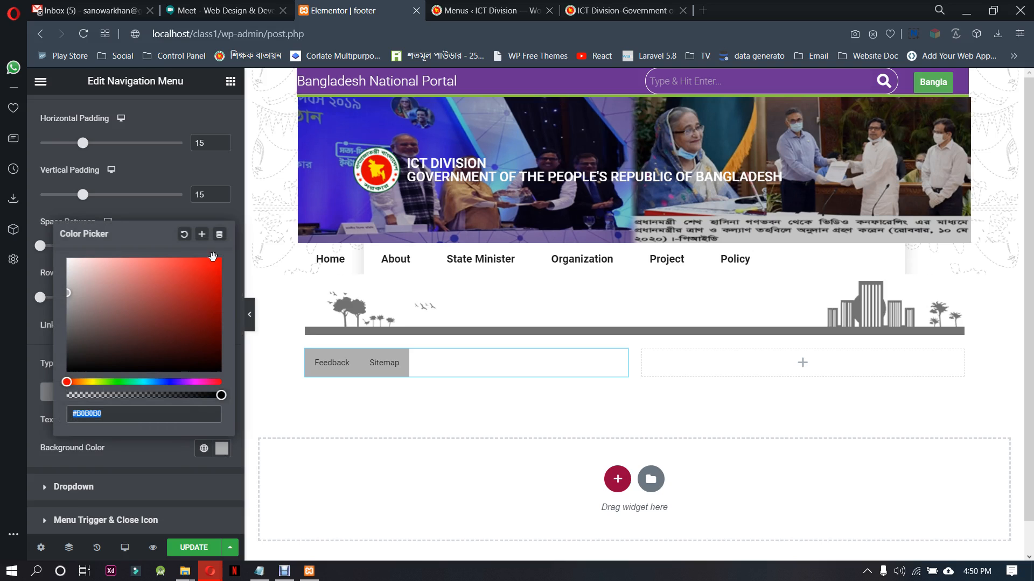
left_click(184, 234)
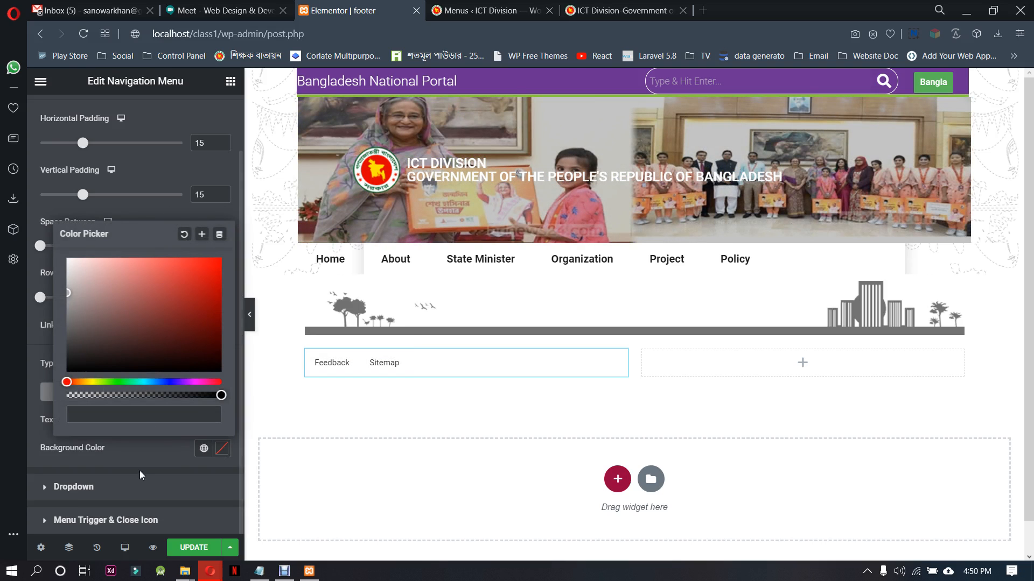
left_click(155, 438)
Set the footer menu items' hover text color to #1B1B1B and their hover background color to gray #808080
left_click(140, 395)
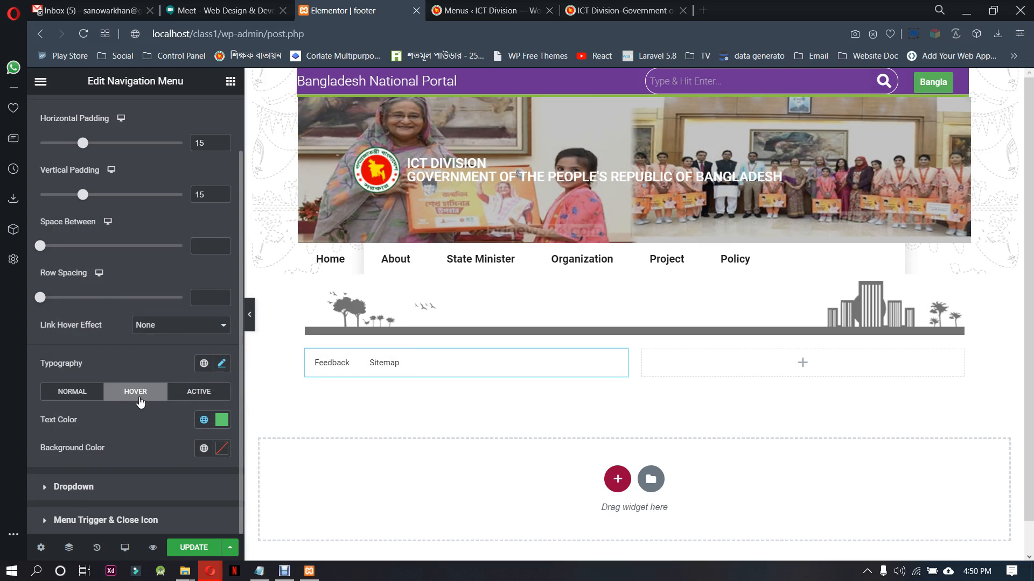
left_click(221, 419)
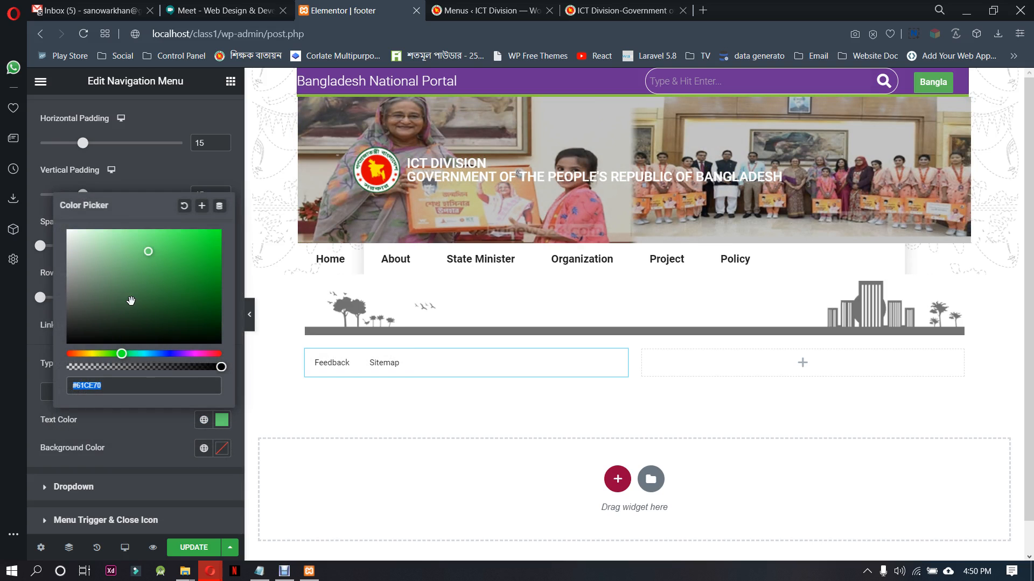
left_click_drag(109, 283, 53, 331)
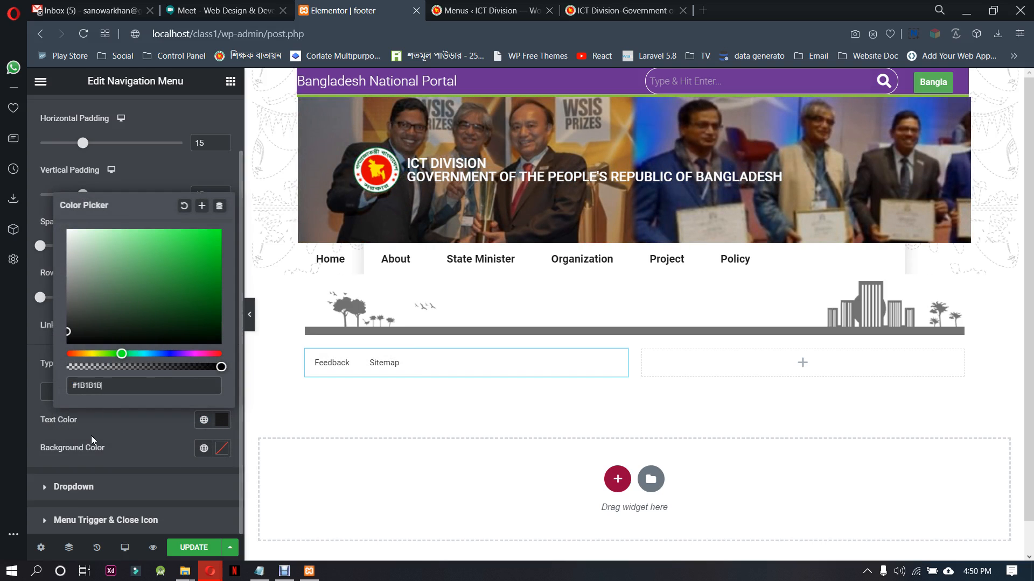
left_click(128, 443)
left_click(221, 448)
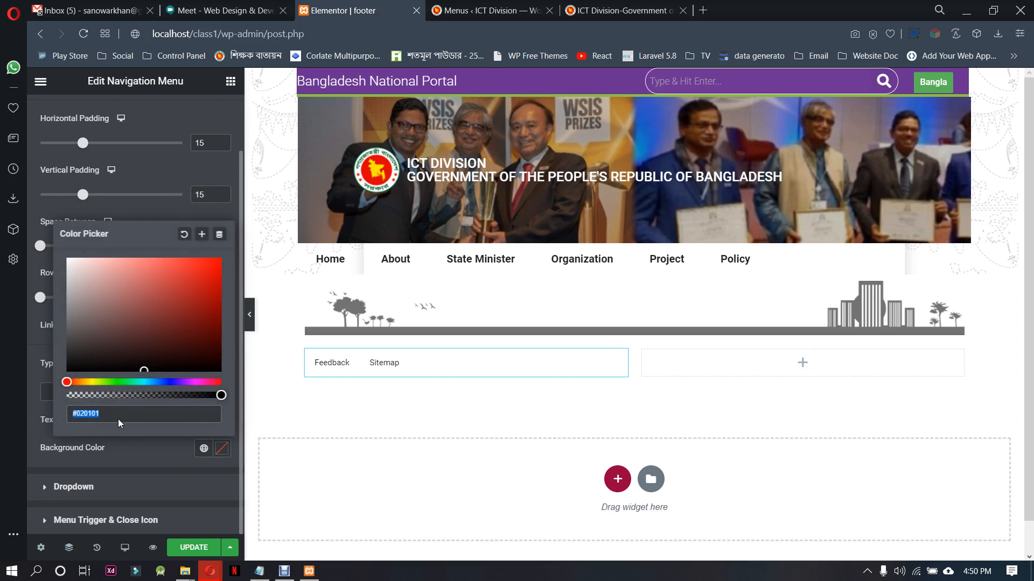
left_click_drag(93, 319, 59, 315)
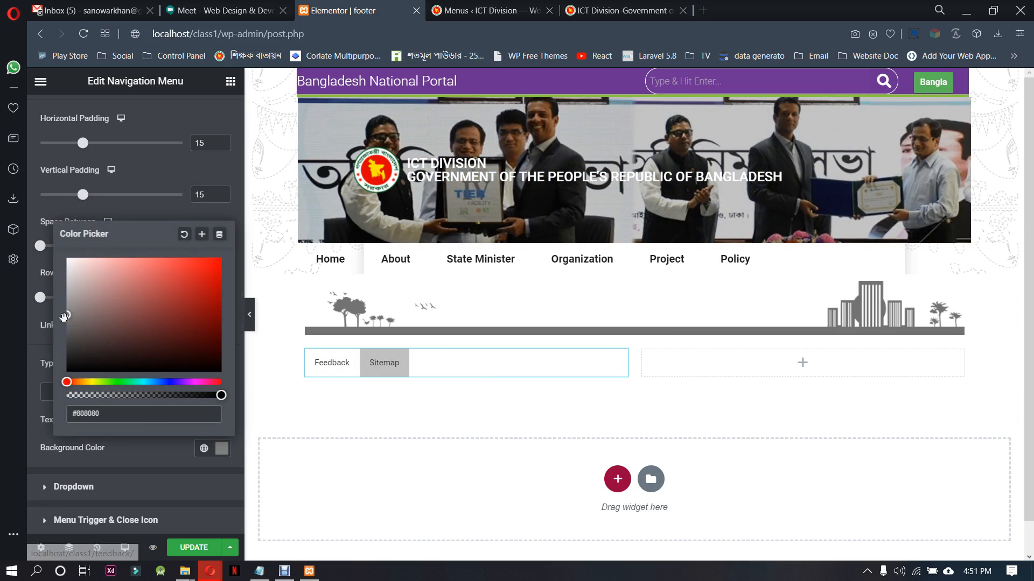
Lighten the footer menu items' hover background color to #DAD9D9 and save the footer template
left_click_drag(67, 312, 69, 283)
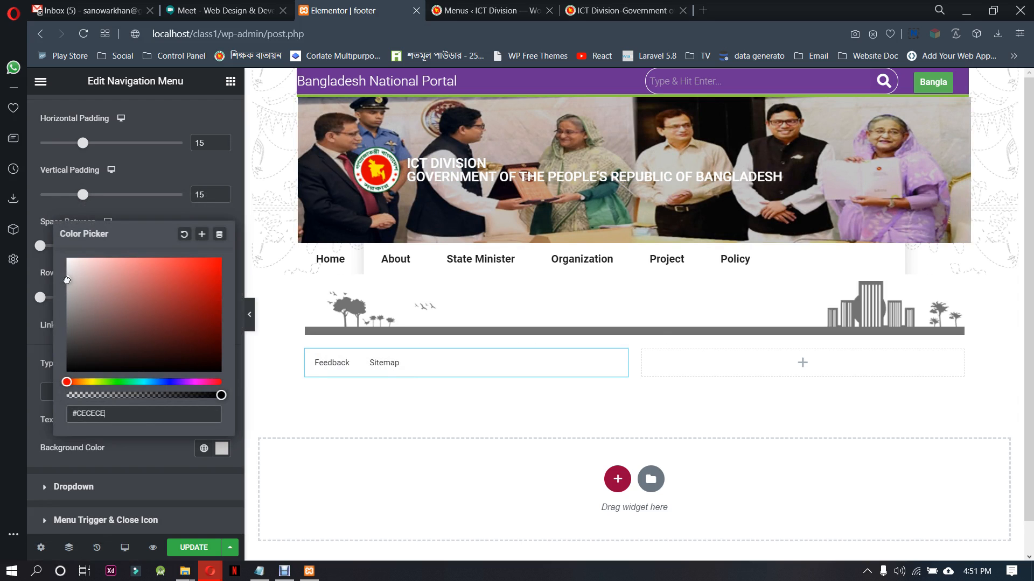
left_click_drag(67, 281, 68, 275)
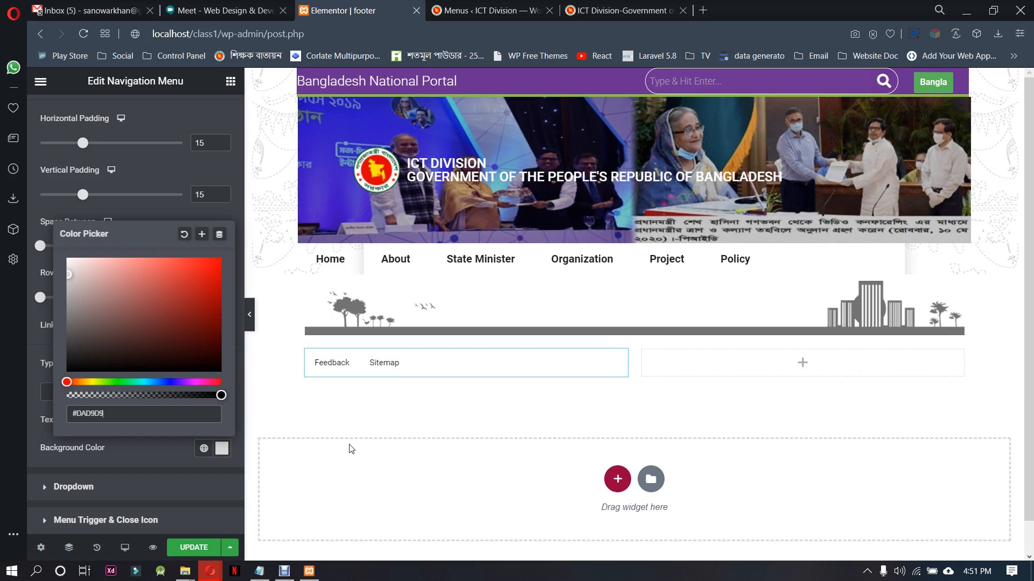
left_click(169, 457)
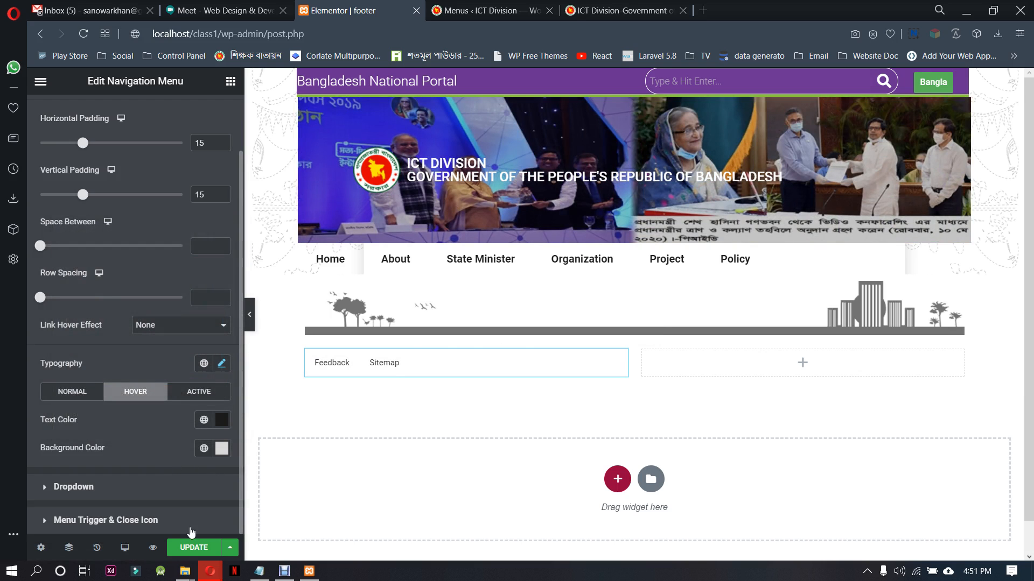
left_click(193, 547)
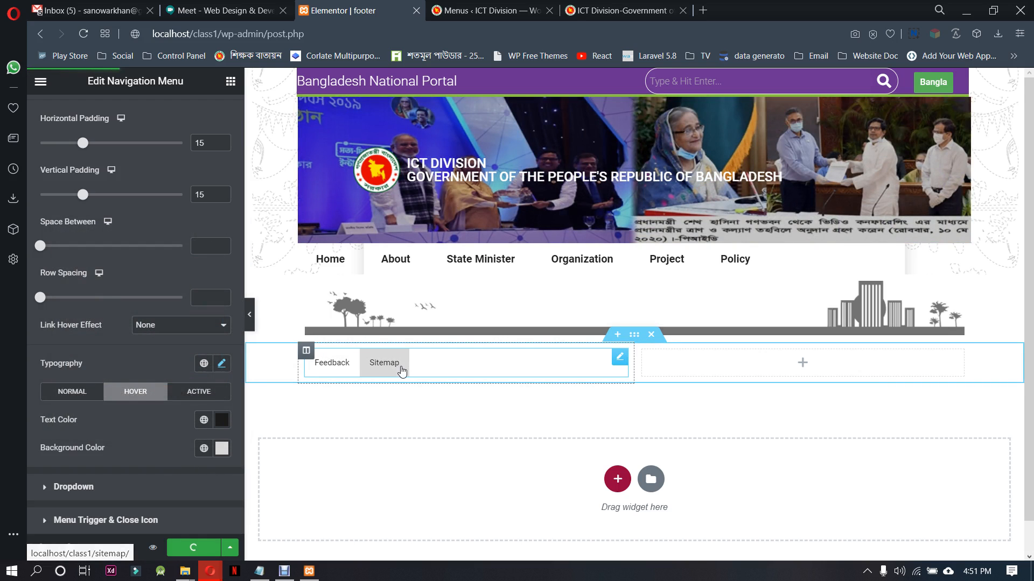
Copy the "Planning and Implementation: Cabinet Division, a2i, BCC, DOICT, BASIS" line from the footer of the ictd.gov.bd reference site
left_click(531, 7)
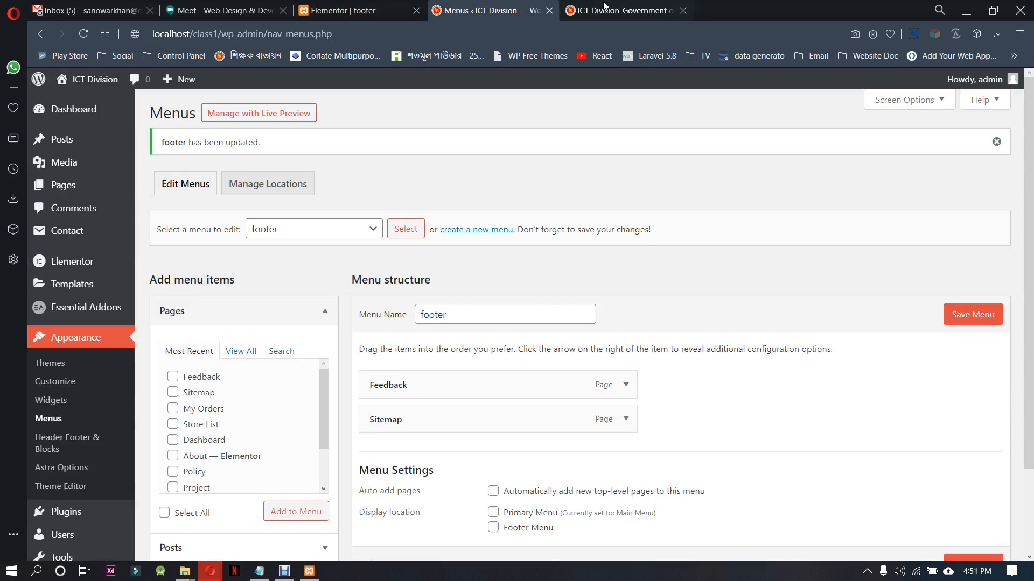
left_click(619, 10)
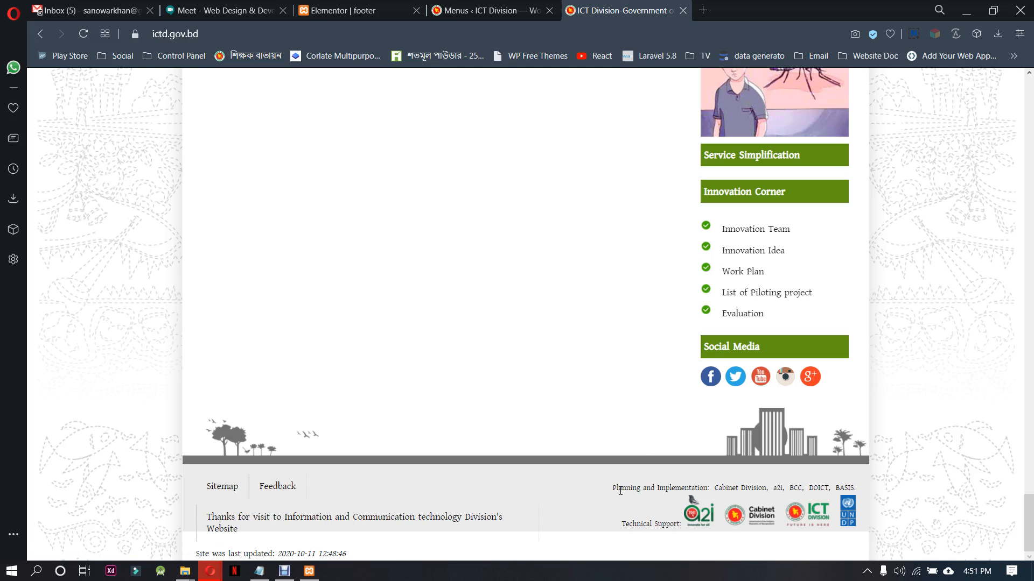
left_click_drag(612, 487, 706, 487)
left_click_drag(843, 491, 853, 490)
key("ctrl+c")
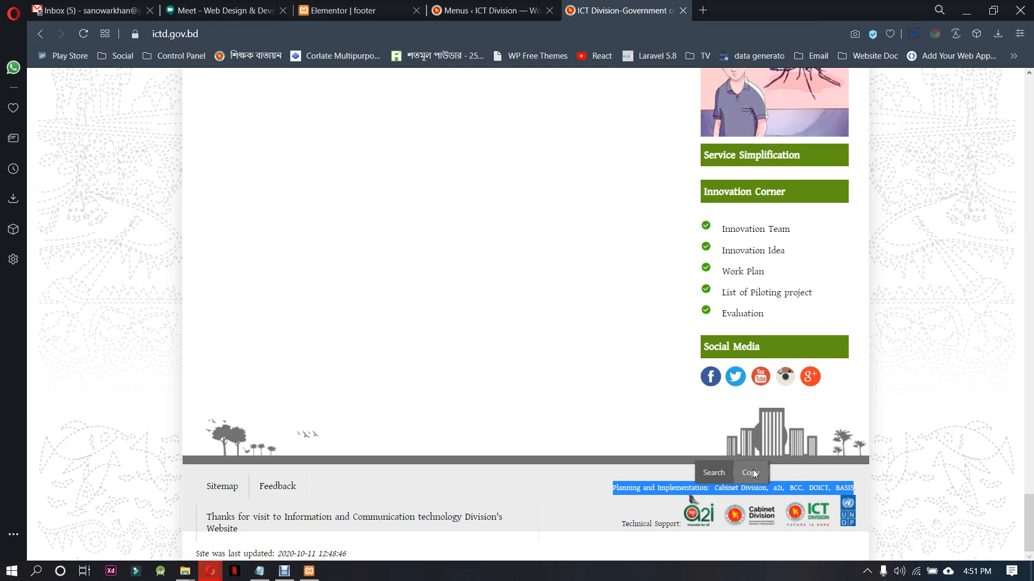
Back in the Elementor footer, add a Text Editor to the empty column beside the menu and replace its placeholder with the copied line
left_click(374, 7)
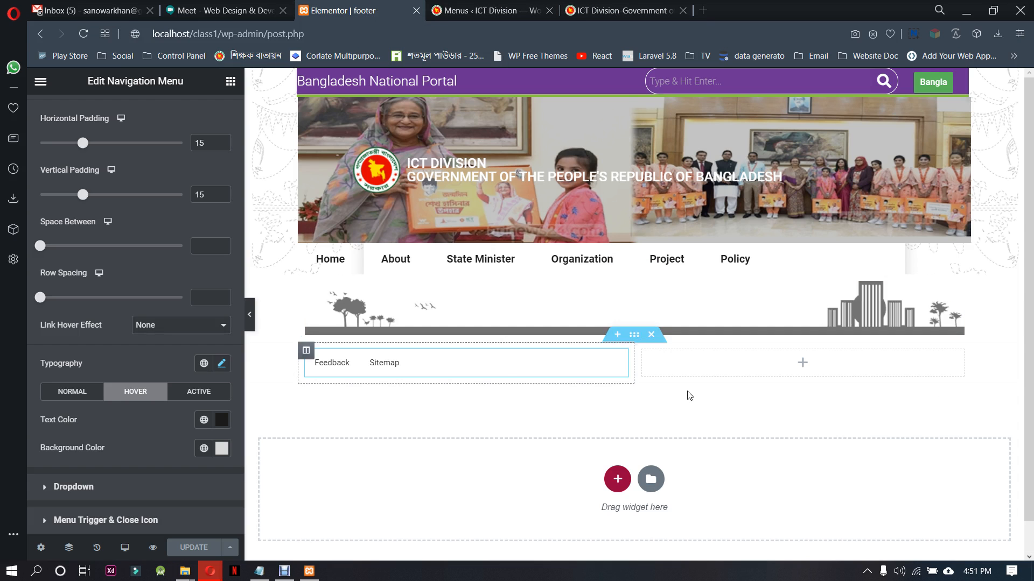
left_click(802, 363)
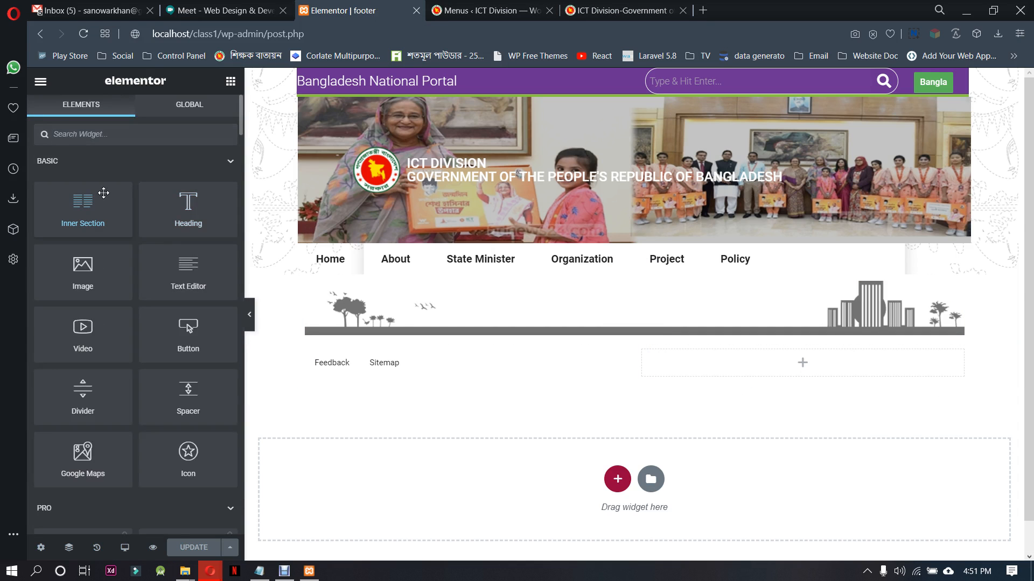
left_click_drag(167, 274, 792, 375)
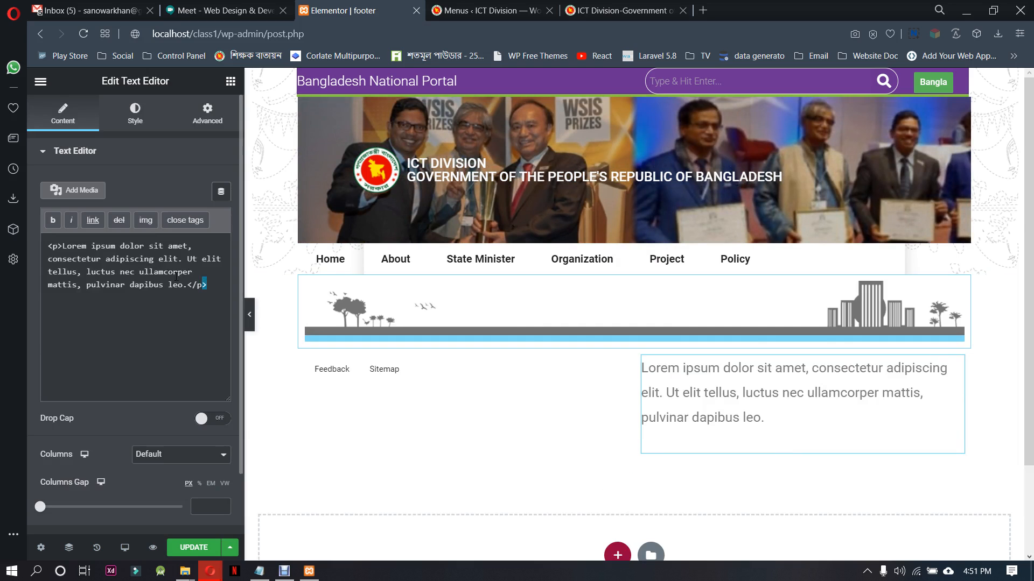
key("ctrl+a")
key("ctrl+v")
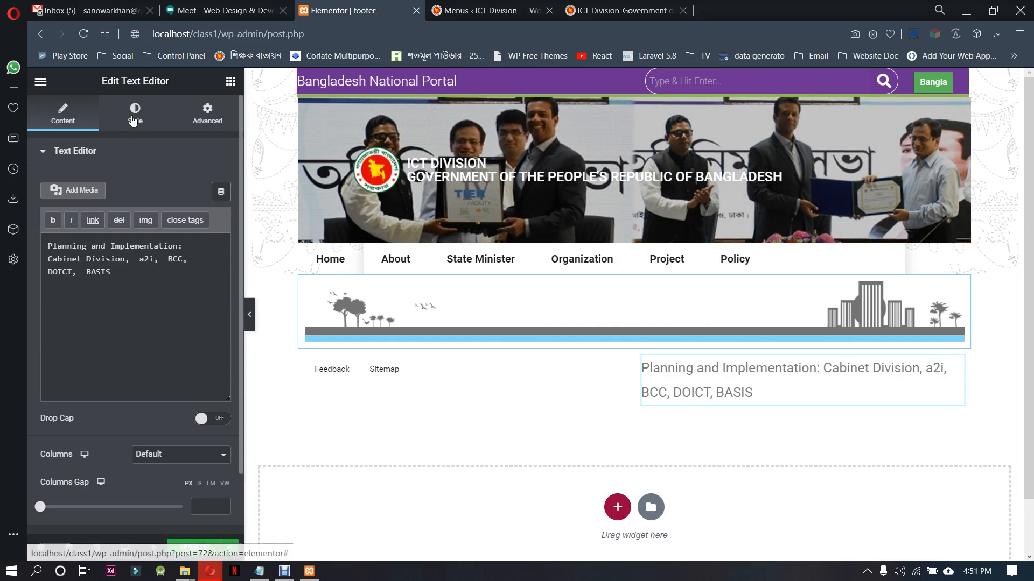
Right-align the "Planning and Implementation" text and set its font size to 14 px
left_click(133, 121)
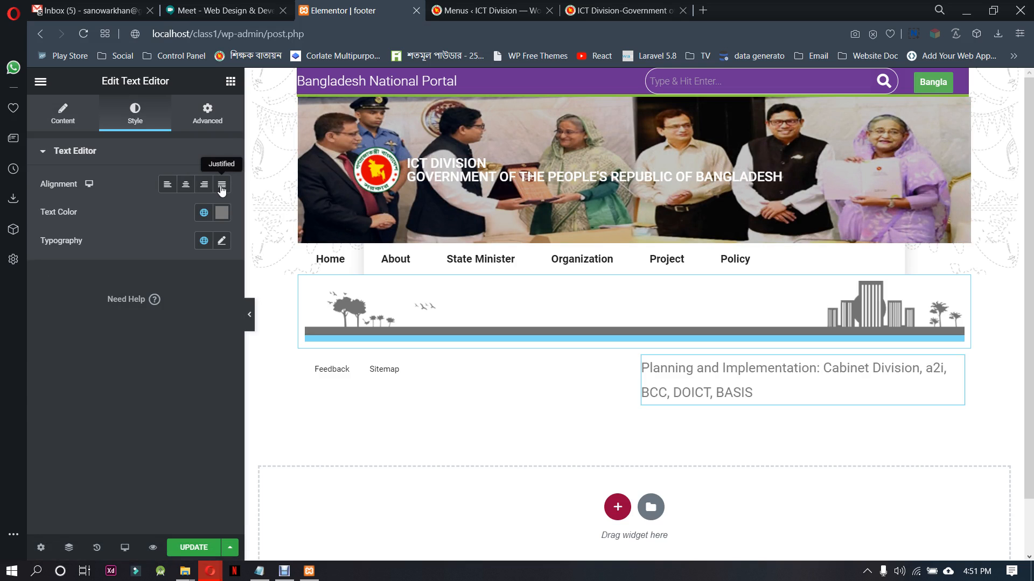
left_click(204, 185)
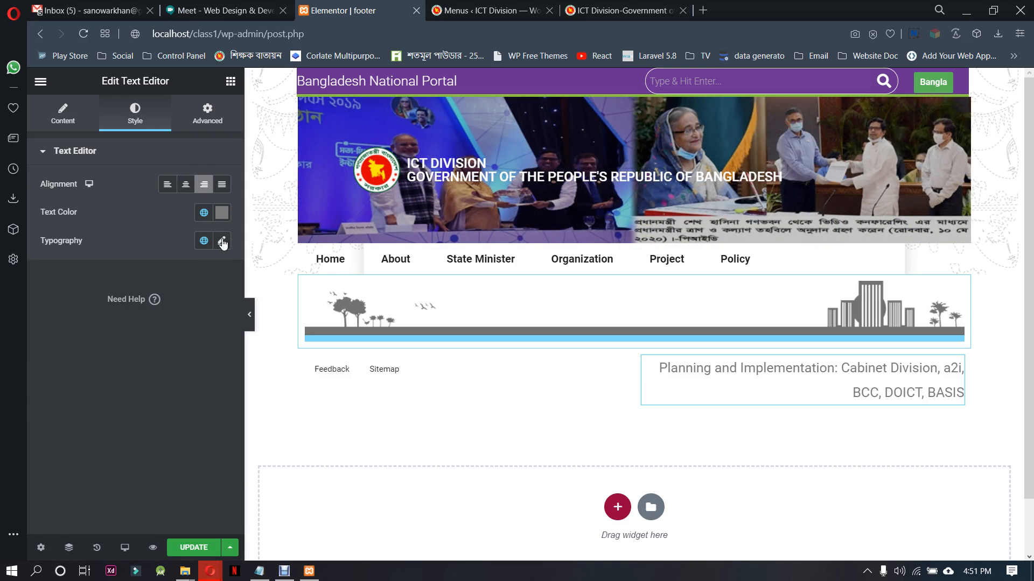
left_click(222, 242)
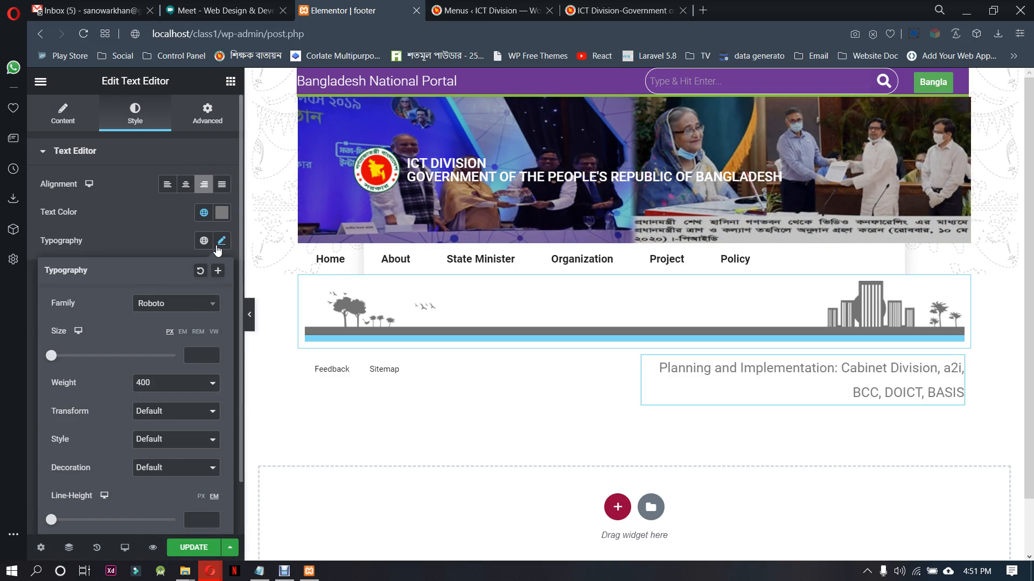
left_click(212, 352)
left_click(212, 353)
left_click(212, 353)
left_click(212, 353)
left_click(212, 353)
left_click(212, 353)
left_click(213, 352)
left_click(212, 352)
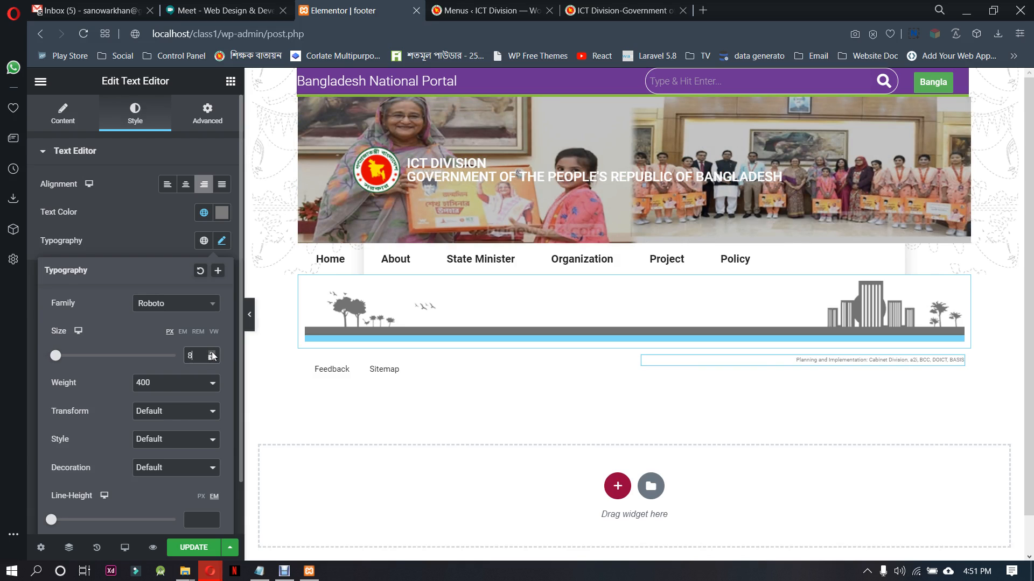
left_click(212, 352)
left_click(212, 352)
left_click(212, 352)
left_click(212, 352)
left_click(212, 353)
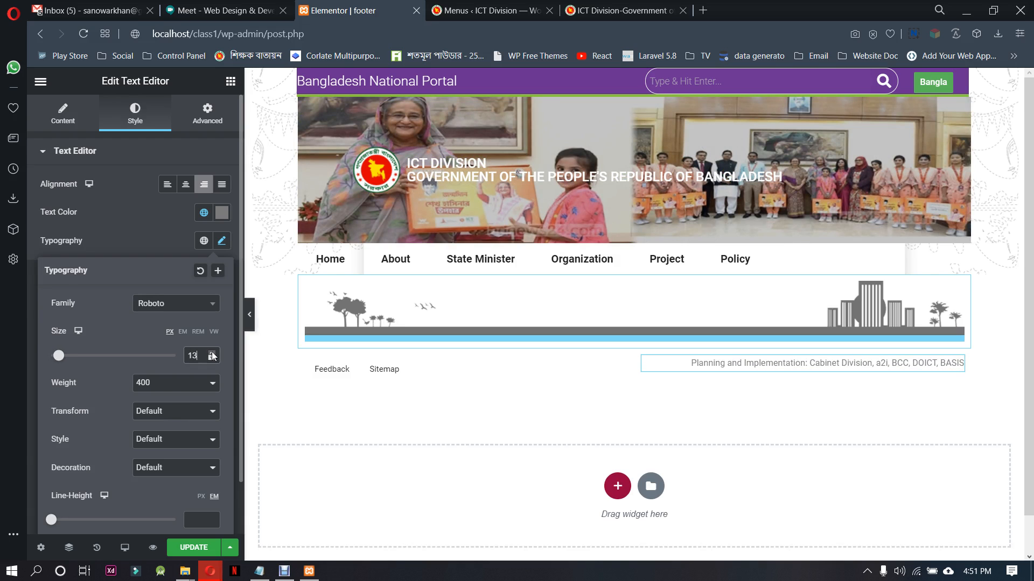
left_click(212, 353)
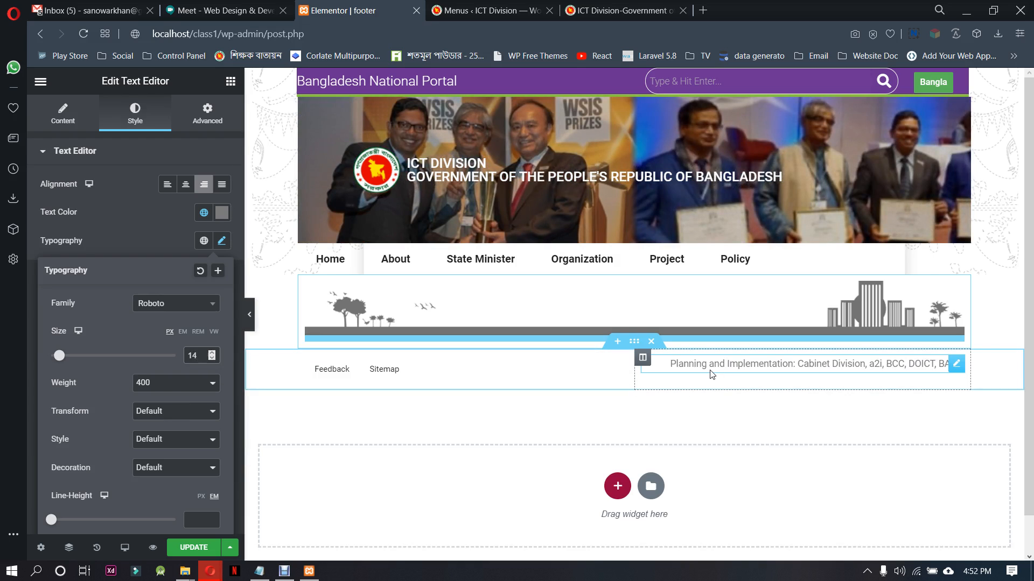
Set the vertical alignment of both the planning text column and the footer menu column to Middle
left_click(642, 358)
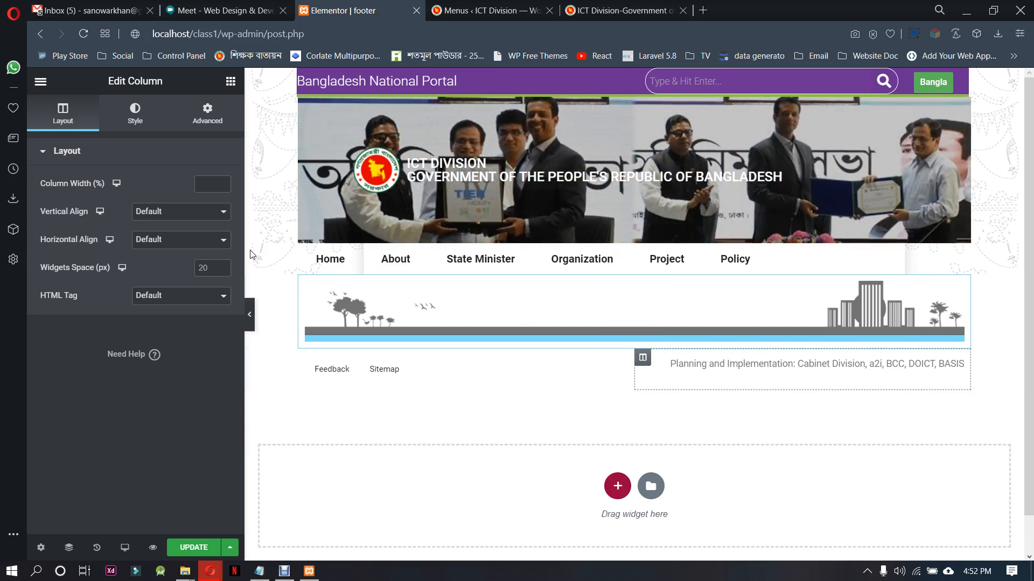
left_click(177, 212)
left_click(171, 246)
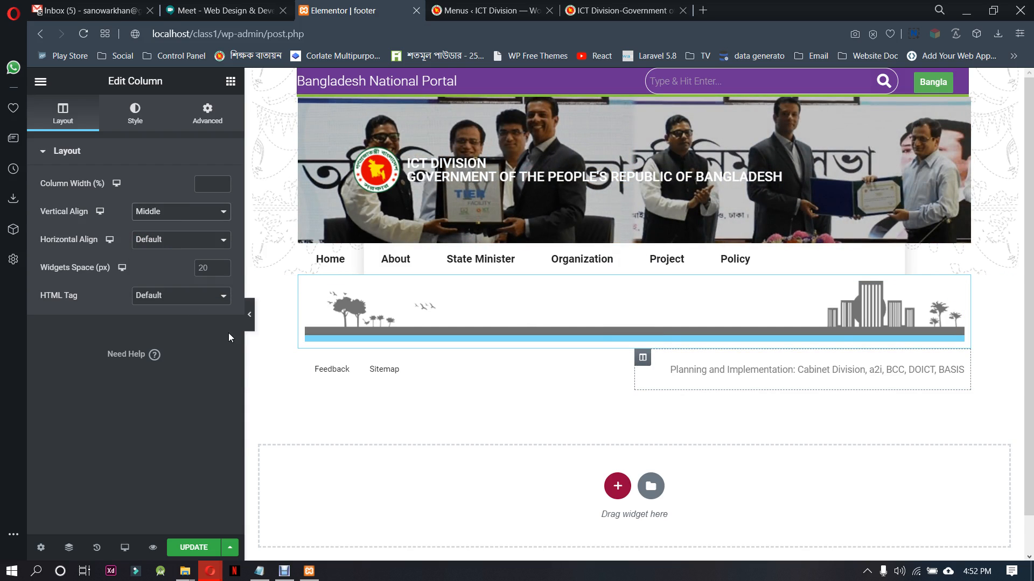
left_click(307, 359)
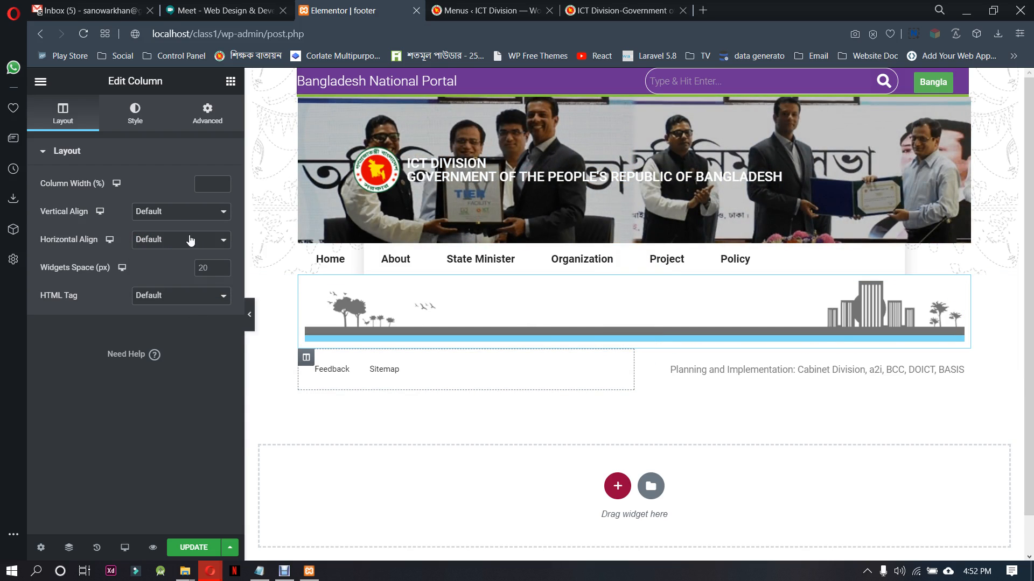
left_click(178, 212)
left_click(166, 246)
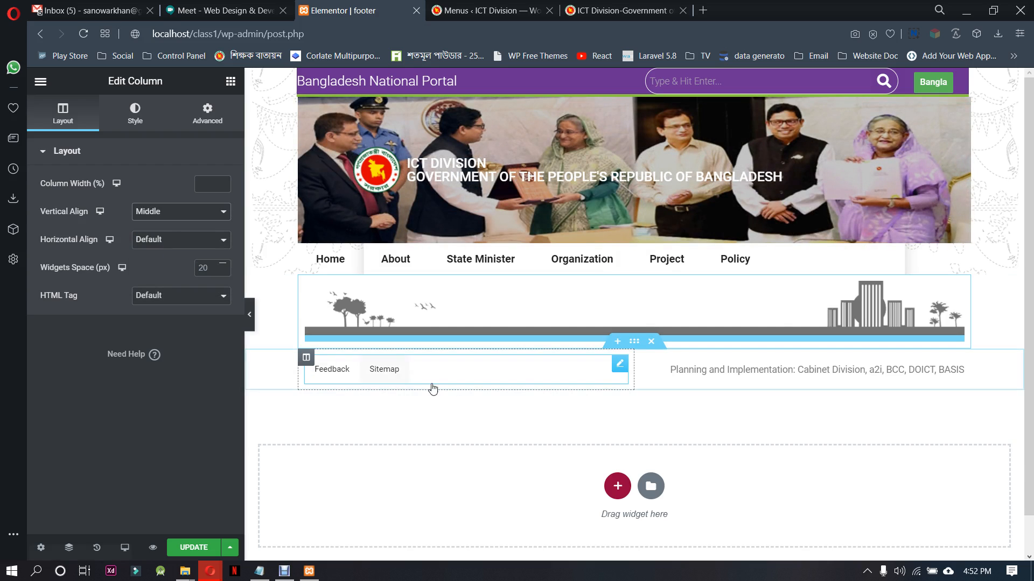
Set the columns gap to No Gap for both the footer menu section and the skyline image section
left_click(635, 344)
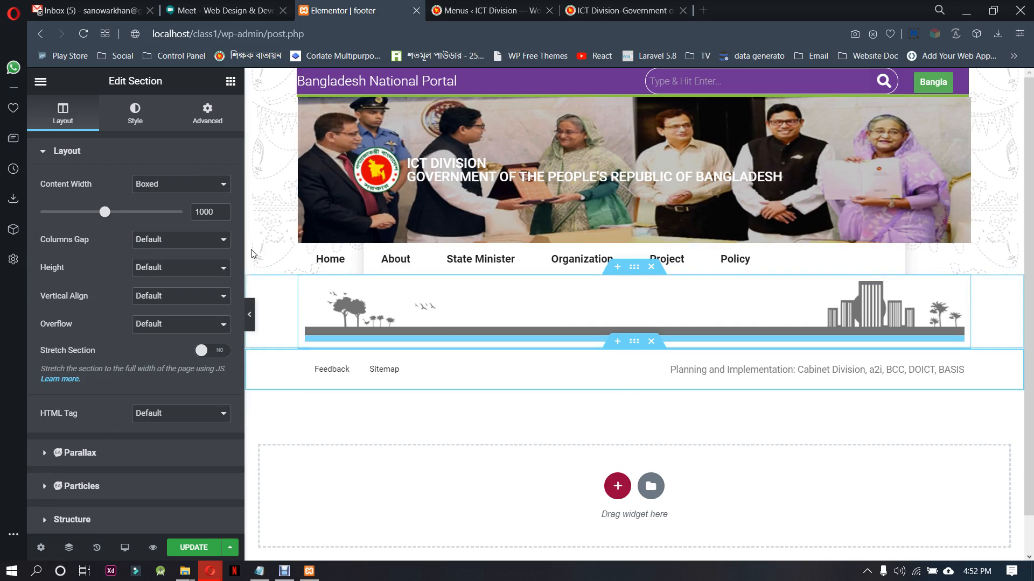
left_click(175, 237)
left_click(161, 266)
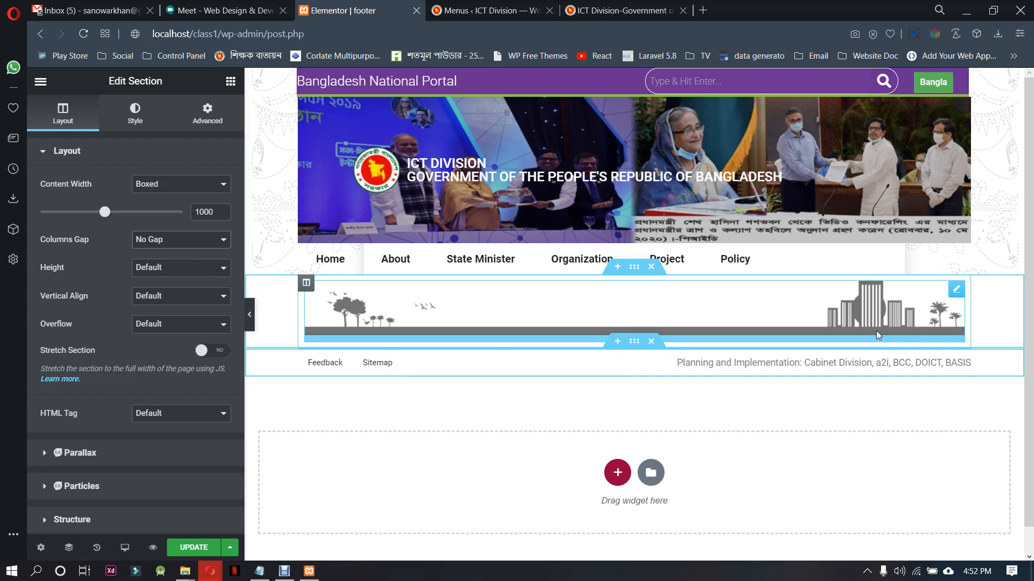
left_click(306, 283)
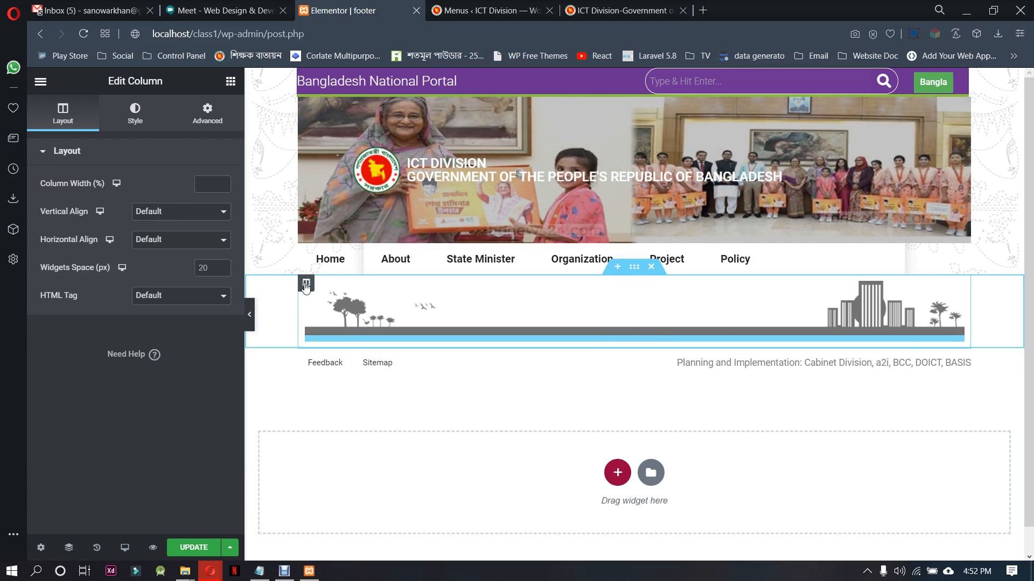
left_click(634, 267)
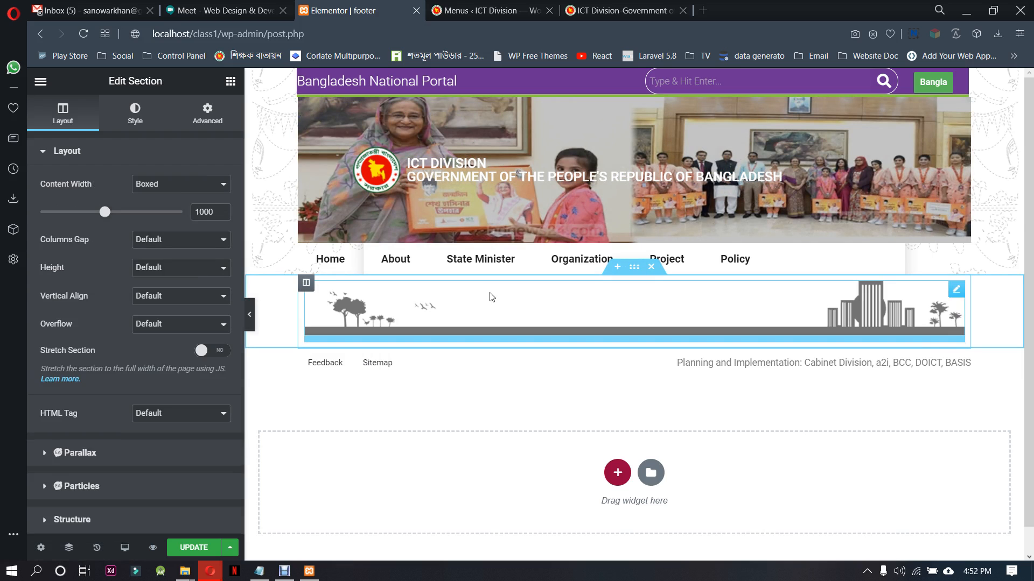
left_click(156, 240)
left_click(155, 262)
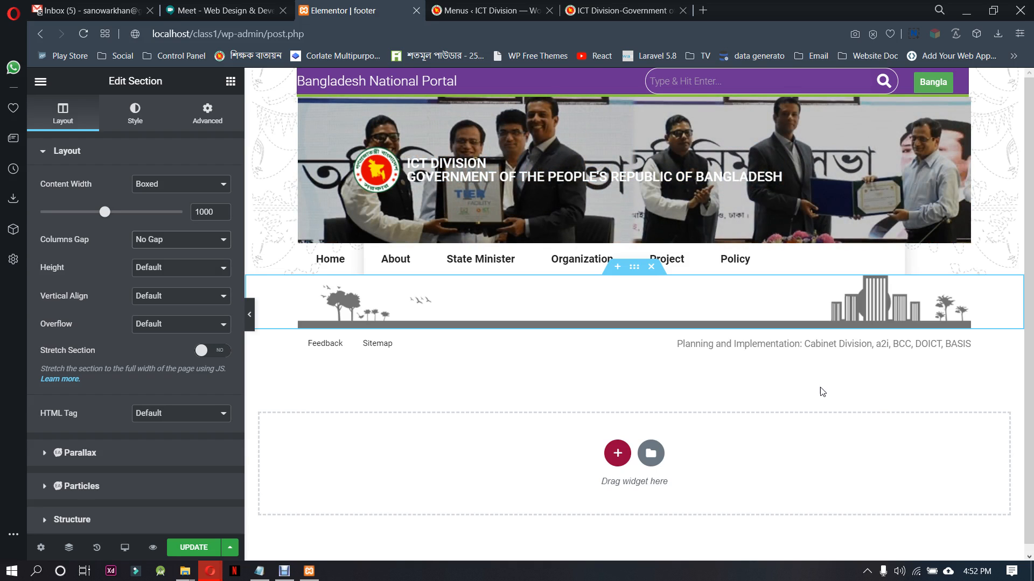
Copy the "Thanks for visit to Information and Communication technology Division's Website" text from the ictd.gov.bd footer
left_click(619, 11)
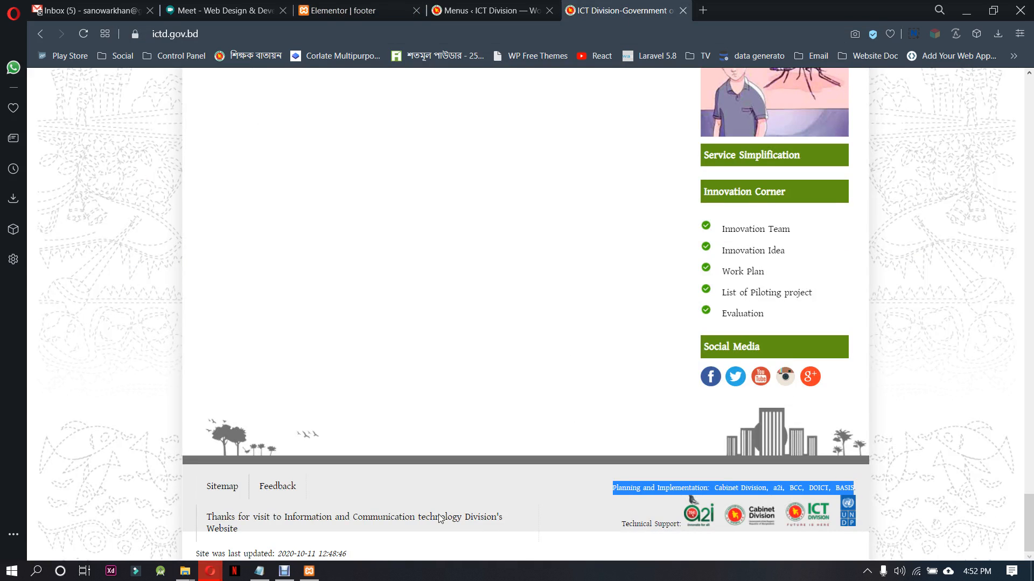
left_click(200, 519)
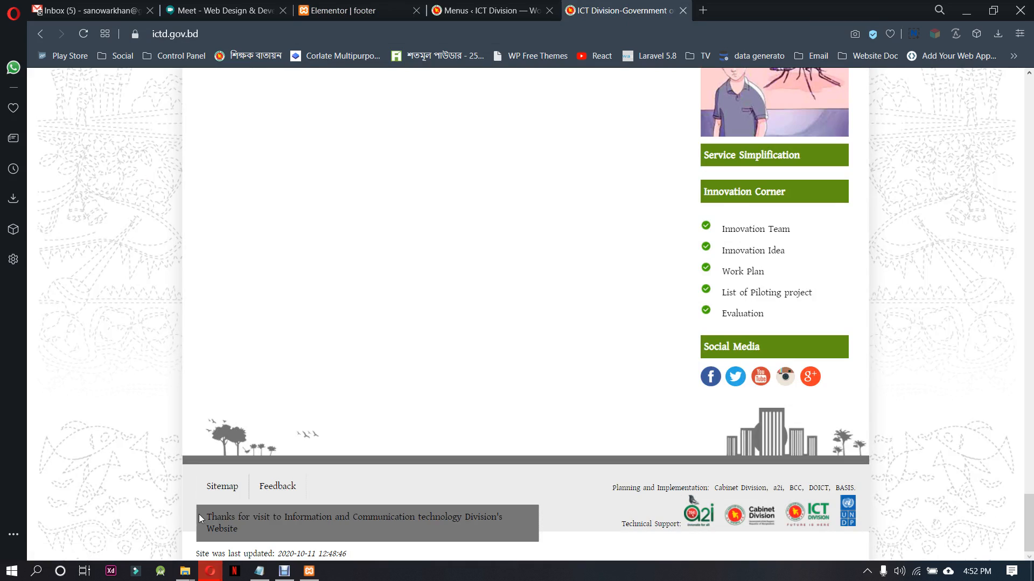
left_click_drag(199, 514, 252, 533)
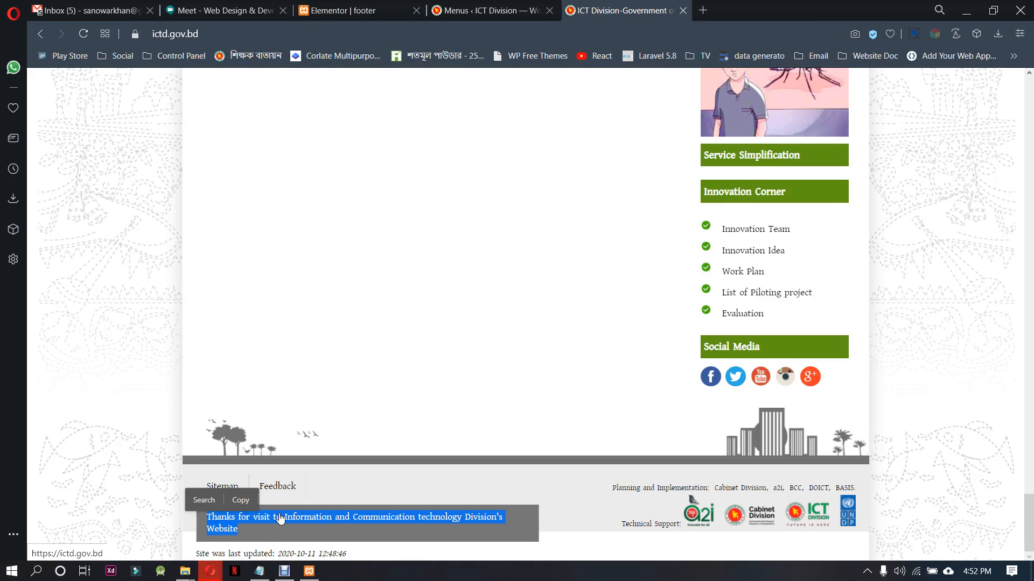
left_click(242, 501)
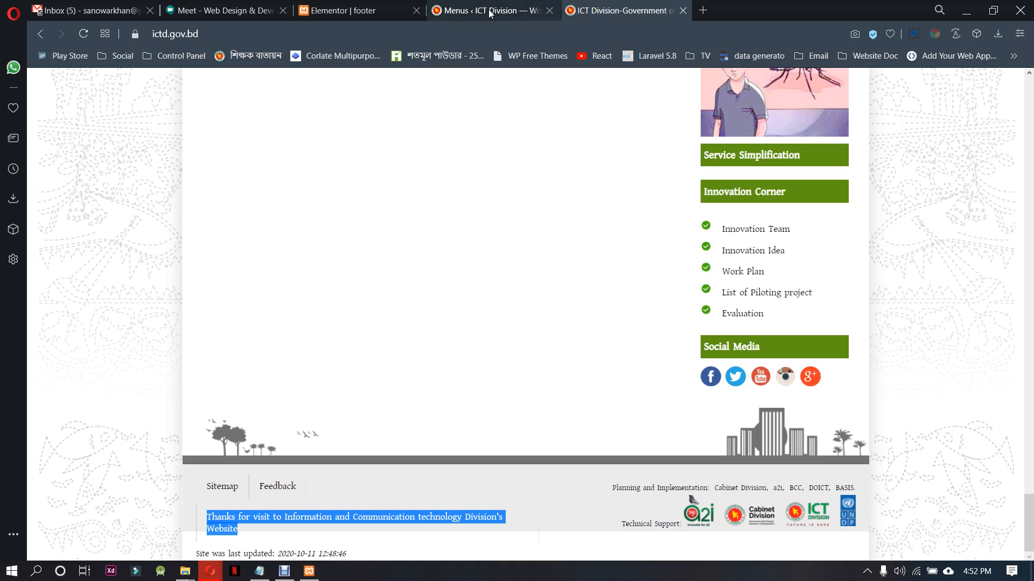
Back in the Elementor footer, add a section with two equal columns below the menu and set its boxed content width to 1000
left_click(344, 10)
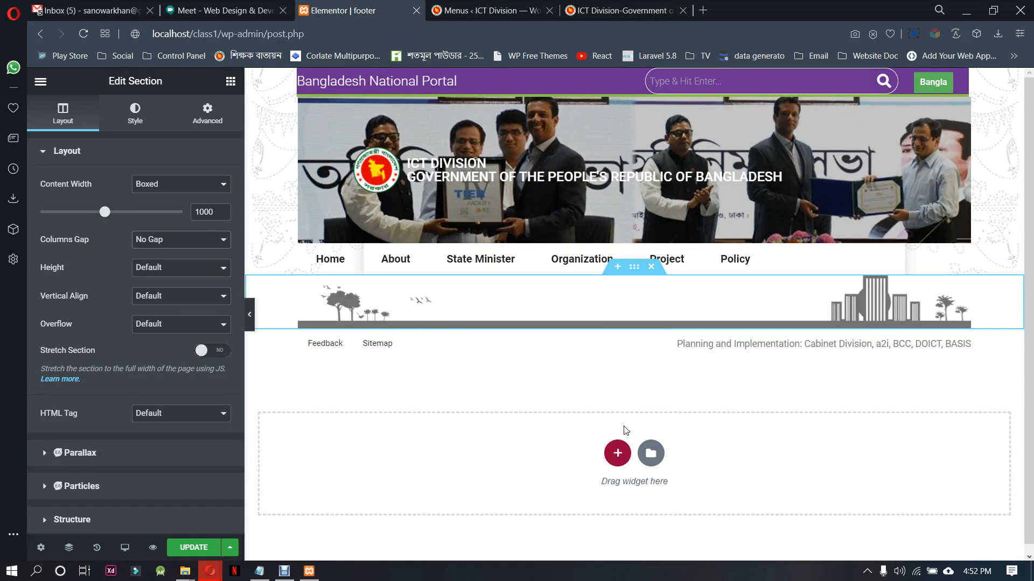
left_click(618, 459)
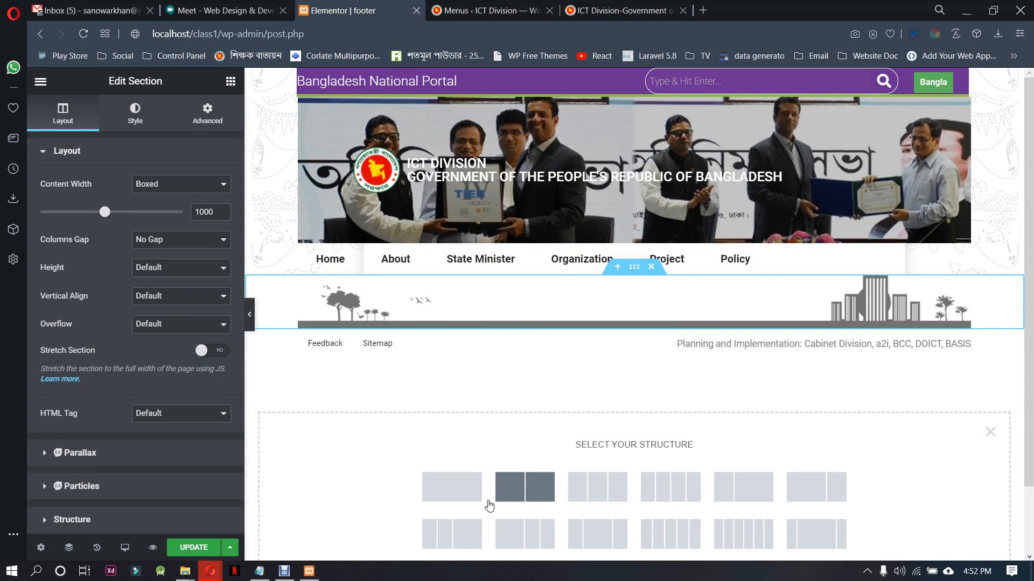
left_click(525, 487)
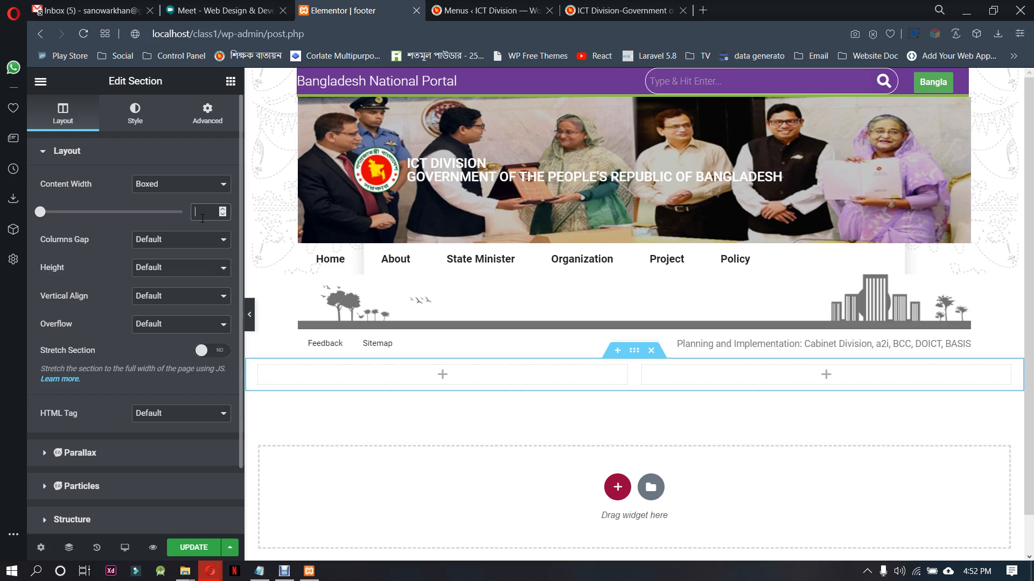
left_click(203, 218)
type("1000")
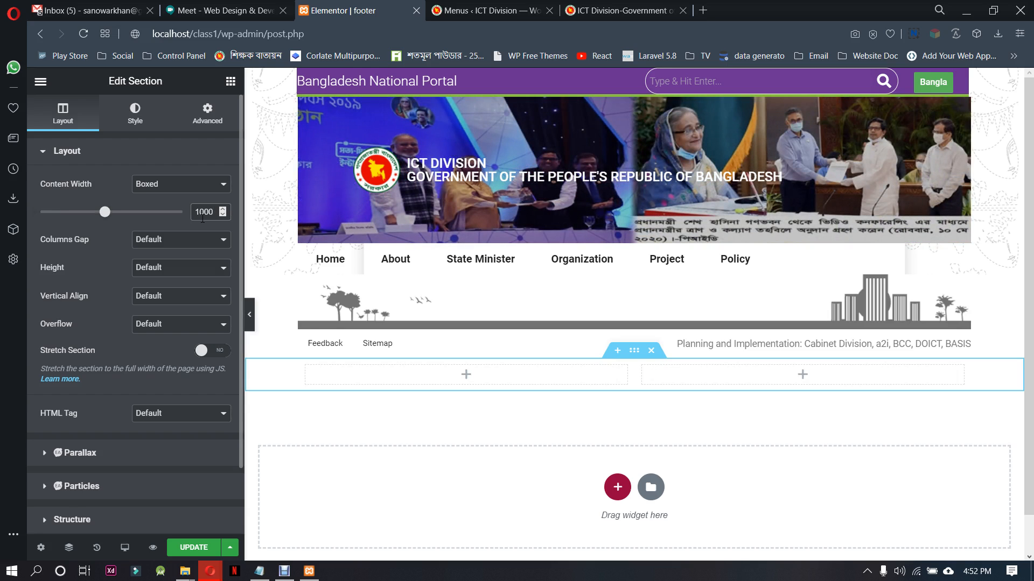
Add a Text Editor widget to the new section's left column containing "Thanks for visit to Information and Communication technology Division's Website"
left_click(466, 374)
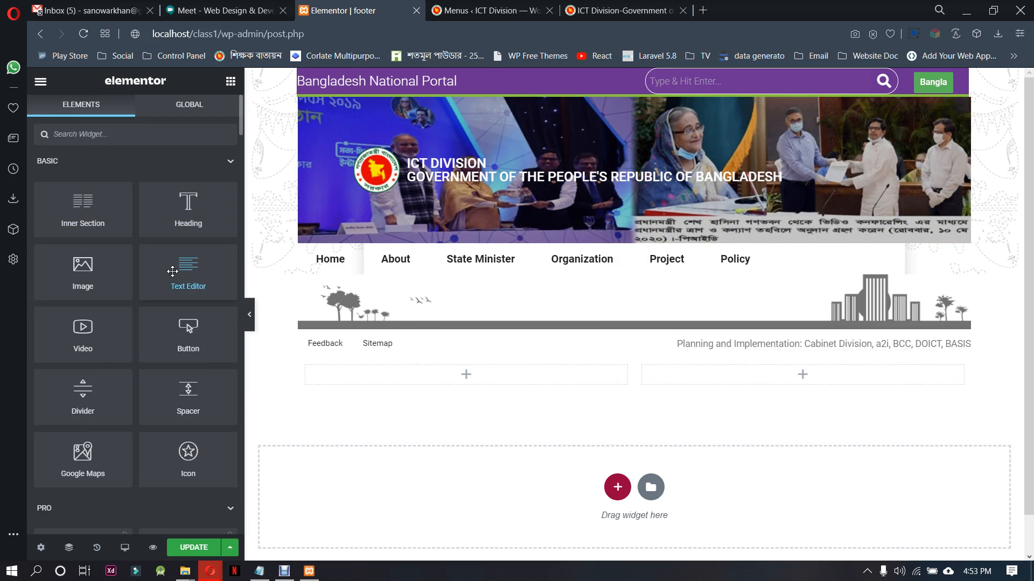
left_click_drag(174, 272, 443, 386)
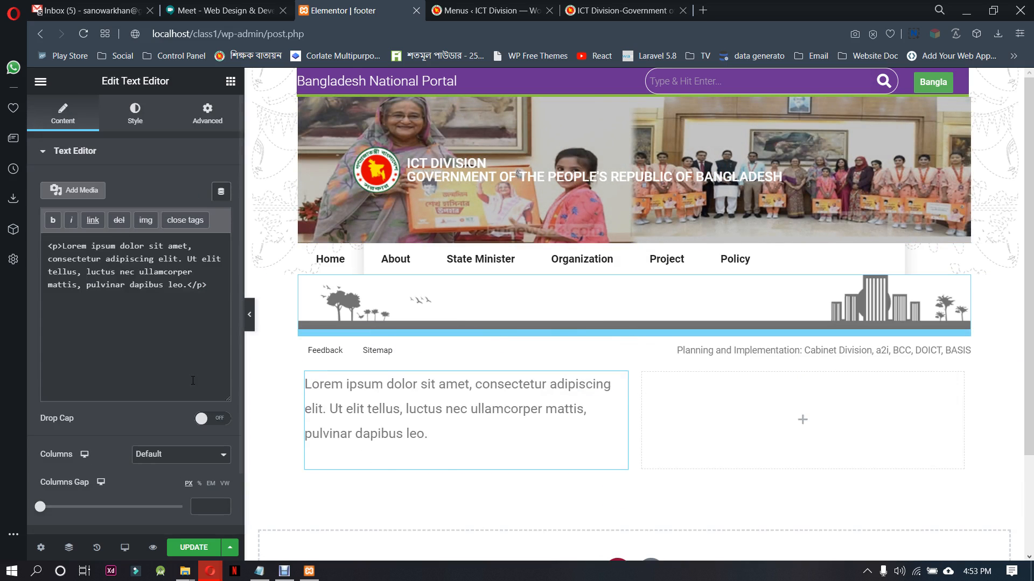
left_click_drag(211, 286, 43, 246)
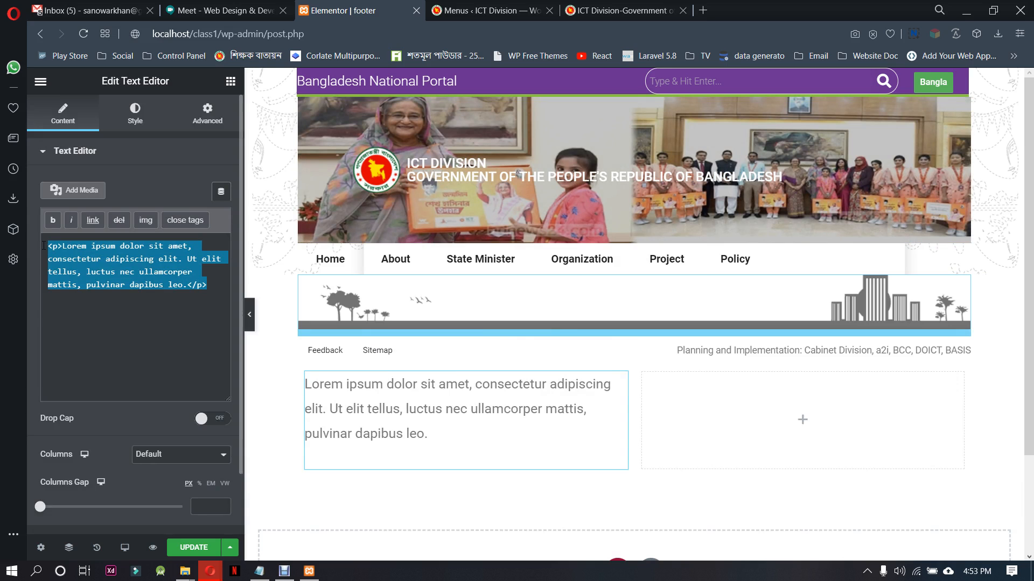
key("ctrl+v")
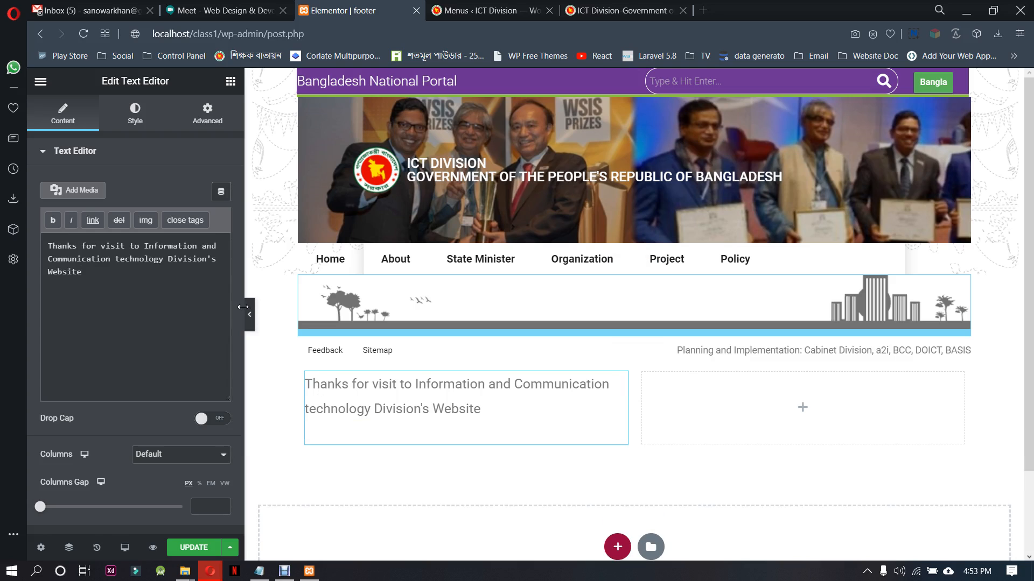
Style the thanks text with left alignment, a 15 px font size and text colour #3B3B3B
left_click(135, 114)
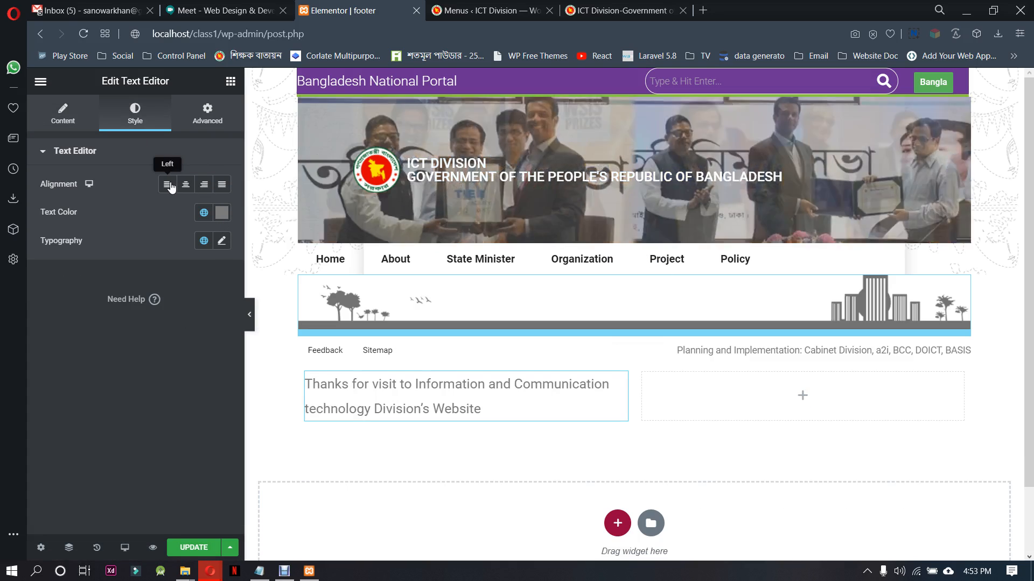
left_click(168, 184)
left_click(221, 242)
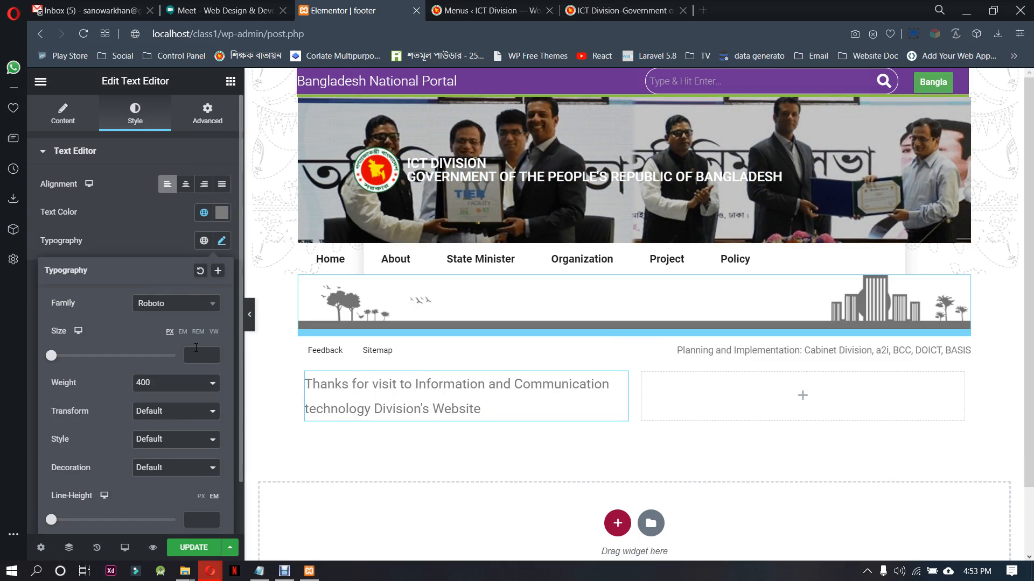
left_click_drag(213, 354, 213, 354)
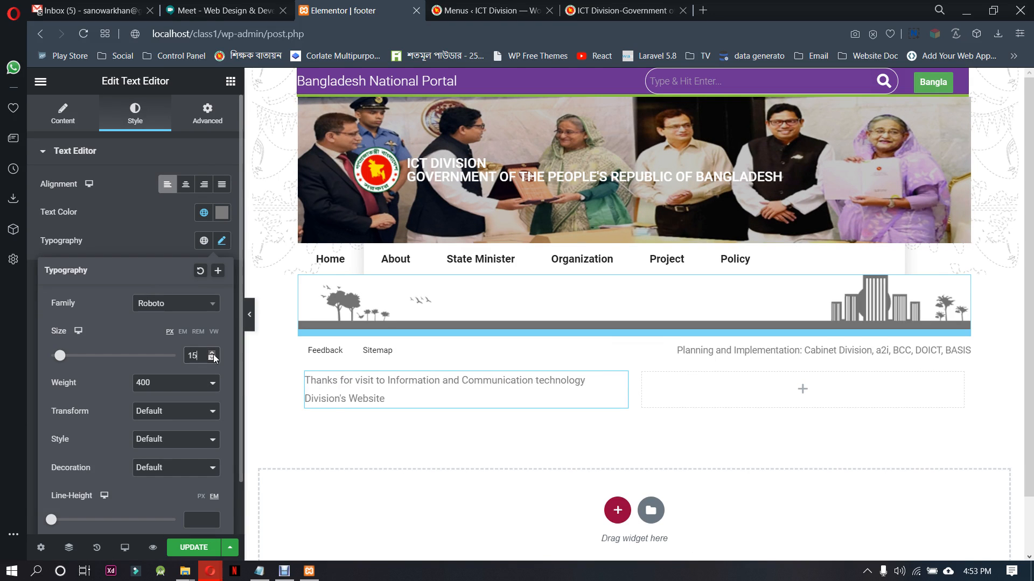
left_click(384, 401)
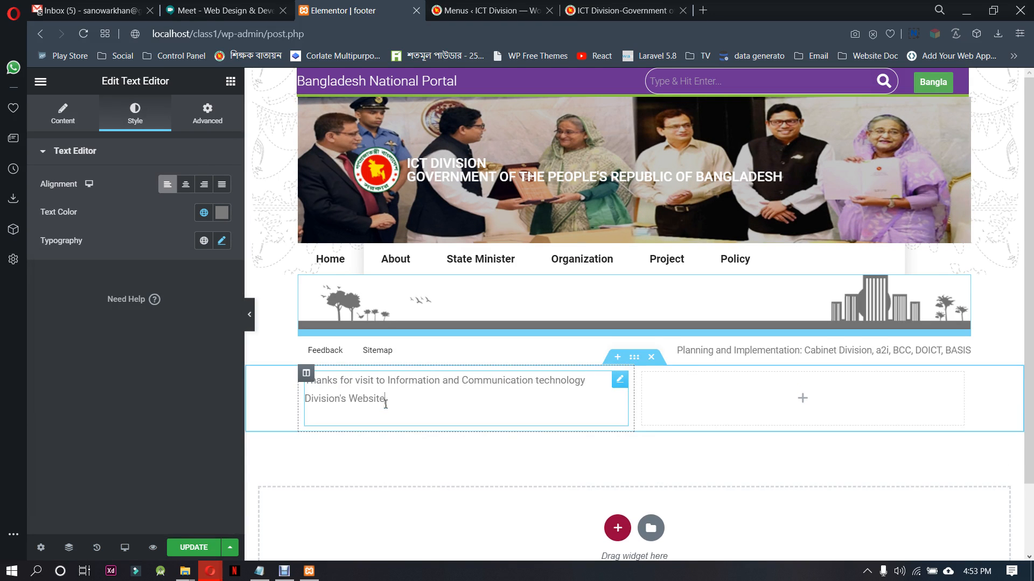
left_click(221, 212)
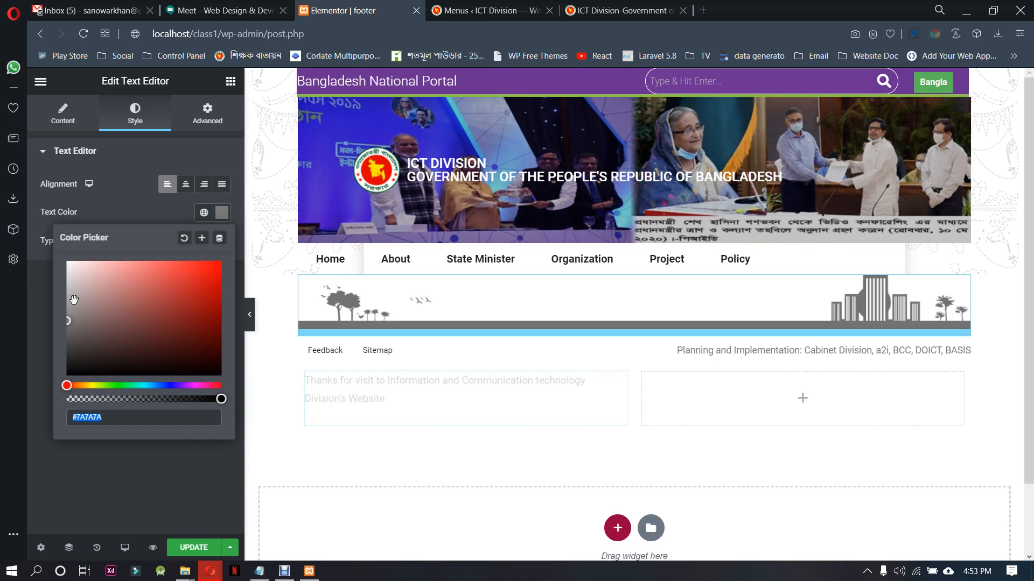
left_click_drag(74, 300, 62, 351)
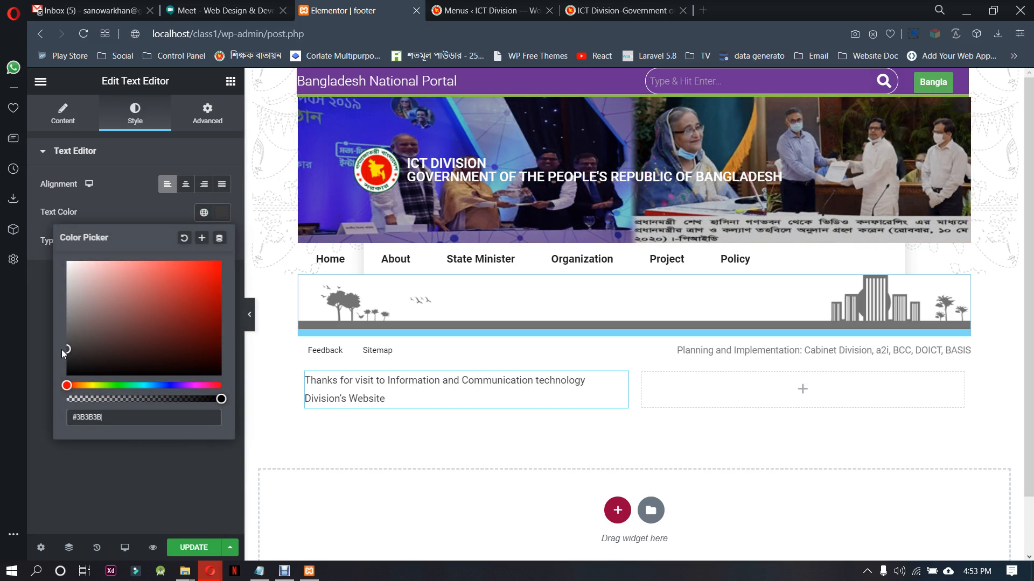
left_click(139, 210)
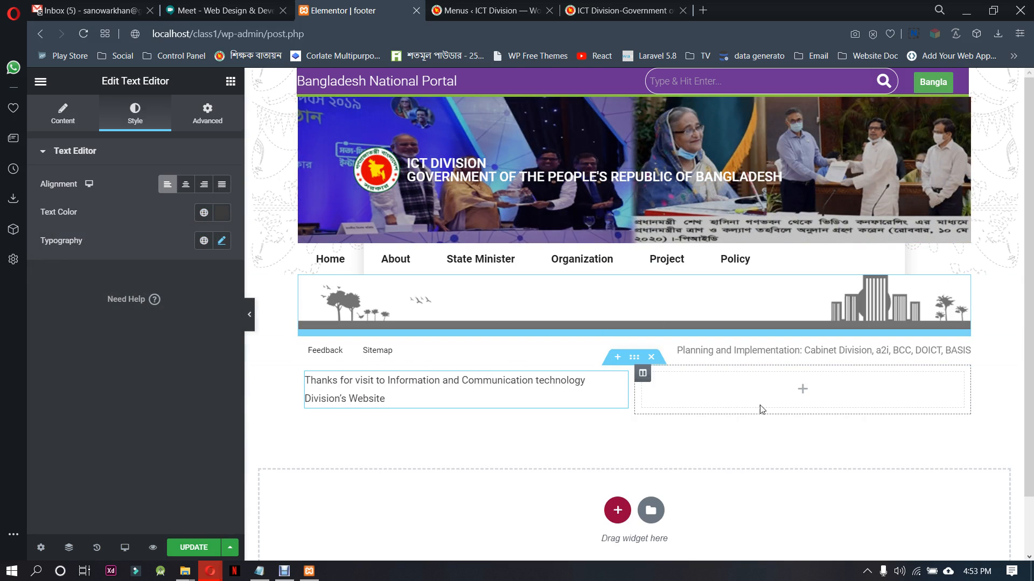
Switch to the ictd.gov.bd page and examine its footer's thanks text, technical support logos and last-updated line
left_click(624, 11)
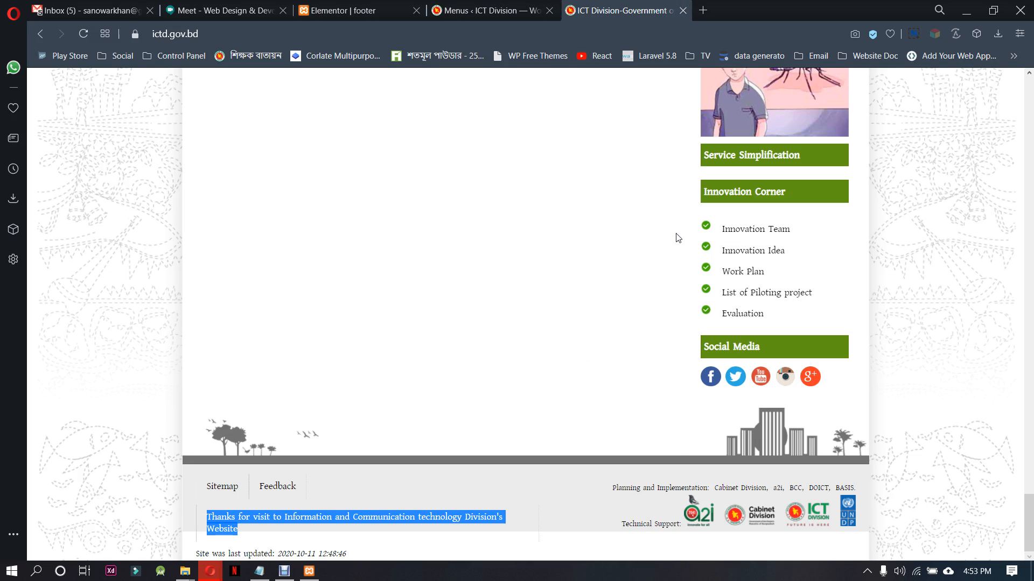
left_click_drag(623, 523, 681, 527)
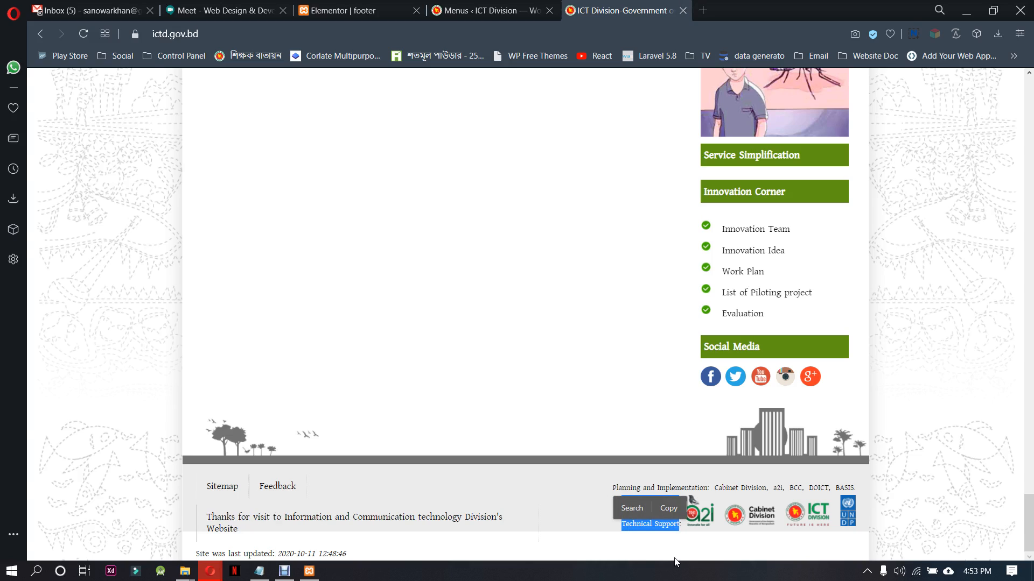
left_click(918, 515)
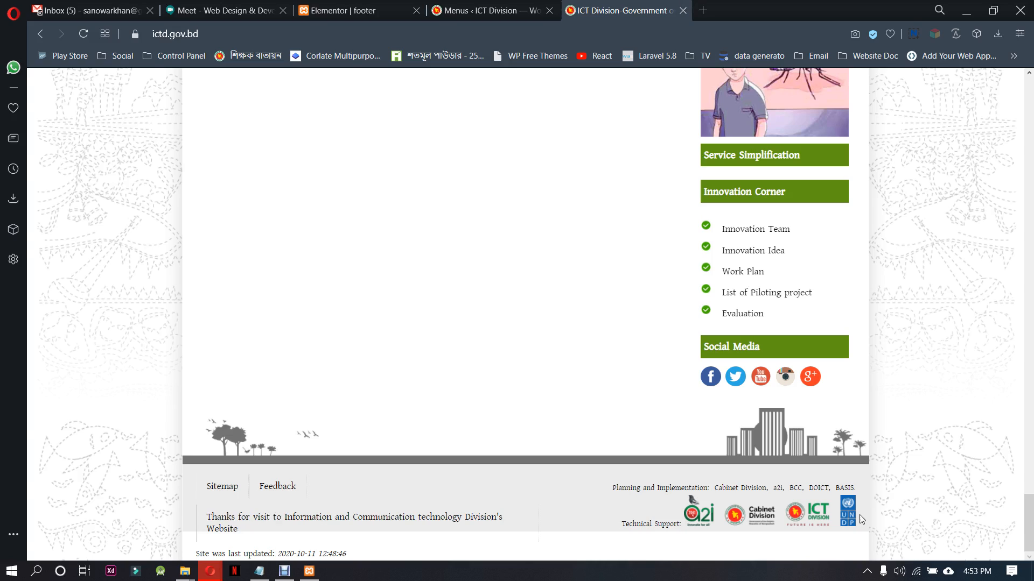
mouse_move(358, 559)
left_mouse_down()
mouse_move(228, 554)
mouse_move(371, 560)
mouse_move(364, 551)
left_mouse_up()
left_click(197, 554)
left_click(359, 544)
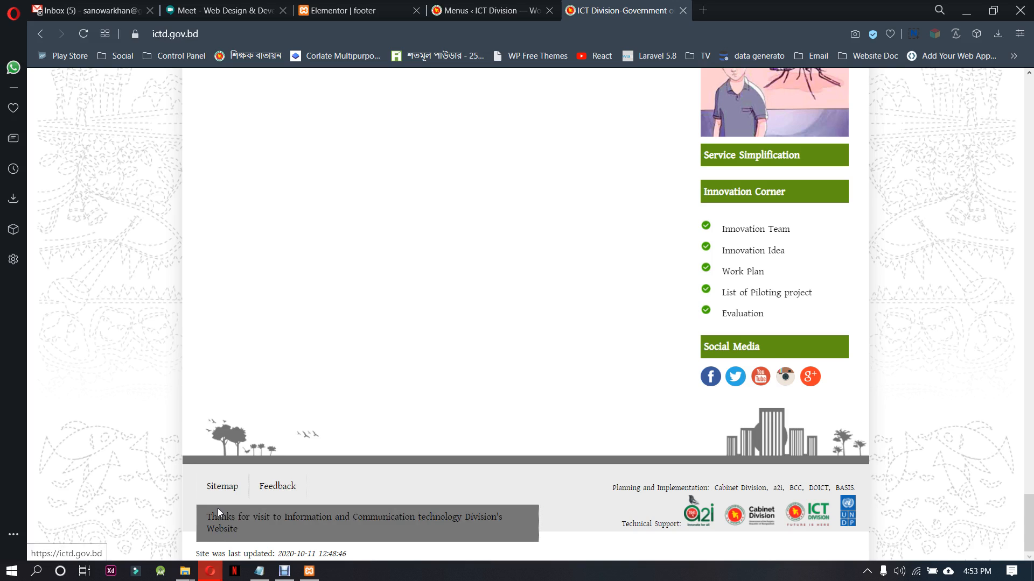
Back in the Elementor footer, give the thanks text column a solid border with left width 3 and the other sides 0
left_click(344, 10)
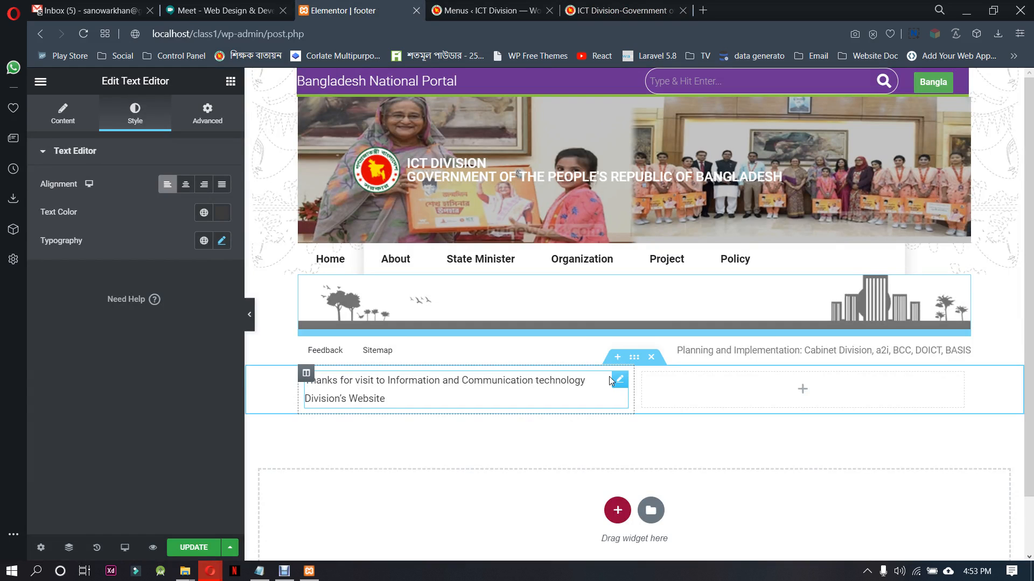
left_click(85, 119)
left_click(306, 373)
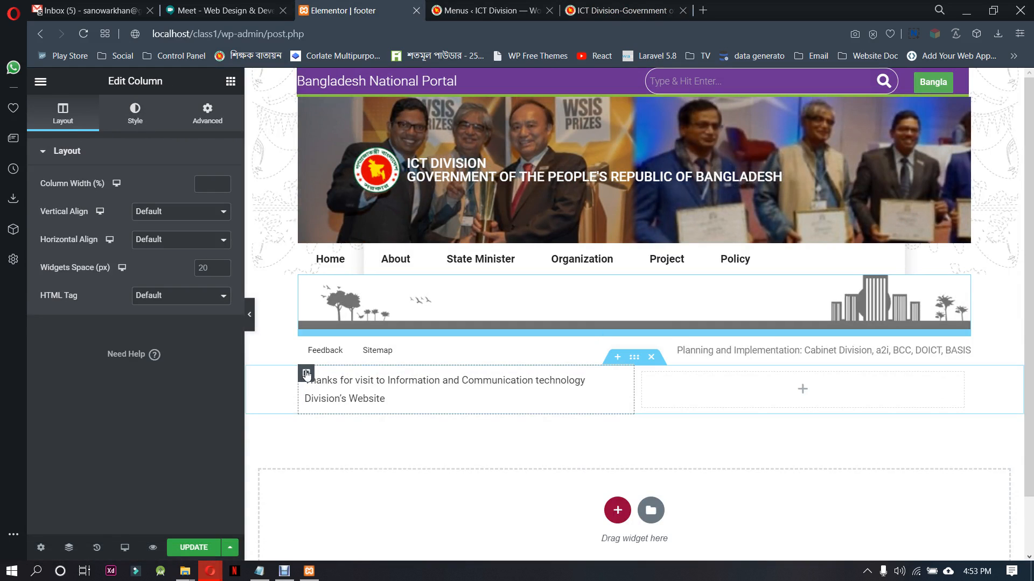
left_click(147, 122)
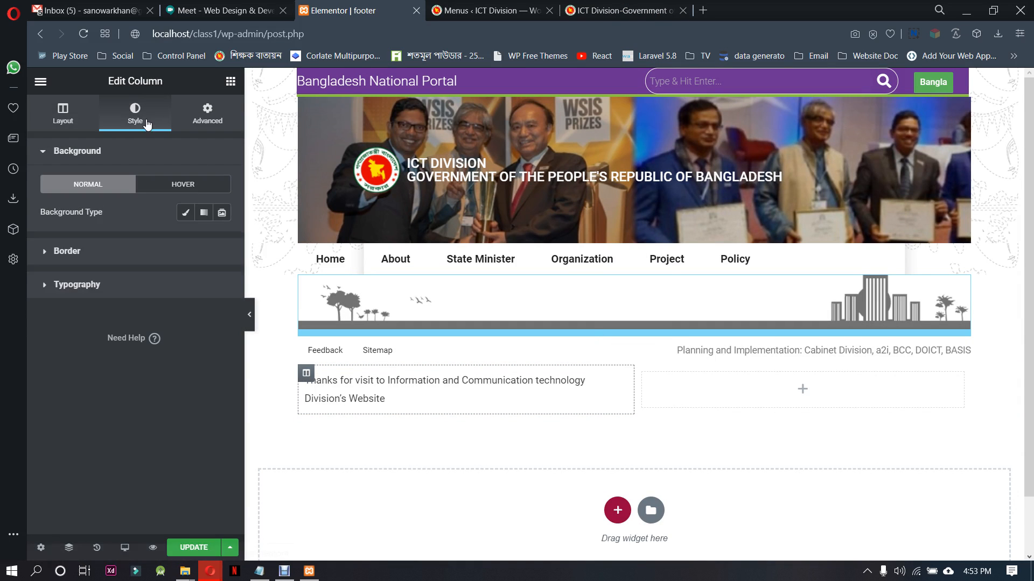
left_click(116, 254)
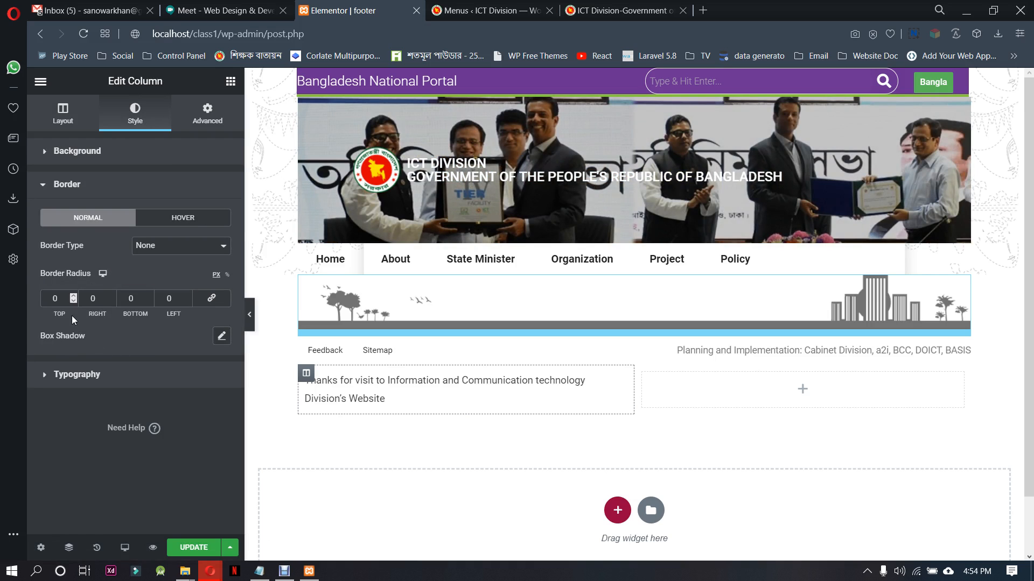
left_click(188, 295)
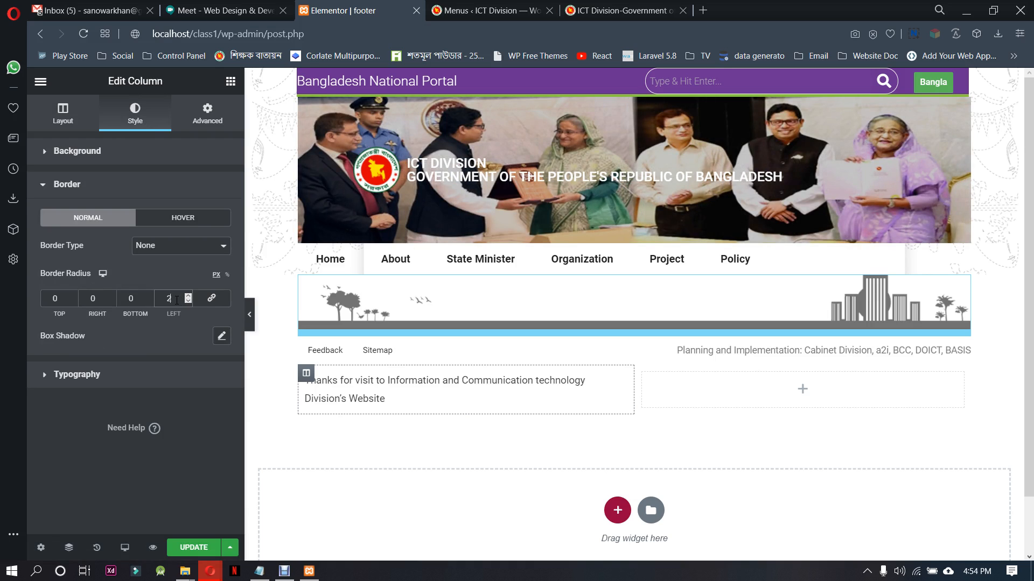
left_click(186, 252)
left_click(179, 270)
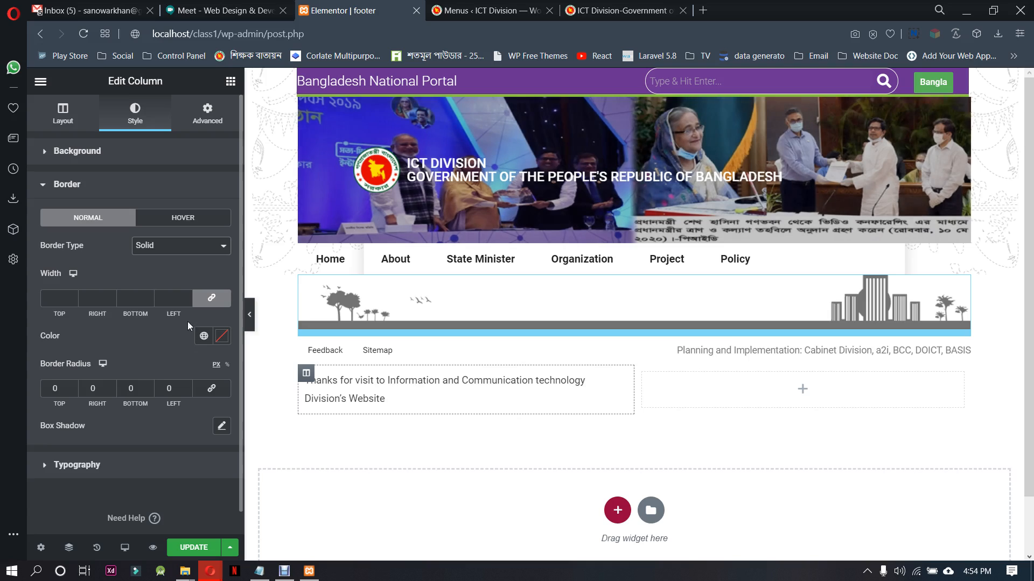
left_click(211, 298)
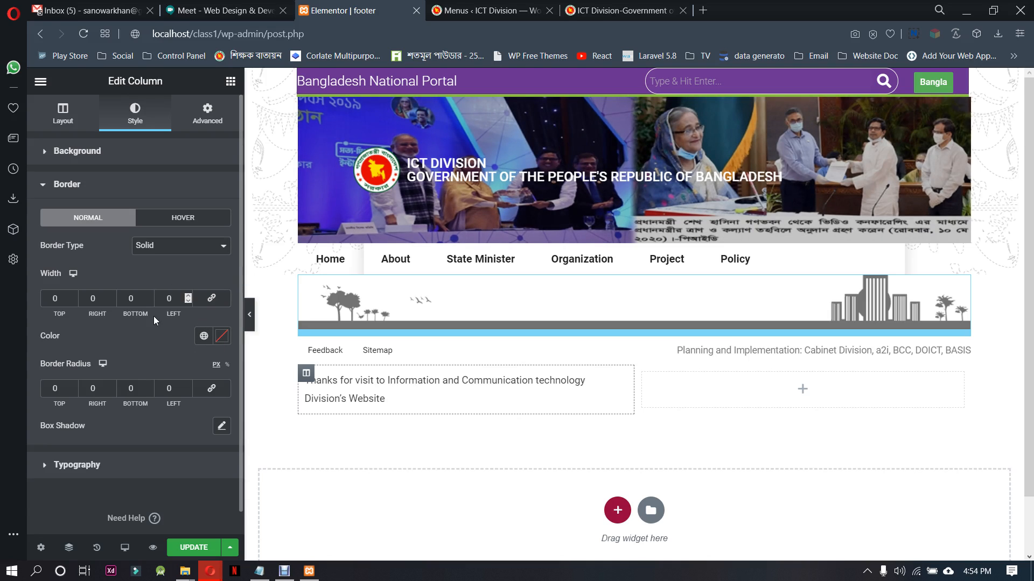
double_click(189, 296)
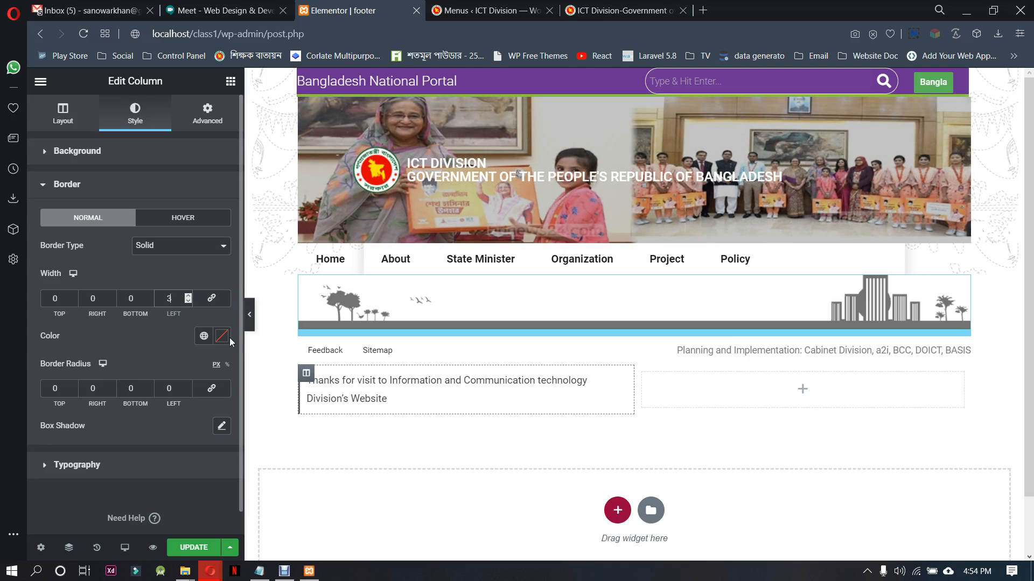
Set the thanks text column's border colour to #929292 and update the footer template
left_click(222, 336)
left_click(79, 238)
left_click_drag(79, 237, 63, 195)
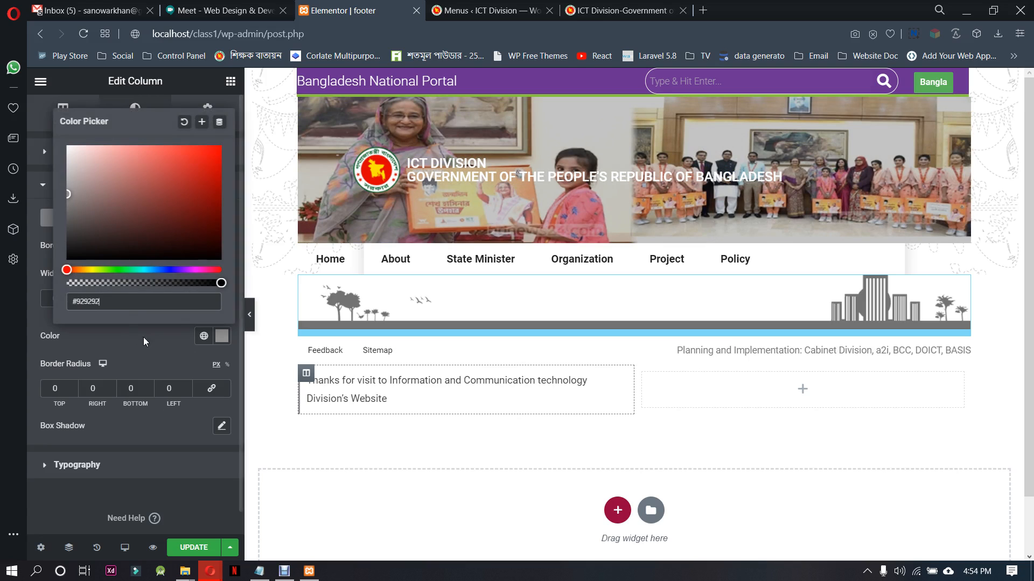
left_click(157, 356)
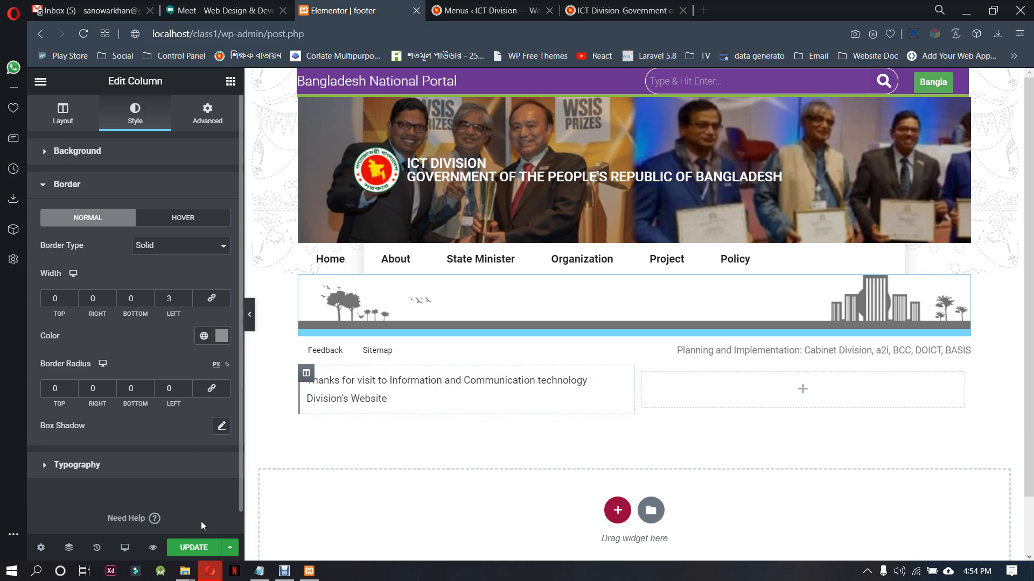
left_click(194, 547)
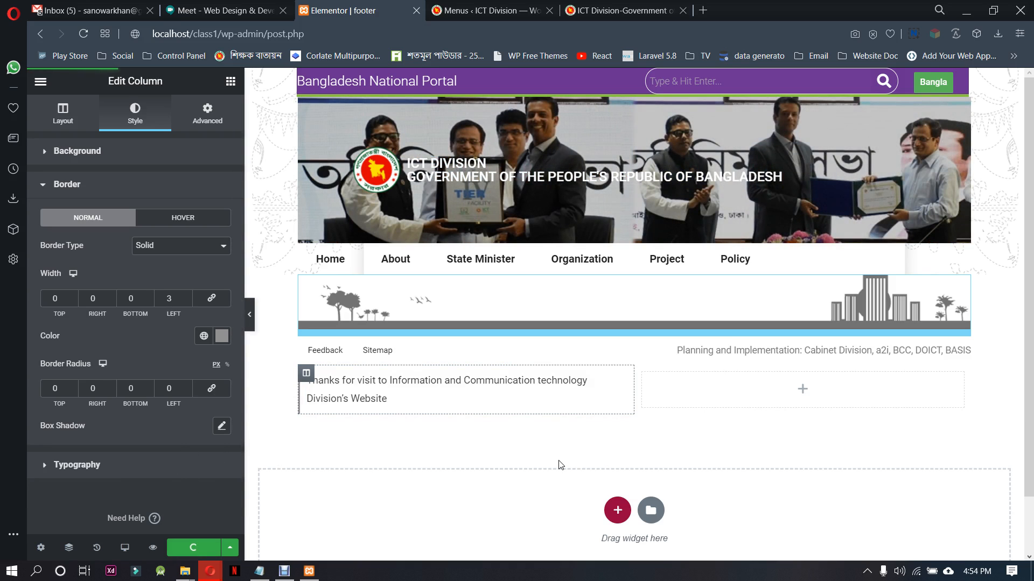
Copy the "Technical Support" label from the ictd.gov.bd footer
key("ctrl+Tab")
key("ctrl+Tab")
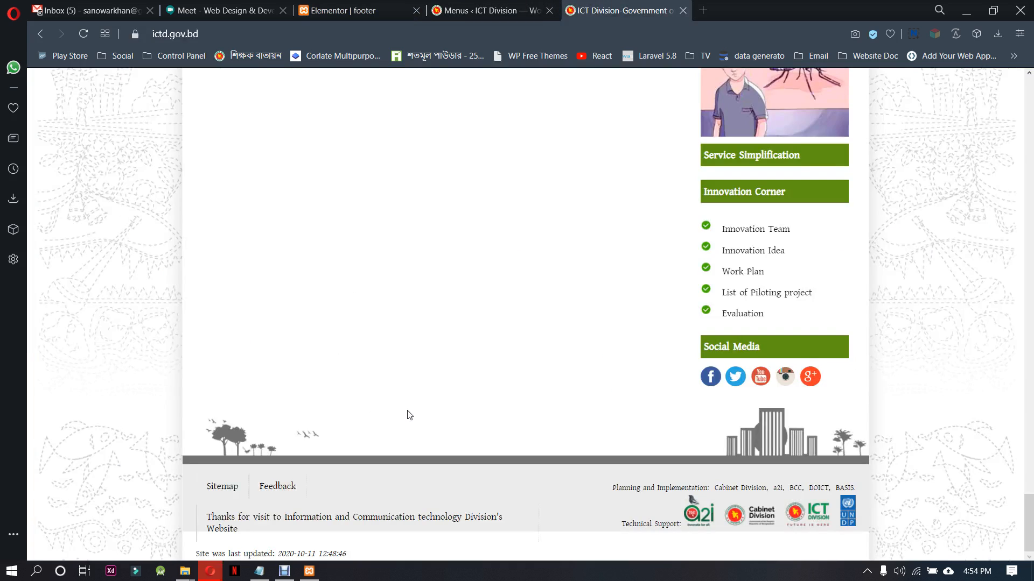
left_click_drag(298, 554, 207, 484)
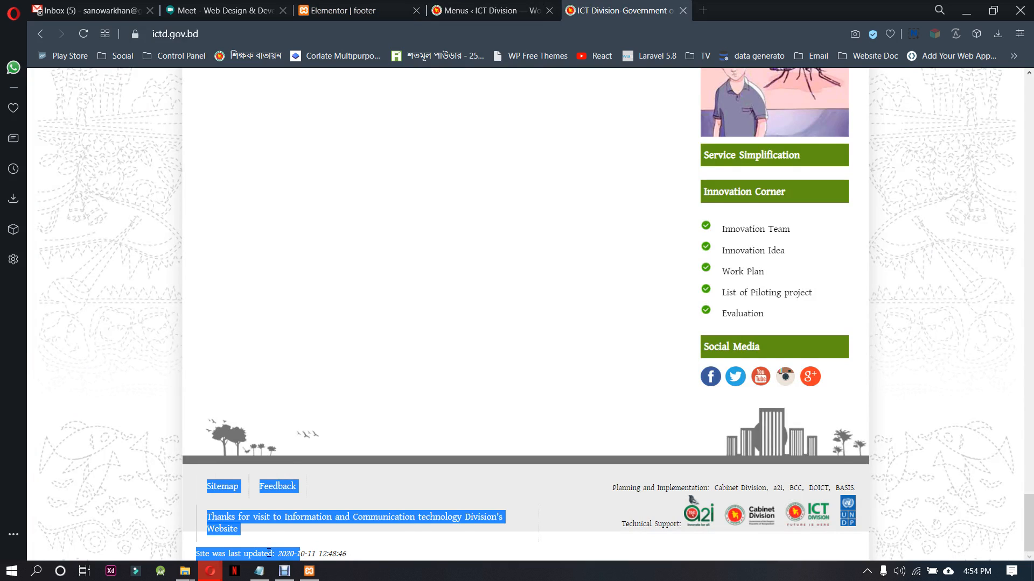
left_click(191, 556)
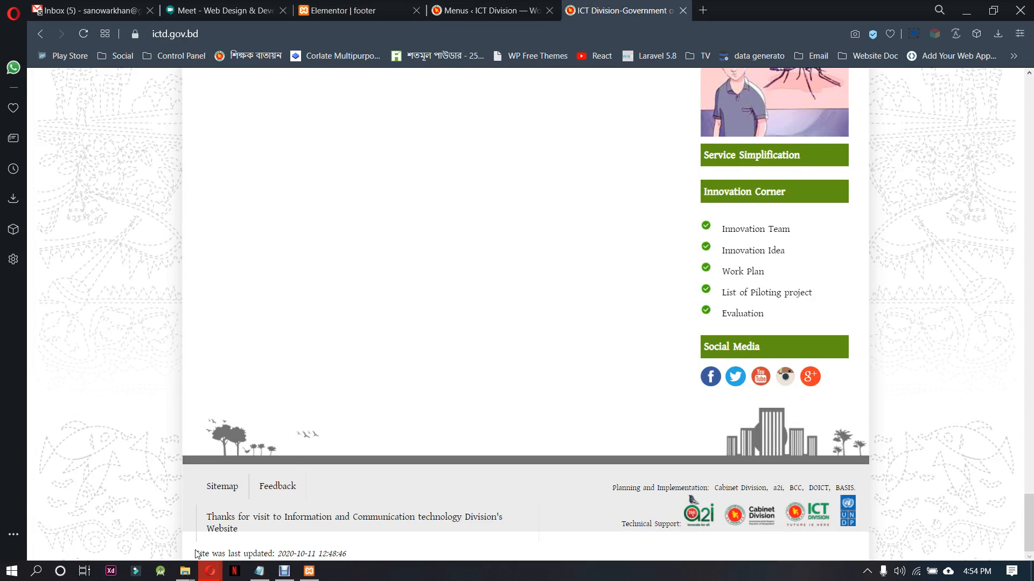
left_click_drag(195, 554, 221, 554)
left_click(389, 554)
left_click_drag(622, 524, 683, 524)
left_click(669, 509)
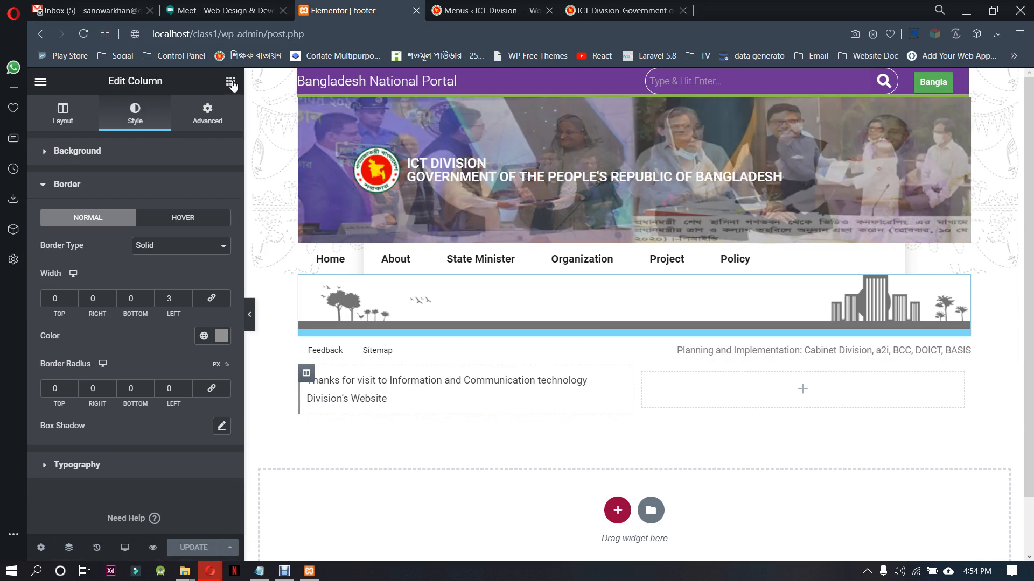
Add an Inner Section to the empty column beside the thanks text in the Elementor footer and set its columns gap to No Gap
left_click(231, 83)
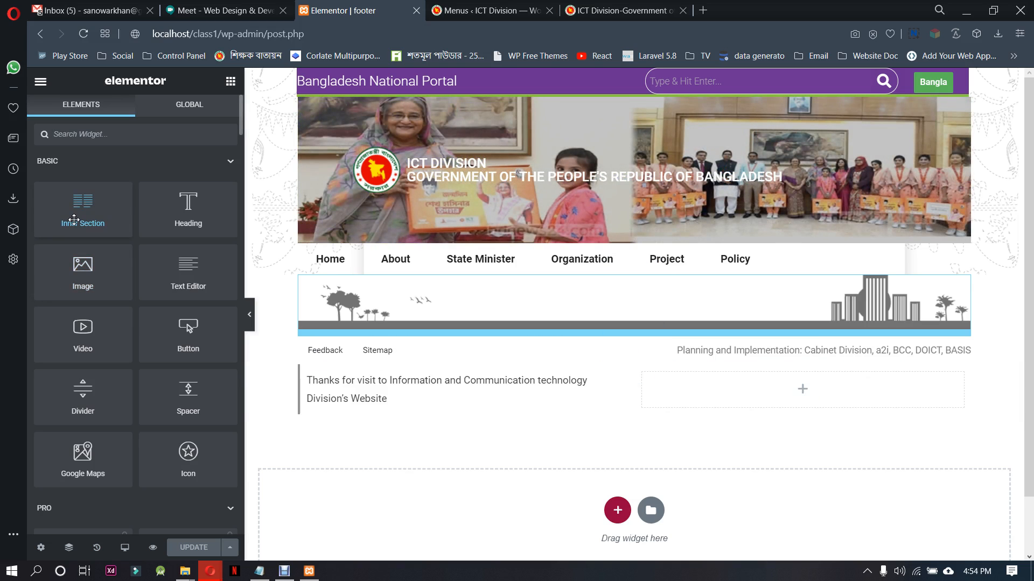
left_click_drag(74, 220, 765, 412)
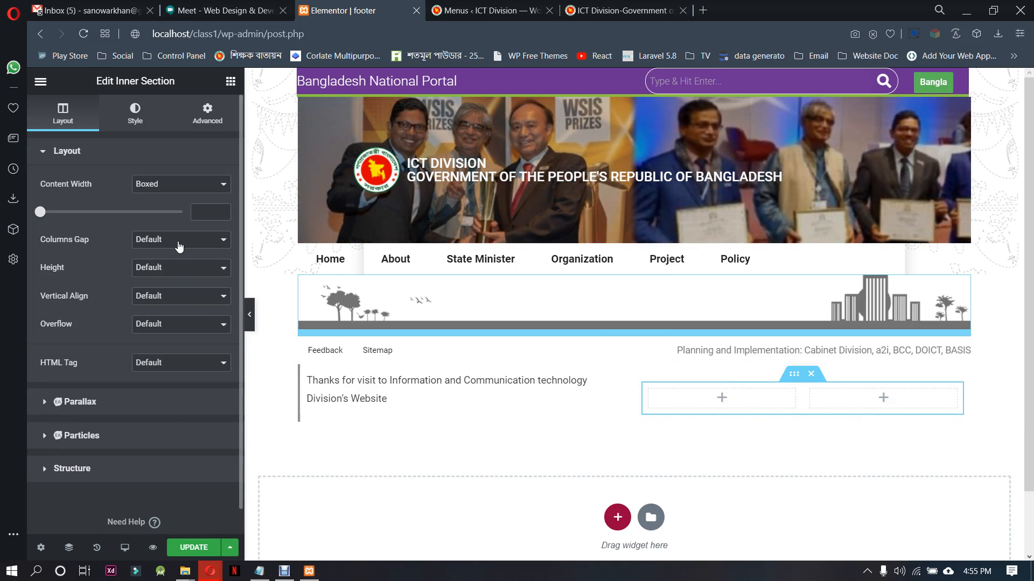
left_click(179, 240)
left_click(174, 264)
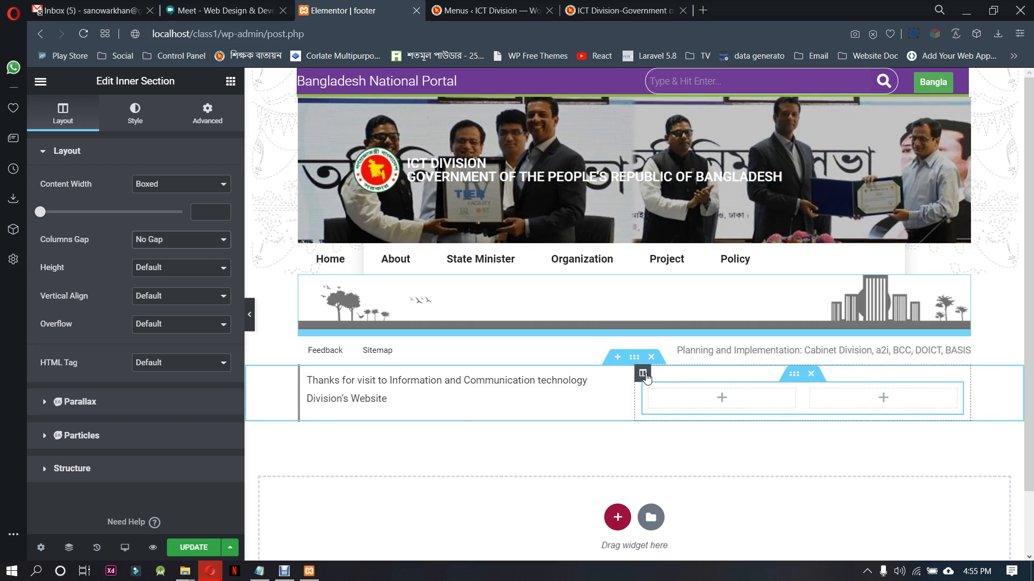
Set the vertical alignment of the column holding the inner section to Top
left_click(643, 374)
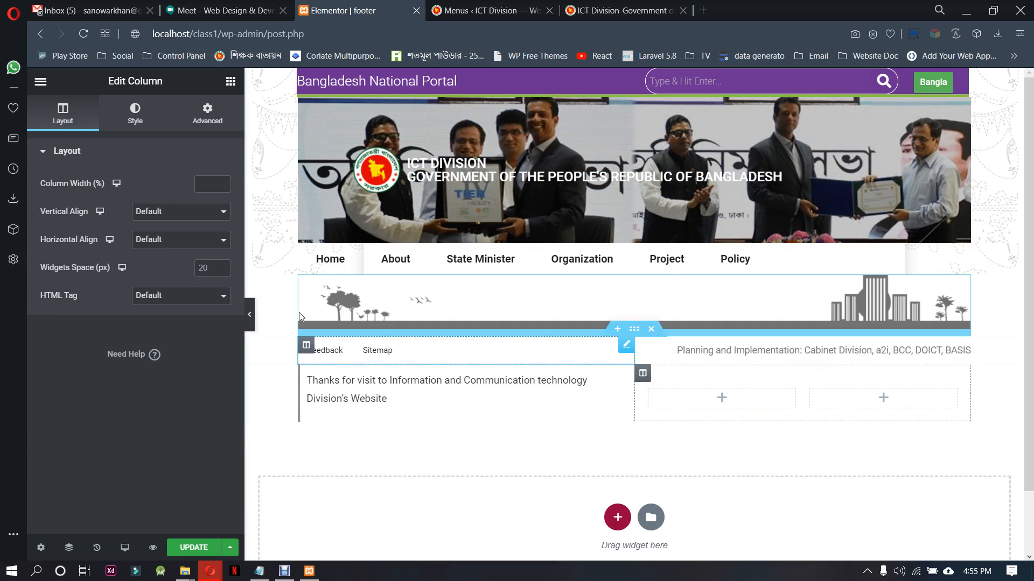
left_click(186, 220)
left_click(180, 240)
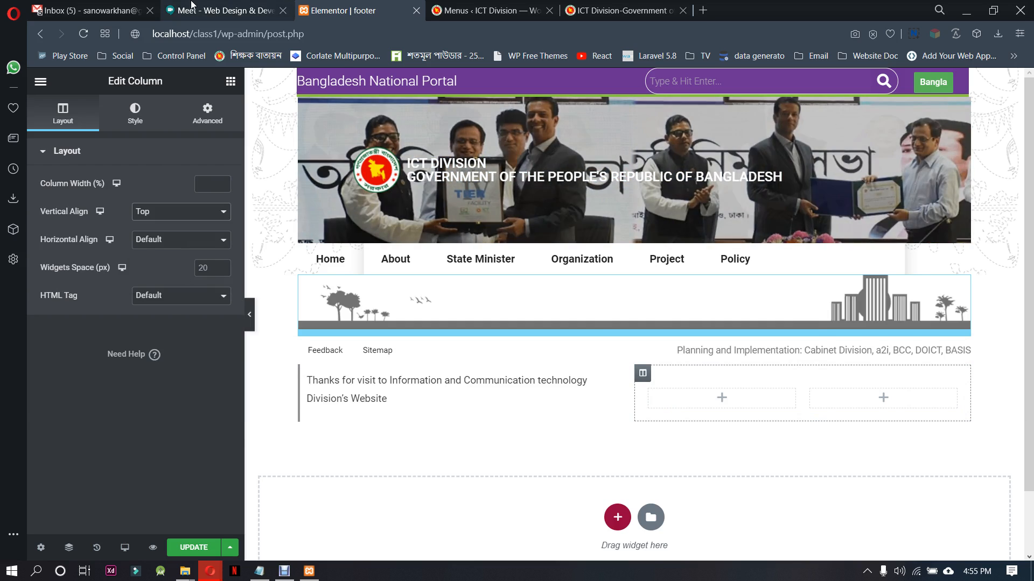
left_click(191, 7)
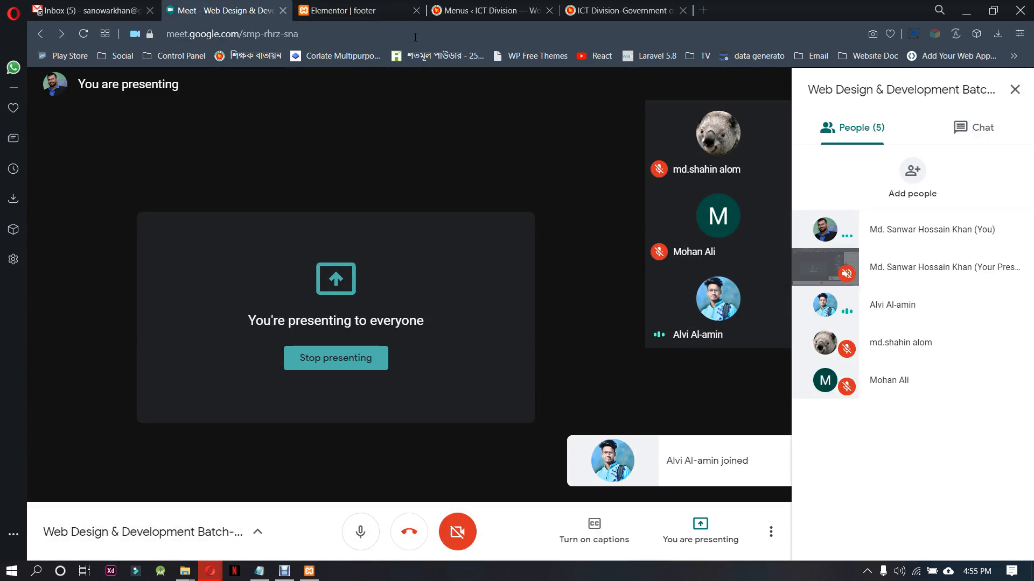
left_click(344, 10)
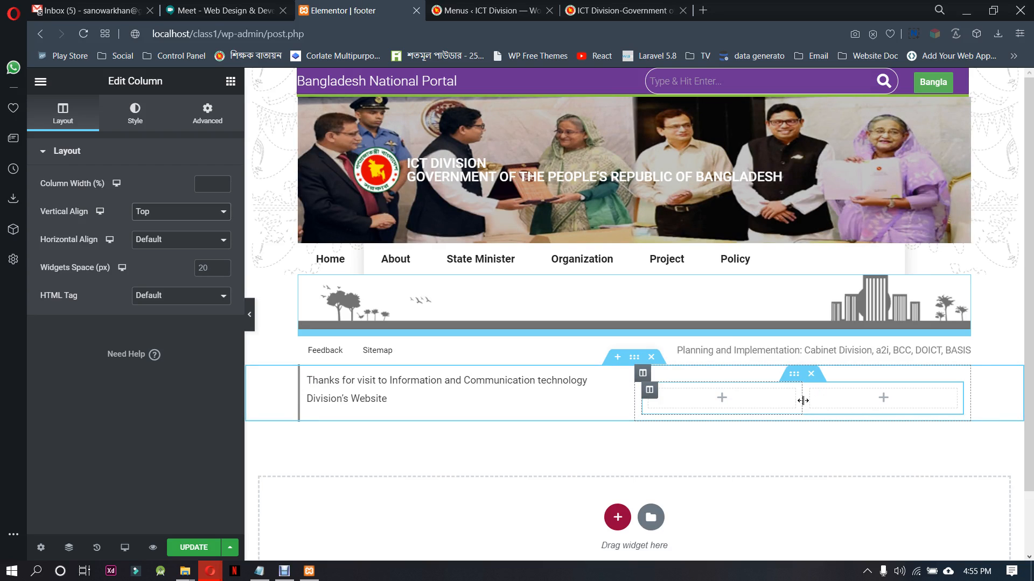
Narrow the inner section's first column to about 26% width and add a Text Editor there reading "Technical Support:"
left_click_drag(803, 400, 724, 401)
left_click(682, 399)
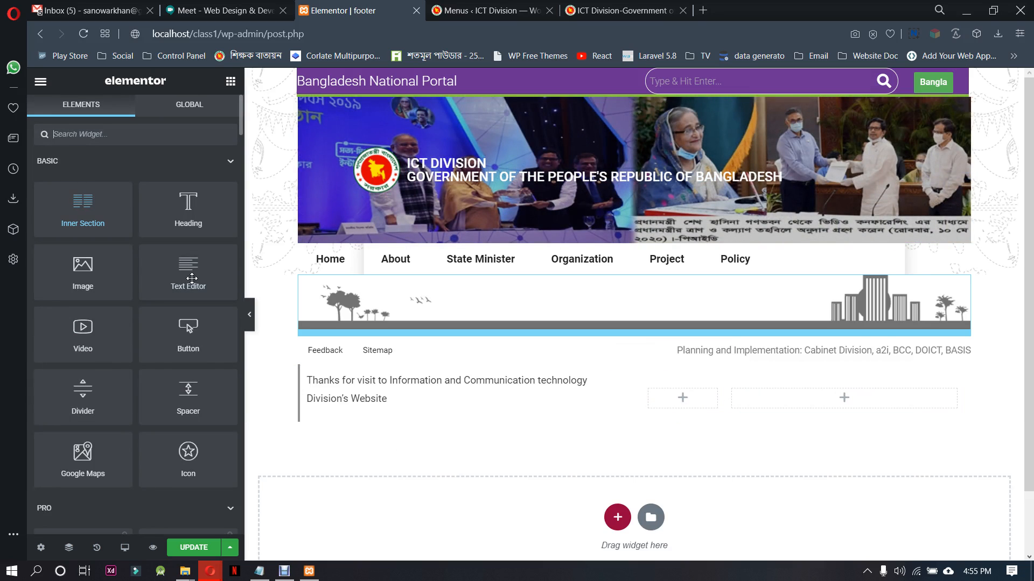
left_click_drag(238, 292, 702, 399)
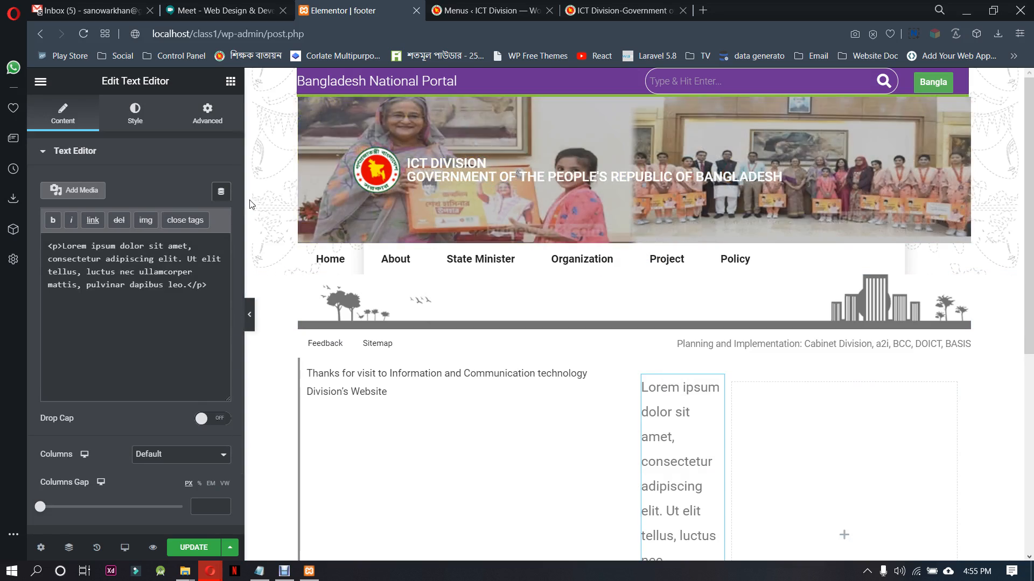
left_click_drag(204, 285, 39, 237)
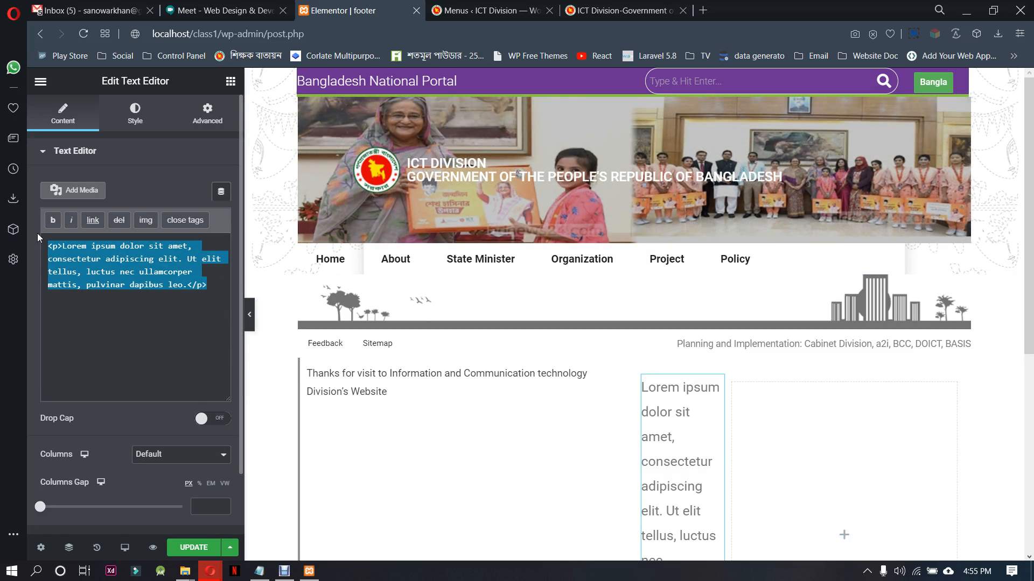
type("Technical Support:")
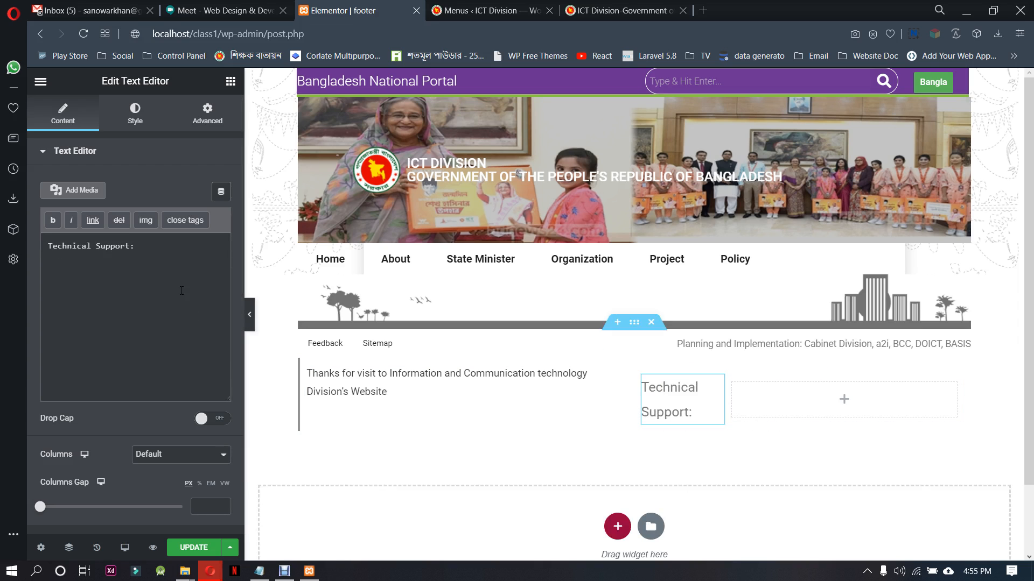
Set the "Technical Support:" text's typography to size 11 px and weight 500
left_click(135, 114)
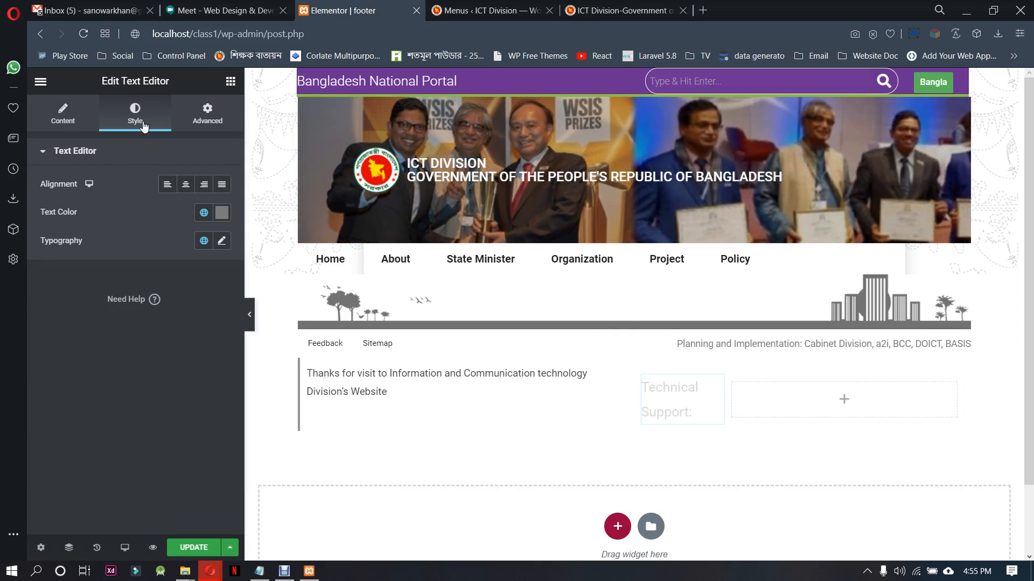
left_click(226, 243)
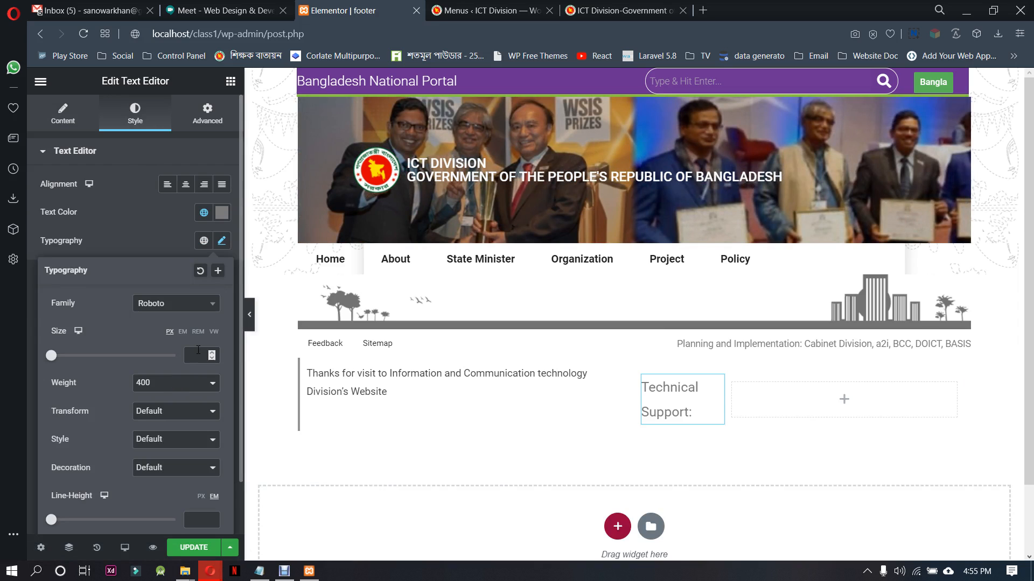
left_click(212, 356)
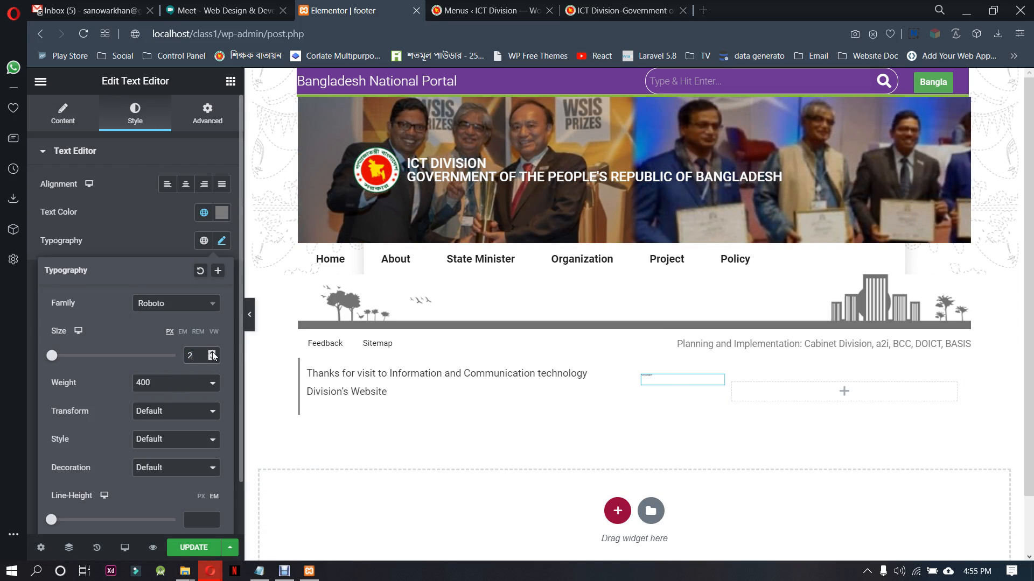
left_click(213, 353)
left_click(212, 353)
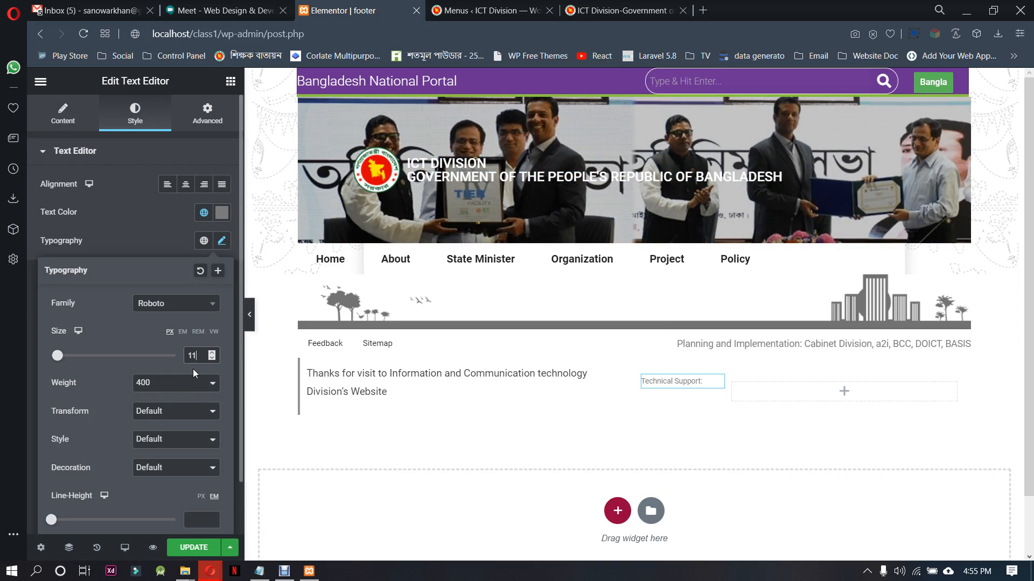
left_click(183, 383)
left_click(173, 431)
left_click(183, 383)
left_click(167, 441)
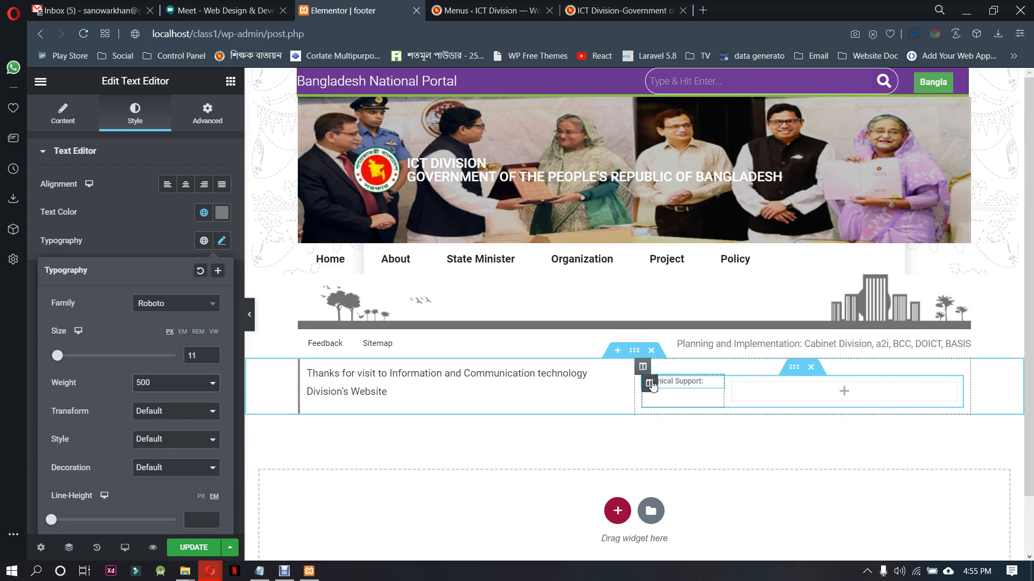
Set the vertical alignment of the "Technical Support:" column to Bottom
left_click(649, 383)
left_click(158, 213)
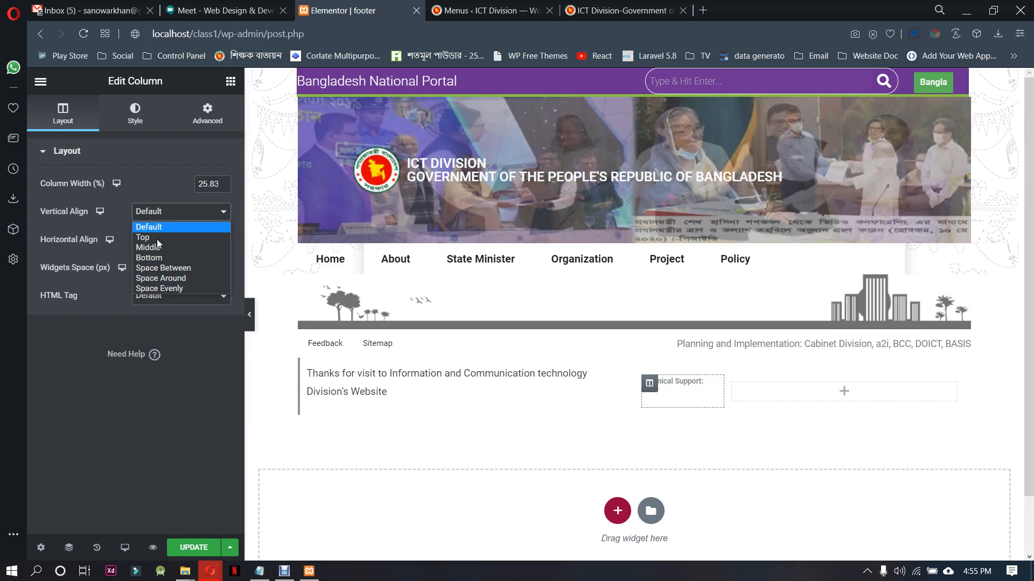
left_click(156, 258)
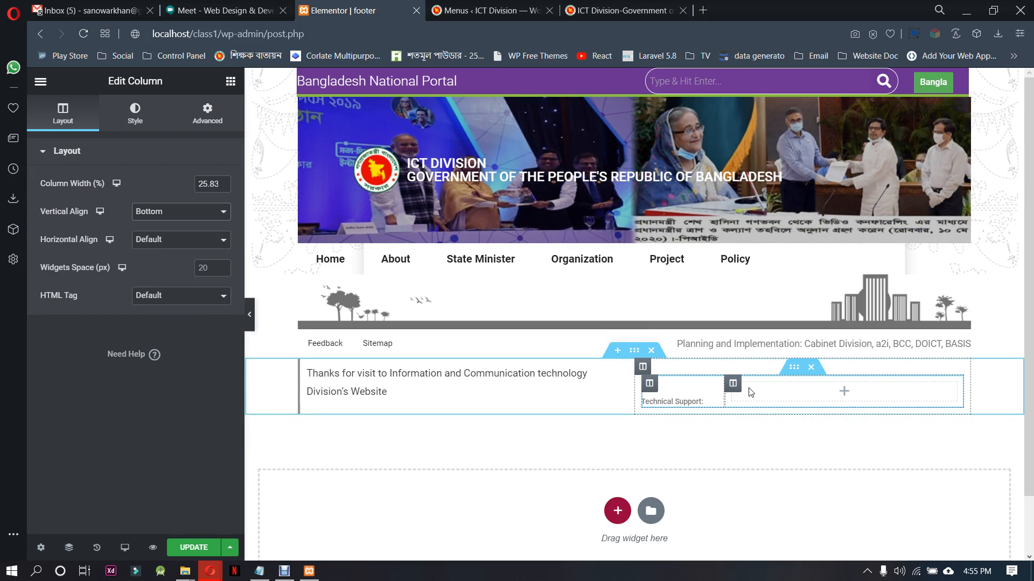
Add an Image widget to the empty column beside "Technical Support:" and insert np-logo-set.png from the media library
left_click(836, 400)
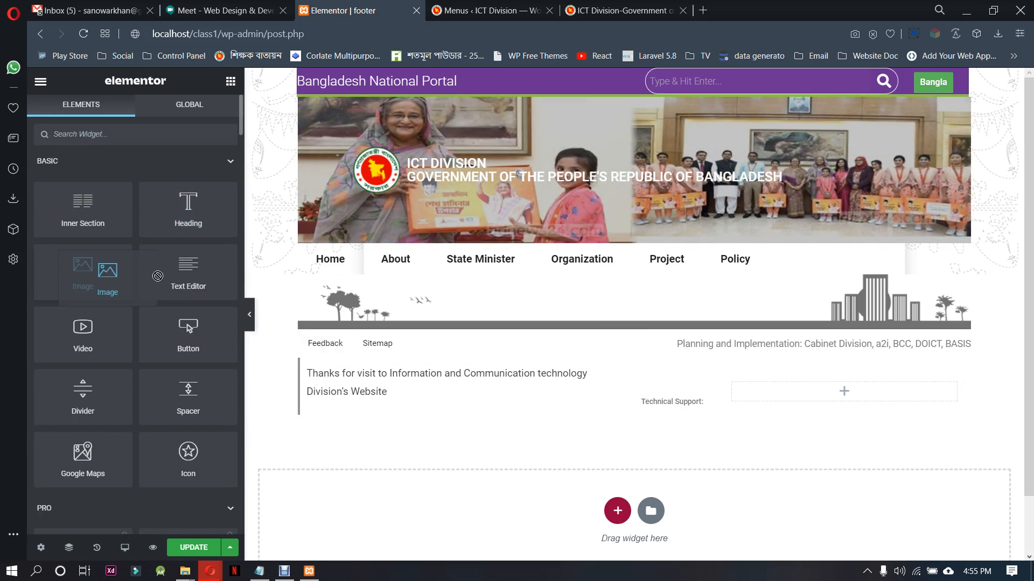
left_click_drag(82, 270, 877, 479)
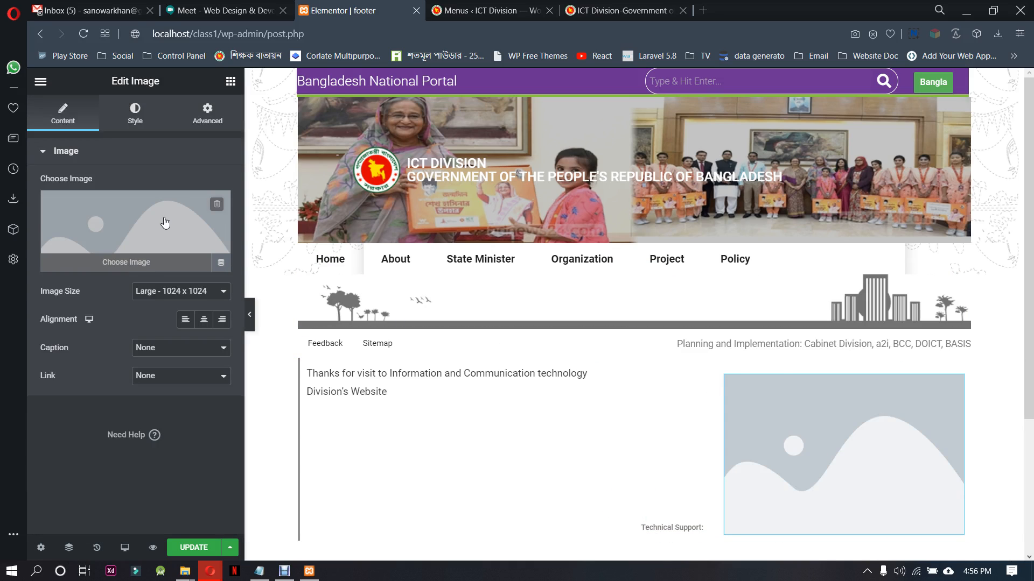
left_click(122, 231)
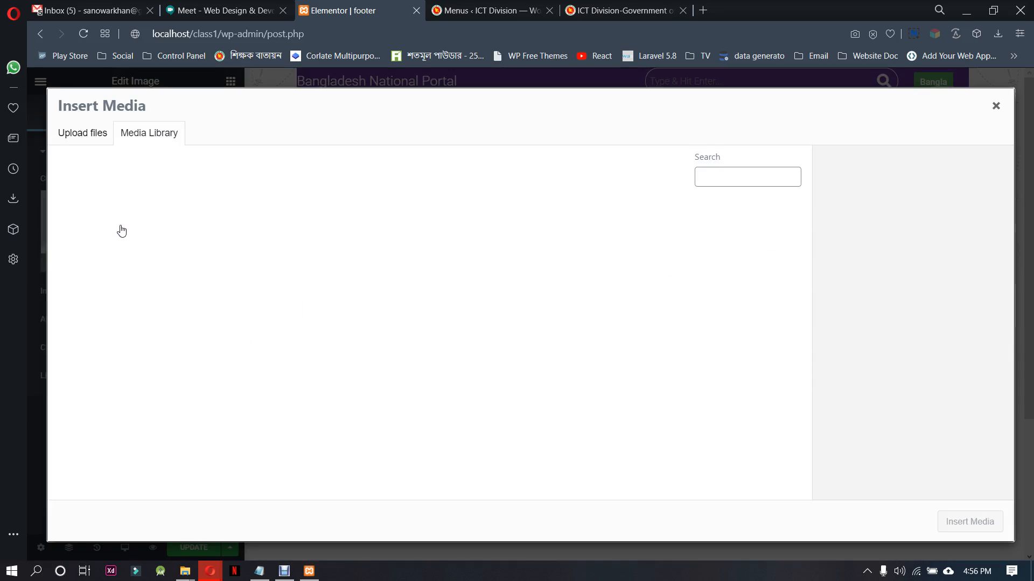
left_click(127, 259)
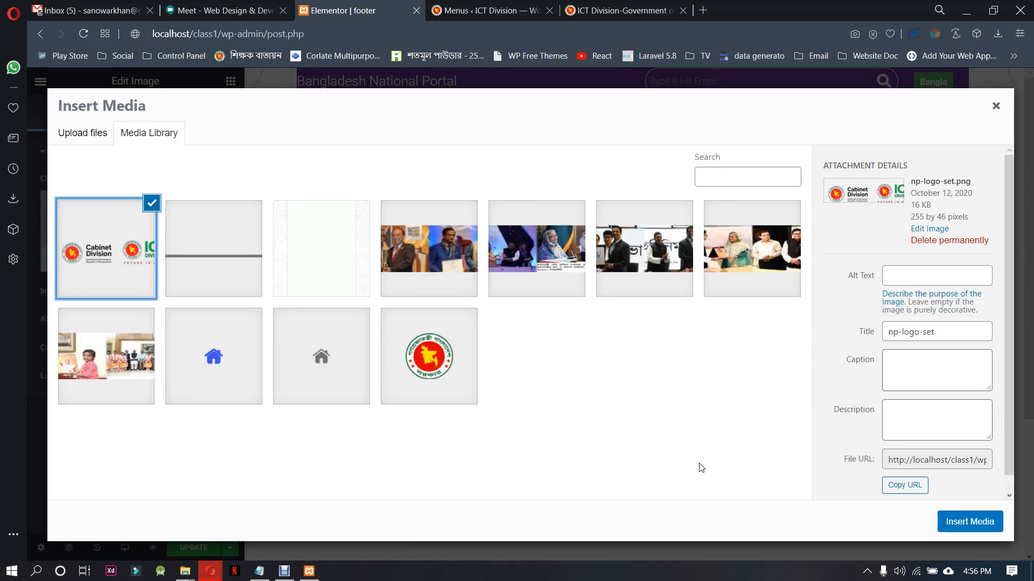
left_click(952, 530)
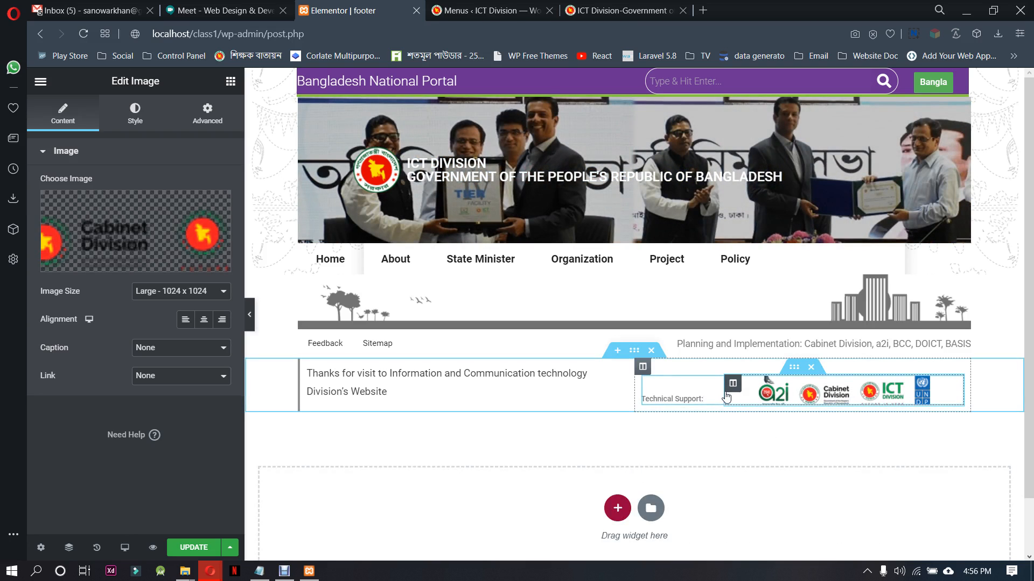
Widen the logo column slightly toward the "Technical Support:" label and centre-align the logo image
left_click_drag(725, 385, 709, 389)
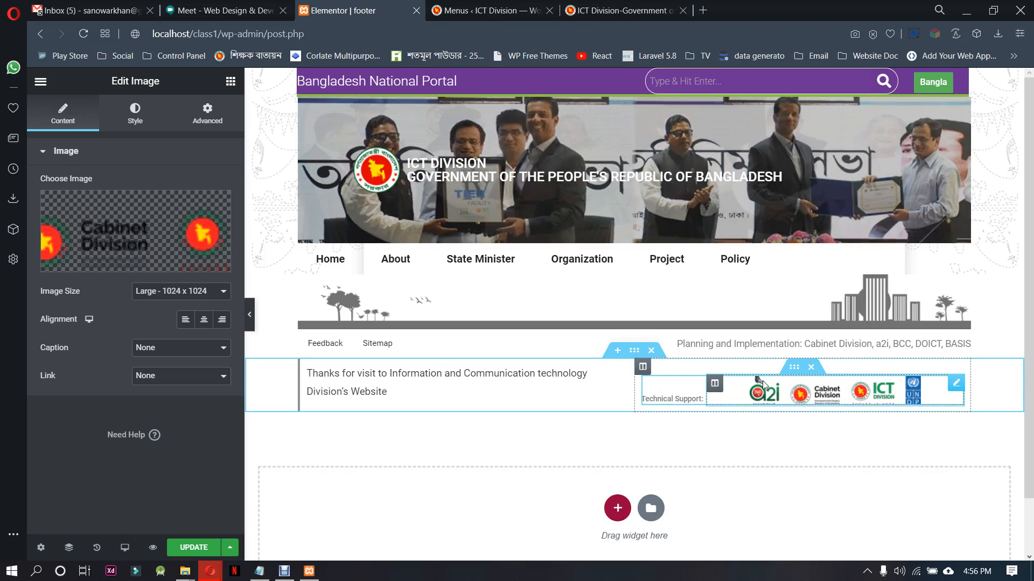
left_click(185, 320)
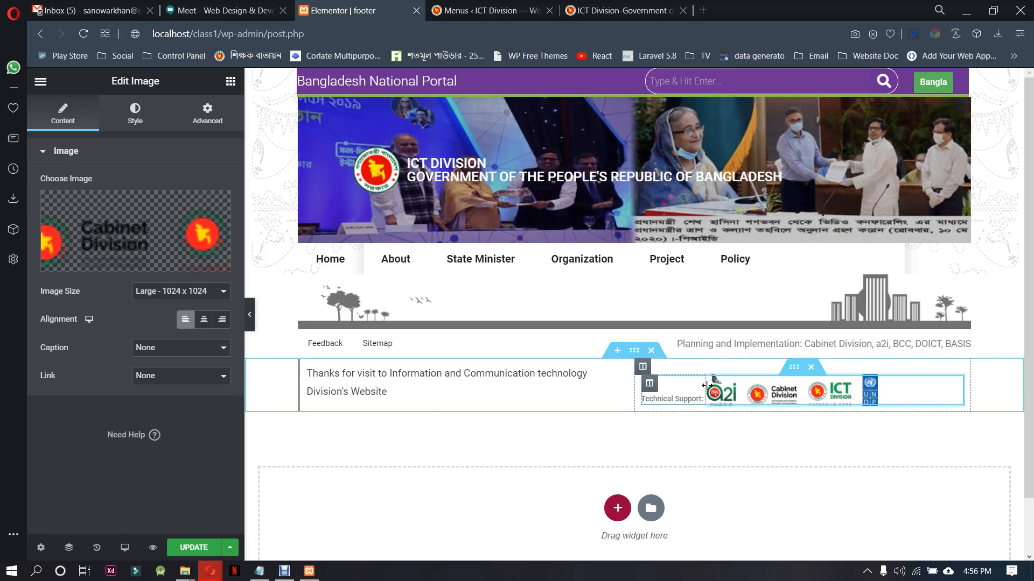
mouse_move(704, 391)
left_mouse_down()
mouse_move(764, 387)
mouse_move(700, 389)
mouse_move(709, 389)
left_mouse_up()
left_click(208, 325)
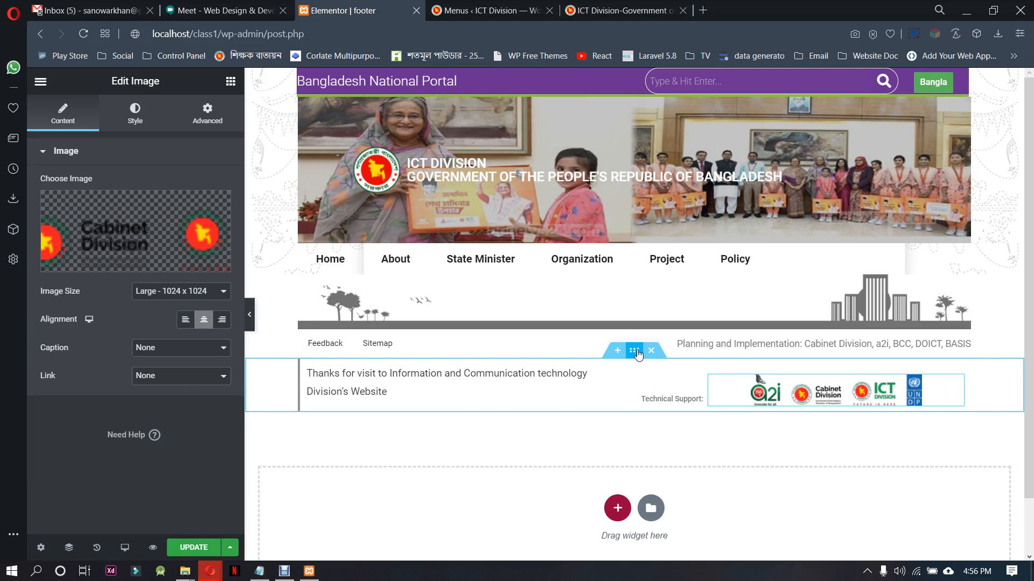
Set the columns gap of the section holding the thanks text and logos to No Gap
left_click(634, 351)
left_click(177, 239)
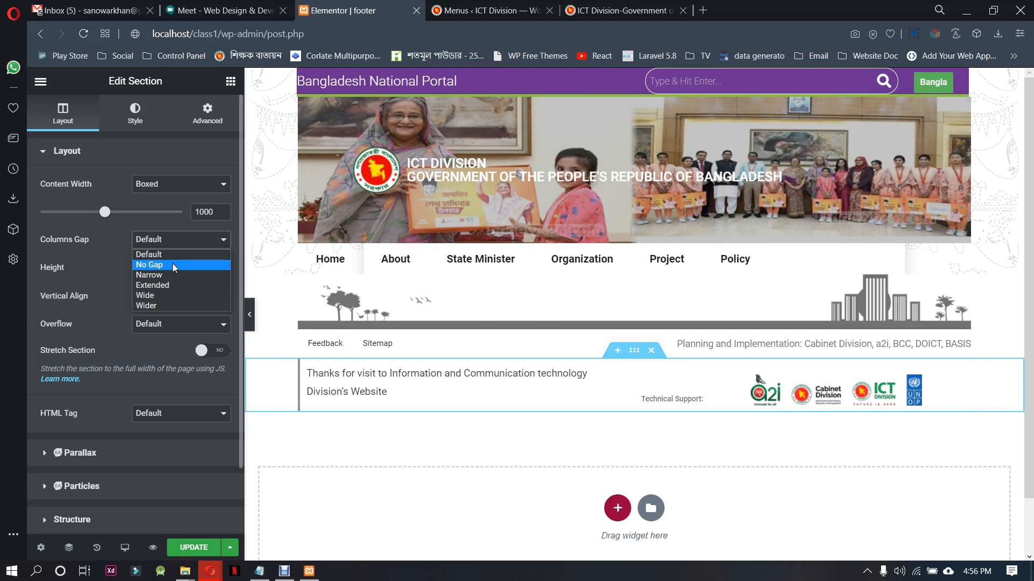
left_click(172, 264)
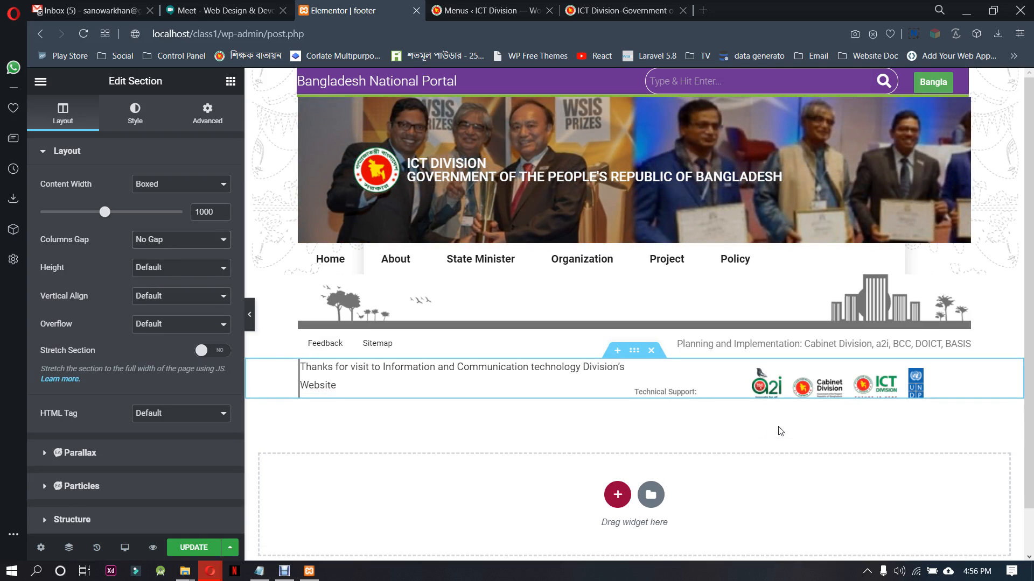
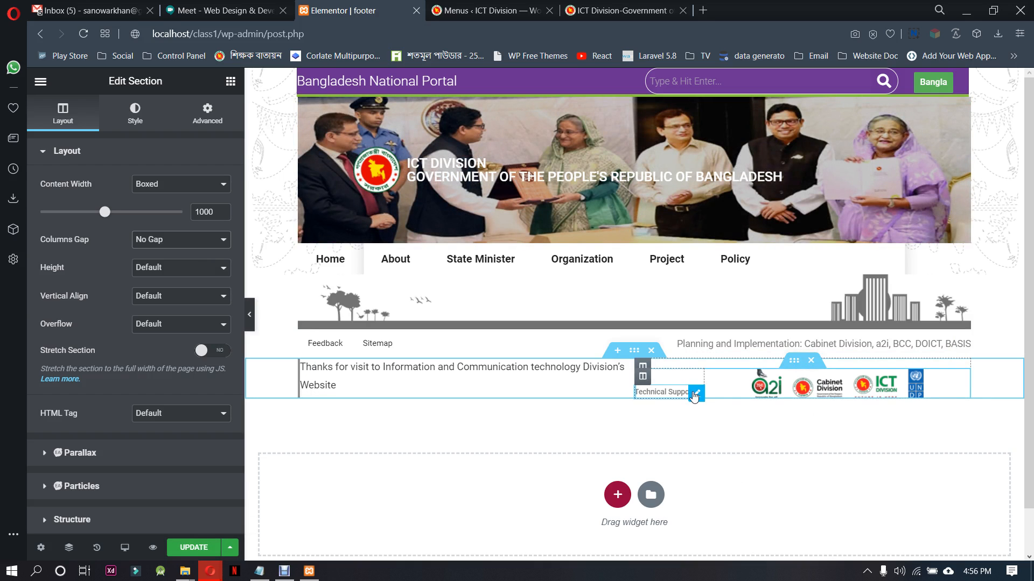
Try right alignment on the footer's "Technical Support:" text and clear it again
left_click(695, 397)
left_click(203, 184)
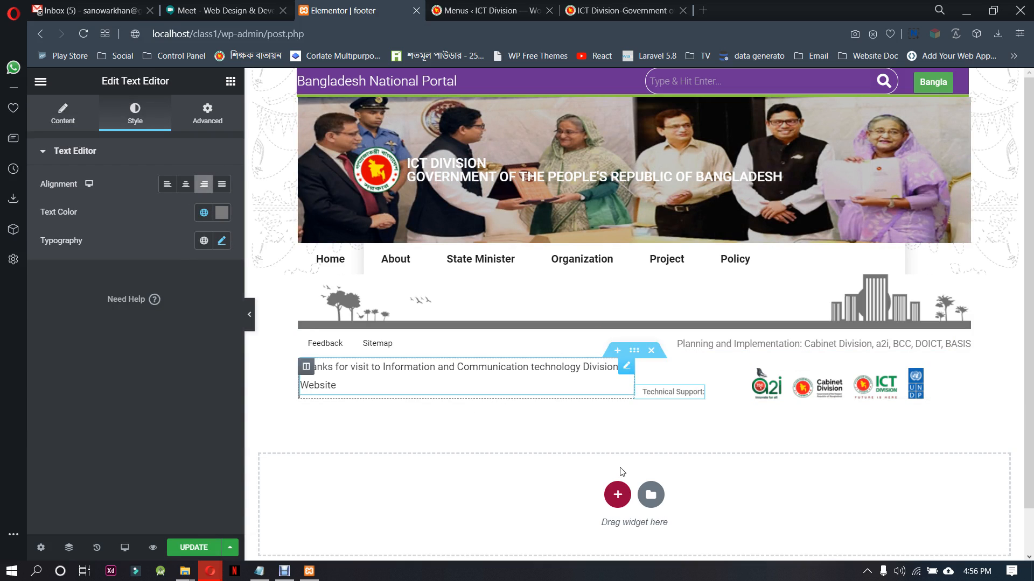
left_click(204, 184)
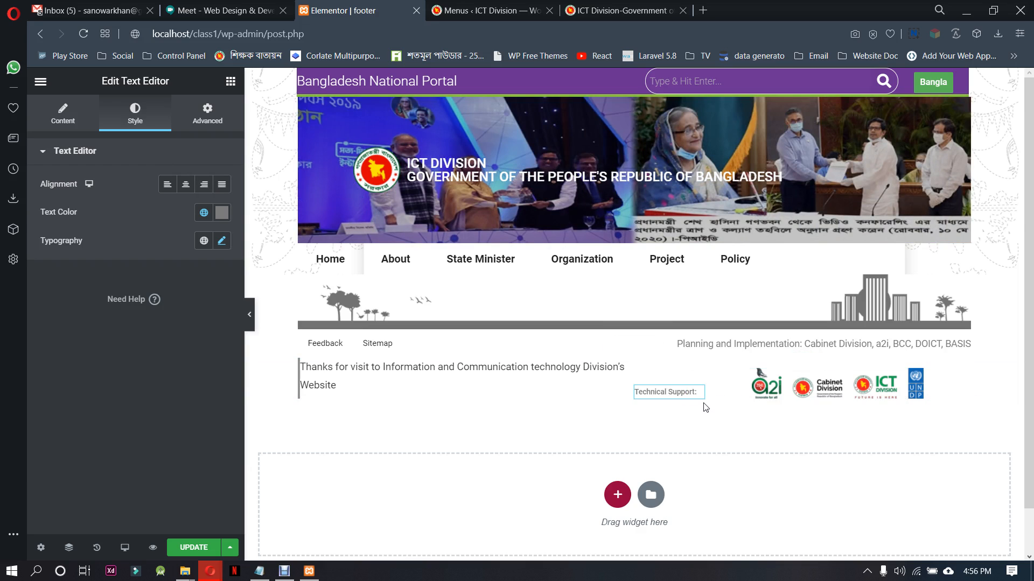
Compare the partner logos image with the footer on ictd.gov.bd and align the image to the right
left_click(775, 395)
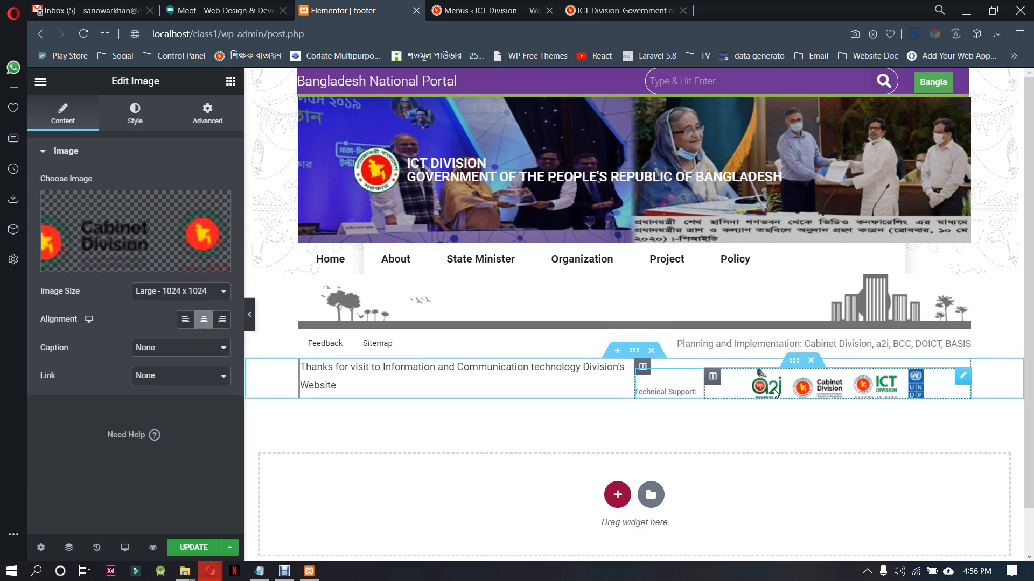
left_click(619, 10)
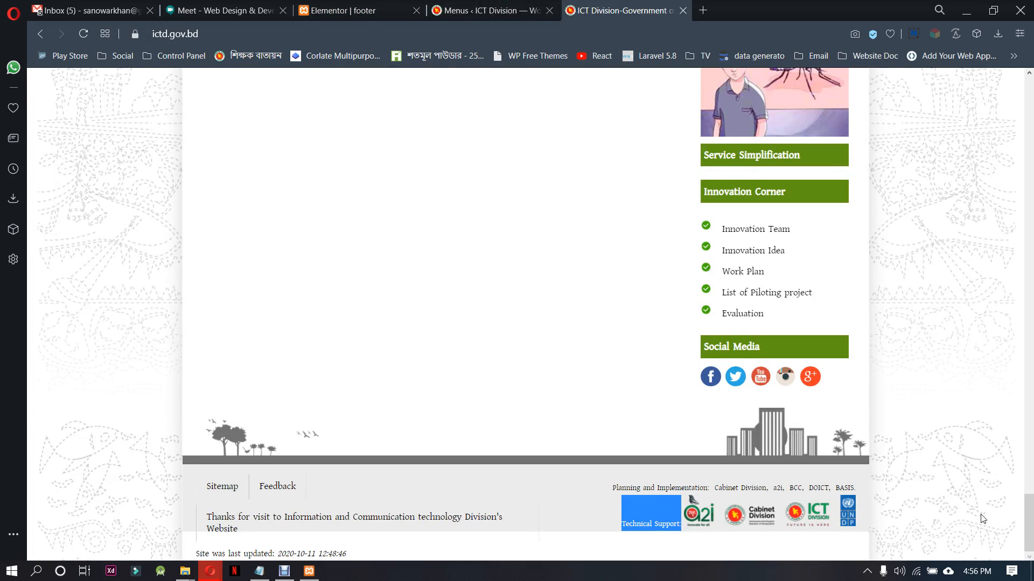
left_click(531, 507)
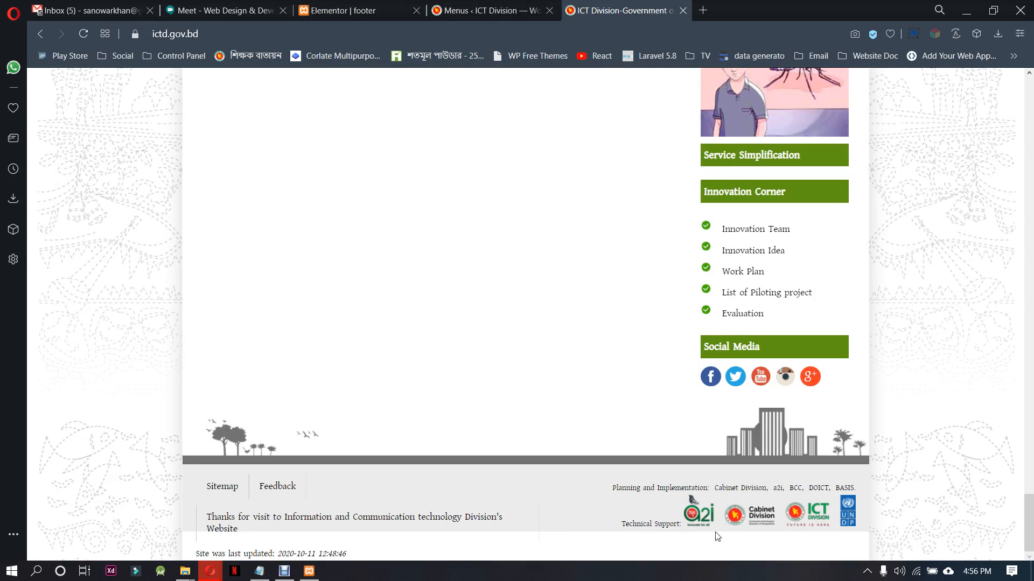
left_click(503, 6)
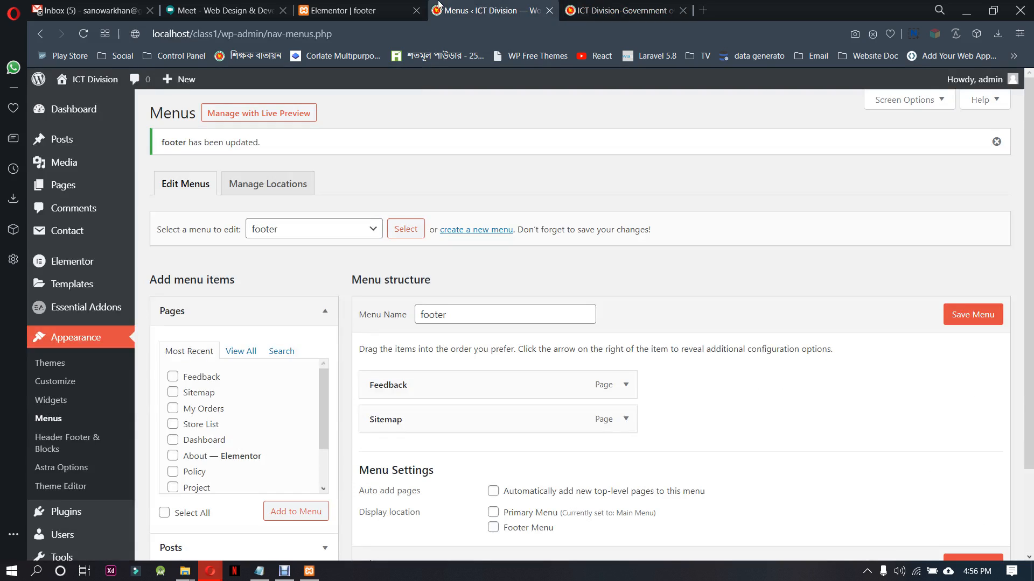
left_click(335, 4)
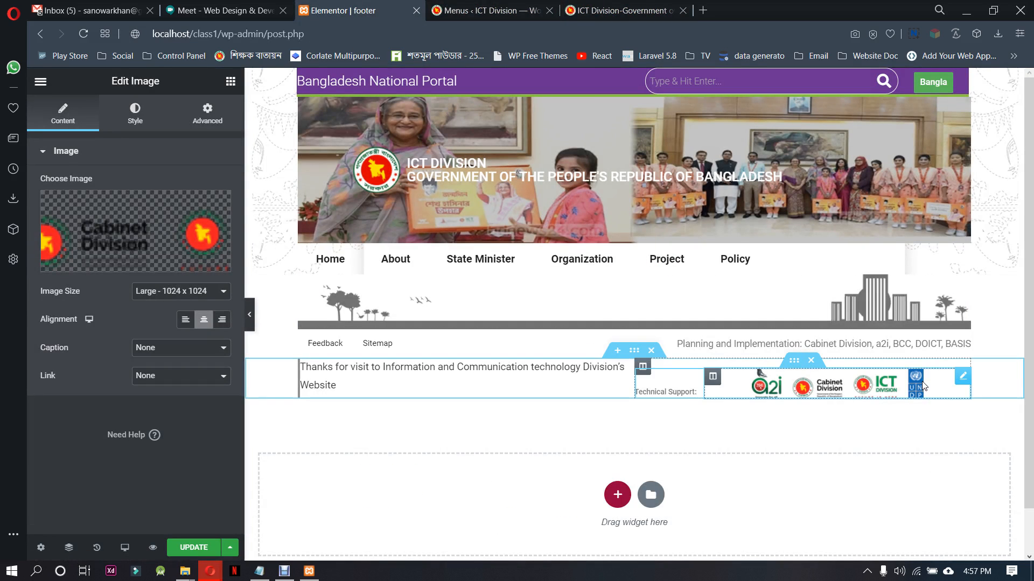
left_click(221, 320)
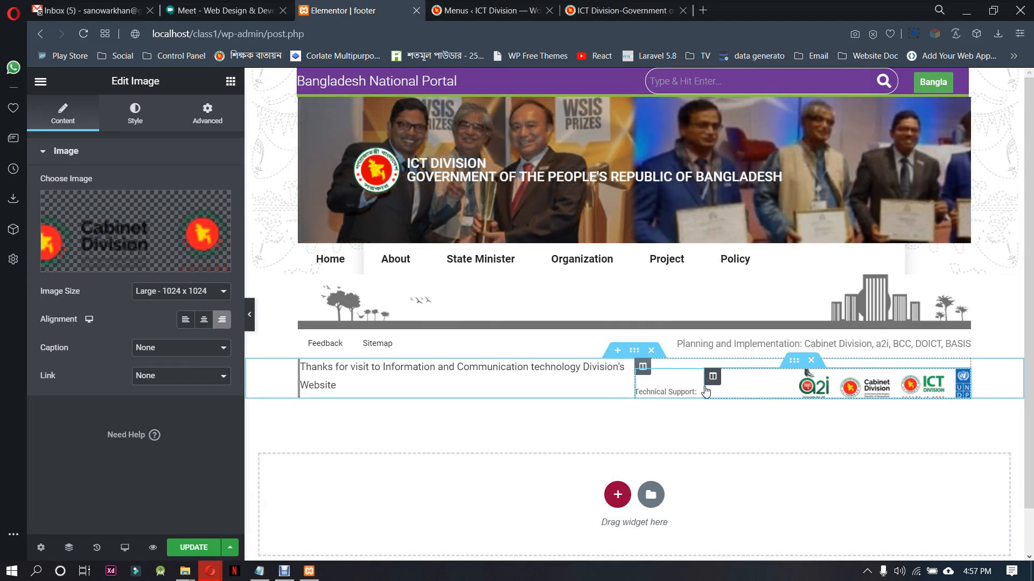
Widen the thank-you text column to about 62.7% and fit the inner Technical Support and logo columns into the remaining width
left_click_drag(716, 389, 783, 383)
left_click_drag(633, 385, 688, 383)
left_click_drag(810, 380, 769, 385)
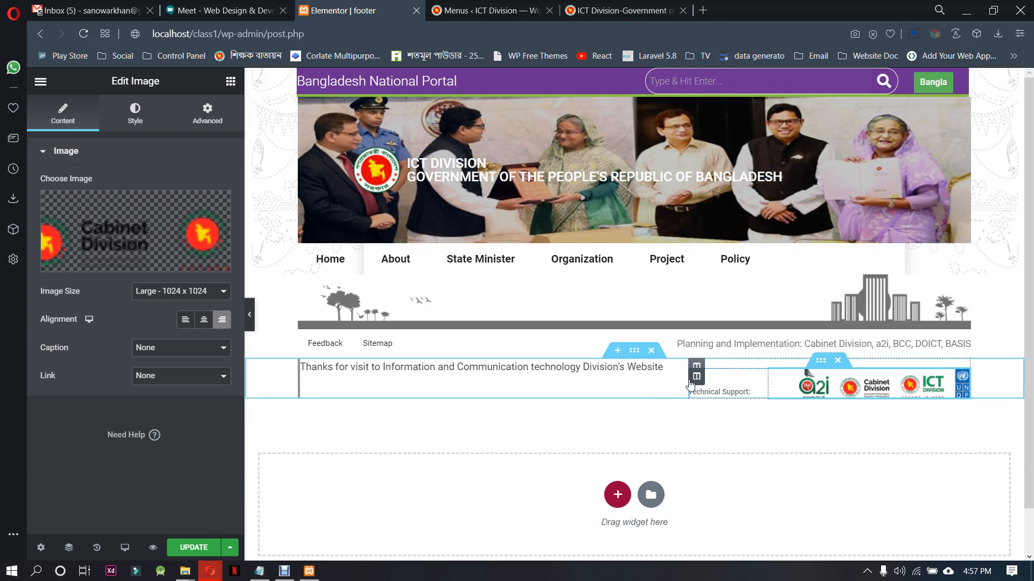
left_click_drag(690, 383, 722, 389)
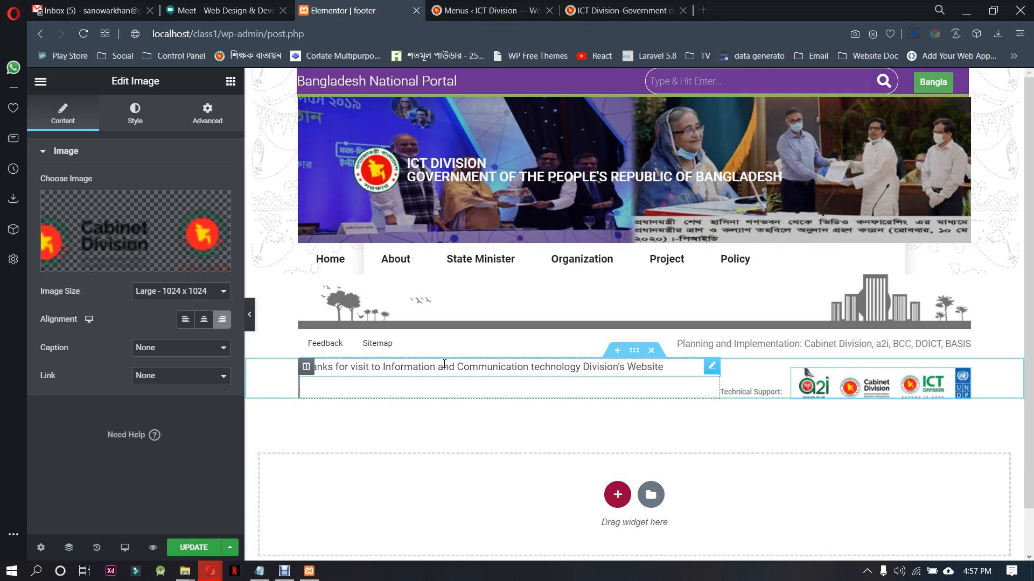
Set the vertical alignment of the thank-you text column to Middle
left_click(325, 386)
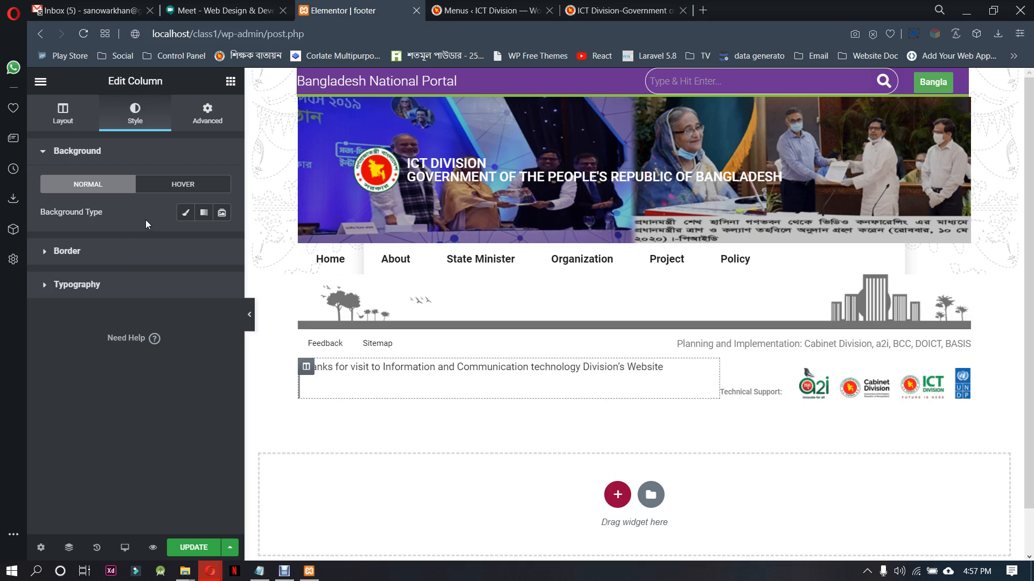
left_click(80, 119)
left_click(188, 214)
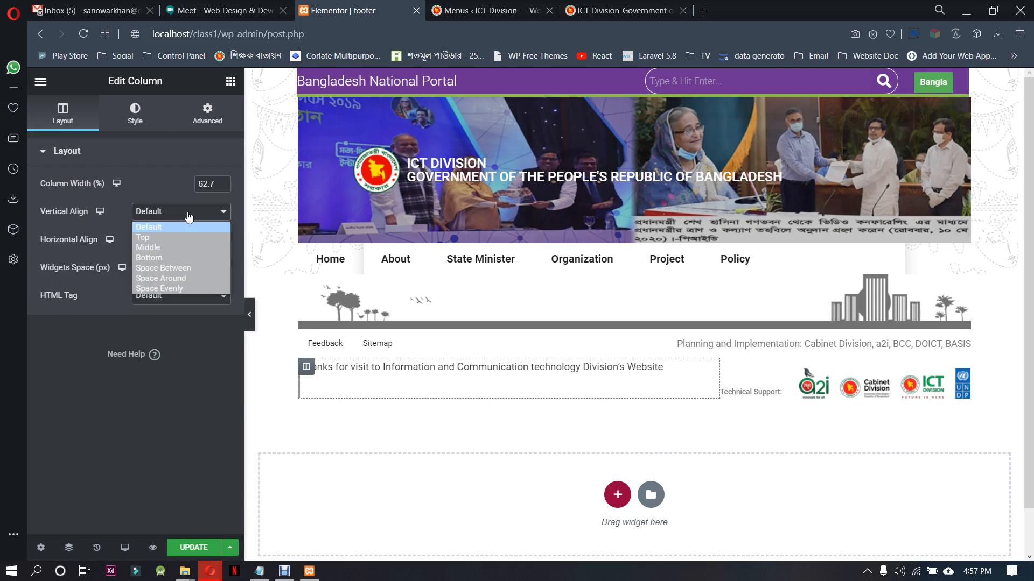
left_click(179, 251)
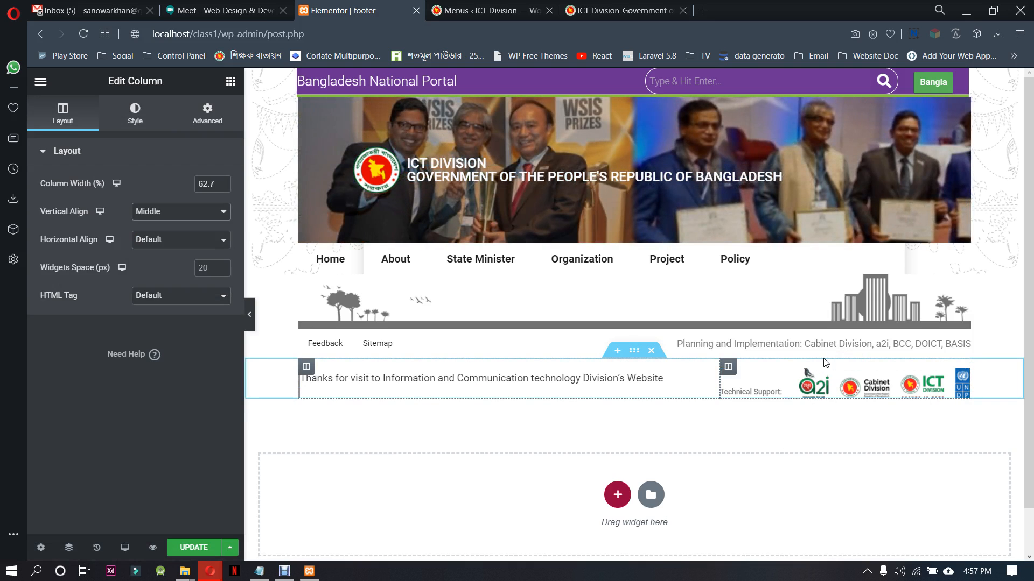
Check the vertical alignment setting of the column that holds the technical support text and logos
left_click(729, 367)
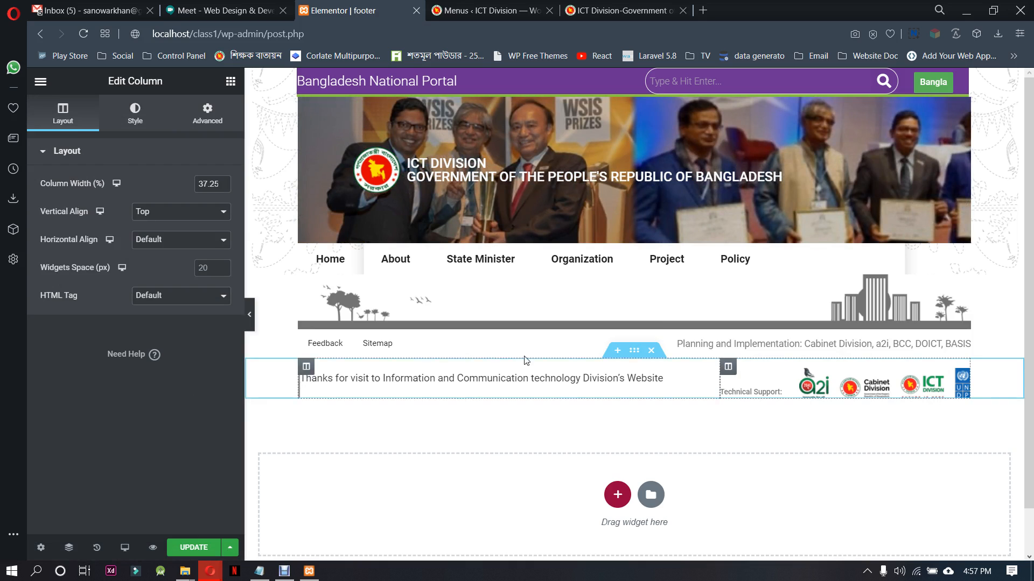
left_click(162, 214)
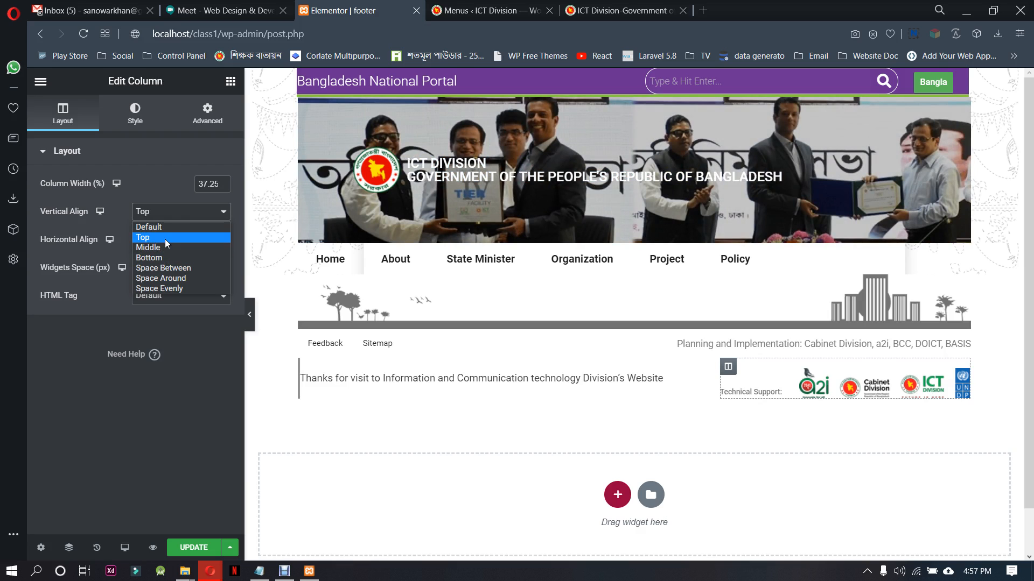
left_click(165, 237)
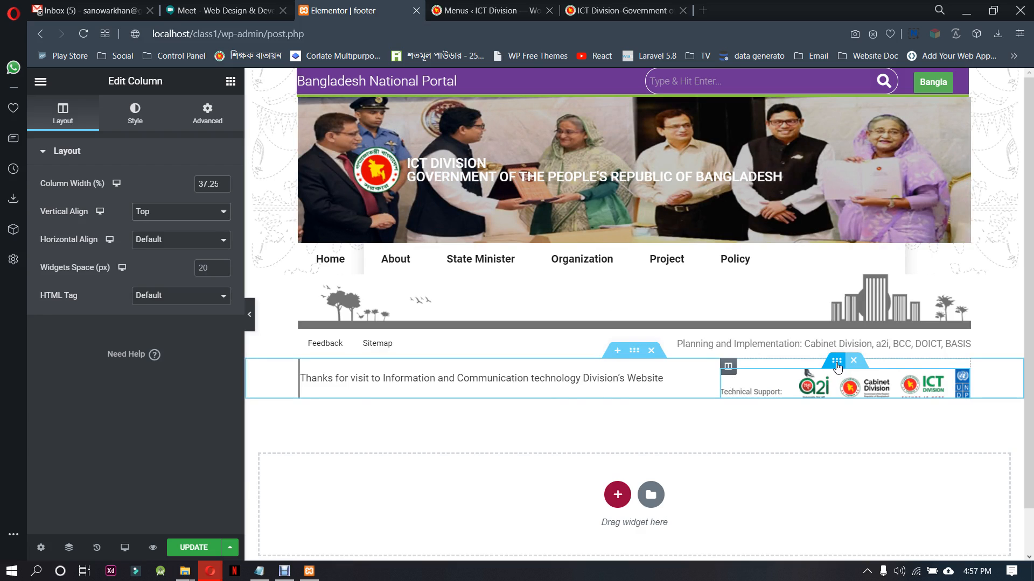
Unlink the margins of the technical support inner section and set its top margin to -8 px
left_click(836, 361)
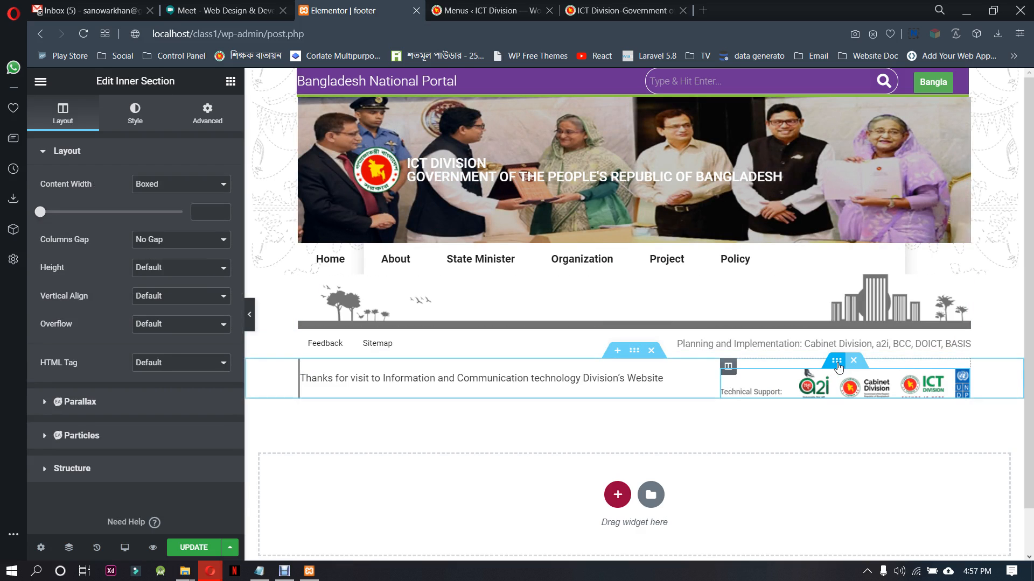
left_click(210, 119)
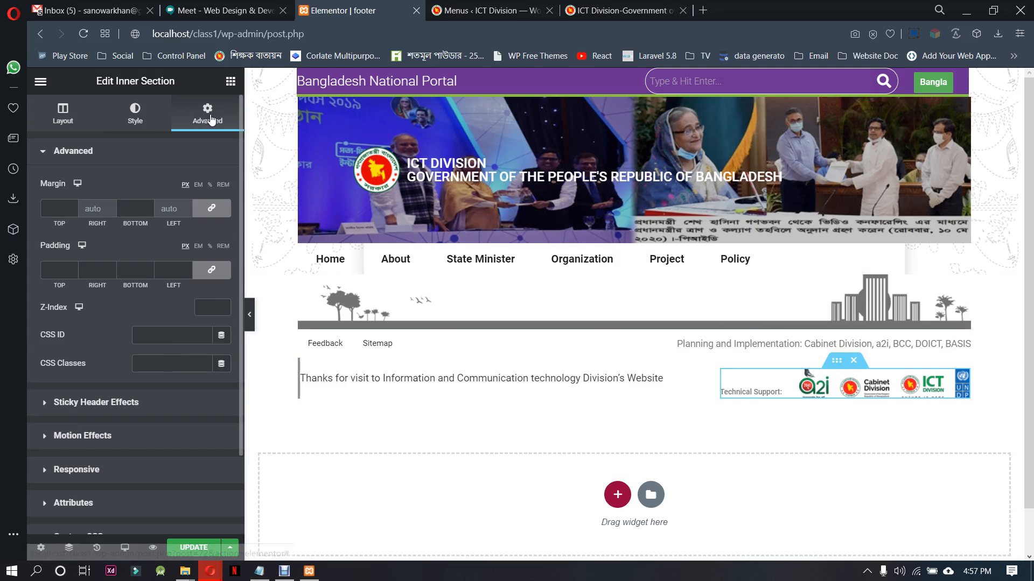
left_click(212, 208)
left_click(72, 213)
left_click(72, 212)
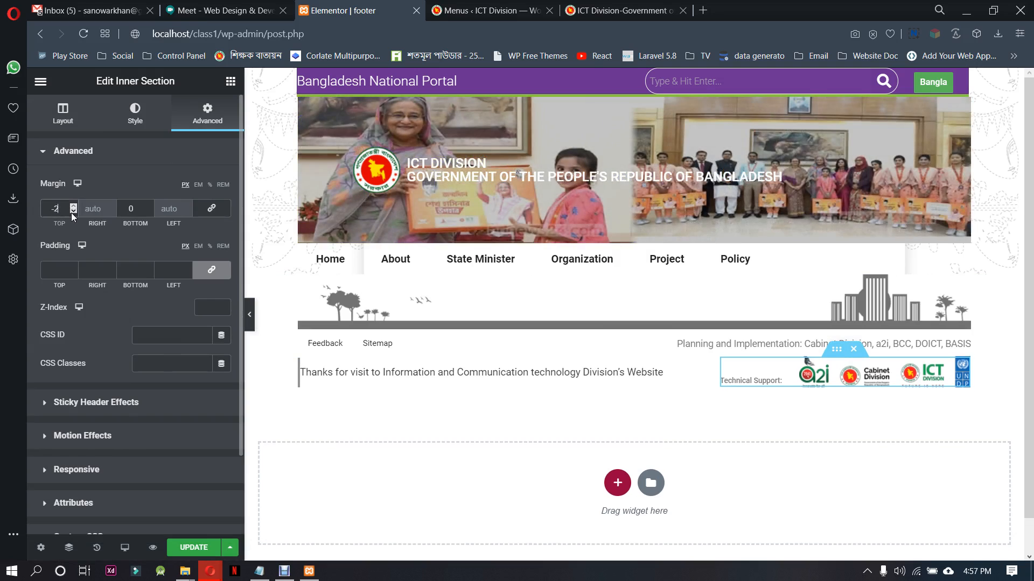
left_click(72, 213)
left_click(73, 213)
left_click(72, 213)
left_click(72, 213)
left_click(72, 213)
left_click(72, 212)
left_click(73, 212)
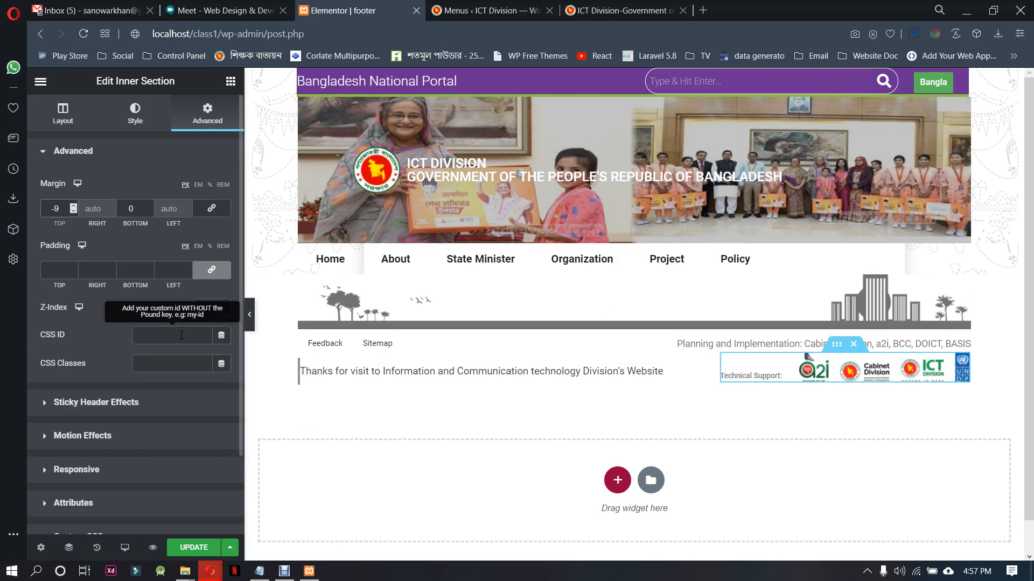
left_click(73, 205)
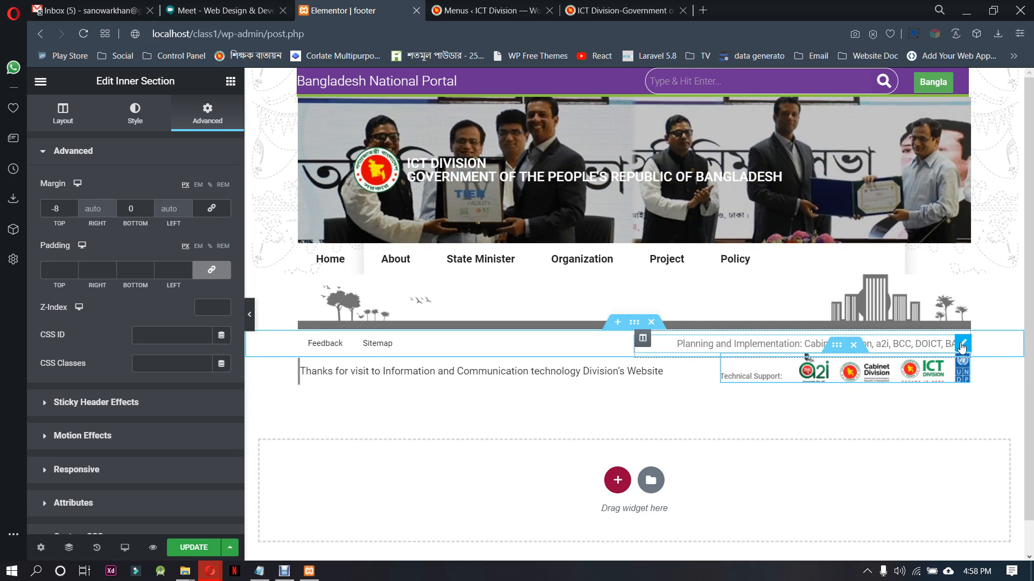
Set the font weight of the "Planning and Implementation" text to 500 and update the footer template
left_click(962, 345)
left_click(222, 240)
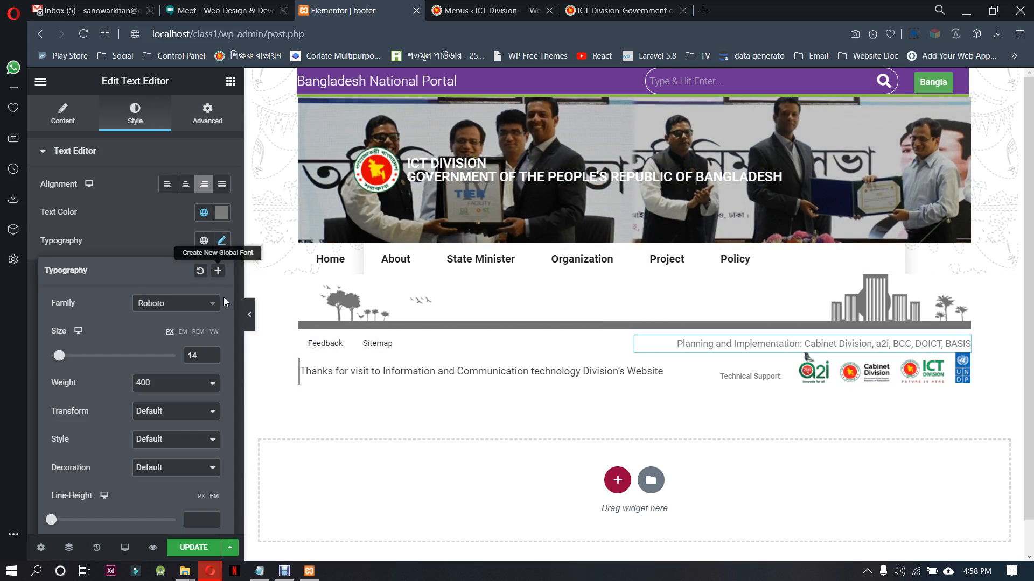
left_click(164, 383)
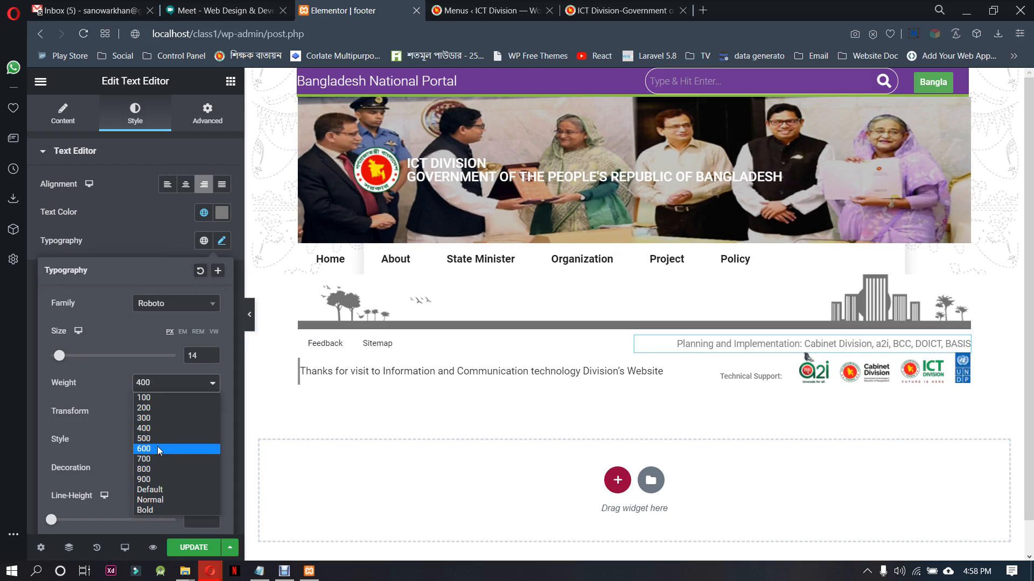
left_click(157, 449)
left_click(162, 415)
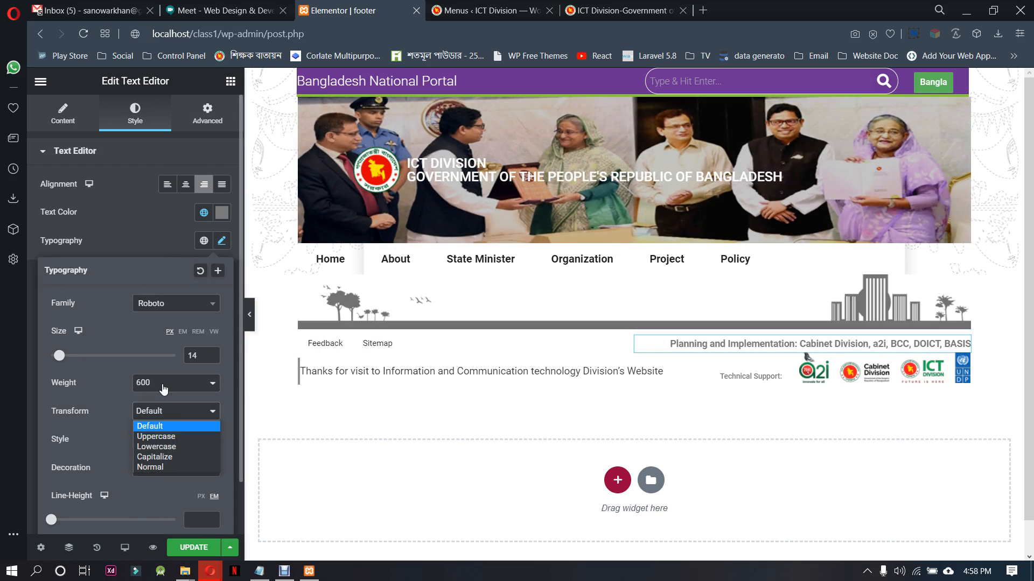
left_click(165, 383)
left_click(157, 438)
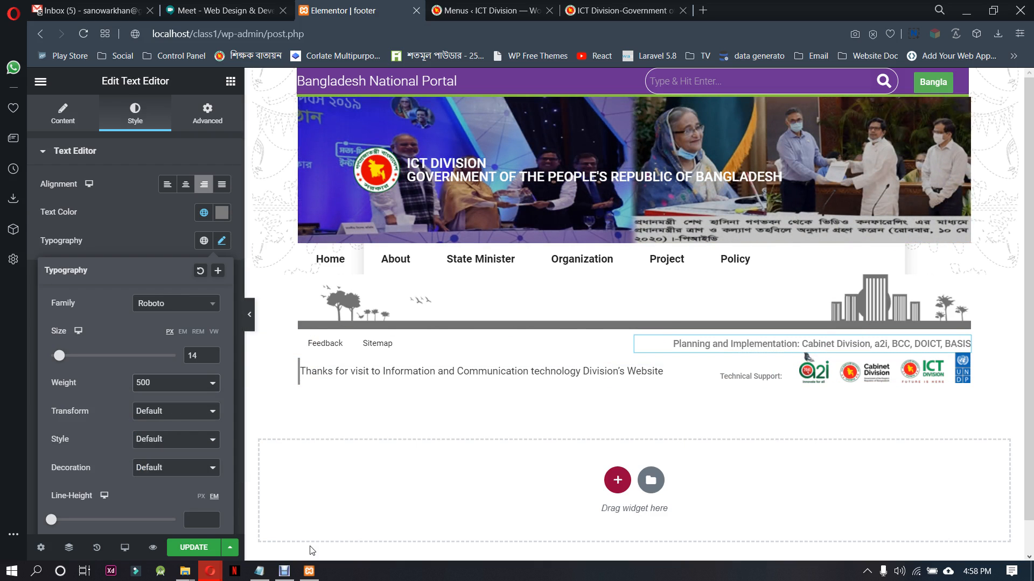
left_click(215, 554)
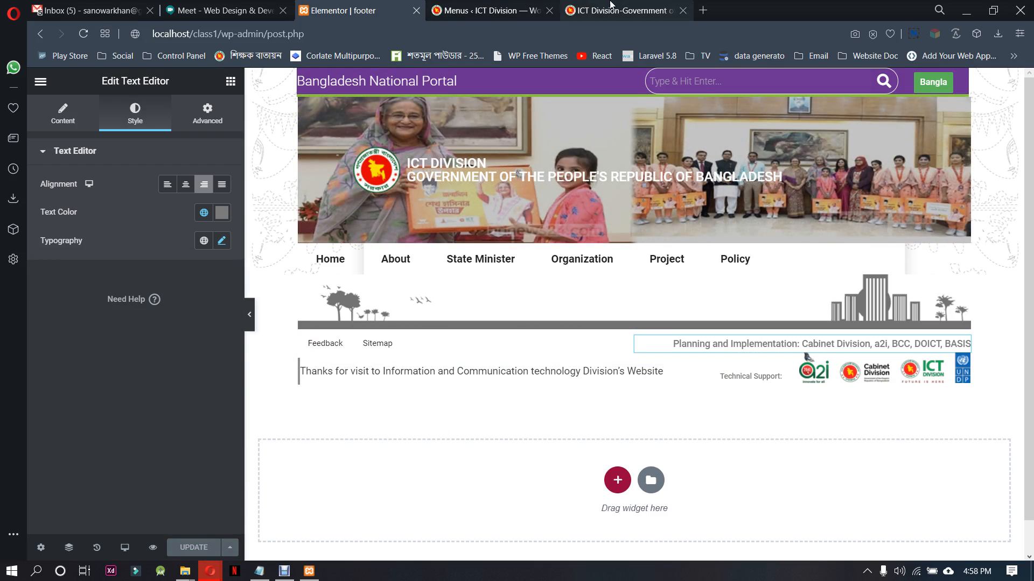
Open the local ICT Division site in a new tab and examine the updated footer at the page end
left_click(624, 10)
left_click(377, 10)
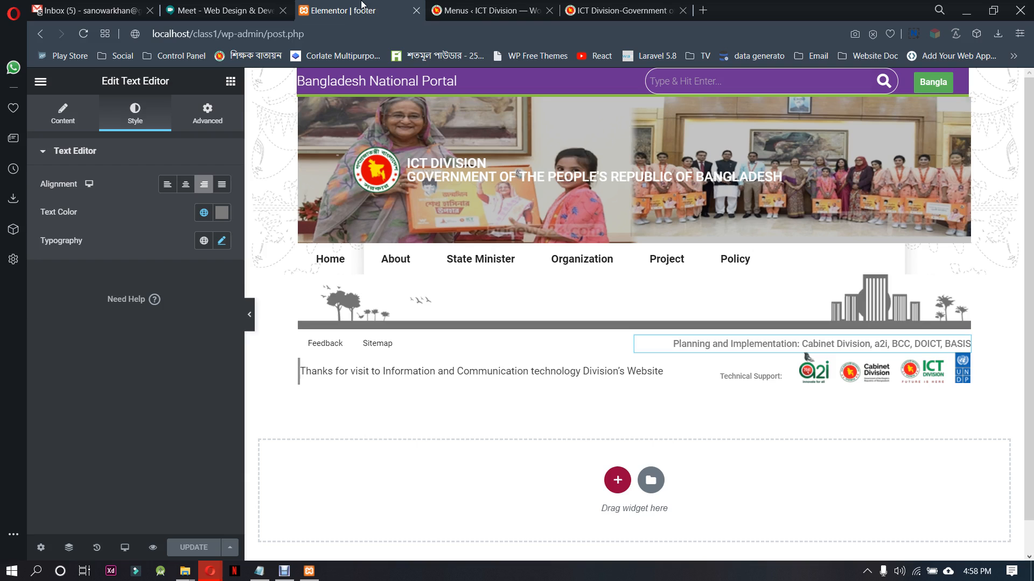
left_click(481, 10)
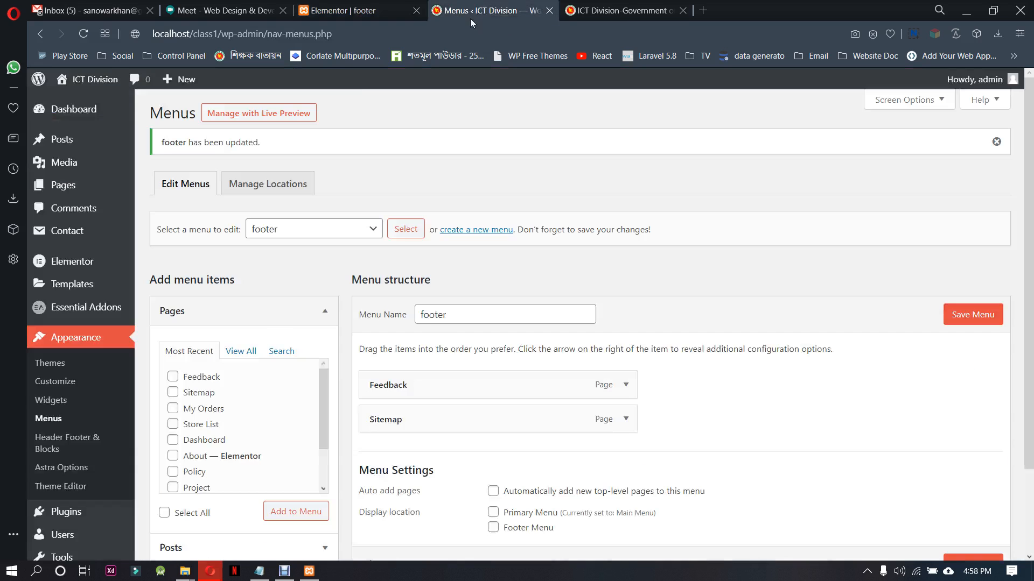
mouse_move(86, 88)
right_click(71, 106)
left_click(99, 111)
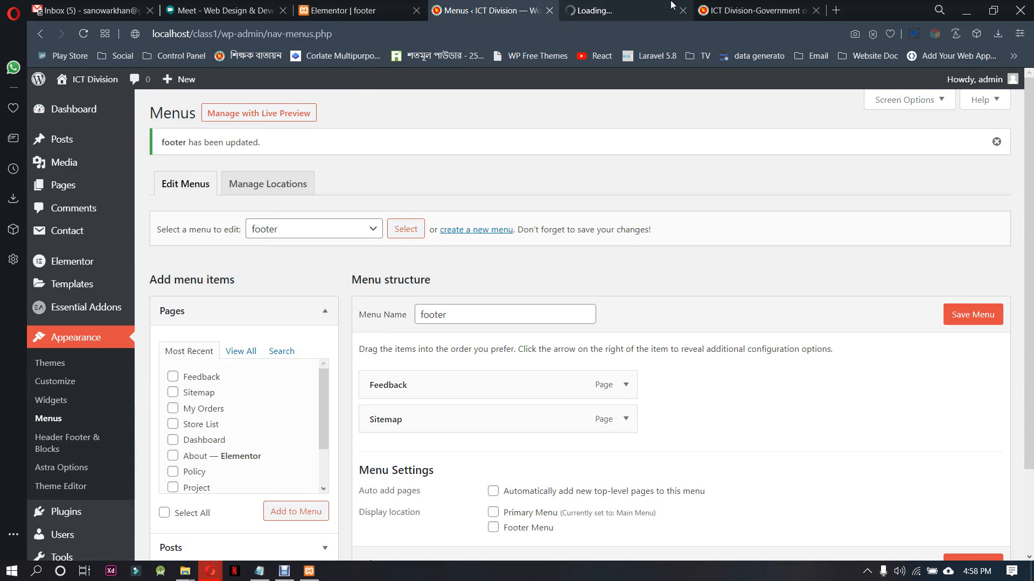
left_click(653, 6)
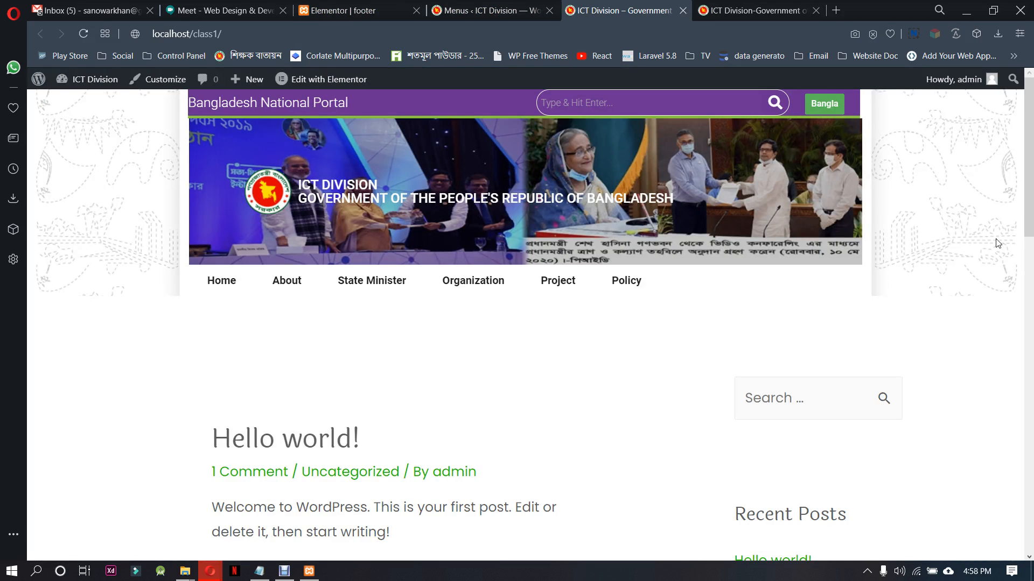
left_click_drag(1032, 149, 1032, 511)
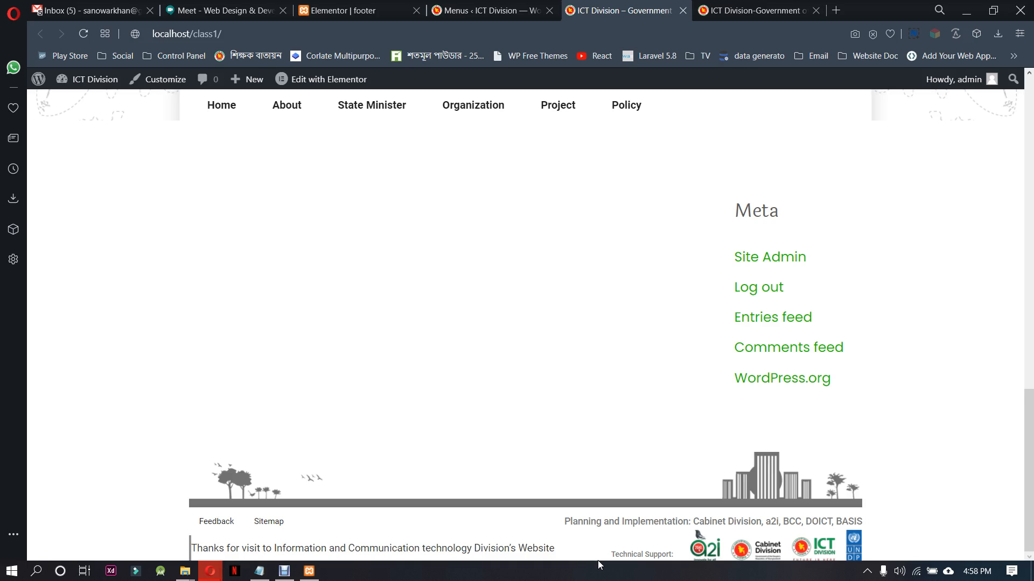
Unlink the margins of the section with the thank-you text and logos, set its bottom margin to 40 px, and update the footer template
left_click(350, 11)
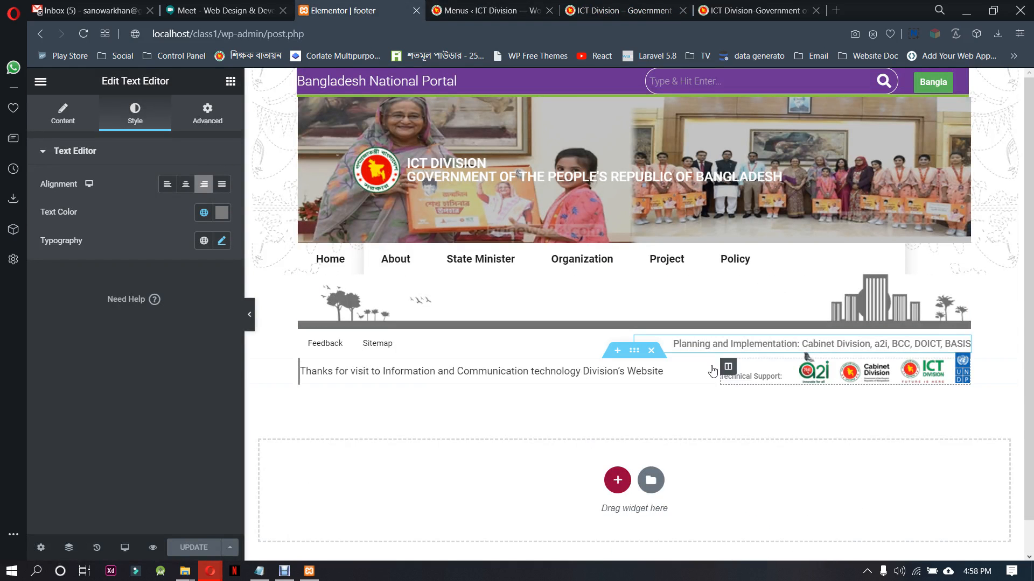
left_click(635, 351)
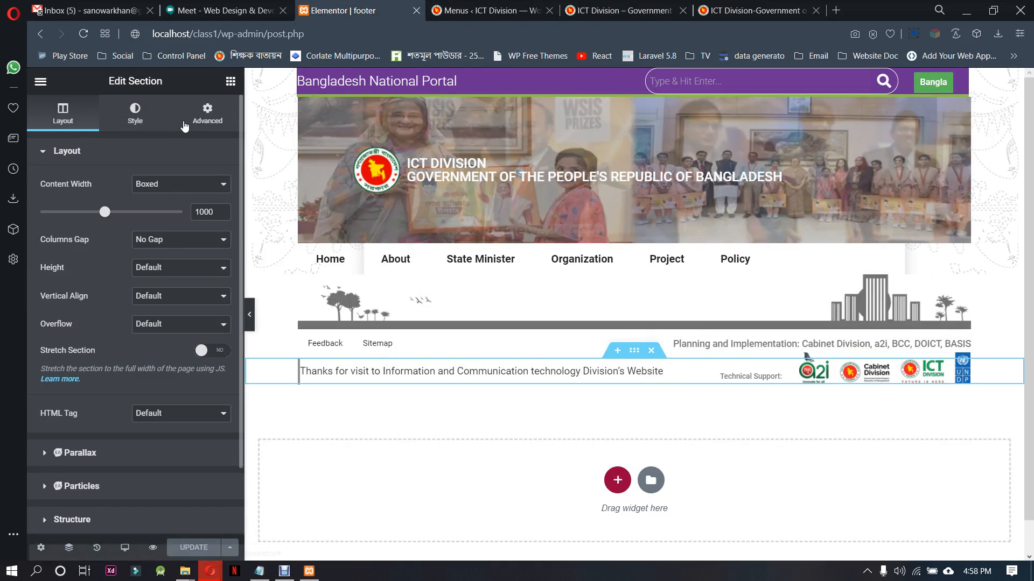
left_click(189, 118)
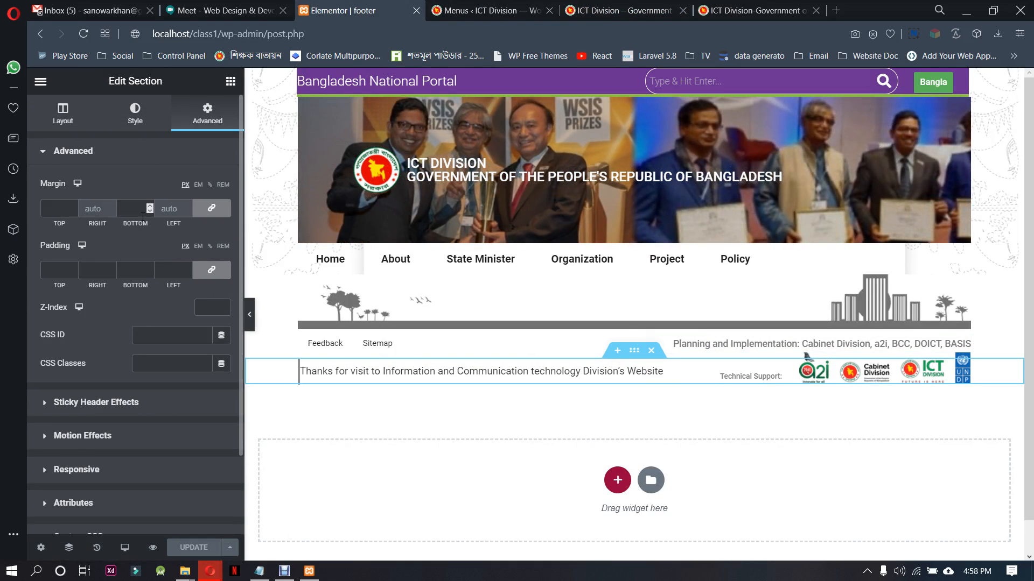
left_click(211, 208)
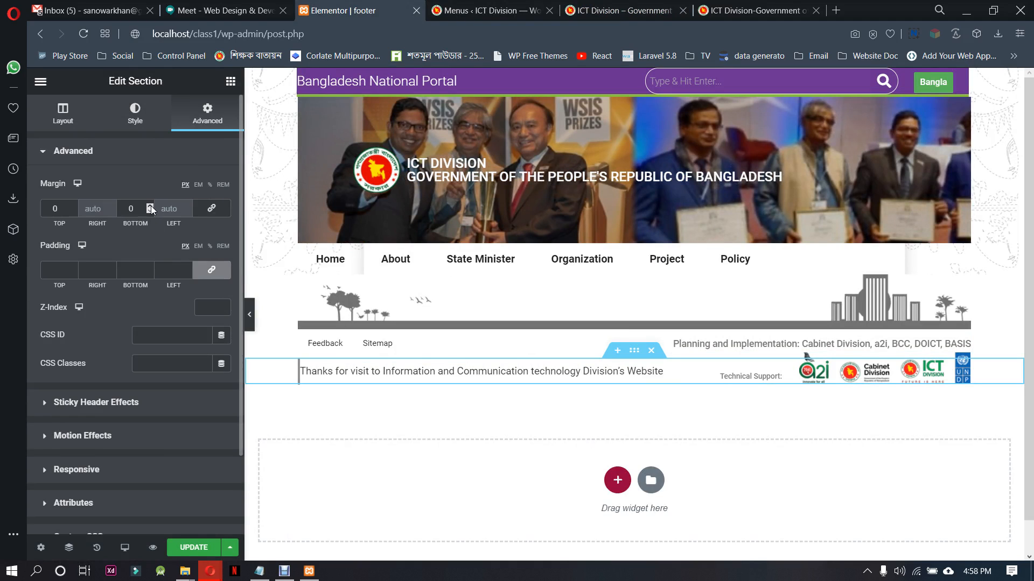
left_click(151, 207)
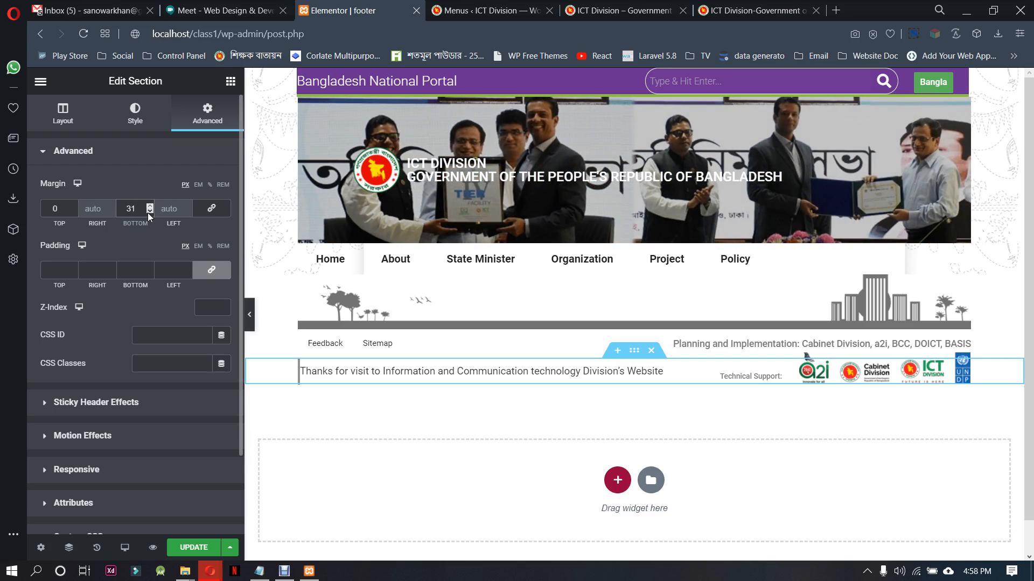
left_click(149, 206)
left_click(149, 212)
left_click(149, 211)
left_click(150, 211)
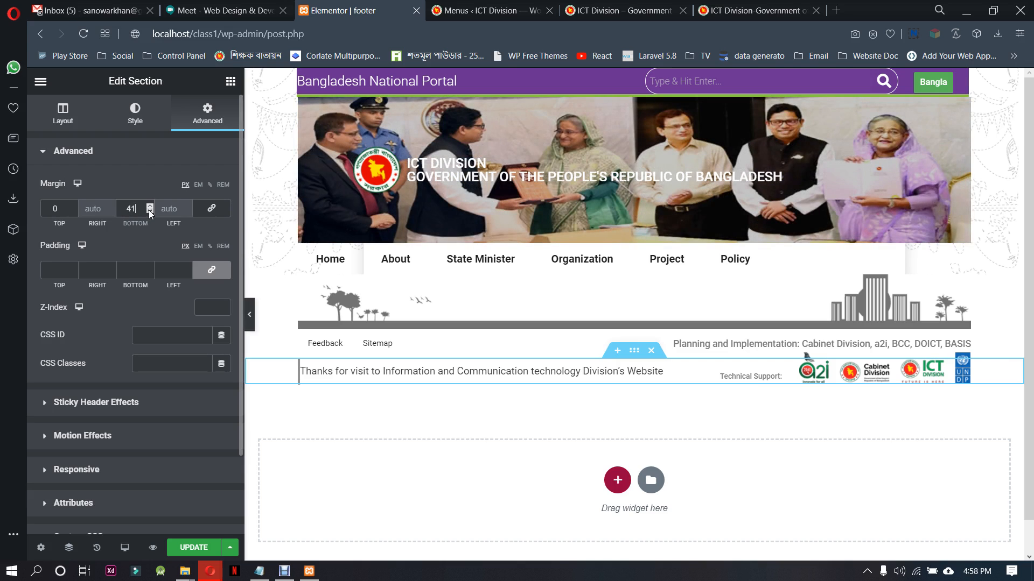
key("ctrl+s")
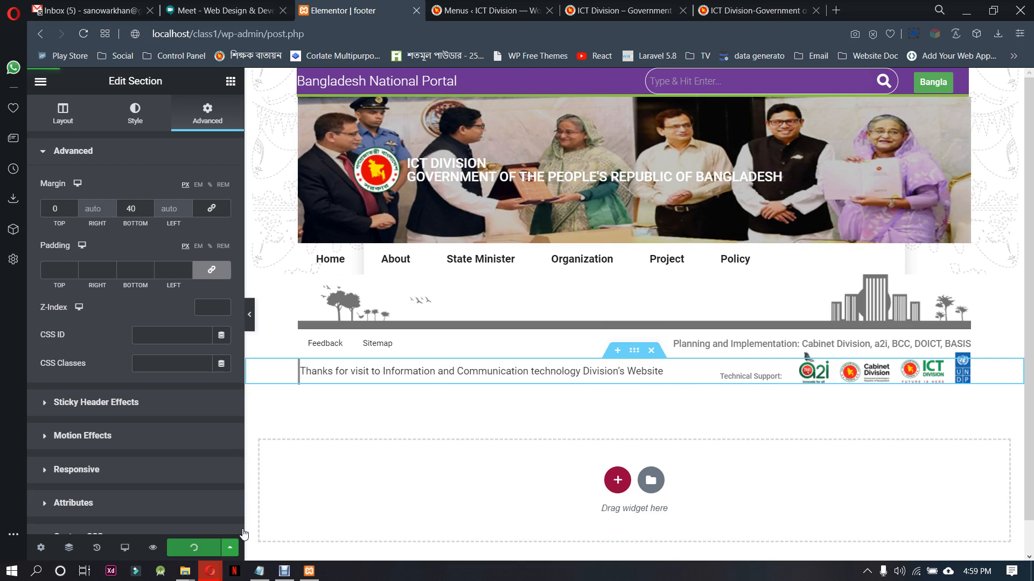
Reload the local ICT Division site and check the spacing below the footer and the rest of the page
left_click(623, 7)
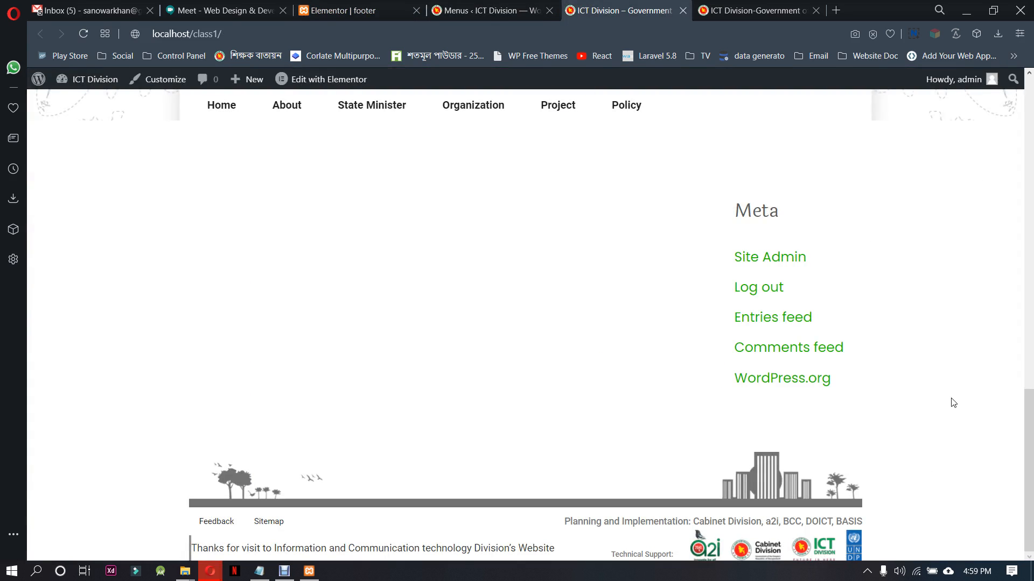
right_click(956, 308)
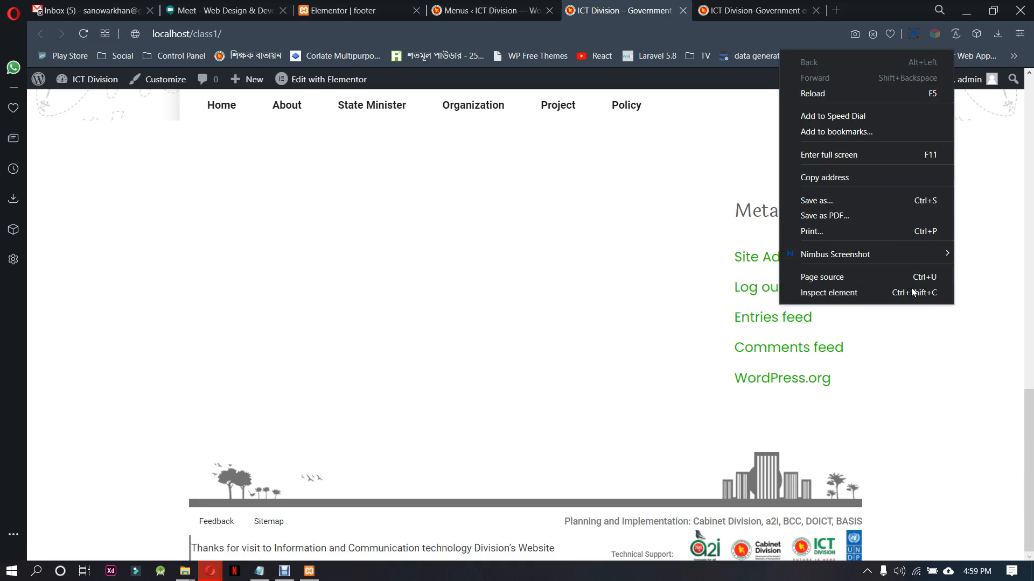
left_click(837, 95)
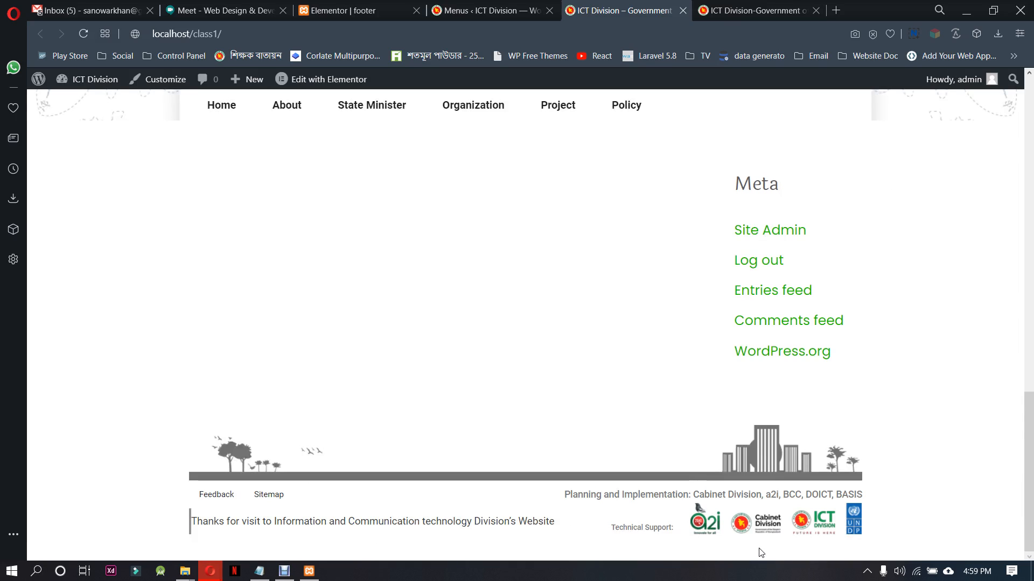
scroll(735, 479, "up", 15)
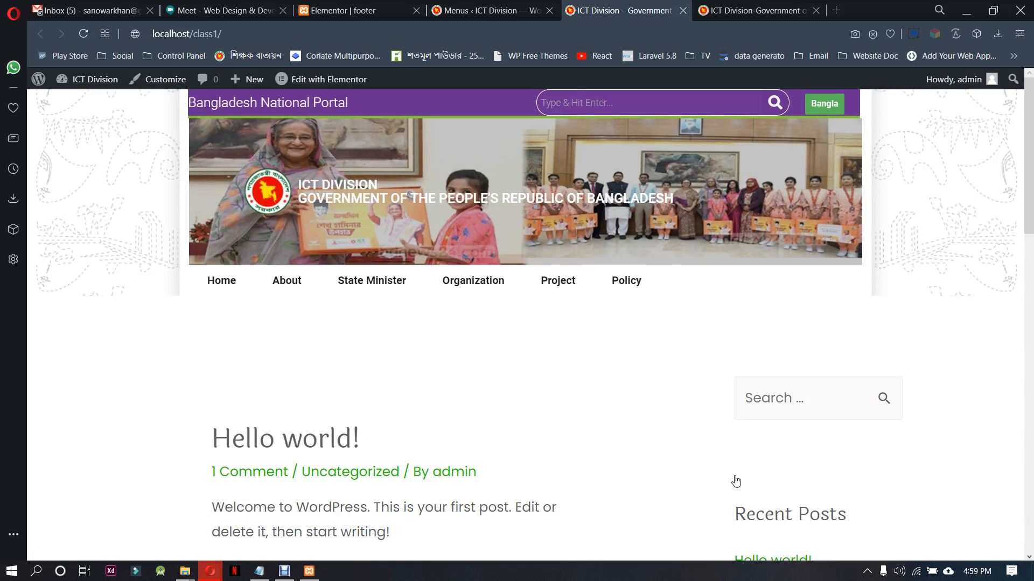
scroll(736, 481, "down", 4)
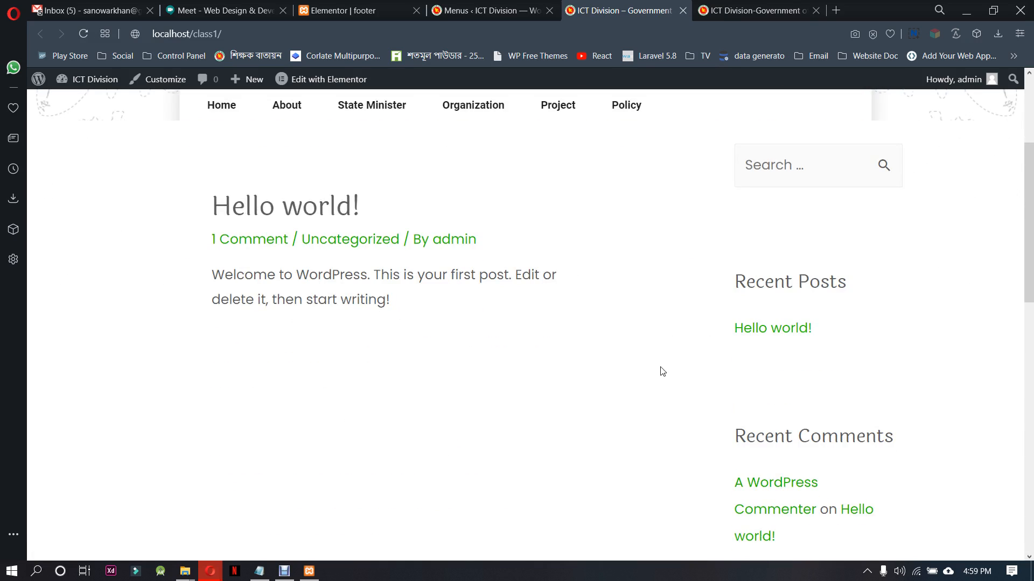
scroll(644, 427, "down", 12)
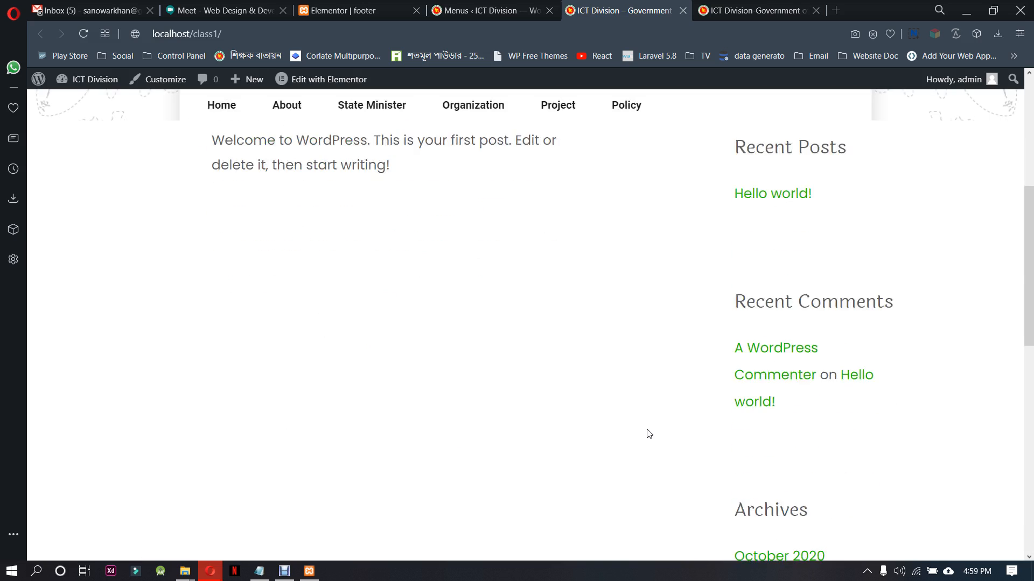
scroll(648, 434, "up", 12)
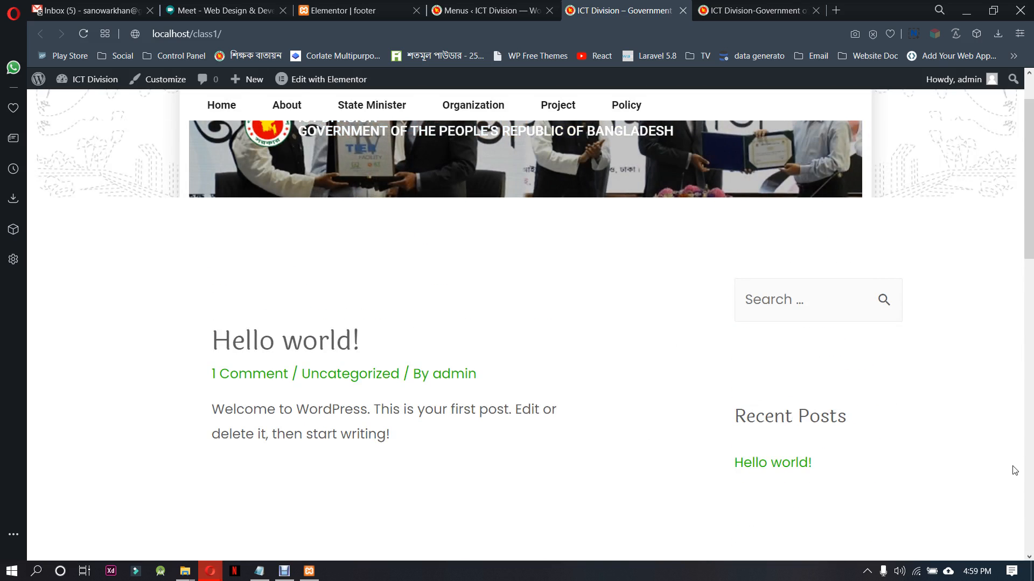
left_click(977, 572)
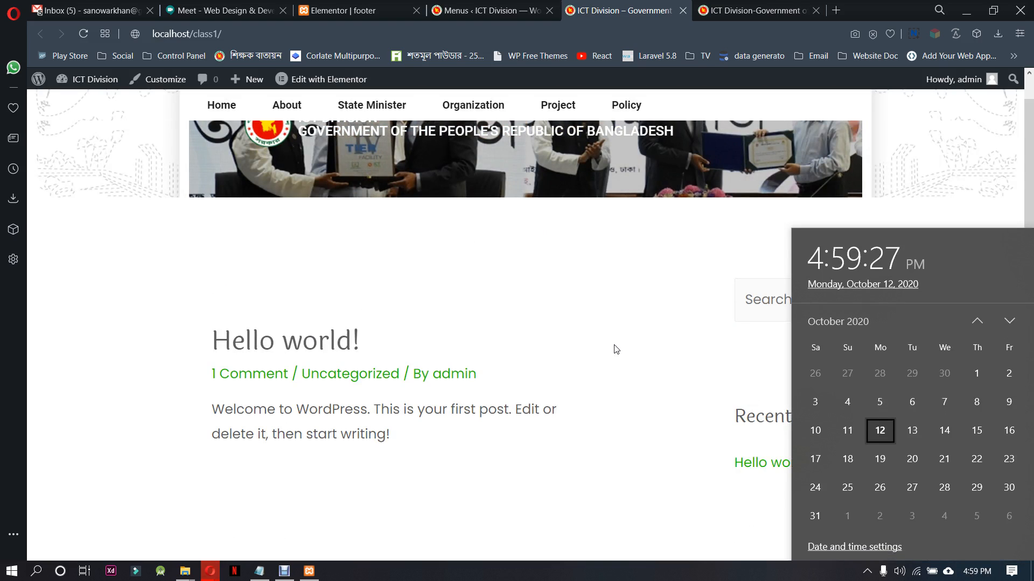
left_click(595, 353)
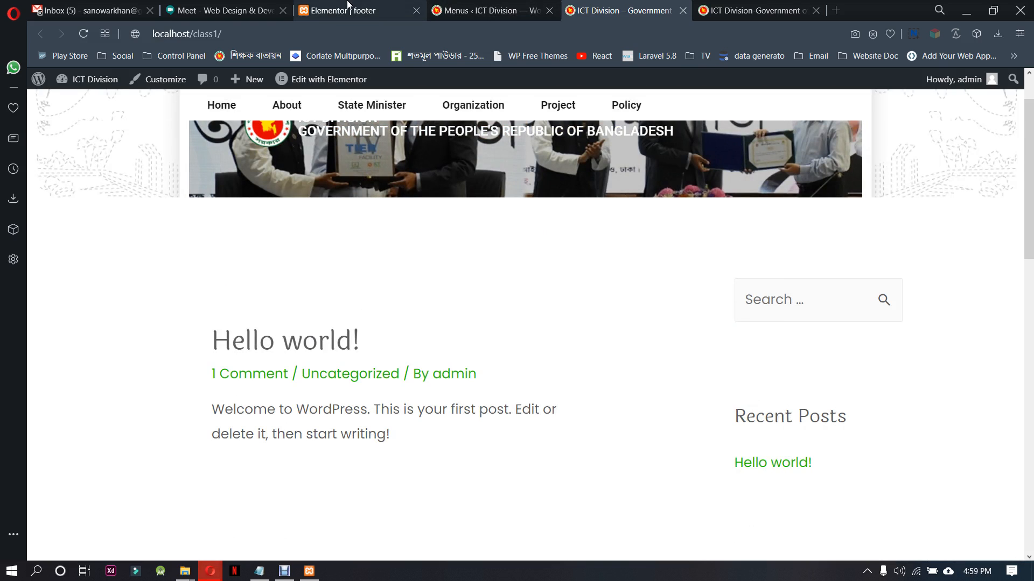
left_click(89, 6)
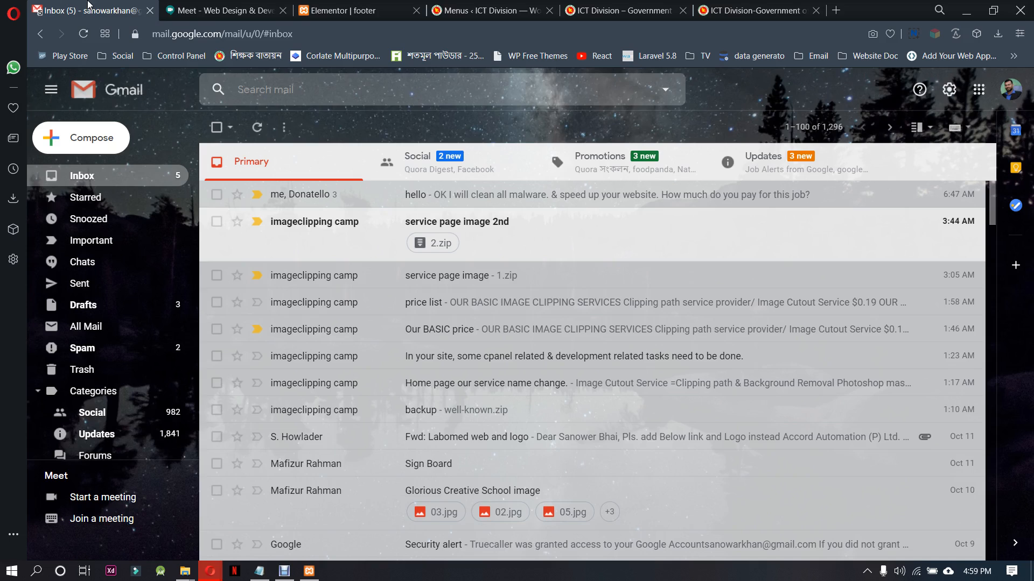
left_click(191, 8)
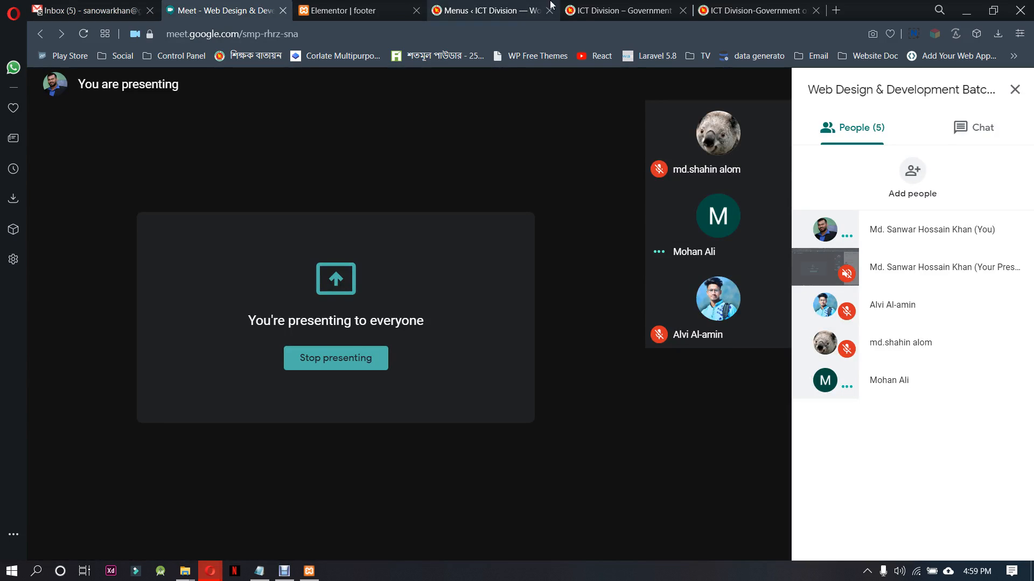
left_click(609, 7)
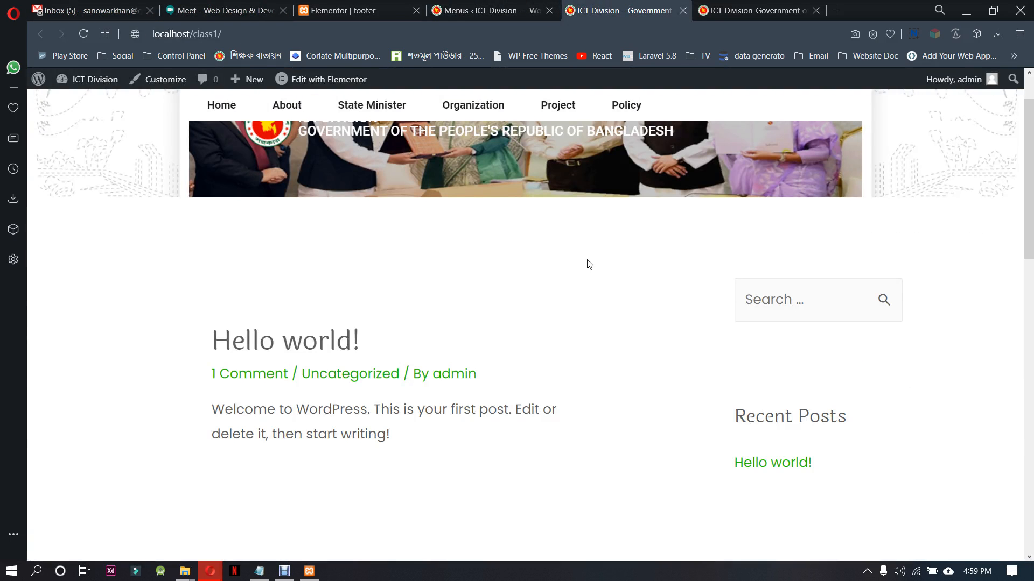
scroll(609, 418, "up", 2)
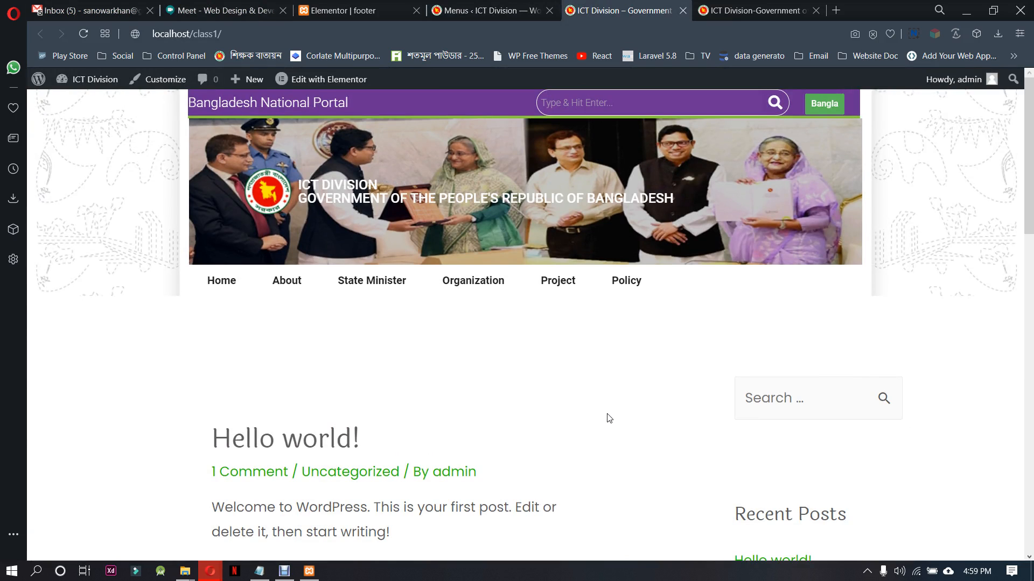
scroll(607, 430, "down", 3)
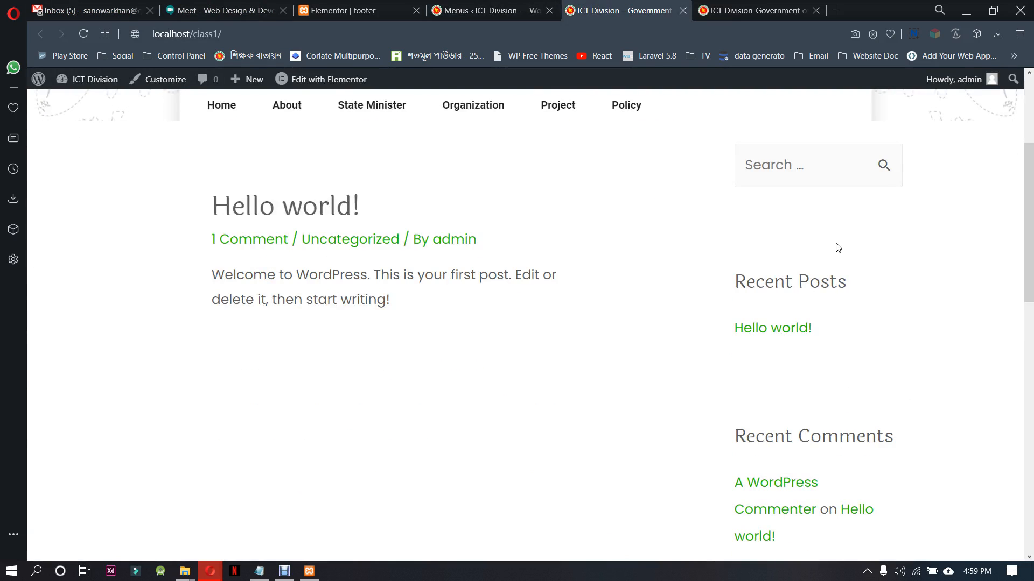
Examine the reference site ictd.gov.bd from its header through the content blocks and sidebar to its footer
left_click(764, 6)
scroll(800, 398, "up", 20)
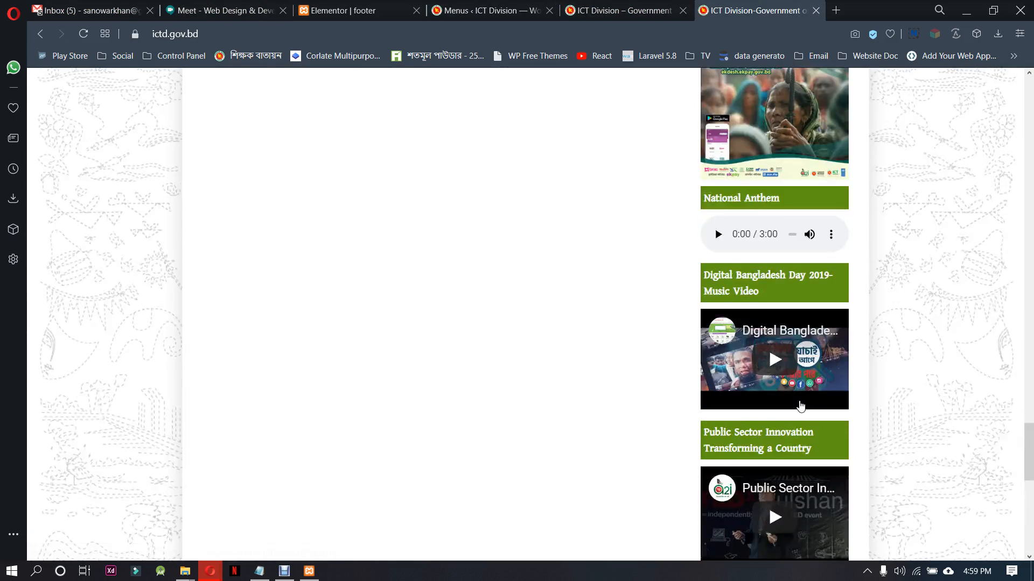
scroll(800, 405, "up", 14)
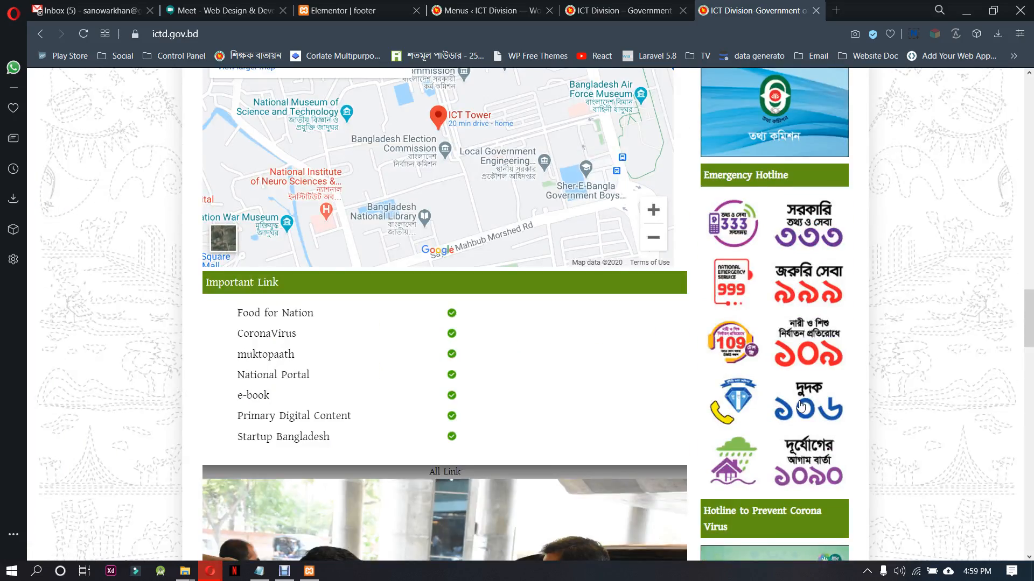
scroll(800, 404, "up", 12)
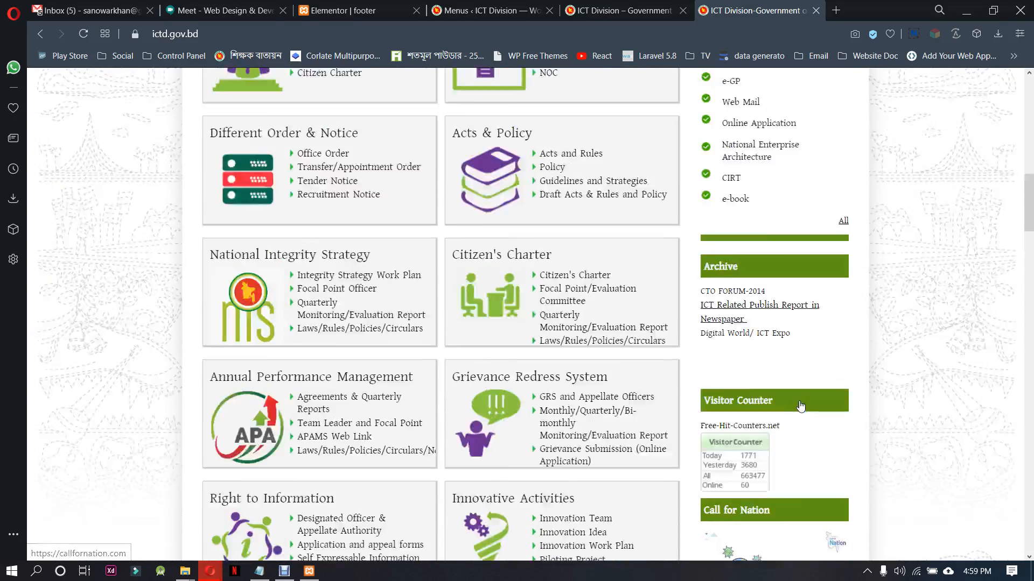
scroll(800, 405, "up", 10)
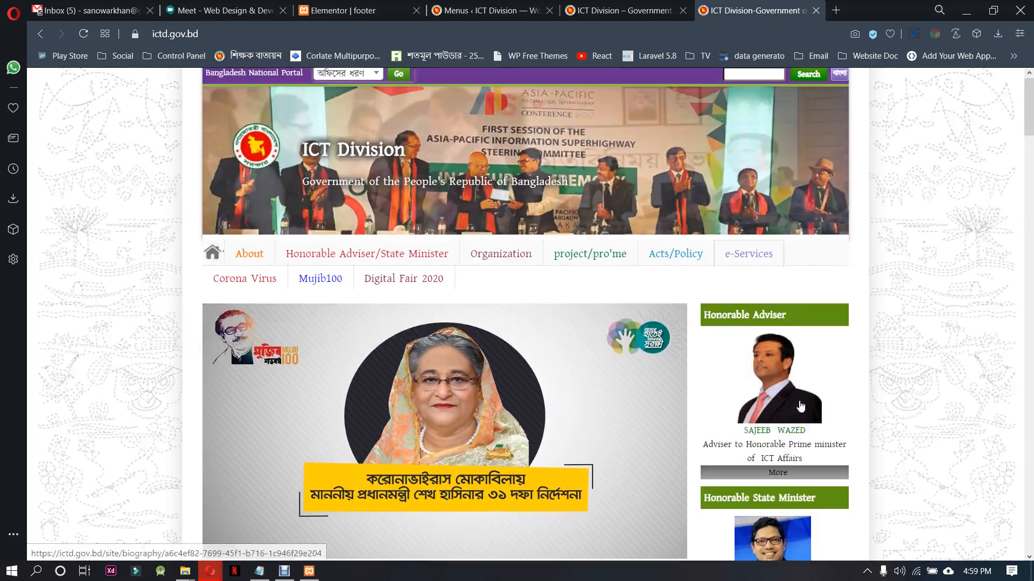
scroll(799, 405, "down", 5)
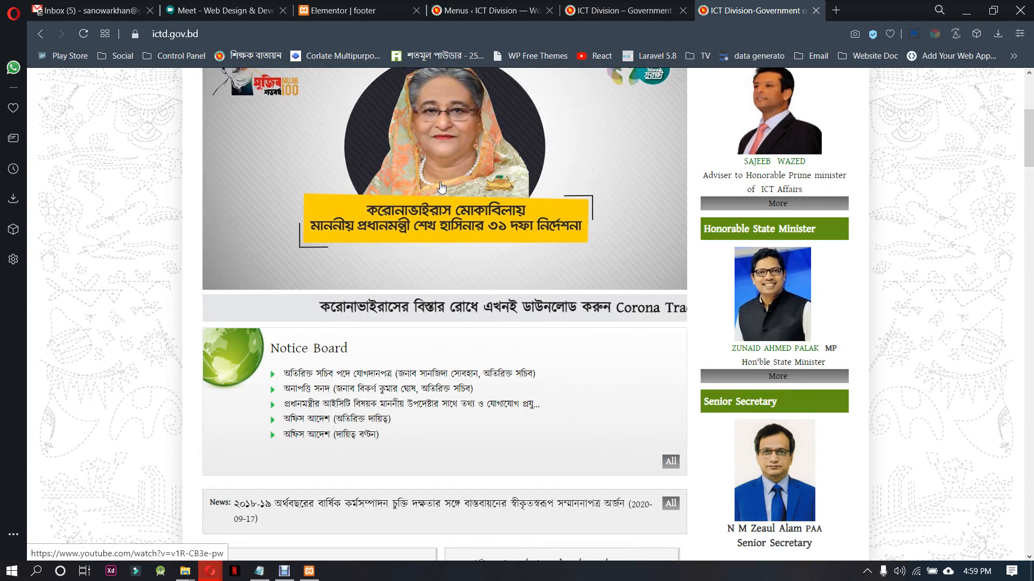
scroll(451, 372, "down", 6)
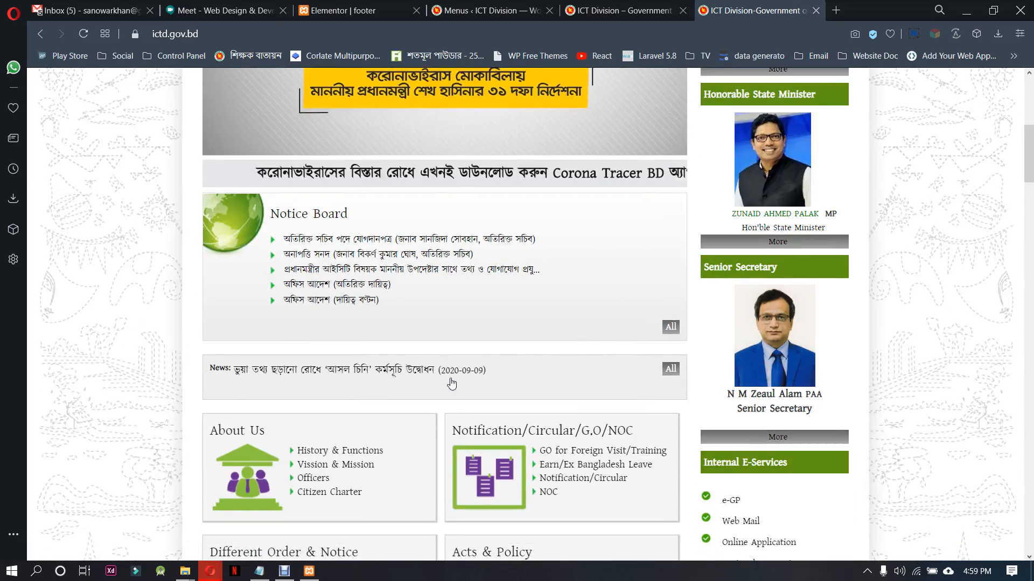
scroll(452, 384, "down", 11)
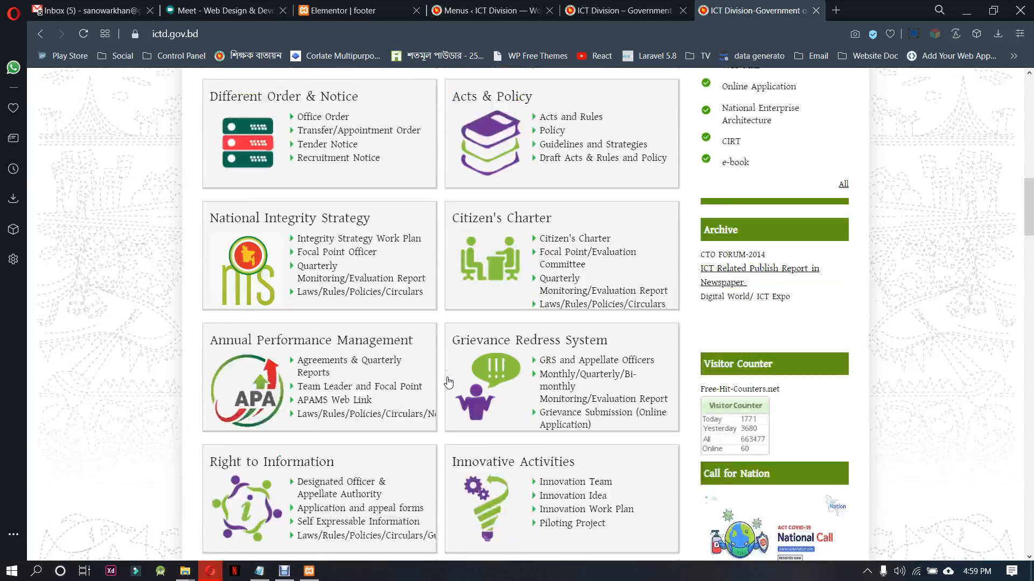
scroll(446, 381, "down", 15)
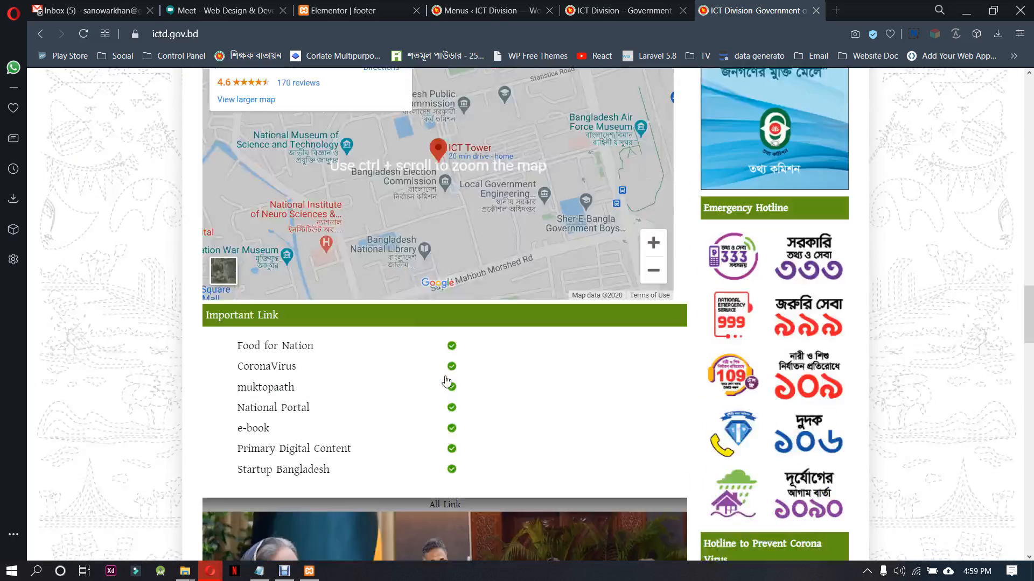
scroll(445, 381, "down", 5)
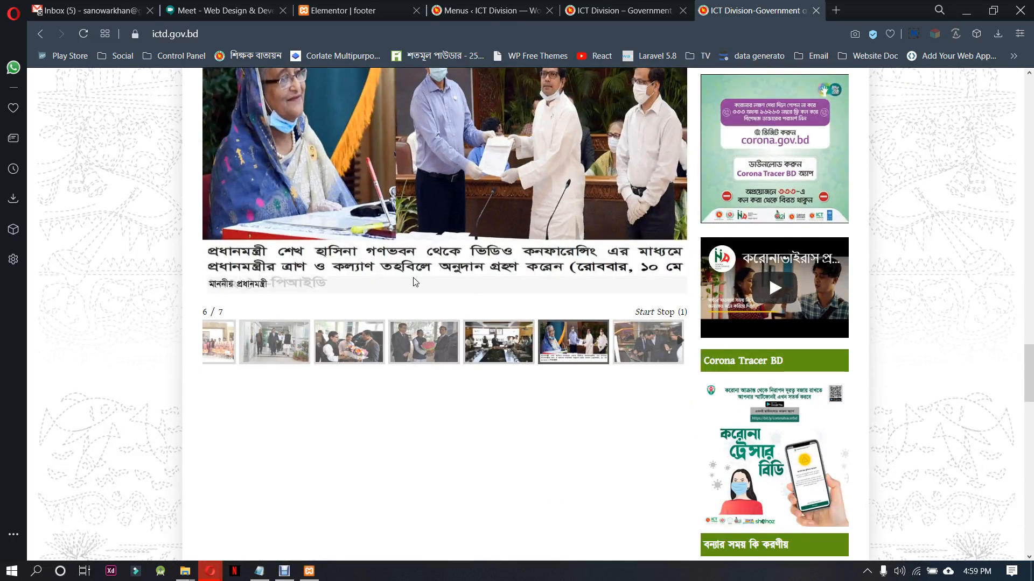
scroll(482, 409, "down", 4)
scroll(483, 409, "down", 18)
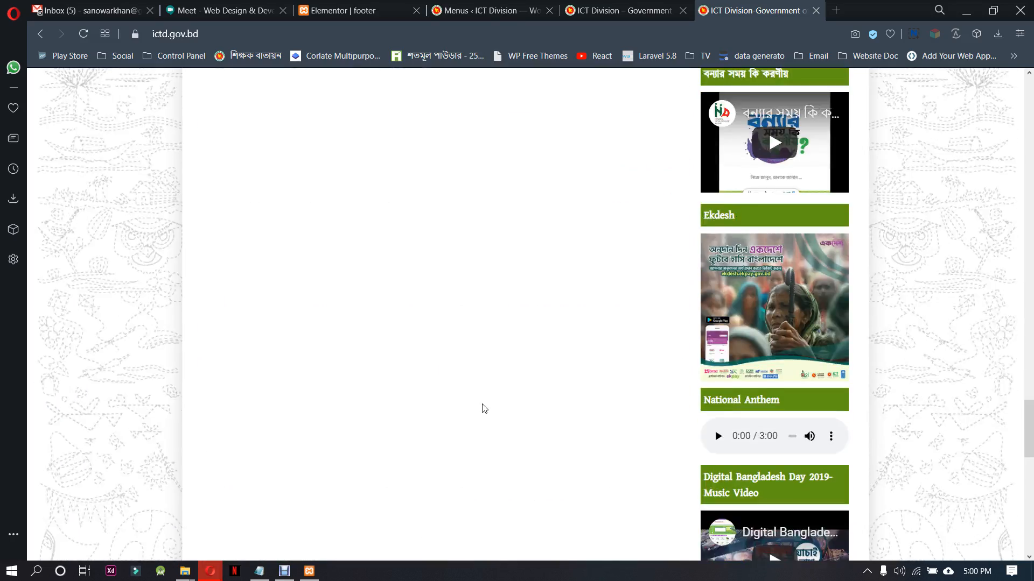
scroll(484, 409, "down", 2)
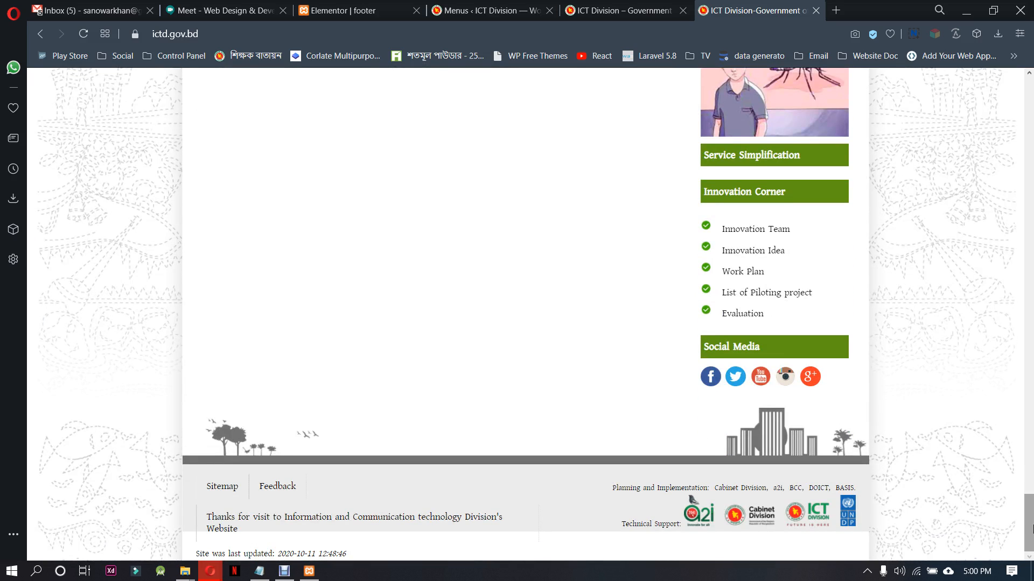
Inspect the project/pro'me submenu and upper content of ictd.gov.bd, and return to the Elementor footer editor
left_click_drag(1028, 518, 1029, 97)
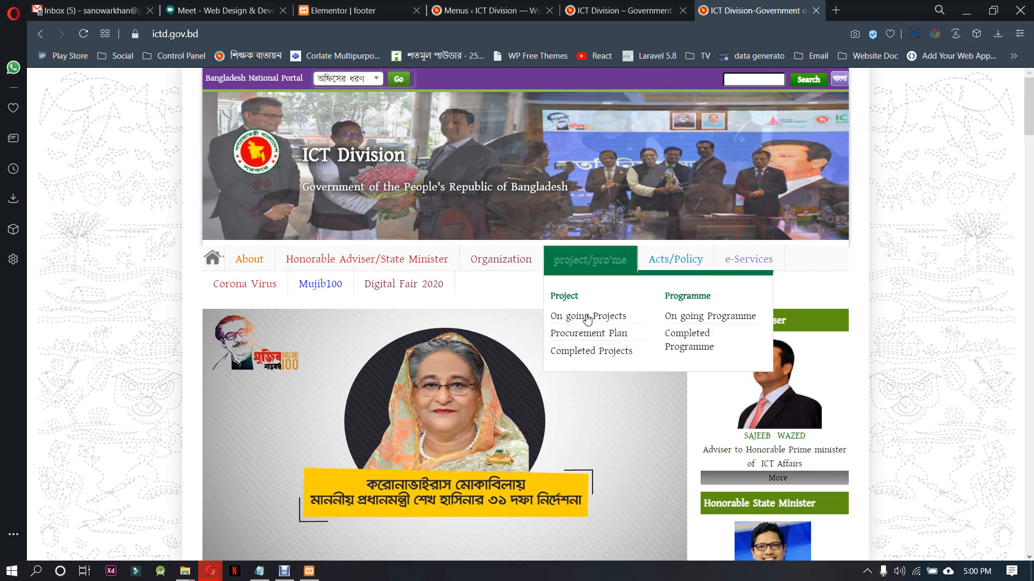
scroll(492, 403, "down", 3)
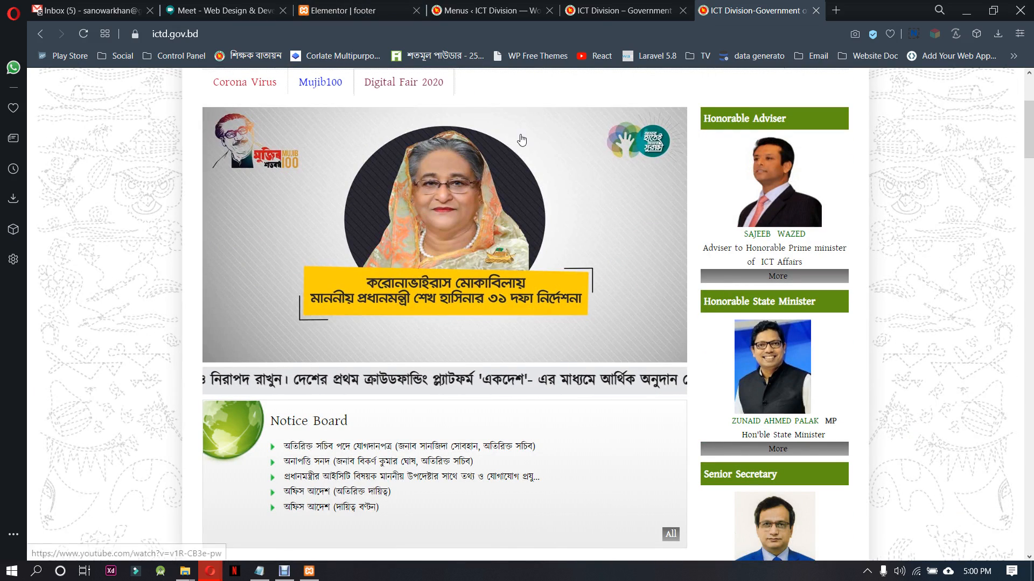
left_click(361, 10)
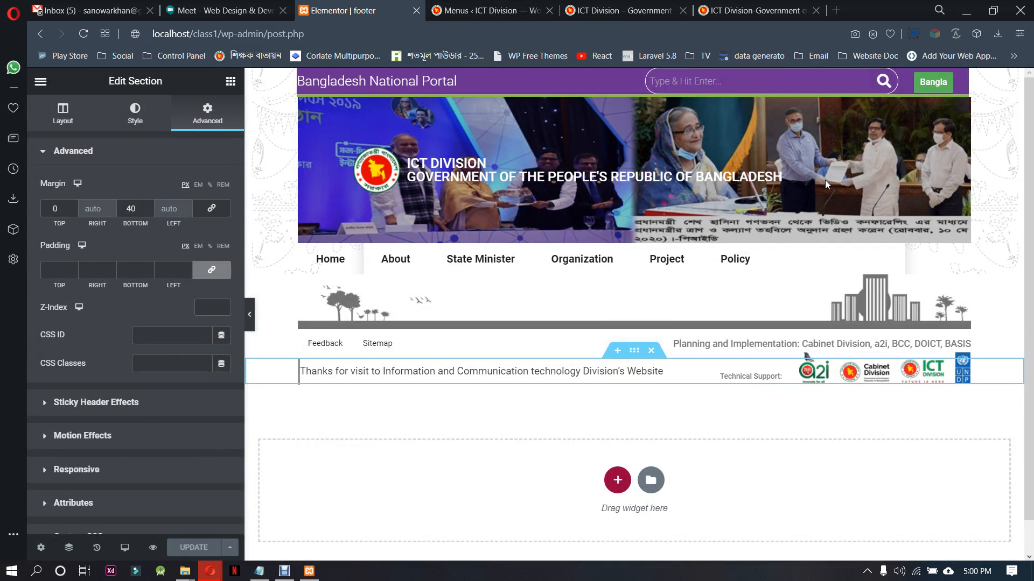
Leave the footer template's Elementor editor for the dashboard and open the Header Footer & Blocks template list
left_click(759, 10)
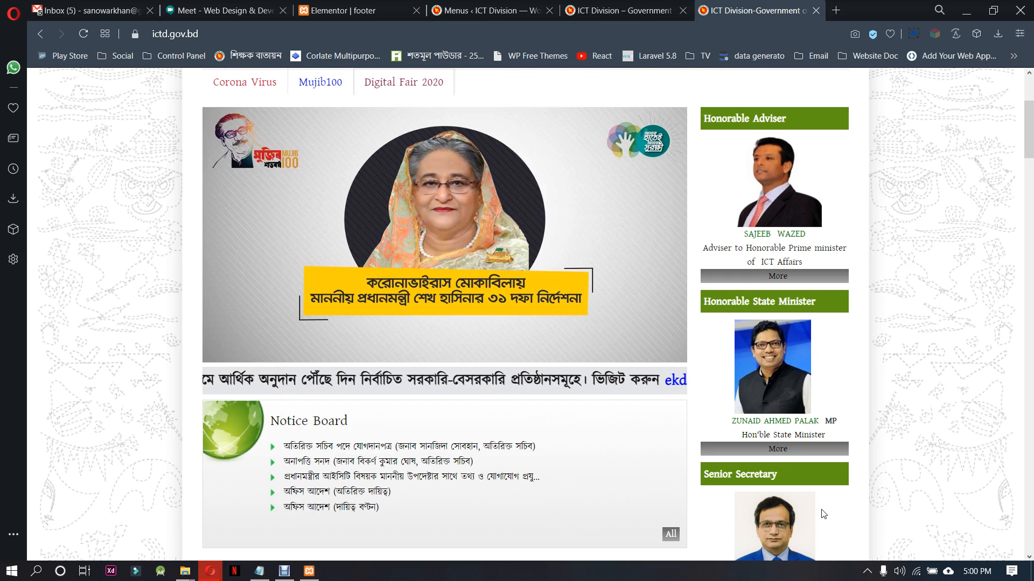
scroll(817, 476, "up", 3)
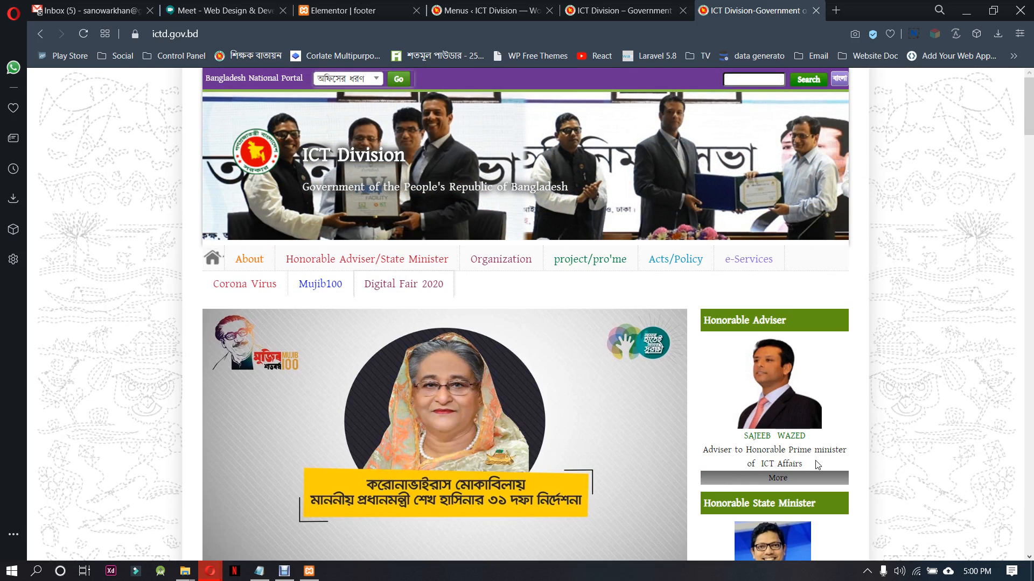
left_click(337, 11)
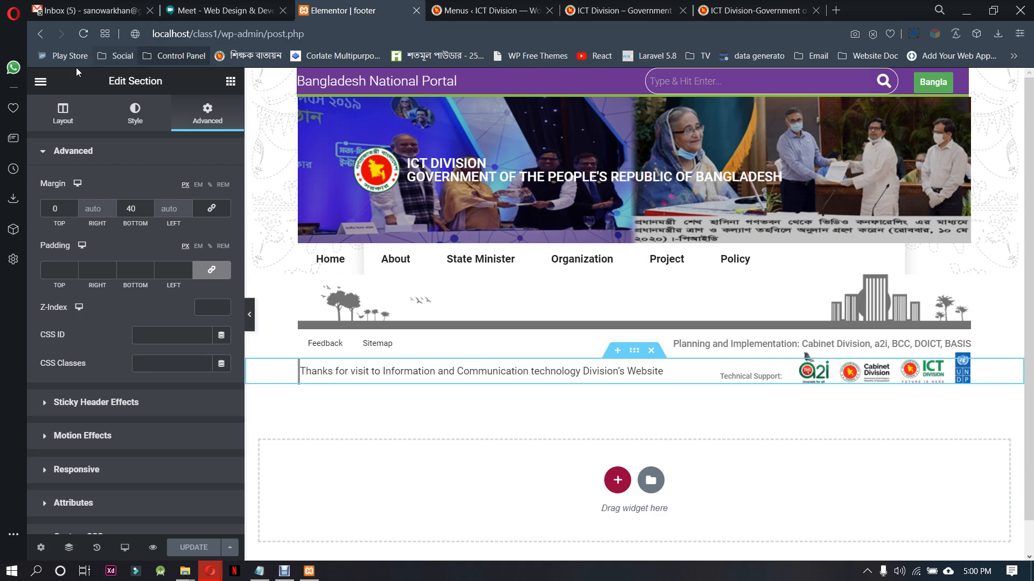
left_click(41, 81)
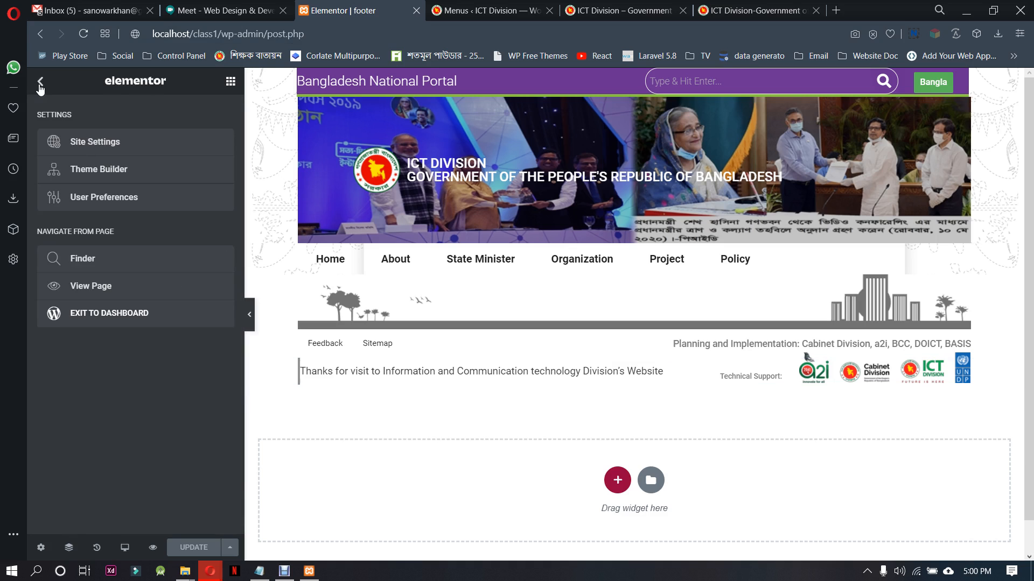
left_click(104, 312)
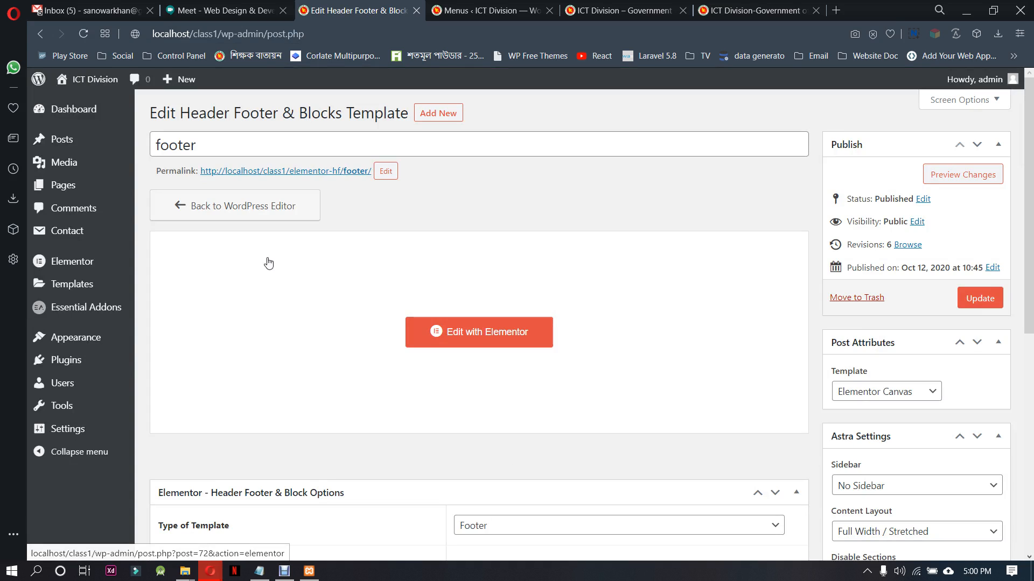
left_click(253, 204)
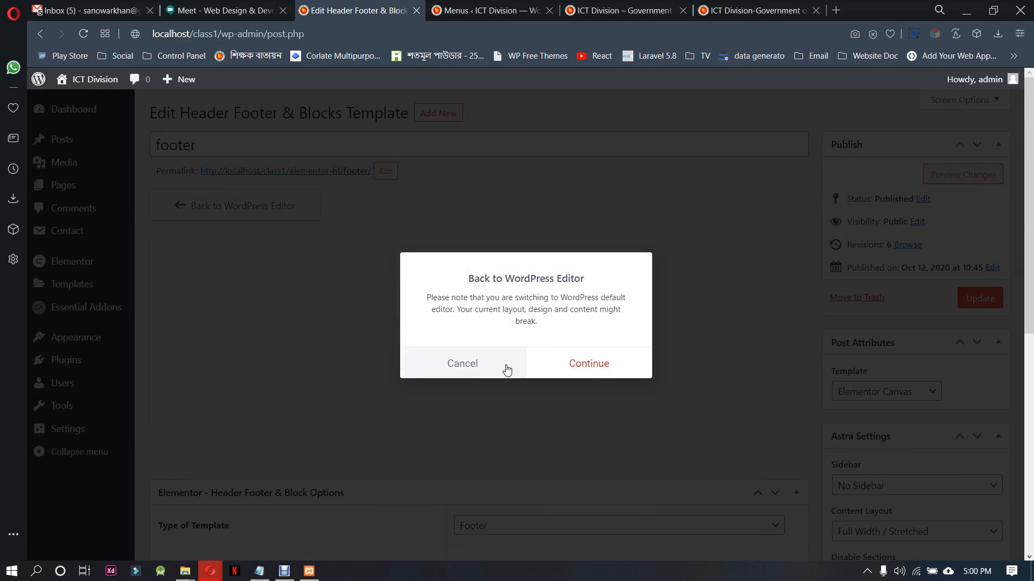
left_click(483, 371)
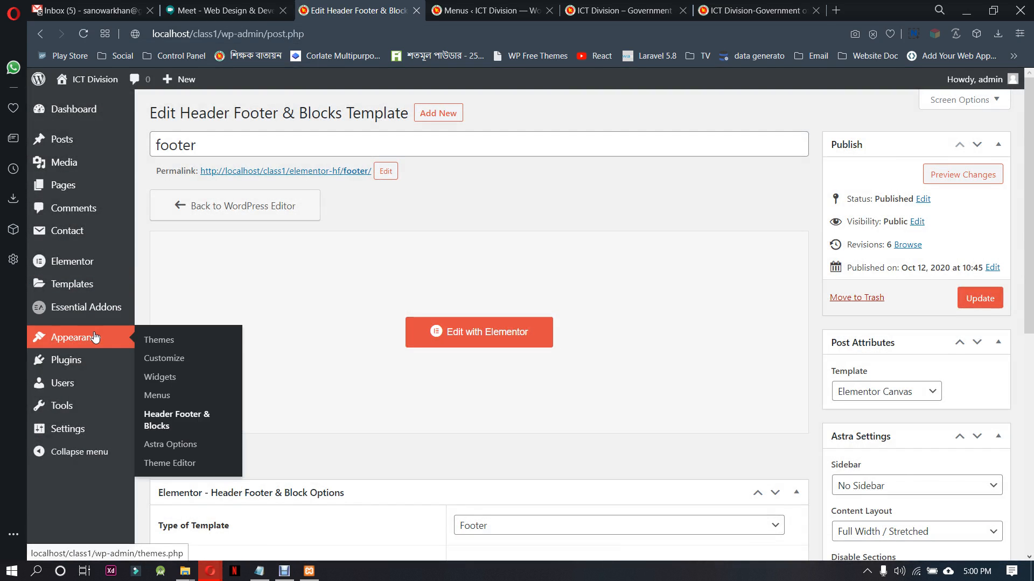
left_click(164, 416)
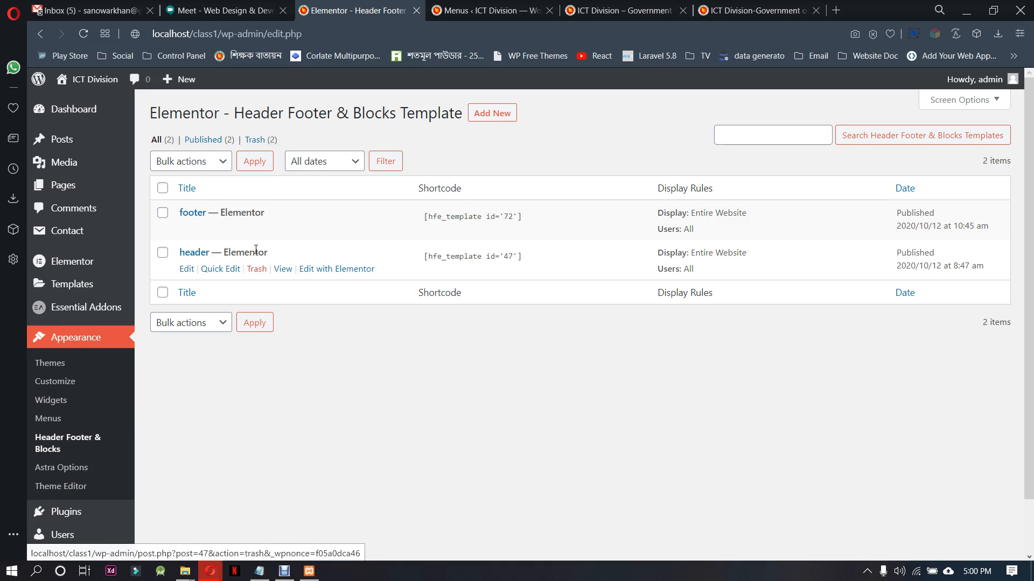
Publish a new template titled "Right bar" with the type Custom Block, and select its shortcode
left_click(505, 114)
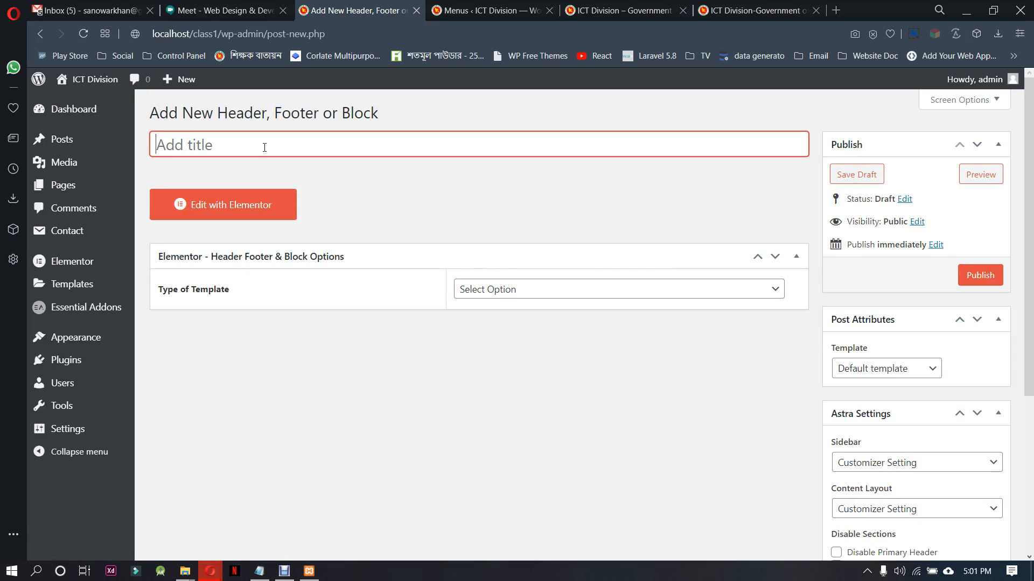
type("Si")
key("BackSpace")
key("BackSpace")
key("BackSpace")
key("BackSpace")
key("BackSpace")
key("BackSpace")
key("BackSpace")
type("R")
left_click(570, 290)
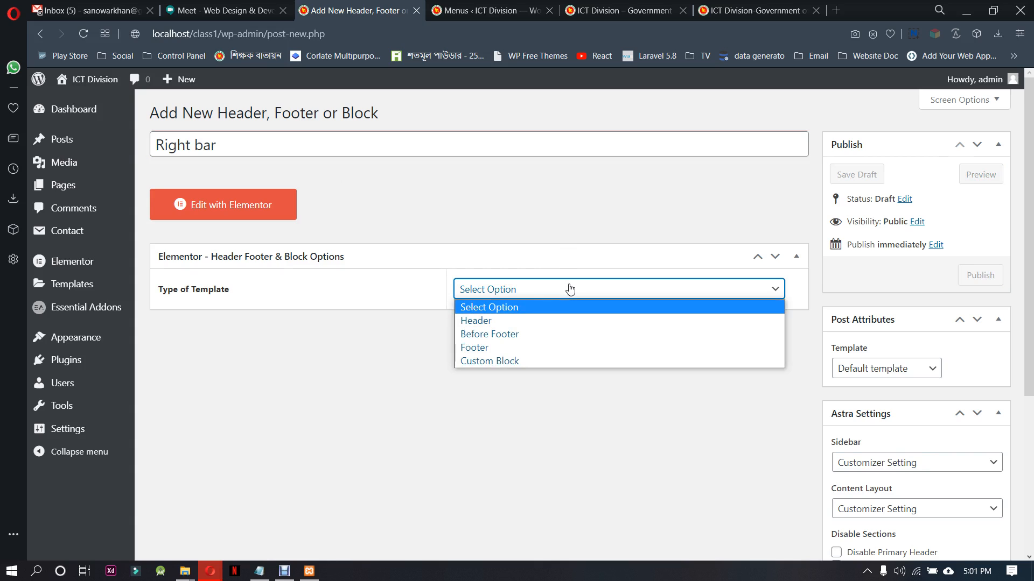
left_click(559, 361)
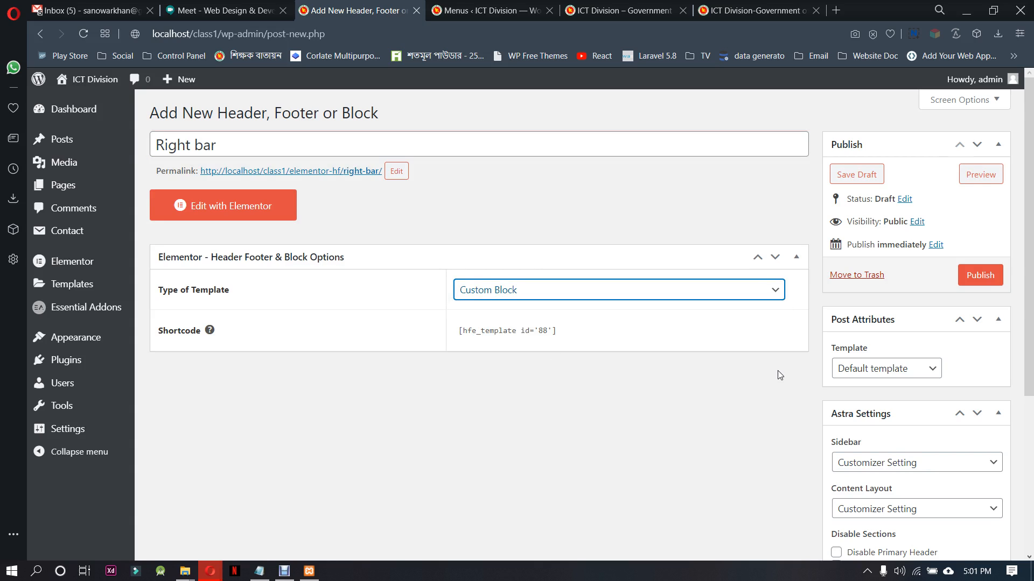
left_click(977, 276)
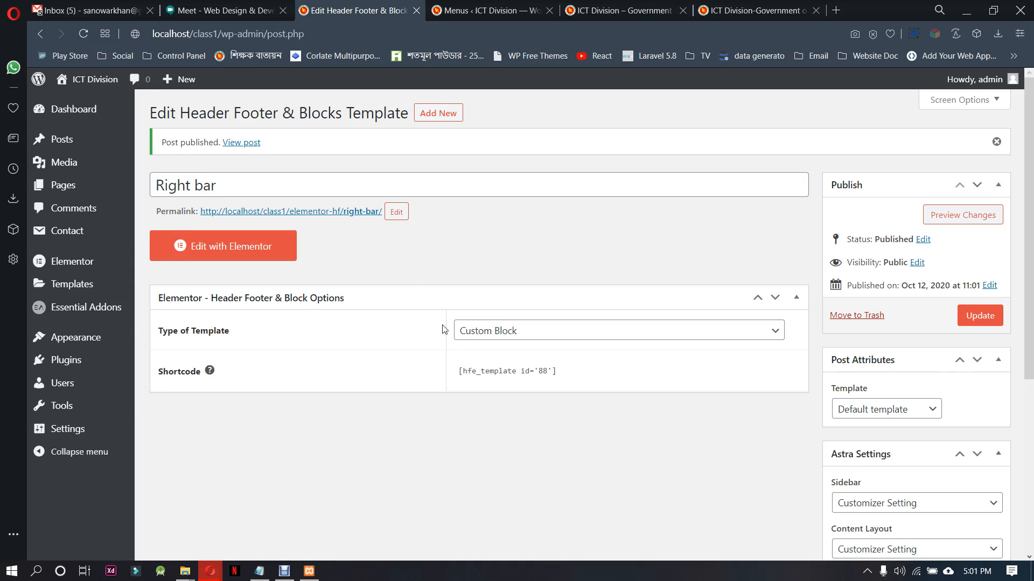
left_click(495, 367)
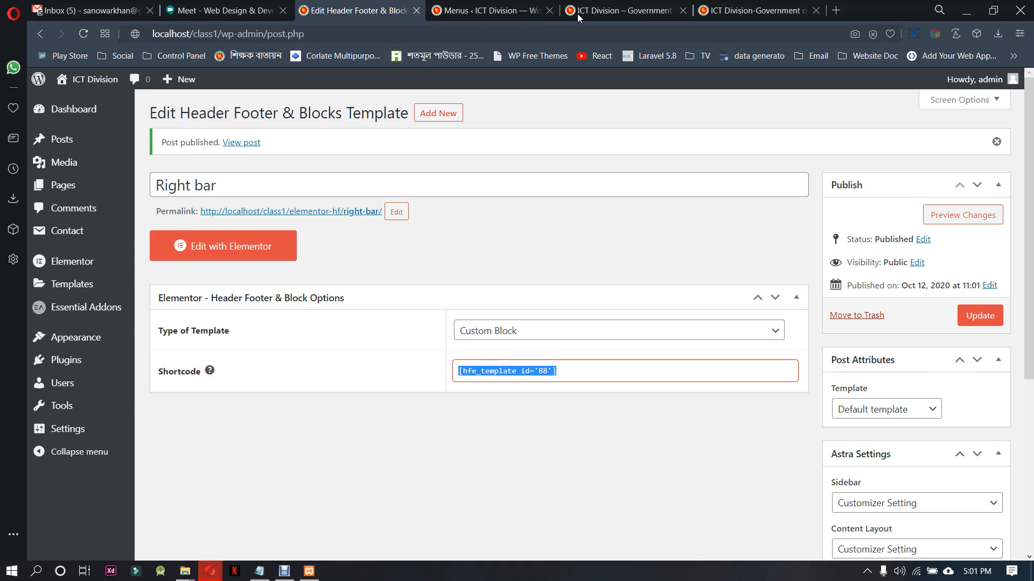
Examine the sidebar blocks on ictd.gov.bd, from Honorable Adviser through Internal E-Services and Archive to Call for Nation
left_click(615, 6)
left_click(759, 10)
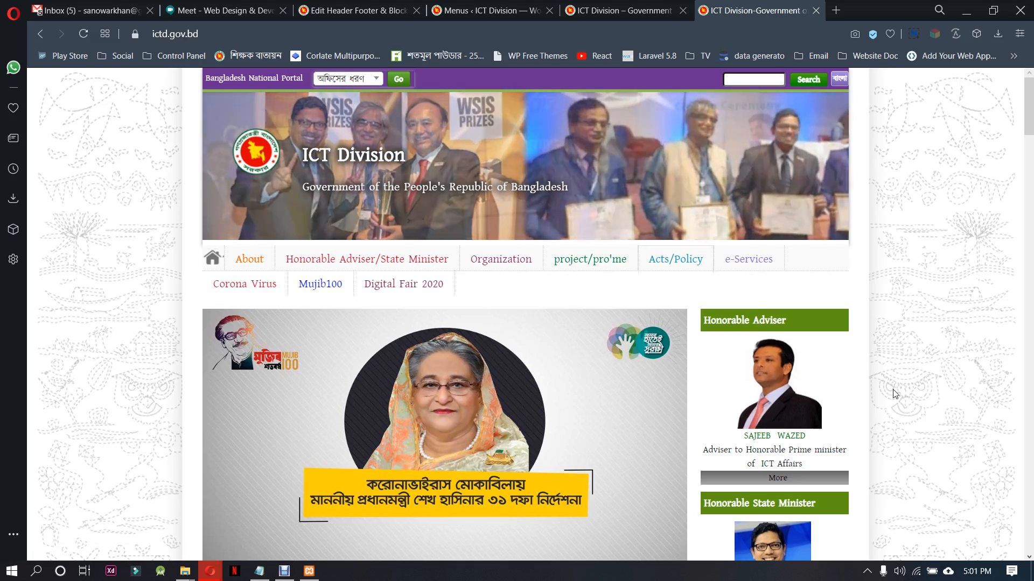
scroll(827, 368, "down", 1)
scroll(827, 368, "down", 3)
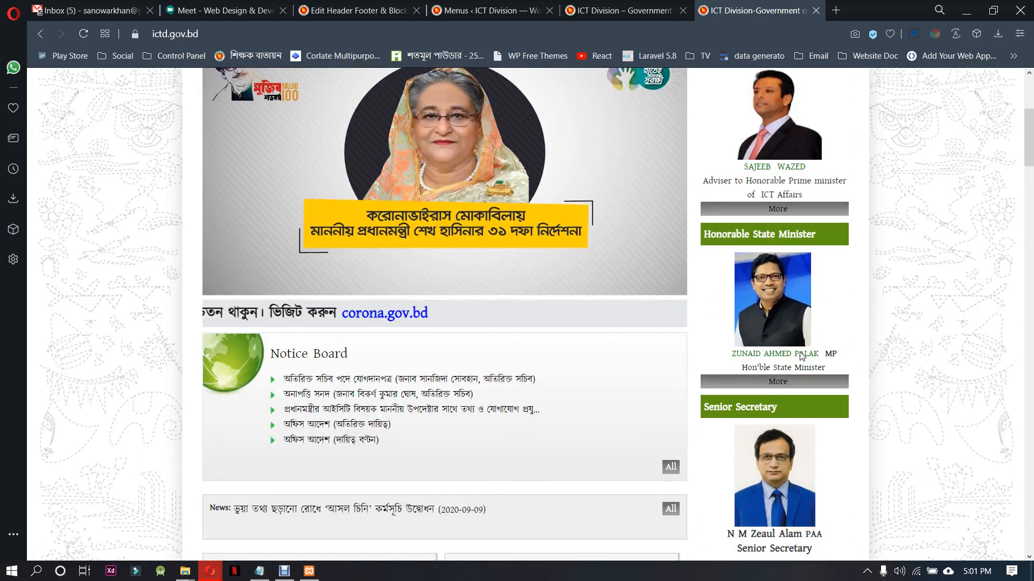
scroll(802, 356, "down", 1)
scroll(801, 357, "down", 5)
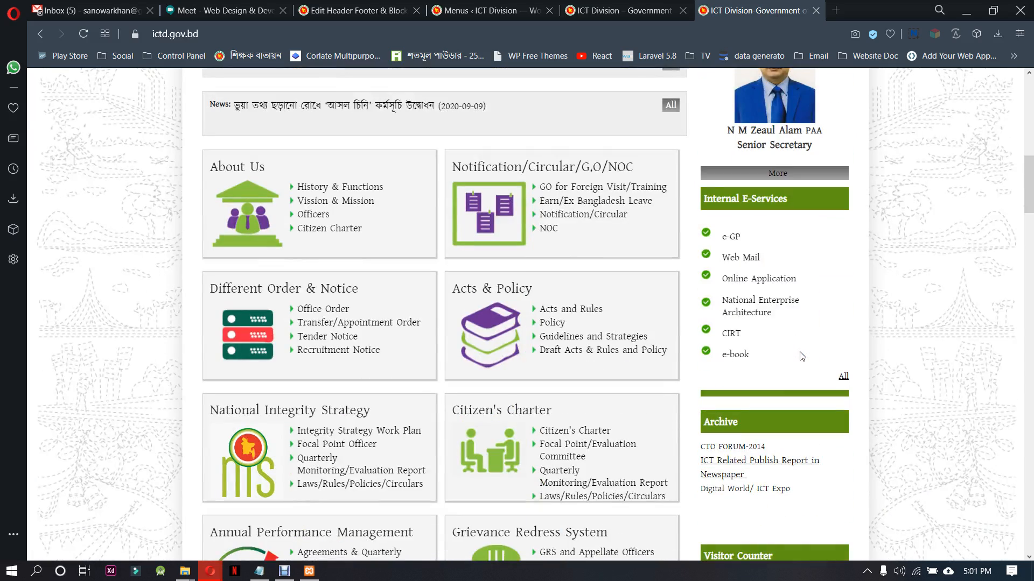
scroll(741, 386, "down", 11)
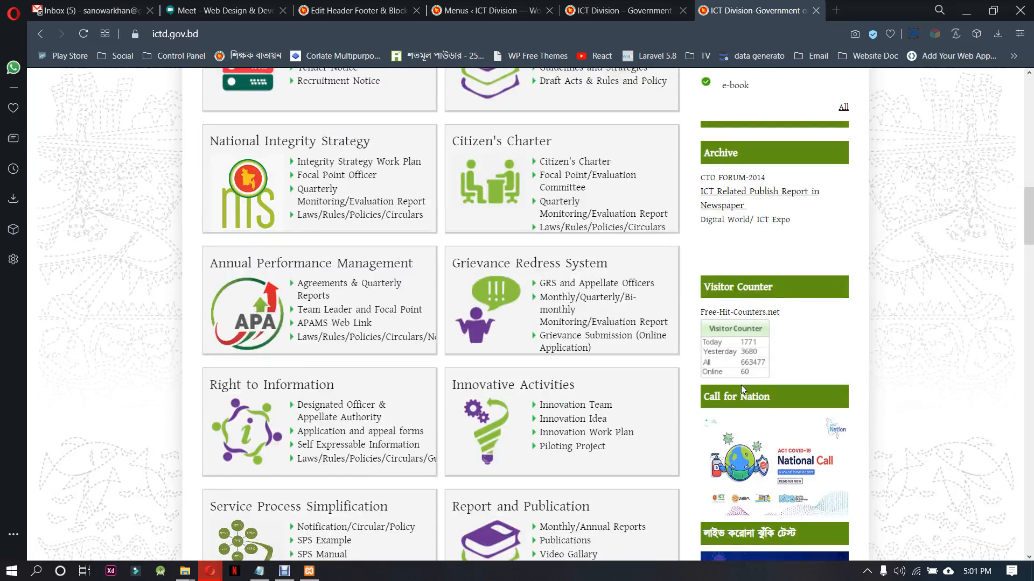
scroll(741, 385, "up", 20)
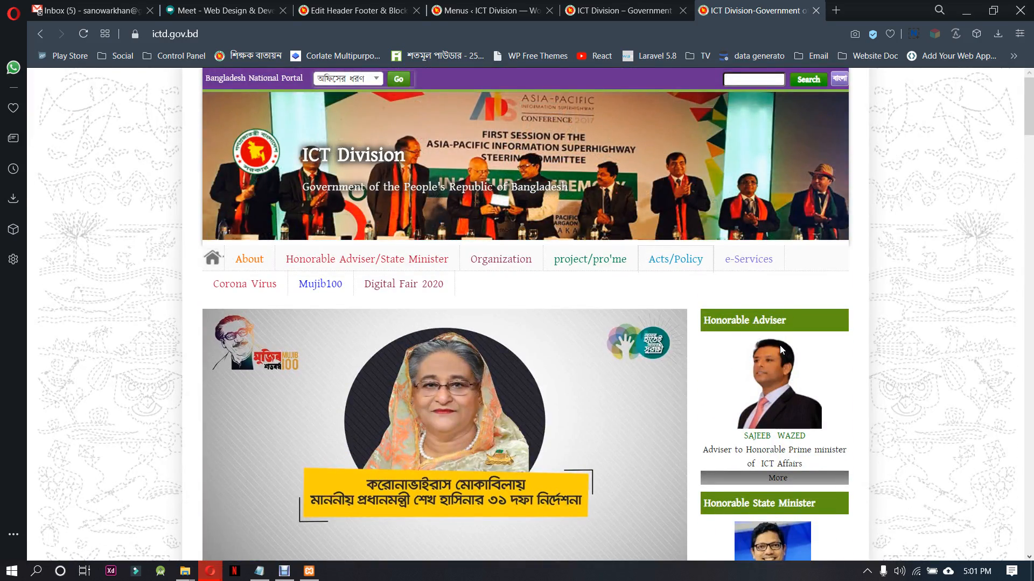
Save the Honorable Adviser photo from the ictd.gov.bd sidebar to the TW-7-day9 folder as last-pic-adviser
scroll(780, 344, "down", 5)
scroll(776, 334, "up", 4)
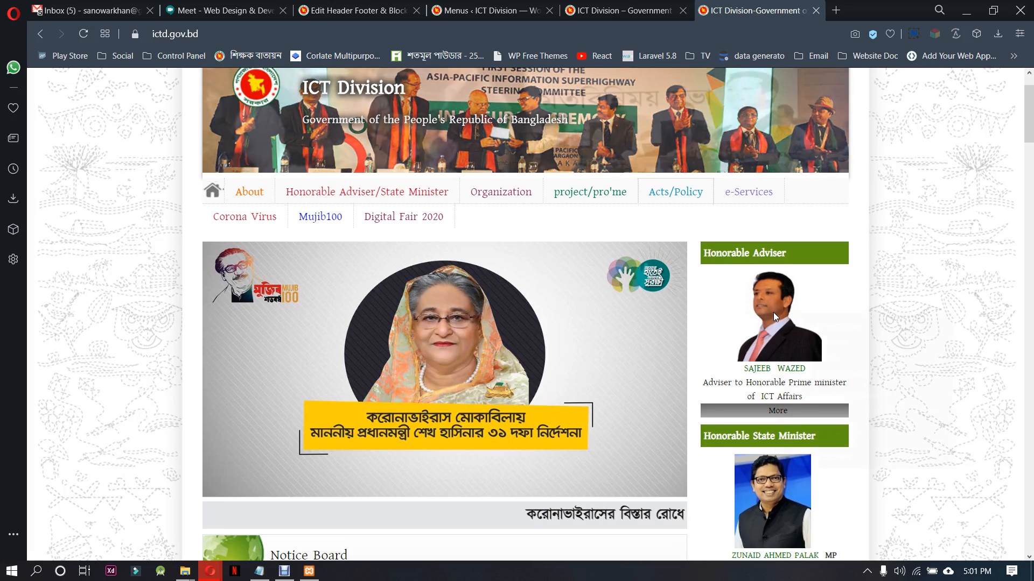
right_click(773, 312)
left_click(787, 343)
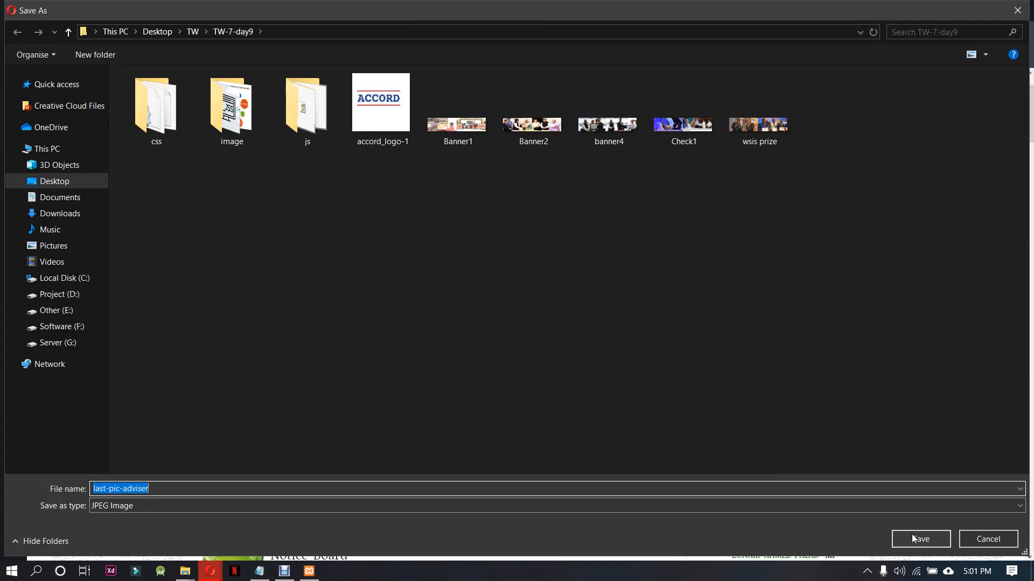
left_click(920, 539)
Save the Honorable State Minister photo to the TW-7-day9 folder as HSM (1)
scroll(770, 357, "down", 2)
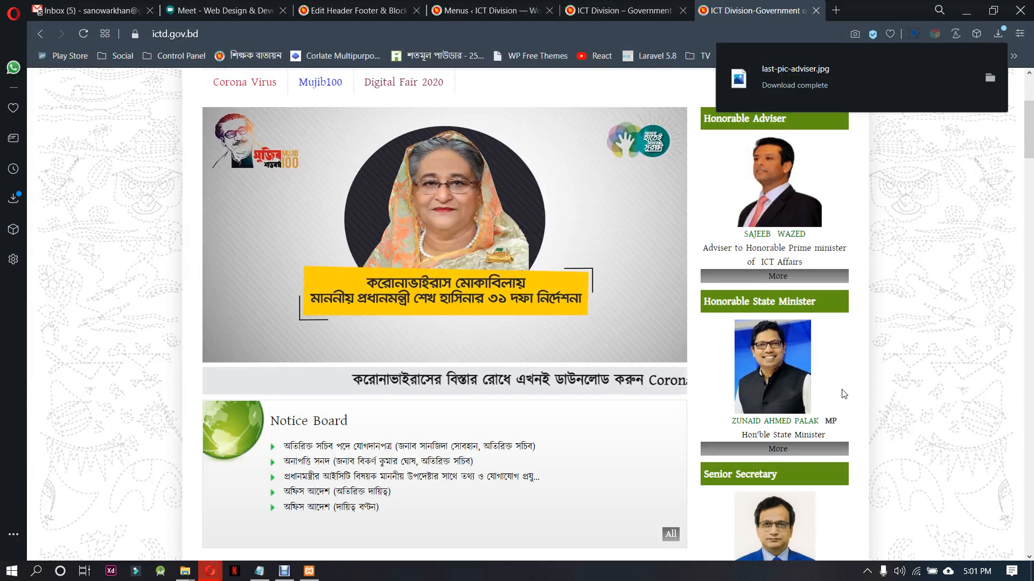
right_click(769, 357)
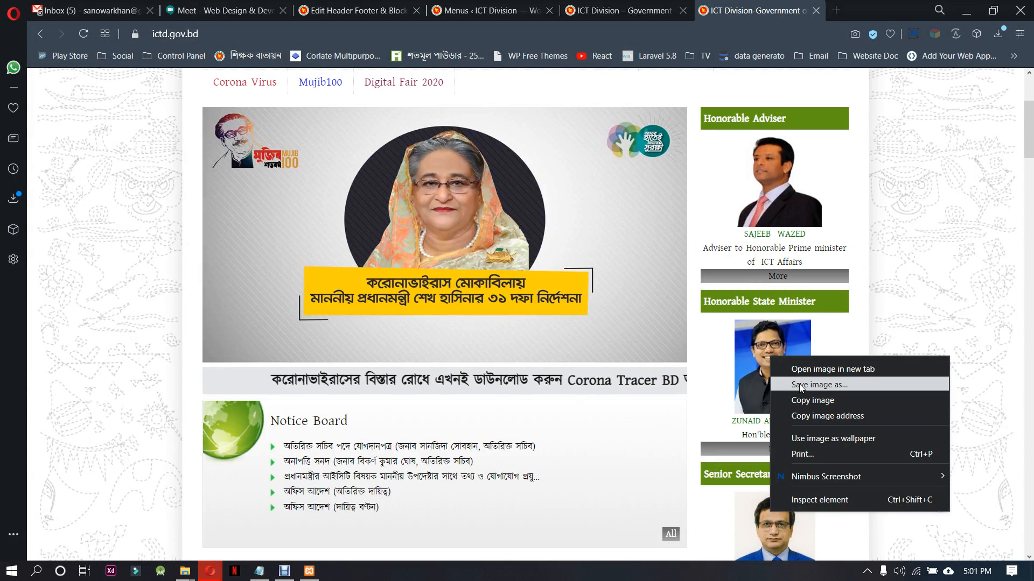
left_click(800, 385)
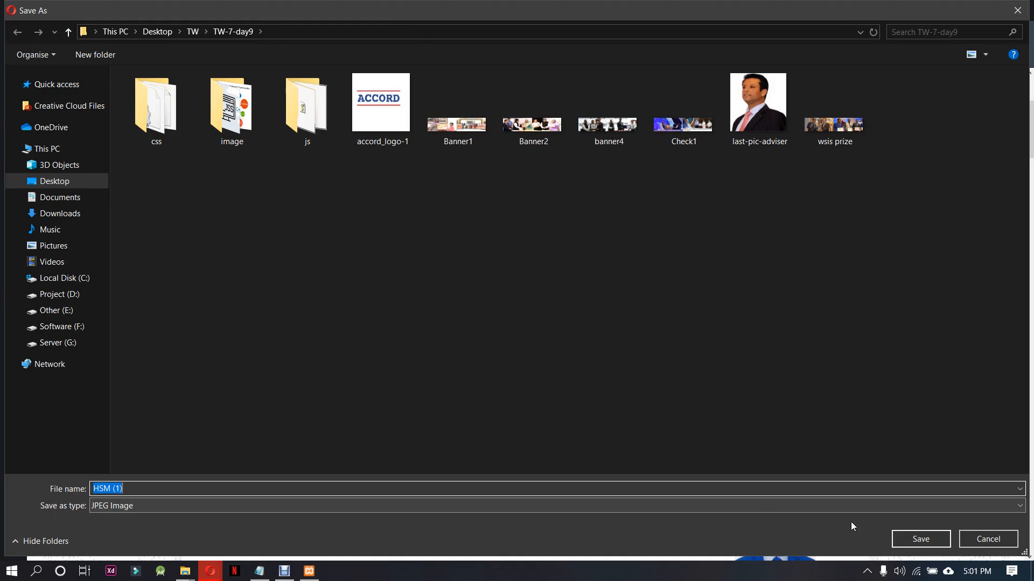
left_click(932, 539)
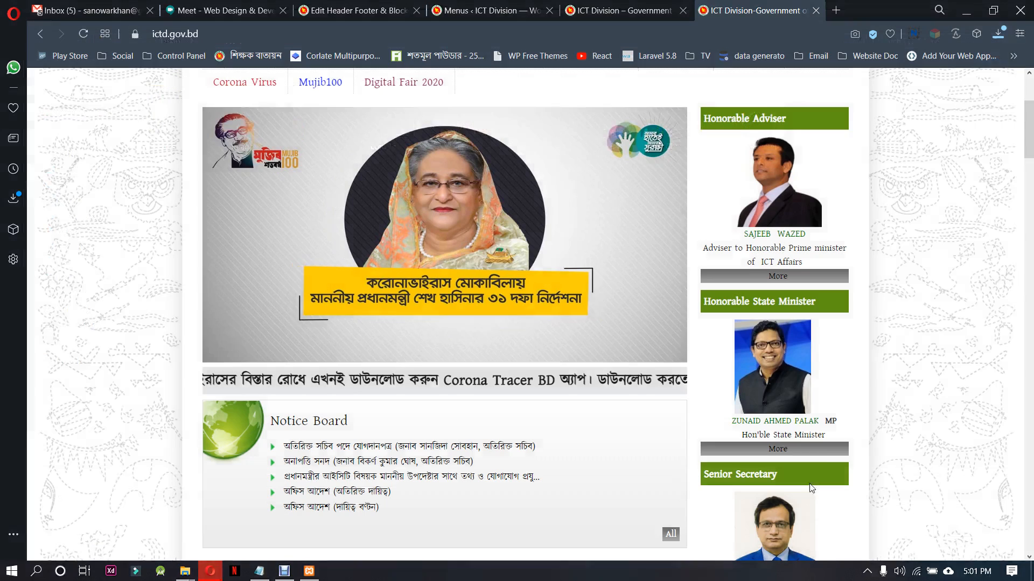
Save the Senior Secretary photo to the TW-7-day9 folder as a JPEG named Senior Secretary
scroll(866, 381, "down", 4)
scroll(867, 381, "down", 3)
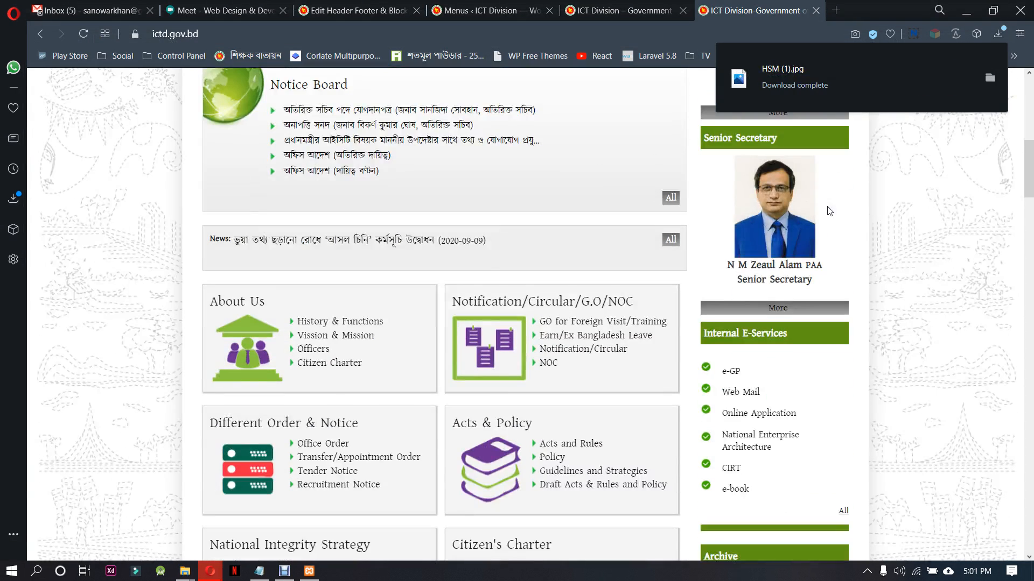
right_click(778, 197)
left_click(814, 237)
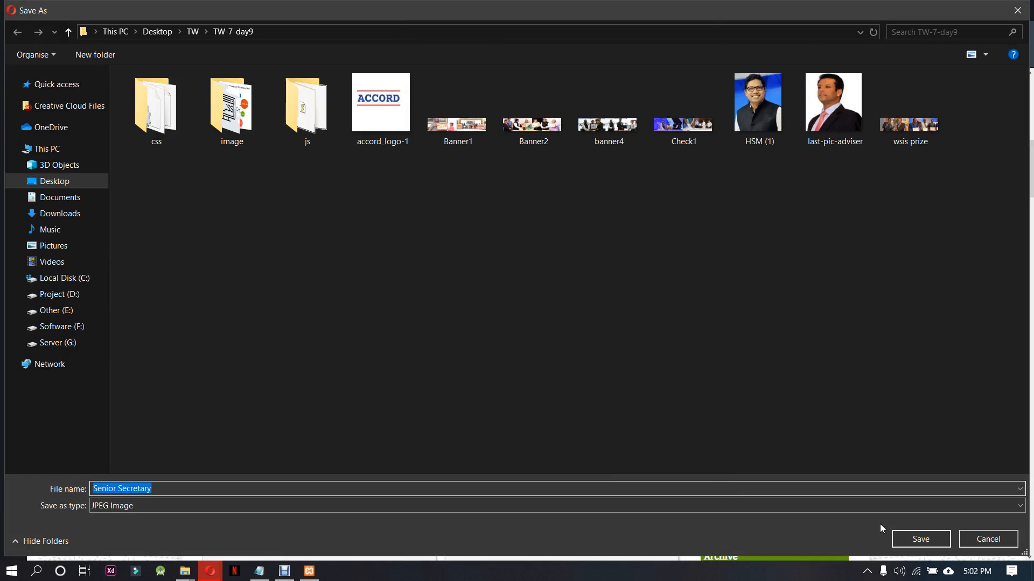
left_click(910, 535)
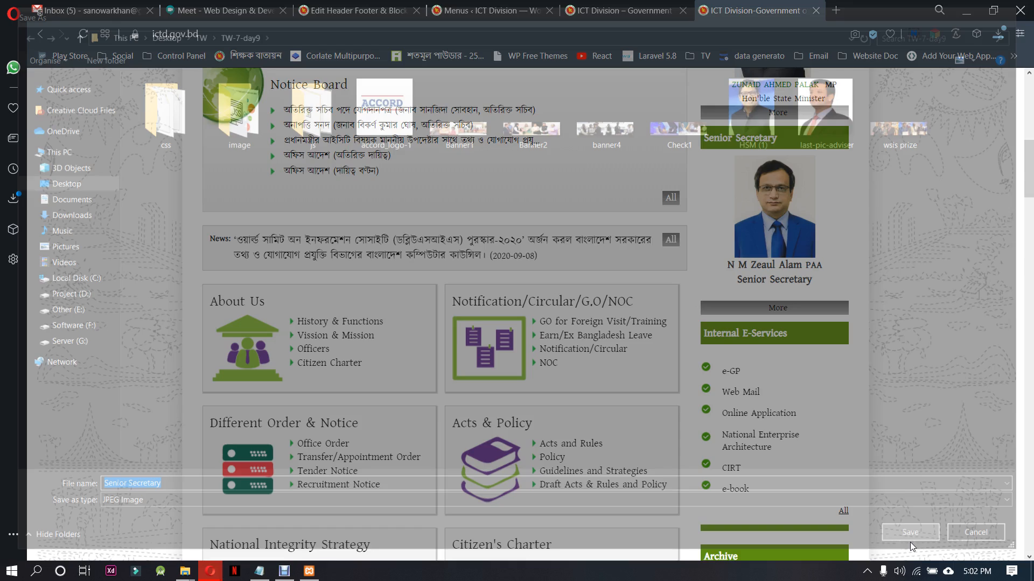
Look through the remaining sidebar blocks and save the Call for Nation banner image as webphoto
scroll(871, 355, "down", 4)
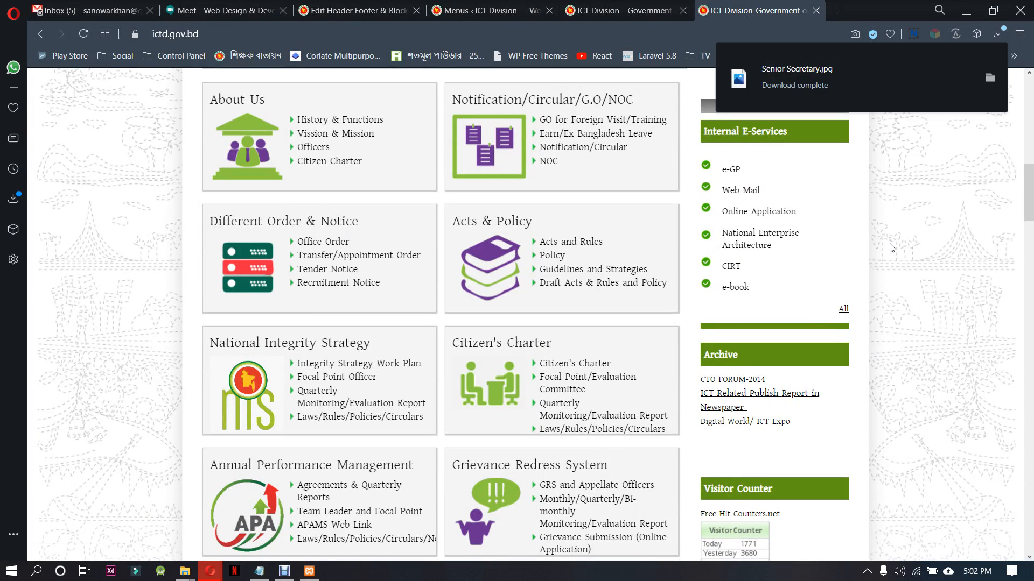
scroll(892, 248, "down", 1)
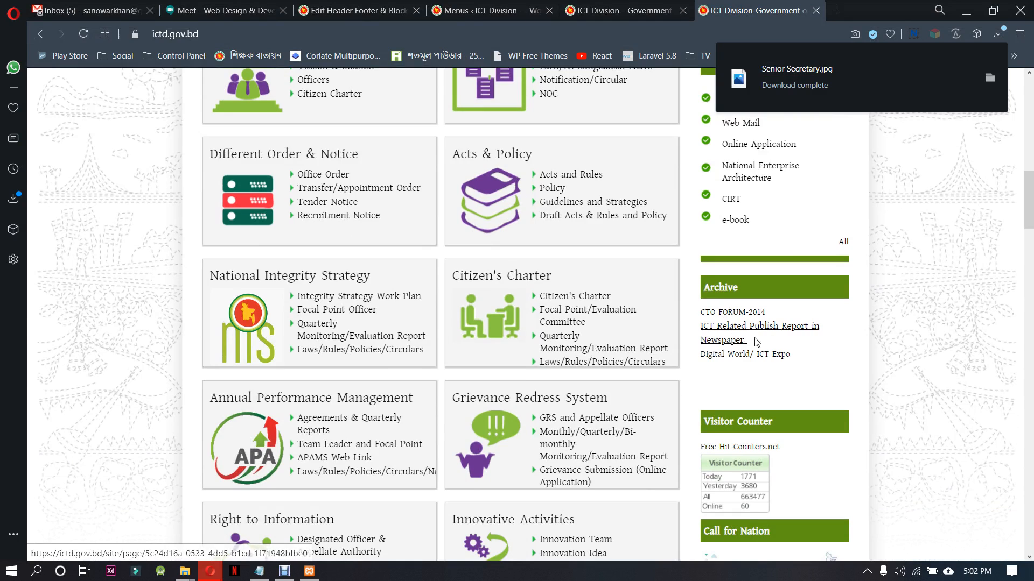
scroll(728, 319, "down", 3)
scroll(848, 308, "down", 1)
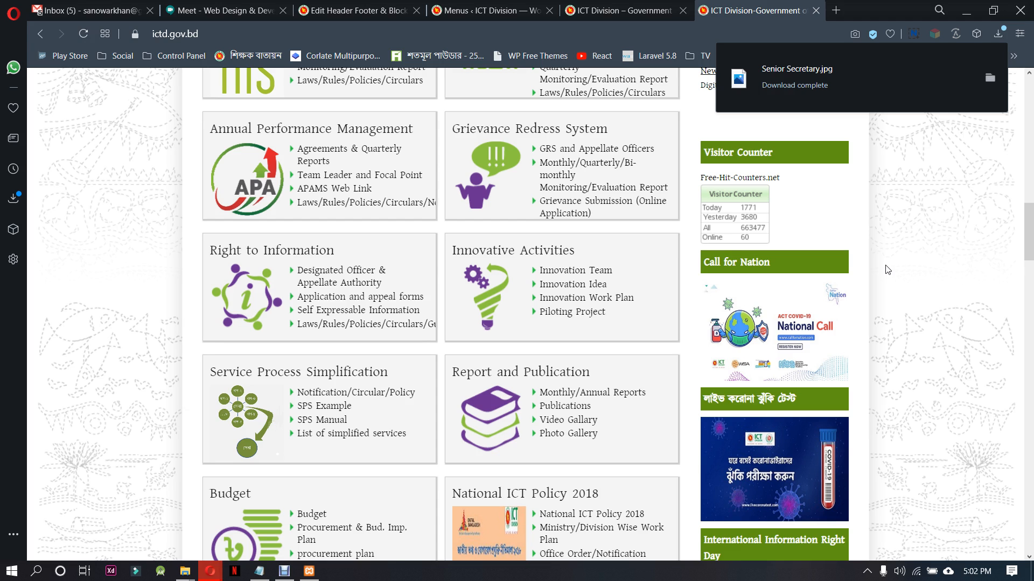
scroll(898, 274, "down", 3)
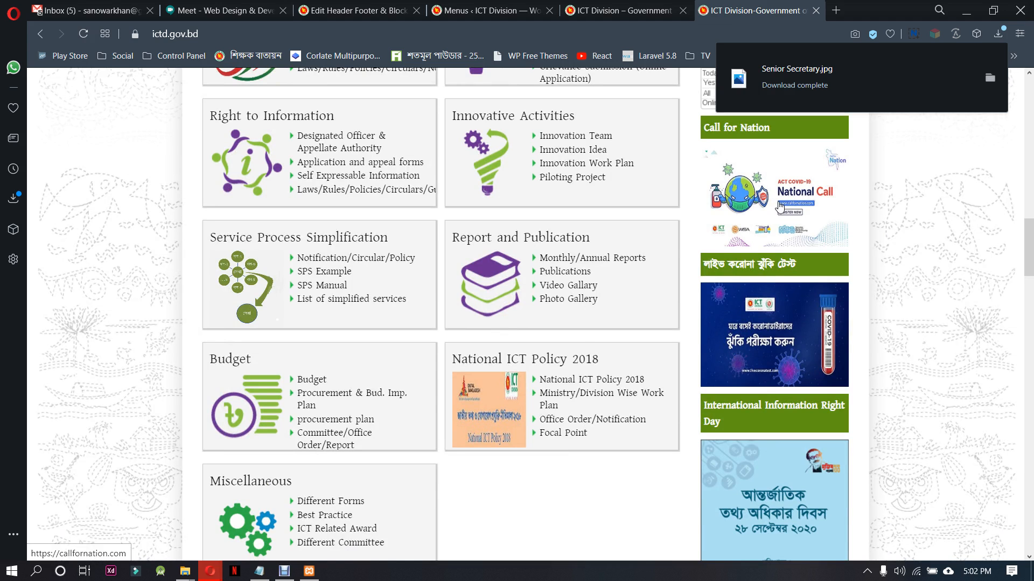
scroll(888, 311, "down", 3)
scroll(763, 254, "up", 5)
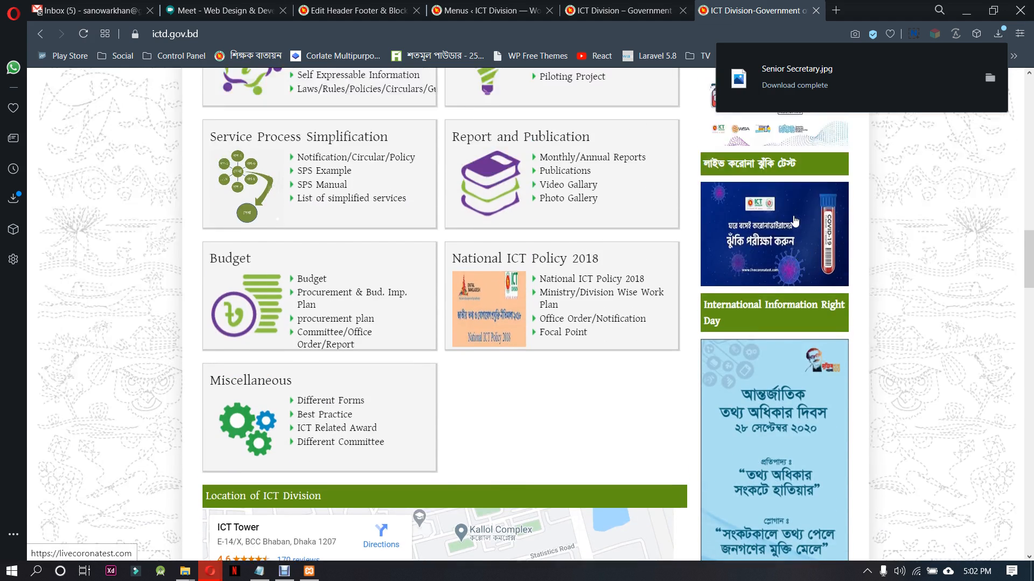
right_click(763, 254)
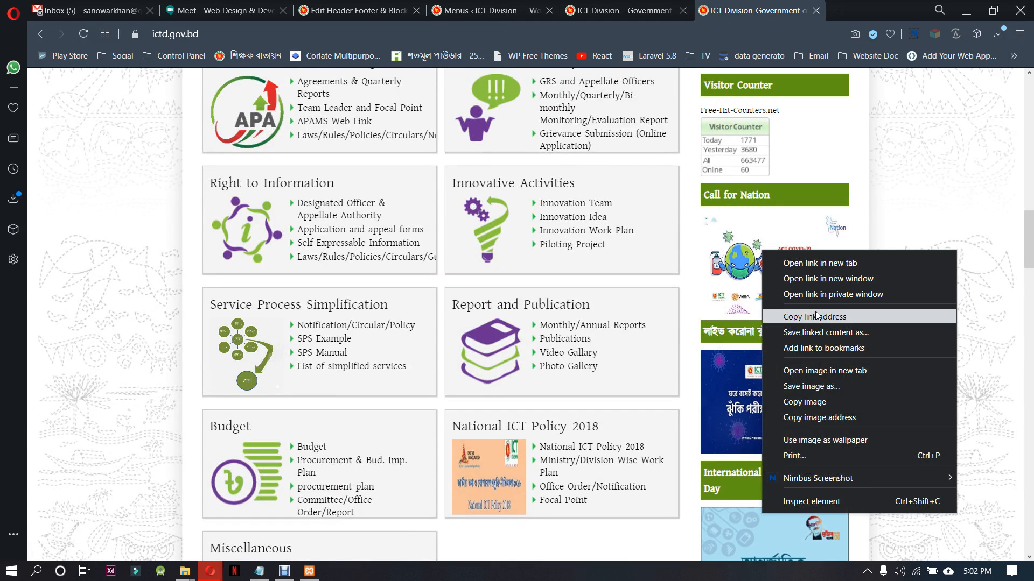
left_click(825, 386)
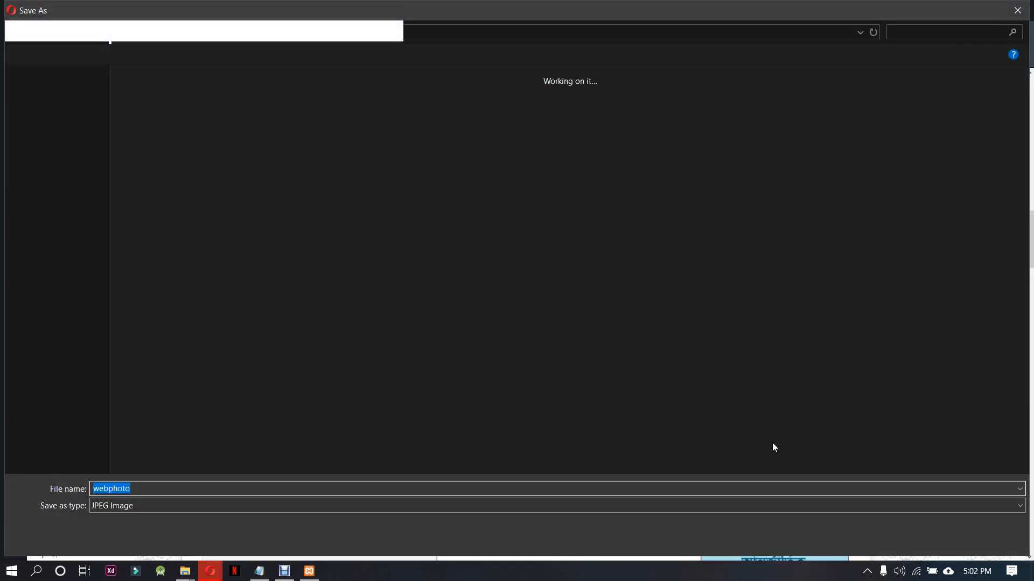
left_click(945, 536)
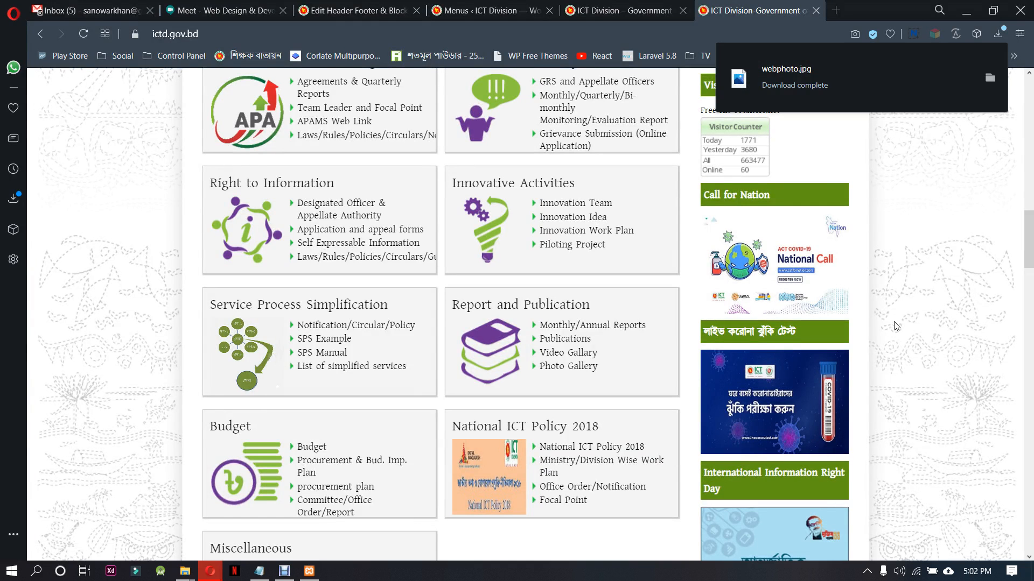
Save the COVID-19 live risk test banner below the Call for Nation block as webphoto2
right_click(760, 399)
left_click(827, 271)
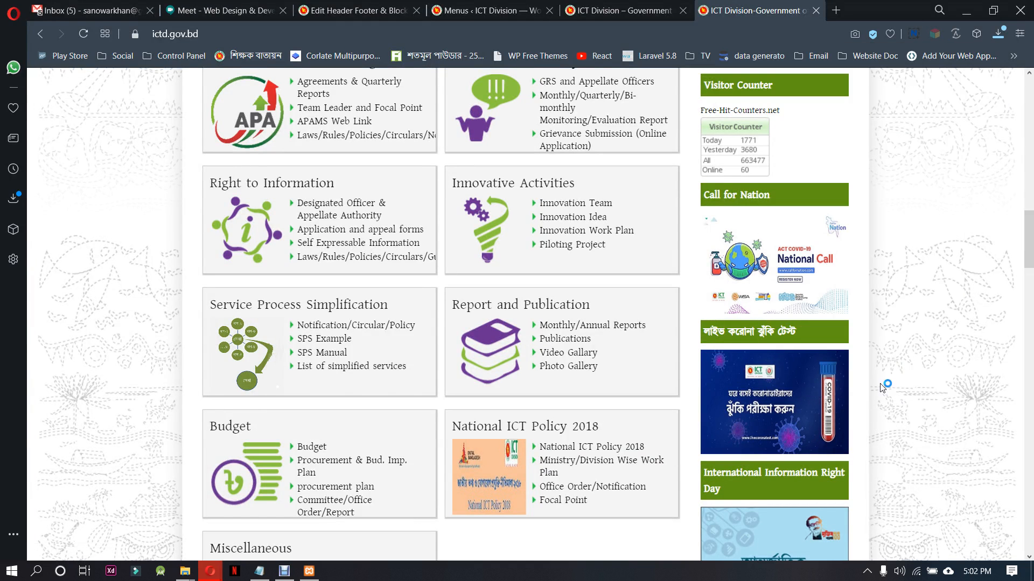
left_click(950, 540)
Save the International Information Right Day poster to the TW-7-day9 folder as a PNG under its suggested file name
scroll(897, 324, "down", 4)
scroll(898, 325, "down", 3)
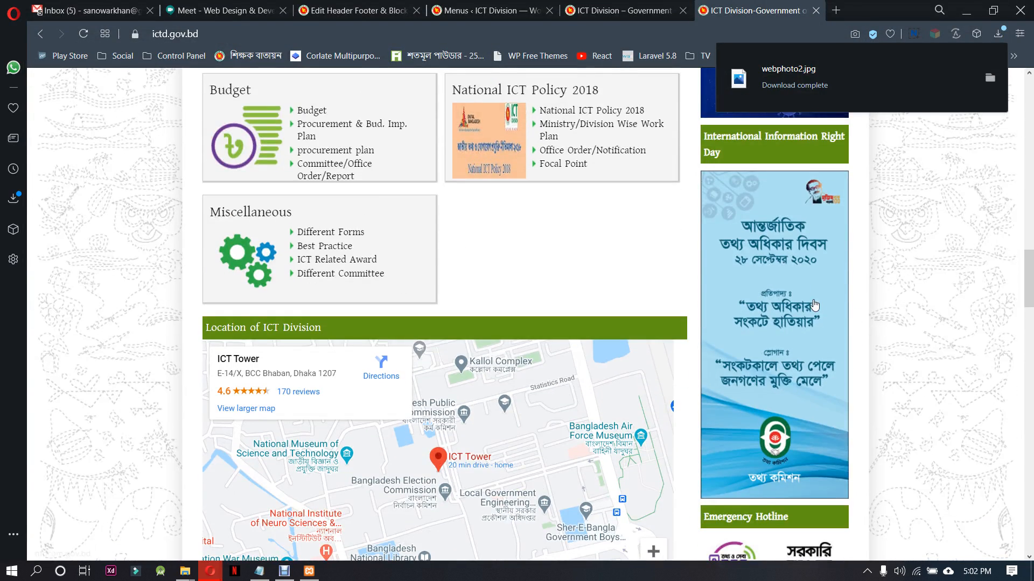
right_click(803, 283)
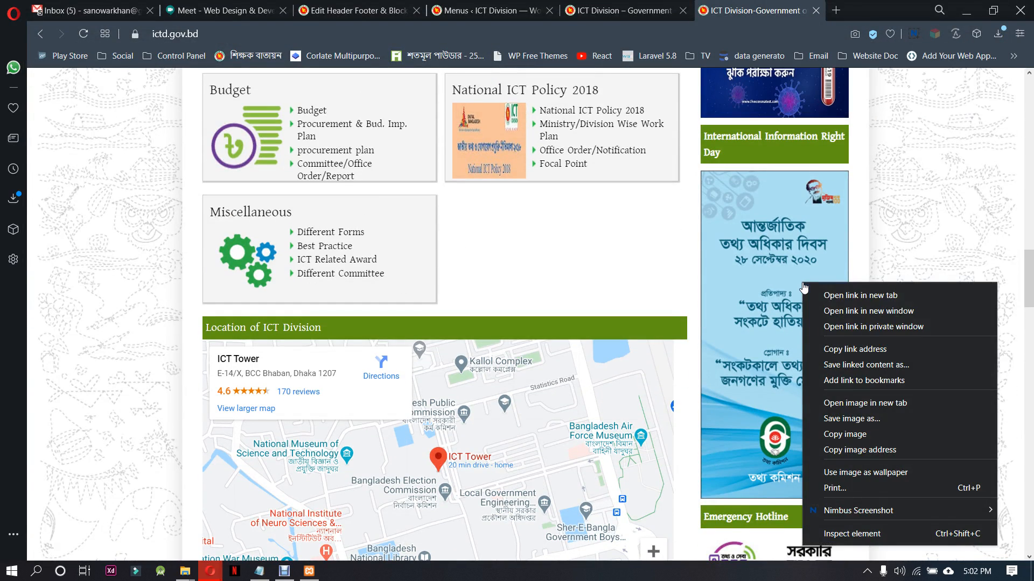
left_click(875, 419)
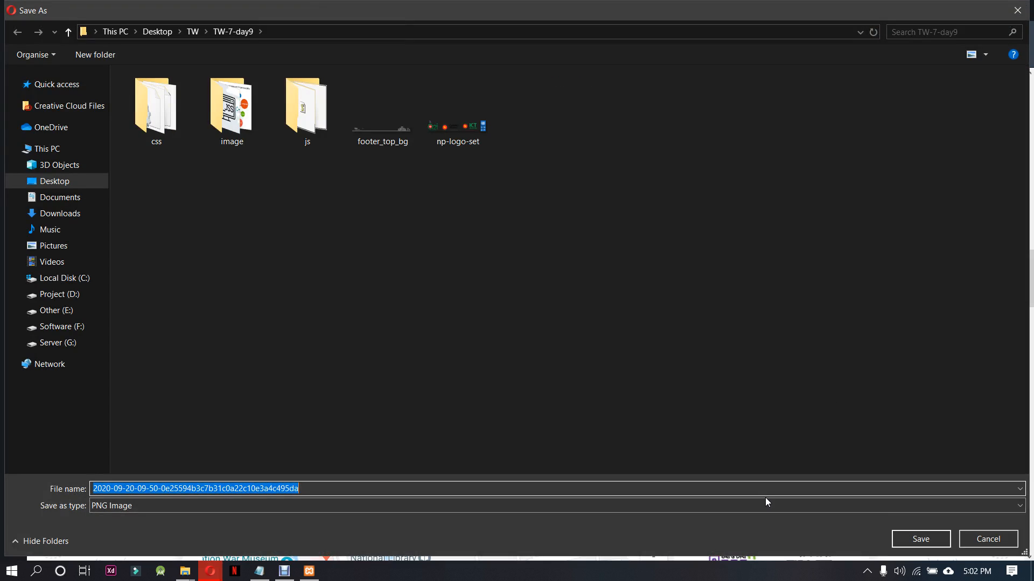
left_click(919, 538)
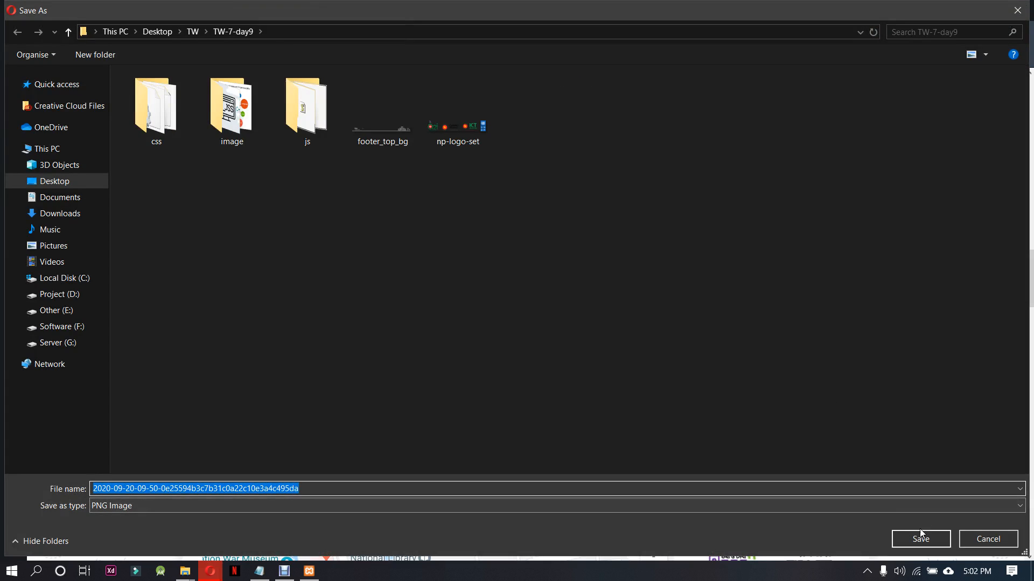
Save the Emergency Hotline image from the reference sidebar as a JPEG named National-Helpline
scroll(857, 408, "down", 7)
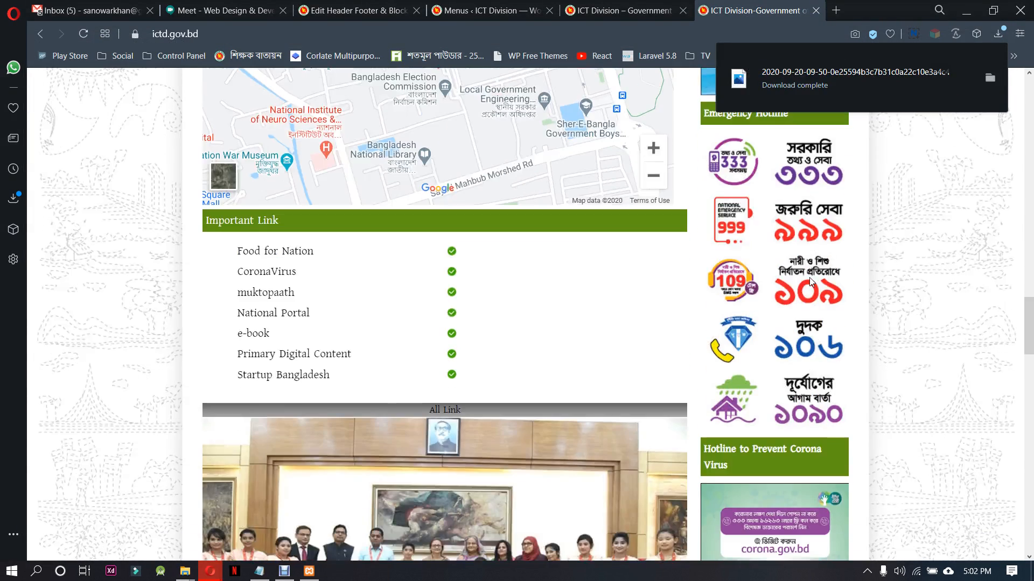
right_click(811, 245)
left_click_drag(802, 166, 856, 175)
right_click(803, 190)
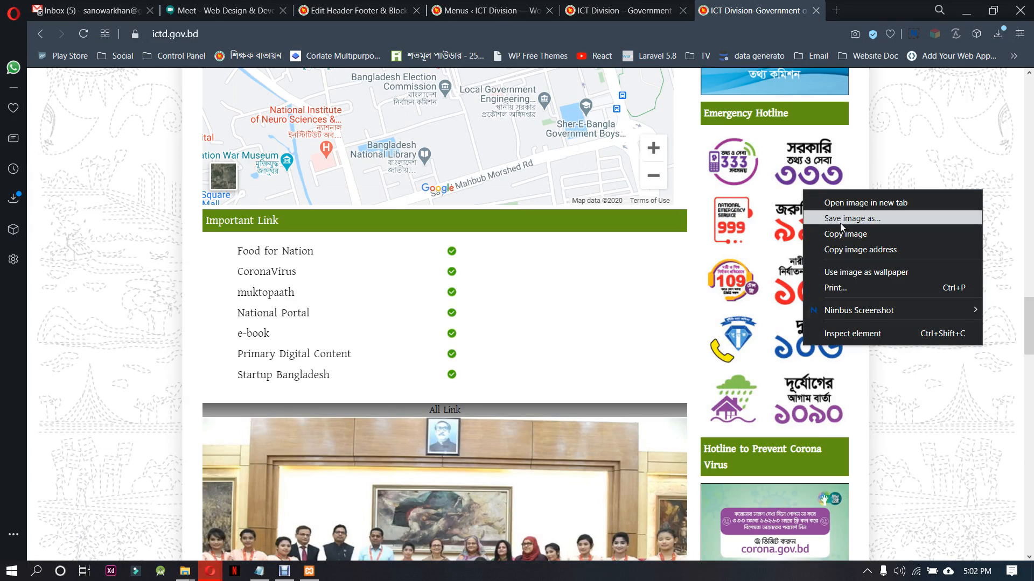
left_click(844, 219)
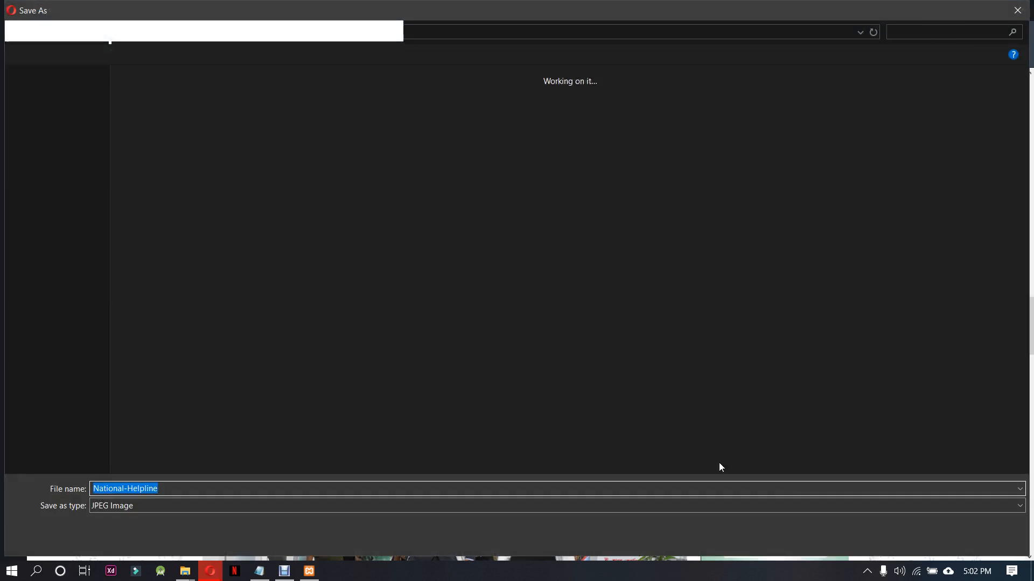
left_click(918, 538)
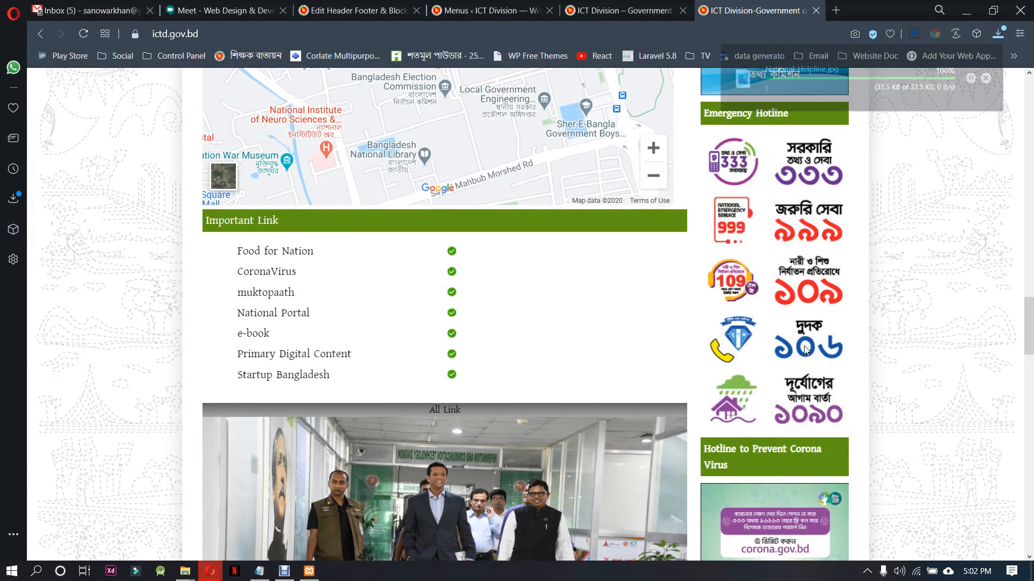
Save the Hotline to Prevent Corona Virus image from the reference sidebar as corona_new
scroll(901, 321, "down", 5)
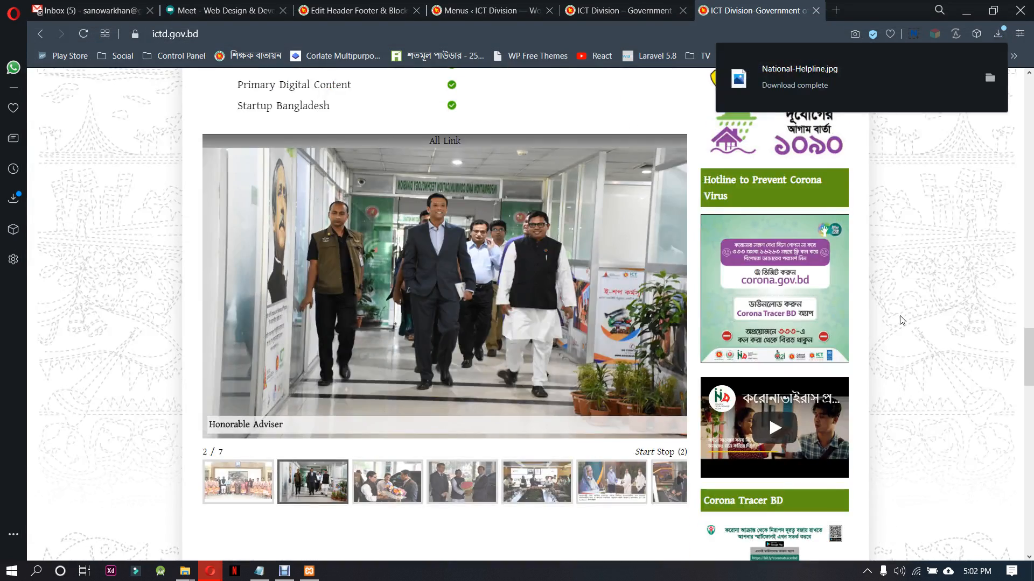
right_click(791, 269)
left_click(868, 405)
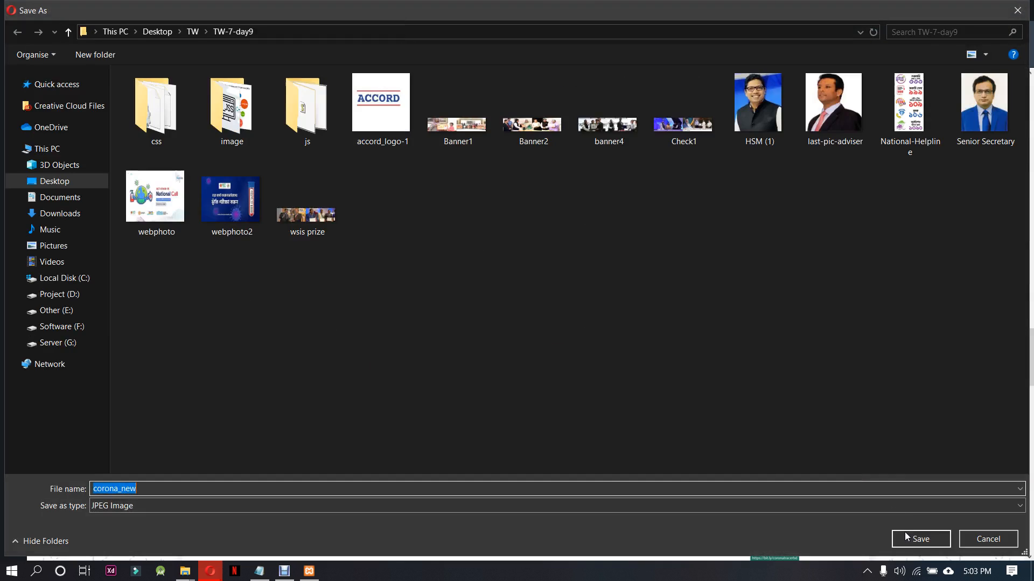
left_click(918, 538)
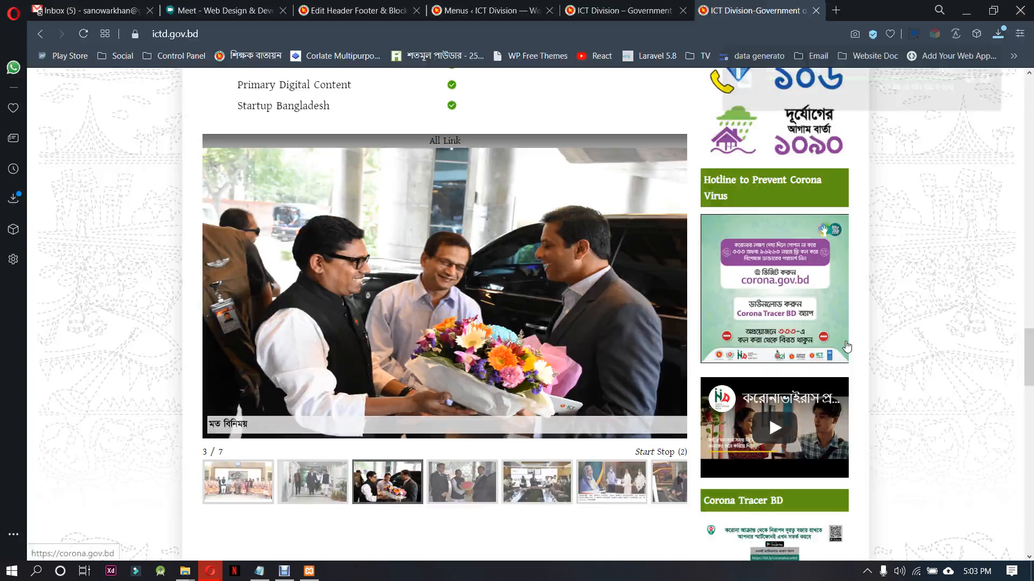
Check the rest of the reference sidebar and open the Right bar template in the Elementor editor
scroll(915, 287, "down", 4)
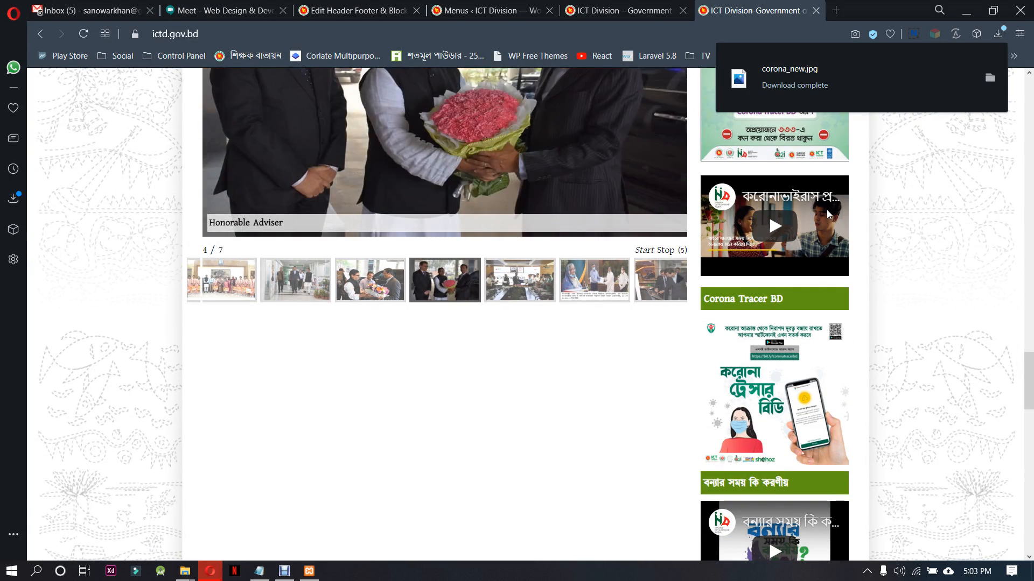
scroll(883, 332, "down", 4)
scroll(884, 333, "down", 5)
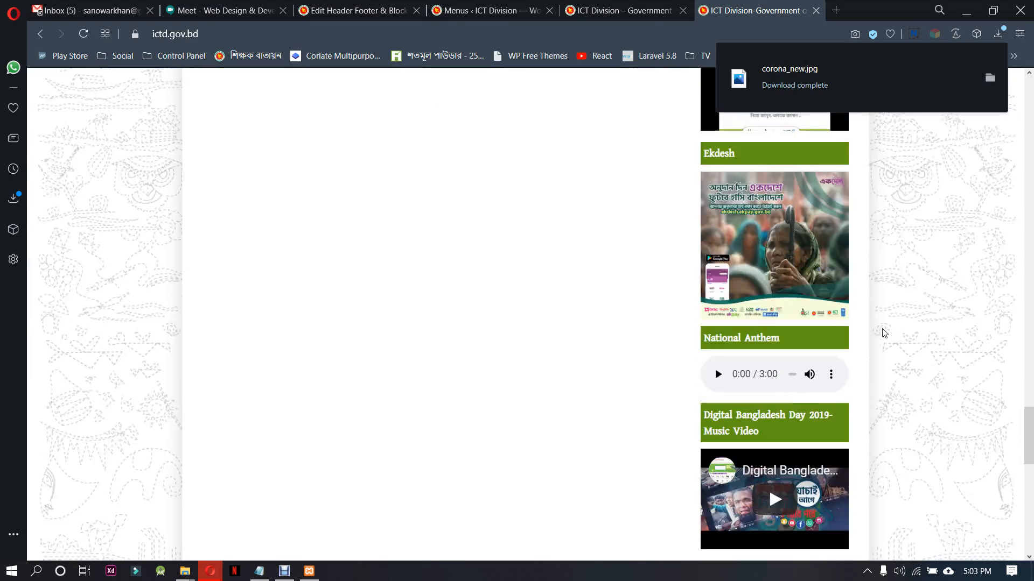
scroll(884, 333, "down", 15)
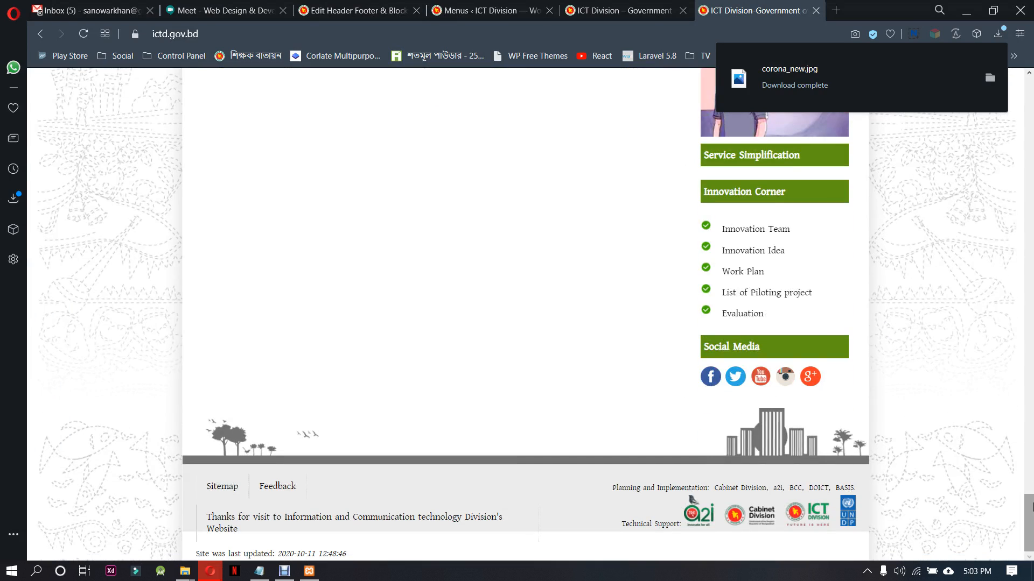
left_click_drag(1032, 506, 1027, 107)
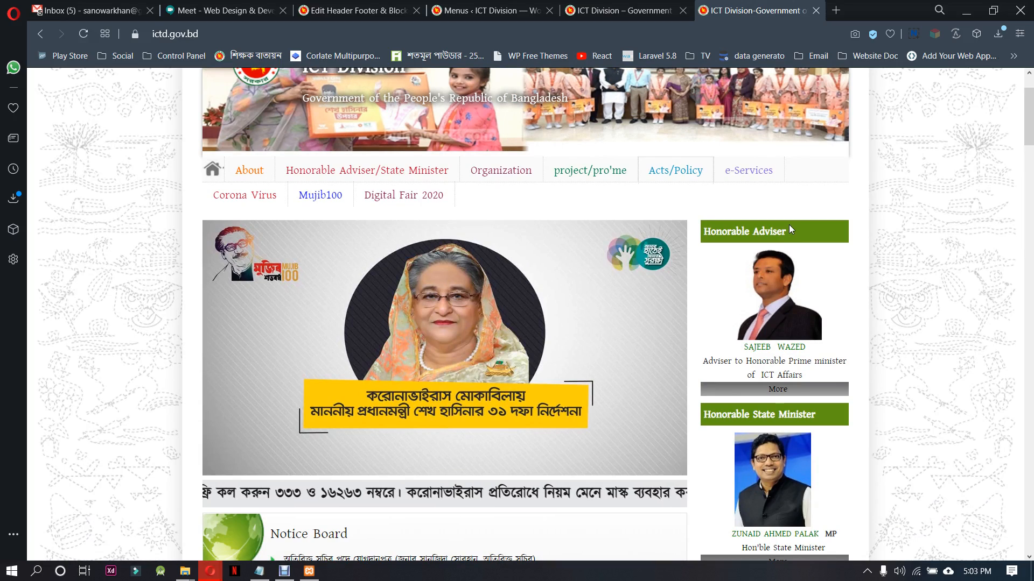
mouse_move(629, 4)
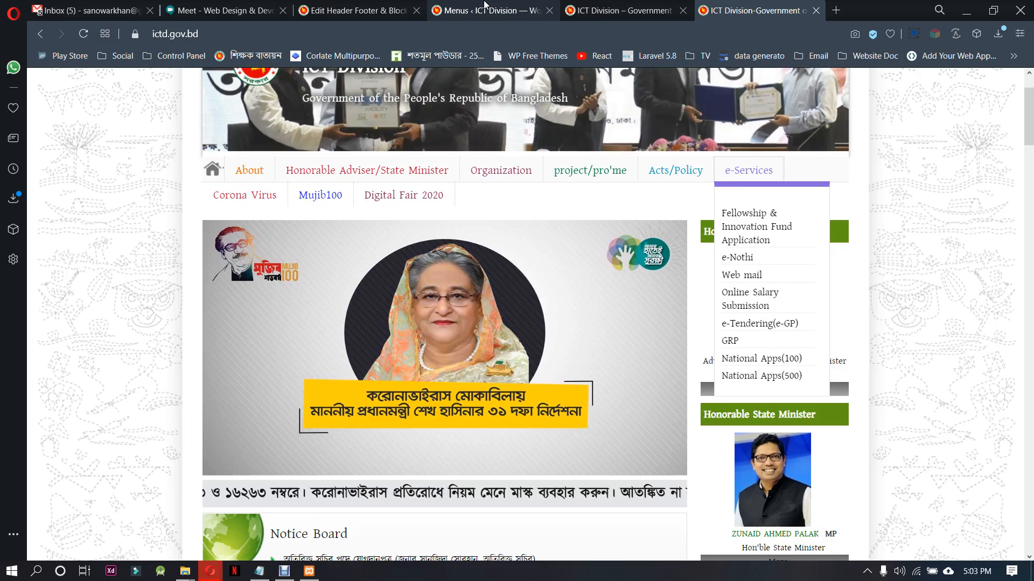
left_click(488, 8)
left_click(362, 5)
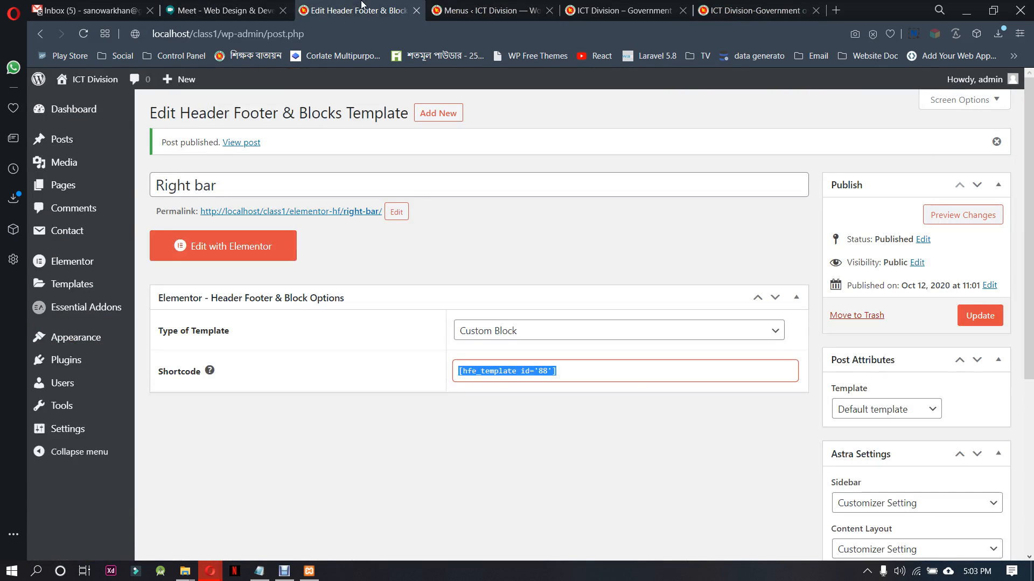
left_click(237, 247)
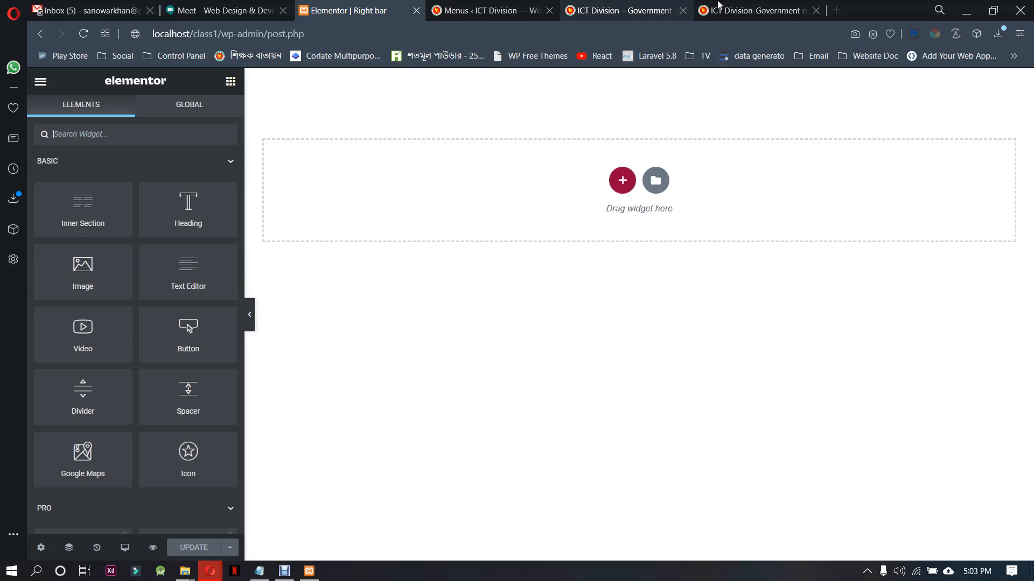
Compare with the reference sidebar, then add a single-column section containing a Heading widget to the Right bar block
left_click(756, 10)
scroll(763, 218, "down", 15)
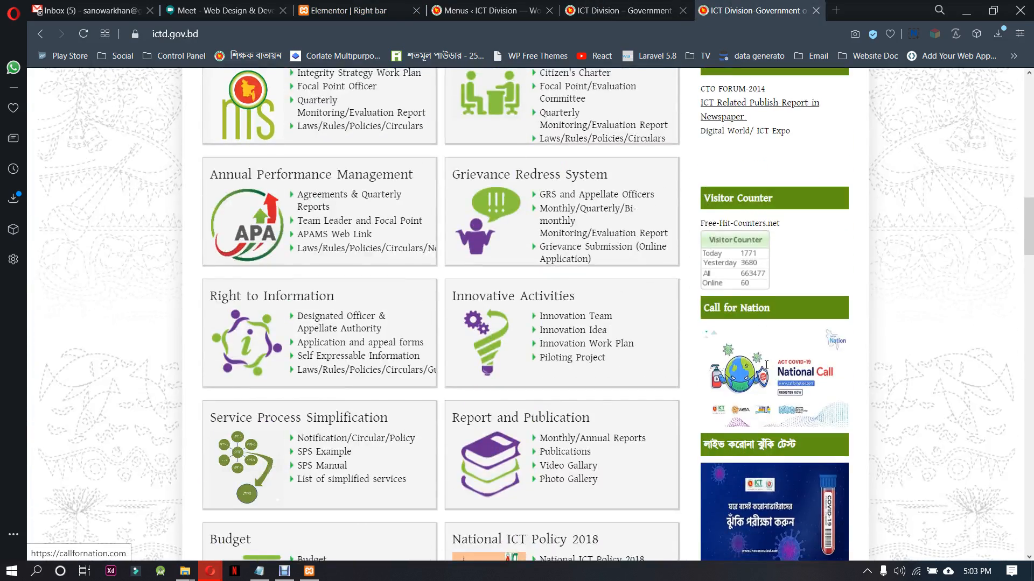
scroll(765, 365, "up", 15)
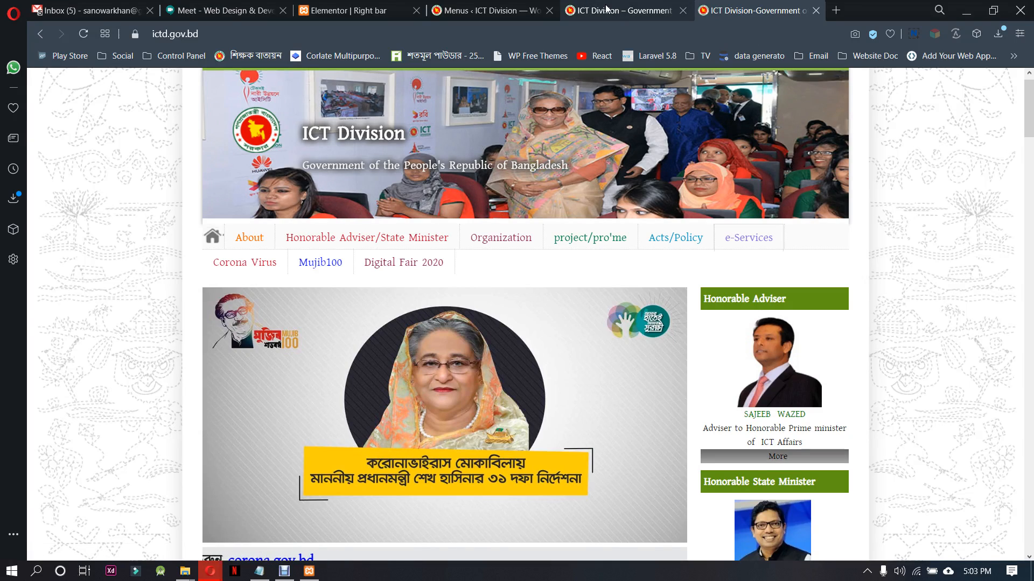
left_click(347, 10)
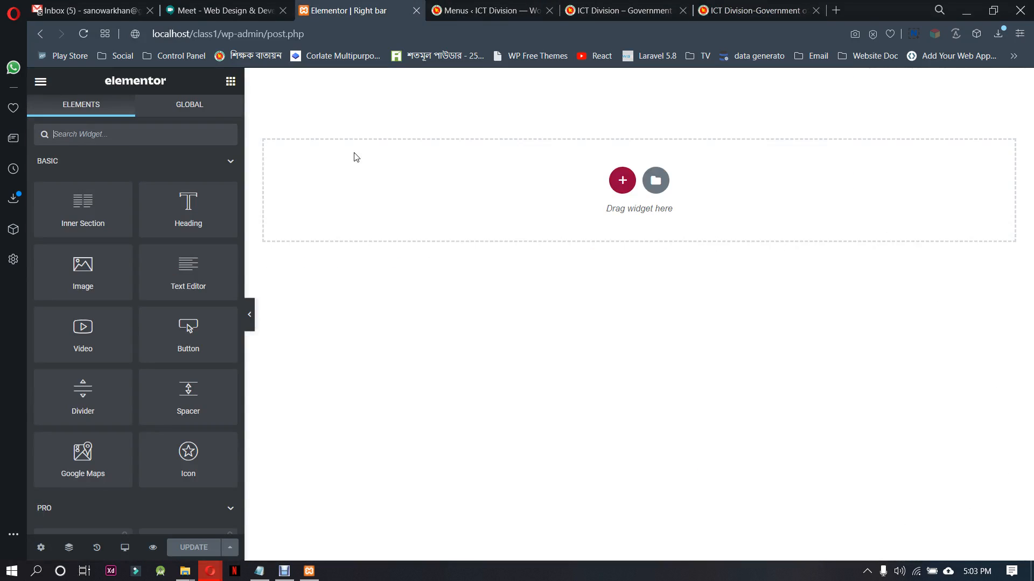
left_click(622, 181)
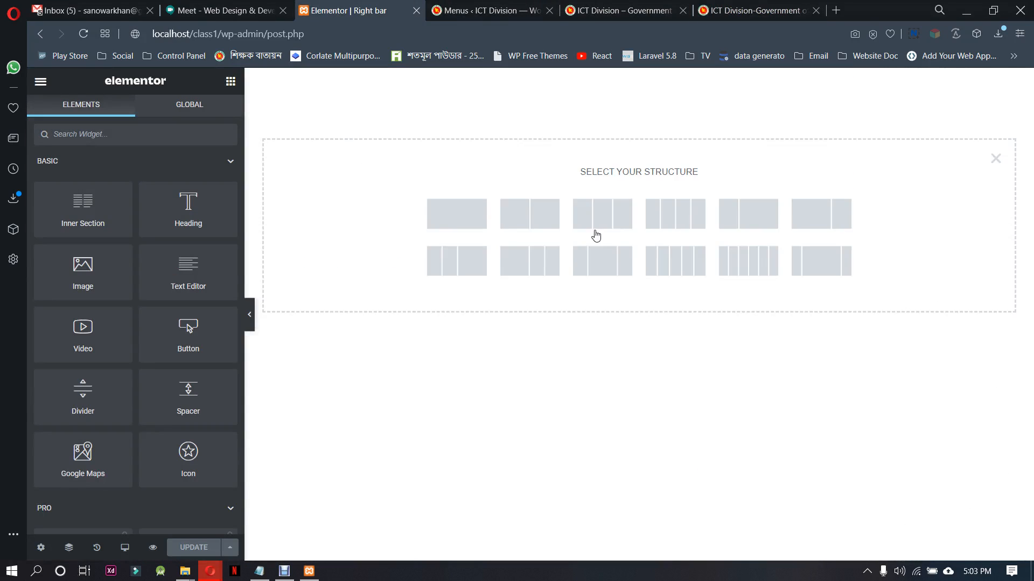
left_click(456, 219)
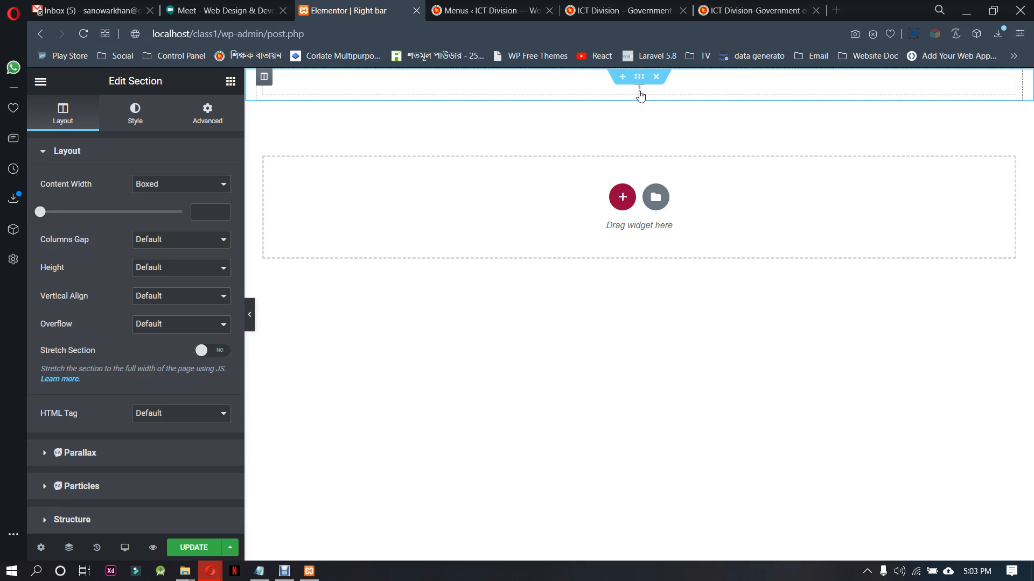
left_click(230, 81)
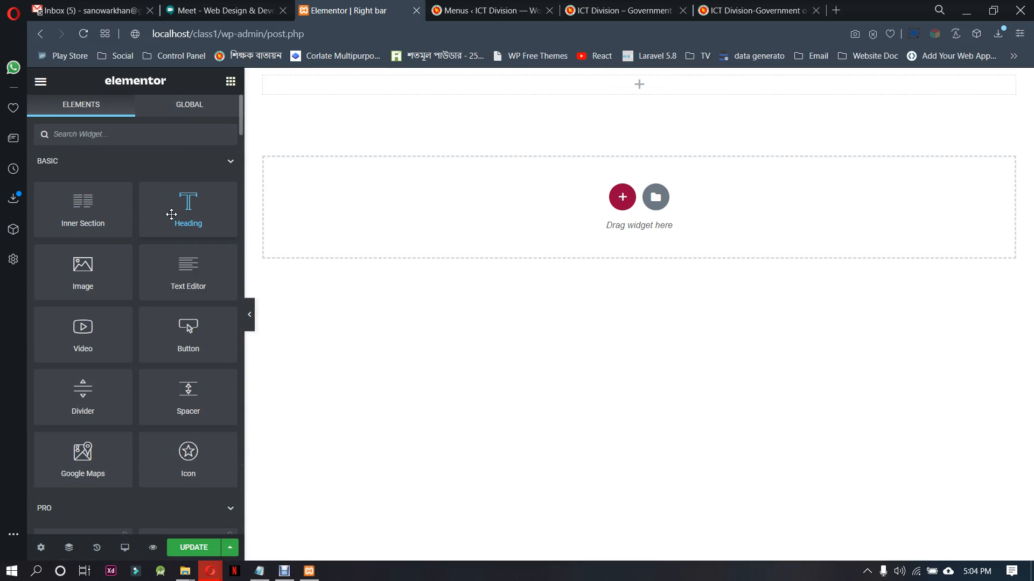
left_click_drag(176, 214, 599, 82)
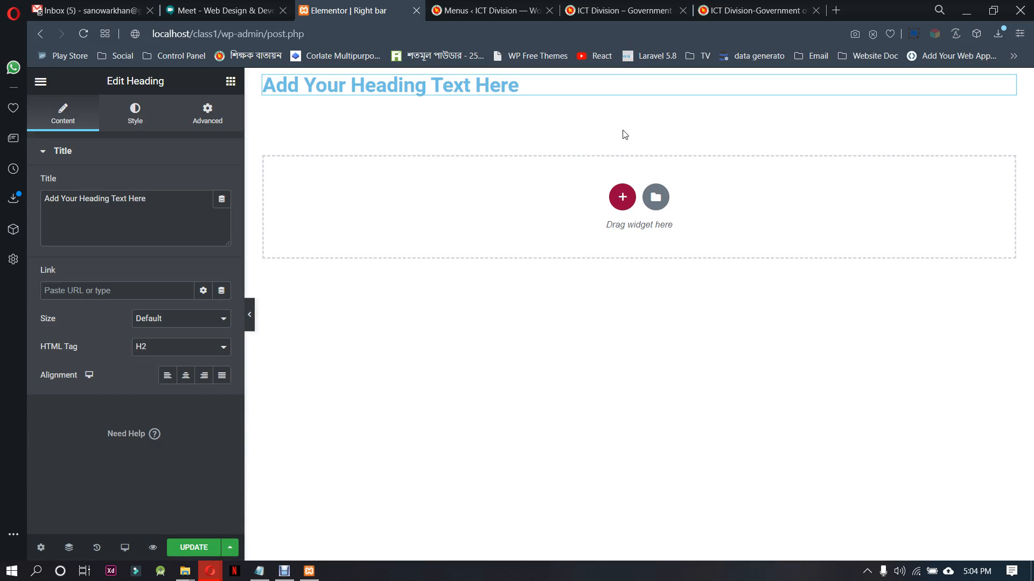
Return to the ictd.gov.bd reference page and reload it to clear the e-Services submenu covering the Honorable Adviser title
left_click(754, 10)
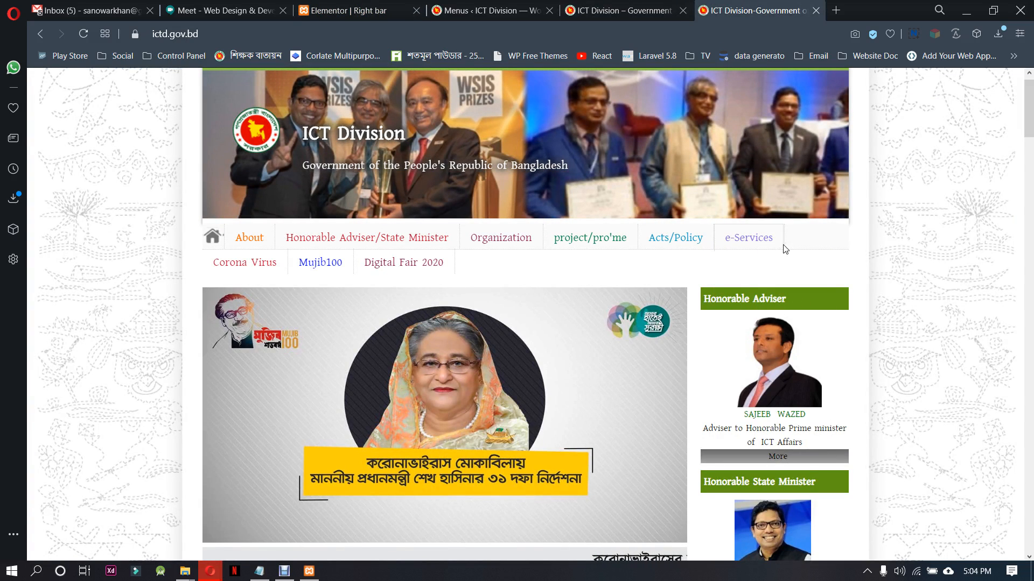
left_click(350, 10)
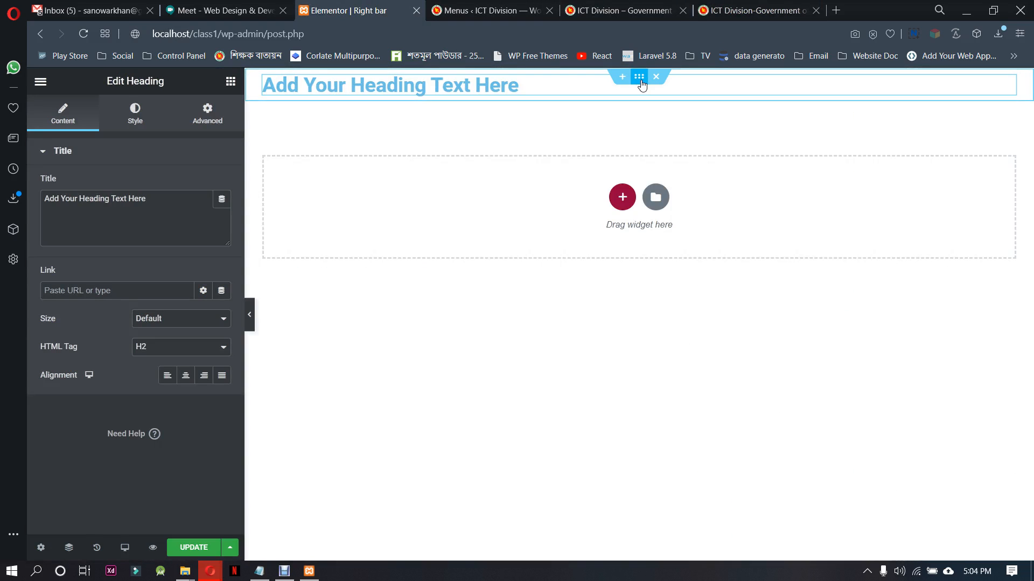
left_click(754, 10)
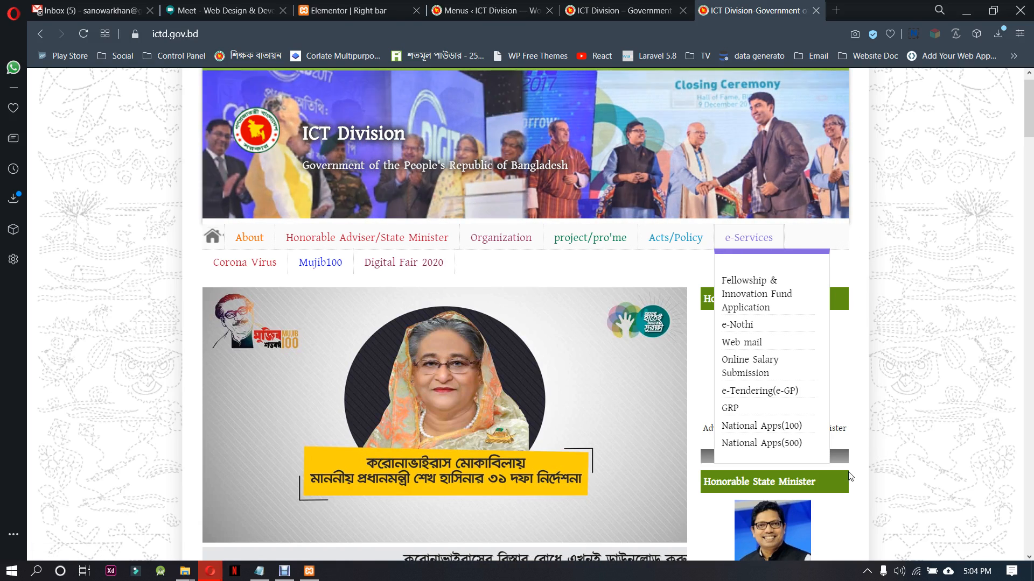
right_click(844, 297)
left_click(1009, 220)
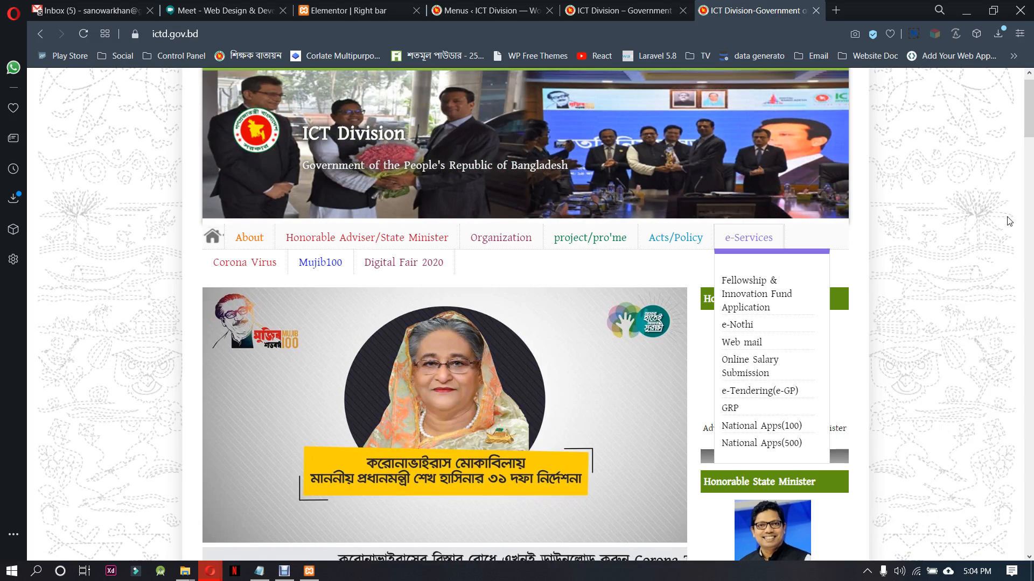
scroll(1008, 221, "down", 5)
right_click(968, 299)
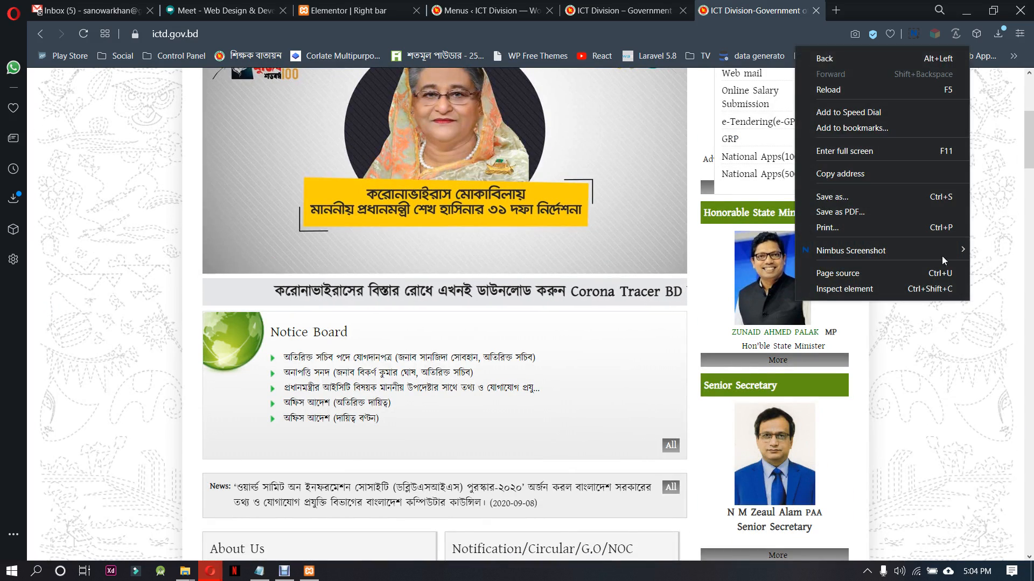
left_click(851, 88)
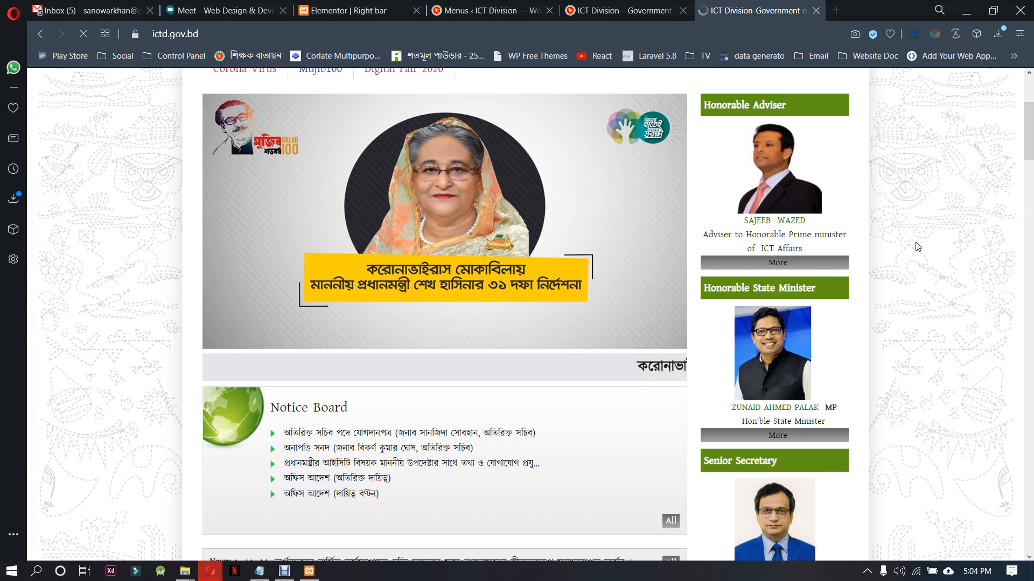
Inspect the Honorable Adviser title bar, copy its background colour #609513 and return to the Right bar block in Elementor
right_click(838, 106)
left_click(926, 356)
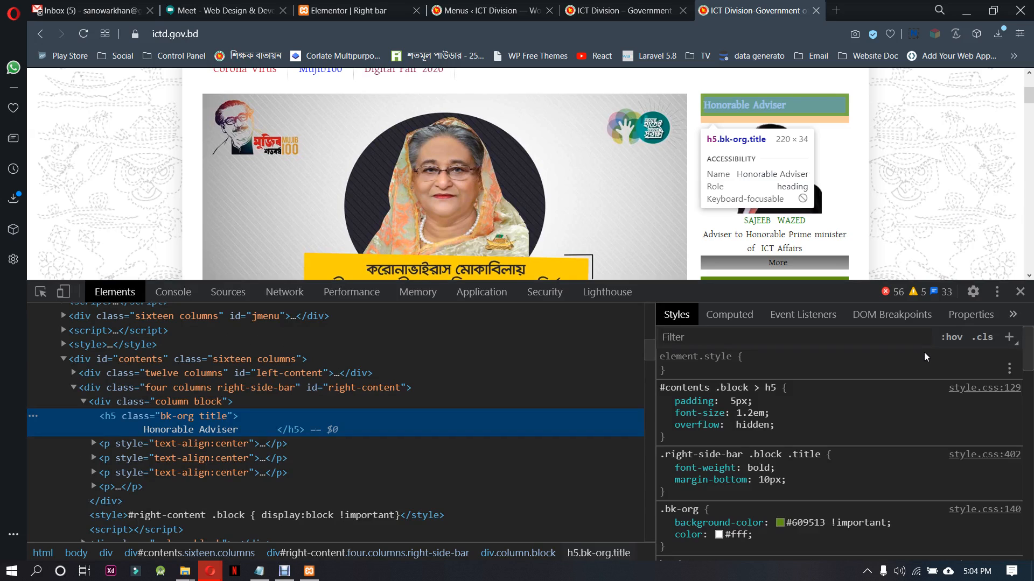
left_click(806, 523)
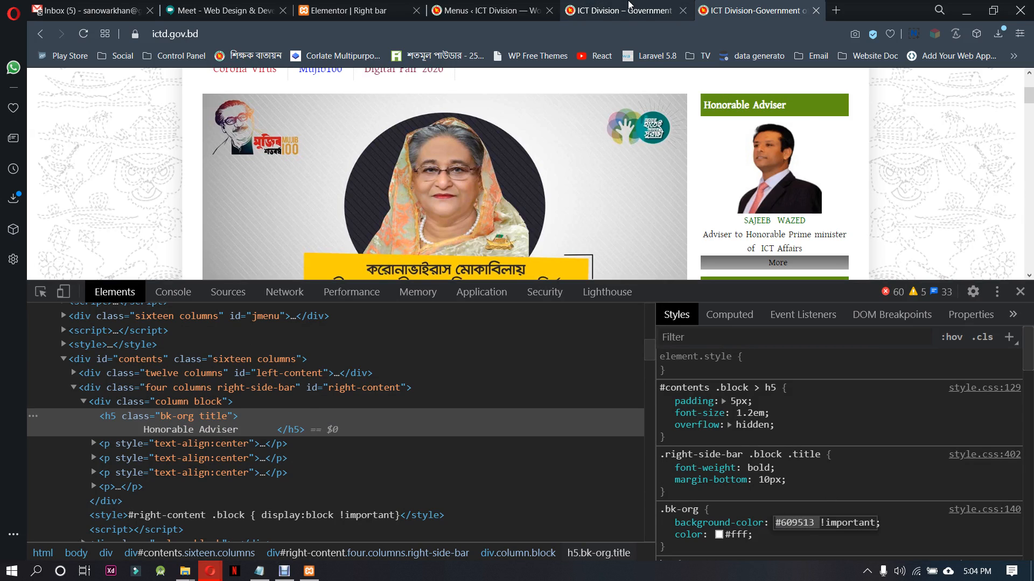
left_click(383, 6)
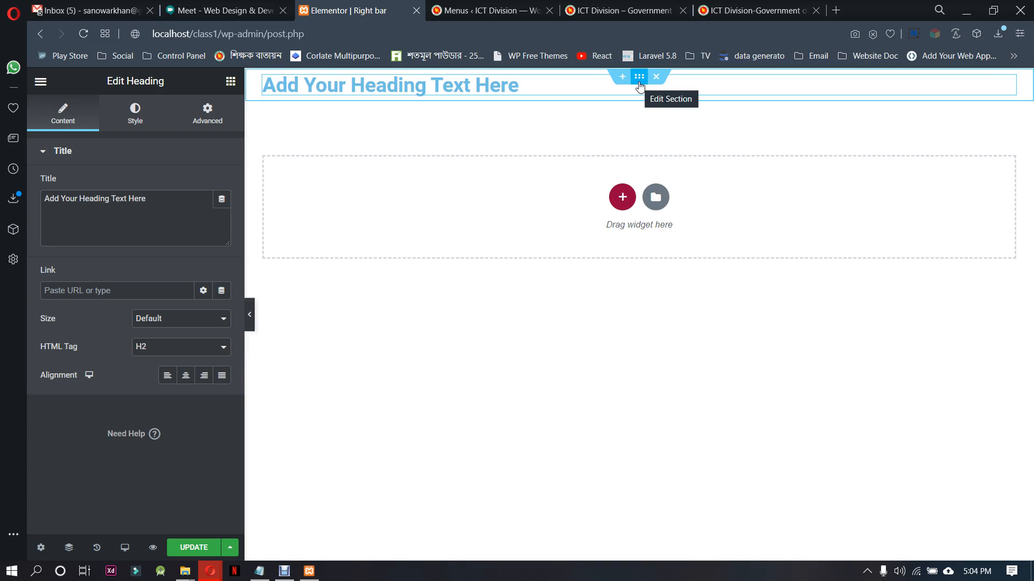
Give the heading's column a Classic background and try to paste #609513 as its color
left_click(640, 80)
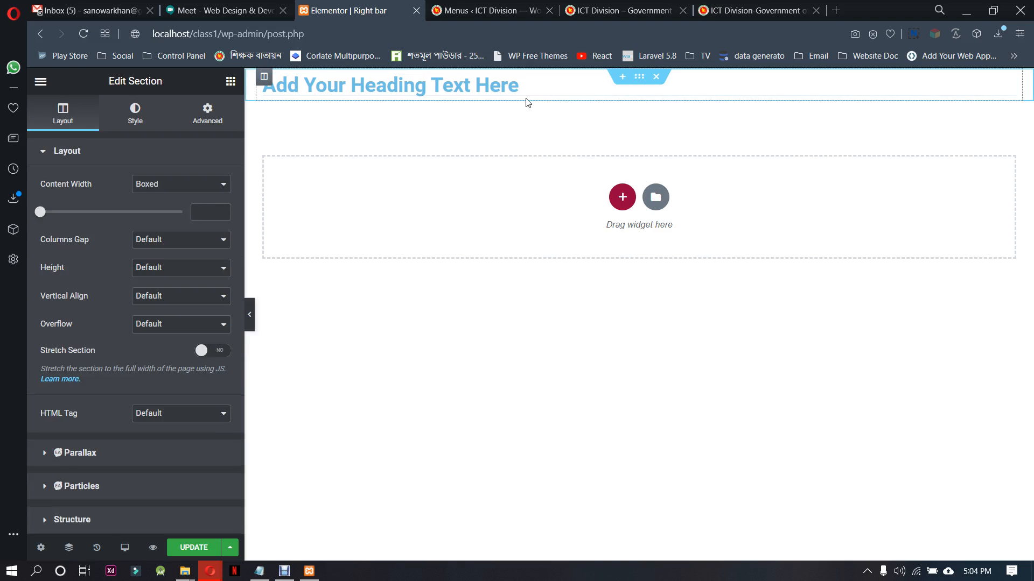
left_click(265, 77)
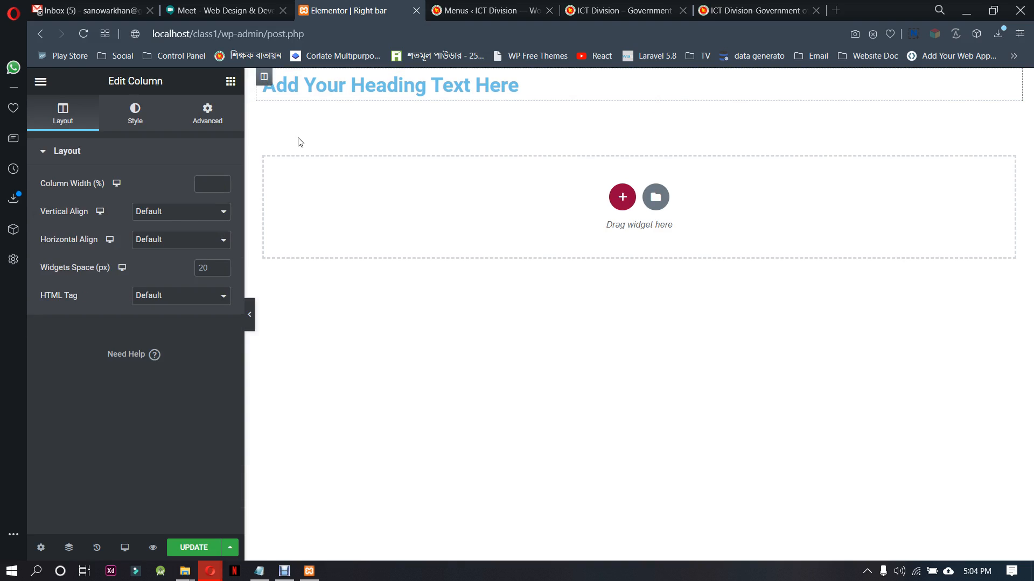
left_click(139, 115)
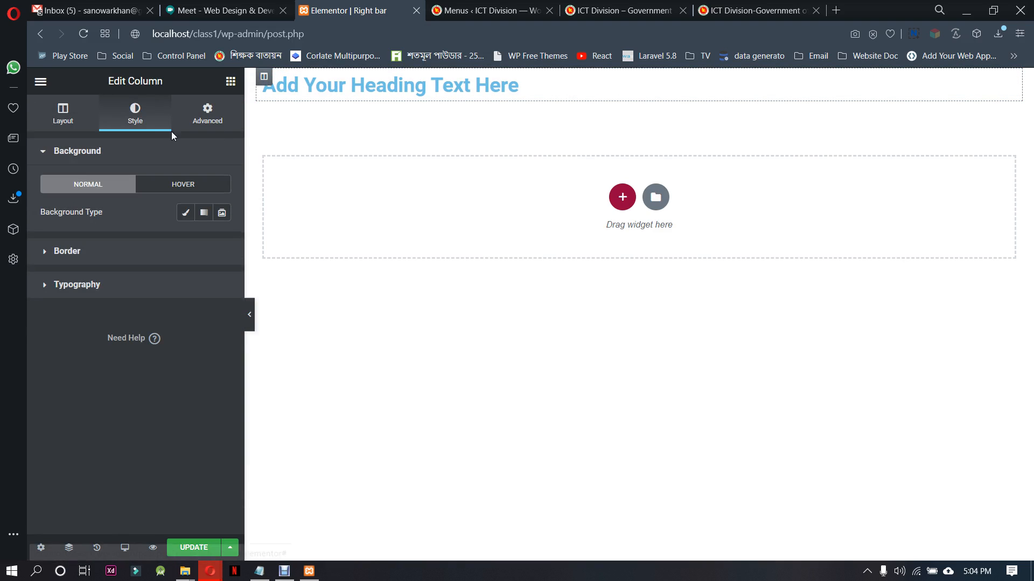
left_click(186, 212)
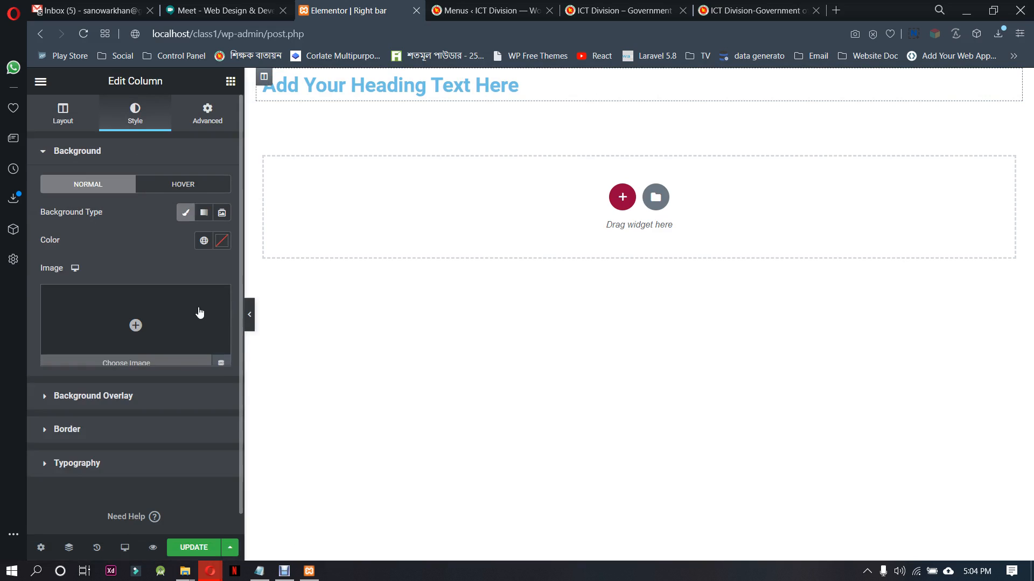
left_click(223, 244)
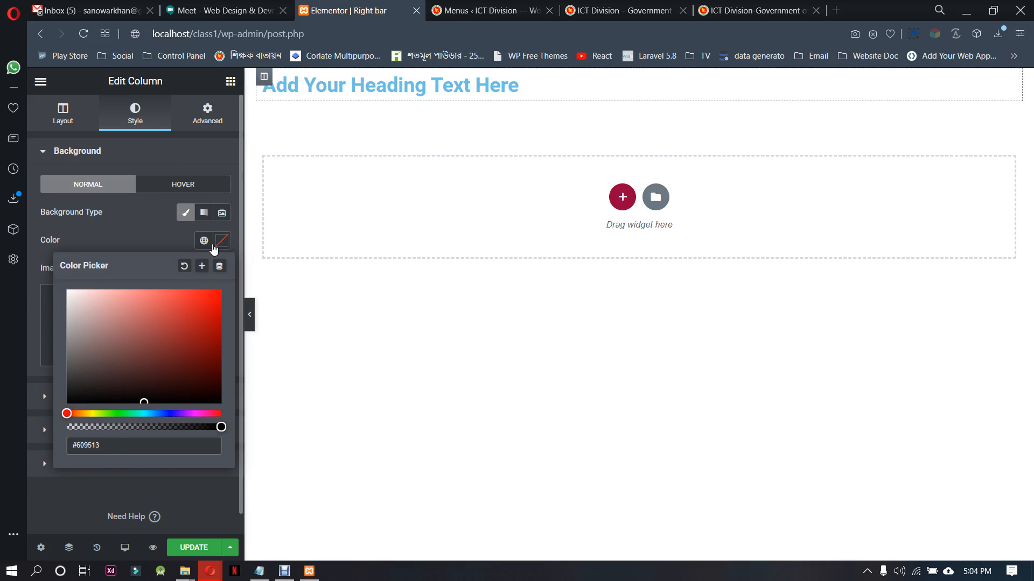
left_click(157, 230)
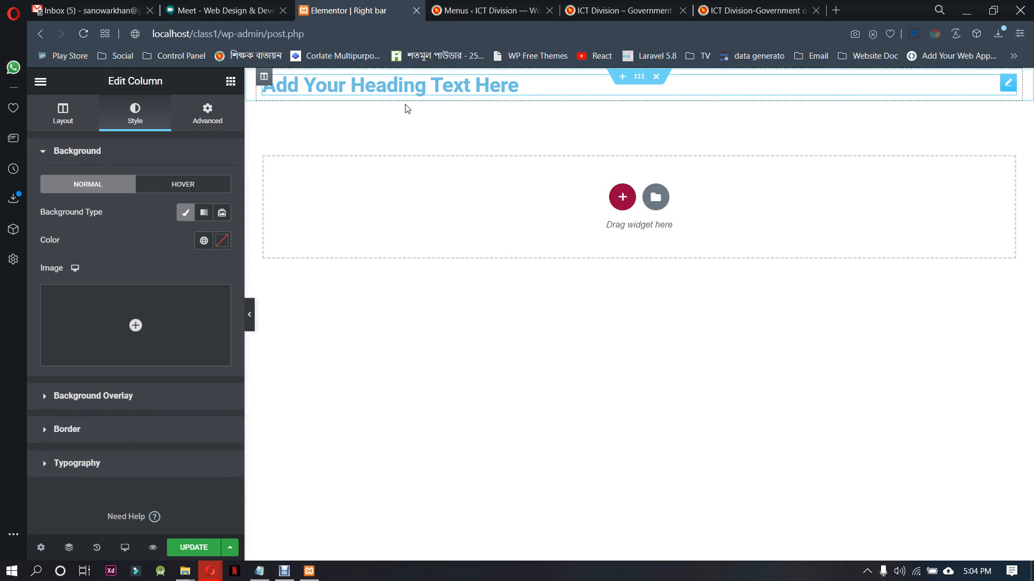
left_click(223, 243)
key("ctrl+c")
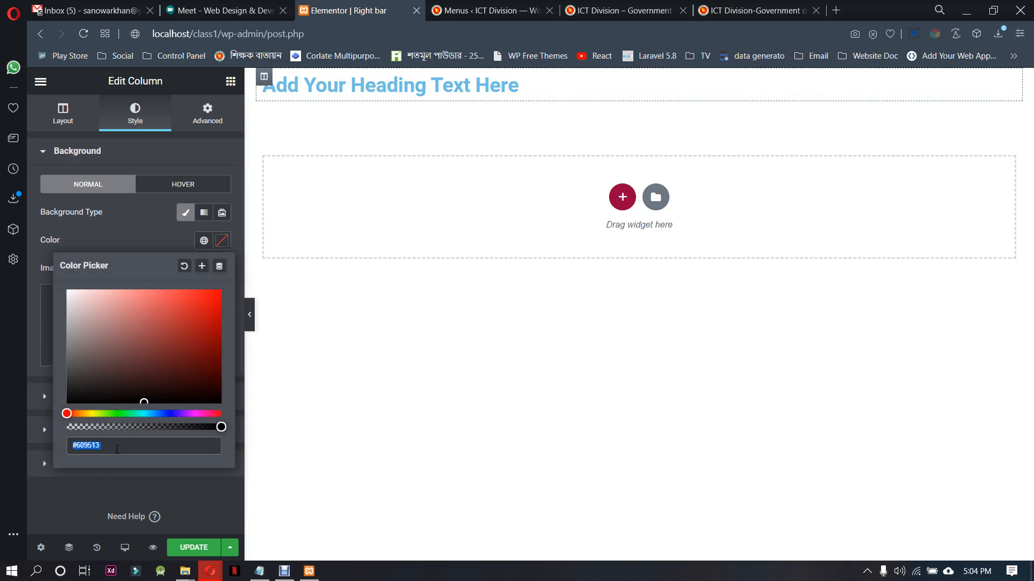
left_click(116, 449)
left_click_drag(116, 448, 46, 446)
key("ctrl+v")
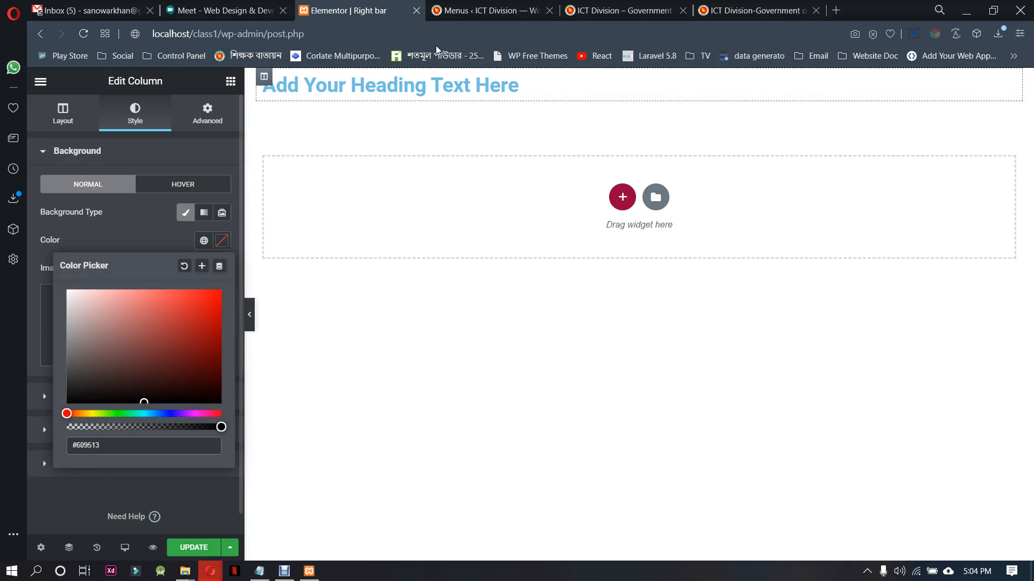
Recopy #609513 from the Honorable Adviser title's CSS on the reference page and apply it as the heading column's background color
left_click(709, 6)
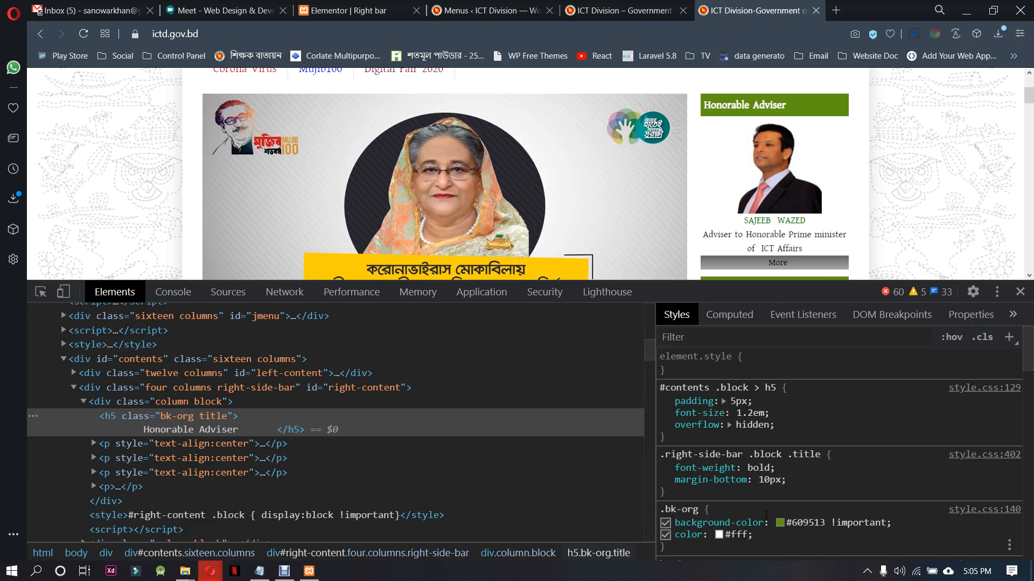
left_click(790, 525)
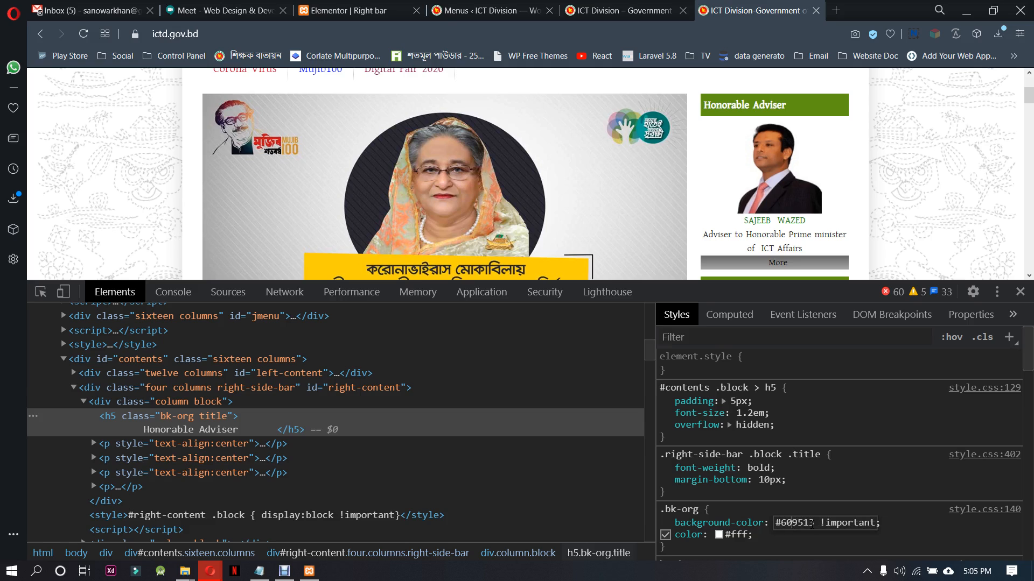
double_click(792, 525)
left_click(389, 5)
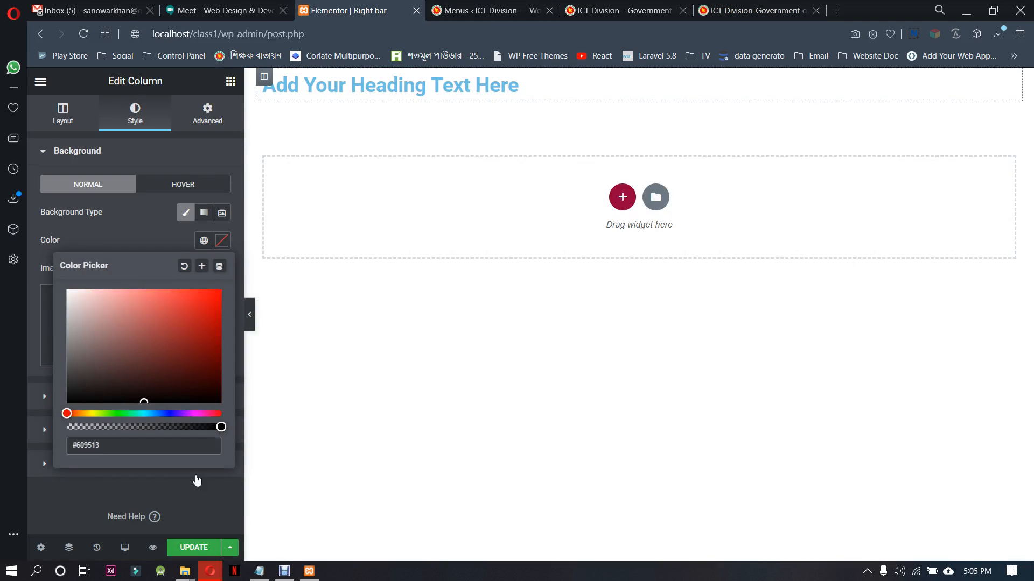
left_click(129, 449)
key("ctrl+v")
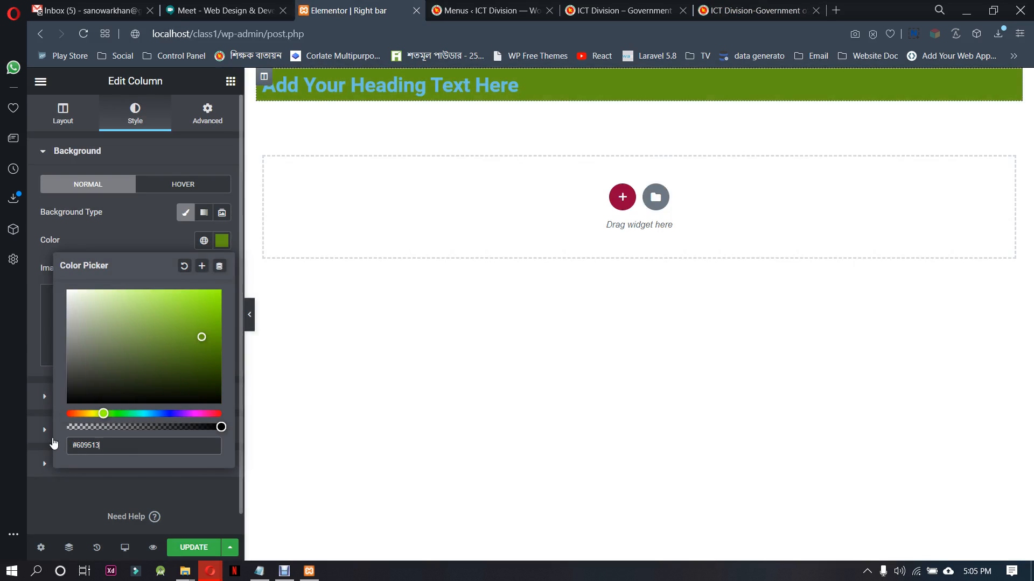
left_click(154, 233)
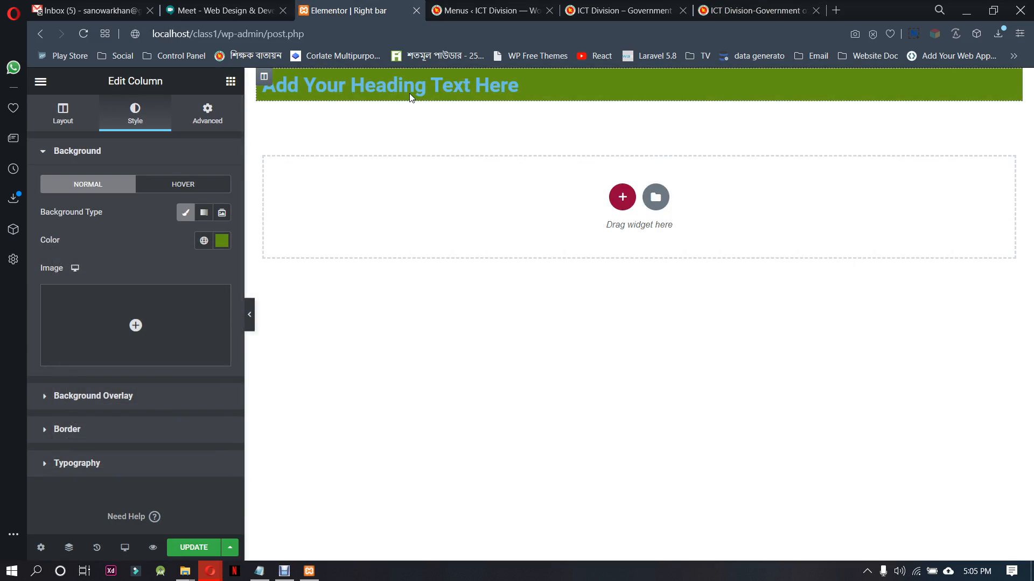
Replace the heading's placeholder text with "Honorable Adviser", copied from the ictd.gov.bd sidebar
left_click(1008, 82)
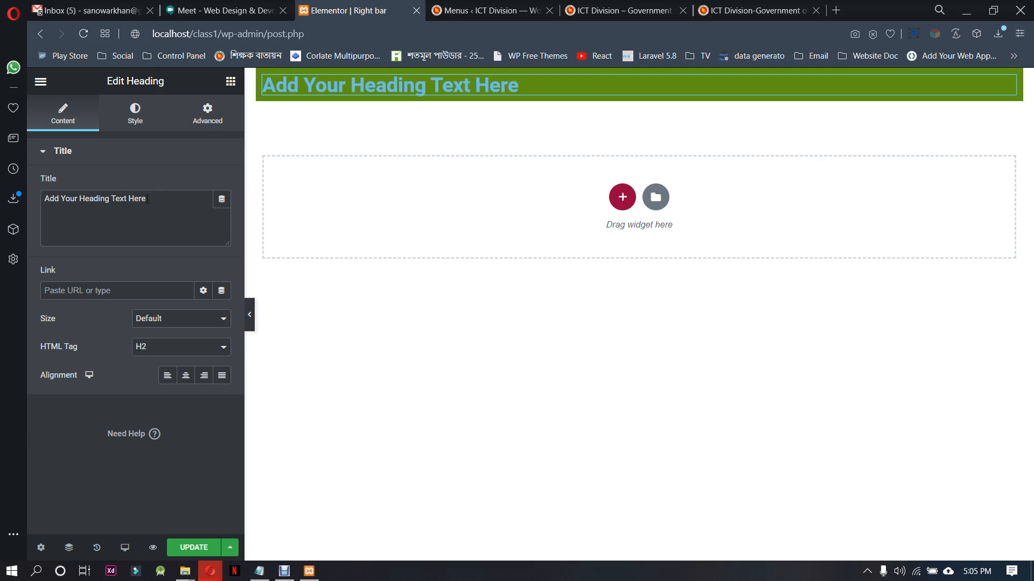
left_click(718, 10)
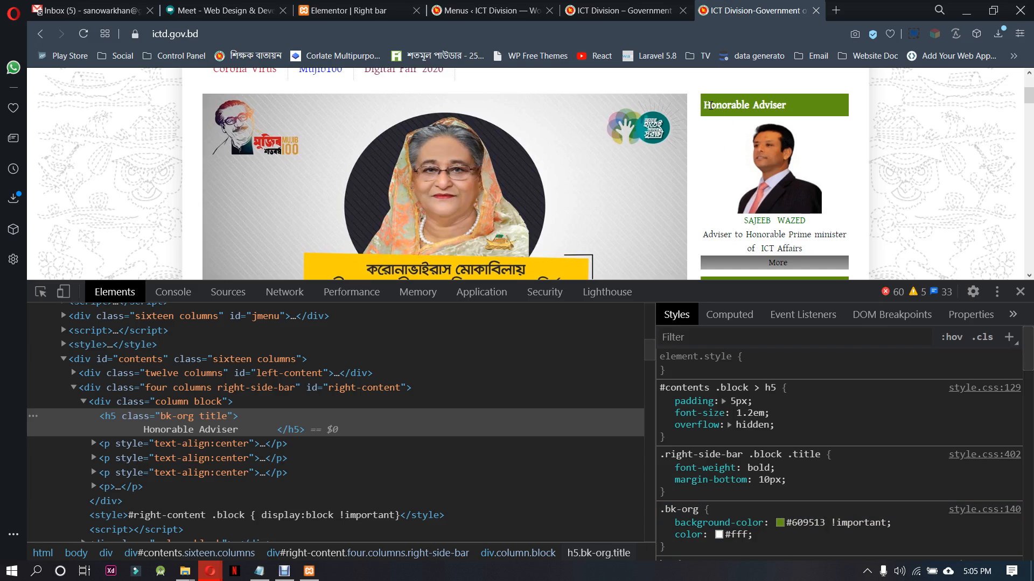
left_click_drag(726, 105, 794, 108)
key("ctrl+c")
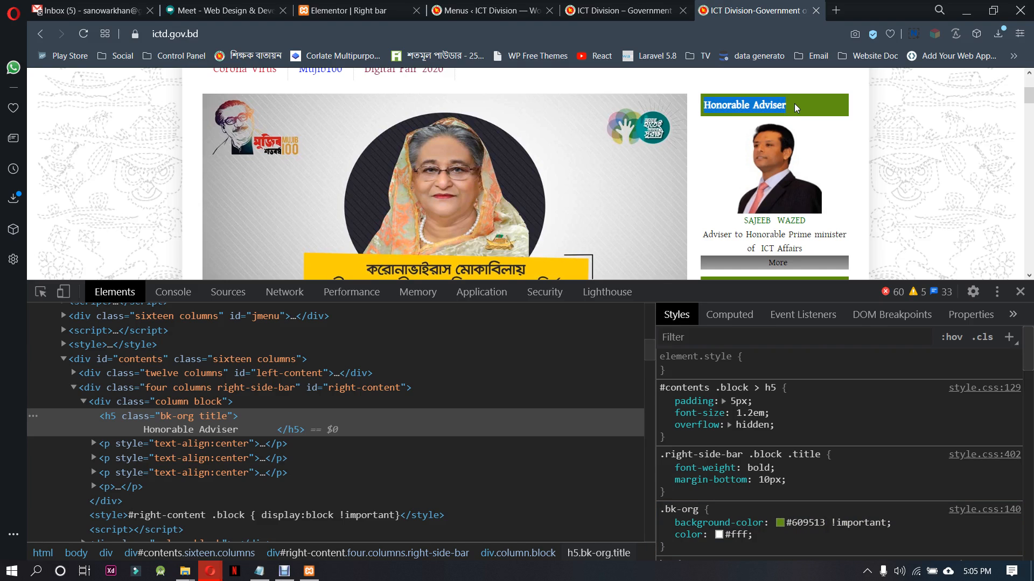
left_click(352, 9)
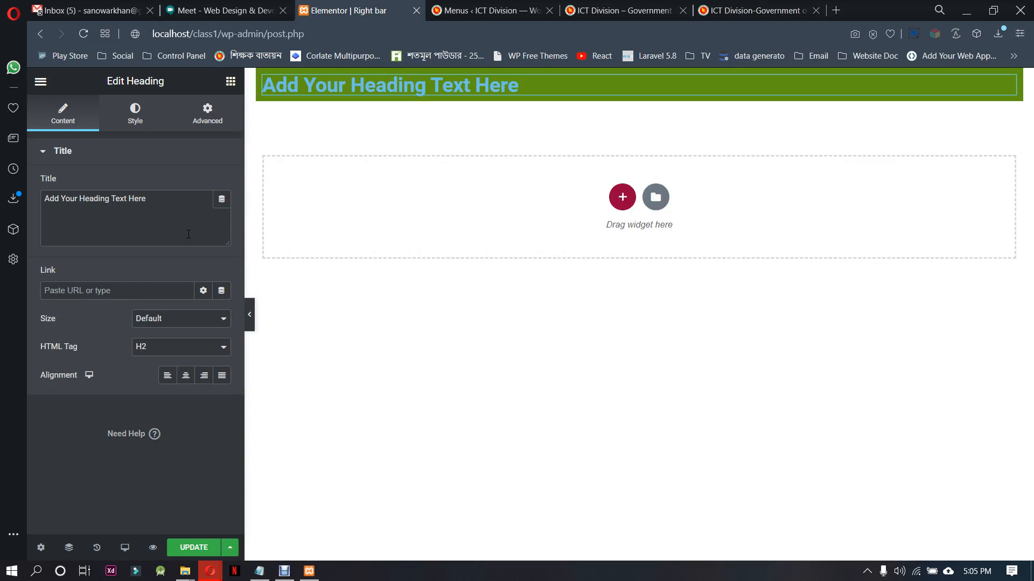
left_click_drag(146, 198, 43, 198)
key("ctrl+v")
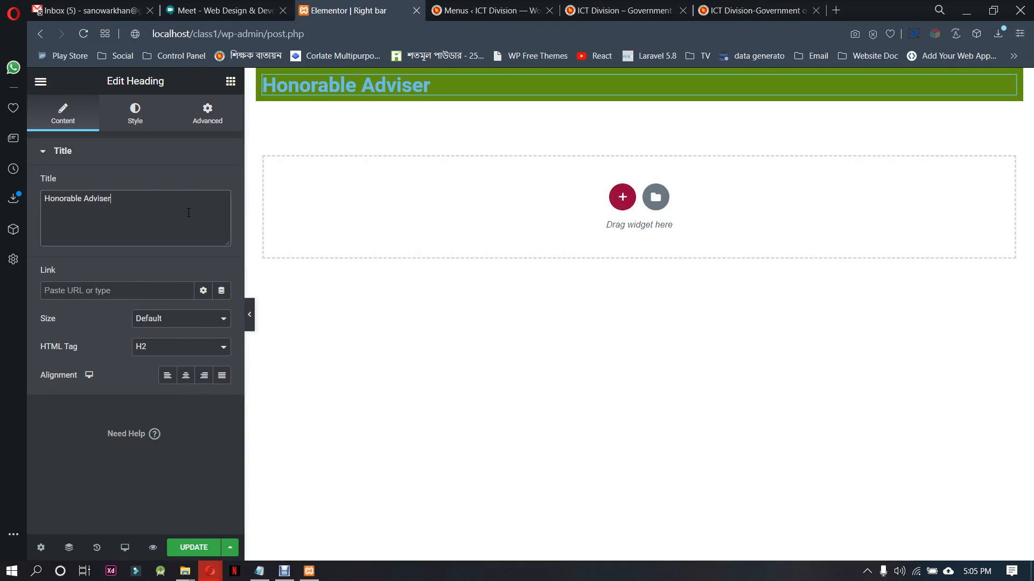
Set the Honorable Adviser heading's text color to #FFFFFF
left_click(146, 118)
left_click(221, 184)
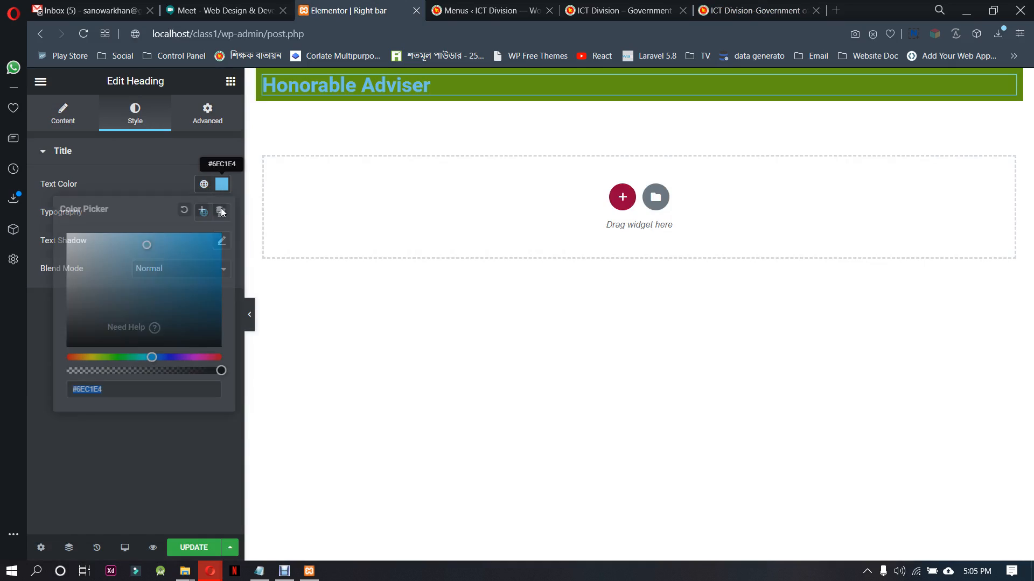
type("#FFFFFF")
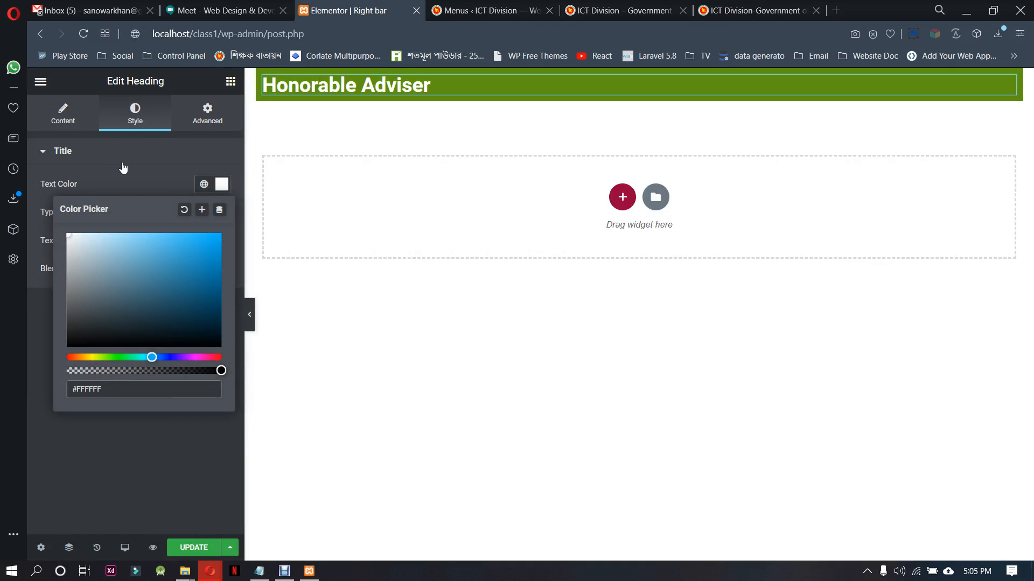
left_click(122, 163)
left_click(123, 163)
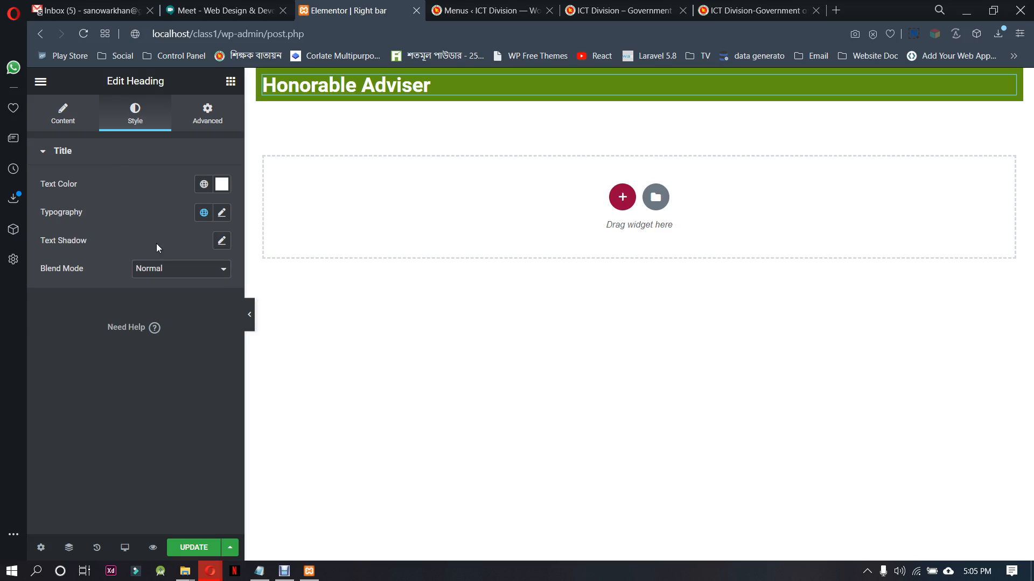
Set the heading's typography to size 18 px and weight 500, and save the Right bar block
left_click(223, 214)
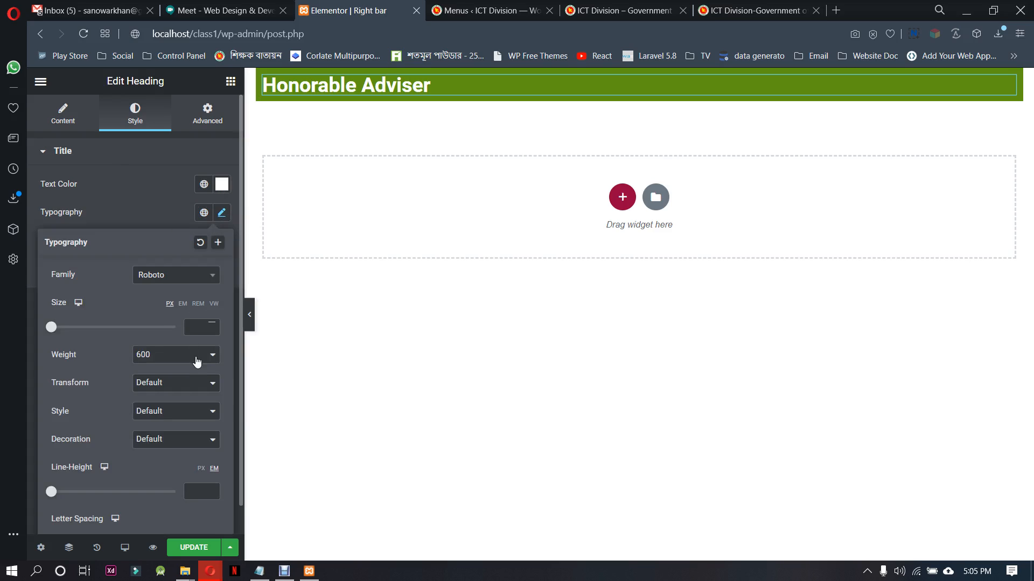
left_click(211, 325)
left_click_drag(212, 326, 212, 326)
left_click(212, 325)
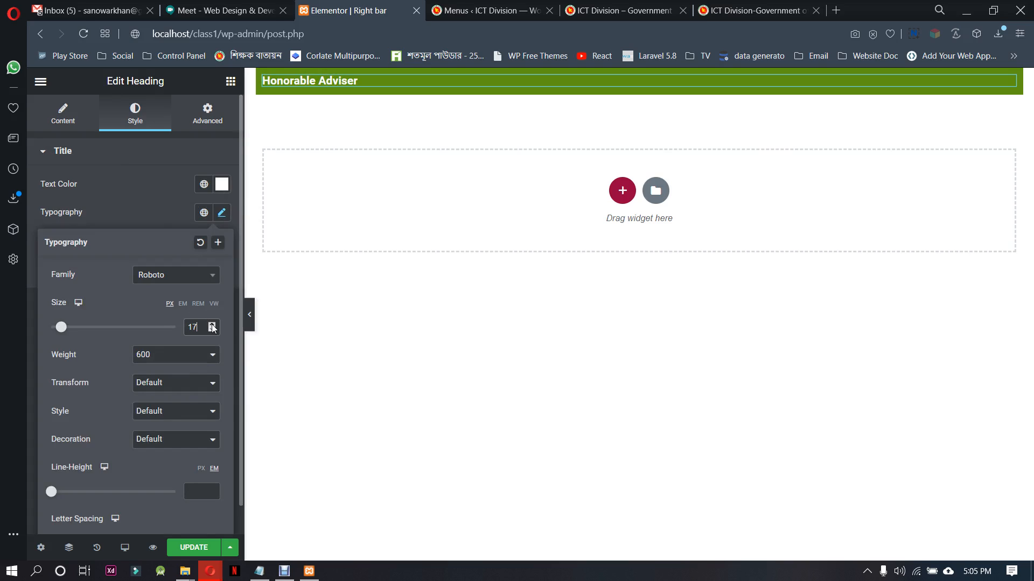
left_click(212, 326)
left_click(195, 364)
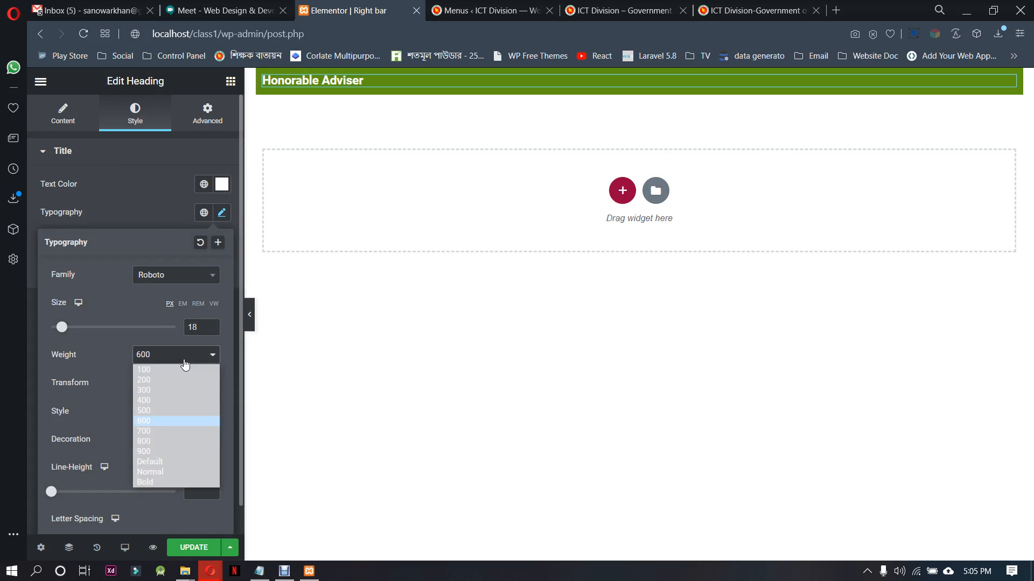
left_click(150, 409)
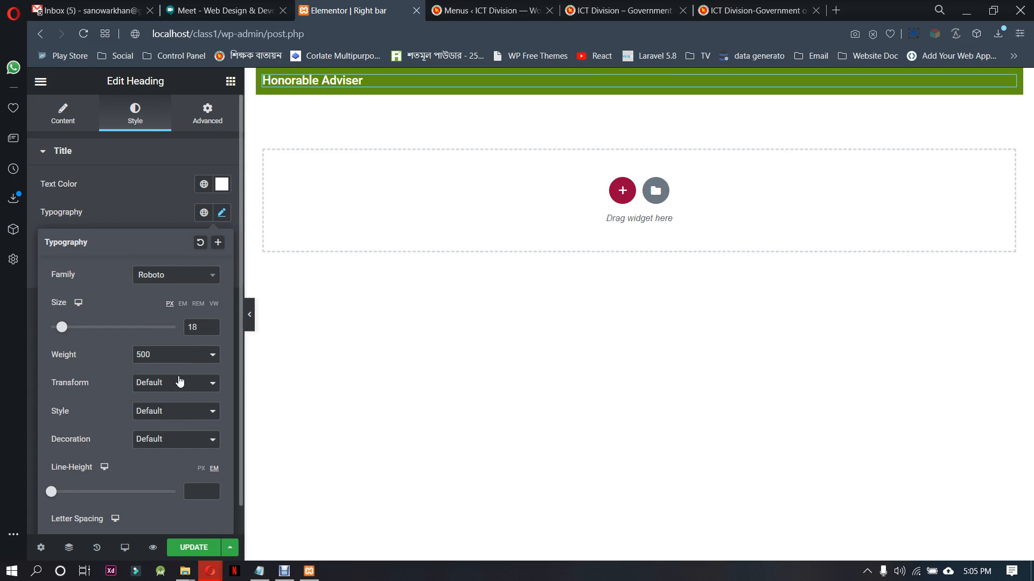
left_click(195, 547)
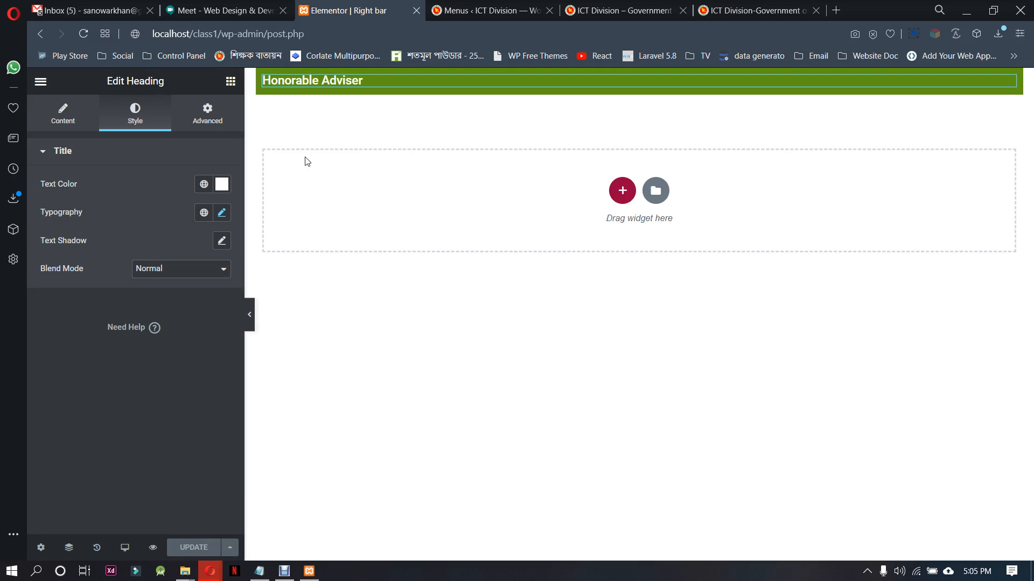
Check the adviser photo block on the reference page, place that page's tab beside the Elementor tab, and return to the Right bar block
left_click(230, 81)
left_click(748, 7)
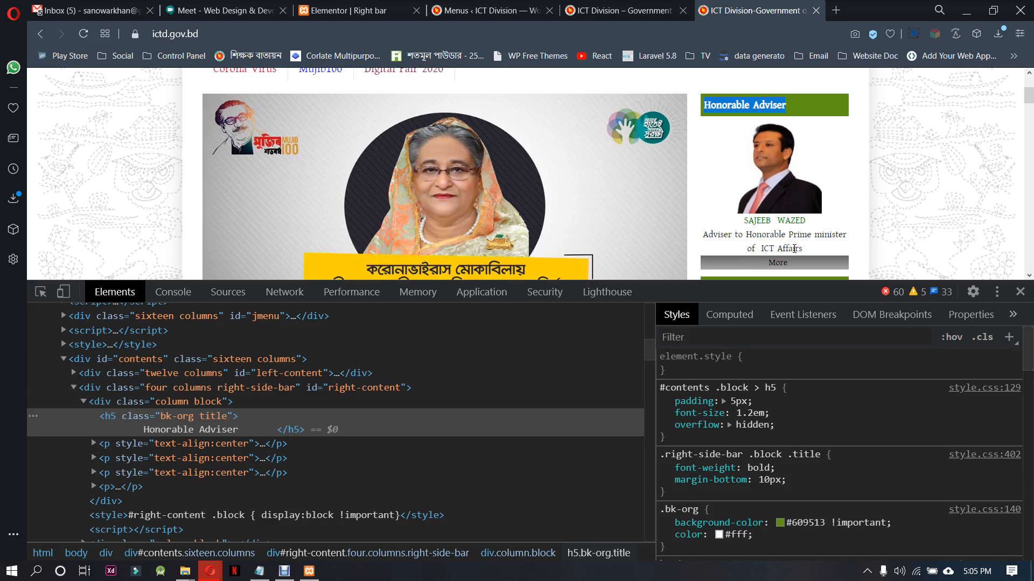
left_click(644, 11)
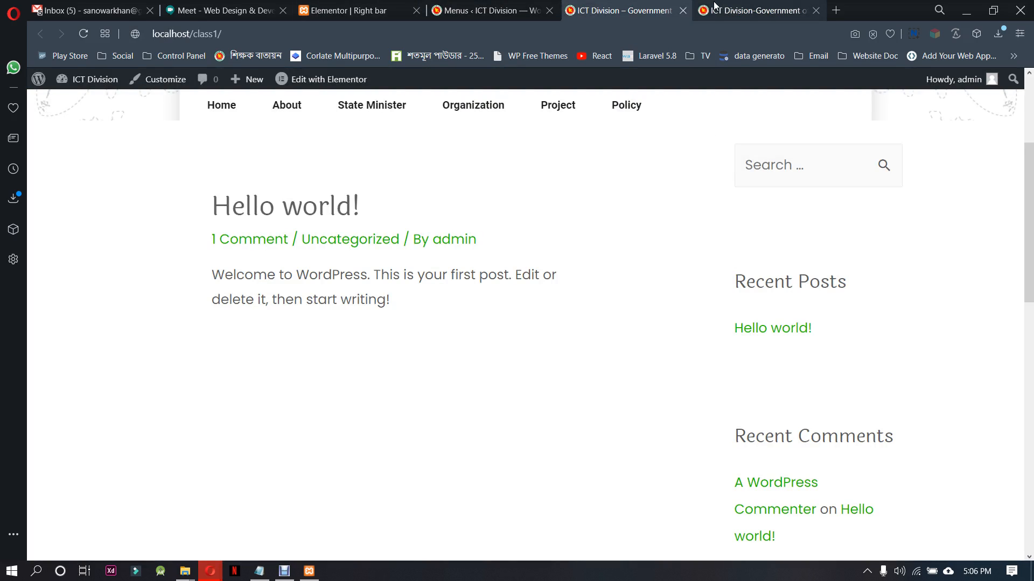
left_click_drag(713, 4, 471, 4)
left_click(374, 4)
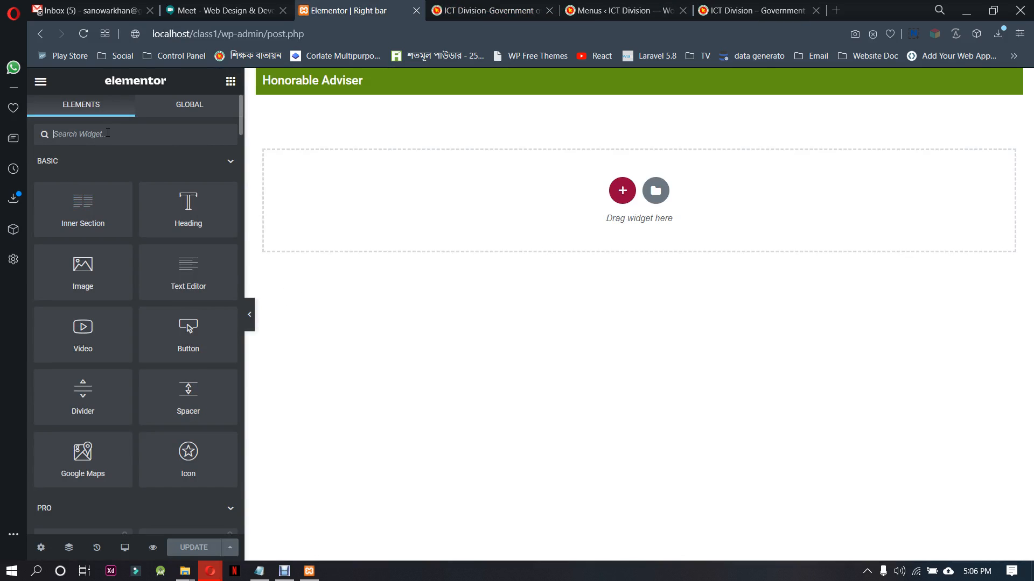
Search the widgets for "image" and try to place an Image widget under the Honorable Adviser heading
left_click(108, 143)
type("image")
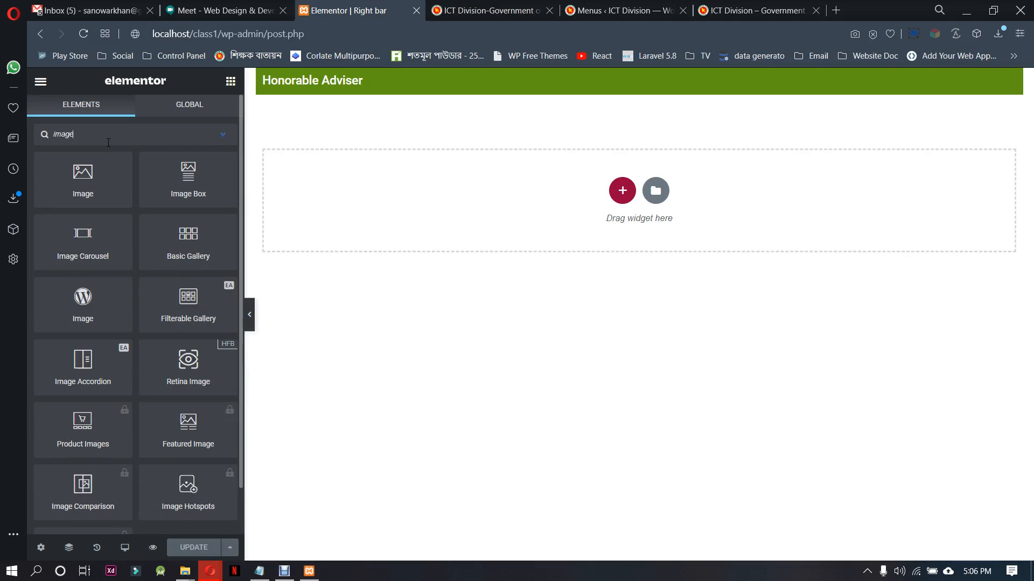
left_click_drag(96, 160, 603, 92)
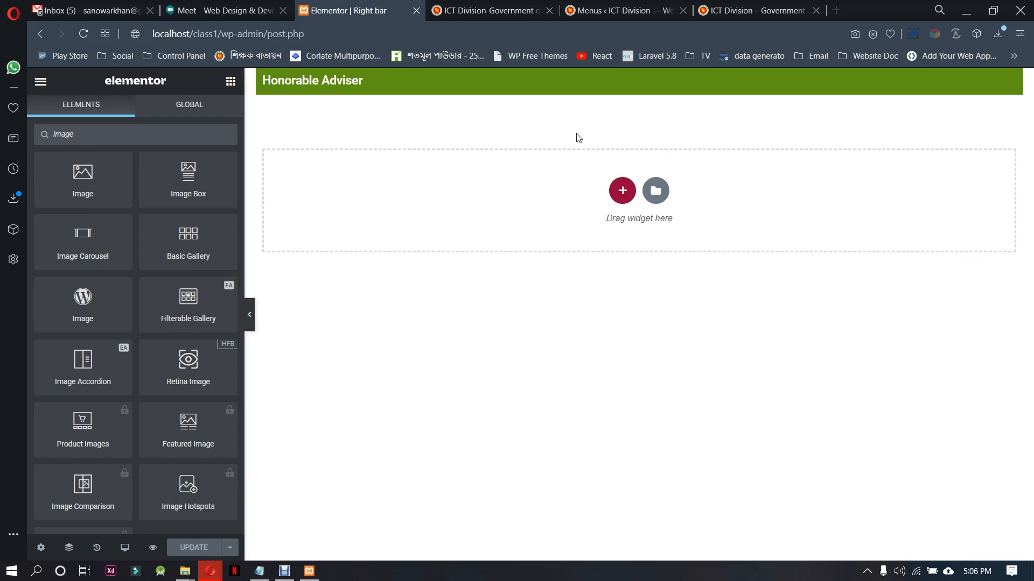
Add a single-column section below the Honorable Adviser heading and place an Image widget in it
left_click(622, 192)
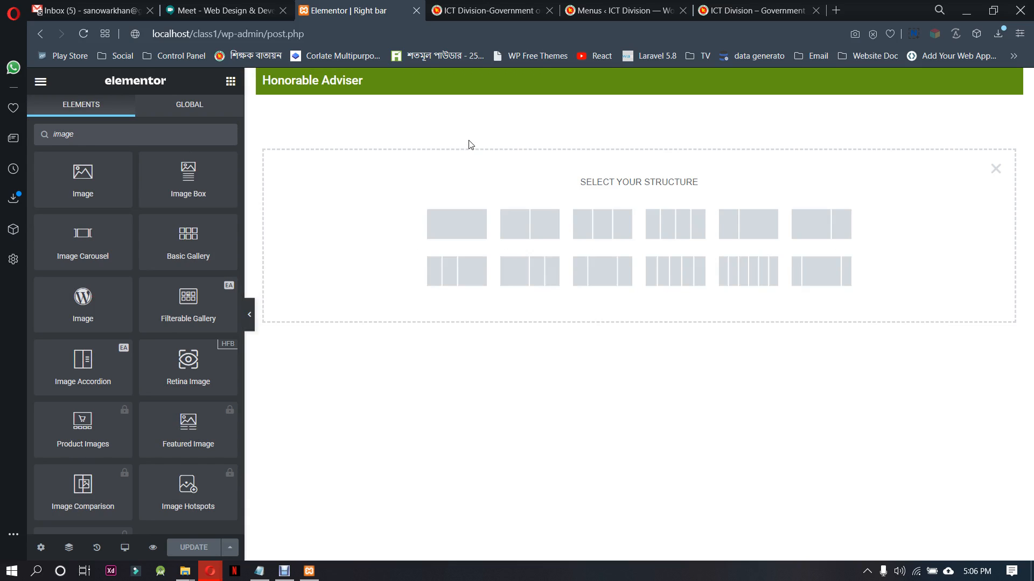
left_click(458, 224)
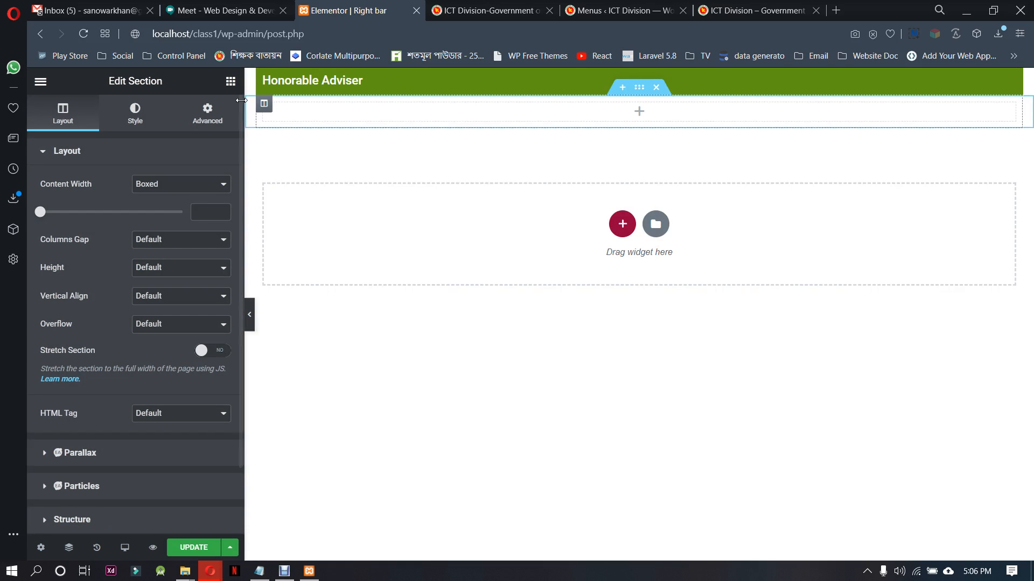
left_click(129, 139)
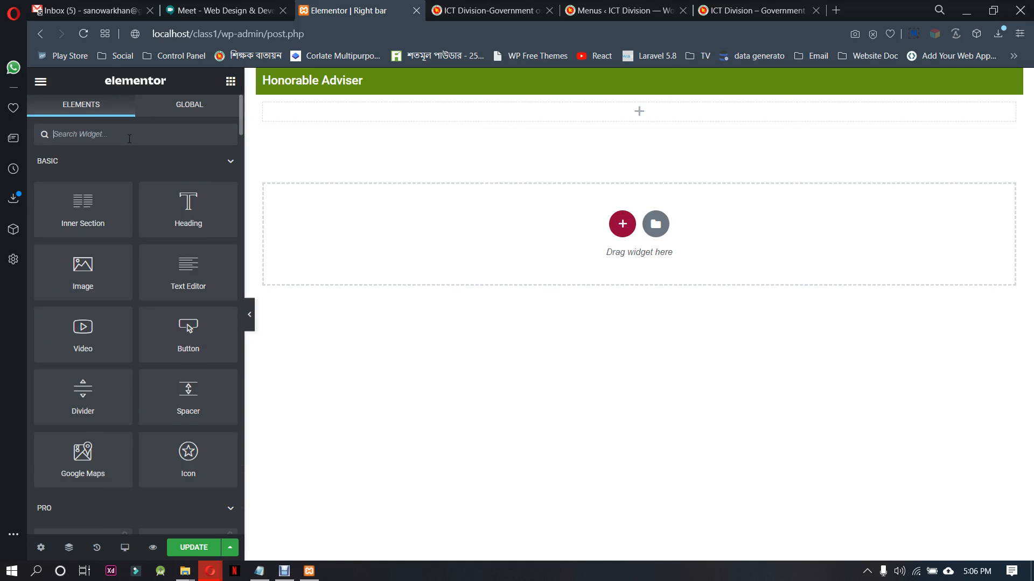
type("imag")
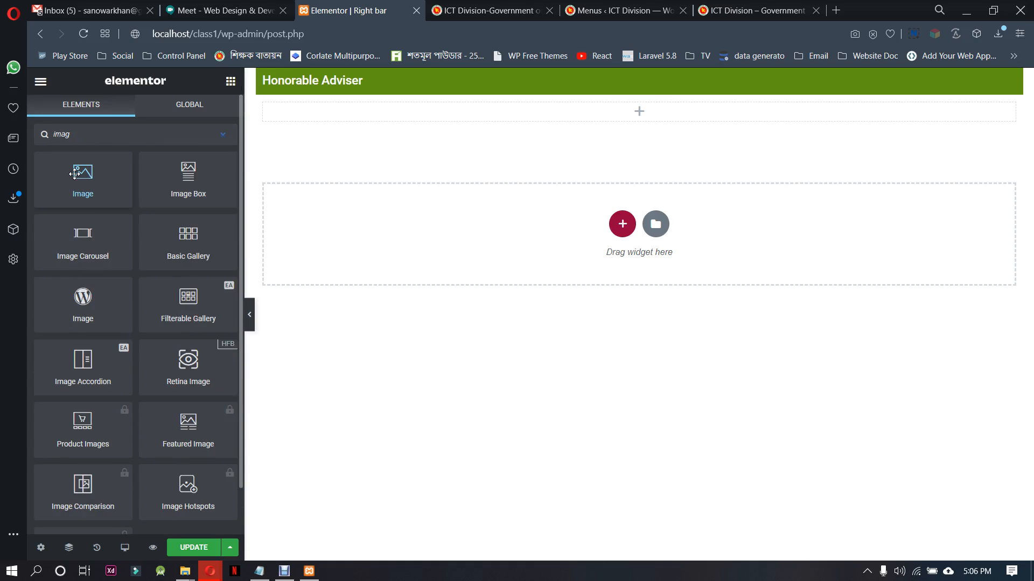
left_click_drag(65, 192, 541, 119)
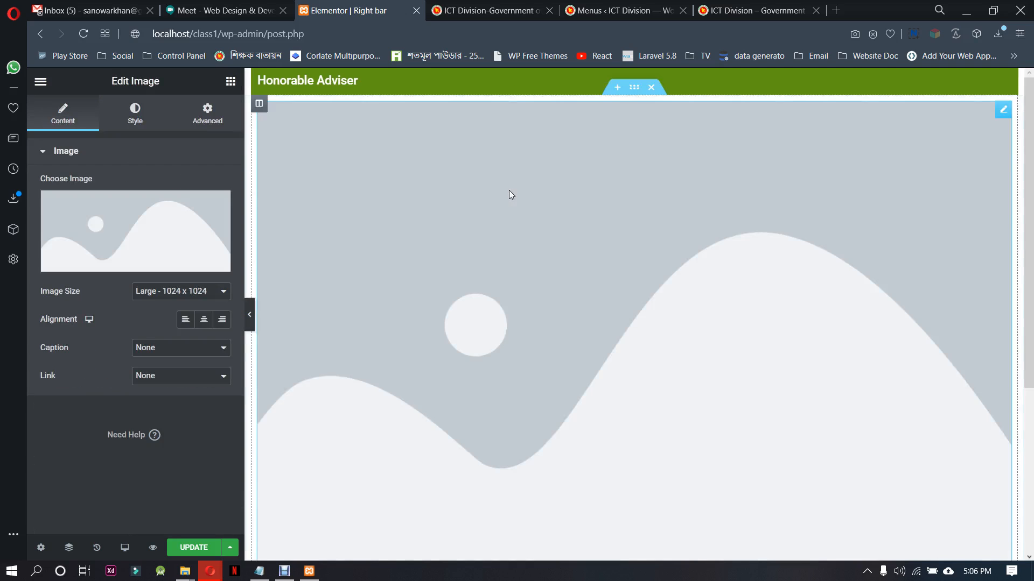
Upload corona_new, HSM (1), last-pic-adviser, National-Helpline, Senior Secretary, webphoto, webphoto2 and the 2020-09-20 image from TW-7-day9, and insert last-pic-adviser in the widget
left_click(155, 236)
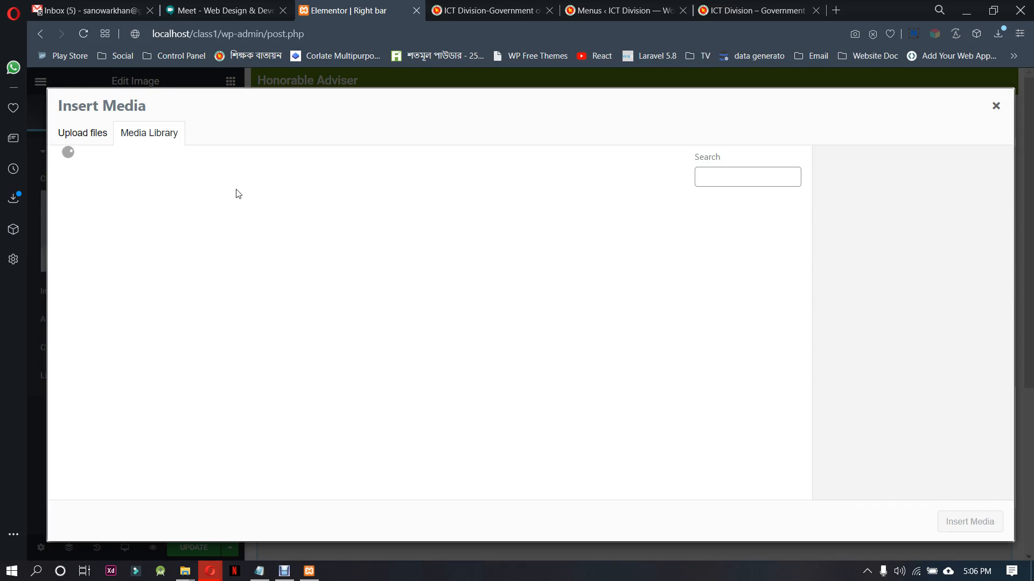
left_click(90, 135)
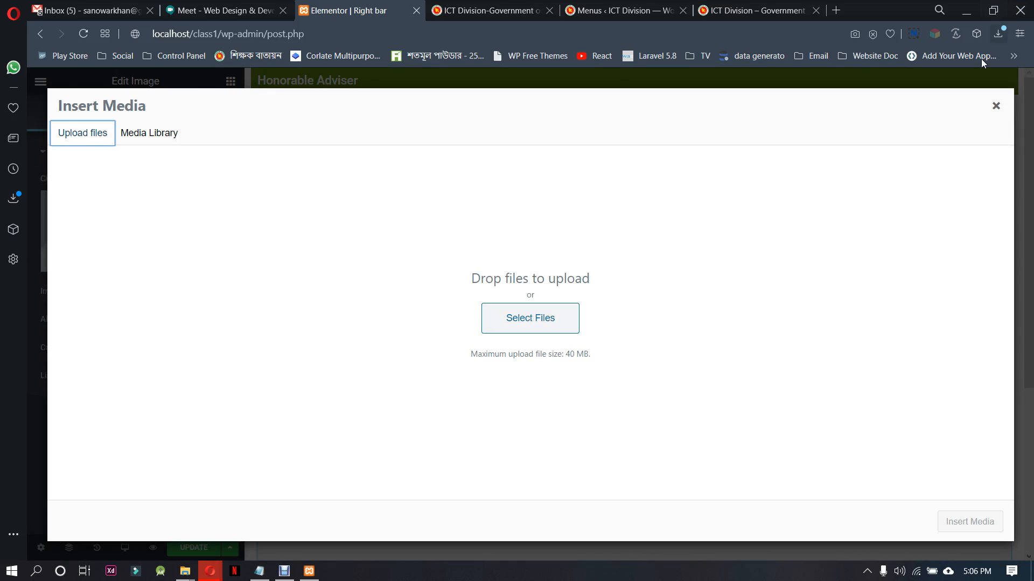
left_click(555, 318)
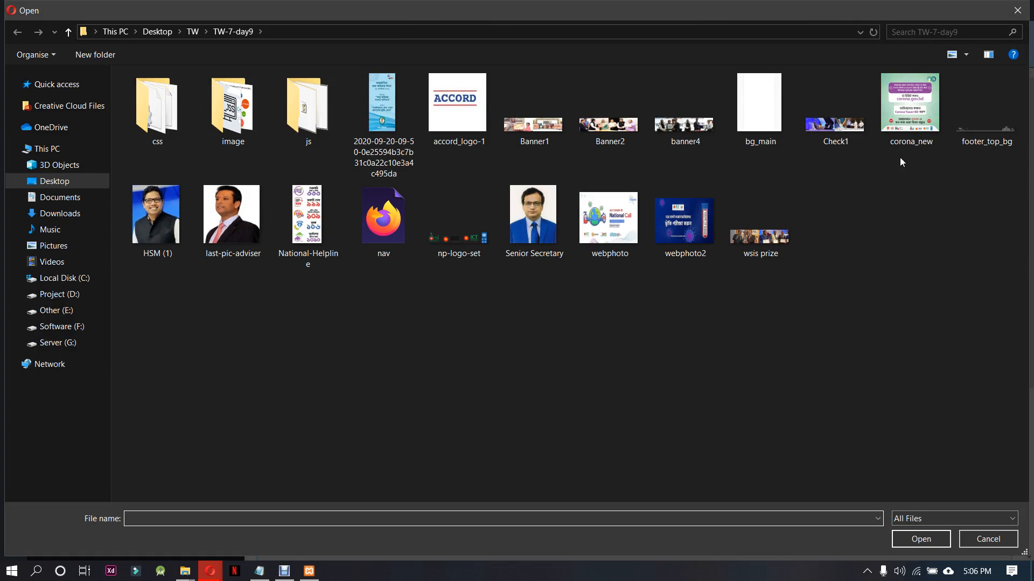
left_click(940, 86)
left_click(141, 226, "ctrl")
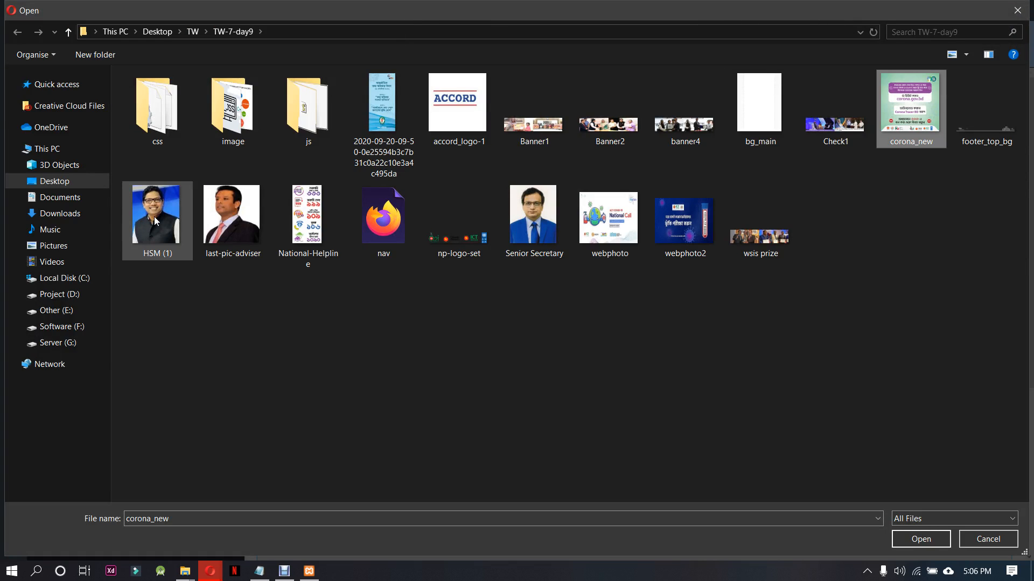
left_click(210, 229, "ctrl")
left_click(308, 223, "ctrl")
left_click(463, 237, "ctrl")
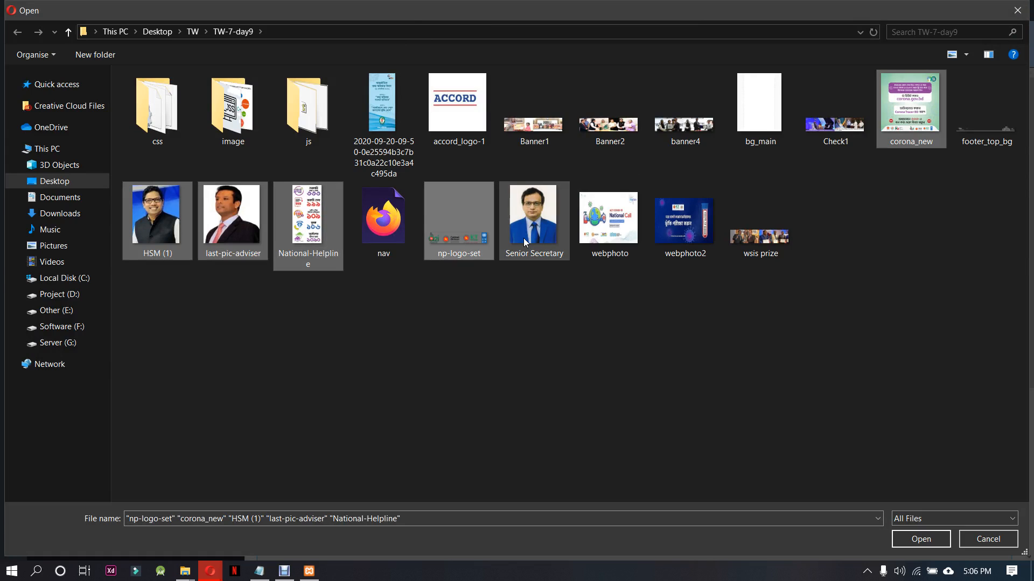
left_click(476, 251, "ctrl")
left_click(562, 256, "ctrl")
left_click(594, 232, "ctrl")
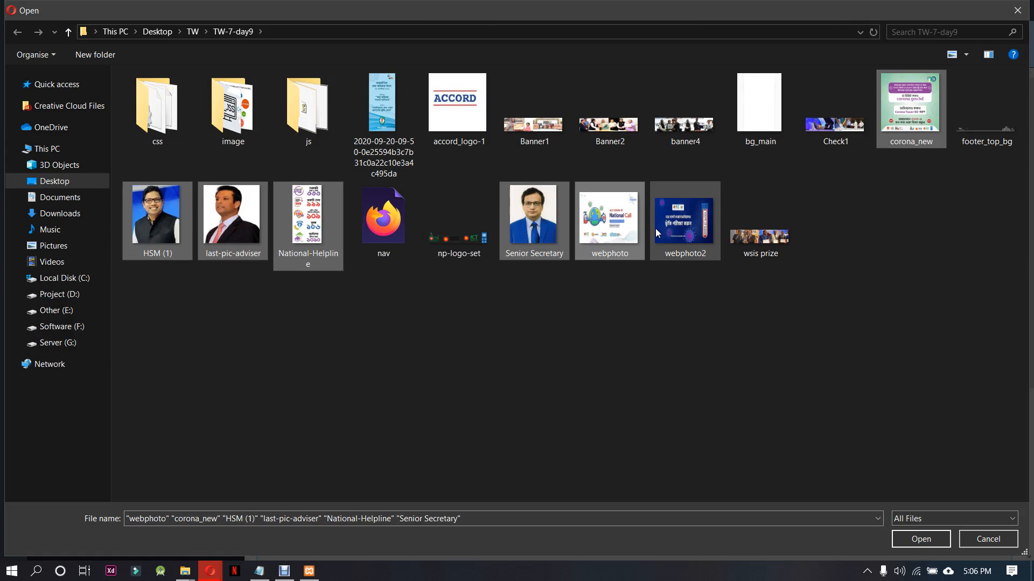
left_click(656, 227, "ctrl")
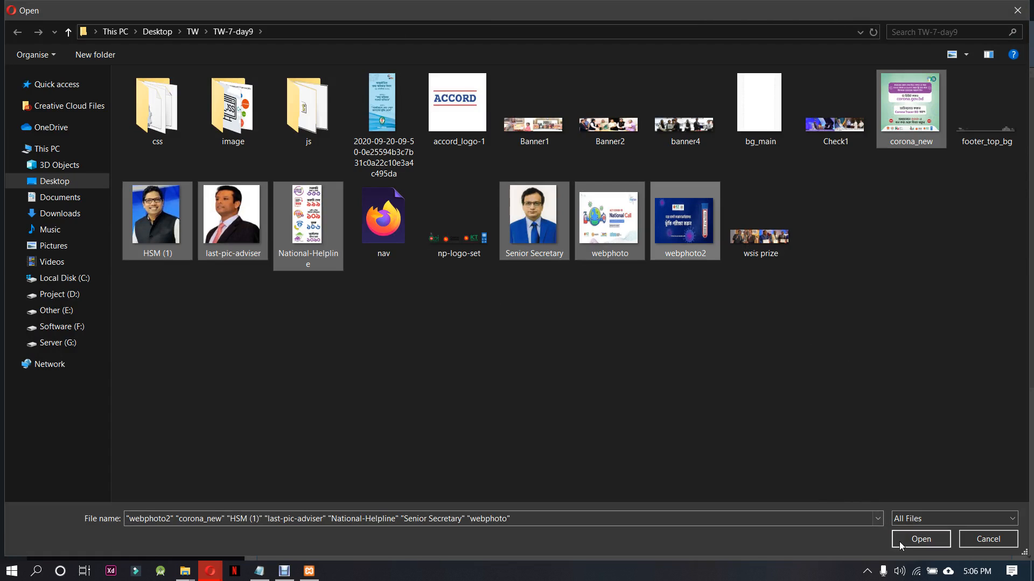
left_click(383, 124, "ctrl")
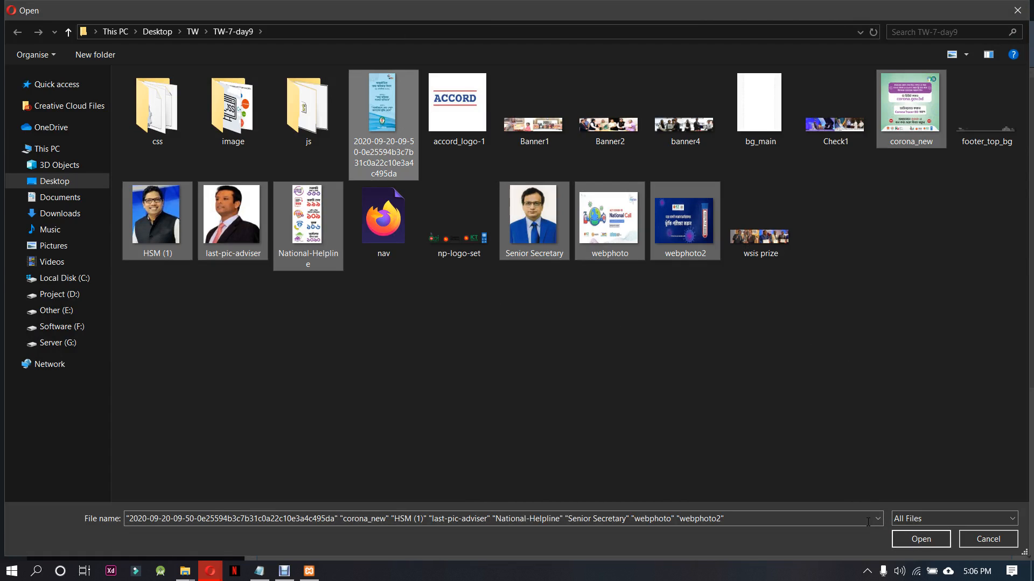
left_click(921, 539)
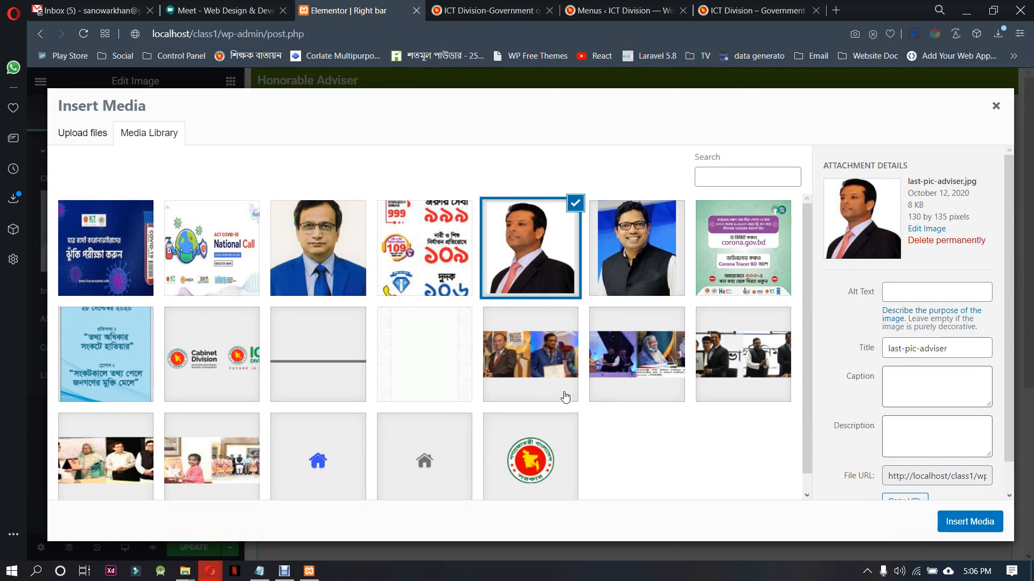
left_click(969, 521)
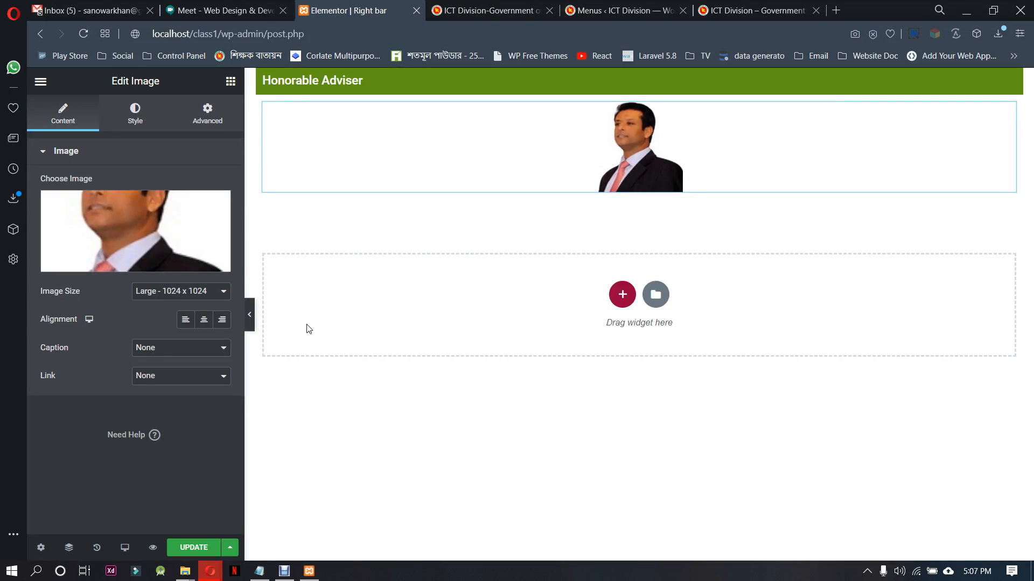
Give the photo a custom caption with the adviser's name copied from the ictd.gov.bd reference page
left_click(163, 352)
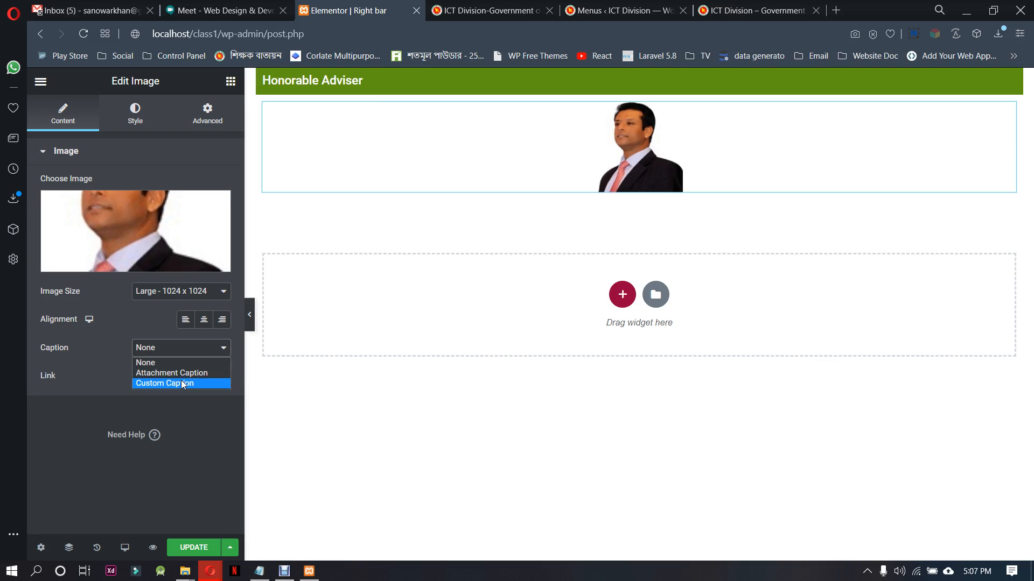
left_click(165, 383)
left_click(179, 370)
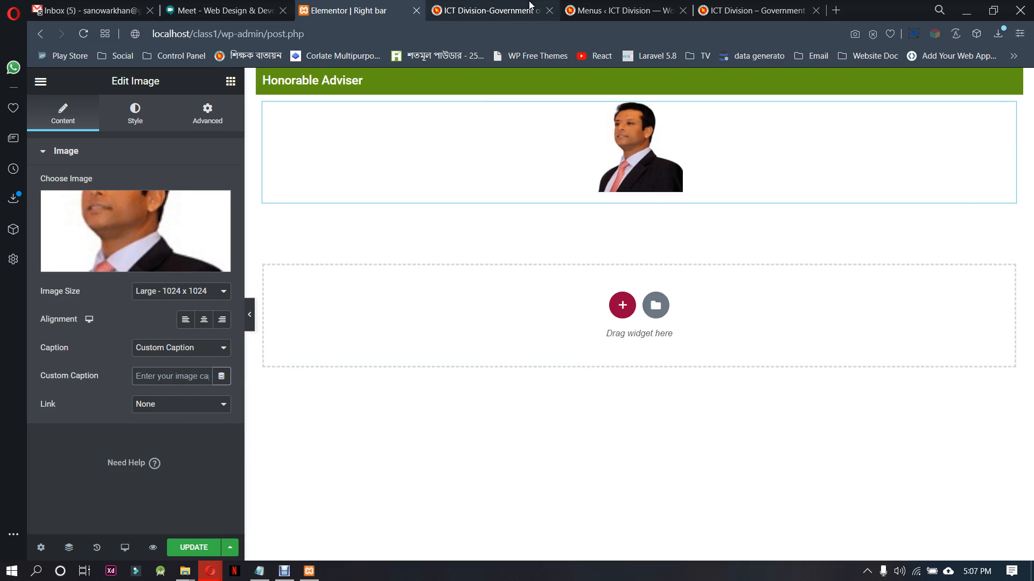
left_click(758, 11)
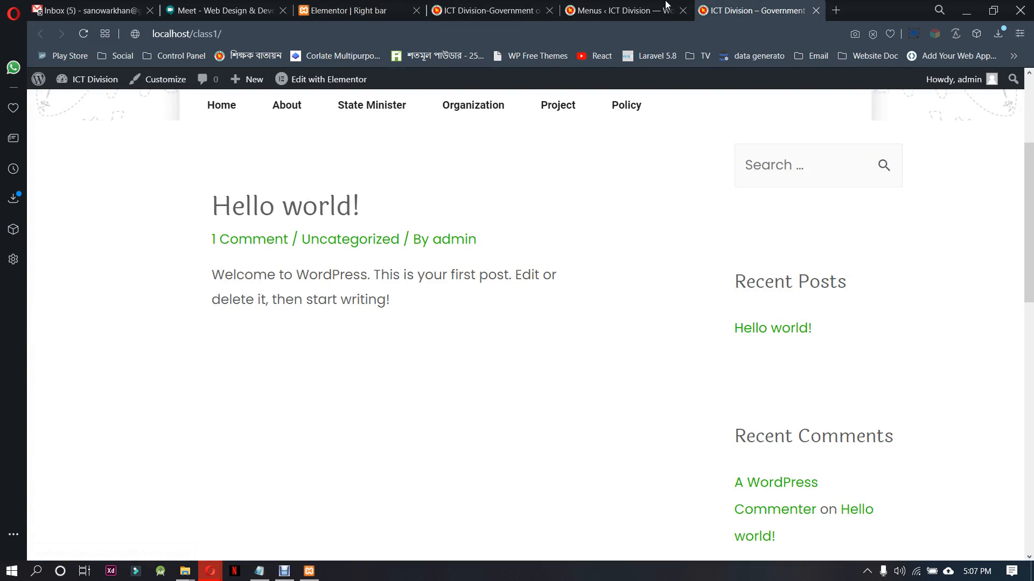
left_click(487, 10)
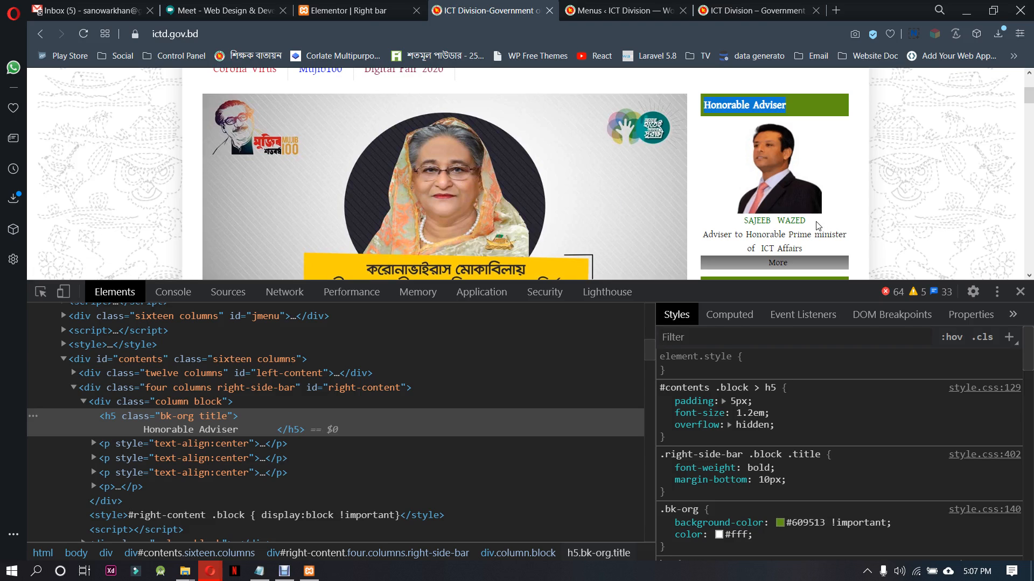
left_click_drag(817, 226, 745, 224)
key("ctrl+c")
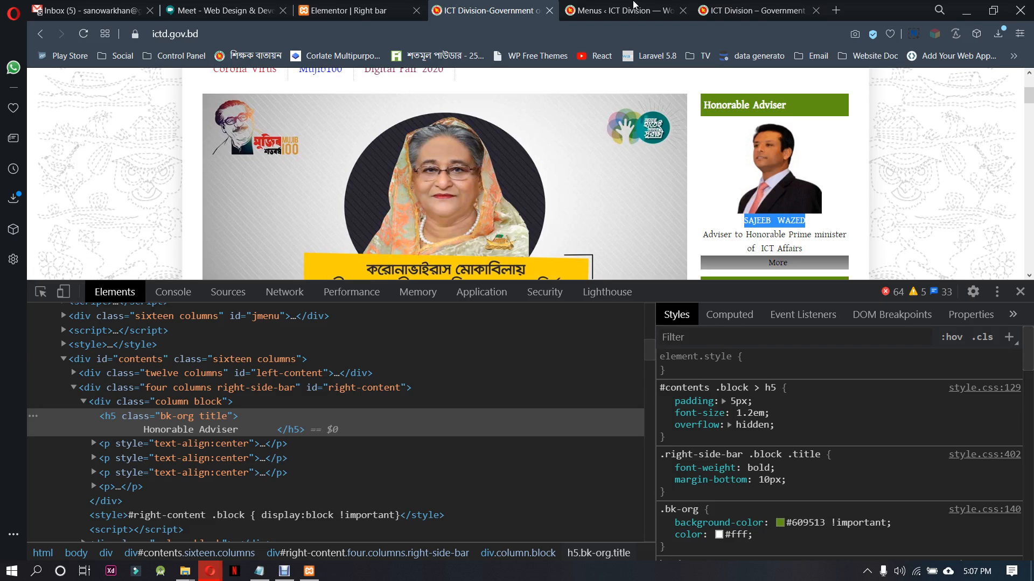
left_click(347, 10)
left_click(171, 375)
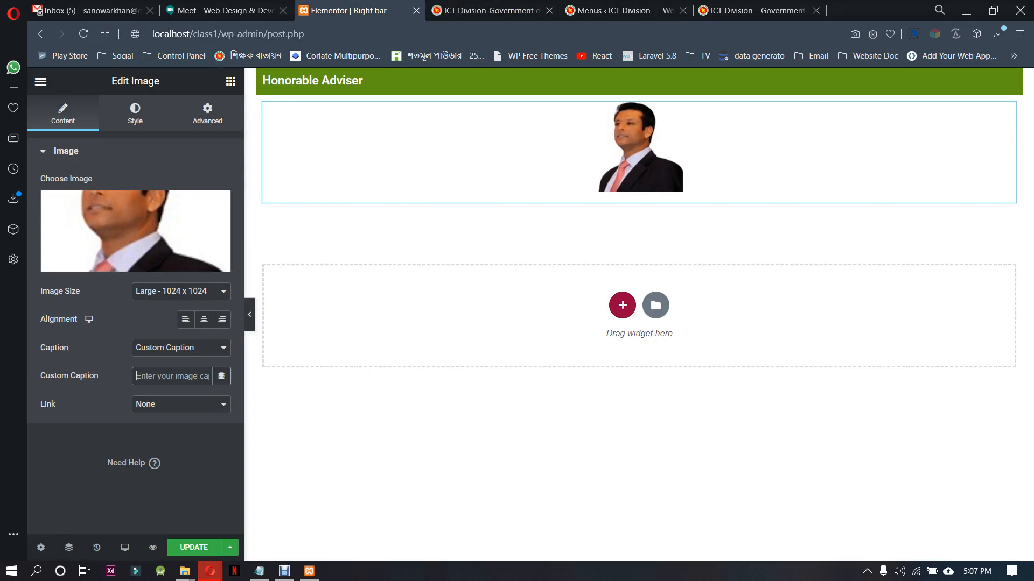
key("ctrl+v")
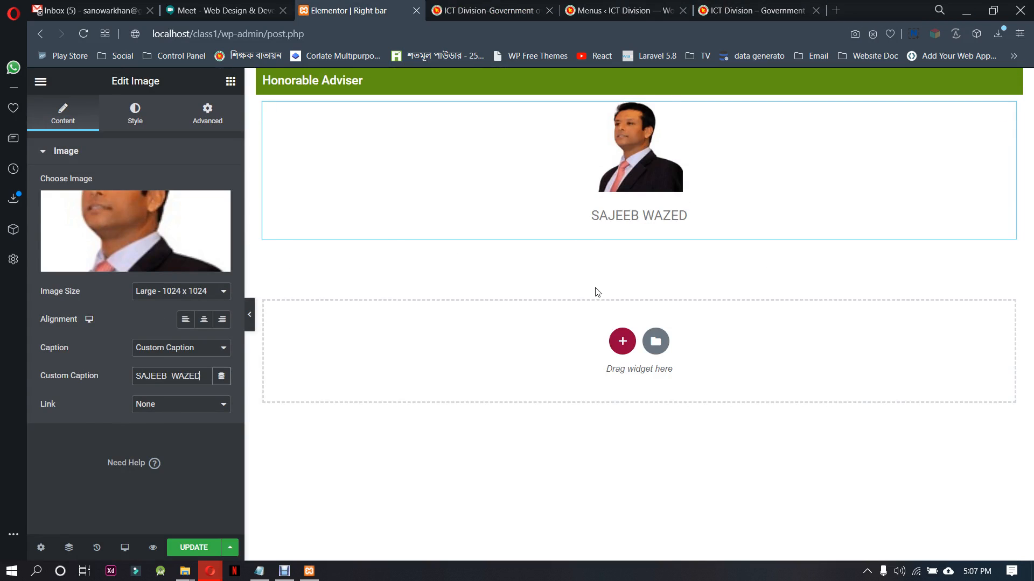
Copy the text "Adviser to Honorable Prime minister of ICT Affairs" from the reference page and return to the Right bar block
left_click(762, 7)
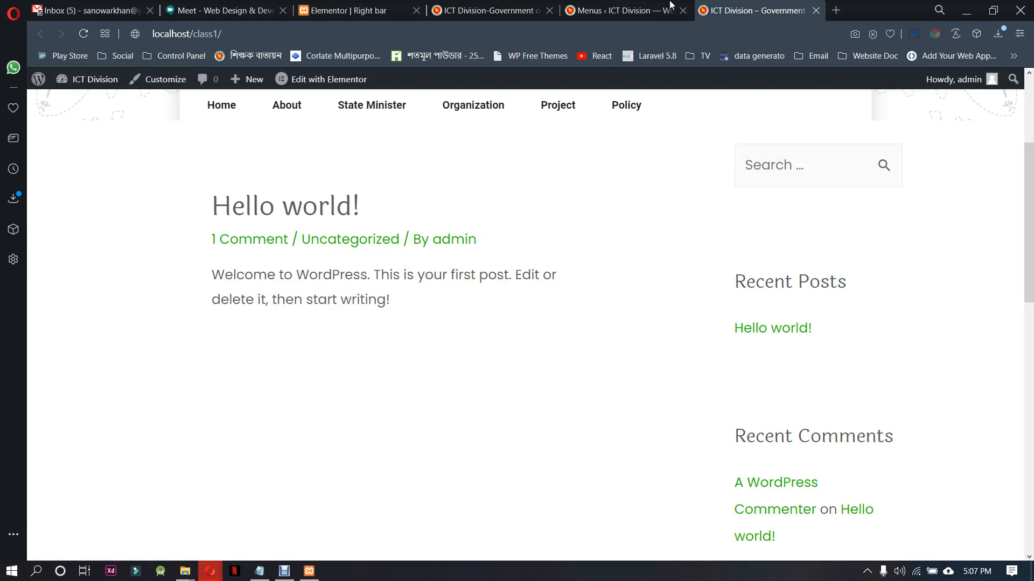
left_click(488, 11)
mouse_move(702, 237)
left_mouse_down()
mouse_move(786, 237)
mouse_move(702, 237)
left_mouse_up()
left_click(817, 249)
left_click(779, 221)
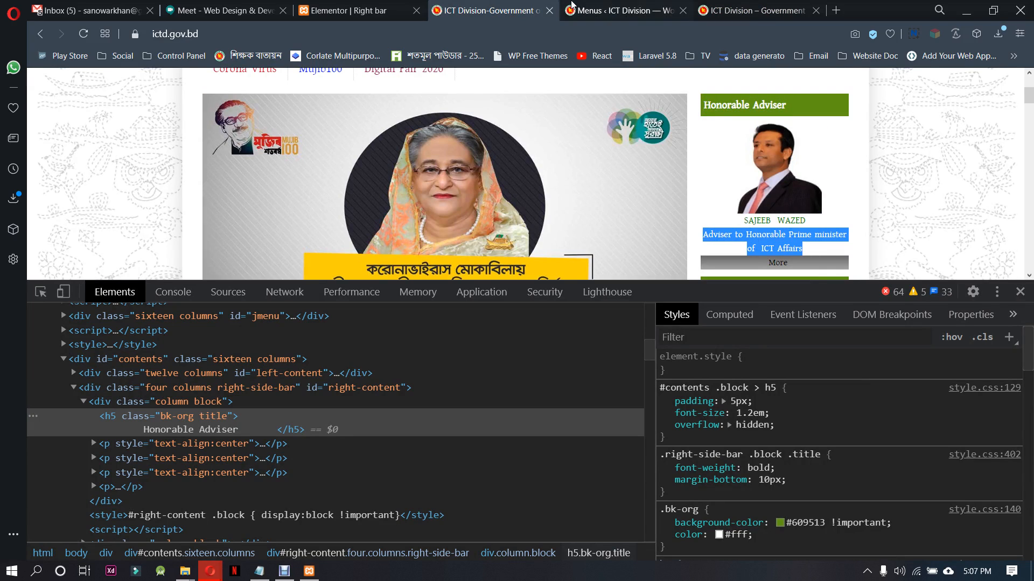
left_click(350, 11)
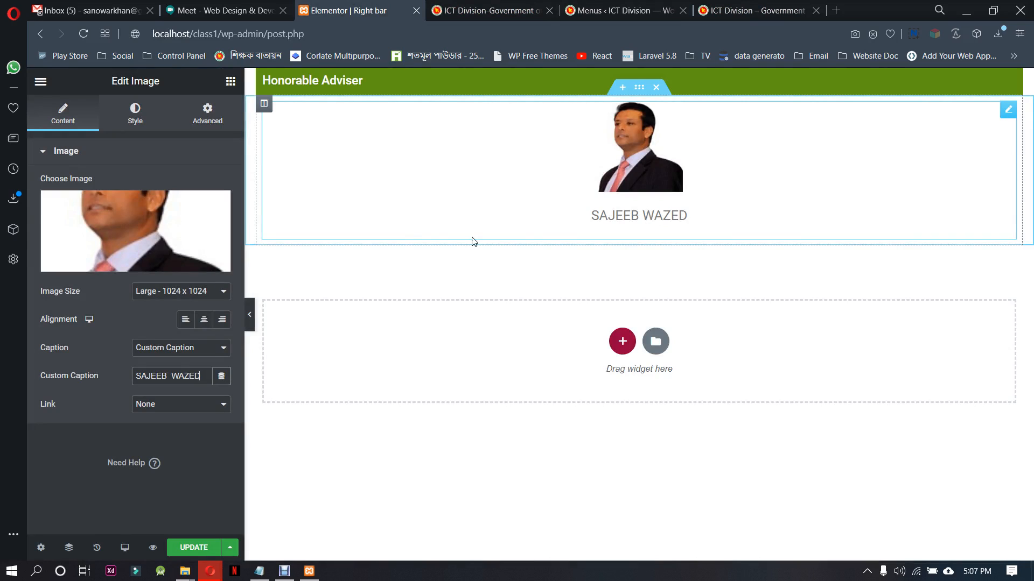
Center the adviser photo within its section
left_click(151, 292)
left_click(151, 293)
left_click(197, 324)
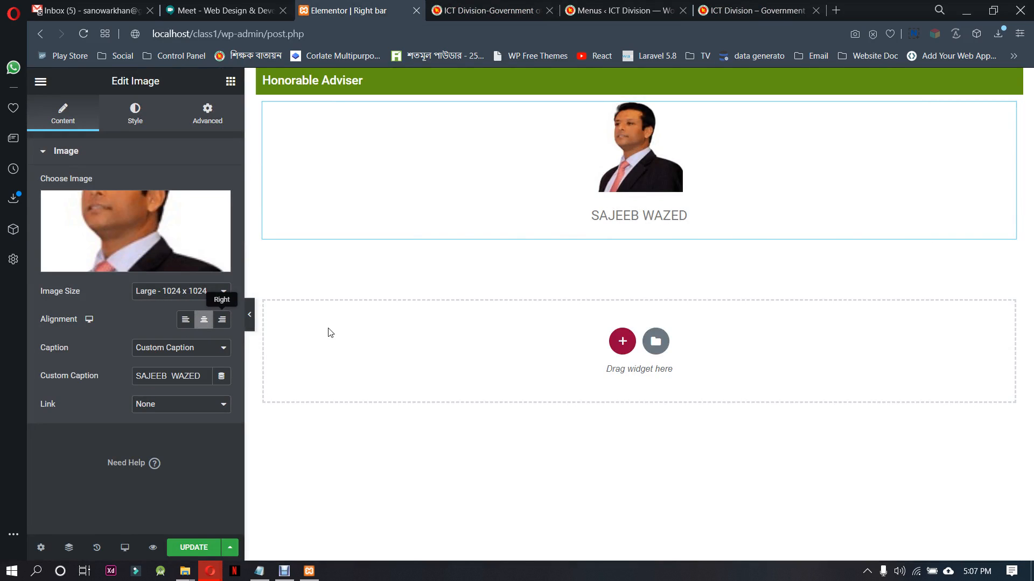
Style the photo's caption with centered alignment, a near-black text color and spacing of 0
left_click(138, 114)
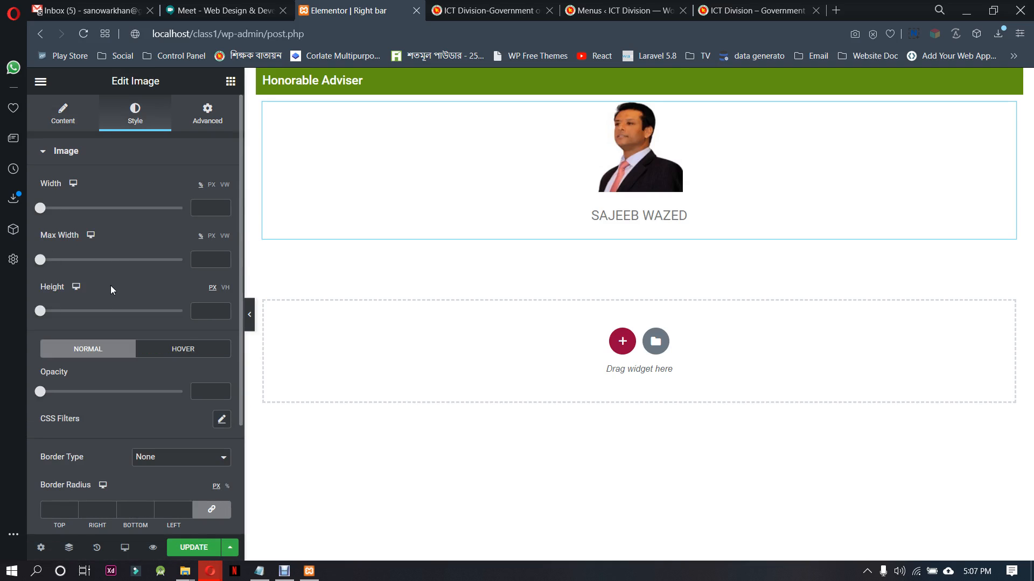
scroll(172, 403, "down", 3)
left_click(127, 449)
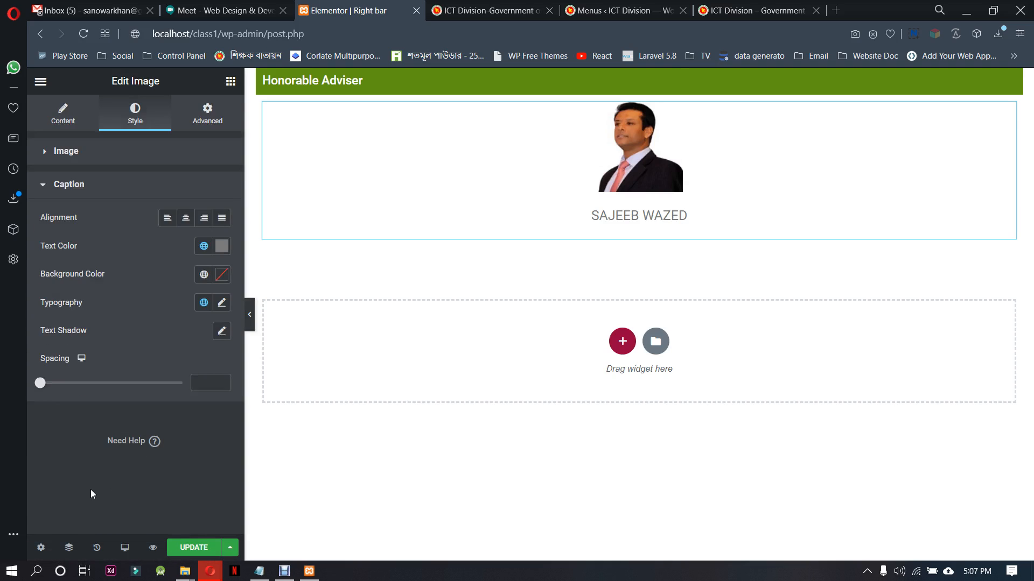
left_click(187, 218)
left_click(222, 246)
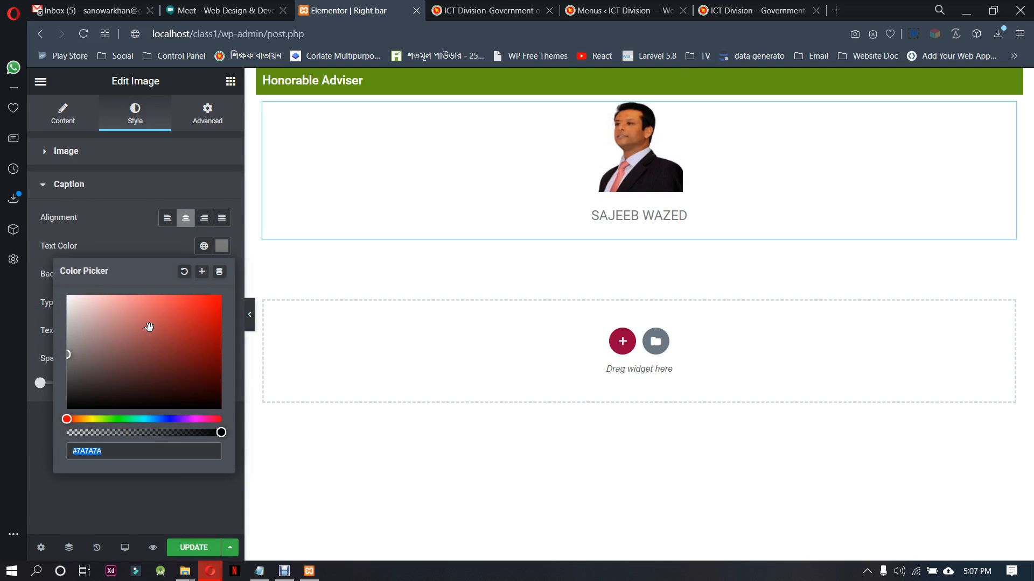
mouse_move(80, 353)
left_mouse_down()
mouse_move(52, 397)
mouse_move(52, 384)
mouse_move(38, 386)
left_mouse_up()
left_click(123, 245)
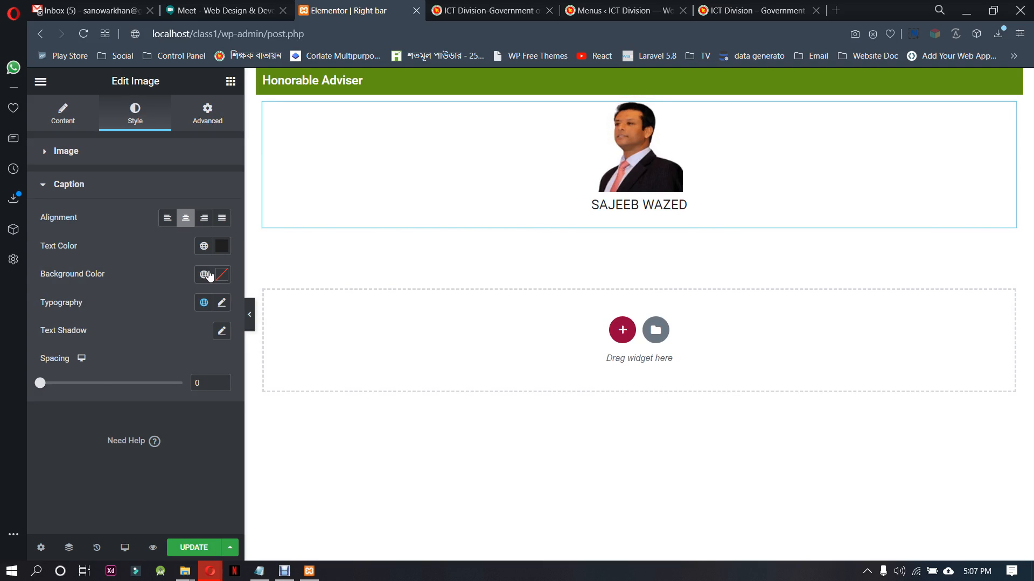
Reduce the caption's font size to slightly above 14 px in its typography settings
left_click(222, 303)
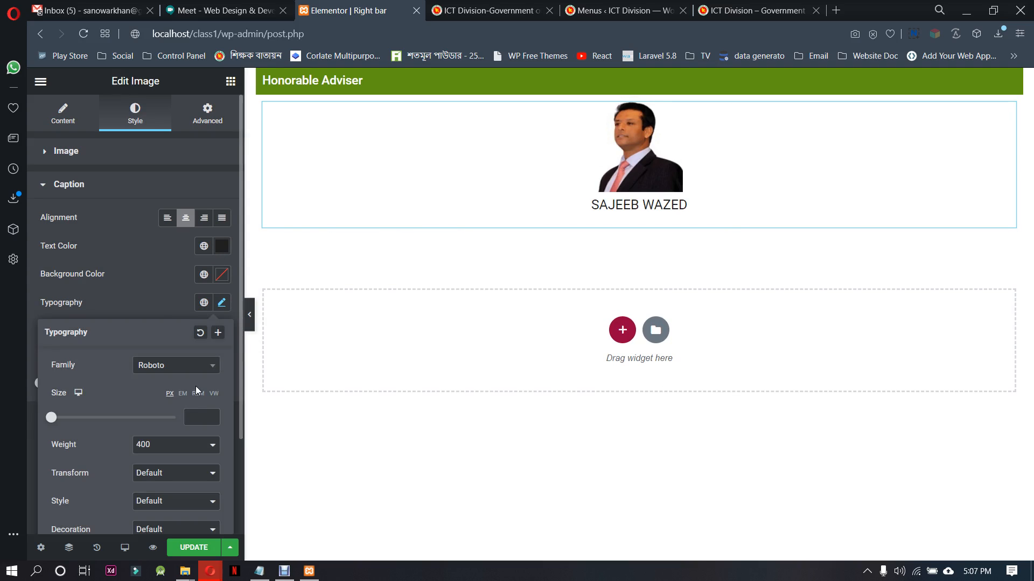
left_click(211, 416)
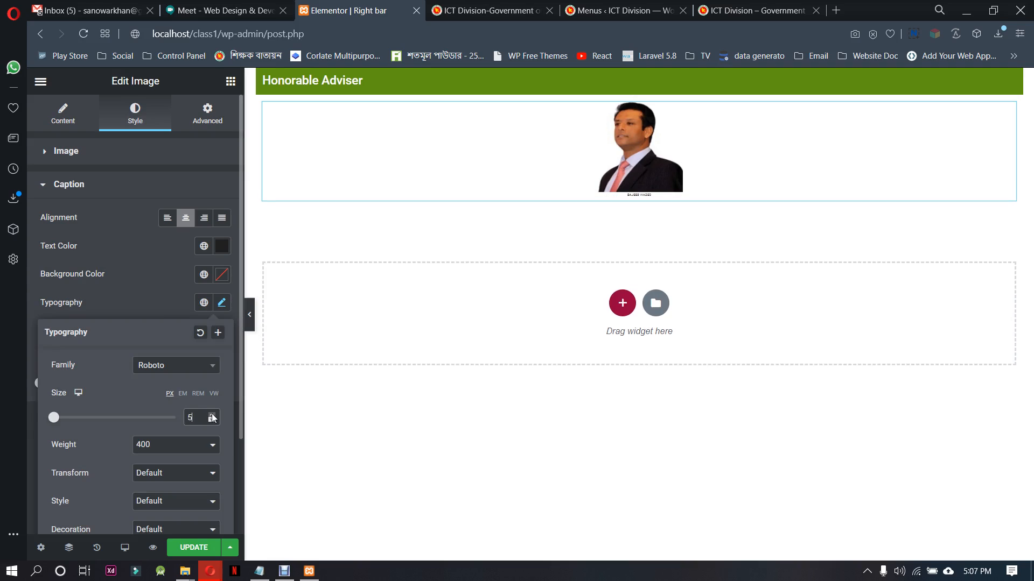
left_click(212, 415)
left_click(212, 416)
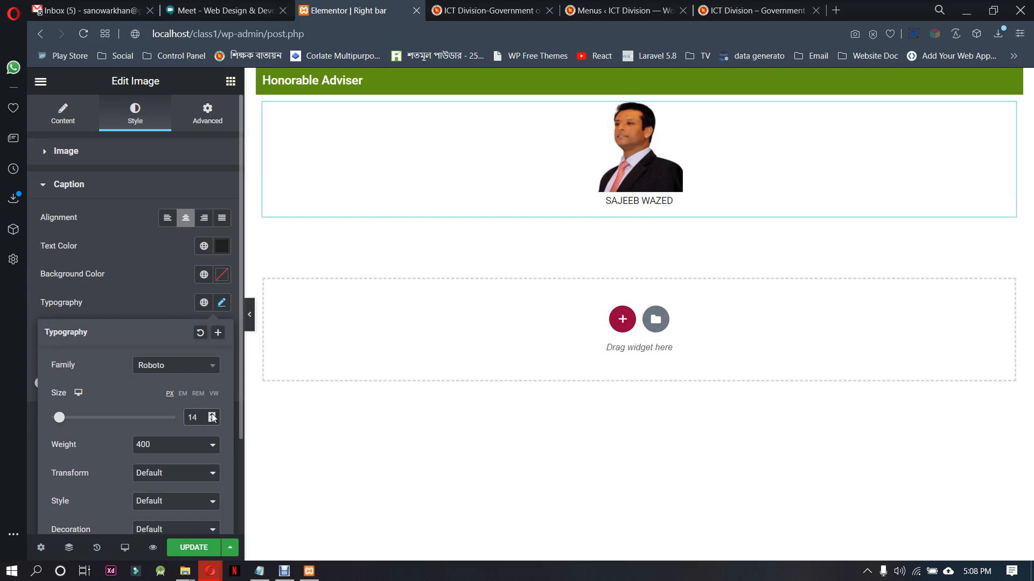
left_click(212, 416)
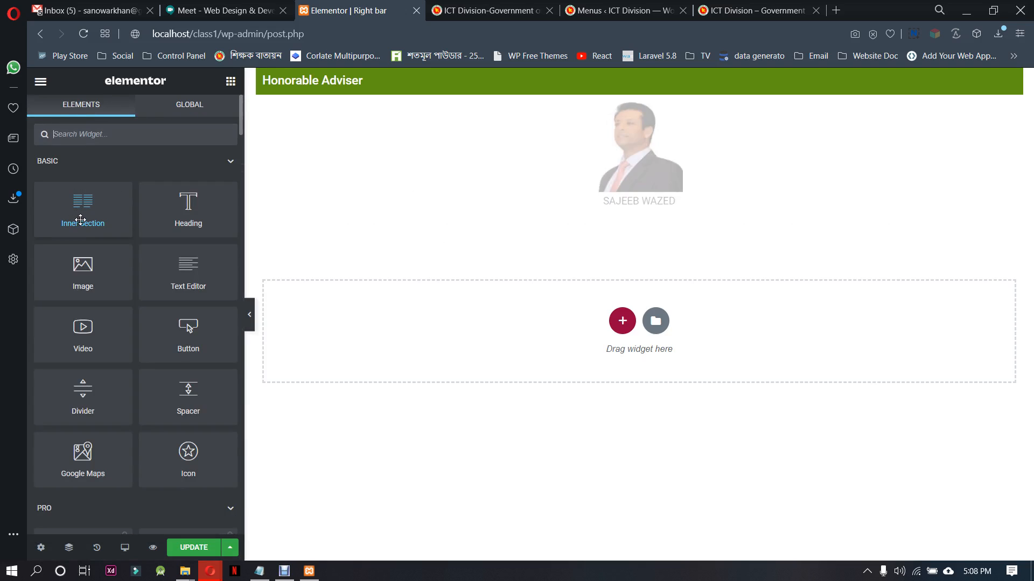
Add a Text Editor widget under the photo caption reading "Adviser to Honorable Prime minister of ICT Affairs" and center its text
left_click_drag(177, 277, 619, 226)
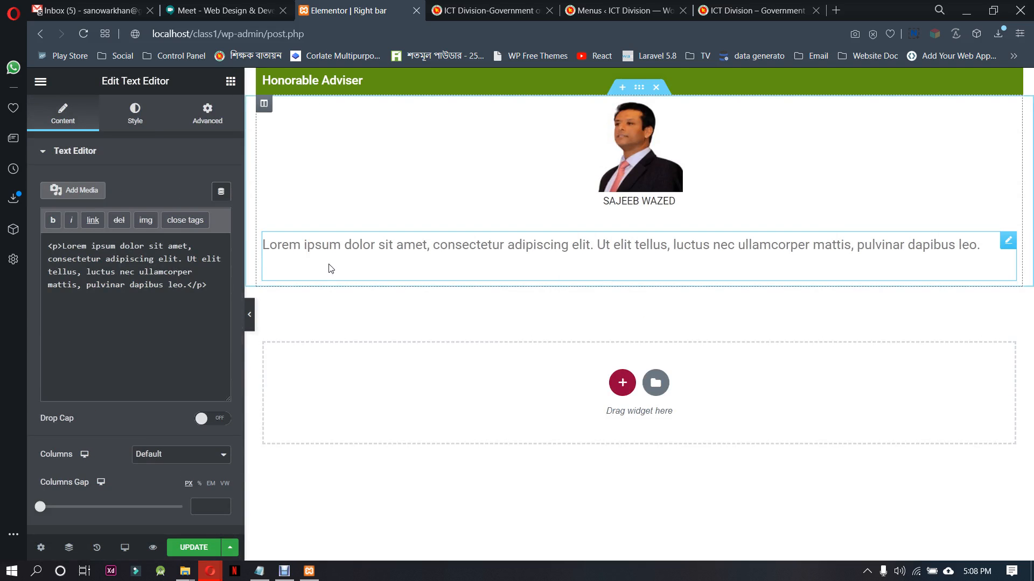
key("ctrl+a")
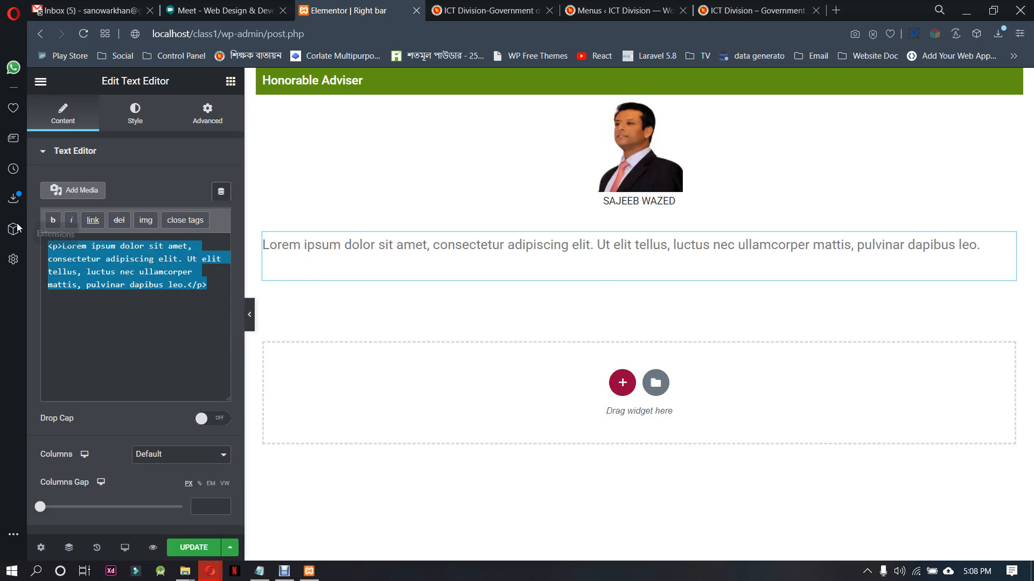
type("Adviser to Honorable Prime minister of ICT Affairs")
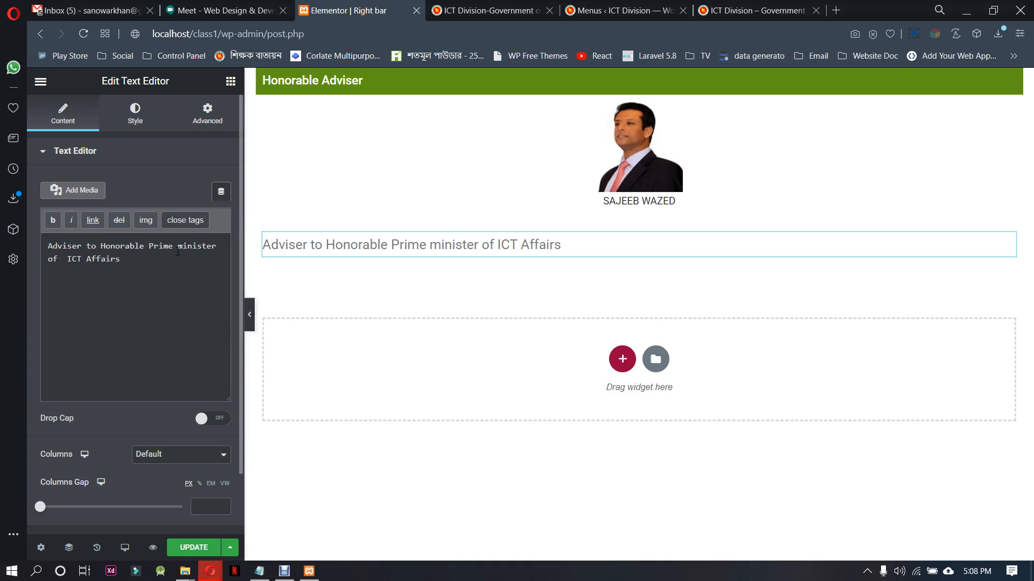
scroll(188, 442, "down", 2)
scroll(183, 454, "up", 2)
left_click(135, 113)
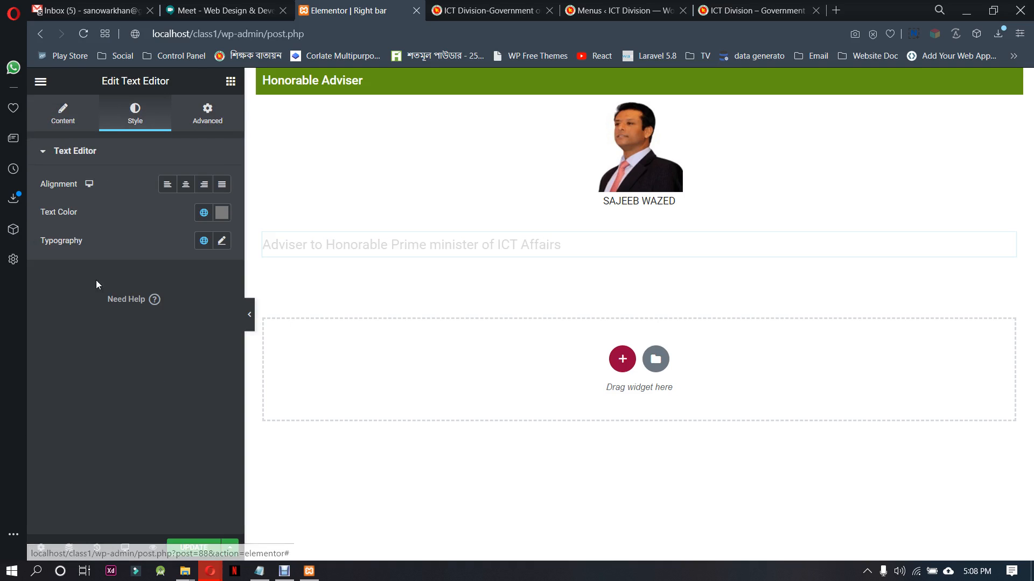
left_click(189, 191)
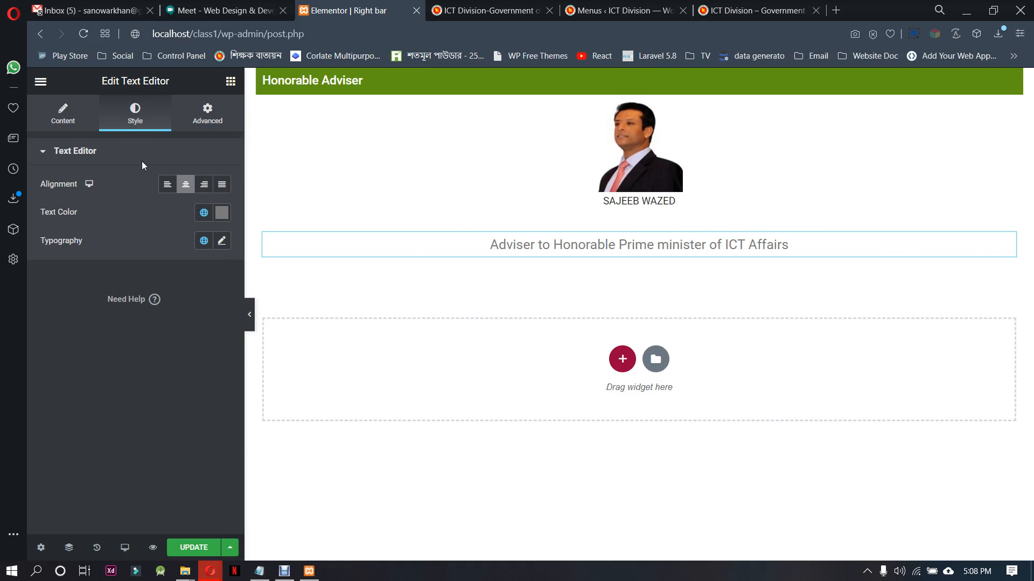
Unlink the designation text's margins and set the top margin to -36 px with the other sides at 0
left_click(78, 120)
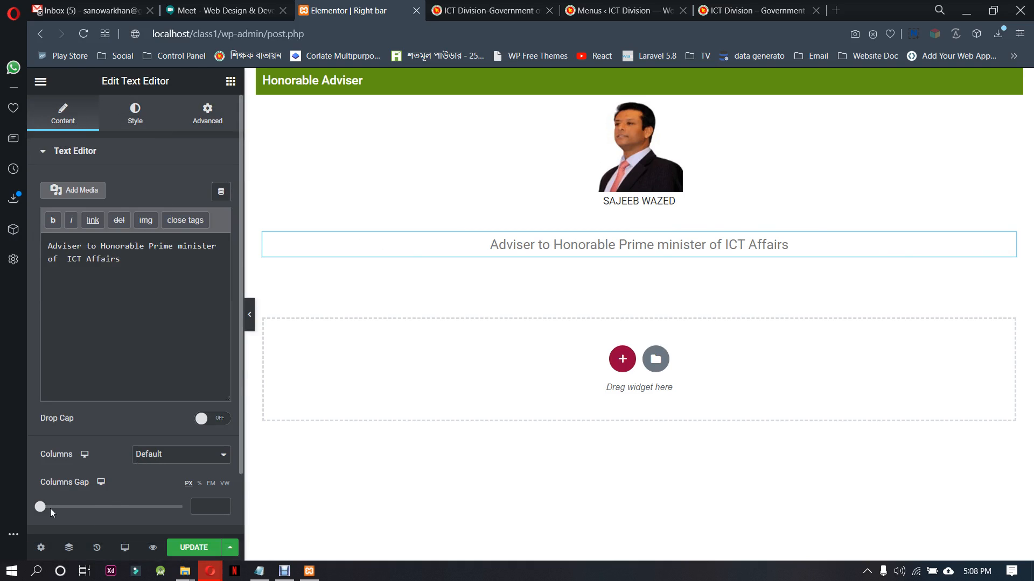
mouse_move(42, 514)
left_mouse_down()
mouse_move(65, 511)
mouse_move(40, 509)
left_mouse_up()
left_click(207, 114)
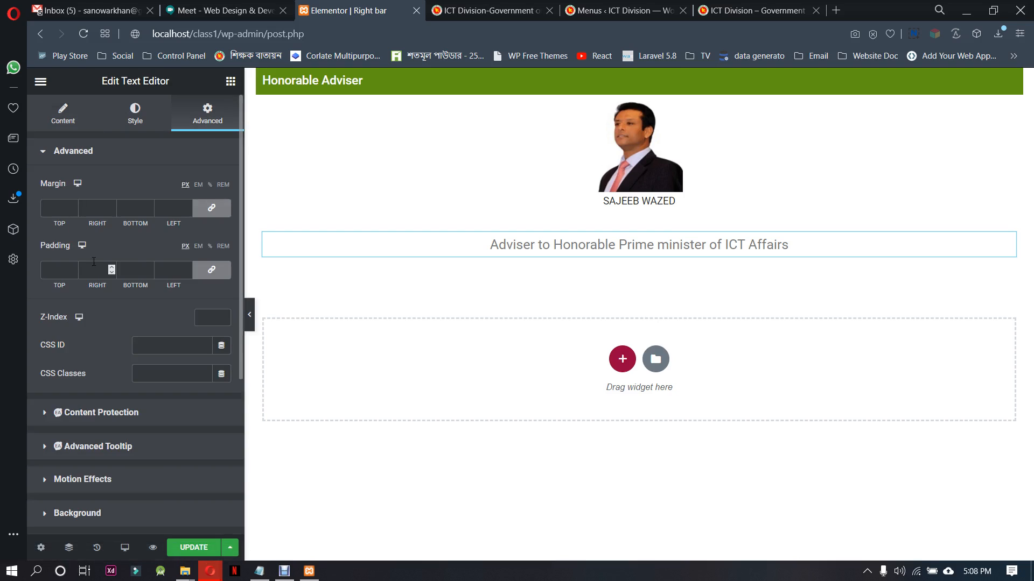
left_click(228, 213)
left_click_drag(76, 211, 76, 210)
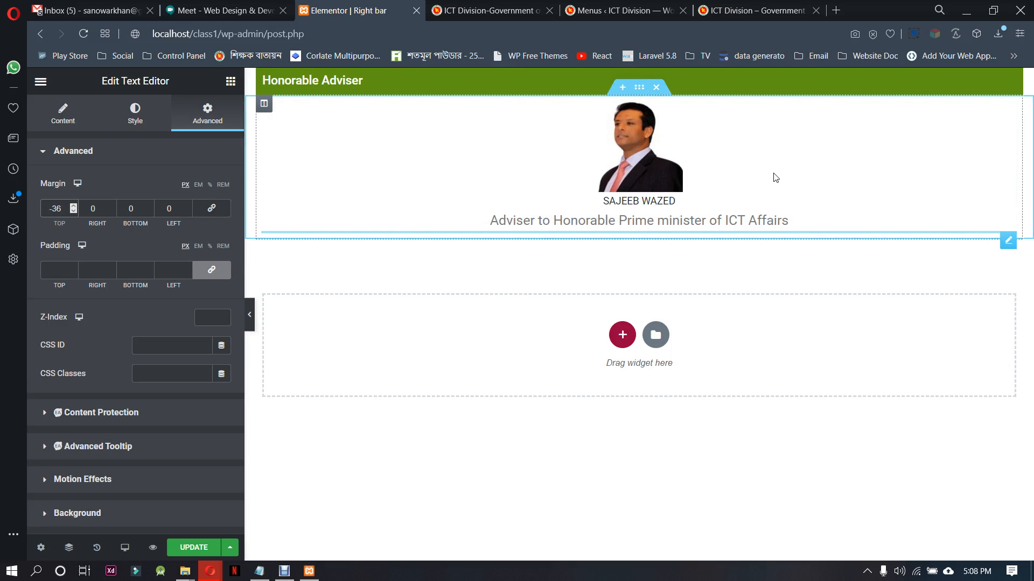
Check the adviser block on the reference page, and add a Button widget to the Right bar directly below the designation text
left_click(766, 8)
left_click(328, 7)
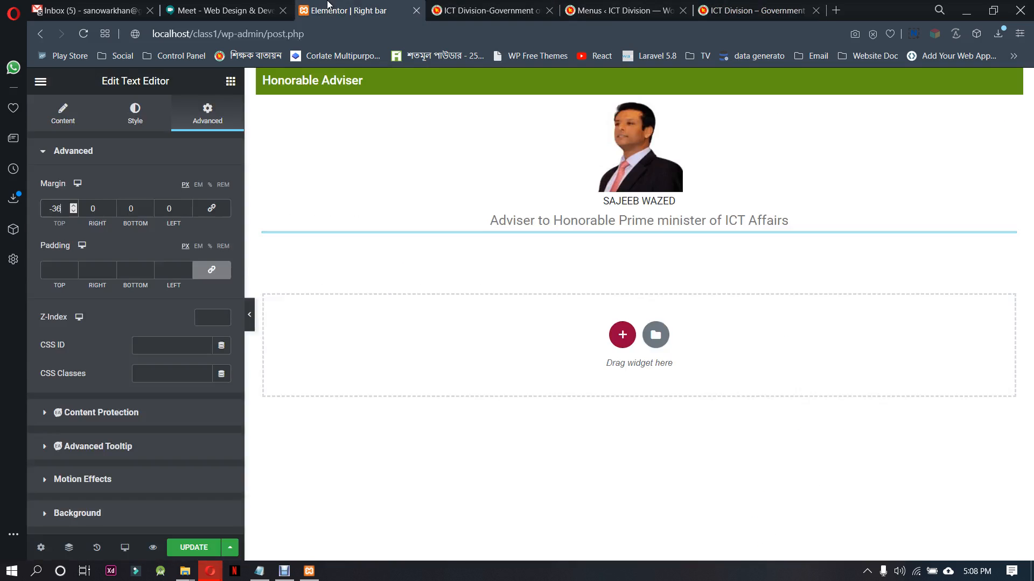
left_click(487, 11)
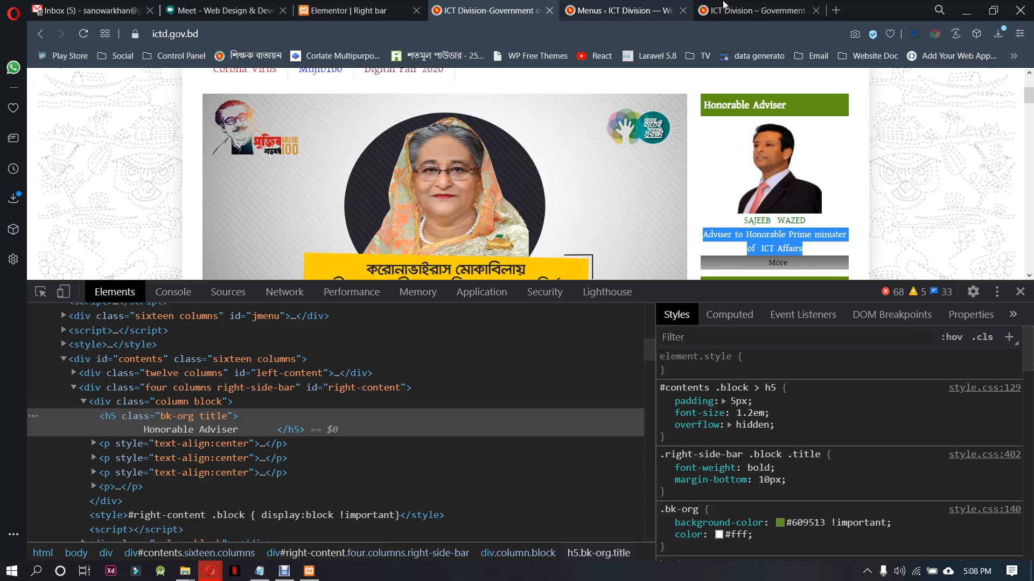
left_click(345, 11)
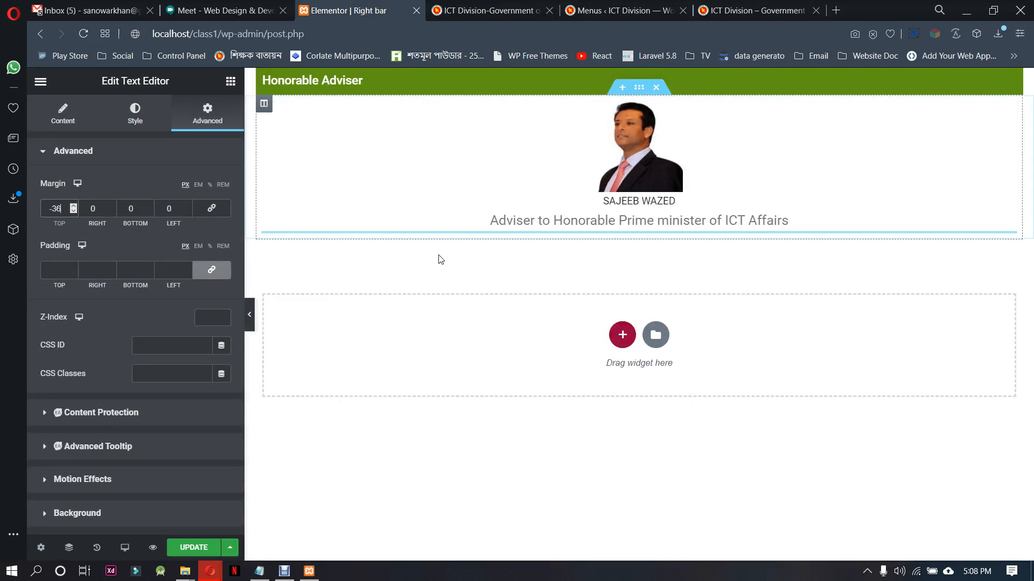
left_click(228, 84)
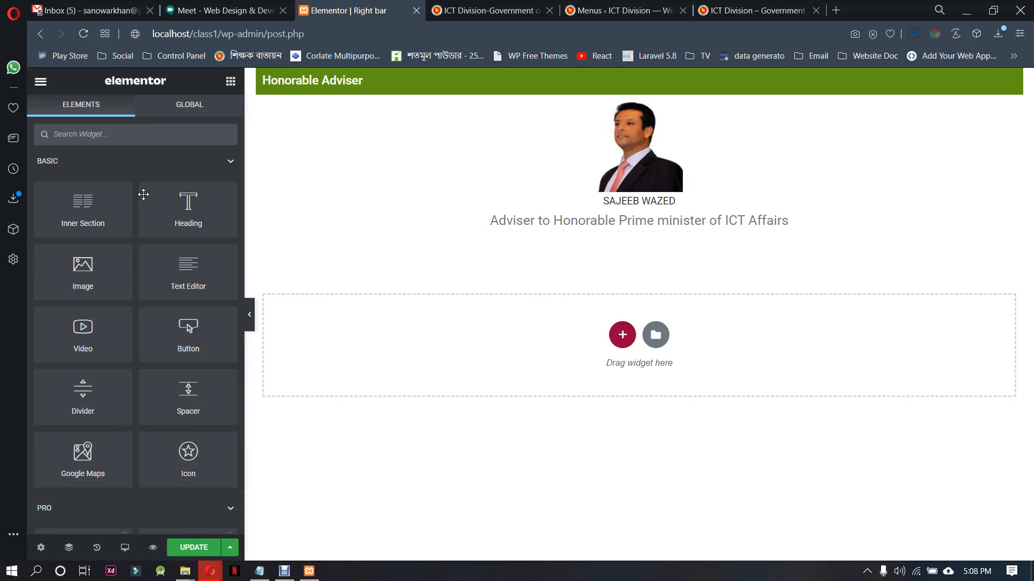
left_click(183, 131)
type("bu")
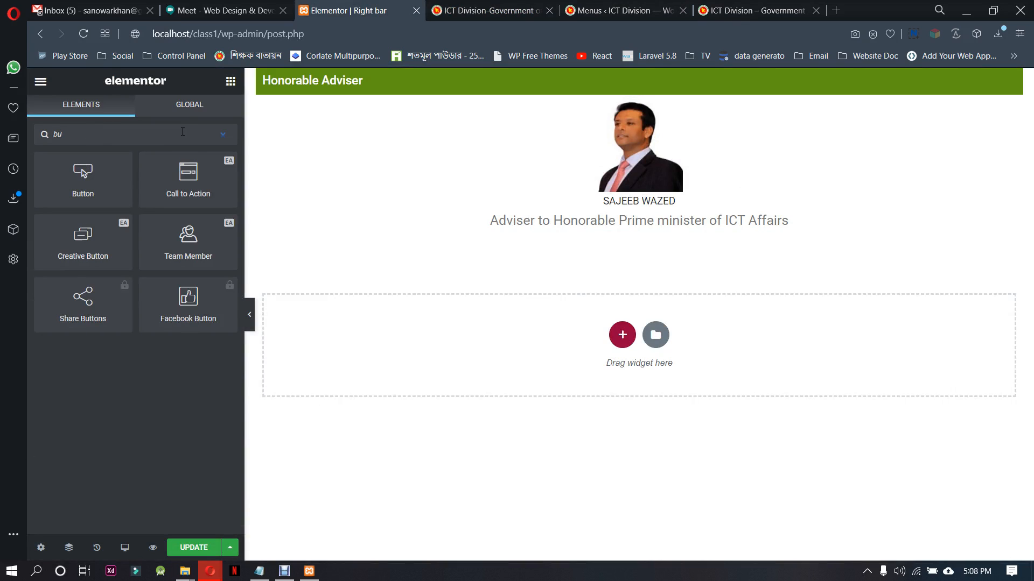
left_click_drag(83, 177, 631, 226)
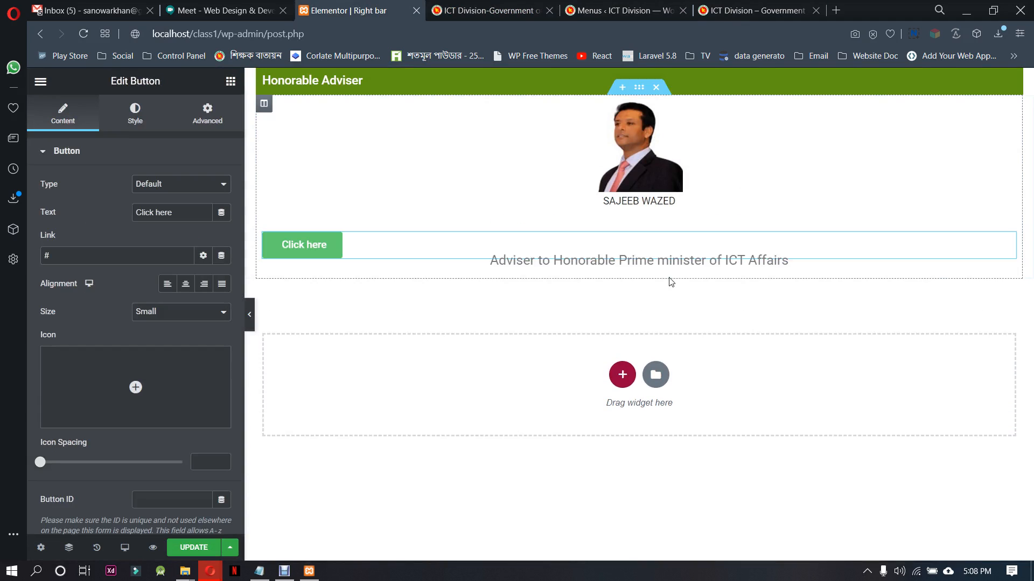
left_click_drag(491, 260, 508, 260)
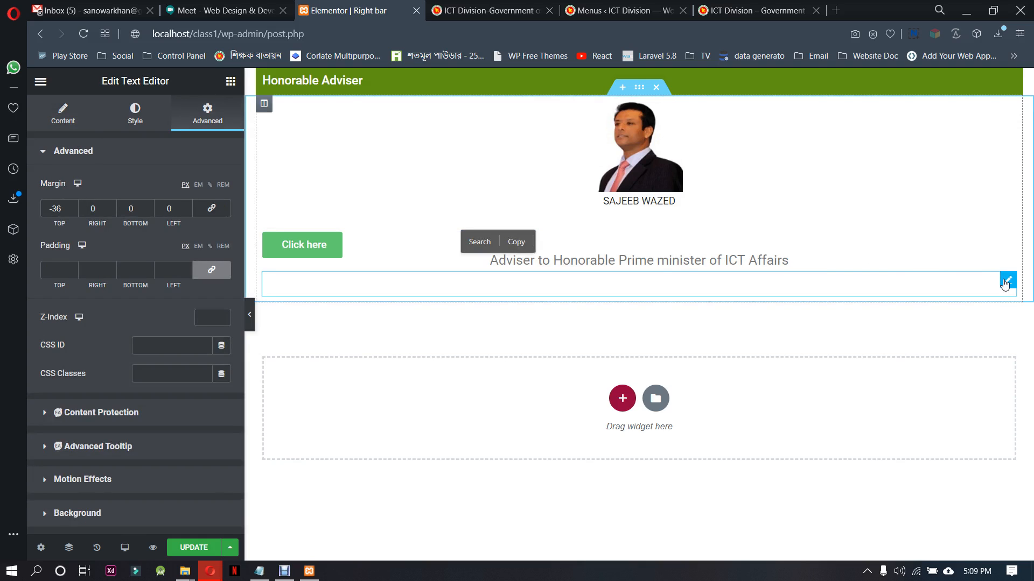
left_click_drag(1003, 284, 738, 320)
left_click(346, 260)
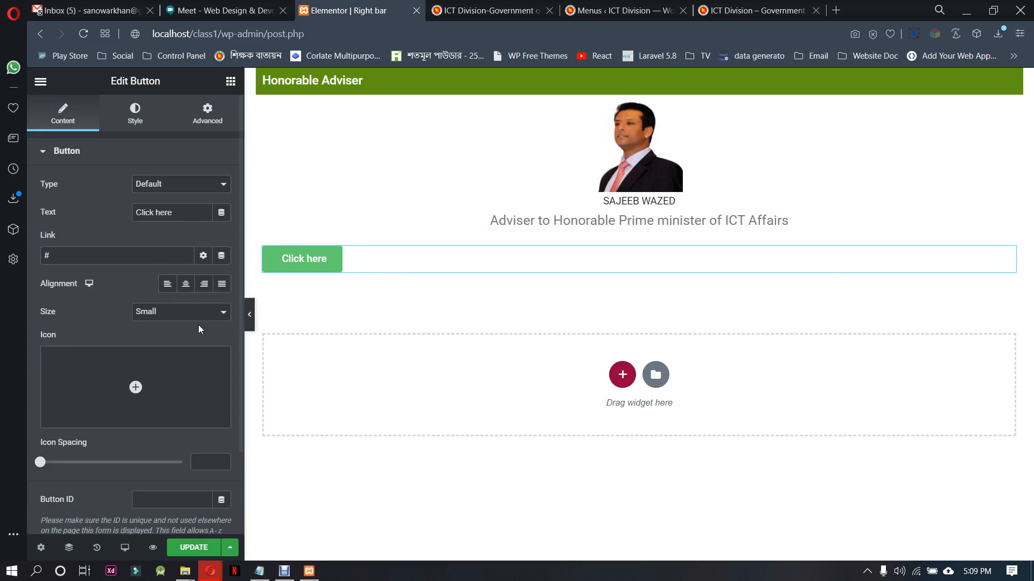
Configure the new button with centered alignment, type Info, the text "More" and size Extra Small
left_click(190, 285)
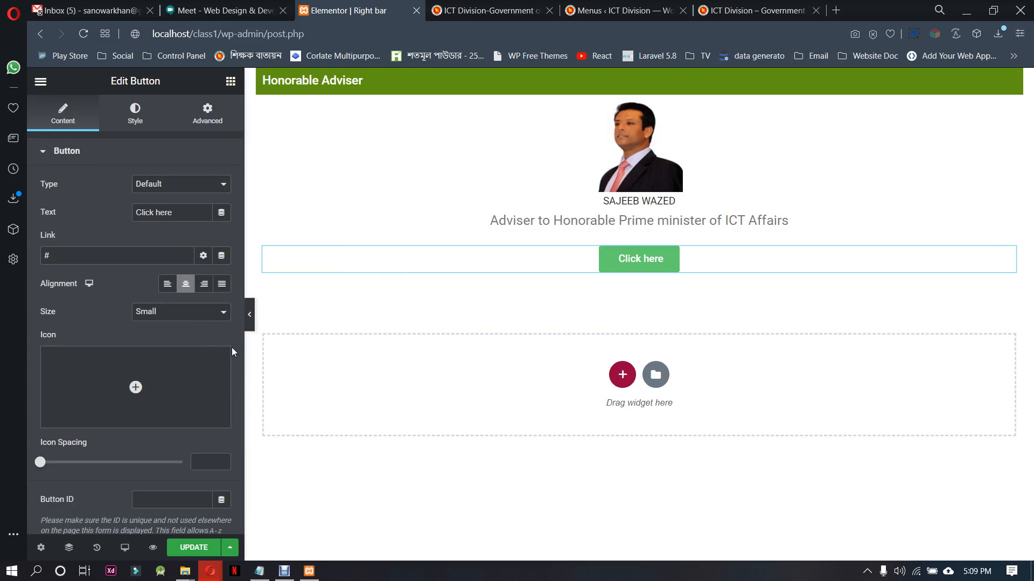
left_click(159, 184)
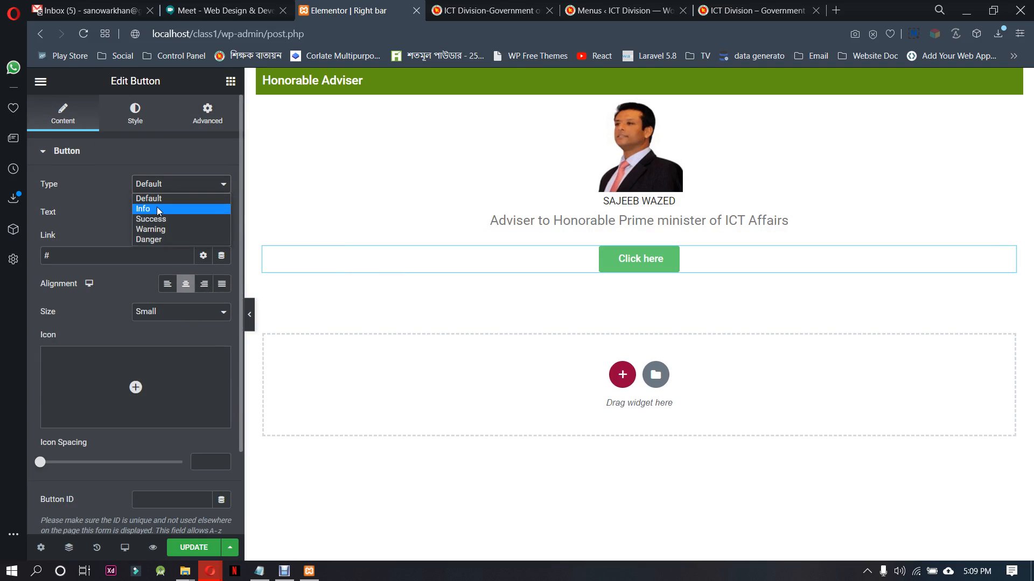
left_click(157, 210)
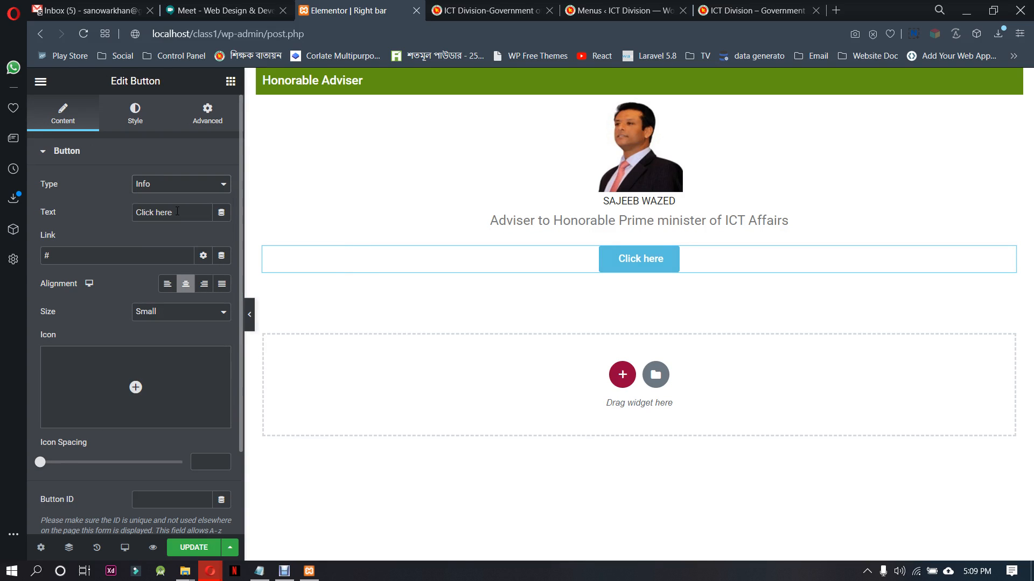
left_click_drag(177, 212, 109, 207)
type("More")
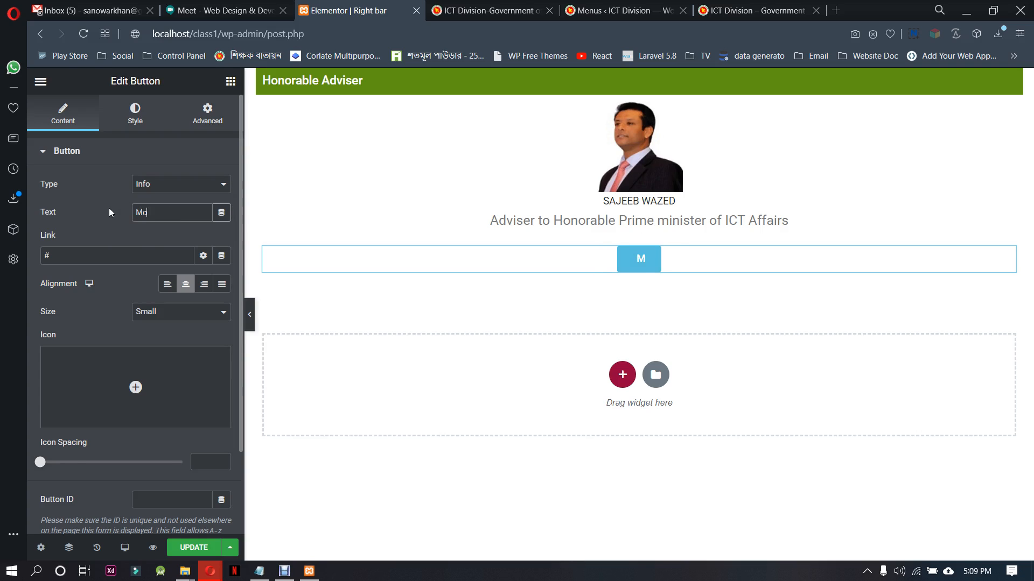
left_click(144, 317)
left_click(150, 327)
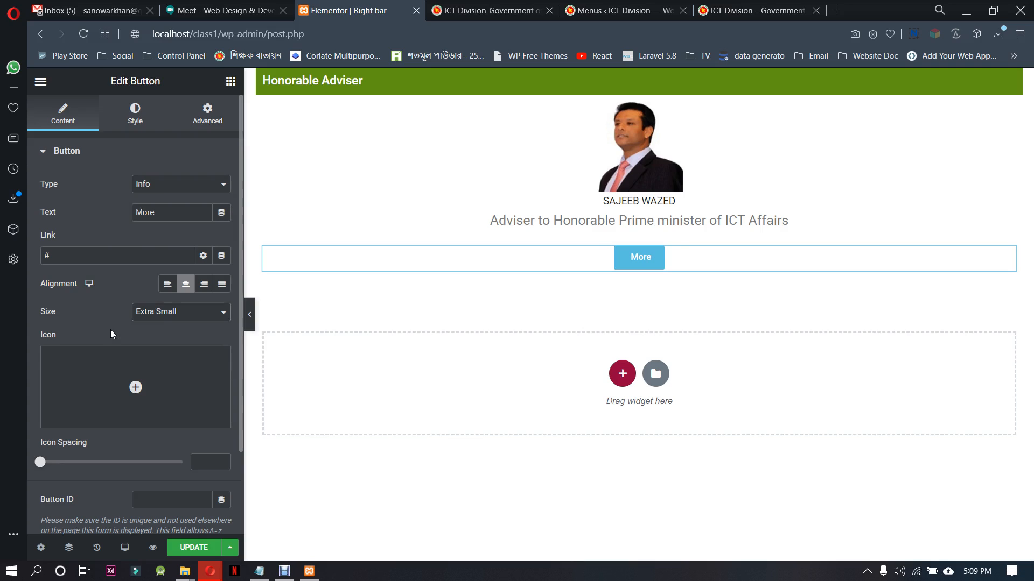
scroll(111, 329, "down", 2)
scroll(128, 315, "up", 2)
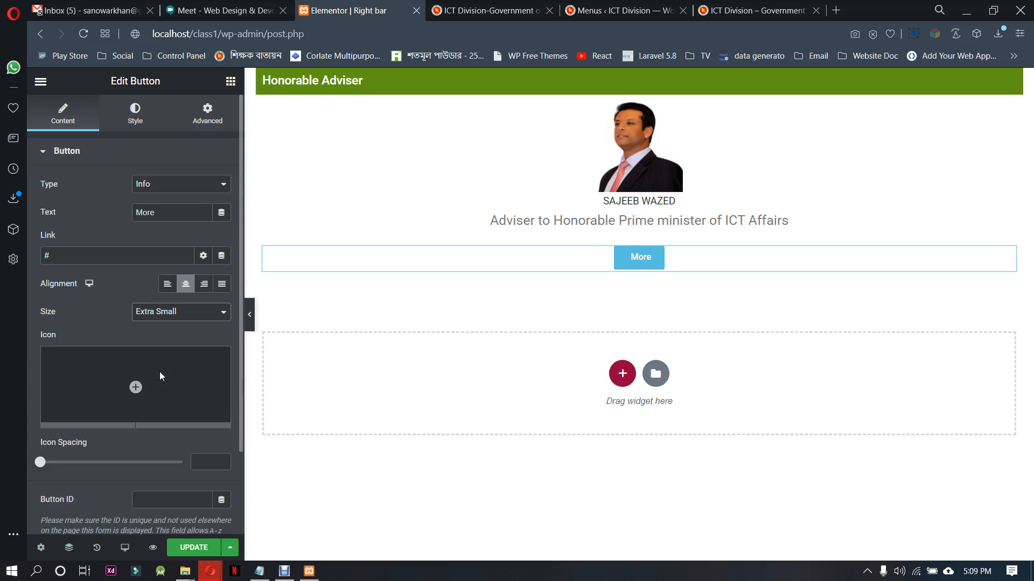
Set the More button's typography size to 13 px
left_click(135, 116)
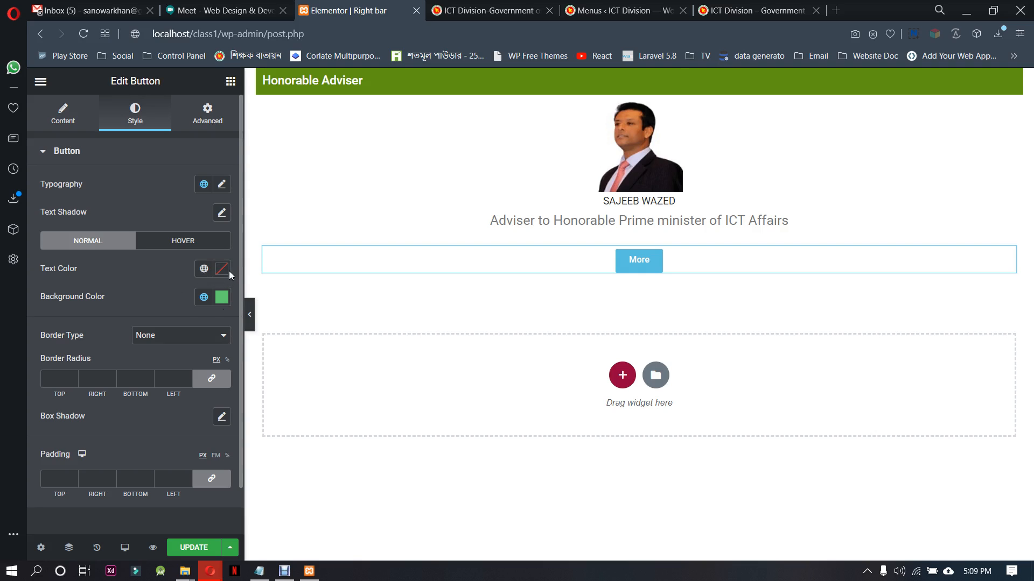
left_click(221, 186)
left_click(212, 296)
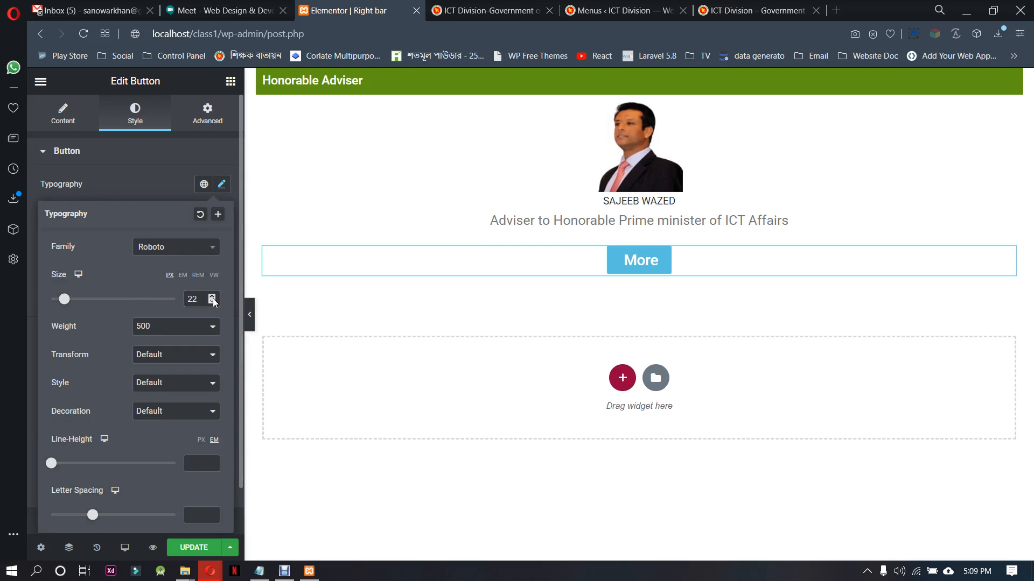
left_click(212, 303)
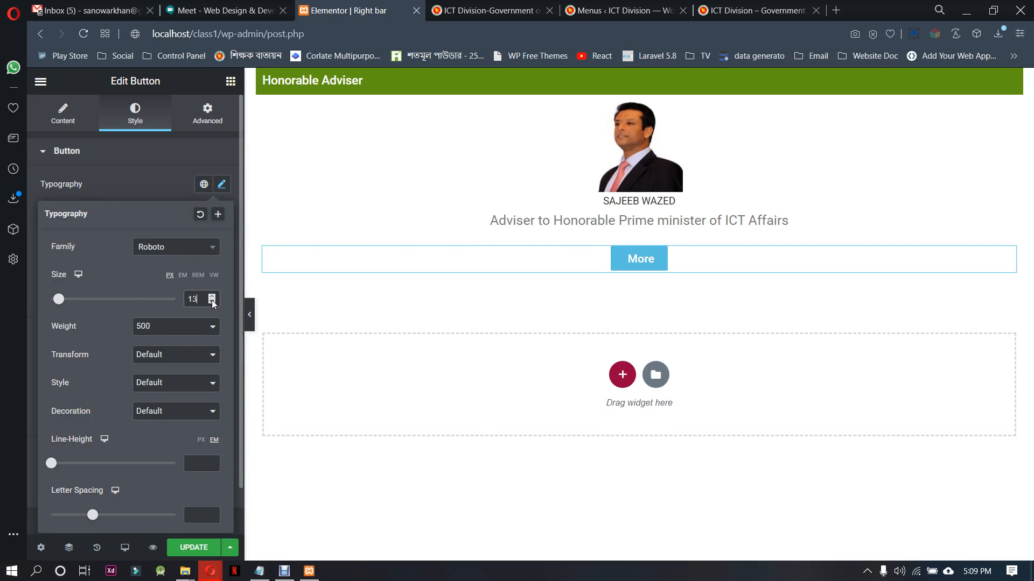
left_click(135, 189)
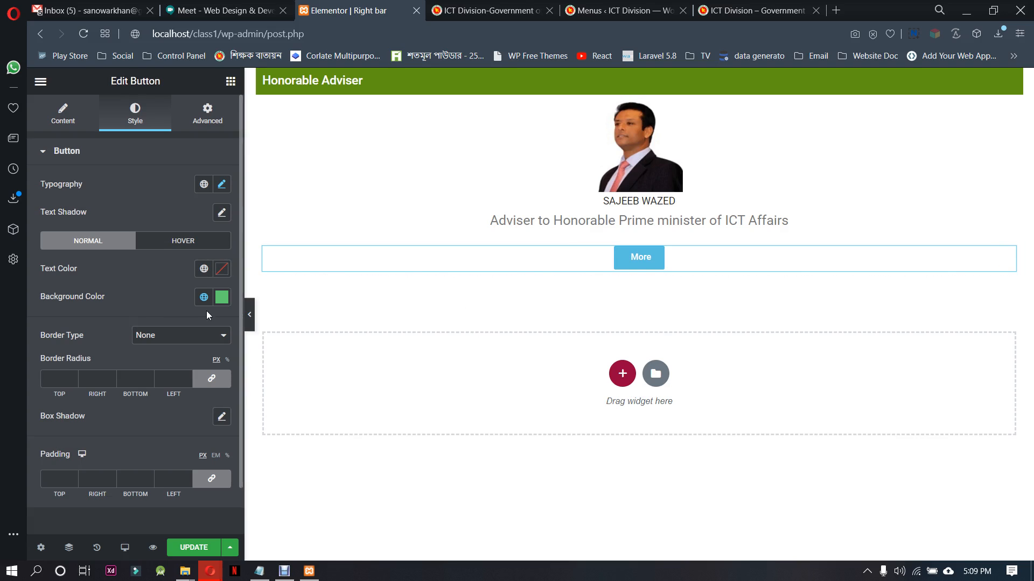
Unlink the More button's padding values and set 5 px for top and bottom and 25 px for right and left
scroll(148, 416, "down", 1)
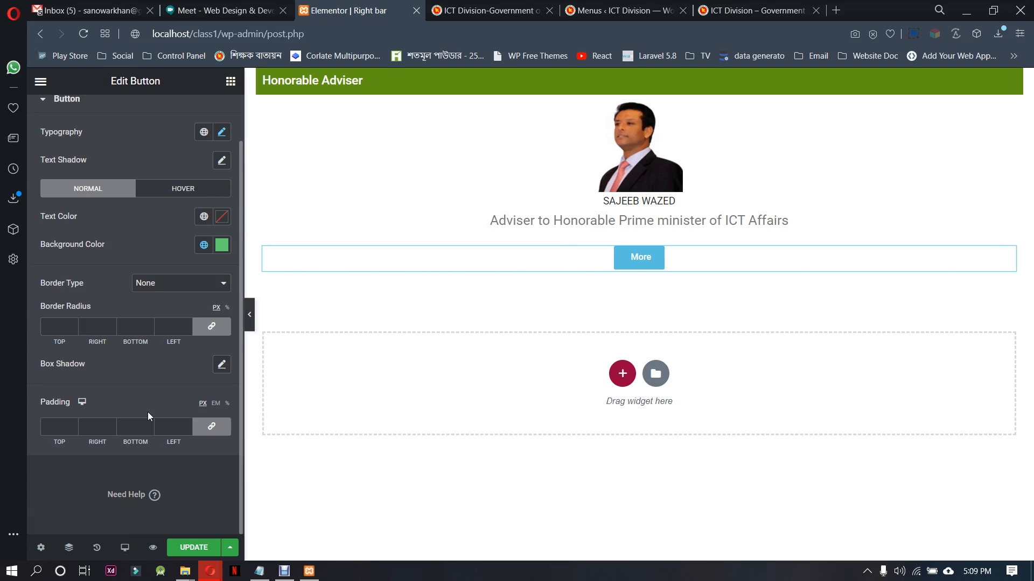
left_click(188, 425)
left_click(188, 424)
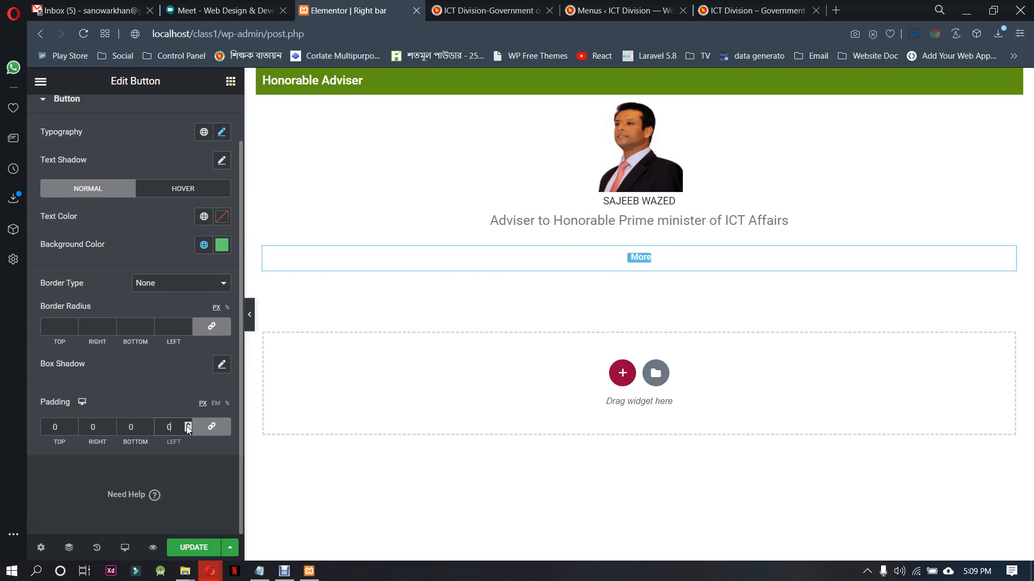
left_click(188, 424)
left_click(188, 424)
left_click(188, 425)
left_click(188, 425)
left_click(188, 424)
left_click(188, 424)
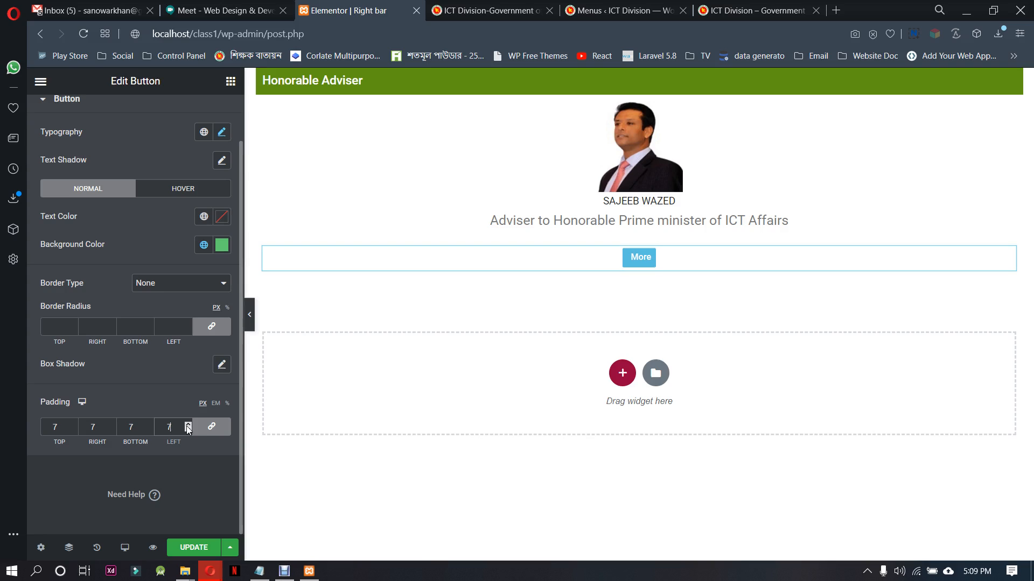
left_click(188, 425)
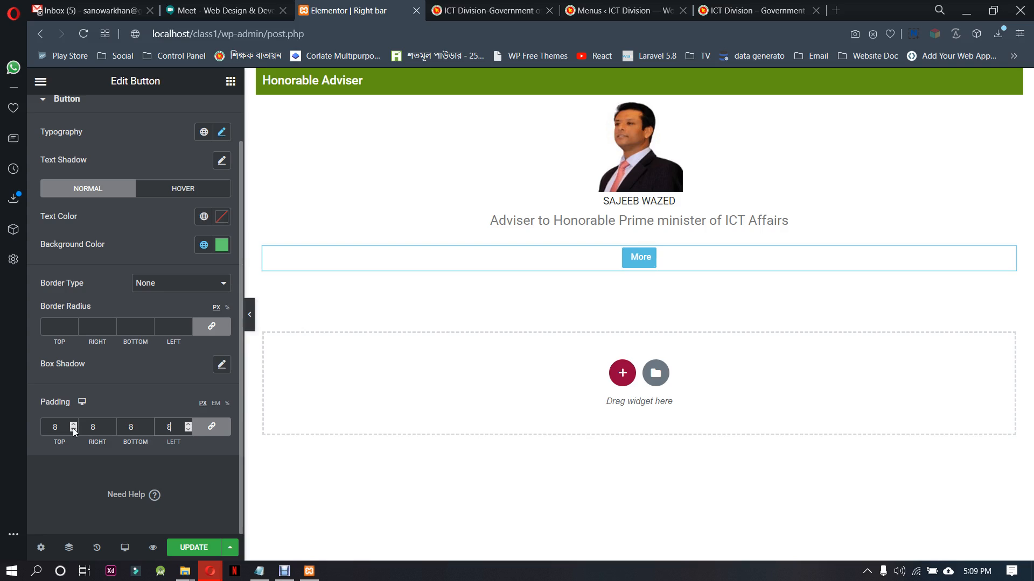
left_click(212, 427)
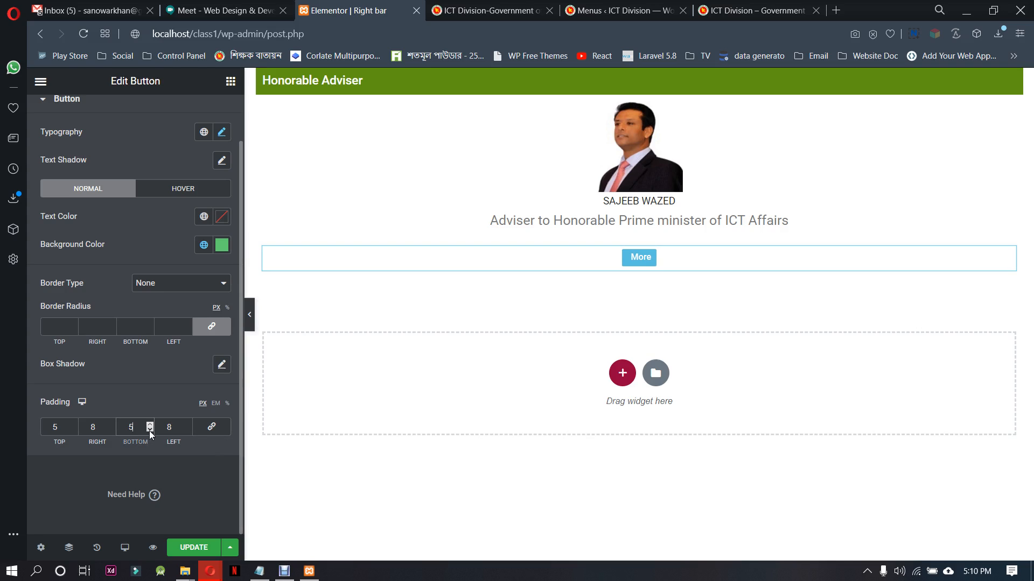
left_click(185, 425)
left_click(110, 425)
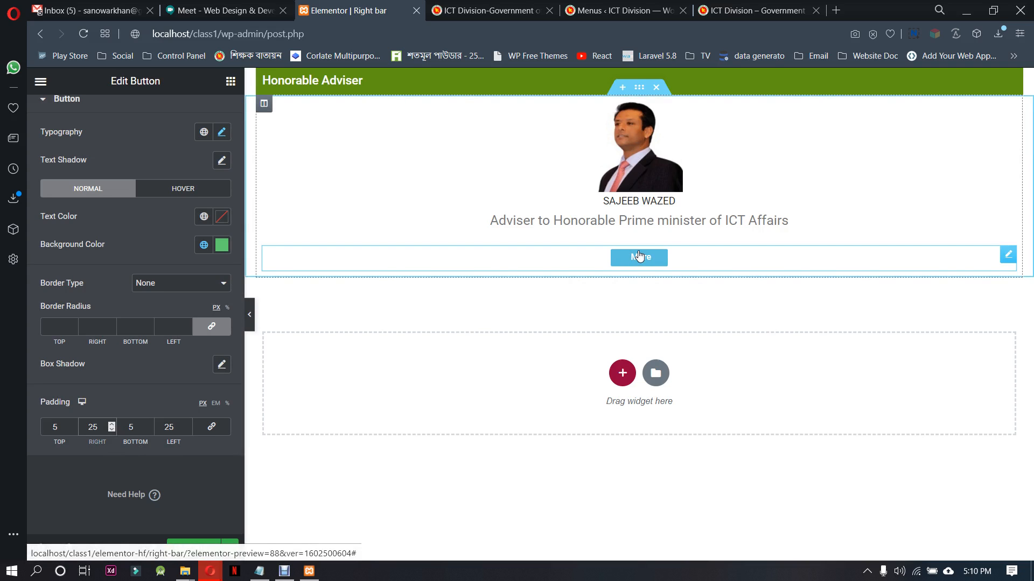
Duplicate the green "Honorable Adviser" heading section and move the copy below the section with the More button
right_click(640, 81)
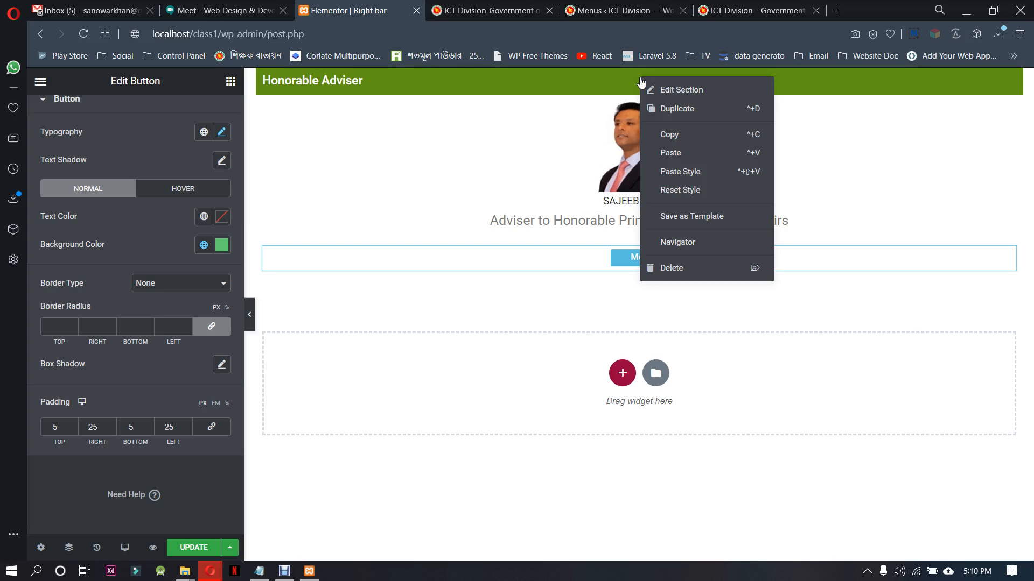
left_click(674, 110)
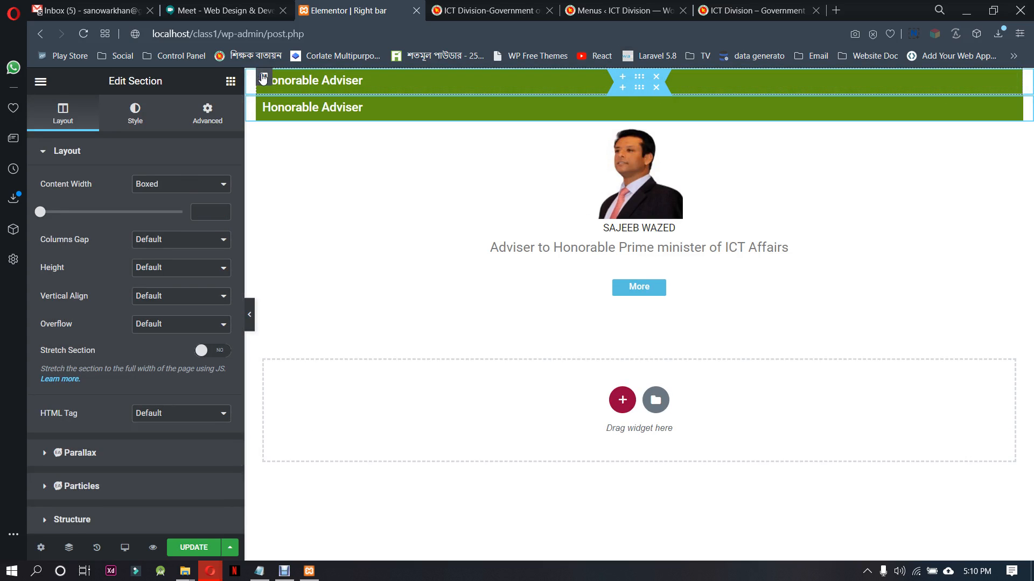
left_click_drag(639, 76, 629, 297)
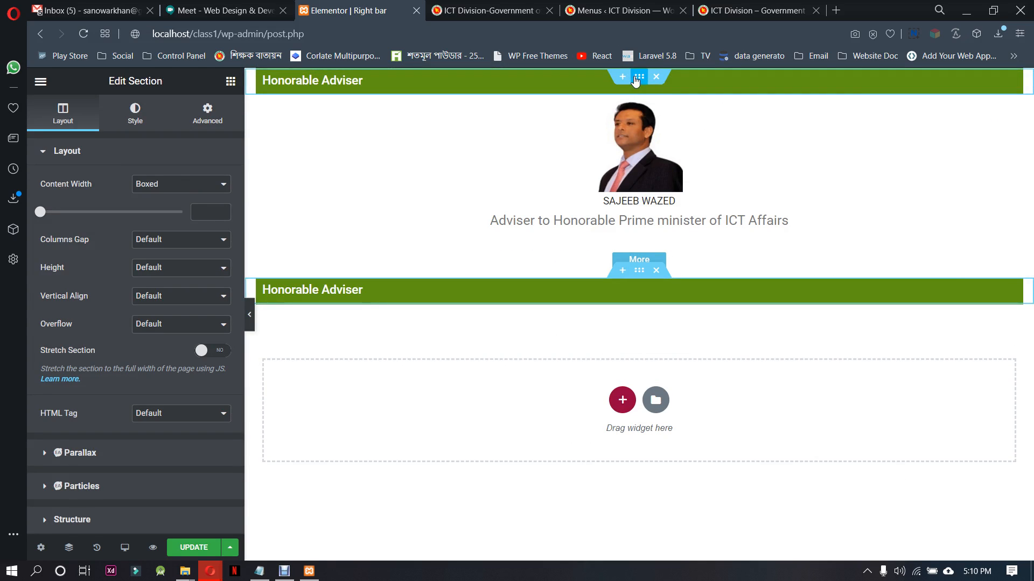
Duplicate the adviser section with portrait, description and More button, and move the copy below the second green heading
right_click(639, 93)
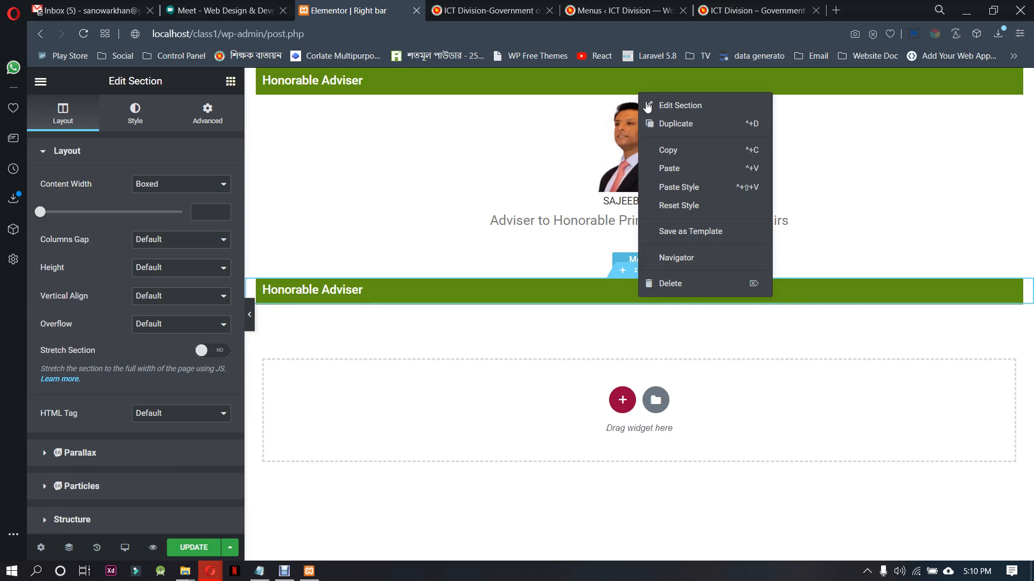
left_click(660, 122)
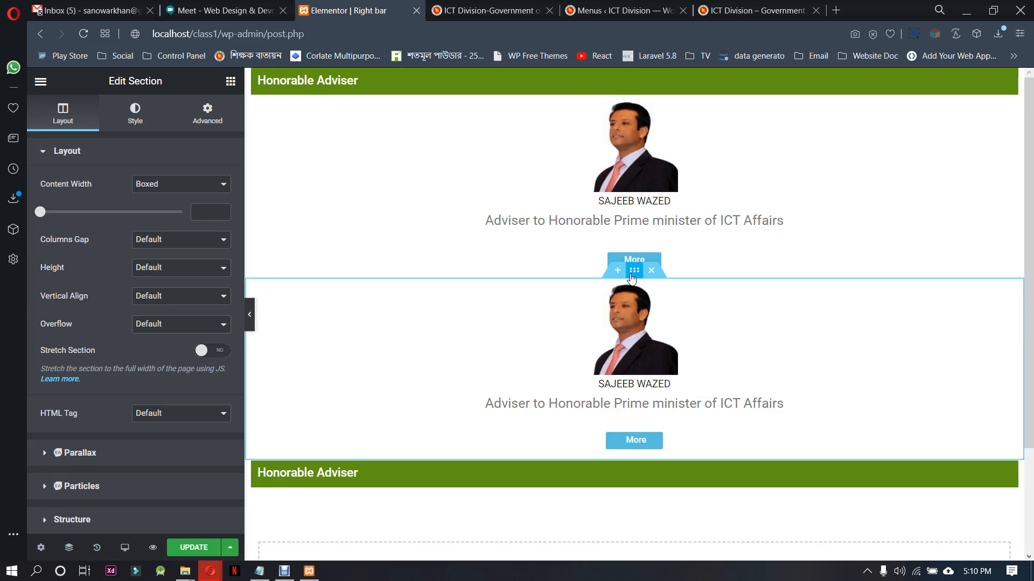
left_click_drag(633, 270, 700, 311)
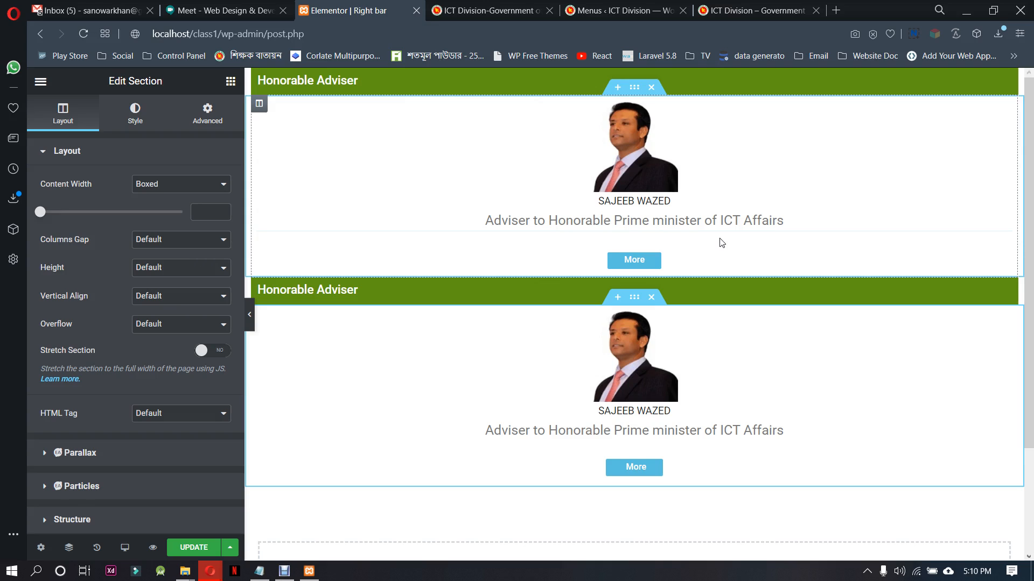
Set the top margin of the first adviser description text to 0 px and unlink its padding values
left_click(722, 220)
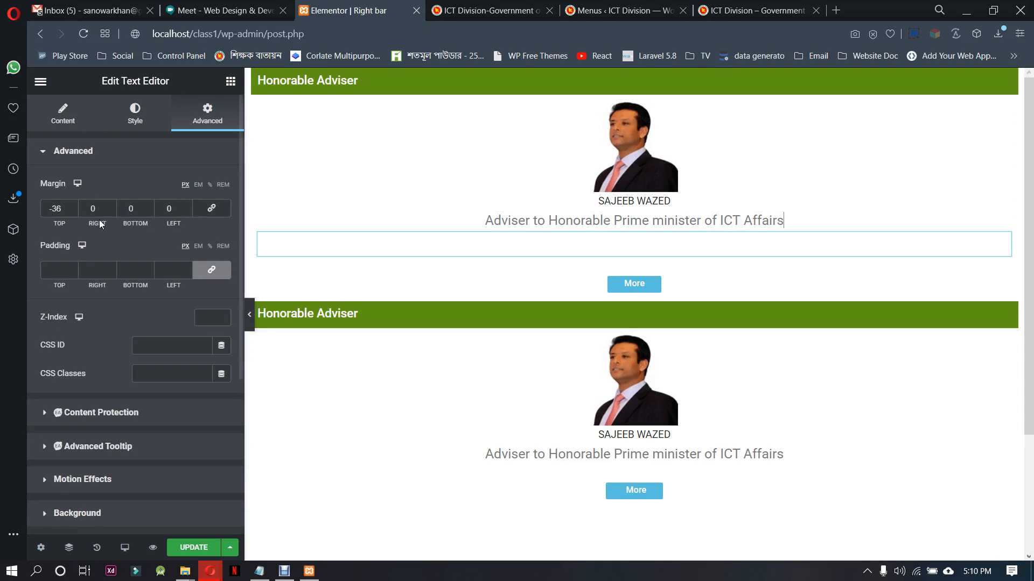
left_click_drag(66, 209, 42, 208)
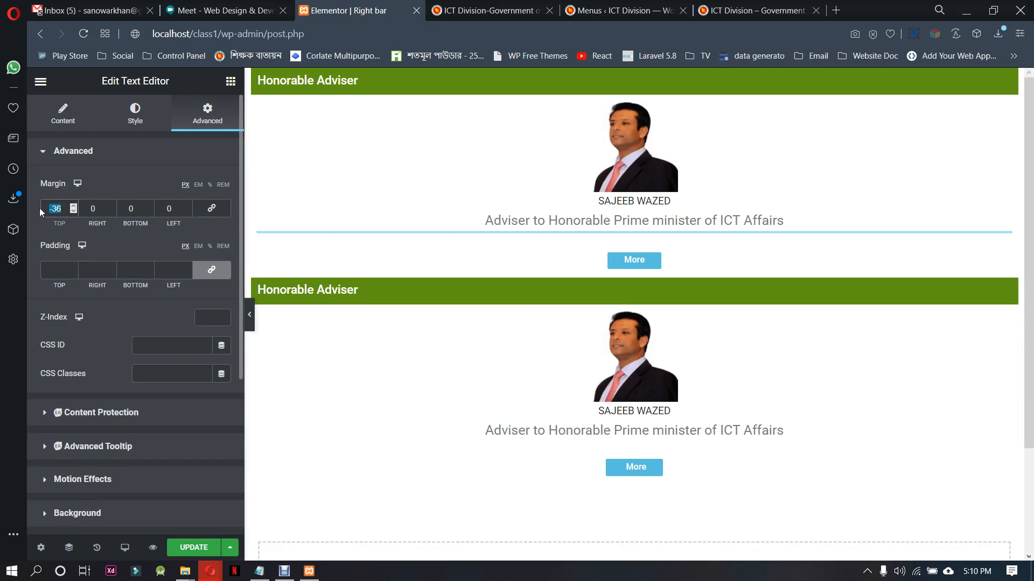
type("0")
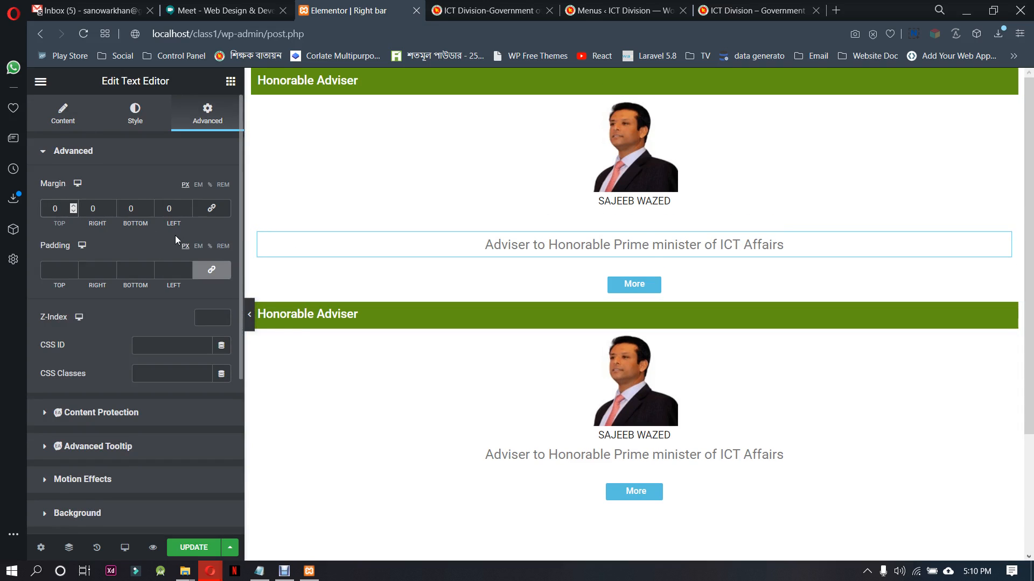
left_click(212, 270)
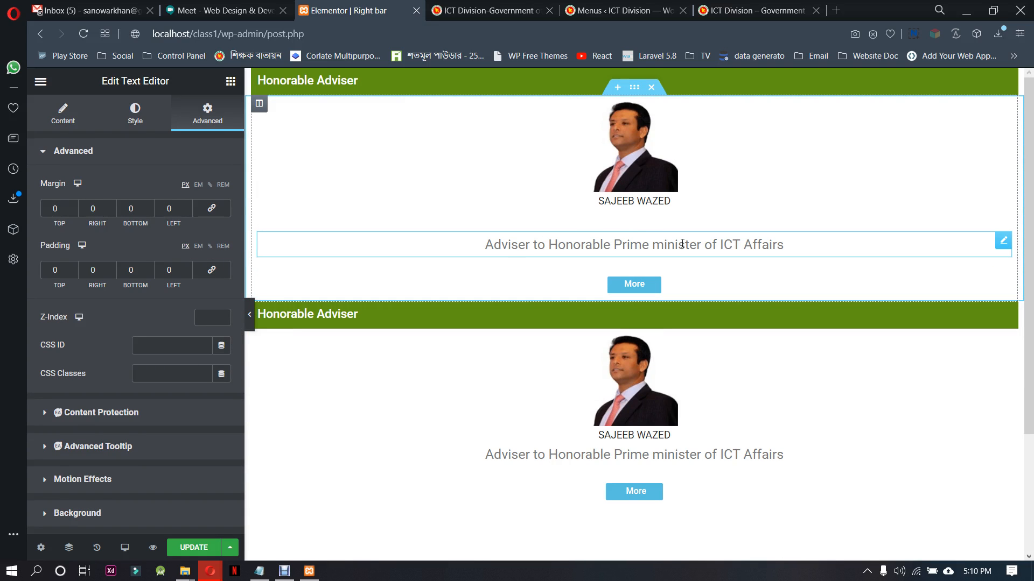
Copy the title "Honorable State Minister" from the ictd.gov.bd sidebar and use it as the second green heading's text
scroll(700, 372, "down", 3)
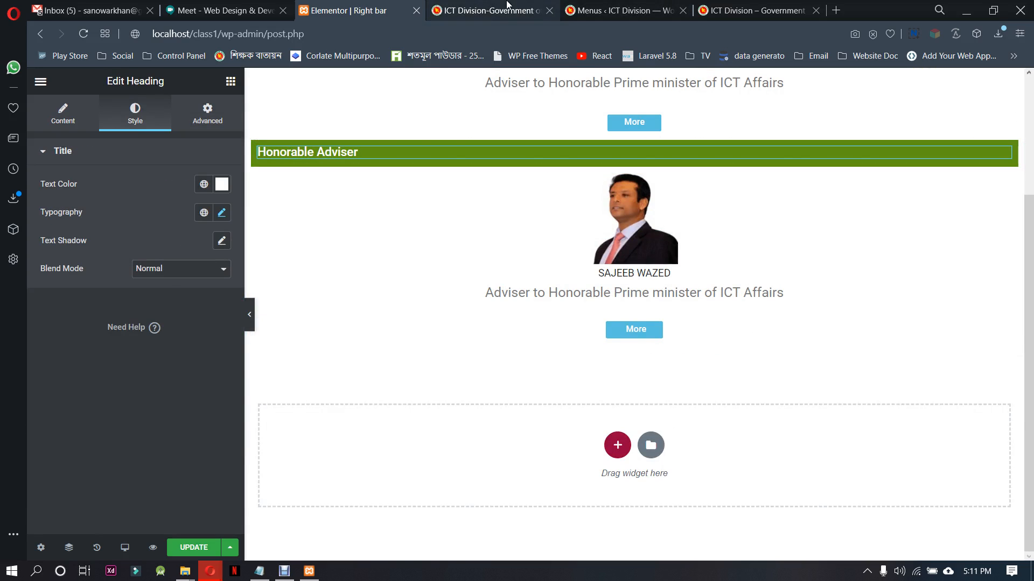
left_click(490, 11)
scroll(843, 157, "down", 3)
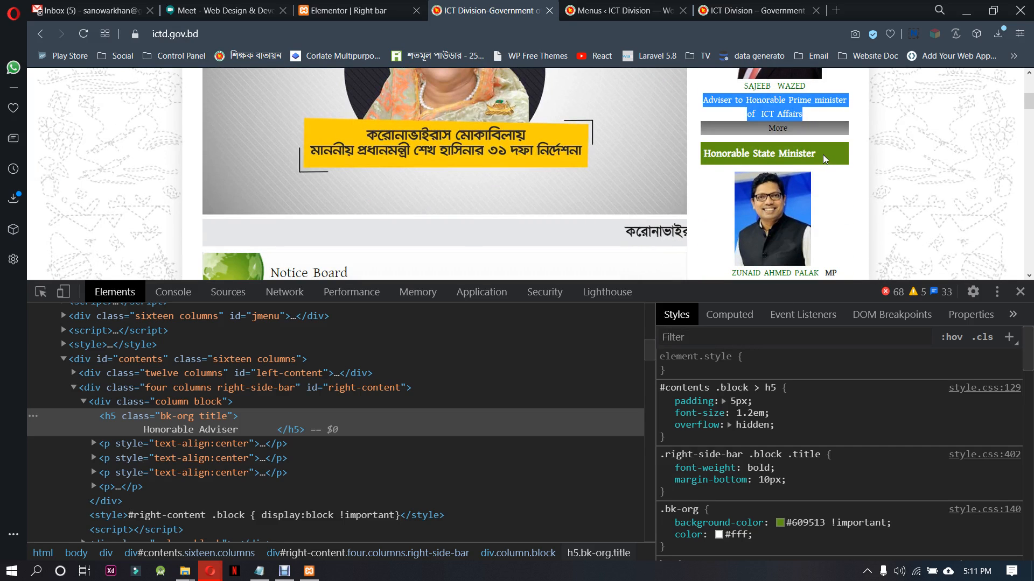
left_click_drag(822, 154, 702, 155)
key("ctrl+c")
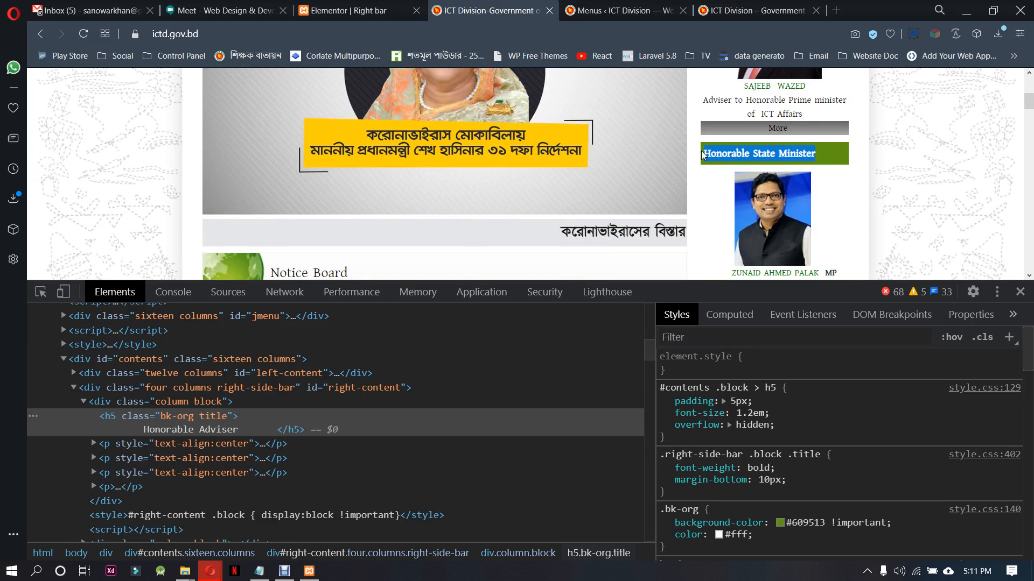
left_click(350, 11)
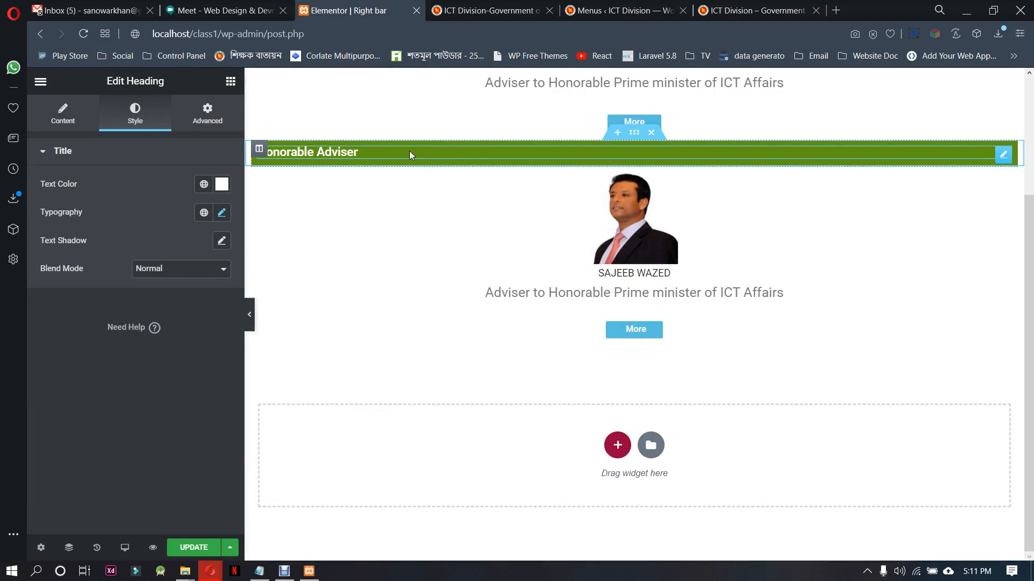
left_click(63, 115)
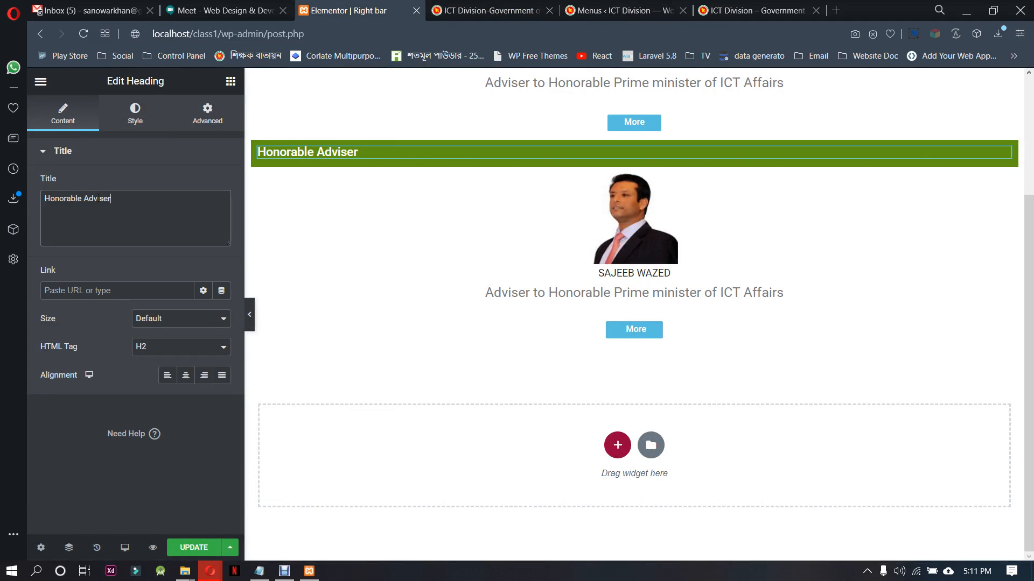
key("ctrl+a")
key("ctrl+v")
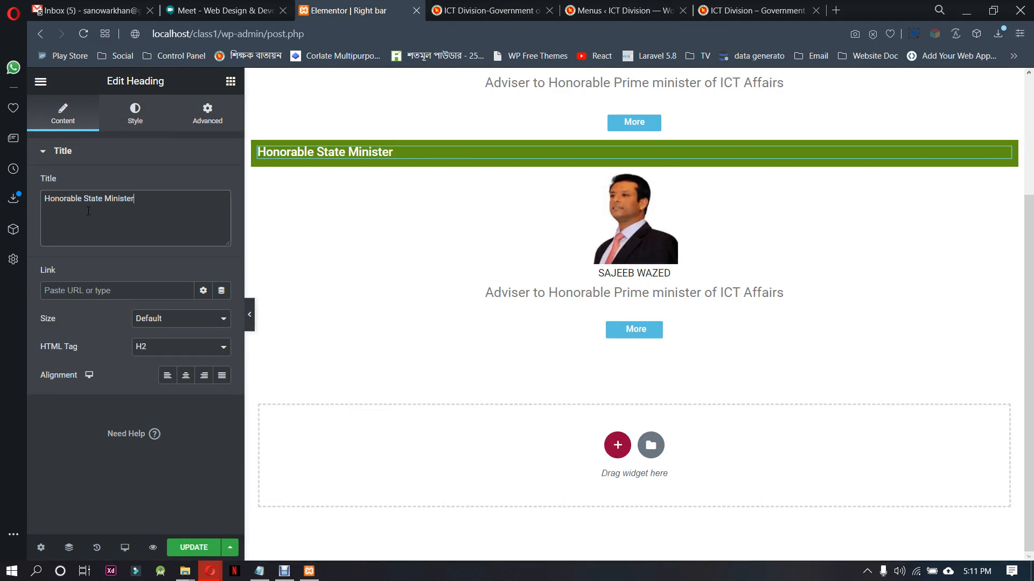
Replace the portrait below the Honorable State Minister heading with the state minister's photo from the media library
left_click(657, 245)
left_click(117, 215)
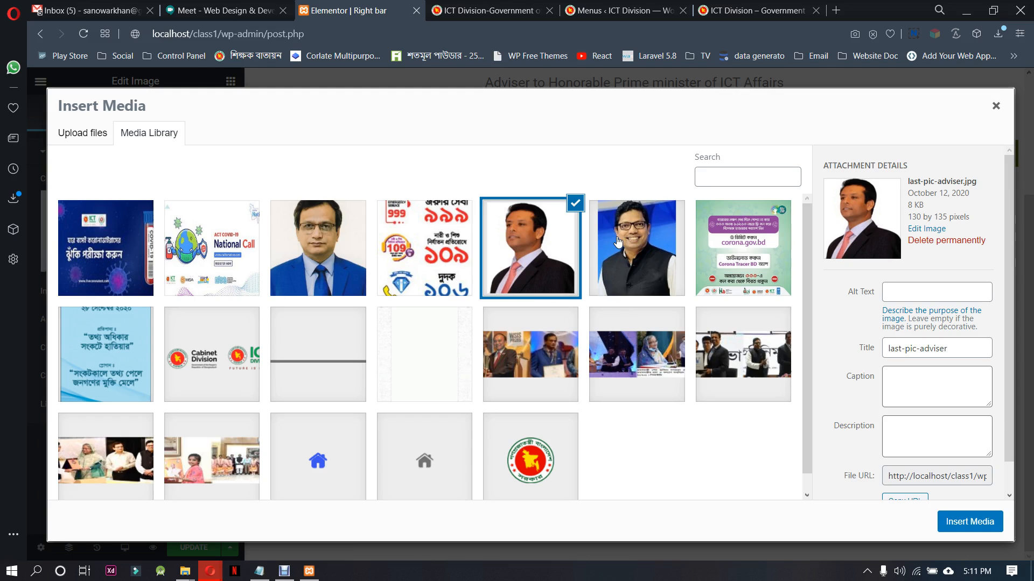
left_click(637, 248)
left_click(953, 516)
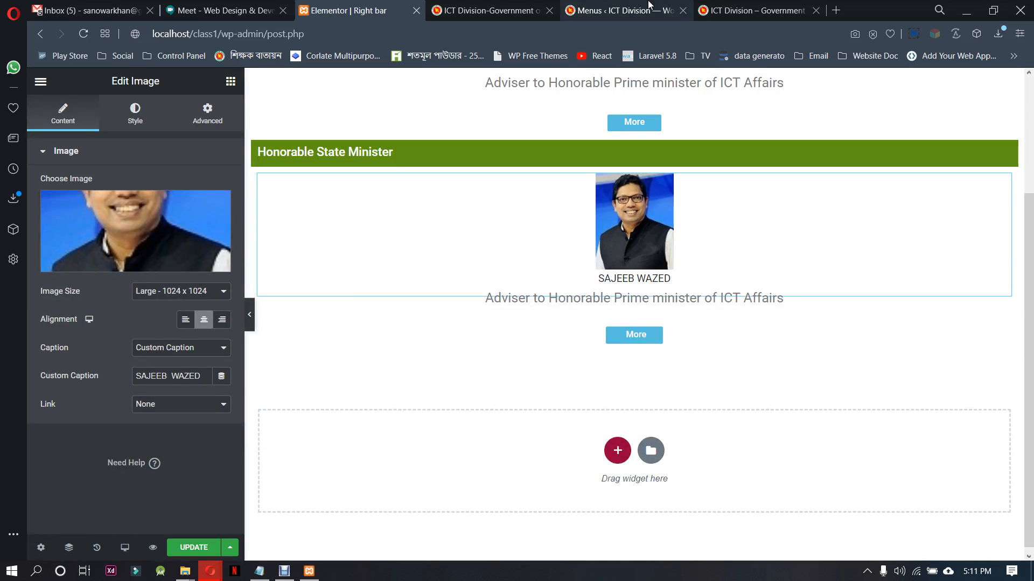
Copy the state minister's name from ictd.gov.bd and set the portrait's custom caption to "ZUNAID AHMED PALAK MP"
left_click(770, 6)
left_click(487, 11)
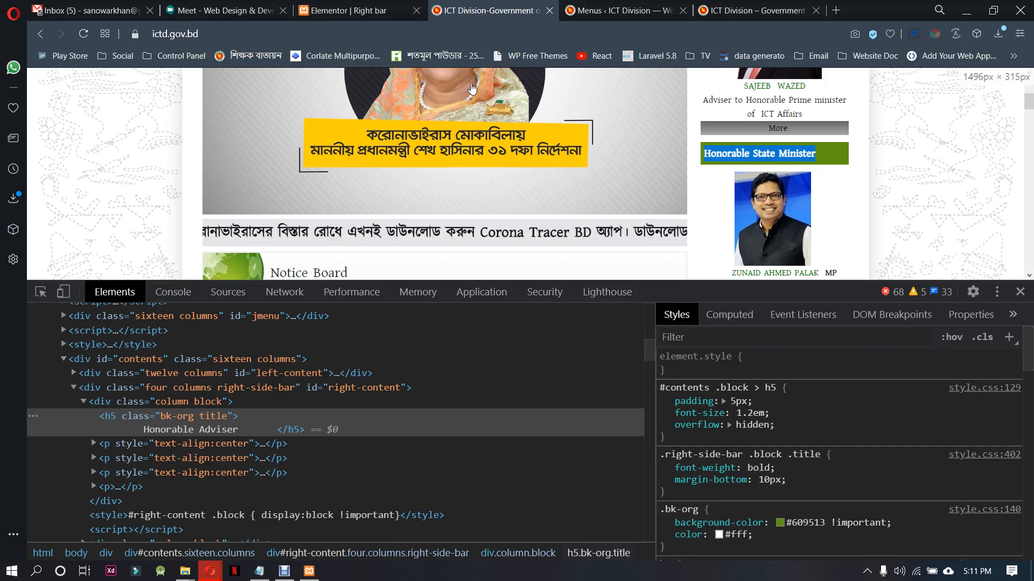
scroll(800, 221, "down", 1)
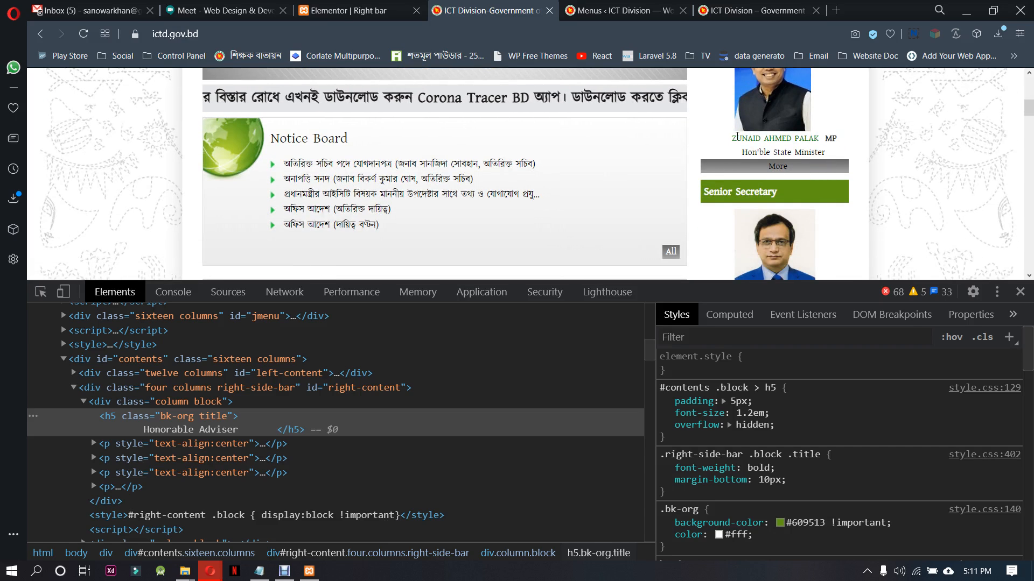
left_click_drag(727, 138, 845, 142)
key("ctrl+c")
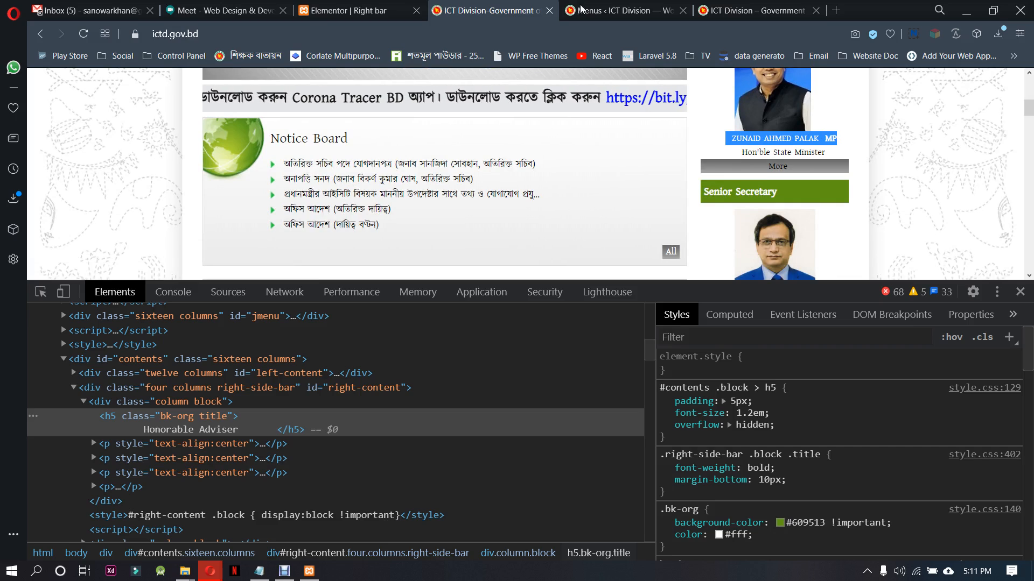
left_click(344, 11)
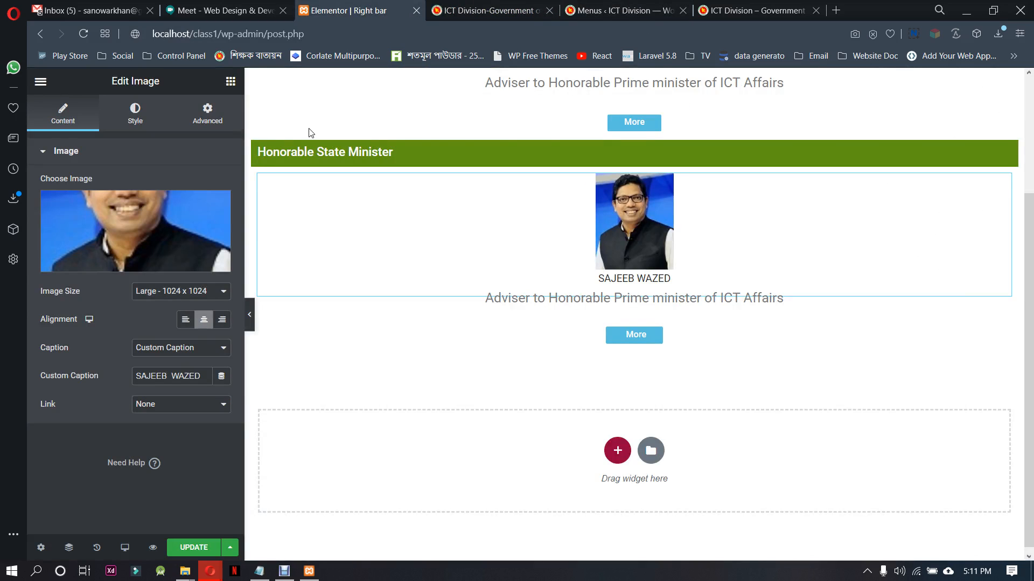
triple_click(192, 375)
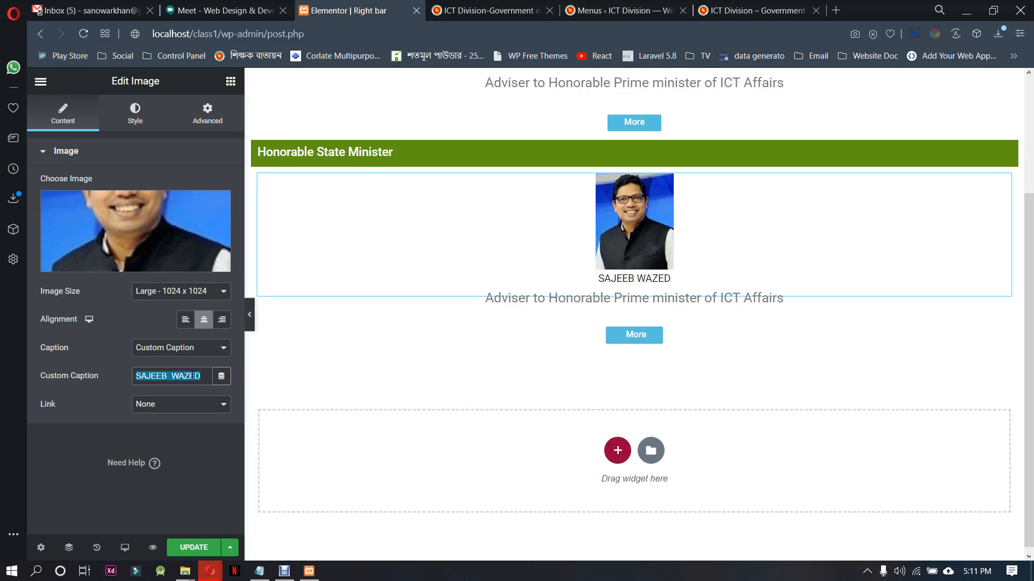
key("ctrl+v")
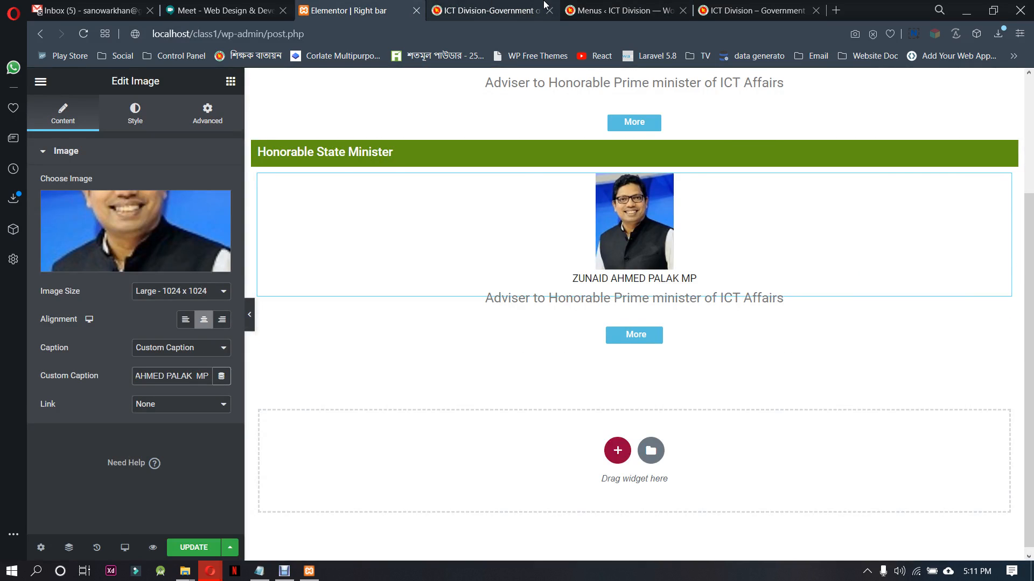
Replace the text below the state minister's portrait with "Hon'ble State Minister" copied from ictd.gov.bd, and update the template
left_click(484, 11)
left_click_drag(730, 152, 826, 153)
key("ctrl+c")
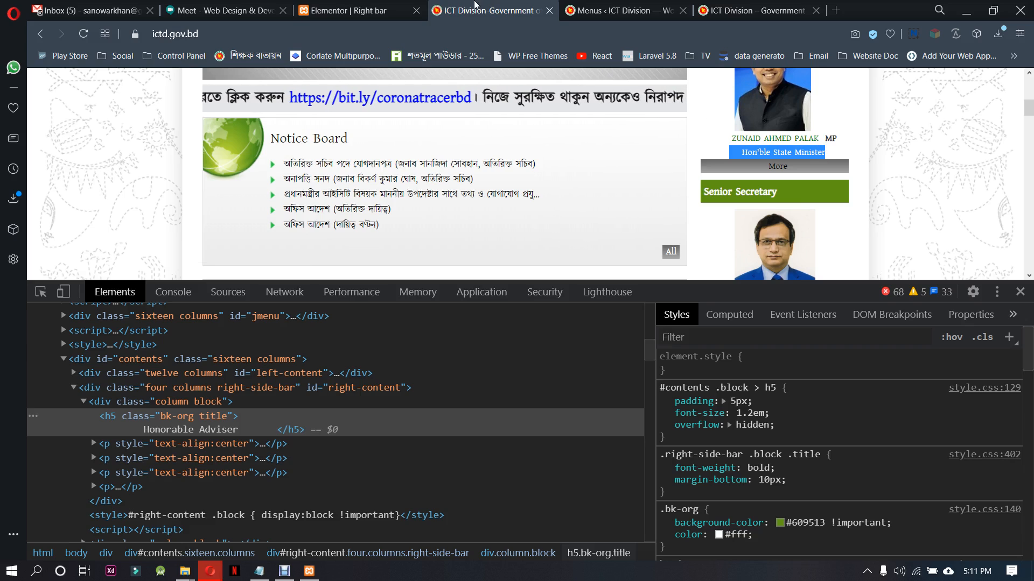
left_click(344, 11)
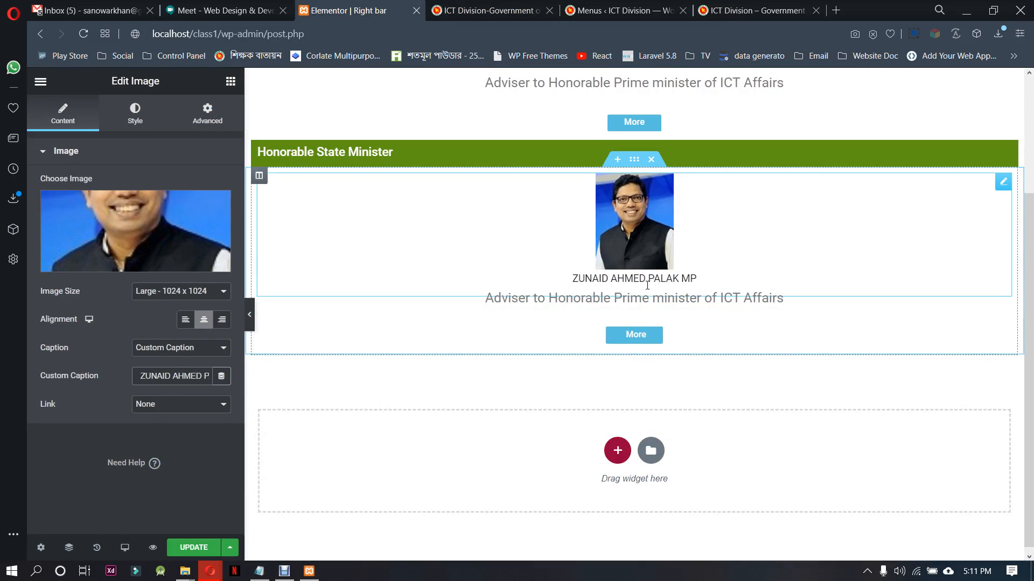
left_click(659, 298)
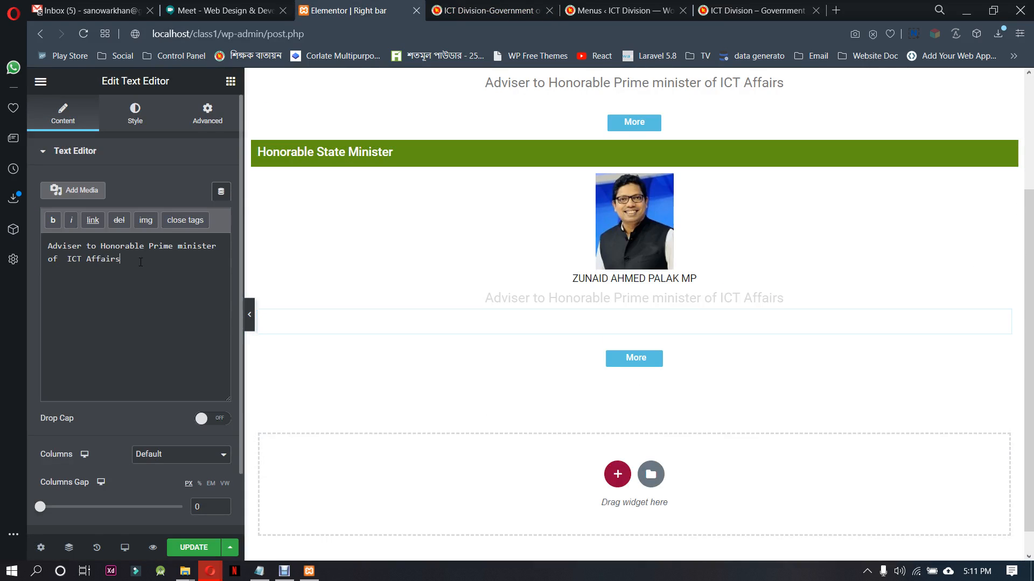
left_click_drag(123, 259, 2, 234)
key("ctrl+v")
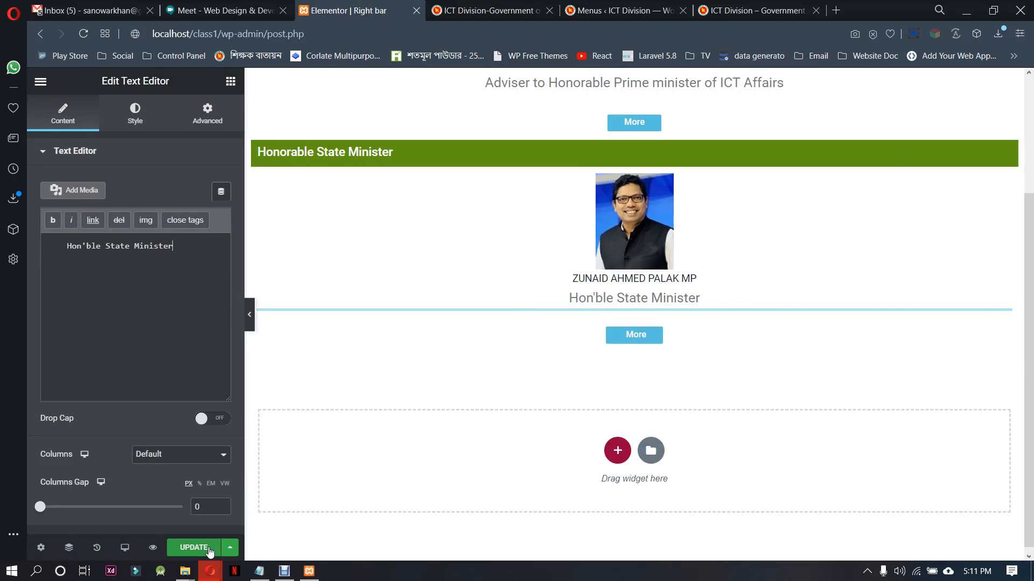
left_click(201, 547)
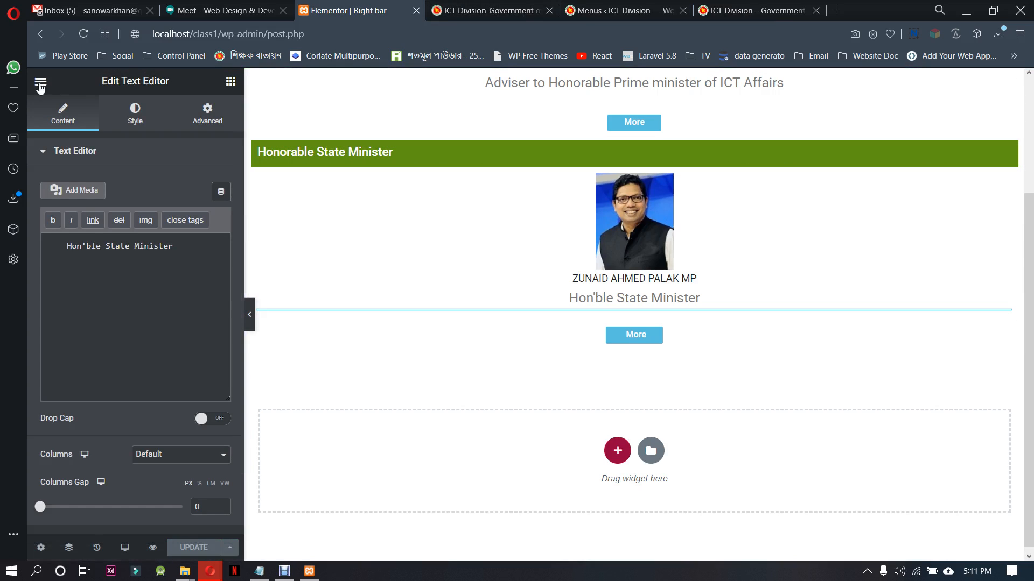
Exit the Elementor editor to the Right bar template's WordPress edit page and copy the template's shortcode
left_click(234, 83)
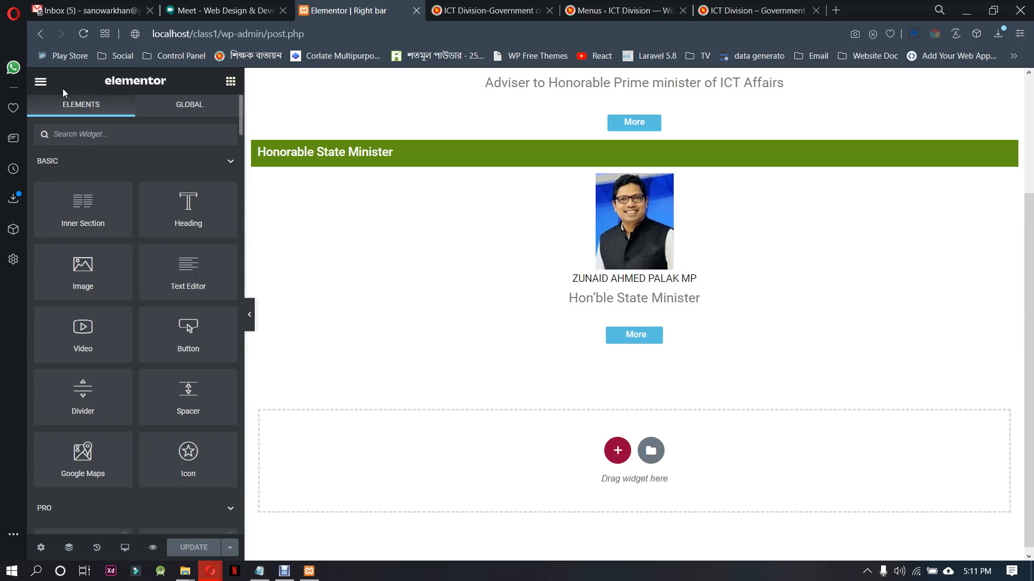
left_click(34, 83)
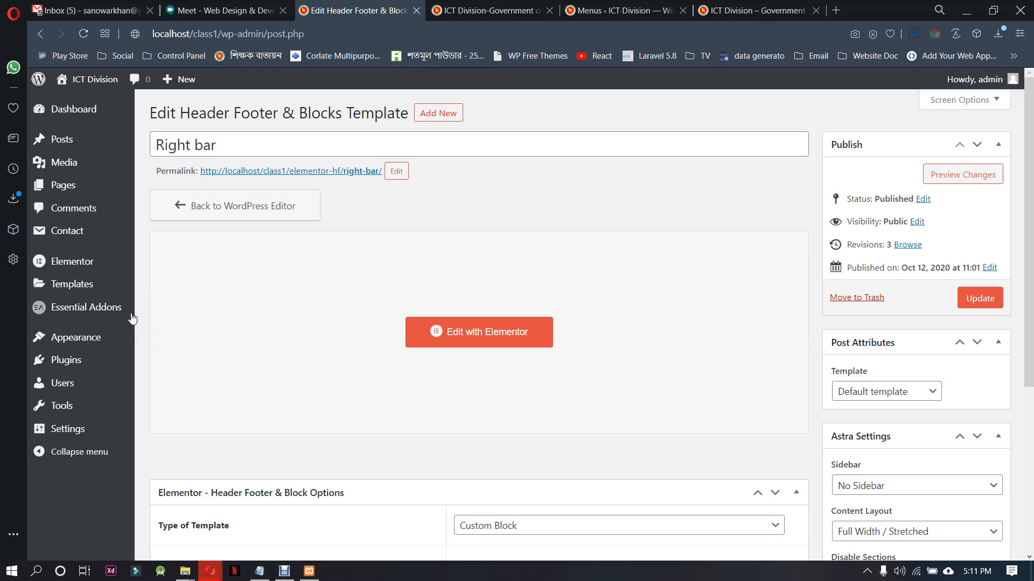
left_click(256, 10)
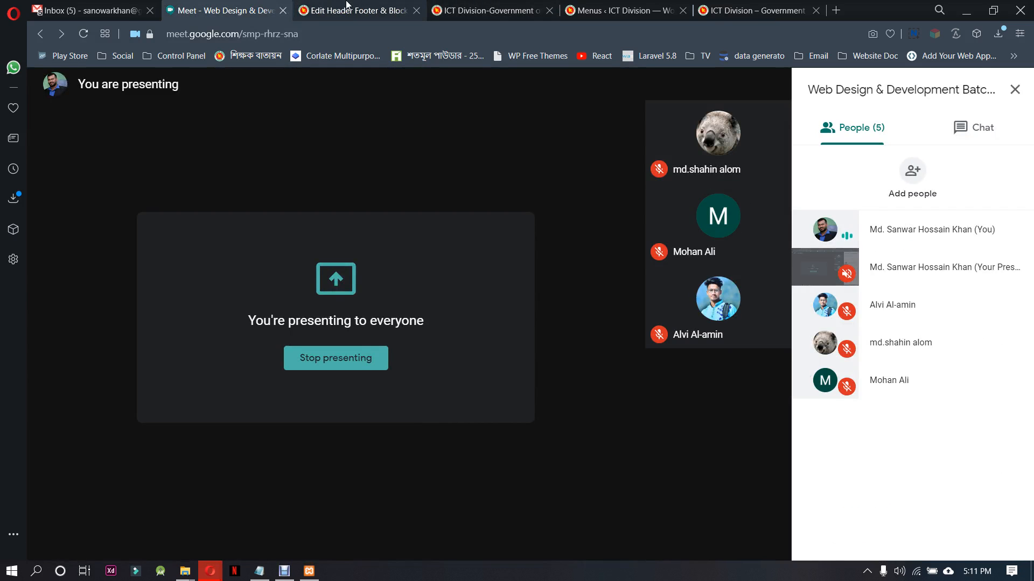
left_click(346, 5)
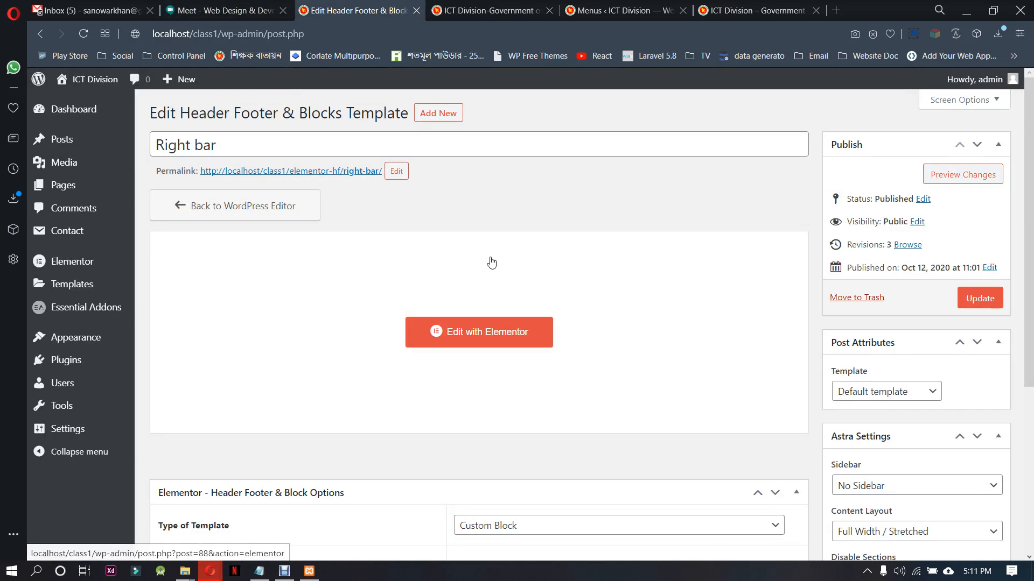
scroll(787, 430, "down", 5)
left_click(519, 310)
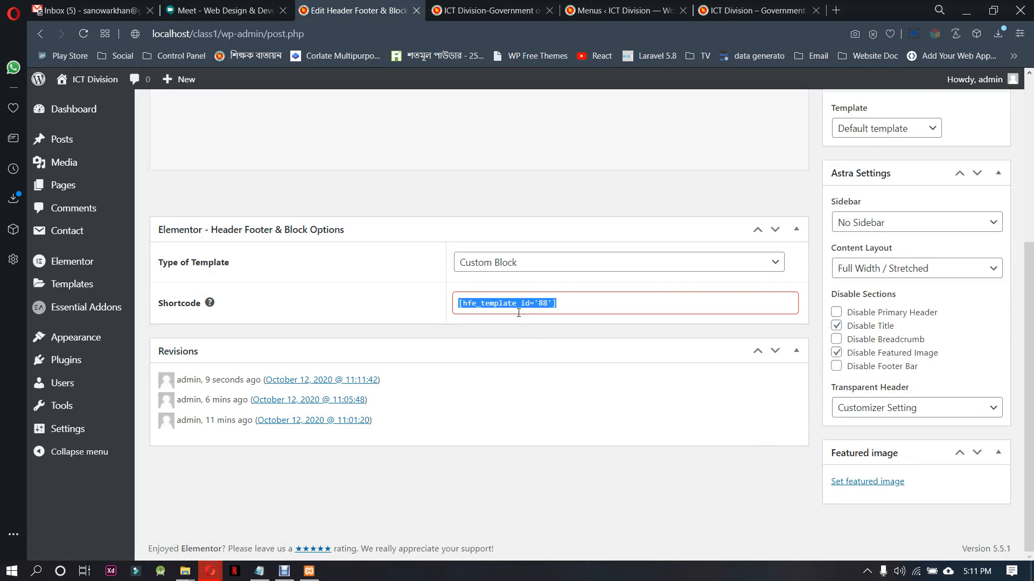
key("ctrl+c")
Open the WordPress Widgets page and view the sidebar on the local ICT Division home page
mouse_move(100, 337)
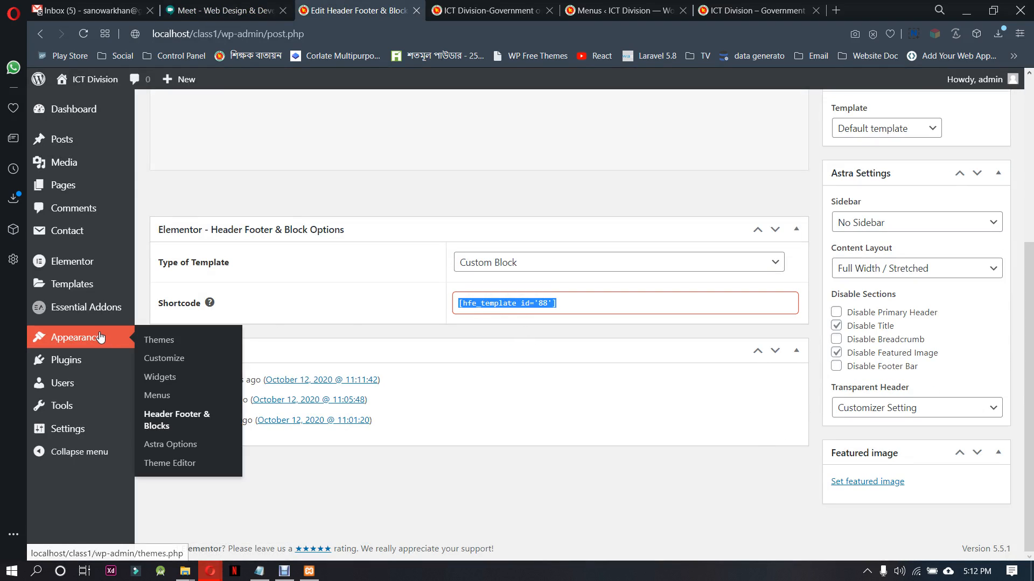
left_click(152, 379)
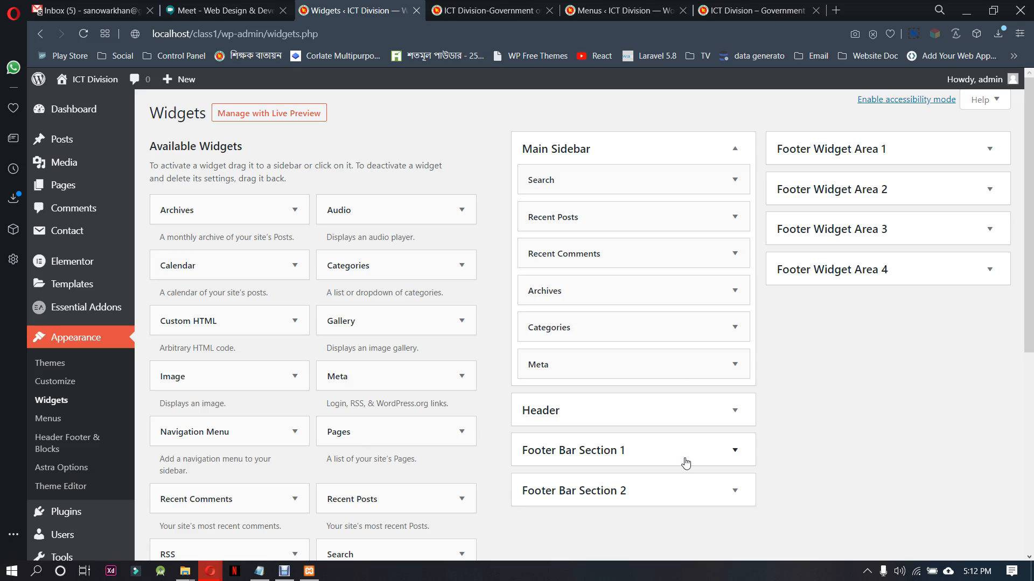
left_click(484, 10)
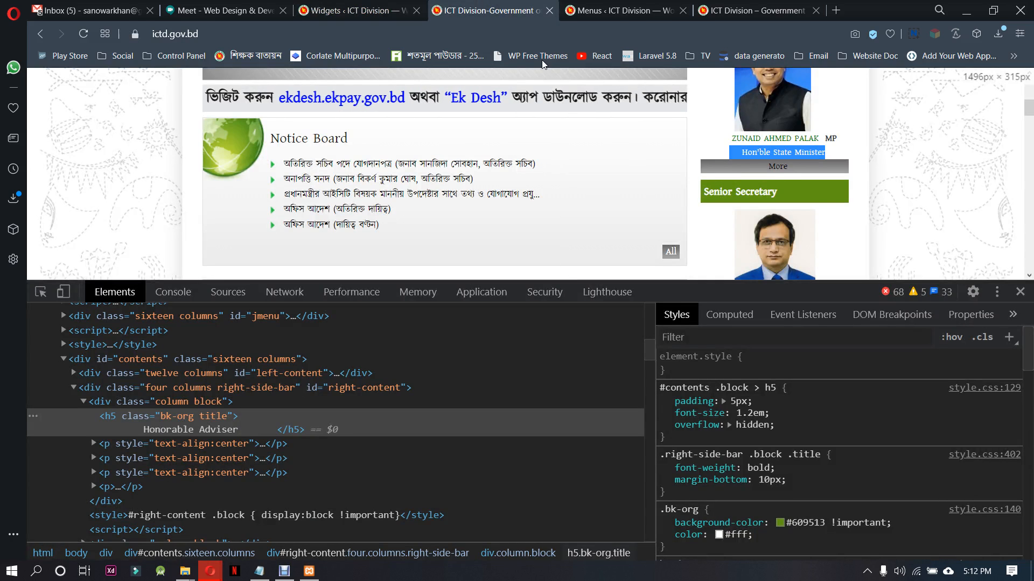
left_click(669, 8)
left_click(727, 10)
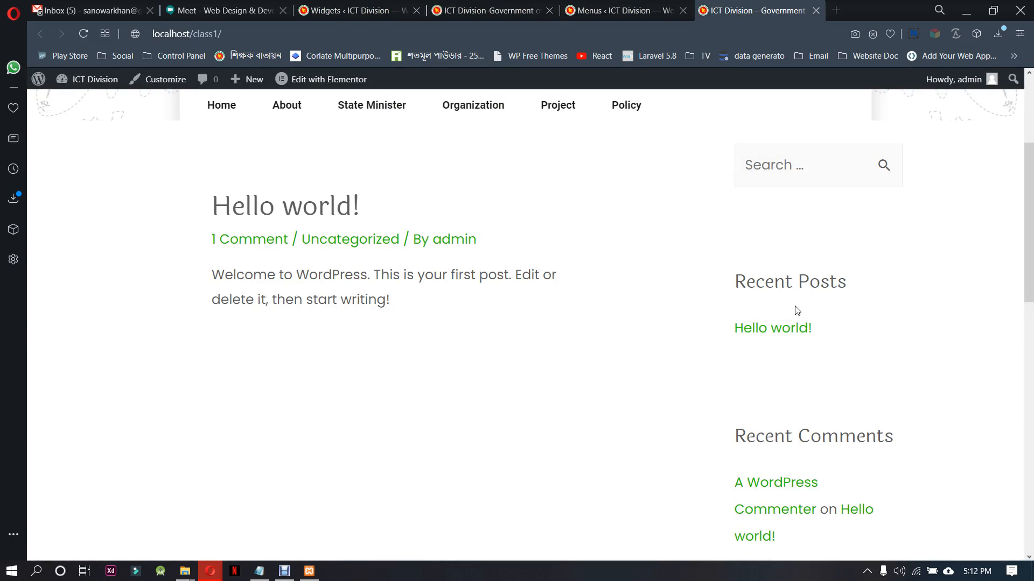
Delete the Search, Recent Posts, Recent Comments, Archives, Categories and Meta widgets from the Main Sidebar widget area
scroll(807, 346, "down", 10)
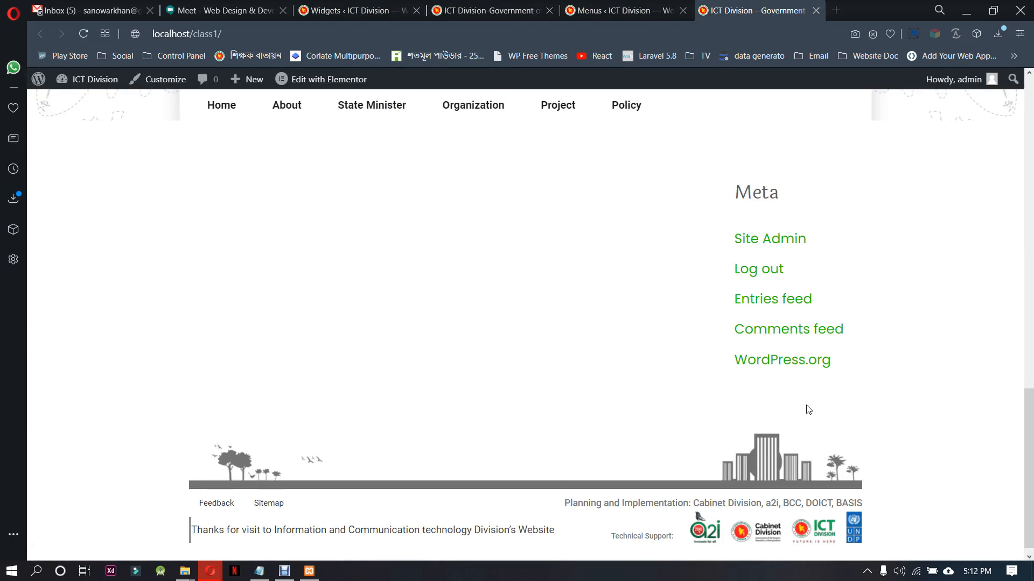
scroll(808, 409, "up", 8)
left_click(351, 9)
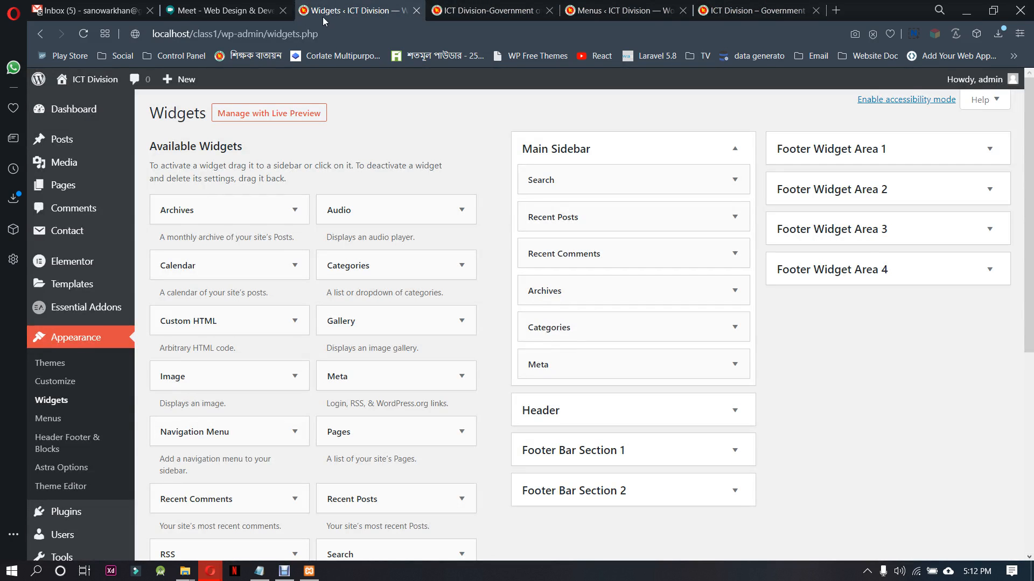
left_click(735, 180)
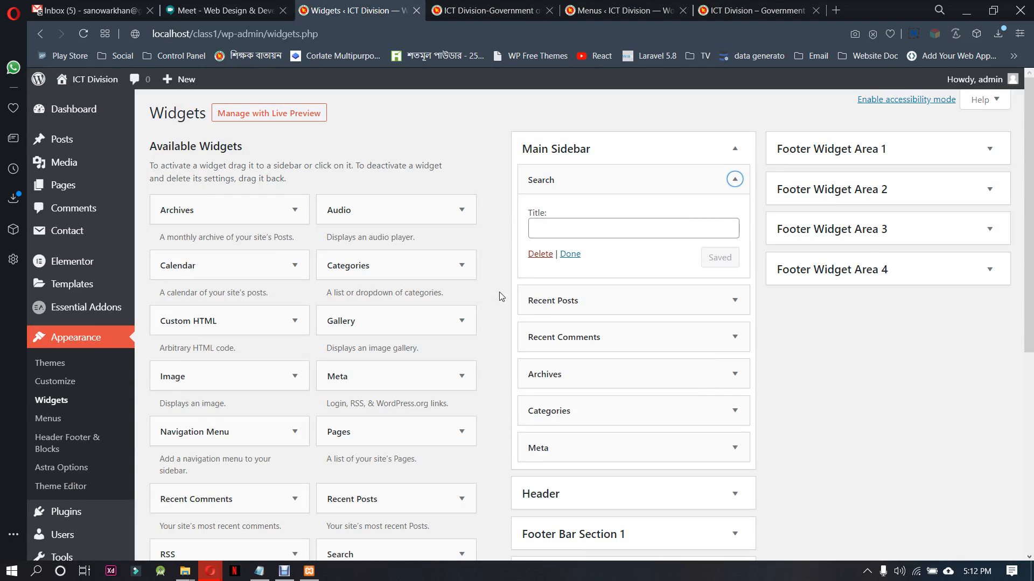
left_click(735, 180)
left_click(541, 306)
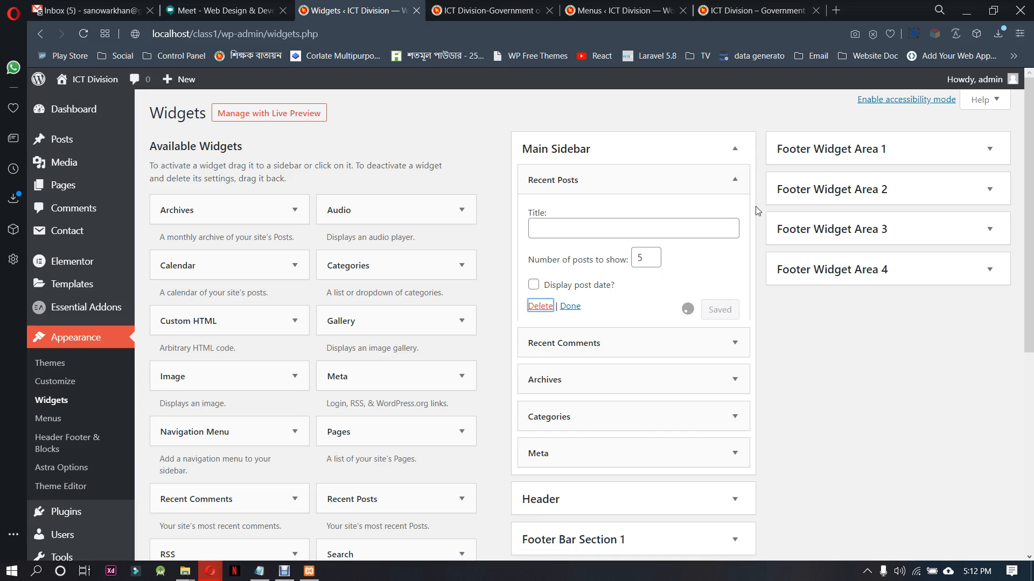
left_click(734, 179)
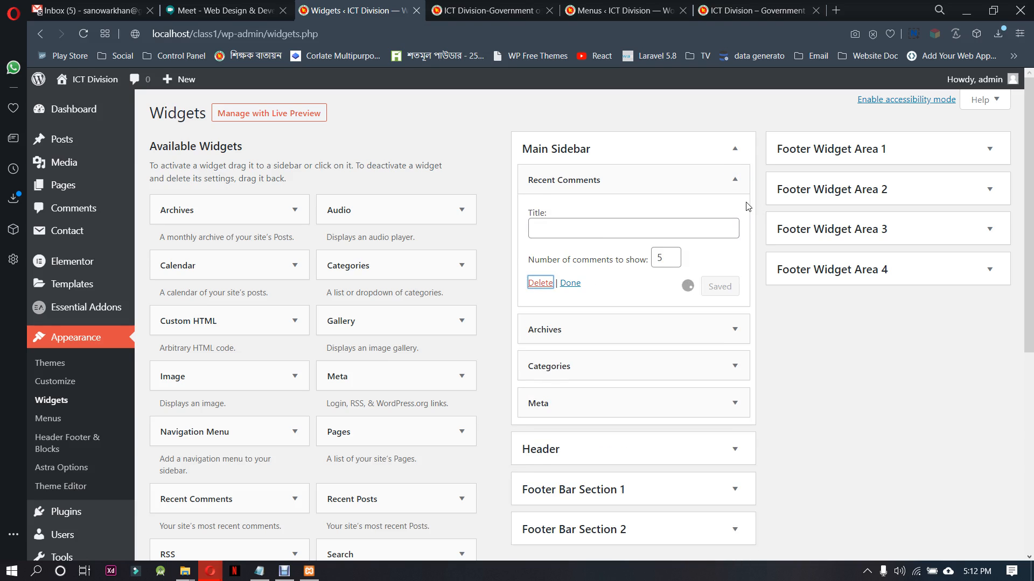
left_click(735, 180)
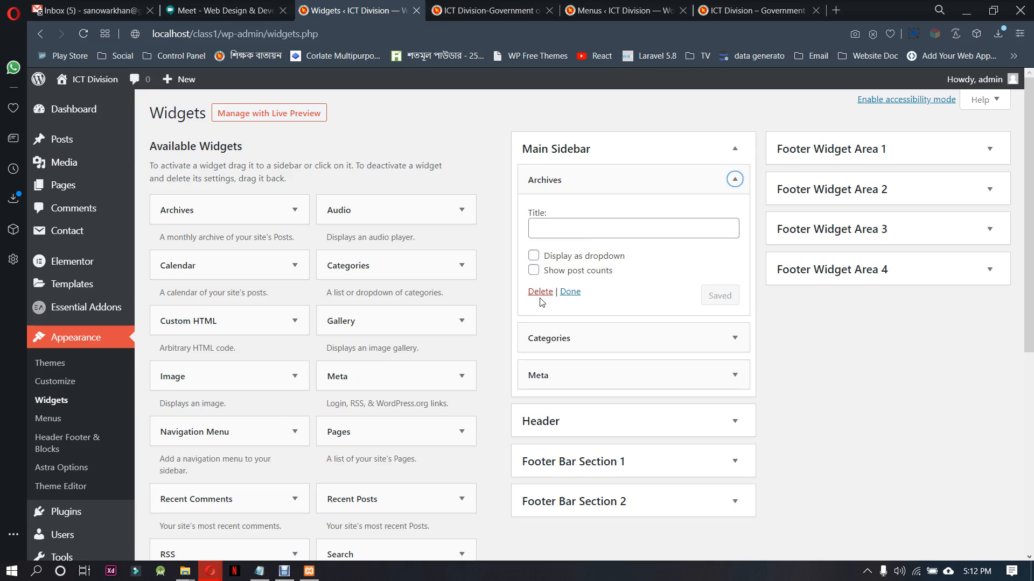
left_click(540, 293)
left_click(735, 180)
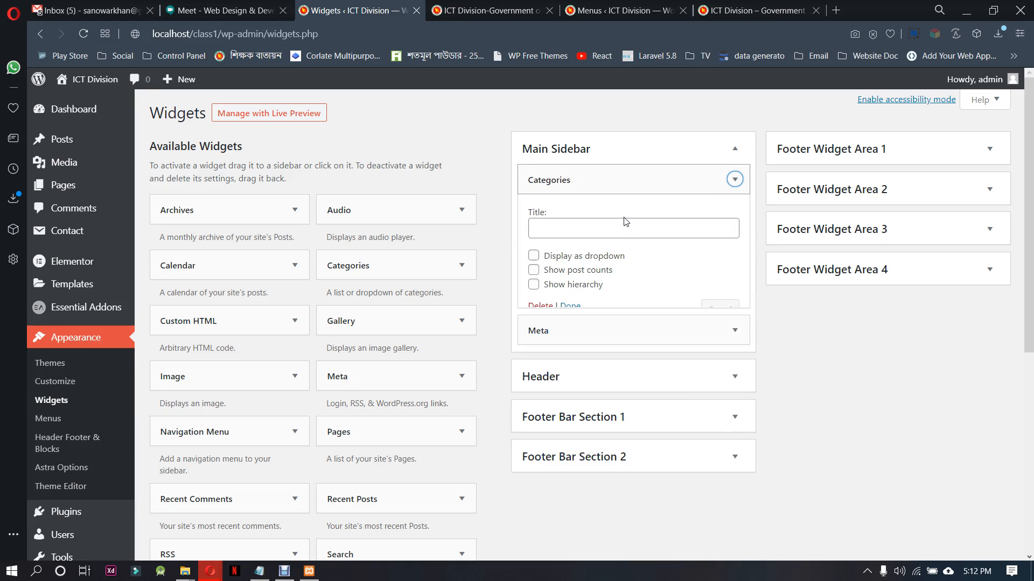
left_click(734, 179)
left_click(538, 254)
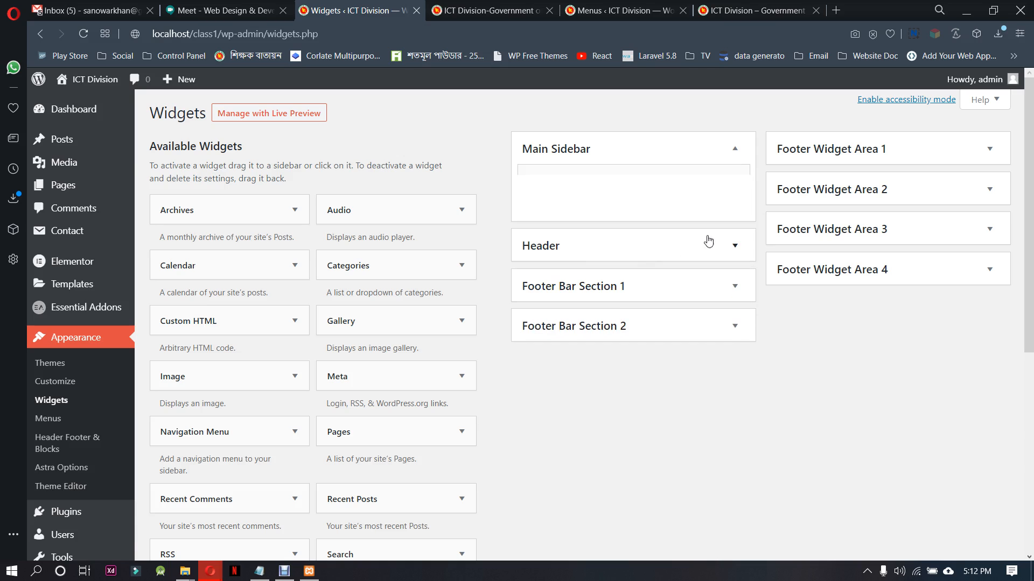
Reload the local ICT Division home page and check its layout with the emptied sidebar
left_click(485, 10)
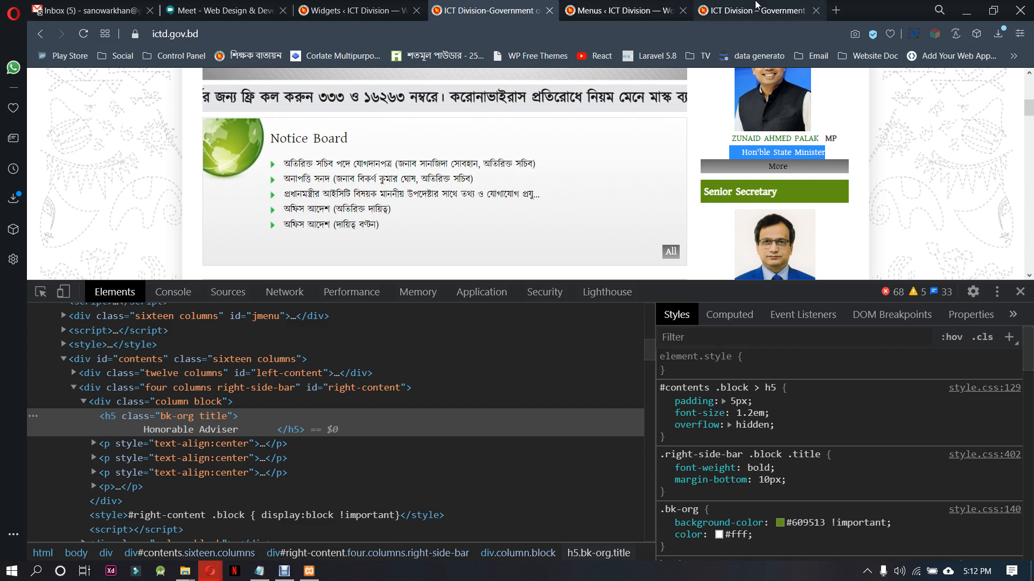
left_click(754, 10)
right_click(602, 235)
left_click(643, 277)
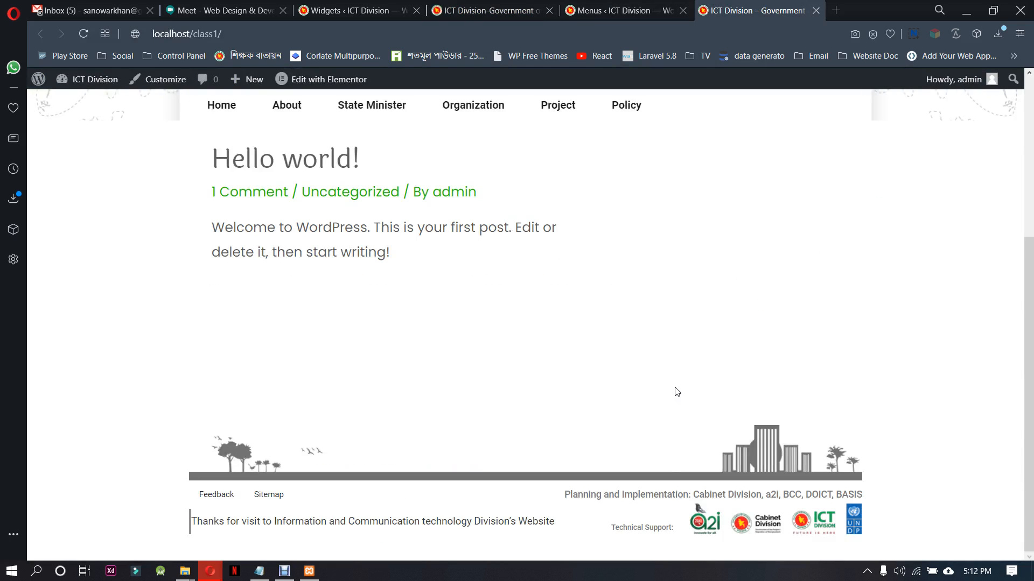
scroll(387, 436, "up", 2)
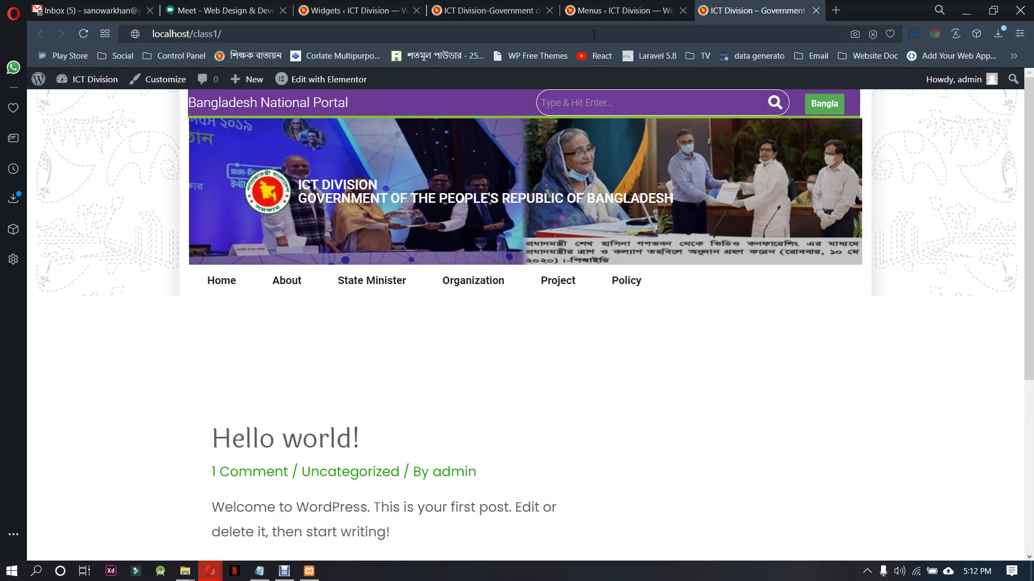
Find the Home page in the WordPress Pages list and open it for editing with Elementor
left_click(492, 4)
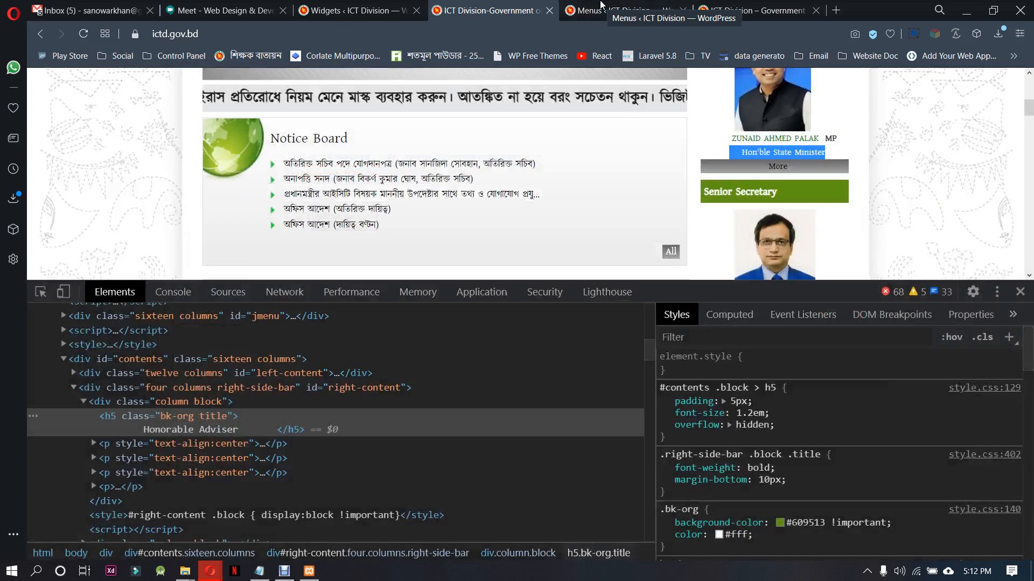
left_click(601, 5)
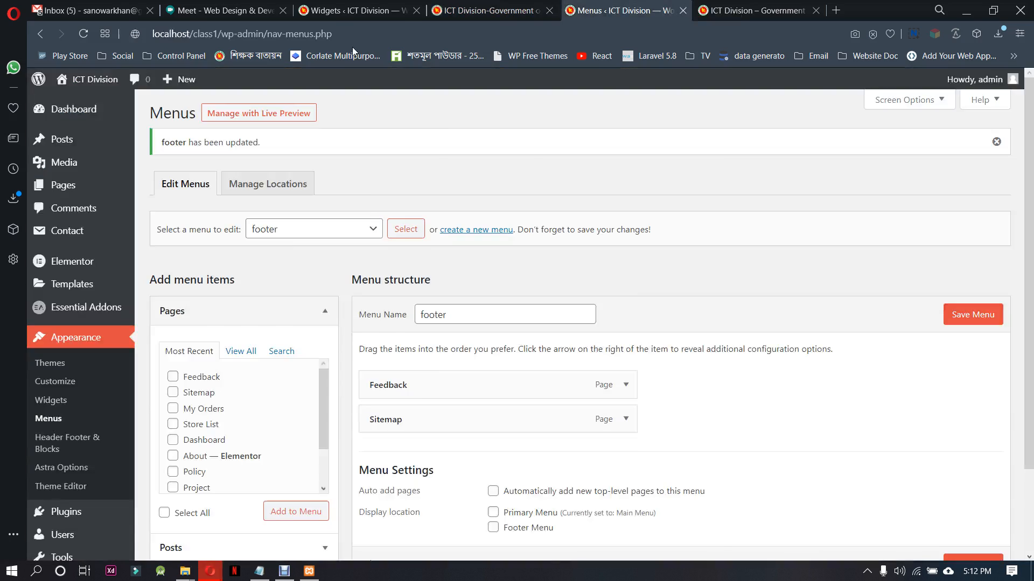
mouse_move(72, 261)
mouse_move(69, 192)
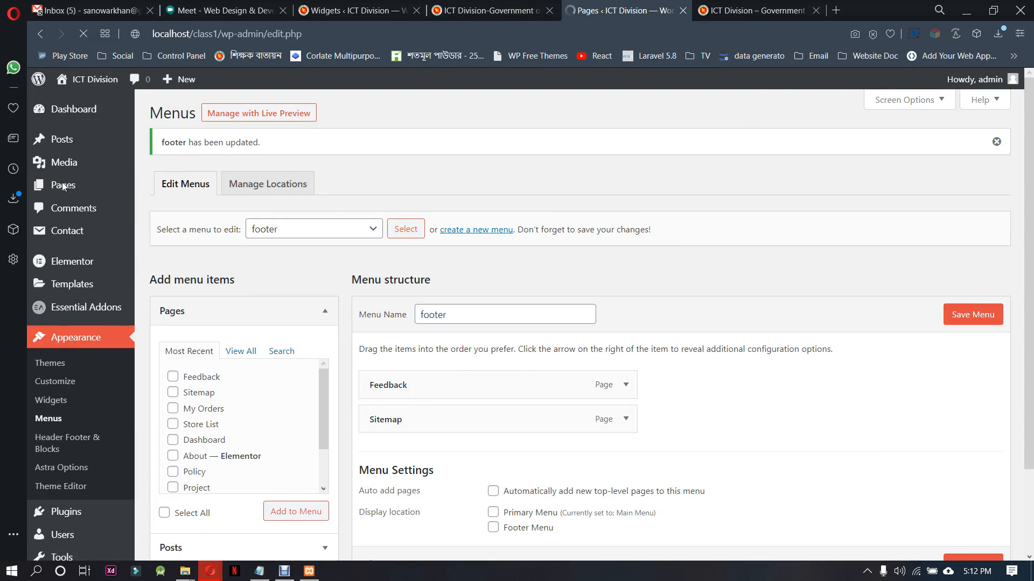
scroll(318, 308, "down", 5)
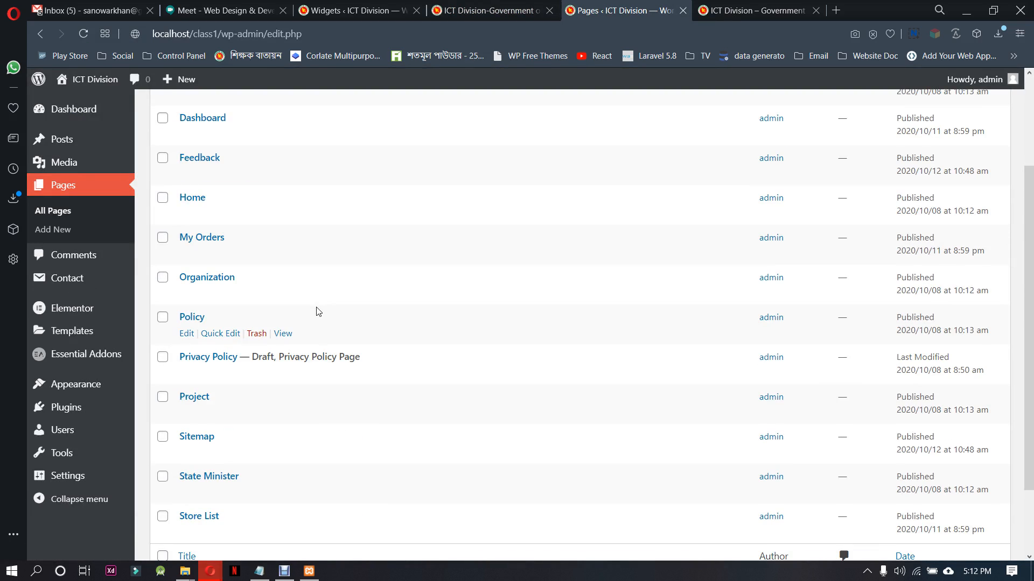
scroll(269, 467, "up", 3)
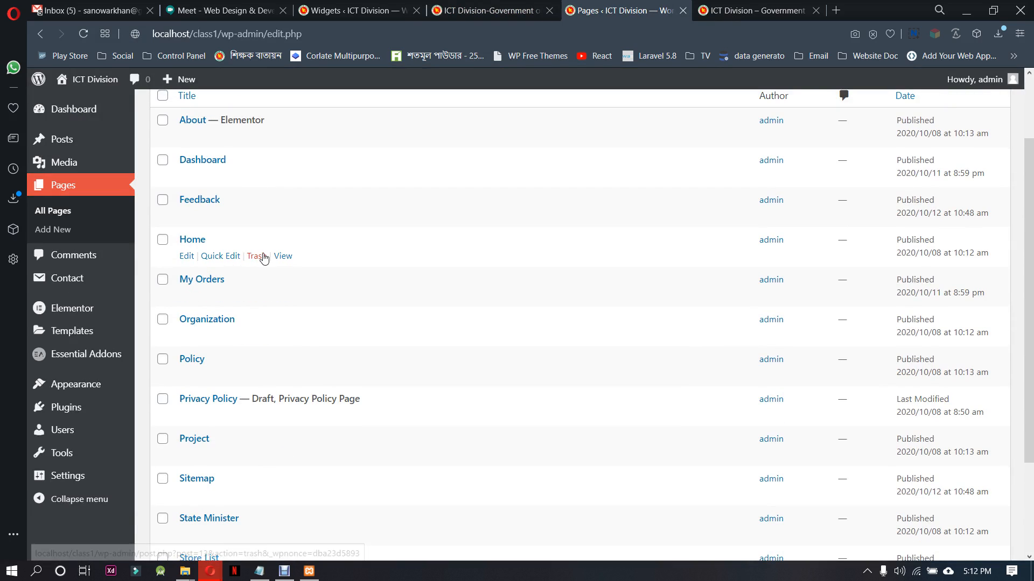
left_click(187, 257)
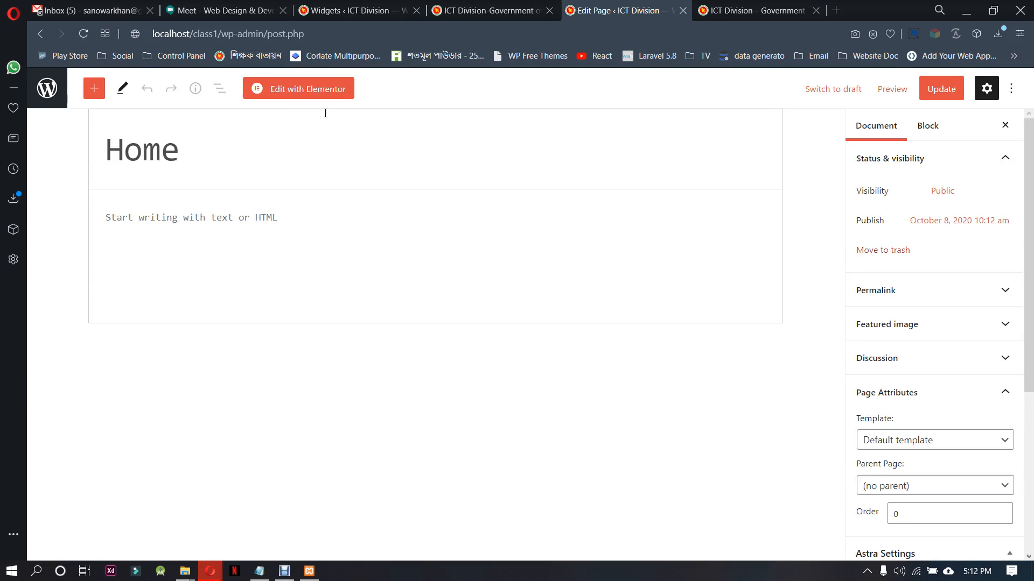
left_click(306, 90)
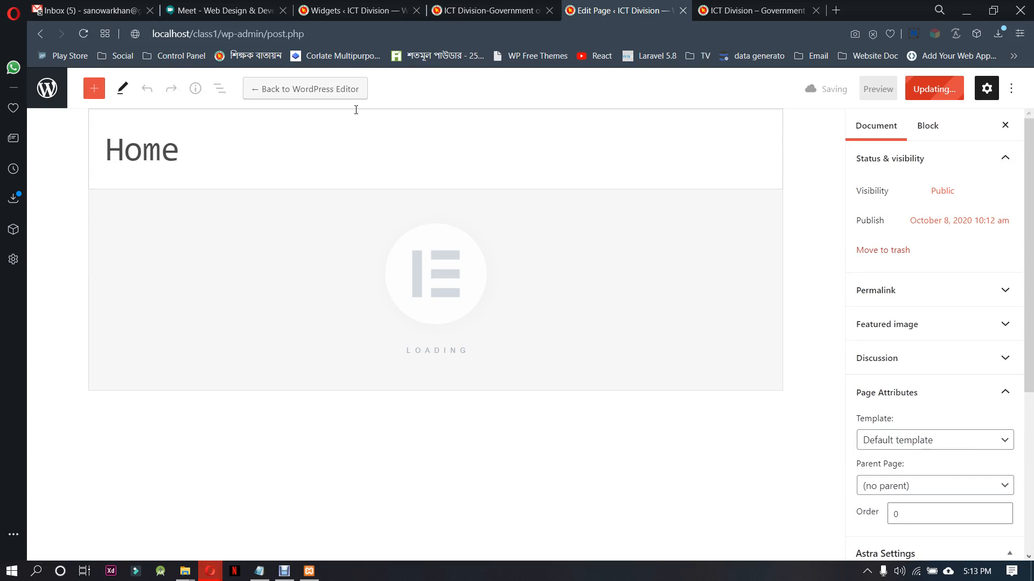
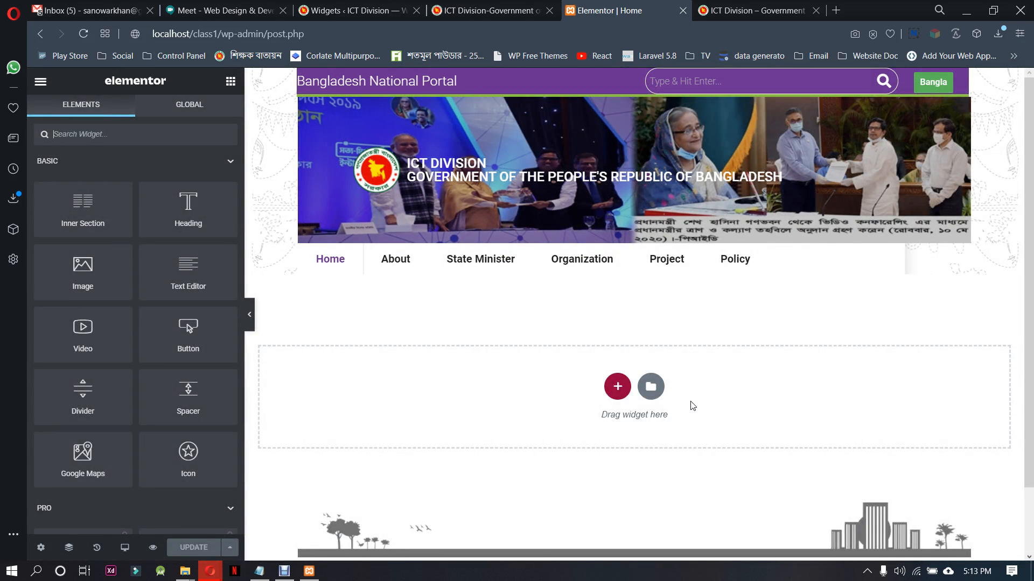
Add a two-column section to the Home page and widen its first column to about 80% of the row
left_click(618, 387)
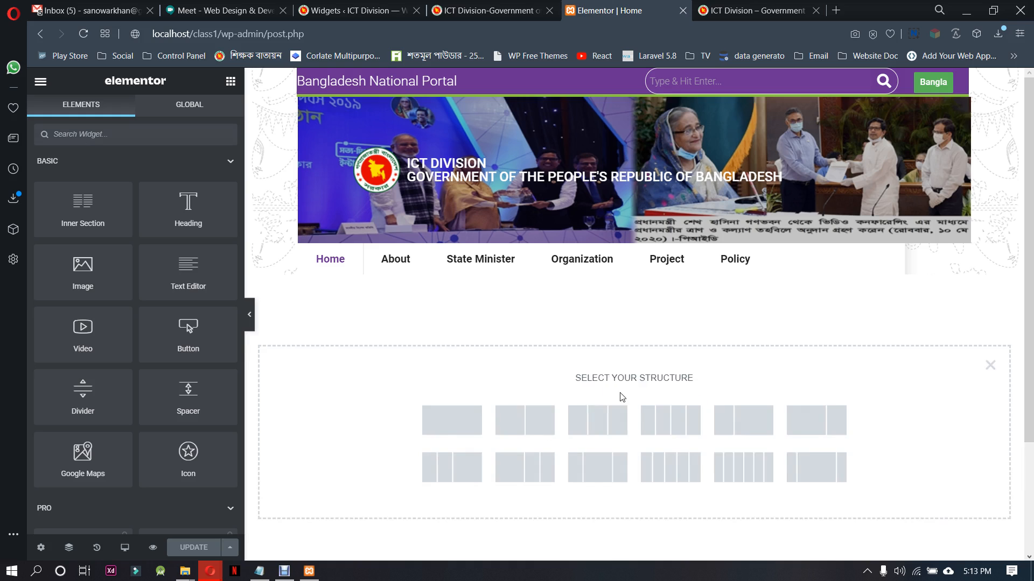
left_click(541, 428)
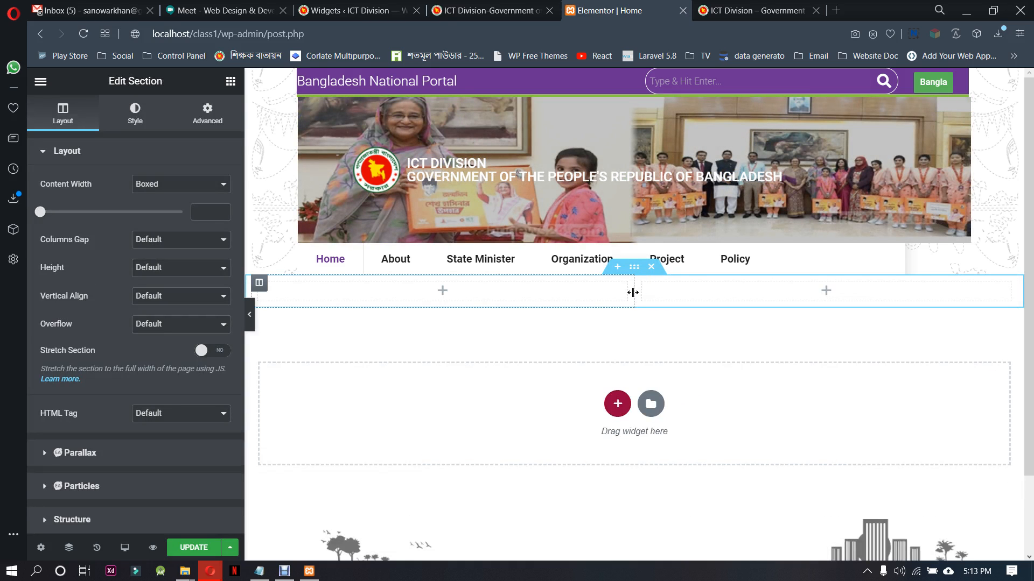
left_click_drag(633, 292, 856, 283)
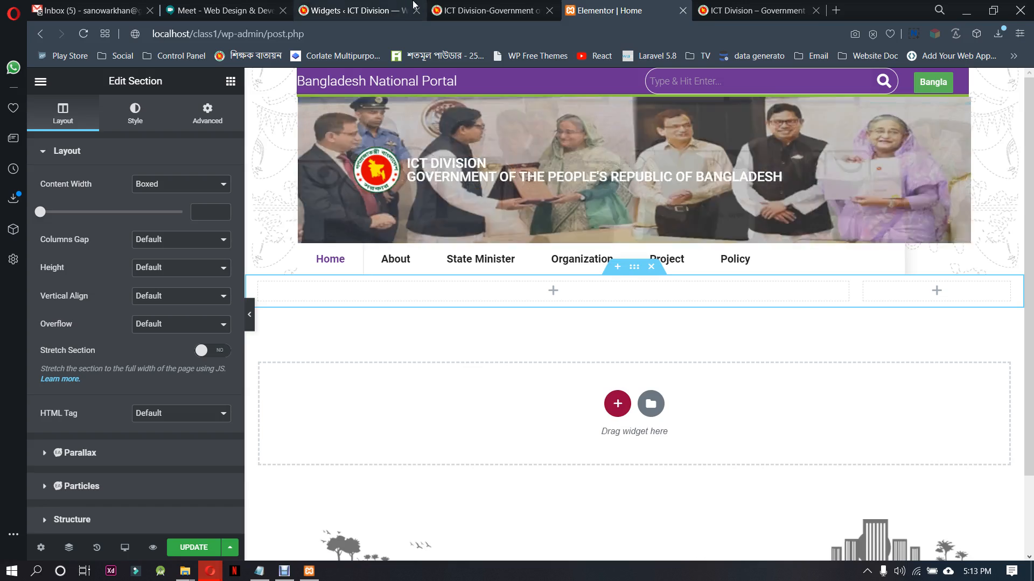
On the WordPress Widgets page, add a Text widget containing [hfe_template id='88'] to the Main Sidebar area and save it
left_click(336, 10)
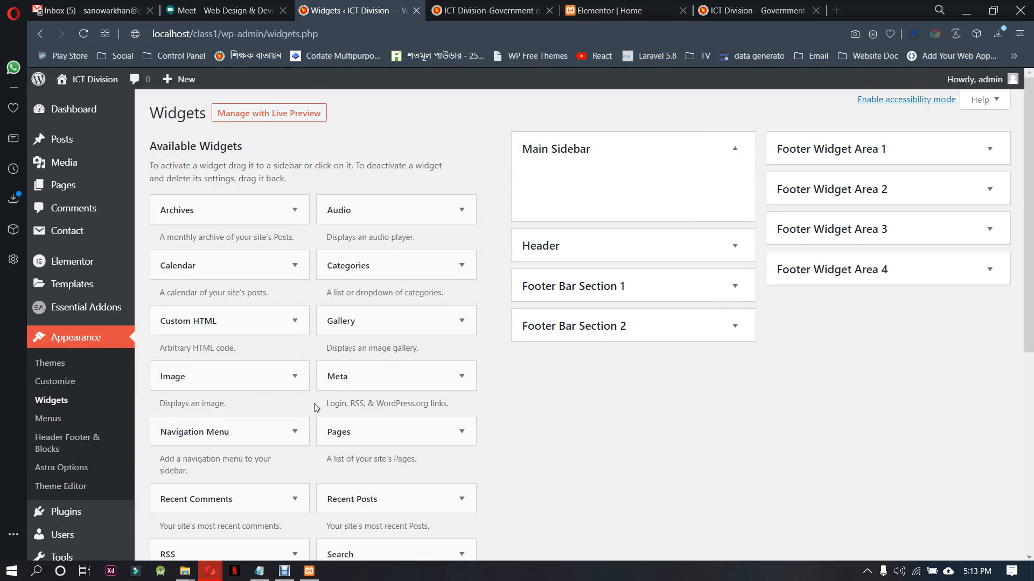
scroll(249, 373, "down", 6)
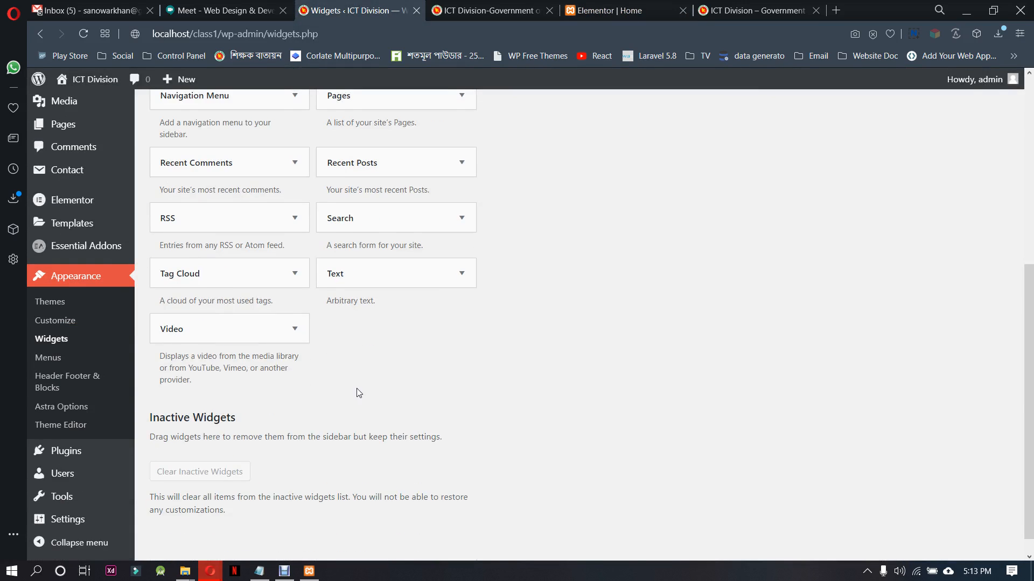
scroll(367, 391, "up", 1)
left_click(459, 340)
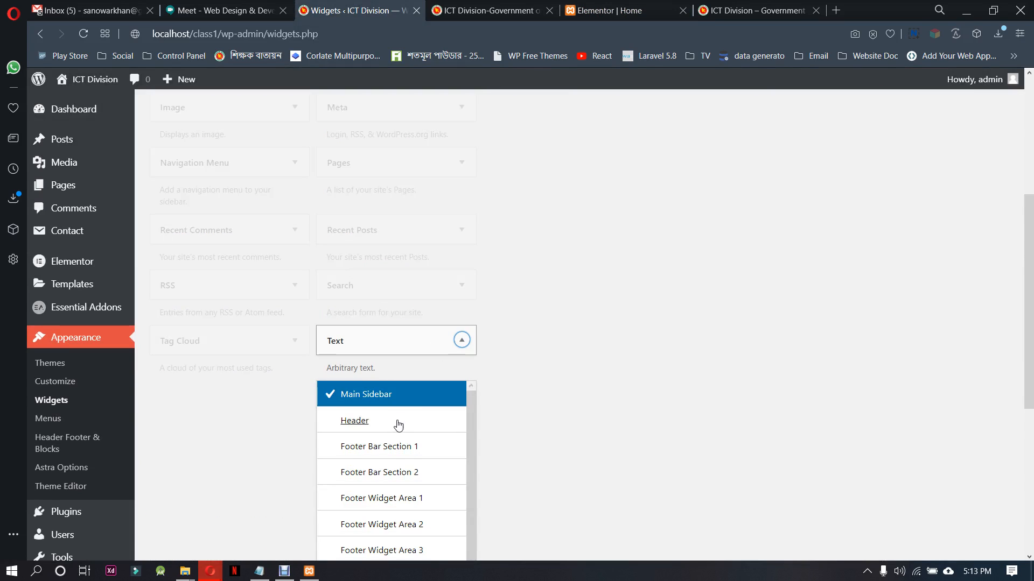
scroll(503, 398, "down", 4)
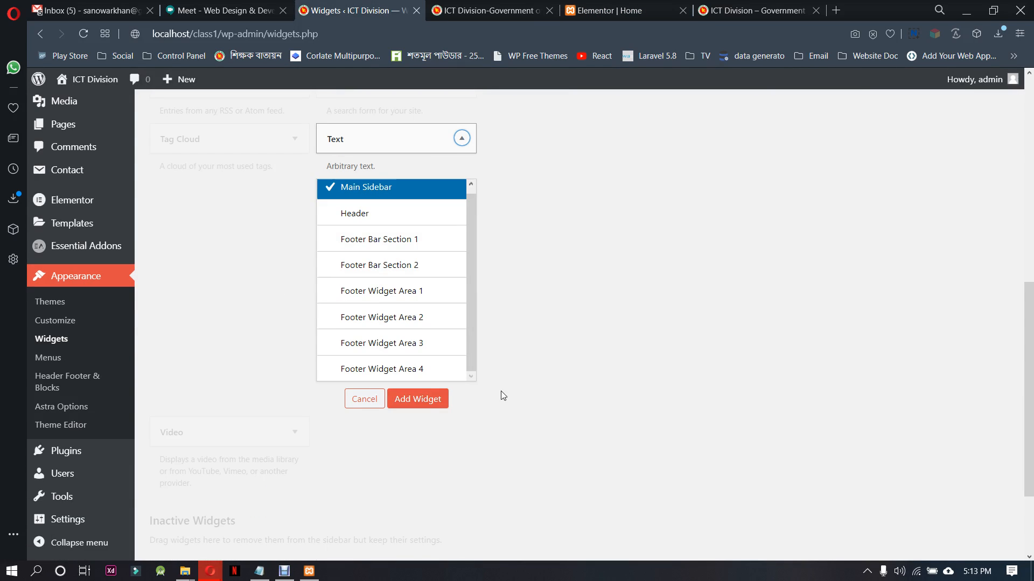
left_click(421, 401)
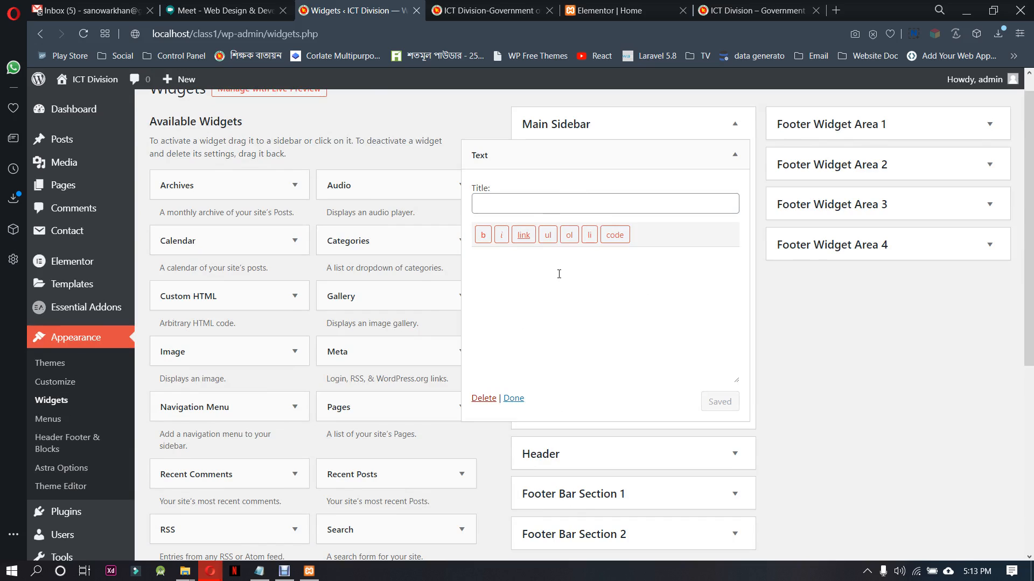
left_click(558, 274)
type("[hfe_template id='88']")
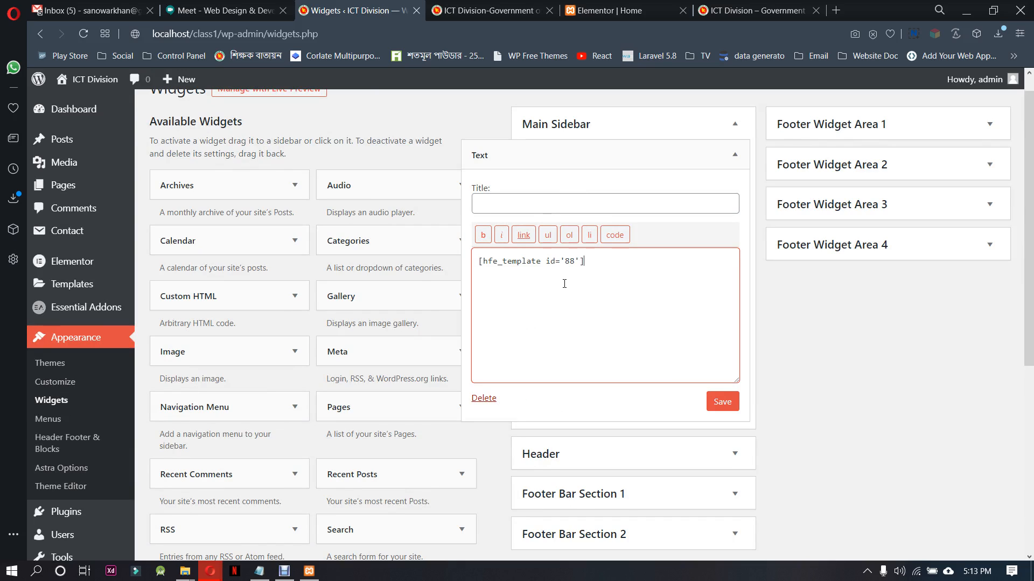
left_click(721, 403)
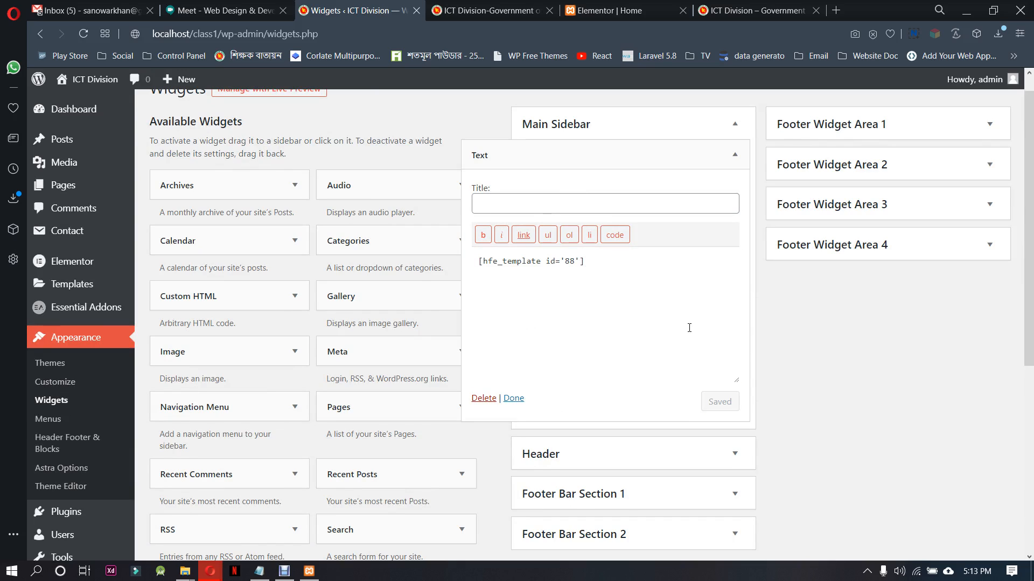
Return to the Home page in Elementor, delete its empty two-column section and update the page
left_click(500, 10)
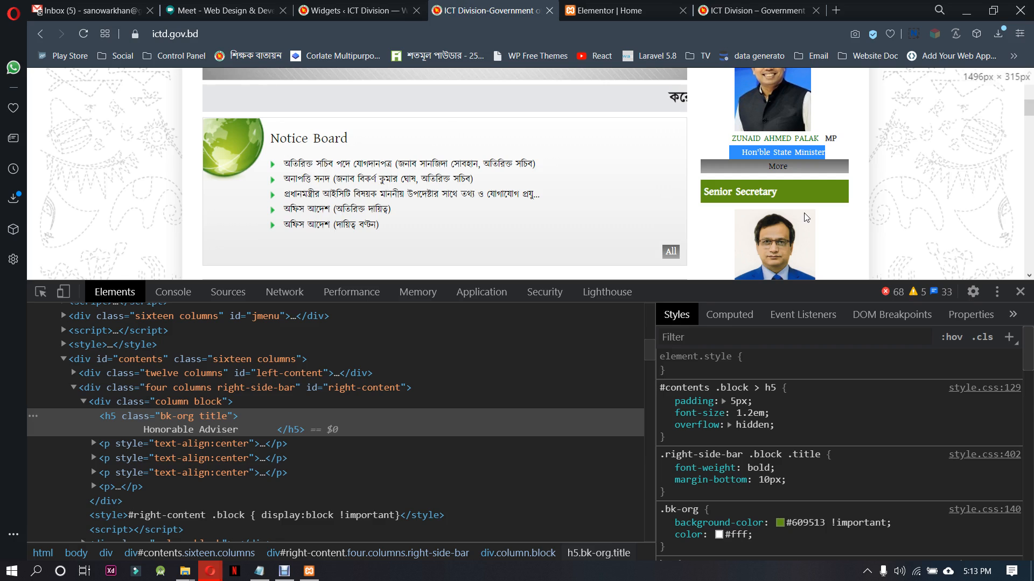
left_click(355, 11)
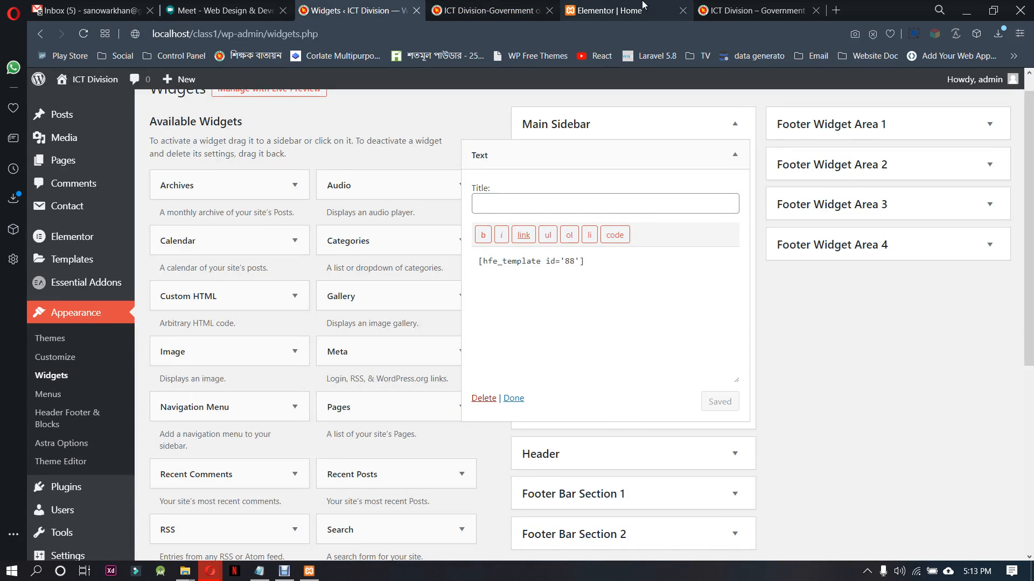
left_click(608, 10)
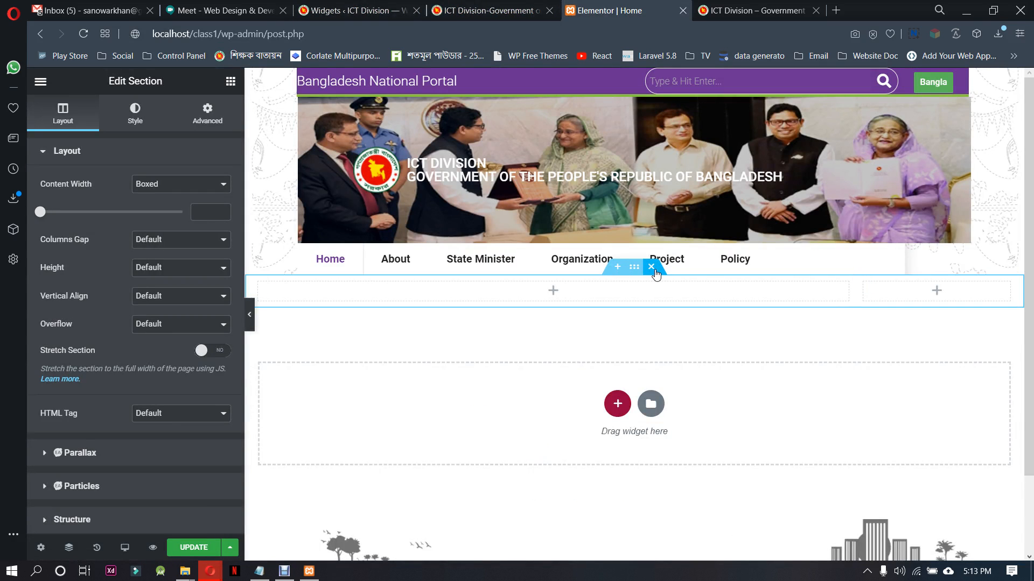
key("Delete")
left_click(207, 547)
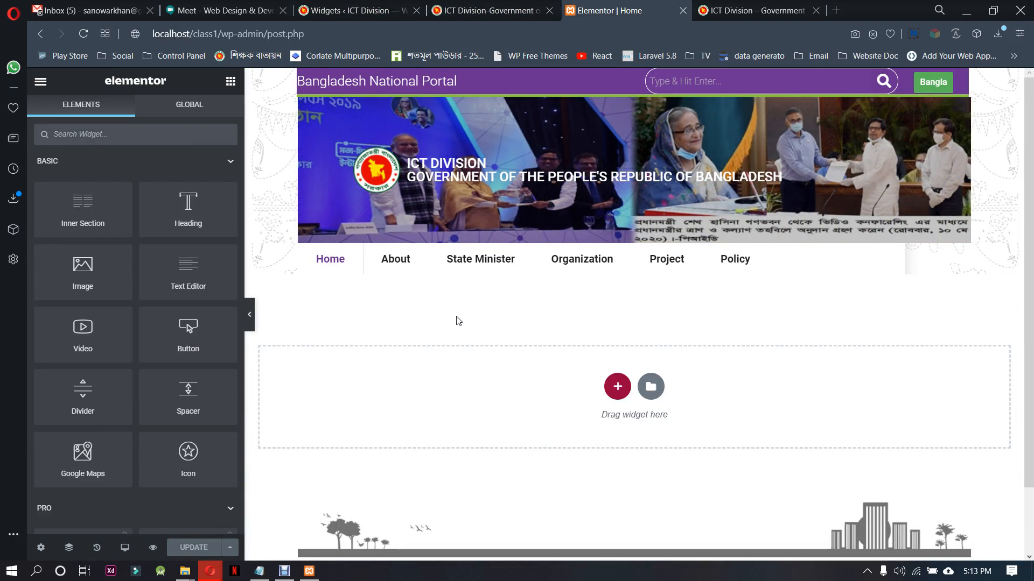
Preview the Home page and compare its layout with the ictd.gov.bd reference site
left_click(152, 546)
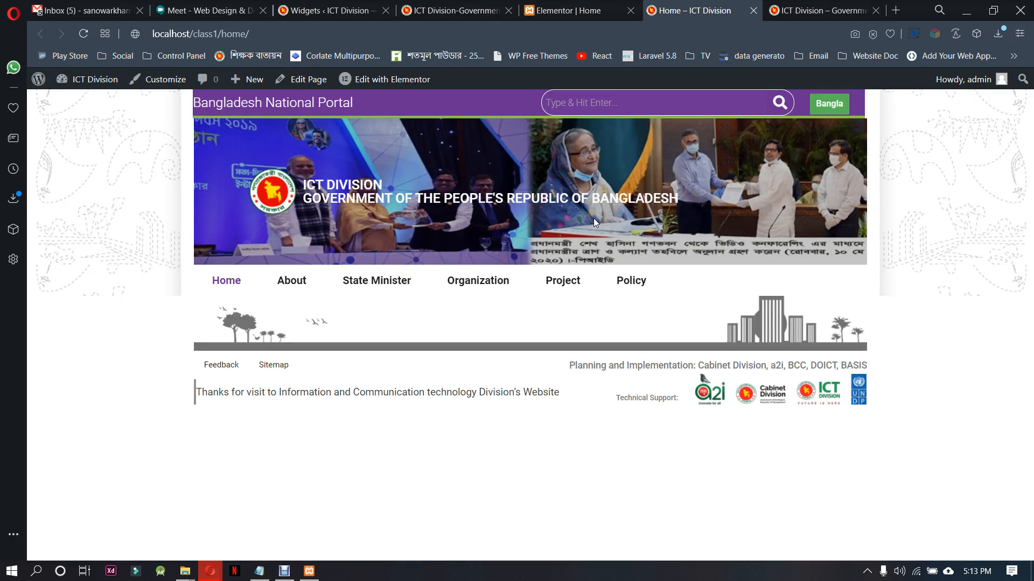
left_click(203, 294)
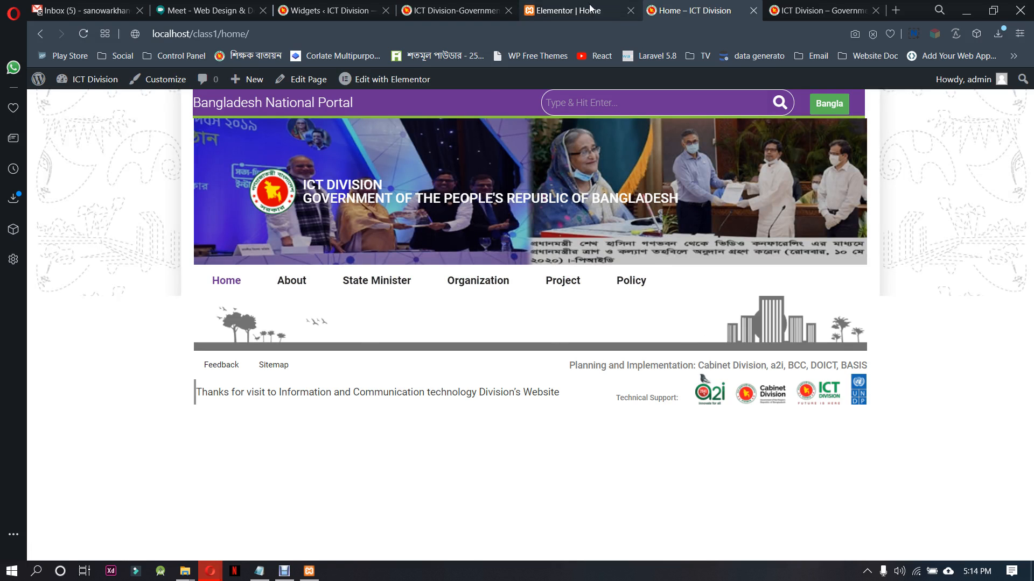
left_click(571, 10)
left_click(489, 6)
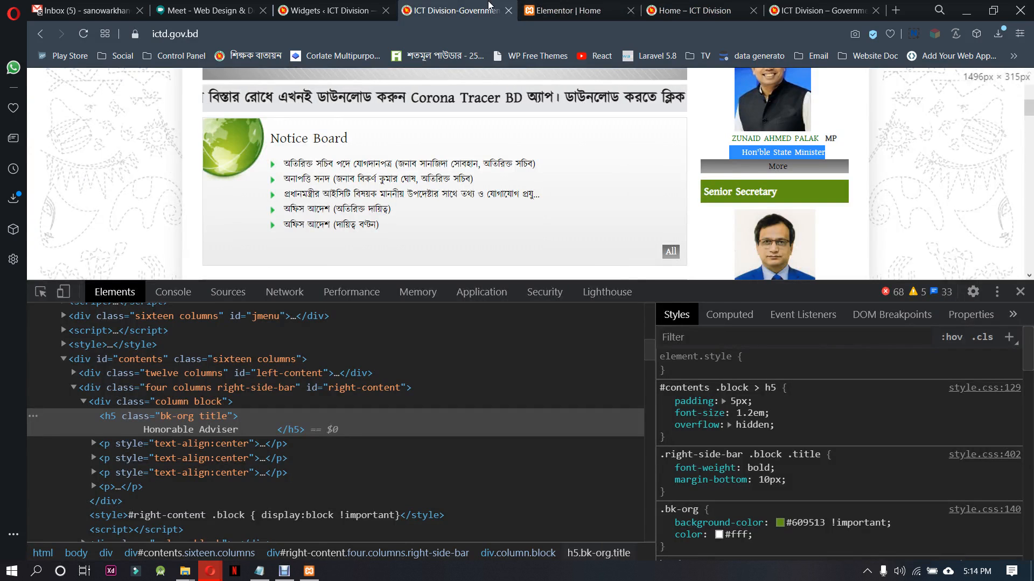
left_click(570, 10)
Set the title of the Main Sidebar's Text widget to "short code" and save the widget
left_click(328, 10)
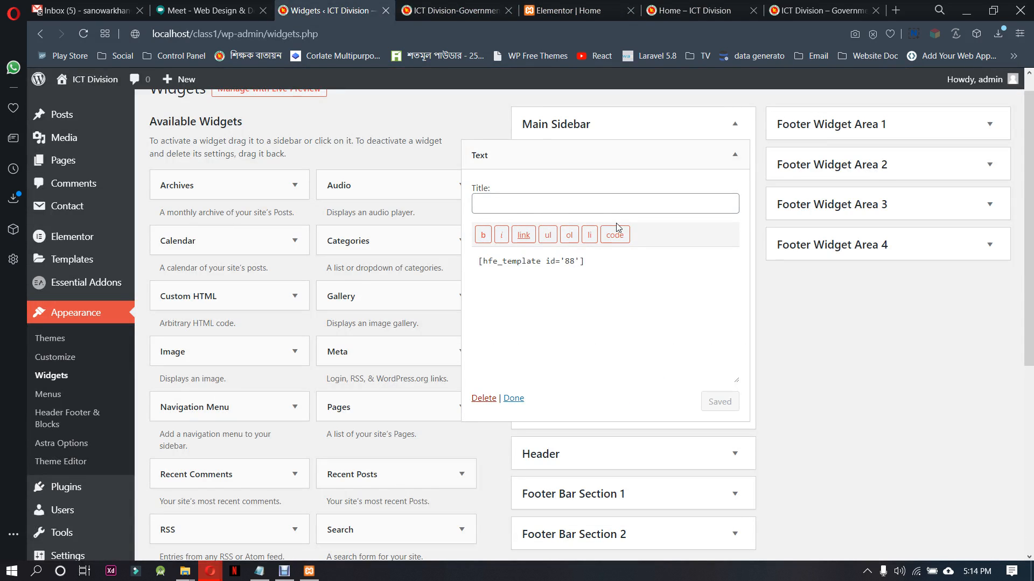
left_click(556, 195)
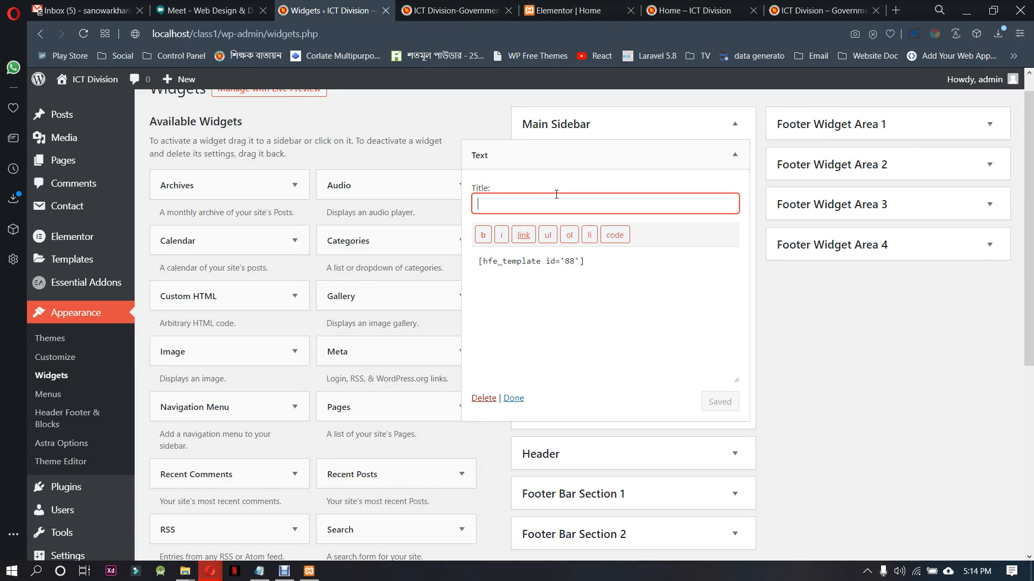
type("short code")
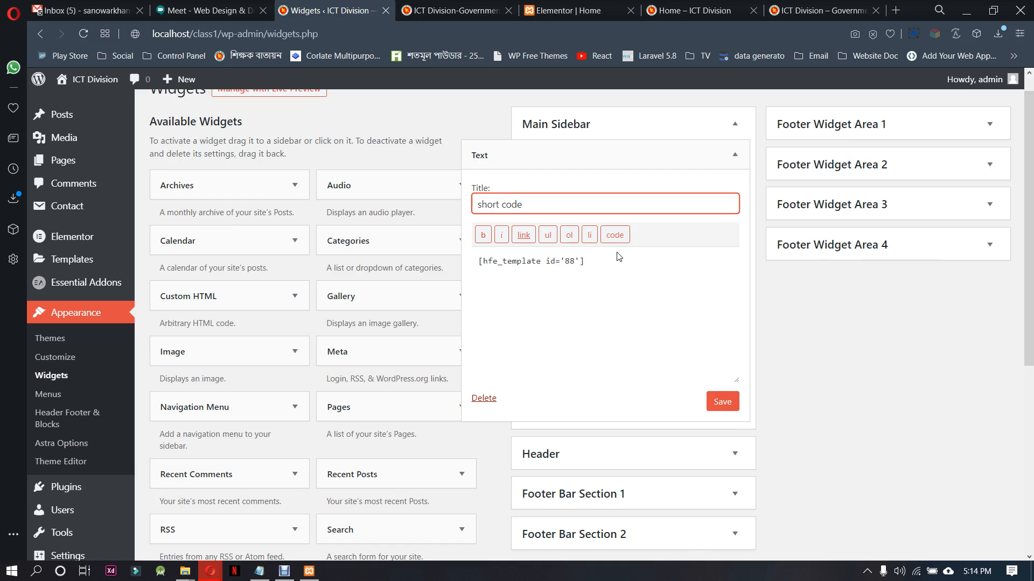
left_click(721, 398)
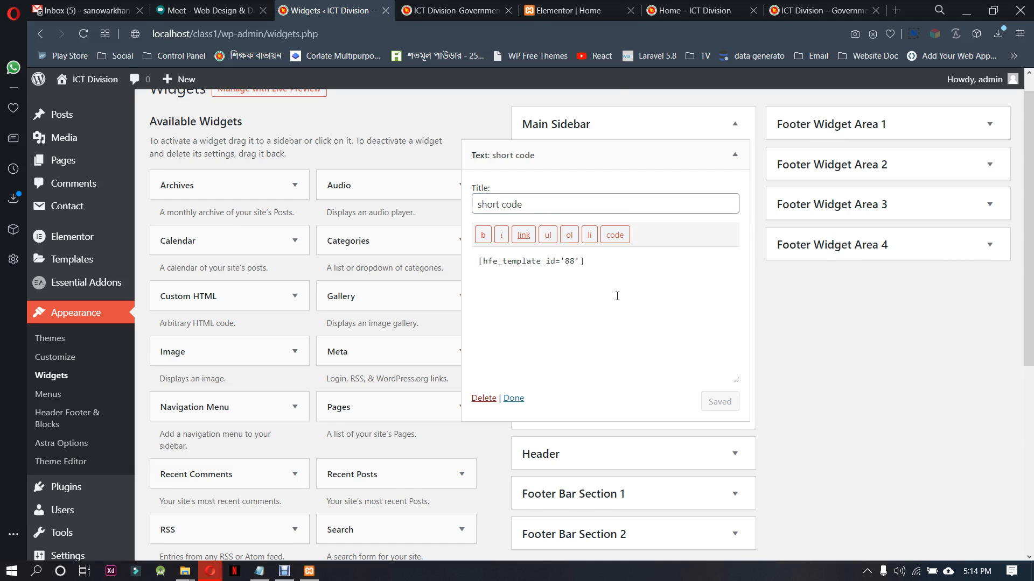
Check the local Home page for the sidebar content and look at the ictd.gov.bd reference again
left_click(613, 11)
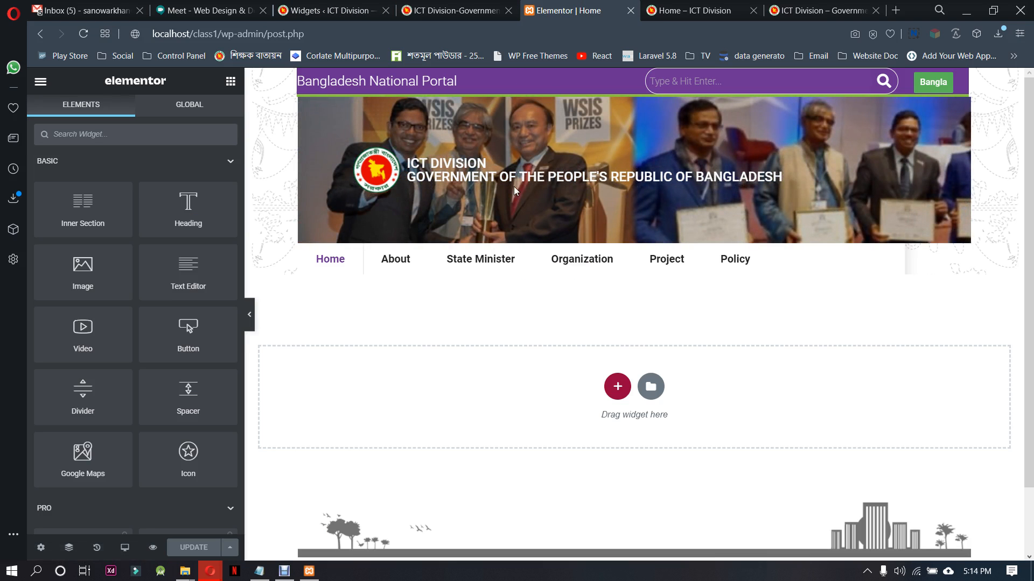
left_click(475, 12)
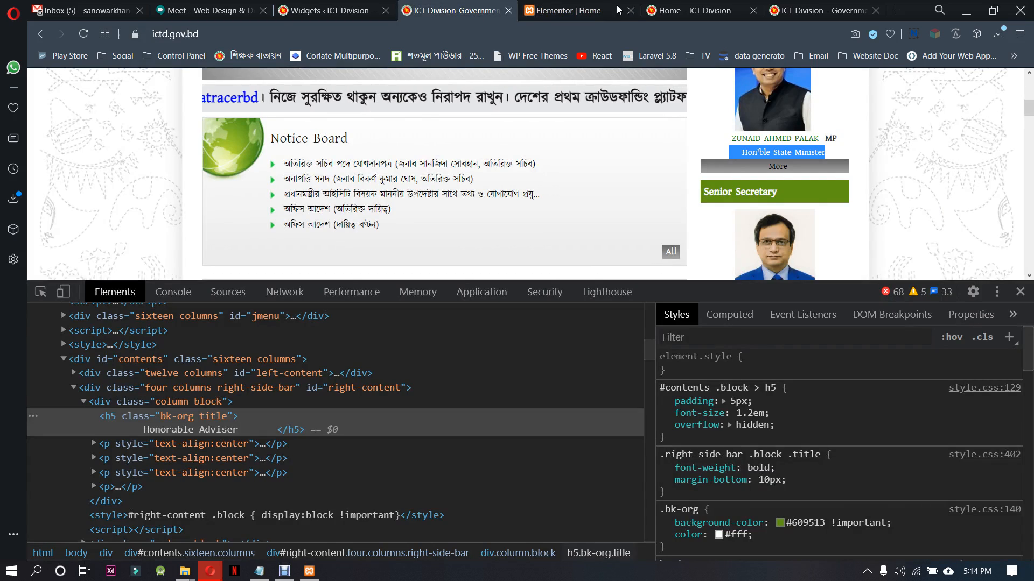
left_click(710, 11)
left_click(223, 280)
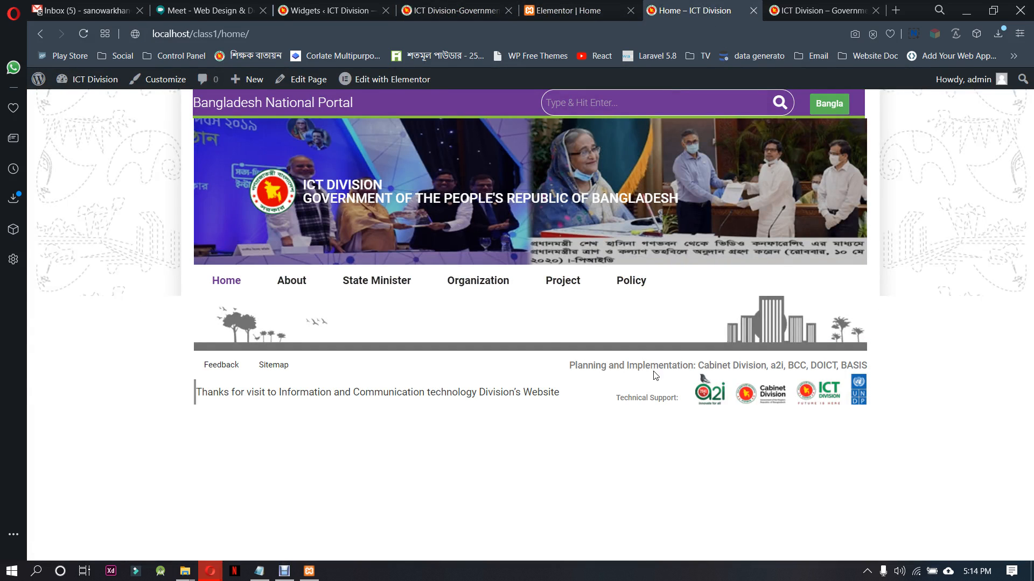
left_click(479, 8)
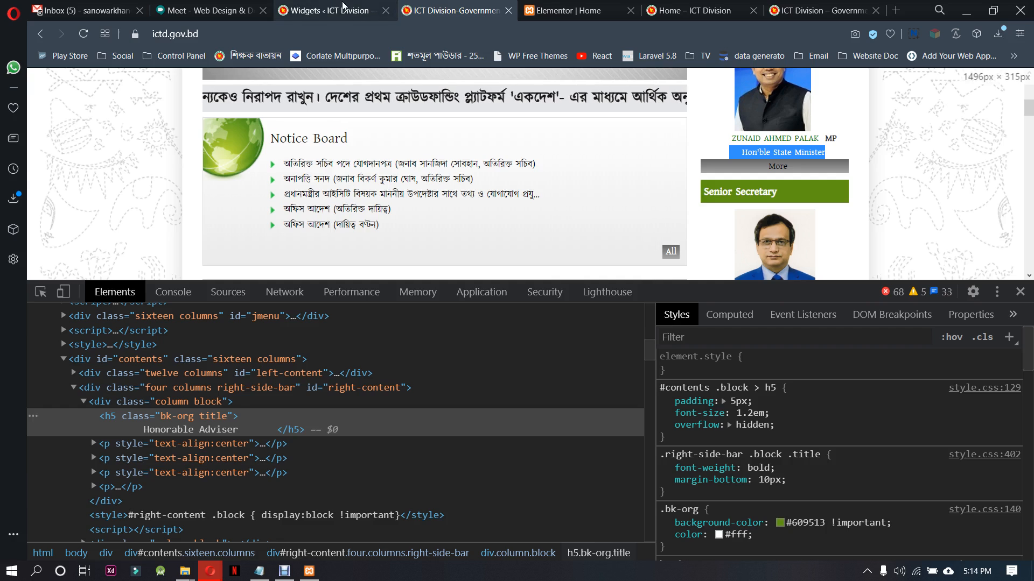
Clear the shortcode from the "short code" Text widget and delete the widget from the Main Sidebar
left_click(346, 8)
left_click_drag(595, 259, 540, 261)
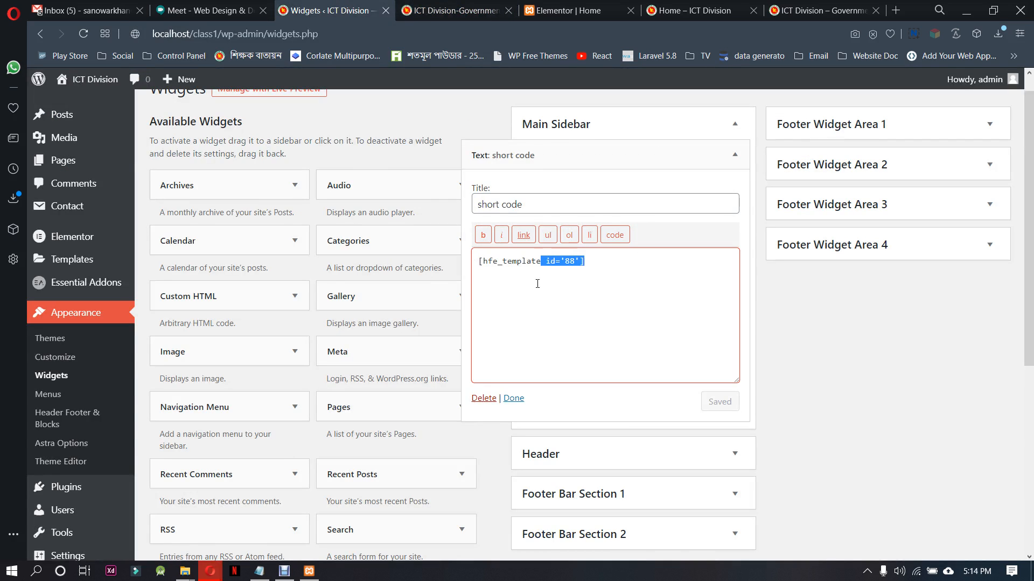
key("BackSpace")
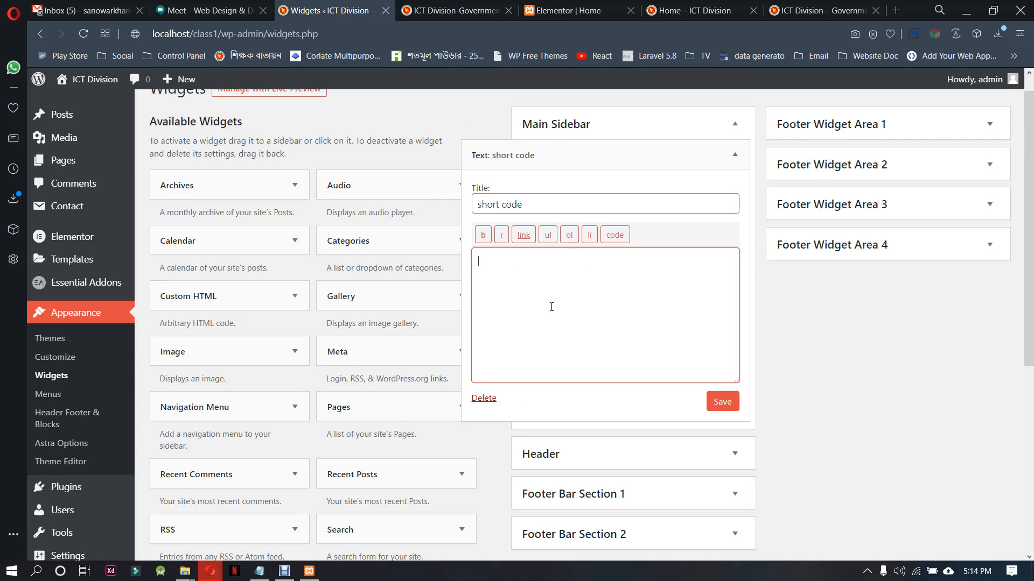
left_click(480, 402)
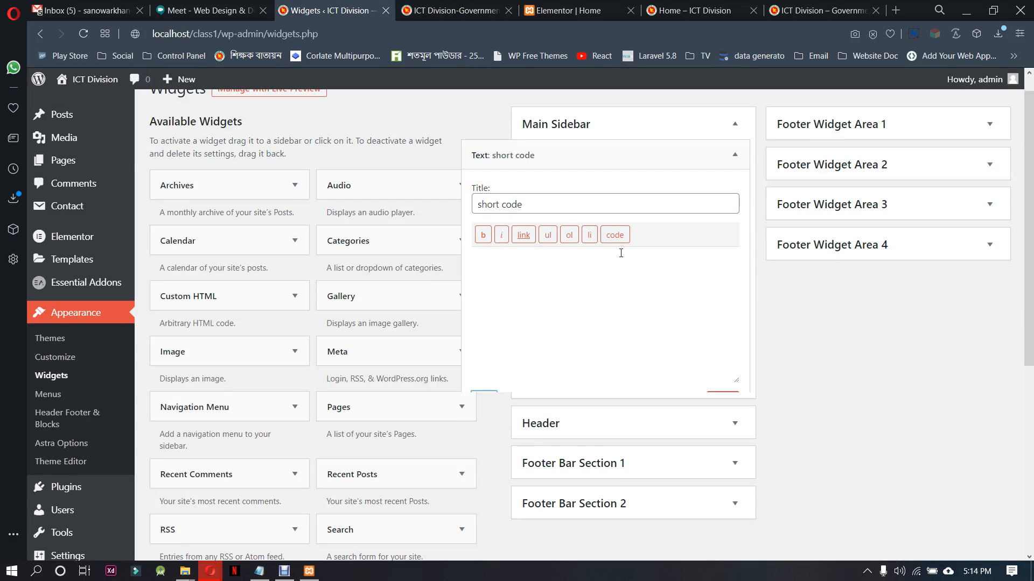
Return to the Home page in Elementor and add a new section with two equal columns
left_click(453, 10)
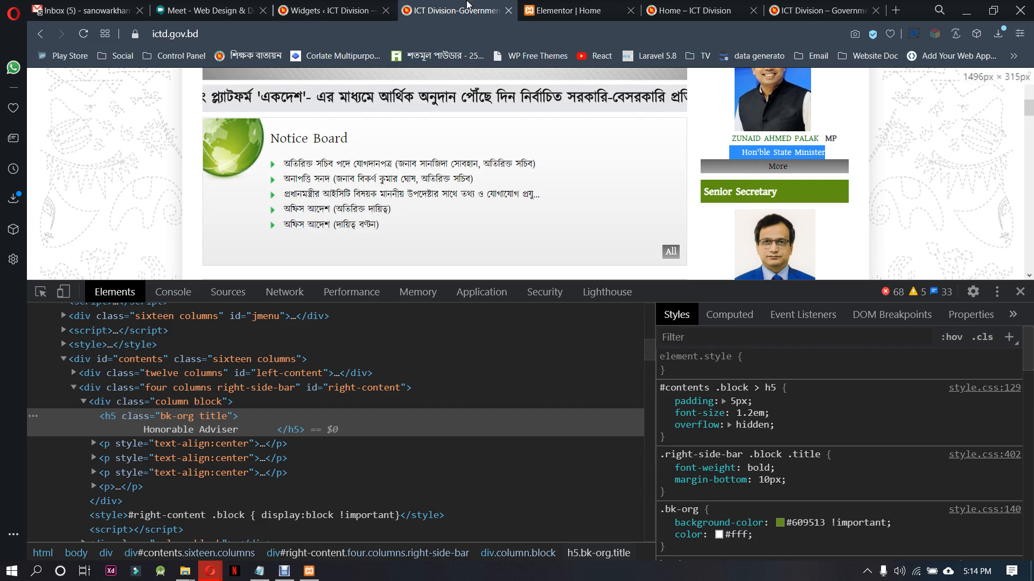
left_click(568, 10)
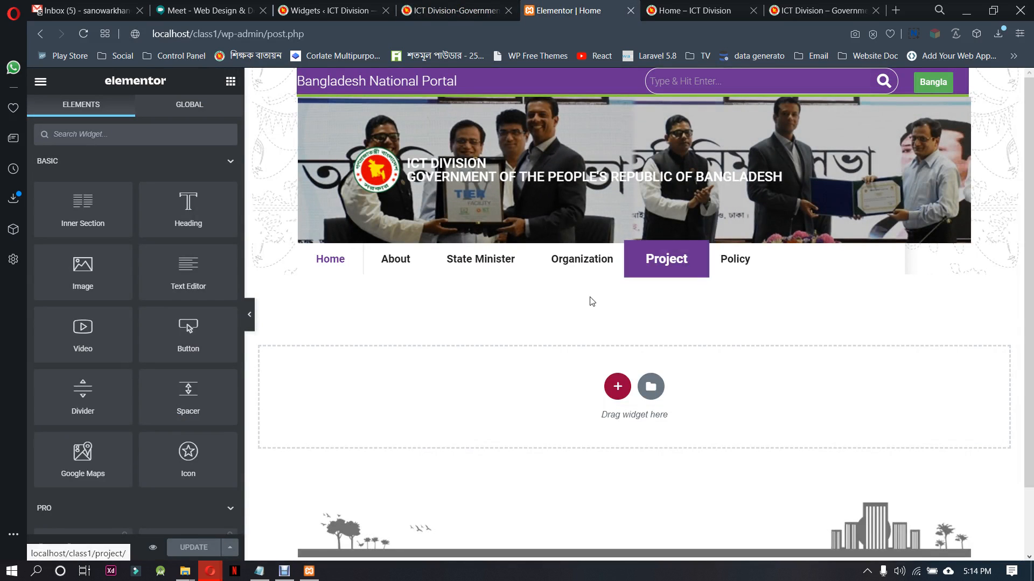
left_click(618, 387)
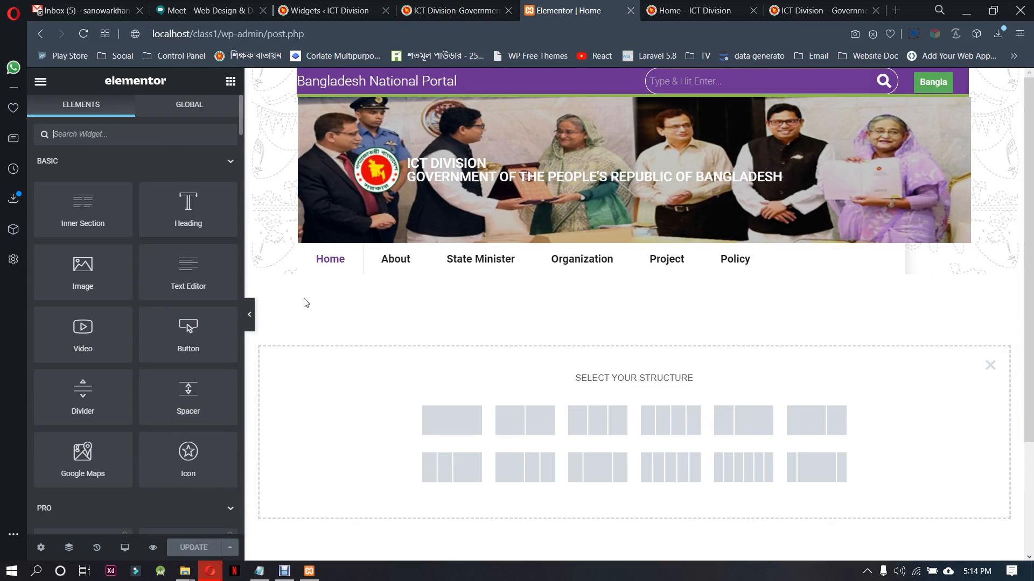
left_click(498, 413)
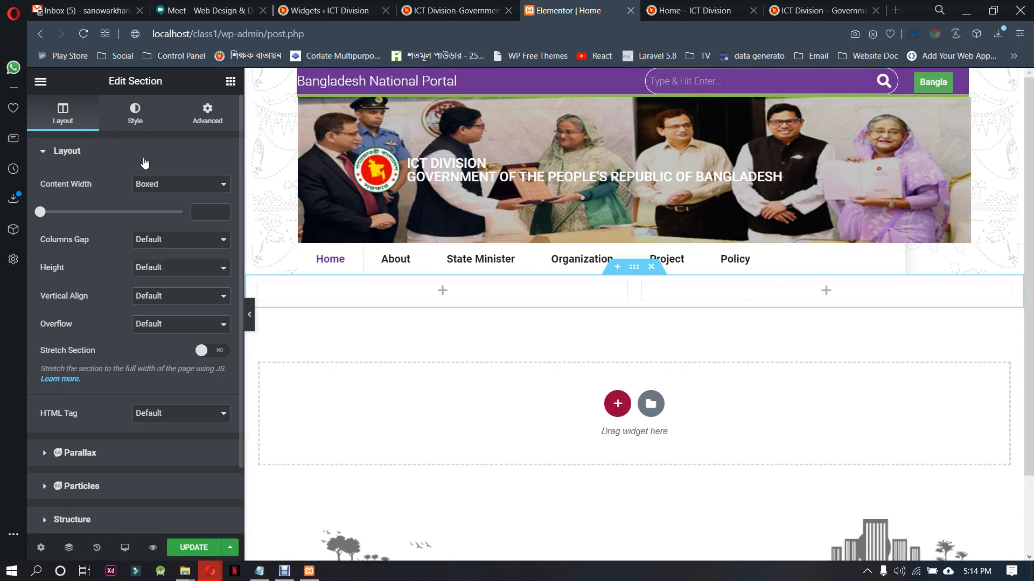
Search the Elementor widgets for "side" and place a Sidebar widget in its own section below the two-column section
left_click(230, 81)
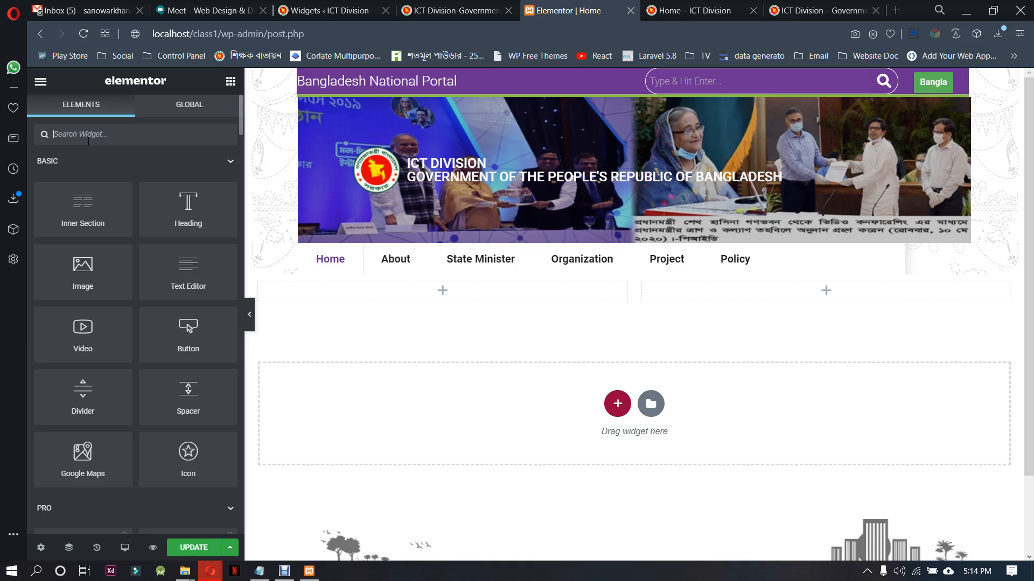
type("side")
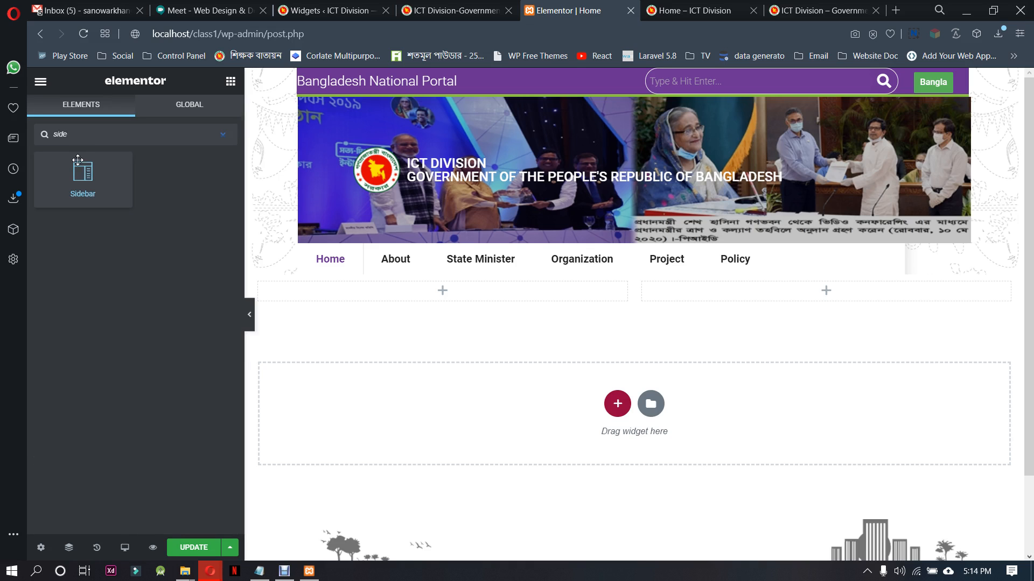
left_click_drag(83, 173, 612, 420)
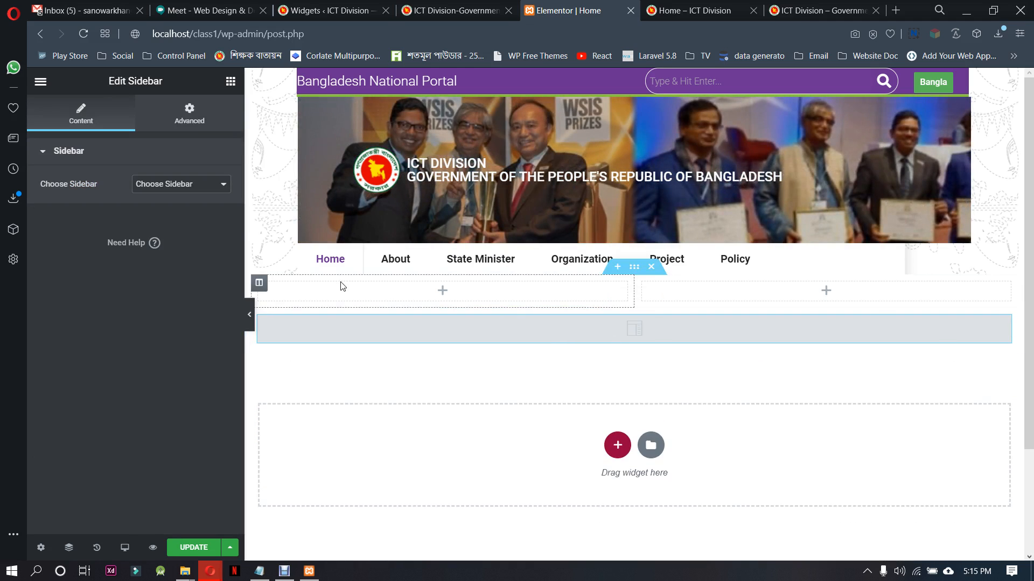
Try Main Sidebar and Header as the source of the standalone Sidebar widget, and delete the widget
left_click(194, 184)
left_click(182, 208)
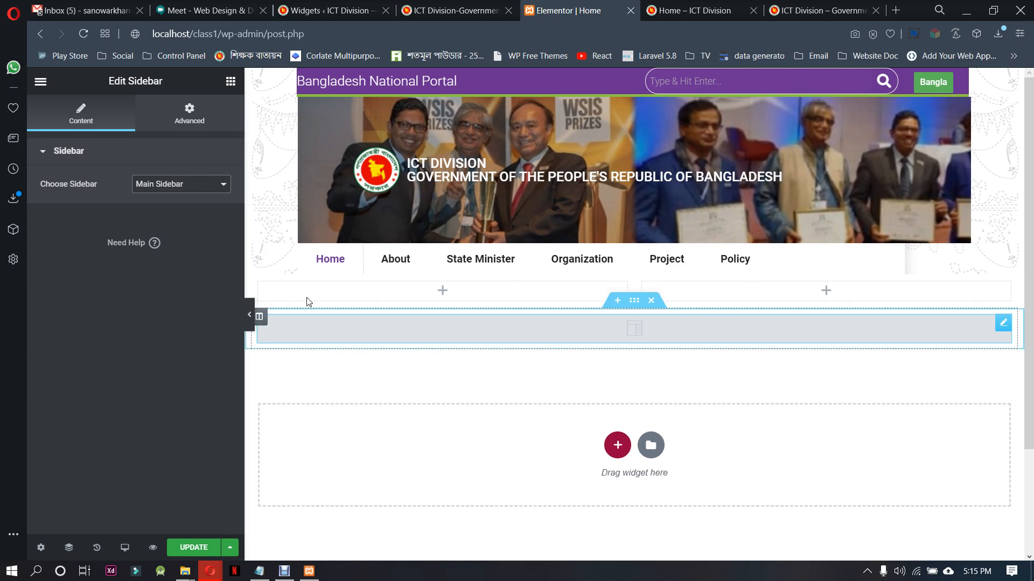
left_click(180, 184)
left_click(178, 218)
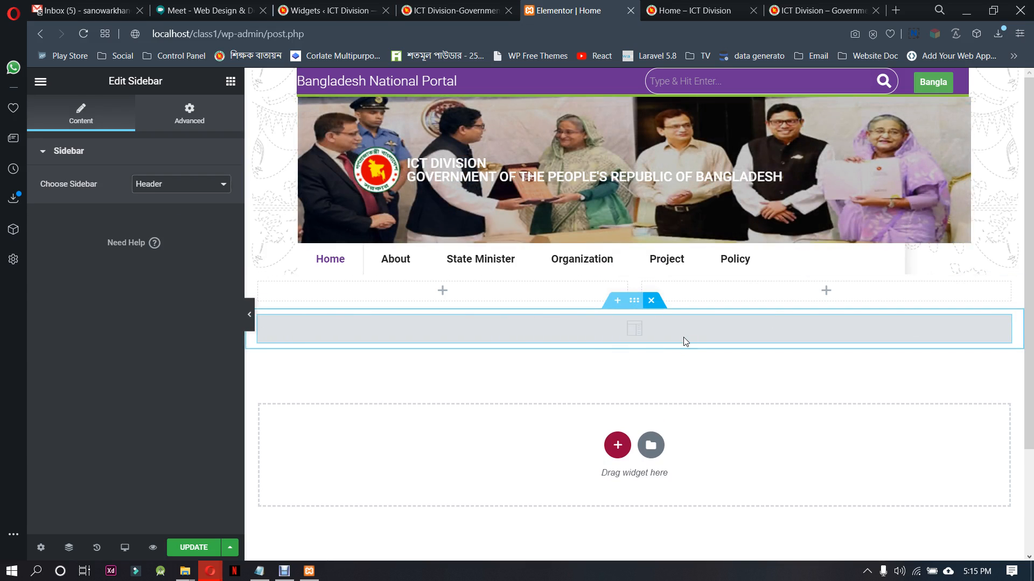
key("Delete")
Add a Text widget containing [hfe_template id='88'] to the Main Sidebar on the Widgets page and save it
left_click(333, 10)
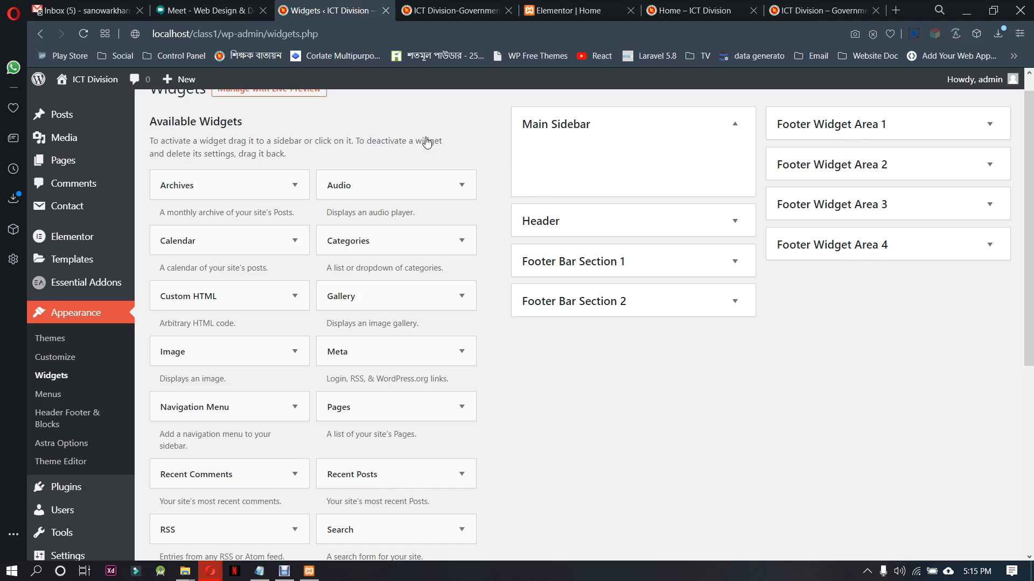
scroll(296, 370, "down", 5)
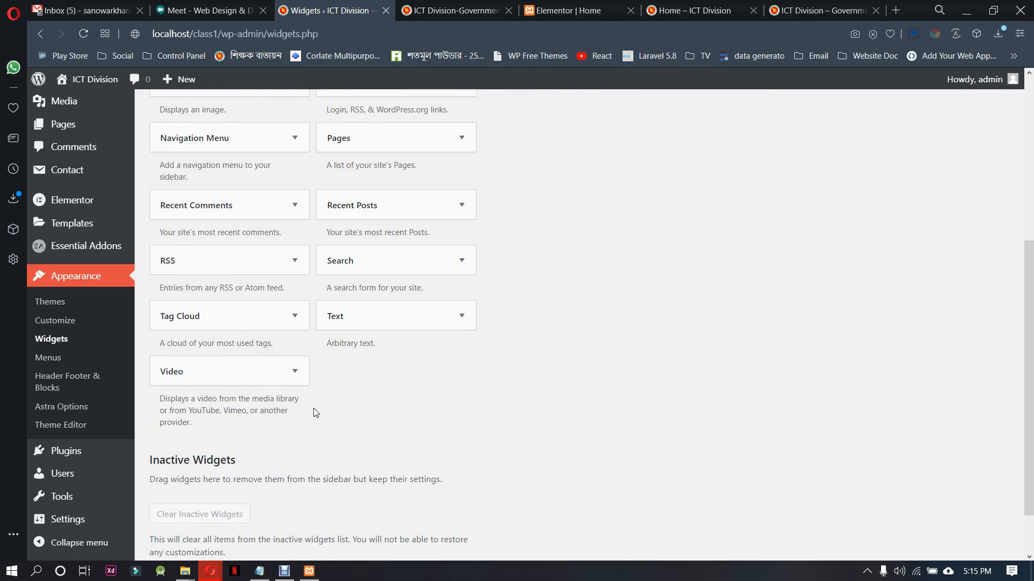
left_click(460, 316)
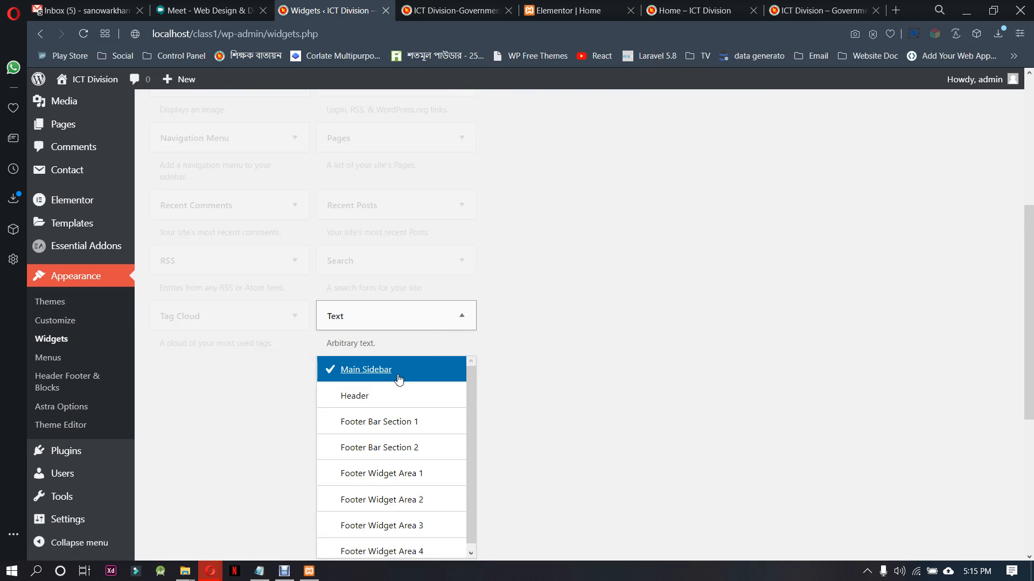
scroll(615, 396, "down", 2)
left_click(443, 446)
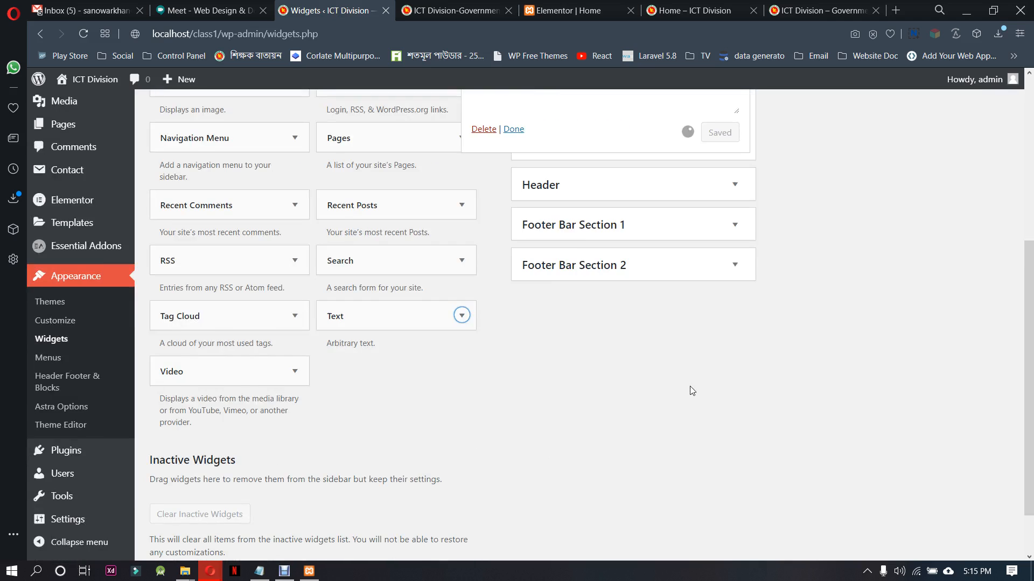
type("[hfe_template id='88']")
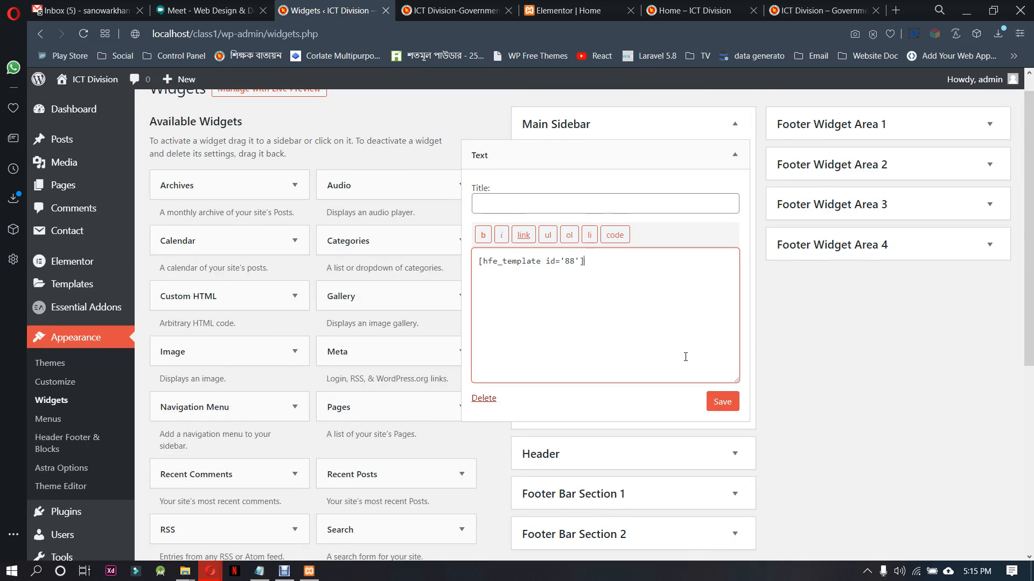
left_click(721, 403)
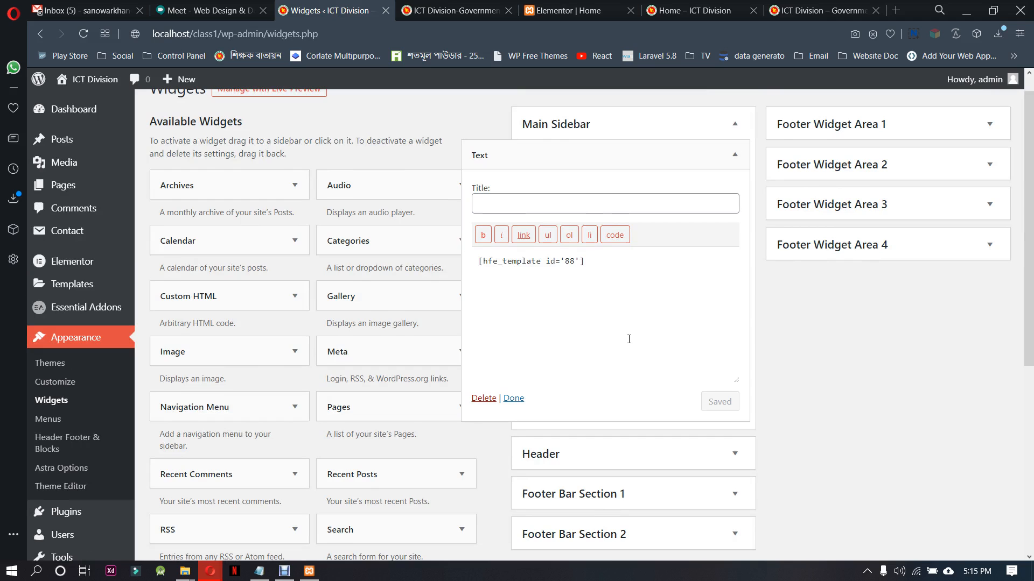
left_click(514, 398)
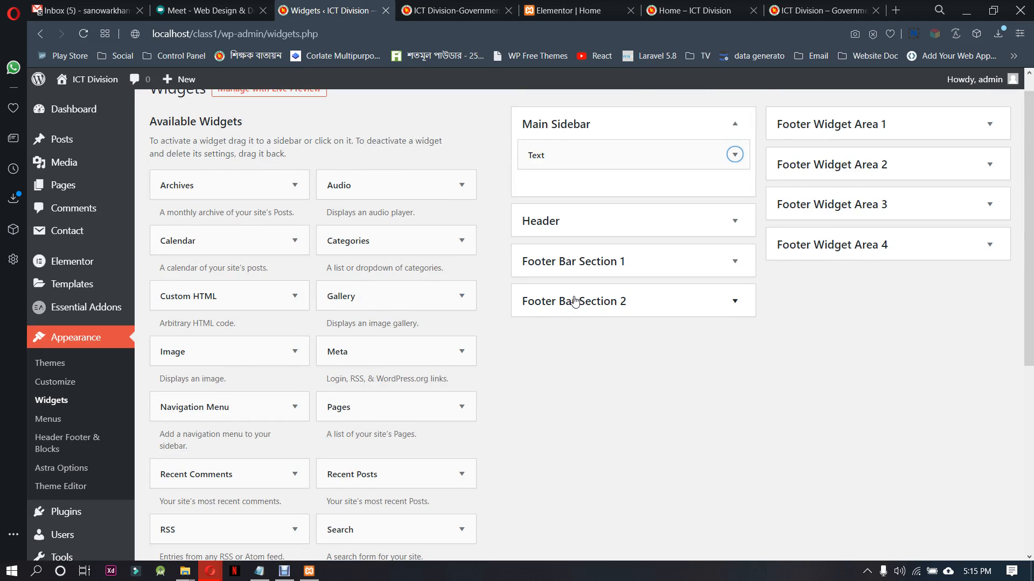
Return to the Home page in Elementor and place a Sidebar widget showing Main Sidebar in the section's right column
left_click(452, 10)
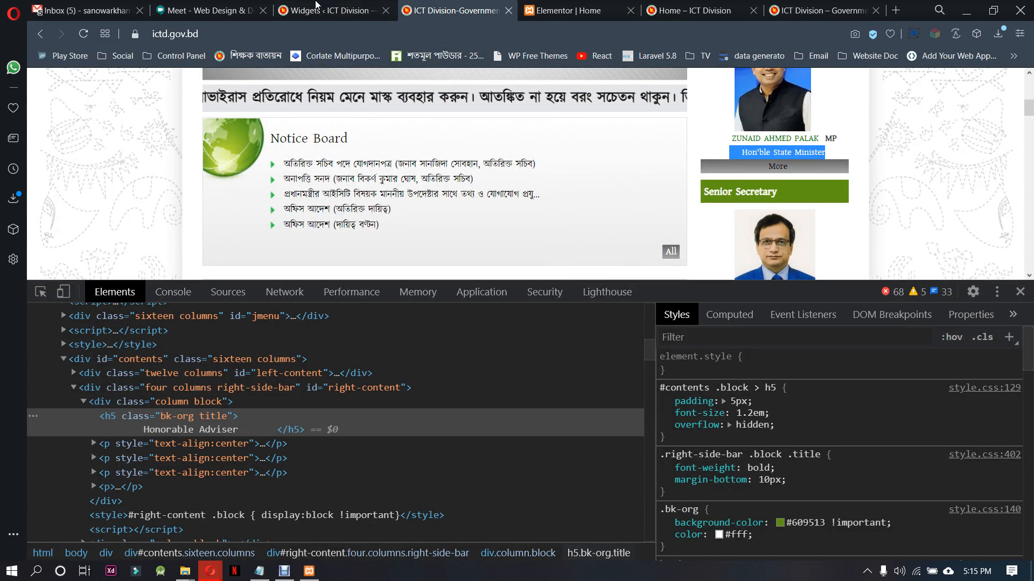
left_click(317, 7)
left_click(569, 10)
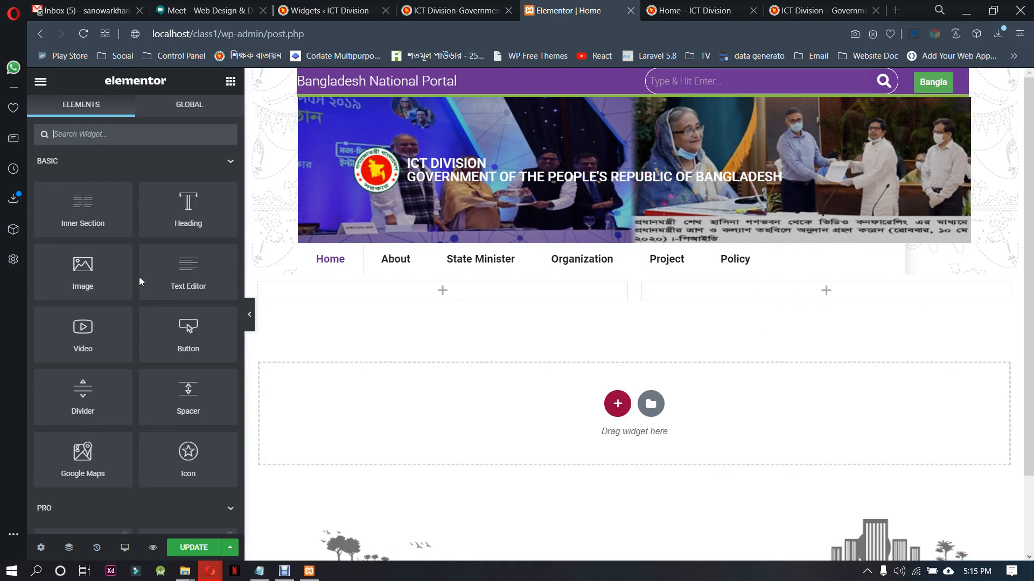
type("side")
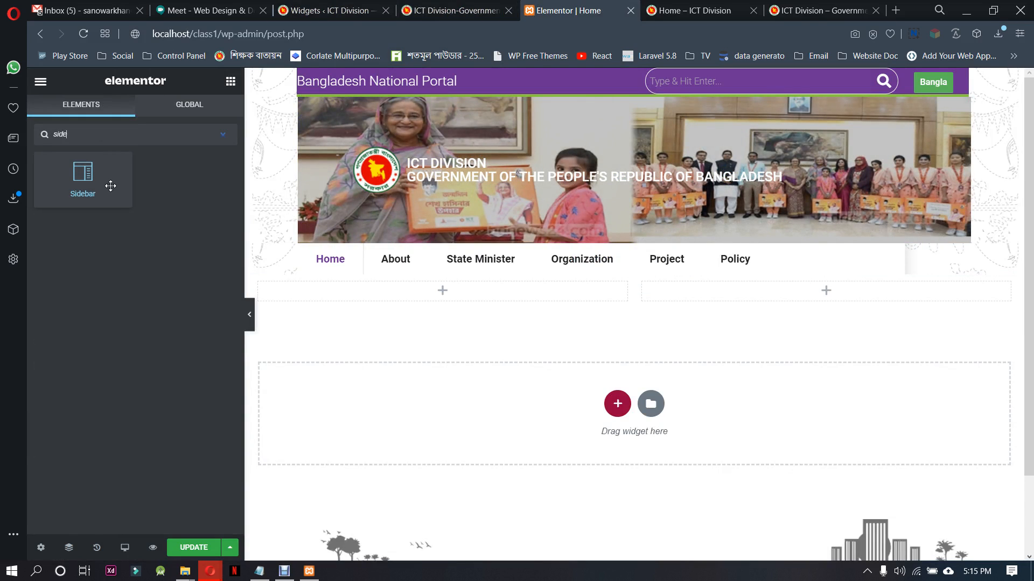
left_click_drag(110, 182, 837, 300)
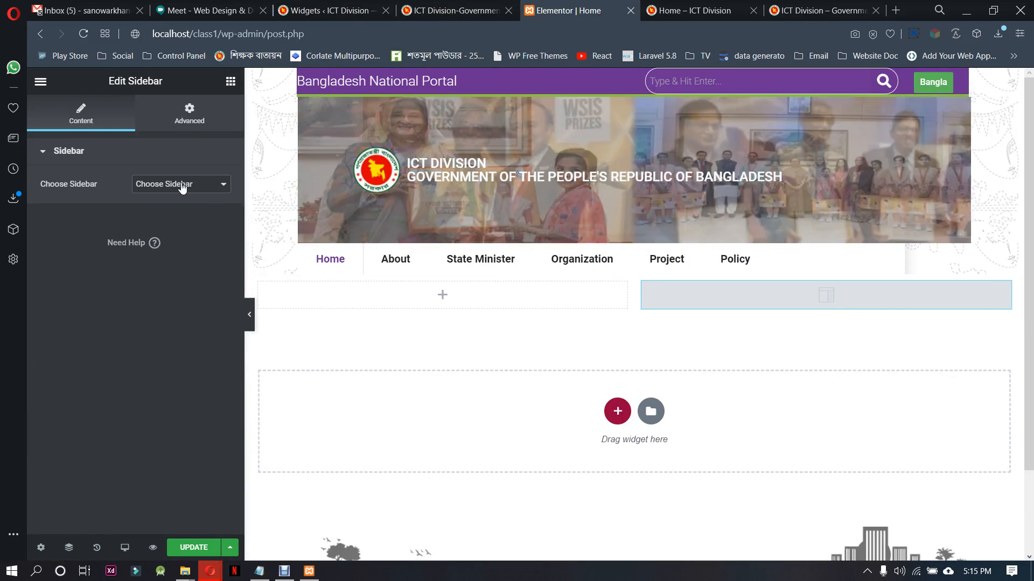
left_click(181, 184)
left_click(174, 211)
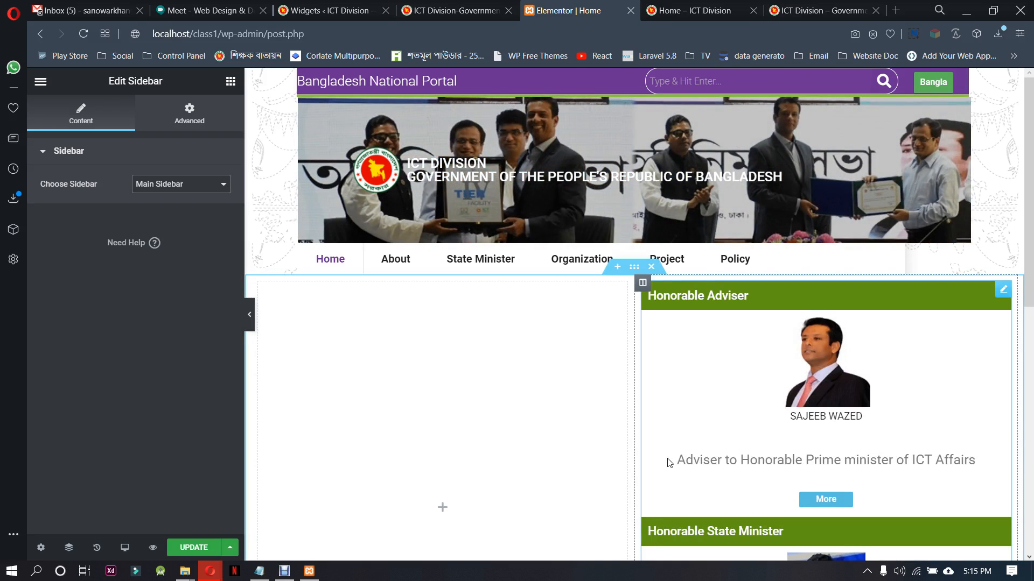
Narrow the sidebar column in favour of the empty column beside it, review the layout and update the page
left_click_drag(635, 436, 848, 430)
scroll(998, 480, "down", 3)
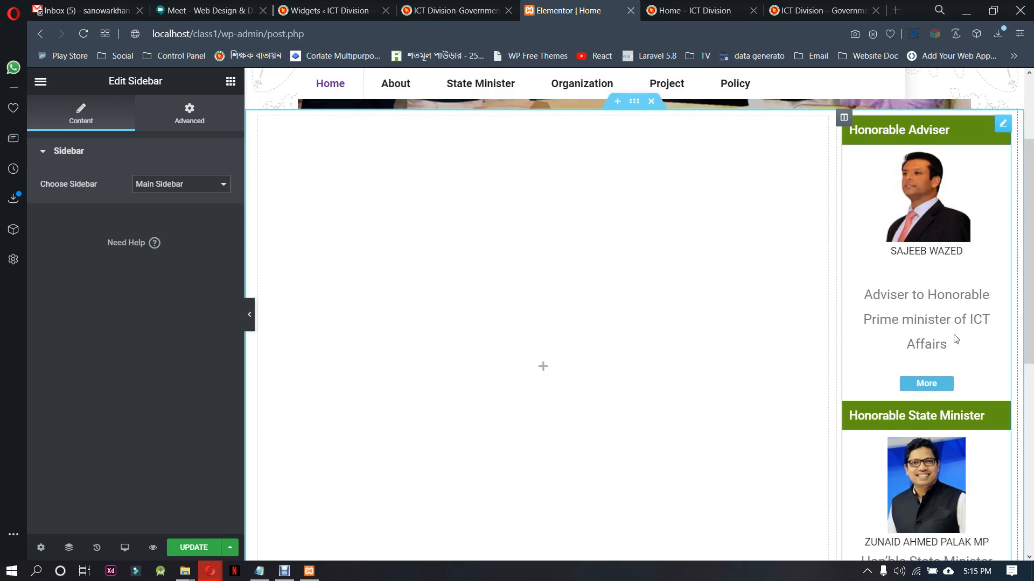
scroll(954, 334, "down", 2)
scroll(947, 385, "up", 2)
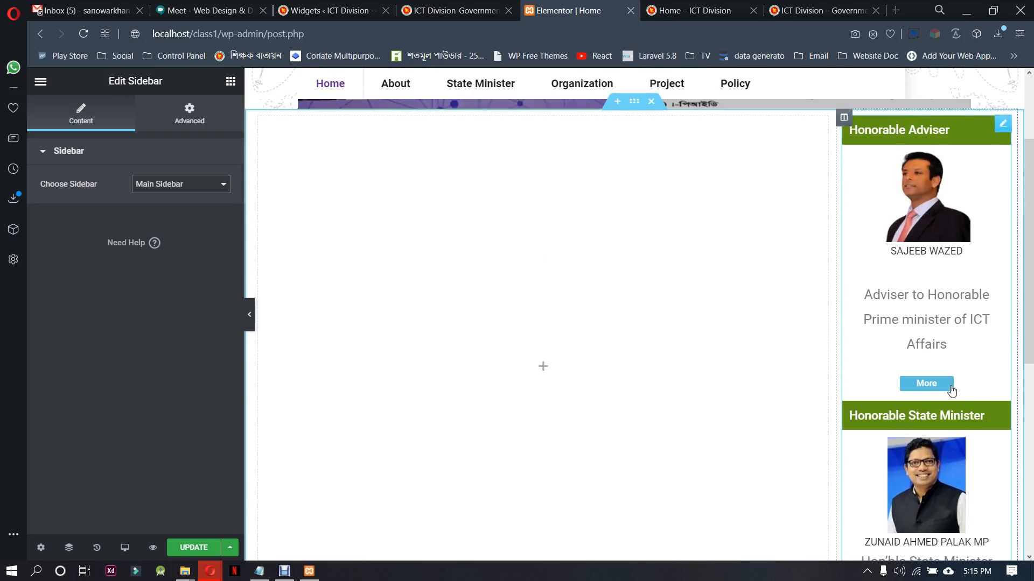
scroll(650, 336, "up", 3)
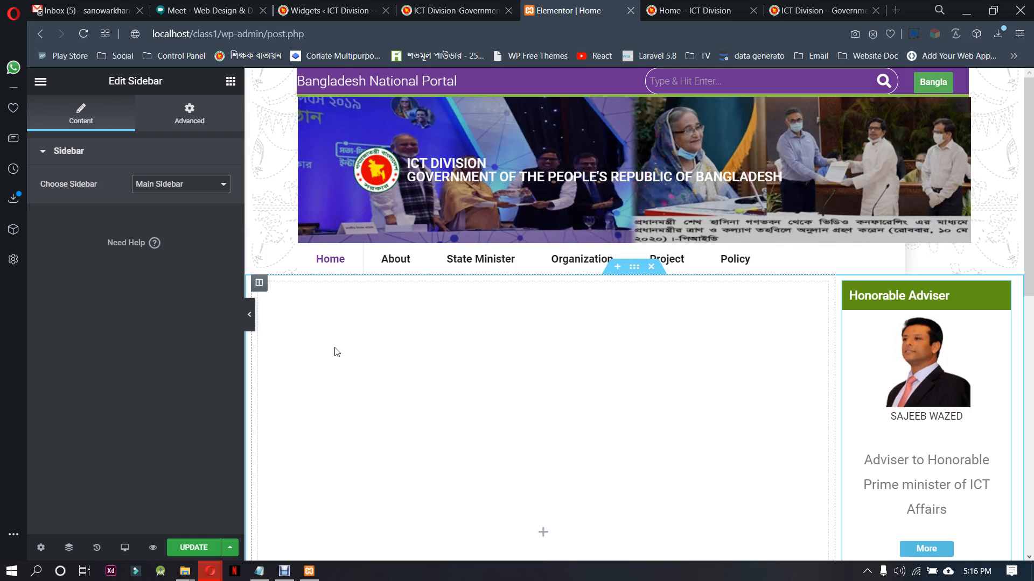
left_click(195, 547)
scroll(708, 386, "down", 5)
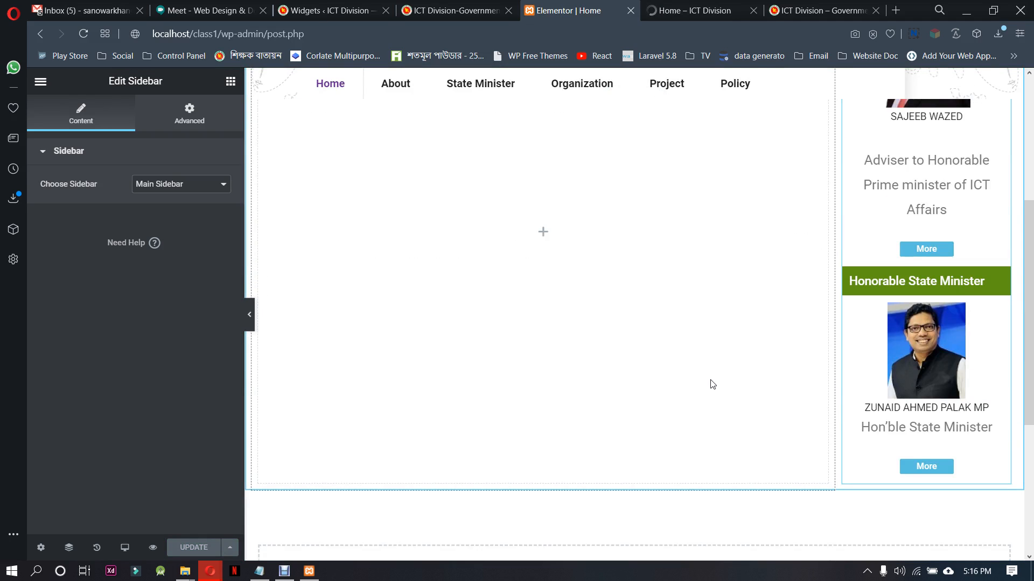
scroll(712, 384, "up", 3)
scroll(712, 384, "up", 2)
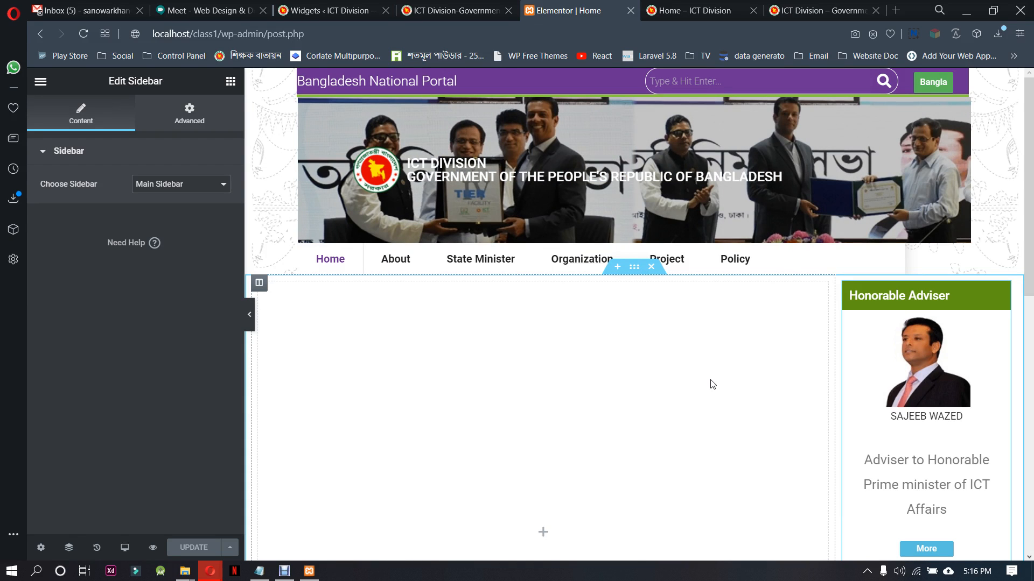
Check the sidebar on the local Home page and review the layout down to the footer in Elementor
left_click(692, 10)
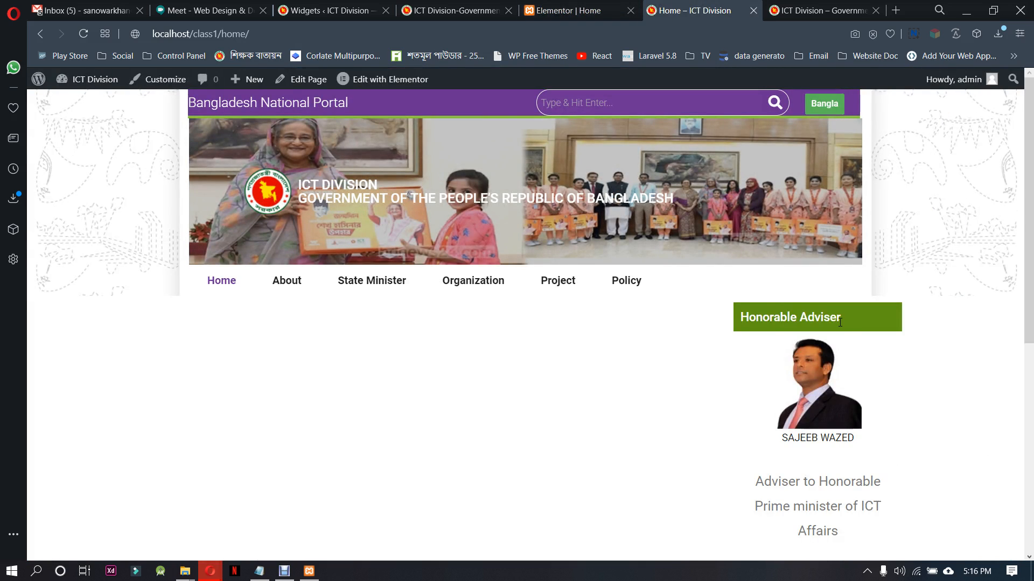
scroll(556, 365, "down", 5)
scroll(554, 362, "up", 5)
right_click(554, 361)
left_click(621, 148)
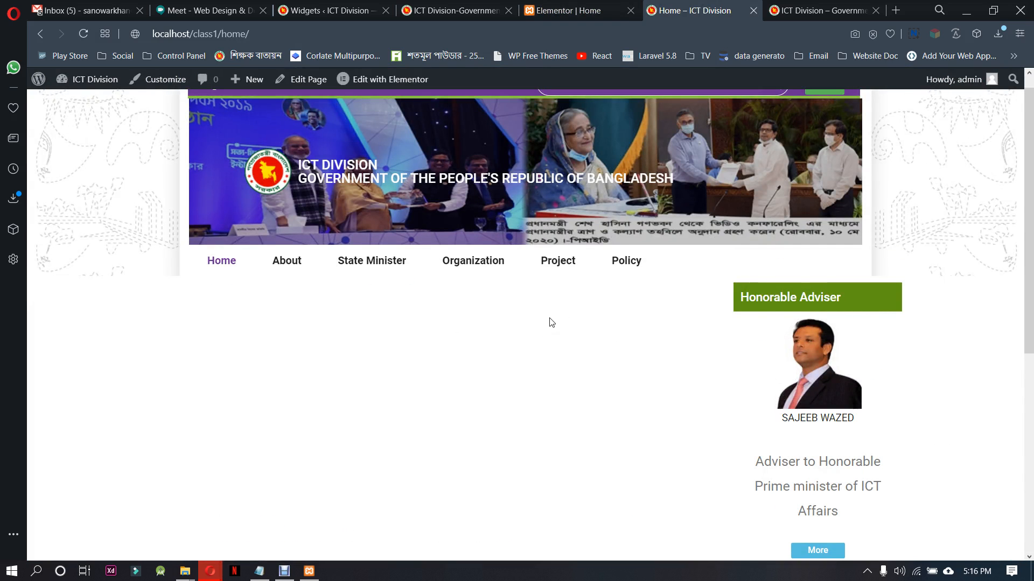
left_click(619, 12)
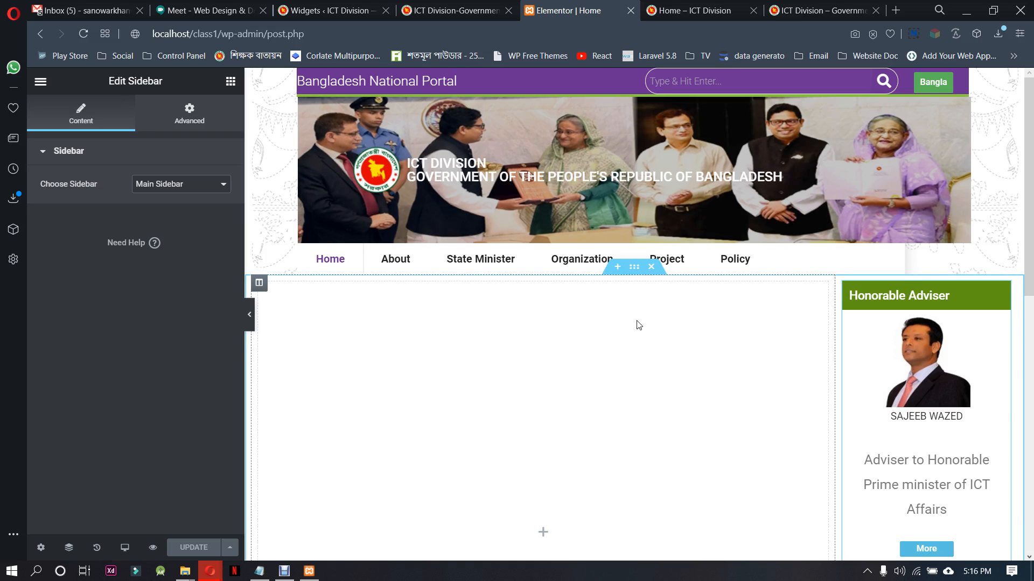
scroll(637, 325, "down", 4)
scroll(610, 412, "up", 2)
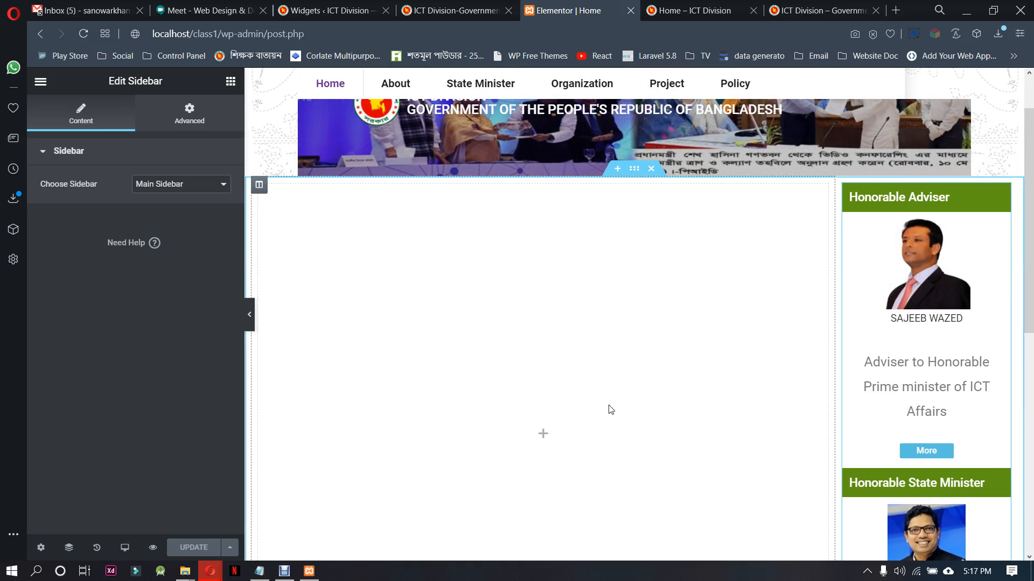
scroll(611, 410, "down", 8)
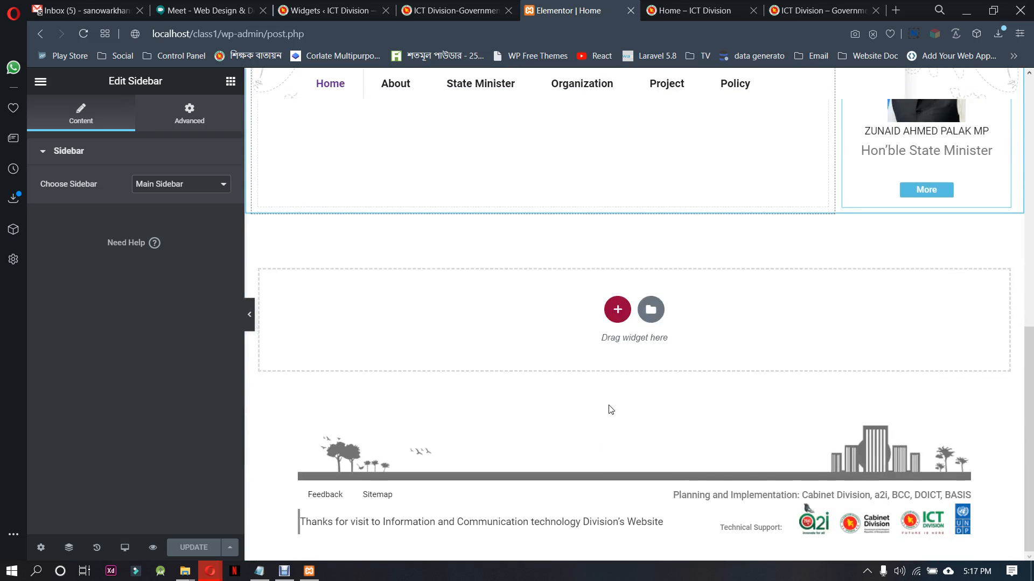
scroll(611, 410, "up", 4)
scroll(552, 307, "up", 3)
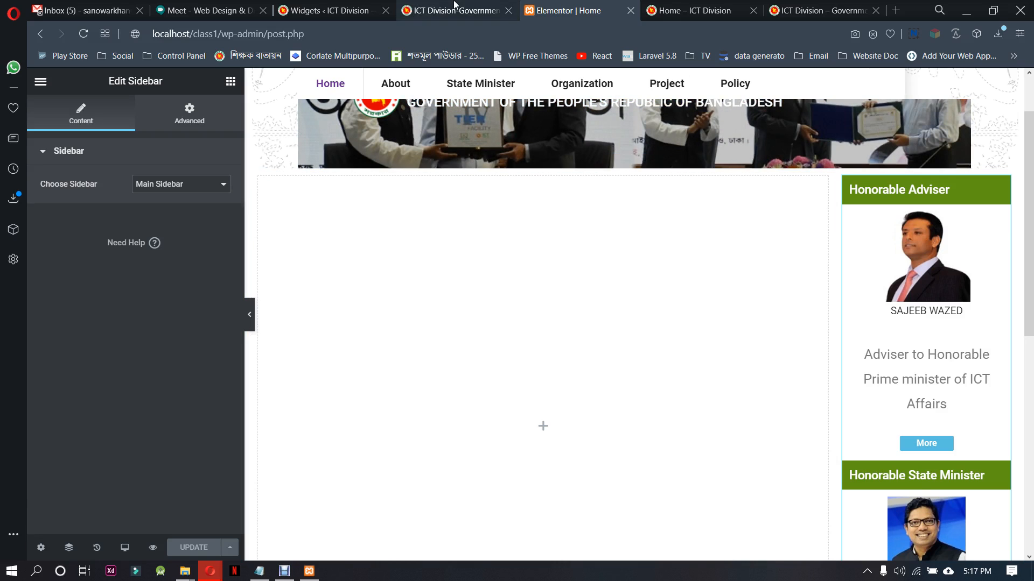
Close the developer tools on the ictd.gov.bd page and save its main banner image as National-Portal-Card-PM
left_click(454, 6)
scroll(455, 229, "up", 5)
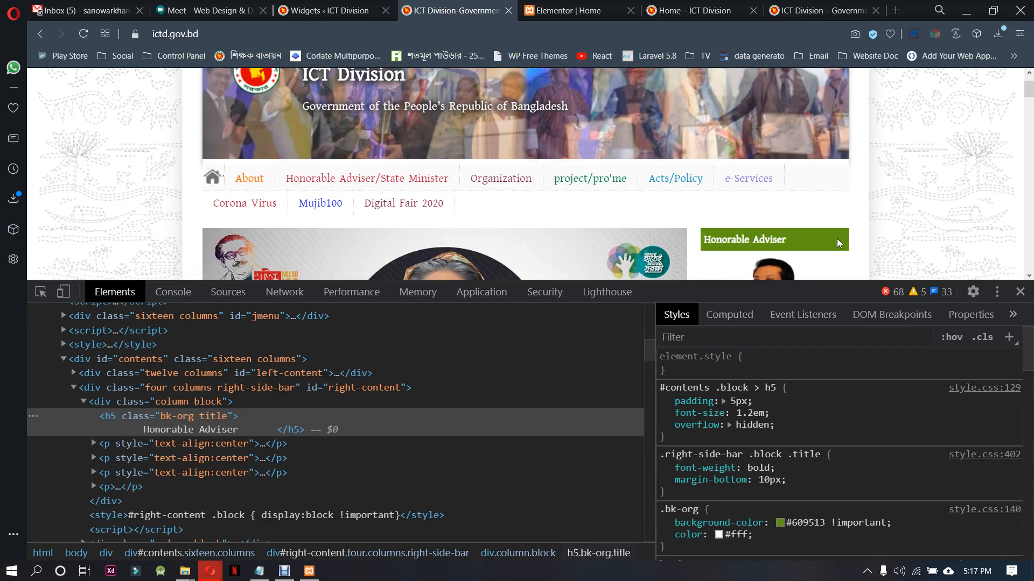
key("ctrl+shift+i")
right_click(457, 341)
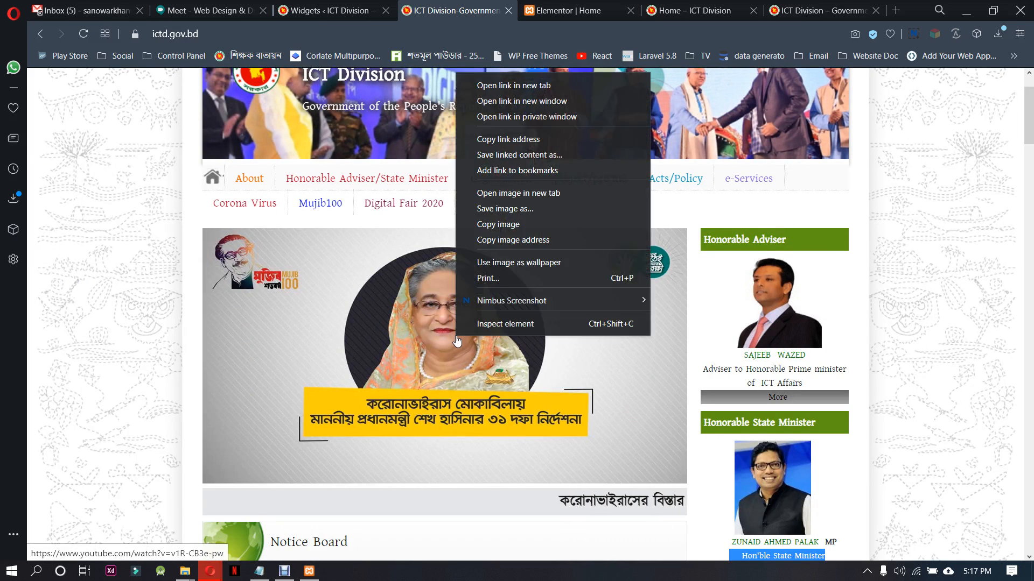
left_click(534, 207)
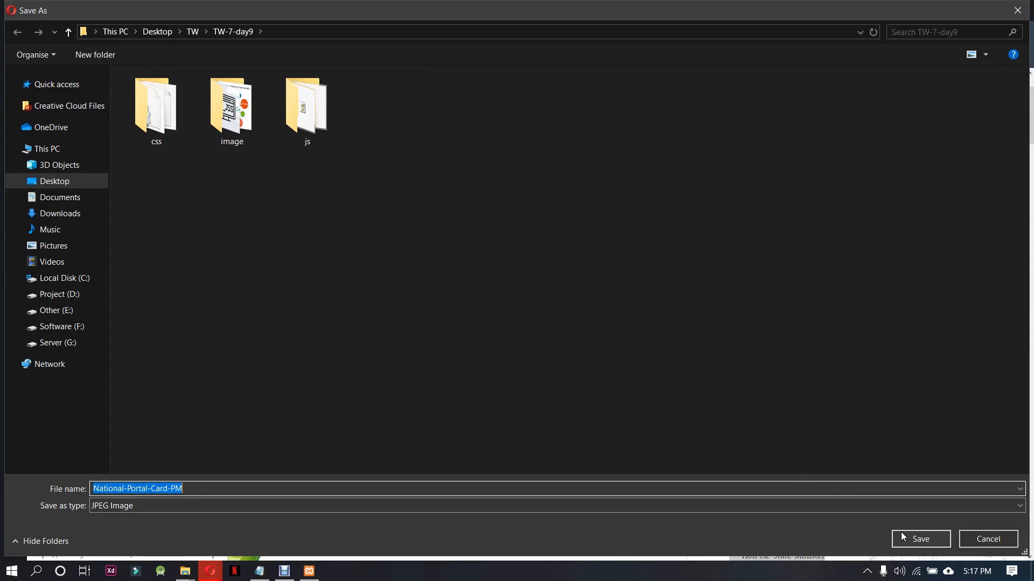
left_click(910, 538)
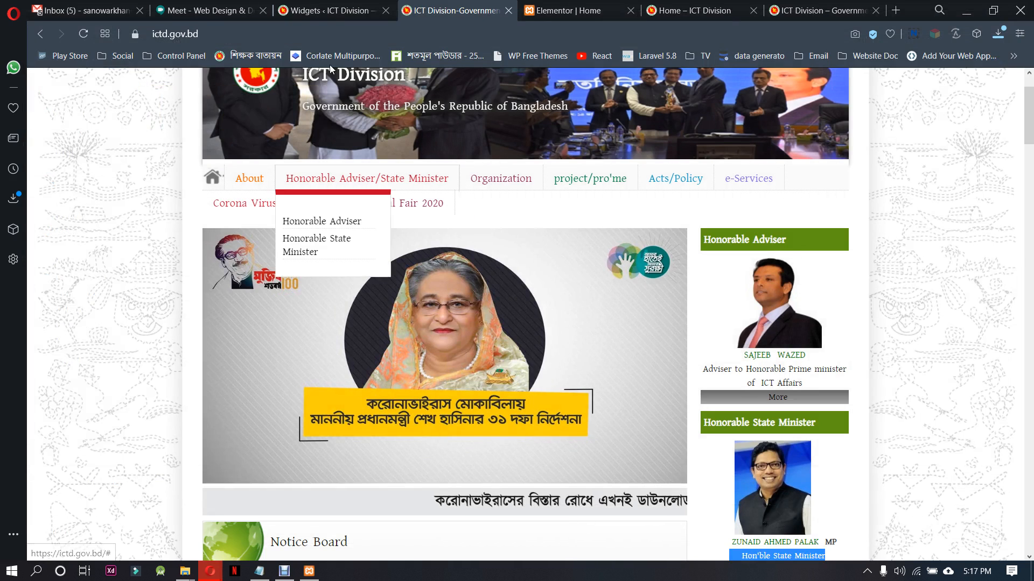
Return to the Home page in Elementor and place an Image widget in the wide empty column
left_click(313, 5)
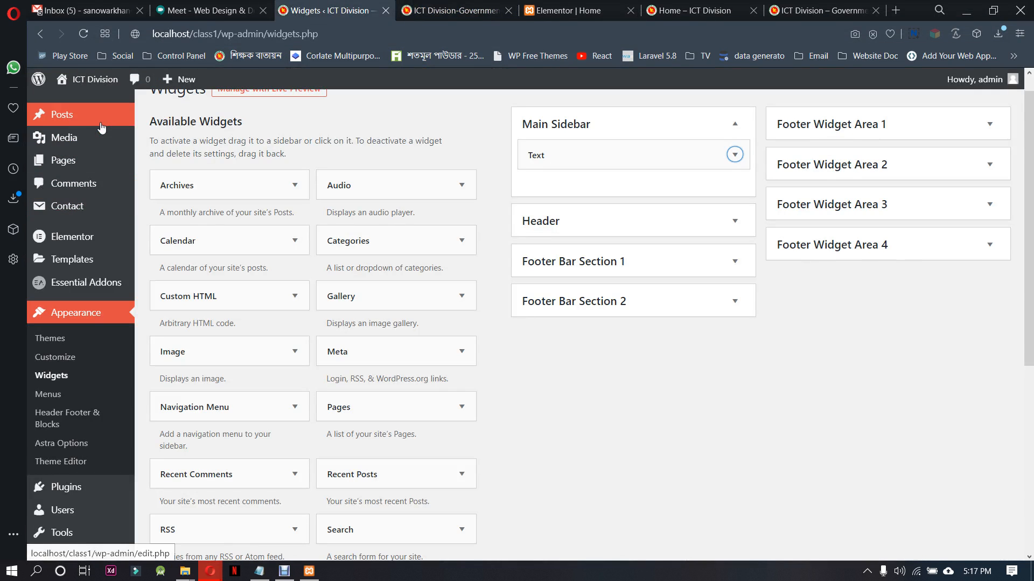
left_click(565, 10)
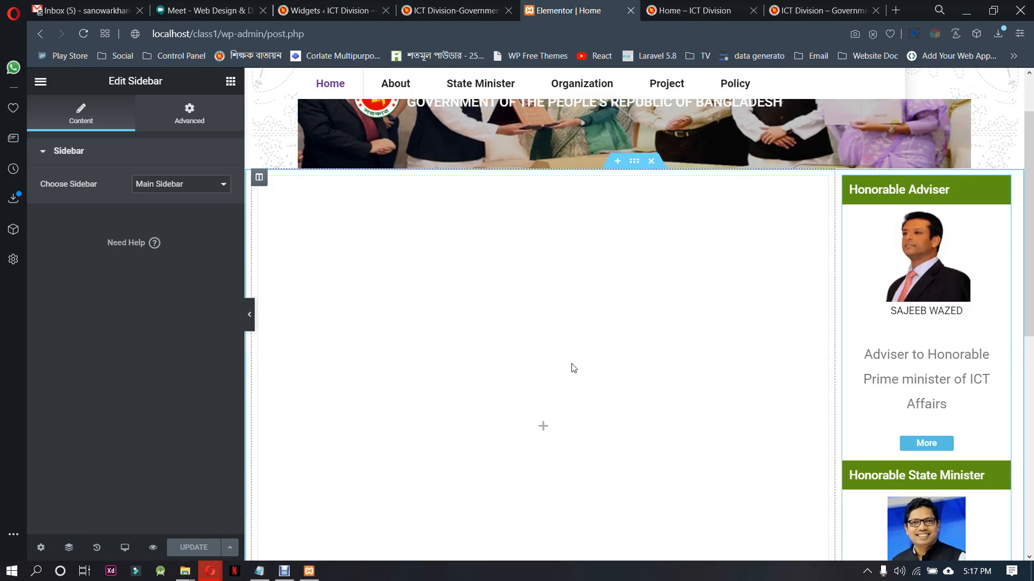
left_click(544, 427)
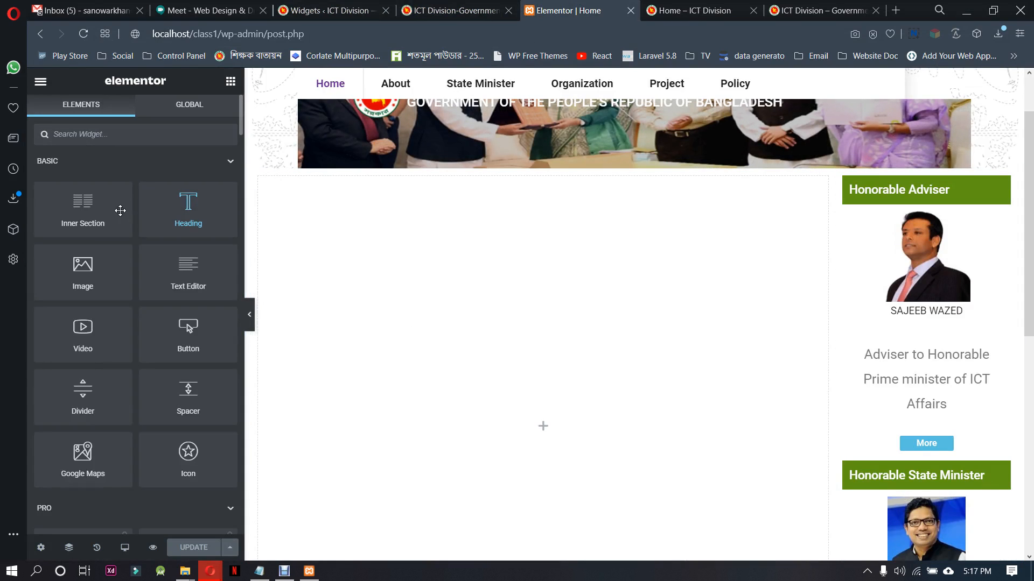
left_click_drag(82, 270, 470, 333)
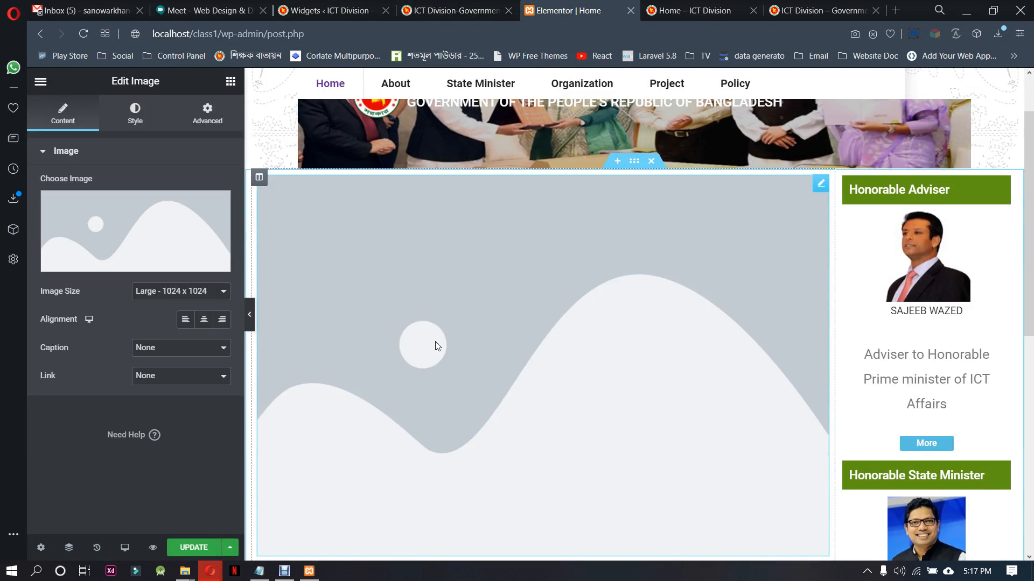
Upload the downloaded National-Portal-Card-PM.jpeg to the media library and insert it into the new Image widget
left_click(182, 237)
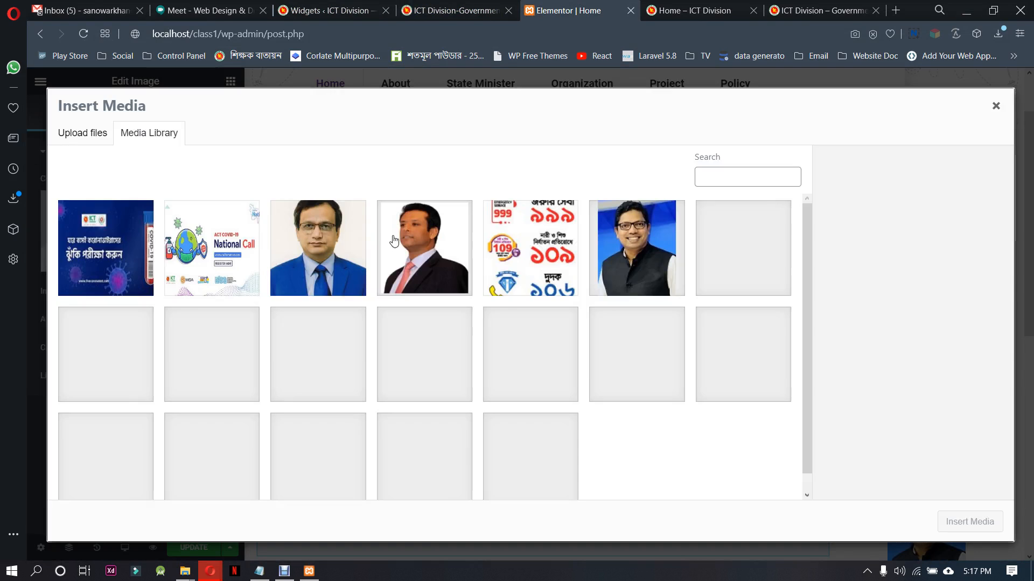
left_click(999, 34)
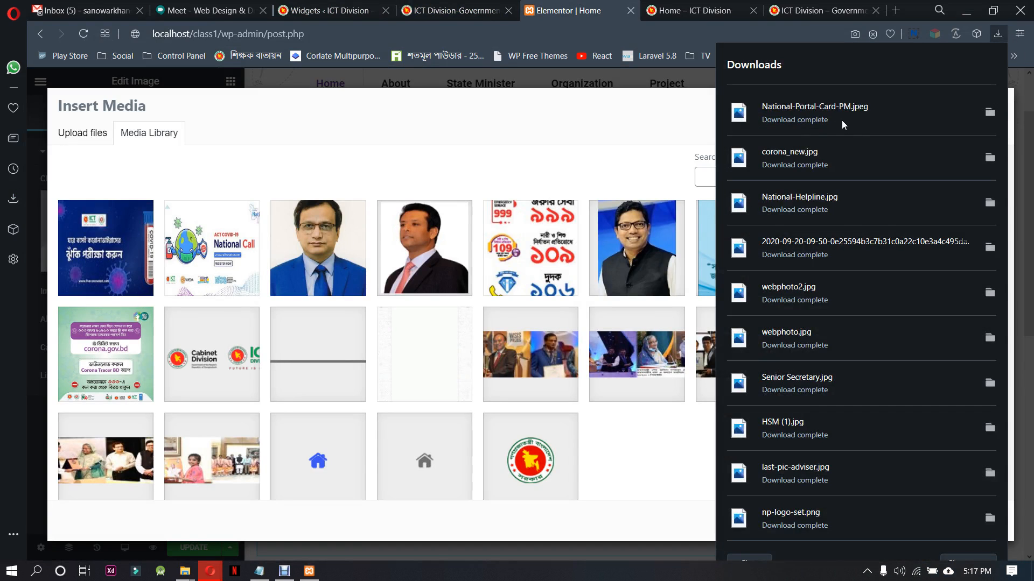
left_click_drag(842, 123, 504, 323)
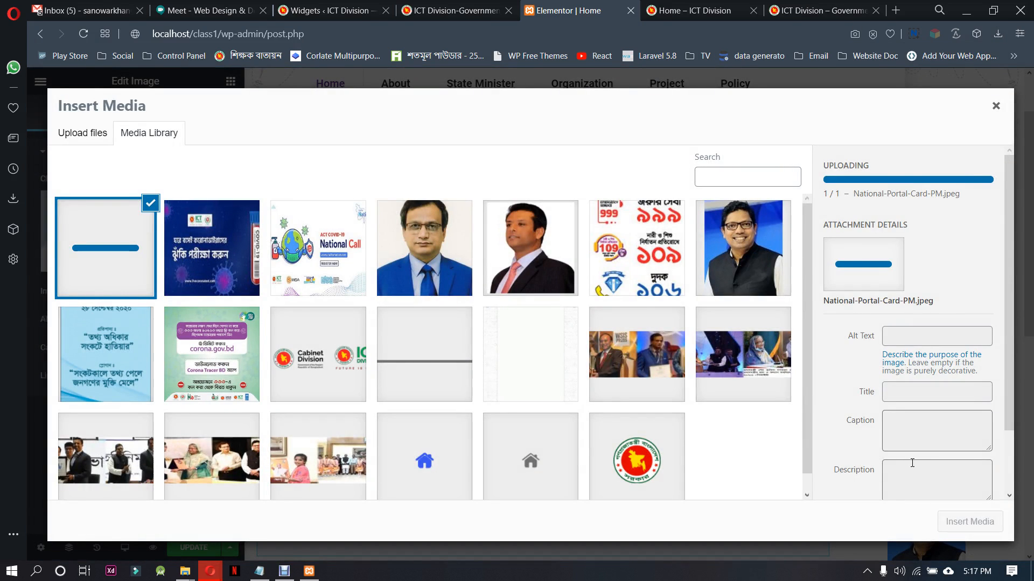
left_click(967, 527)
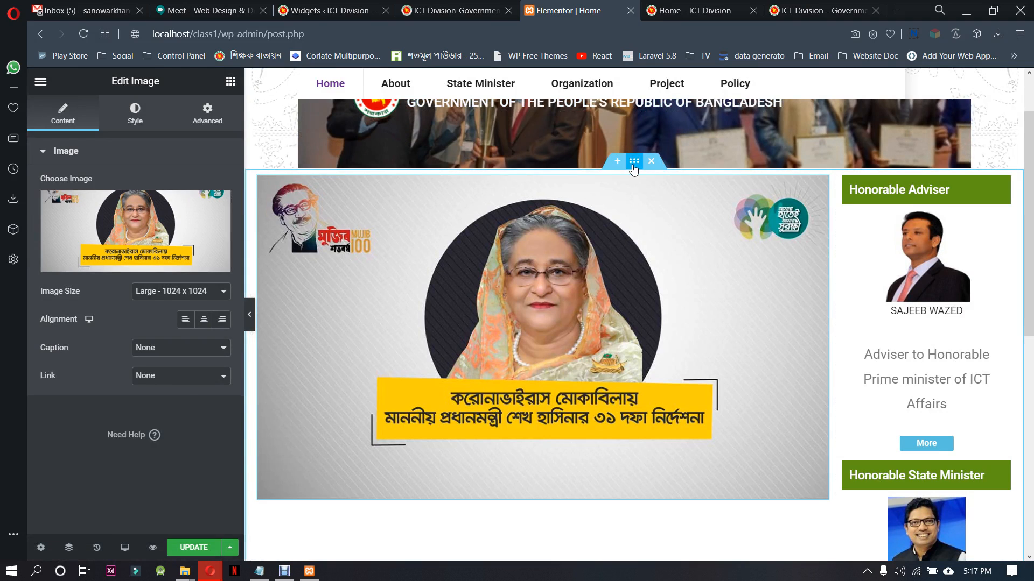
Set the boxed content width of the banner and sidebar section to 1000 and its columns gap to No Gap
left_click(635, 161)
left_click(222, 216)
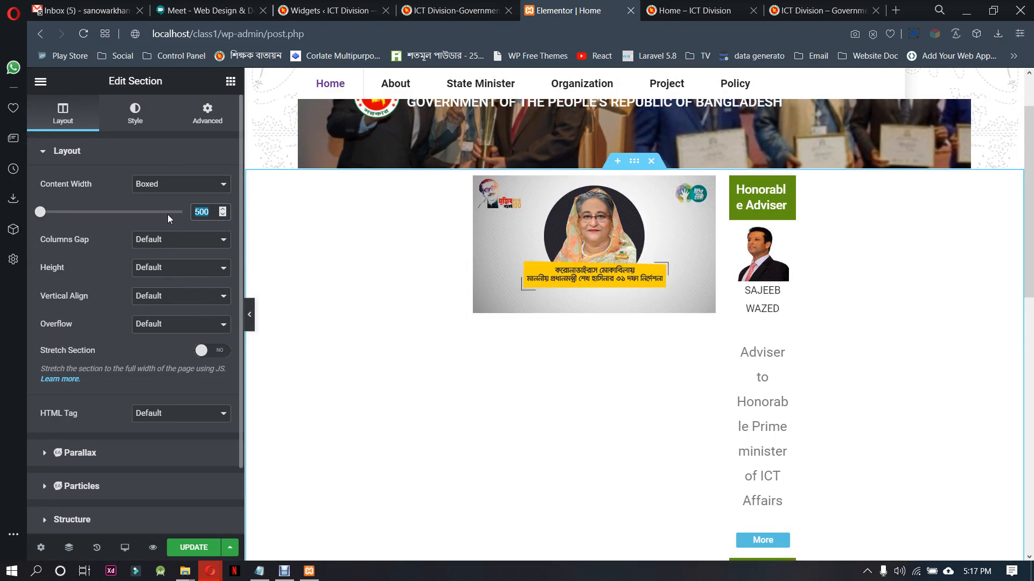
type("1000")
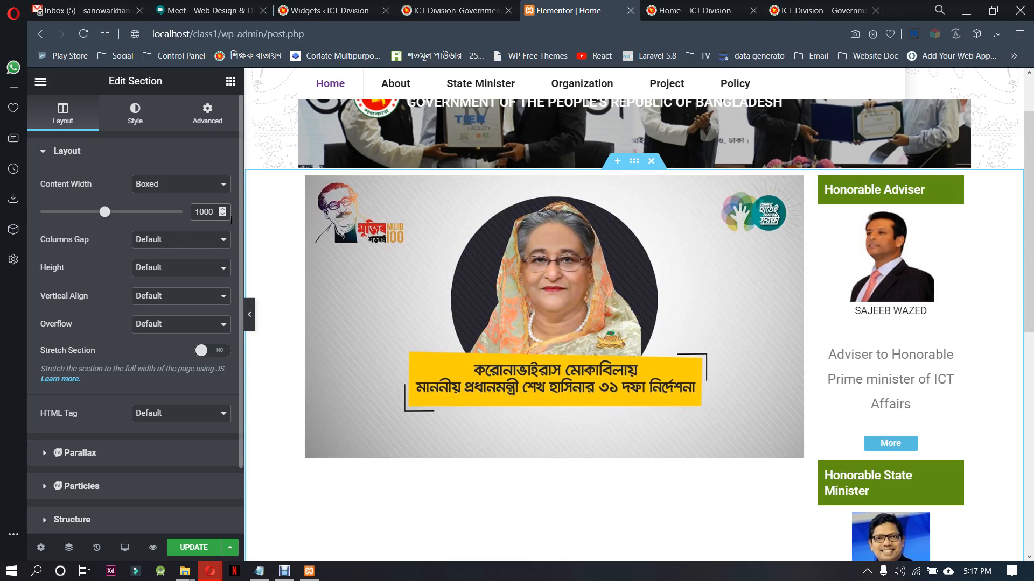
left_click(186, 240)
left_click(176, 263)
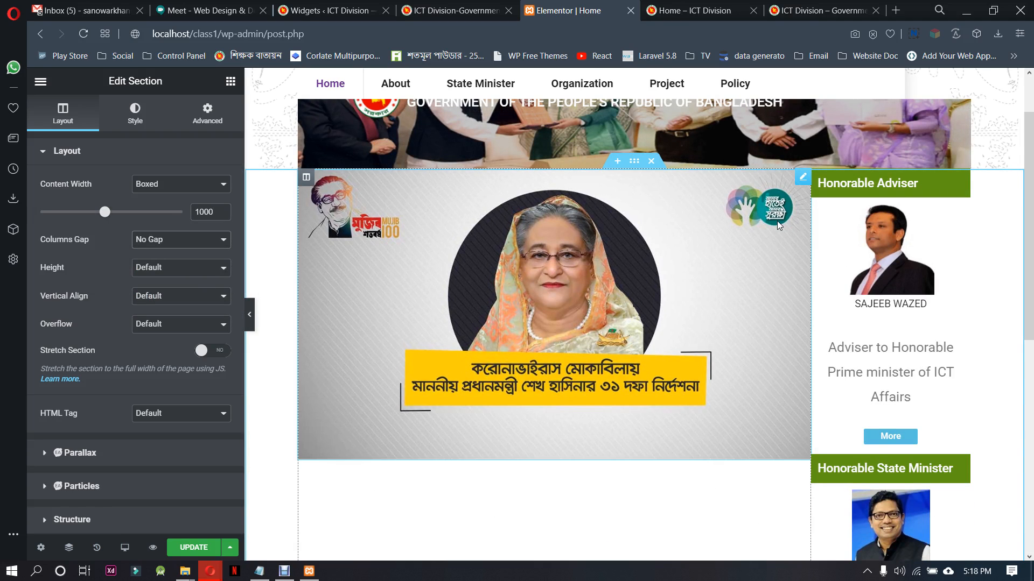
scroll(707, 327, "up", 2)
scroll(707, 327, "down", 3)
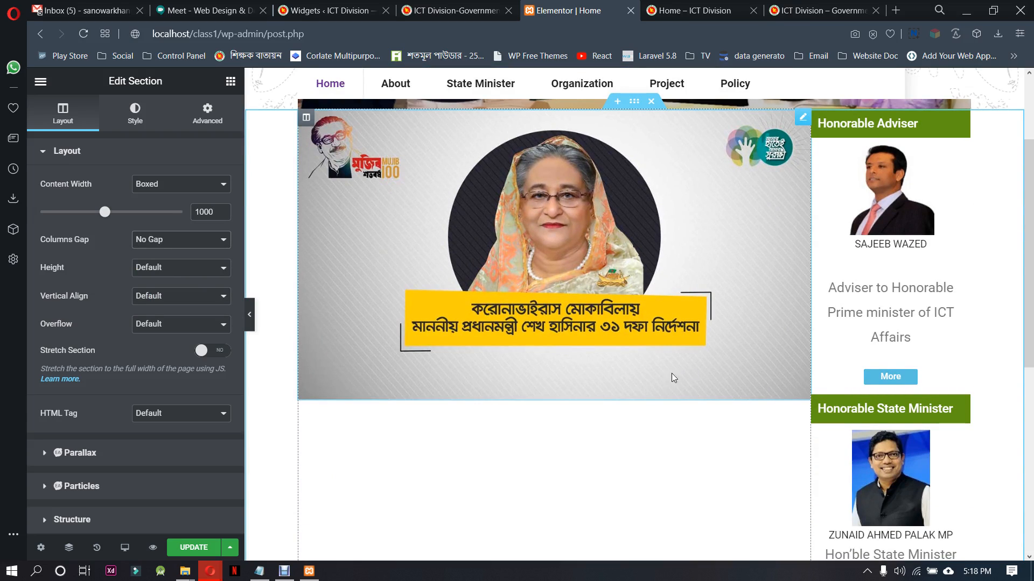
Review the local Home and site front pages, and examine the banner, notice board and sidebar on the ictd.gov.bd page
left_click(698, 11)
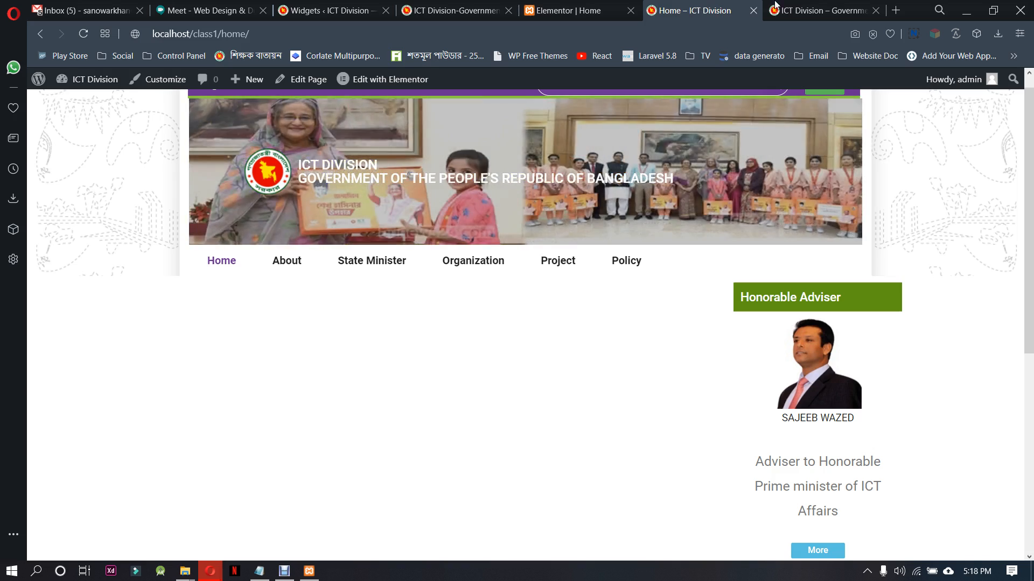
left_click(775, 6)
scroll(409, 340, "down", 3)
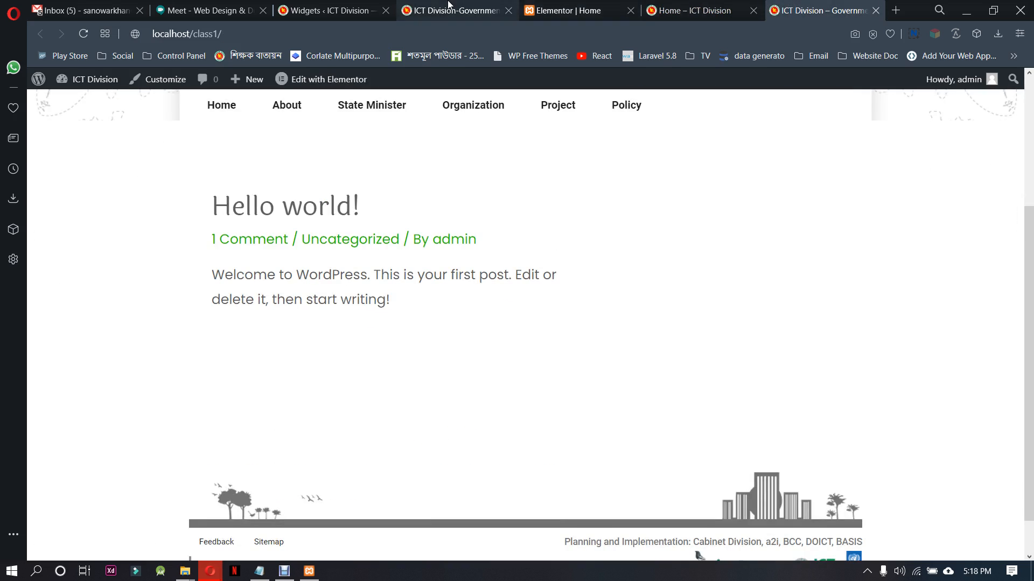
left_click(449, 7)
scroll(476, 367, "down", 3)
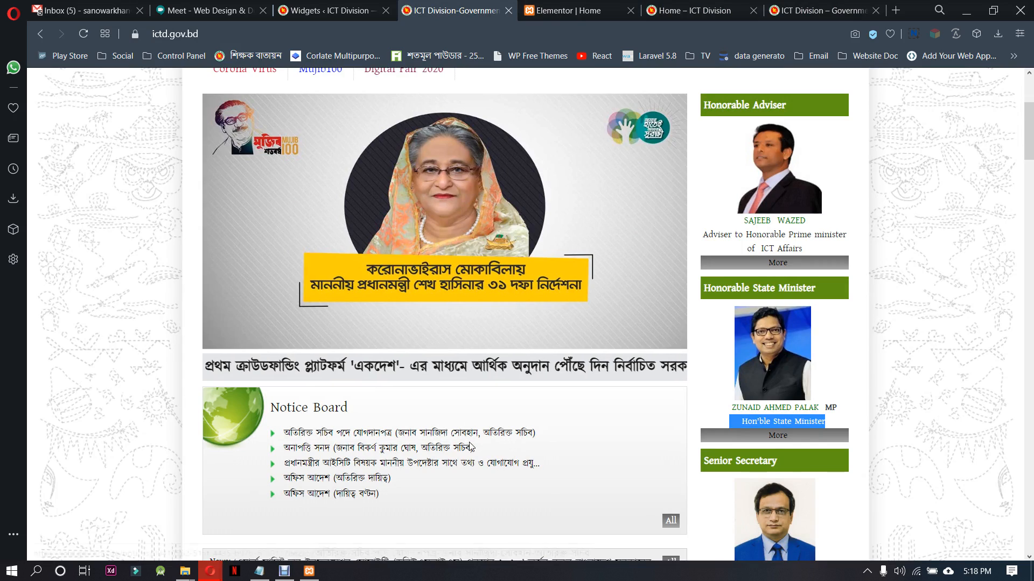
scroll(469, 446, "down", 5)
scroll(522, 285, "up", 3)
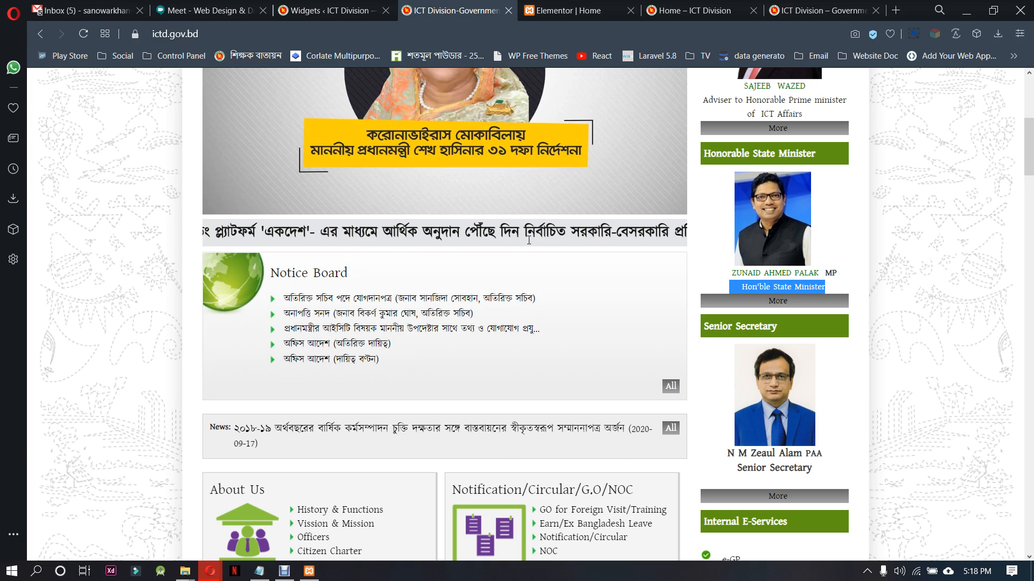
Return to the Home page in Elementor and update it
left_click(557, 6)
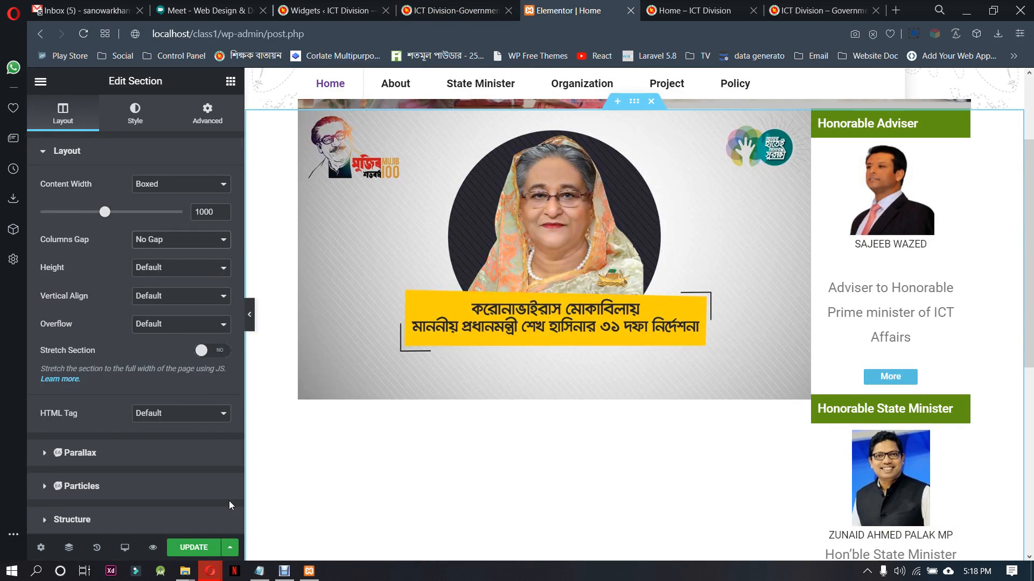
left_click(193, 547)
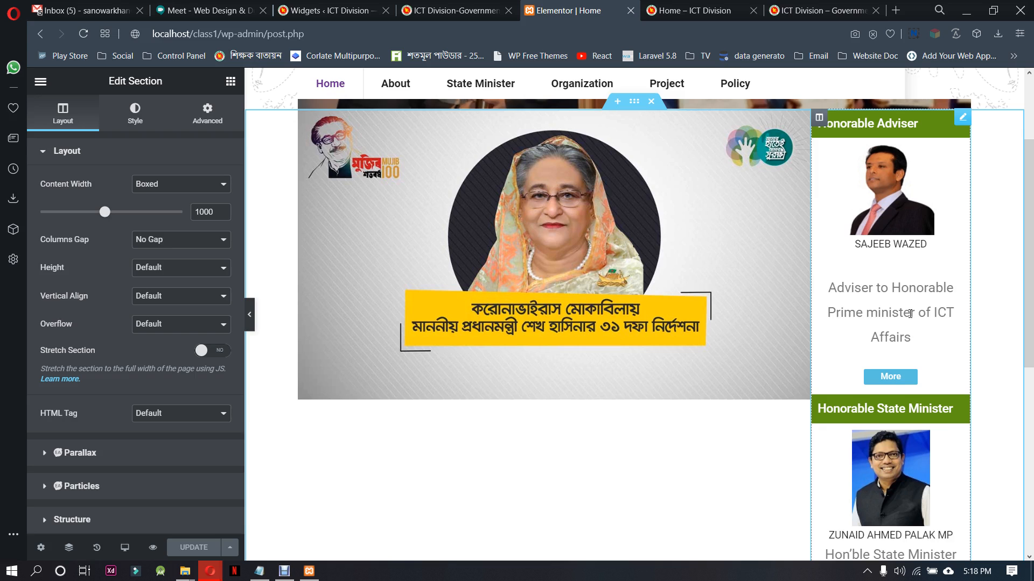
scroll(910, 314, "up", 3)
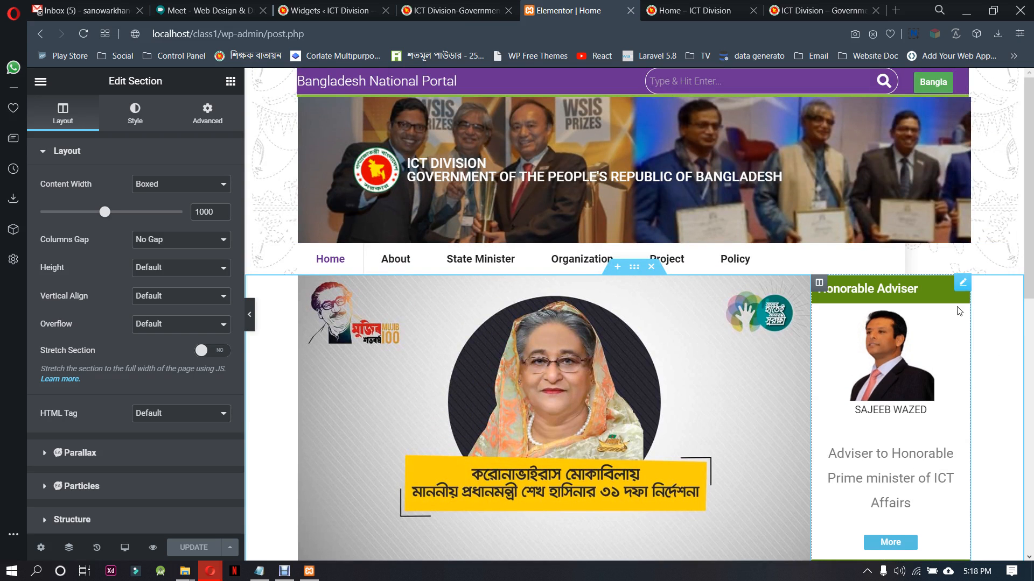
Find the Right bar template among the Header Footer & Blocks templates in the WordPress admin and open it for editing in Elementor
left_click(963, 285)
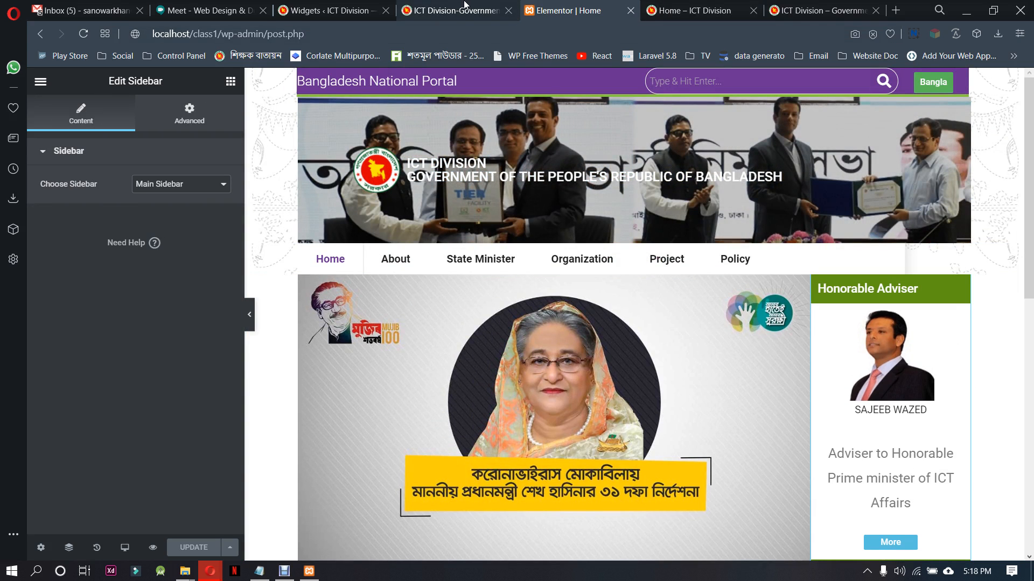
left_click(342, 6)
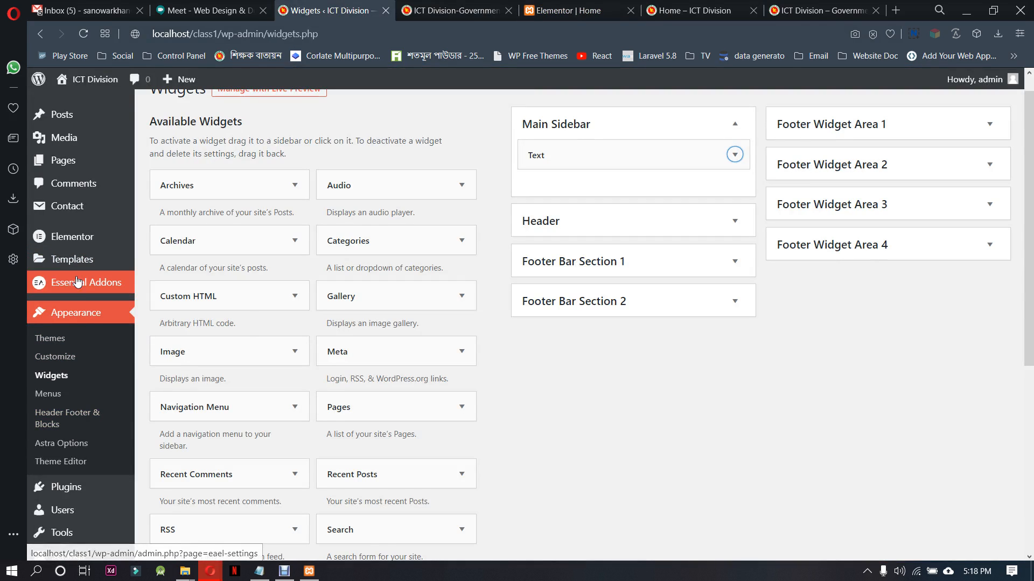
mouse_move(78, 264)
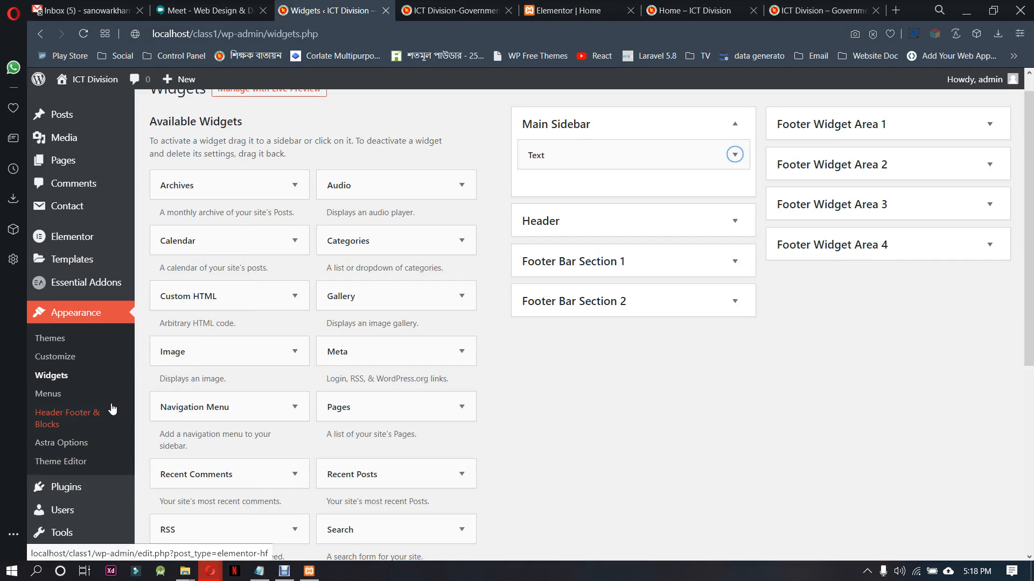
left_click(100, 424)
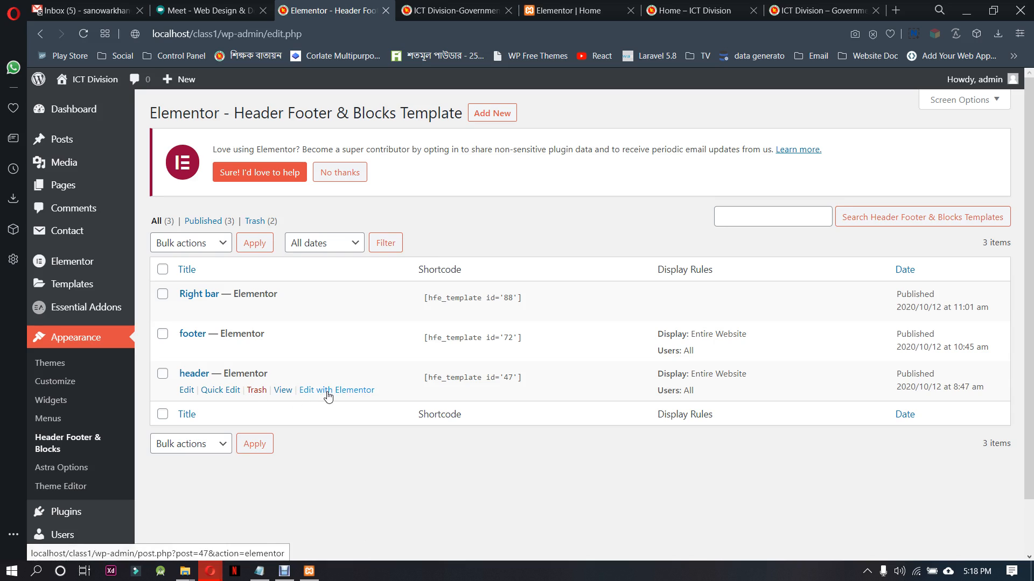
left_click(335, 390)
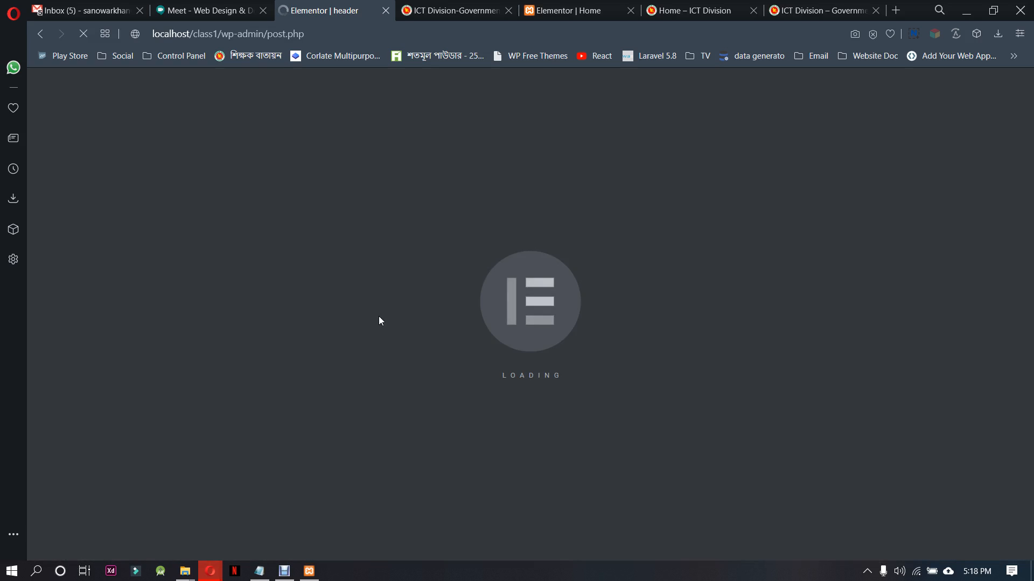
left_click(39, 40)
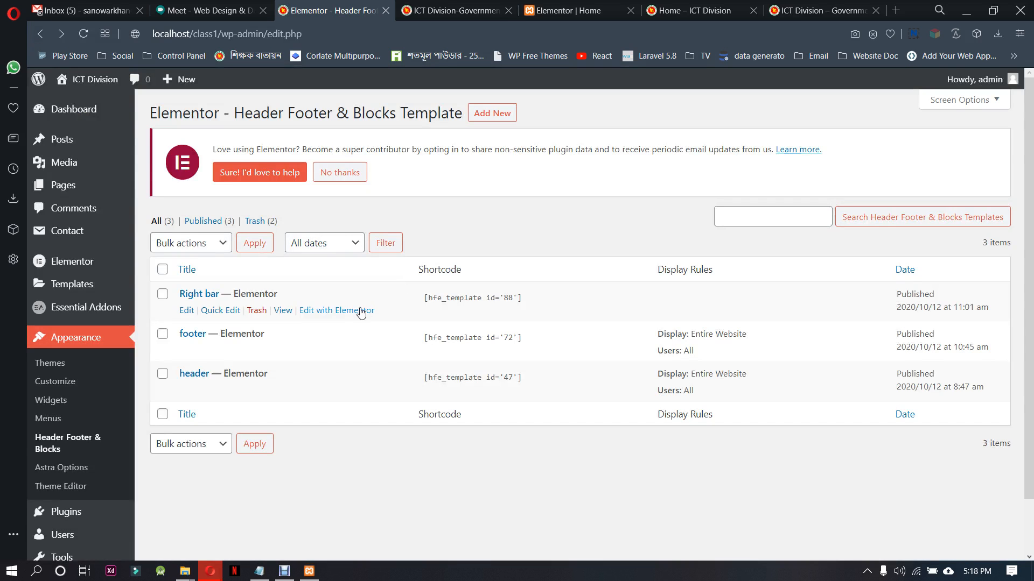
left_click(345, 310)
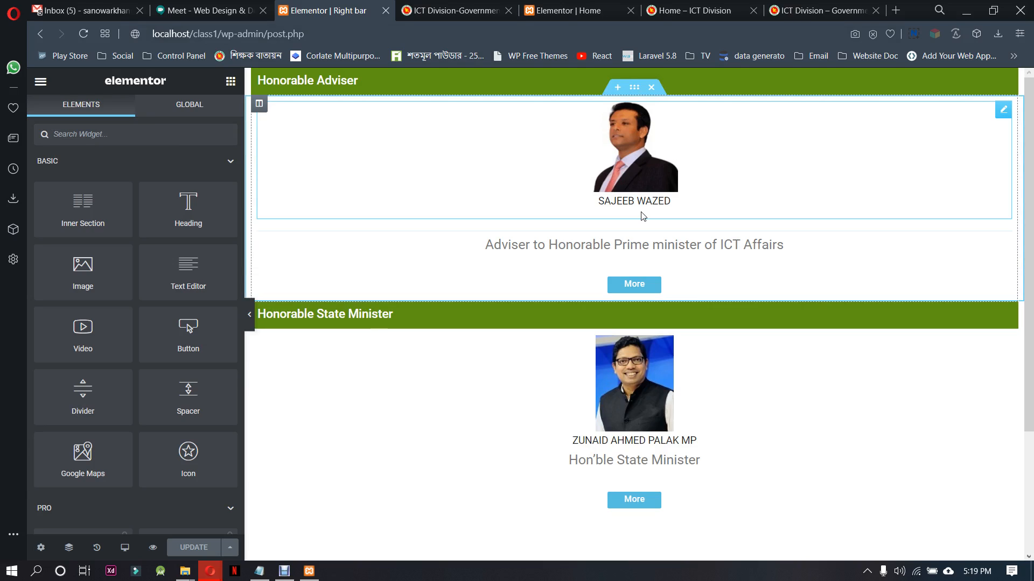
Set the Honorable Adviser content column's vertical alignment to Top and open the style settings of the adviser's description text
left_click(259, 104)
left_click(155, 212)
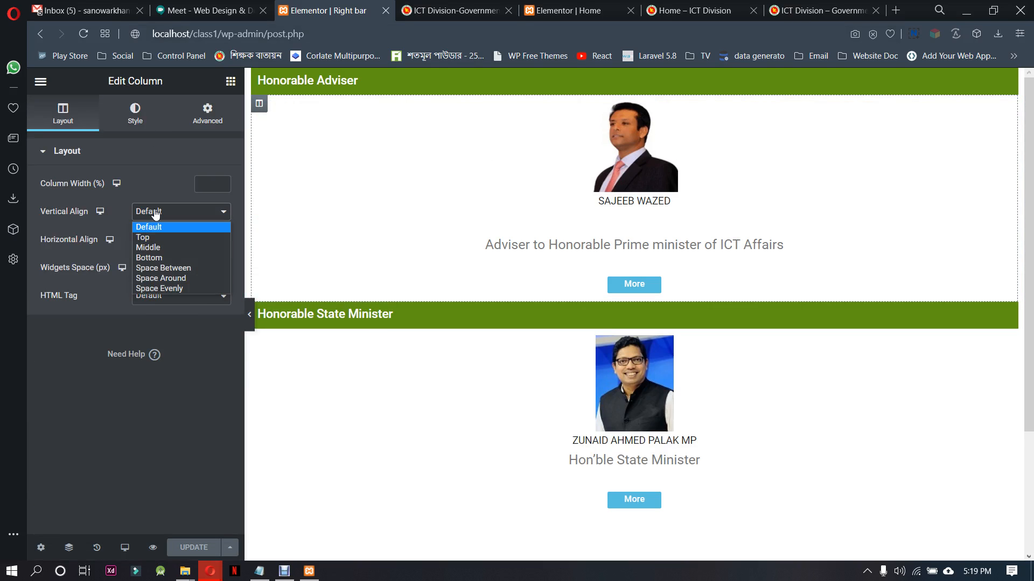
left_click(156, 238)
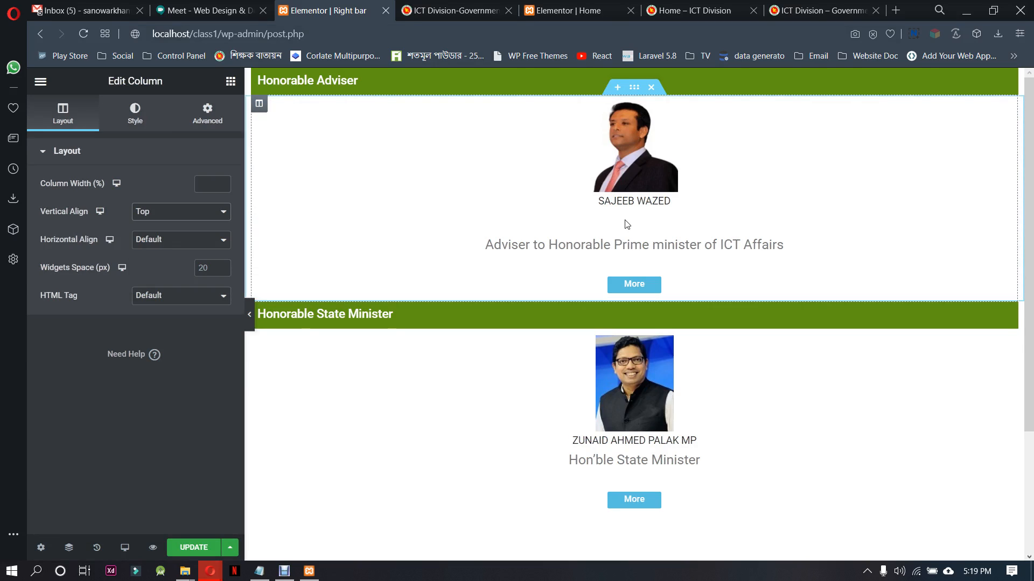
left_click(697, 247)
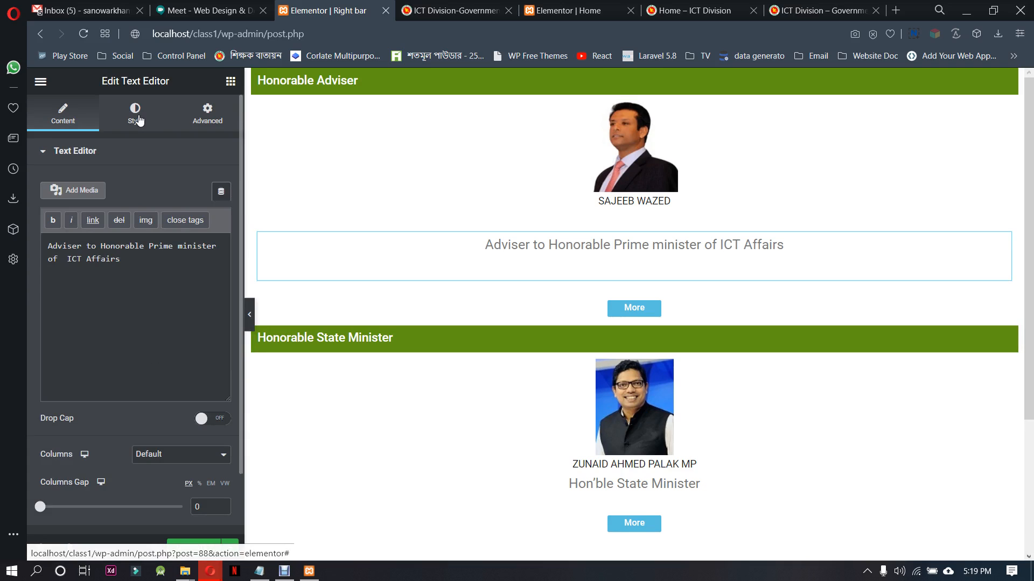
left_click(143, 121)
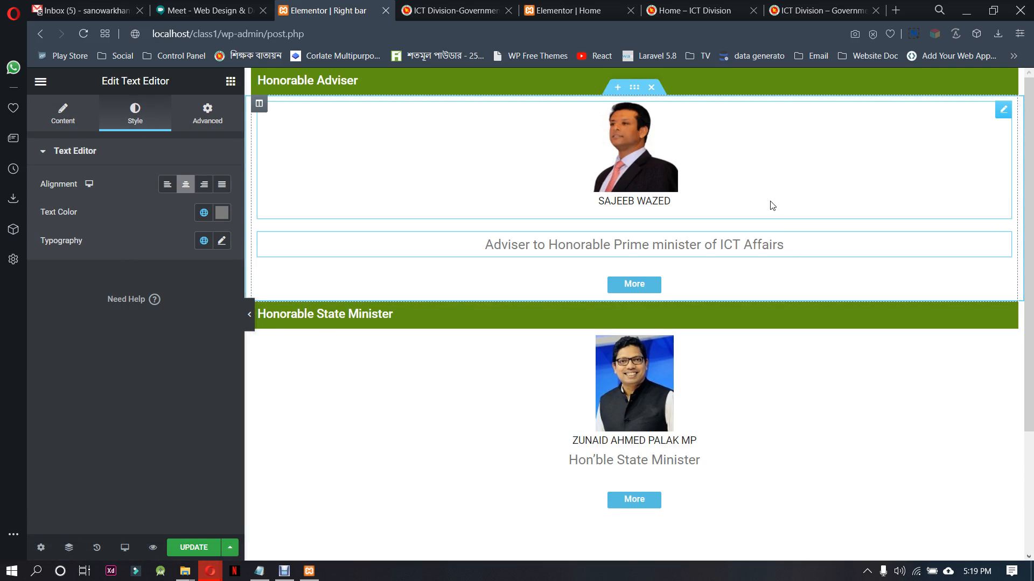
Set the adviser photo's image size to Medium - 300 x 300 and its width to 12%, leaving the height empty
left_click(995, 111)
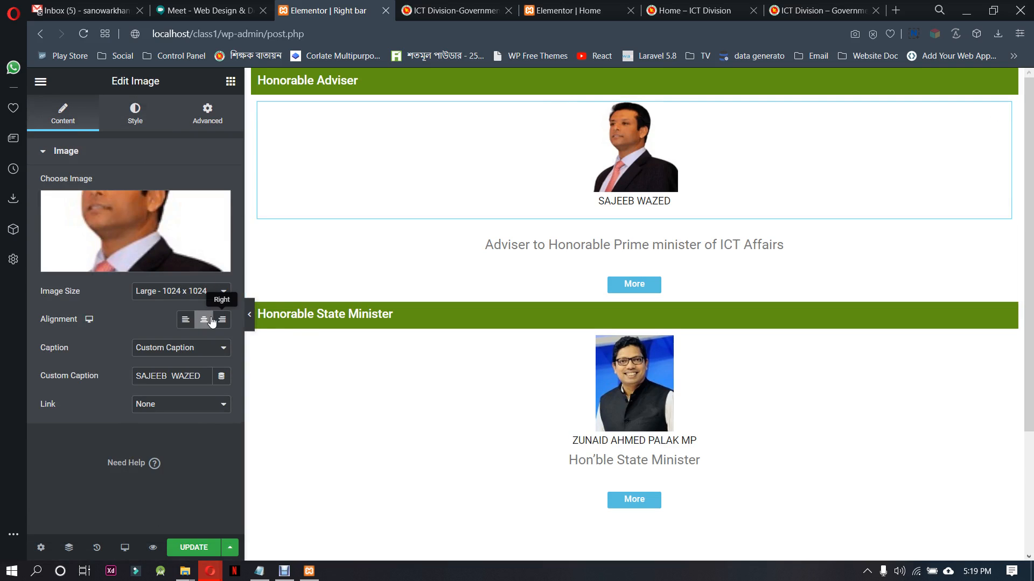
left_click(174, 294)
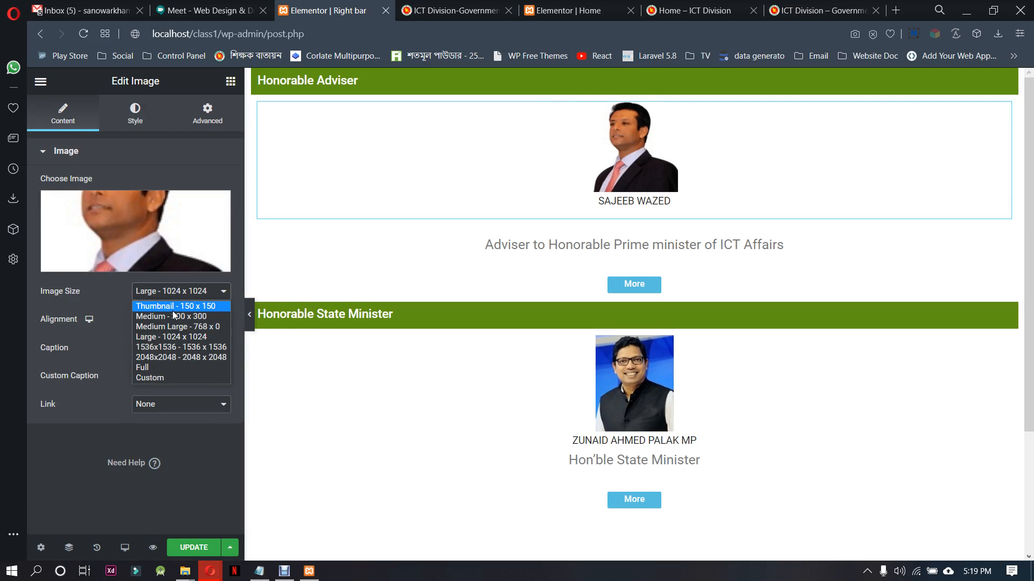
left_click(173, 316)
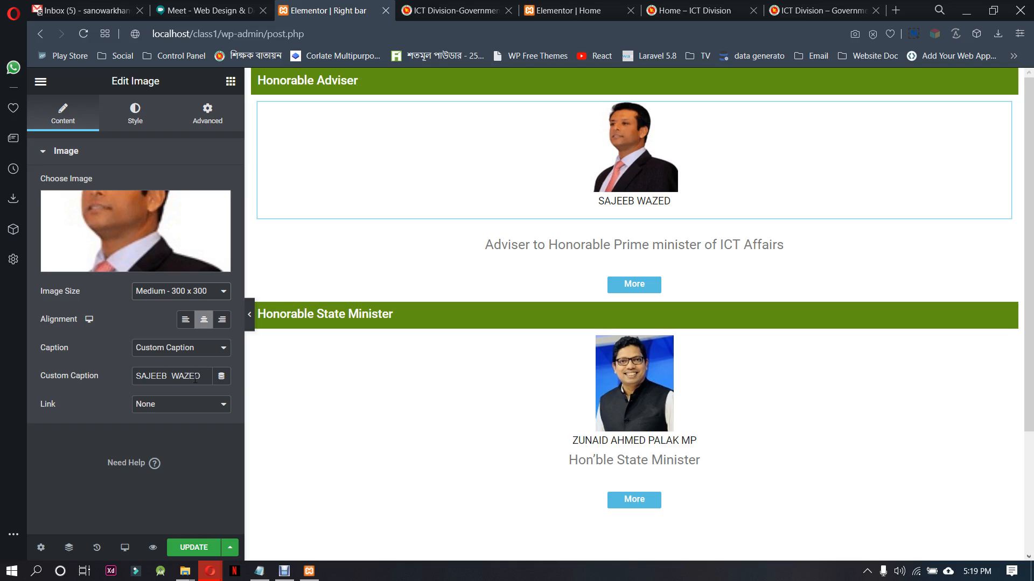
left_click(135, 113)
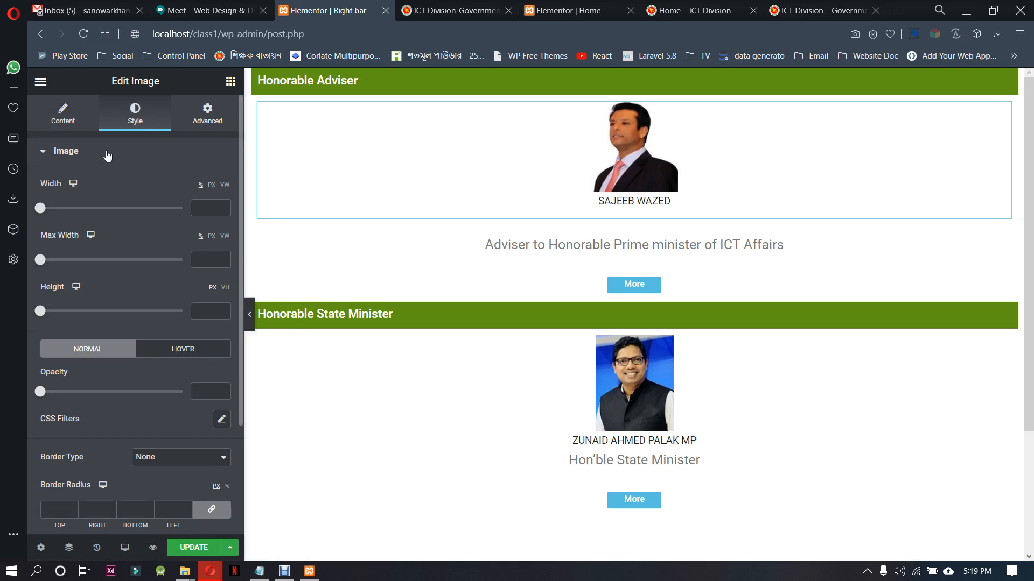
left_click_drag(44, 210, 61, 212)
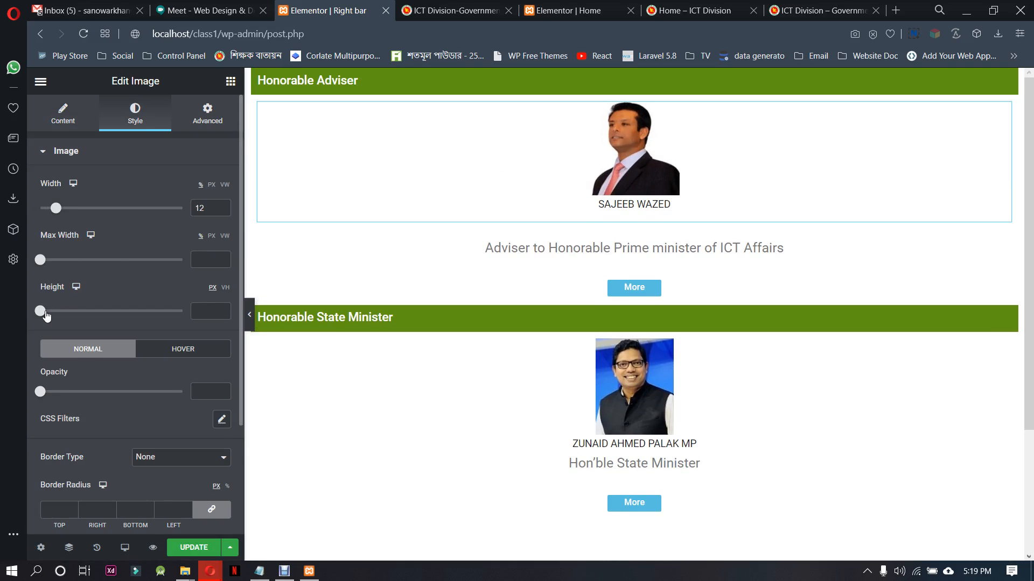
mouse_move(45, 313)
left_mouse_down()
mouse_move(84, 312)
mouse_move(41, 312)
left_mouse_up()
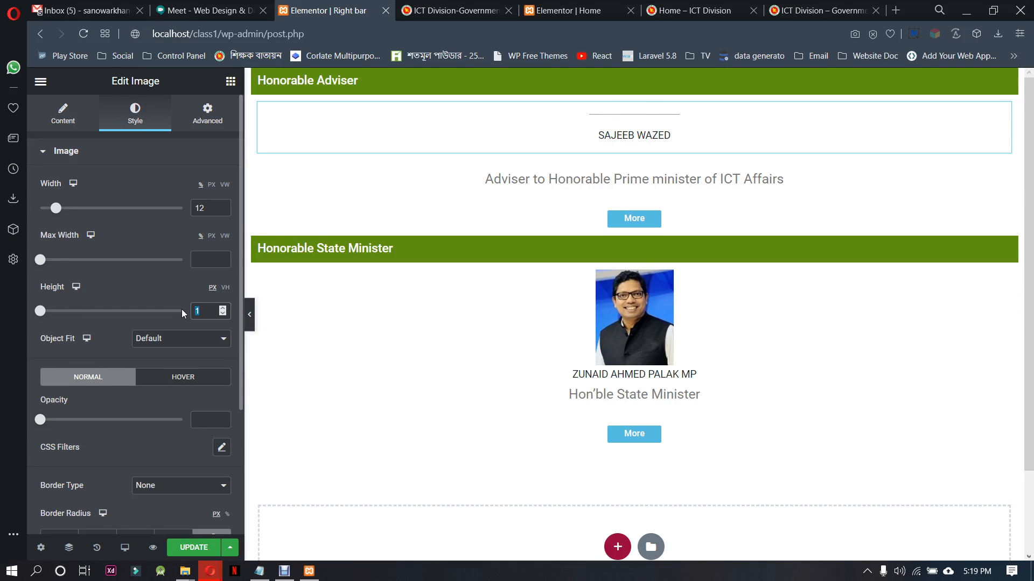
key("BackSpace")
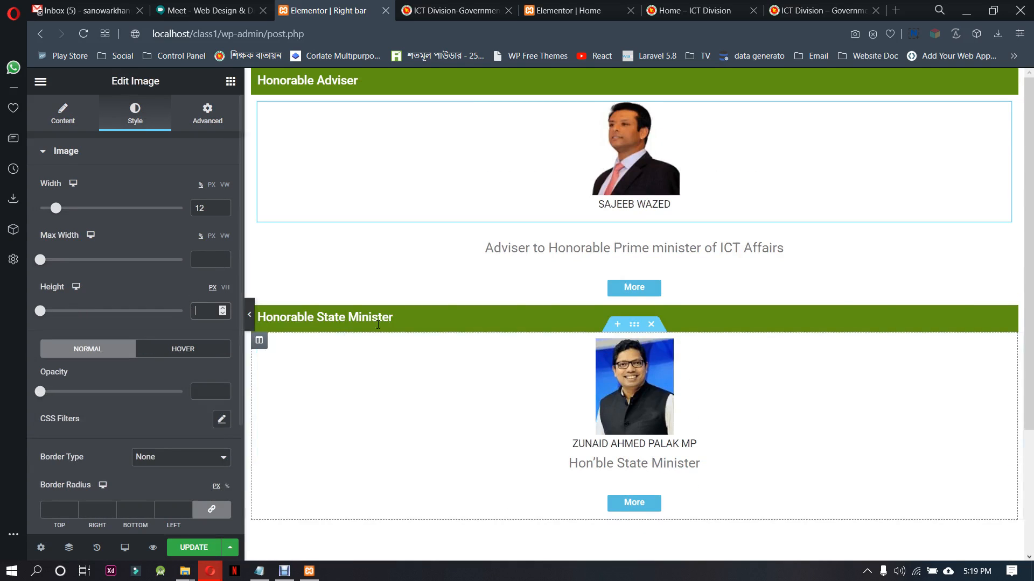
Cut the text "Adviser to Honorable Prime minister of ICT Affairs" out of the adviser block's text widget
scroll(183, 428, "down", 2)
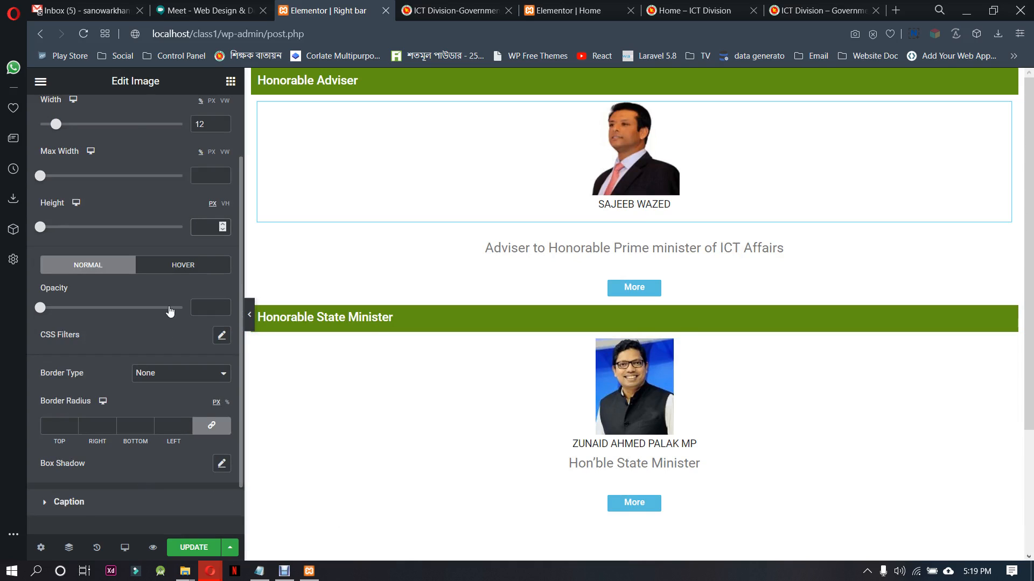
left_click(85, 511)
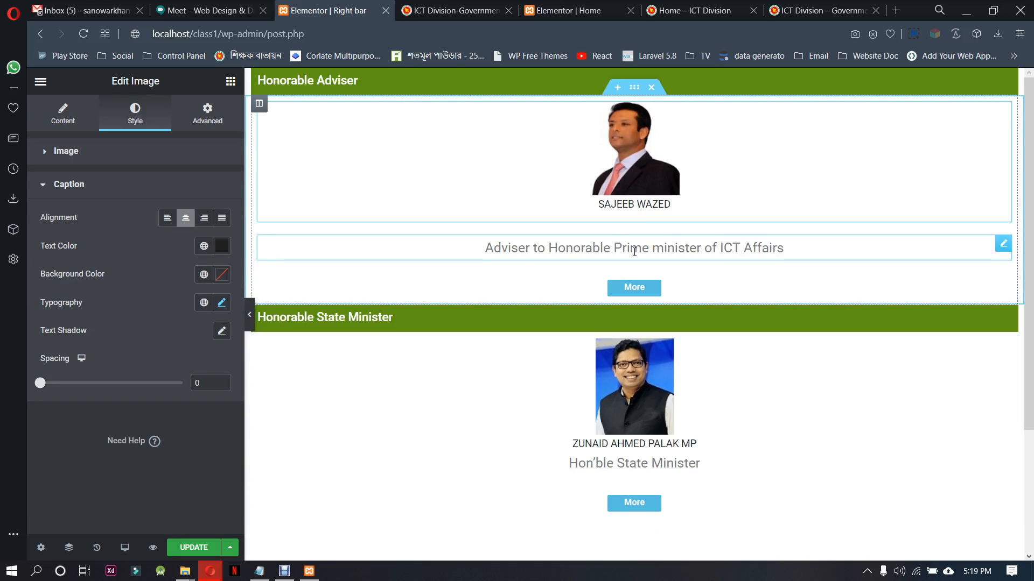
left_click(1003, 243)
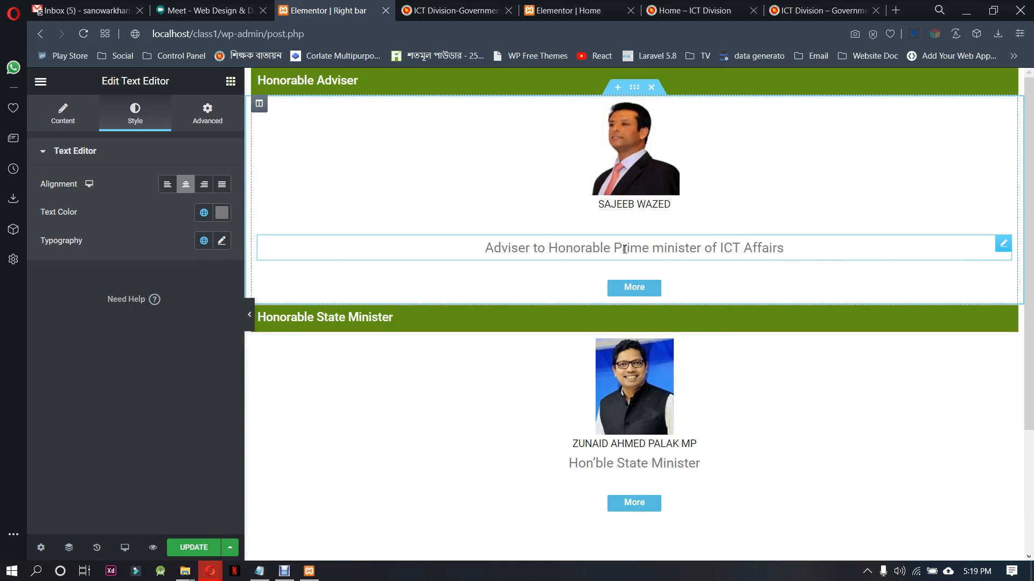
left_click(62, 113)
left_click_drag(150, 260, 28, 246)
key("ctrl+c")
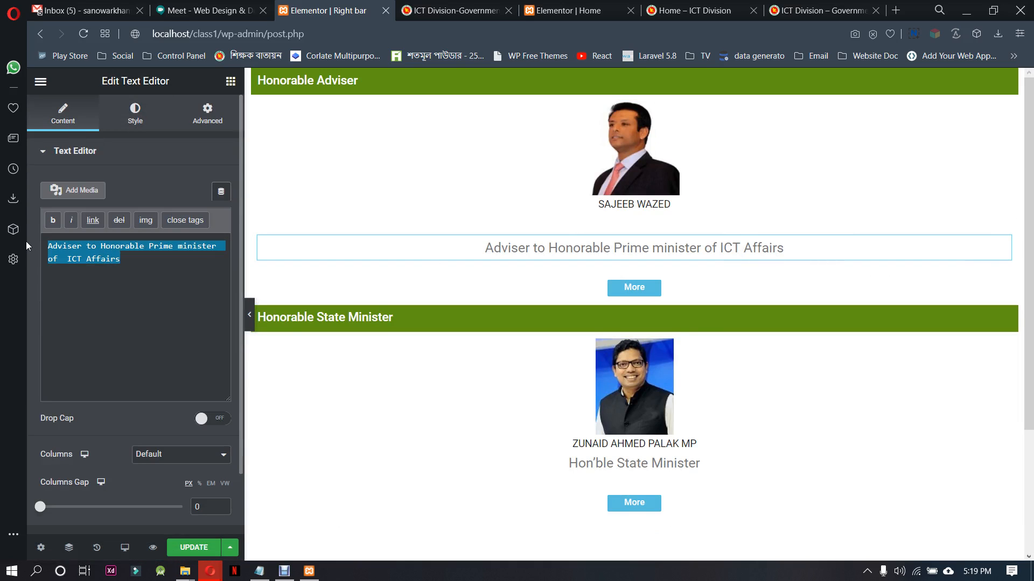
key("BackSpace")
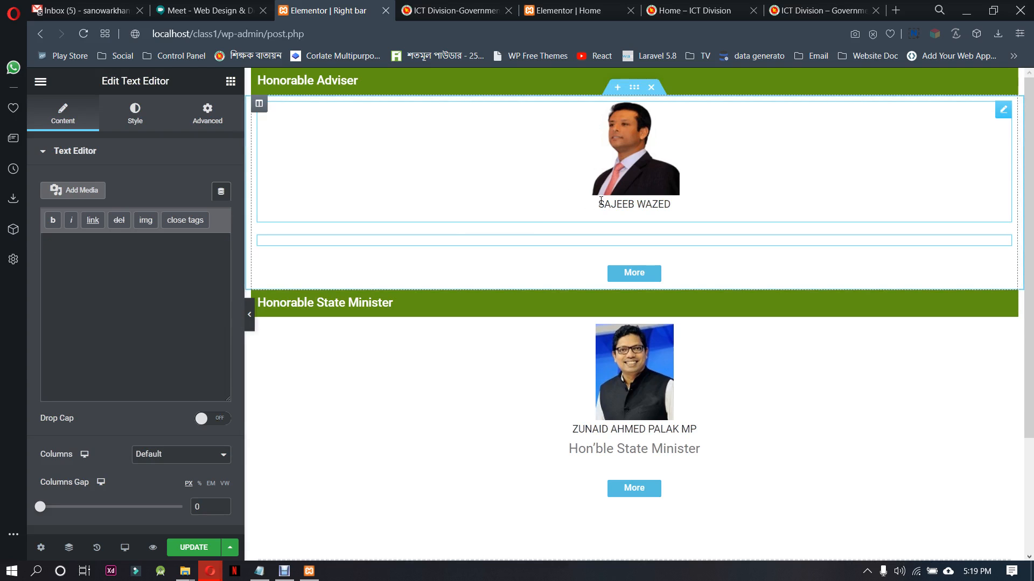
Append "<br>" and the cut adviser description to the adviser photo's custom caption, and delete the emptied text widget
left_click(569, 192)
left_click(76, 124)
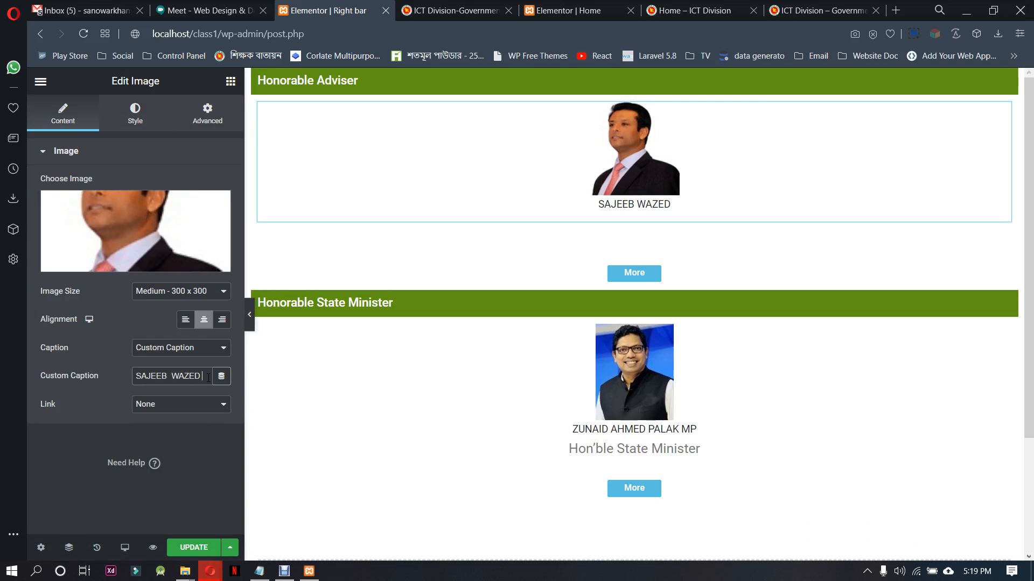
type("<br>")
key("ctrl+v")
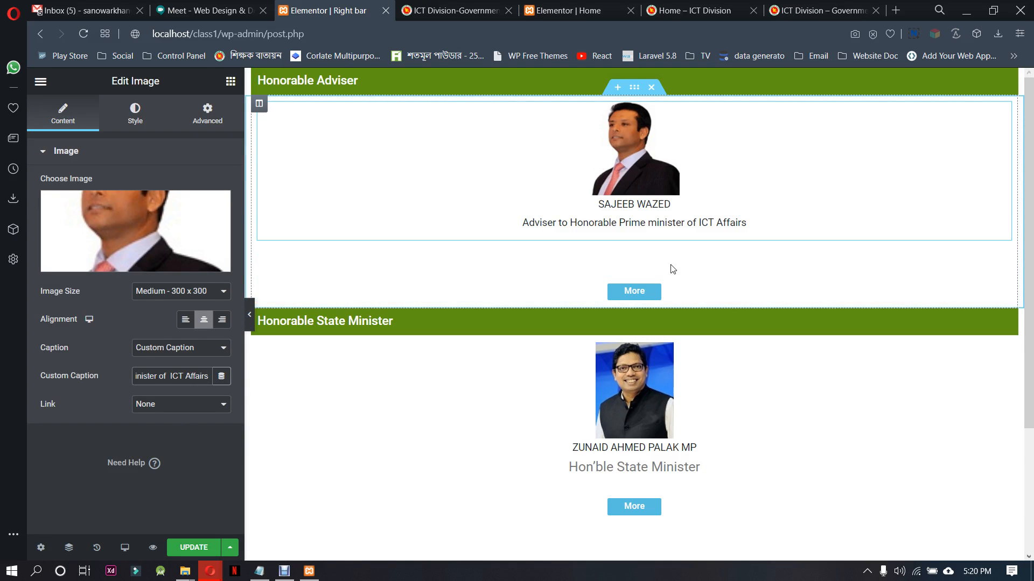
right_click(722, 264)
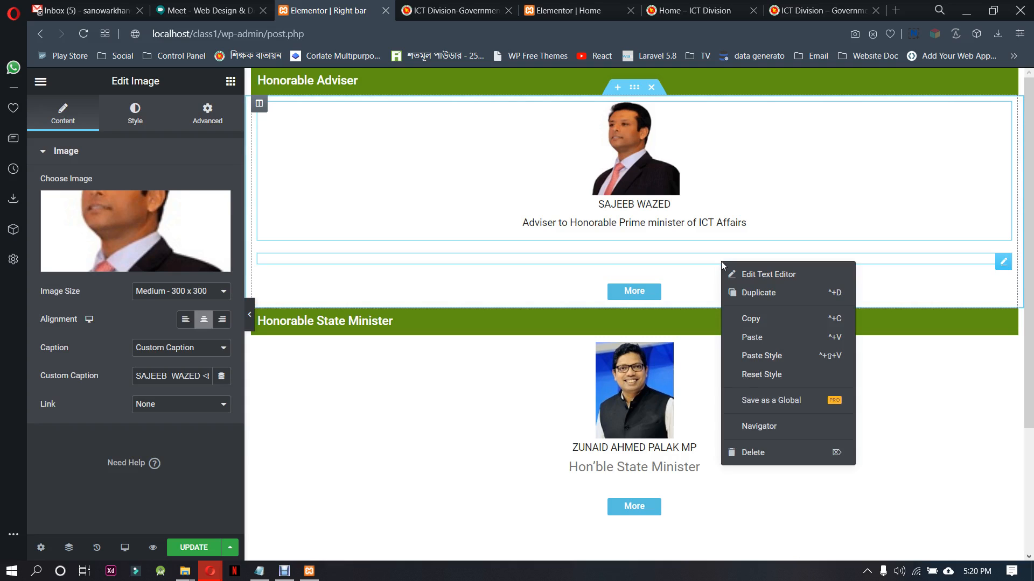
left_click(753, 451)
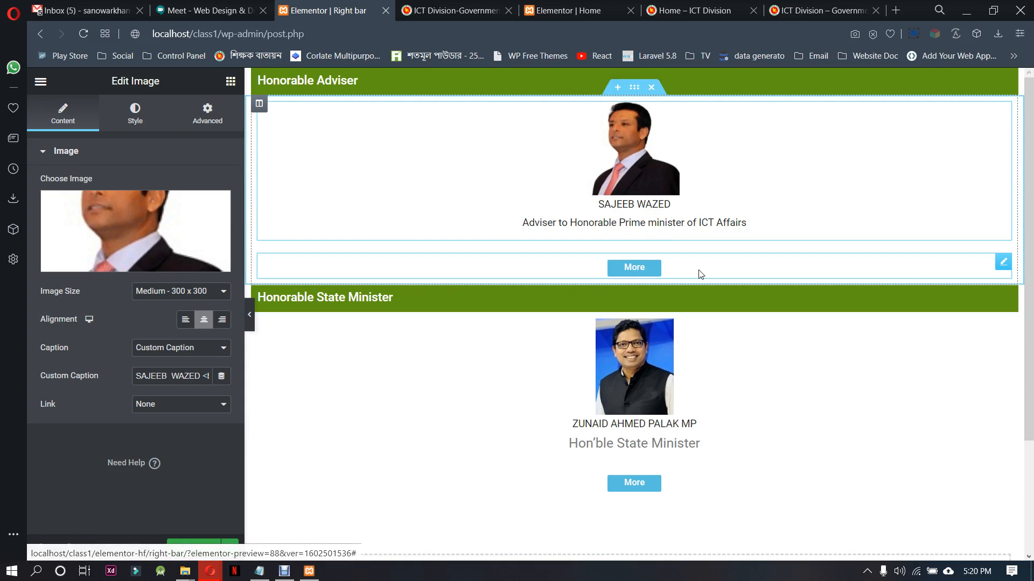
Set the adviser content section's columns gap to No Gap and its vertical alignment to Top
left_click_drag(1003, 263, 999, 242)
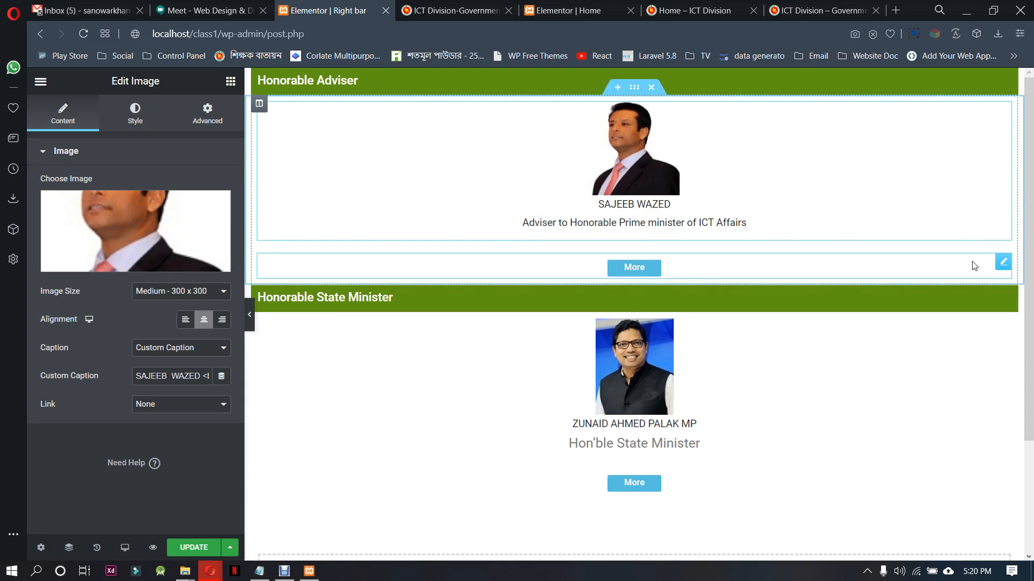
left_click(1003, 262)
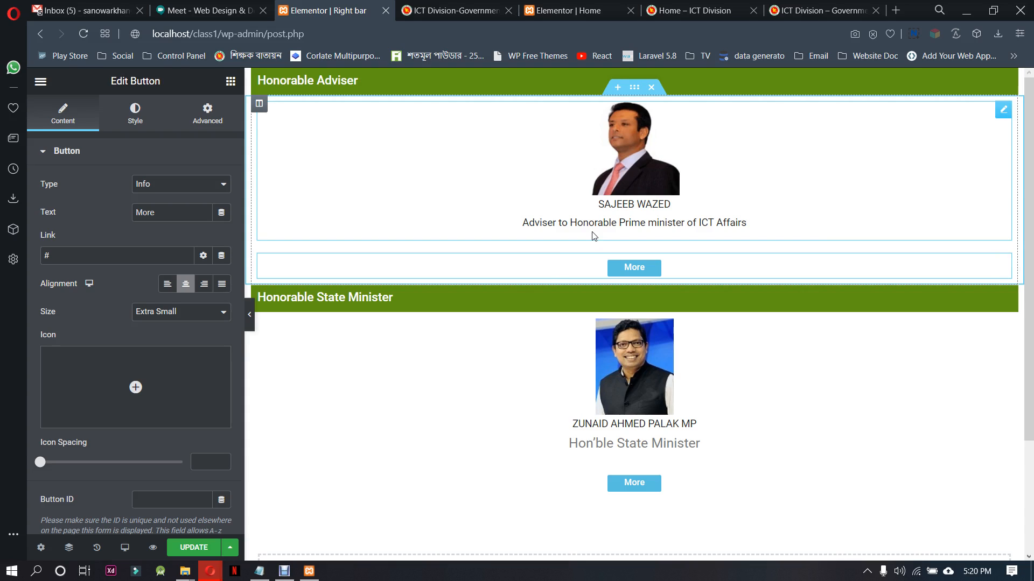
left_click(634, 87)
left_click(168, 243)
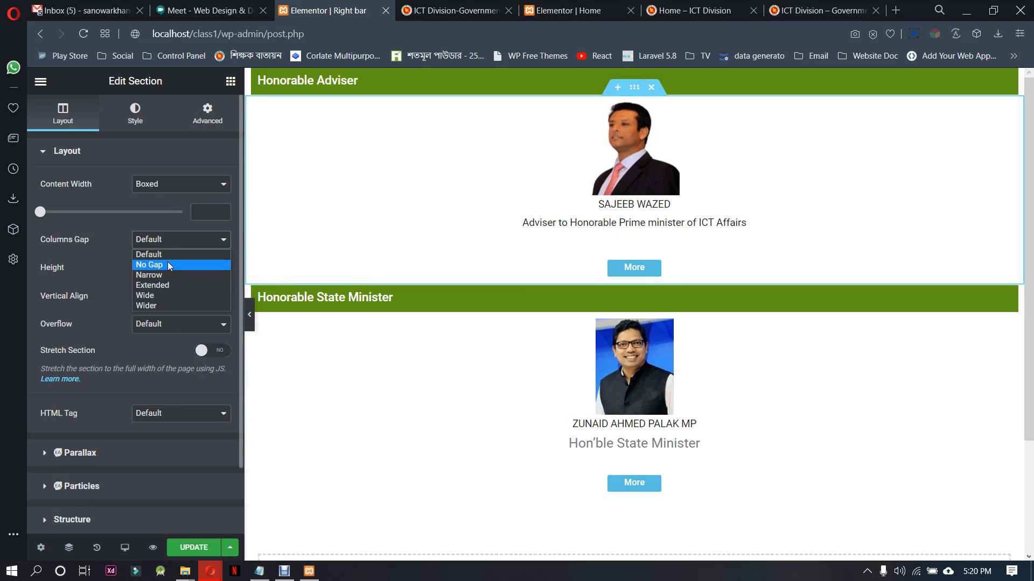
left_click(167, 266)
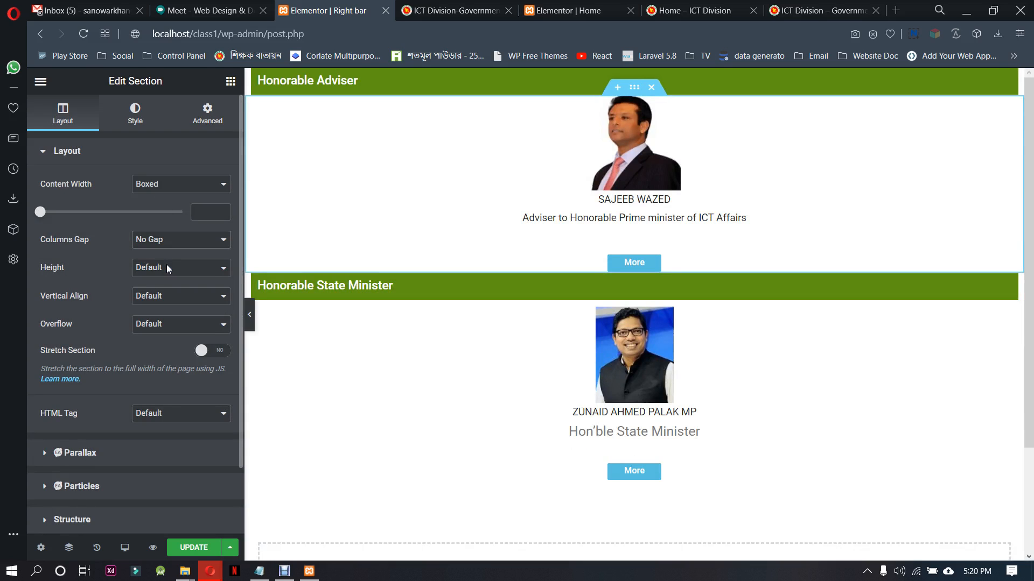
left_click(170, 297)
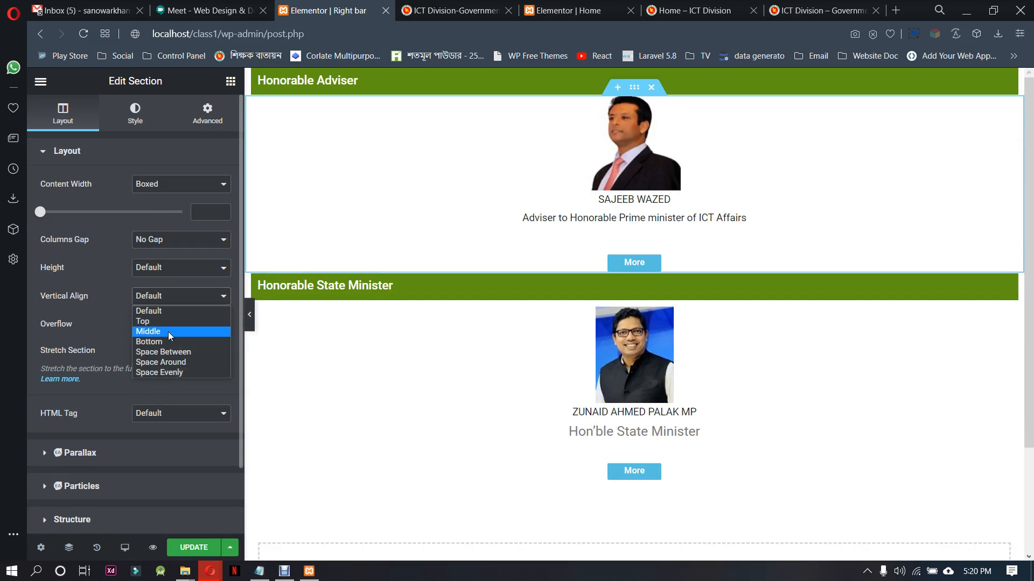
left_click(163, 324)
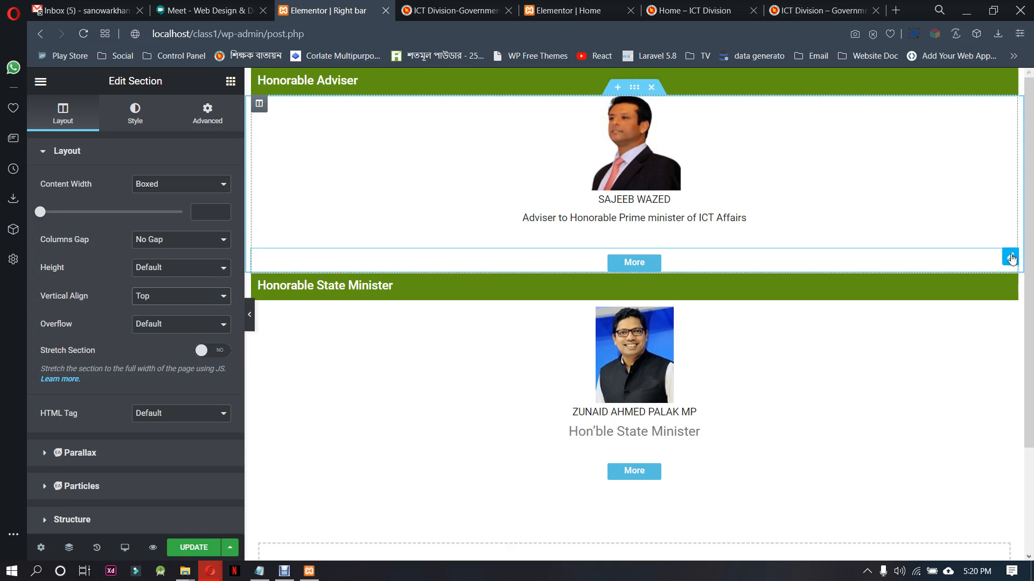
Unlink the margins of the adviser block's More button and set its top margin to -37 px
left_click(1009, 258)
left_click(208, 114)
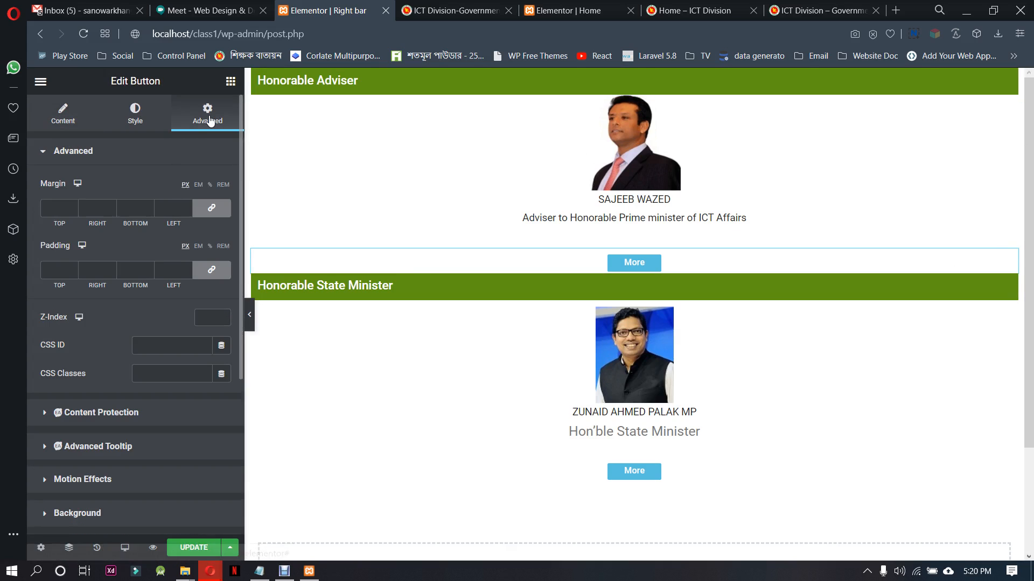
left_click(211, 208)
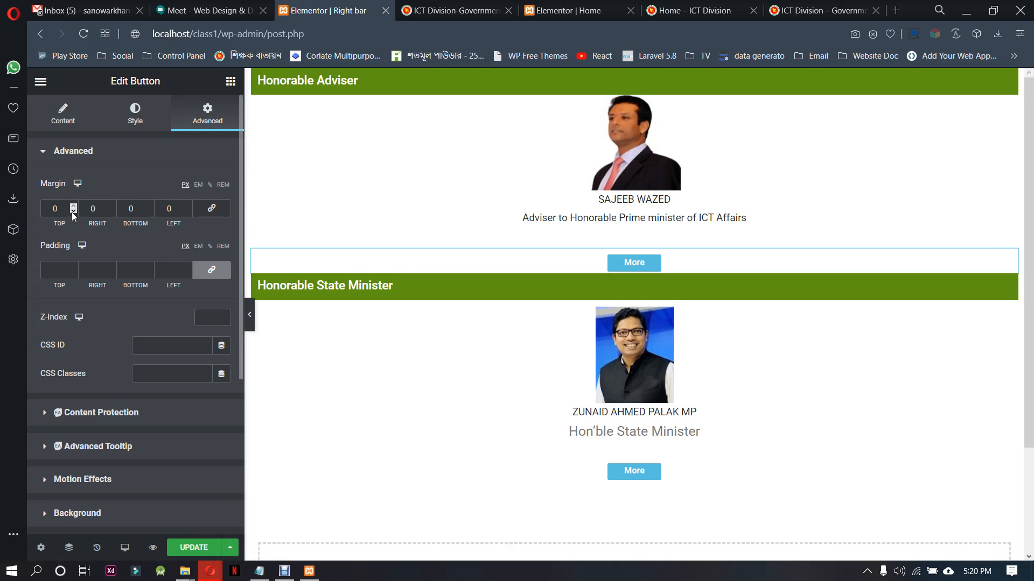
left_click_drag(72, 212, 72, 212)
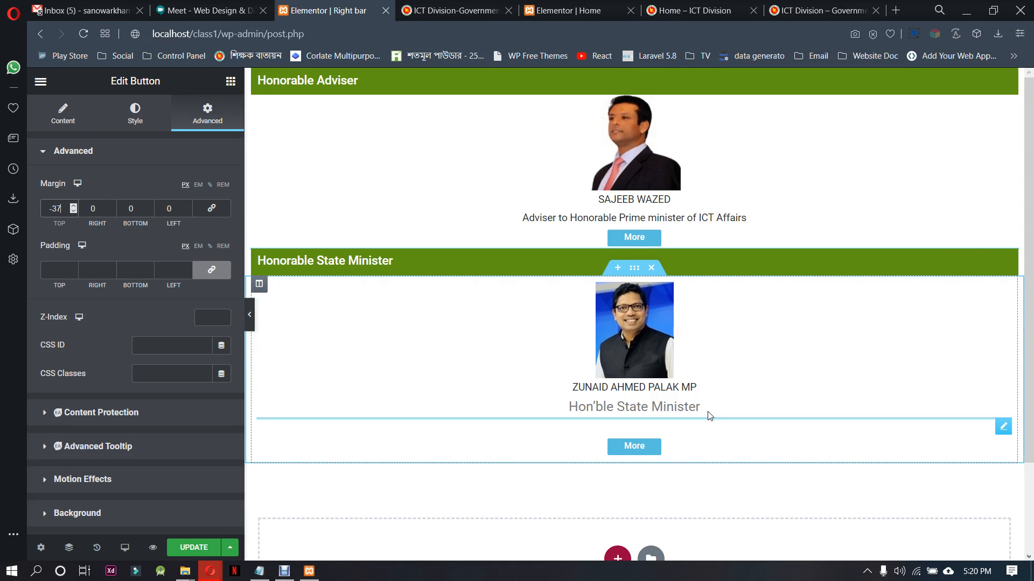
Cut the text "Hon'ble State Minister" out of the text widget in the Honorable State Minister block
left_click(1008, 292)
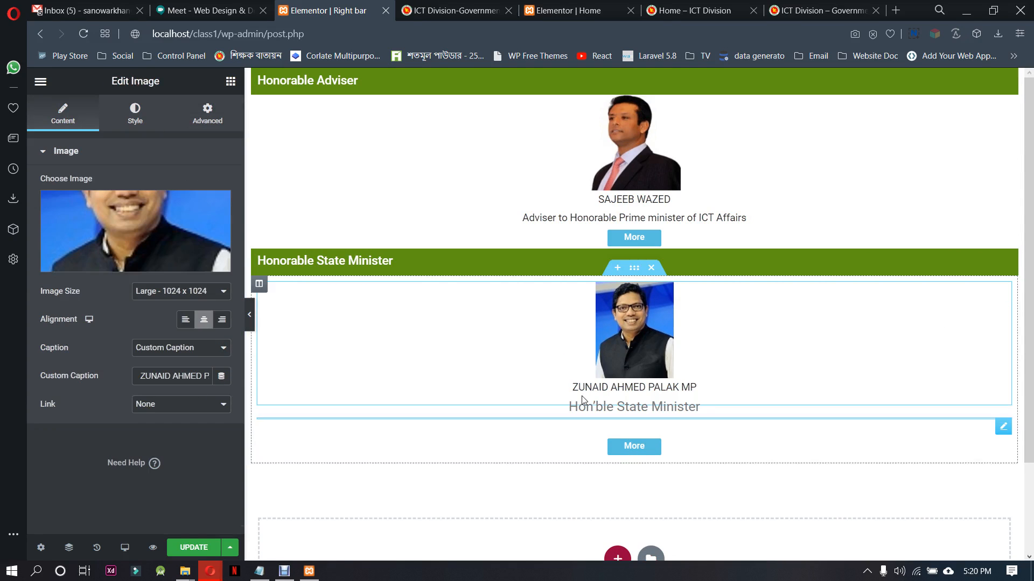
left_click(664, 411)
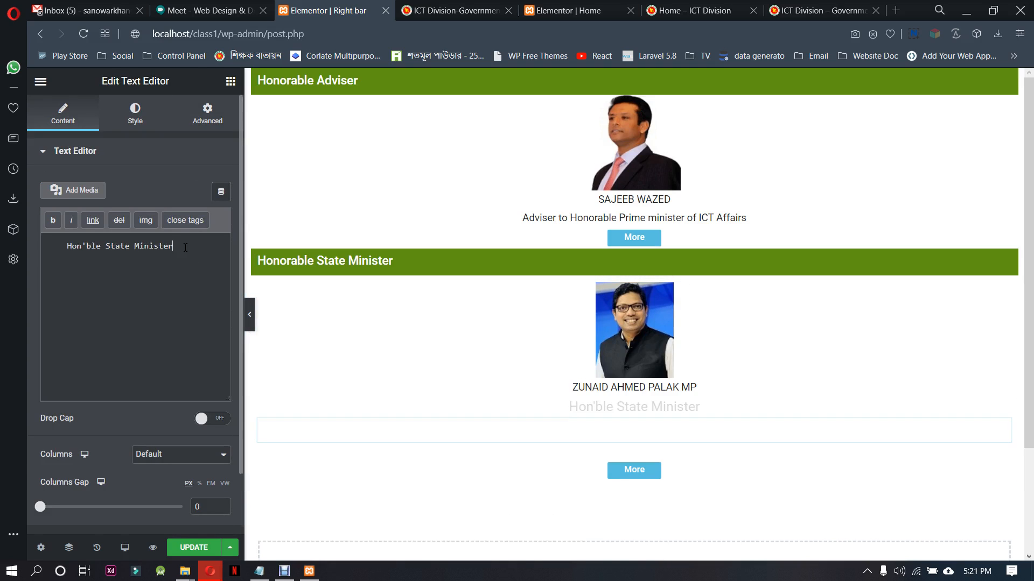
left_click_drag(174, 246, 10, 250)
key("ctrl+c")
key("BackSpace")
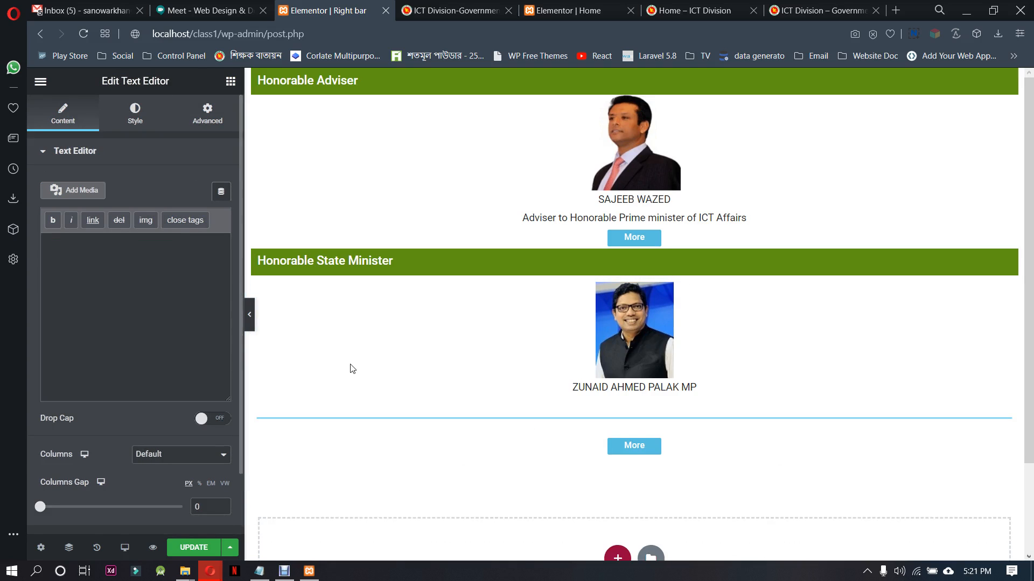
Find the emptied Text Editor widget of the Honorable State Minister block in the Navigator and delete it
left_click(703, 374)
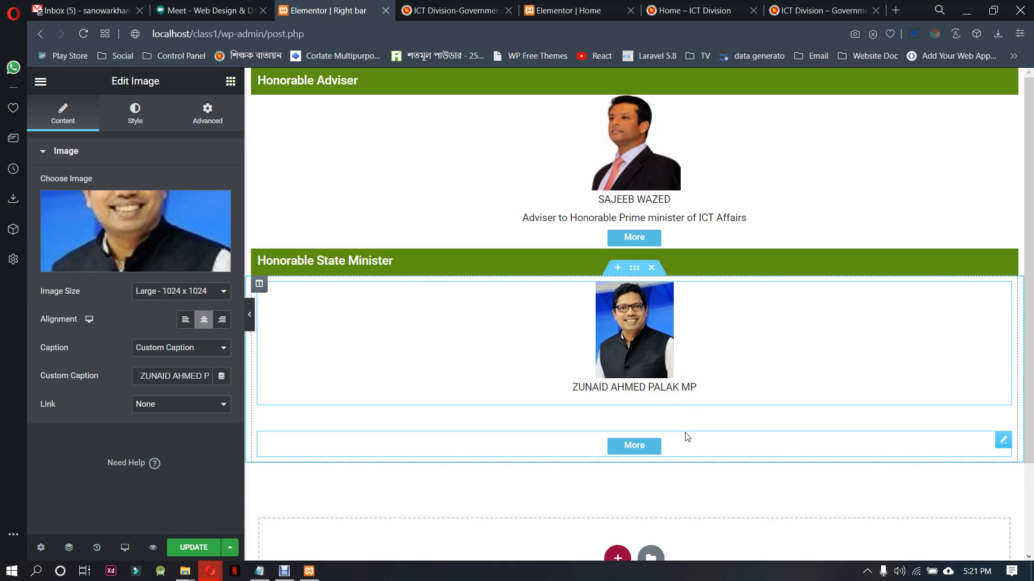
left_click(69, 547)
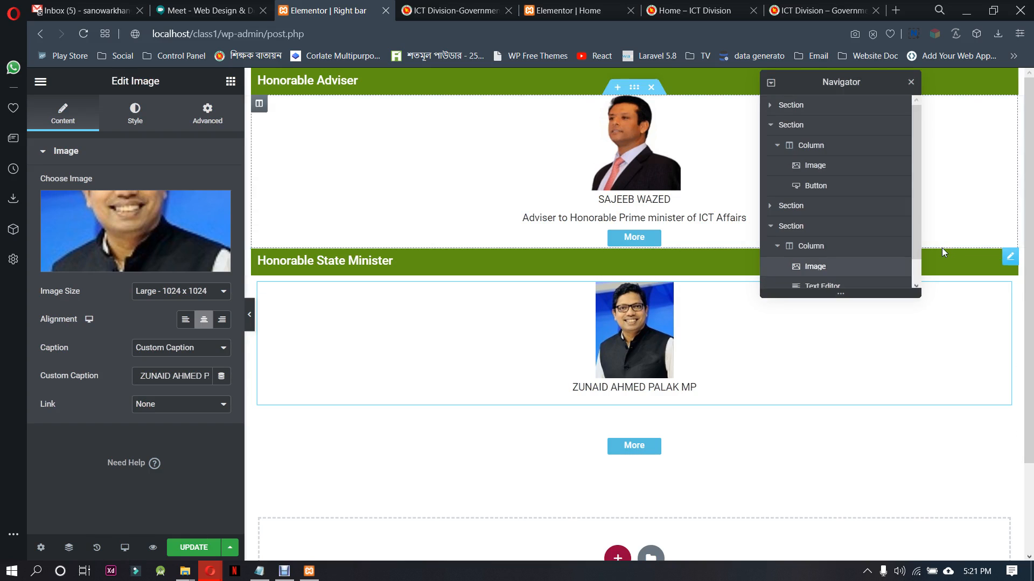
scroll(849, 263, "down", 1)
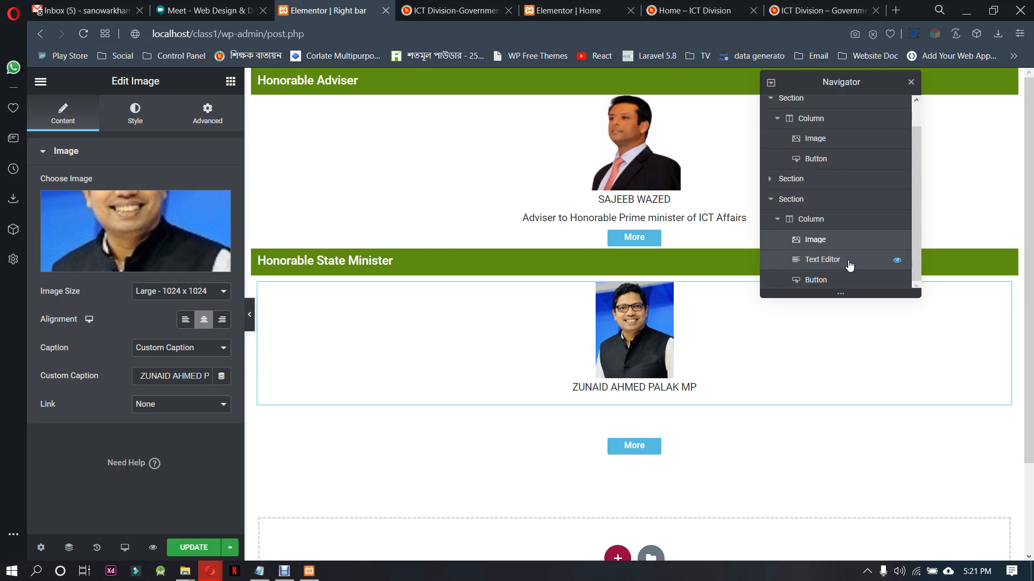
left_click(848, 261)
right_click(849, 264)
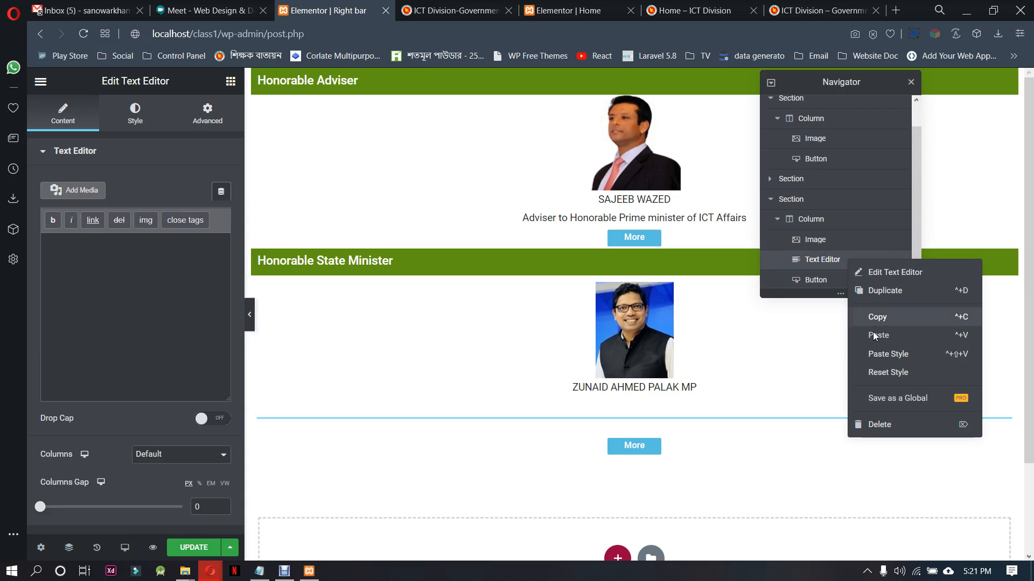
left_click(883, 425)
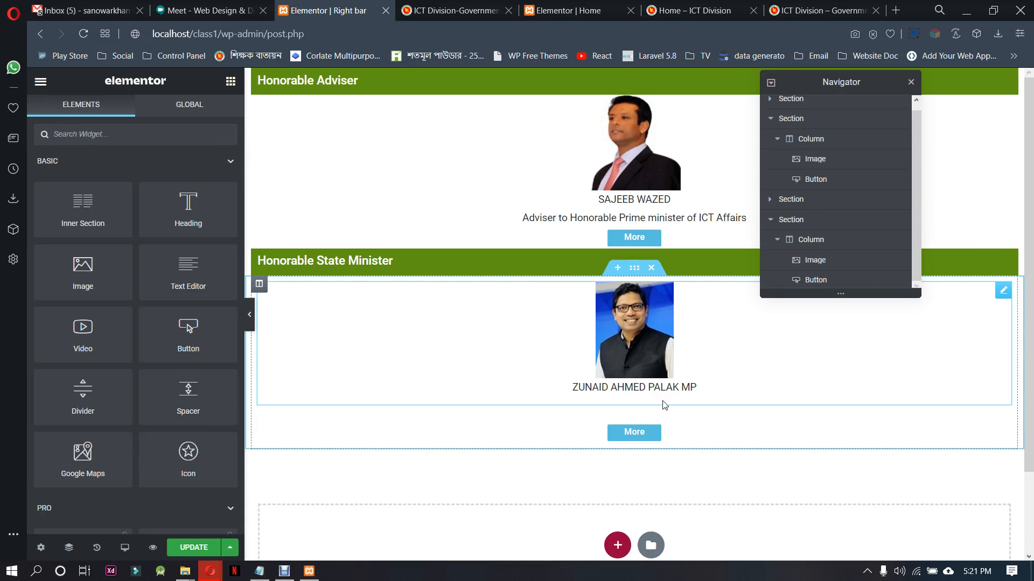
Append "<br>" and the cut text "Hon'ble State Minister" to the state minister photo's custom caption
left_click(663, 391)
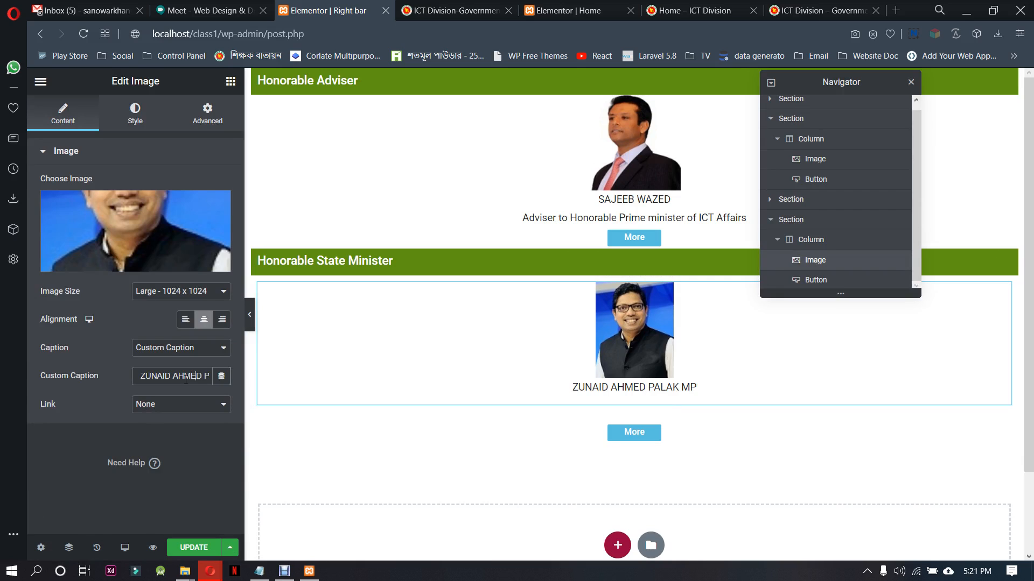
key("Right")
key("Right")
key("Right")
key("Right")
key("Right")
key("Right")
key("Right")
key("Right")
key("Right")
key("Right")
key("Right")
type("<br>")
key("ctrl+v")
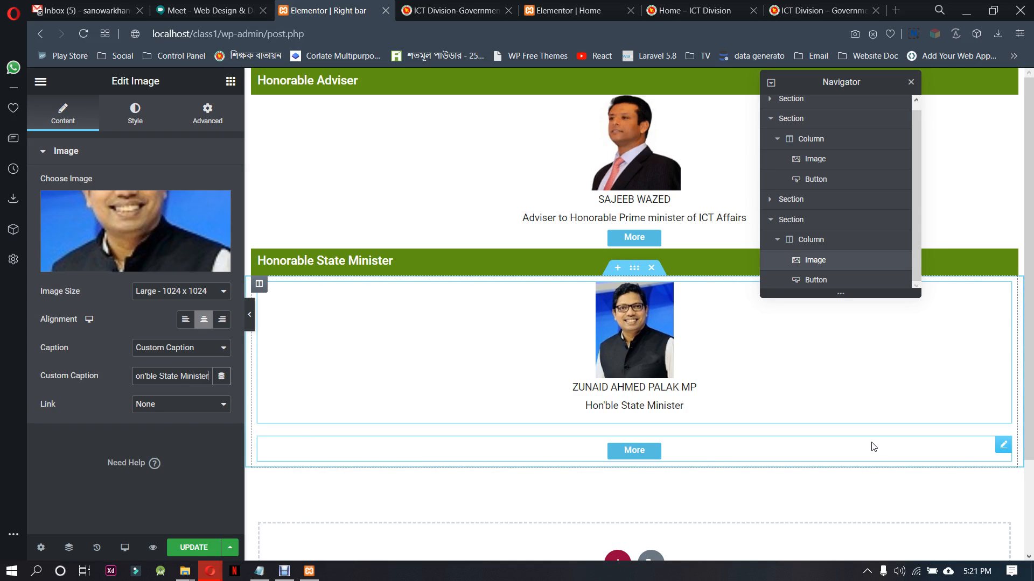
Set the columns gap of the state minister content section to No Gap
left_click(1003, 445)
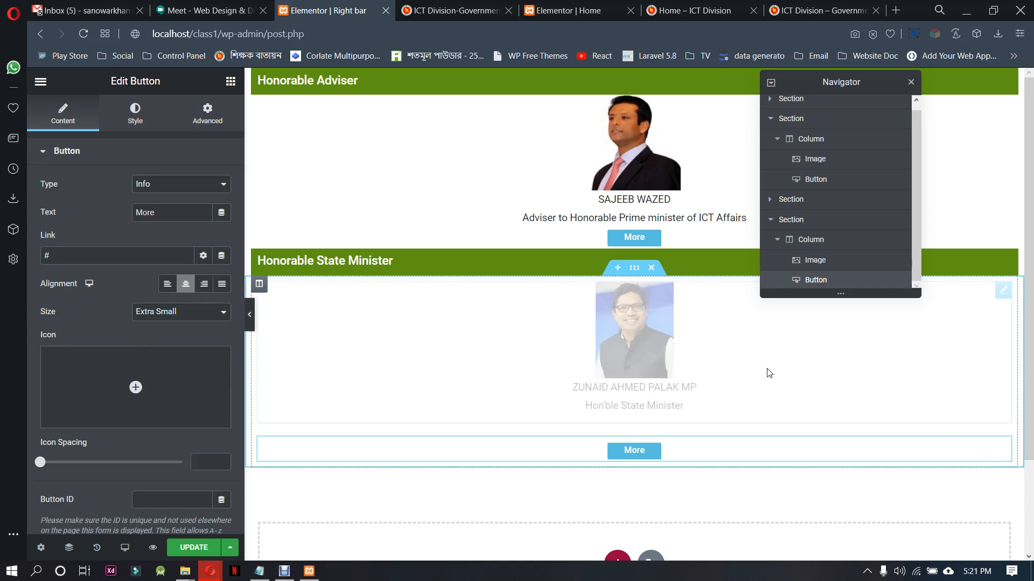
left_click(634, 268)
left_click(159, 243)
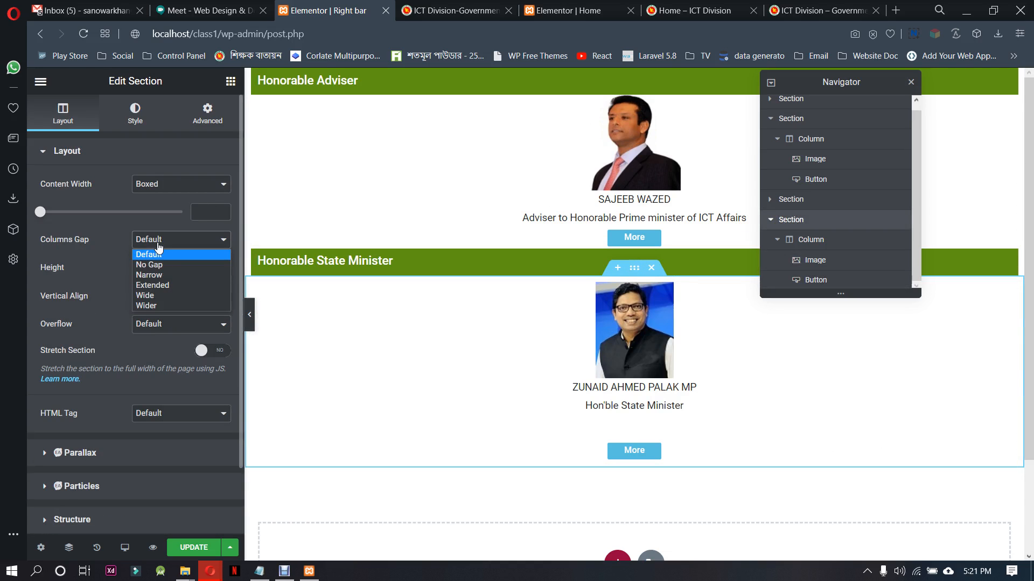
left_click(150, 265)
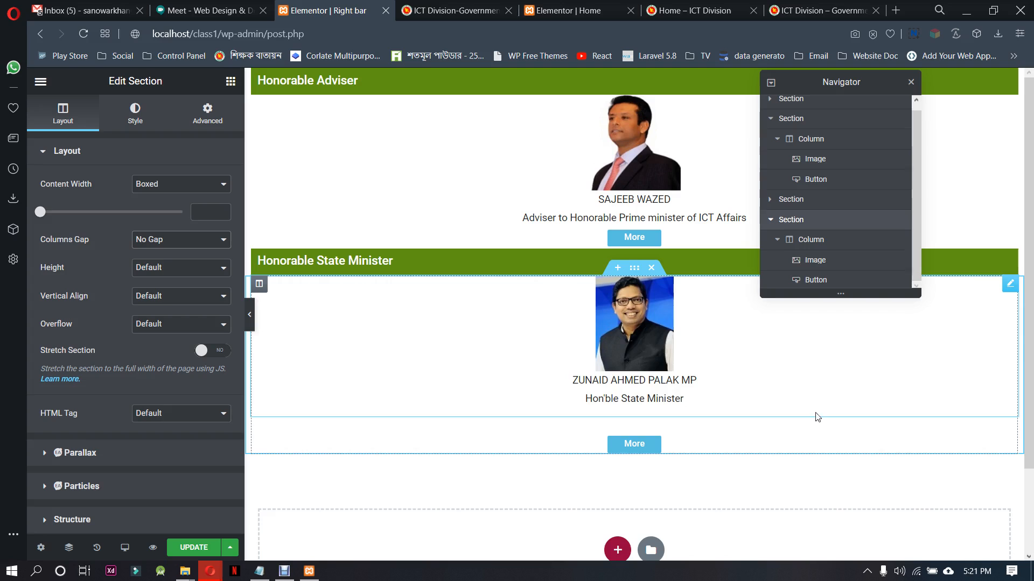
Unlink the margins of the state minister block's More button, set its top margin to -37 px, and close the Navigator
left_click(1011, 439)
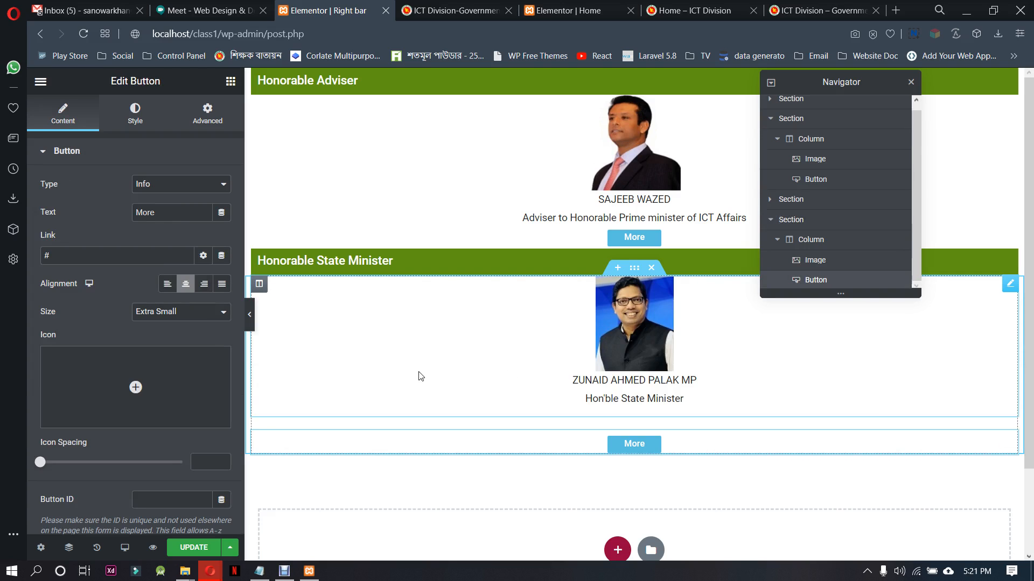
left_click(207, 114)
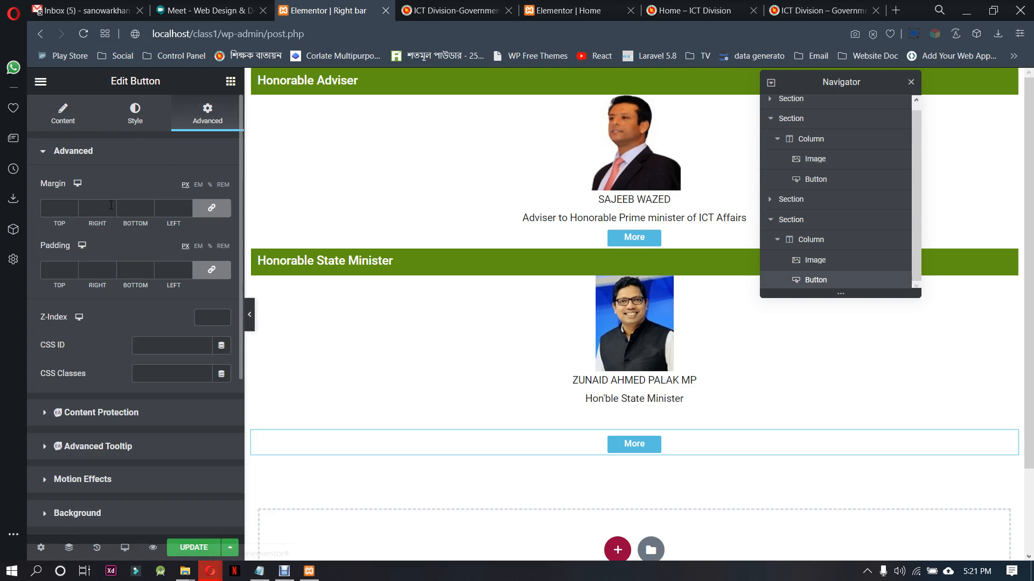
left_click(211, 209)
left_click_drag(73, 208, 73, 209)
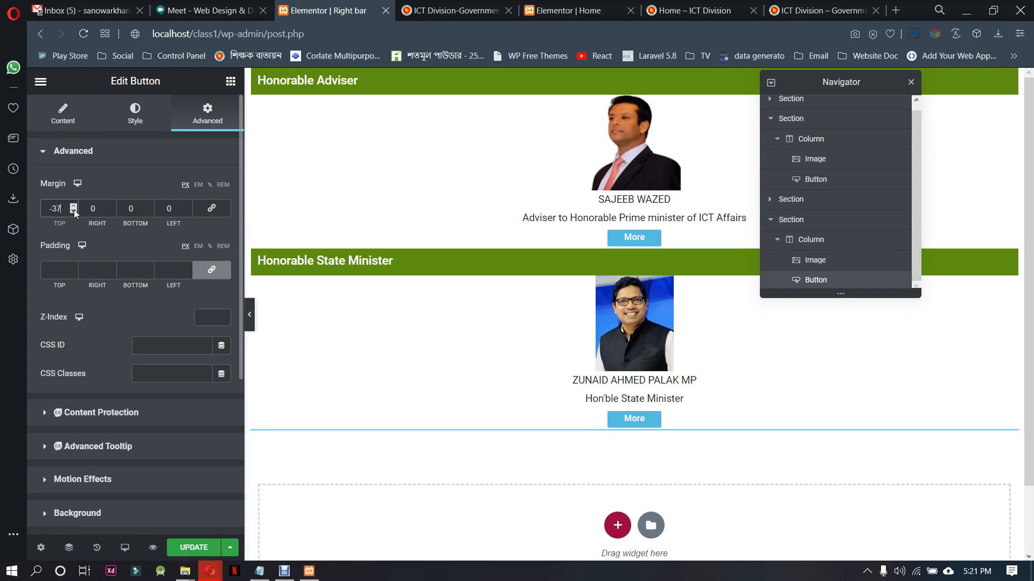
left_click(910, 82)
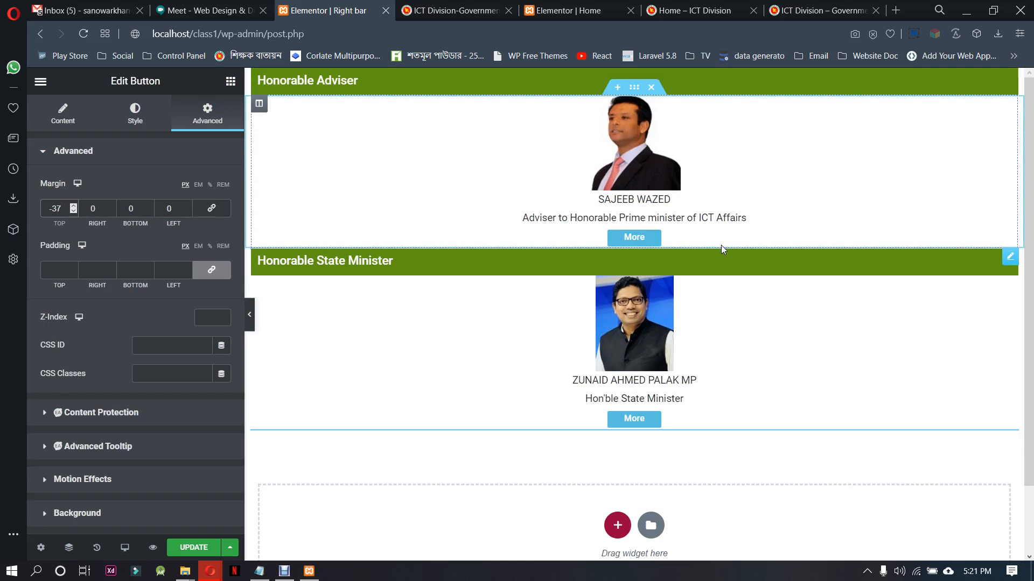
Copy the Honorable State Minister heading section and paste it at the end of the template
right_click(637, 248)
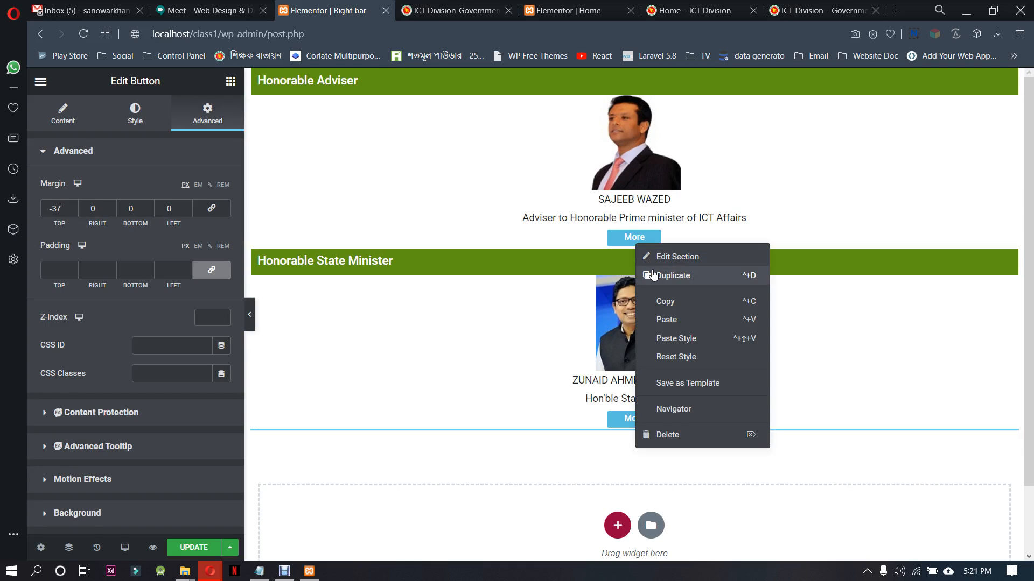
left_click(660, 301)
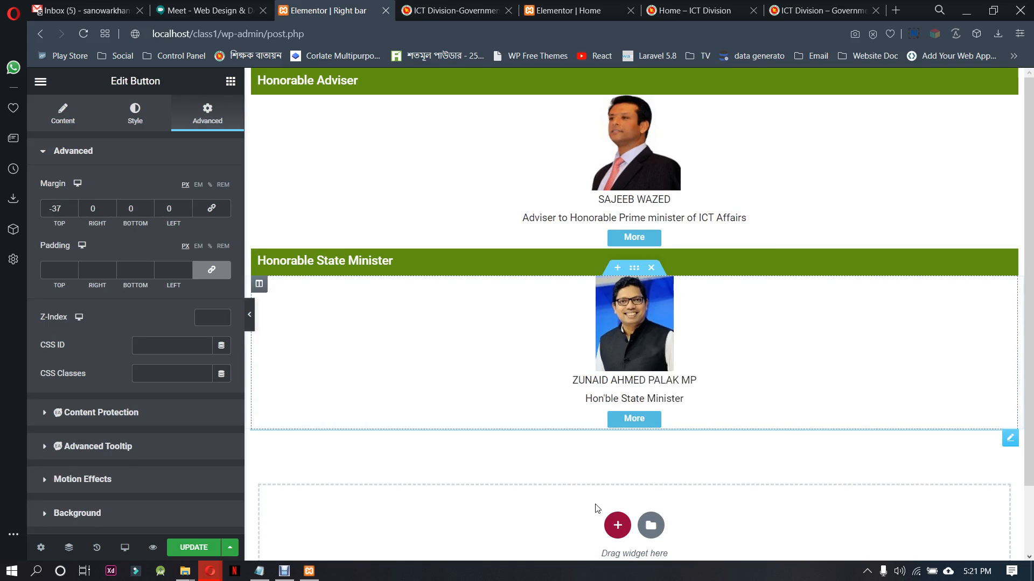
right_click(620, 538)
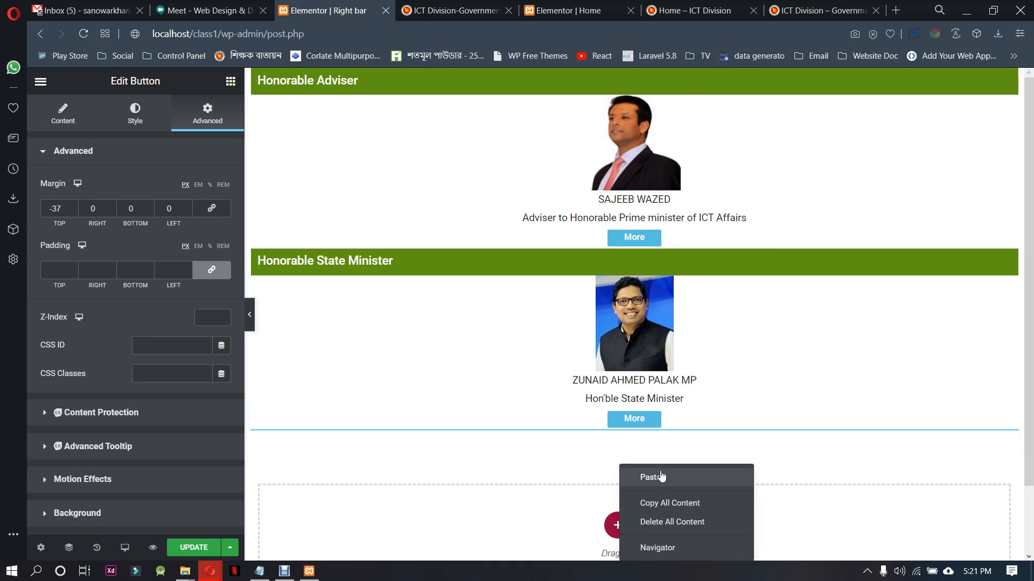
left_click(626, 476)
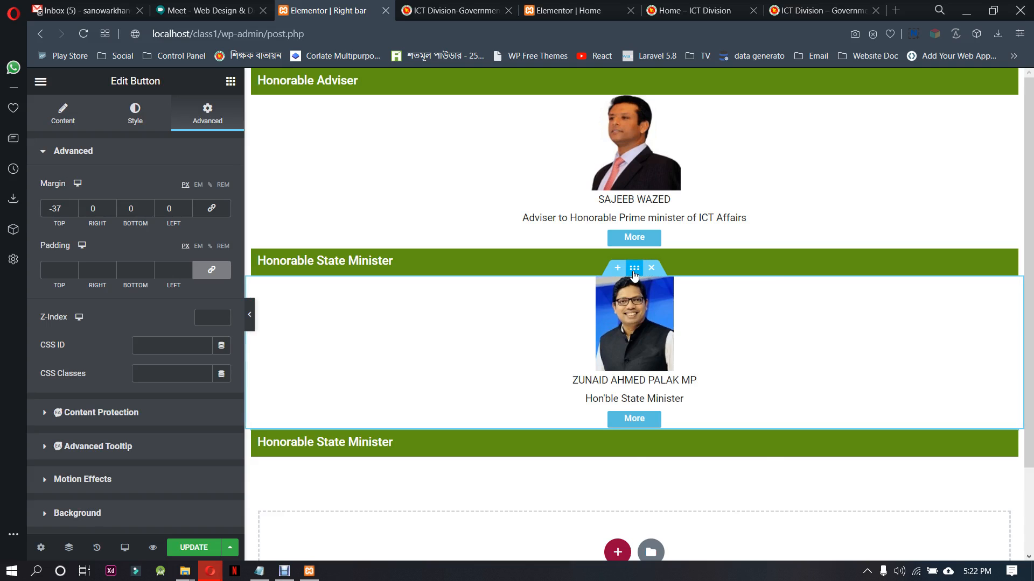
Copy the state minister content section with photo, caption and More button and paste it under the new heading section at the end
right_click(634, 268)
left_click(660, 329)
scroll(614, 458, "down", 2)
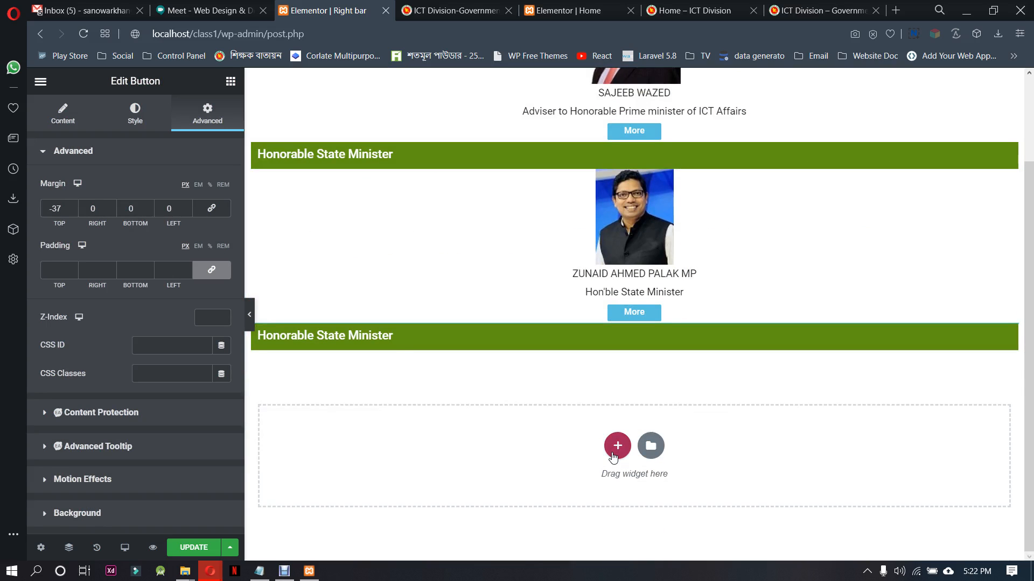
right_click(613, 456)
left_click(628, 467)
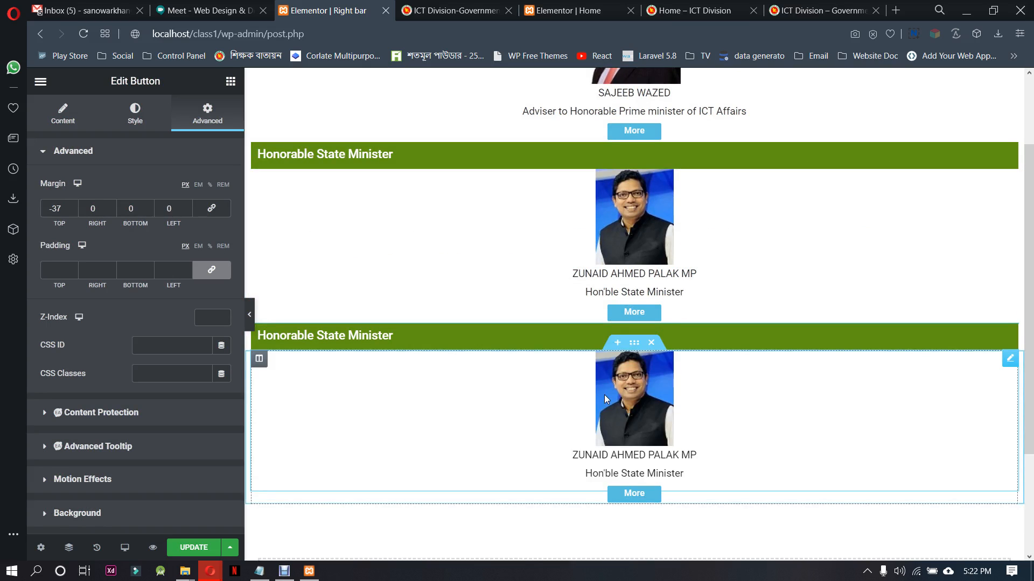
Replace the photo in the pasted content section with the media library portrait of the man in the blue suit and set its width to 11%
left_click(638, 414)
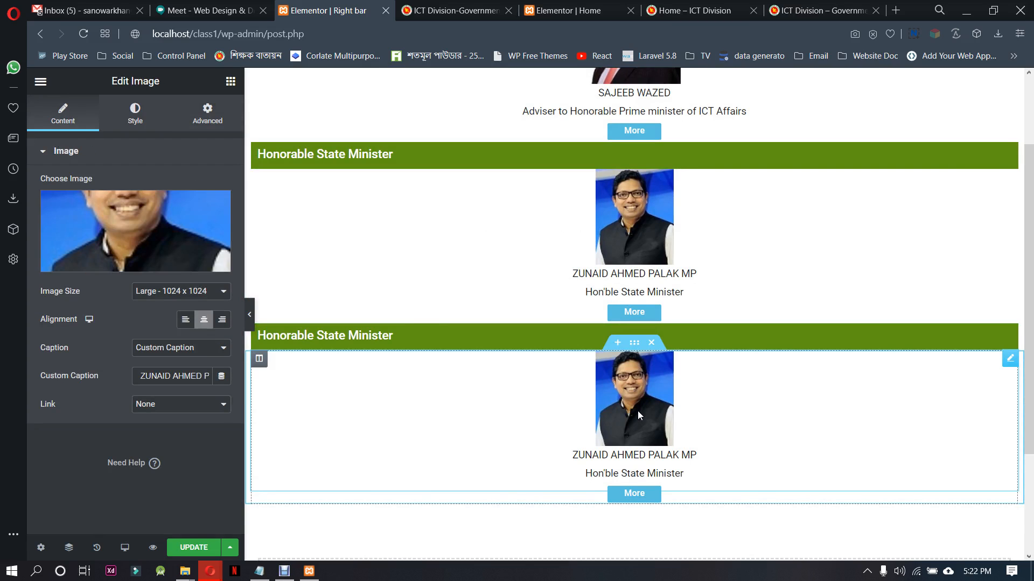
left_click(165, 237)
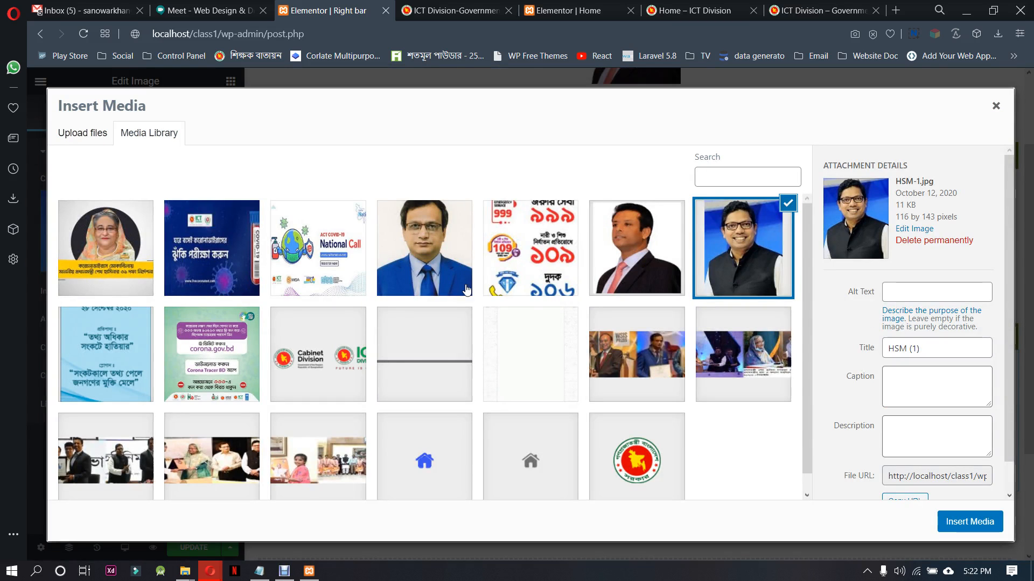
left_click(459, 263)
left_click(942, 517)
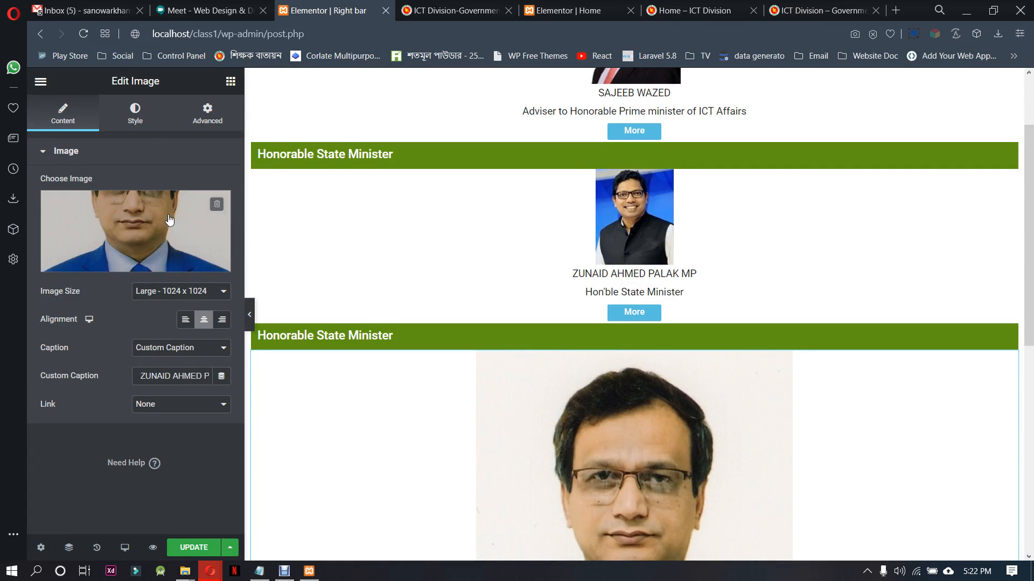
left_click(135, 116)
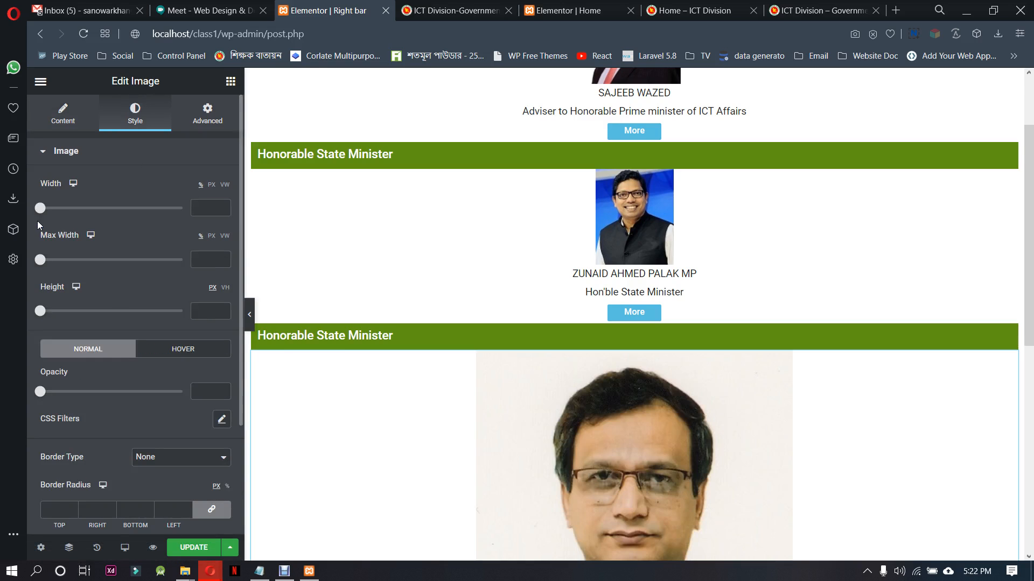
mouse_move(46, 210)
left_mouse_down()
mouse_move(72, 208)
mouse_move(57, 213)
left_mouse_up()
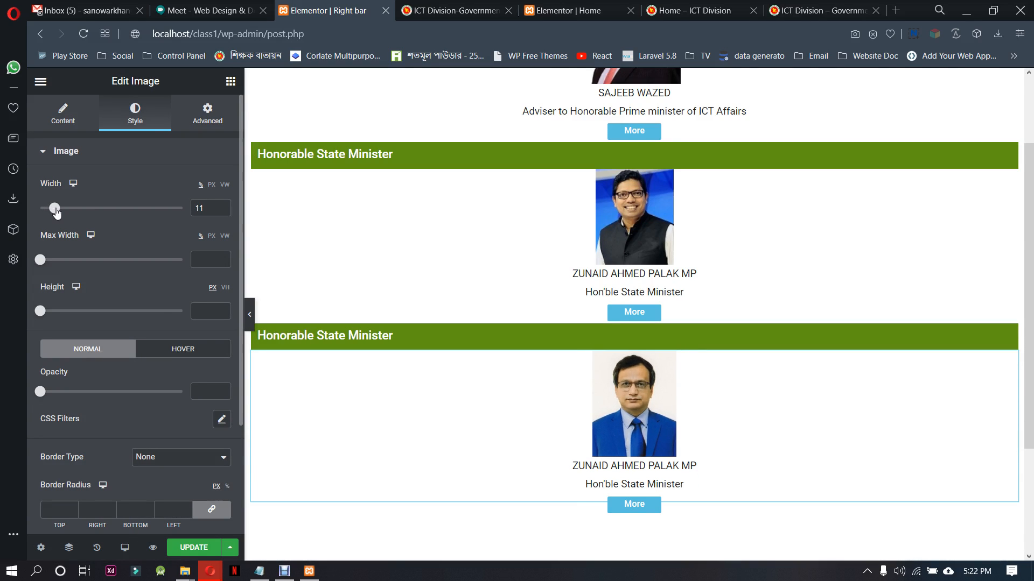
left_click(73, 124)
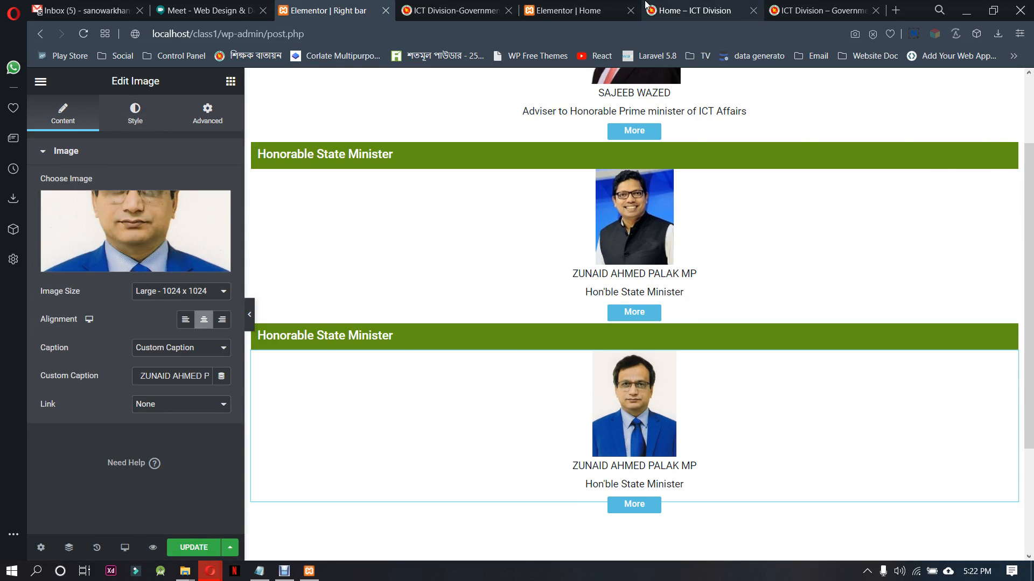
Copy "Senior Secretary" from the heading on ictd.gov.bd and set it as the title of the last heading in the Right bar template
left_click(454, 10)
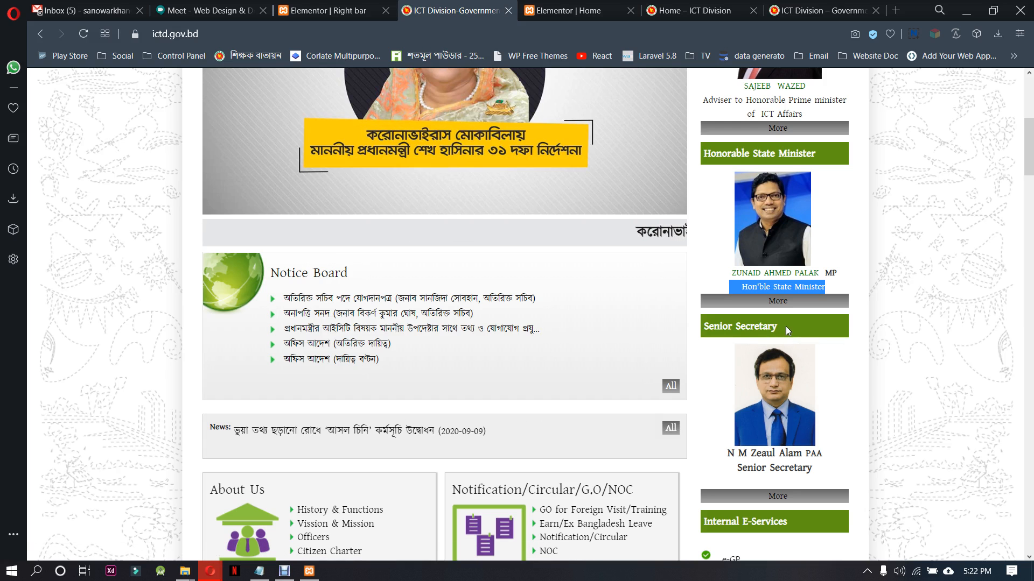
left_click_drag(786, 326, 702, 321)
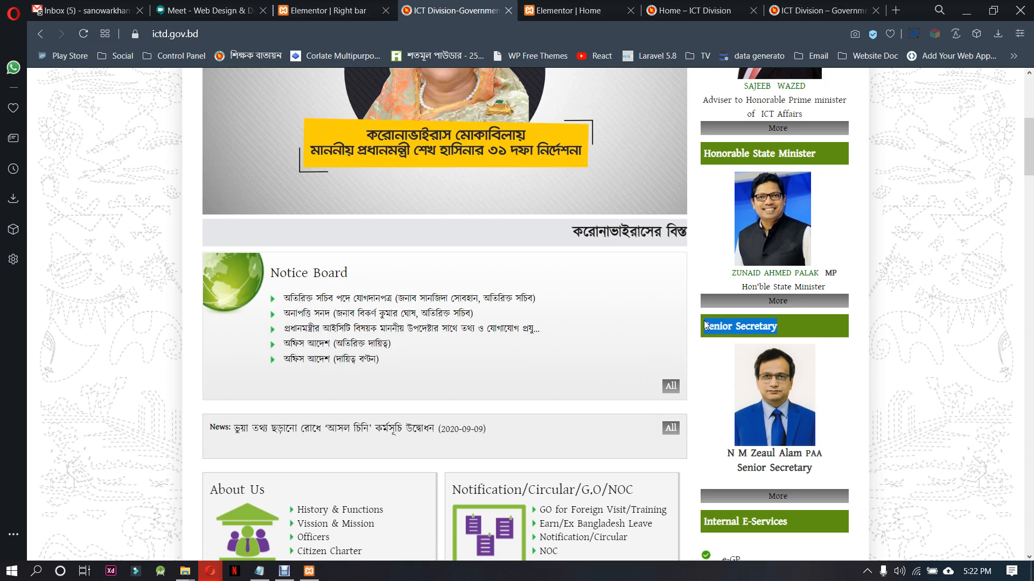
left_click(323, 11)
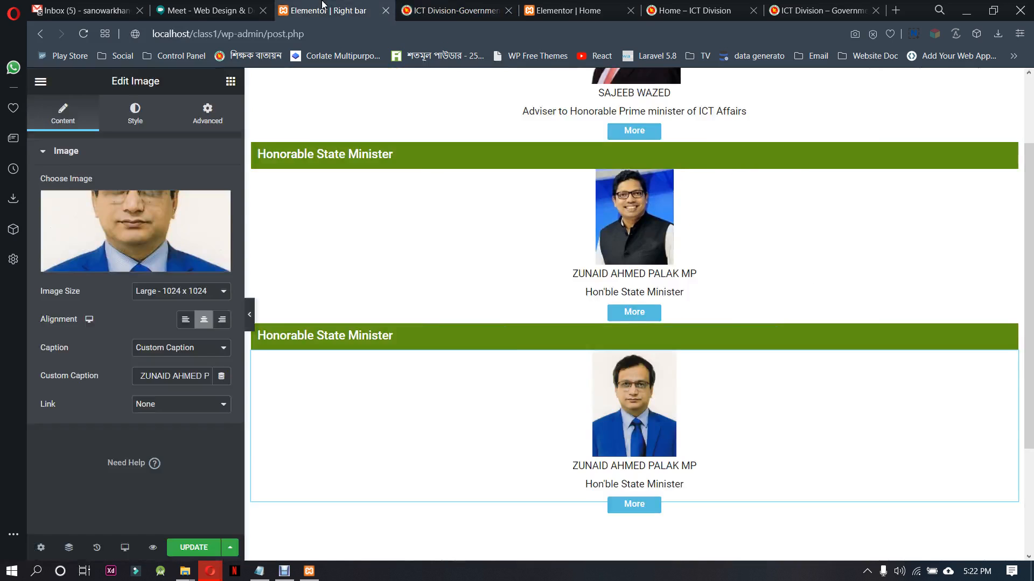
left_click(541, 336)
left_click_drag(134, 198, 42, 194)
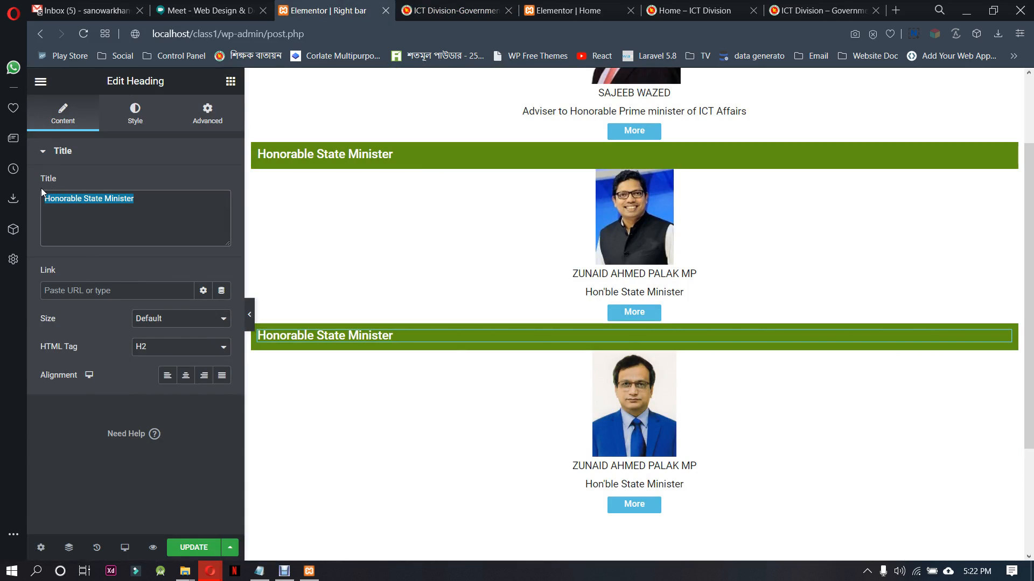
type("Senior Secretary")
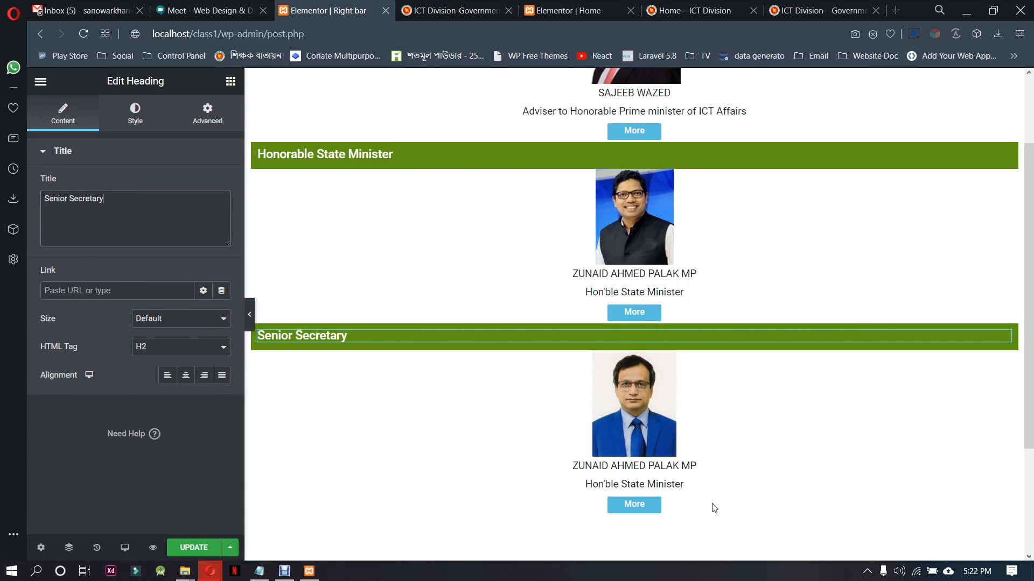
Copy the senior secretary's name and designation from ictd.gov.bd and replace the custom caption of the blue-suit photo with them
left_click(694, 472)
left_click(455, 10)
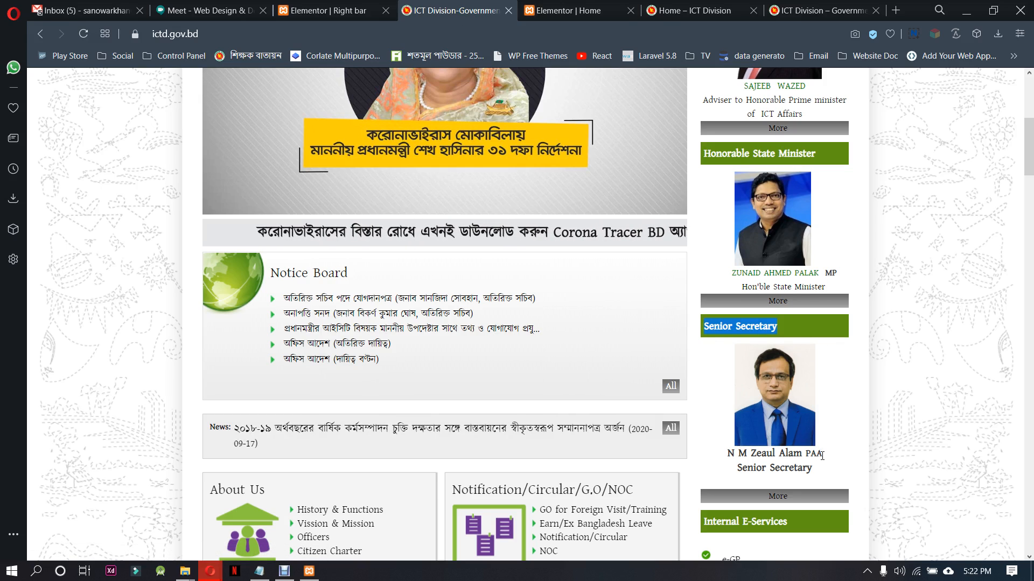
left_click_drag(822, 456, 723, 458)
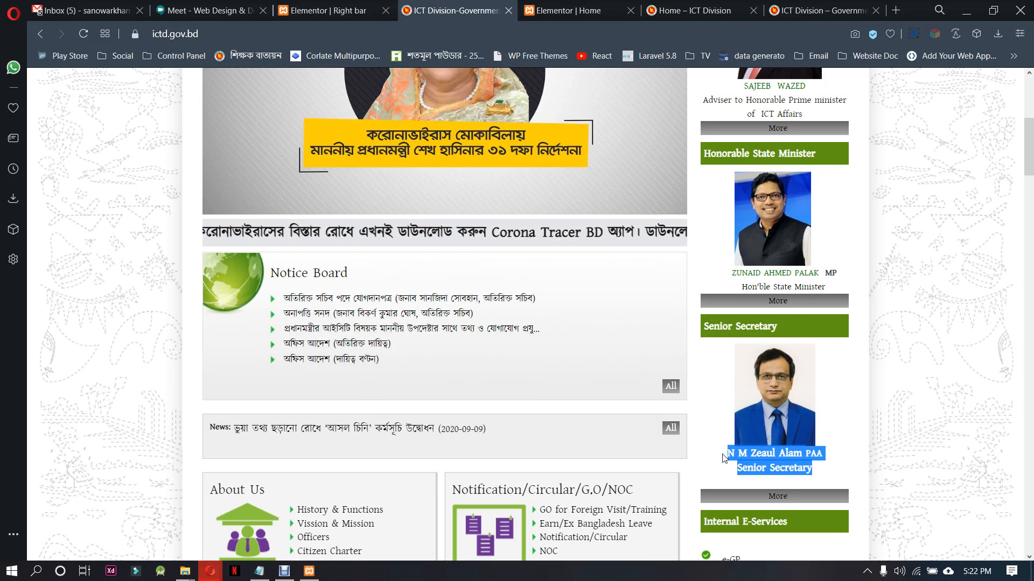
left_click(320, 10)
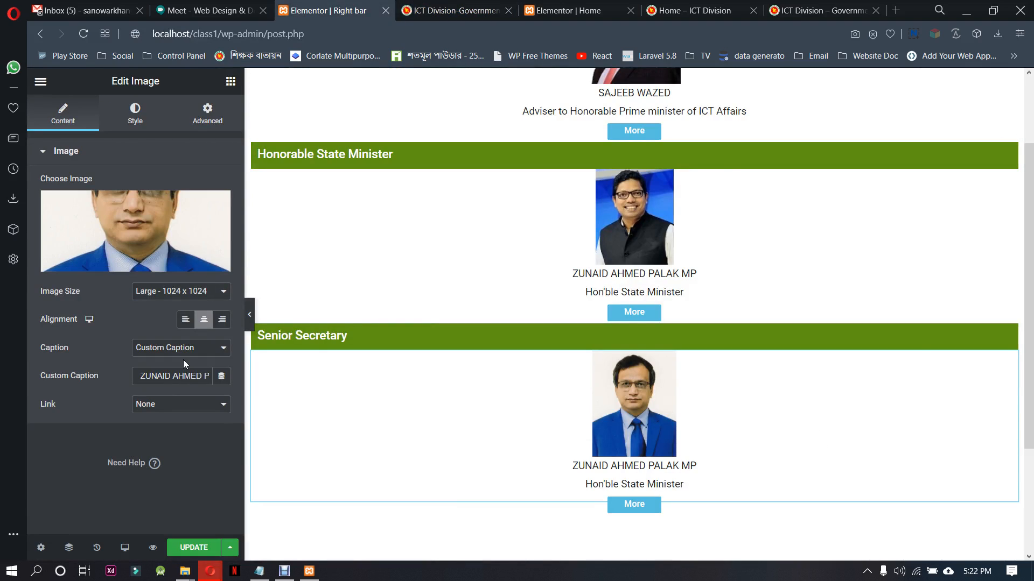
triple_click(174, 376)
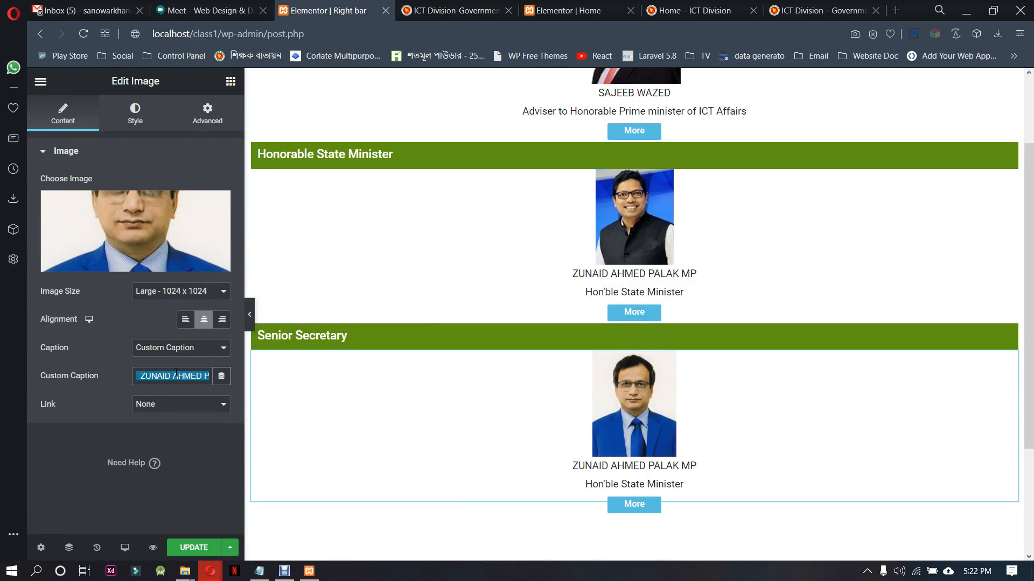
type("N M Zeaul Alam PAASenior Secretary")
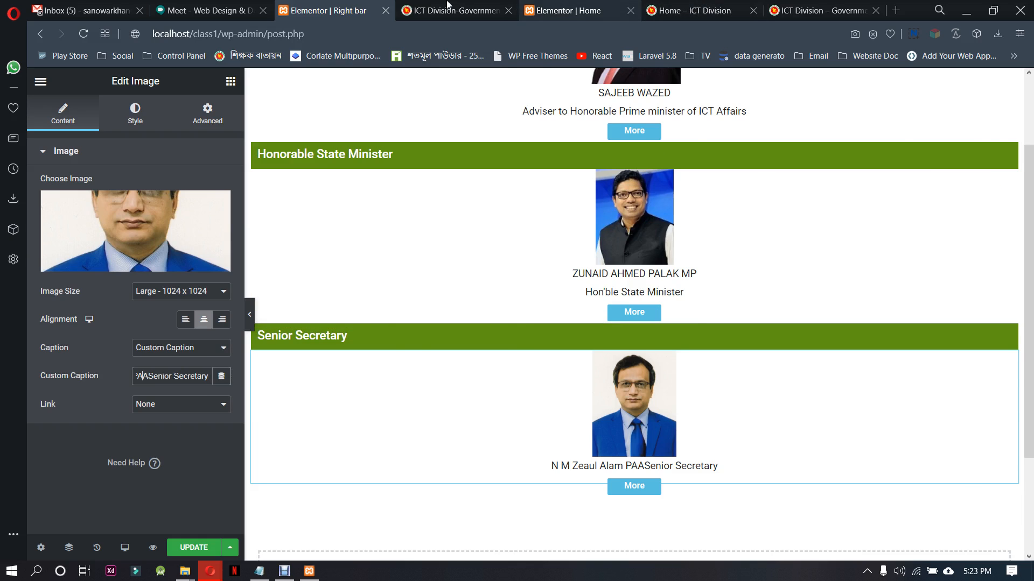
Compare the caption layout with ictd.gov.bd and insert a space and "<br>" before "Senior Secretary" in the custom caption
left_click(423, 6)
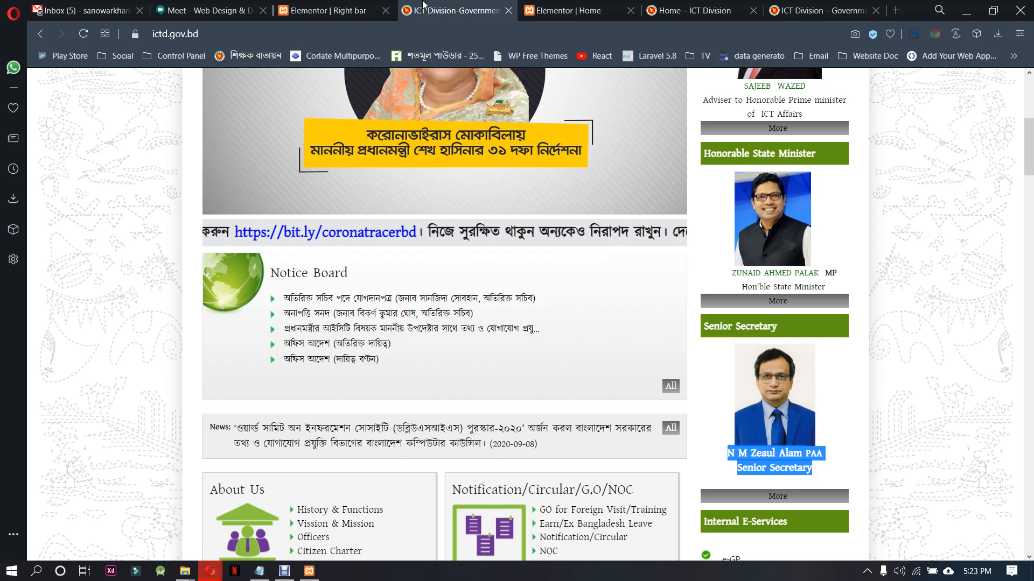
left_click(328, 10)
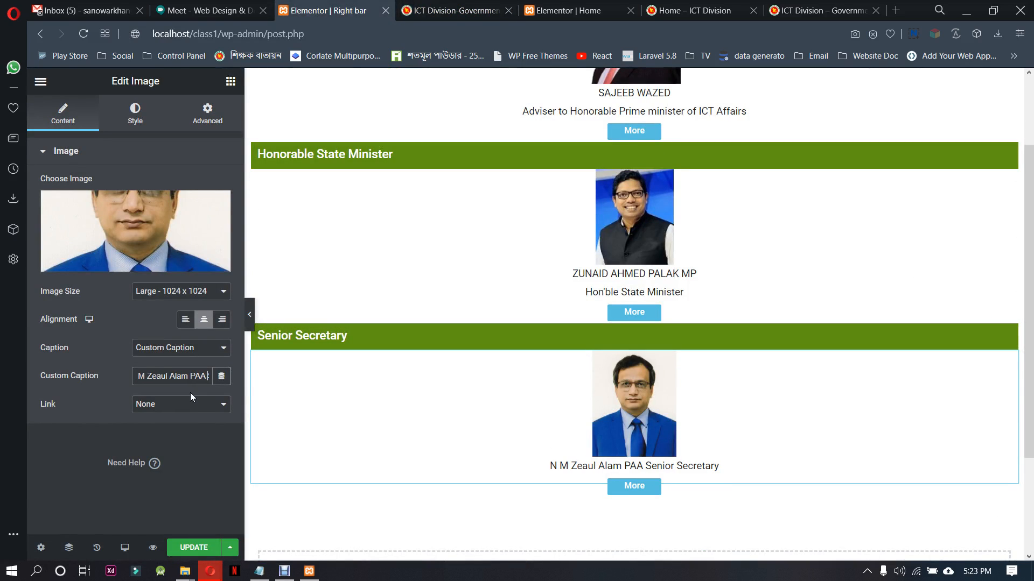
type("<br>")
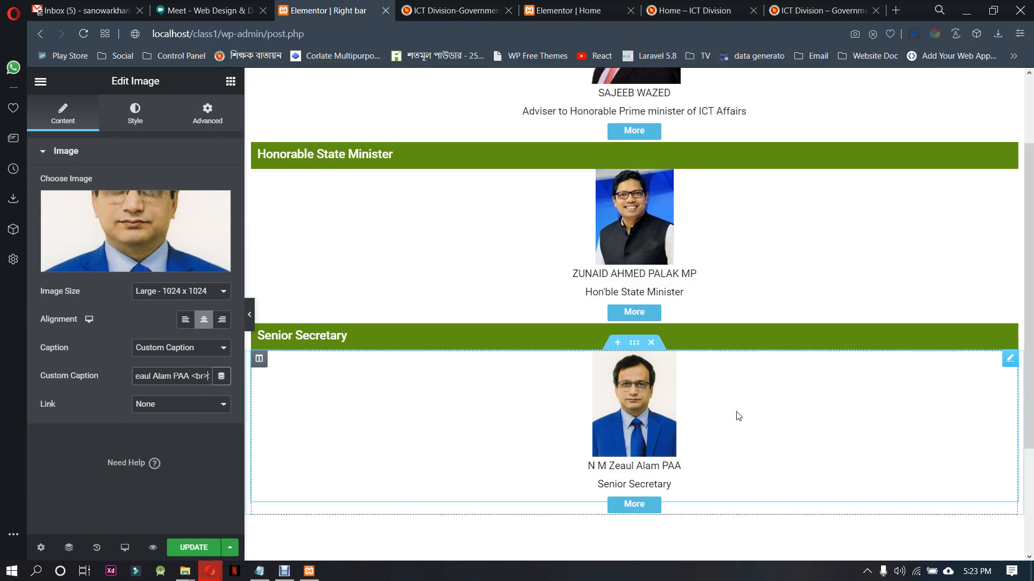
Check what follows the Senior Secretary block on ictd.gov.bd, then duplicate the Senior Secretary heading section and move the copy below that block's content section
scroll(709, 443, "down", 3)
key("ctrl+Tab")
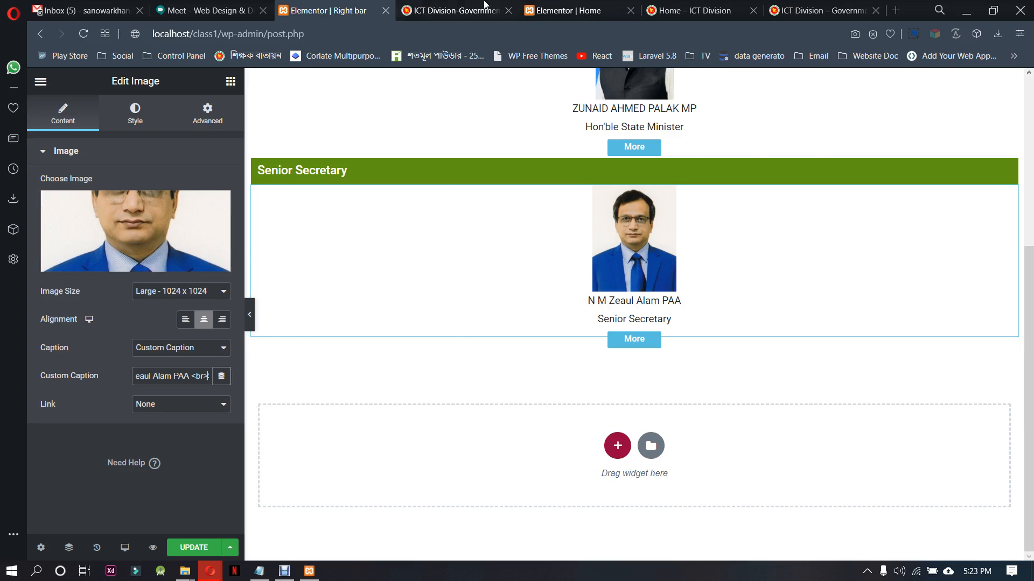
scroll(609, 277, "down", 5)
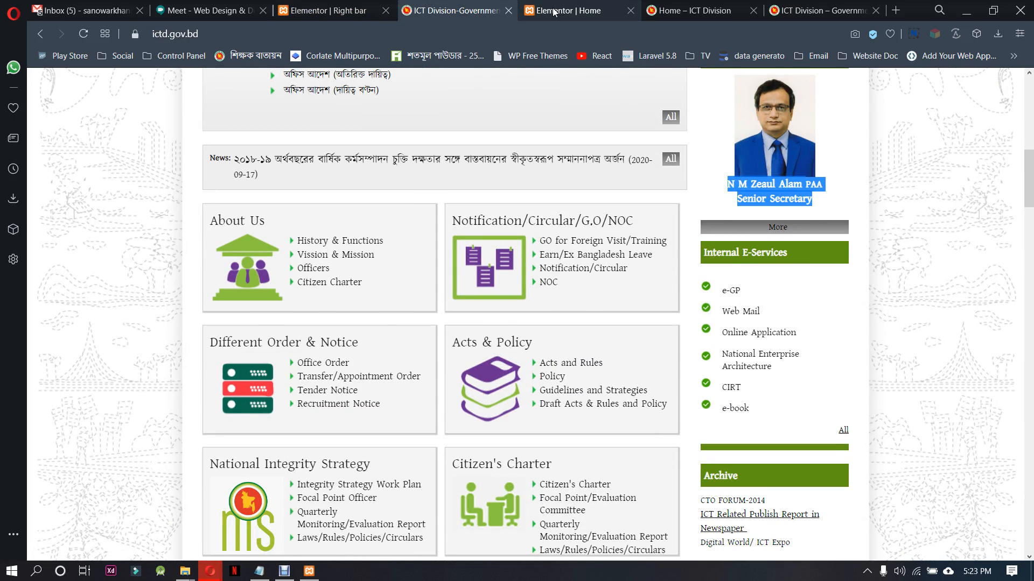
left_click(569, 10)
left_click(345, 7)
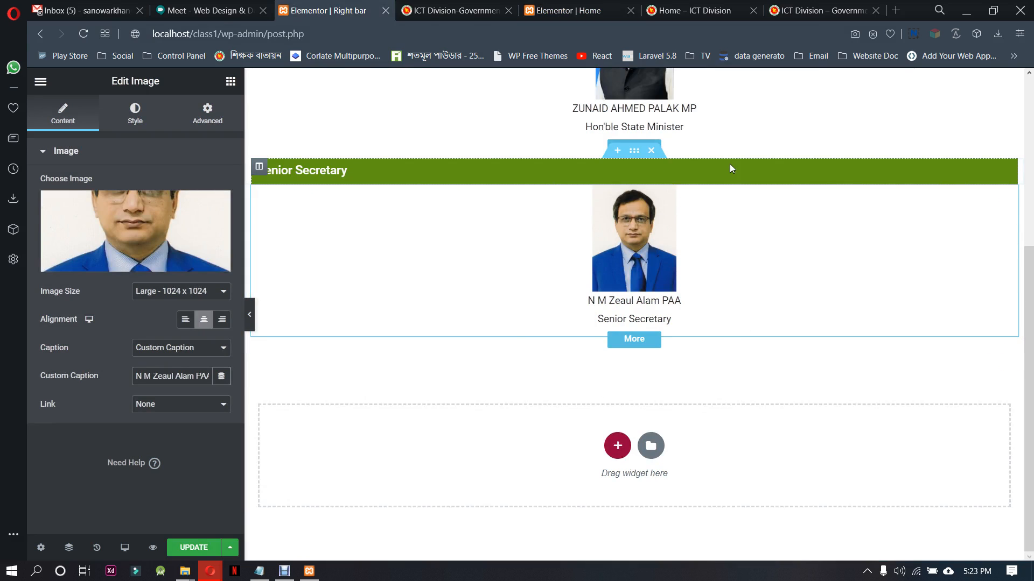
right_click(637, 157)
left_click(668, 185)
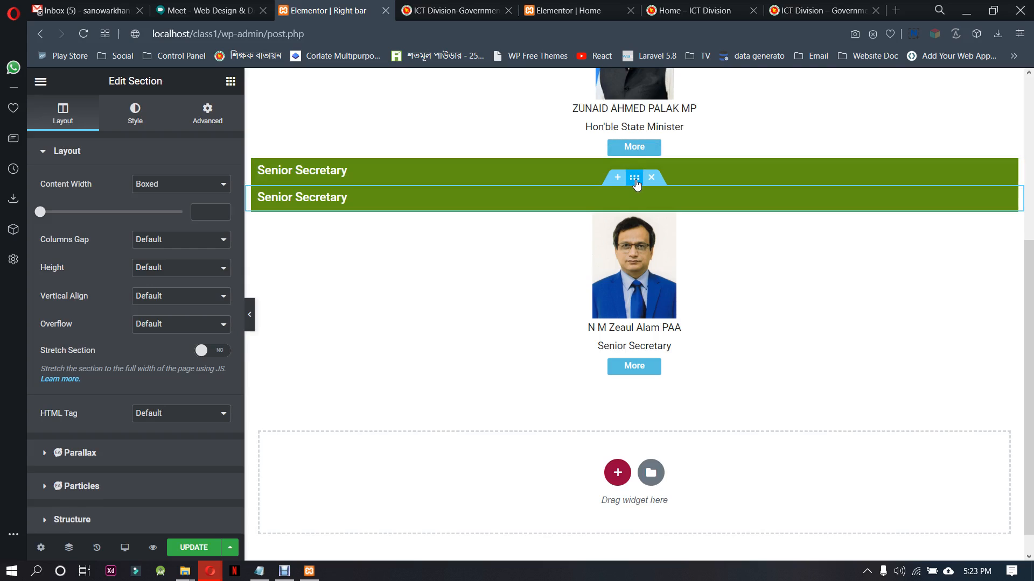
left_click_drag(636, 183, 562, 415)
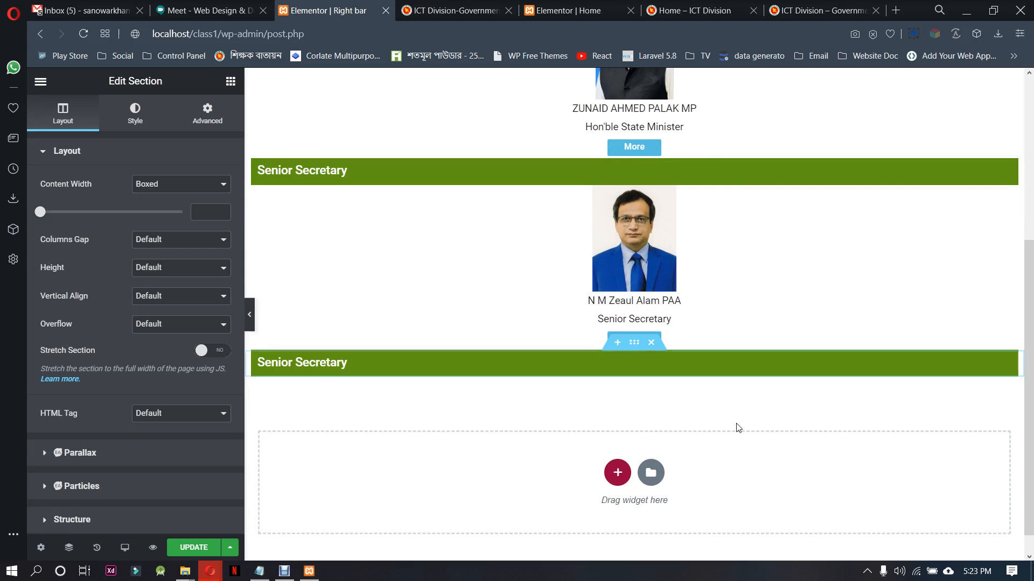
Copy "Internal E-Services" from ictd.gov.bd and set it as the title of the duplicated heading below the Senior Secretary block
left_click(754, 368)
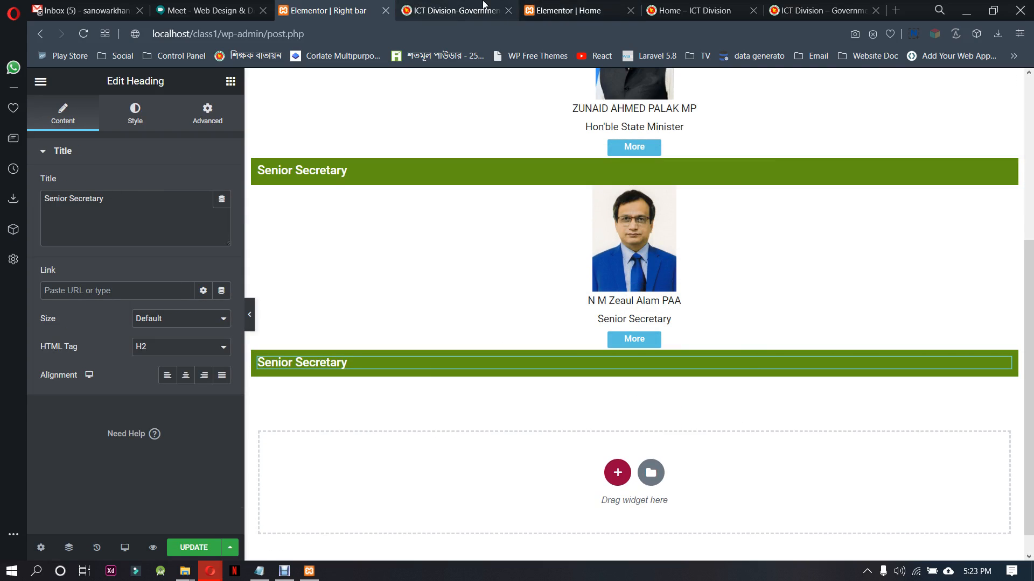
left_click(426, 10)
left_click_drag(796, 250, 712, 249)
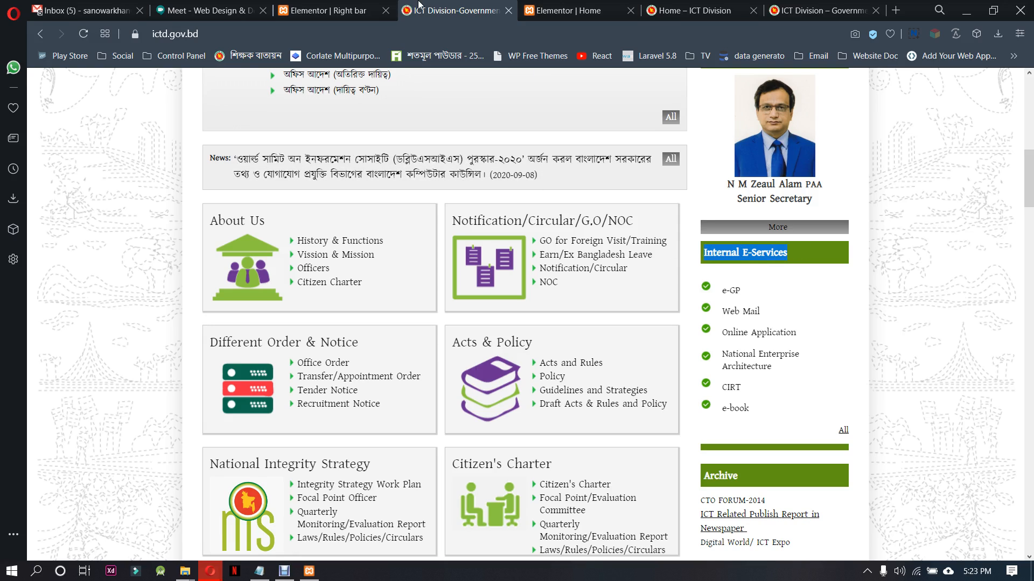
left_click(329, 10)
left_click_drag(109, 193, 42, 188)
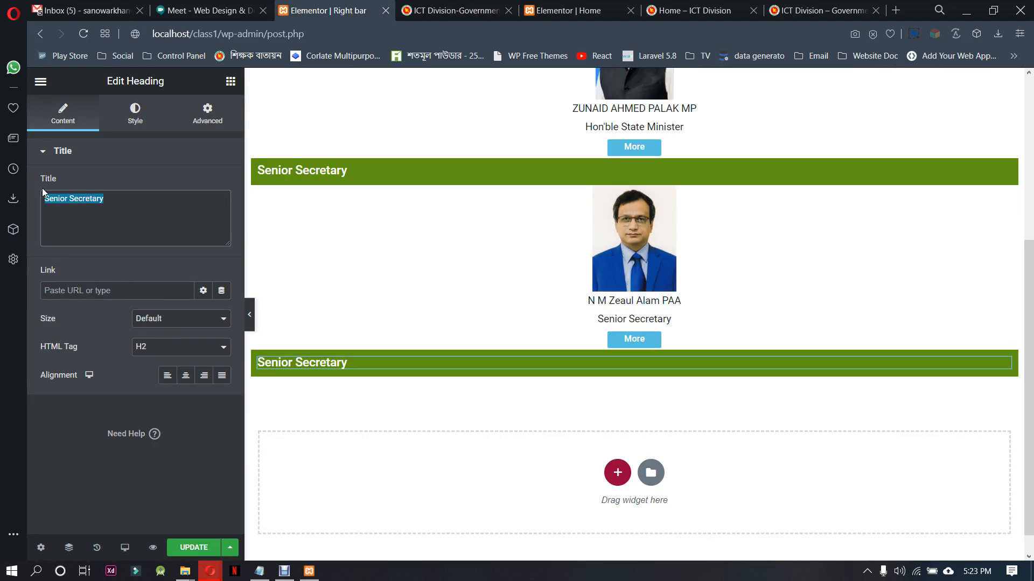
type("Internal E-Services")
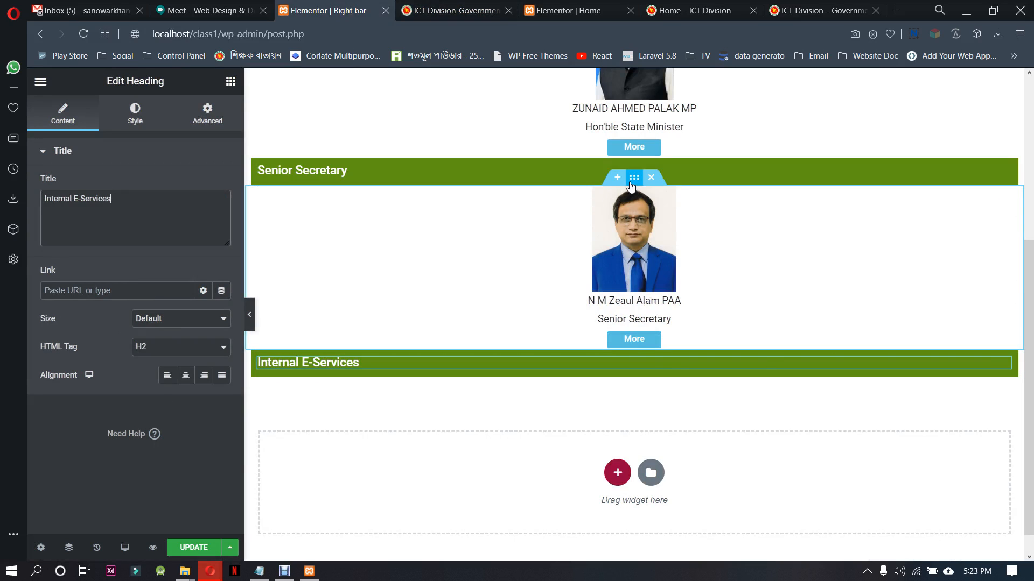
Copy the Senior Secretary content section and paste it below the Internal E-Services heading
right_click(631, 182)
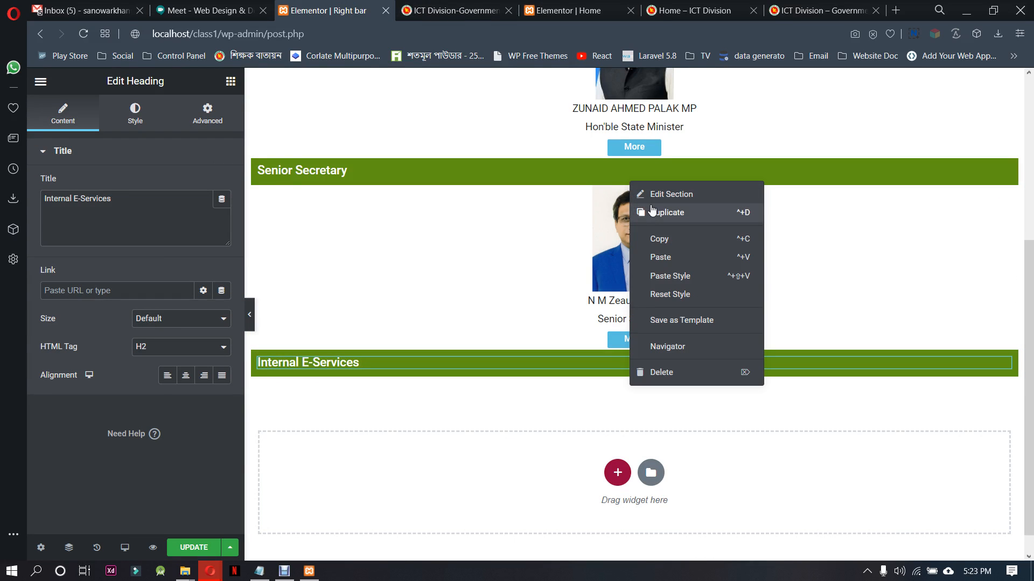
left_click(659, 238)
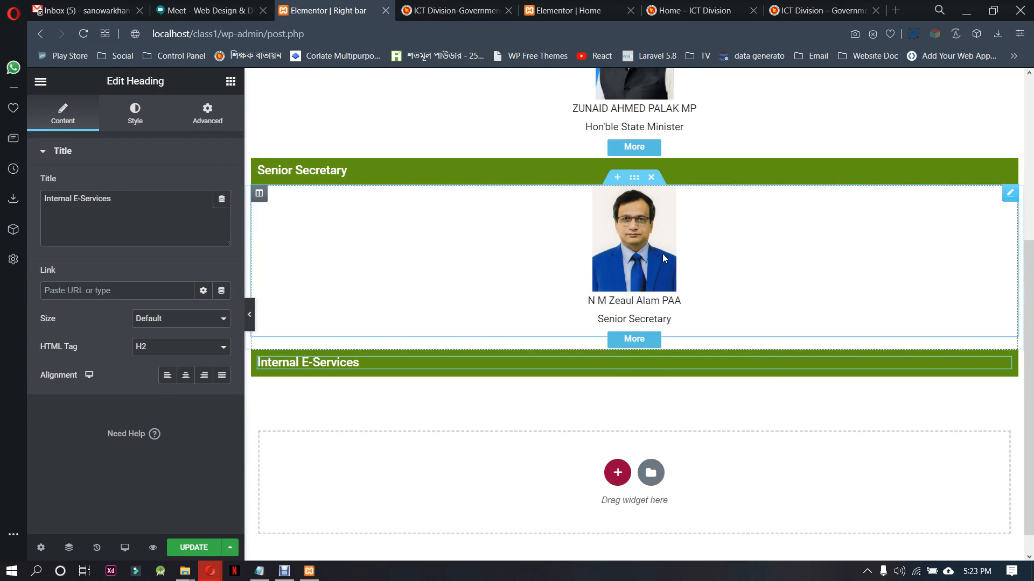
right_click(617, 472)
left_click(683, 476)
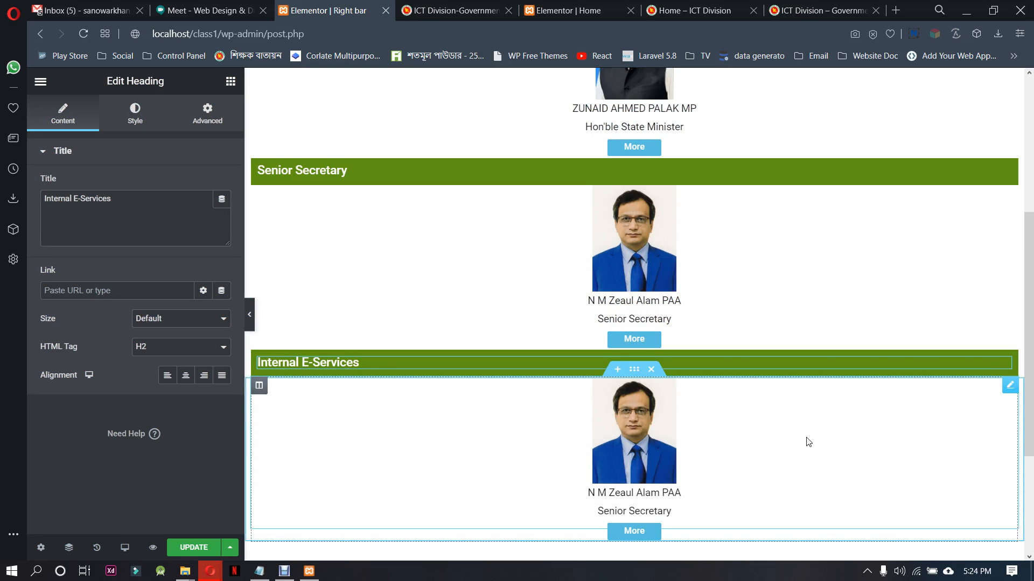
Delete the widgets in the pasted section below Internal E-Services and remove the emptied section
scroll(808, 441, "down", 3)
left_click(629, 303)
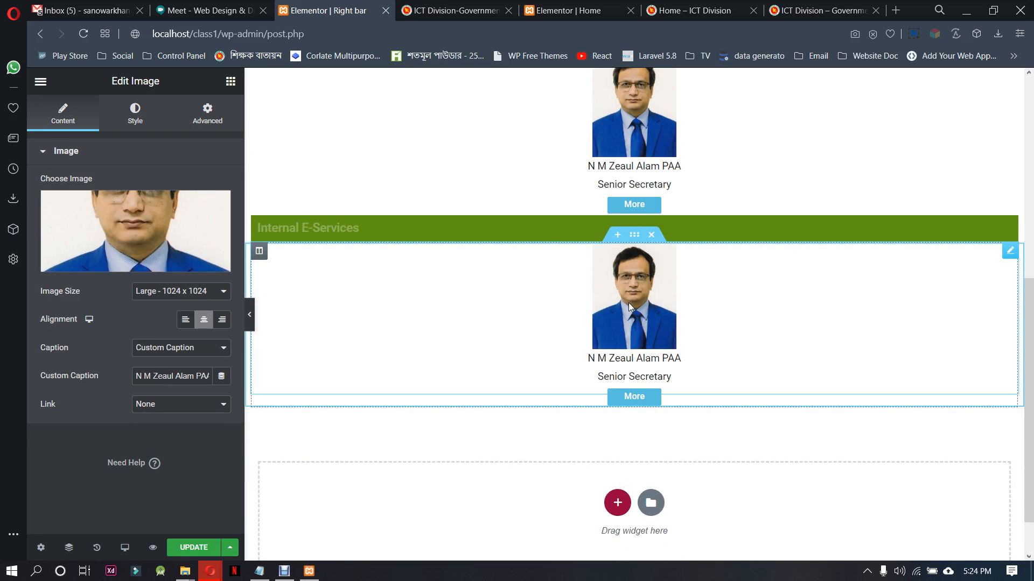
right_click(628, 303)
left_click(667, 495)
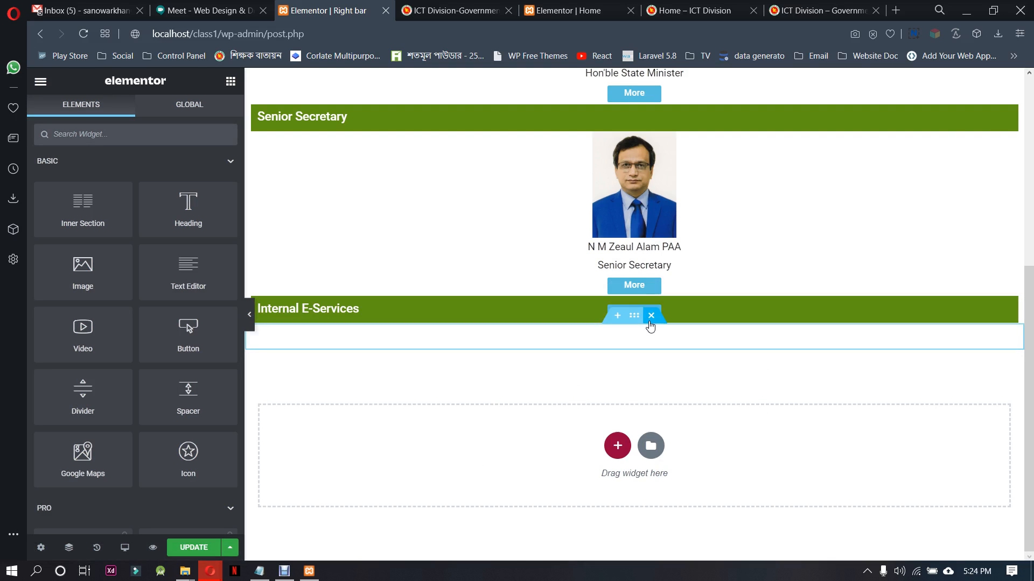
left_click(650, 319)
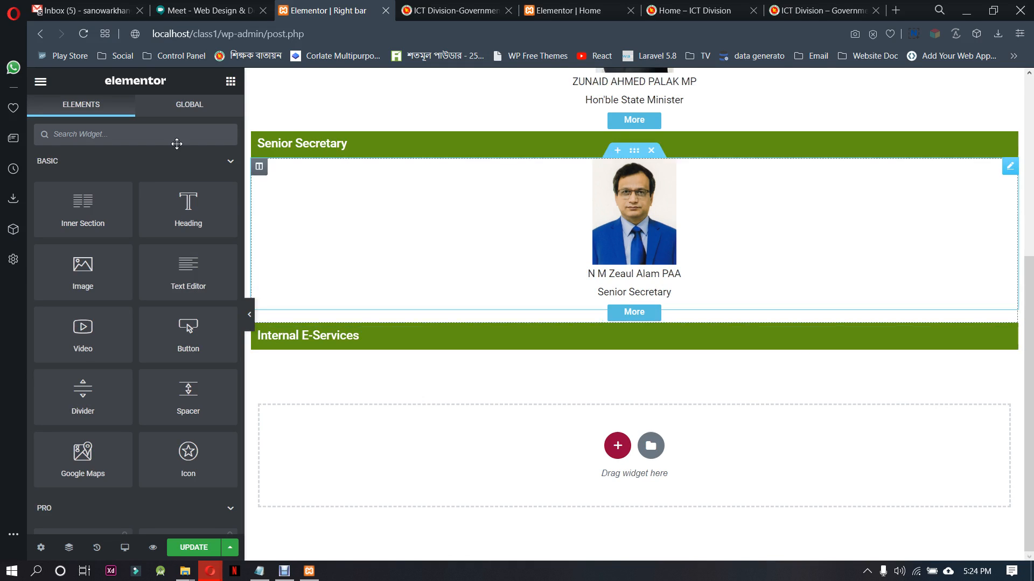
Try to add an Icon List widget inside the green Internal E-Services heading section
left_click(121, 132)
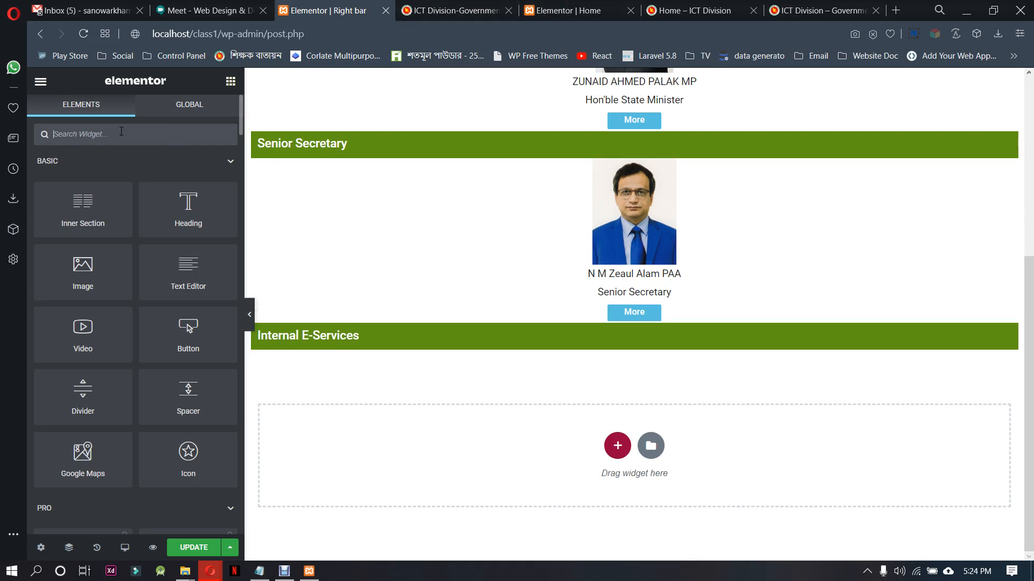
type("list")
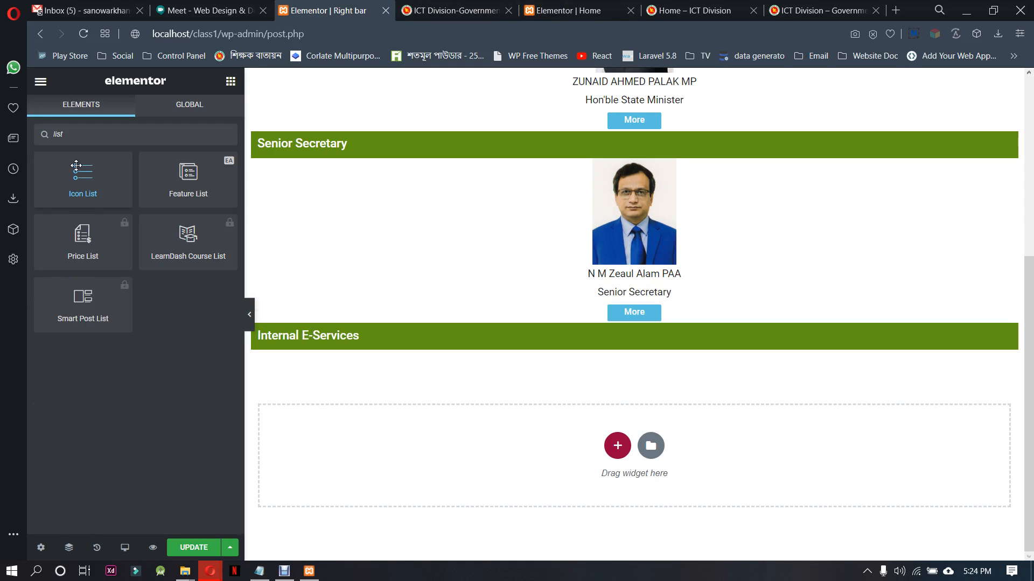
left_click_drag(76, 166, 618, 335)
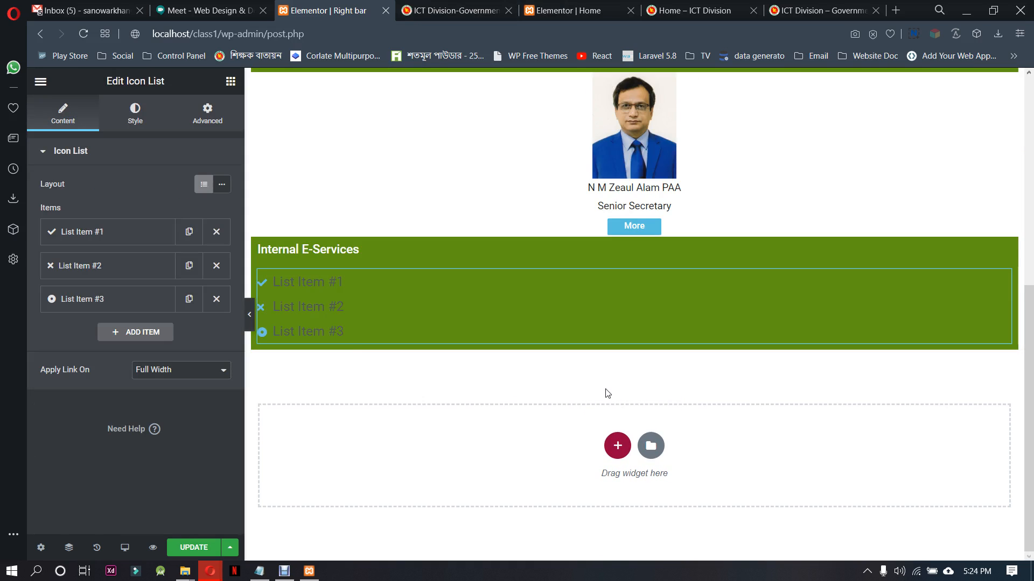
key("ctrl+z")
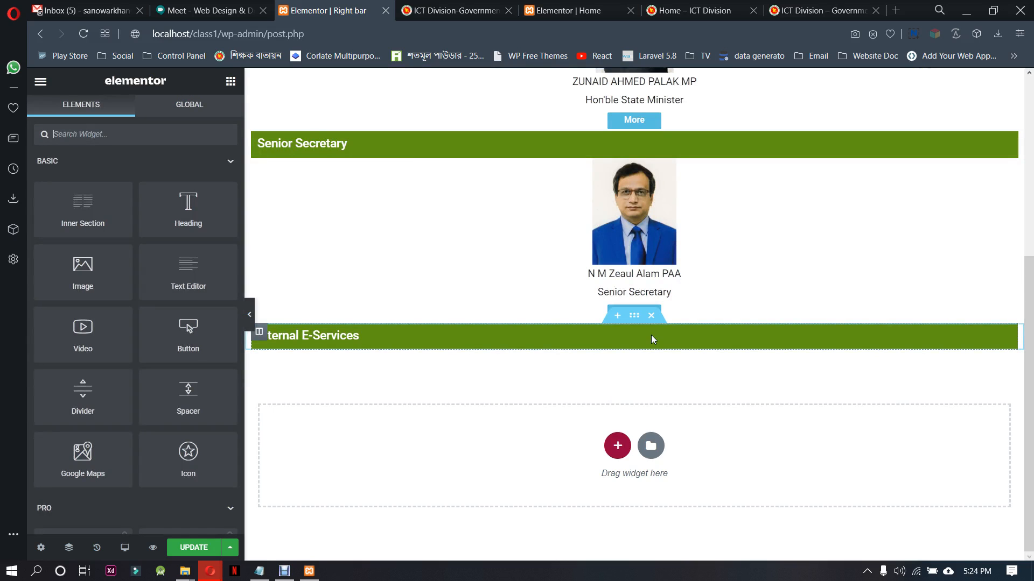
Add a one-column section below the Internal E-Services heading with content width 1000 and columns gap No Gap
left_click(618, 446)
left_click(479, 411)
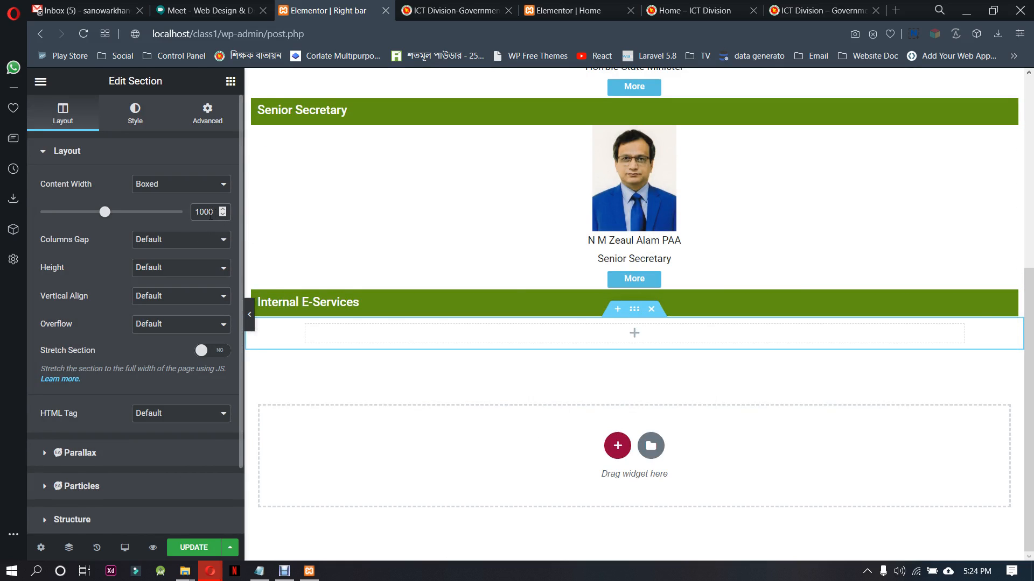
left_click(157, 246)
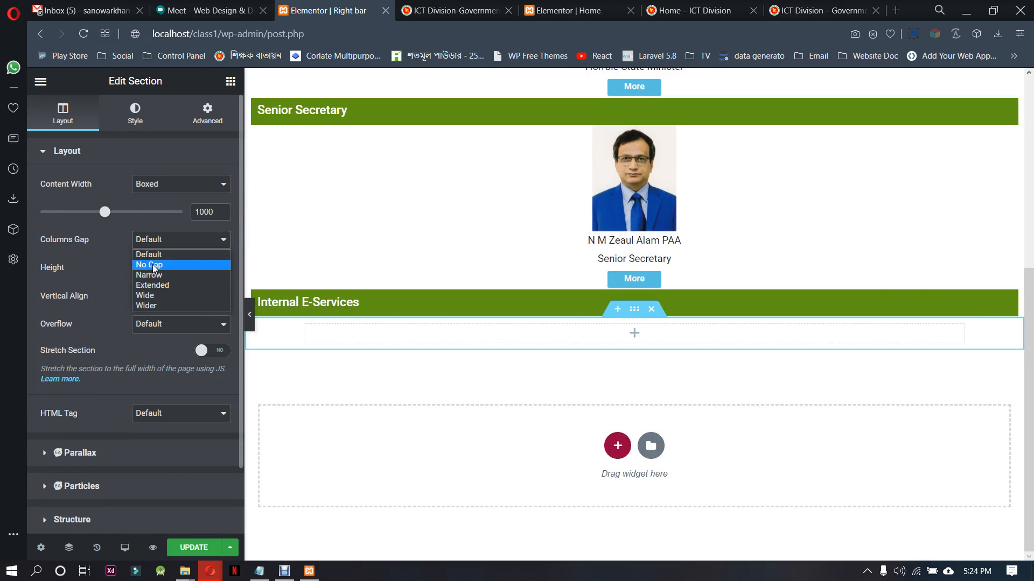
left_click(150, 265)
Find the Icon List widget and place it in the new section below the Internal E-Services heading
left_click(230, 82)
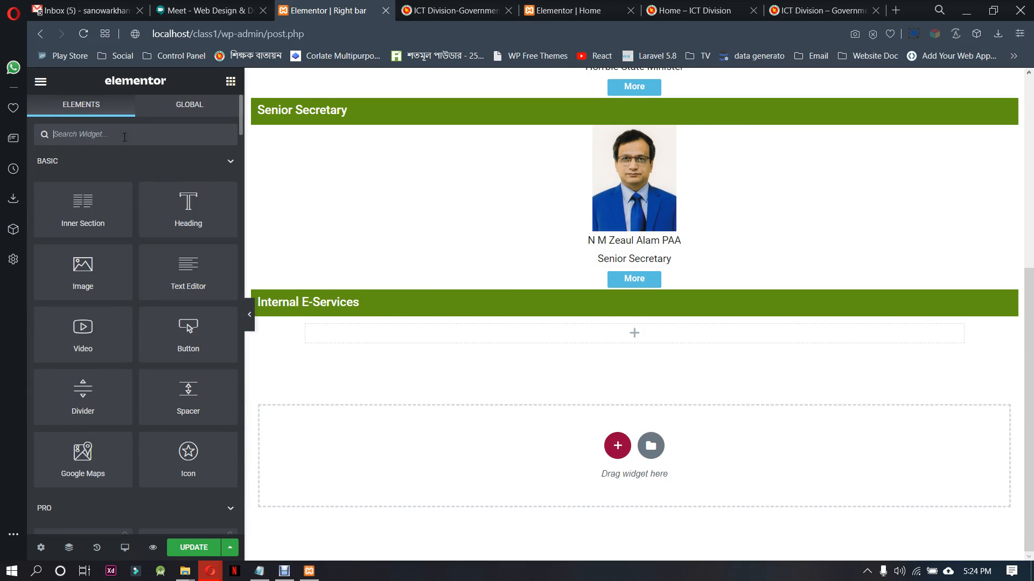
type("list")
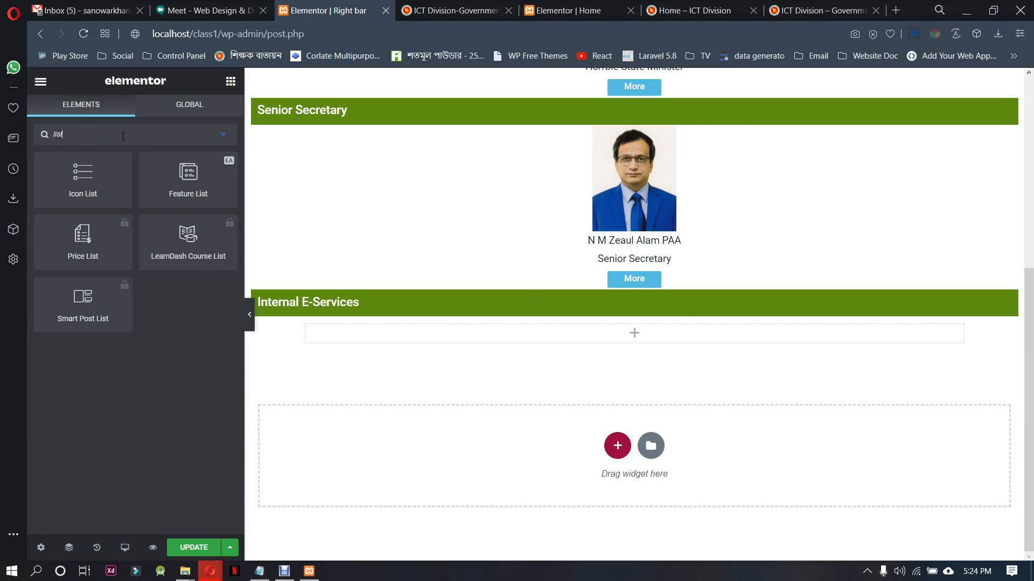
left_click_drag(95, 170, 653, 332)
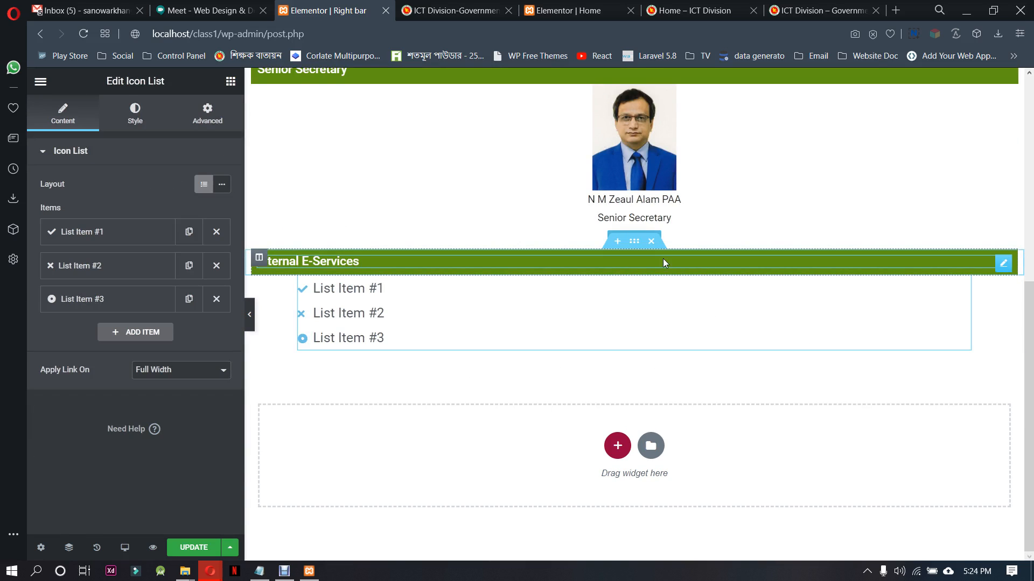
Try a content width of 1000 on the Internal E-Services heading section
left_click(635, 240)
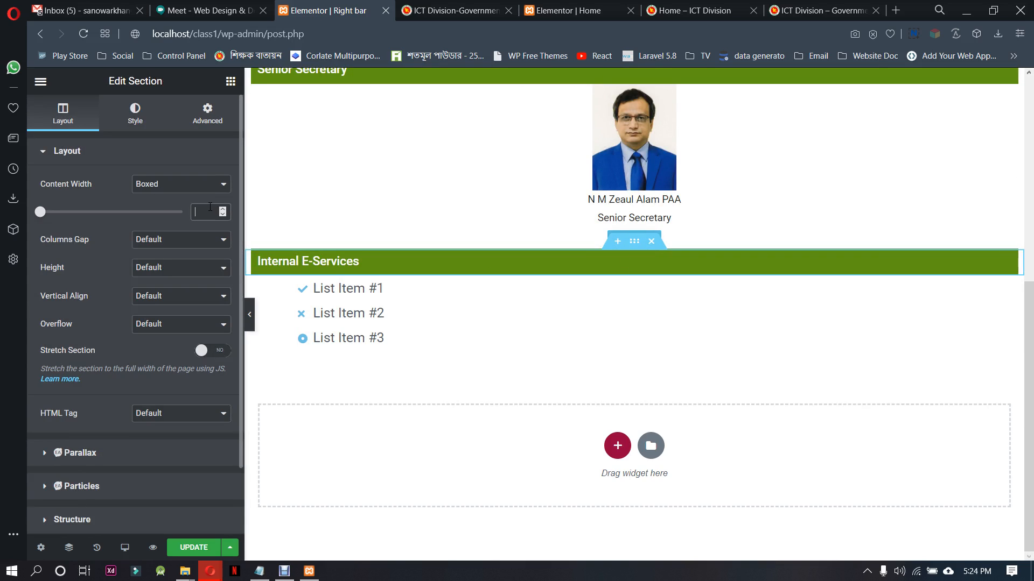
left_click(210, 207)
type("1000")
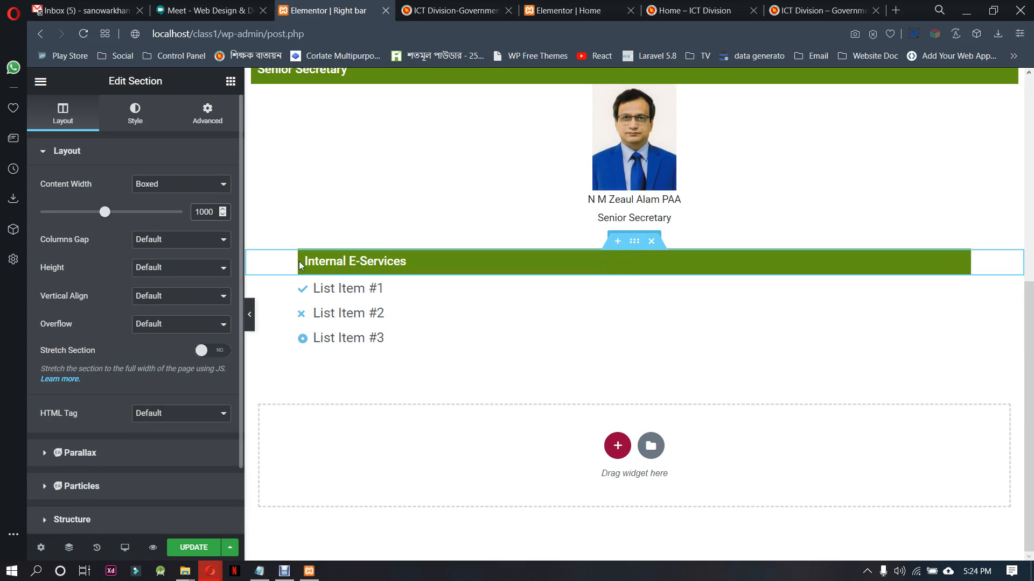
Check the content width setting of the Senior Secretary heading section, trying a value and clearing it again
scroll(461, 369, "up", 5)
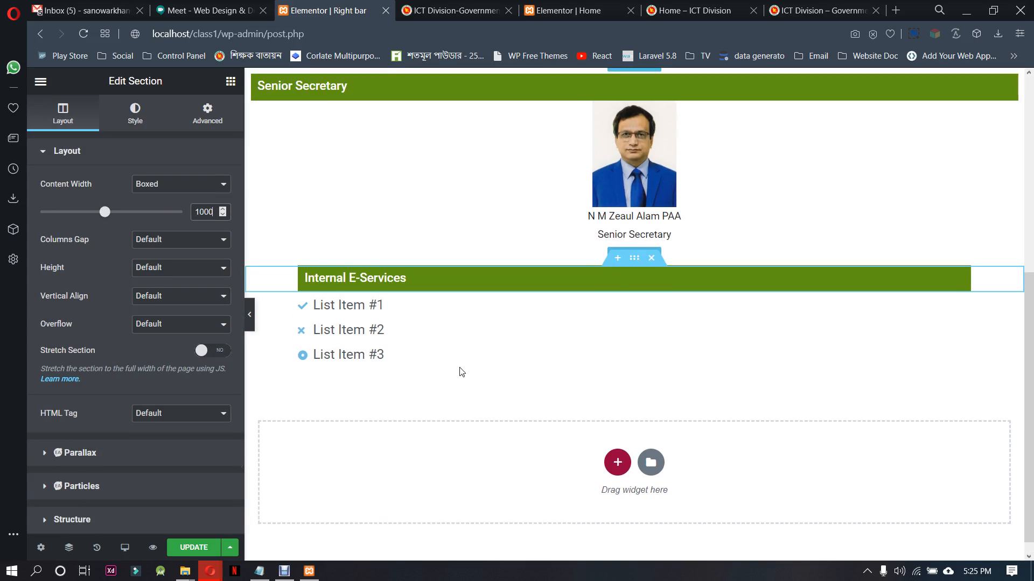
left_click(633, 319)
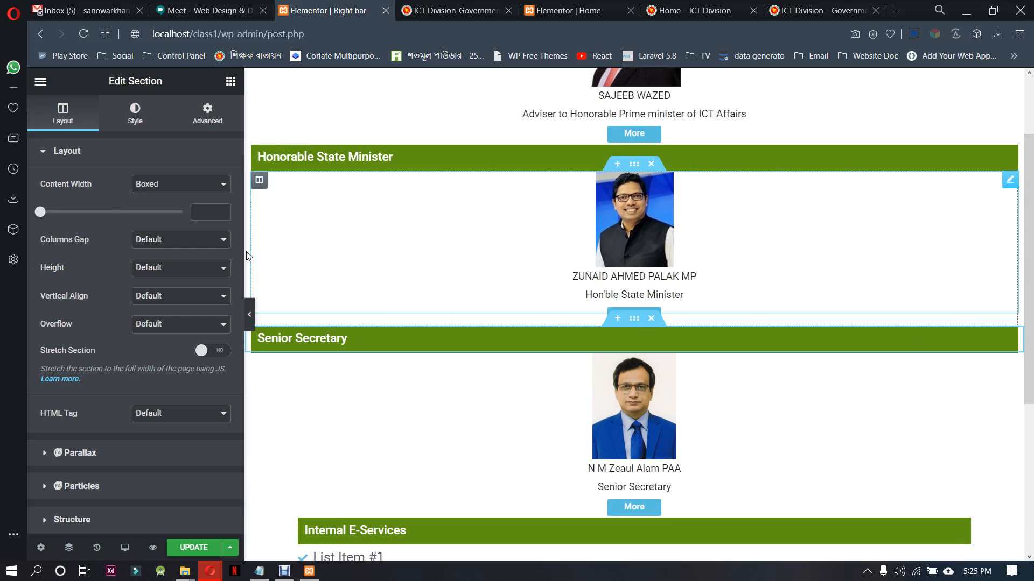
type("1")
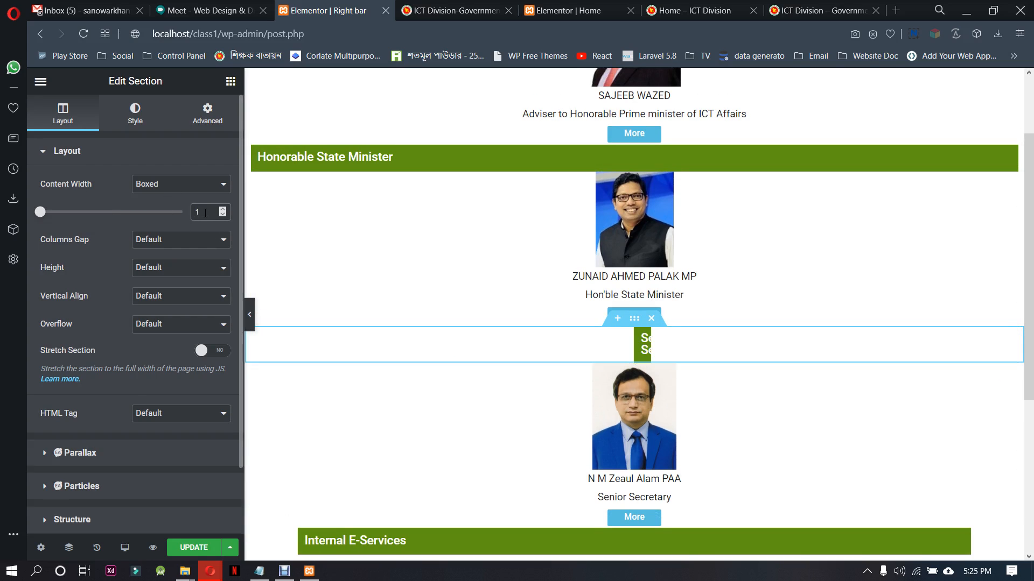
key("BackSpace")
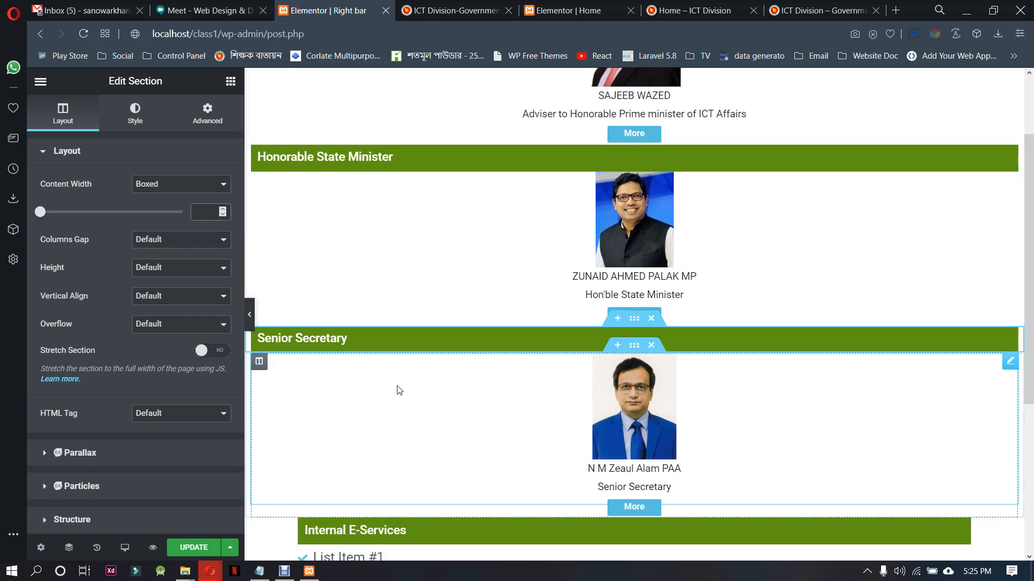
Clear the content width of the Internal E-Services heading section and of the icon list section below it
scroll(396, 388, "down", 4)
left_click(635, 316)
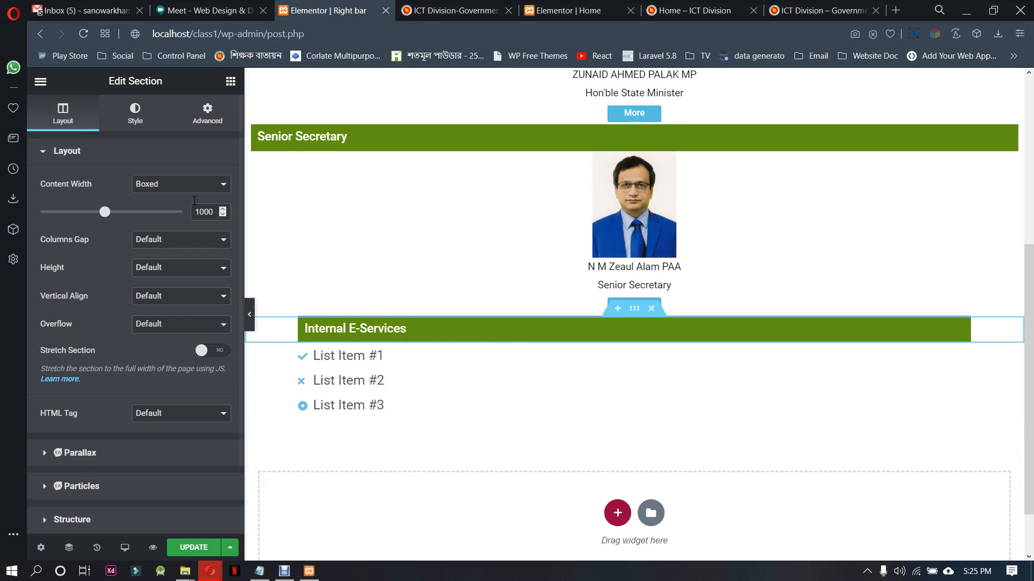
key("BackSpace")
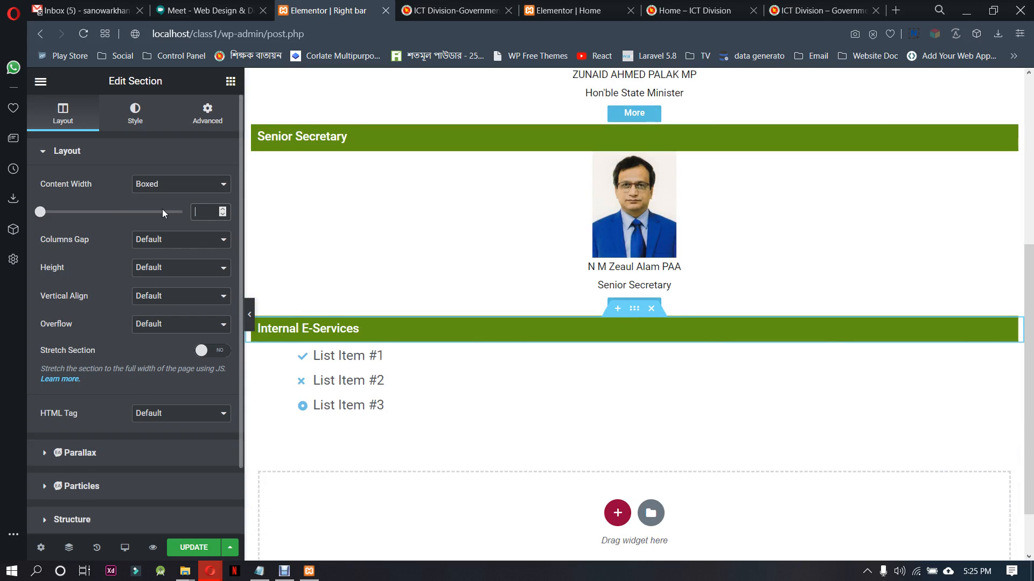
left_click(634, 346)
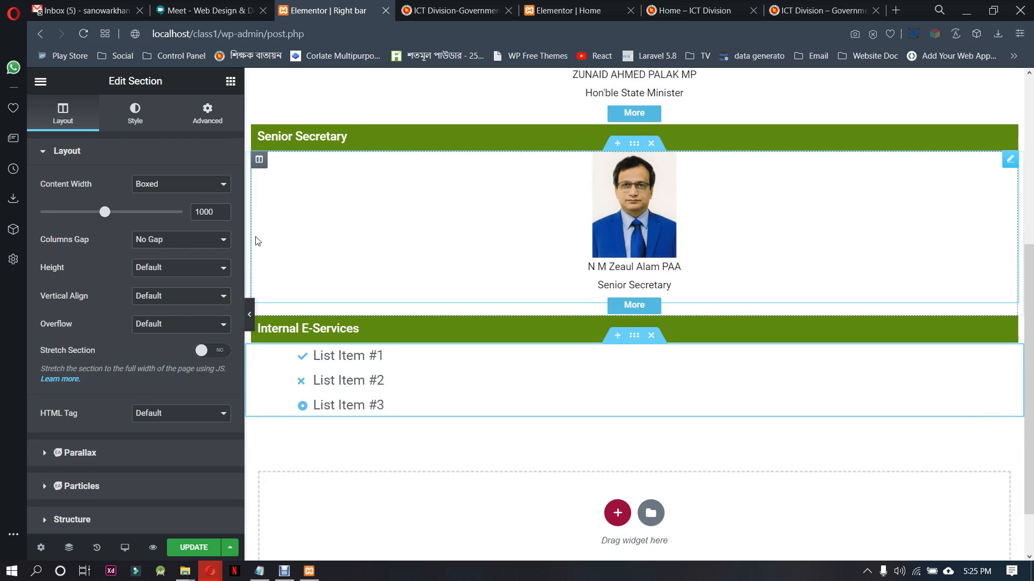
key("BackSpace")
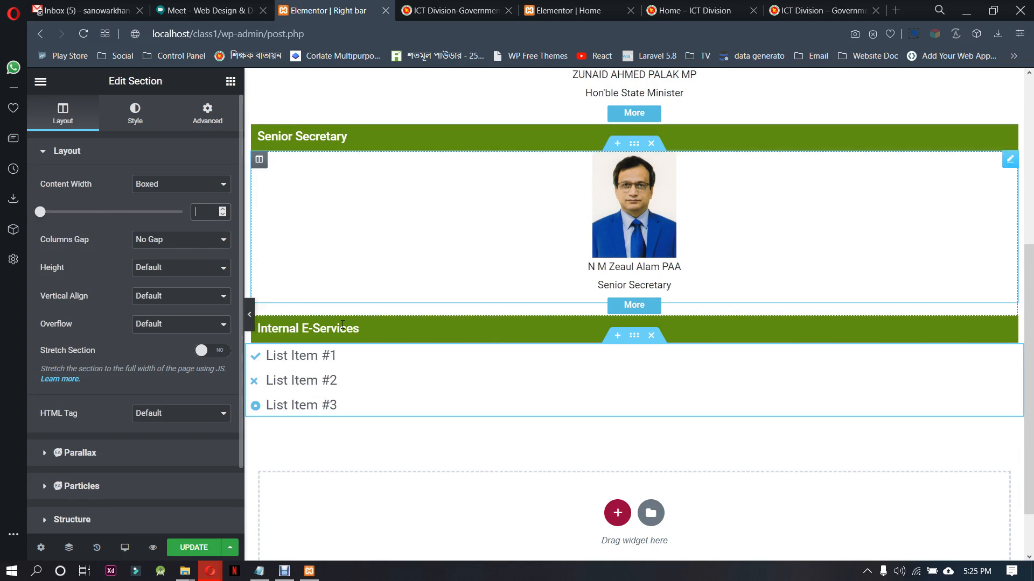
Change the icon of List Item #1 to the circled check mark and delete List Item #2 and List Item #3
left_click(358, 364)
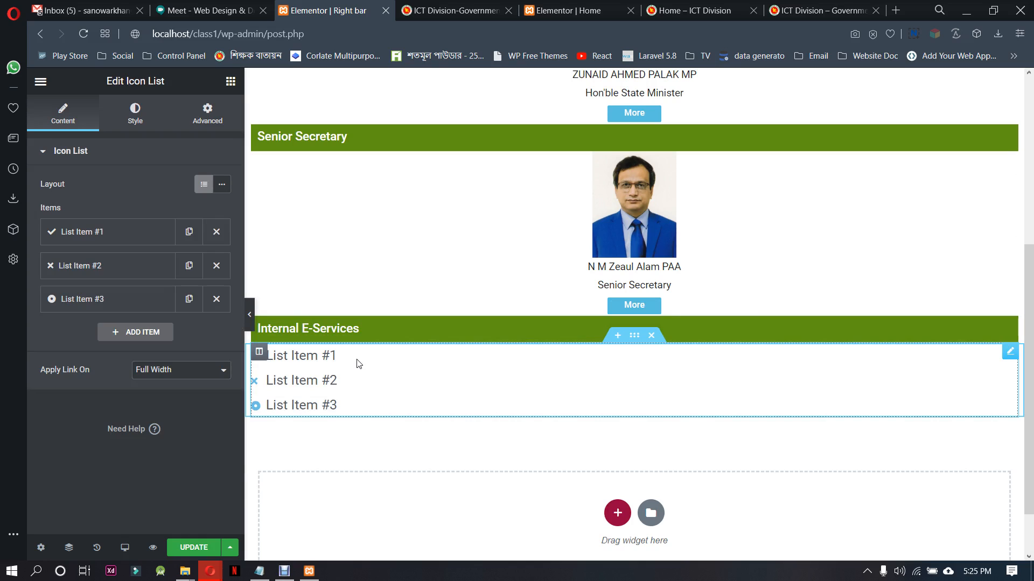
left_click(143, 232)
left_click(143, 362)
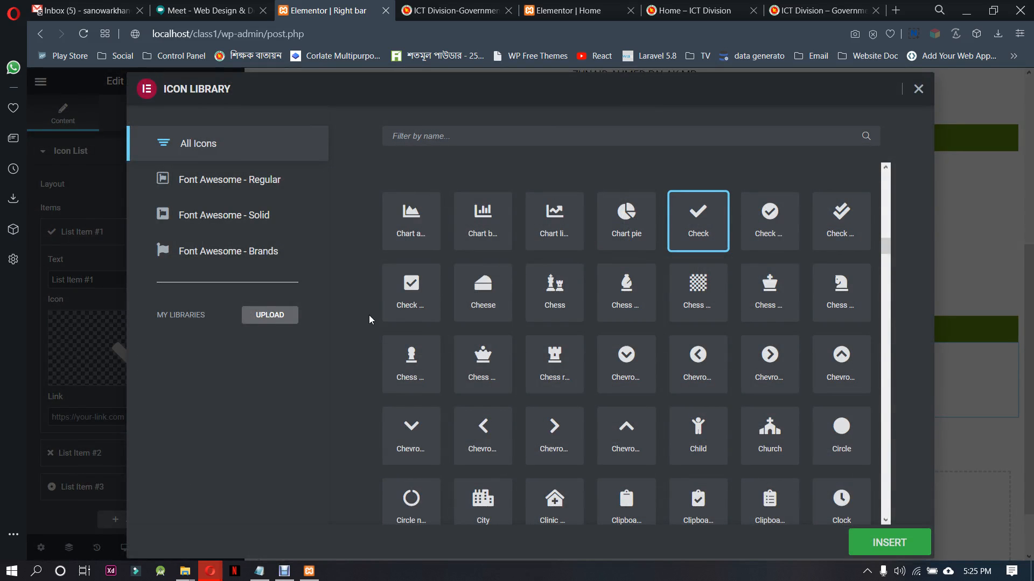
left_click(771, 226)
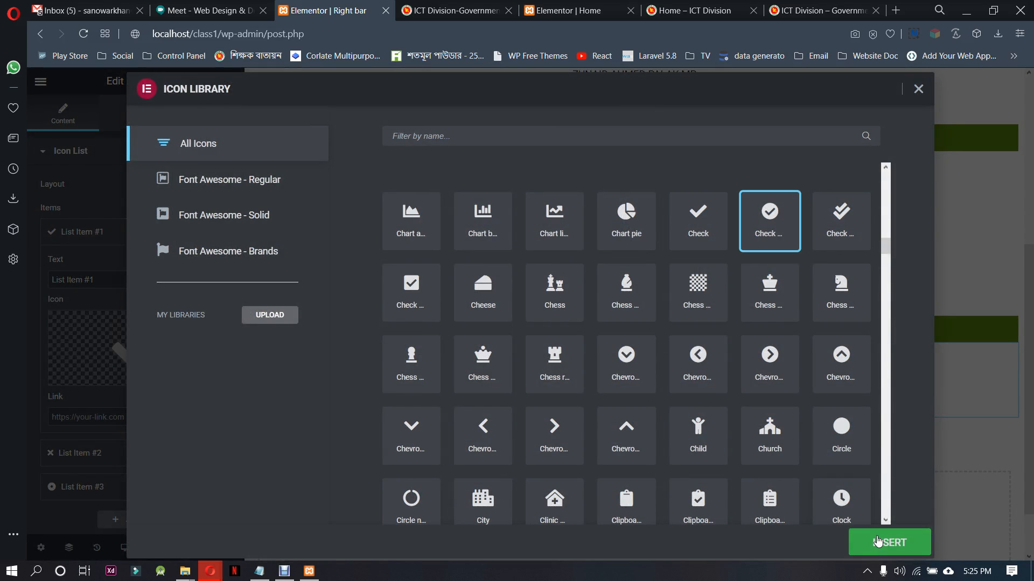
left_click(877, 541)
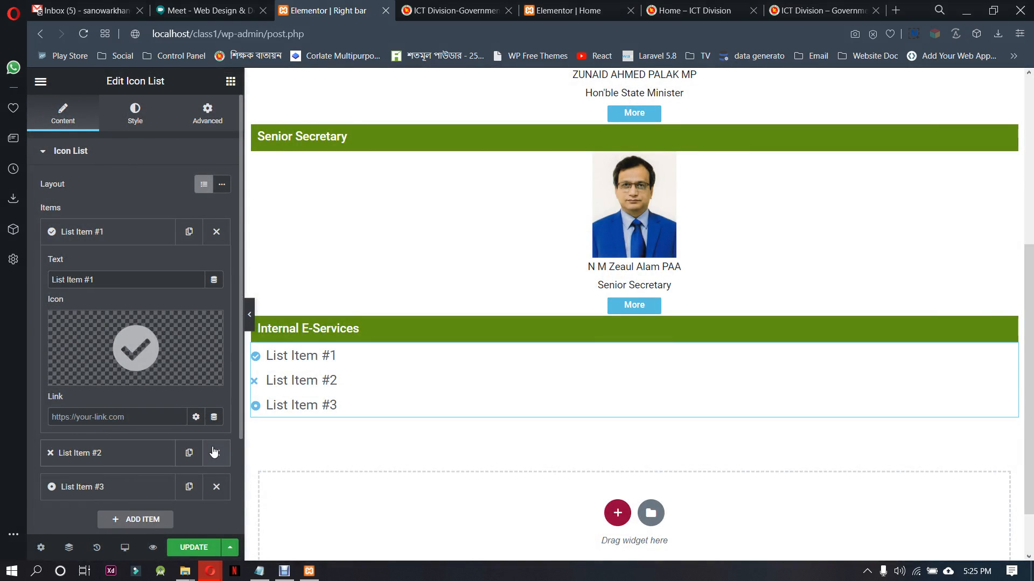
left_click(217, 454)
left_click(217, 453)
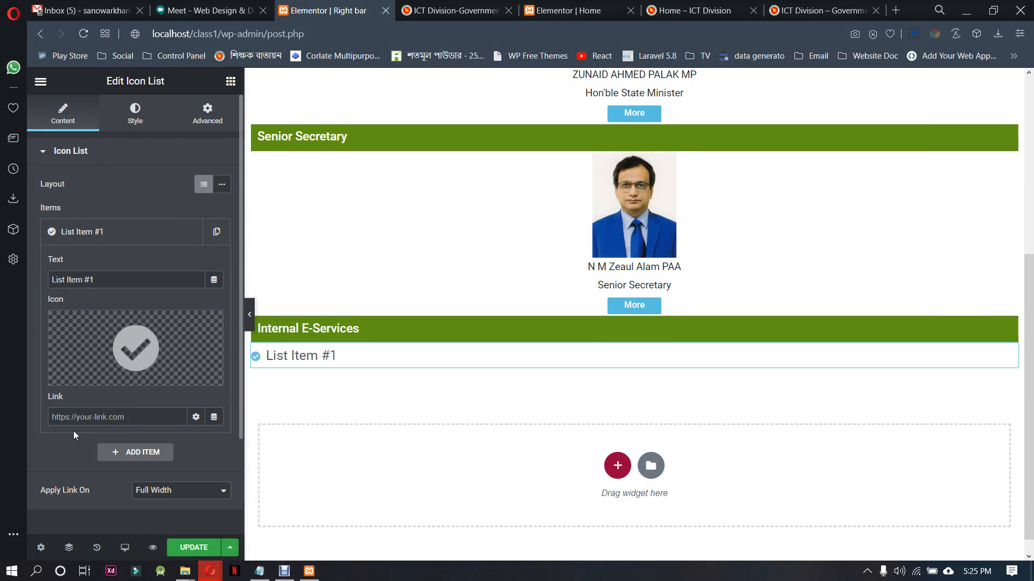
Style the list icon with size 20 and the dark green color #1D880B
left_click(135, 113)
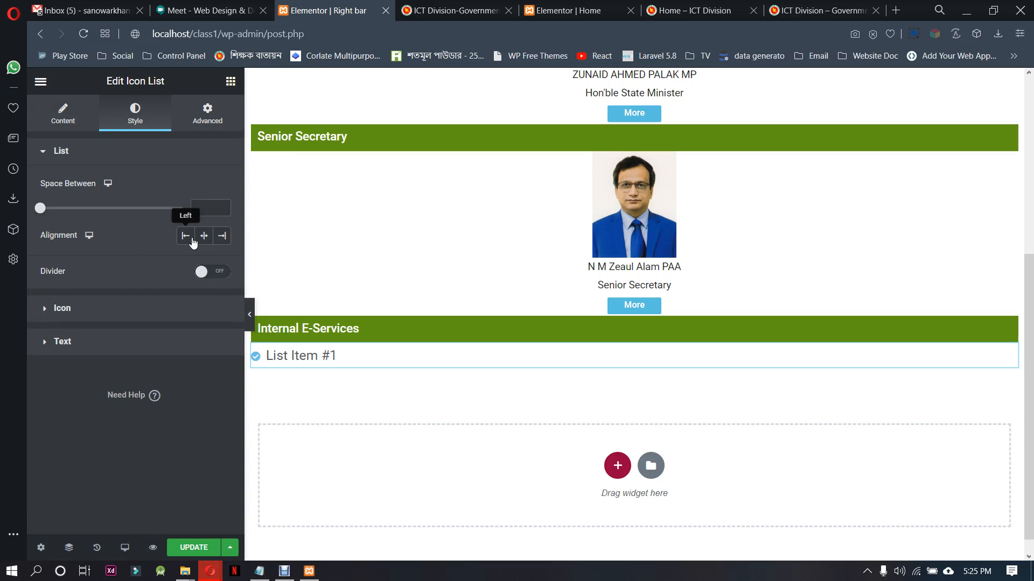
left_click(140, 308)
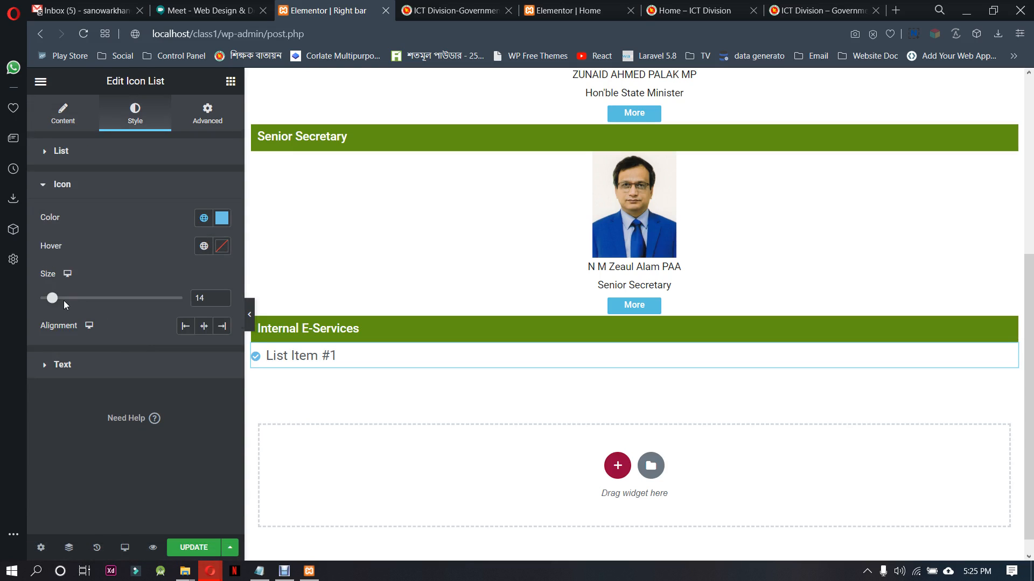
left_click_drag(52, 298, 61, 300)
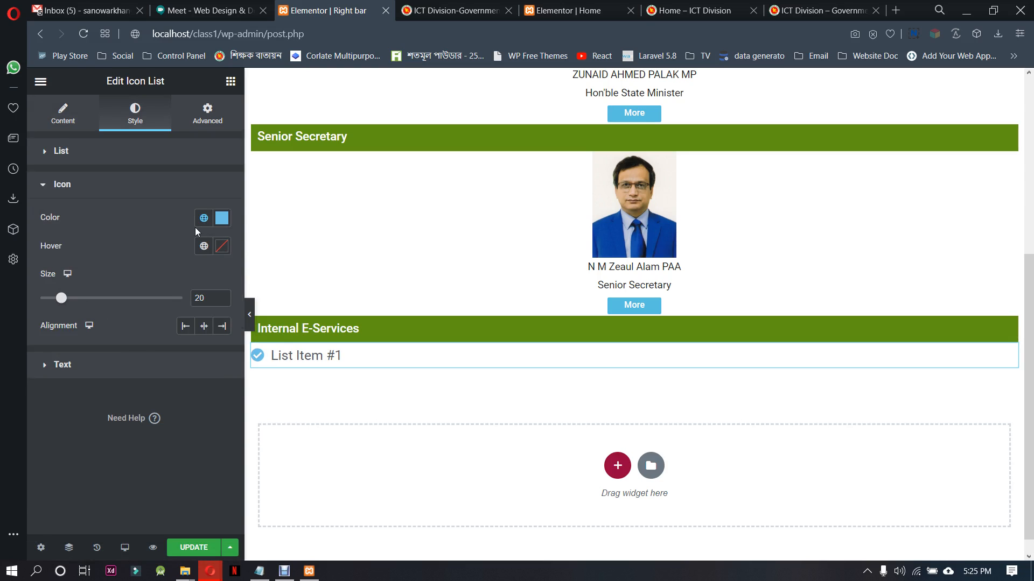
left_click(221, 218)
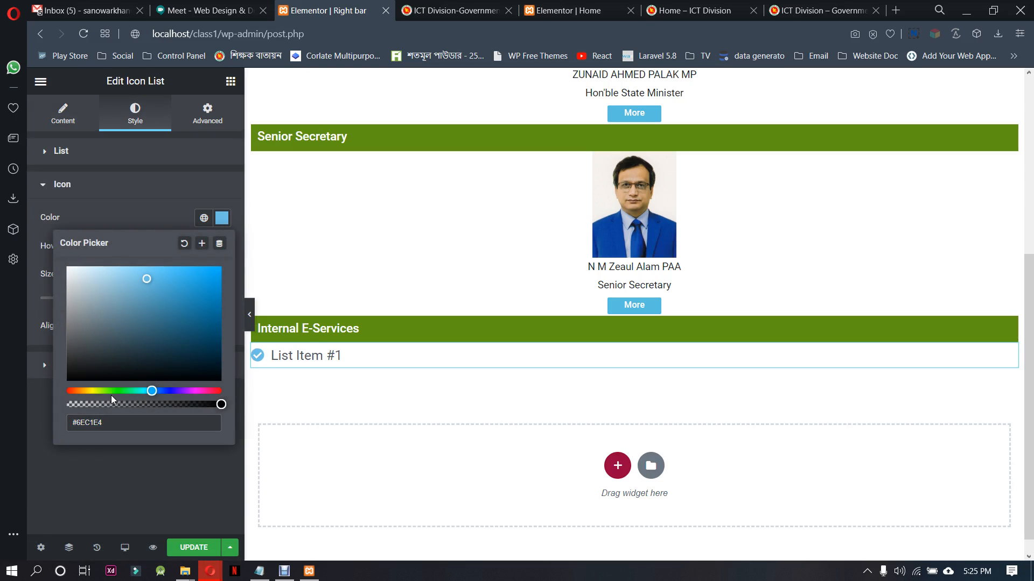
left_click(114, 391)
left_click(210, 320)
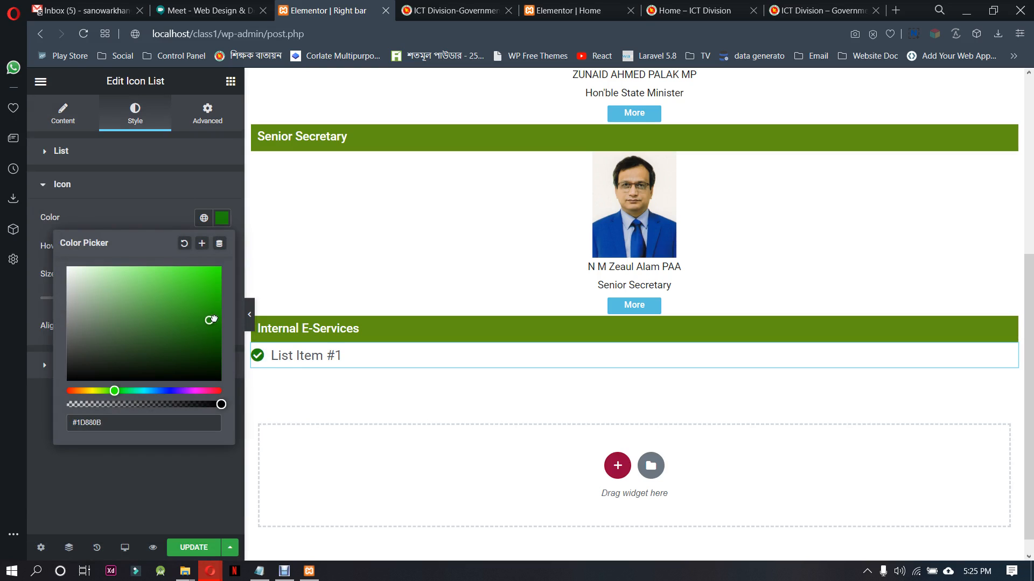
Set the font size of the icon list's text to 17 px
left_click(162, 189)
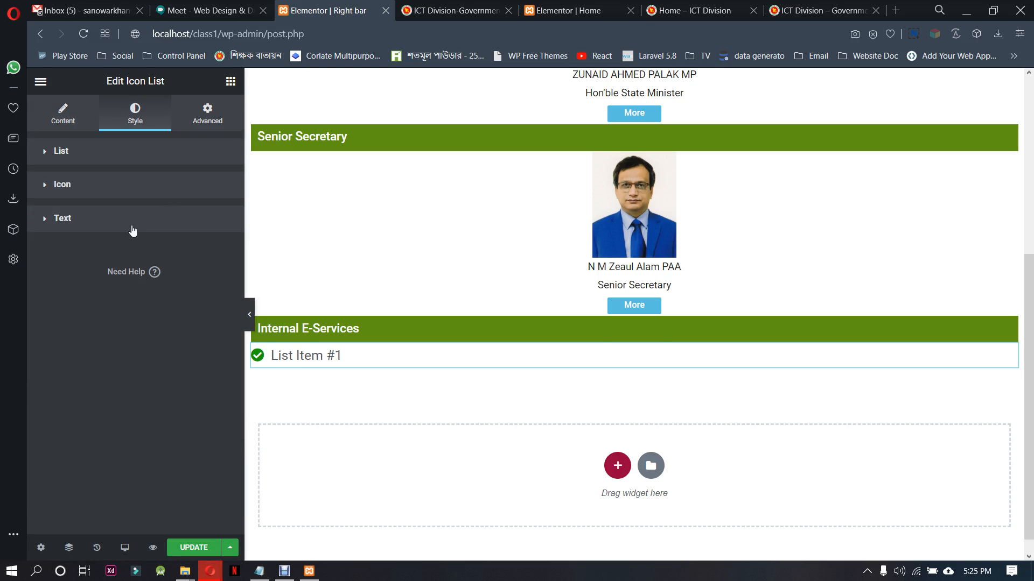
left_click(114, 227)
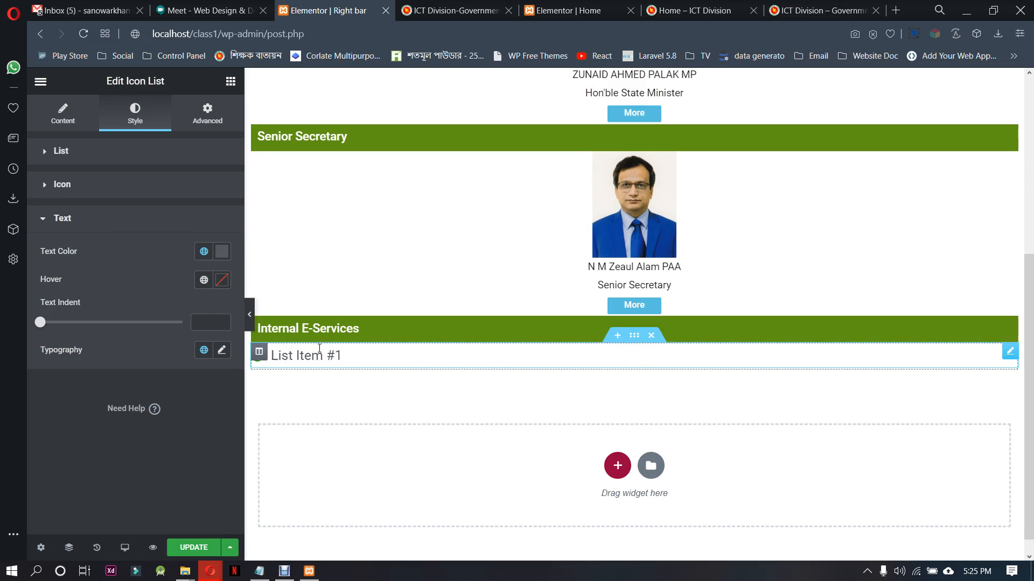
left_click(222, 352)
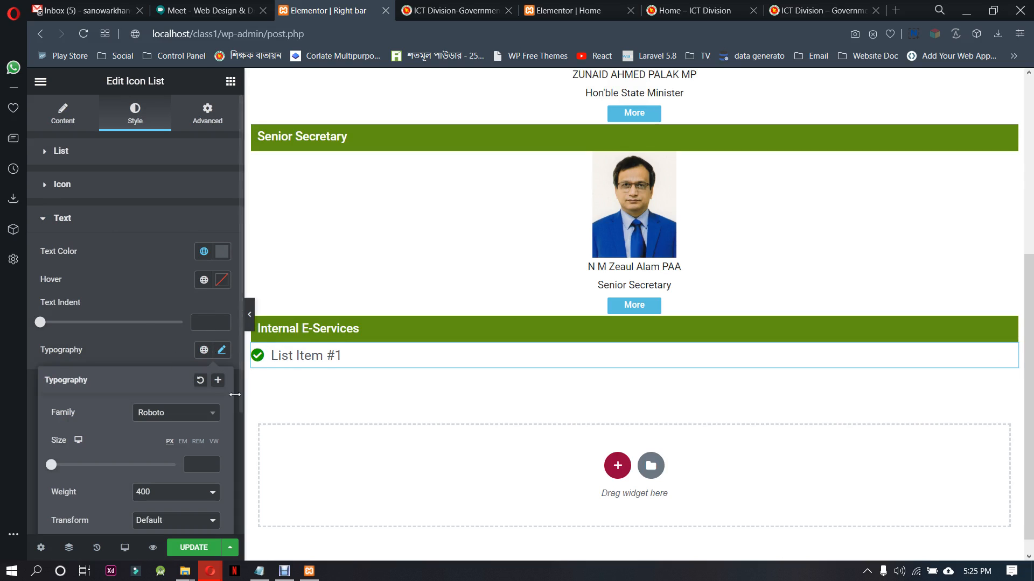
left_click(213, 463)
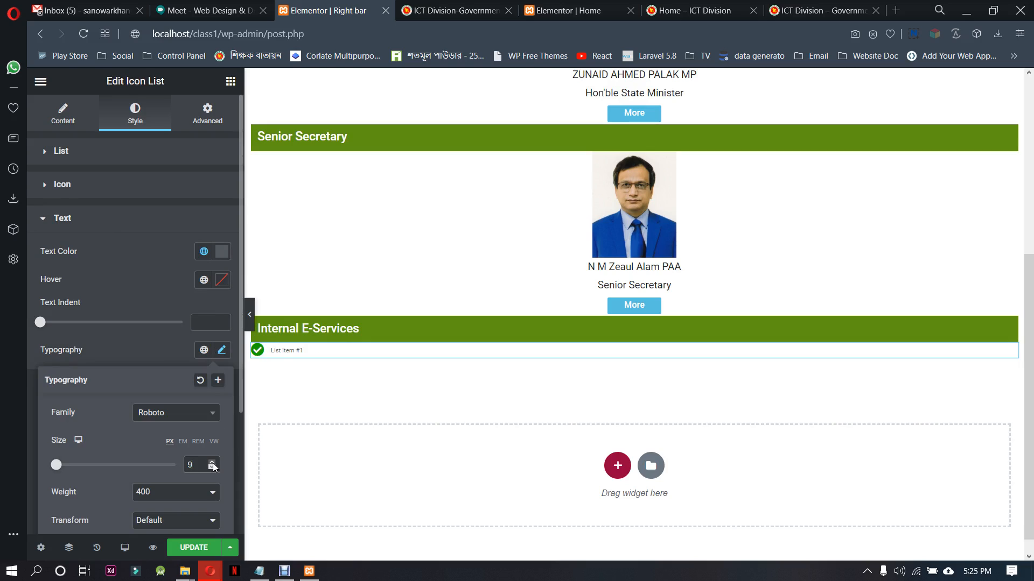
left_click(213, 462)
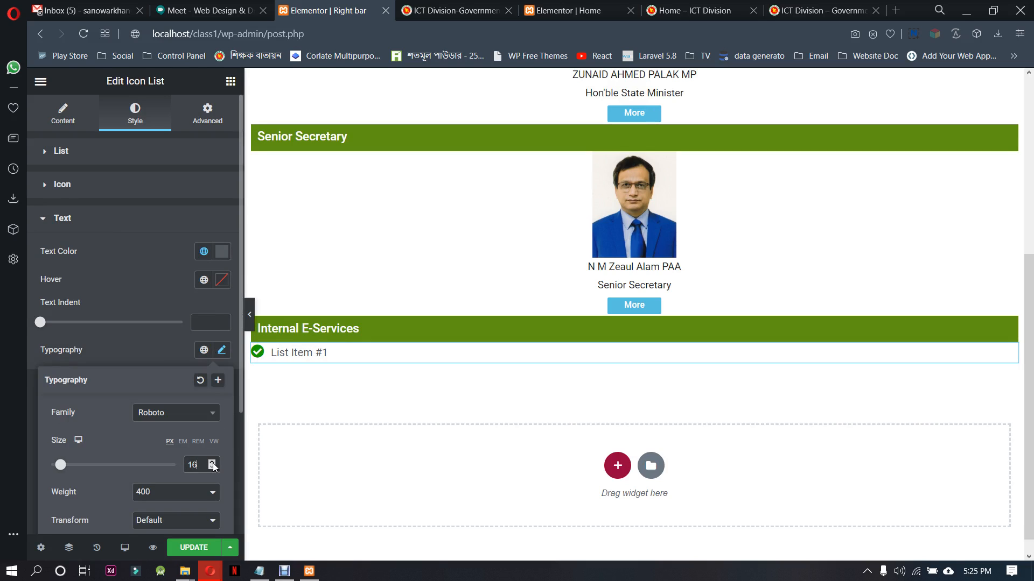
left_click(212, 463)
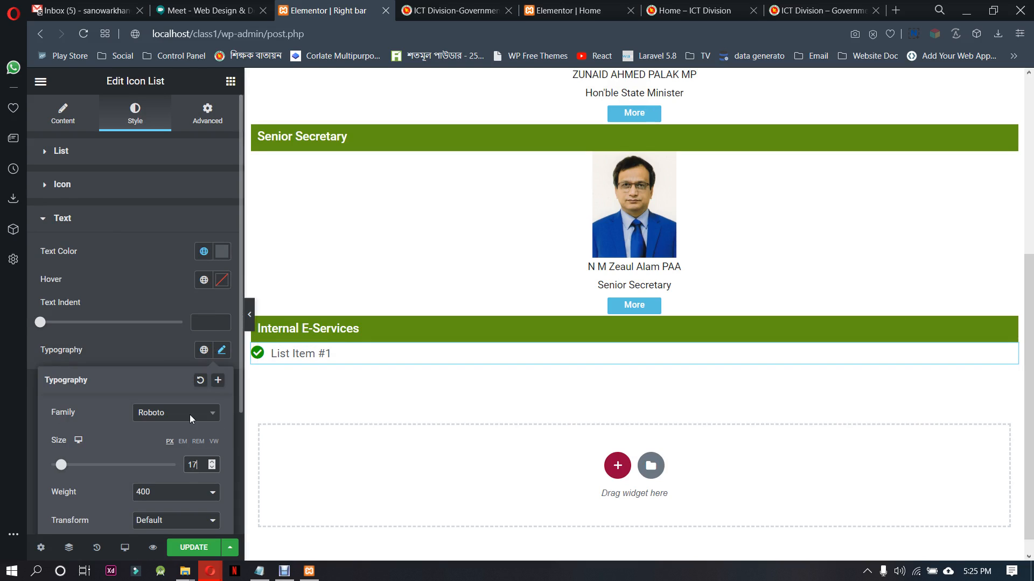
left_click(149, 352)
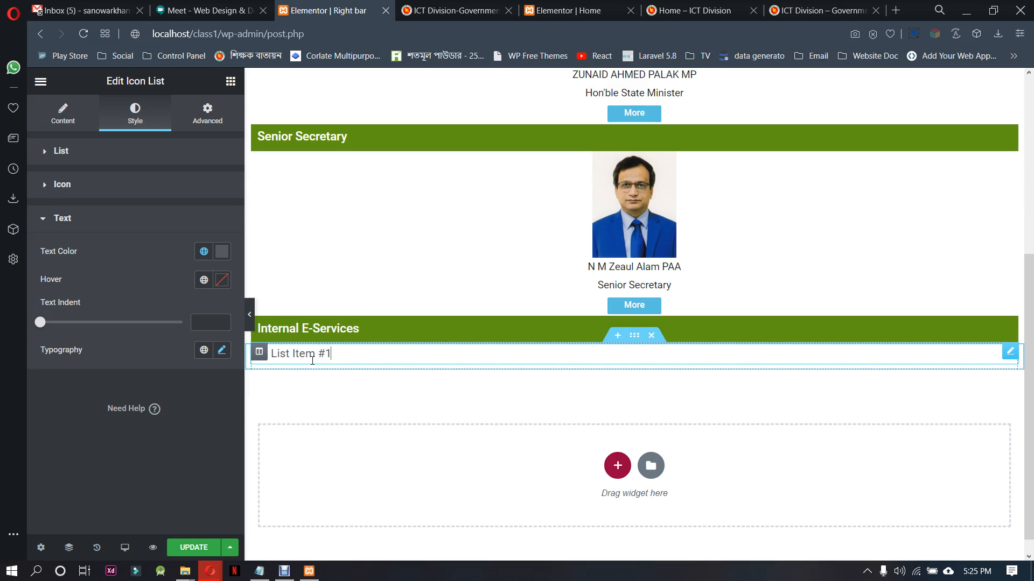
Copy the e-GP label from the ictd.gov.bd sidebar and use it as the text of List Item #1
left_click(83, 120)
left_click(578, 9)
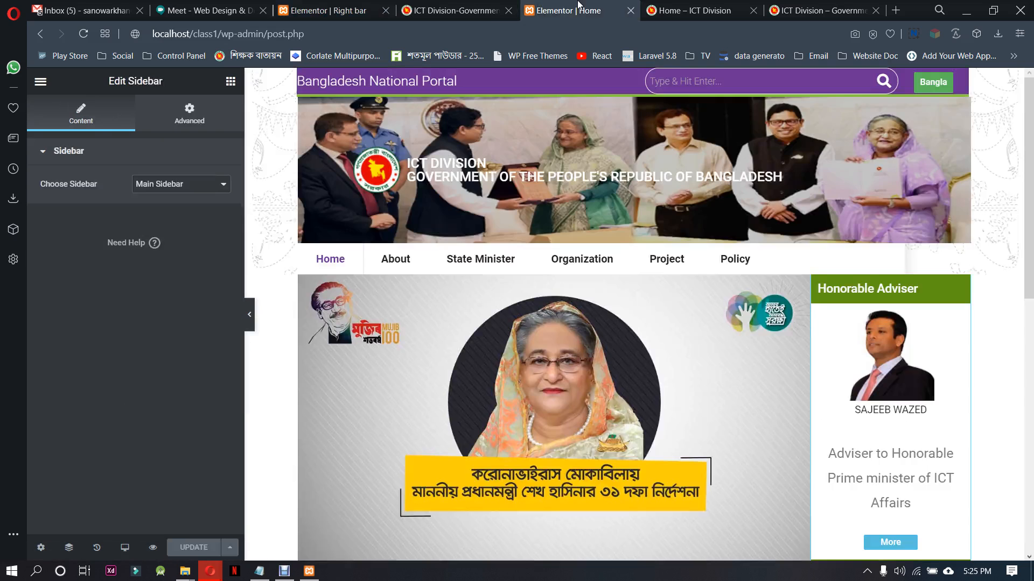
left_click(458, 10)
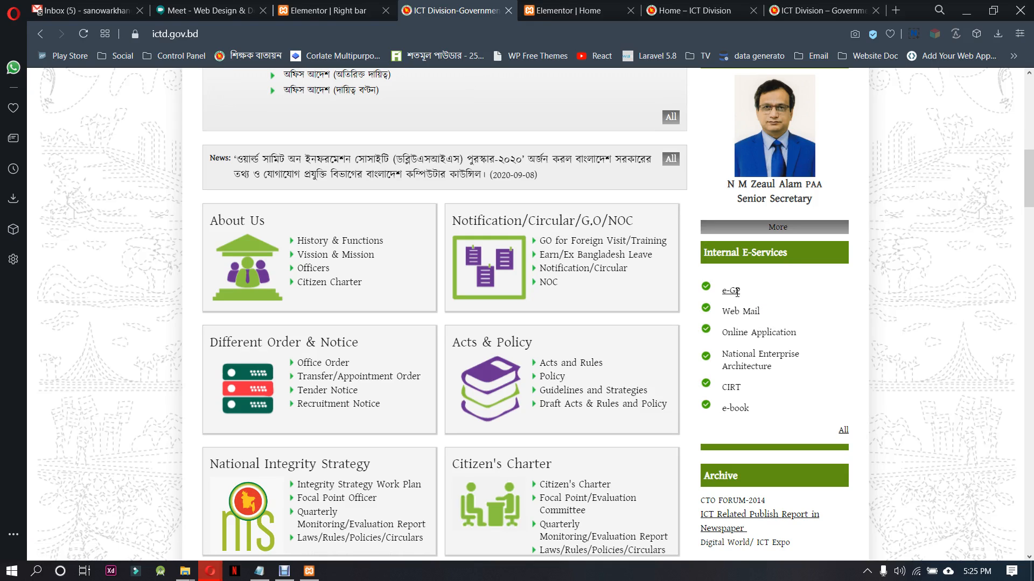
left_click_drag(736, 291, 724, 293)
key("ctrl+c")
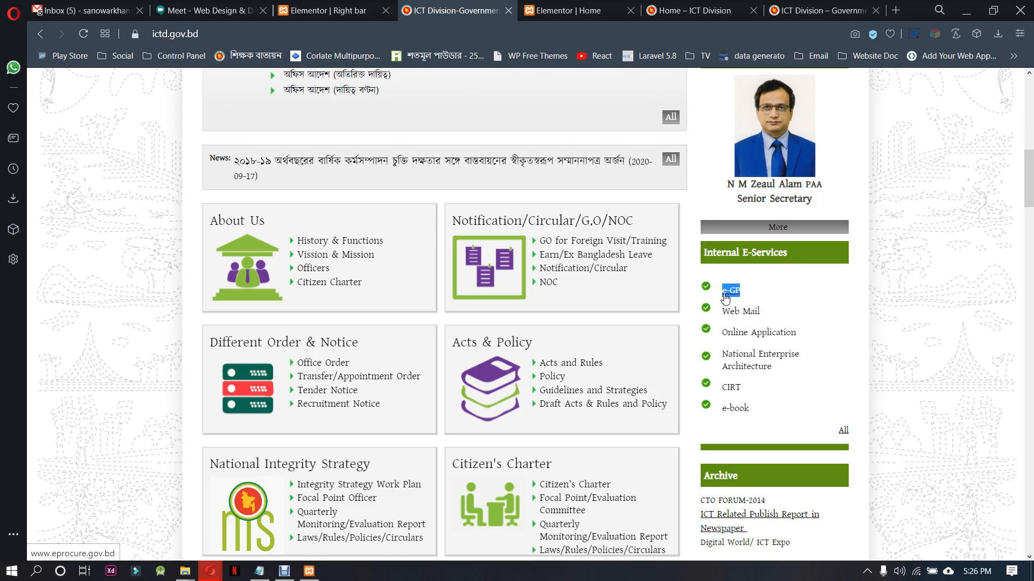
left_click(323, 10)
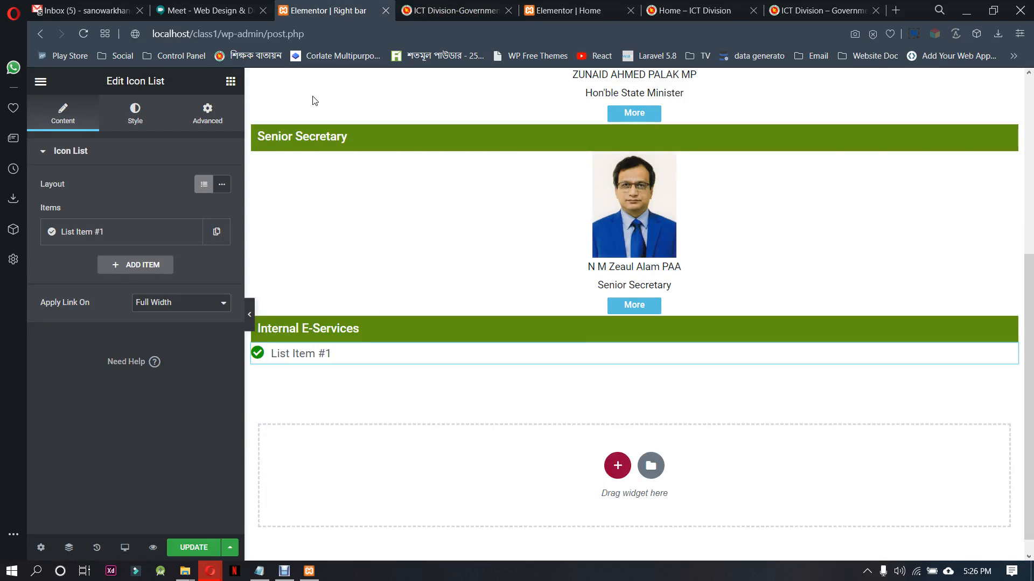
left_click(151, 236)
left_click_drag(97, 280, 40, 285)
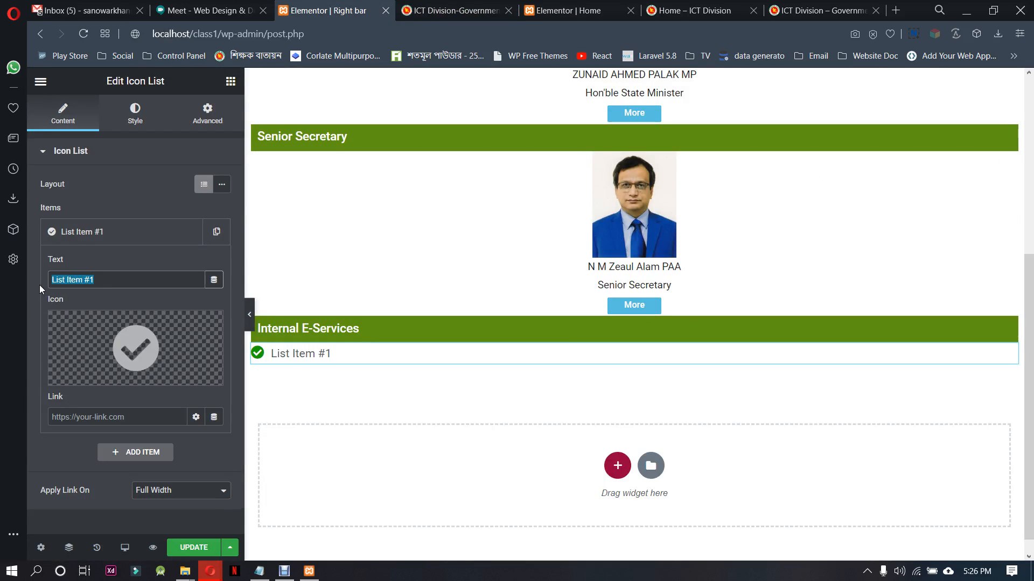
key("ctrl+v")
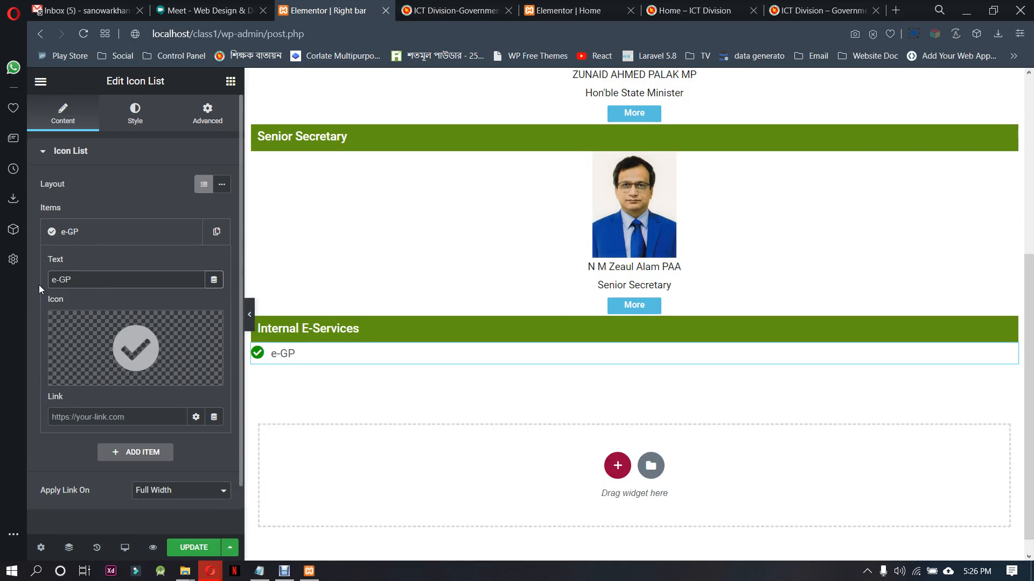
Duplicate the e-GP list item and replace the copy's text with Web Mail, copied from the ictd.gov.bd sidebar
left_click(545, 5)
left_click(468, 10)
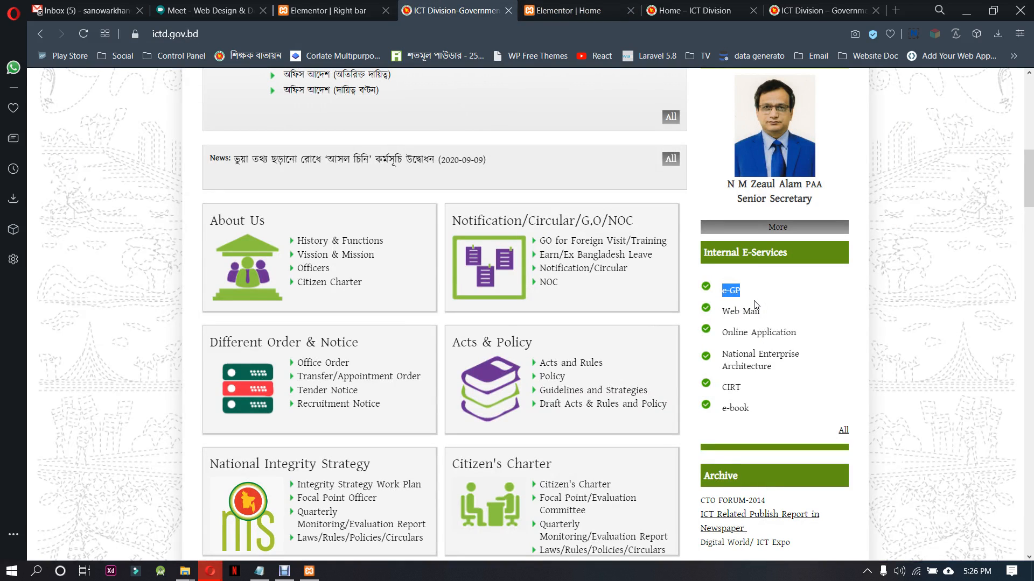
left_click_drag(769, 314, 722, 313)
key("ctrl+c")
left_click(334, 10)
left_click(178, 233)
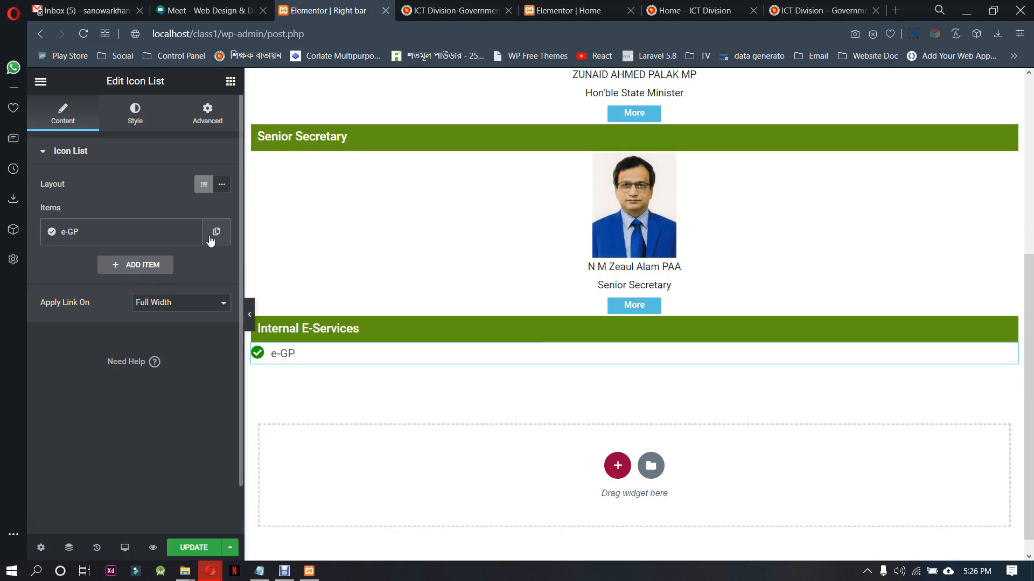
left_click(210, 238)
left_click(113, 269)
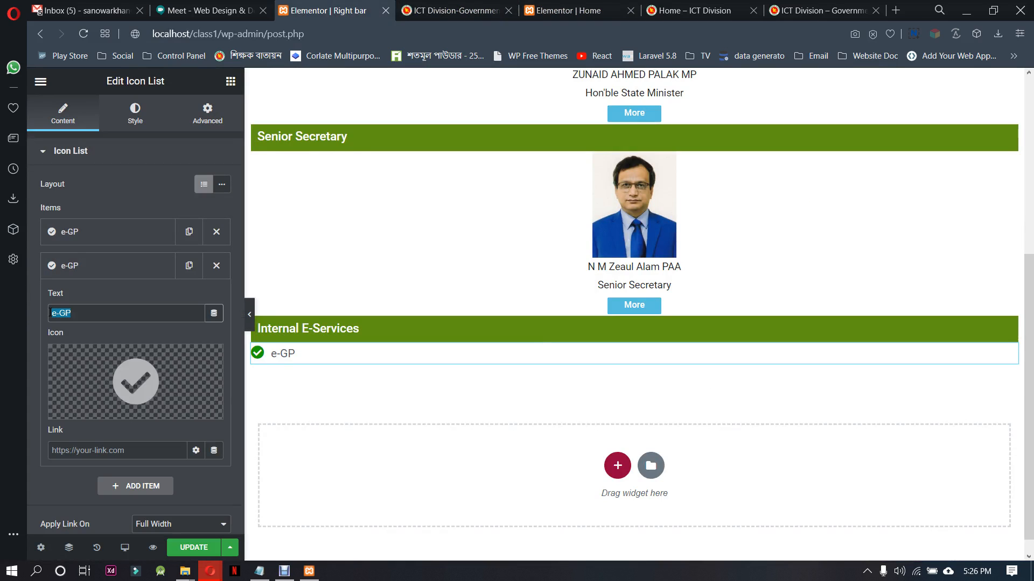
key("ctrl+v")
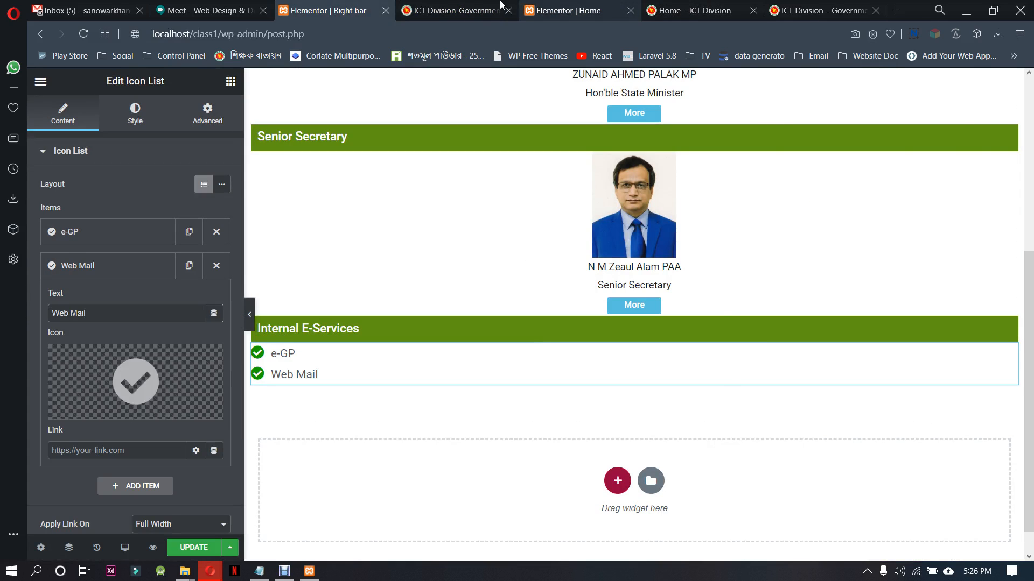
Duplicate the Web Mail list item and replace the copy's text with Online Application, copied from ictd.gov.bd
left_click(455, 10)
left_click_drag(796, 332, 719, 335)
key("ctrl+c")
left_click(329, 10)
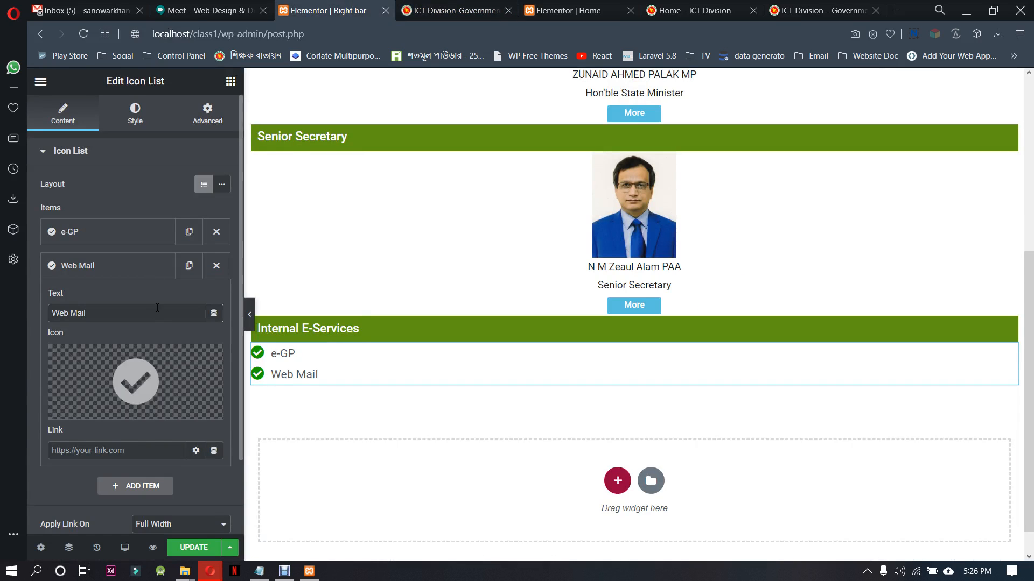
left_click(129, 269)
left_click(189, 265)
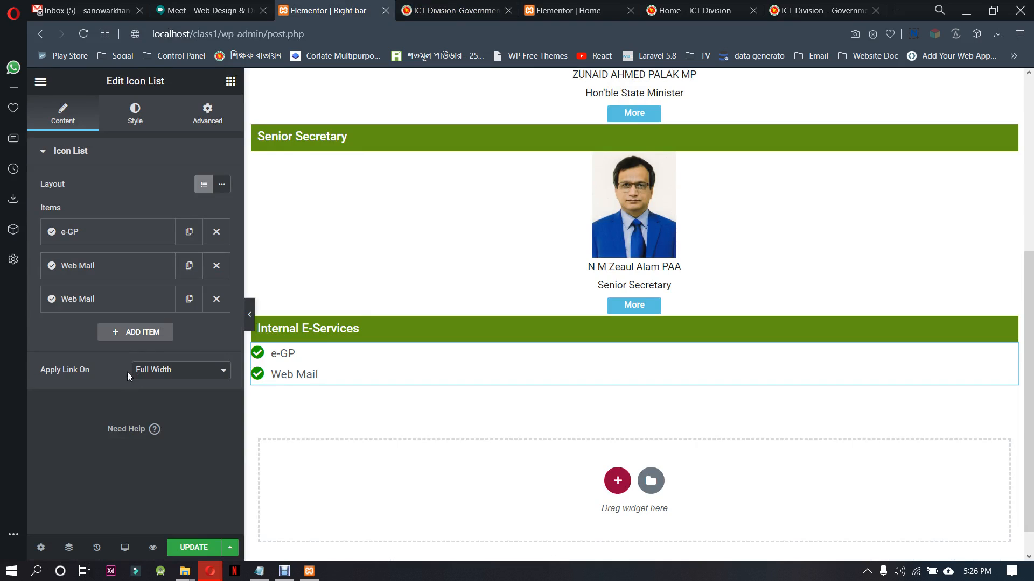
left_click(127, 299)
key("ctrl+v")
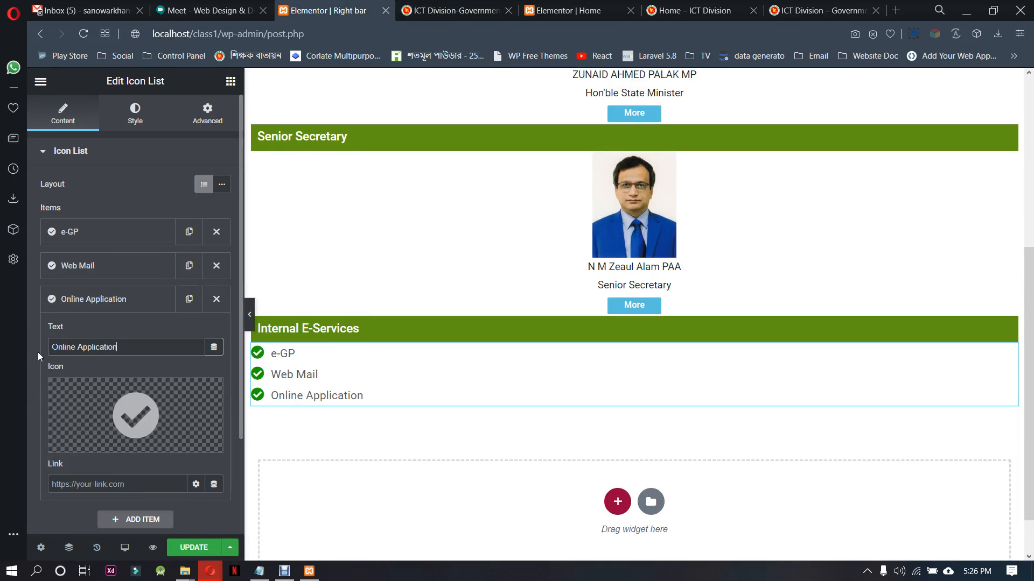
Duplicate the Online Application list item and change the copy's text to National Enterprise Architecture, copied from ictd.gov.bd
left_click(161, 299)
left_click(189, 299)
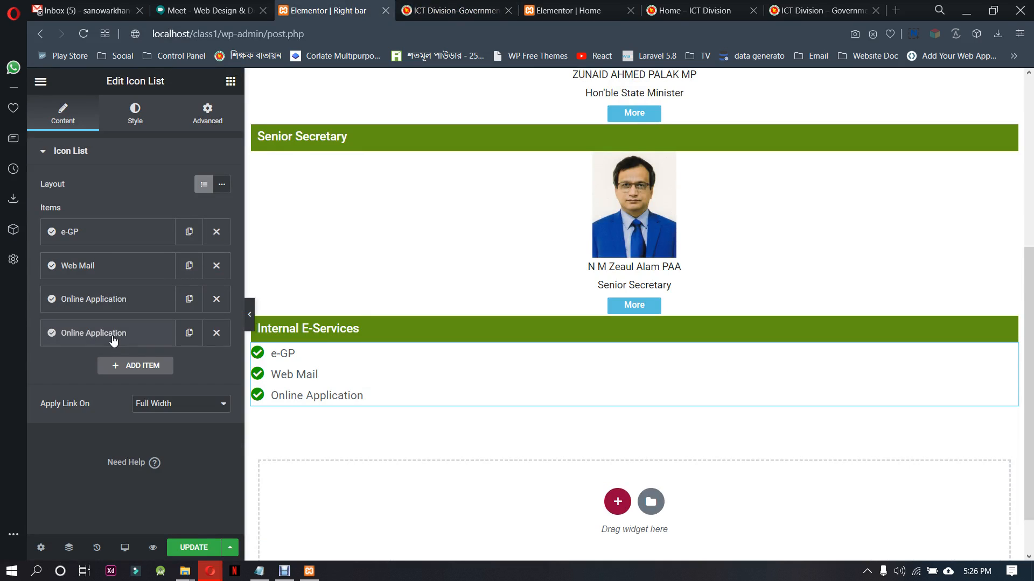
left_click(170, 334)
left_click(455, 11)
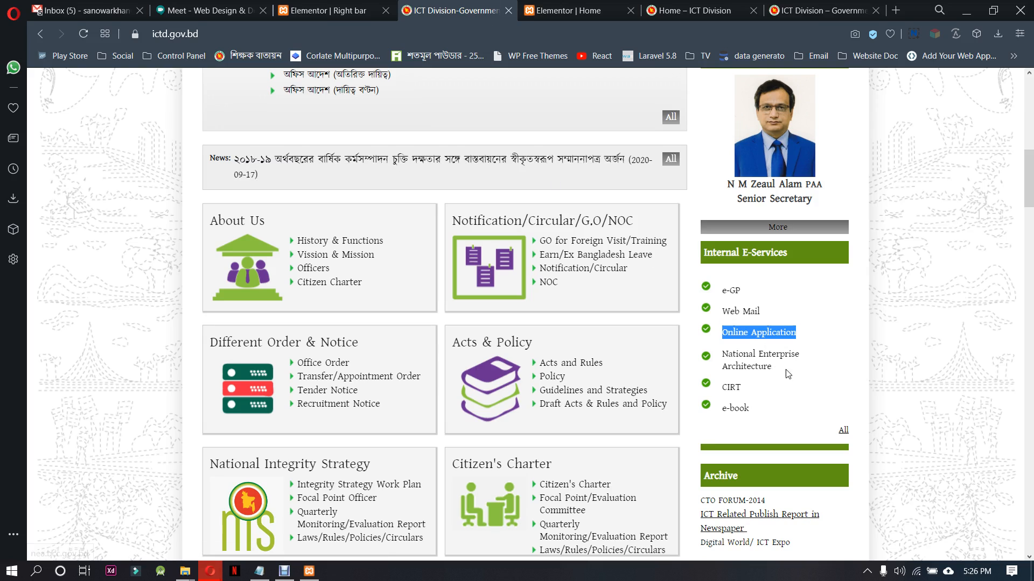
left_click_drag(774, 368, 724, 355)
key("ctrl+c")
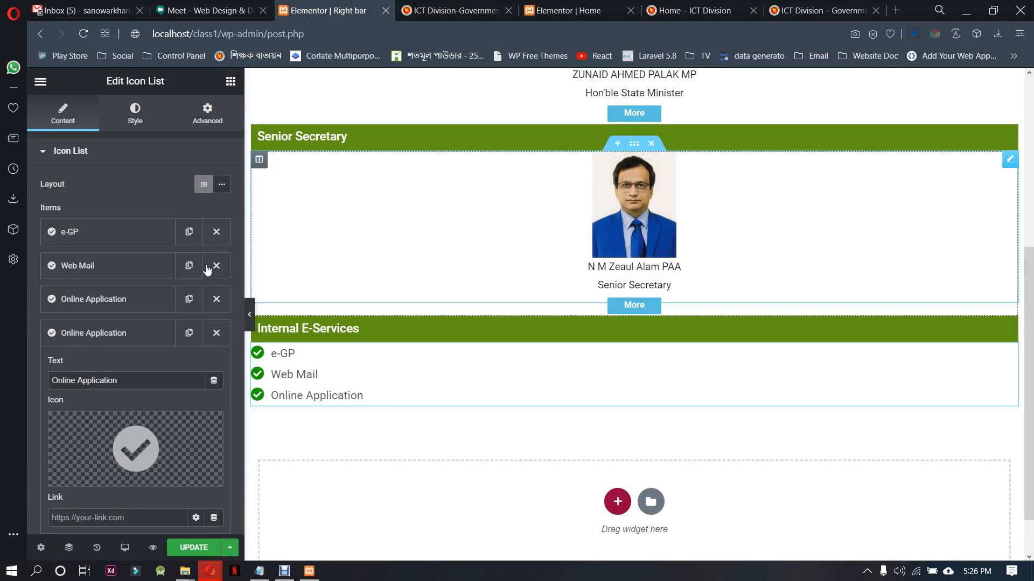
left_click(322, 11)
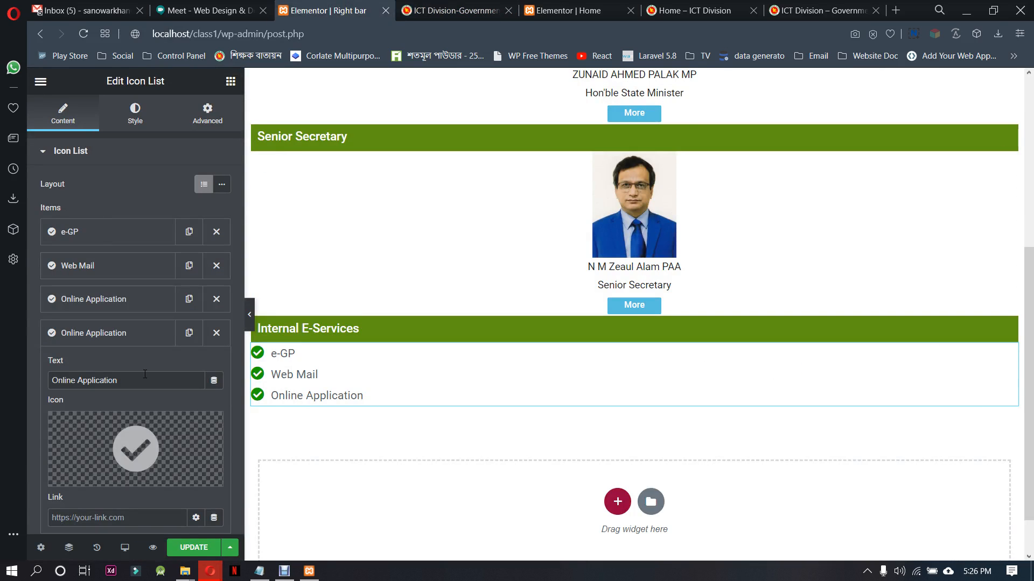
left_click_drag(121, 381, 18, 377)
key("ctrl+v")
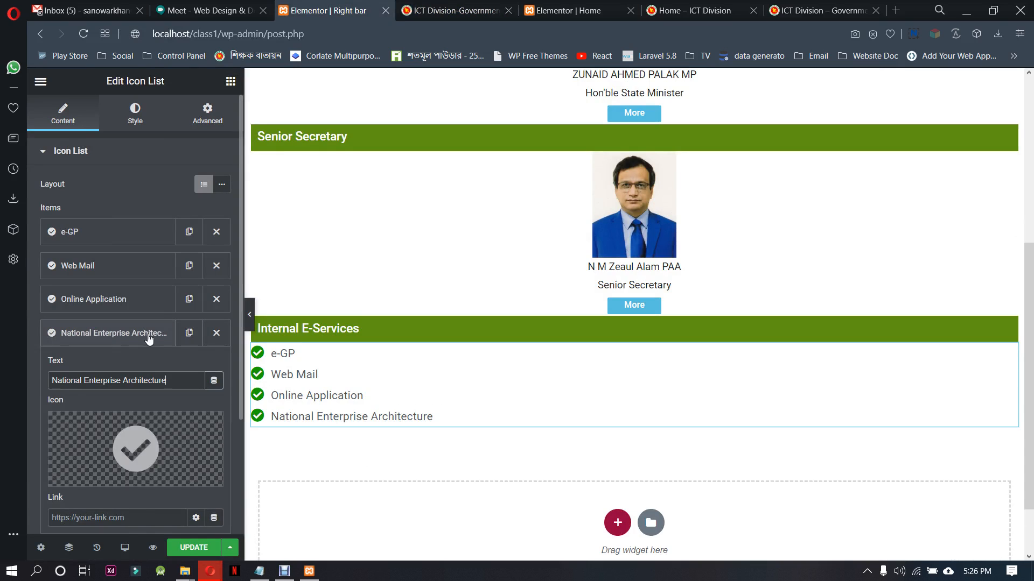
Duplicate the National Enterprise Architecture list item and change the copy's text to CIRT, copied from ictd.gov.bd
left_click(170, 335)
left_click(199, 337)
left_click(118, 369)
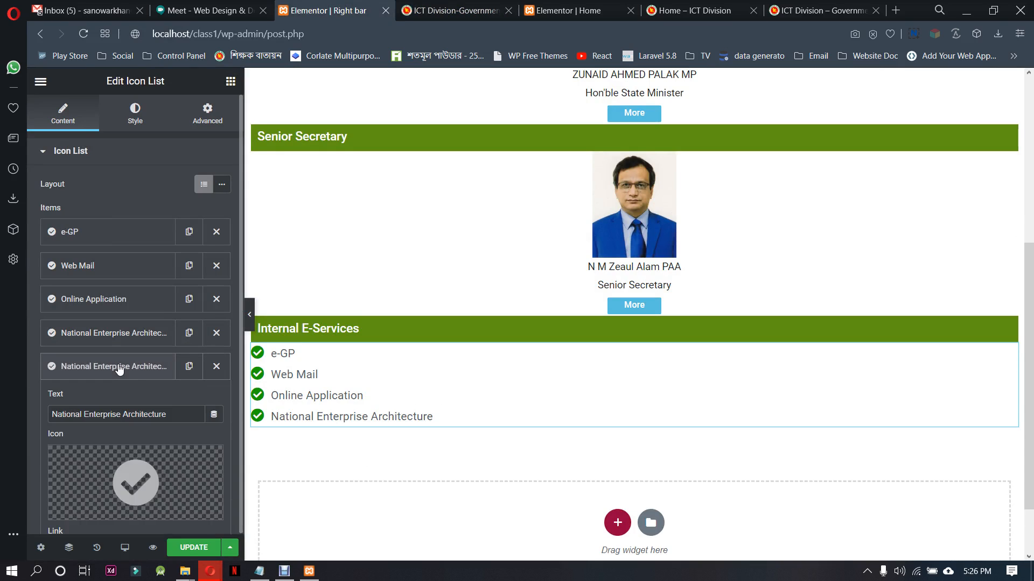
left_click(472, 5)
left_click_drag(757, 387, 724, 388)
key("ctrl+c")
left_click(323, 10)
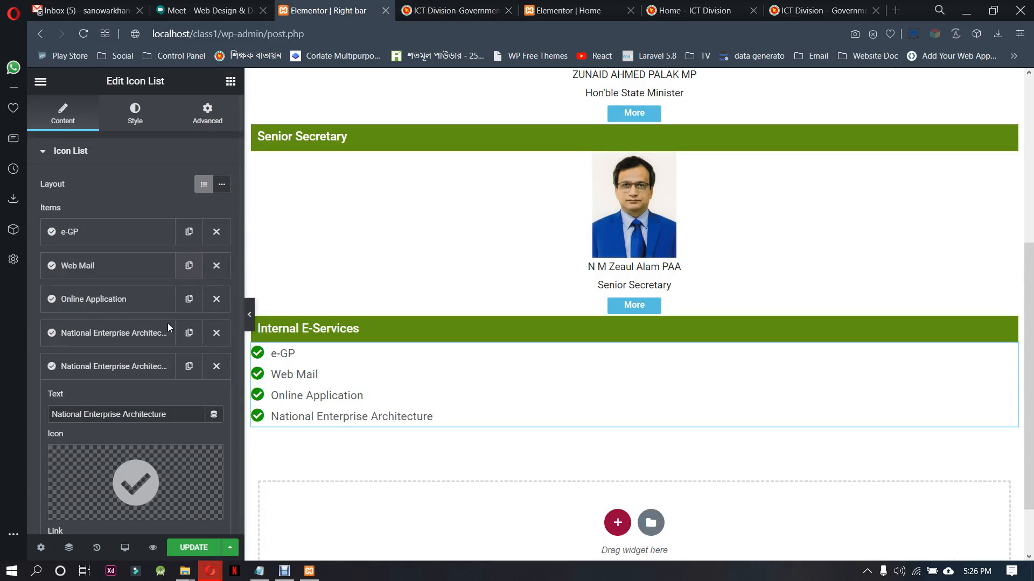
key("ctrl+a")
key("ctrl+v")
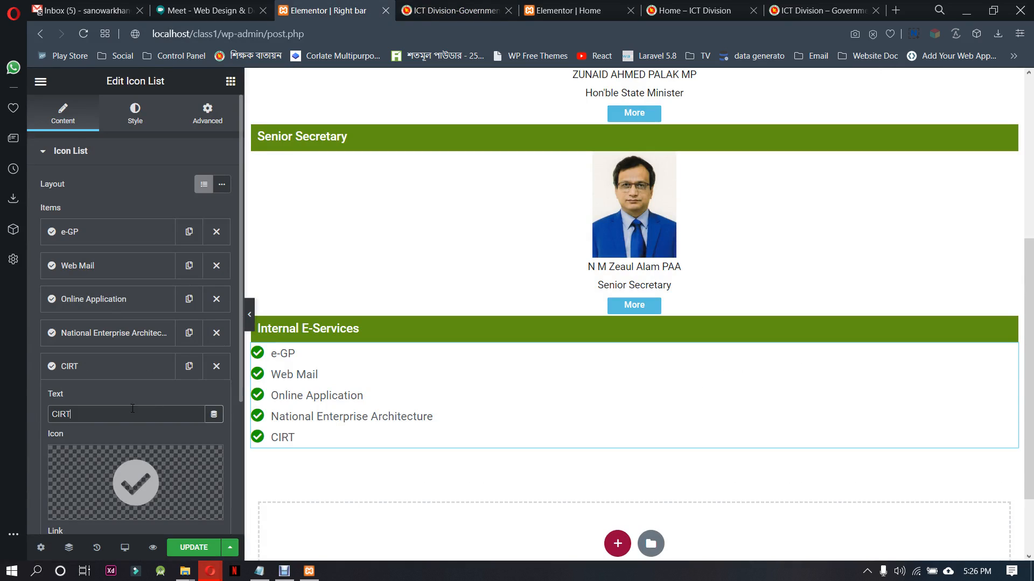
Duplicate the CIRT list item and change the copy's text to e-book, copied from the ictd.gov.bd sidebar
left_click(173, 371)
left_click(189, 366)
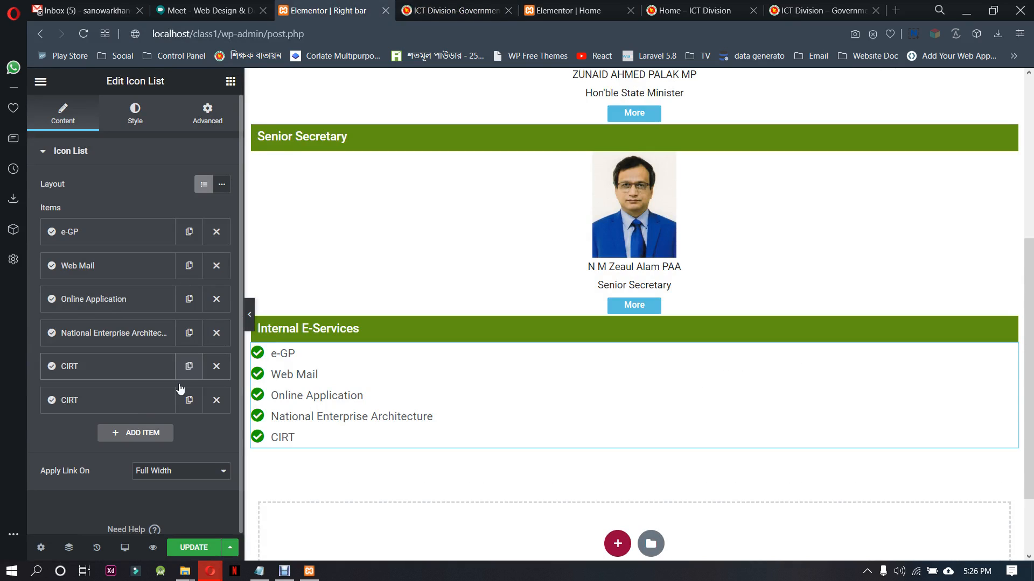
left_click(131, 407)
left_click(450, 7)
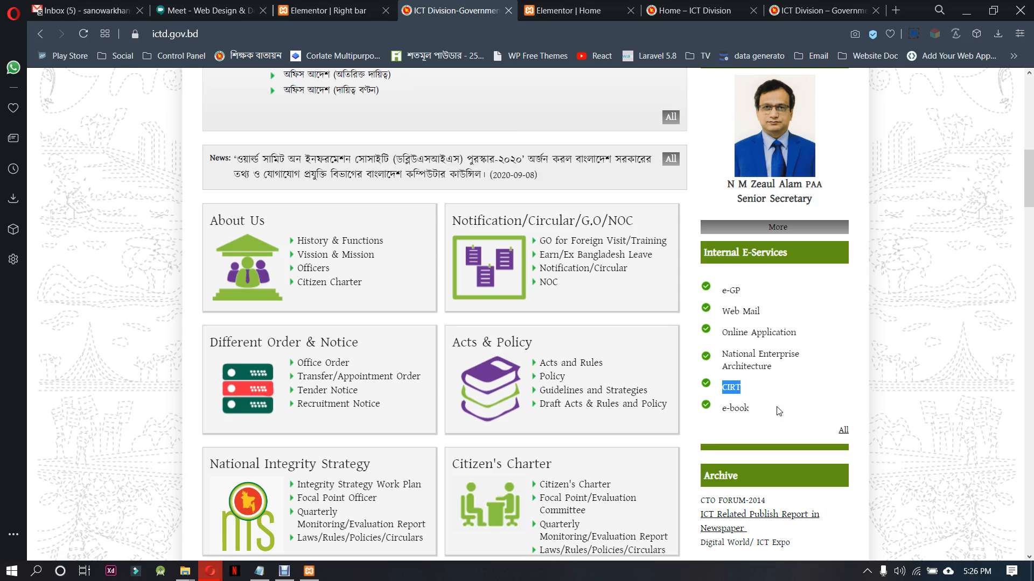
left_click_drag(779, 411, 720, 408)
key("ctrl+c")
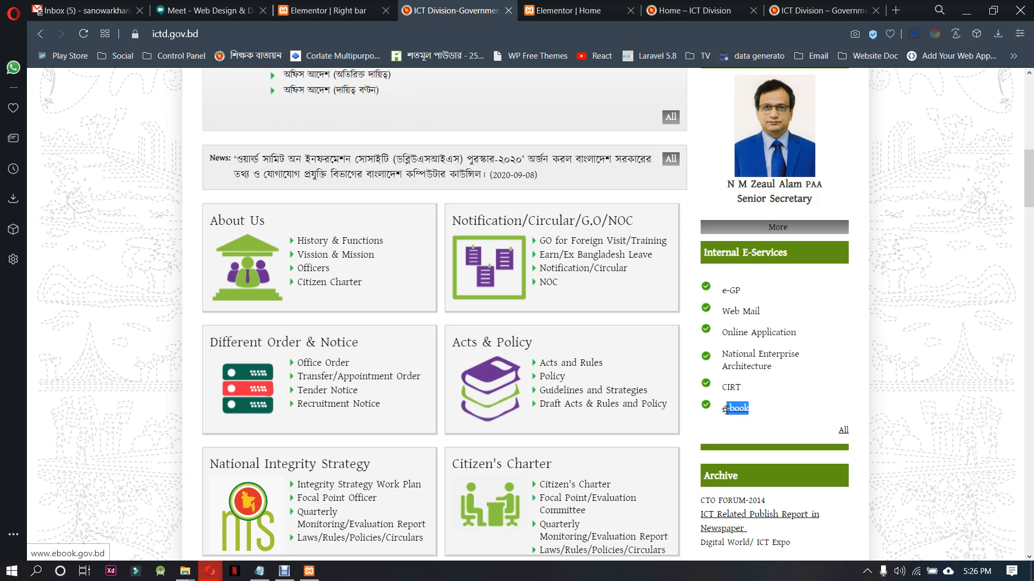
left_click(308, 11)
left_click_drag(72, 448, 28, 444)
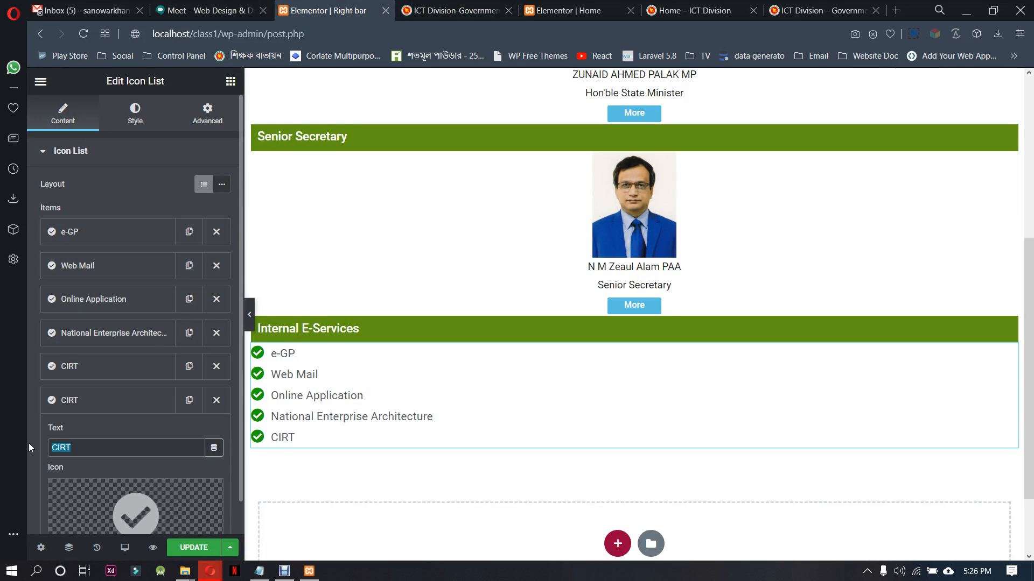
key("ctrl+v")
scroll(110, 425, "down", 3)
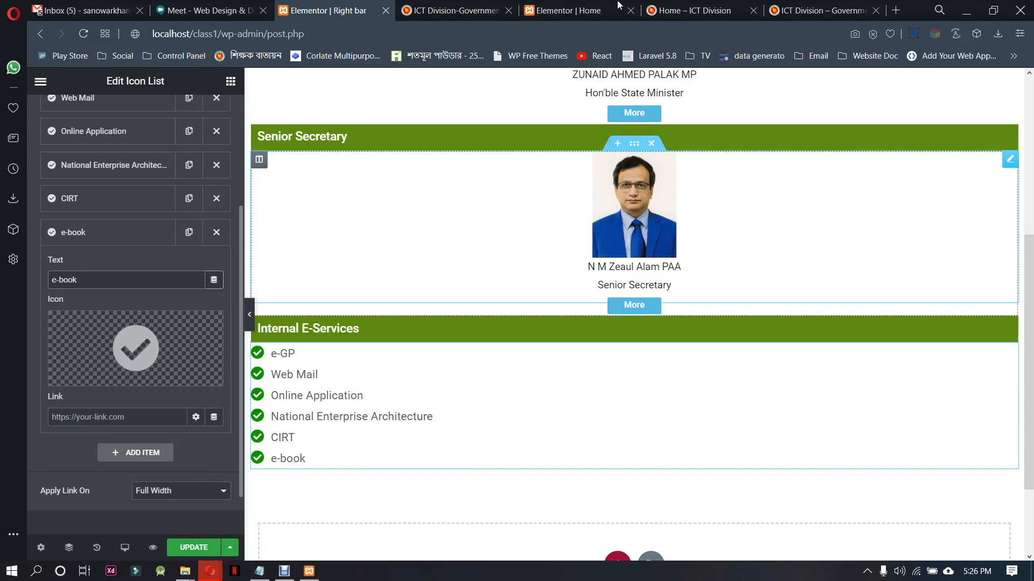
Examine the sidebar sections below Internal E-Services on the ictd.gov.bd reference page
left_click(584, 10)
left_click(455, 9)
scroll(860, 378, "down", 3)
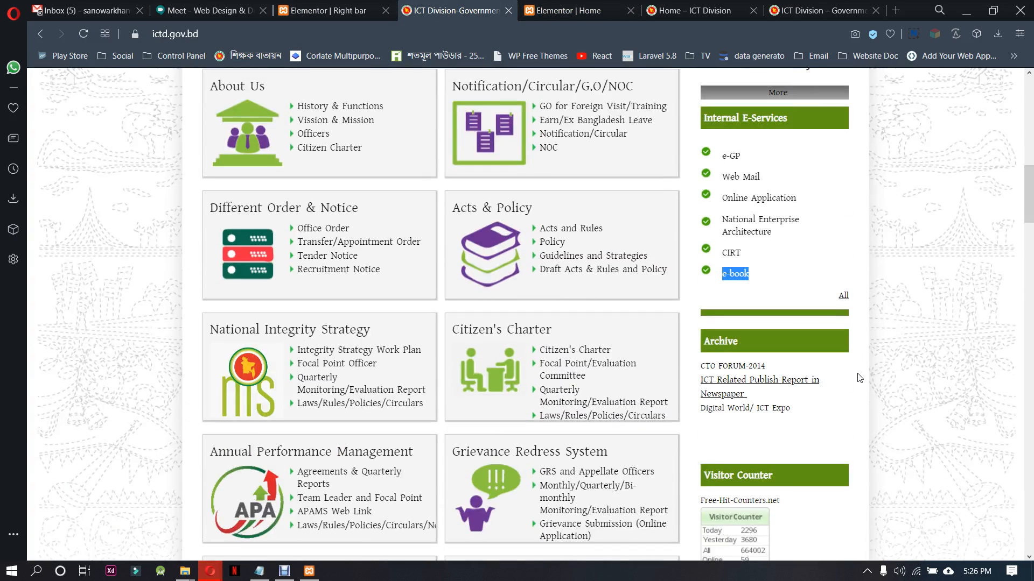
scroll(860, 378, "down", 3)
scroll(860, 377, "down", 3)
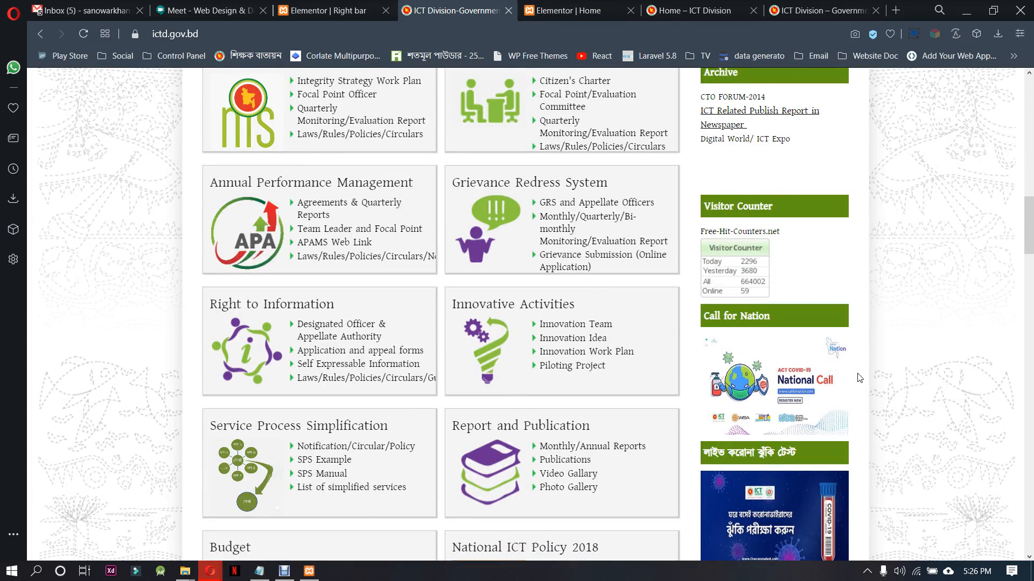
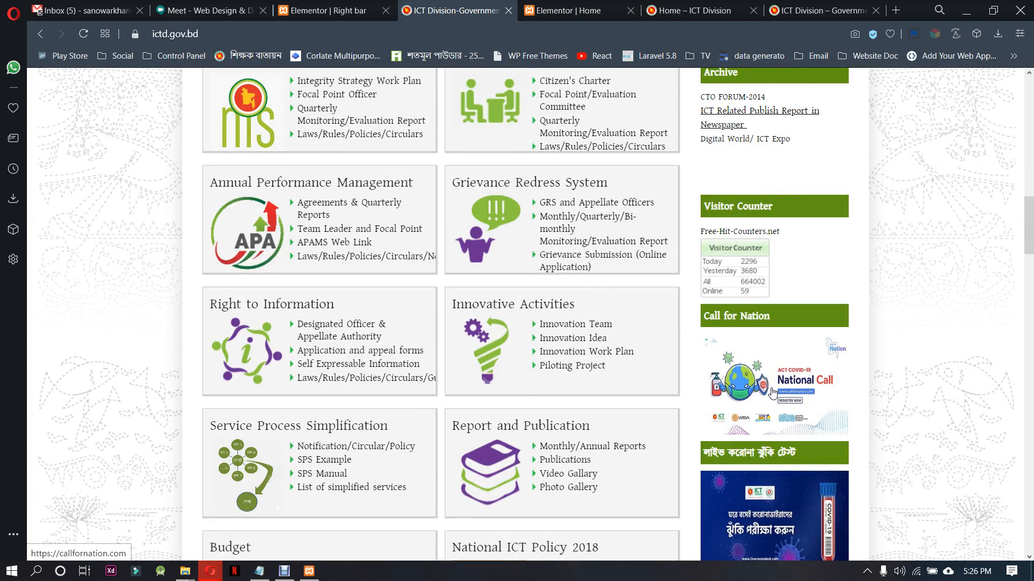
Copy the Call for Nation heading text from the ictd.gov.bd sidebar
scroll(776, 398, "down", 14)
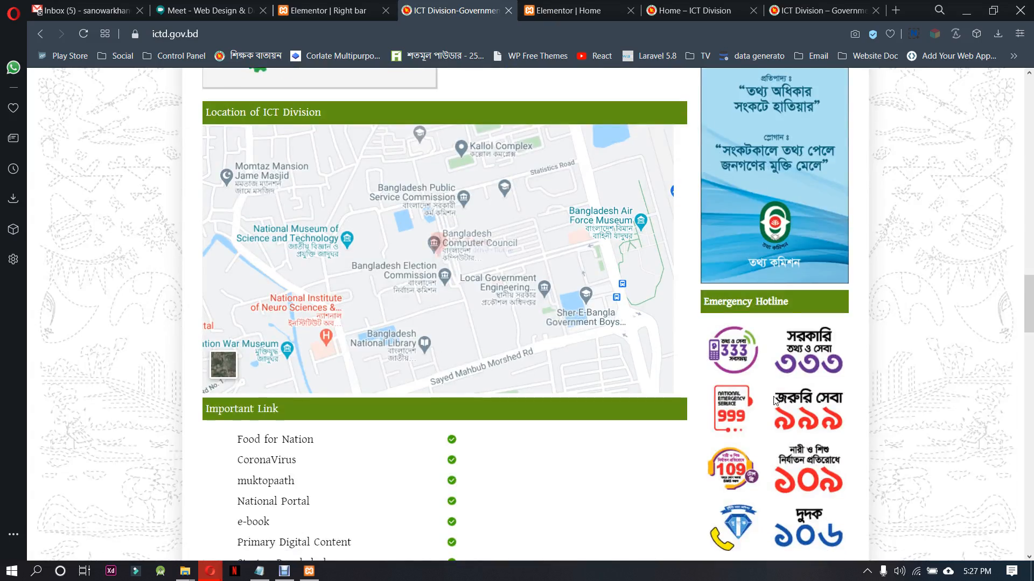
scroll(770, 402, "up", 12)
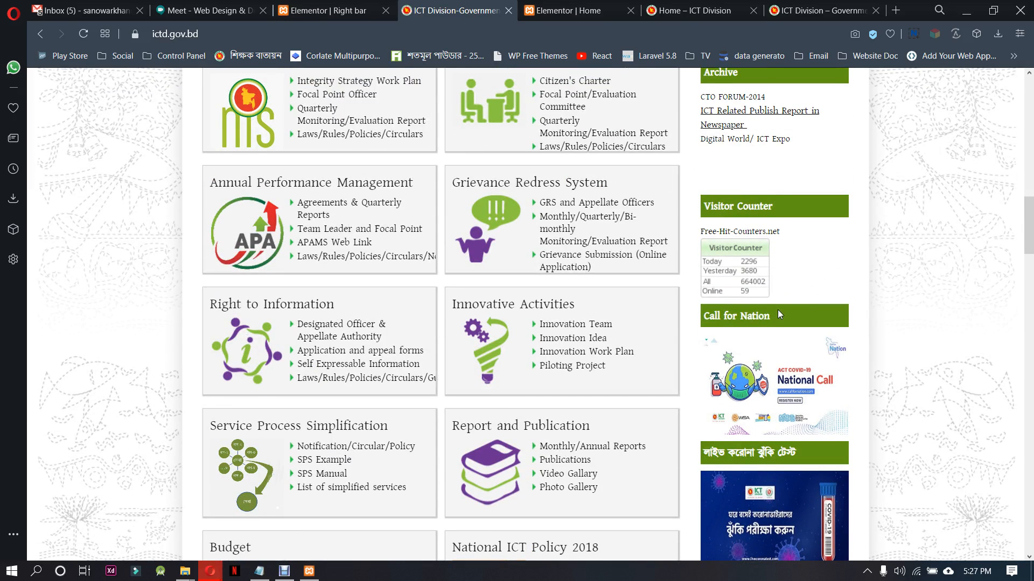
left_click_drag(731, 316, 710, 316)
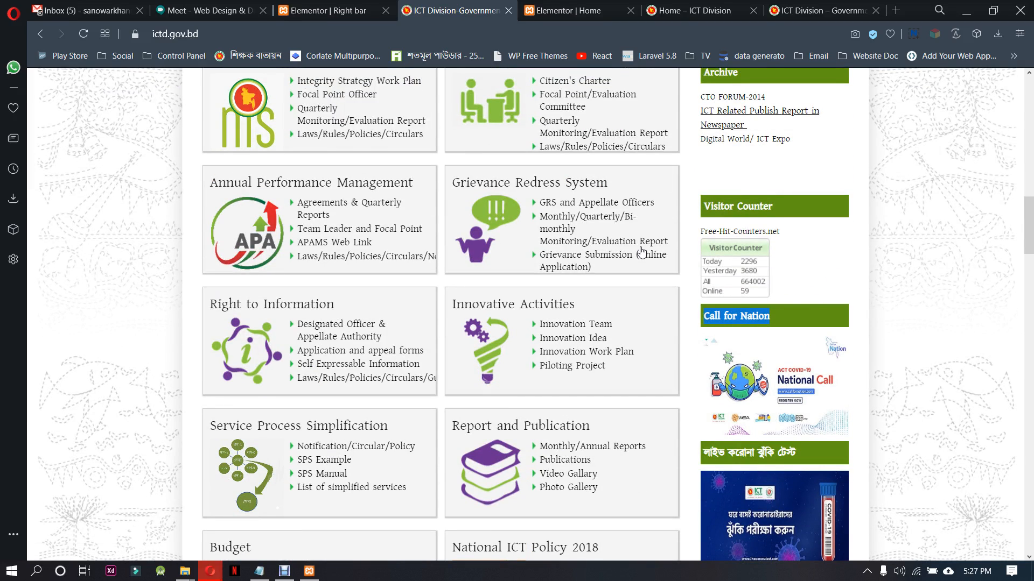
In the Right bar template, duplicate the Internal E-Services heading section and move the copy below the e-services list
left_click(309, 10)
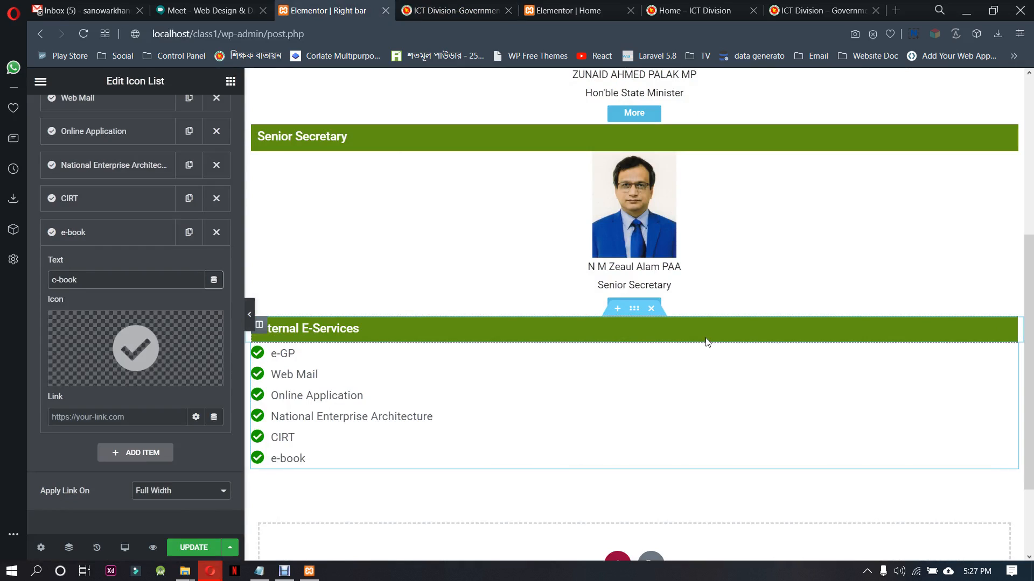
right_click(634, 309)
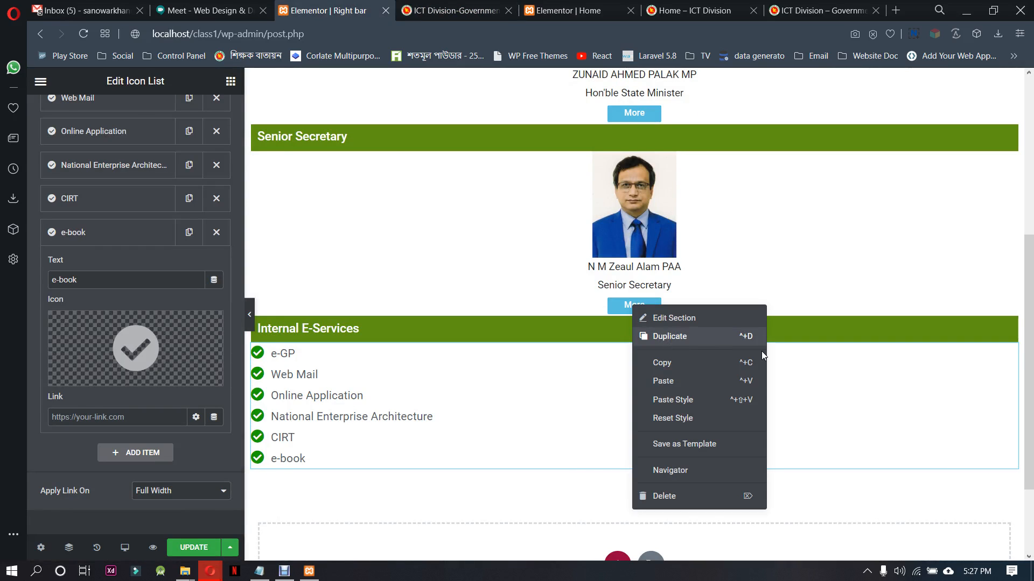
left_click(757, 338)
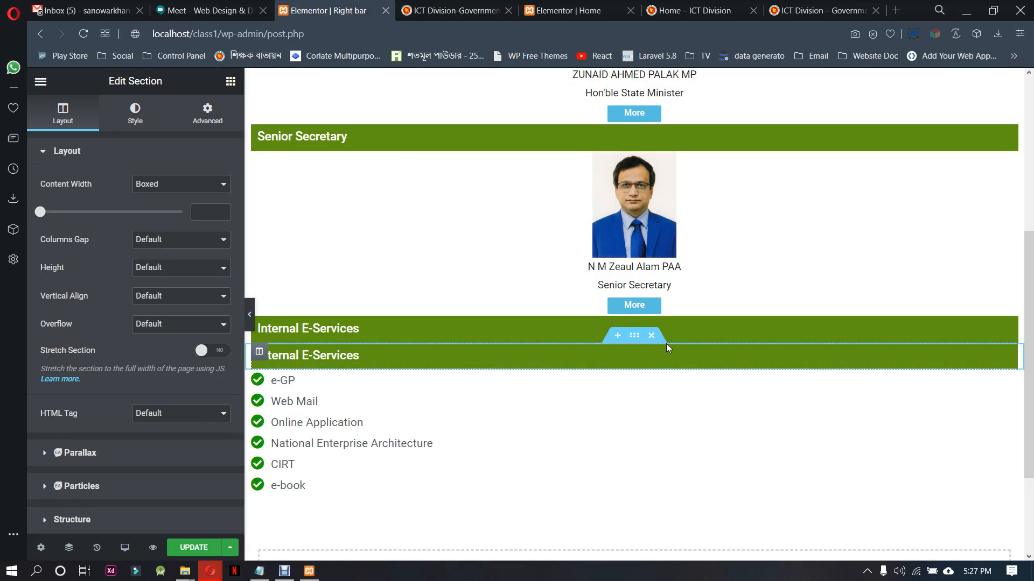
left_click_drag(634, 335, 642, 484)
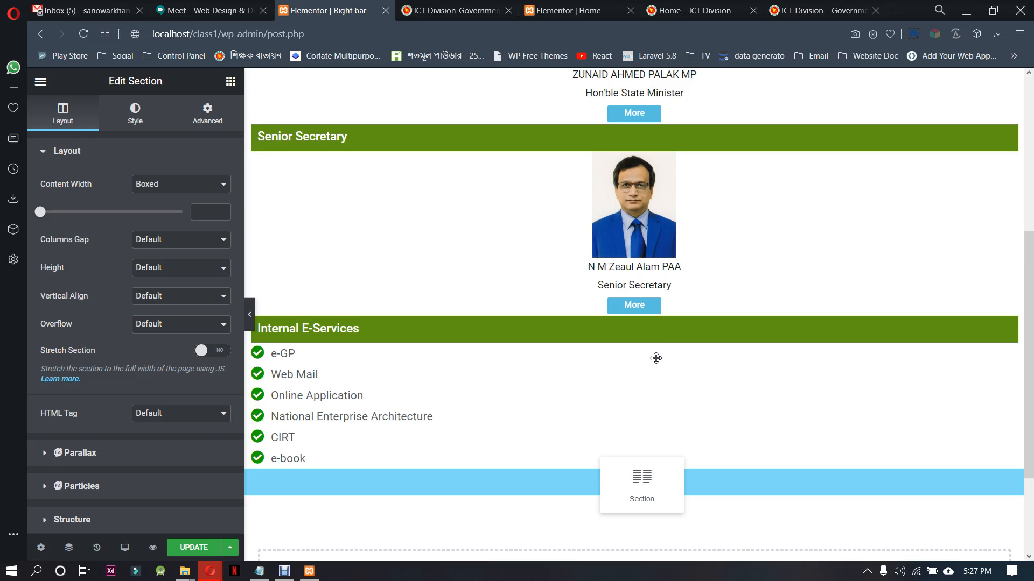
Duplicate the e-services list section and place the copy beneath the second Internal E-Services heading
left_click_drag(655, 358, 630, 351)
right_click(634, 349)
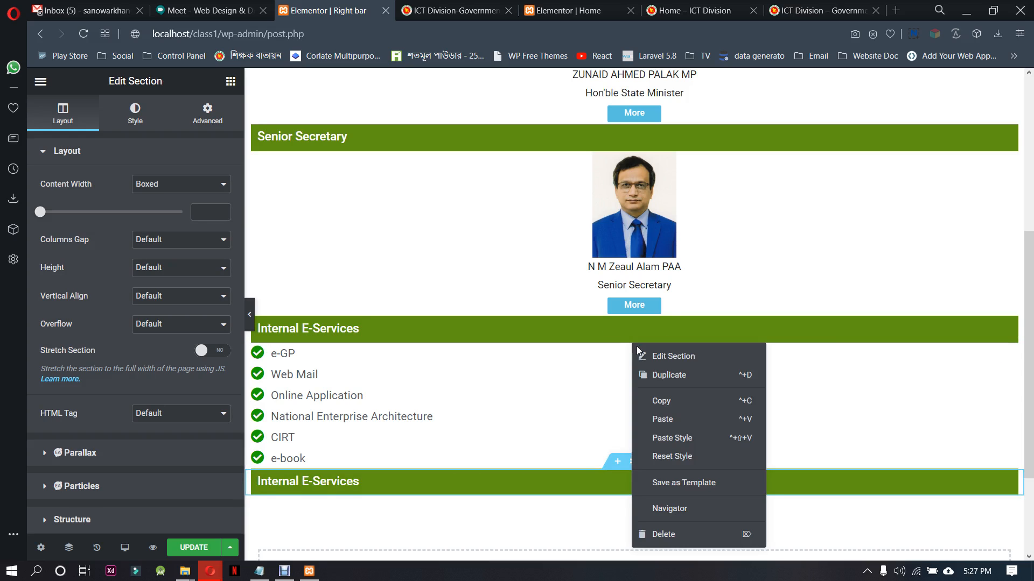
left_click(658, 375)
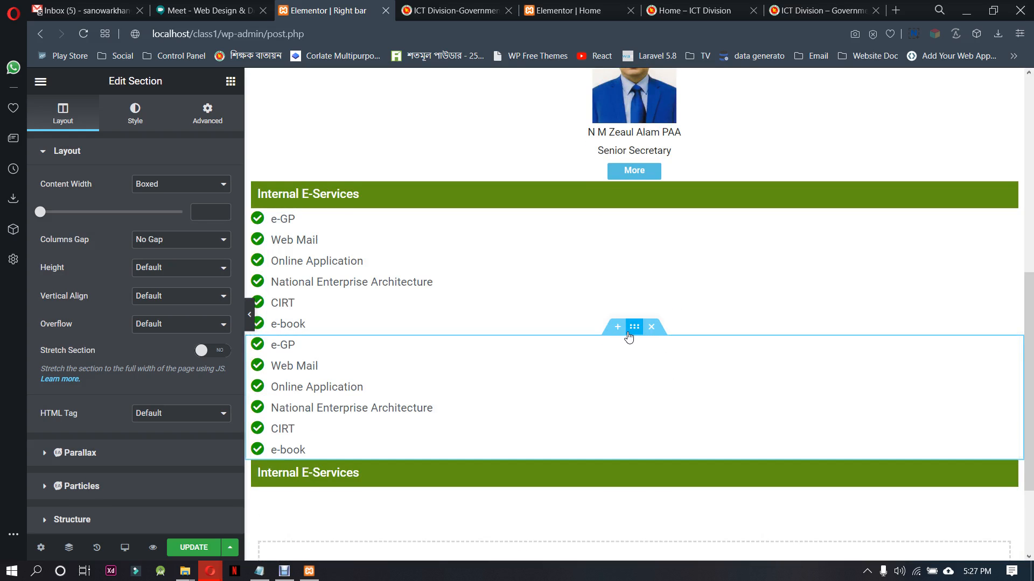
left_click_drag(634, 326, 615, 480)
left_click_drag(576, 393, 600, 397)
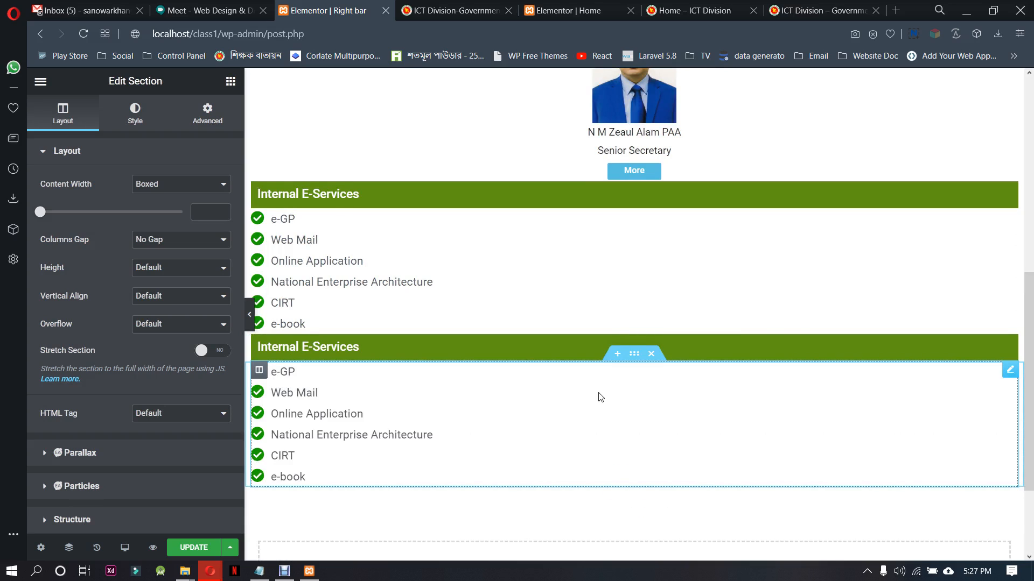
Delete the icon list from the copied section and add an Image widget in its place
right_click(605, 397)
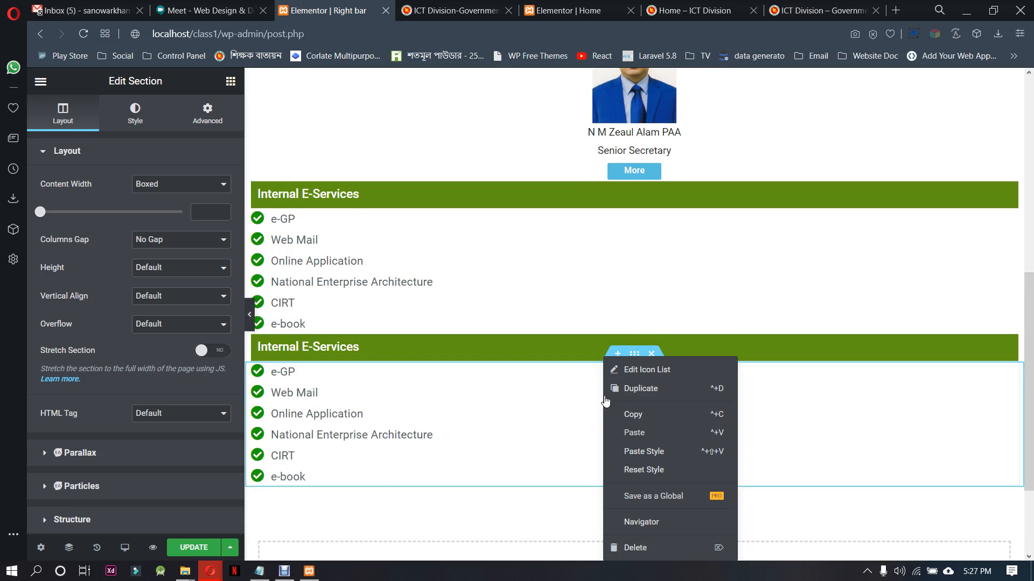
left_click(653, 549)
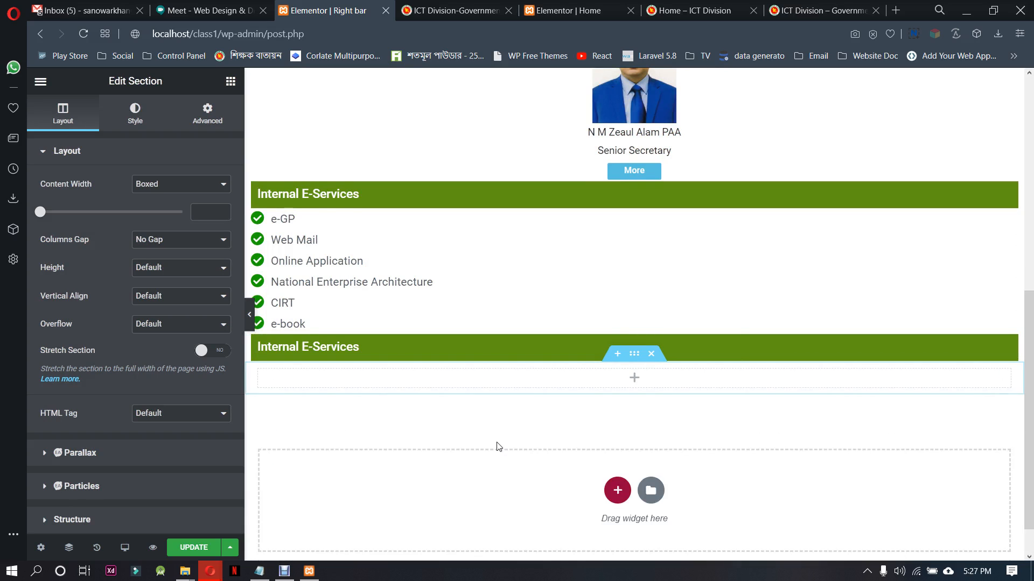
left_click(636, 379)
left_click_drag(80, 266, 624, 385)
Change the second Internal E-Services heading's title to Call for Nation
left_click(398, 347)
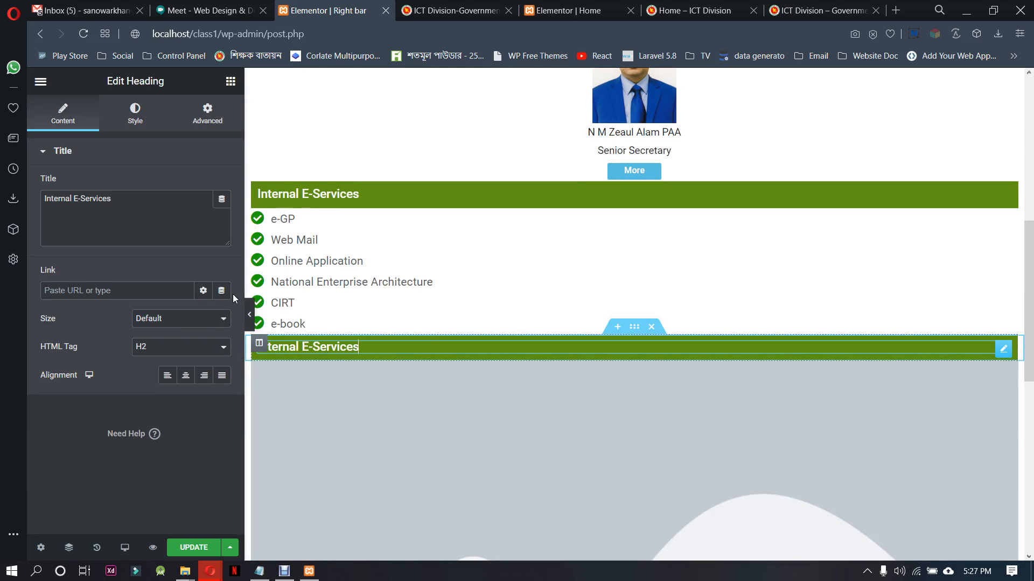
left_click_drag(116, 199, 25, 202)
type("Call for Nation")
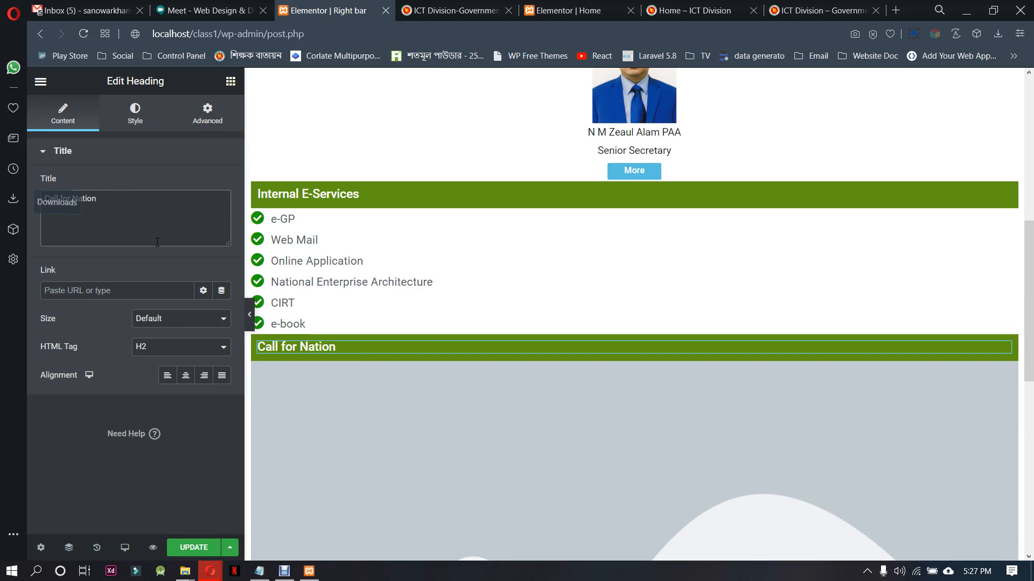
Insert the ACT COVID-19 National Call picture from the media library into the image placeholder and center it
left_click(451, 406)
left_click(70, 205)
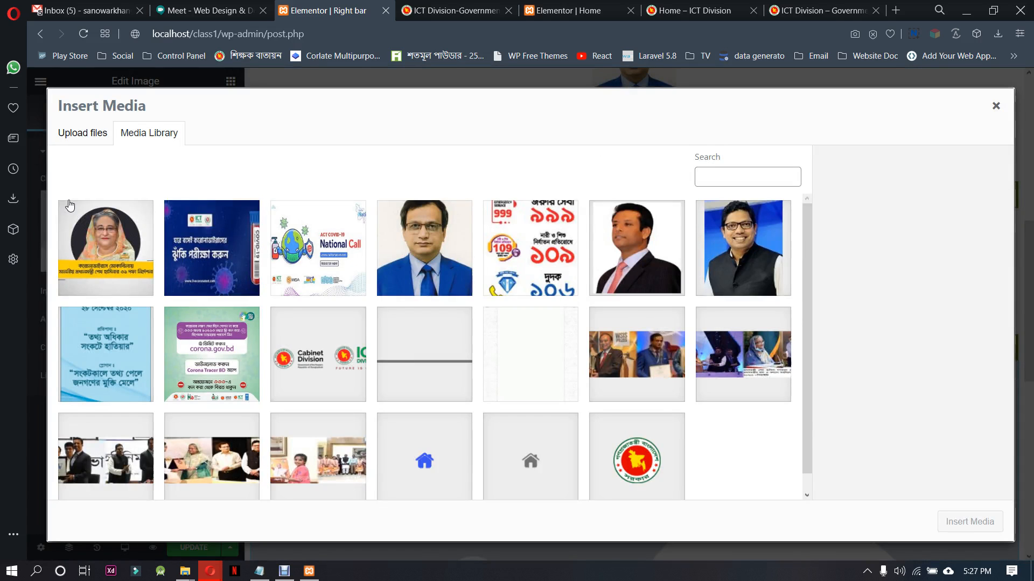
left_click(304, 240)
left_click(969, 522)
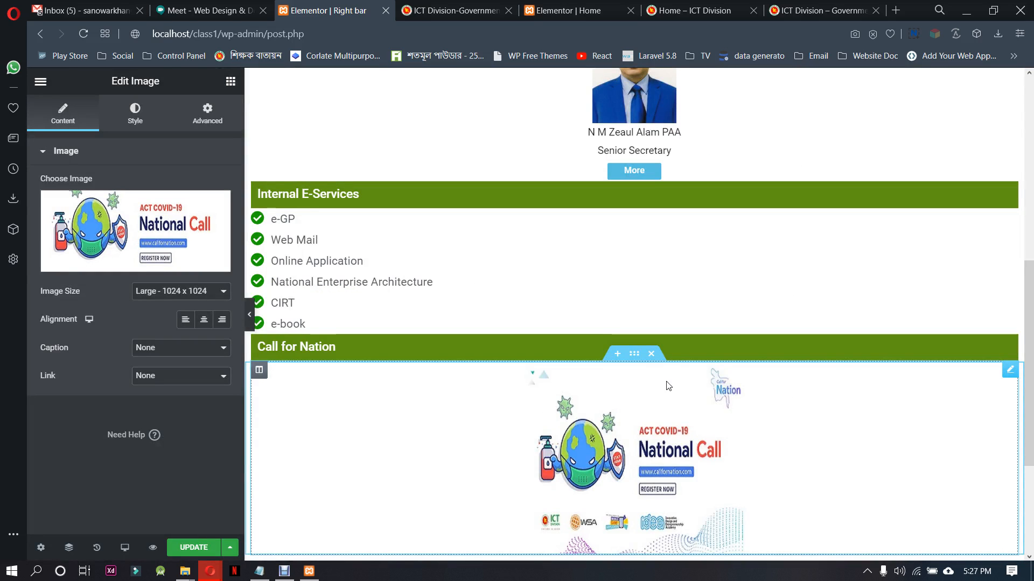
scroll(668, 386, "down", 1)
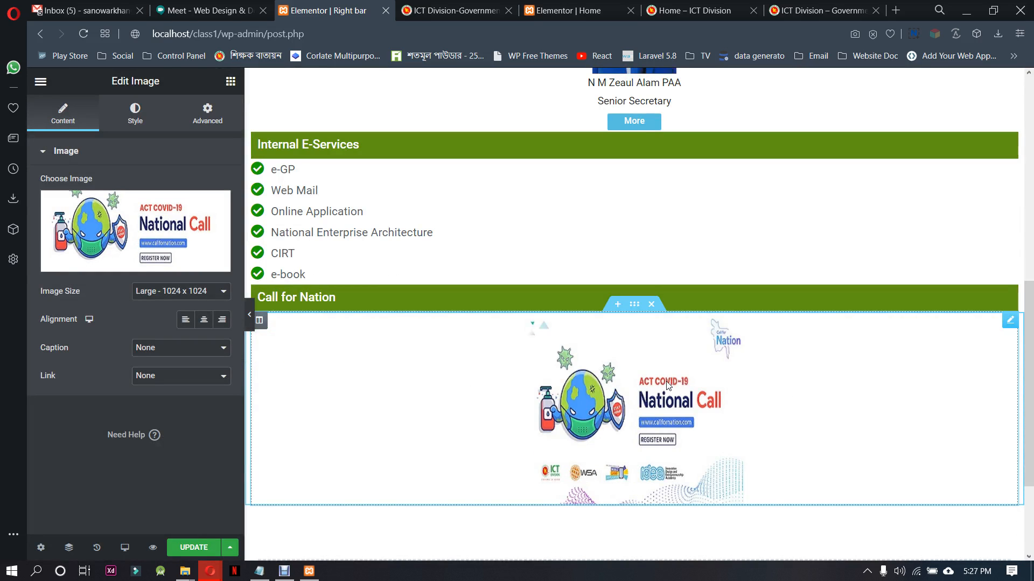
left_click(203, 320)
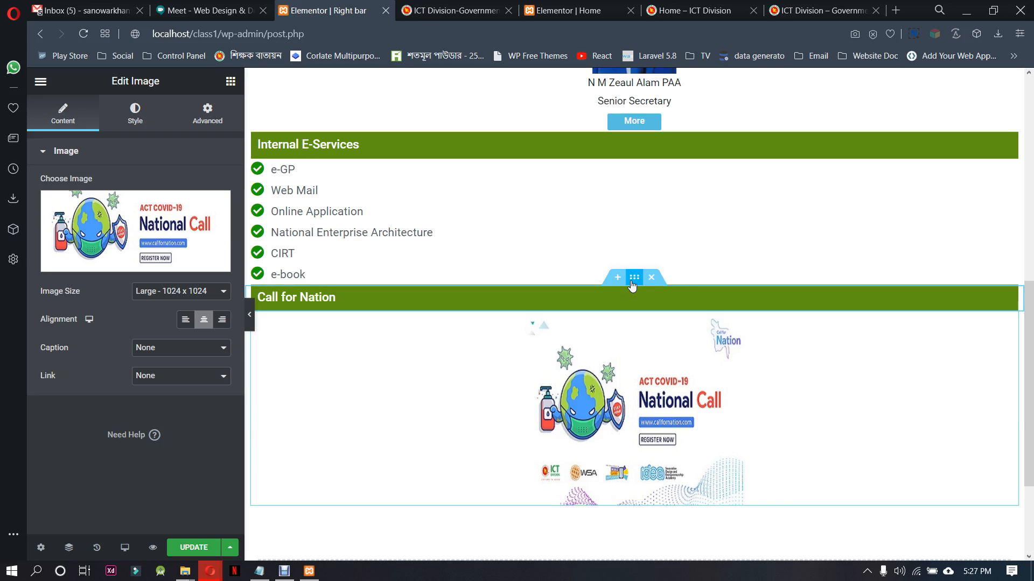
Duplicate the Call for Nation heading and image sections, arranging the copies as a second heading-and-image pair below the first
right_click(633, 283)
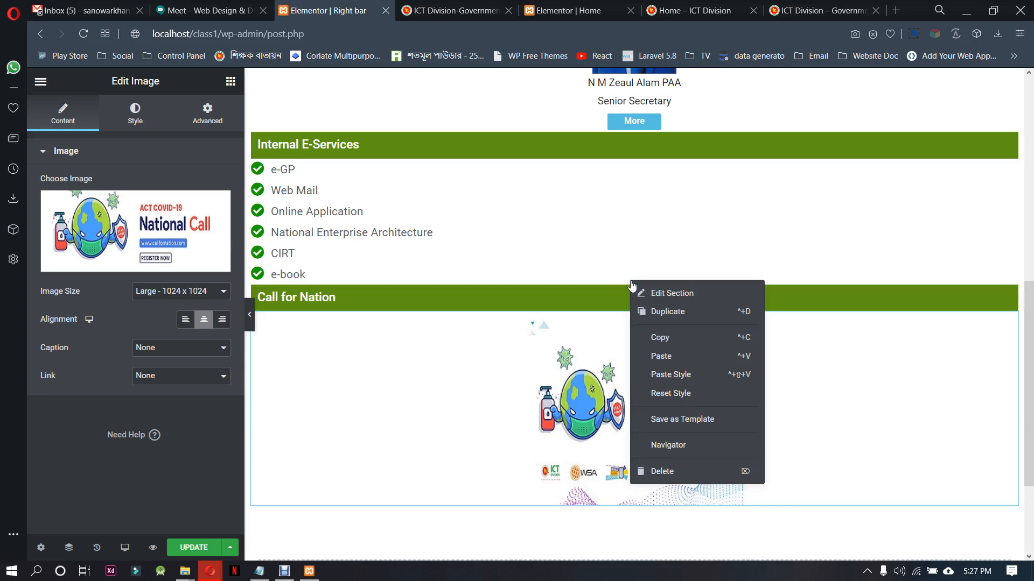
left_click(658, 315)
scroll(666, 435, "down", 2)
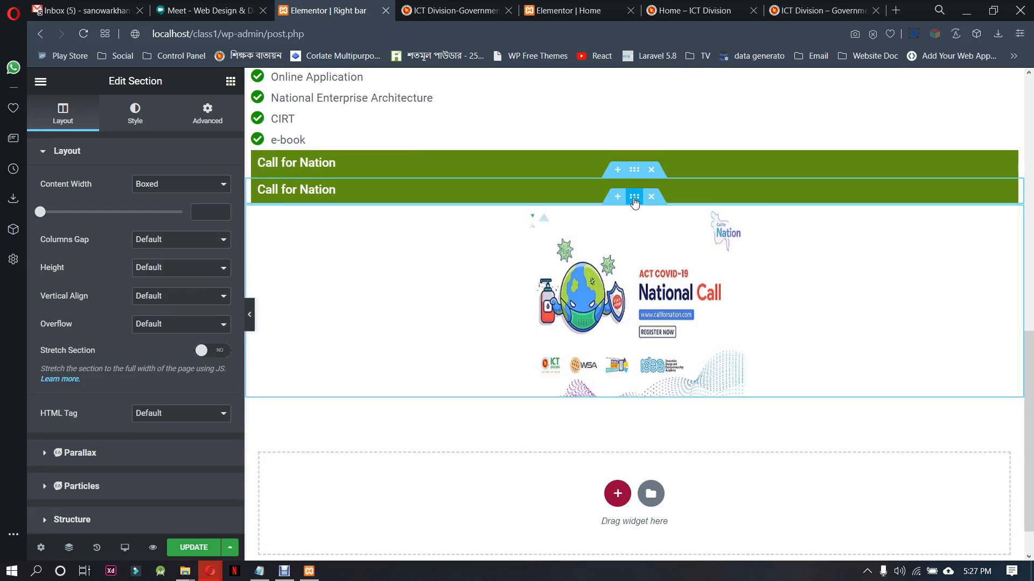
right_click(633, 198)
left_click(663, 227)
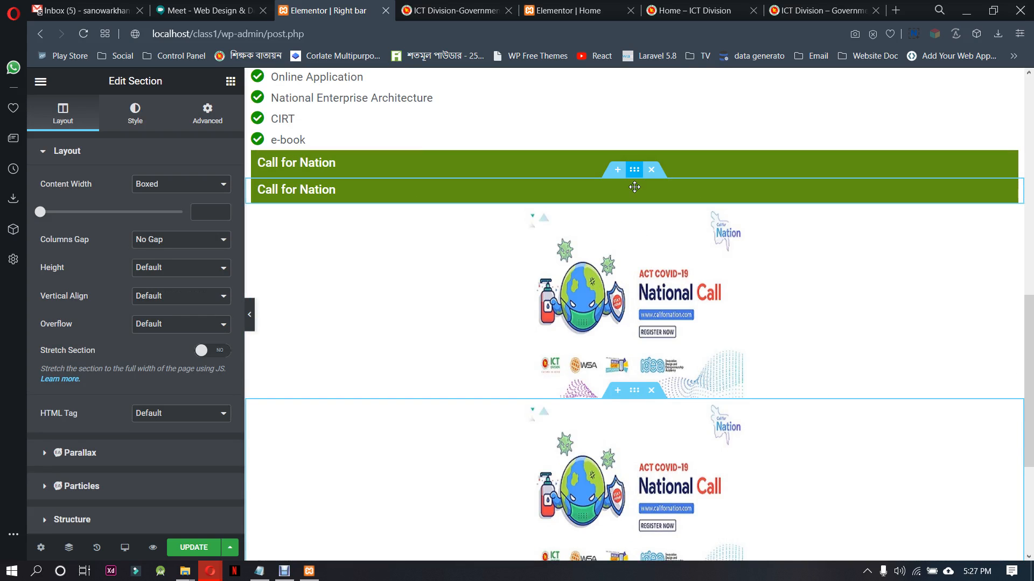
left_click_drag(634, 186, 635, 363)
left_click_drag(772, 365, 772, 368)
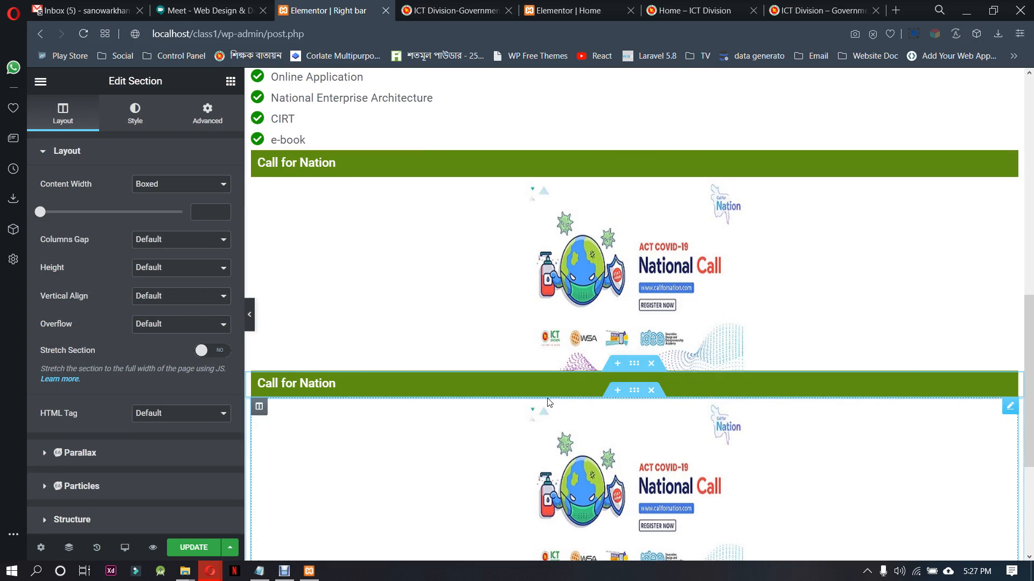
Change the lower Call for Nation heading to লাইভ করোনা ঝুঁকি টেস্ট, copied from the ictd.gov.bd sidebar
left_click(455, 10)
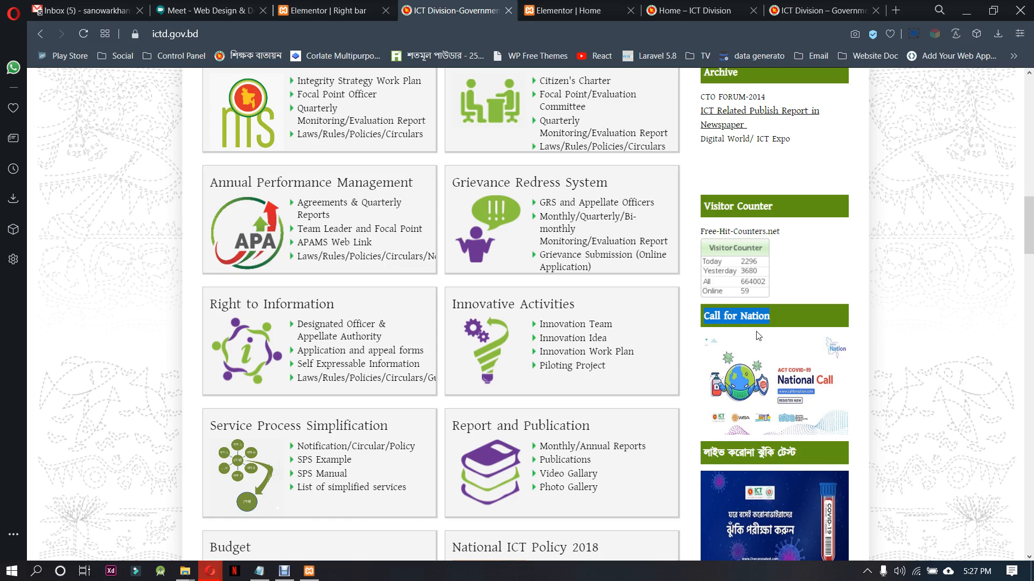
scroll(758, 336, "down", 4)
left_click_drag(797, 253, 702, 254)
key("ctrl+c")
left_click(323, 10)
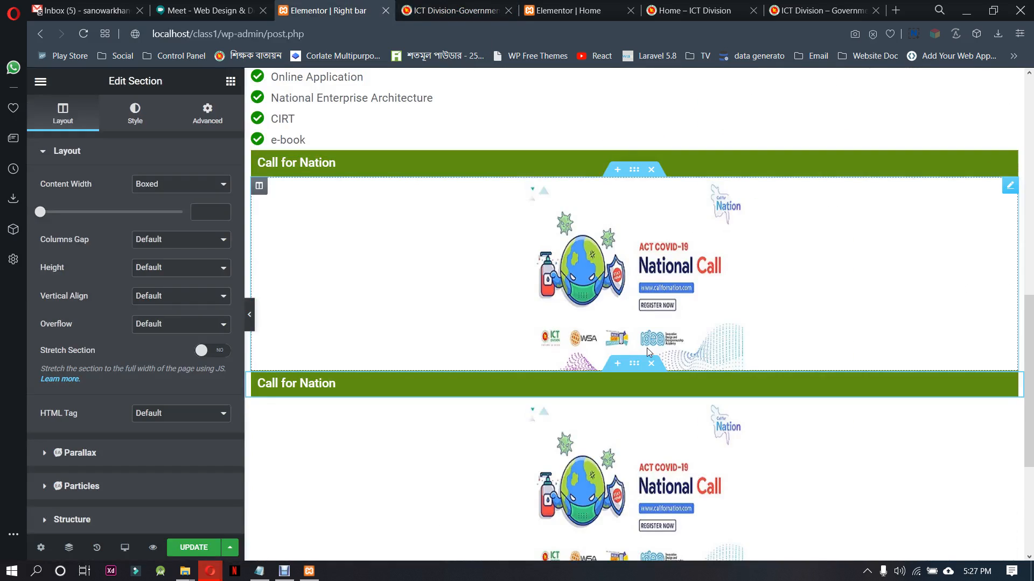
left_click(709, 382)
left_click(105, 196)
key("ctrl+a")
key("ctrl+v")
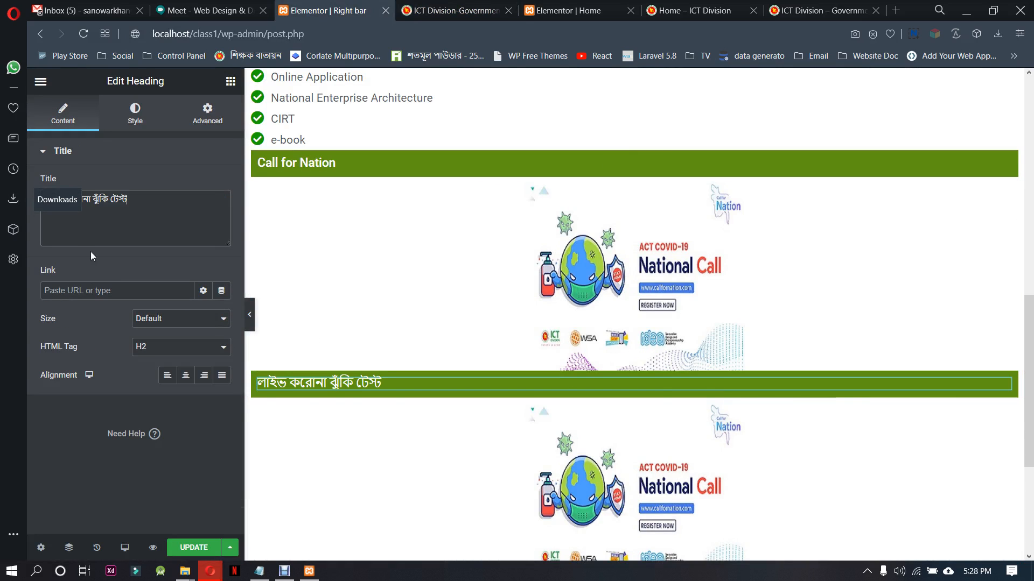
Replace the picture under the লাইভ করোনা ঝুঁকি টেস্ট heading with webphoto2.jpg from the media library
left_click(626, 475)
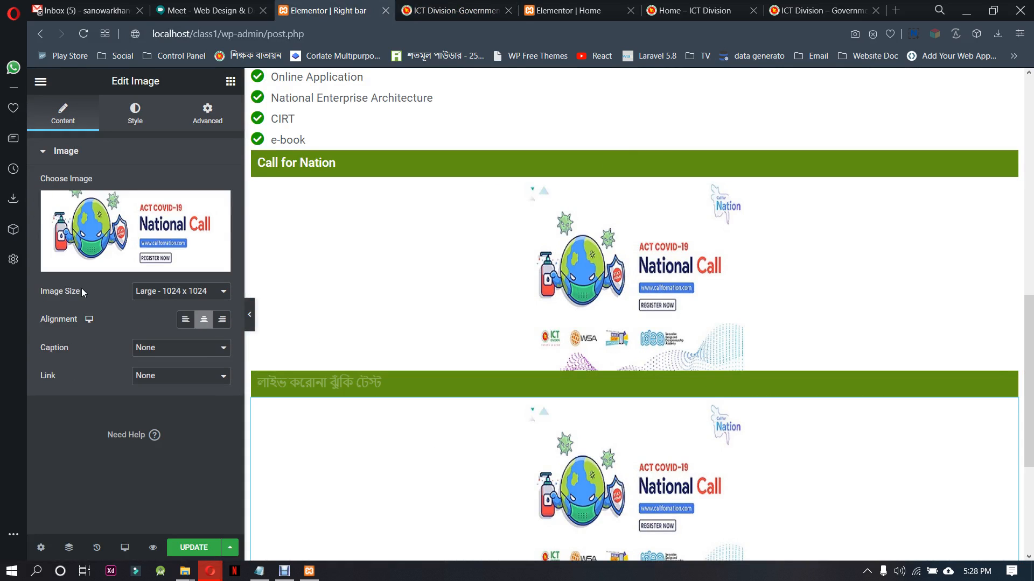
left_click(135, 231)
left_click(205, 249)
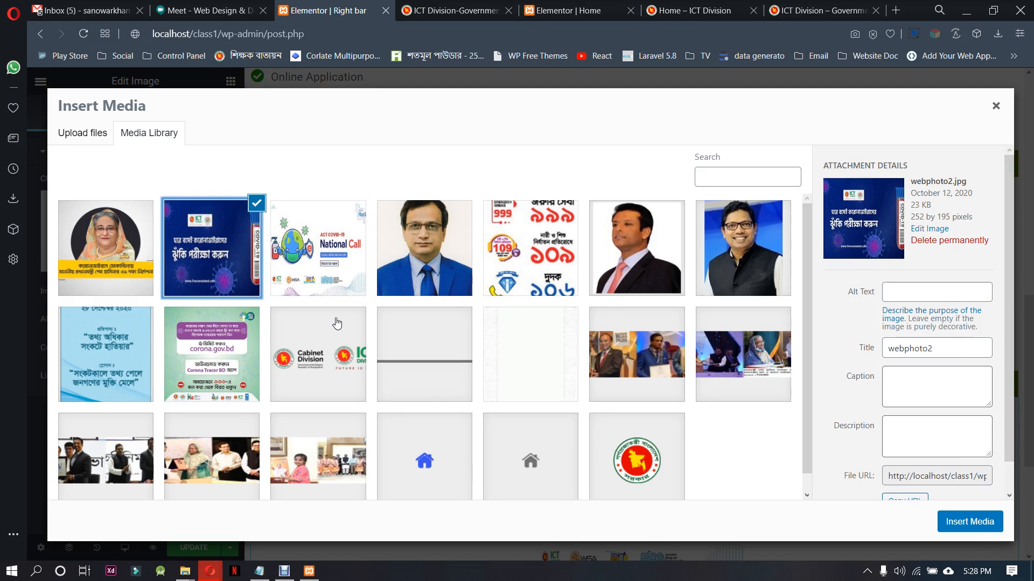
left_click(979, 528)
Duplicate the লাইভ করোনা ঝুঁকি টেস্ট heading and image sections, arranging the copies as another heading-and-image pair below
scroll(707, 444, "down", 4)
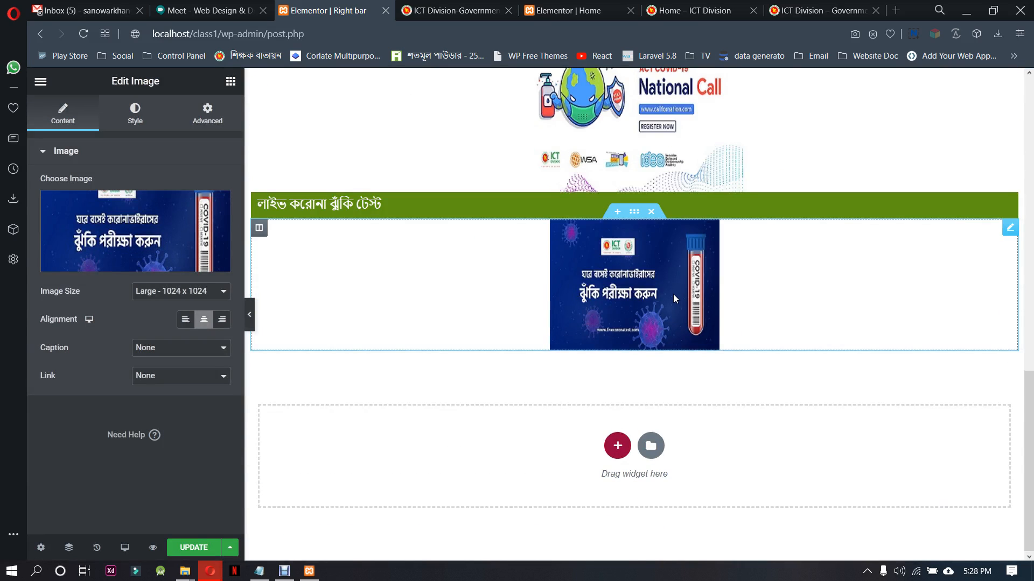
right_click(633, 185)
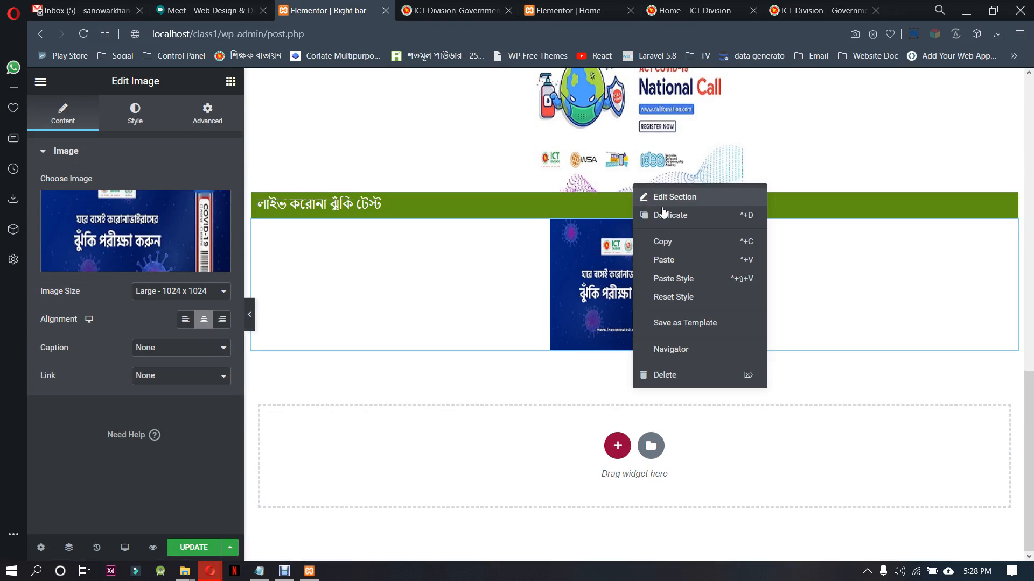
left_click(646, 221)
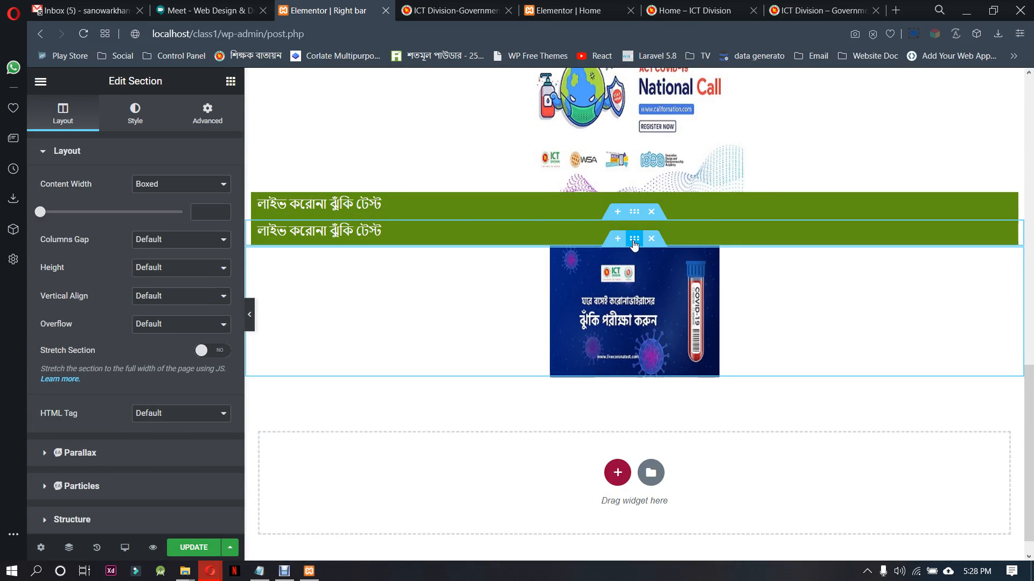
right_click(633, 242)
left_click(666, 270)
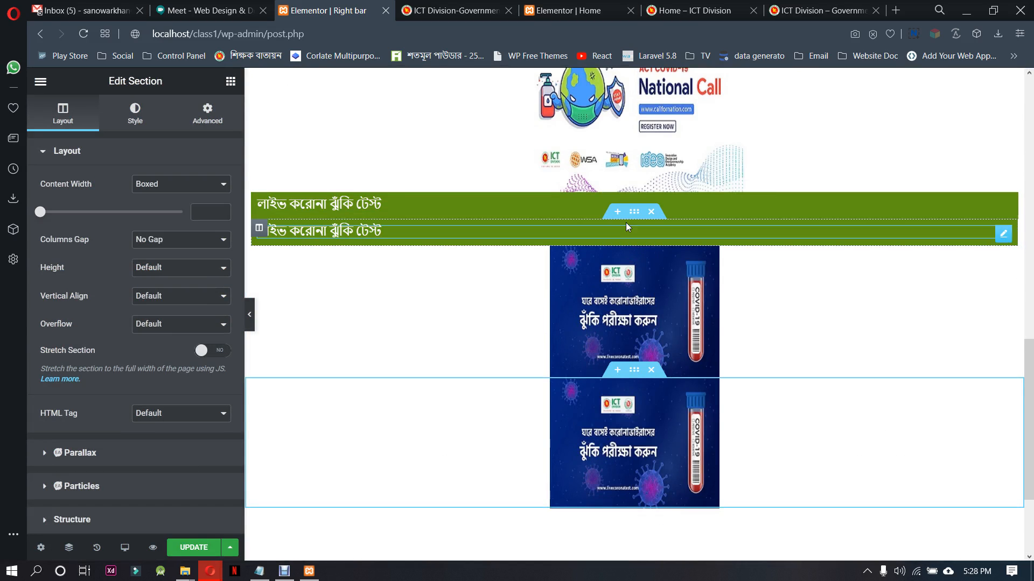
left_click_drag(632, 218, 626, 329)
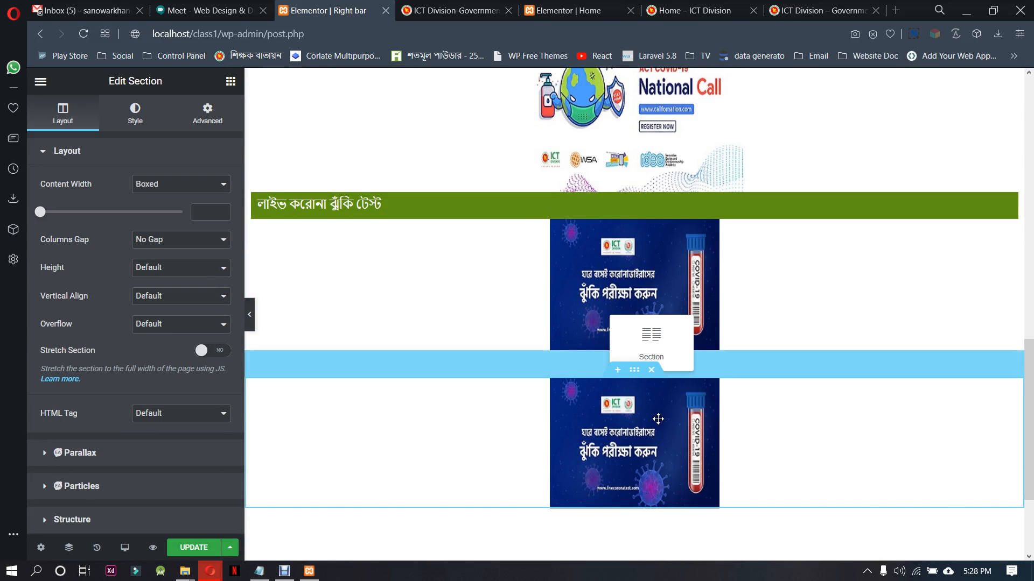
left_click_drag(658, 419, 643, 435)
Change the lower লাইভ করোনা ঝুঁকি টেস্ট heading to International Information Right Day, copied from the ictd.gov.bd sidebar
left_click(577, 364)
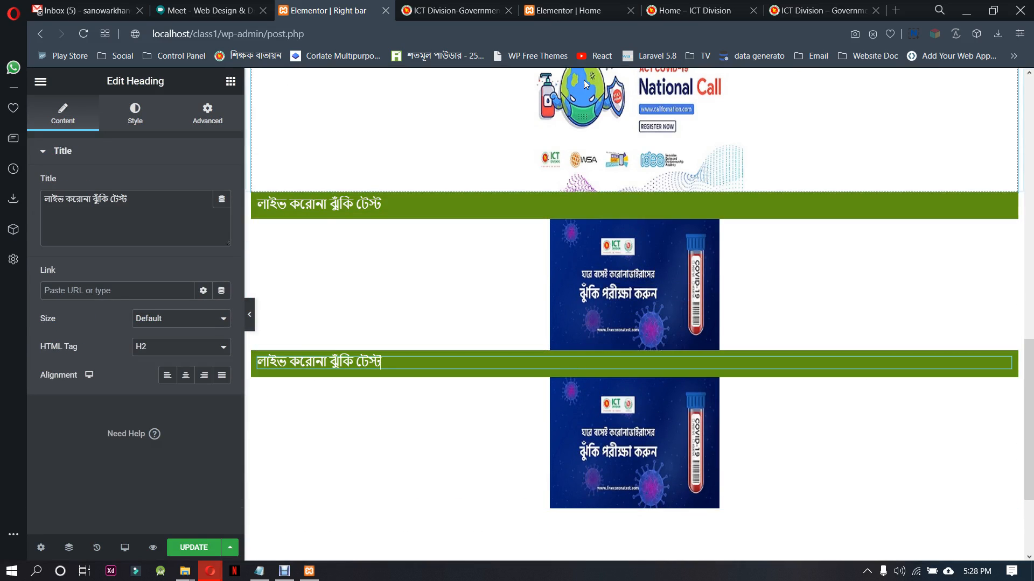
left_click(595, 6)
left_click(454, 10)
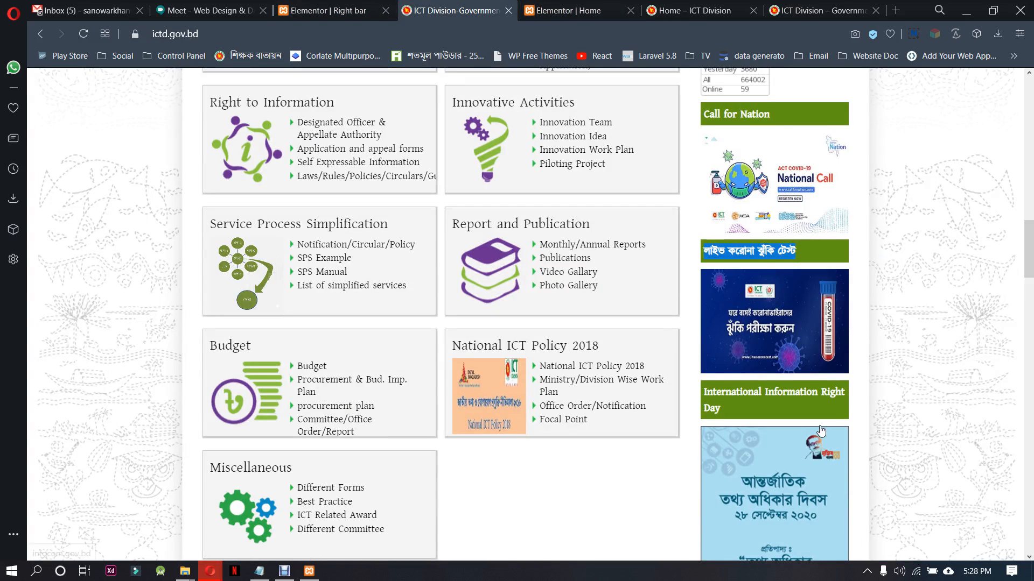
left_click_drag(731, 409, 704, 394)
key("ctrl+c")
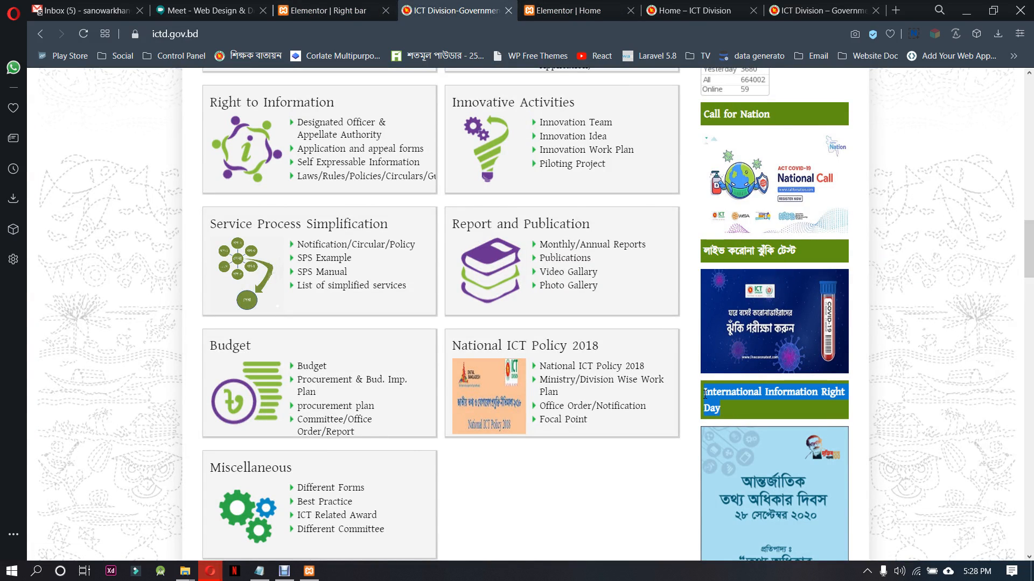
left_click(392, 7)
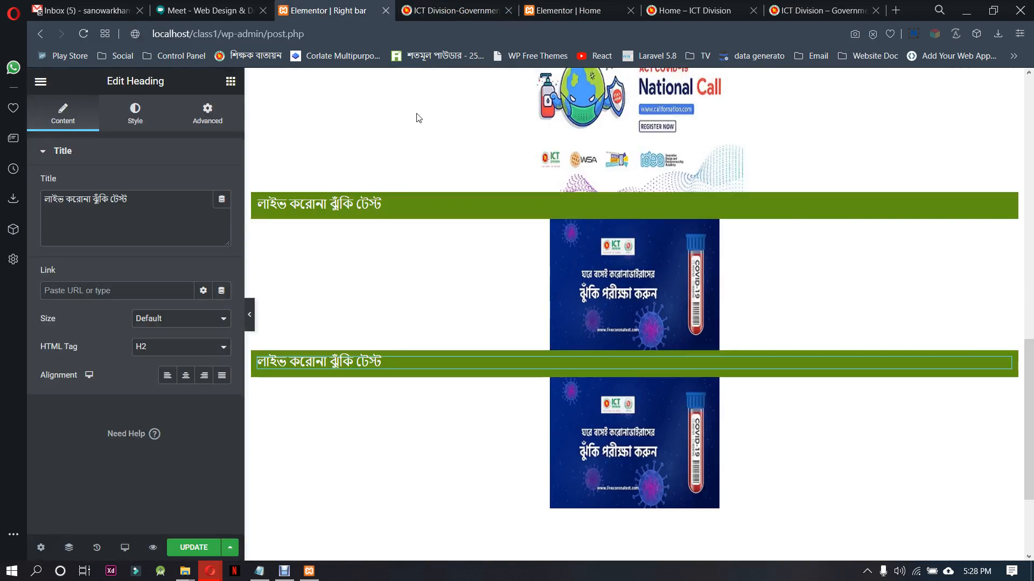
left_click_drag(124, 209, 28, 201)
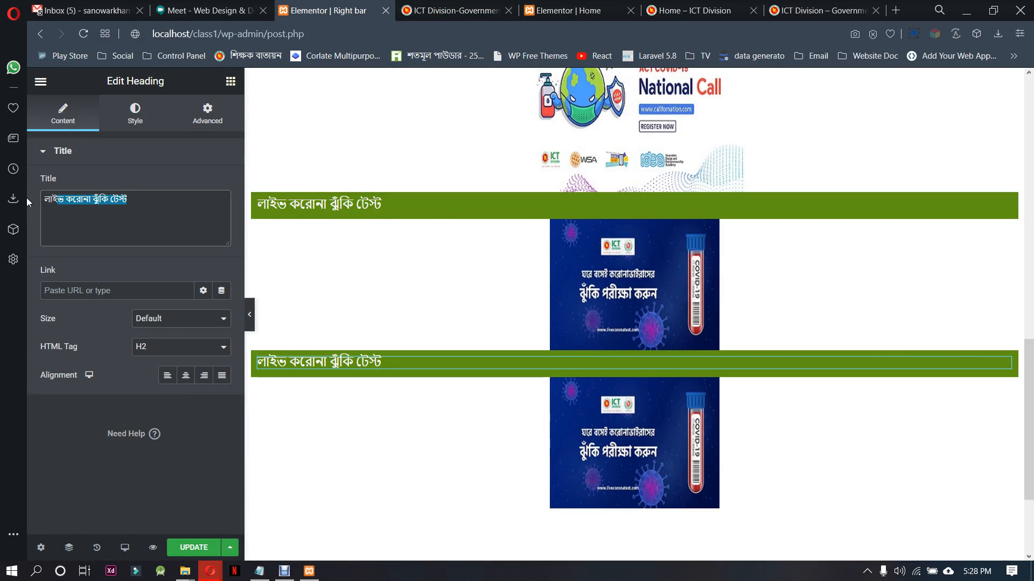
key("ctrl+v")
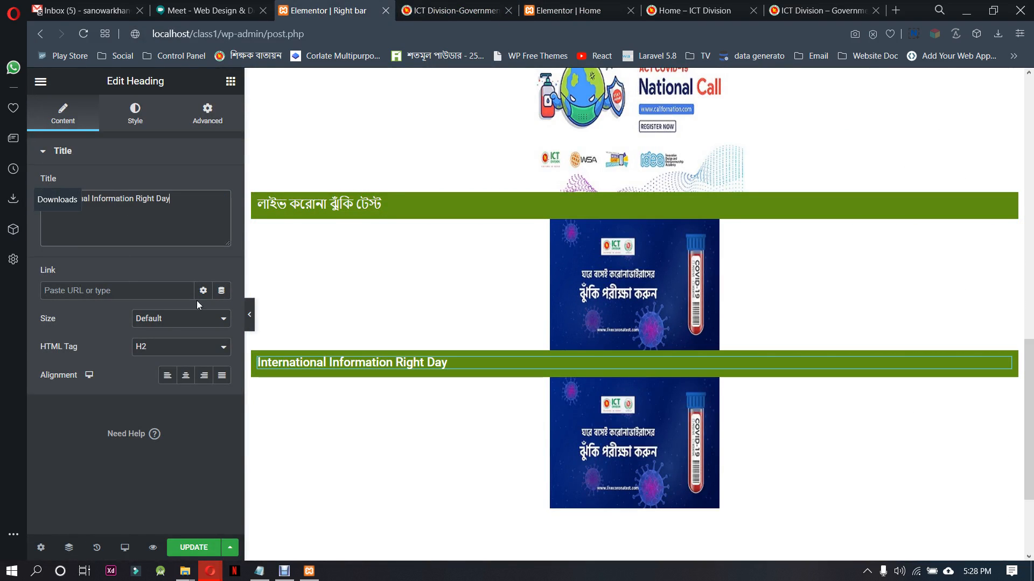
left_click(677, 412)
left_click(134, 237)
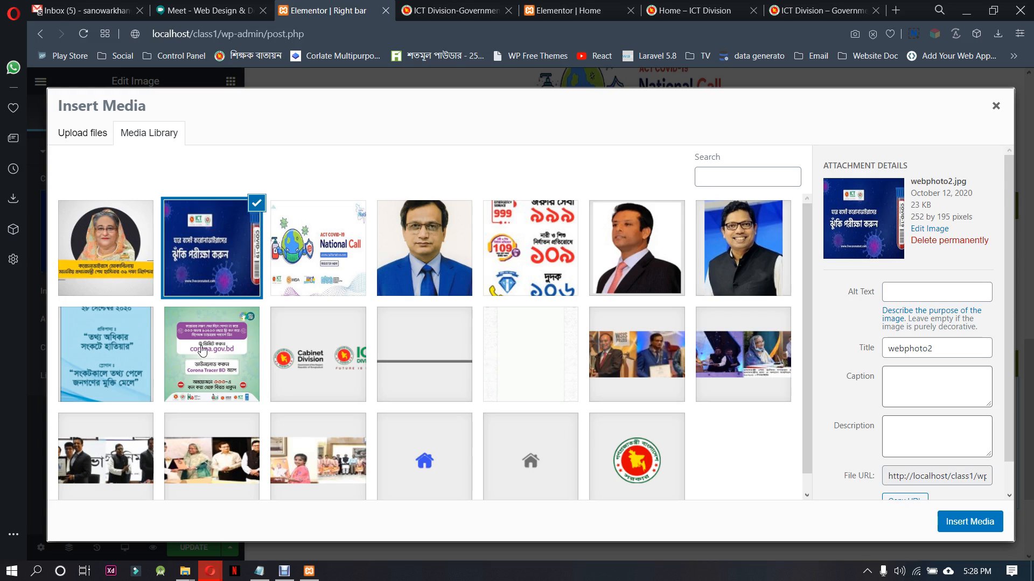
left_click(129, 371)
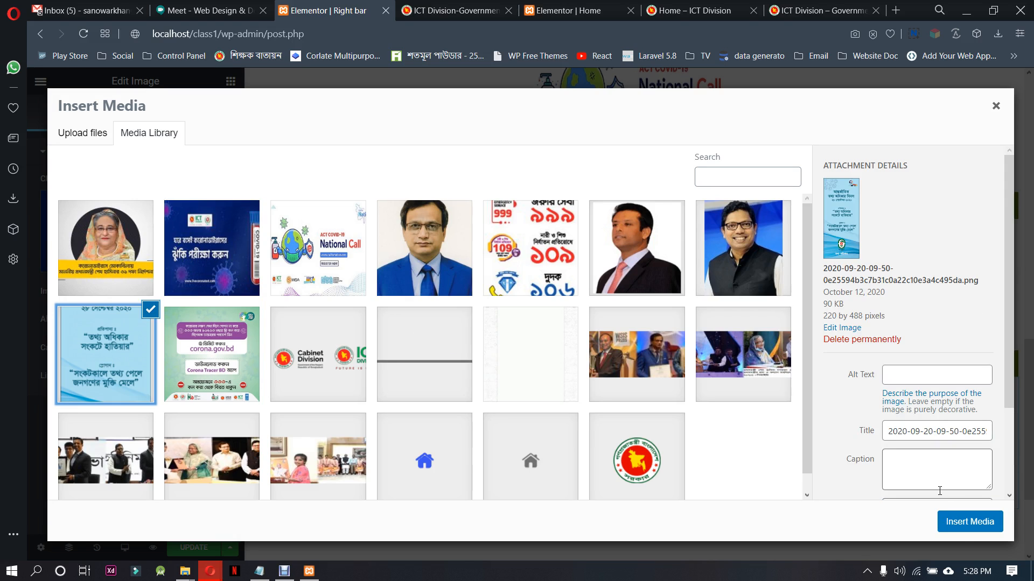
left_click(968, 521)
scroll(679, 402, "down", 5)
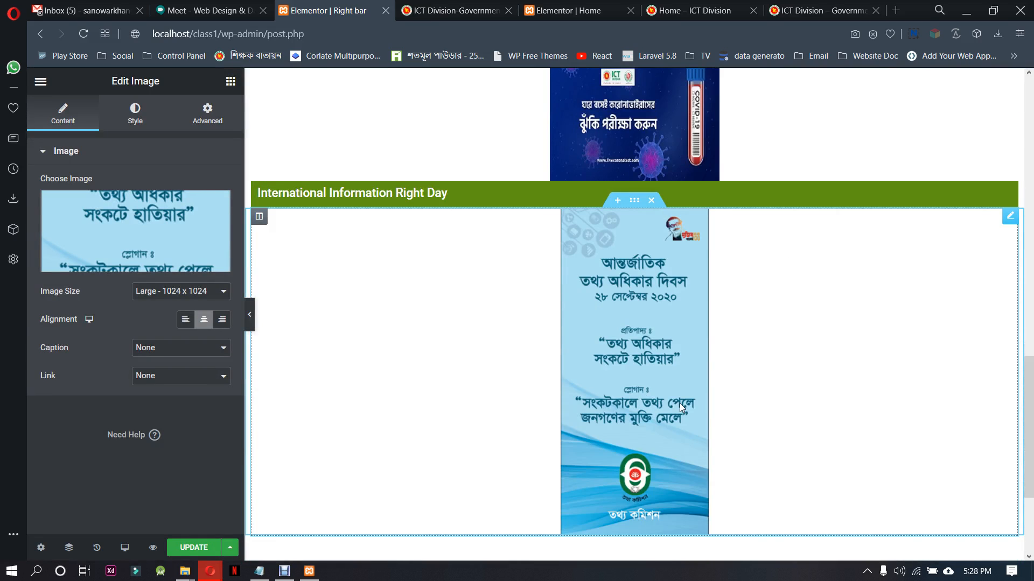
Duplicate the International Information Right Day heading and image sections, arranging the copies as a further heading-and-image pair below
scroll(648, 138, "up", 2)
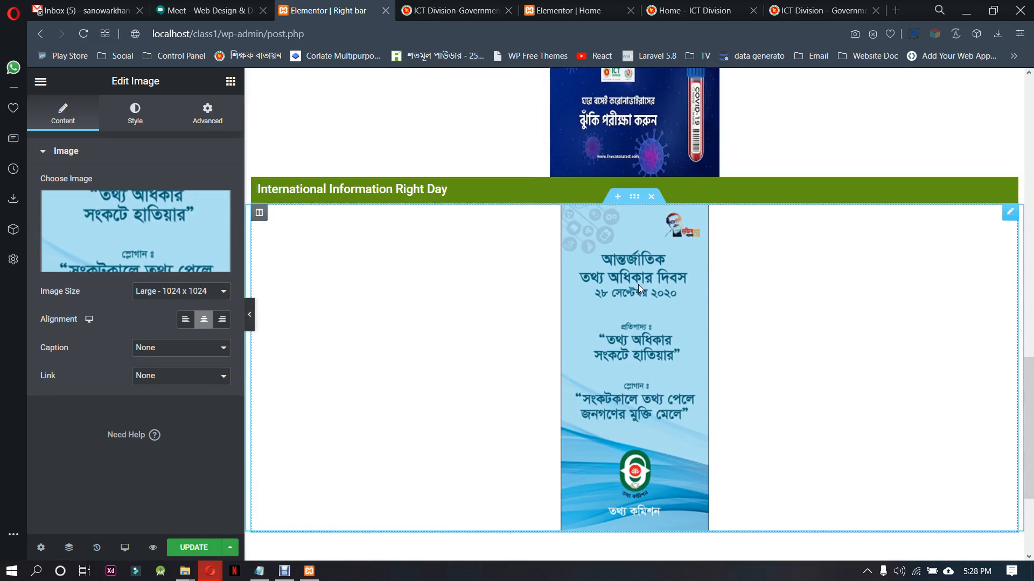
right_click(671, 192)
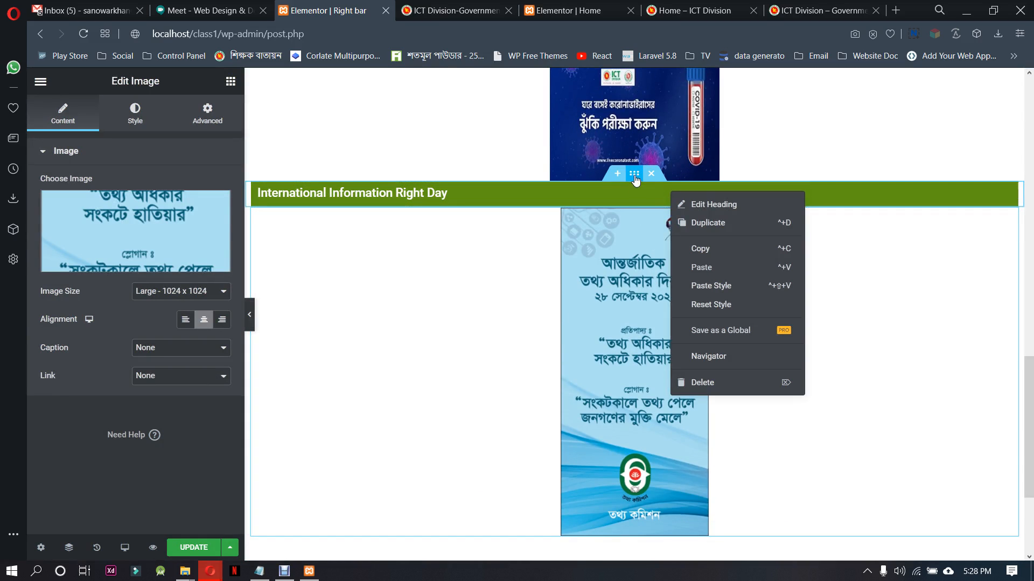
right_click(635, 175)
left_click(669, 205)
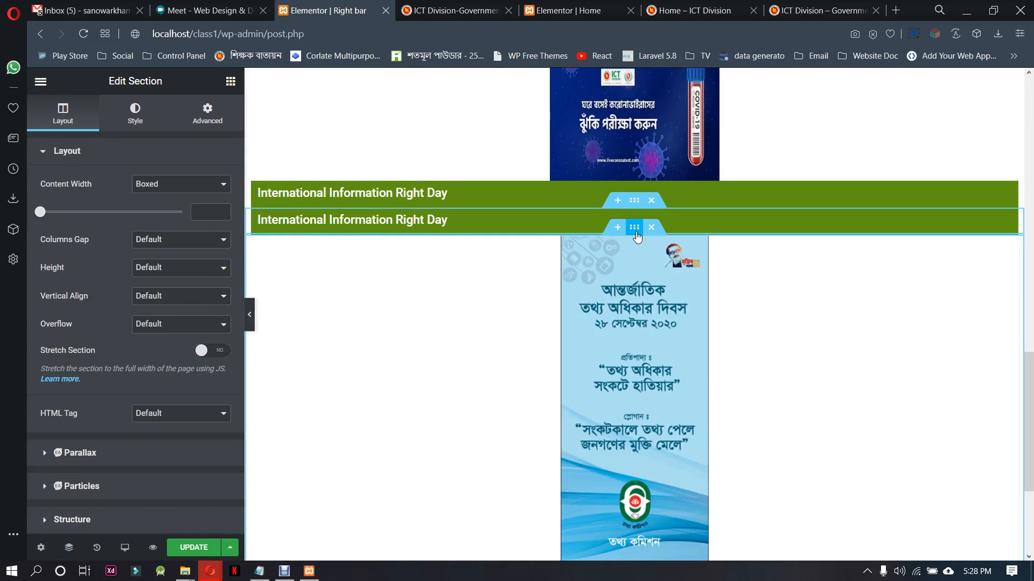
right_click(636, 230)
left_click(667, 263)
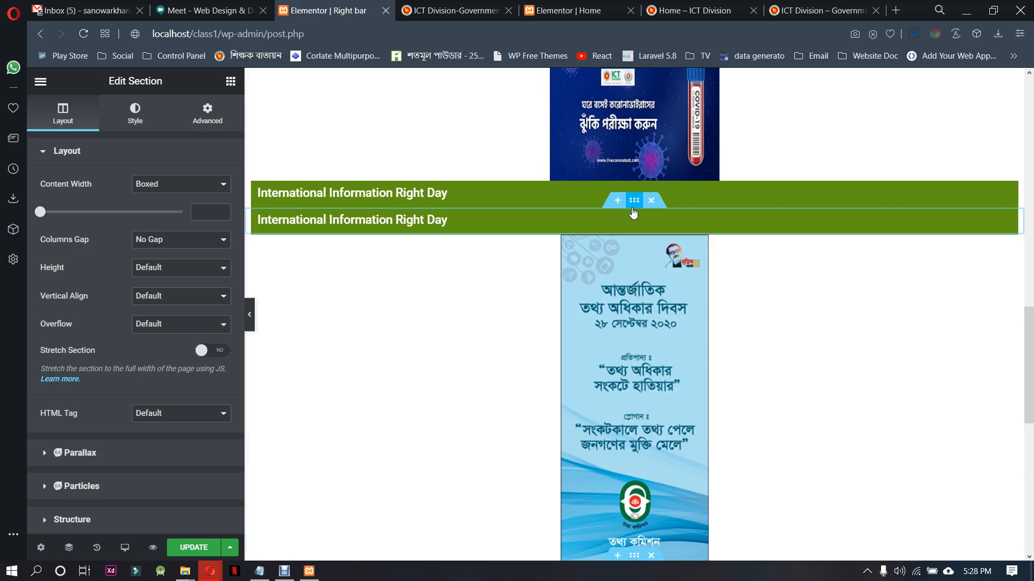
left_click_drag(632, 209, 700, 435)
scroll(710, 427, "down", 5)
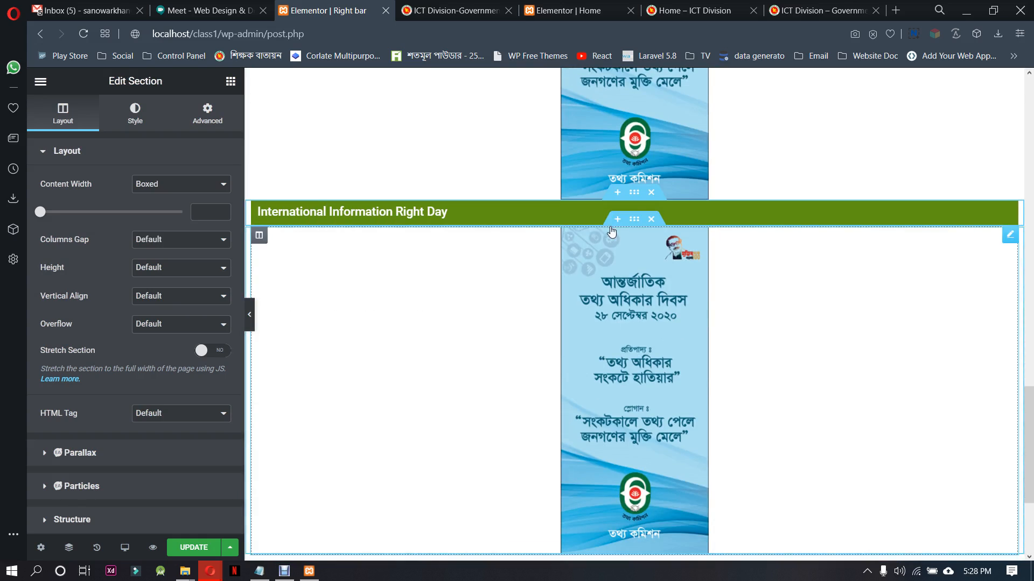
Change the lower International Information Right Day heading to Emergency Hotline, copied from the ictd.gov.bd sidebar
left_click(788, 211)
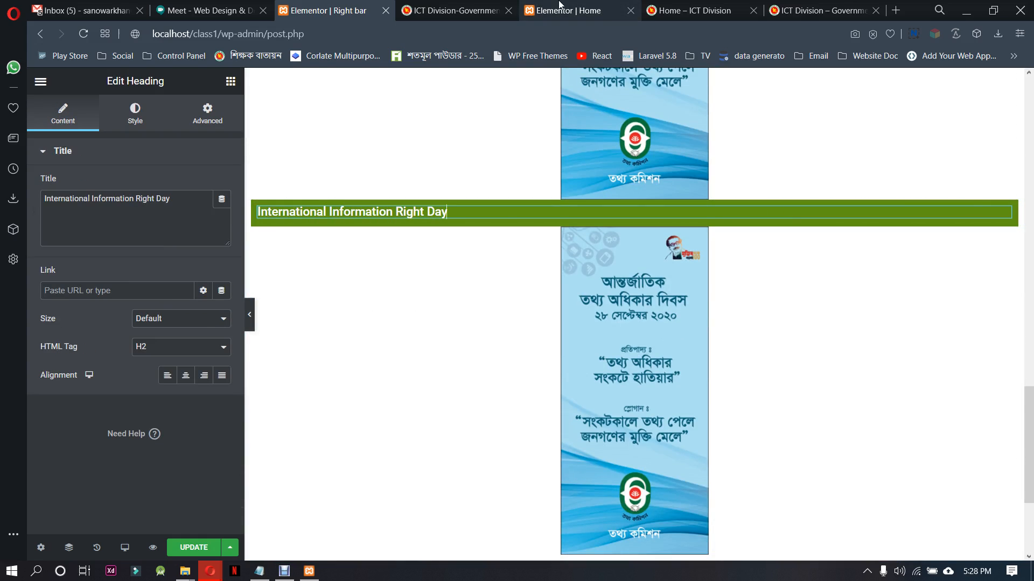
left_click(484, 12)
scroll(794, 250, "down", 10)
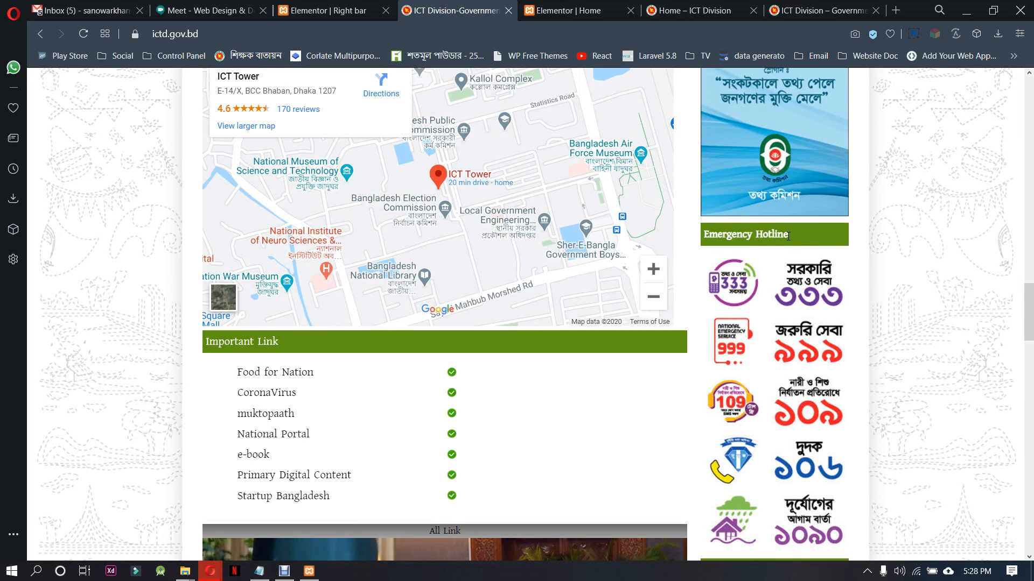
left_click_drag(788, 235, 705, 236)
key("ctrl+c")
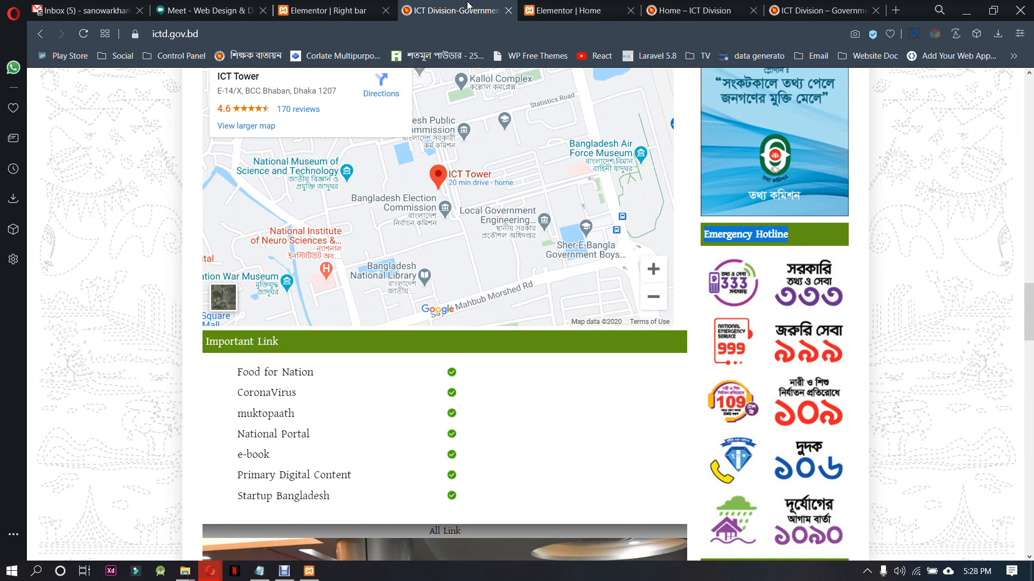
left_click(370, 8)
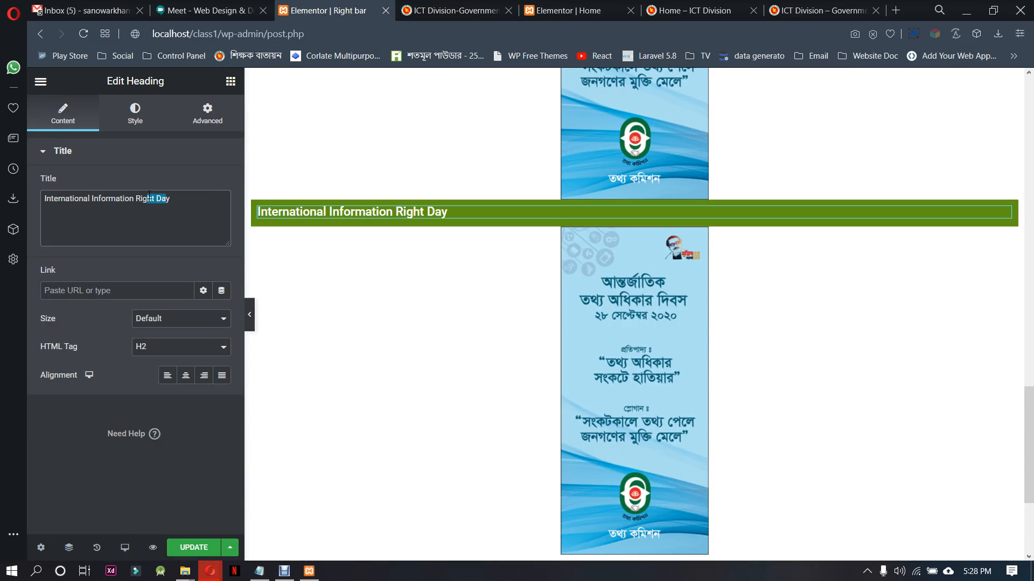
left_click(108, 199)
key("ctrl+a")
key("ctrl+v")
Replace the picture under the Emergency Hotline heading with National-Helpline.jpg from the media library
left_click(686, 319)
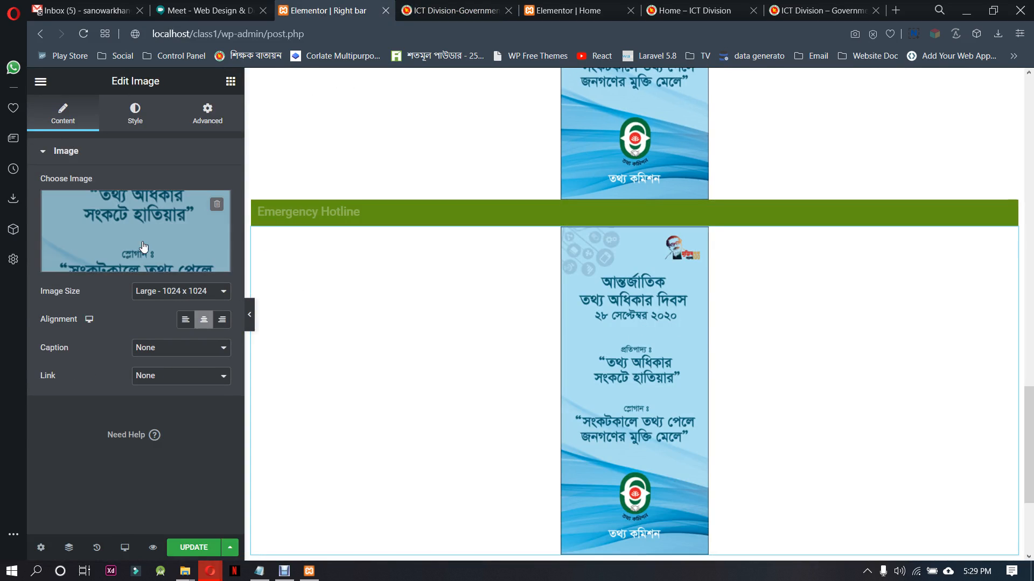
left_click(136, 235)
left_click(570, 248)
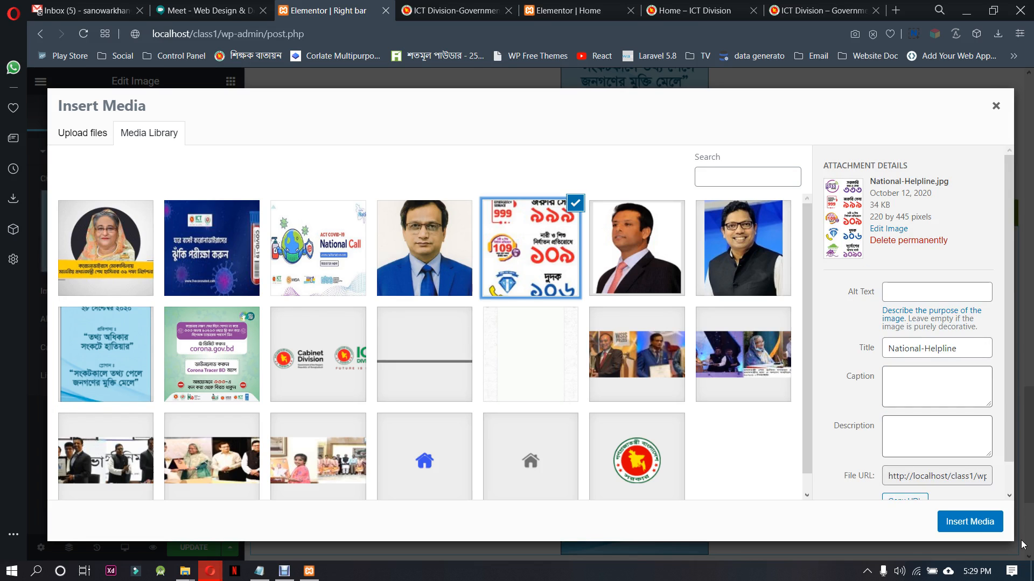
left_click(969, 522)
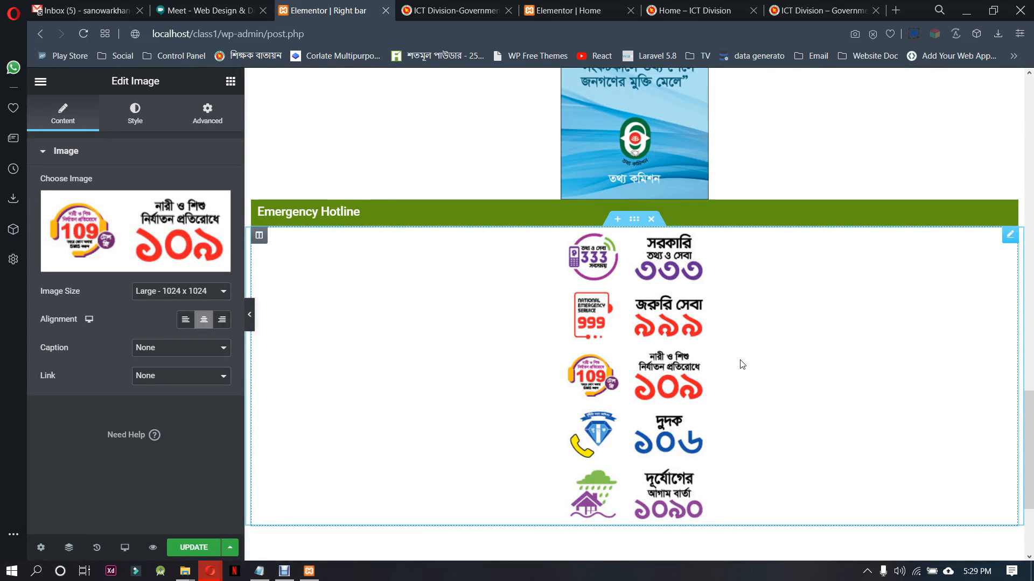
Copy the heading text Hotline to Prevent Corona Virus from the ictd.gov.bd sidebar and return to the Right bar template
left_click(501, 5)
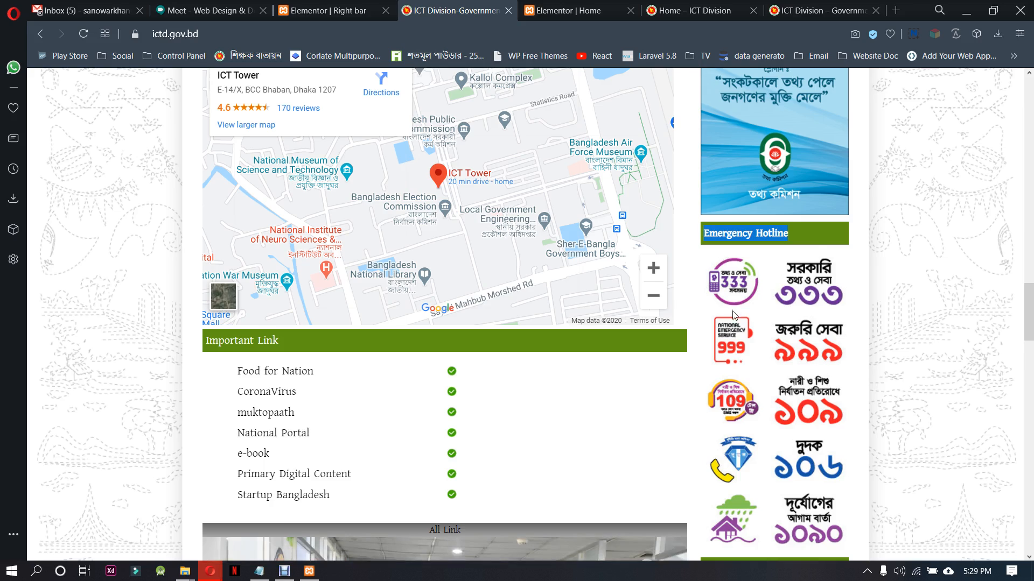
scroll(734, 316, "down", 8)
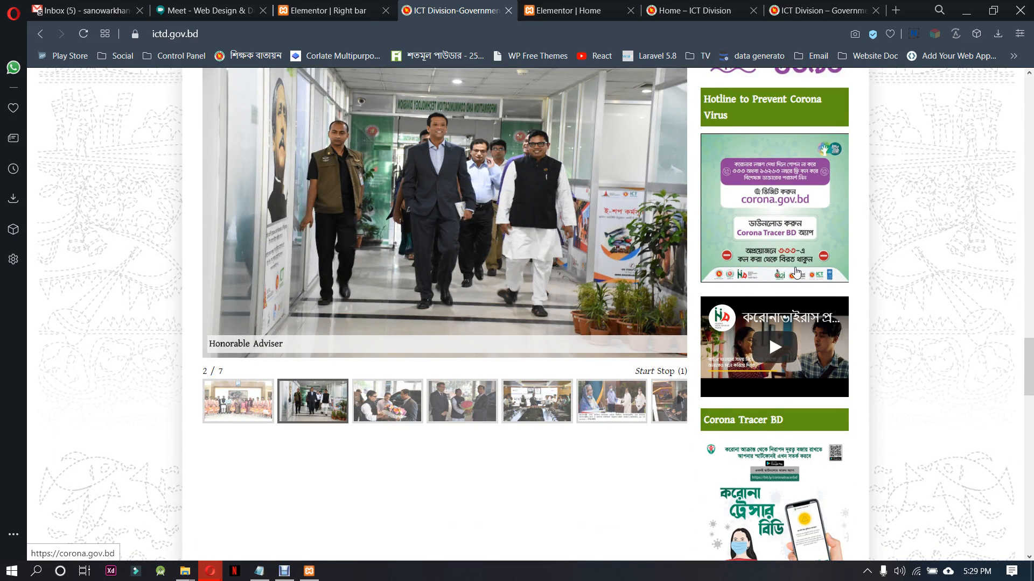
scroll(796, 272, "up", 3)
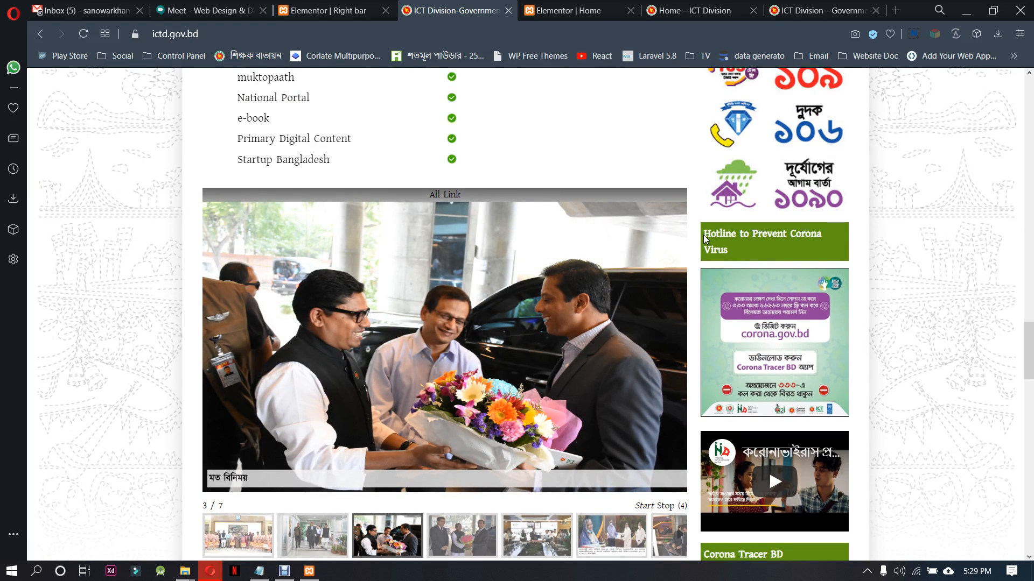
left_click_drag(704, 238, 731, 251)
key("ctrl+c")
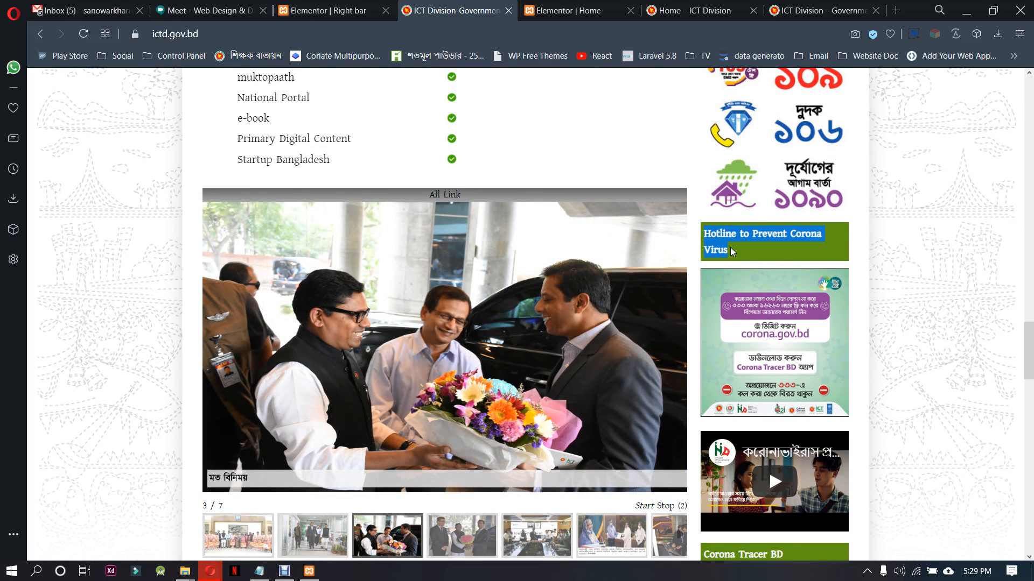
left_click(328, 10)
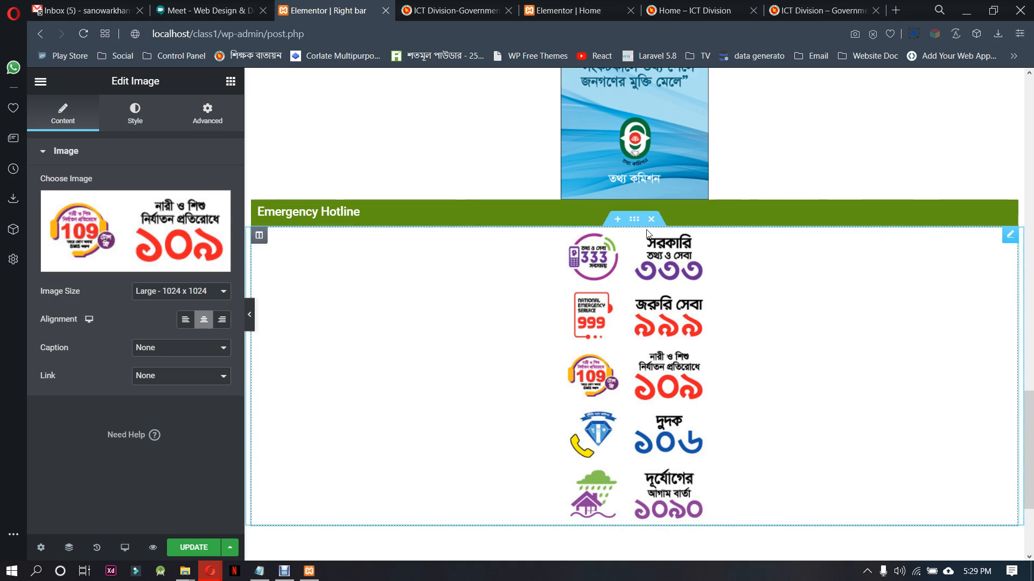
Duplicate the Emergency Hotline heading and image sections, arranging the copies as a new heading-and-image pair below
right_click(635, 201)
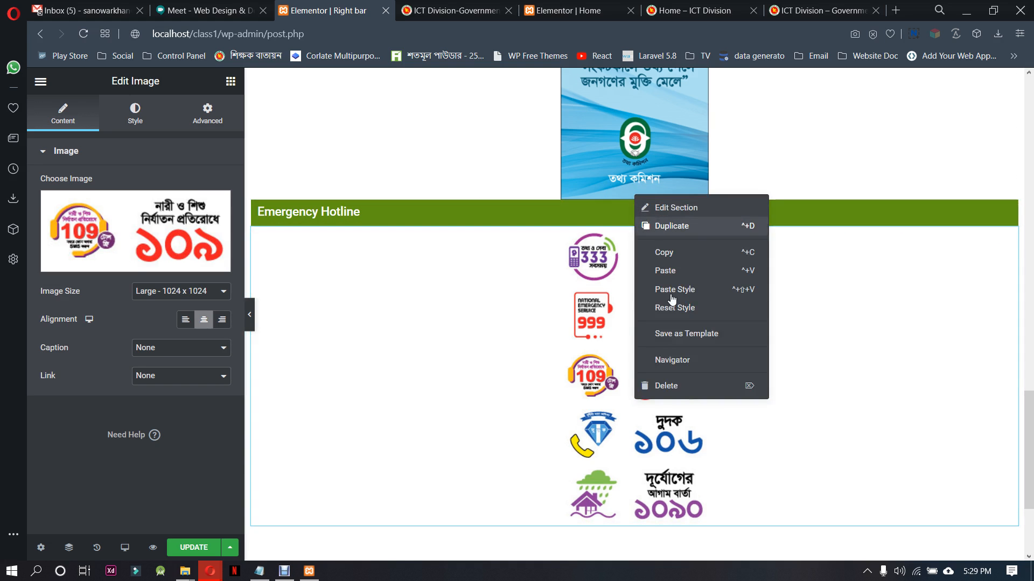
left_click(661, 225)
right_click(634, 246)
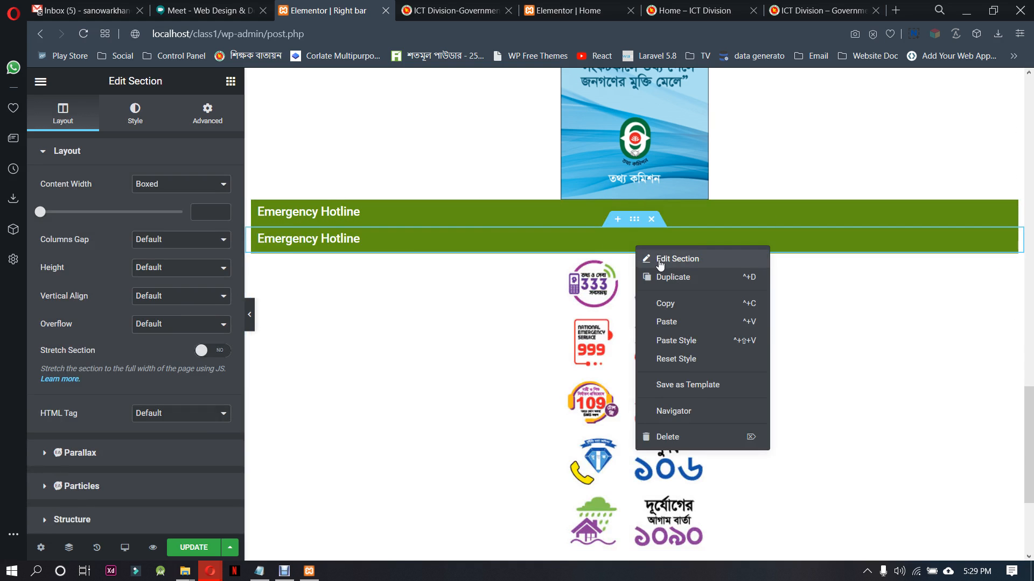
left_click(657, 278)
scroll(675, 323, "down", 2)
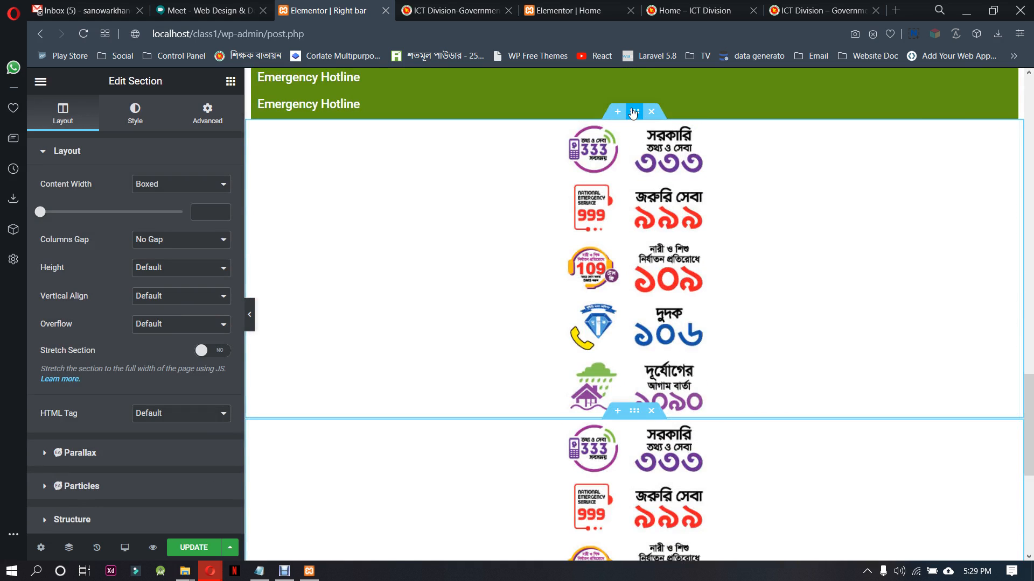
left_click_drag(636, 86, 741, 429)
Change the lower Emergency Hotline heading to the copied text Hotline to Prevent Corona Virus
left_click(531, 270)
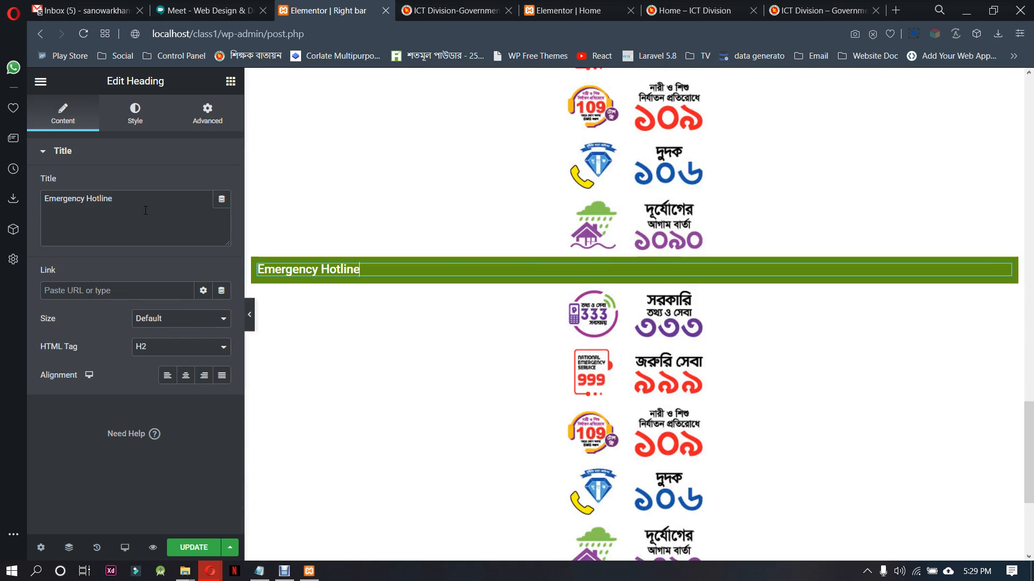
key("ctrl+v")
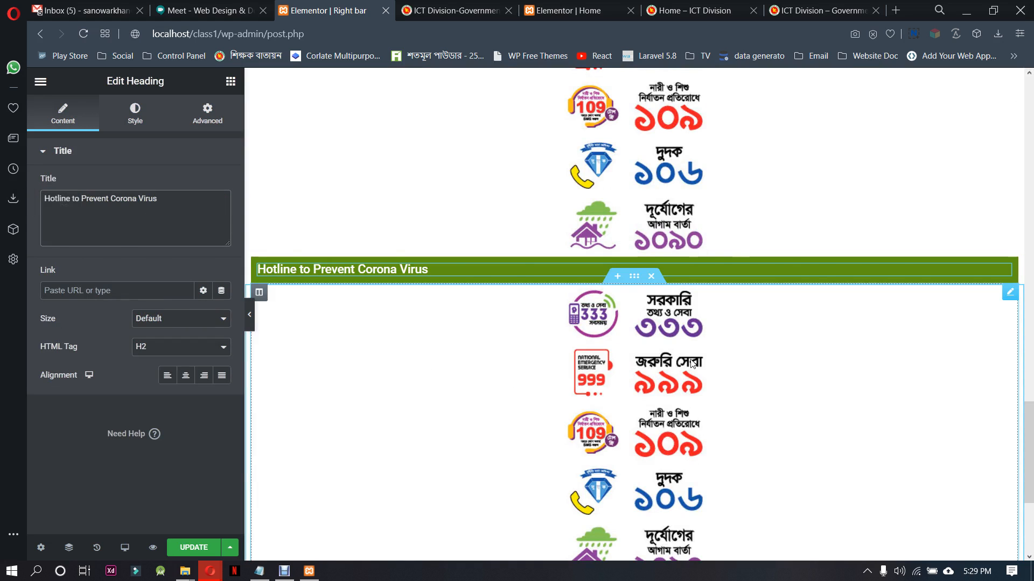
Replace the picture under the Hotline to Prevent Corona Virus heading with corona_new.jpg, update the template and return to ictd.gov.bd
left_click(306, 312)
left_click(157, 235)
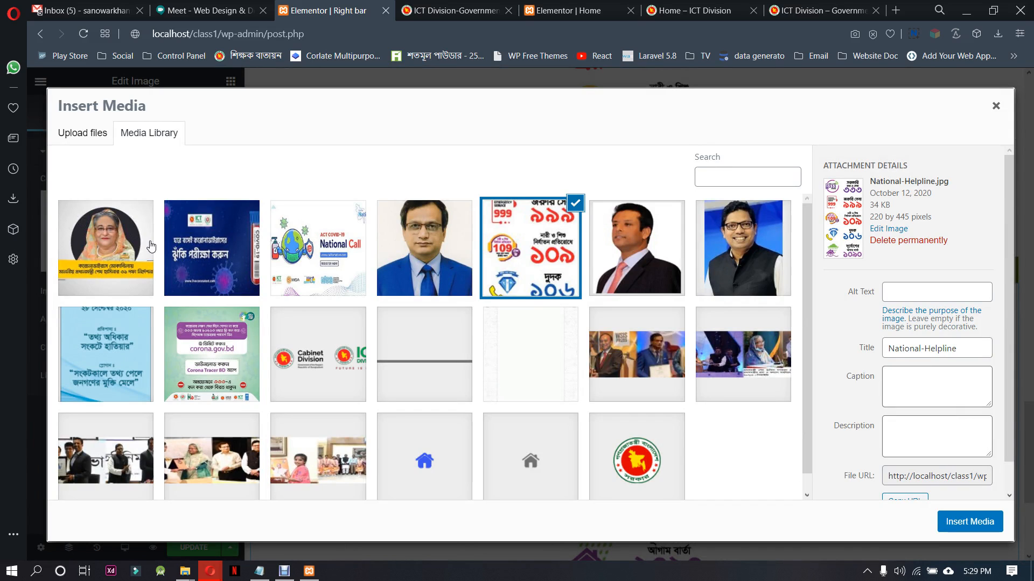
left_click(229, 322)
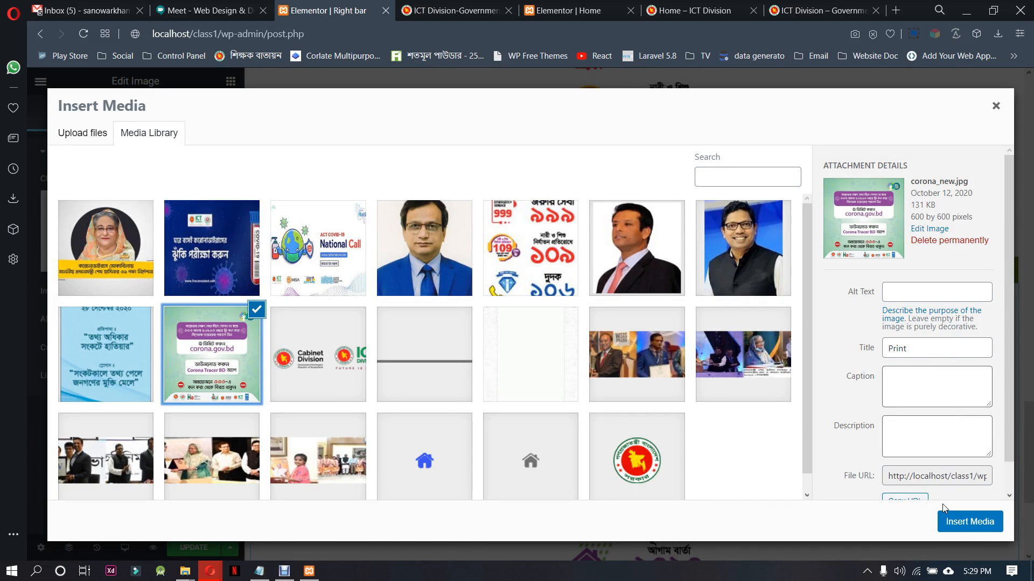
left_click(970, 522)
scroll(641, 441, "down", 5)
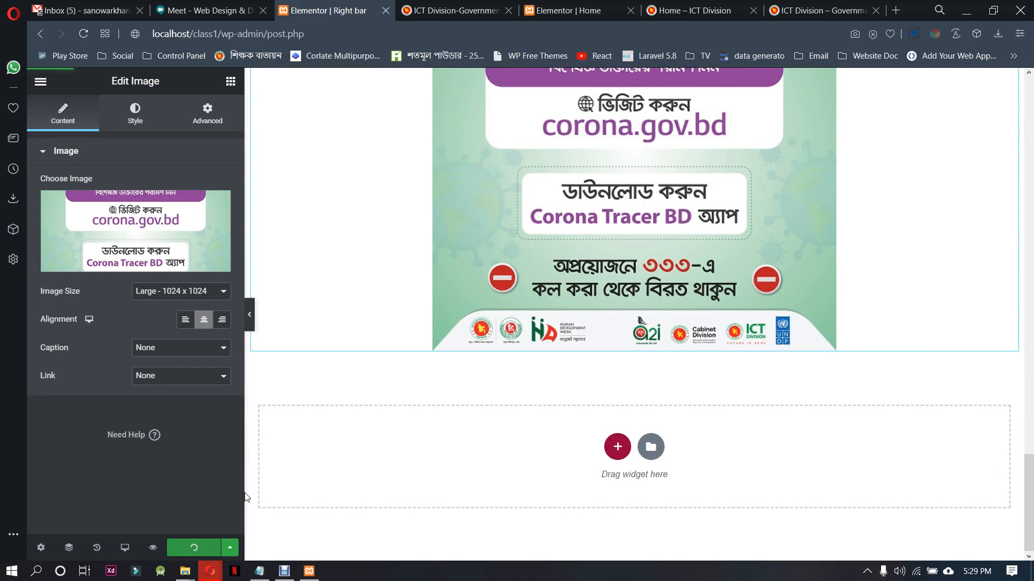
left_click(453, 10)
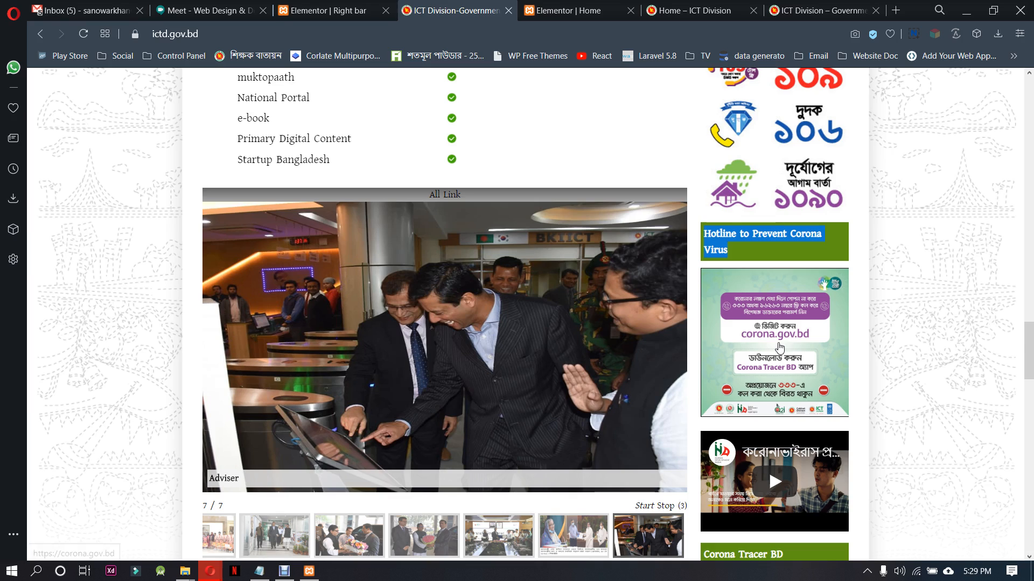
Copy the heading text Social Media from the end of the ictd.gov.bd sidebar and return to the Right bar template
scroll(786, 344, "down", 3)
scroll(881, 324, "up", 3)
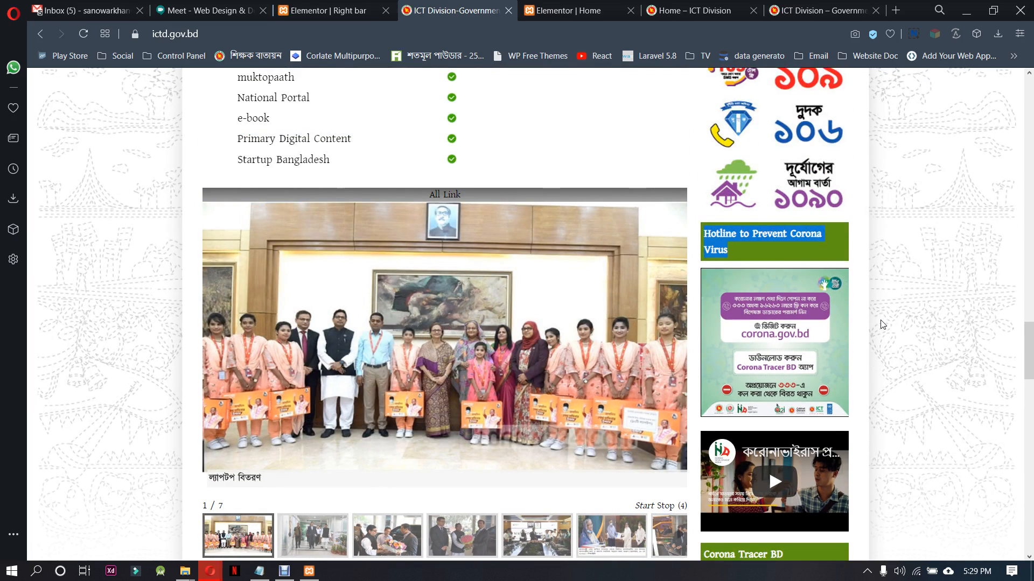
scroll(882, 324, "down", 4)
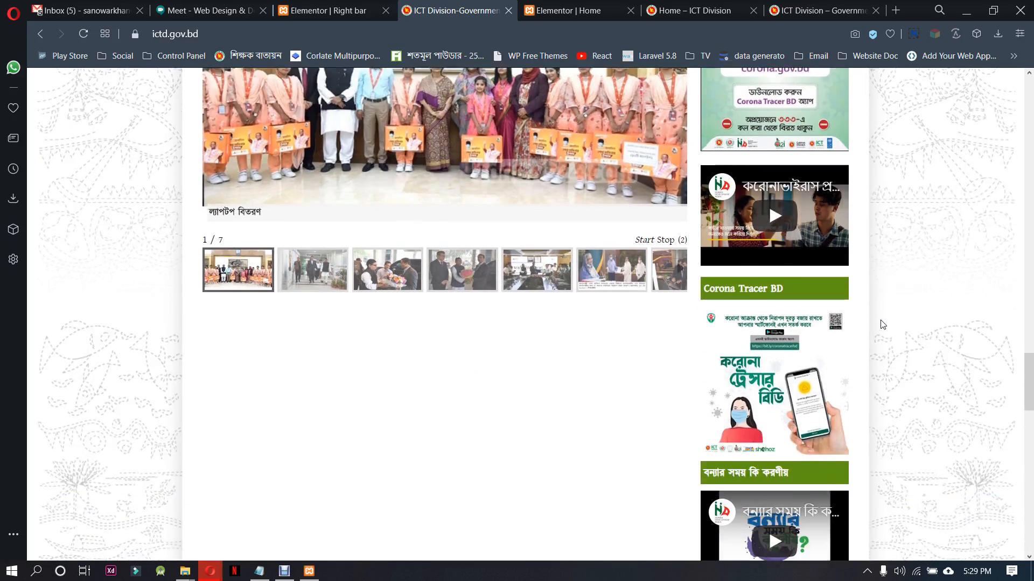
scroll(881, 324, "up", 3)
scroll(881, 324, "up", 4)
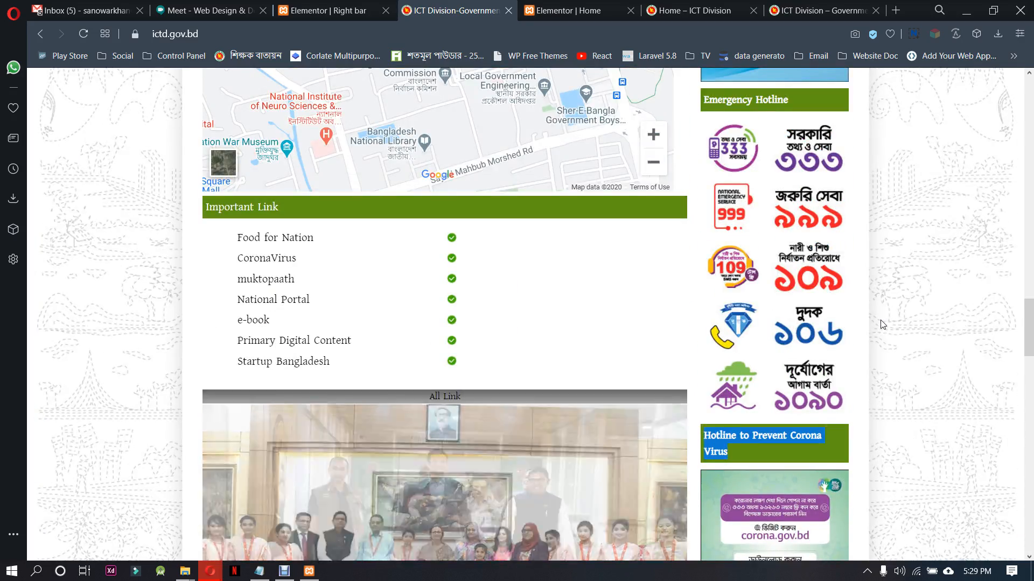
scroll(882, 324, "down", 12)
scroll(881, 324, "down", 11)
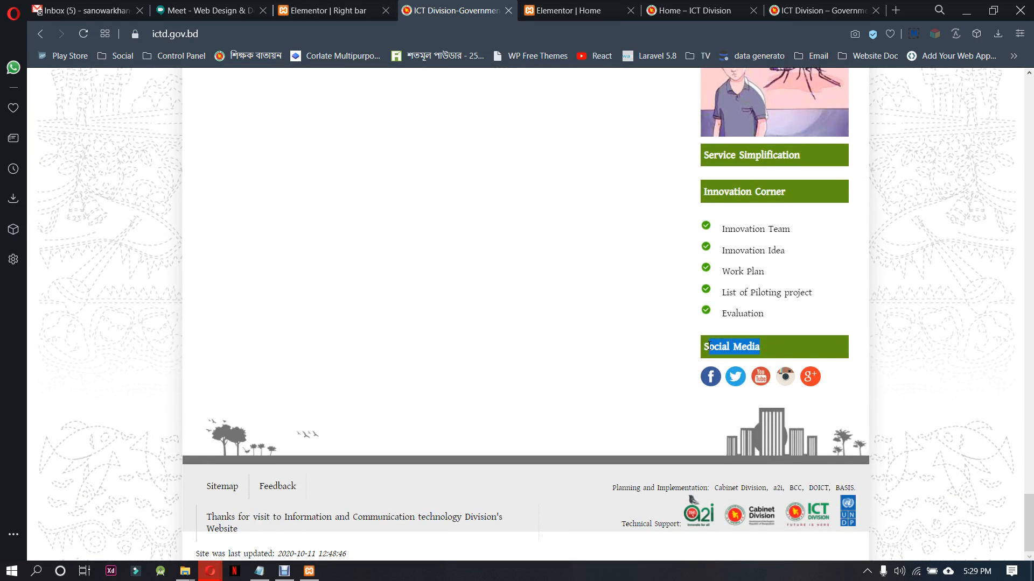
left_click(322, 11)
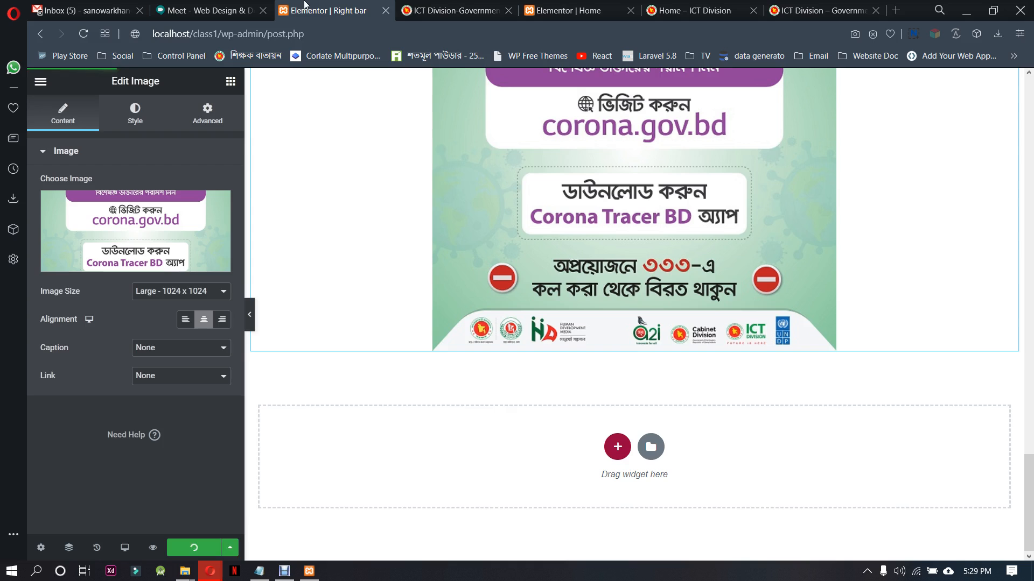
Duplicate the Hotline to Prevent Corona Virus heading and image sections, placing the heading copy between the two images
scroll(630, 415, "up", 4)
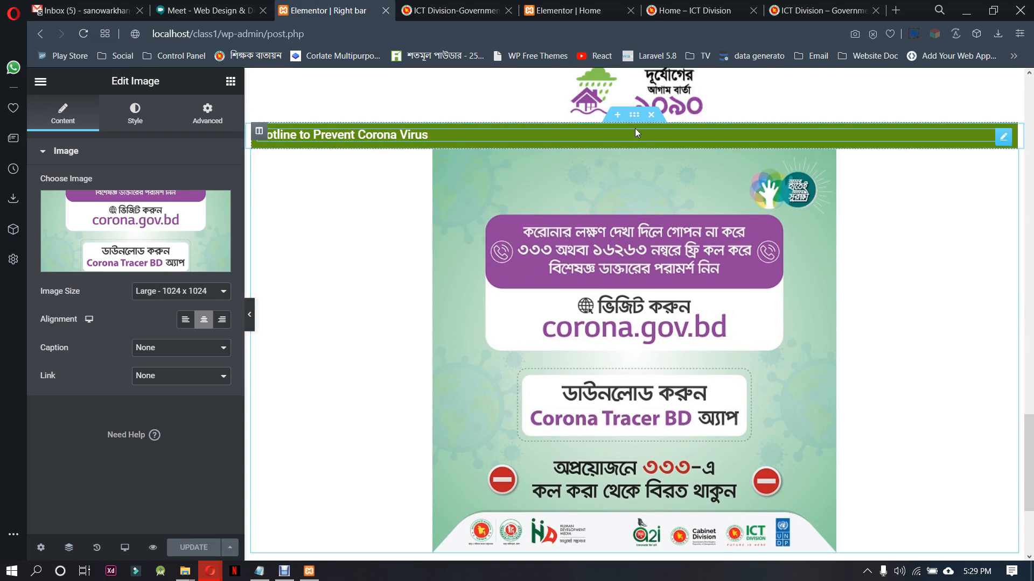
right_click(634, 118)
left_click(652, 147)
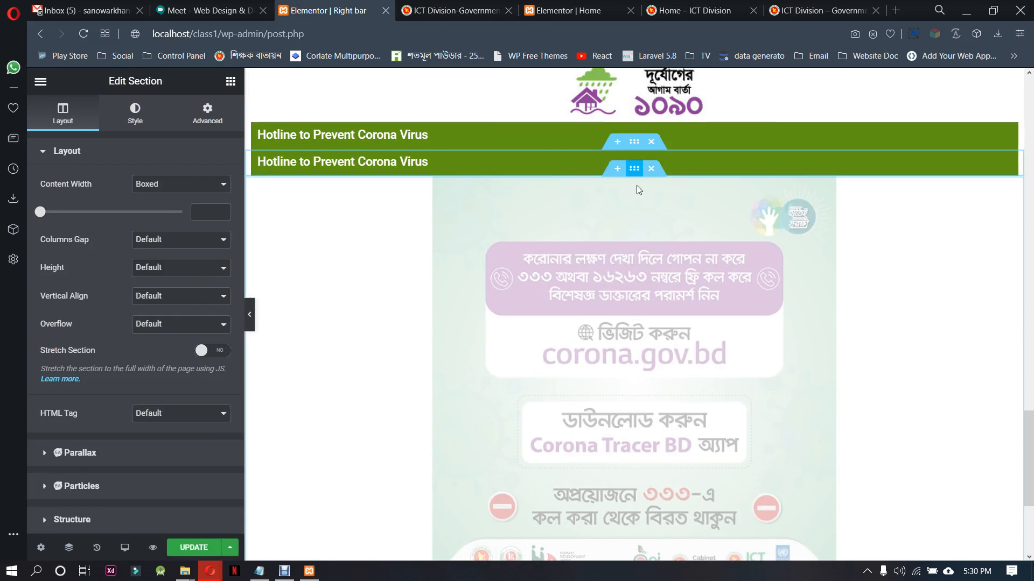
right_click(635, 169)
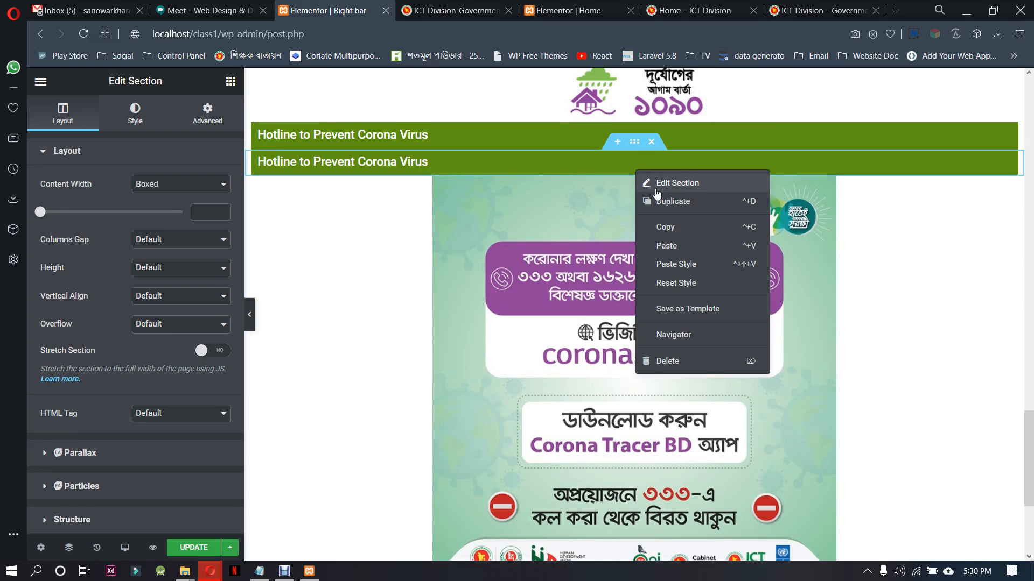
left_click(650, 199)
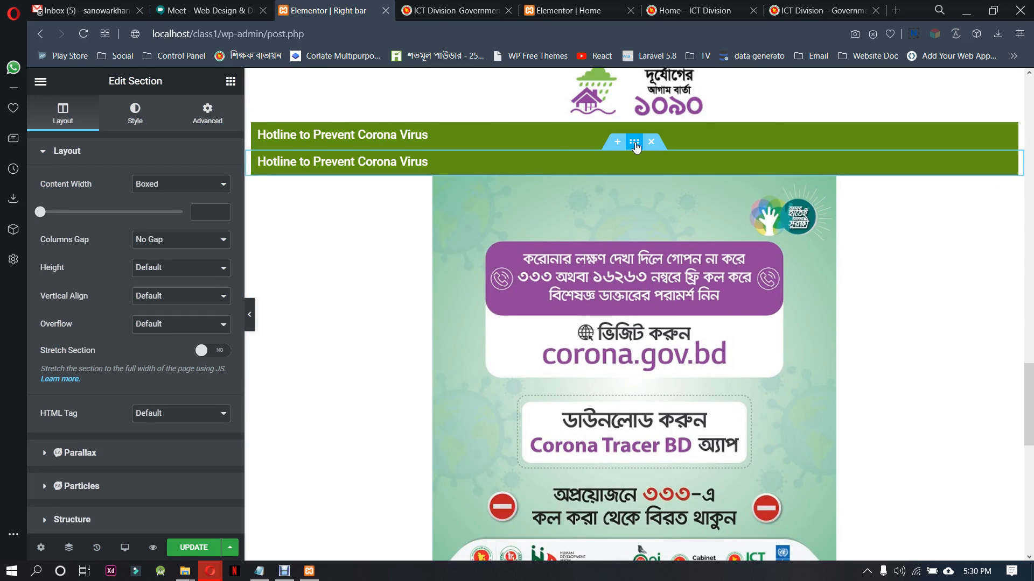
left_click_drag(634, 149, 682, 449)
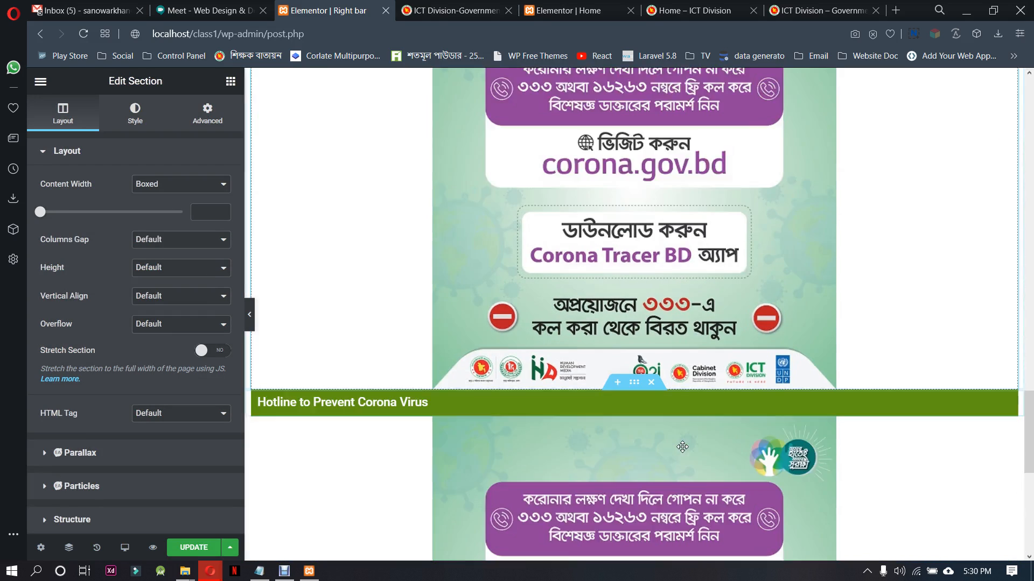
Delete the picture from the lower image section and change the heading above it to Social Media
left_click(644, 285)
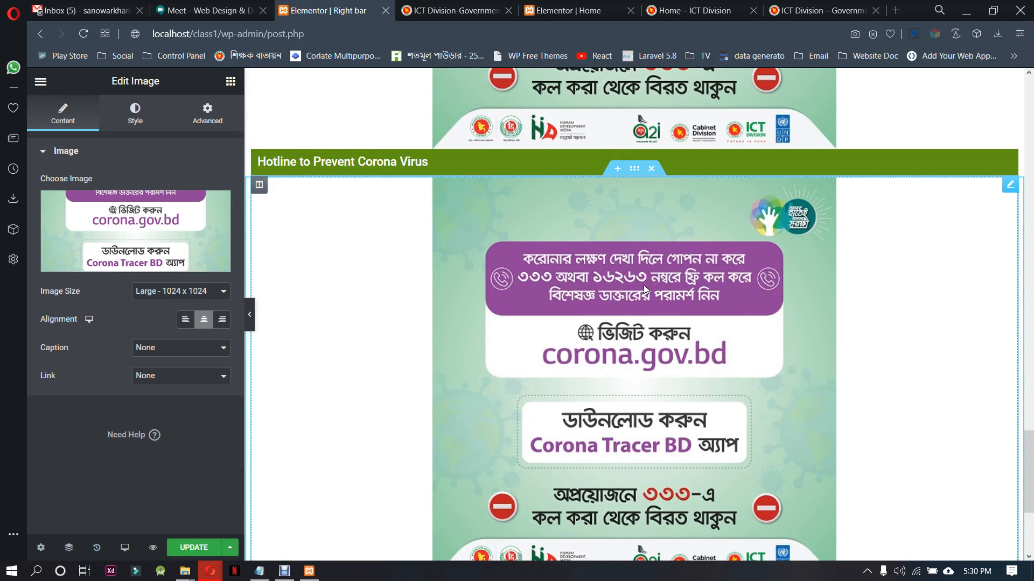
key("Delete")
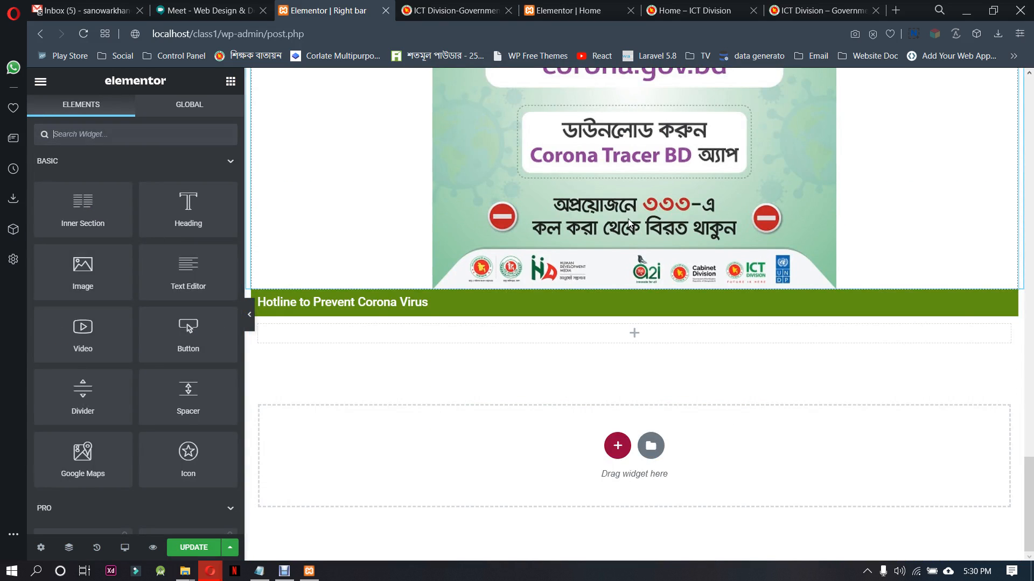
left_click(607, 299)
left_click_drag(161, 193, 8, 192)
type("Social Media")
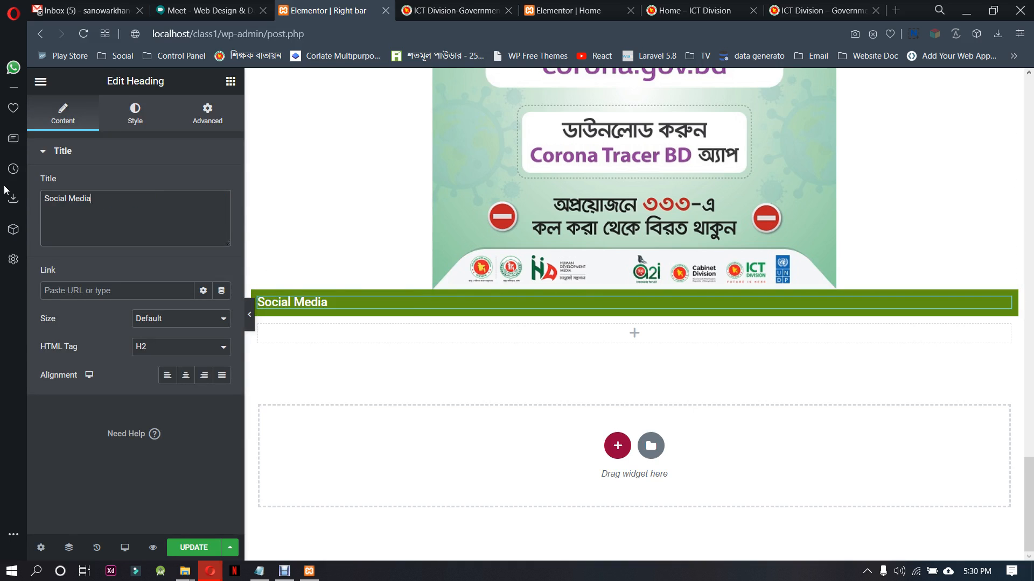
Find the Social Icons widget and add it to the empty section under the Social Media heading
left_click(632, 338)
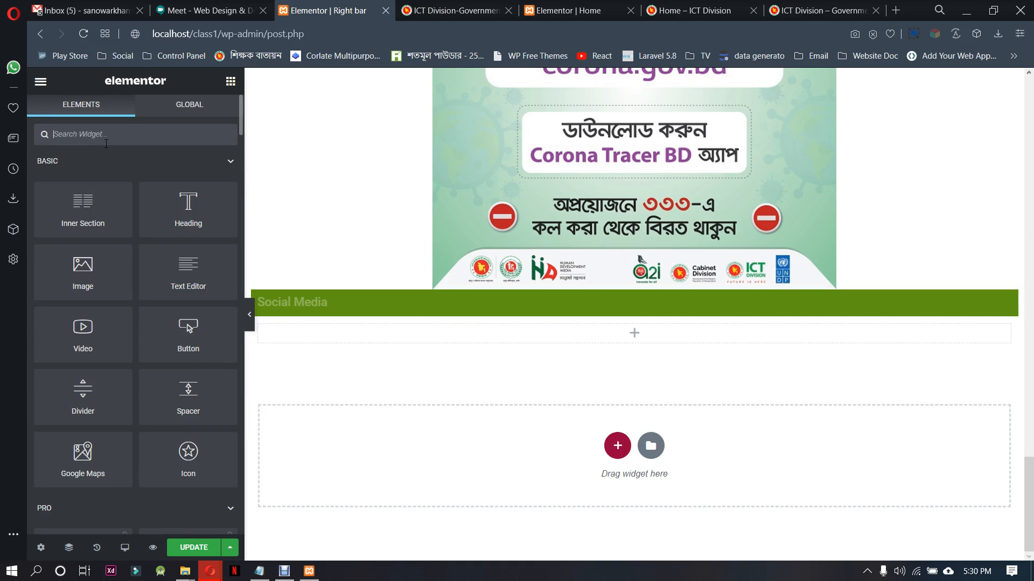
type("soc")
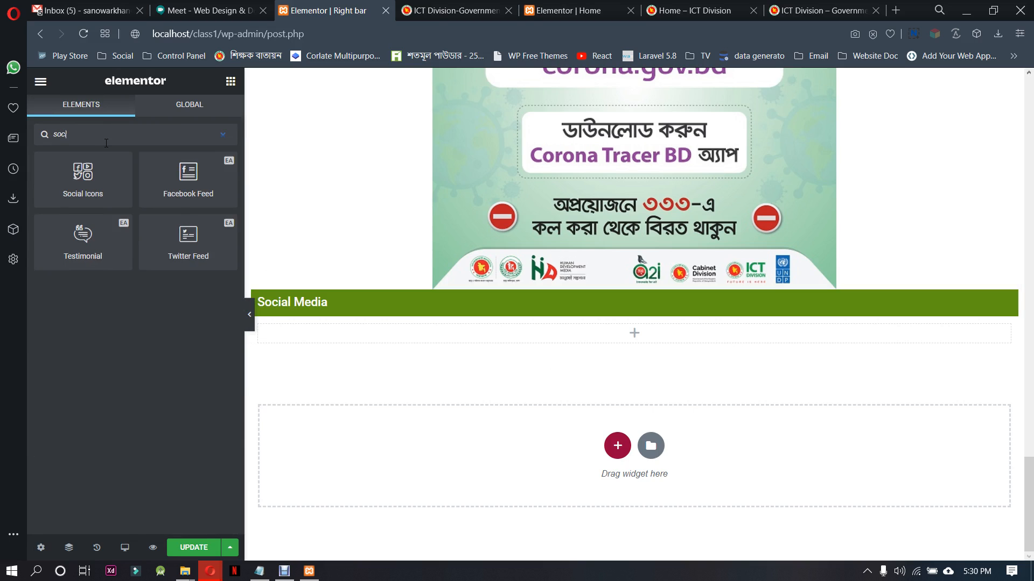
left_click_drag(89, 165, 632, 332)
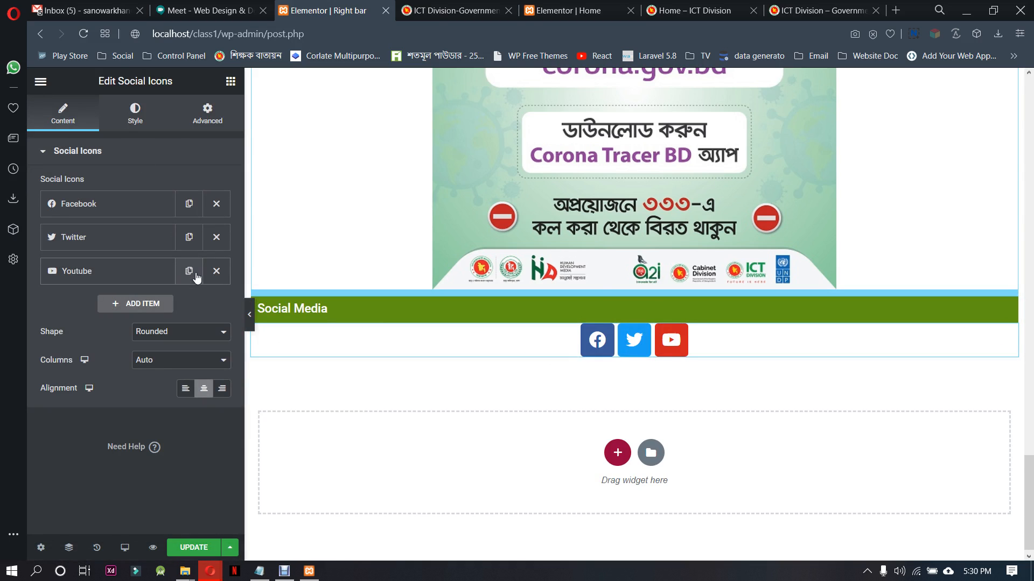
Set the social icons' size to 14 and their shape to Circle, keeping Official Color, and update the template
left_click(135, 114)
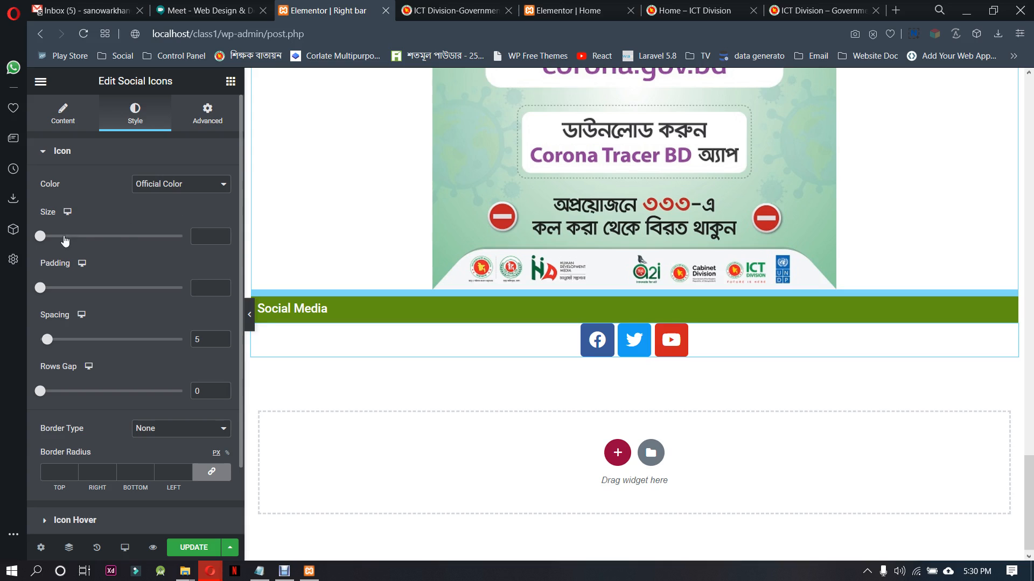
left_click_drag(41, 243, 45, 247)
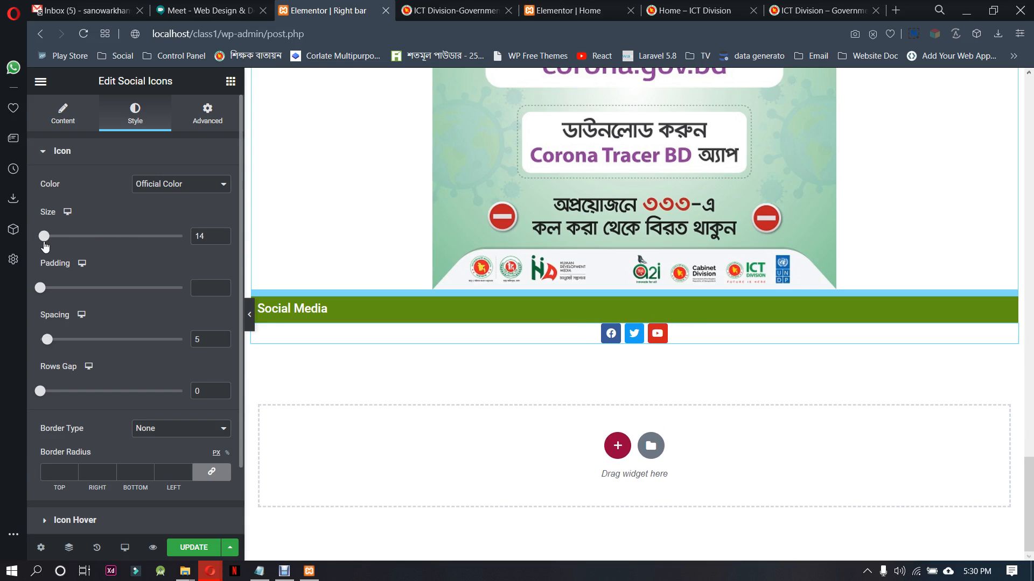
left_click(158, 185)
left_click(157, 199)
left_click(63, 114)
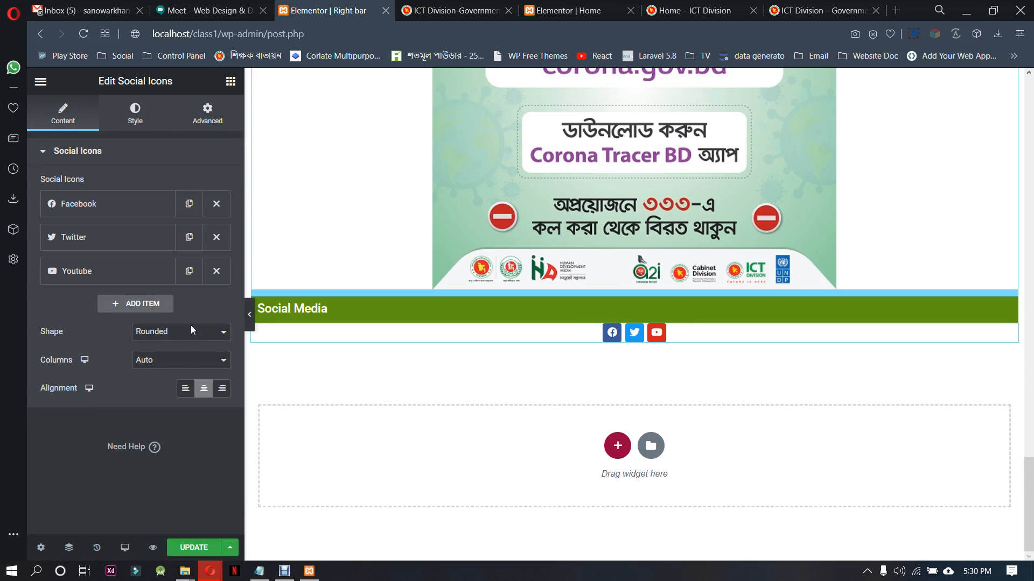
left_click(183, 337)
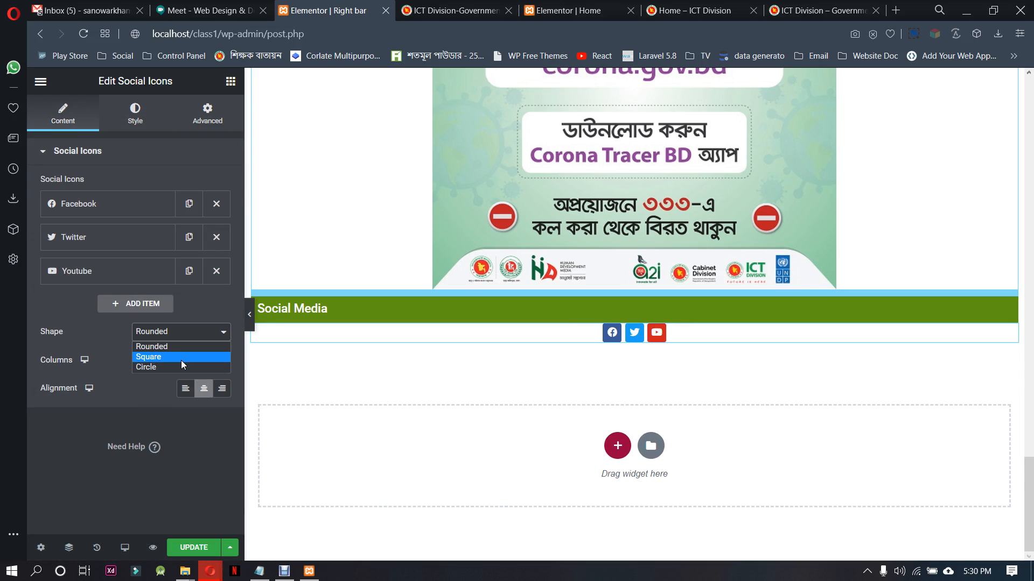
left_click(182, 365)
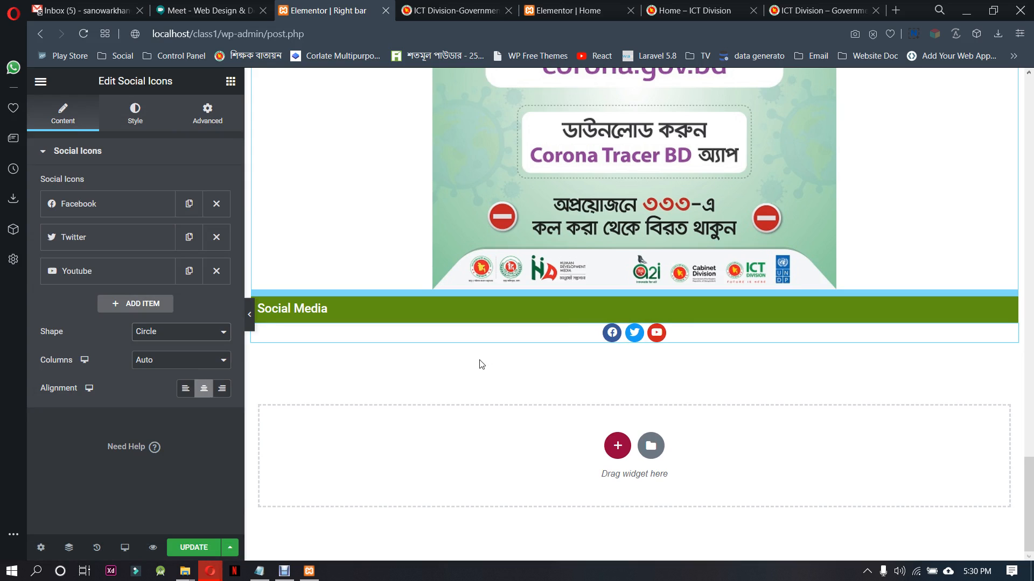
left_click(197, 548)
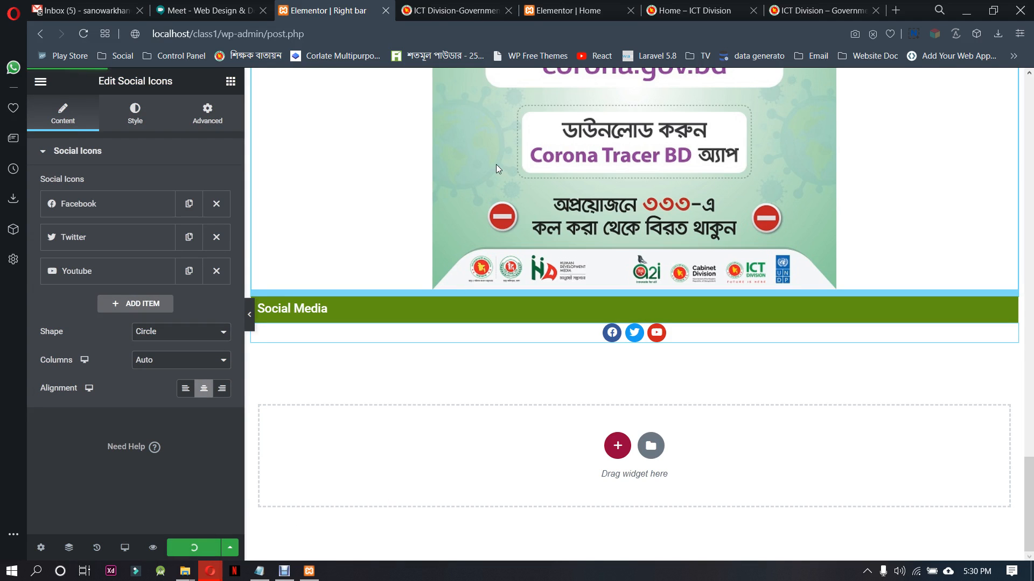
Reload the local ICT Division home page and review the whole sidebar from Honorable Adviser down to Social Media
left_click(697, 10)
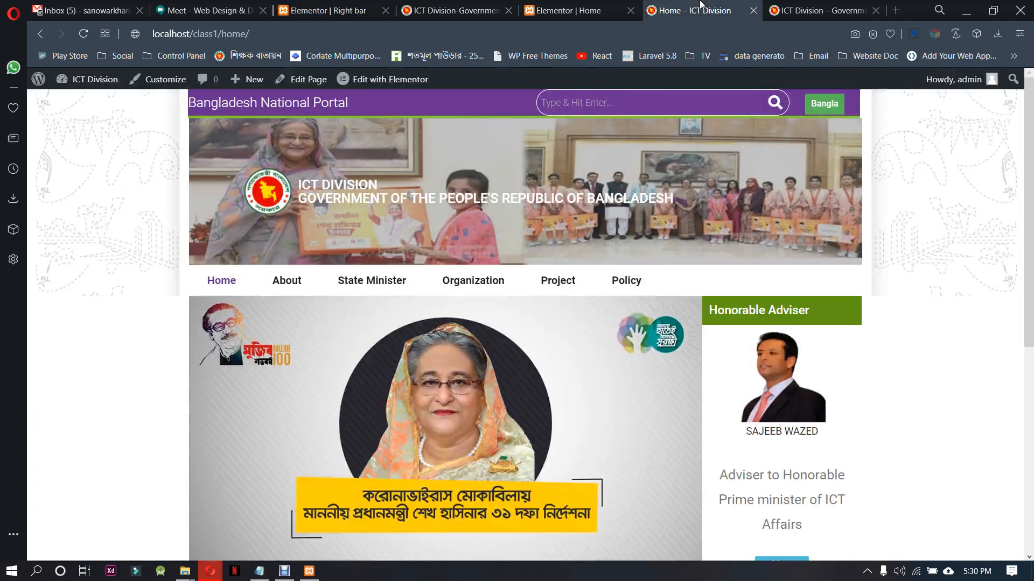
right_click(91, 235)
left_click(128, 260)
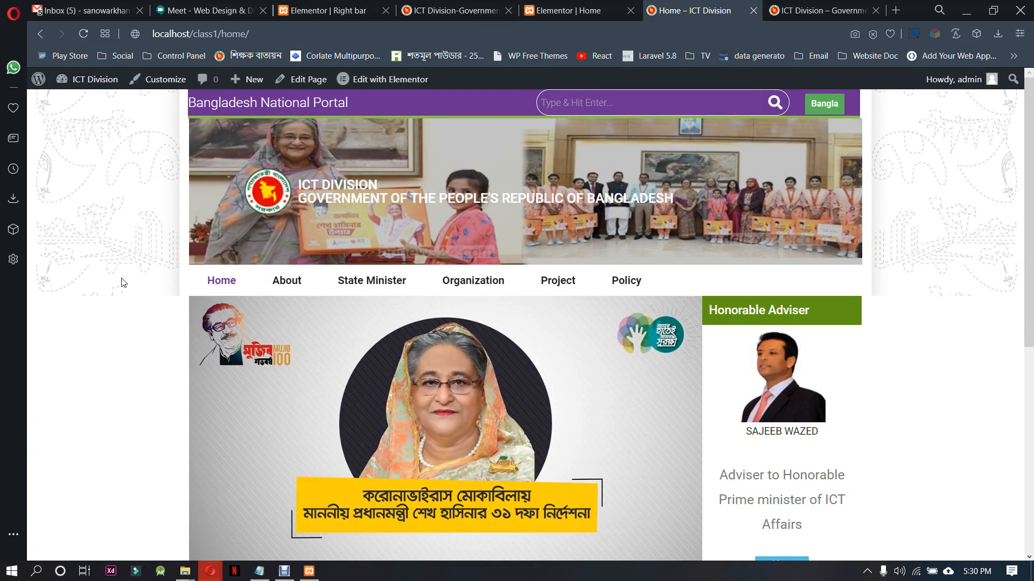
scroll(984, 360, "down", 5)
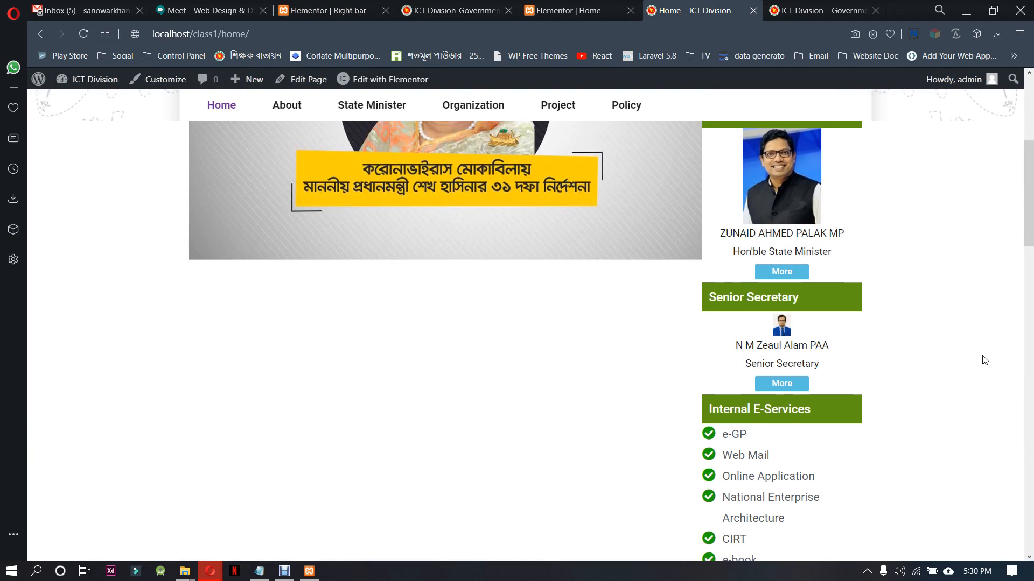
scroll(984, 361, "up", 5)
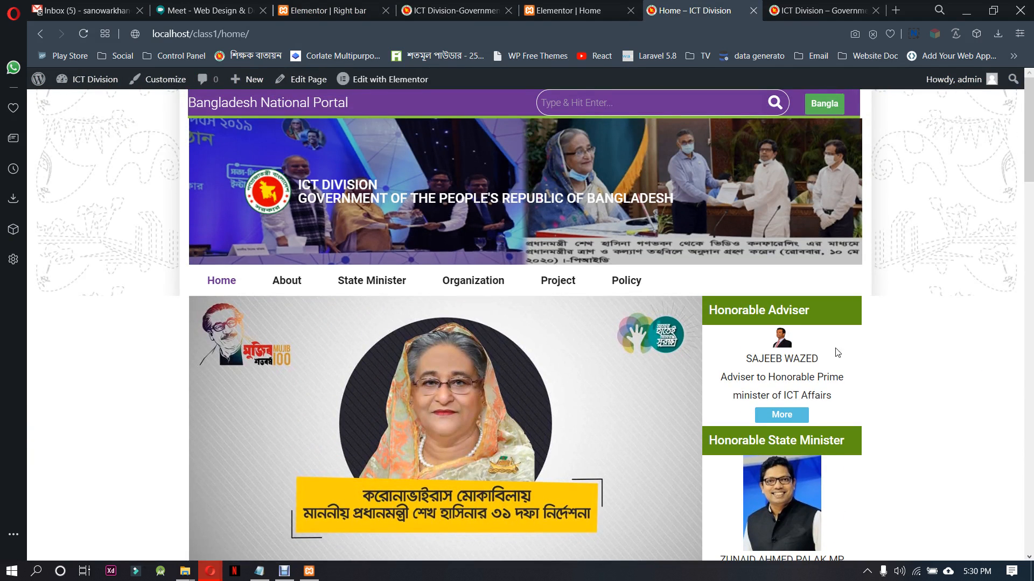
scroll(855, 356, "down", 3)
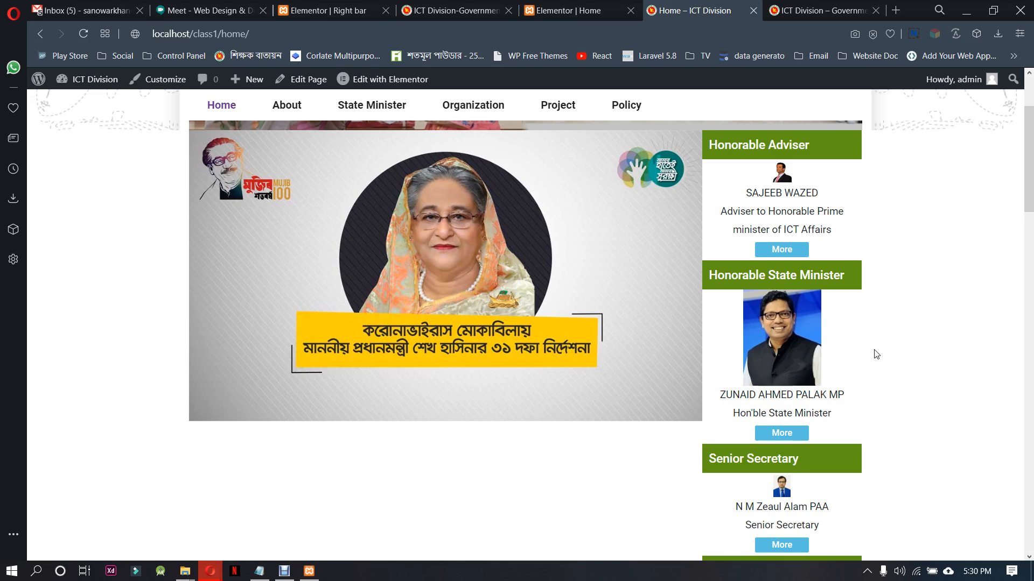
scroll(876, 354, "down", 10)
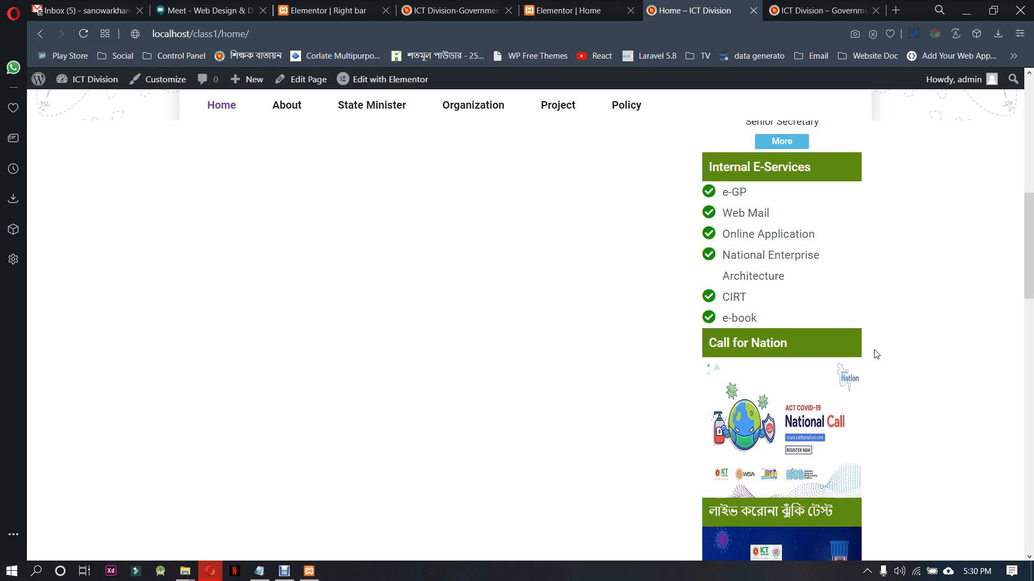
scroll(877, 354, "down", 4)
scroll(876, 354, "down", 15)
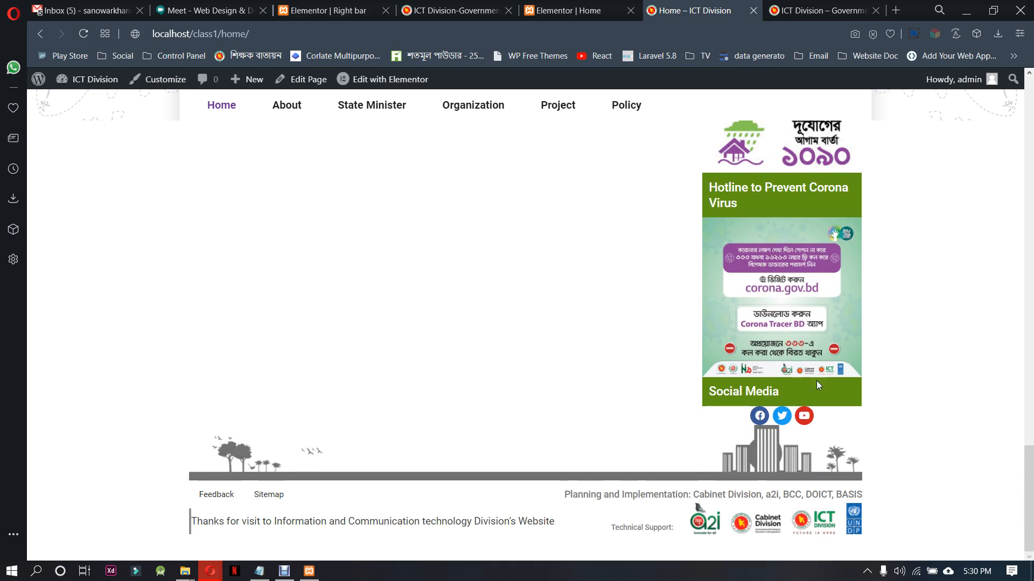
left_click_drag(1028, 484, 1028, 97)
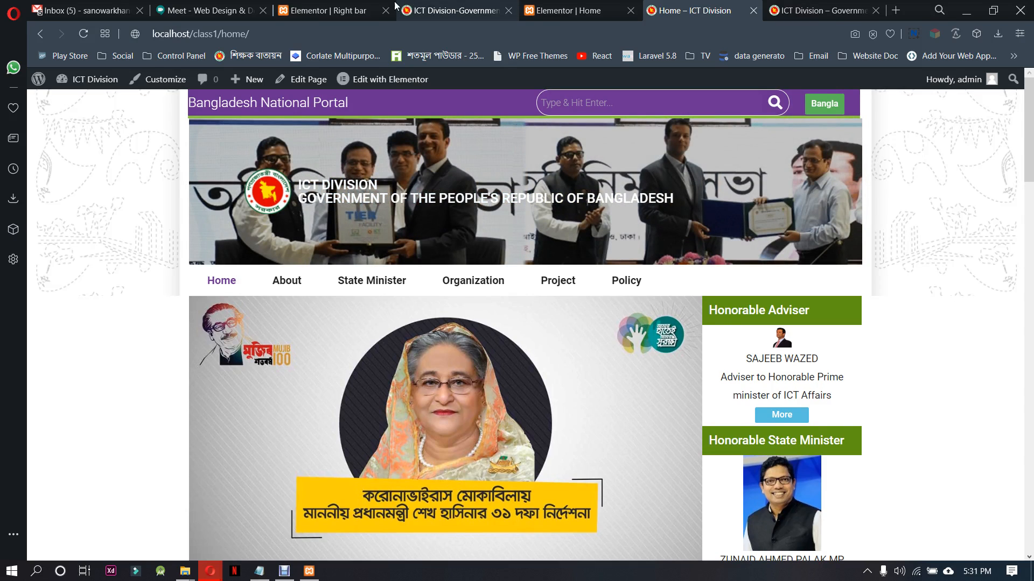
In the Right bar template, set the Honorable Adviser image size to Medium Large and clear its width value
left_click(372, 11)
scroll(813, 447, "up", 7)
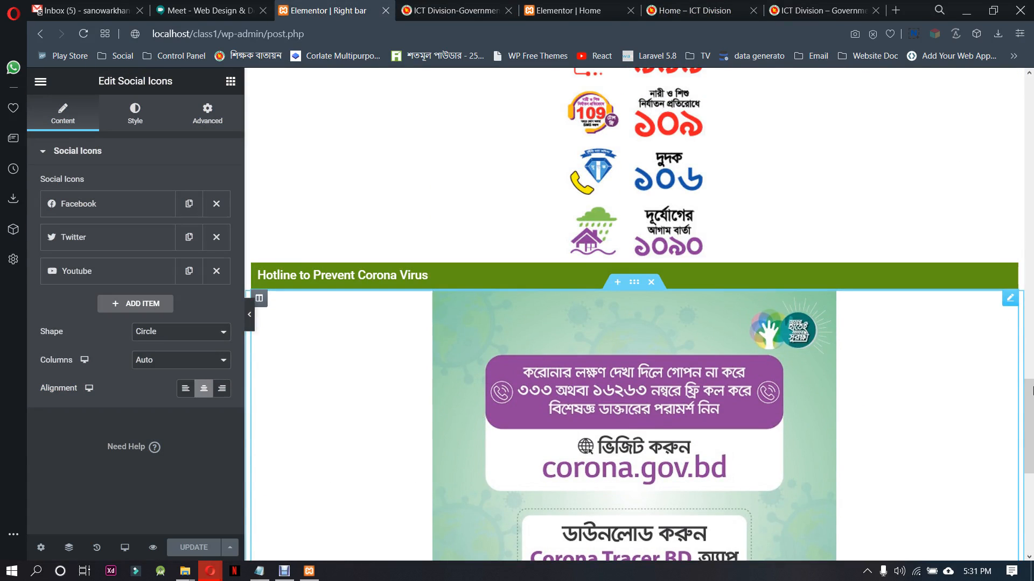
left_click_drag(1031, 391, 1032, 141)
left_click(646, 125)
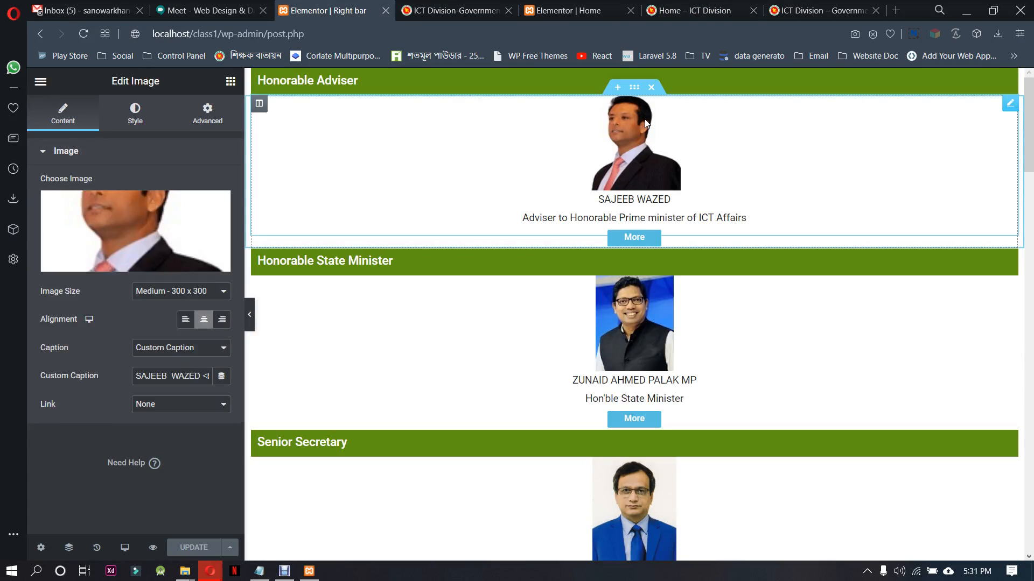
left_click(171, 295)
left_click(169, 326)
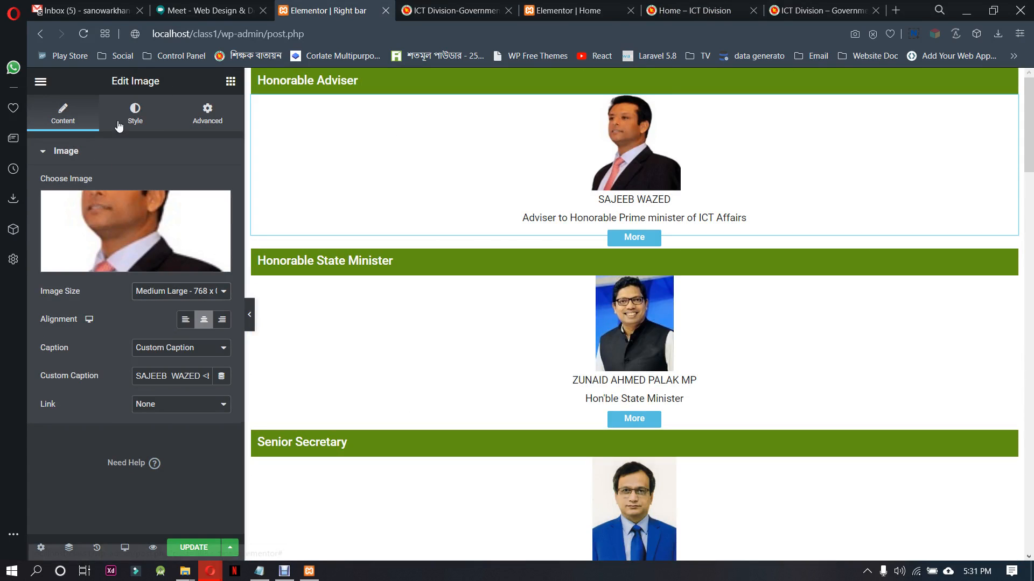
left_click(135, 113)
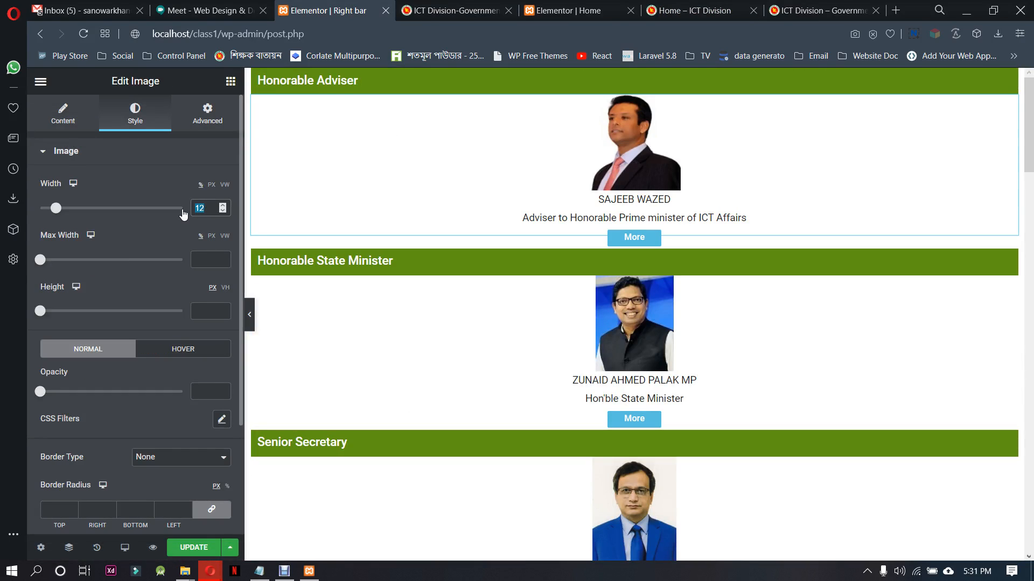
key("BackSpace")
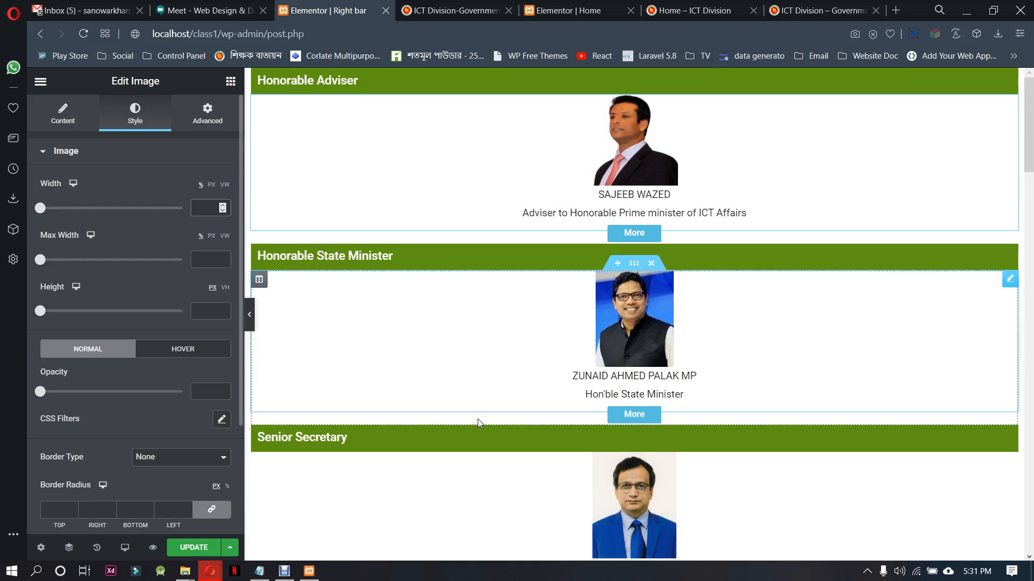
Clear the width value of the Senior Secretary image and update the Right bar template
left_click(636, 485)
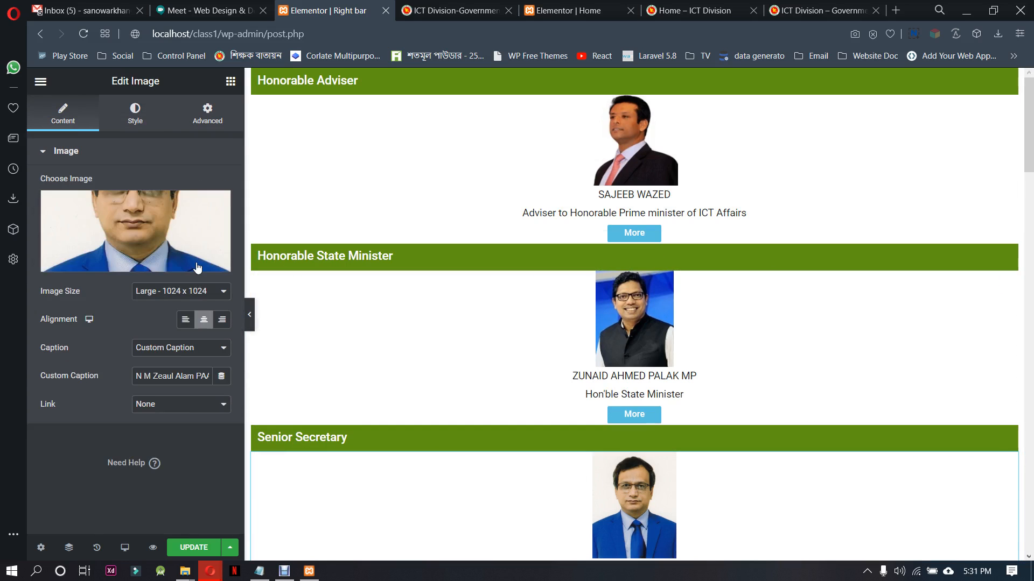
left_click(136, 121)
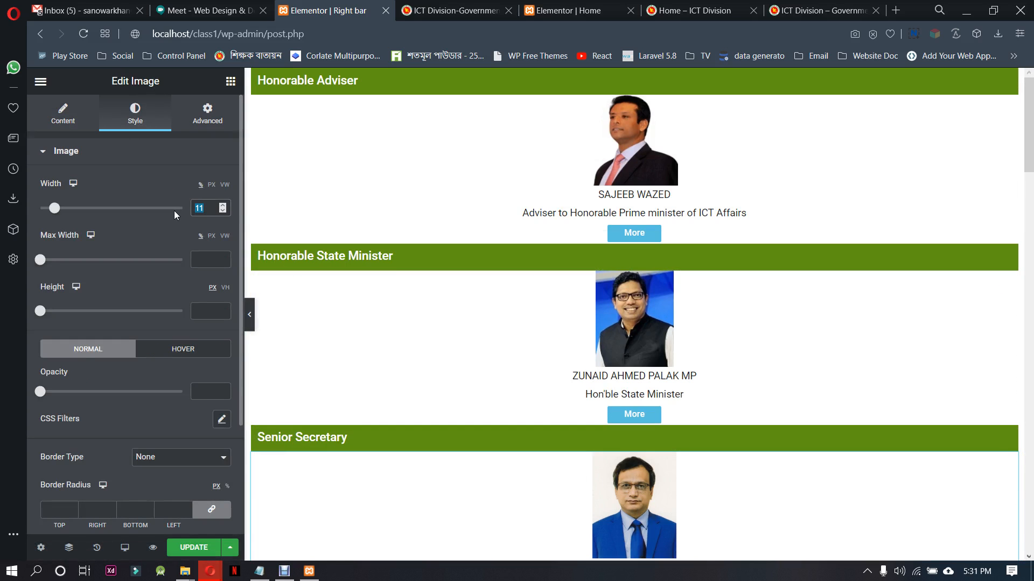
key("BackSpace")
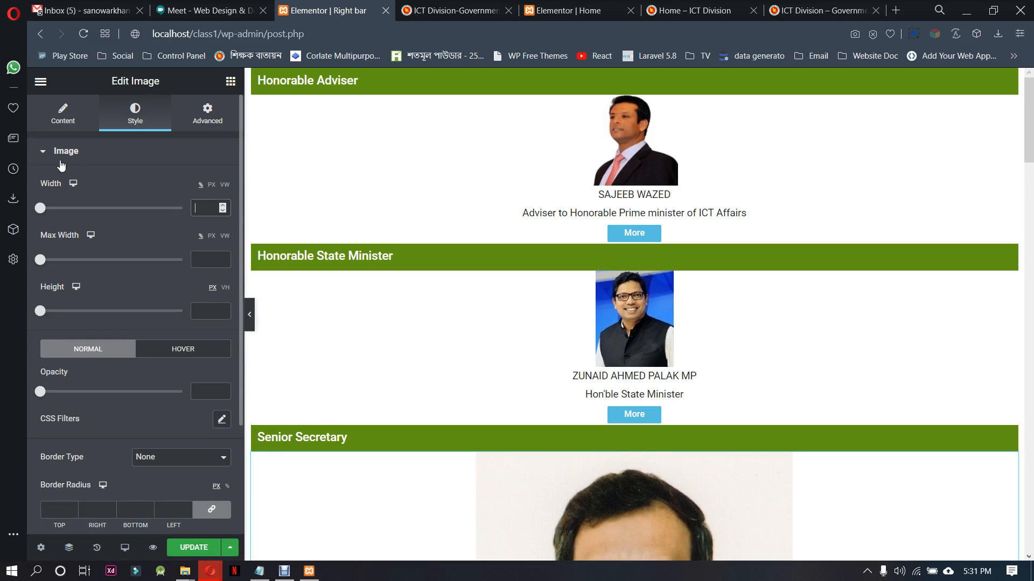
scroll(697, 411, "down", 5)
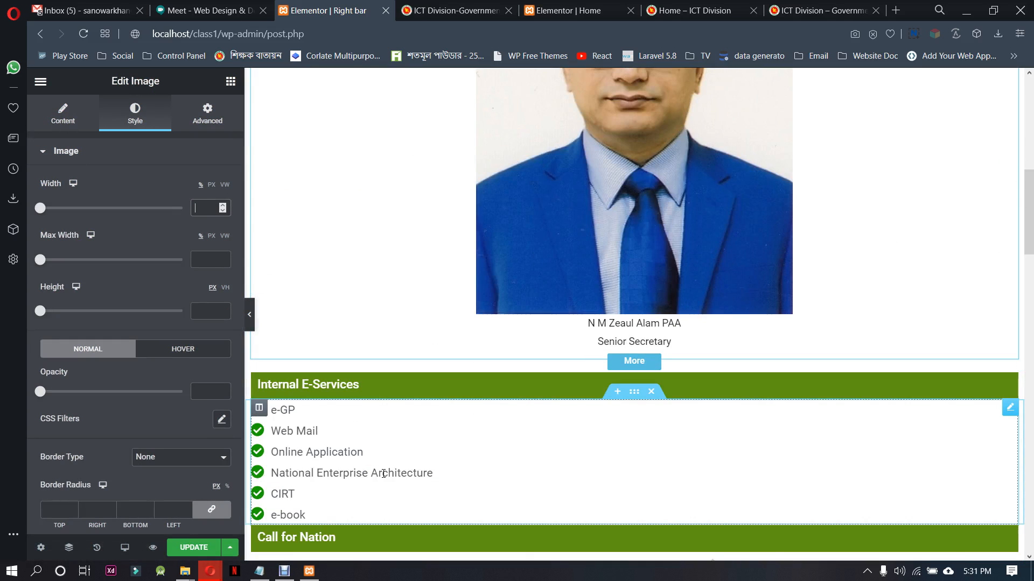
left_click(194, 547)
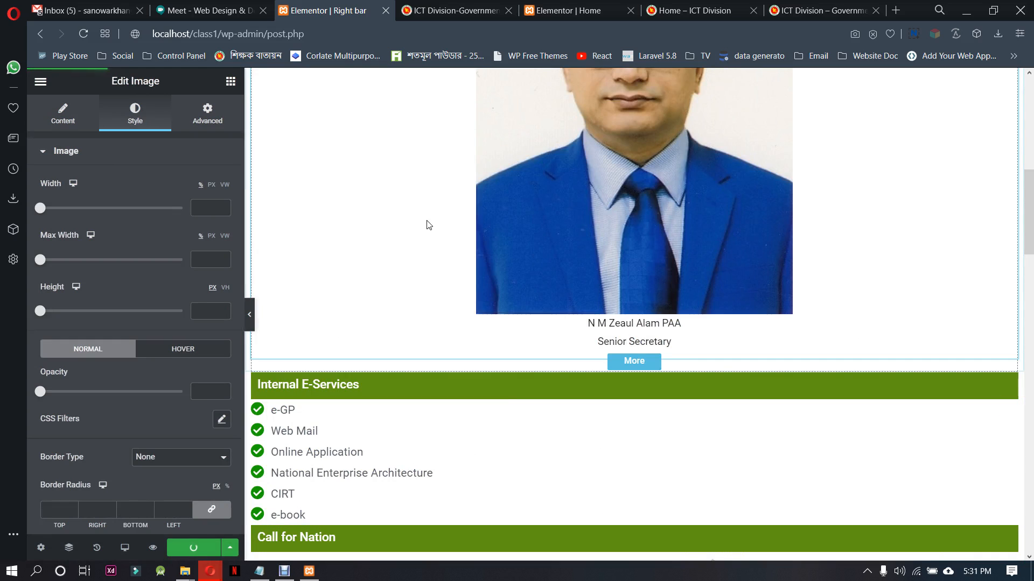
Find the Spacer widget, add it below the social icons at the end of the template, and update the template
scroll(506, 395, "down", 10)
scroll(505, 394, "down", 12)
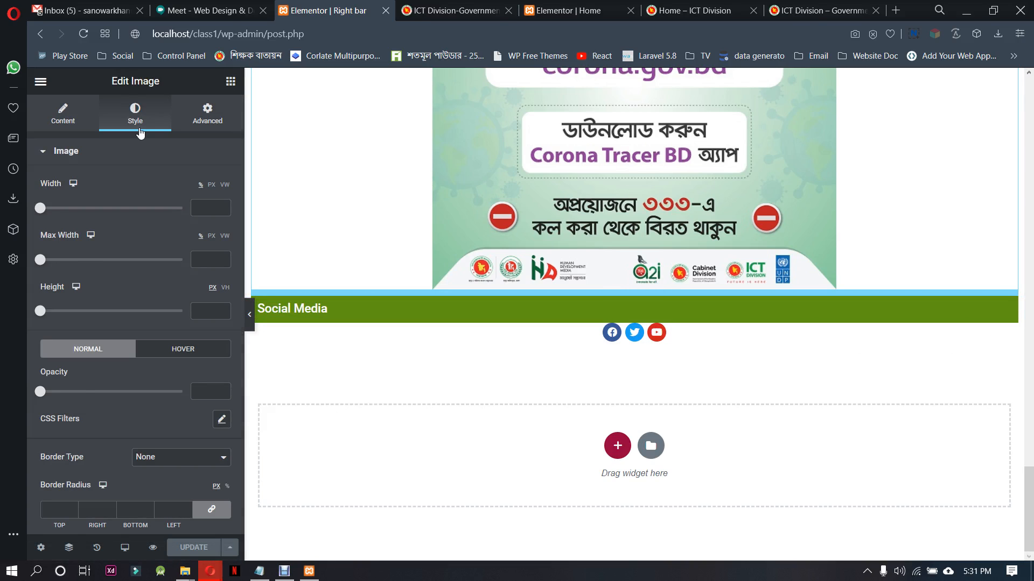
left_click(230, 81)
type("spa")
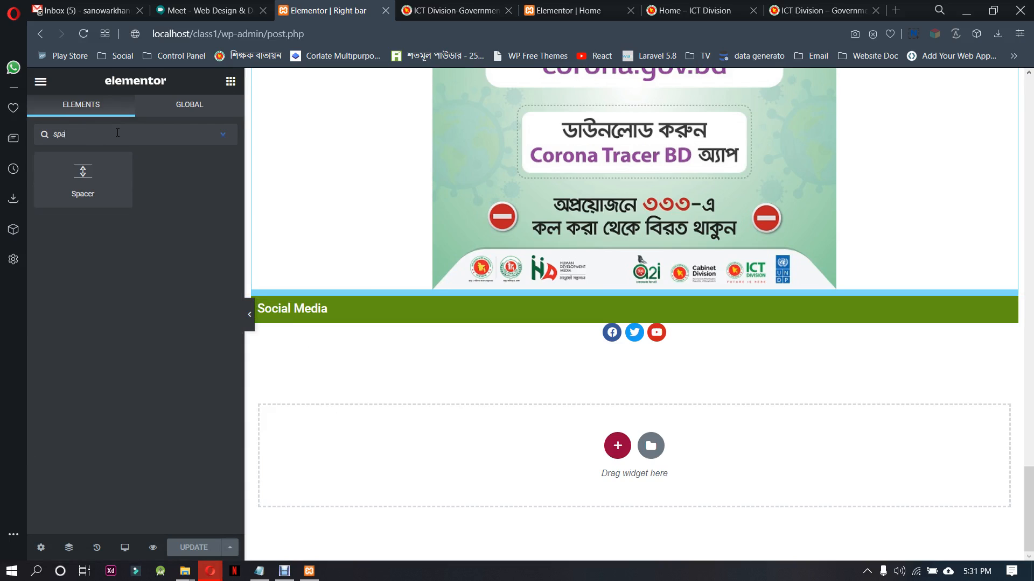
left_click_drag(96, 182, 661, 346)
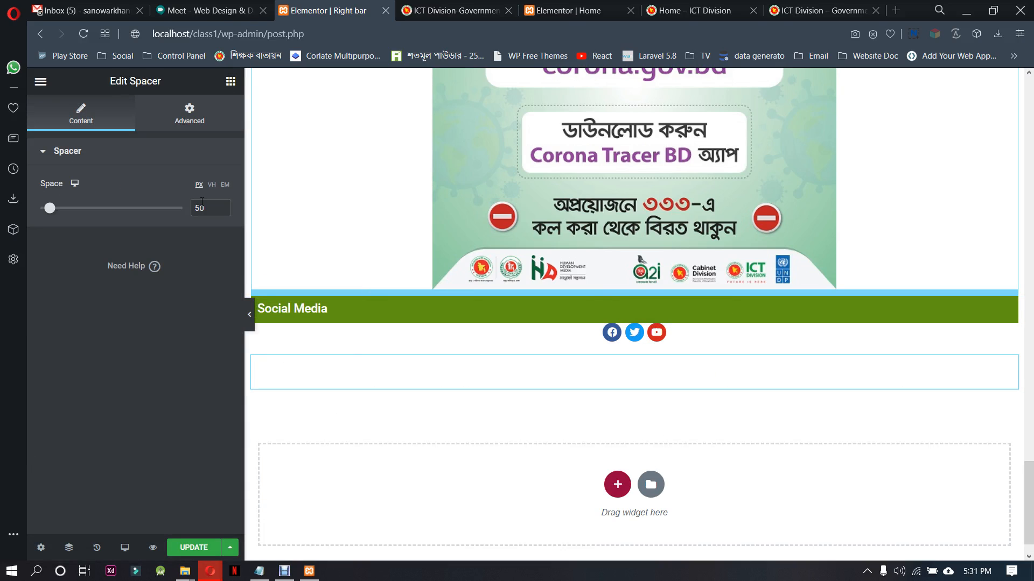
left_click(190, 545)
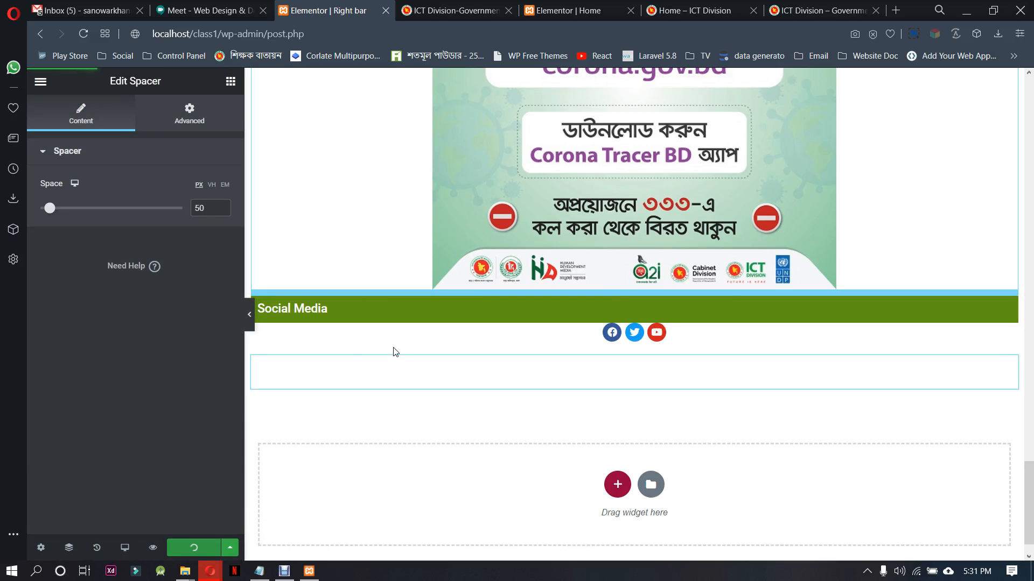
Review the local ICT Division home page's sidebar from Honorable Adviser down to Social Media and the footer
left_click(783, 6)
left_click(673, 12)
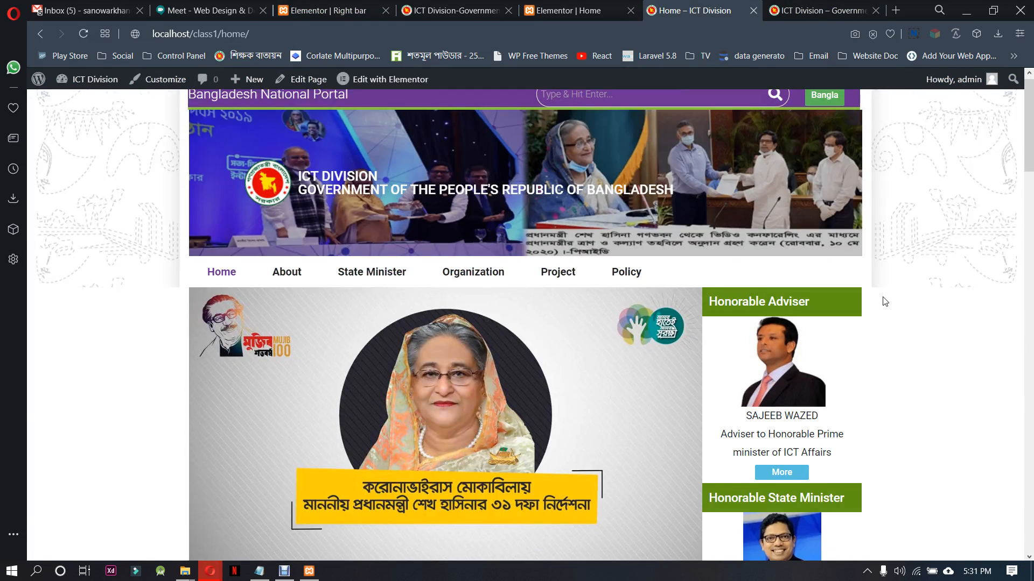
scroll(894, 287, "down", 3)
scroll(907, 273, "down", 6)
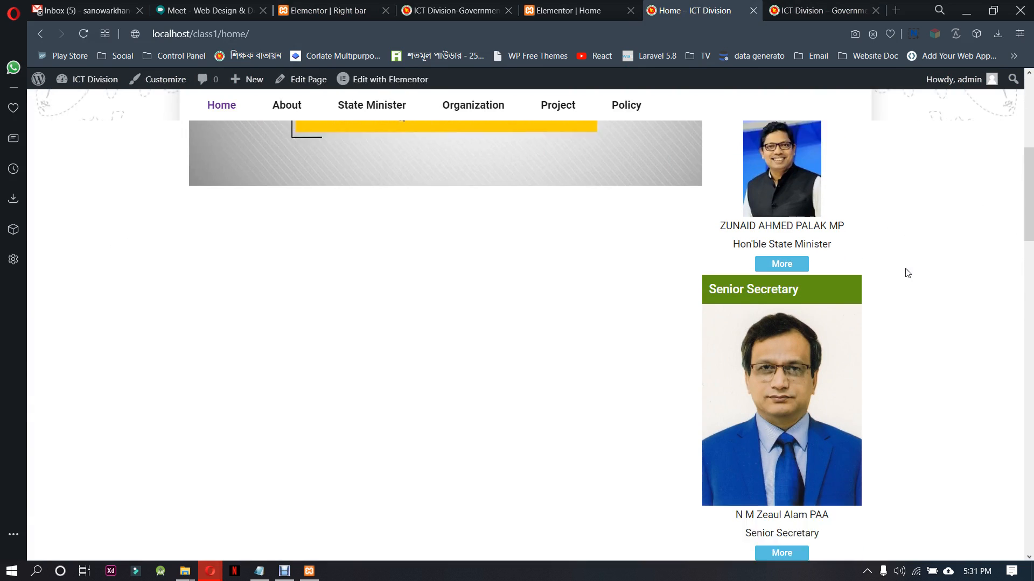
scroll(908, 273, "down", 4)
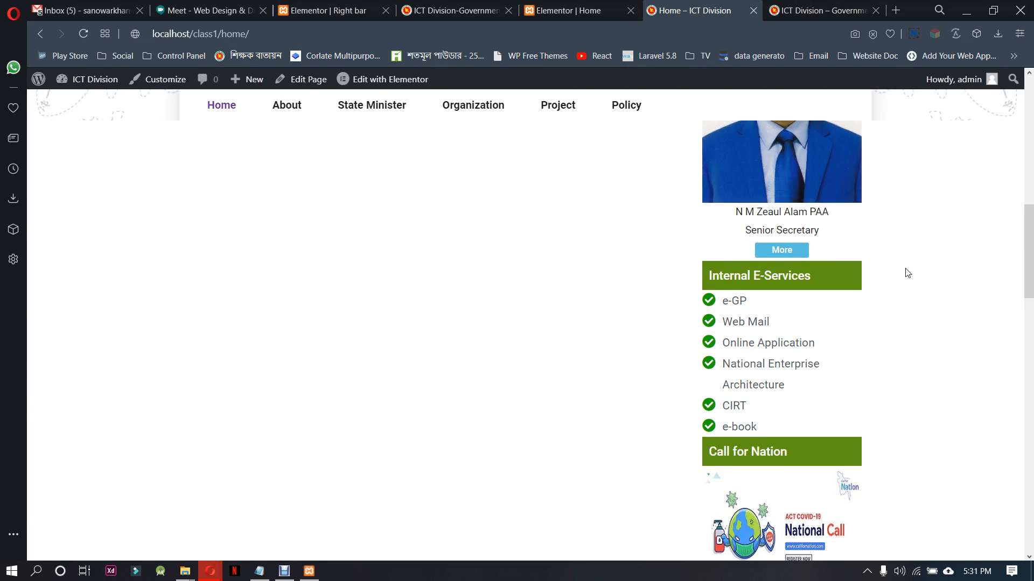
scroll(908, 273, "down", 4)
scroll(908, 273, "up", 14)
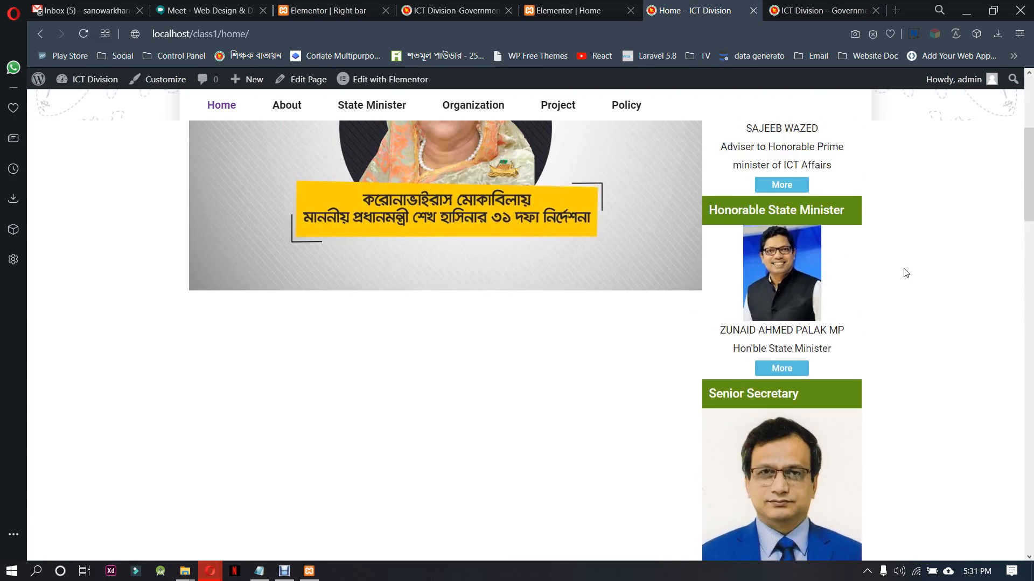
scroll(906, 273, "down", 4)
scroll(906, 273, "down", 20)
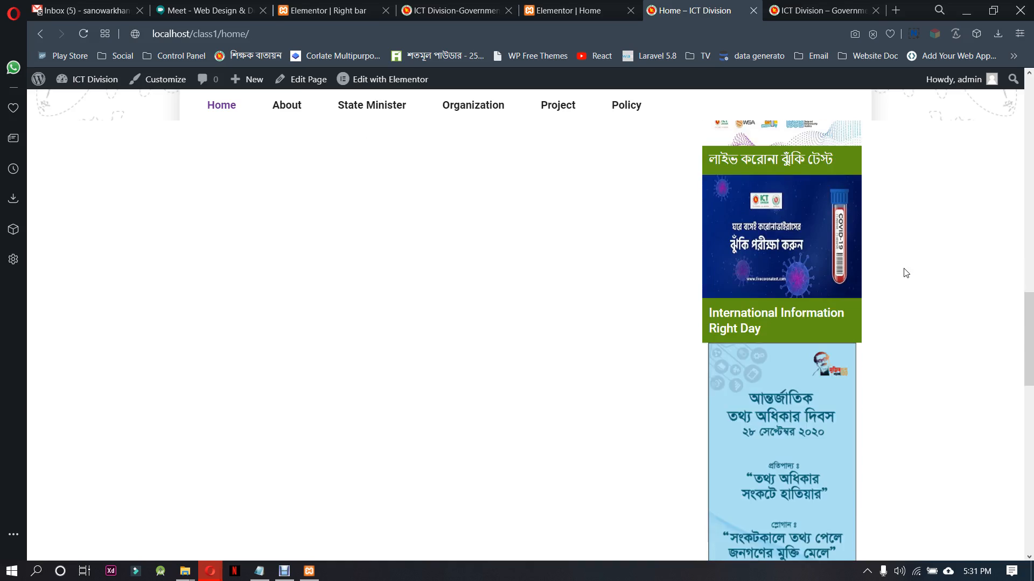
scroll(906, 273, "down", 4)
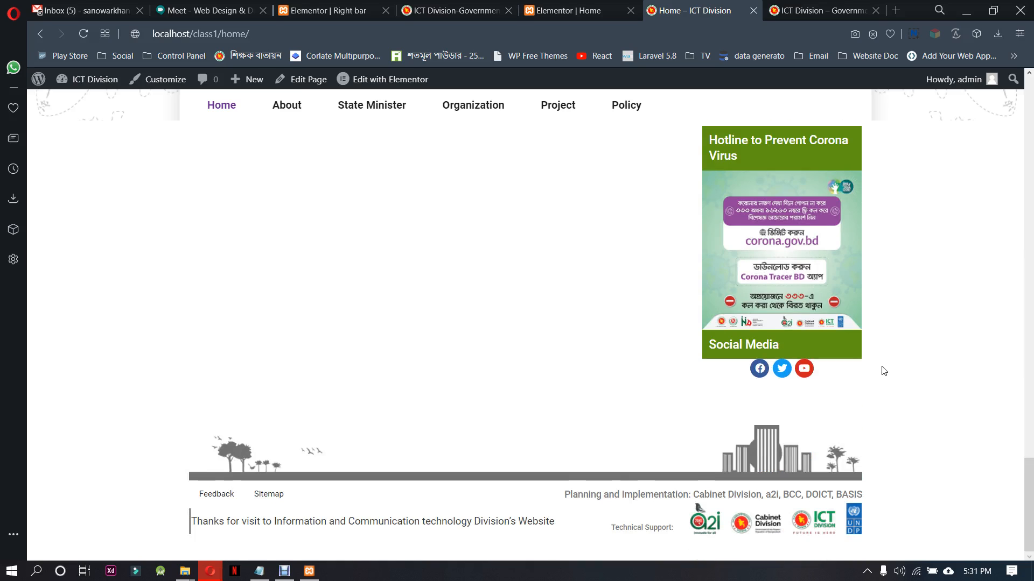
scroll(885, 390, "up", 20)
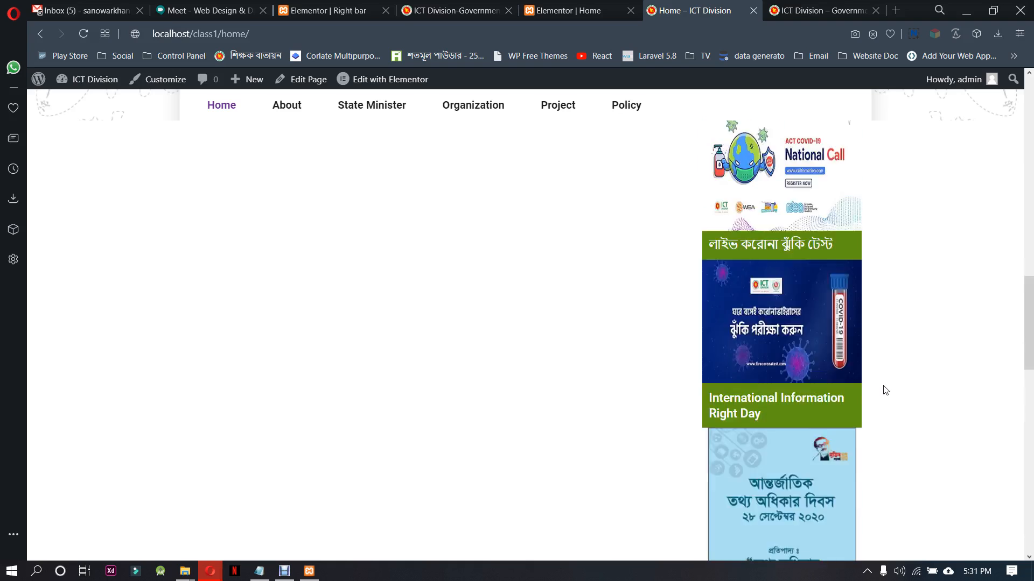
scroll(885, 390, "up", 4)
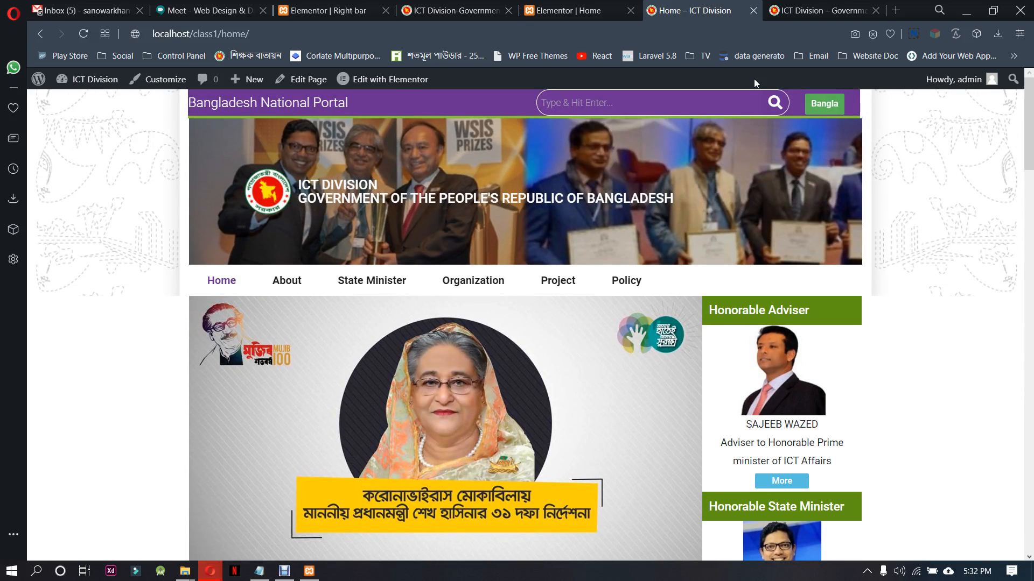
Check the Meet session, then look over the sidebar blocks on the reference site ictd.gov.bd
left_click(214, 12)
mouse_move(367, 210)
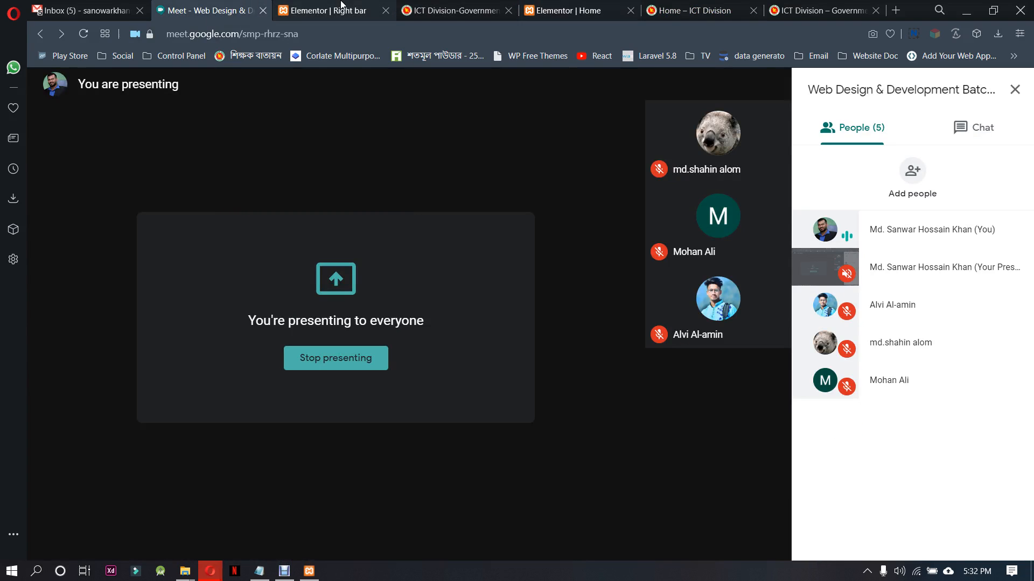
left_click(371, 9)
left_click(437, 9)
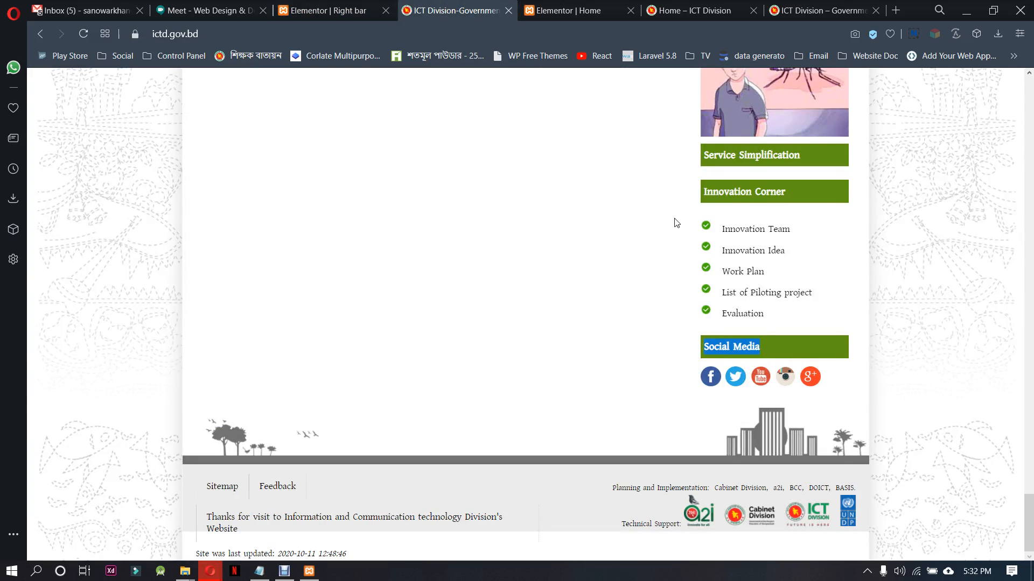
scroll(656, 388, "up", 10)
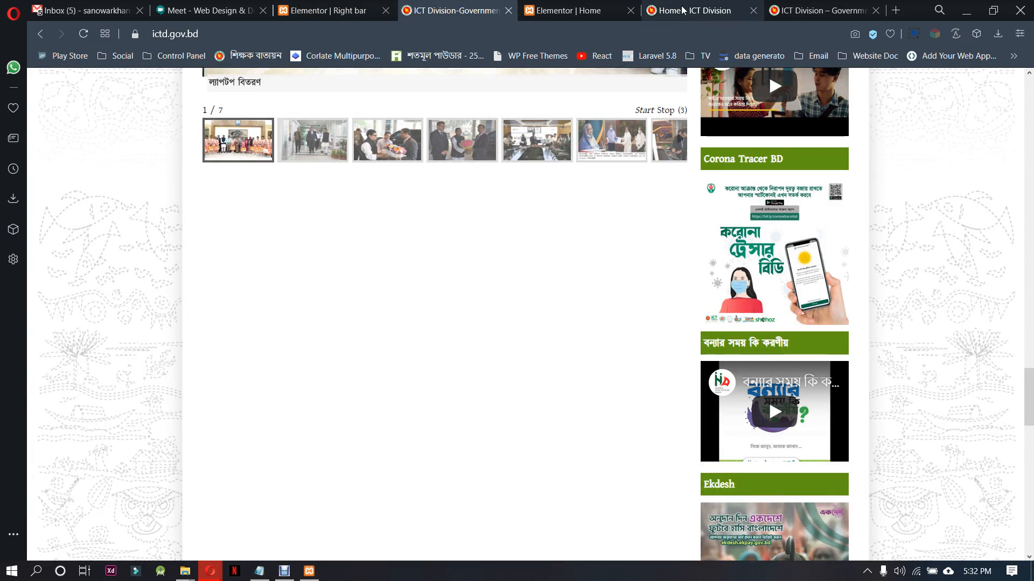
Open the About page of the local ICT Division site and check its content area
left_click(704, 11)
left_click(286, 280)
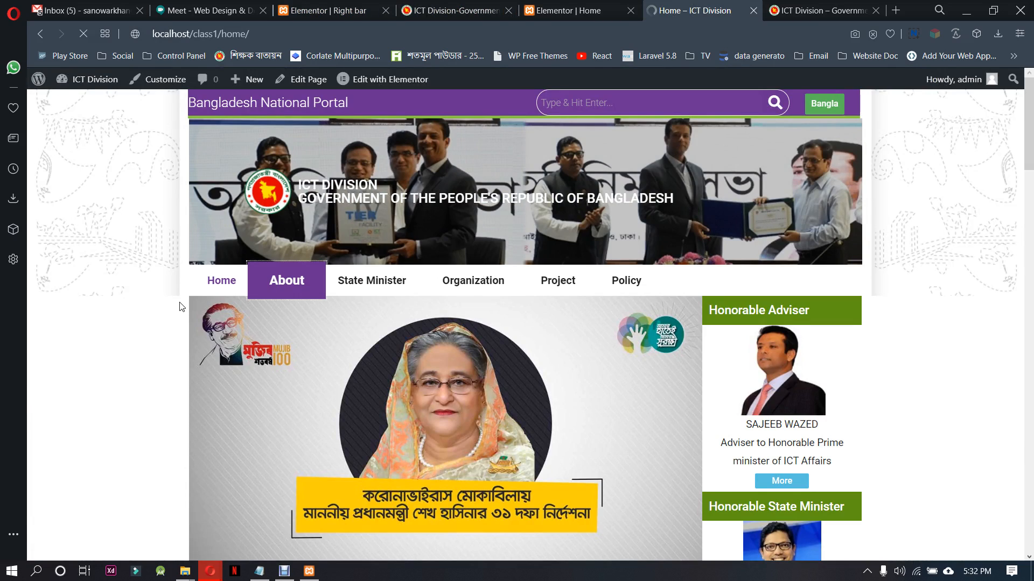
scroll(181, 305, "down", 3)
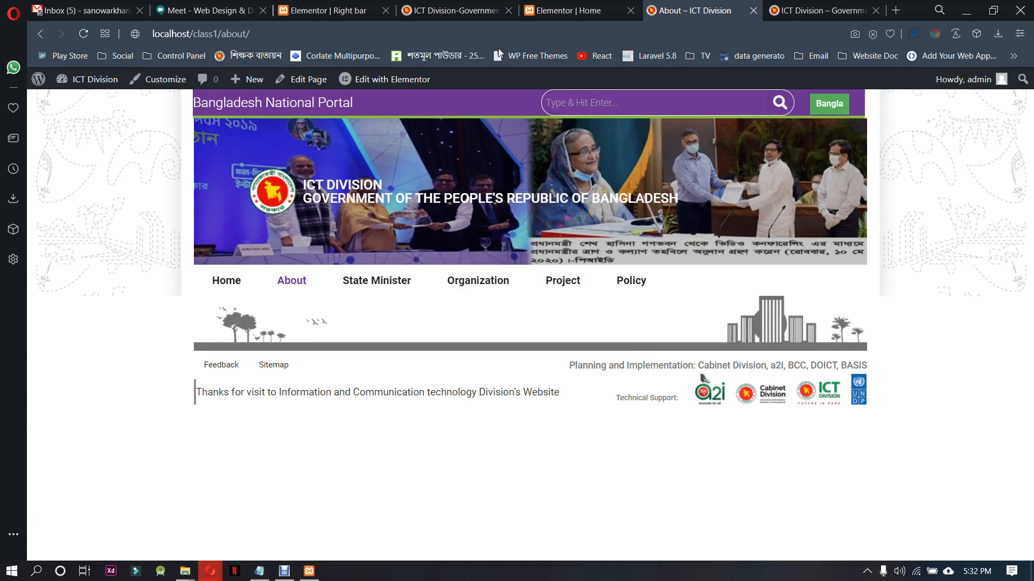
In the Elementor editor of the Home page, copy the section holding the banner image and the sidebar
left_click(345, 6)
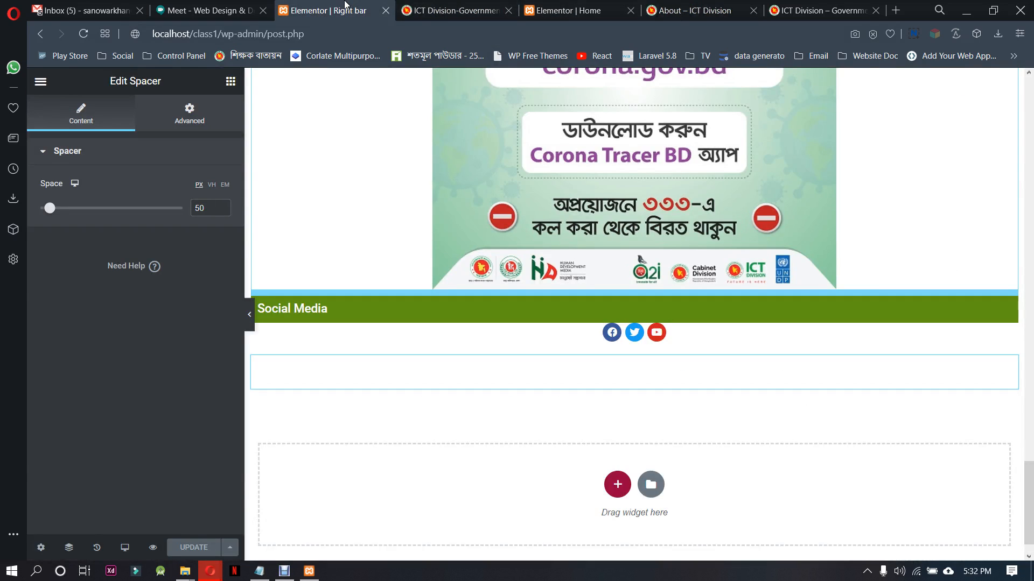
left_click(568, 10)
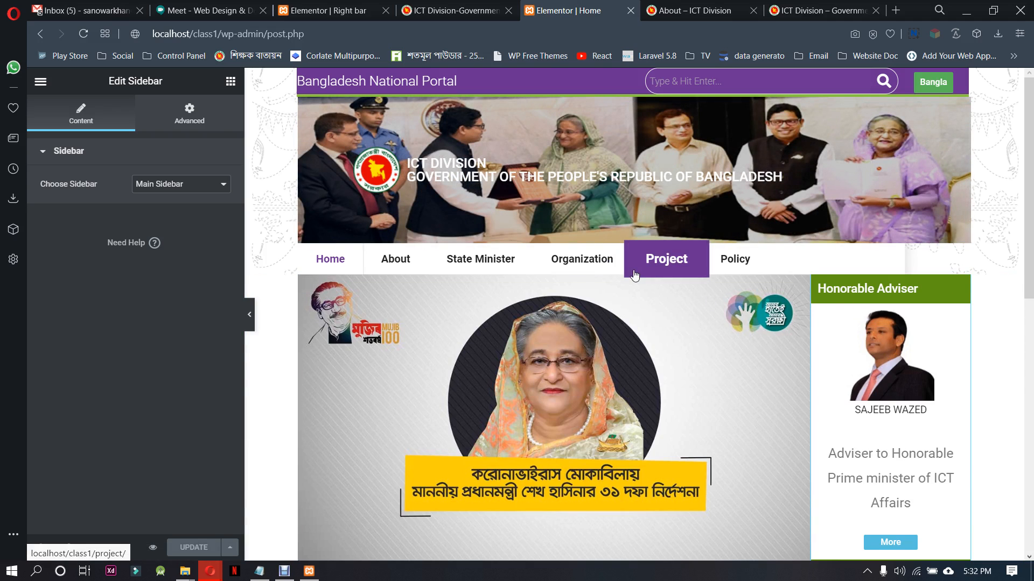
right_click(635, 276)
left_click(664, 330)
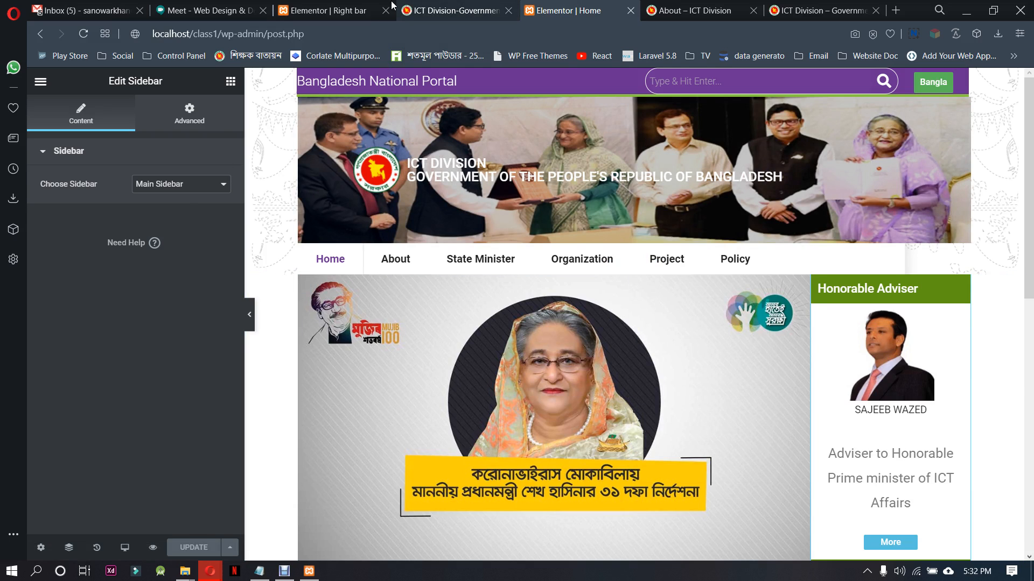
From the local About page, go to the WordPress dashboard and show the list of all pages
left_click(323, 10)
left_click(695, 11)
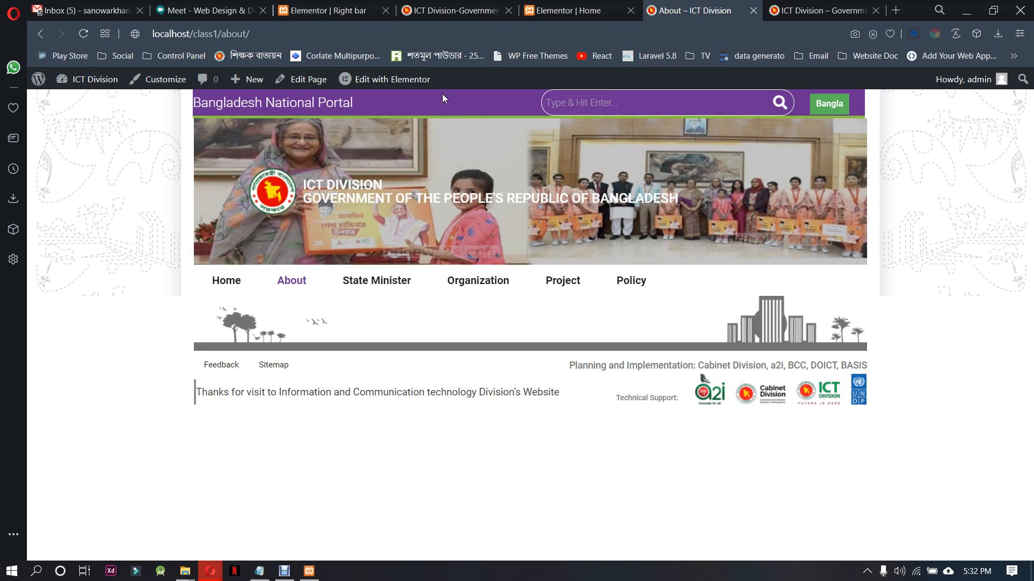
right_click(379, 79)
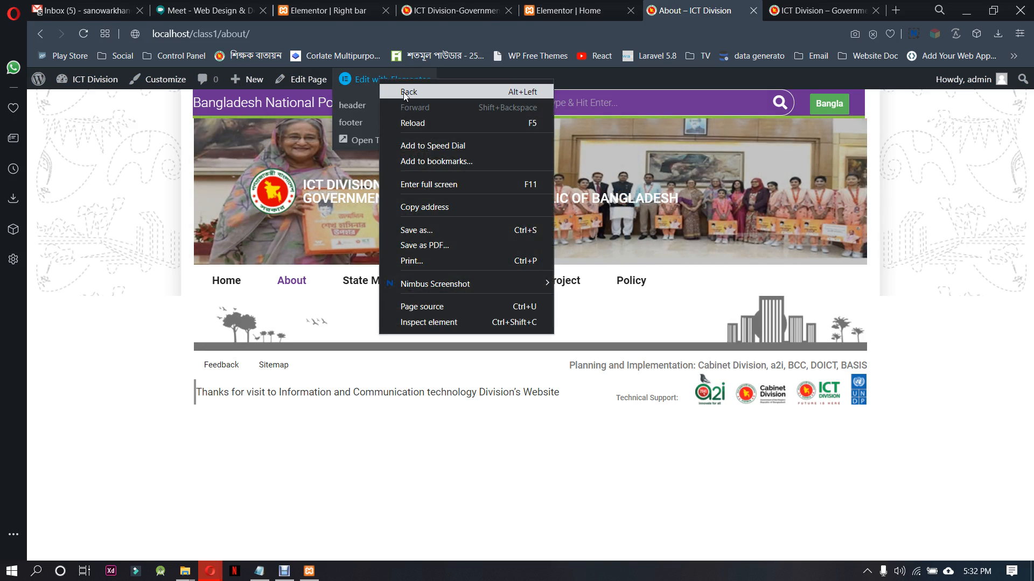
left_click(368, 82)
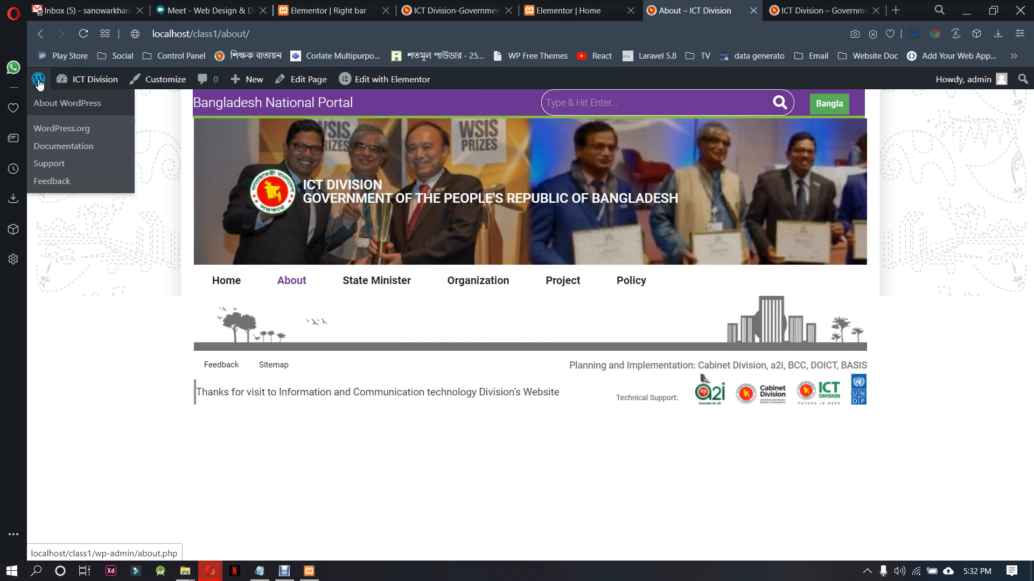
left_click(89, 106)
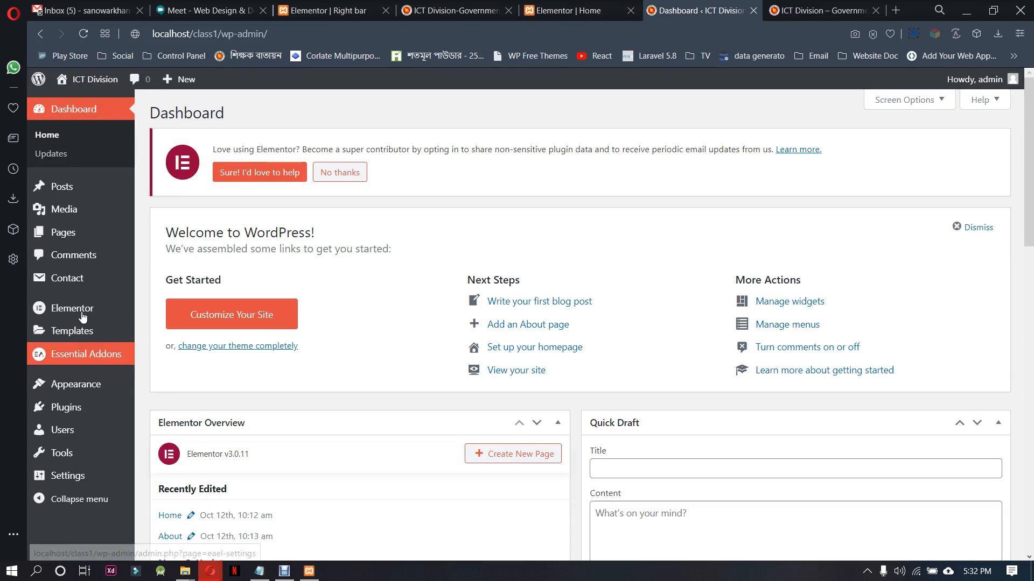
left_click(147, 233)
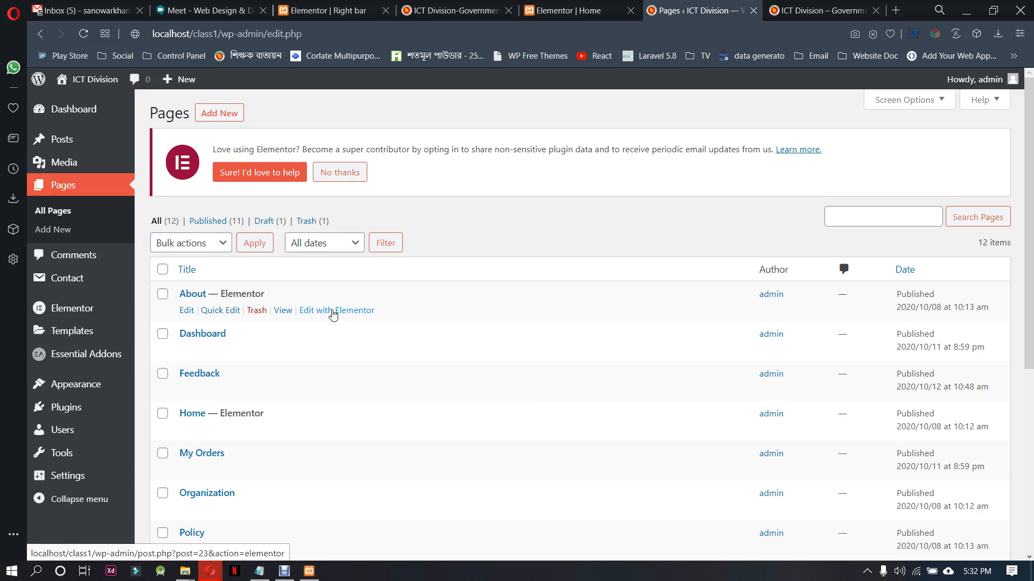
Open the About page for editing with Elementor in a new browser tab
right_click(330, 311)
left_click(354, 321)
left_click(694, 11)
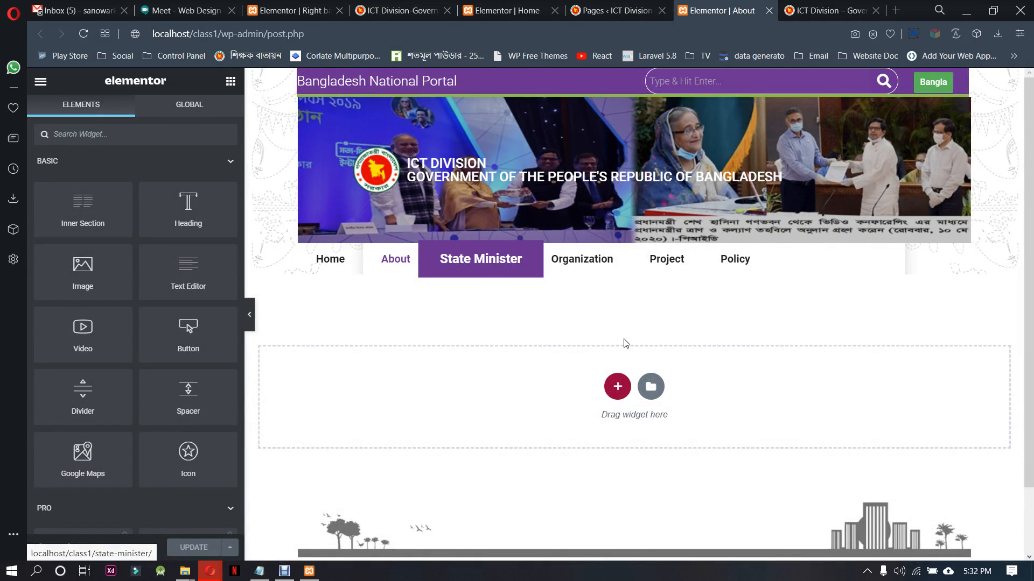
Paste the copied Home section into the empty About page and delete the banner image from its wide column
right_click(628, 394)
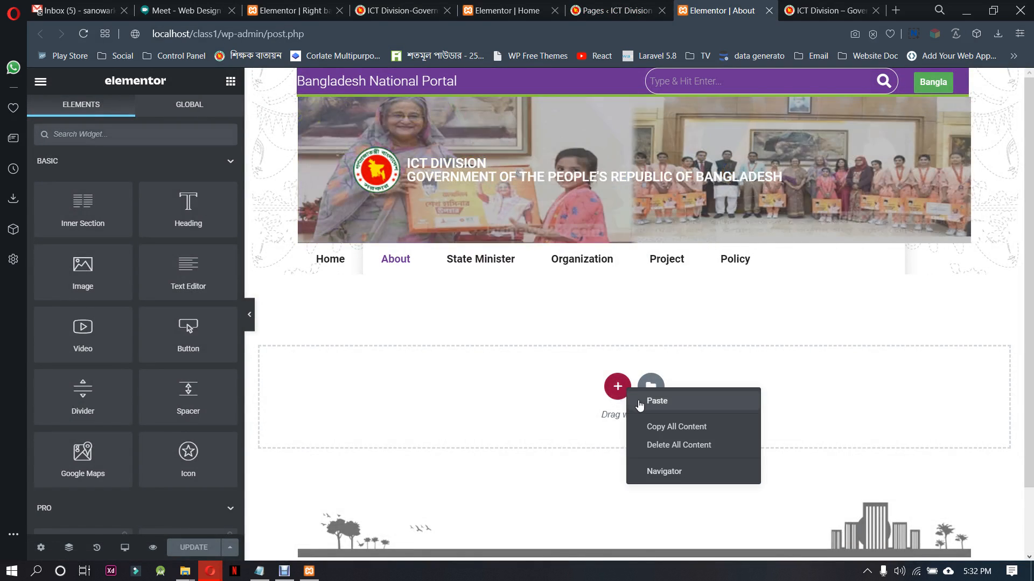
left_click(636, 401)
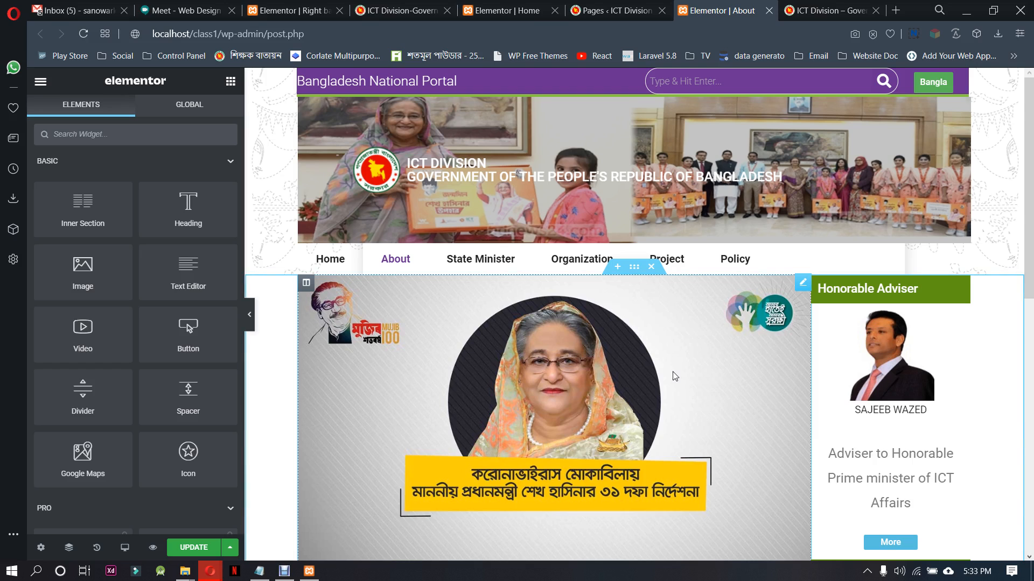
right_click(675, 377)
left_click(695, 545)
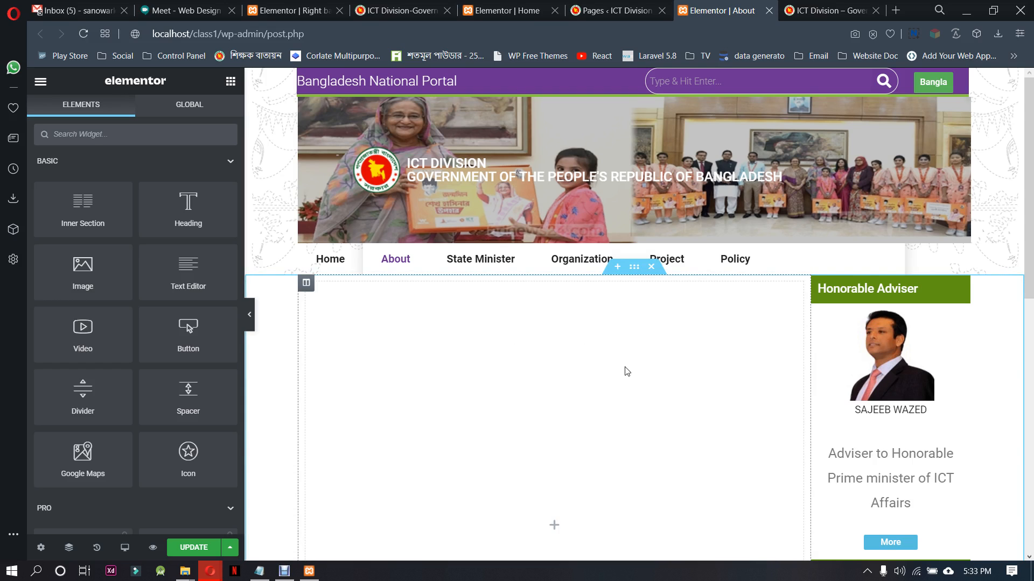
scroll(627, 372, "down", 5)
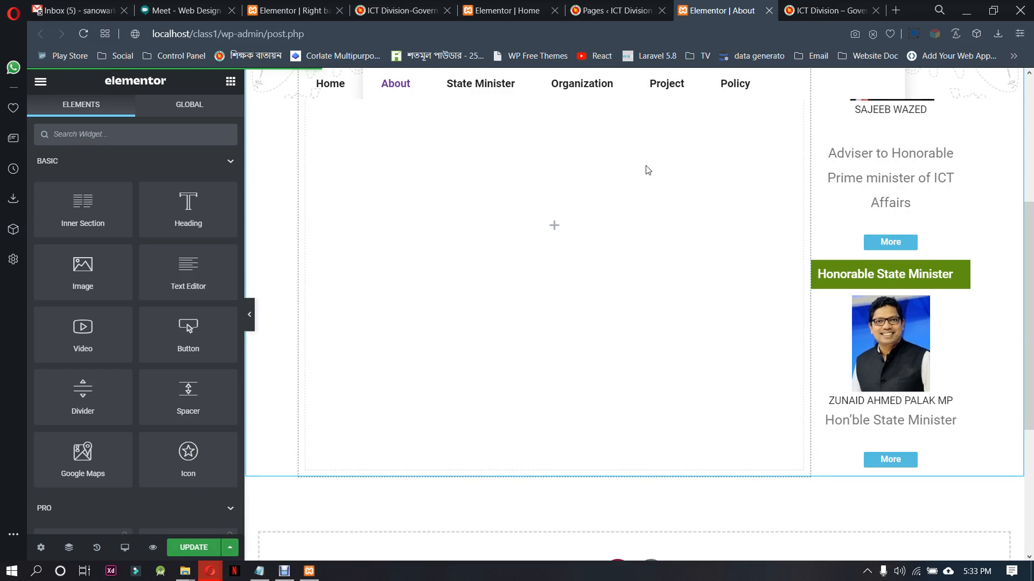
On the local site, view the Home and About pages and examine how the sidebar section appears on each
left_click(837, 6)
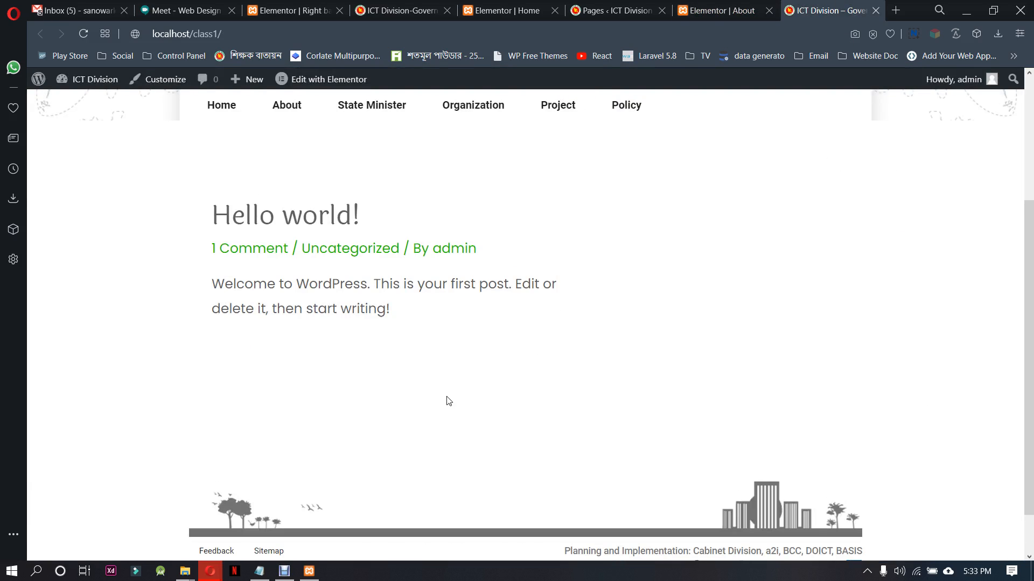
scroll(340, 323, "up", 3)
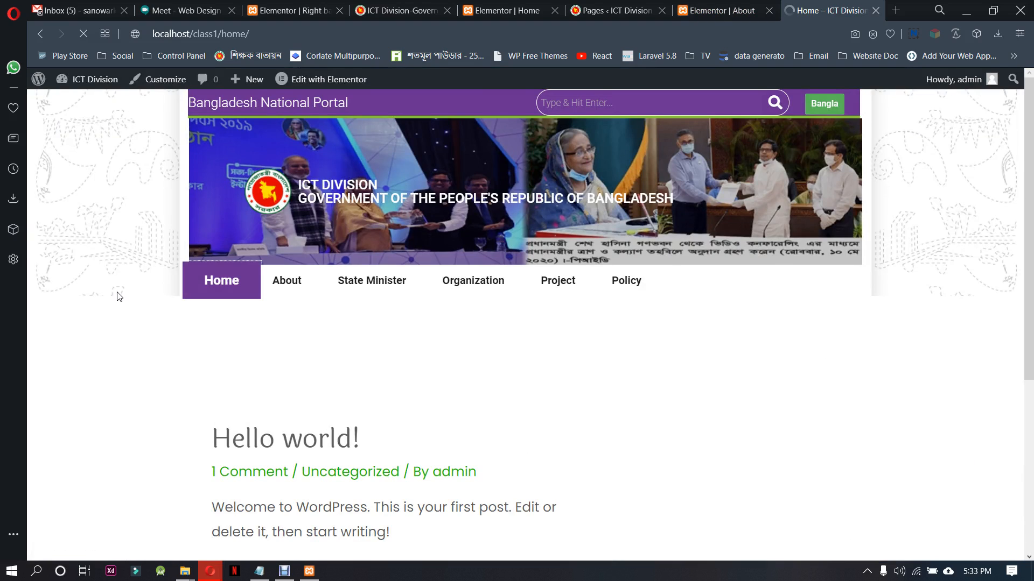
scroll(453, 402, "down", 8)
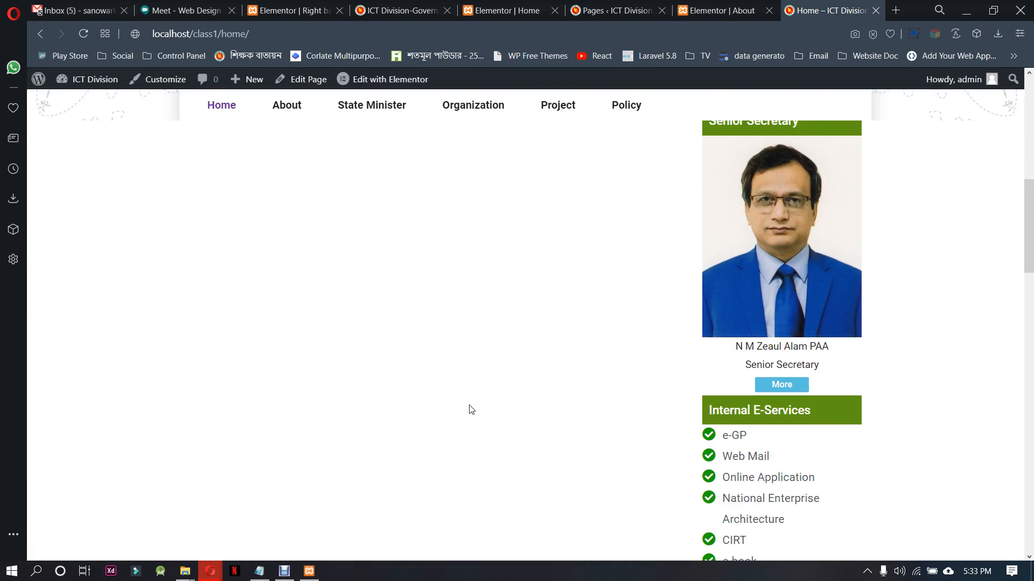
scroll(471, 410, "up", 8)
left_click(287, 280)
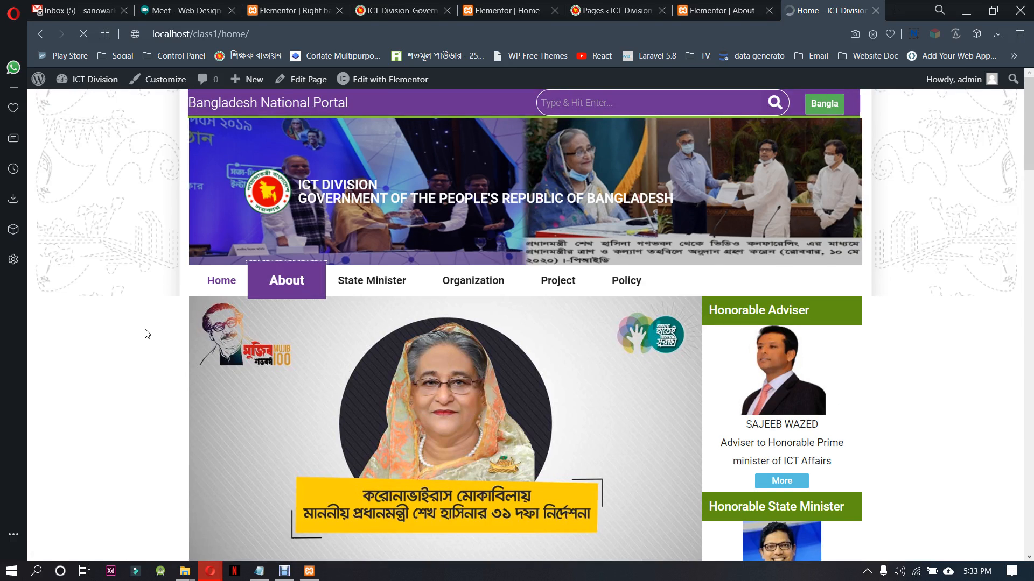
scroll(614, 396, "down", 5)
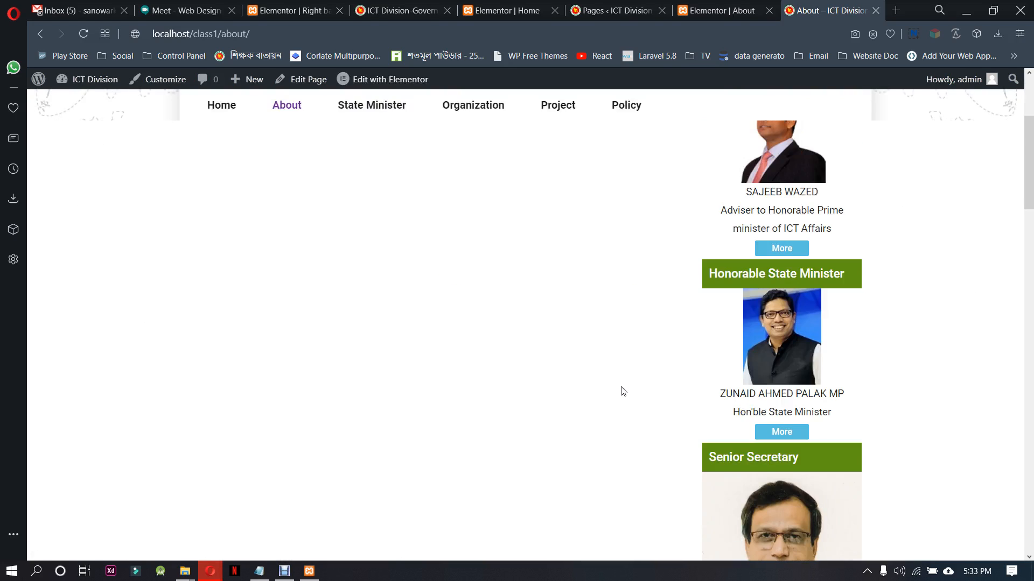
scroll(815, 380, "down", 20)
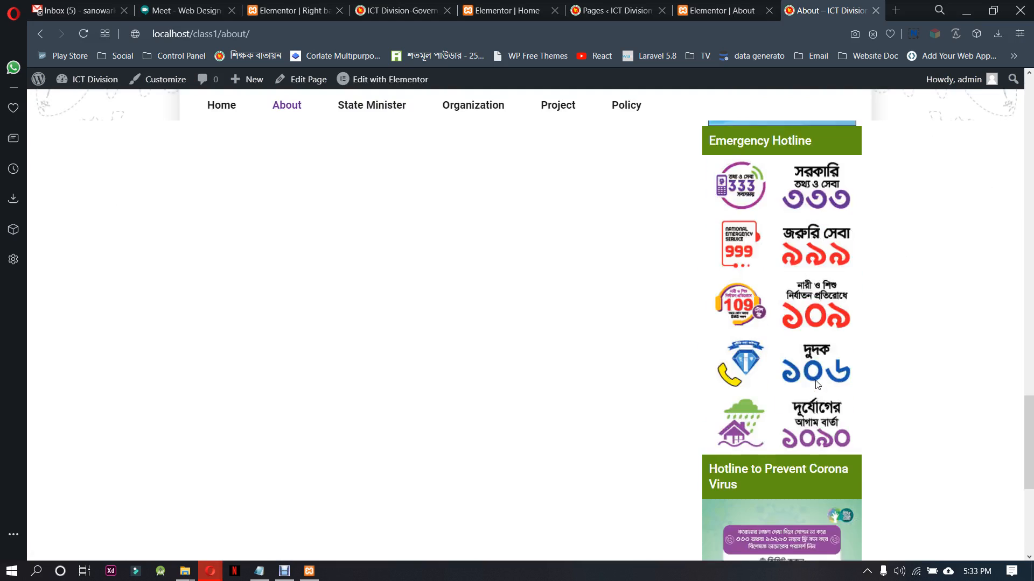
scroll(815, 380, "down", 1)
left_click_drag(1028, 489, 1023, 103)
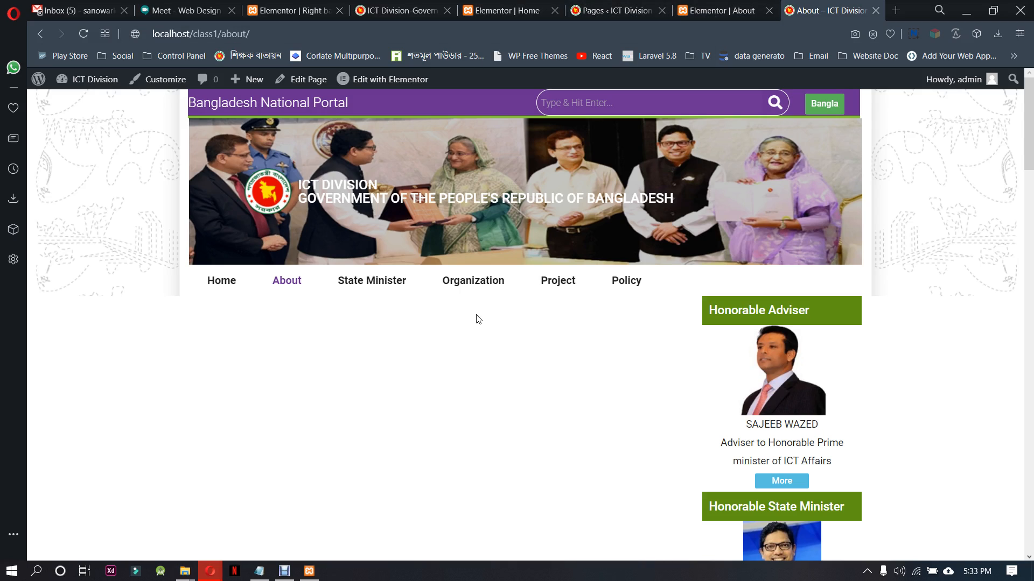
Switch to the ictd.gov.bd reference site and examine its home page layout, including the page background beside and behind the content
left_click(398, 10)
scroll(487, 385, "up", 10)
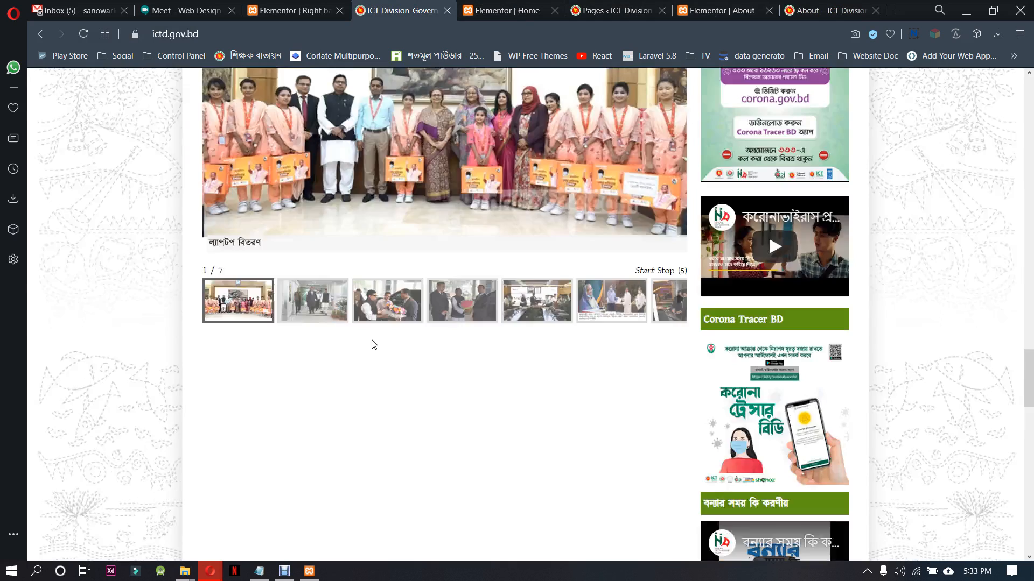
scroll(340, 509, "up", 7)
scroll(338, 509, "up", 7)
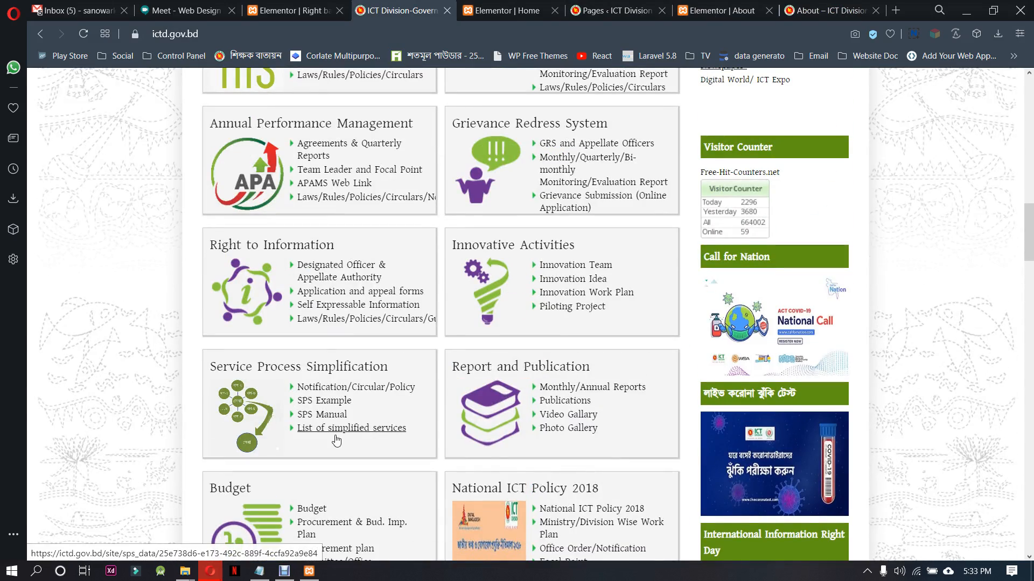
scroll(339, 446, "up", 5)
scroll(353, 383, "up", 5)
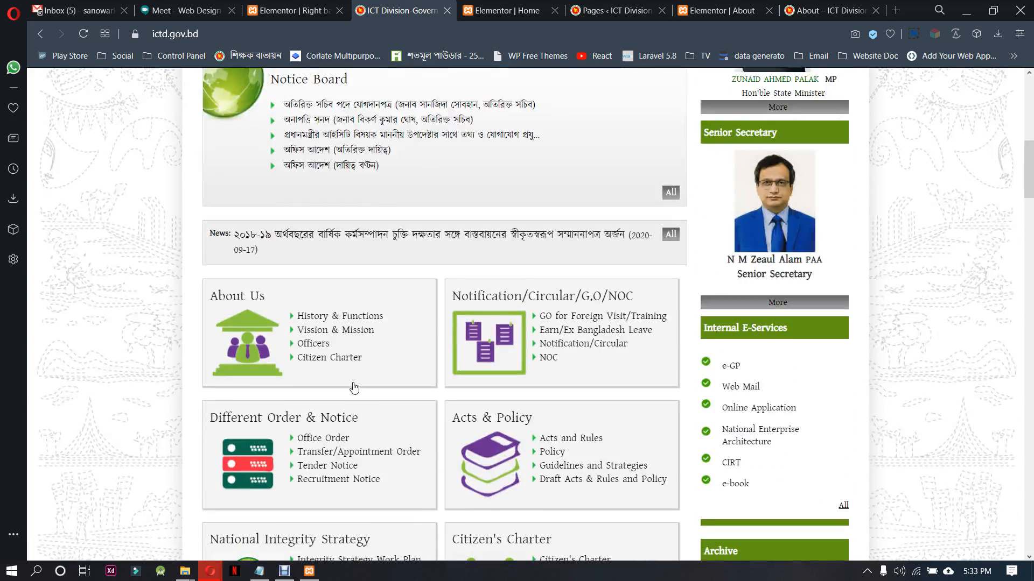
scroll(354, 387, "up", 4)
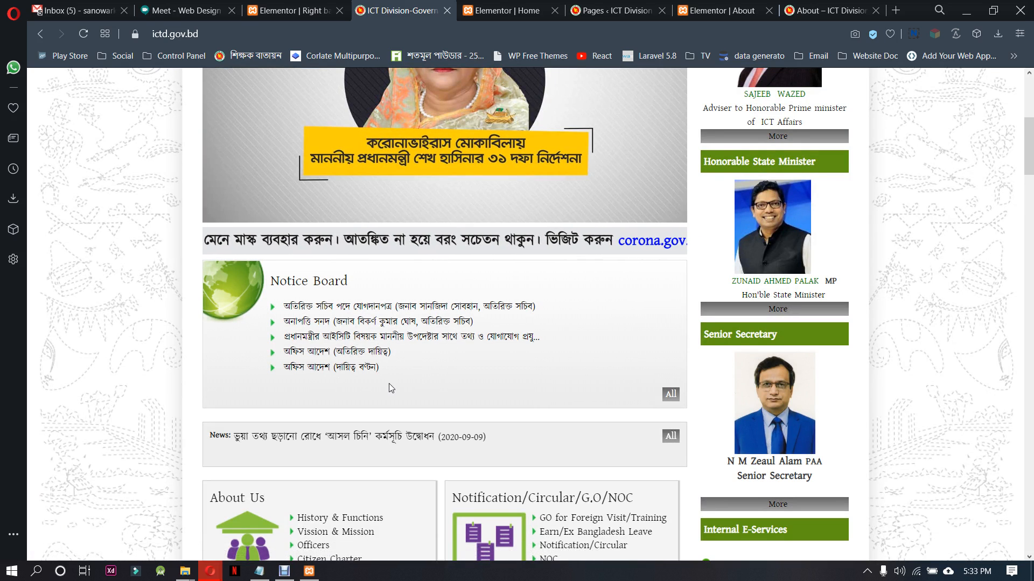
scroll(351, 365, "up", 6)
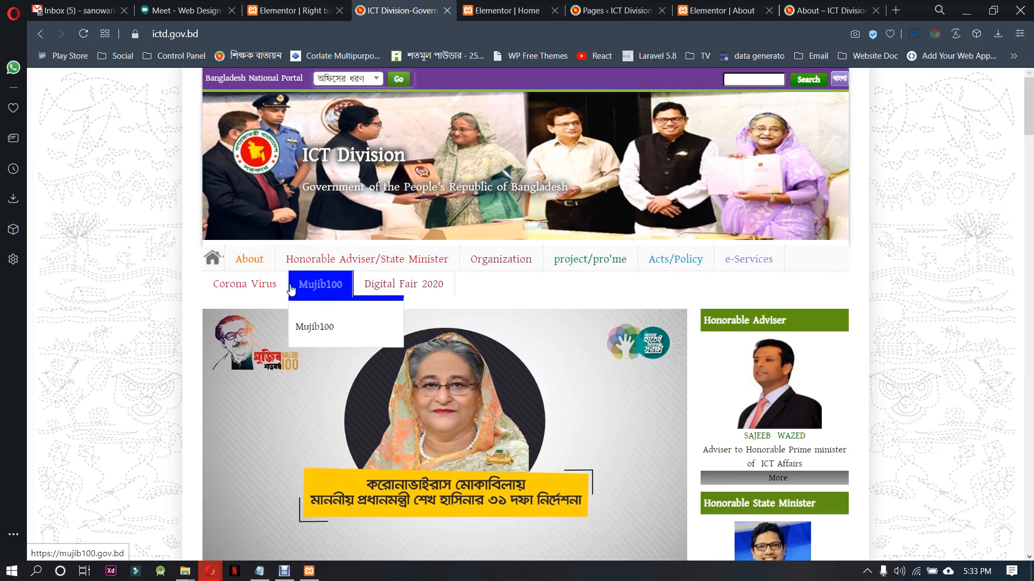
left_click(214, 261)
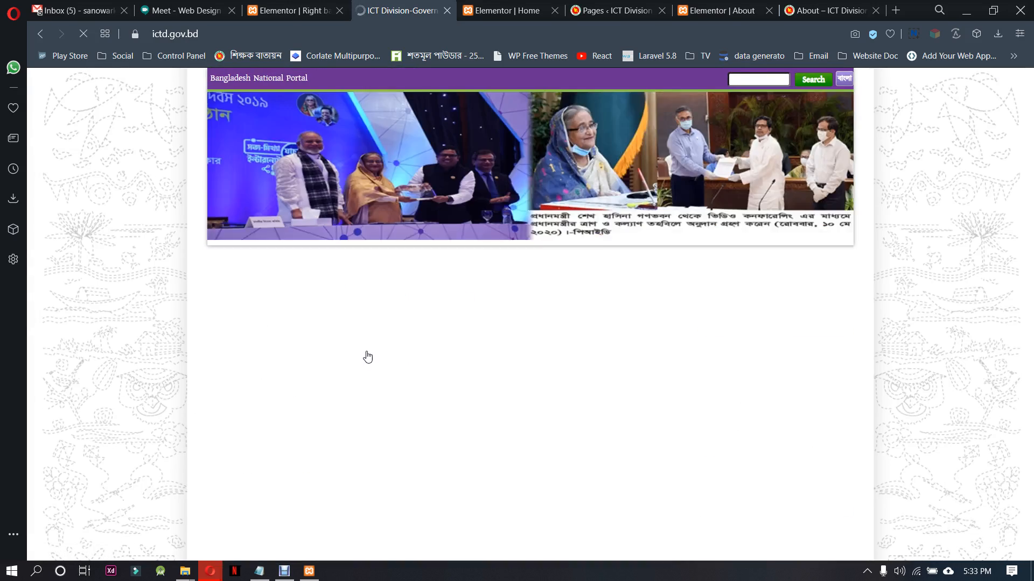
scroll(399, 363, "down", 4)
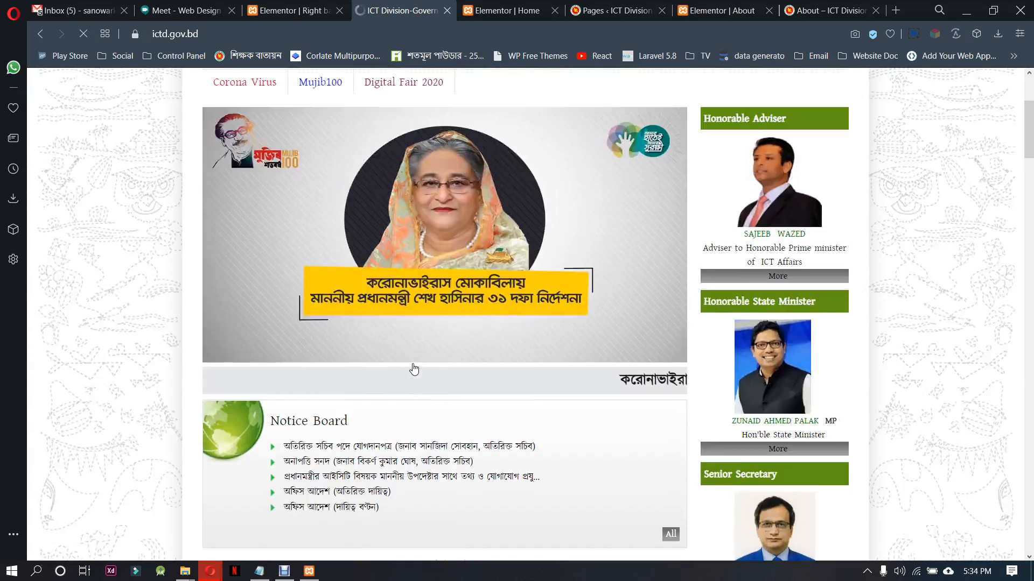
scroll(415, 370, "up", 4)
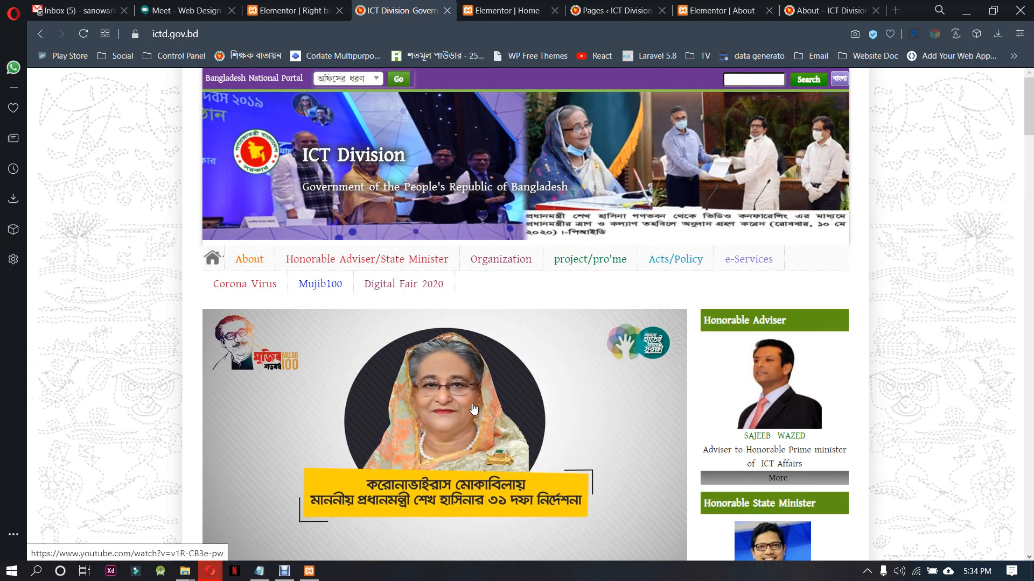
scroll(473, 409, "down", 3)
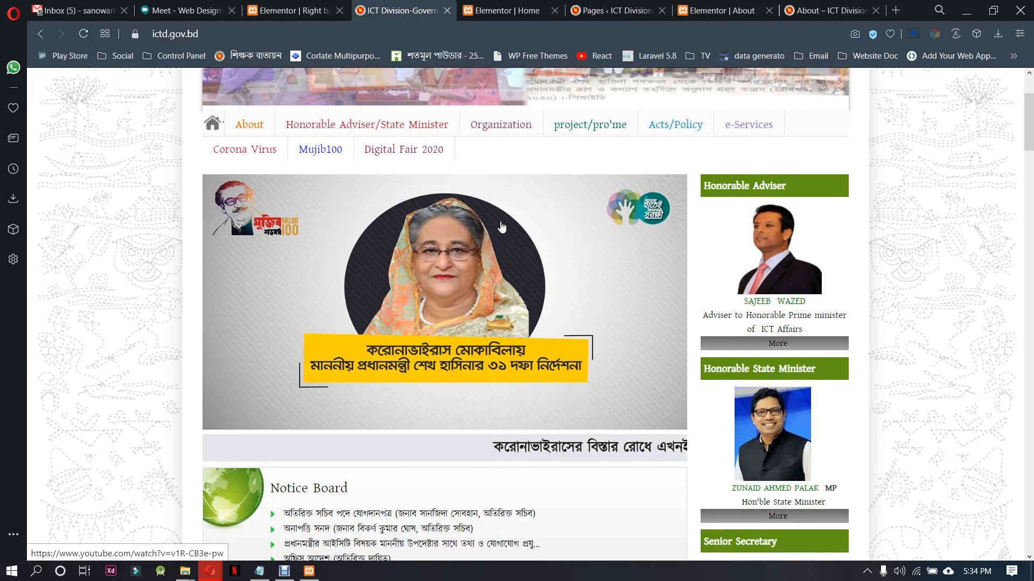
In the Home page's Elementor editor, give the banner and sidebar section a slideshow background using the bg_main.gif image
left_click(504, 10)
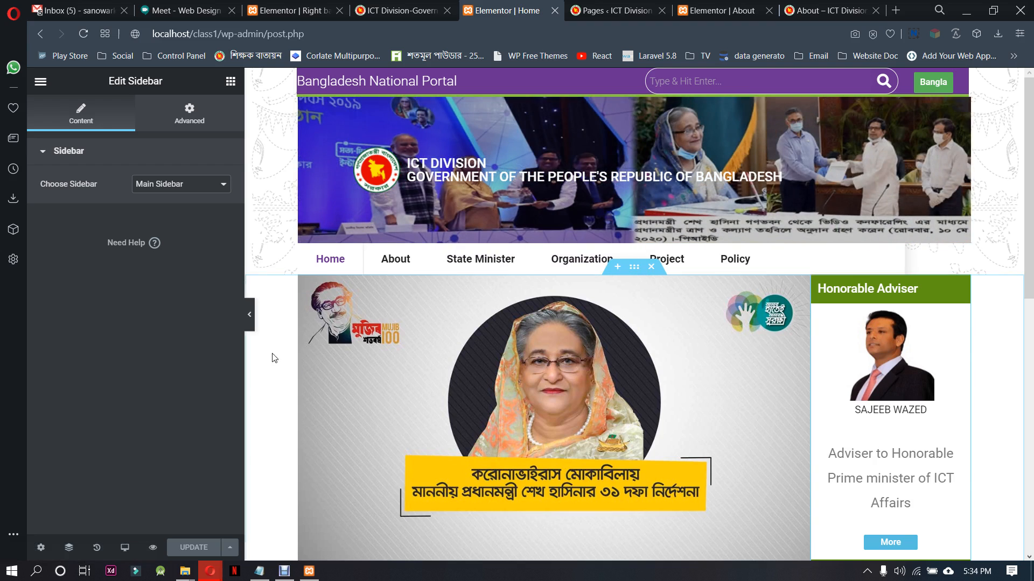
left_click(250, 315)
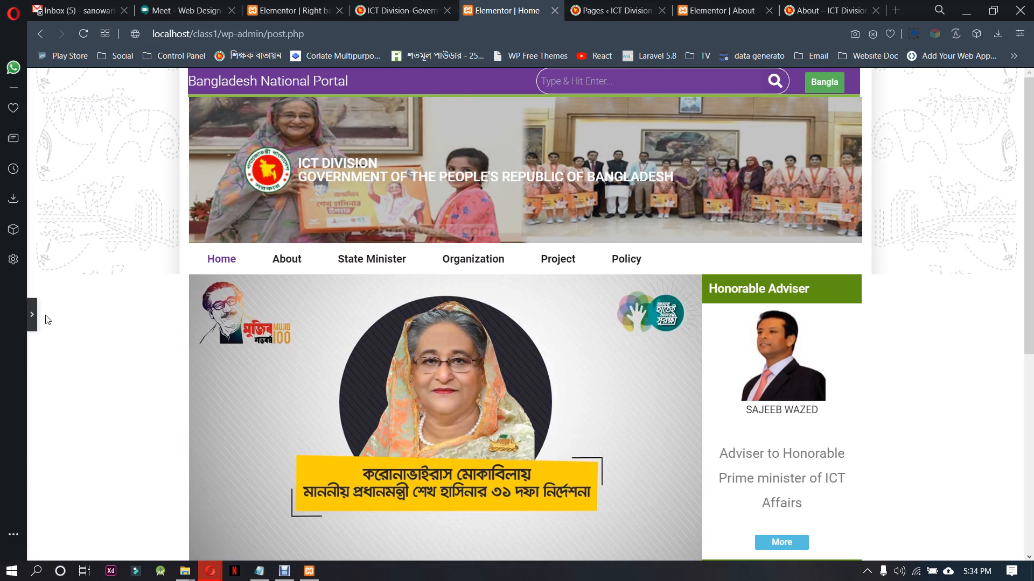
left_click(32, 315)
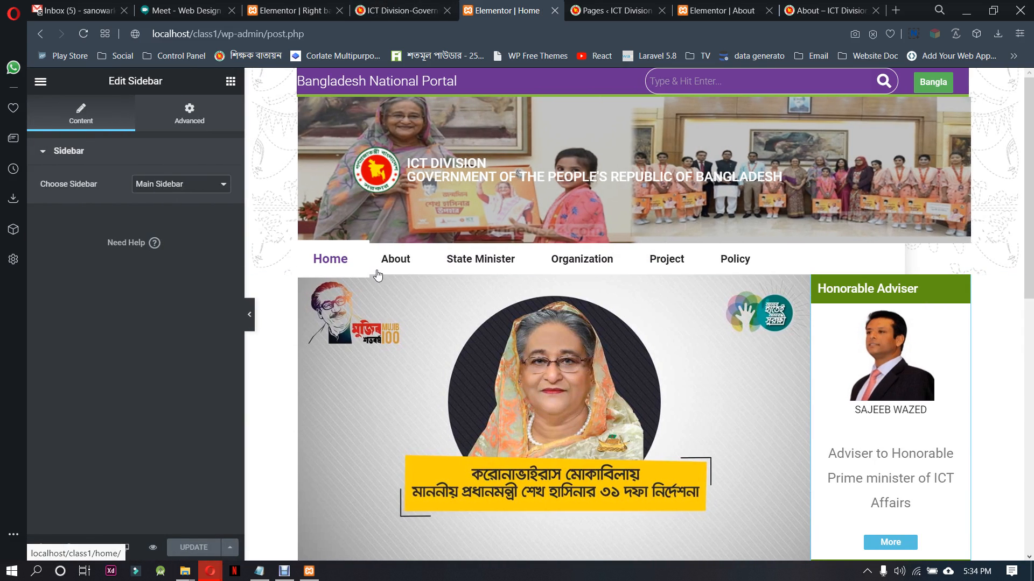
left_click(634, 276)
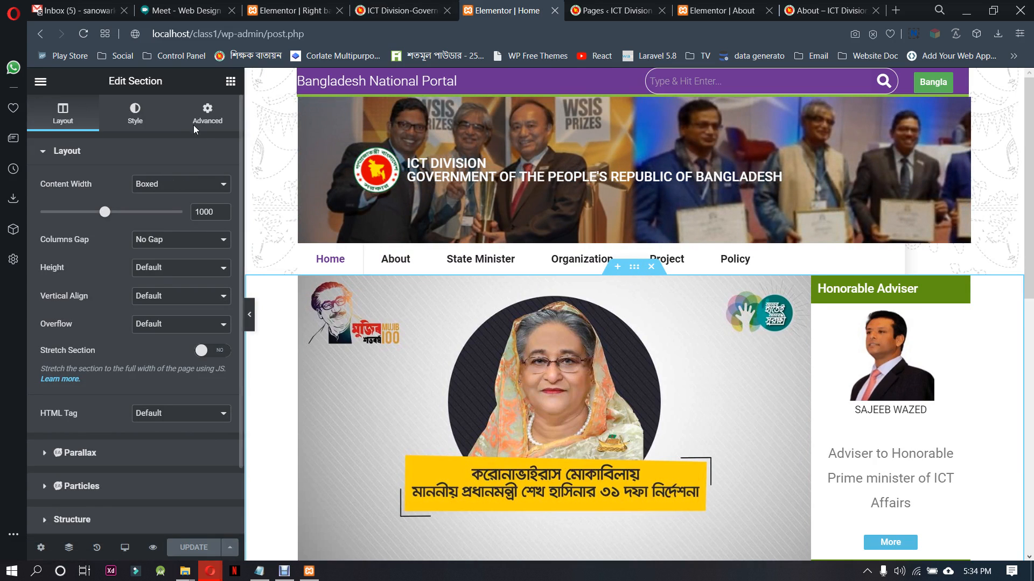
left_click(141, 115)
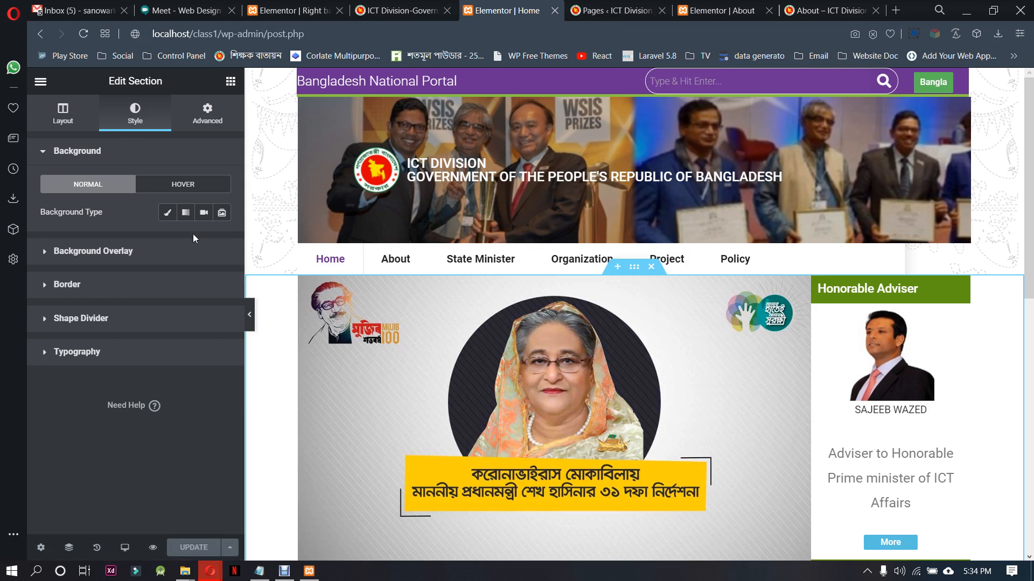
left_click(221, 213)
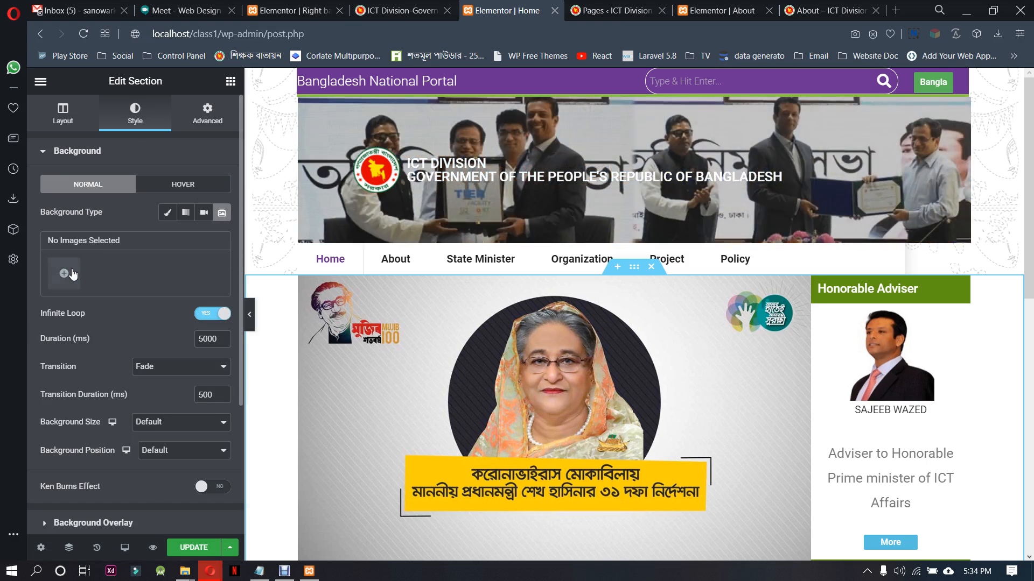
left_click(64, 273)
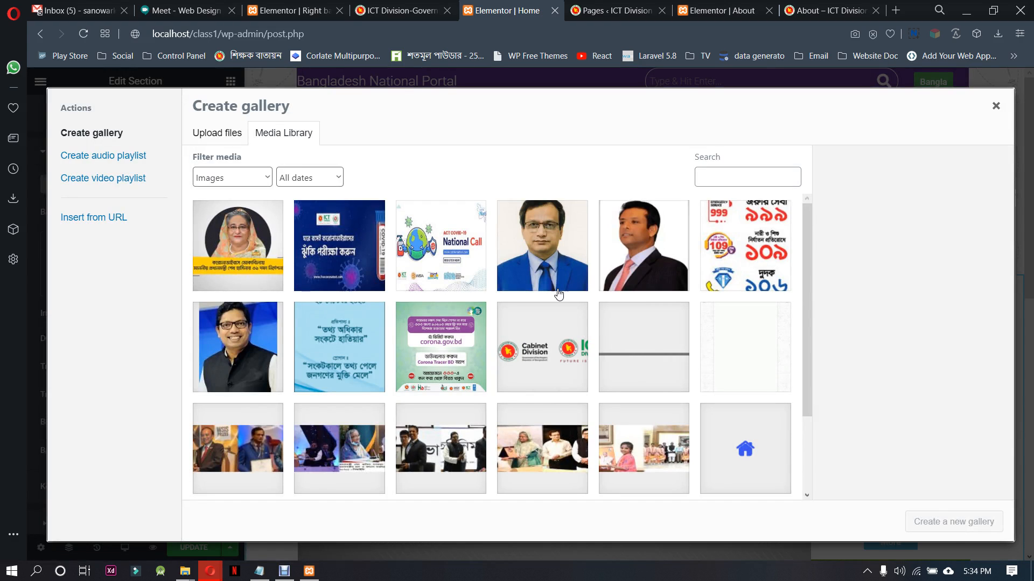
left_click(746, 355)
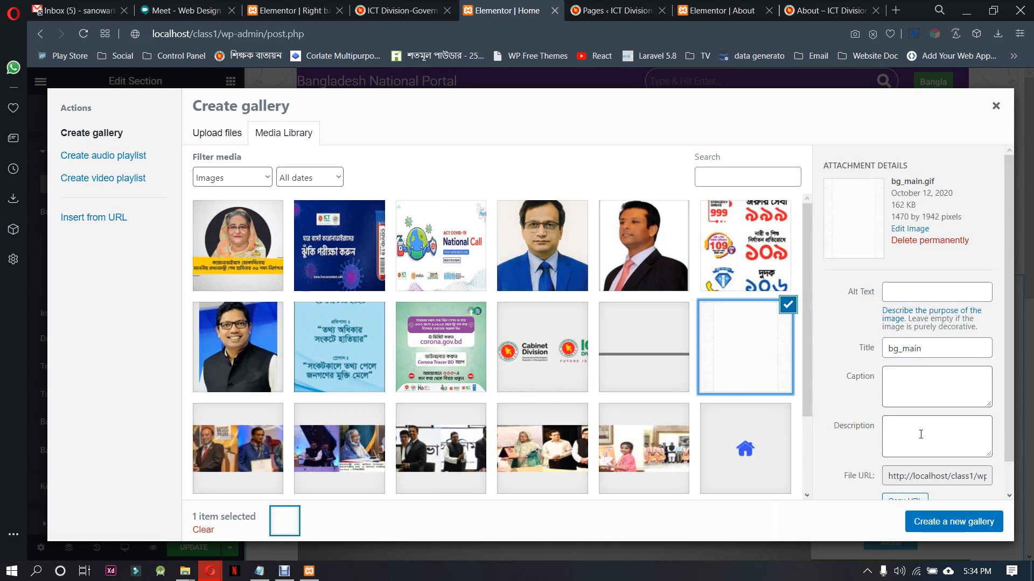
left_click(981, 530)
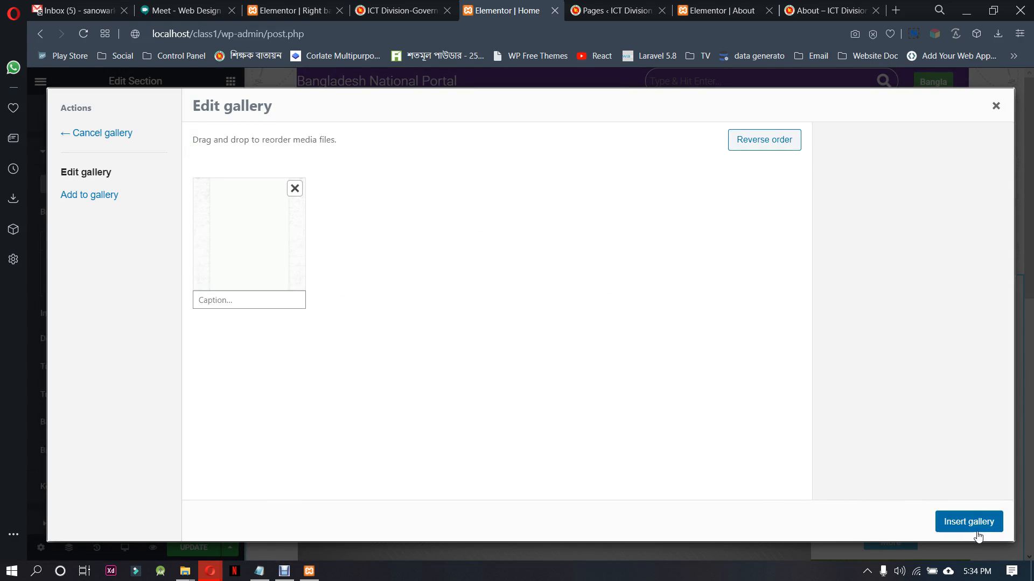
left_click(977, 533)
Examine how the section's new background aligns with the banner and sidebar, including in the full-width preview
scroll(682, 403, "down", 5)
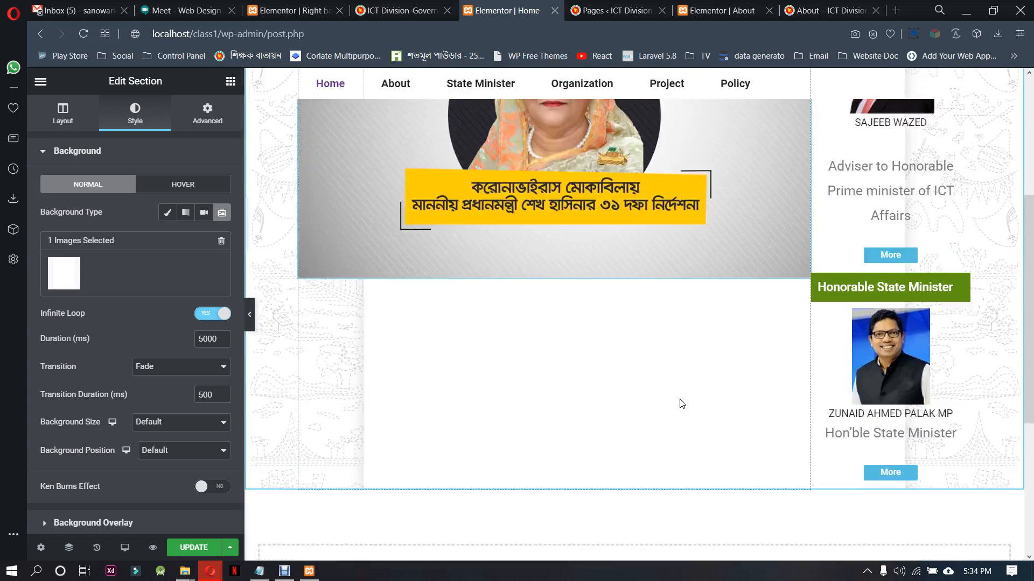
scroll(448, 412, "down", 4)
scroll(447, 412, "up", 4)
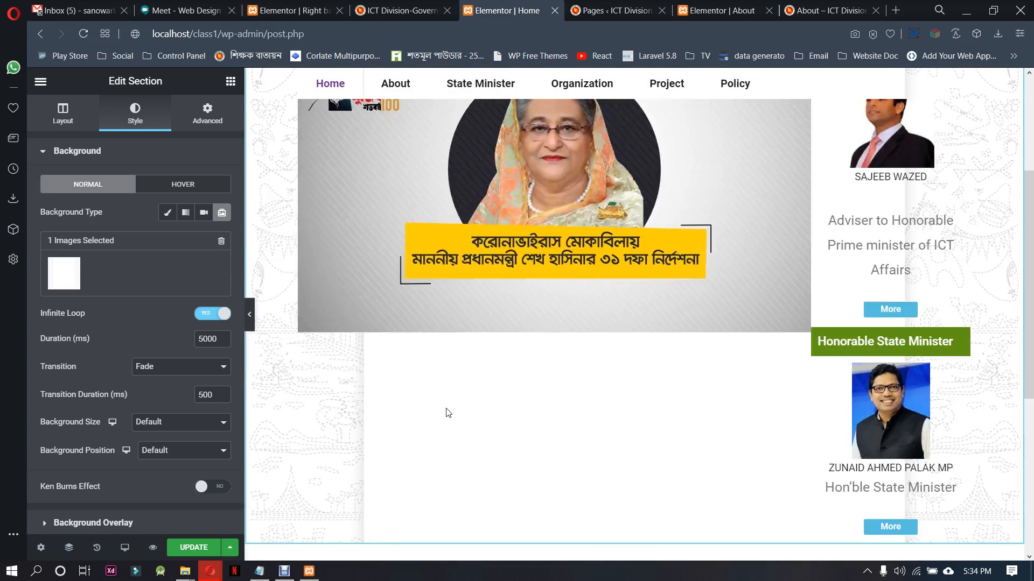
scroll(447, 412, "up", 4)
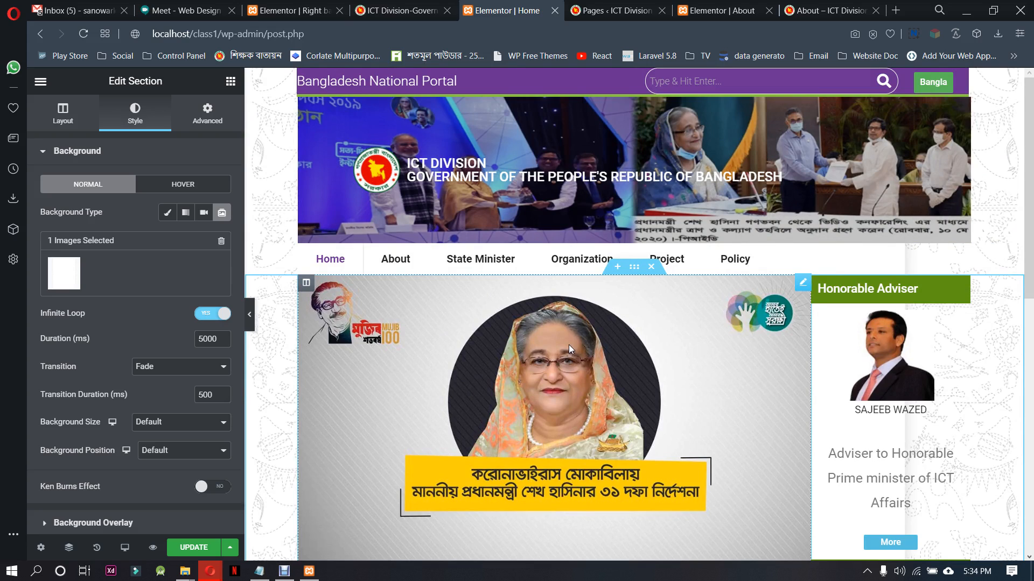
scroll(568, 347, "down", 4)
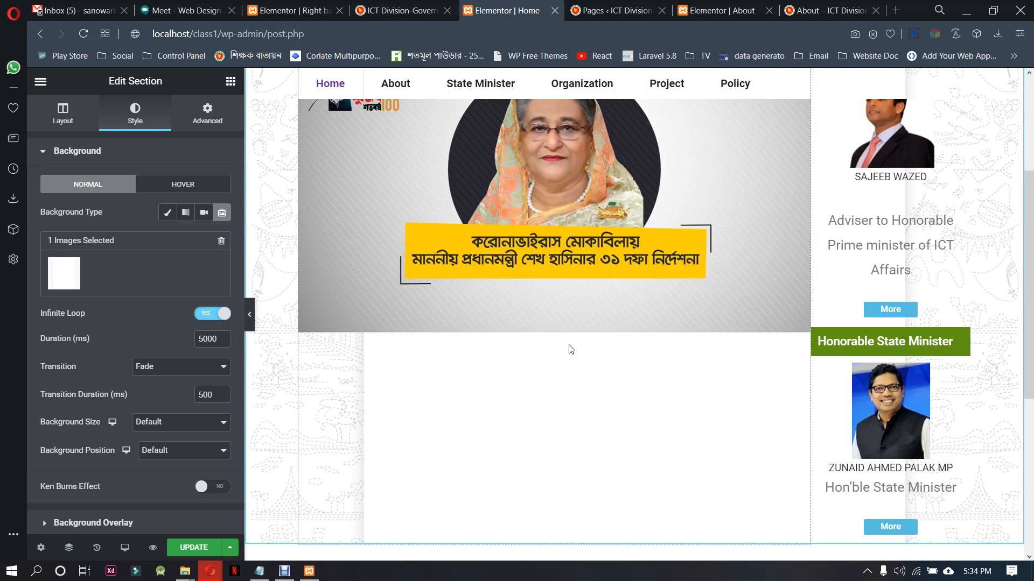
scroll(570, 349, "up", 2)
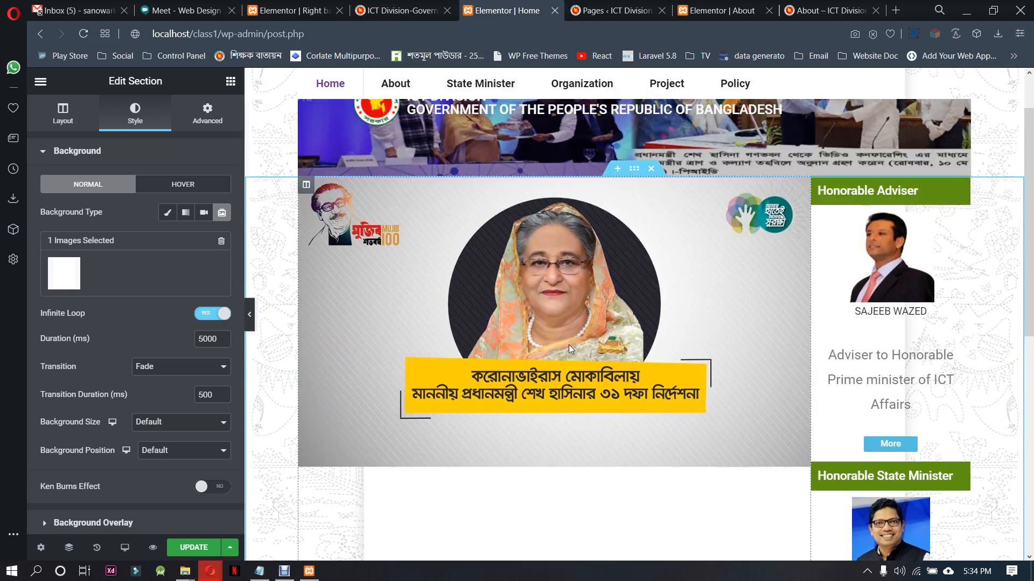
left_click(250, 314)
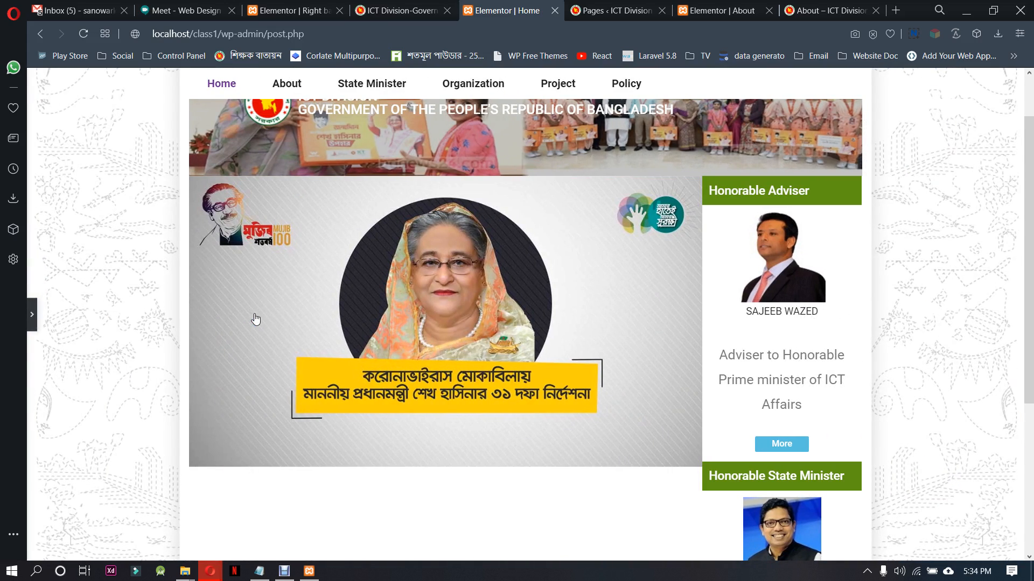
scroll(256, 319, "down", 4)
scroll(256, 320, "up", 5)
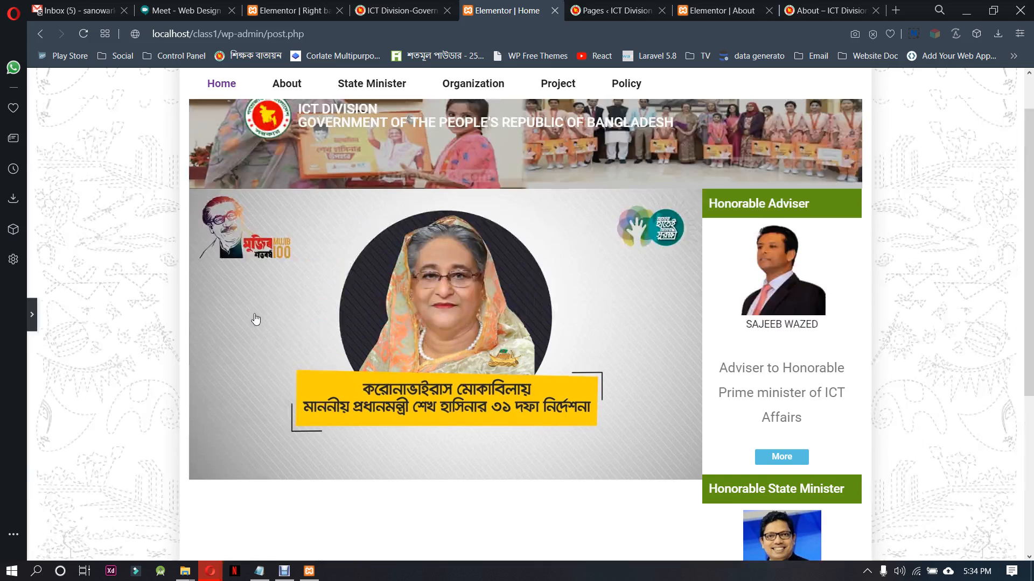
Save the Home page changes and check the Home page on the local site
left_click(34, 314)
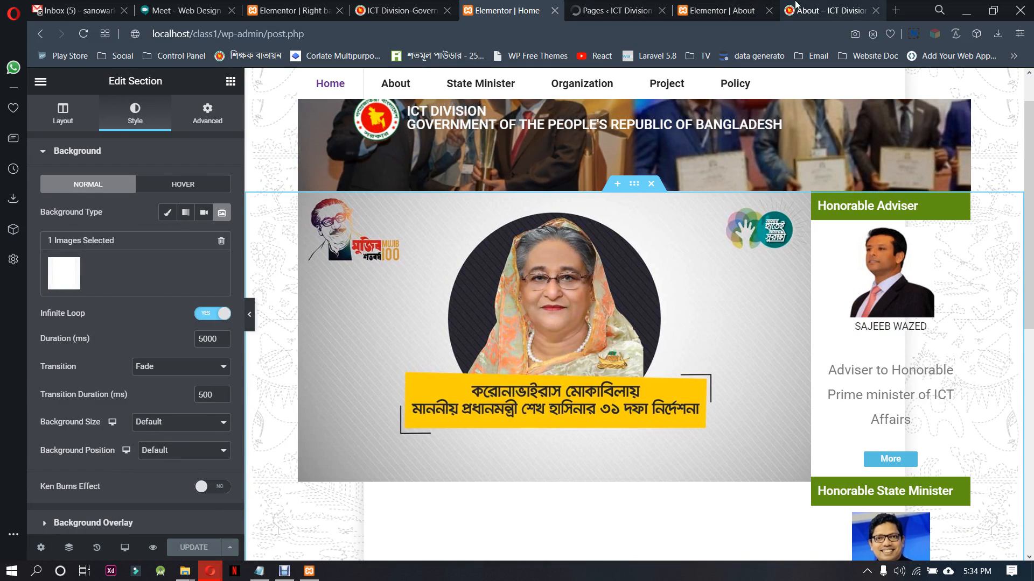
left_click(797, 7)
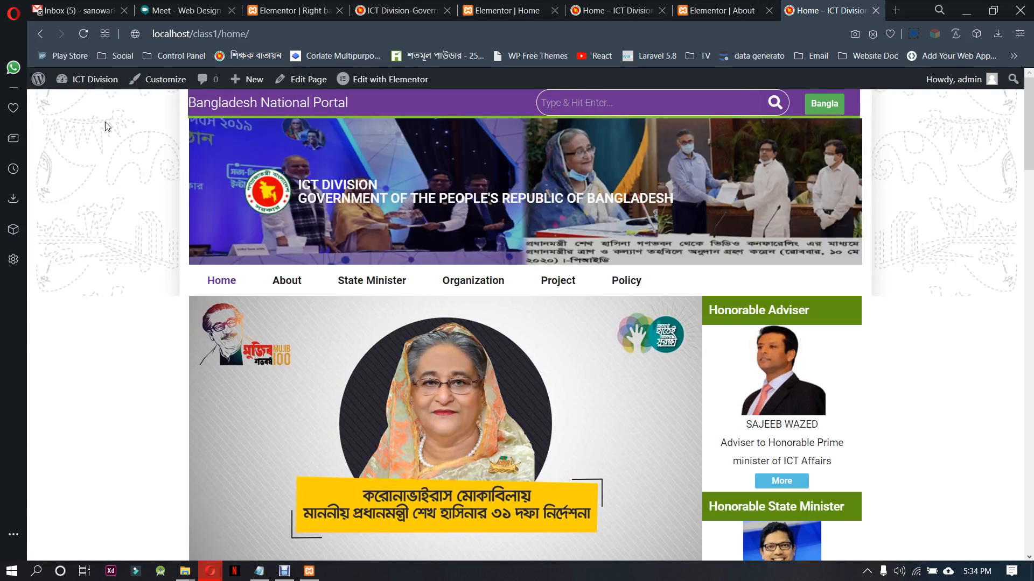
scroll(92, 228, "down", 4)
scroll(101, 265, "up", 5)
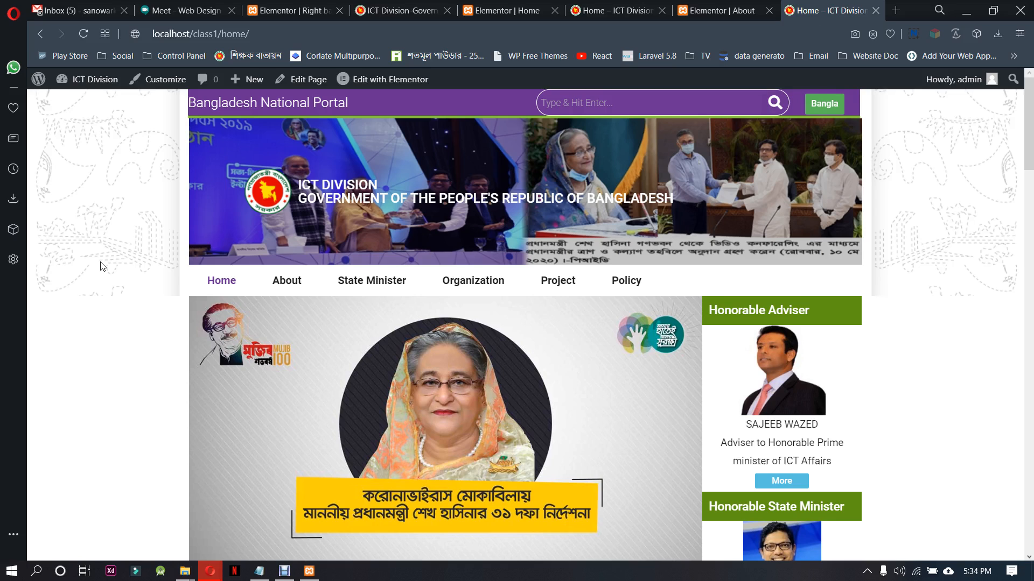
Reload the Home page on the local site in both open copies and check how far its patterned background extends
left_click(214, 285)
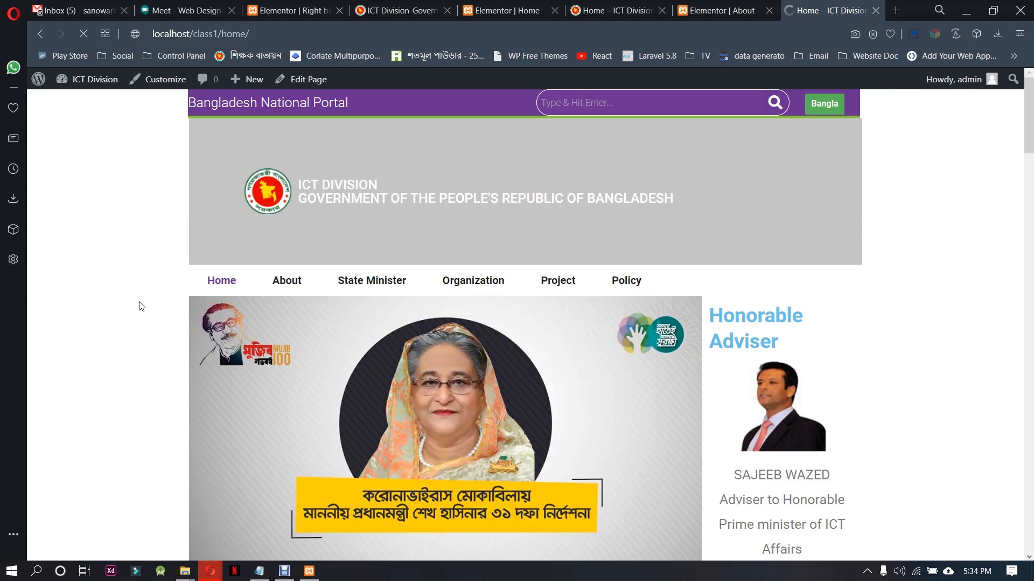
scroll(141, 306, "down", 15)
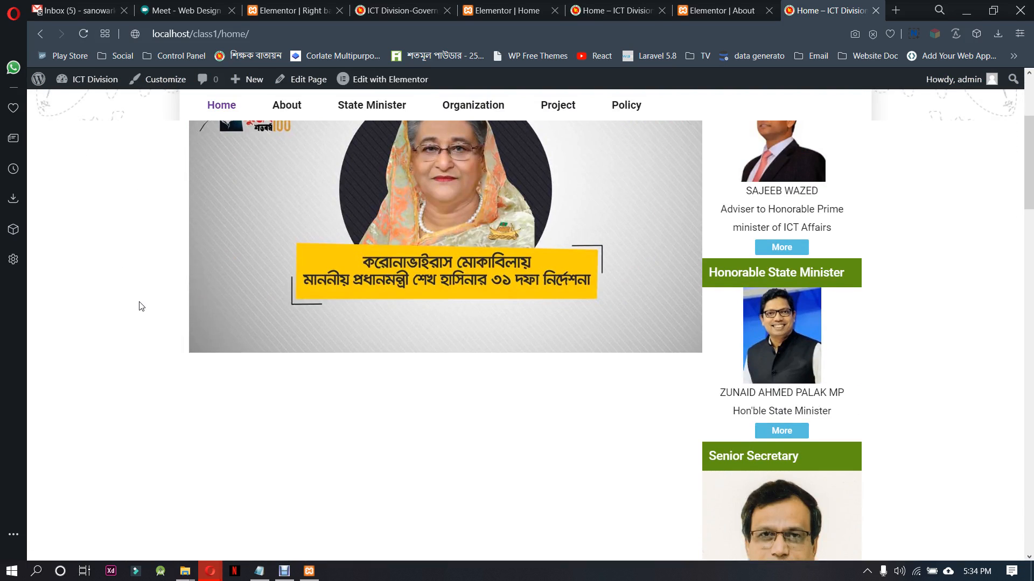
scroll(144, 307, "up", 15)
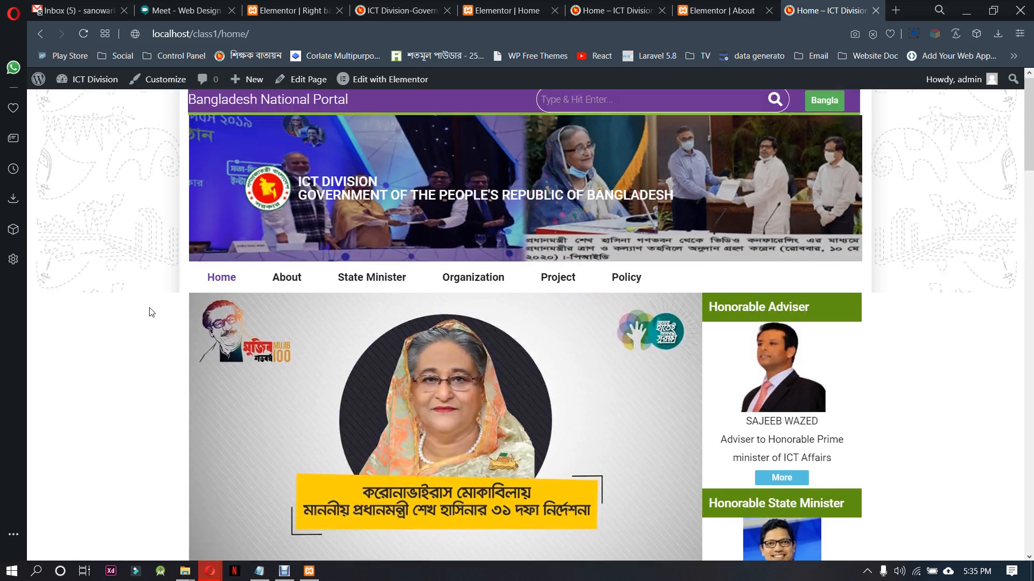
left_click(646, 7)
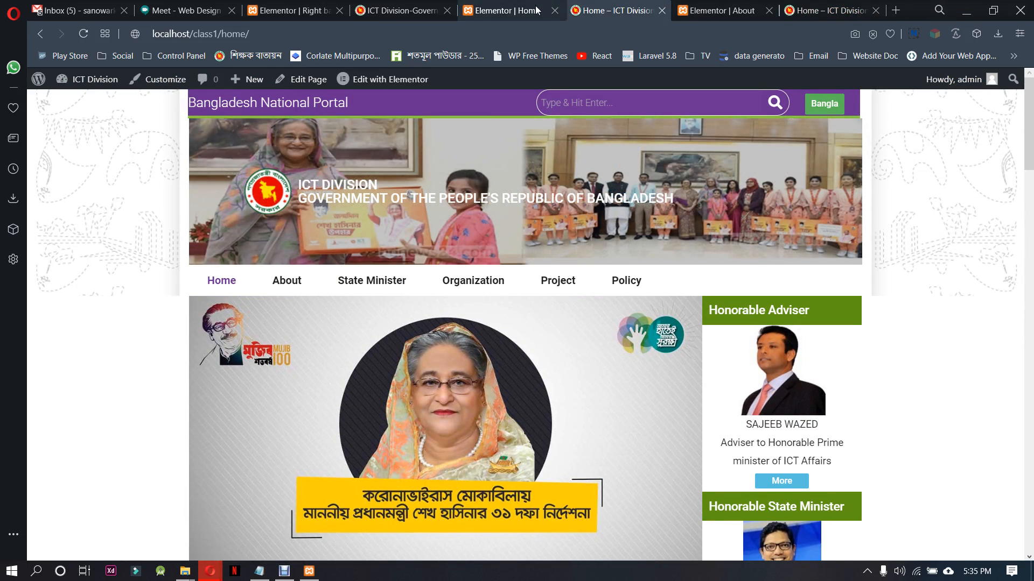
left_click(236, 287)
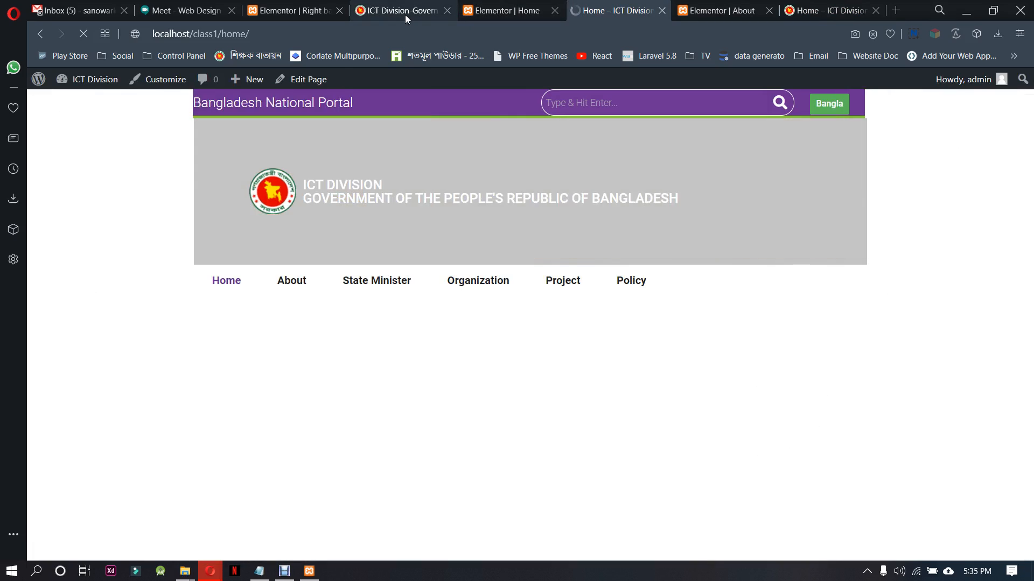
mouse_move(405, 15)
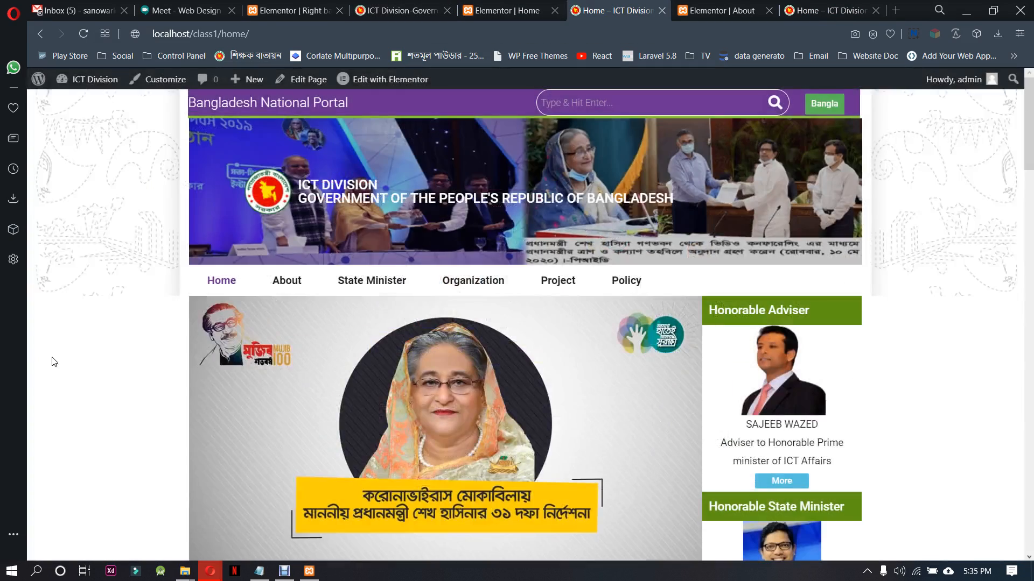
Return to the Home page's Elementor editor and examine the section background from the banner down to the footer
left_click(484, 10)
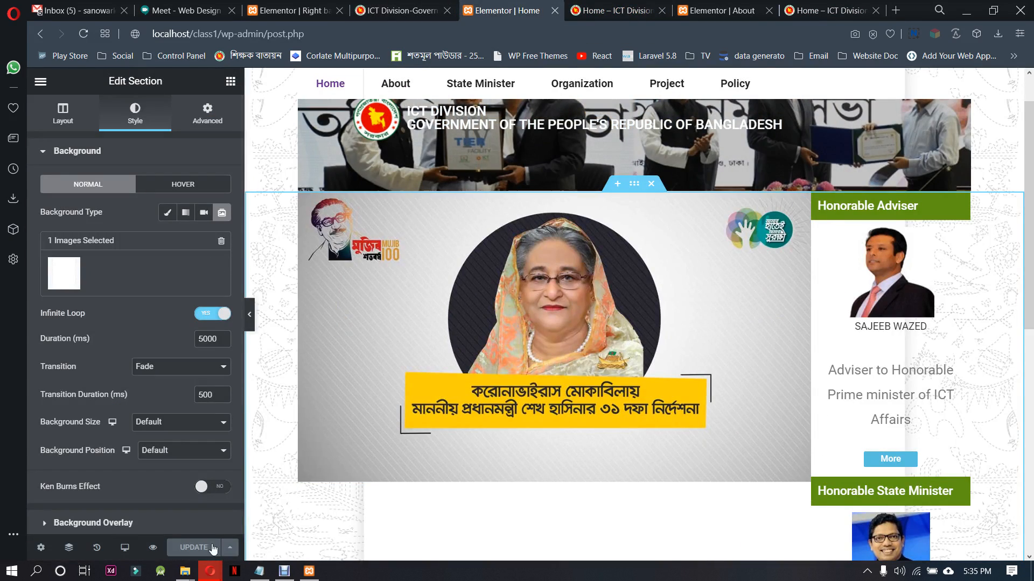
scroll(490, 476, "down", 5)
scroll(491, 478, "down", 3)
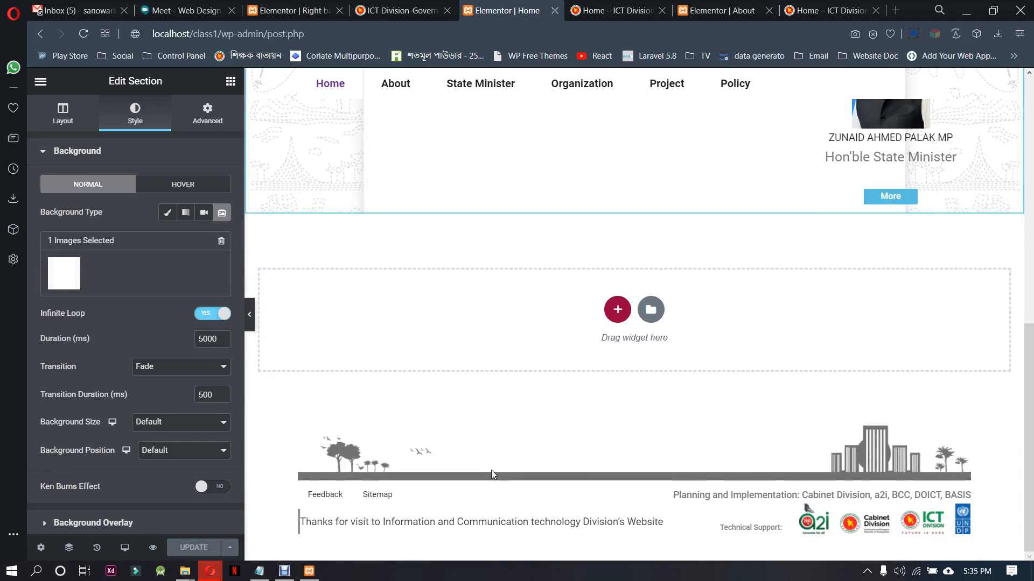
scroll(493, 464, "up", 10)
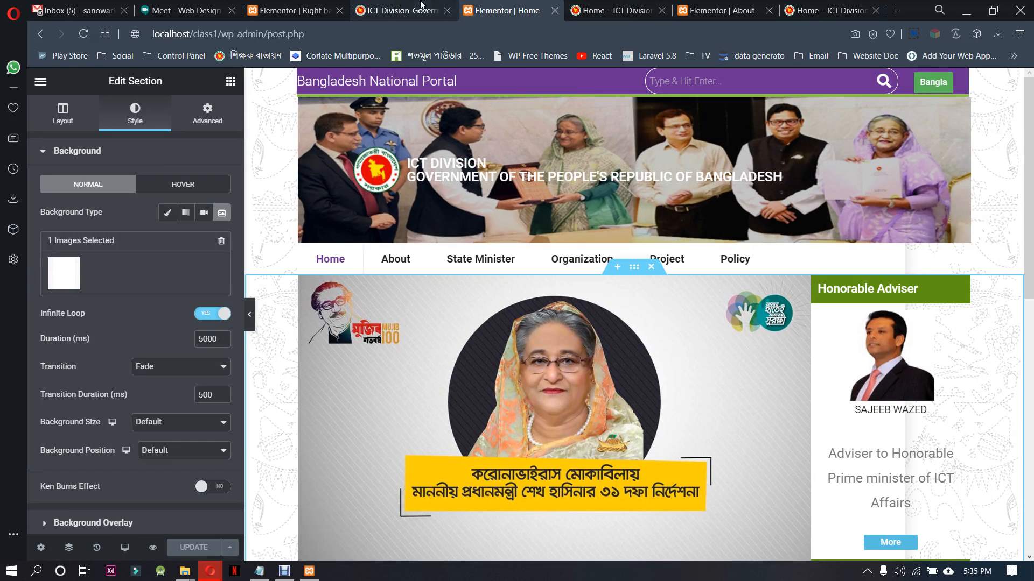
left_click(207, 6)
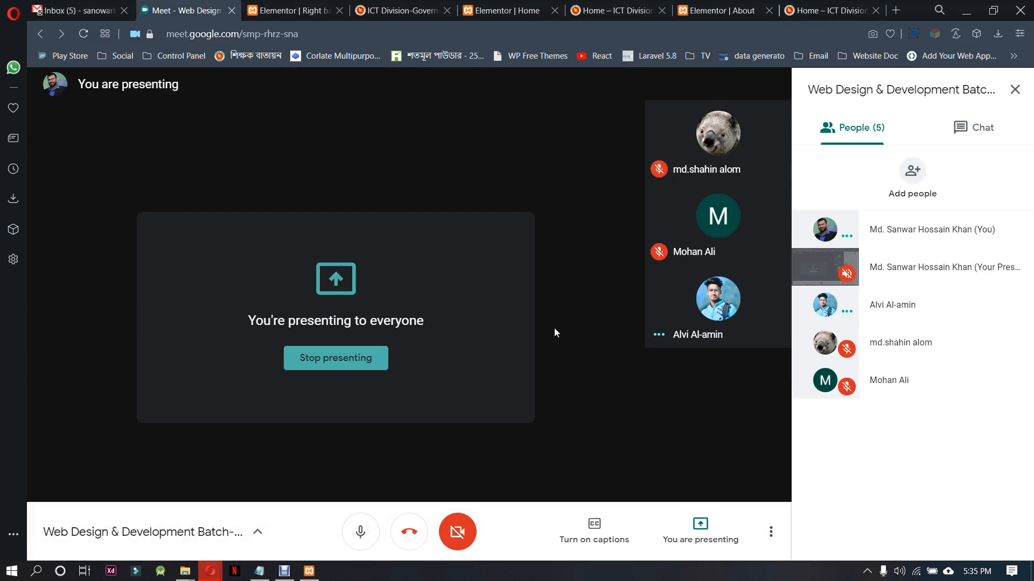
left_click(284, 570)
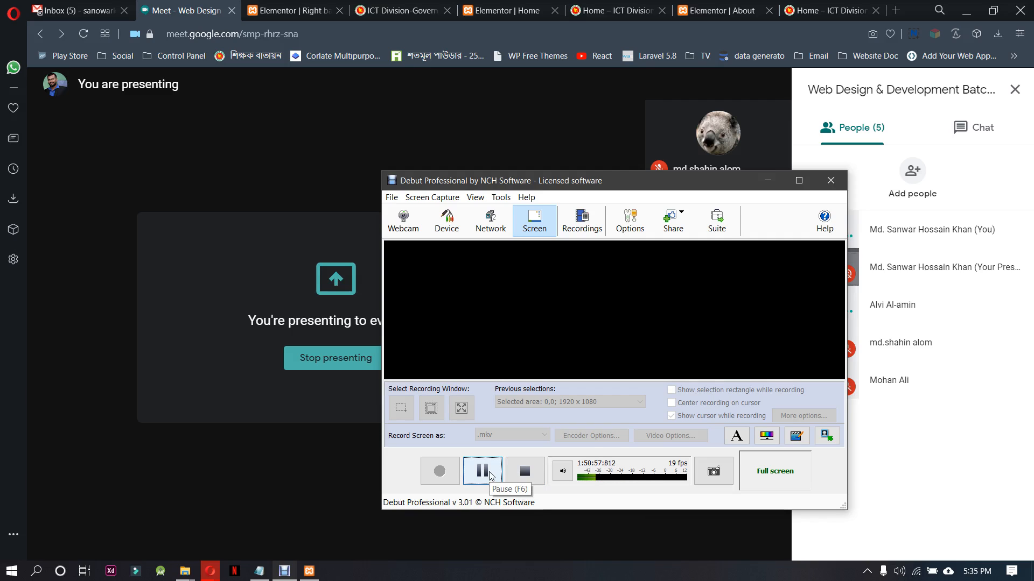
Switch to the ictd.gov.bd reference site and examine the notice board, news bar and illustrated link boxes below the banner
left_click(401, 10)
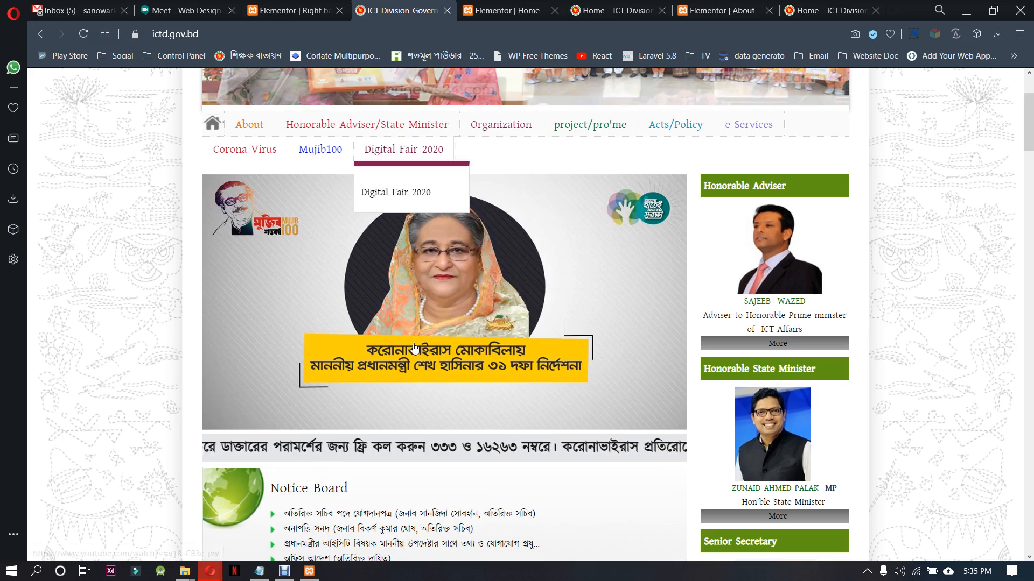
scroll(151, 243, "down", 5)
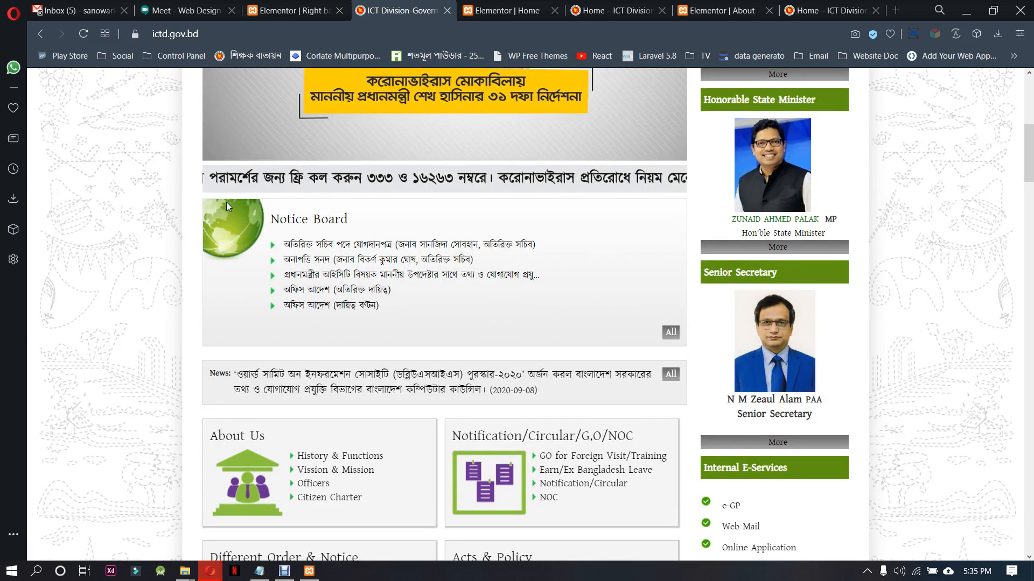
scroll(232, 269, "down", 4)
right_click(240, 280)
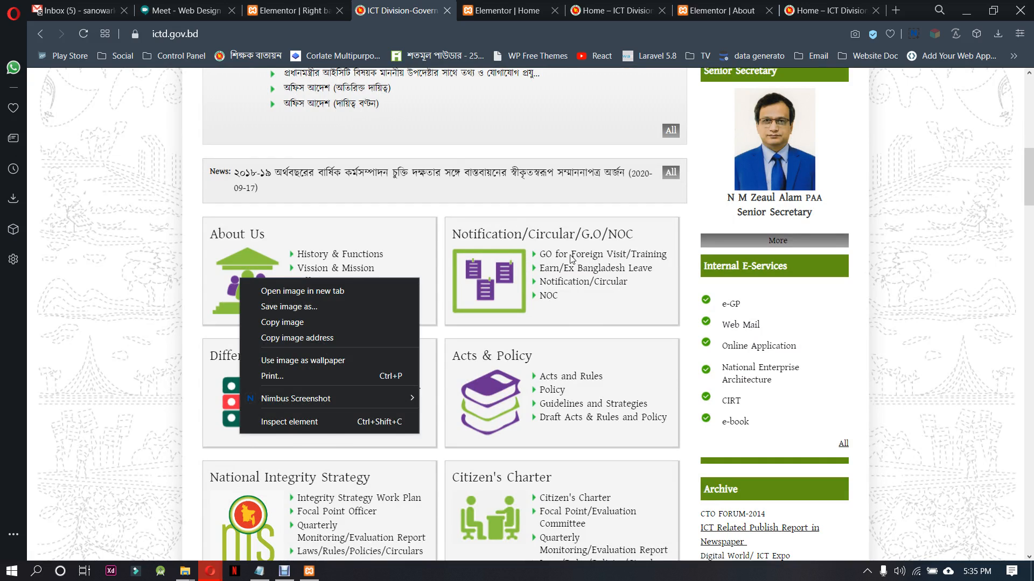
left_click(76, 242)
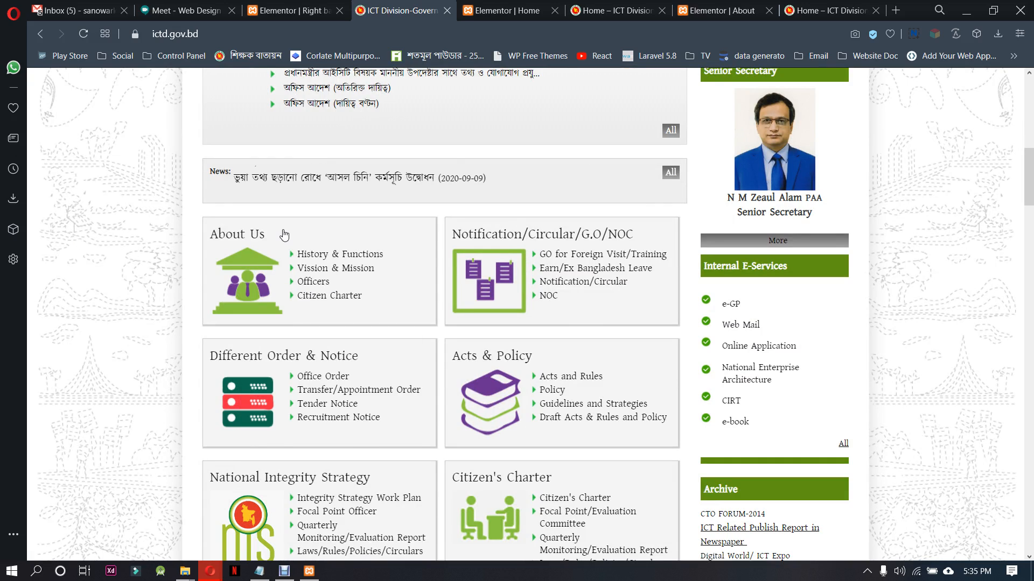